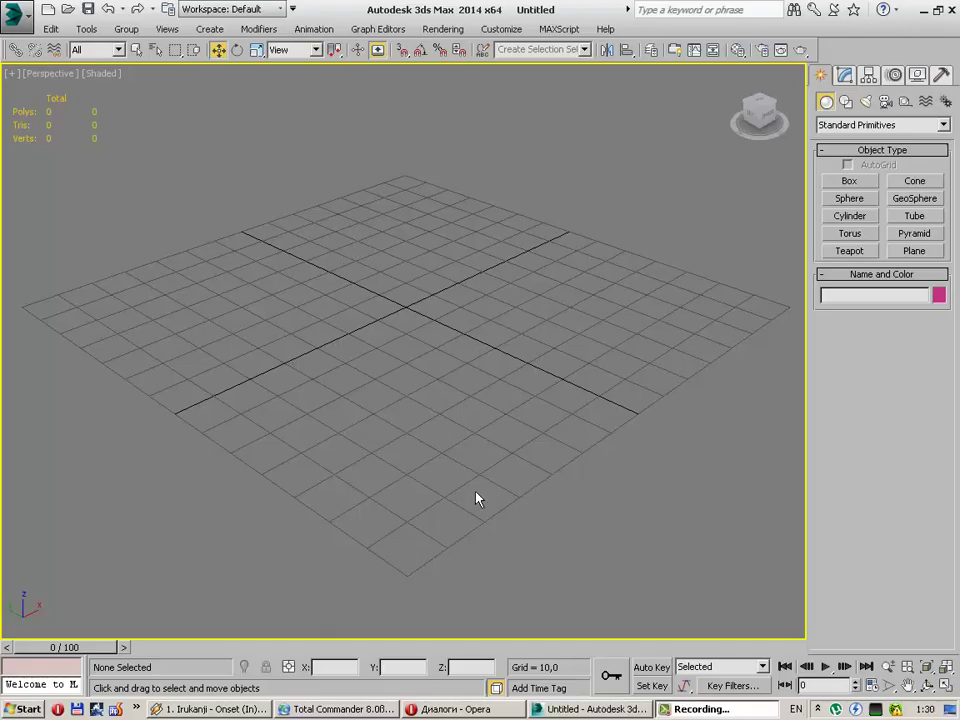
Step: Draw a long box in the Perspective viewport and zero its X and Y position
click(477, 495)
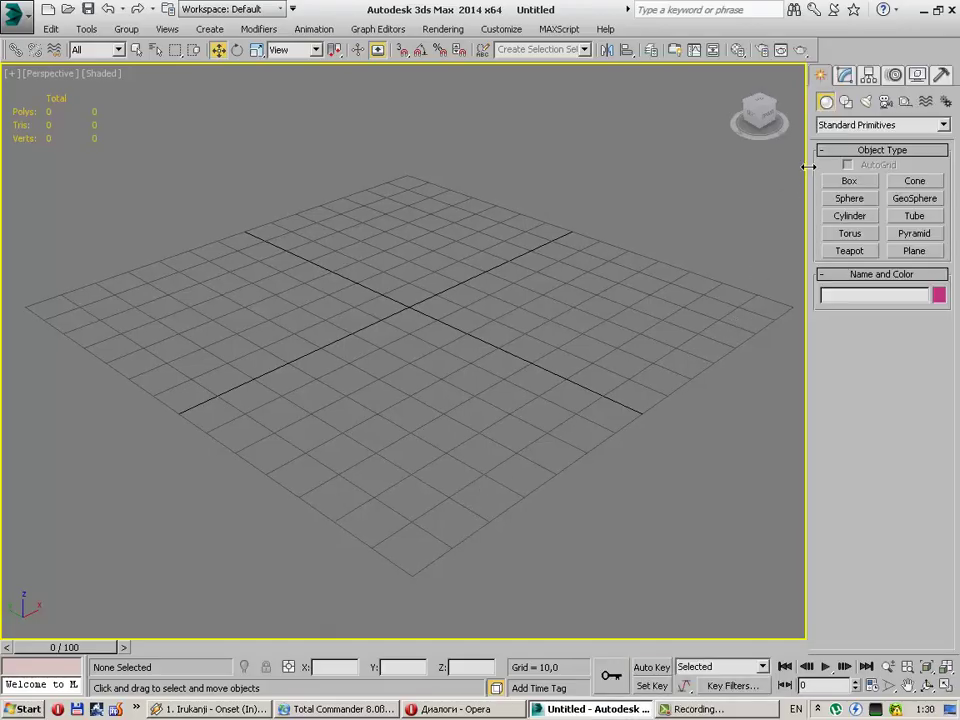
click(845, 182)
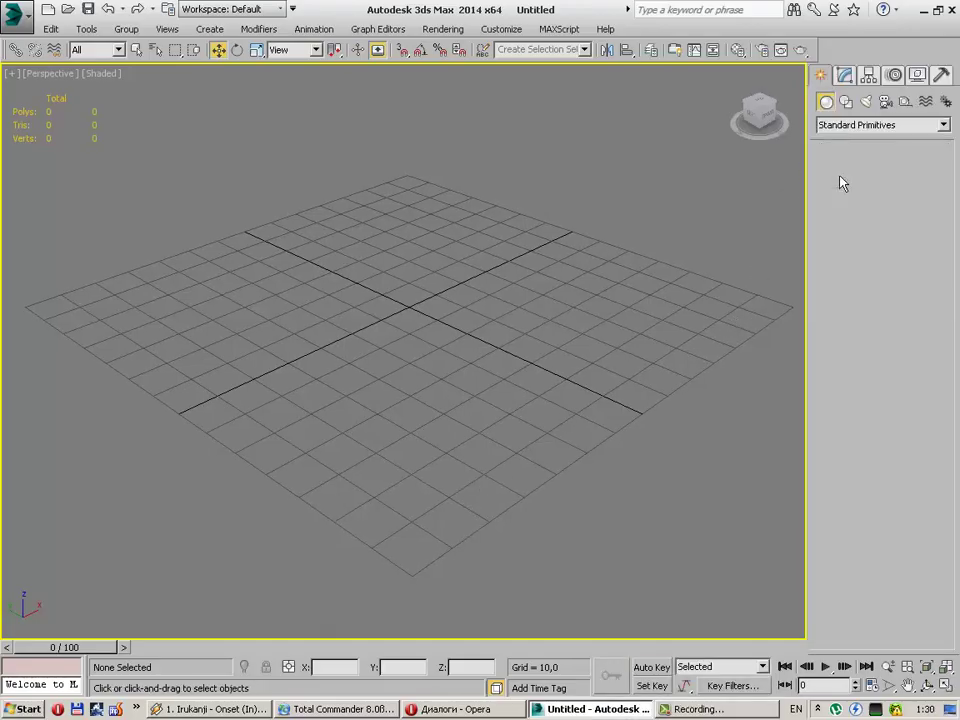
drag(346, 269, 516, 366)
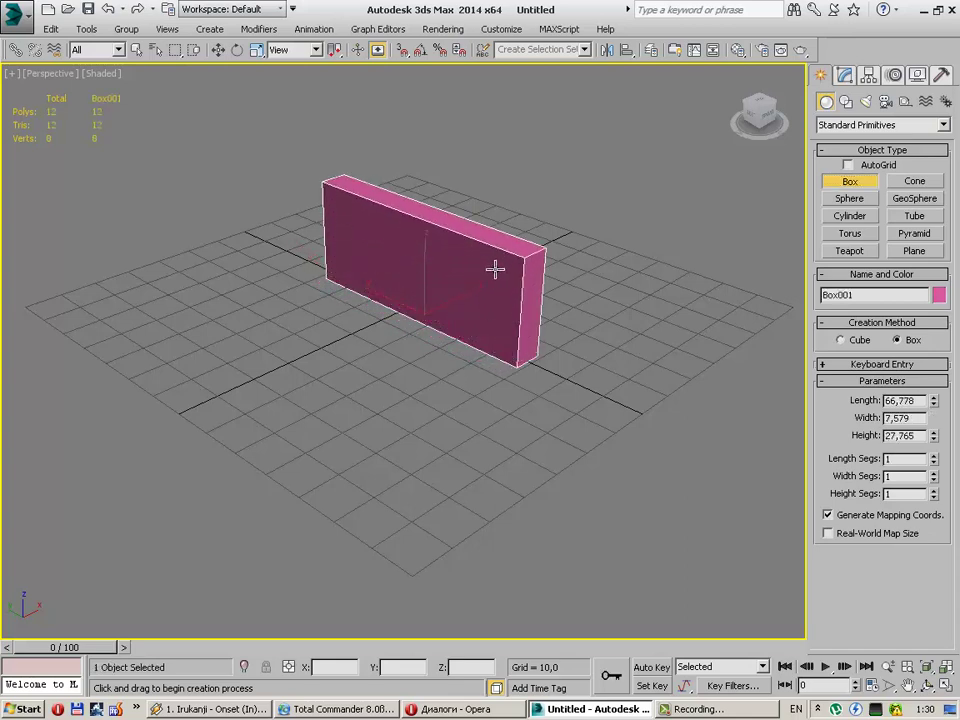
click(494, 330)
click(218, 49)
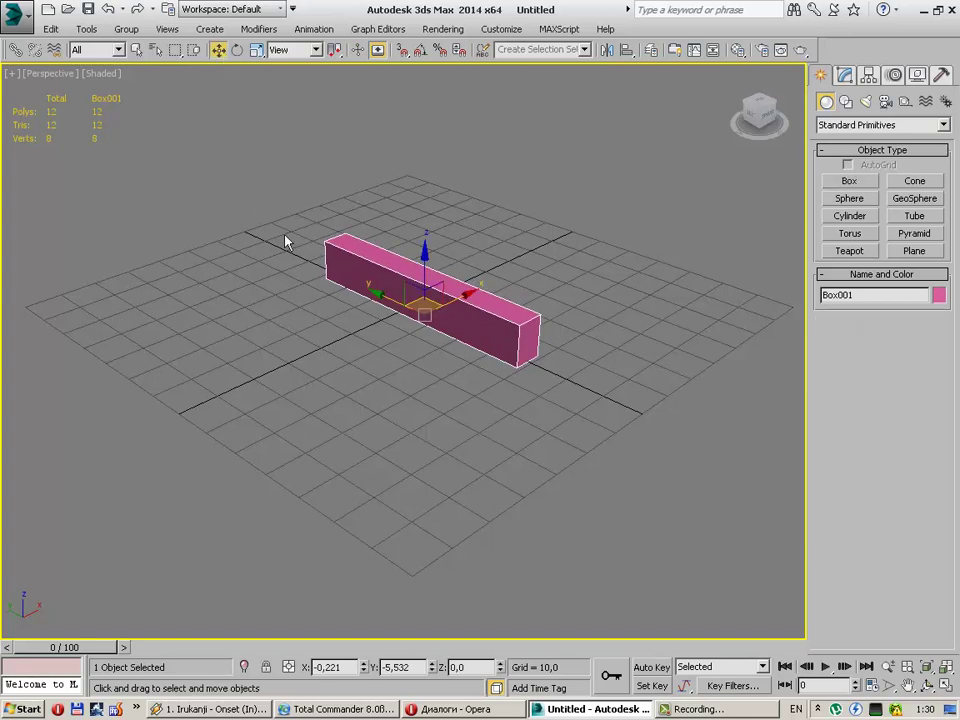
right_click(363, 667)
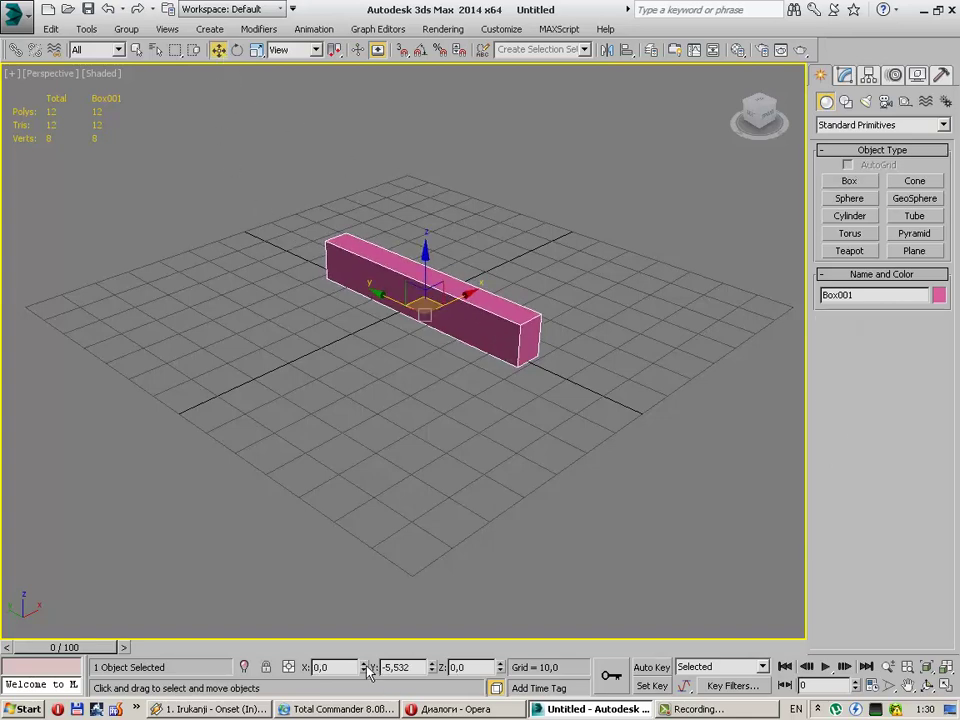
right_click(432, 667)
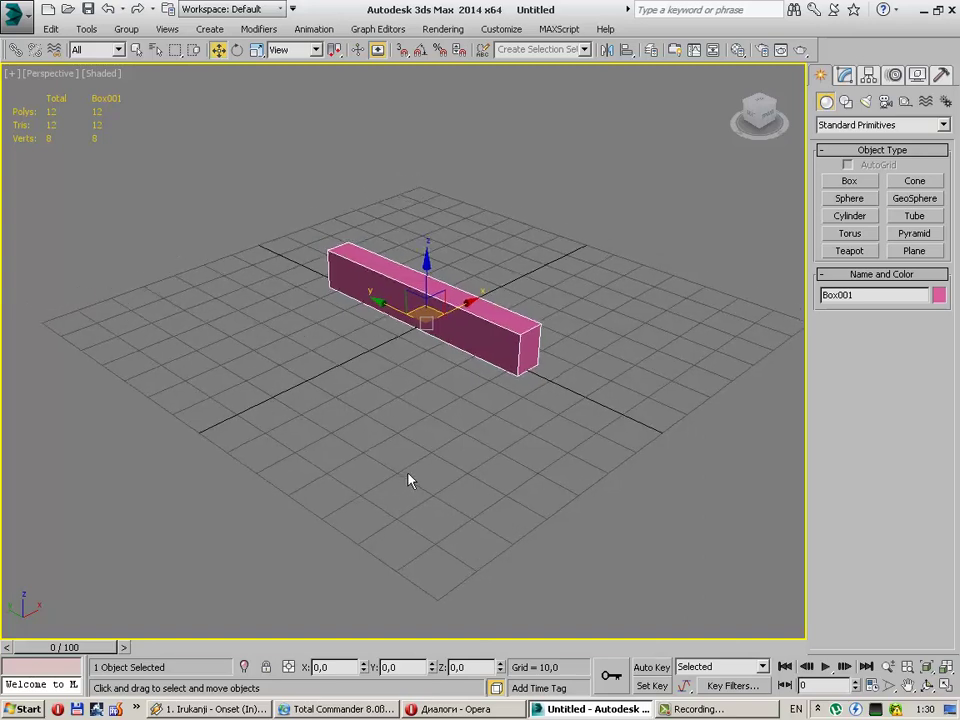
Step: Cycle through Front, Left and free orthographic views, then orbit and zoom to look down on the box
key(f)
key(l)
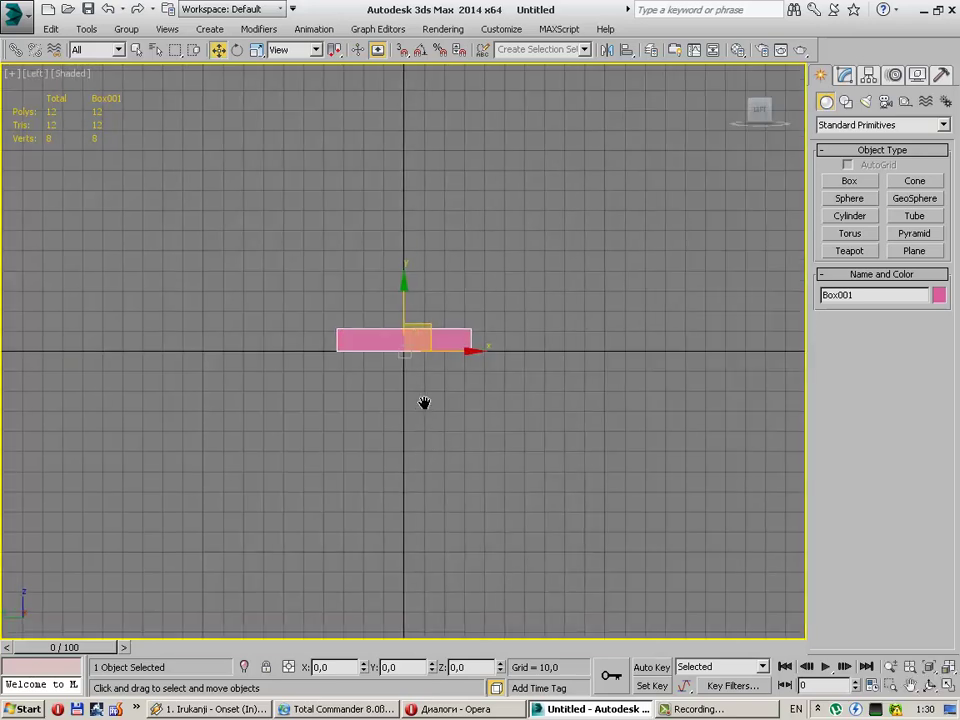
key(u)
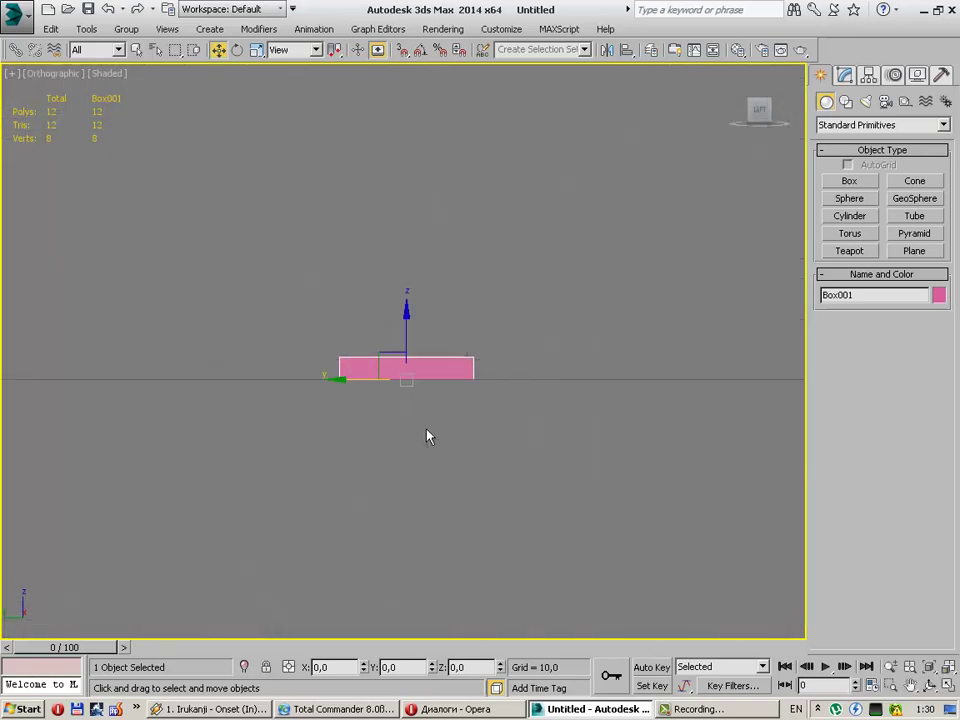
alt+middle_drag(352, 423, 388, 452)
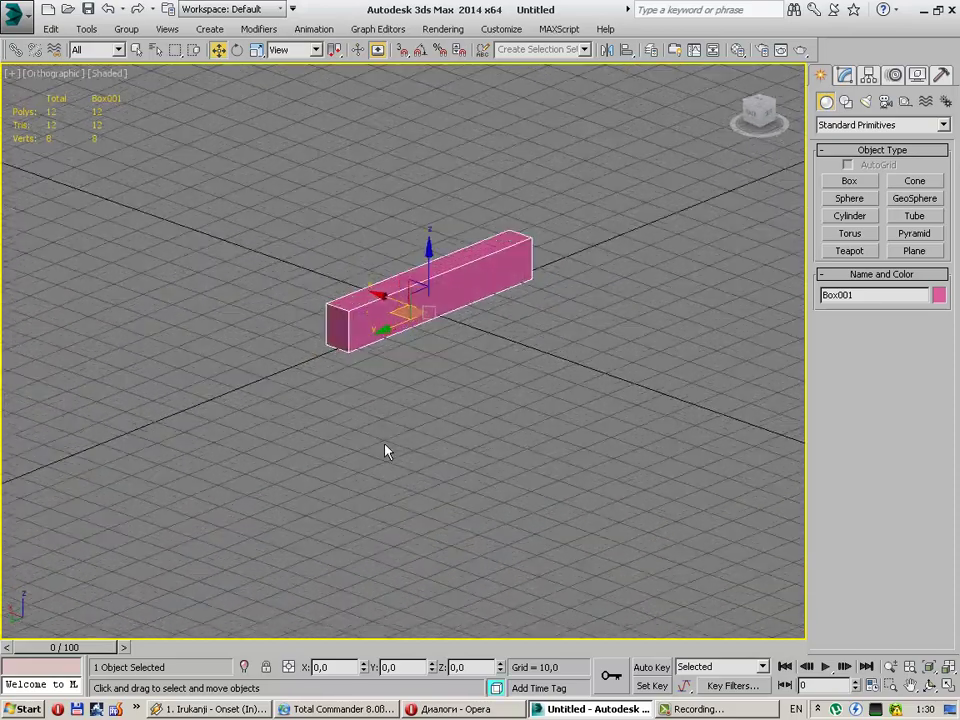
scroll(388, 450, up, 2)
mouse_move(419, 333)
alt+middle_down()
mouse_move(373, 431)
mouse_move(407, 424)
alt+middle_up()
scroll(377, 428, up, 2)
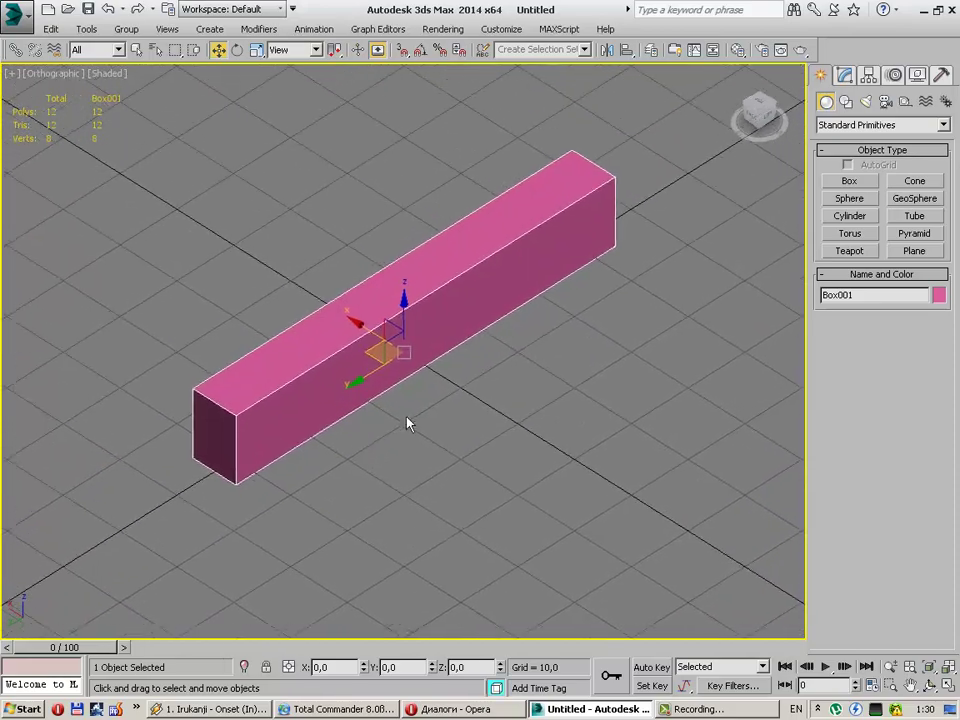
Step: In the Modify panel, set Box001 to Length 75, Width 5 and Height 10
click(851, 82)
drag(933, 383, 931, 413)
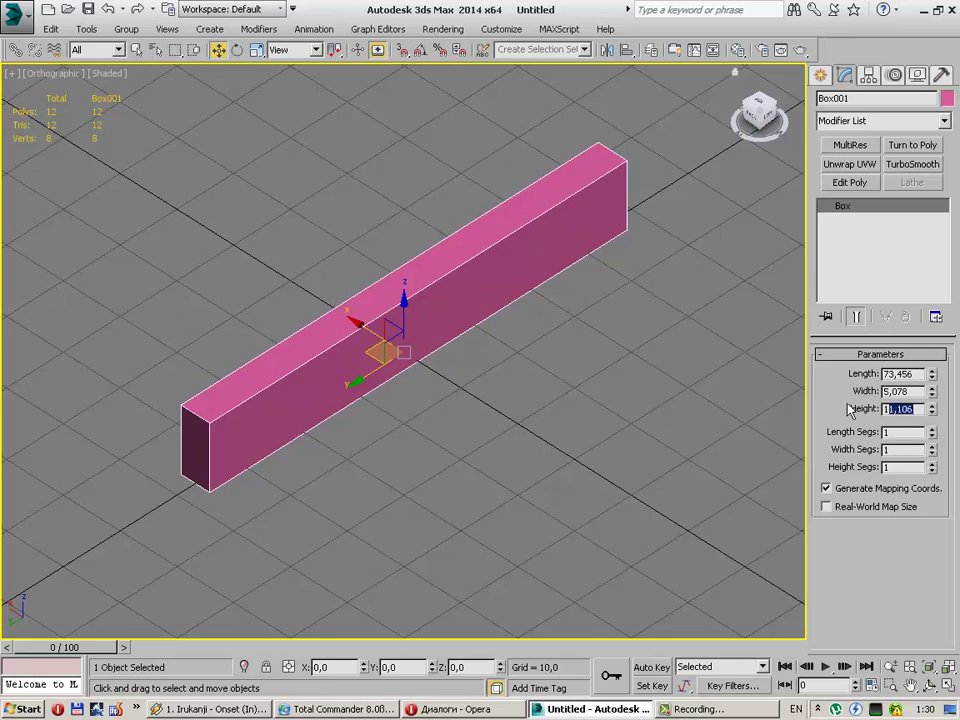
text(12)
key(Return)
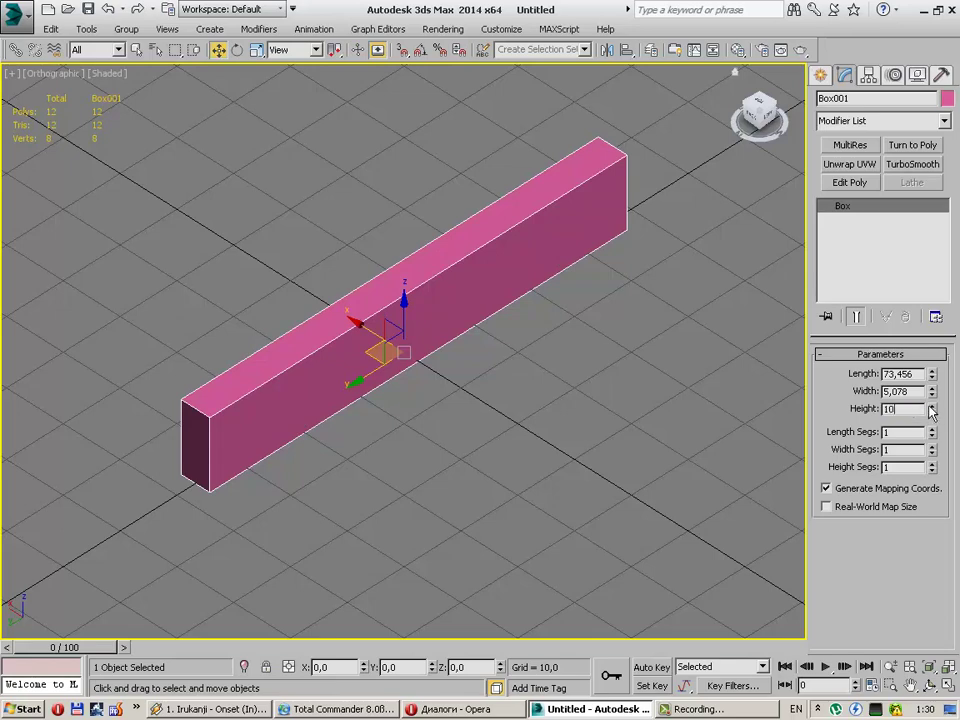
key(shift+Tab)
text(5)
key(Return)
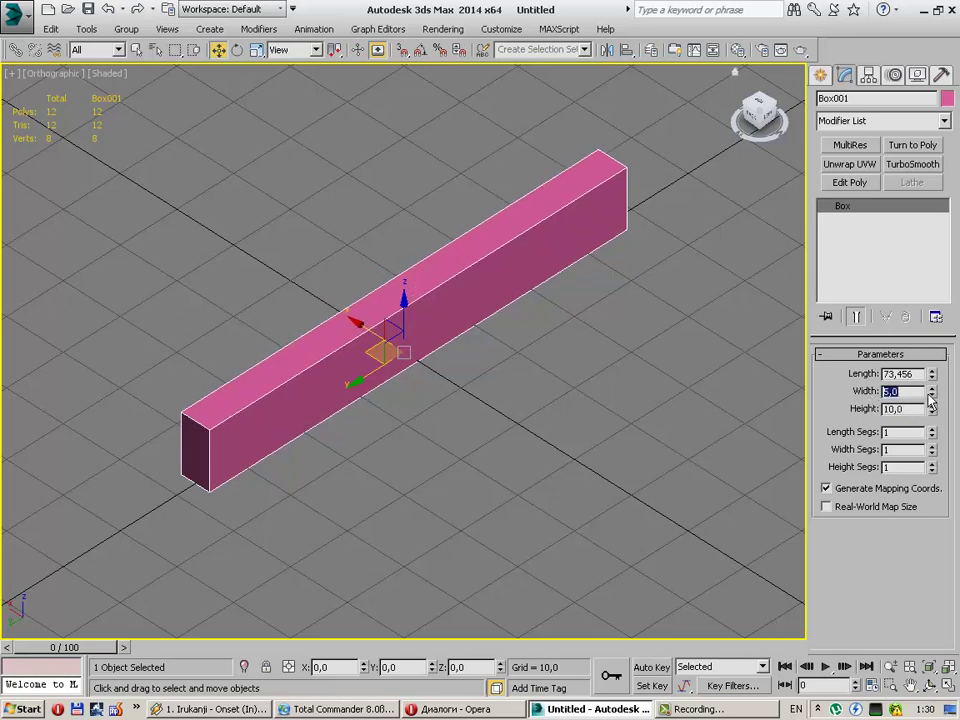
drag(931, 398, 931, 405)
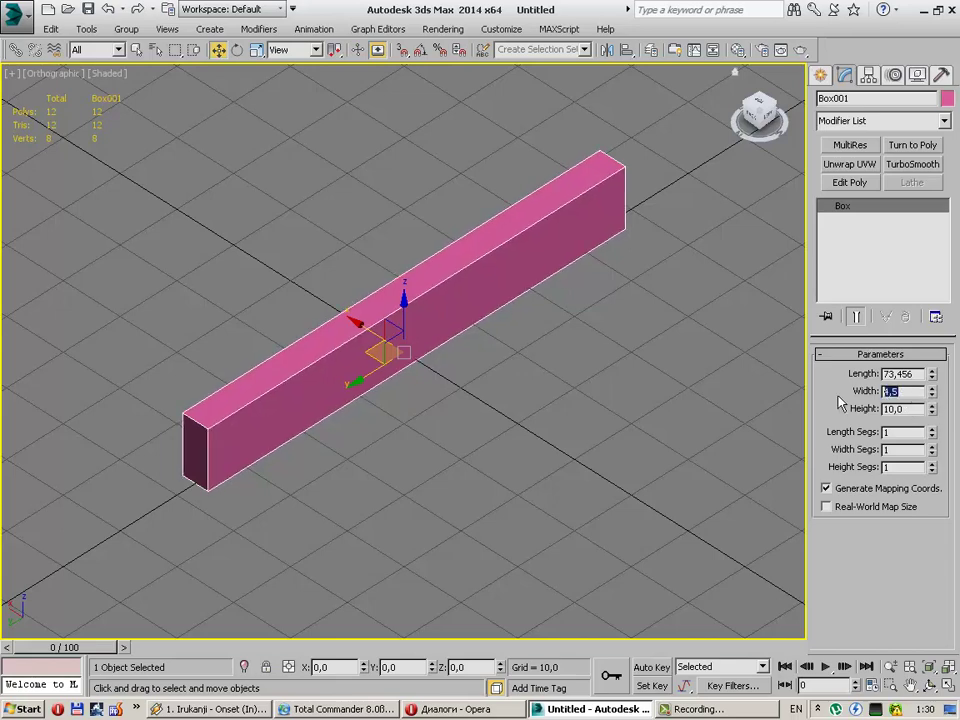
key(Return)
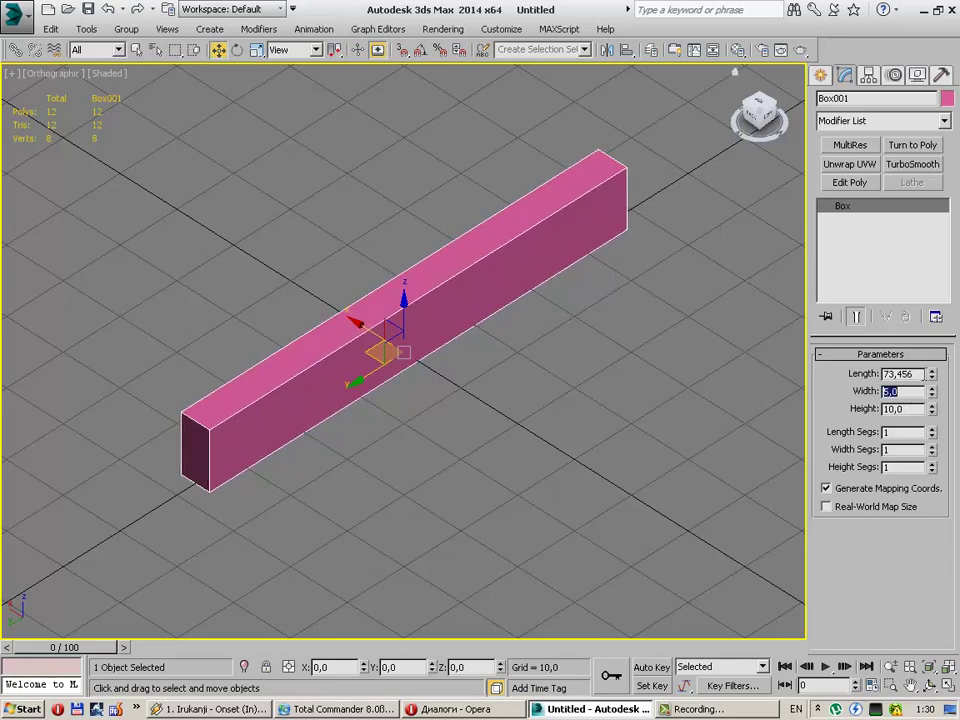
key(shift+Tab)
text(7)
key(Return)
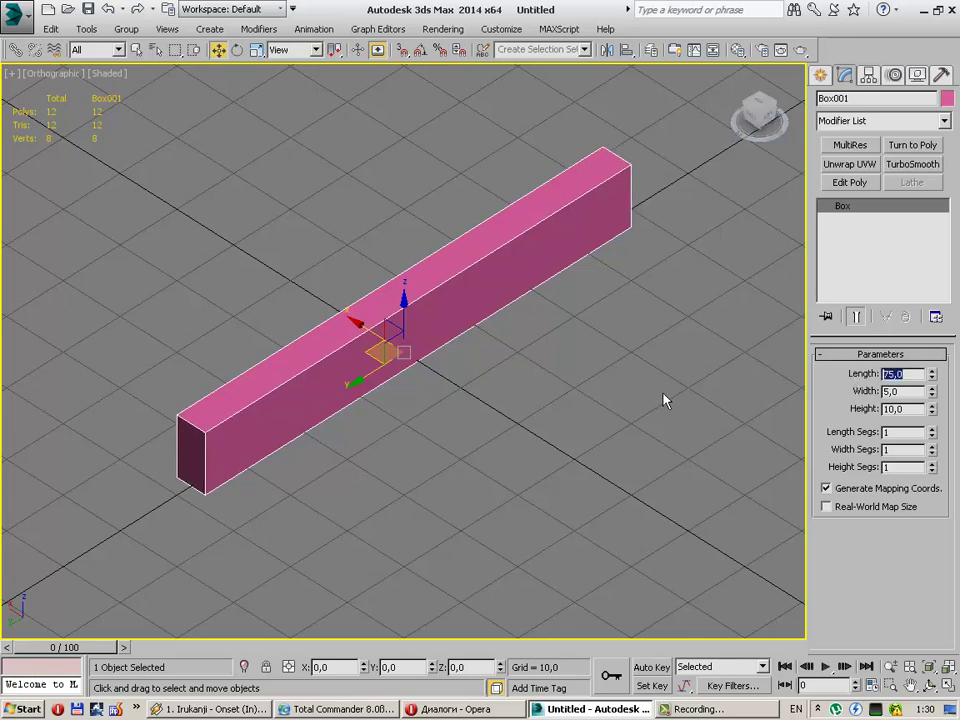
Step: Switch to Perspective and orbit so the beam runs lower-left, keeping the box selected
click(557, 396)
click(467, 341)
key(p)
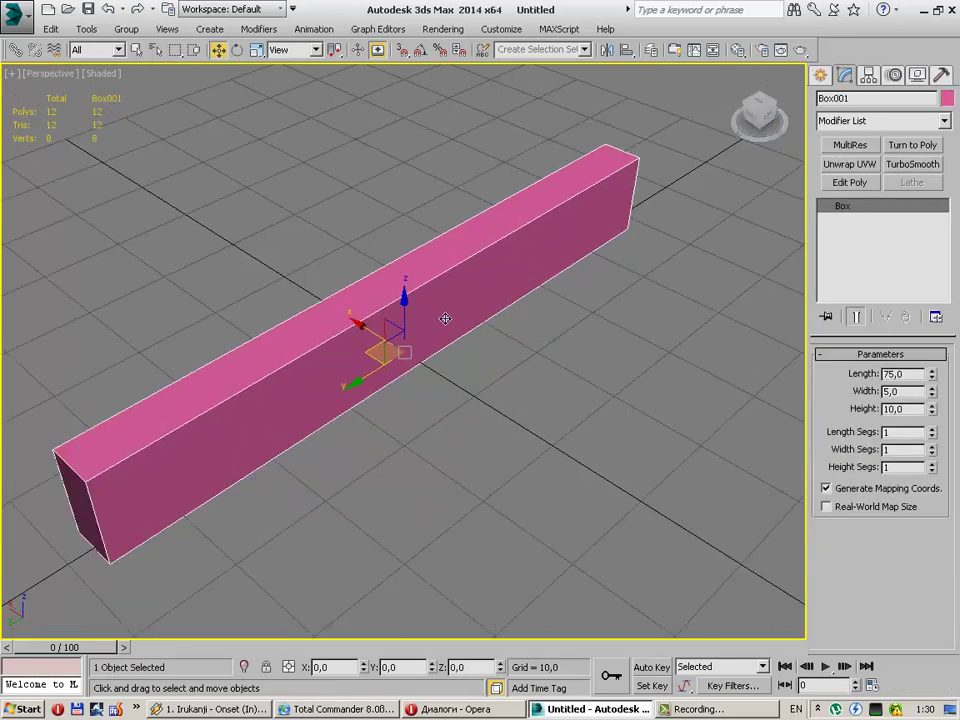
mouse_move(465, 403)
alt+middle_down()
mouse_move(417, 373)
mouse_move(566, 369)
alt+middle_up()
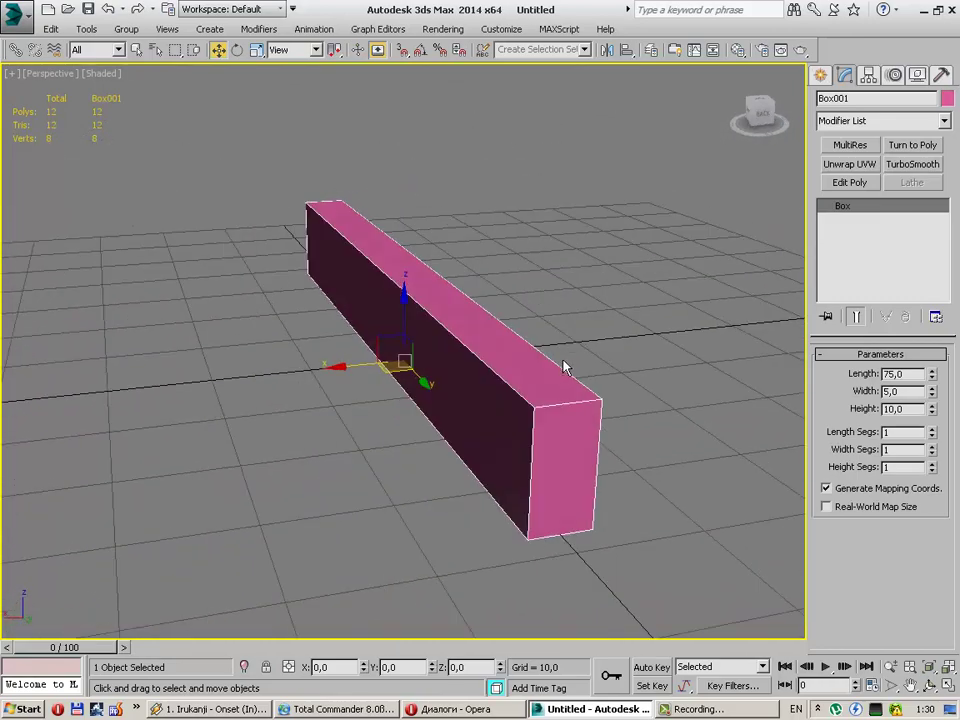
mouse_move(509, 353)
alt+middle_down()
mouse_move(431, 371)
mouse_move(510, 401)
mouse_move(491, 409)
mouse_move(560, 330)
alt+middle_up()
click(634, 260)
click(600, 200)
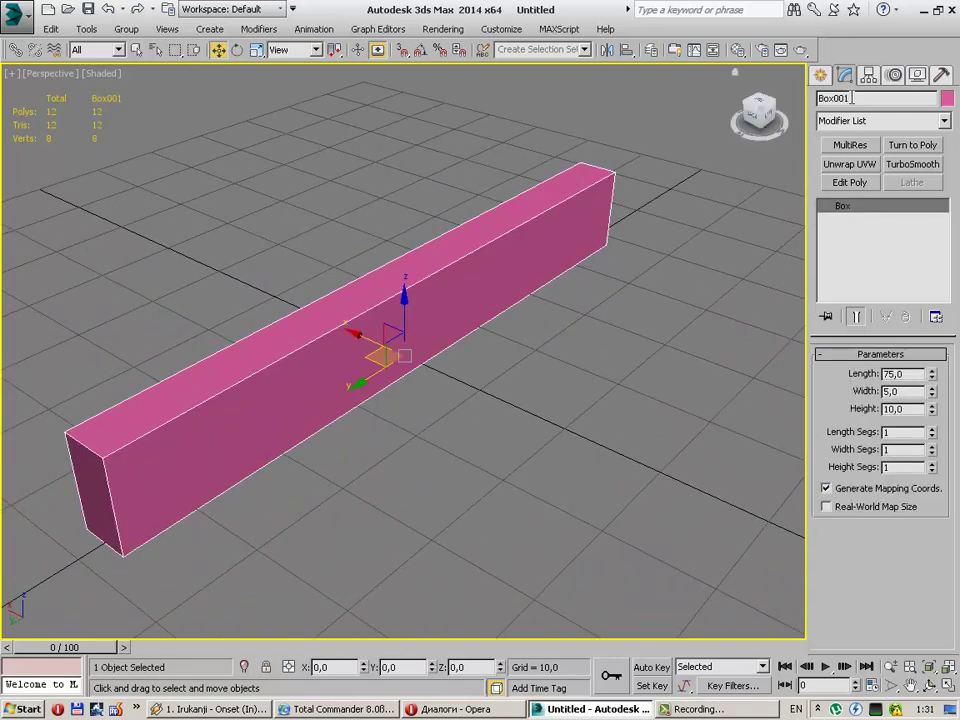
Step: Convert the box to an Editable Poly and select its two long top edges
right_click(608, 455)
click(760, 440)
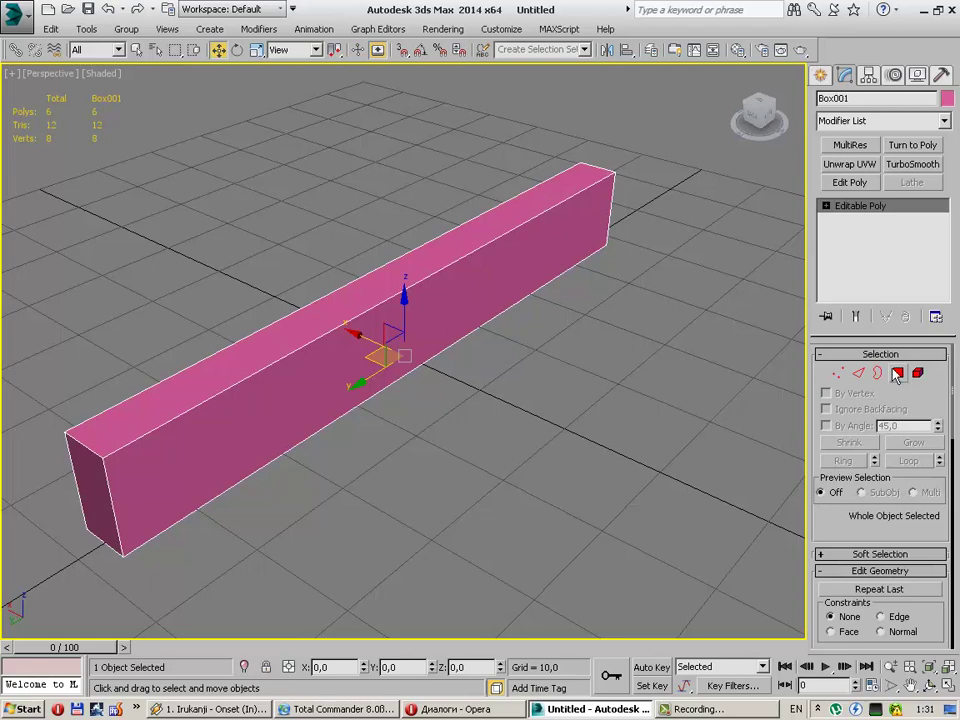
click(858, 373)
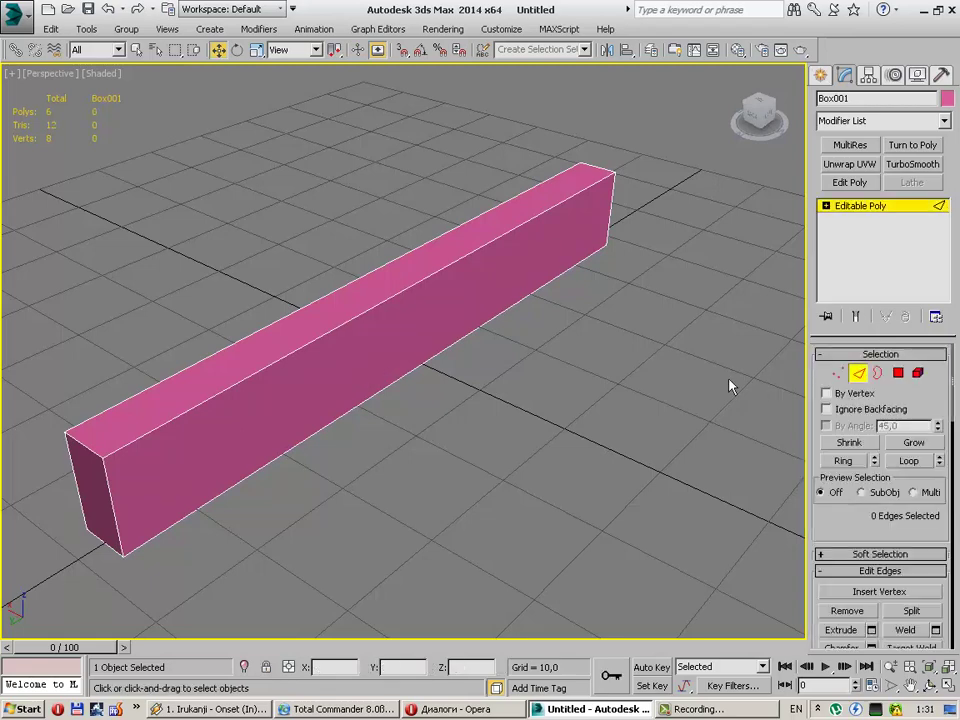
click(390, 260)
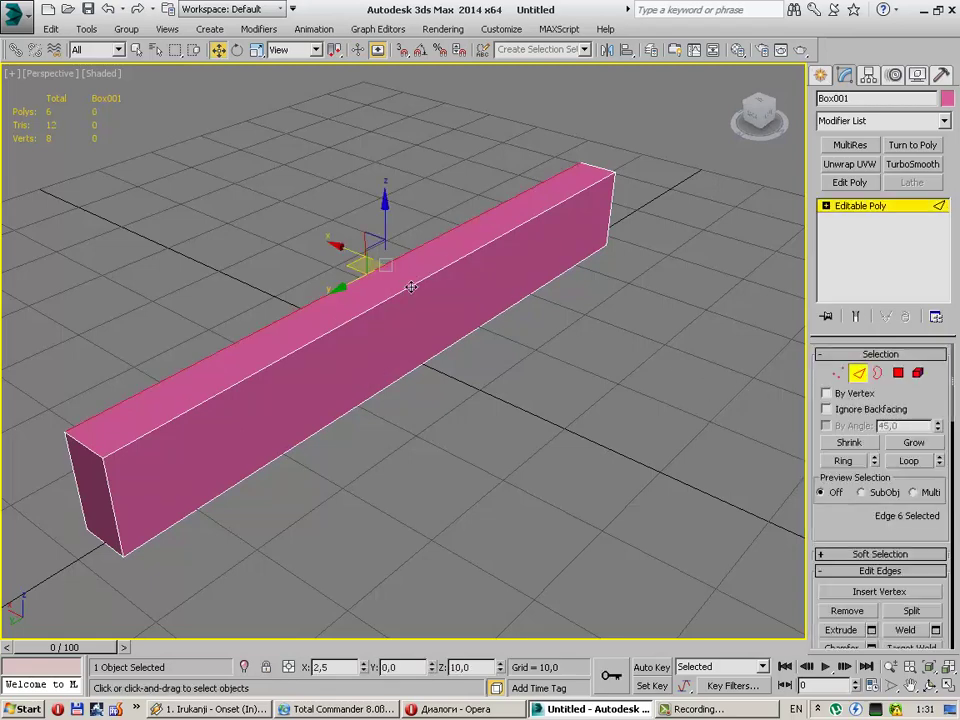
ctrl+click(411, 287)
Step: Connect the two edges with 2 crosswise segments, pinched closer together
scroll(940, 420, down, 5)
scroll(935, 450, down, 1)
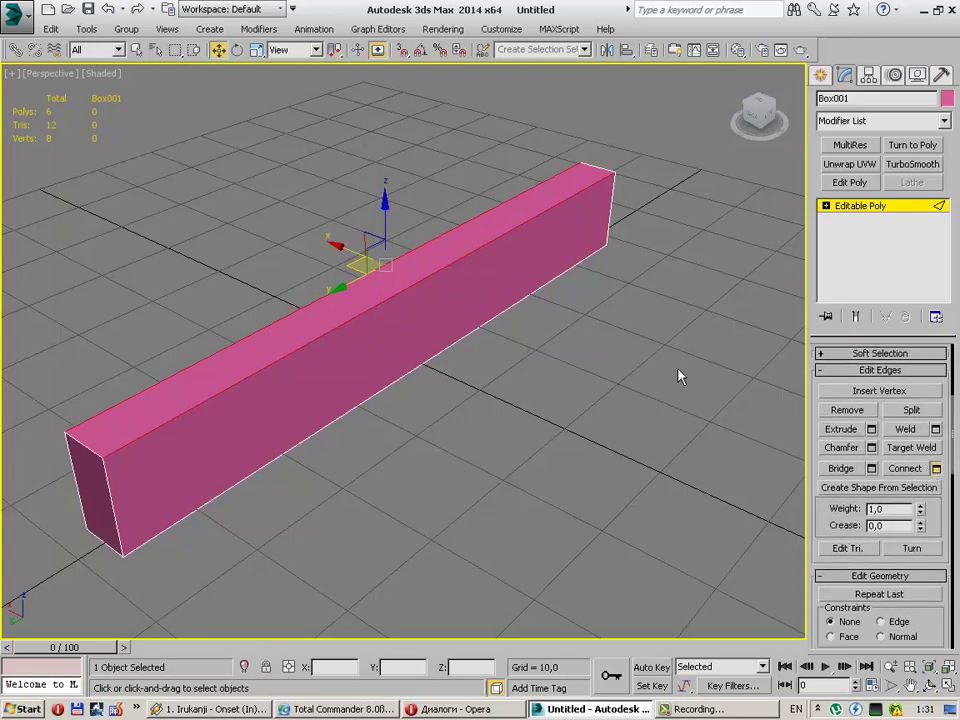
click(937, 470)
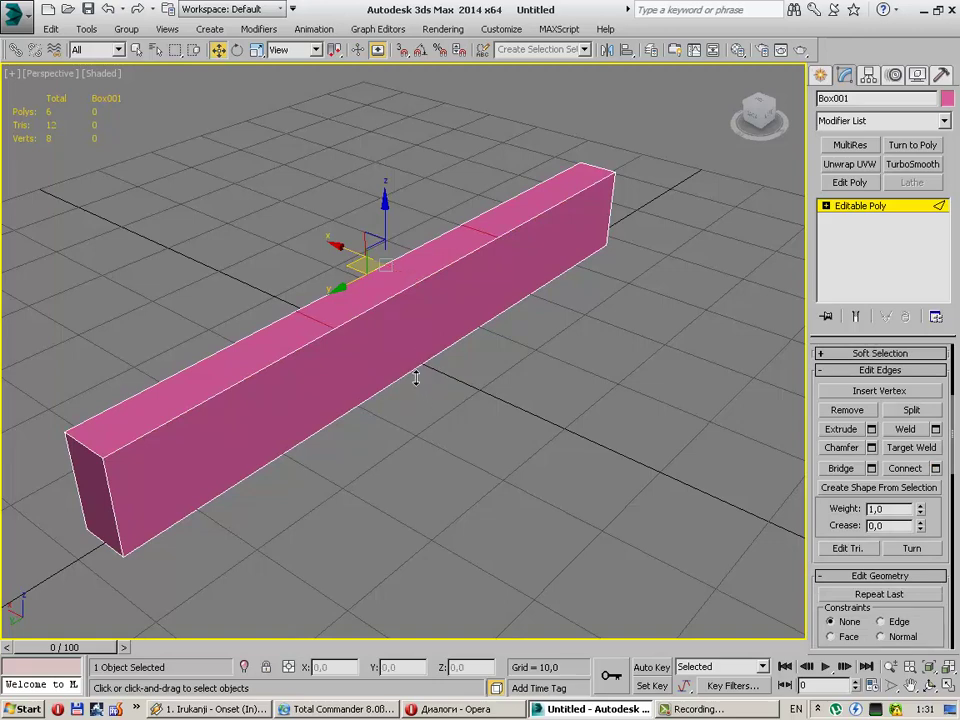
mouse_move(414, 377)
mouse_down()
mouse_move(412, 454)
mouse_move(420, 338)
mouse_move(422, 347)
mouse_up()
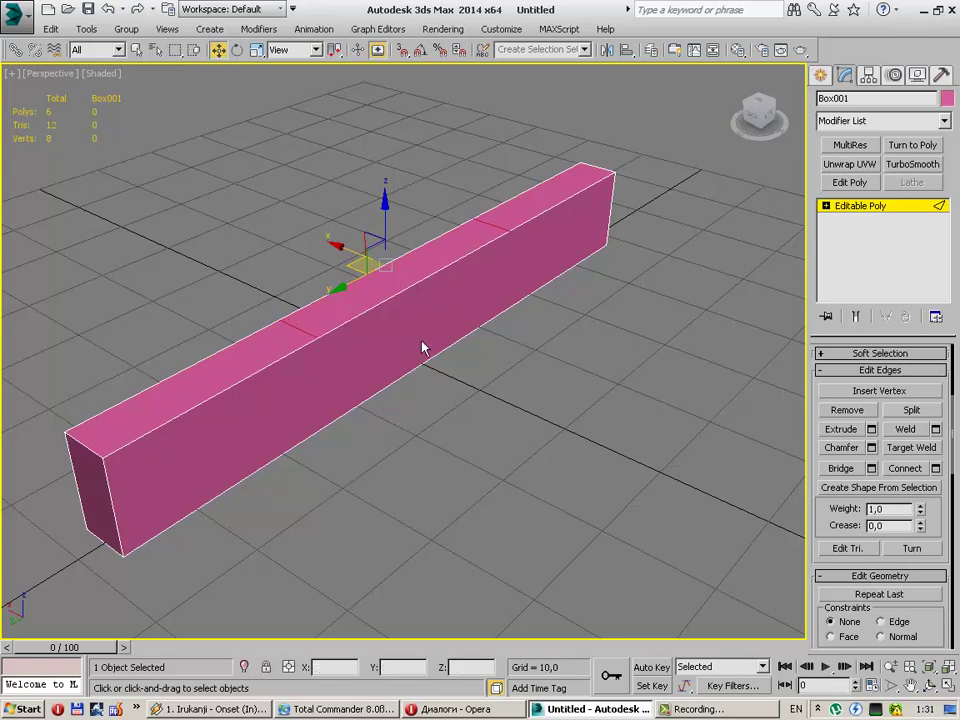
click(421, 438)
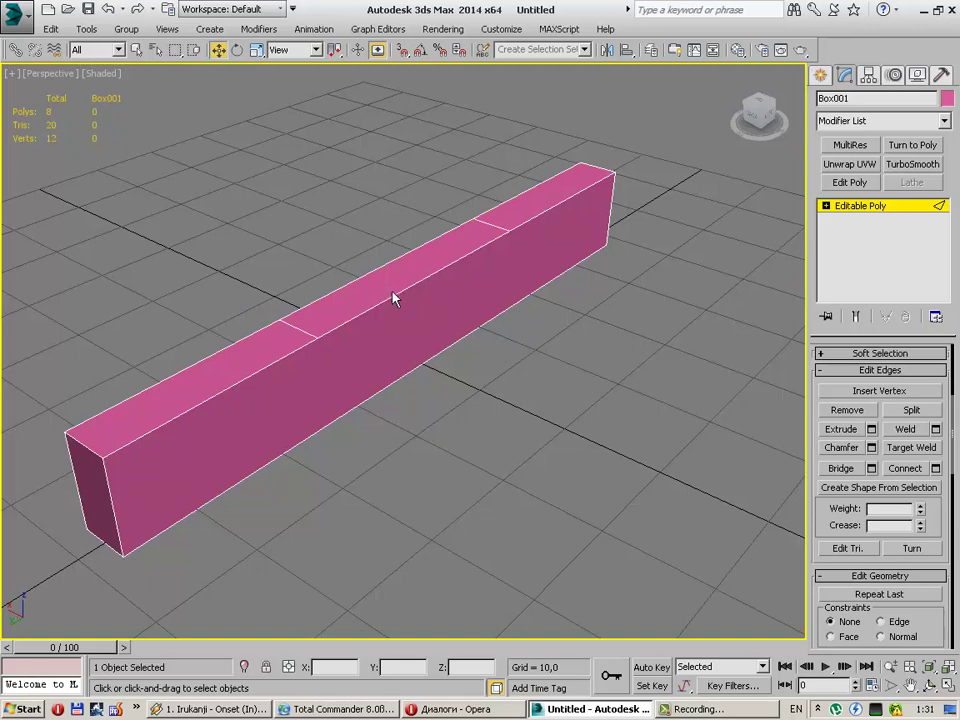
Step: Start the Extrude tool and zoom in on the beam
click(839, 429)
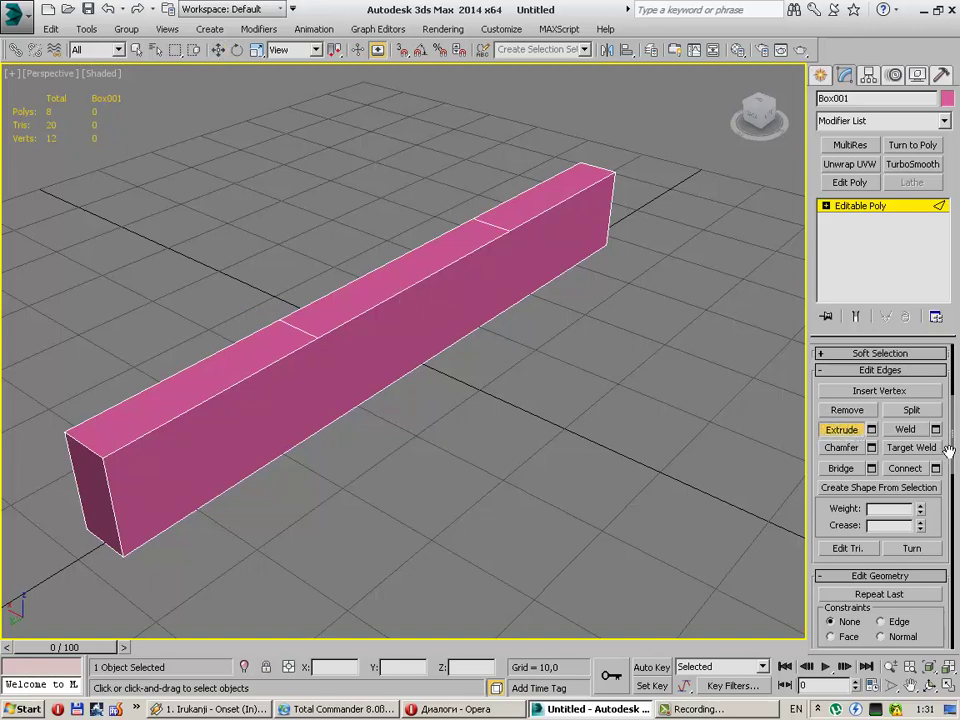
scroll(948, 452, up, 5)
Step: Extrude the middle top polygon upward twice, shrinking it between extrusions to taper the hump
key(4)
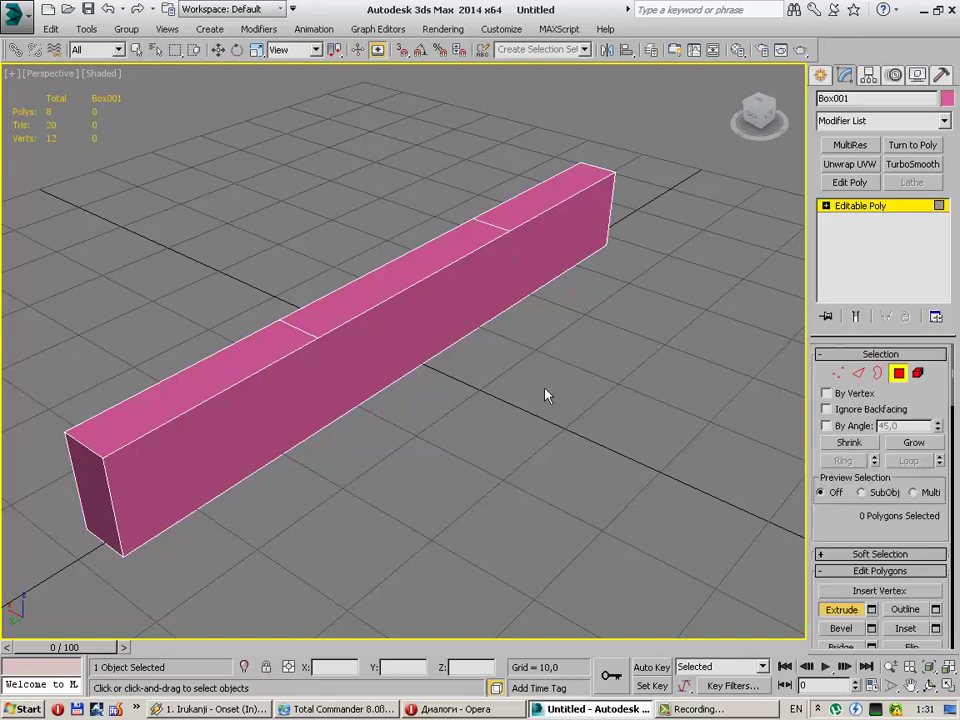
mouse_move(376, 300)
mouse_down()
mouse_move(370, 246)
mouse_move(399, 240)
mouse_move(395, 222)
mouse_move(307, 128)
mouse_up()
click(265, 55)
click(841, 609)
click(256, 49)
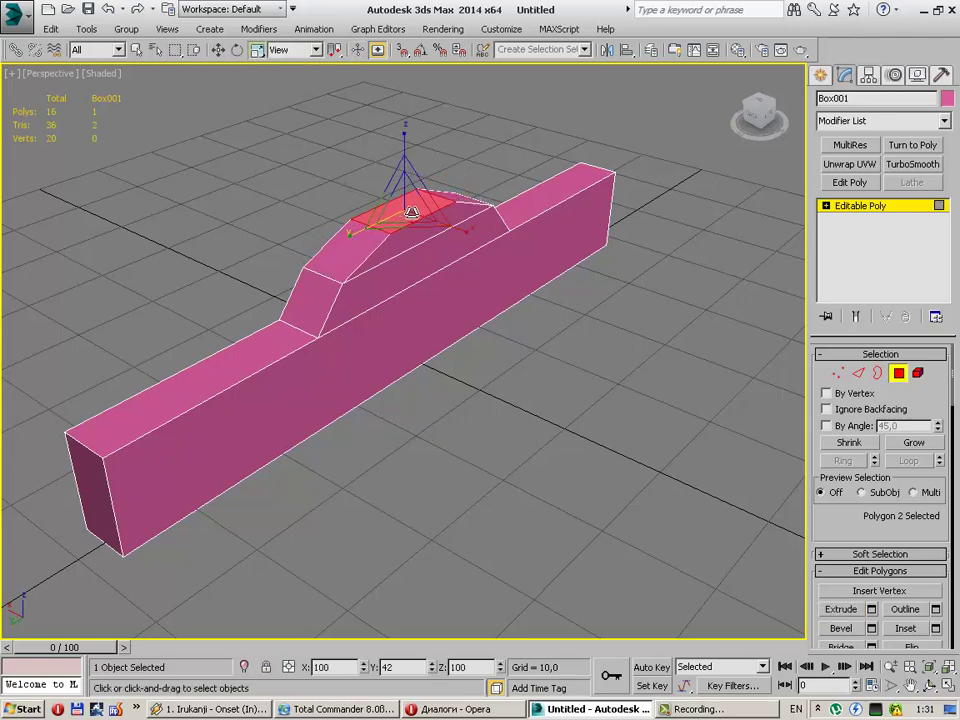
Step: From a near-front view, select the roof's top polygon and move it higher along Z
click(530, 410)
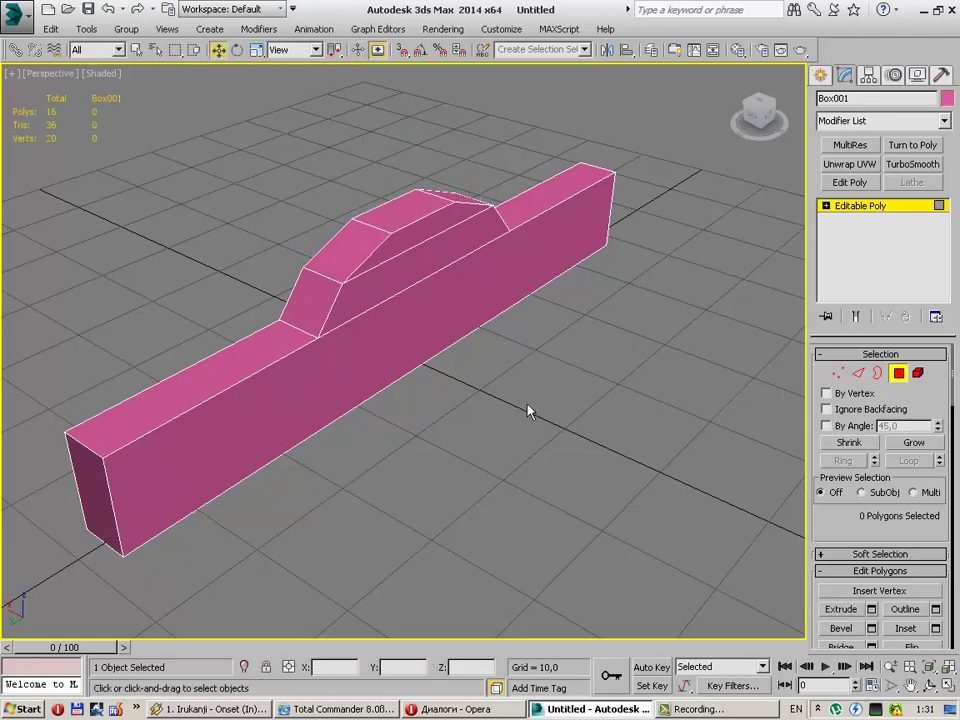
mouse_move(481, 418)
alt+middle_down()
mouse_move(407, 364)
mouse_move(390, 379)
mouse_move(351, 386)
mouse_move(408, 384)
mouse_move(418, 377)
mouse_move(400, 360)
alt+middle_up()
click(389, 208)
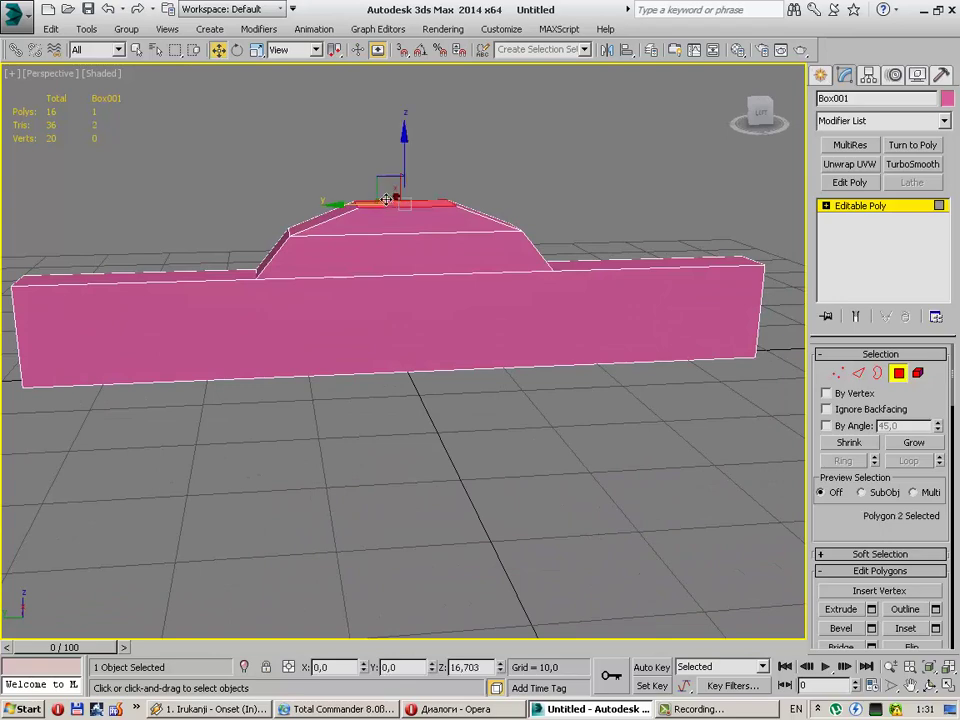
drag(401, 140, 401, 112)
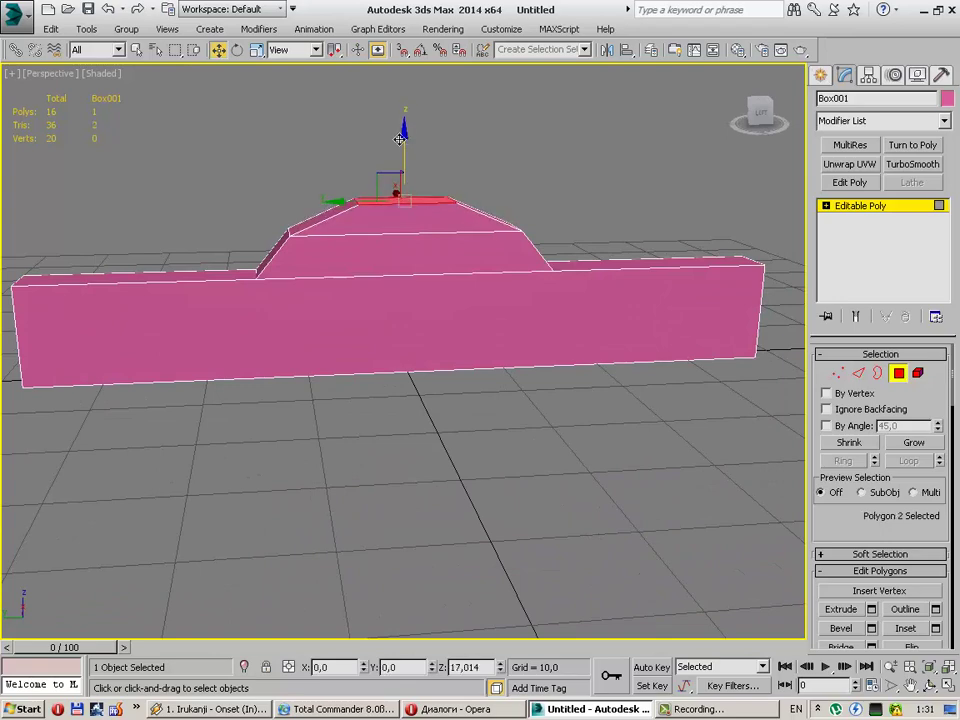
click(420, 388)
click(416, 461)
mouse_move(416, 461)
alt+middle_down()
mouse_move(354, 422)
mouse_move(389, 462)
alt+middle_up()
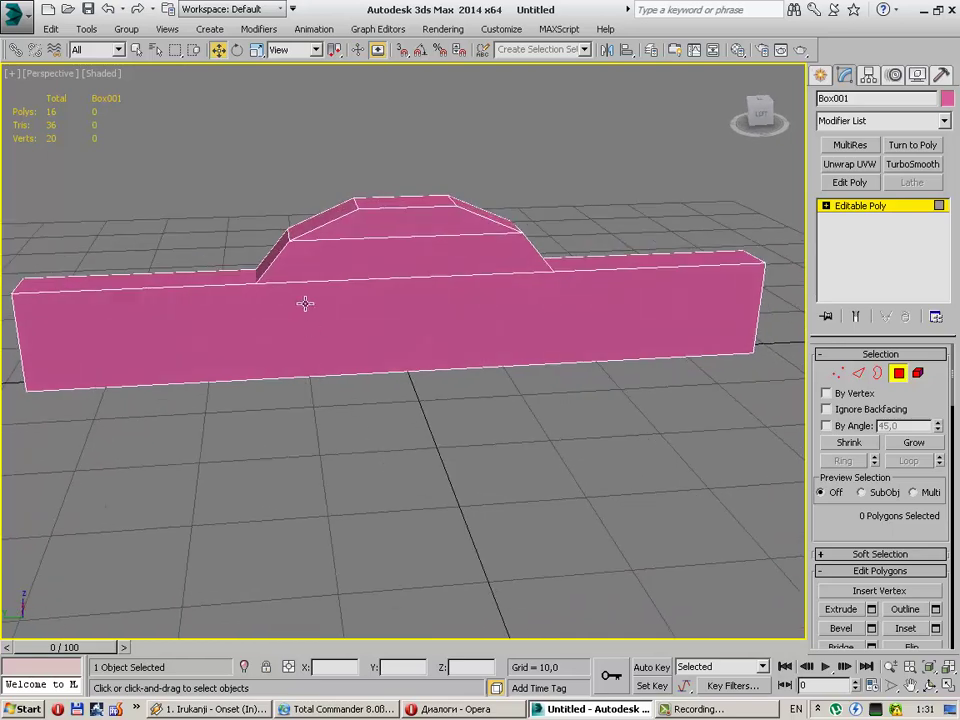
Step: In Edge mode, select two roof-slope edges, then clear them and orbit to a frontal view
key(2)
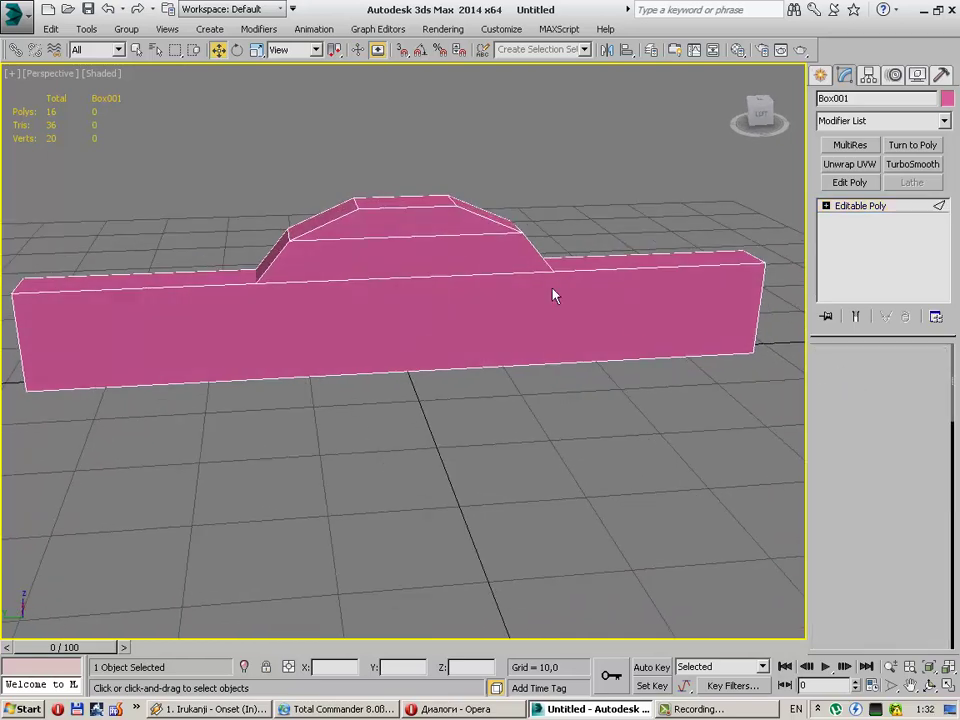
click(296, 236)
mouse_move(296, 236)
alt+middle_down()
mouse_move(383, 272)
mouse_move(515, 270)
alt+middle_up()
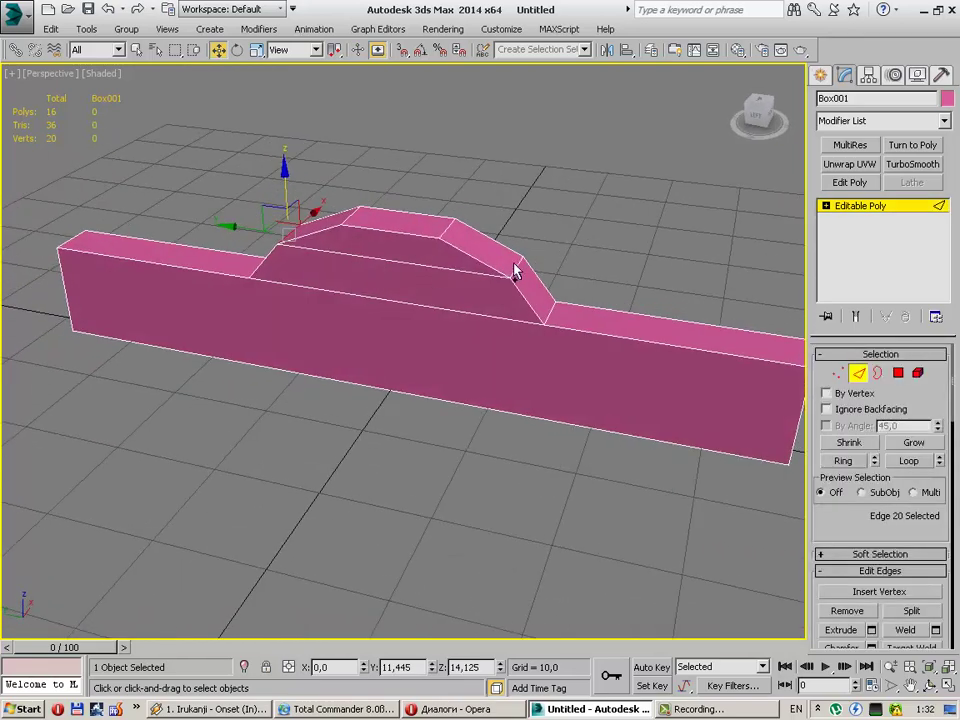
ctrl+click(515, 268)
alt+middle_drag(407, 296, 238, 79)
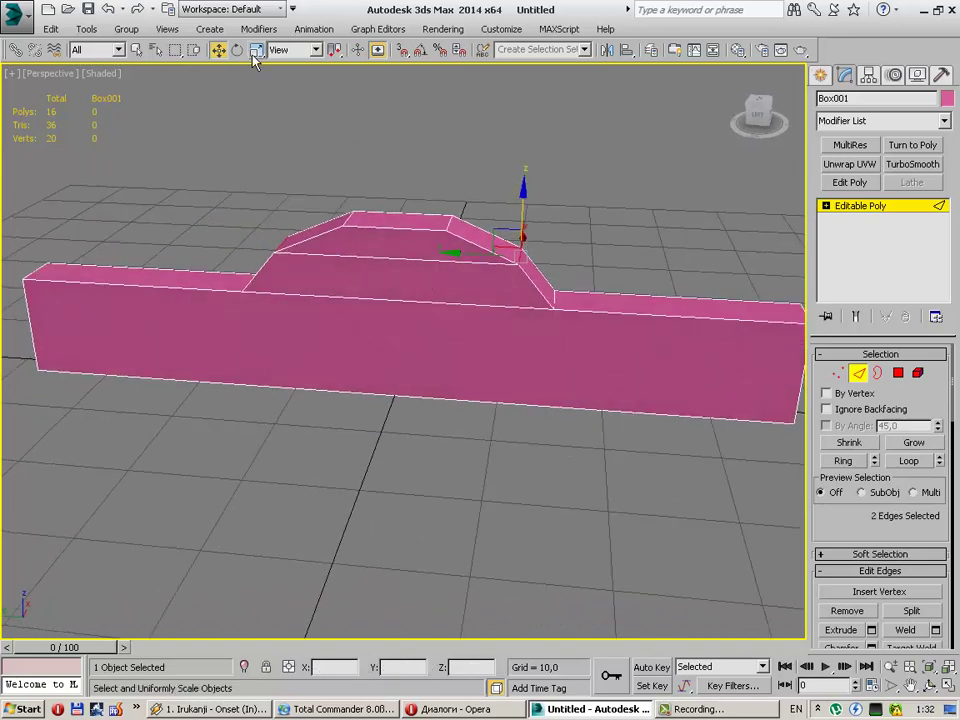
click(343, 112)
alt+middle_drag(331, 164, 352, 166)
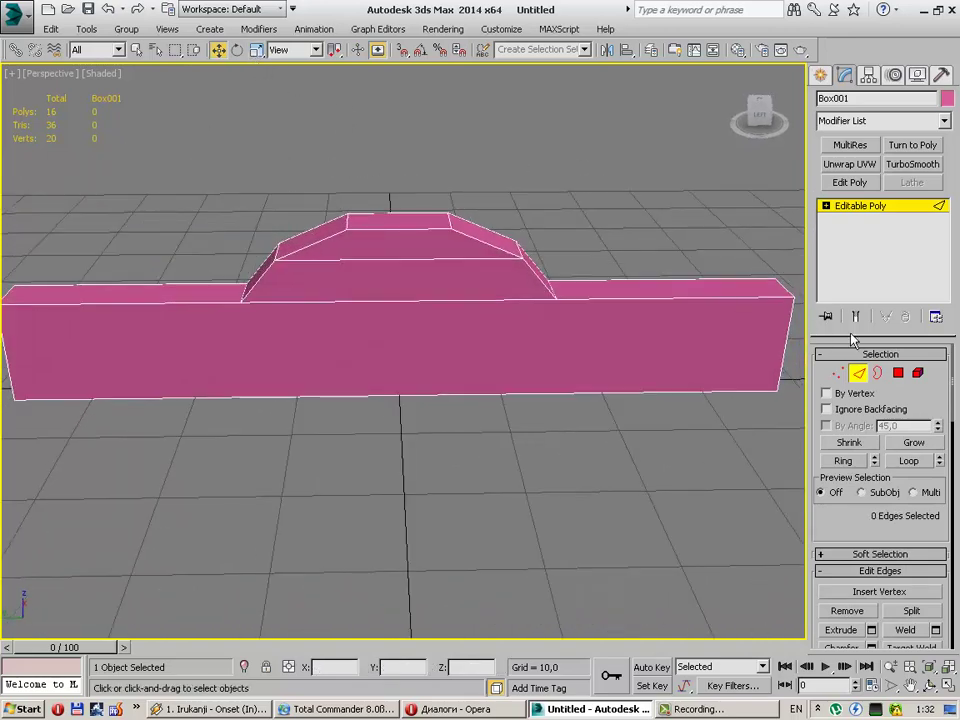
Step: Select the two roof polygons, scale them to about 93% in Y, then deselect
click(898, 372)
click(422, 257)
mouse_move(422, 257)
alt+middle_down()
mouse_move(508, 274)
mouse_move(223, 261)
alt+middle_up()
ctrl+click(375, 261)
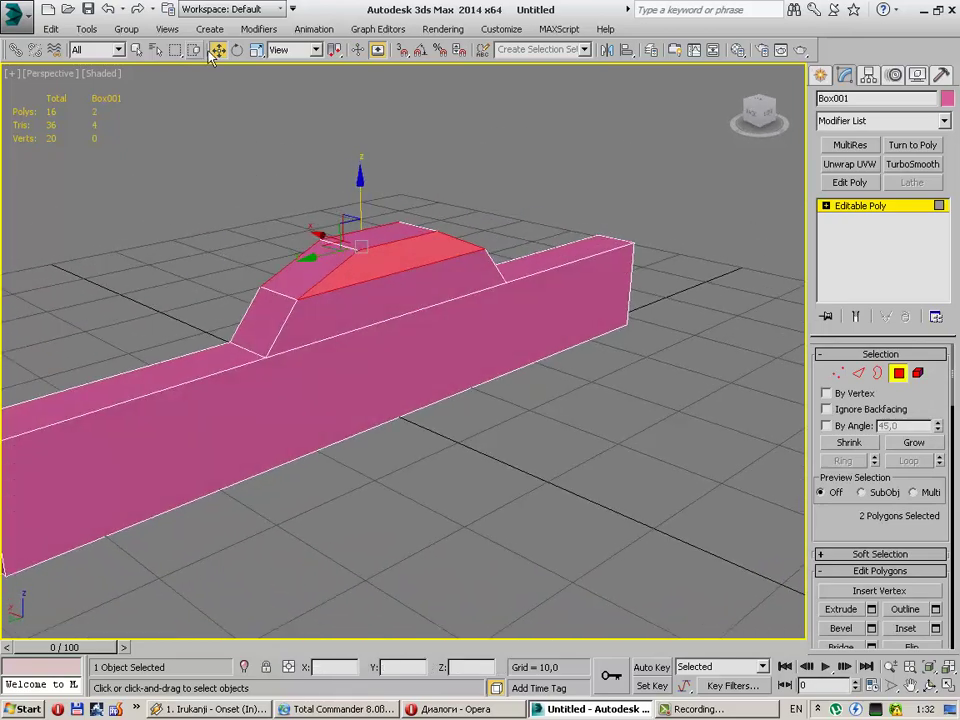
click(256, 49)
drag(300, 259, 305, 258)
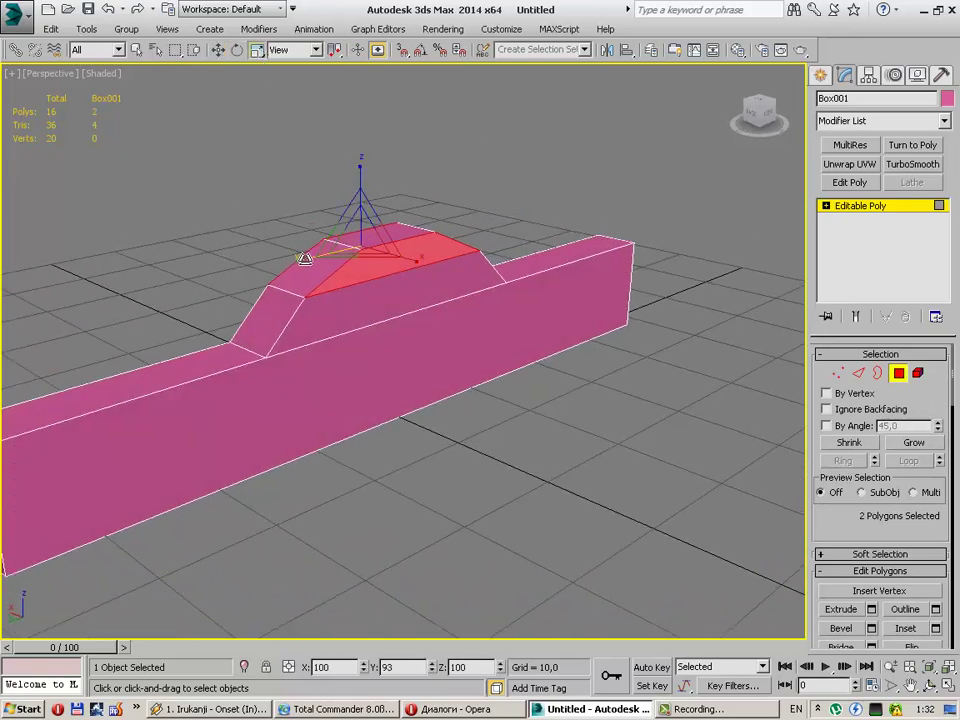
mouse_move(354, 274)
alt+middle_down()
mouse_move(381, 339)
mouse_move(344, 329)
mouse_move(401, 429)
mouse_move(538, 474)
mouse_move(628, 454)
mouse_move(609, 401)
mouse_move(424, 452)
alt+middle_up()
click(475, 487)
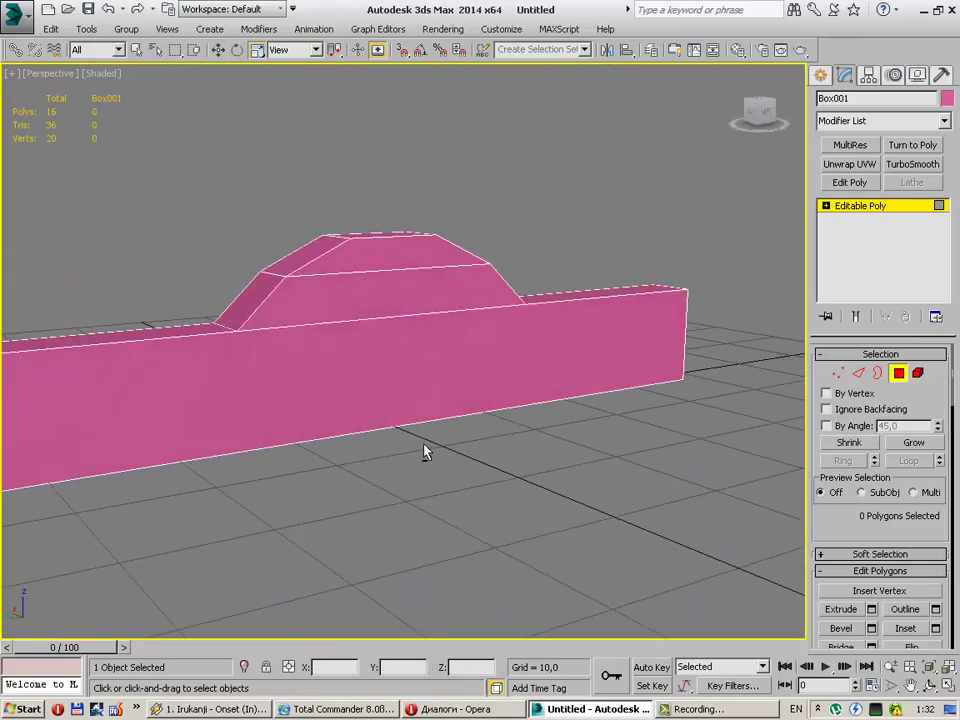
scroll(424, 452, down, 3)
scroll(388, 480, down, 3)
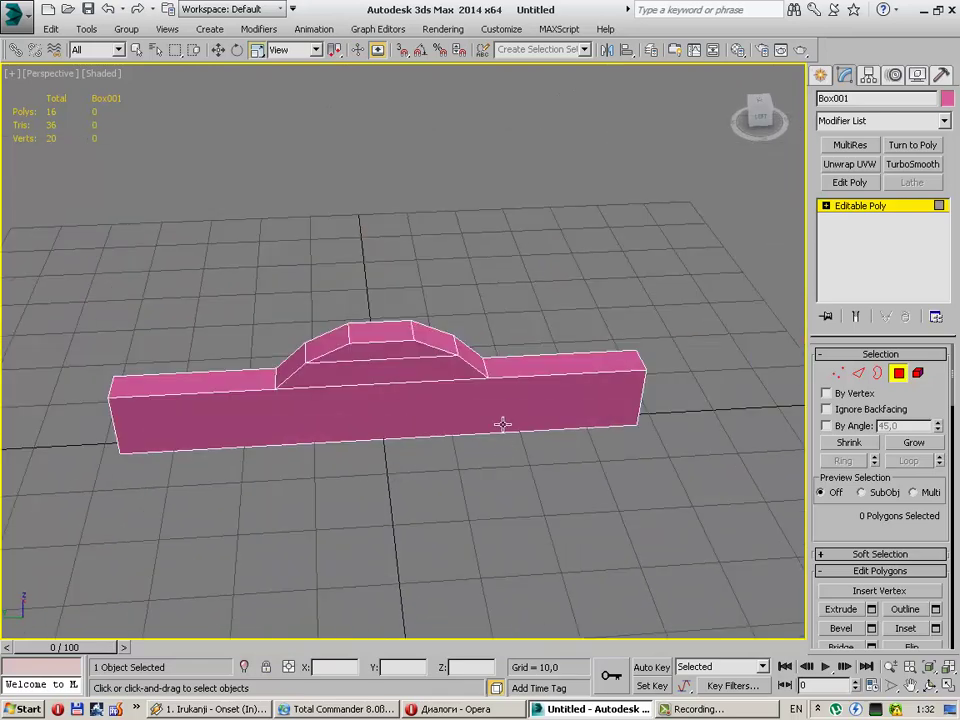
Step: Reselect the pink car body and return to Polygon sub-object level
key(4)
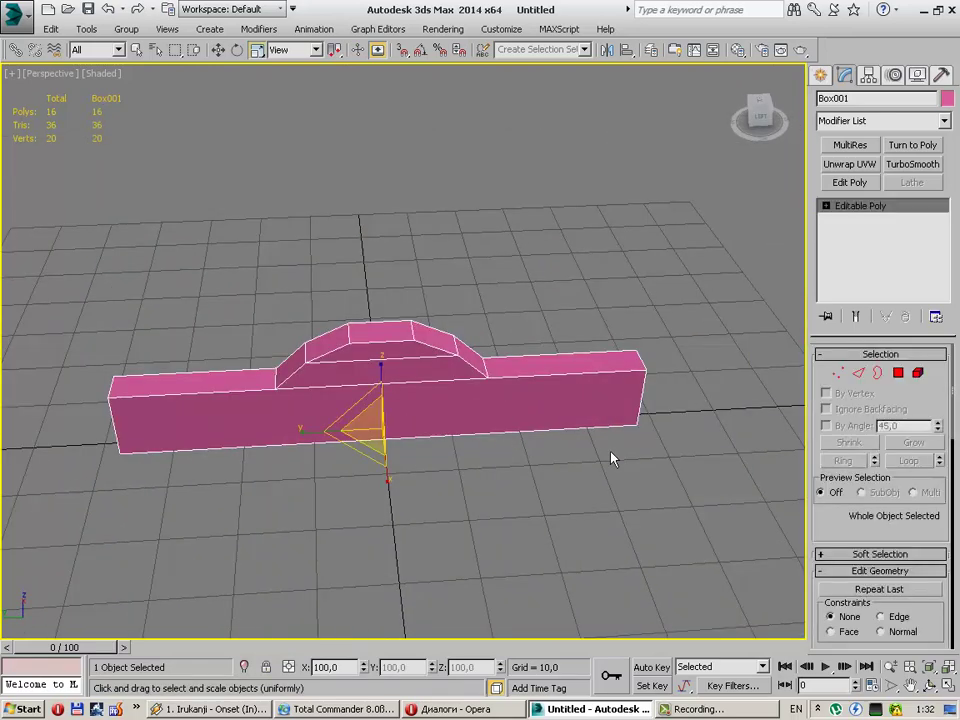
click(611, 456)
click(499, 395)
key(4)
mouse_move(518, 428)
alt+middle_down()
mouse_move(492, 435)
mouse_move(663, 409)
mouse_move(615, 431)
mouse_move(400, 411)
alt+middle_up()
Step: Select the top and ramp faces along the body, then clear the selection
ctrl+click(295, 427)
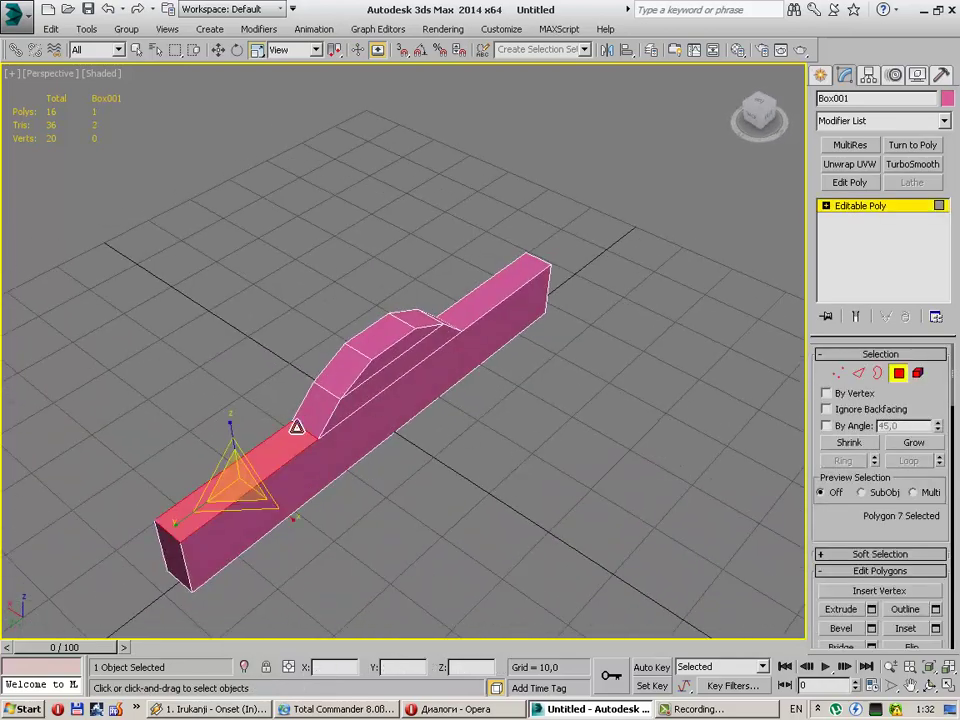
ctrl+click(340, 369)
ctrl+click(383, 341)
ctrl+click(413, 323)
ctrl+click(443, 322)
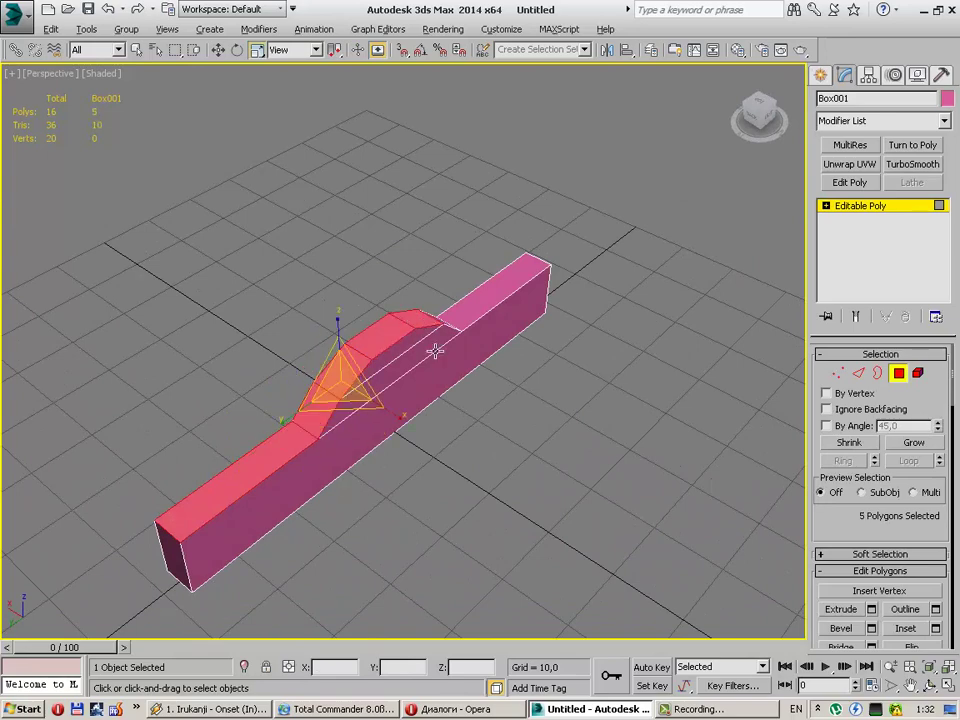
alt+middle_drag(435, 347, 420, 353)
click(136, 49)
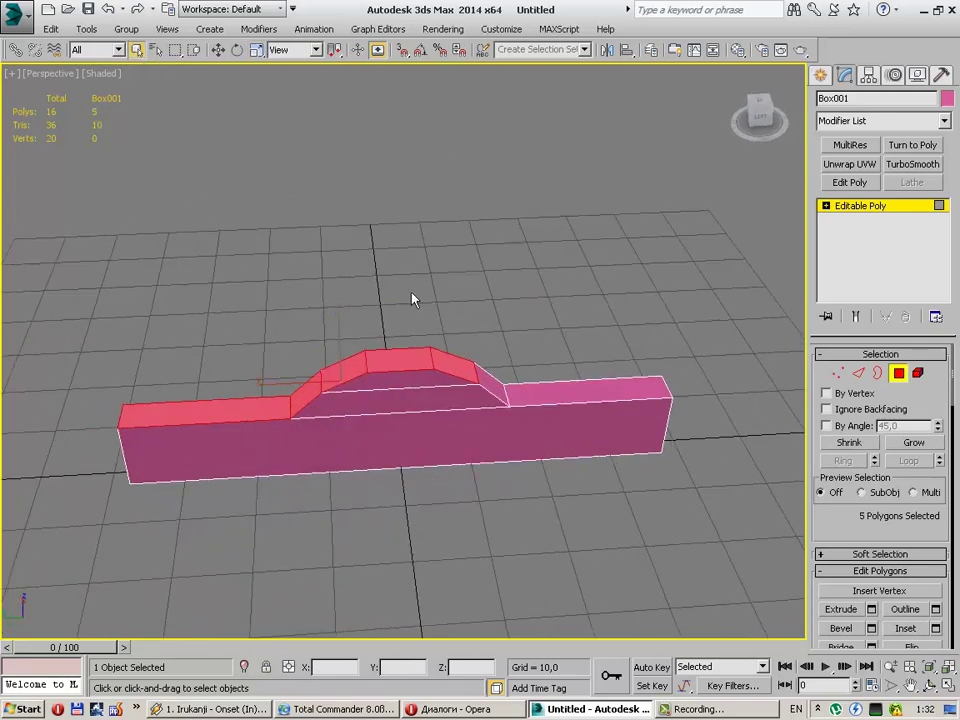
ctrl+click(492, 386)
ctrl+click(638, 411)
drag(947, 398, 957, 585)
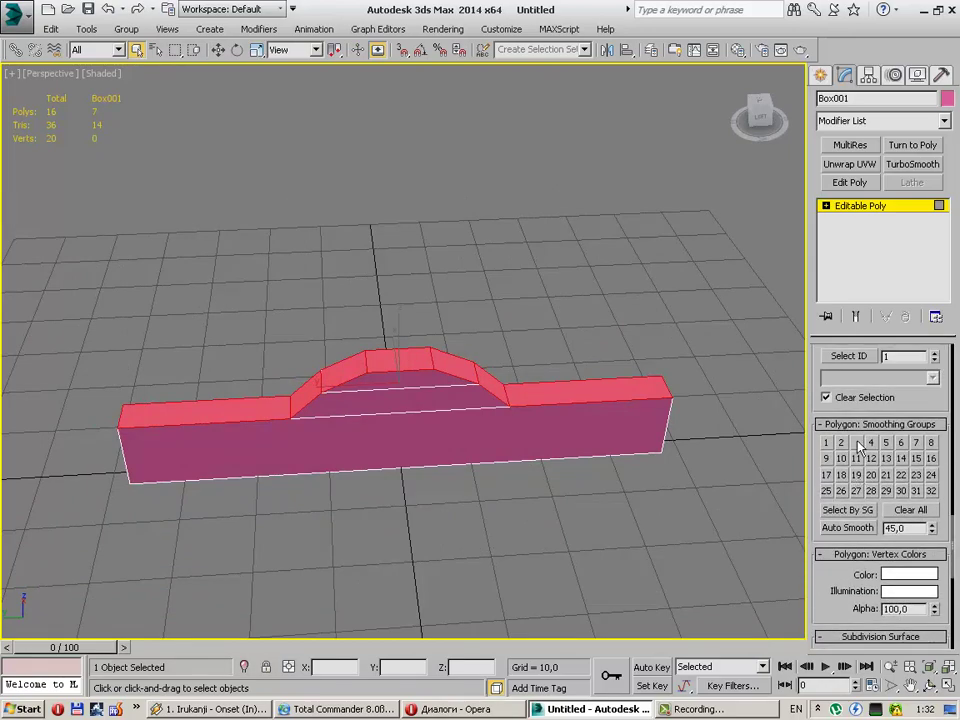
click(623, 518)
Step: Select the large front face and hump faces and put them in smoothing group 7
alt+middle_drag(341, 456, 396, 397)
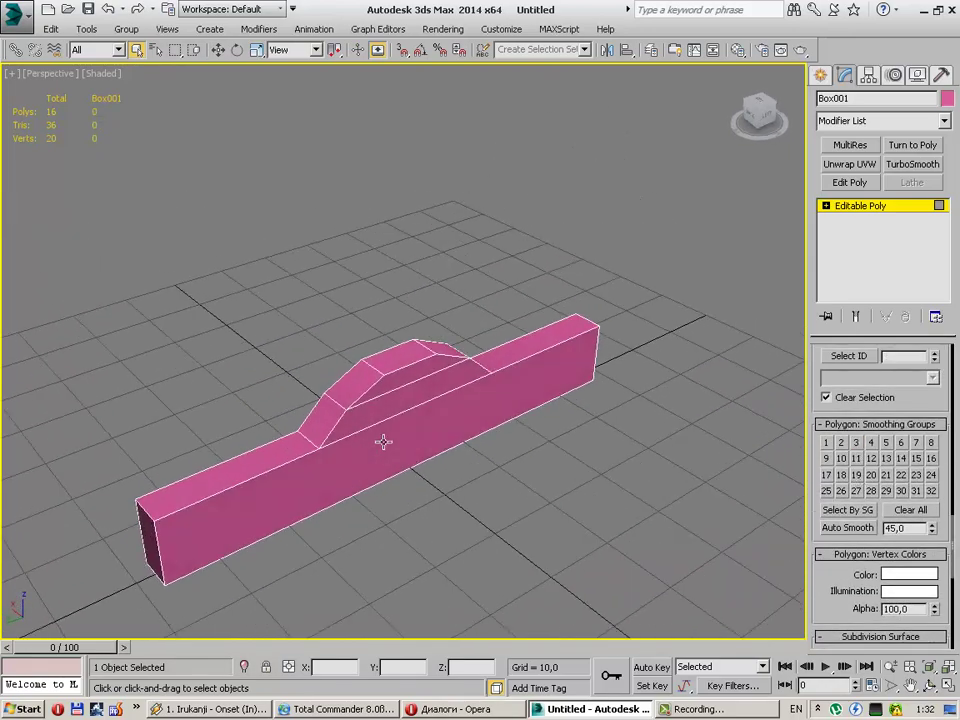
click(396, 397)
click(402, 408)
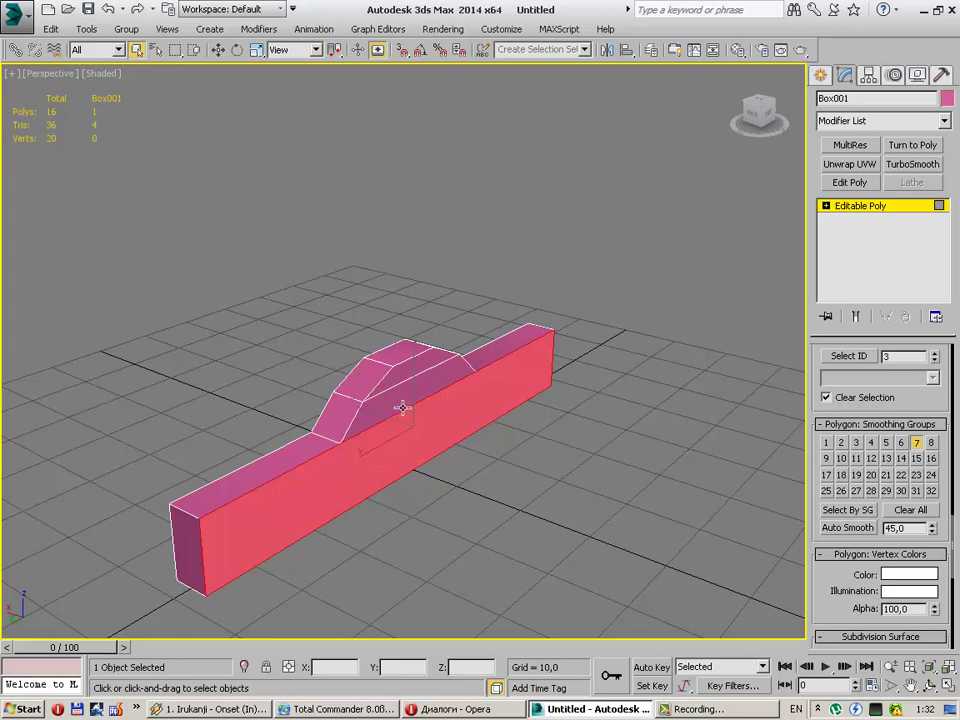
ctrl+click(402, 401)
ctrl+click(401, 377)
mouse_move(401, 377)
alt+middle_down()
mouse_move(467, 428)
mouse_move(407, 394)
alt+middle_up()
ctrl+click(399, 381)
ctrl+click(401, 392)
ctrl+click(469, 457)
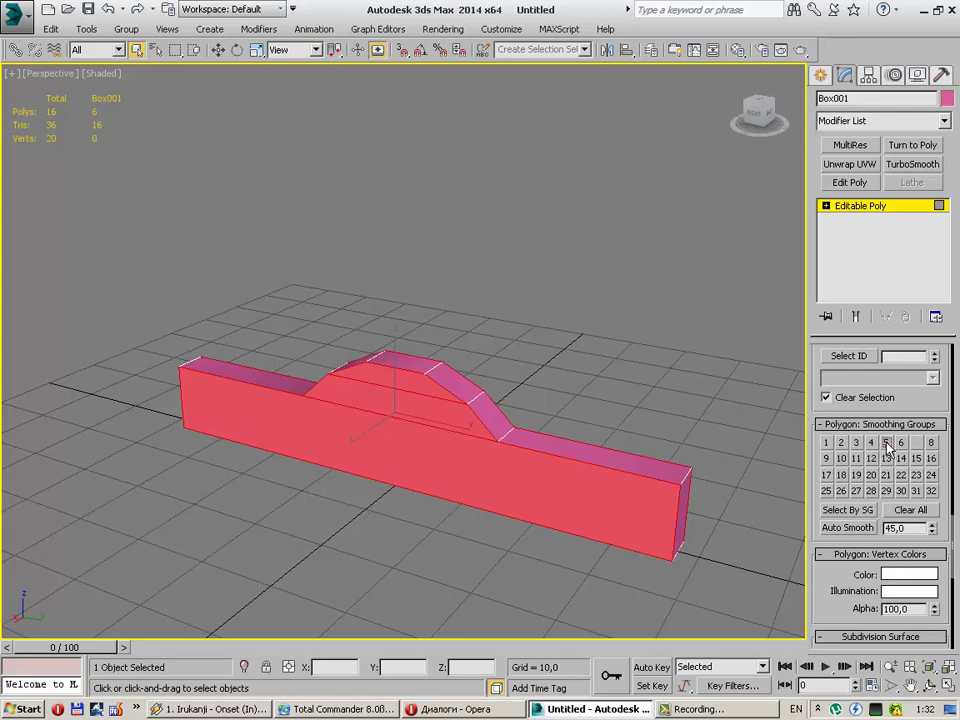
click(916, 443)
click(727, 463)
Step: Select the six front and hump faces again, then clear that selection
key(ctrl+a)
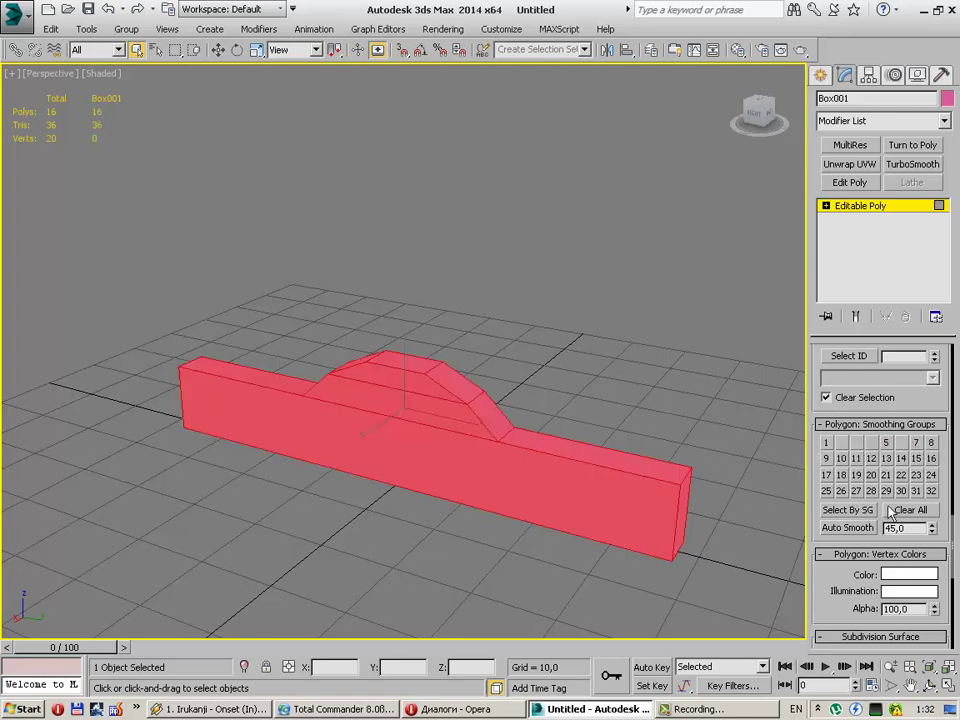
click(369, 399)
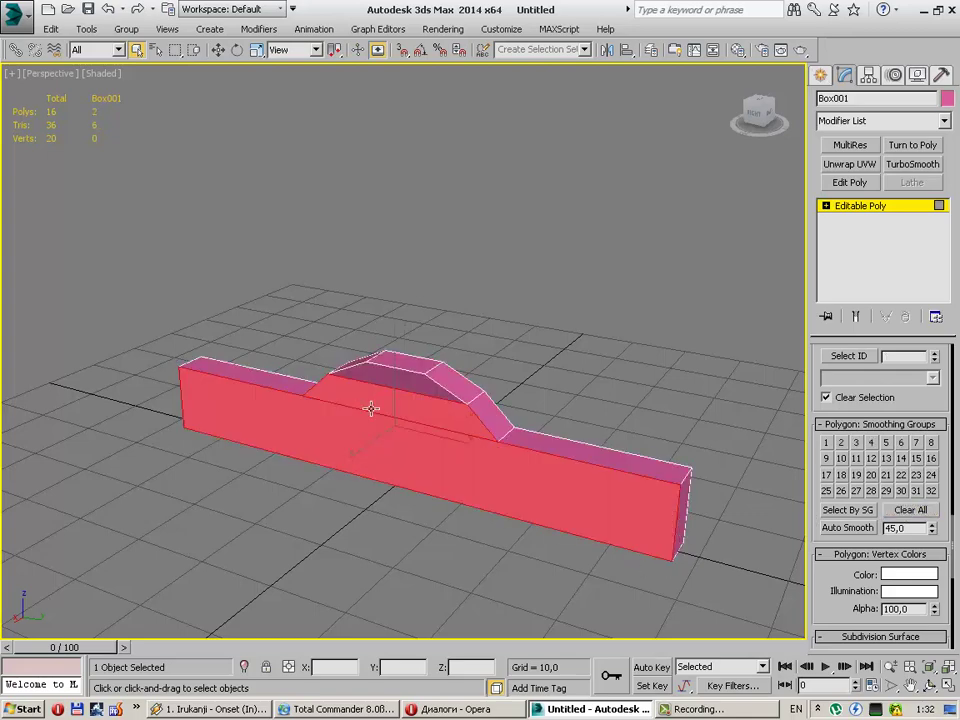
shift+click(371, 407)
alt+middle_drag(600, 425, 499, 422)
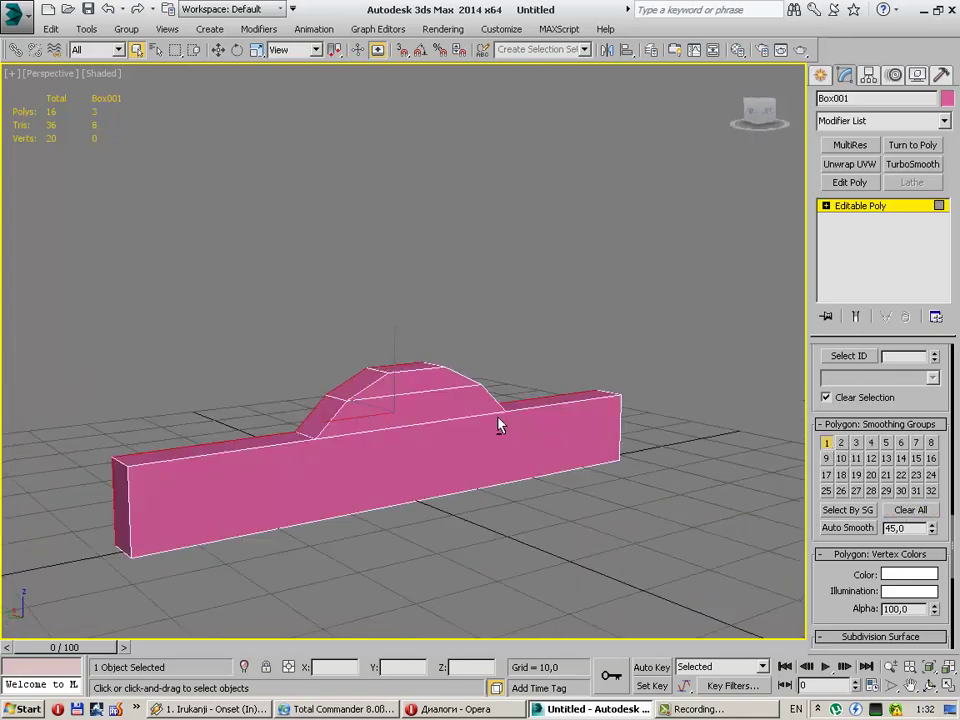
click(405, 401)
ctrl+click(408, 385)
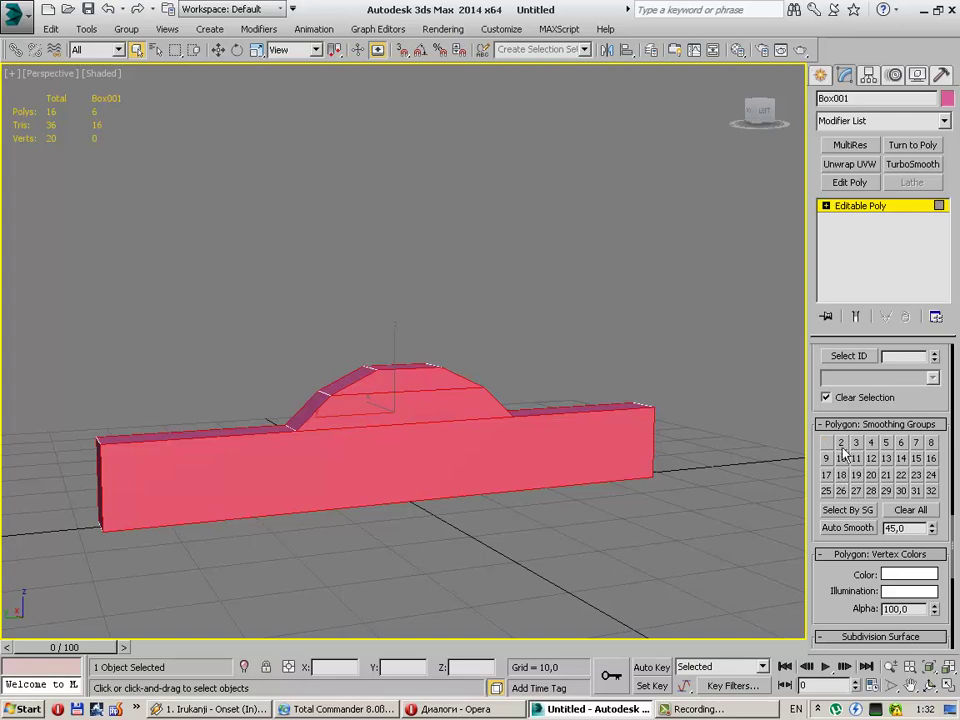
click(497, 516)
Step: Select the front and right end faces of the body, then clear them
mouse_move(497, 516)
alt+middle_down()
mouse_move(428, 478)
mouse_move(467, 485)
mouse_move(339, 459)
alt+middle_up()
click(302, 461)
mouse_move(437, 474)
alt+middle_down()
mouse_move(422, 488)
mouse_move(259, 503)
mouse_move(394, 480)
mouse_move(557, 496)
alt+middle_up()
scroll(398, 480, down, 4)
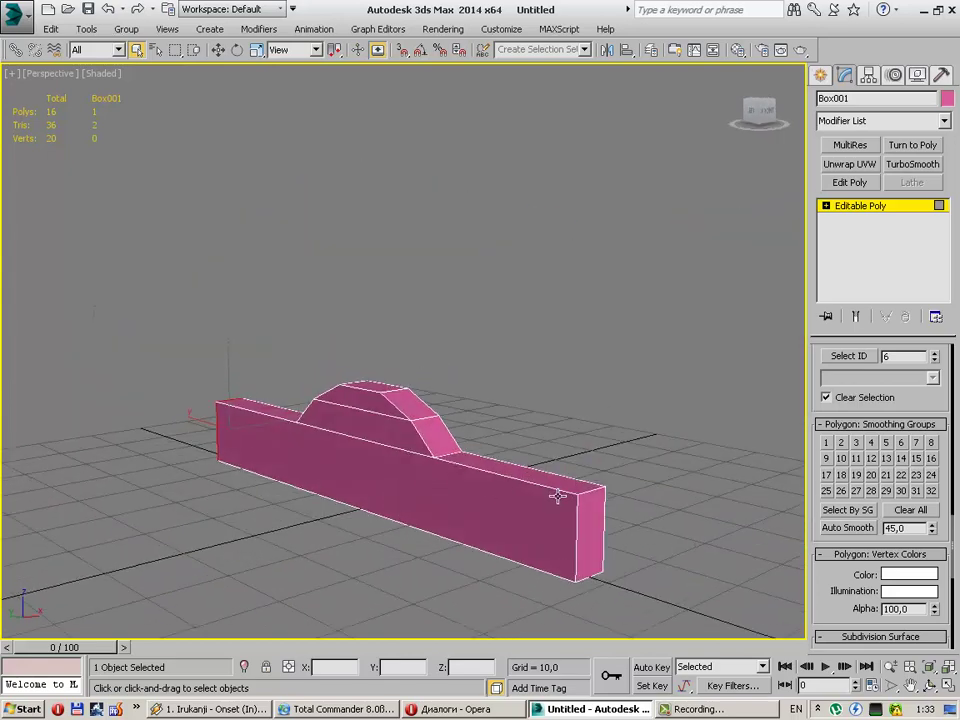
ctrl+click(591, 502)
click(634, 443)
Step: Select the top faces along the arch from right to left, then clear the selection
alt+middle_drag(634, 443, 508, 481)
click(508, 481)
ctrl+click(463, 458)
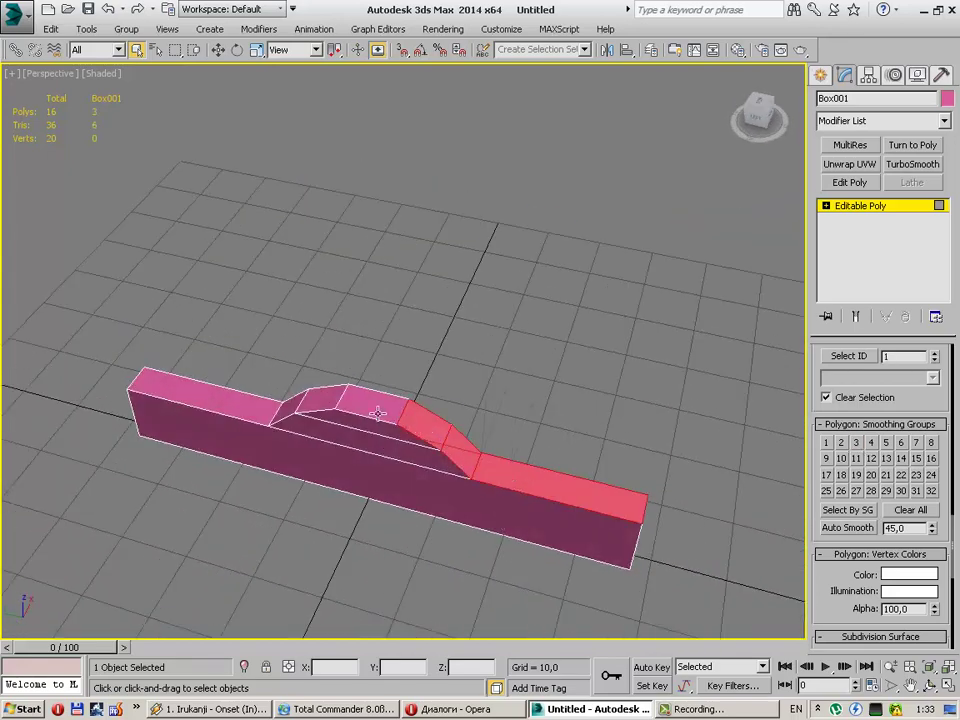
ctrl+click(425, 422)
ctrl+click(375, 400)
ctrl+click(289, 406)
ctrl+click(246, 405)
mouse_move(246, 405)
alt+middle_down()
mouse_move(337, 413)
mouse_move(368, 555)
alt+middle_up()
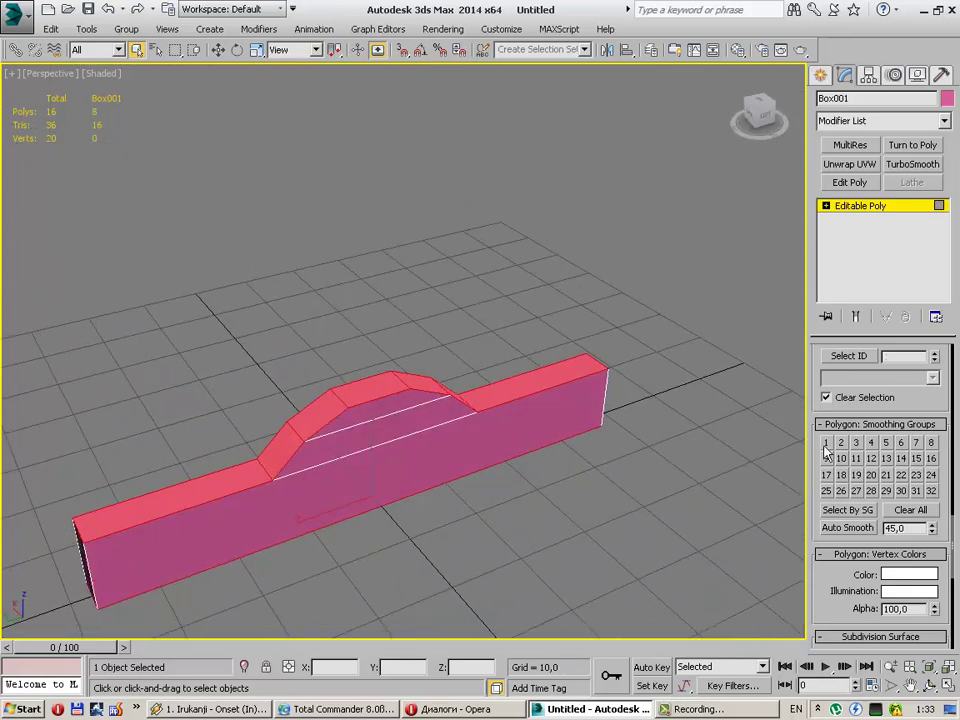
click(439, 514)
mouse_move(439, 514)
alt+middle_down()
mouse_move(429, 497)
mouse_move(447, 459)
mouse_move(373, 439)
mouse_move(276, 506)
mouse_move(403, 514)
mouse_move(397, 521)
mouse_move(358, 514)
mouse_move(494, 435)
alt+middle_up()
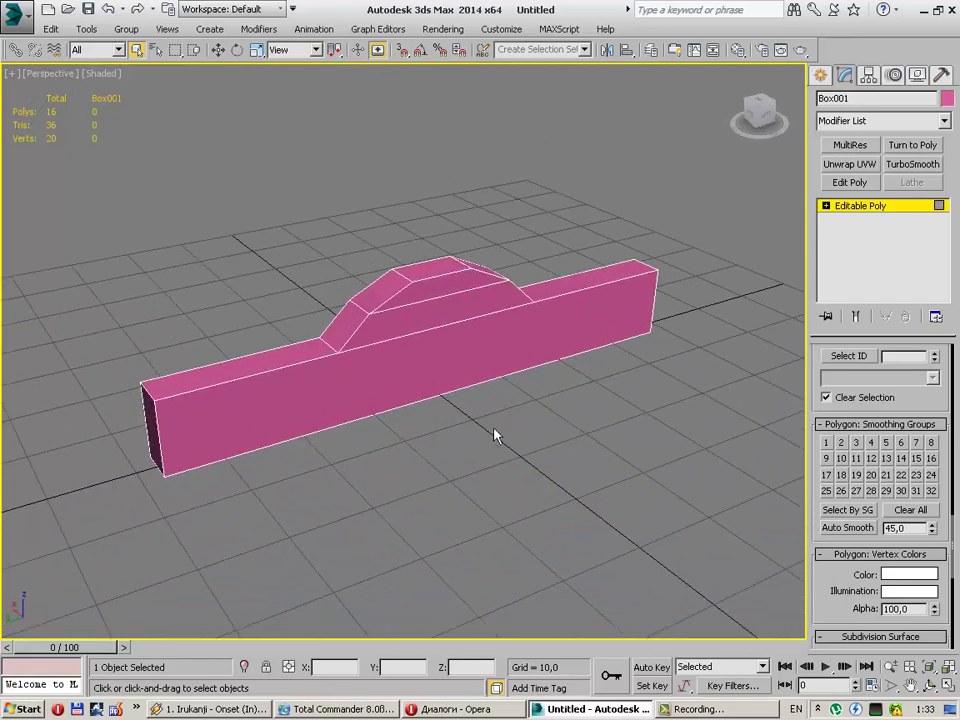
Step: Add TurboSmooth with 2 iterations, separated by smoothing groups, then drop to the Editable Poly level
click(912, 164)
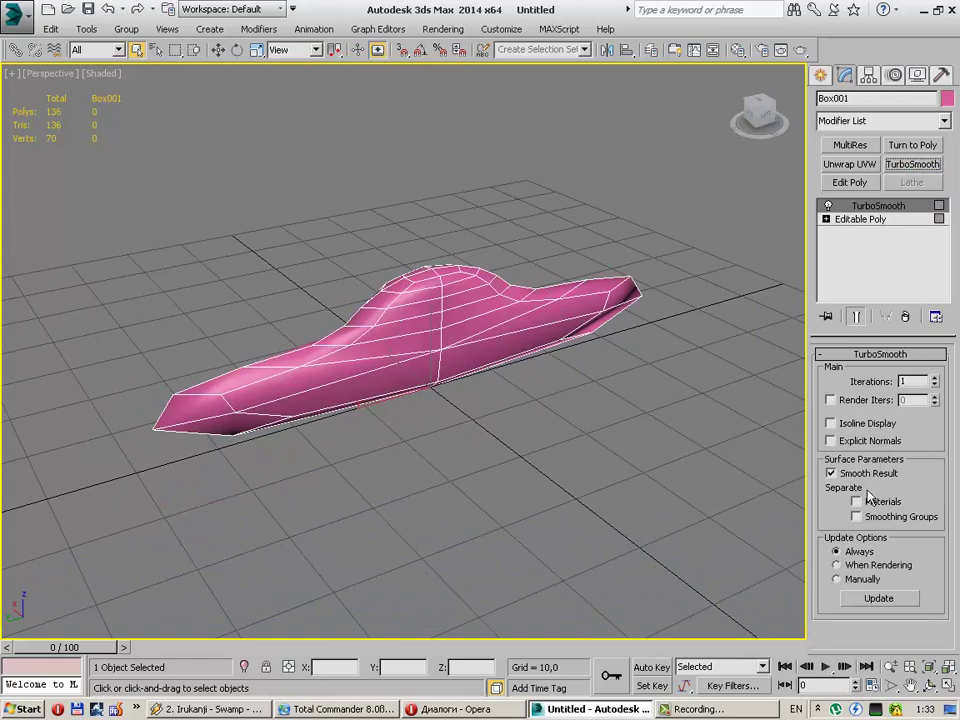
click(872, 519)
mouse_move(657, 441)
alt+middle_down()
mouse_move(645, 398)
mouse_move(693, 286)
alt+middle_up()
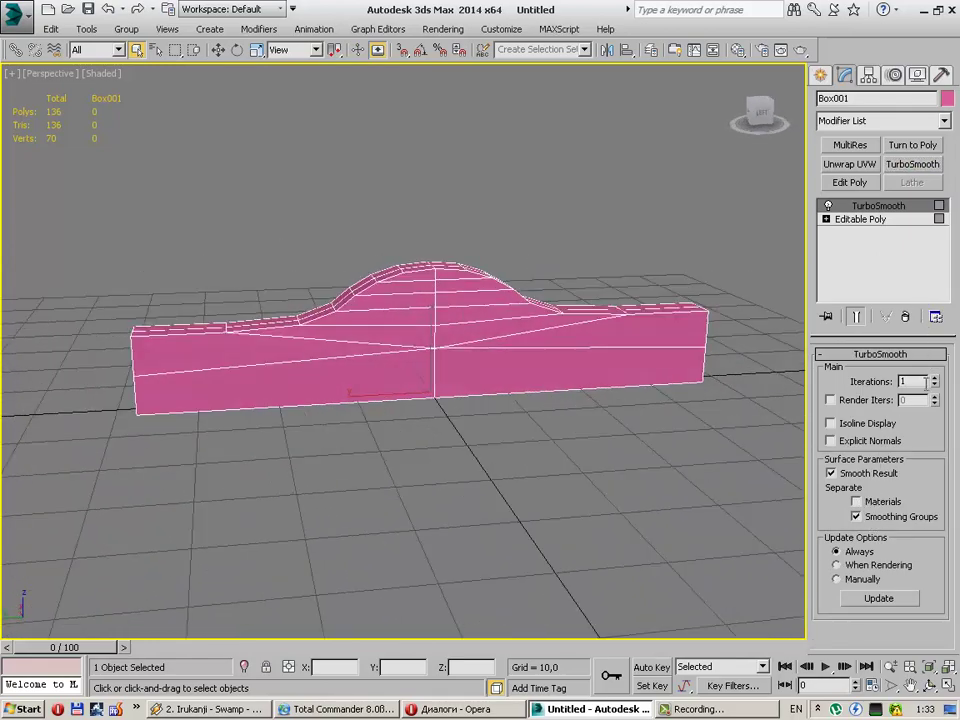
click(936, 378)
mouse_move(521, 400)
alt+middle_down()
mouse_move(512, 435)
mouse_move(555, 406)
alt+middle_up()
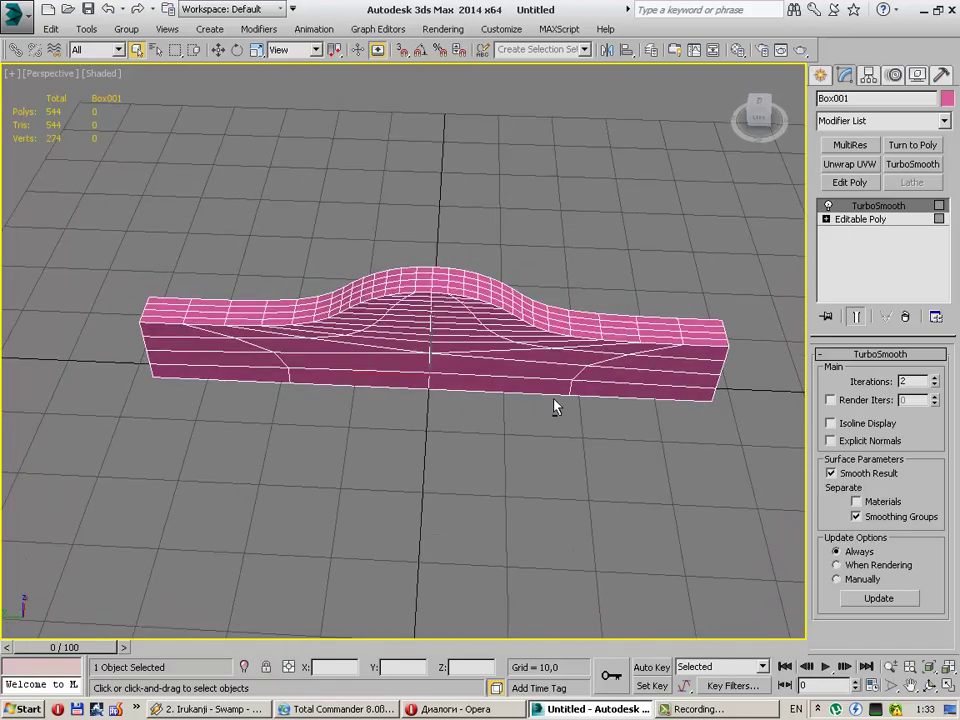
click(862, 219)
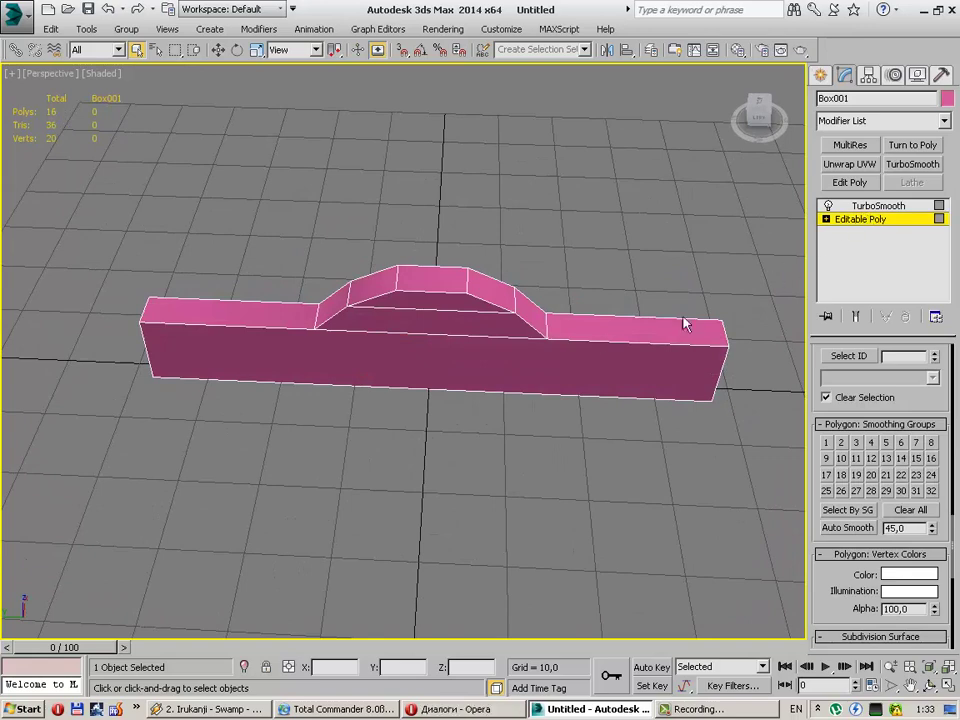
Step: Click through the car body's top, end, front and bump faces to check their smoothing groups
click(587, 345)
mouse_move(589, 332)
alt+middle_down()
mouse_move(641, 371)
mouse_move(686, 381)
alt+middle_up()
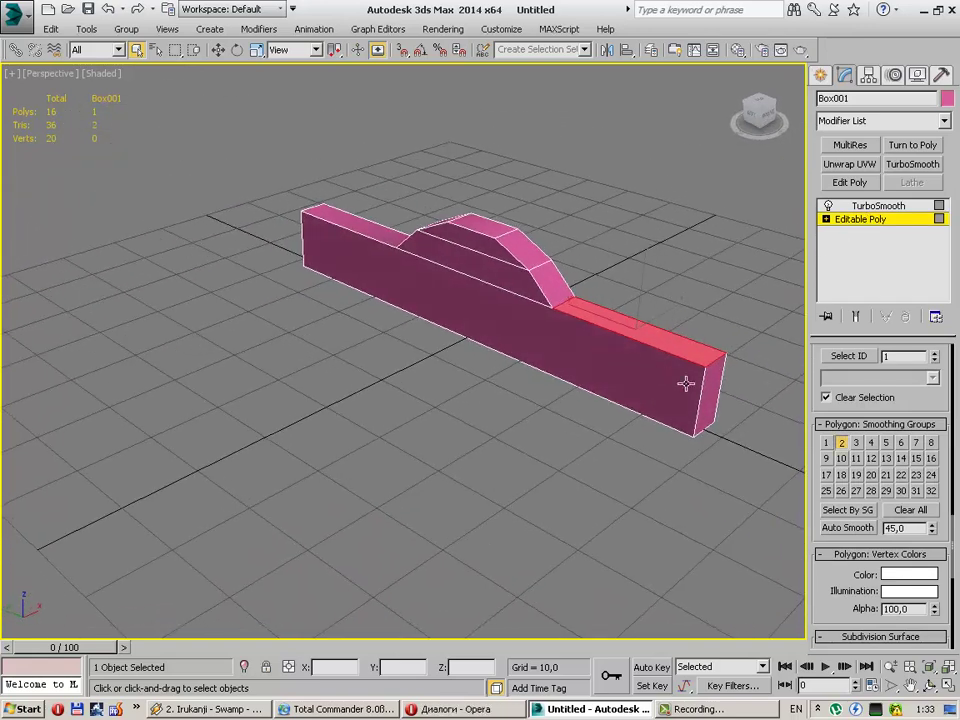
click(708, 388)
click(568, 348)
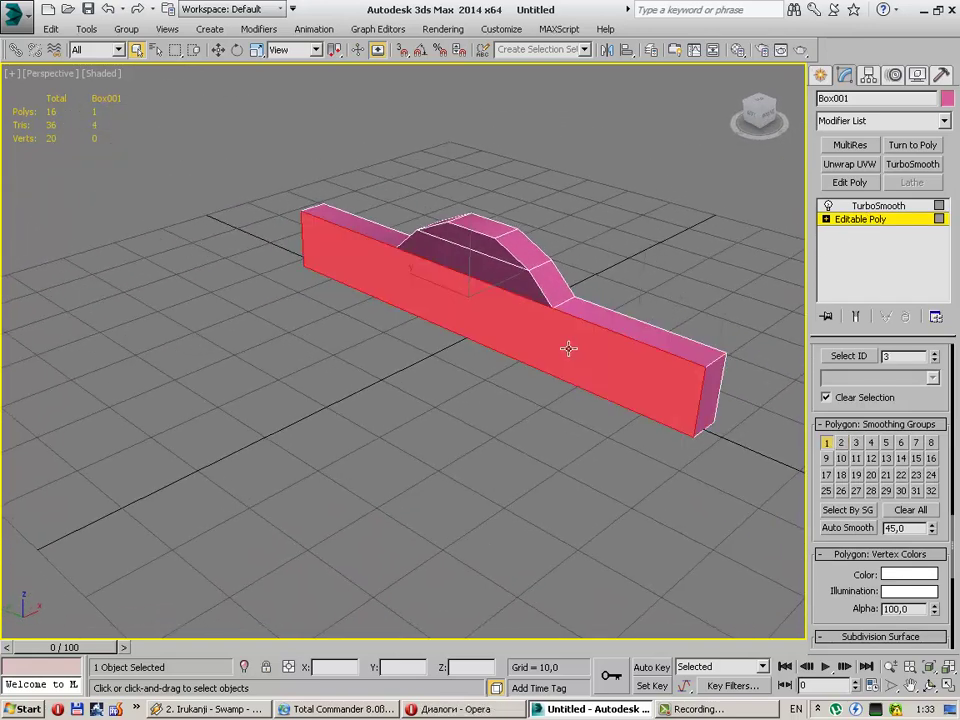
key(alt)
click(531, 291)
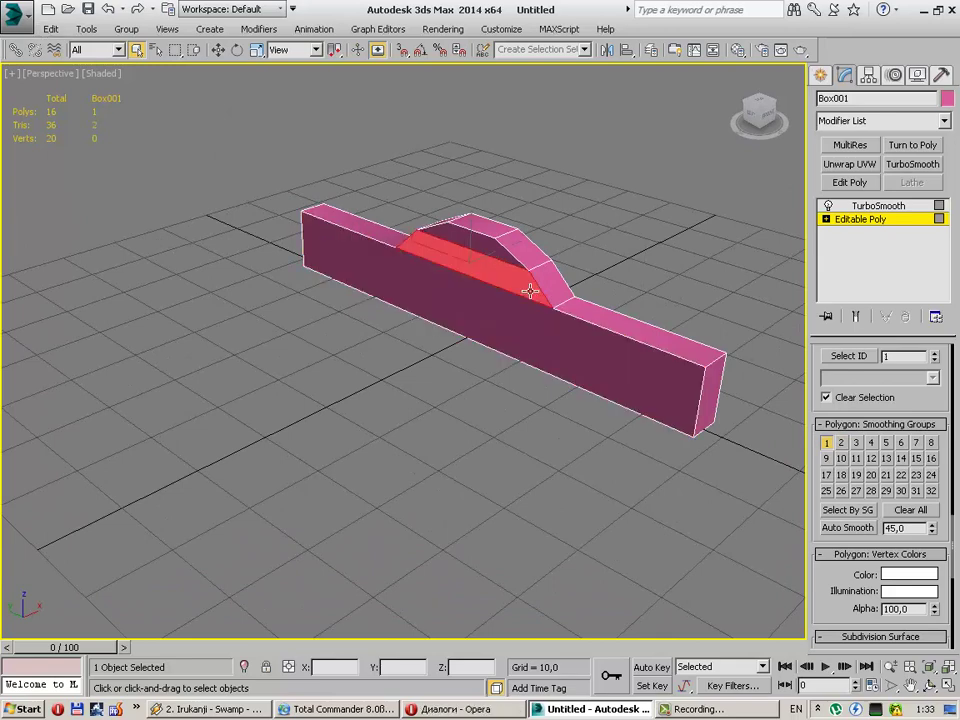
click(551, 284)
click(580, 307)
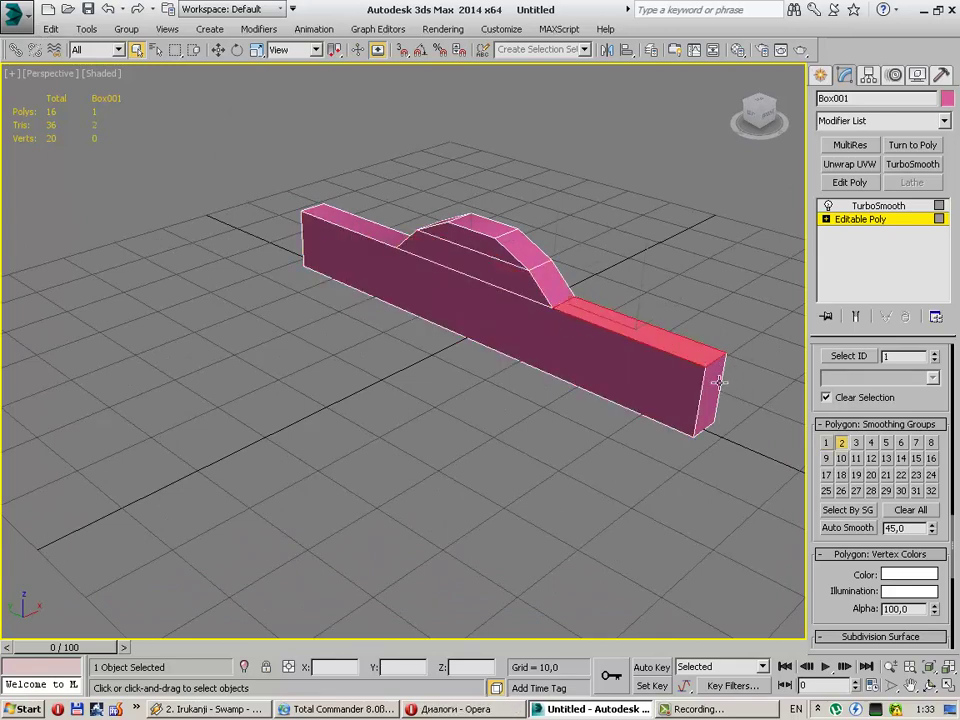
Step: Inspect the arch's right sloped faces, the bar top and the end face from new angles
click(551, 285)
ctrl+click(517, 253)
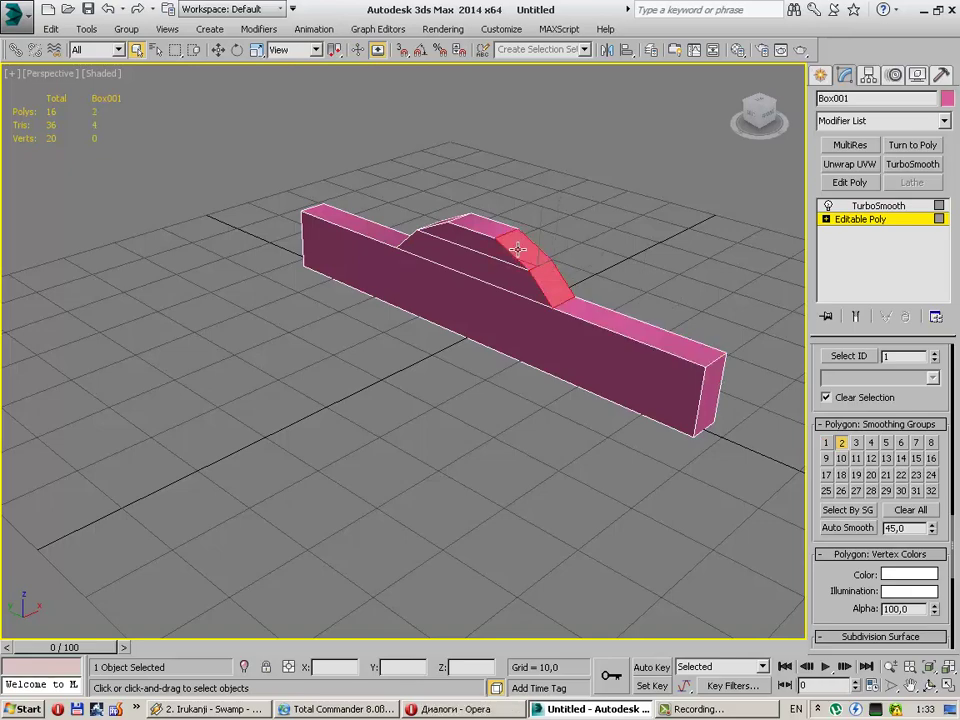
alt+middle_drag(464, 290, 555, 338)
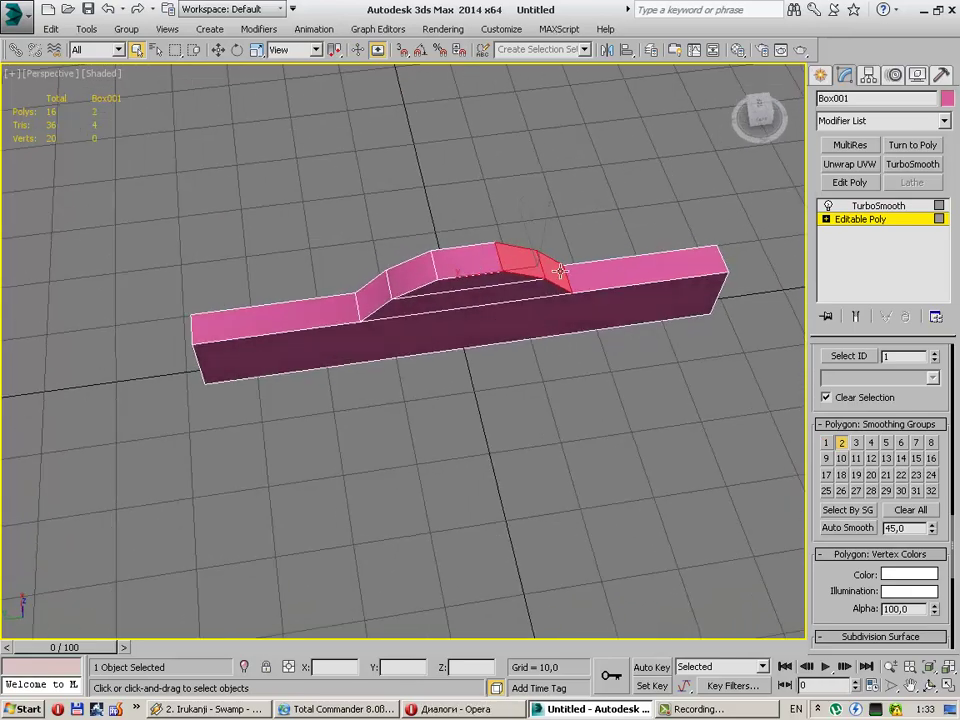
click(675, 285)
alt+middle_drag(675, 289, 570, 274)
click(690, 334)
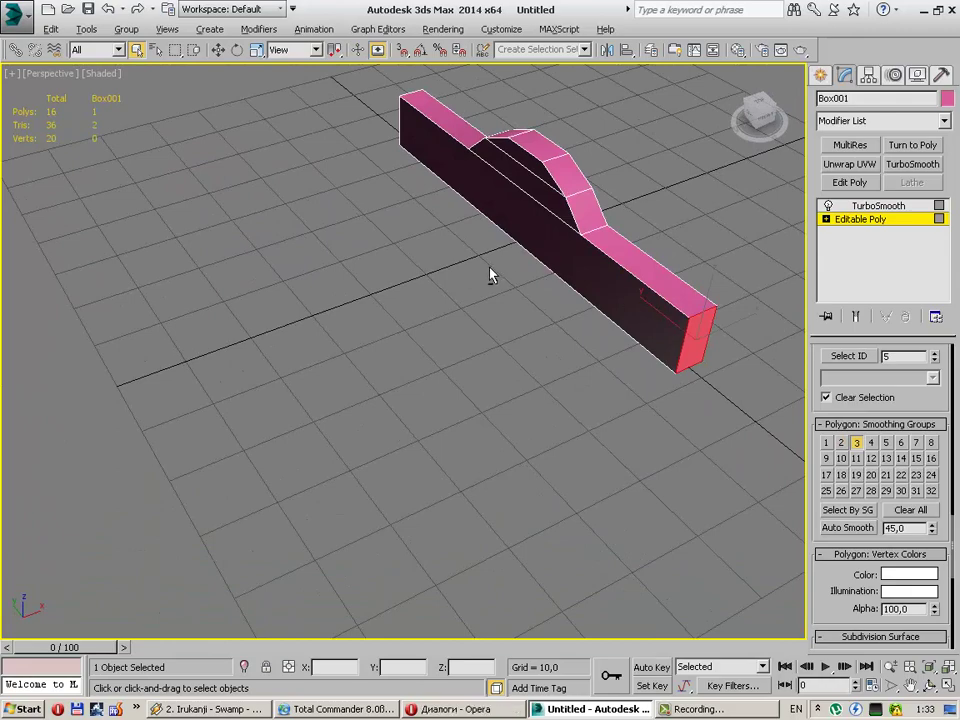
alt+middle_drag(489, 274, 585, 354)
Step: Try selecting the faces along the top of the arch from a view along it
click(546, 398)
ctrl+click(507, 408)
ctrl+click(396, 456)
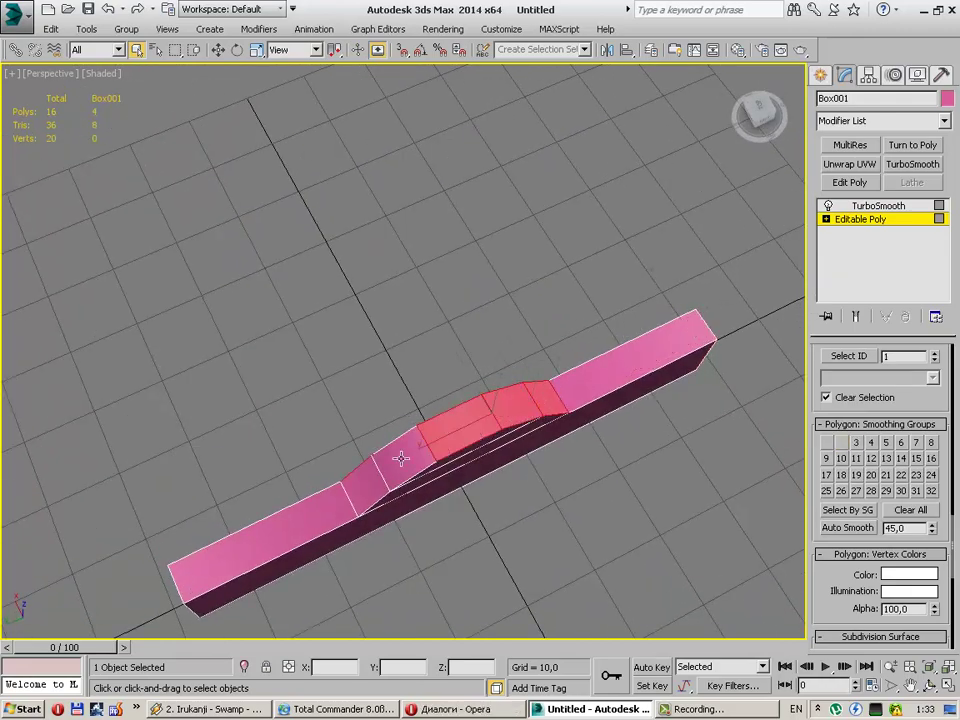
ctrl+click(364, 482)
ctrl+click(471, 476)
alt+middle_drag(471, 476, 667, 414)
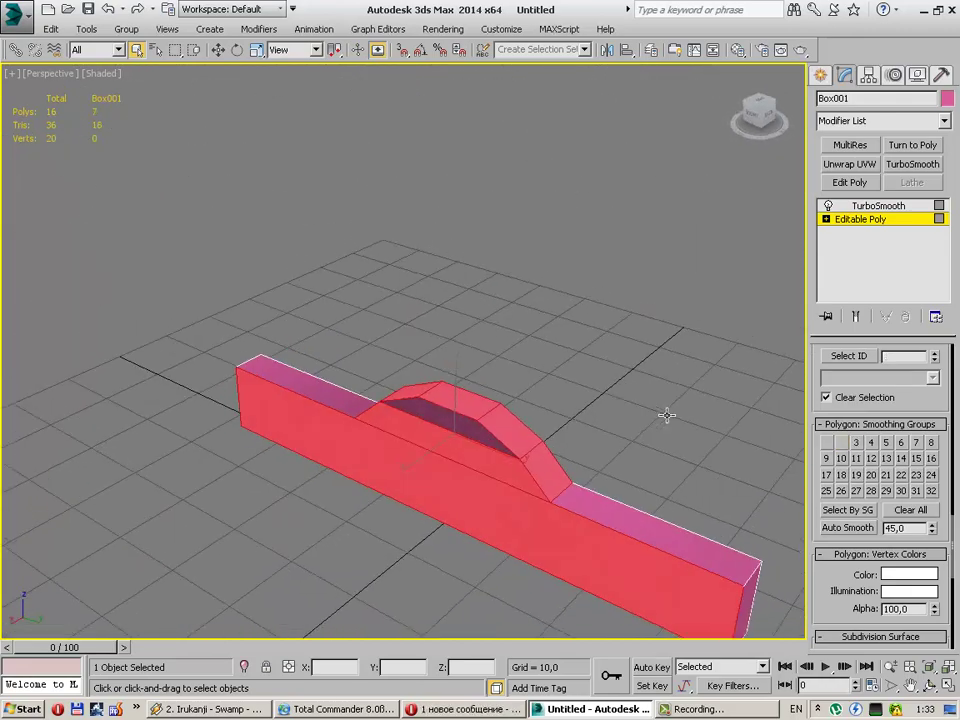
click(626, 463)
Step: Select the five arch-top faces, assign them smoothing group 2, then deselect
alt+middle_drag(439, 396, 482, 439)
click(342, 441)
ctrl+click(400, 420)
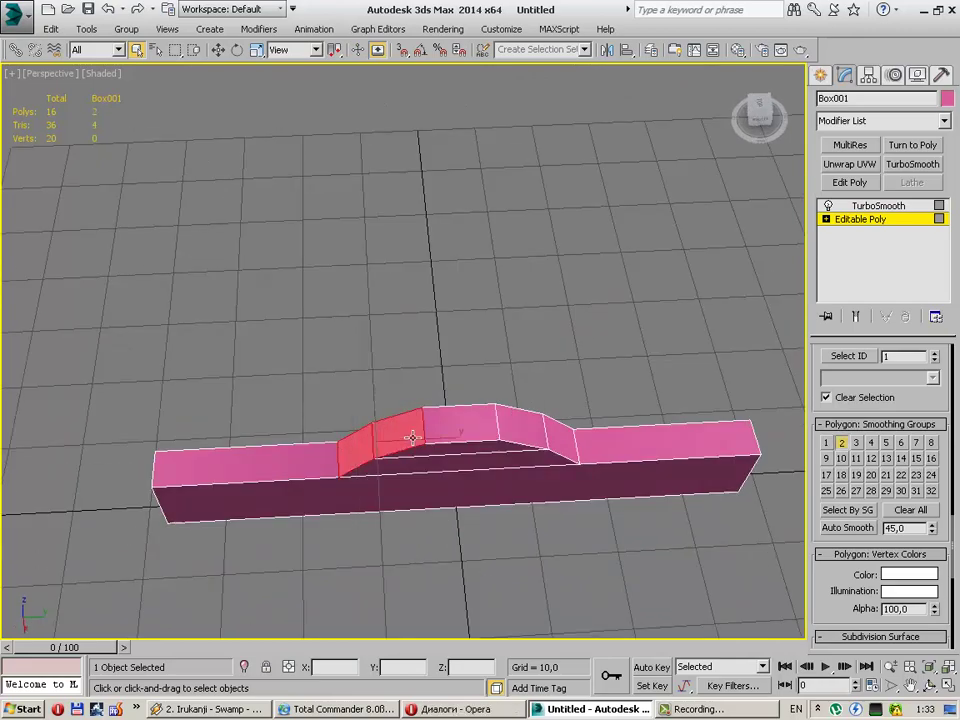
ctrl+click(460, 414)
ctrl+click(521, 424)
ctrl+click(558, 434)
click(841, 443)
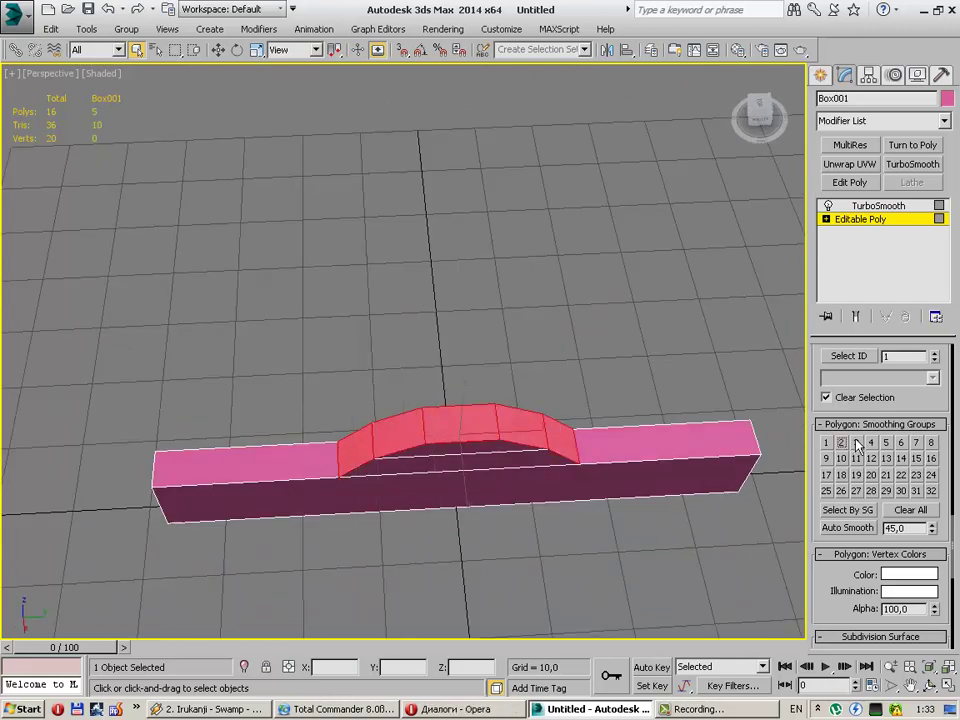
click(660, 424)
alt+middle_drag(660, 424, 440, 435)
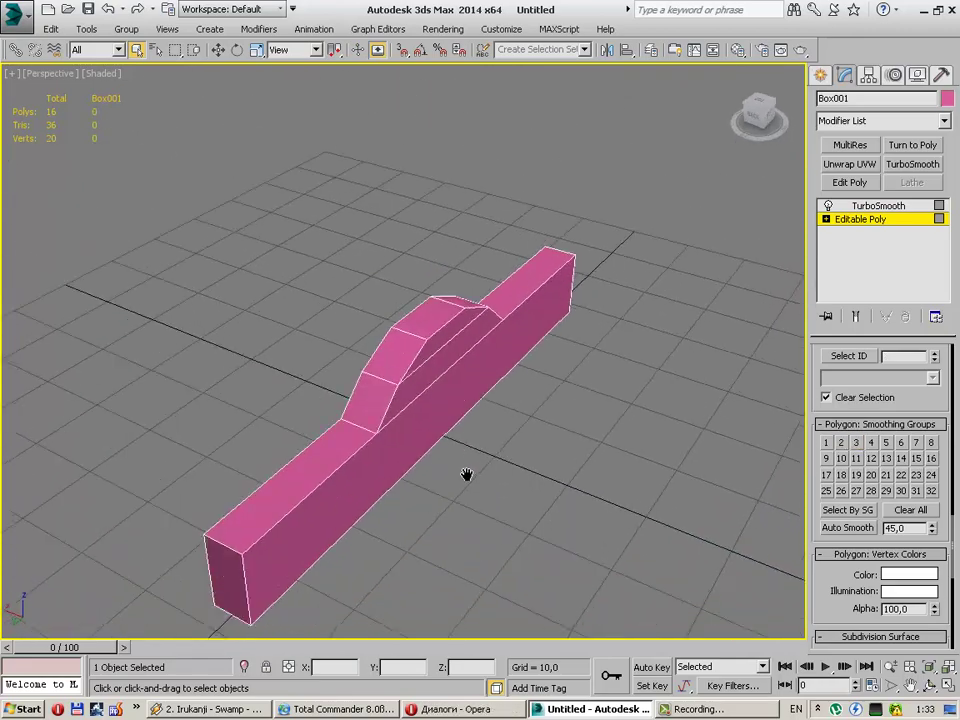
Step: Preview the TurboSmoothed body, toggling F4 edged faces on and off
click(878, 205)
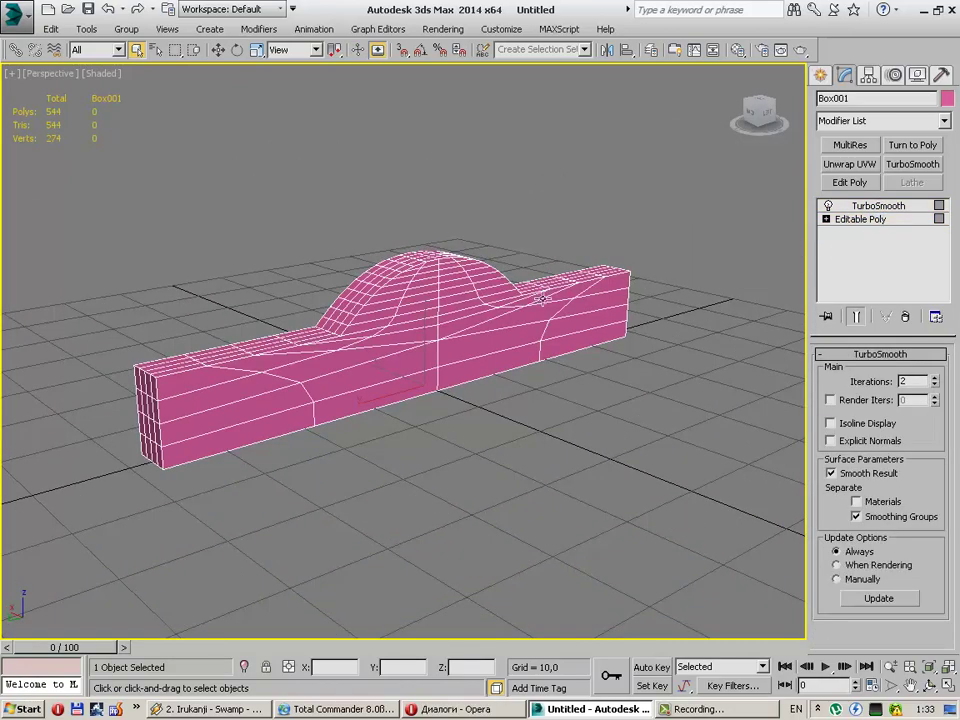
alt+middle_drag(392, 227, 505, 317)
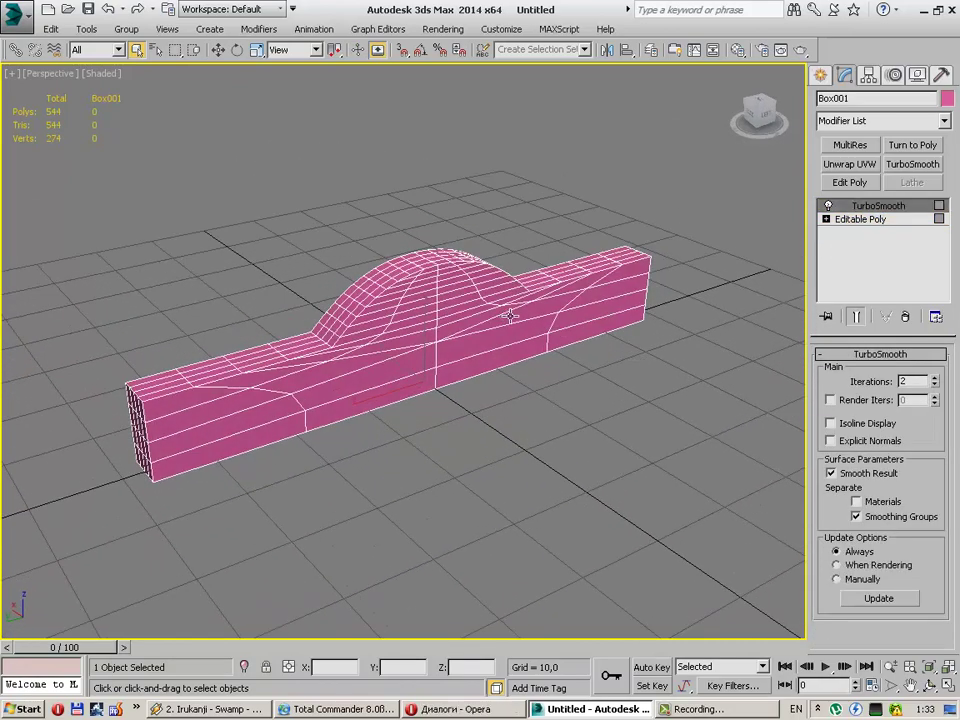
key(F4)
mouse_move(505, 320)
alt+middle_down()
mouse_move(516, 324)
mouse_move(505, 349)
mouse_move(521, 390)
alt+middle_up()
key(F4)
click(521, 392)
key(F4)
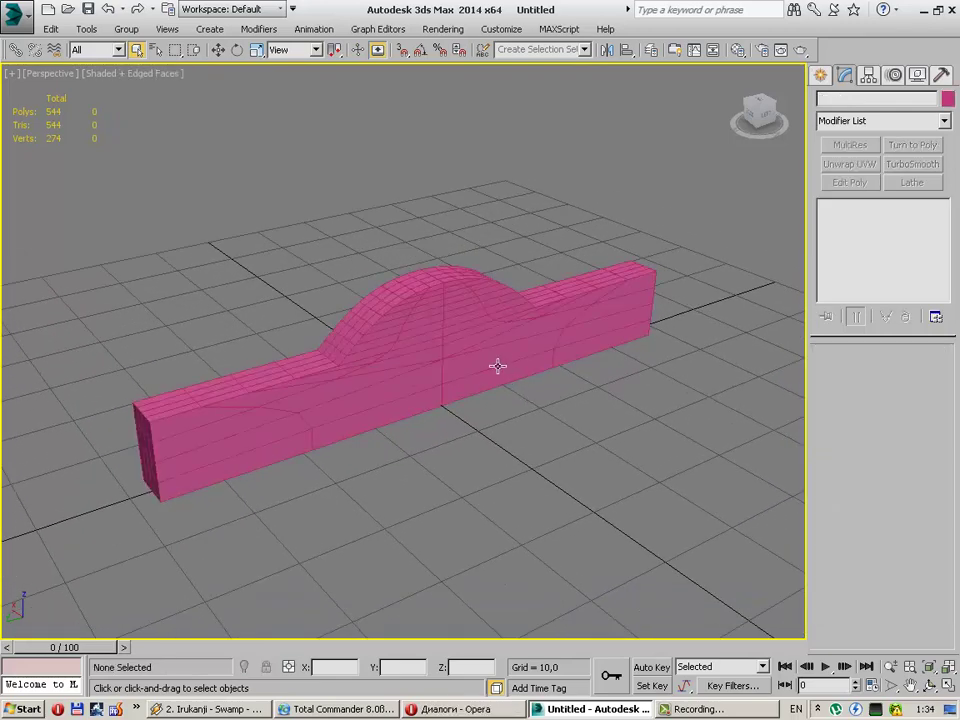
key(F4)
Step: Zoom and orbit down to a low side view of the body and reselect it
click(499, 364)
click(638, 365)
alt+middle_drag(638, 365, 519, 349)
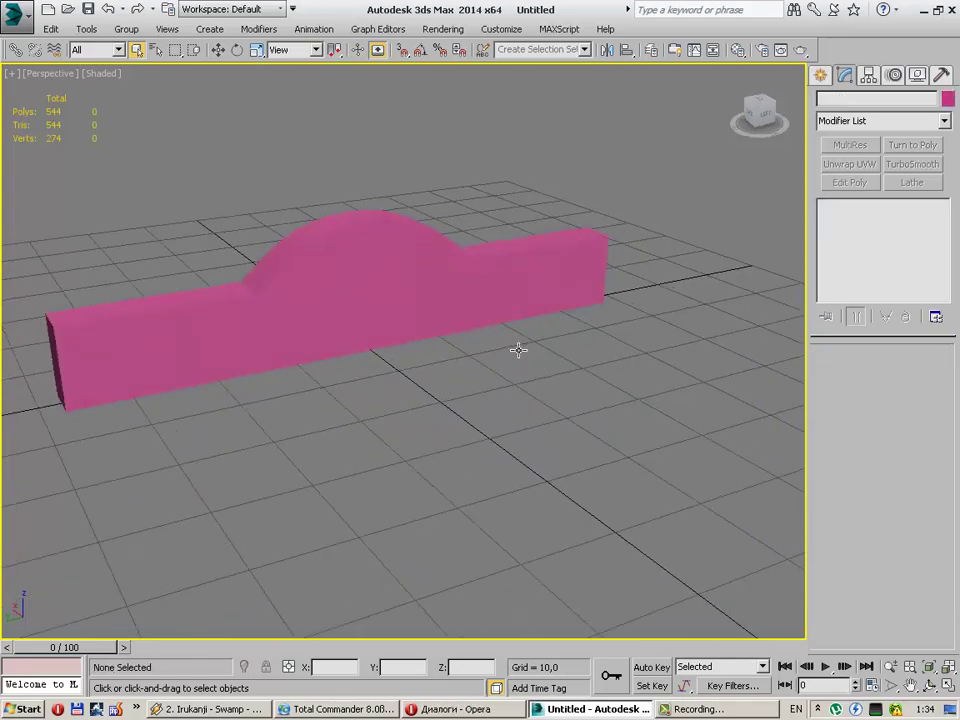
scroll(519, 349, up, 2)
click(519, 352)
scroll(519, 358, down, 2)
scroll(425, 316, down, 1)
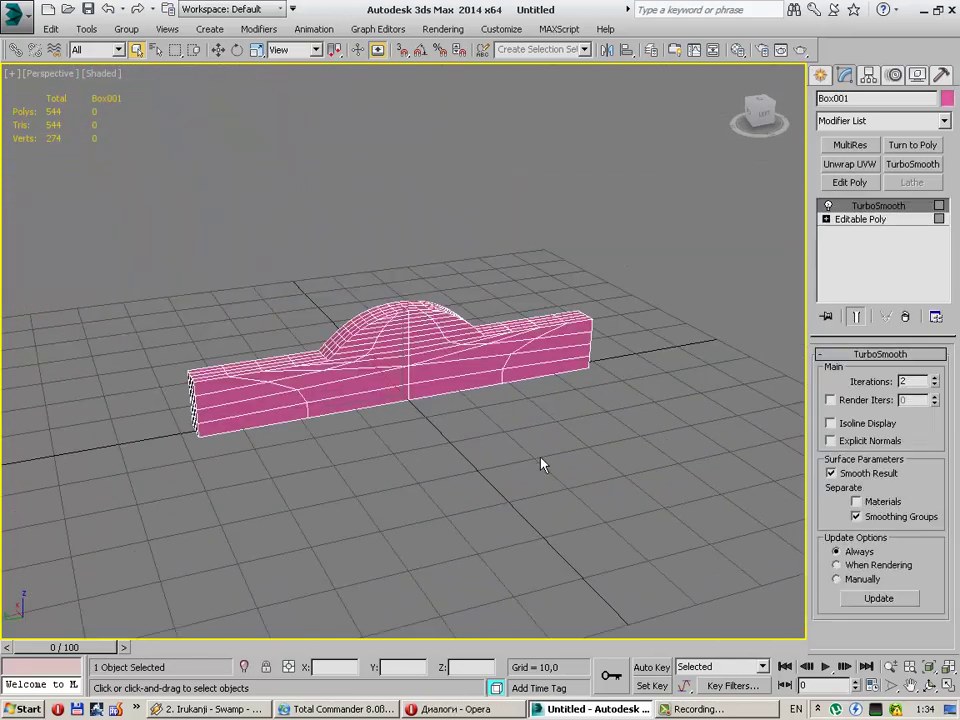
click(542, 463)
mouse_move(542, 463)
alt+middle_down()
mouse_move(450, 369)
mouse_move(653, 328)
mouse_move(441, 394)
alt+middle_up()
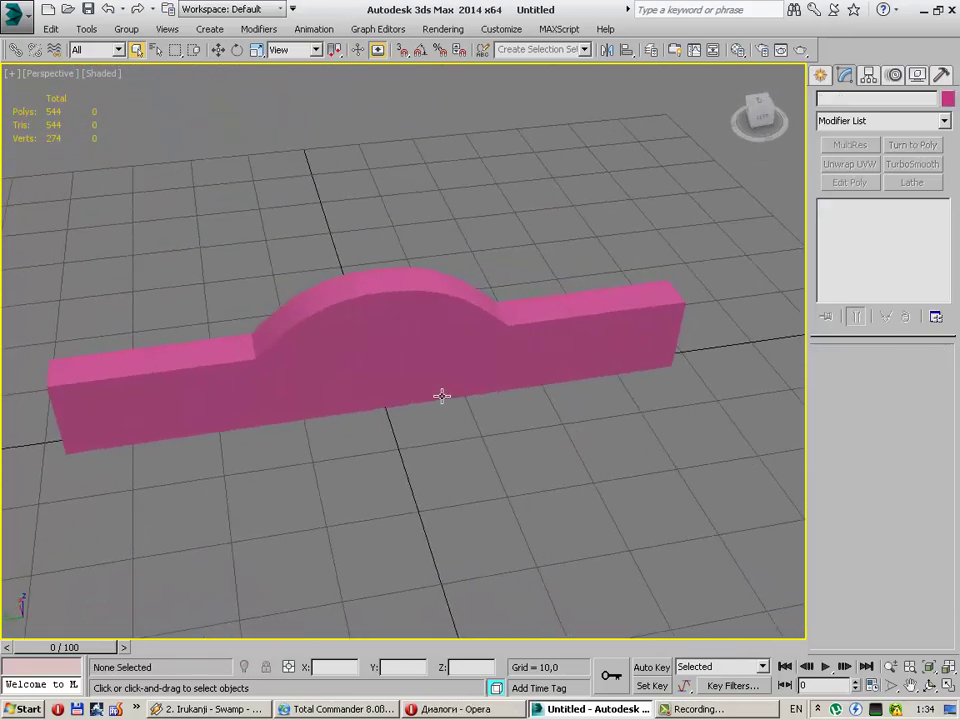
click(460, 364)
Step: Delete the body's TurboSmooth modifier and switch to the Create panel's Standard Primitives
click(905, 316)
key(4)
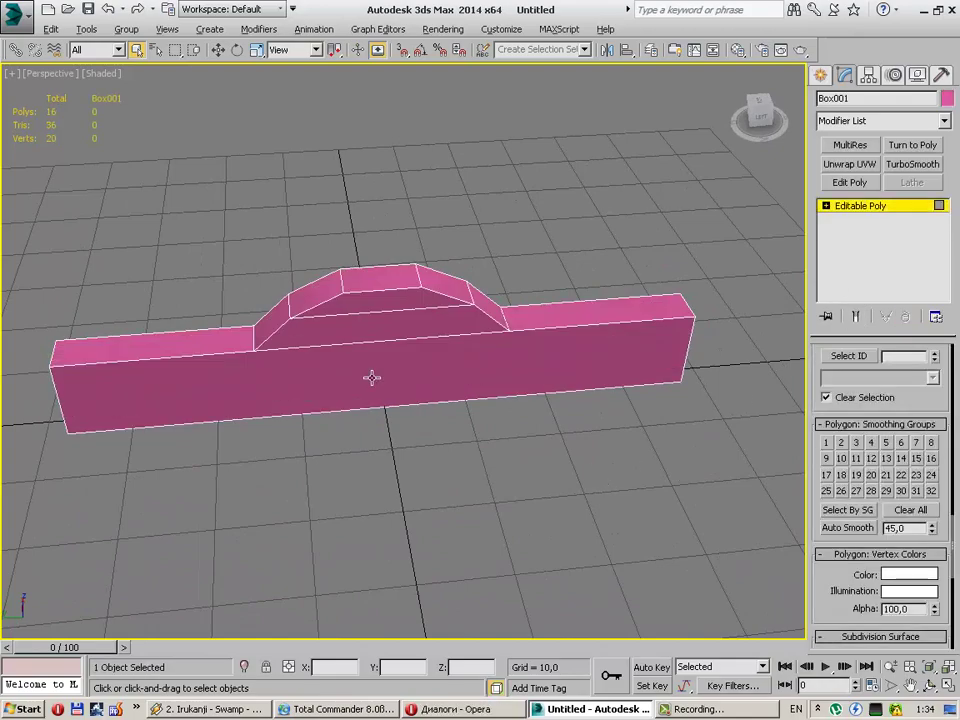
mouse_move(371, 377)
alt+middle_down()
mouse_move(351, 330)
mouse_move(345, 366)
alt+middle_up()
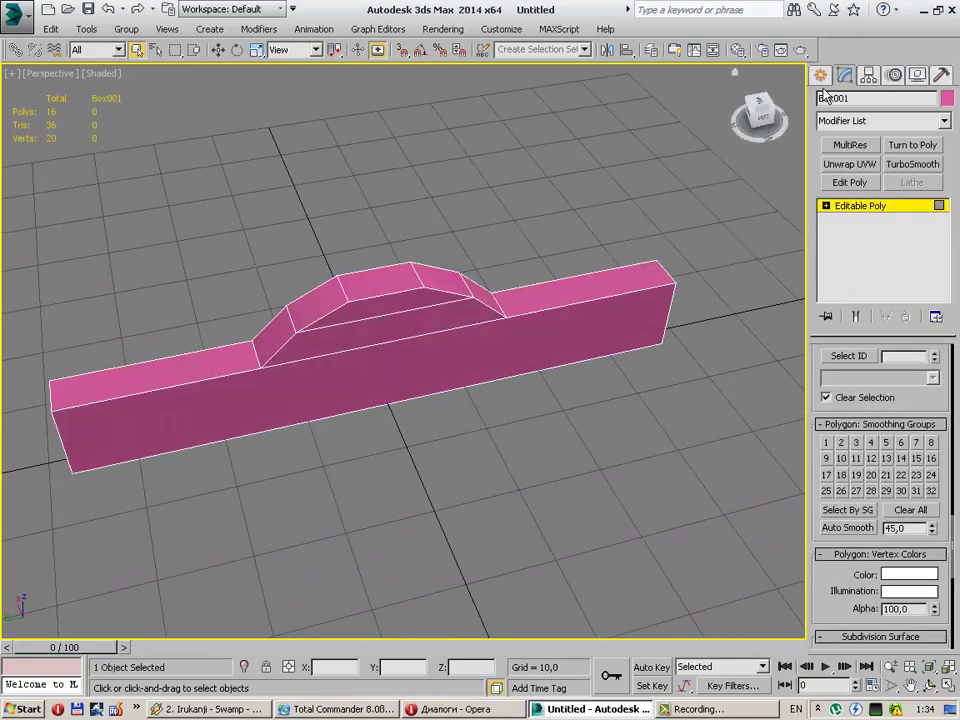
click(820, 75)
click(645, 439)
mouse_move(645, 439)
alt+middle_down()
mouse_move(425, 403)
mouse_move(583, 375)
mouse_move(349, 407)
mouse_move(376, 417)
alt+middle_up()
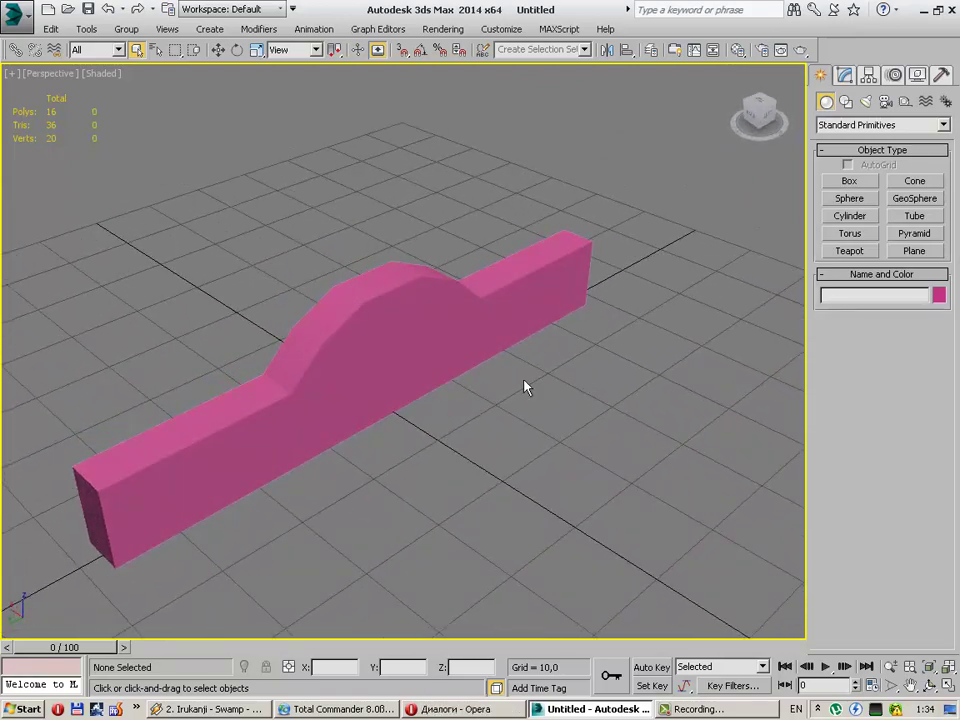
middle_drag(525, 386, 514, 376)
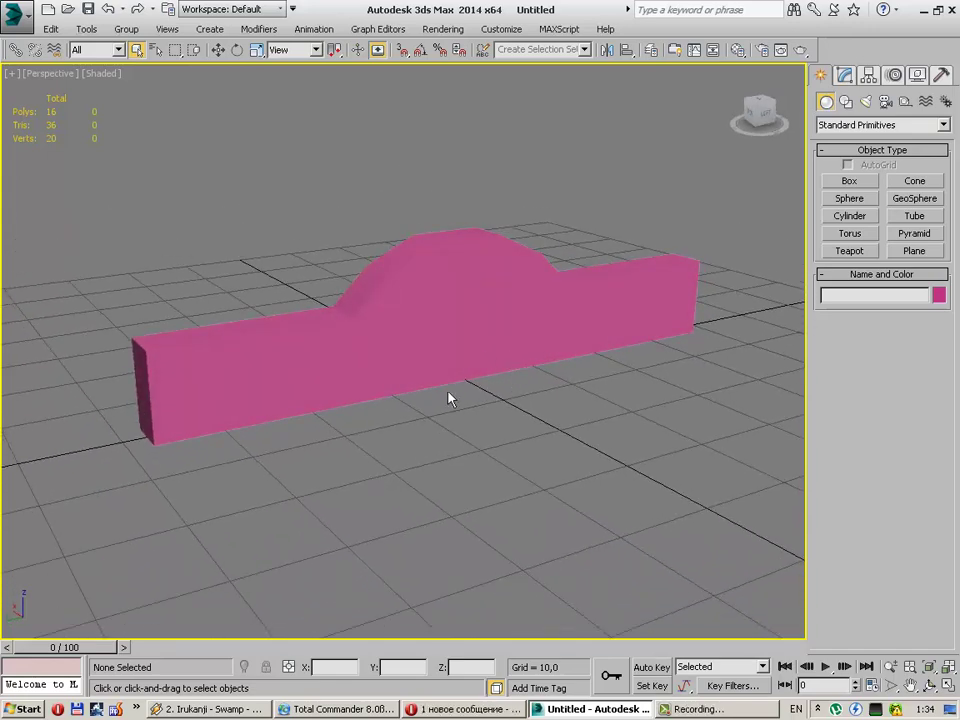
alt+middle_drag(450, 399, 452, 401)
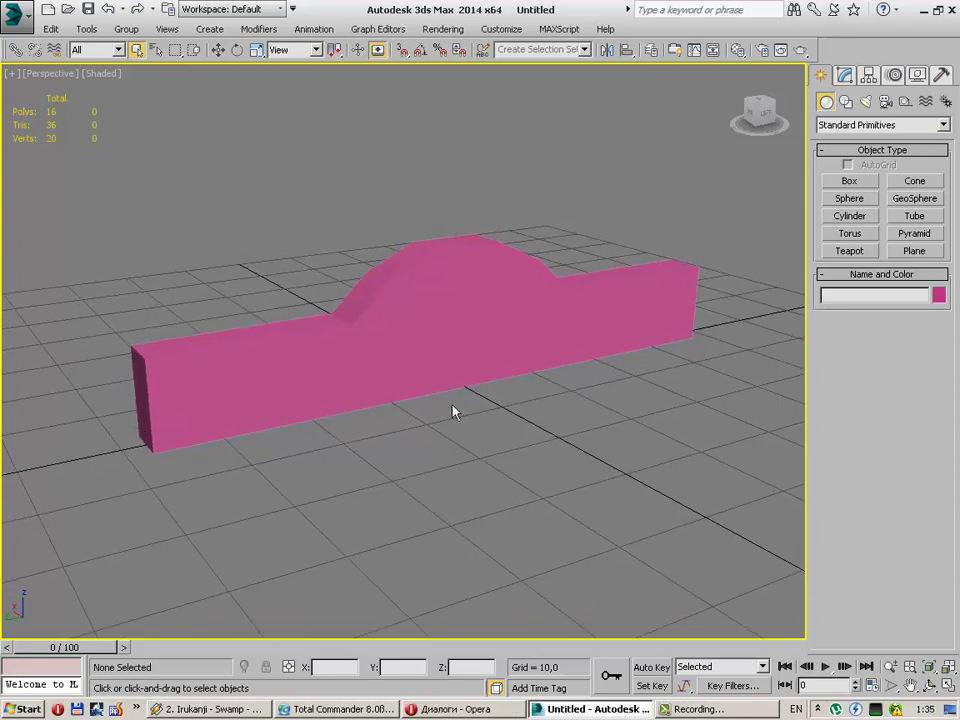
Step: Create a new tall box, Box002, beside the car body
mouse_move(427, 352)
alt+middle_down()
mouse_move(452, 401)
mouse_move(525, 388)
mouse_move(448, 373)
mouse_move(391, 382)
alt+middle_up()
click(849, 181)
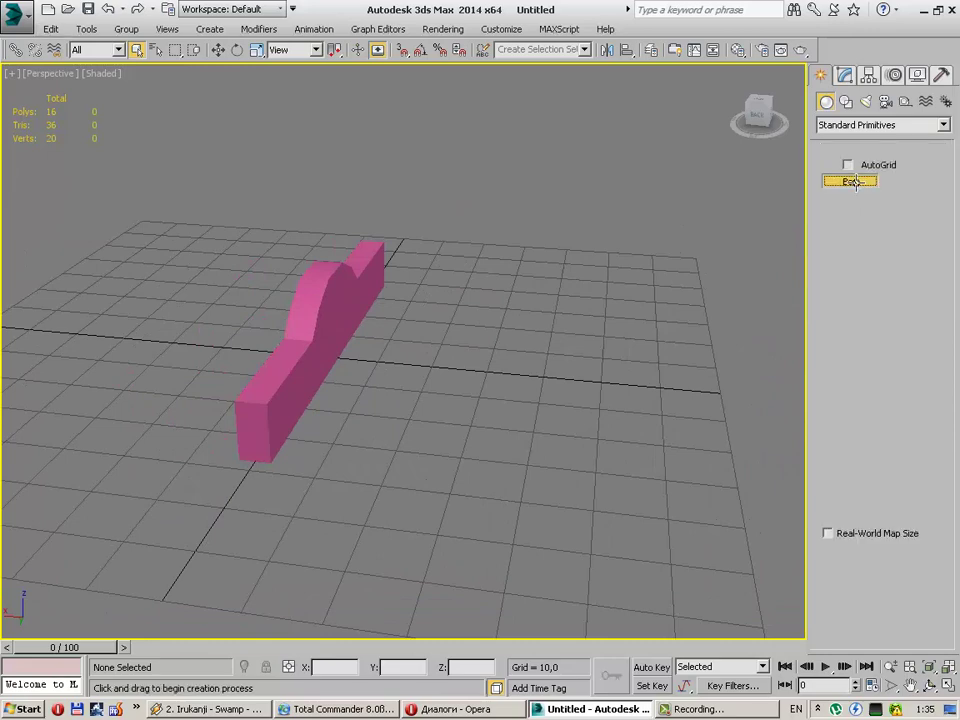
drag(365, 463, 486, 440)
click(456, 274)
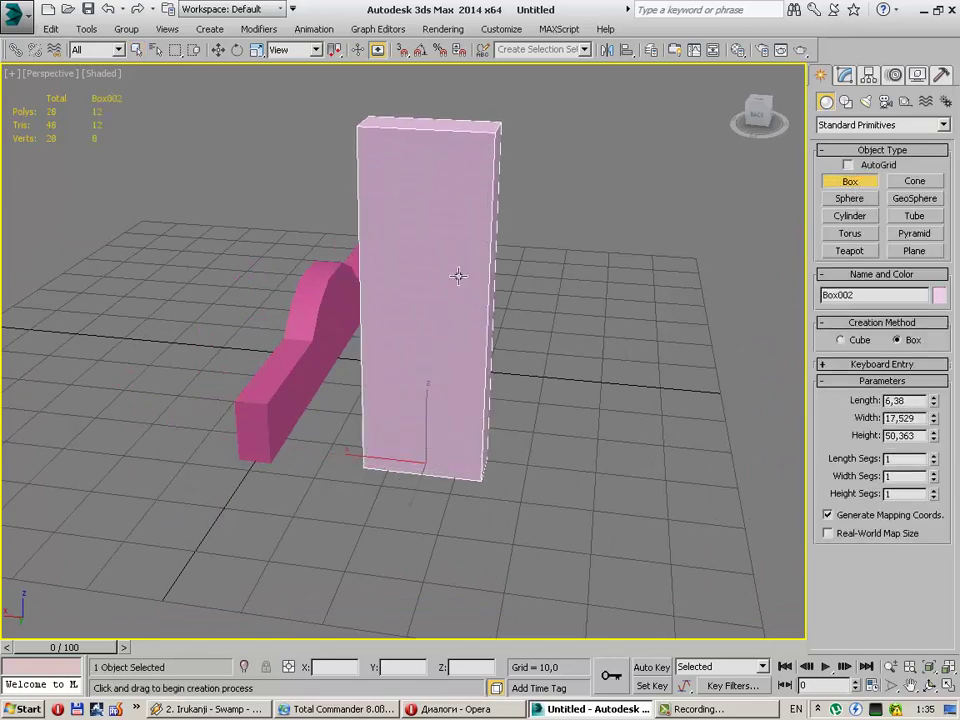
mouse_move(456, 274)
alt+middle_down()
mouse_move(441, 364)
mouse_move(466, 366)
mouse_move(441, 375)
mouse_move(416, 426)
mouse_move(476, 521)
alt+middle_up()
Step: Raise the car body to a Z position of 50
click(218, 49)
click(315, 447)
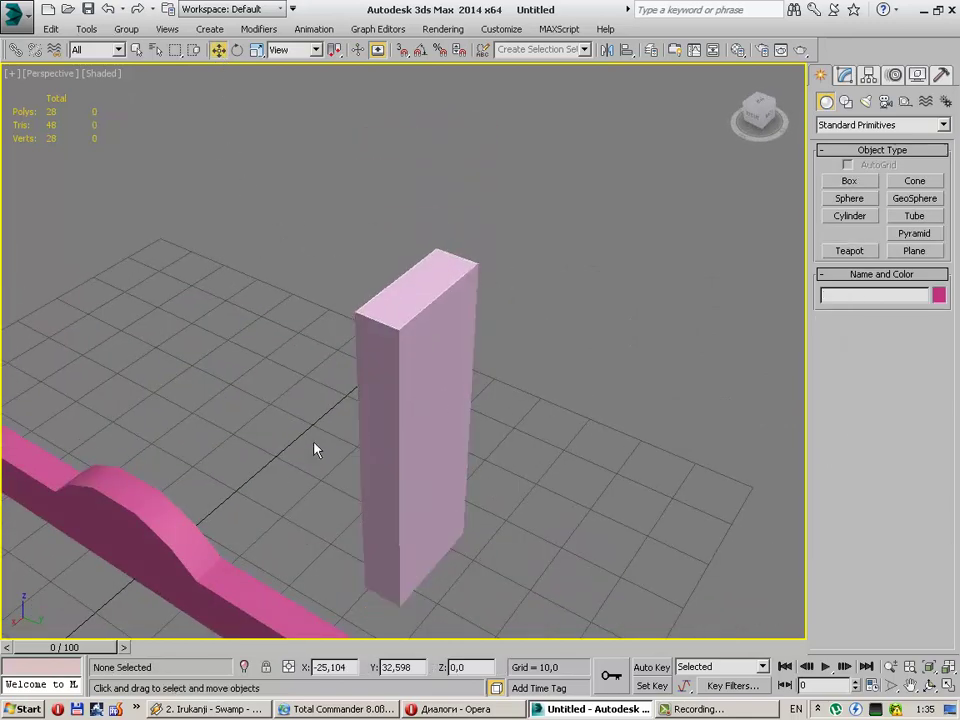
scroll(300, 470, down, 5)
click(288, 485)
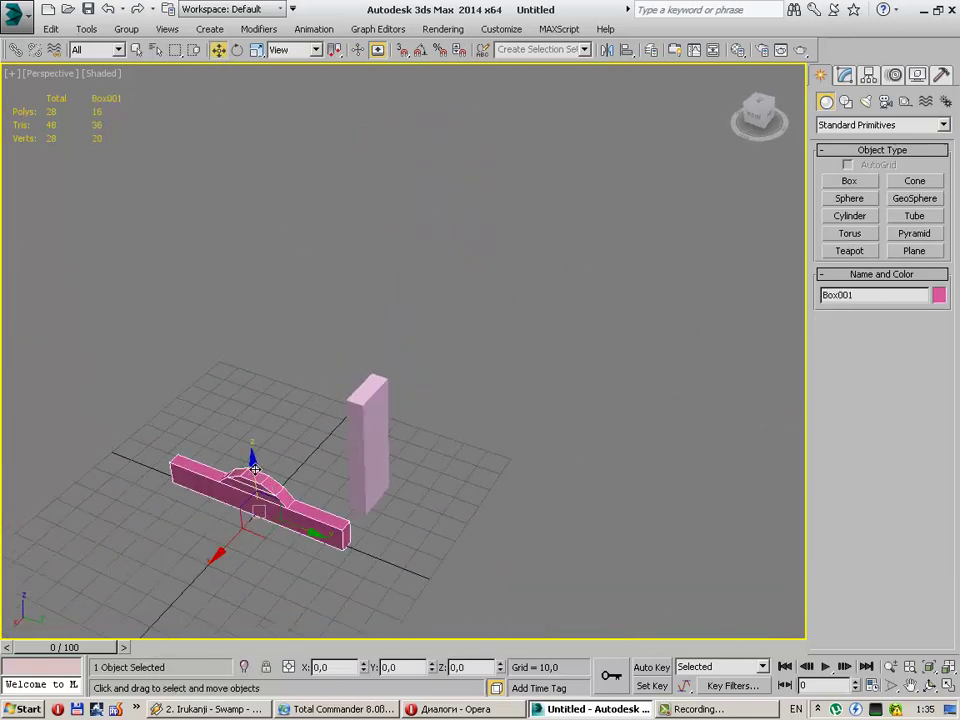
drag(251, 478, 236, 388)
drag(470, 663, 452, 667)
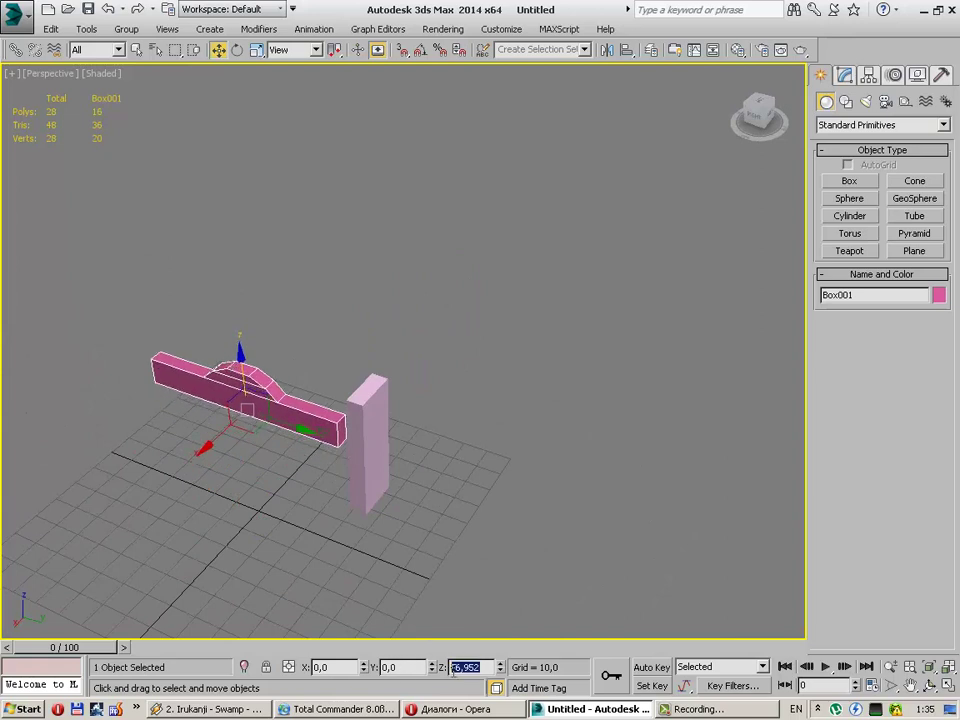
text(50)
key(Return)
Step: Orbit to a side view and select the tall upright box
mouse_move(316, 556)
alt+middle_down()
mouse_move(246, 465)
mouse_move(203, 490)
alt+middle_up()
scroll(321, 536, up, 2)
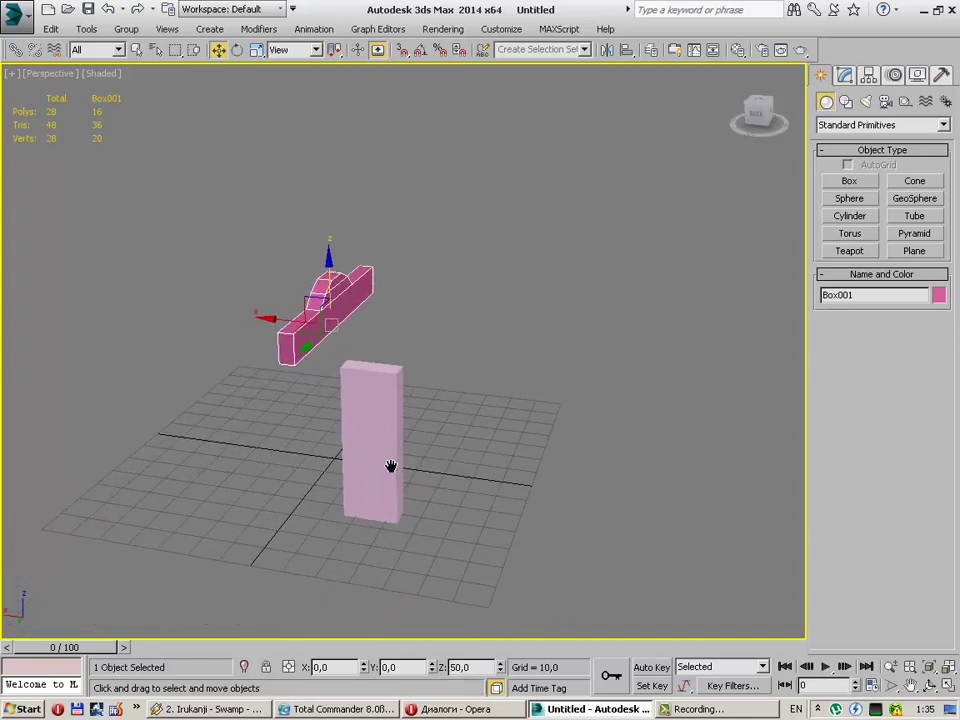
scroll(392, 465, up, 3)
scroll(396, 480, up, 3)
scroll(435, 476, down, 3)
mouse_move(435, 476)
alt+middle_down()
mouse_move(381, 439)
mouse_move(458, 442)
alt+middle_up()
click(458, 442)
Step: Adjust the tall box's Height value in the Modify panel
click(845, 75)
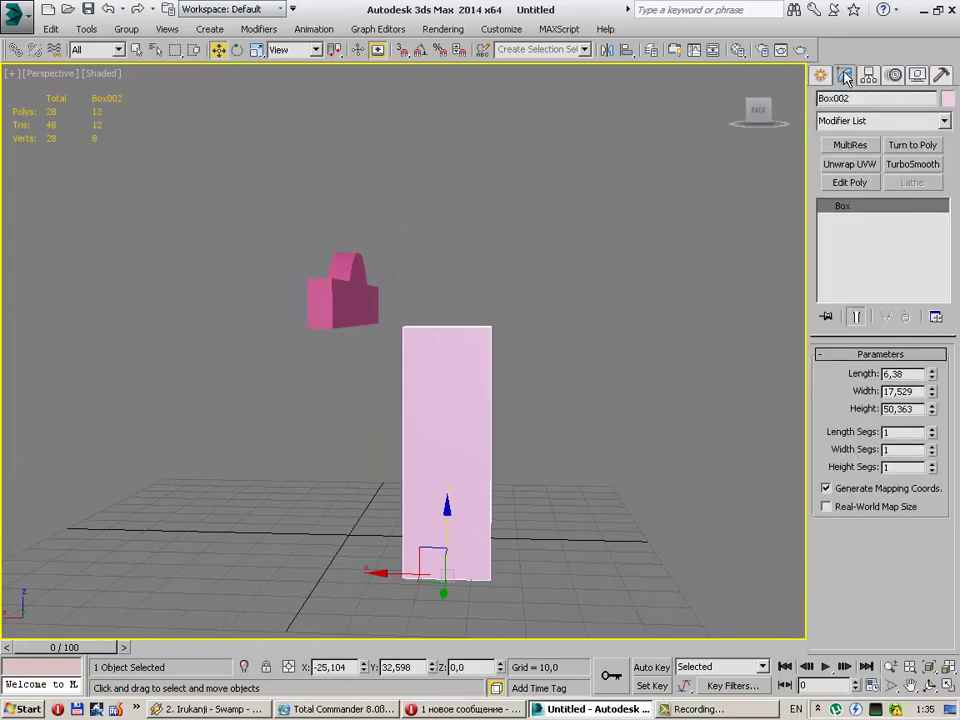
key(BackSpace)
key(BackSpace)
key(BackSpace)
text(0)
key(Return)
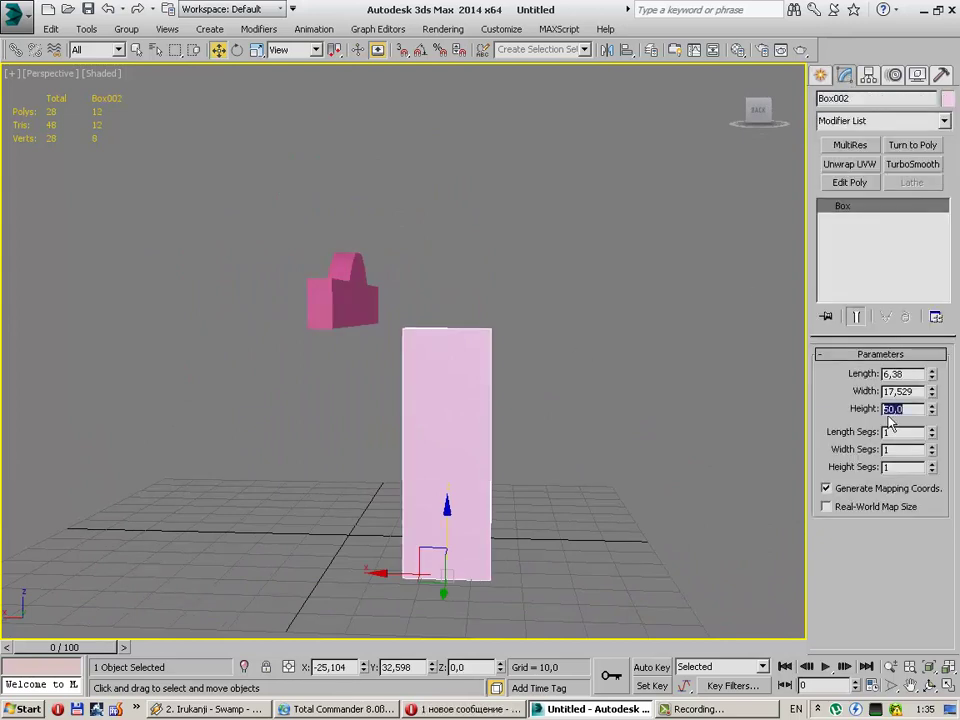
Step: Reselect the tall box and nudge it slightly along Y toward the pink profile
click(305, 311)
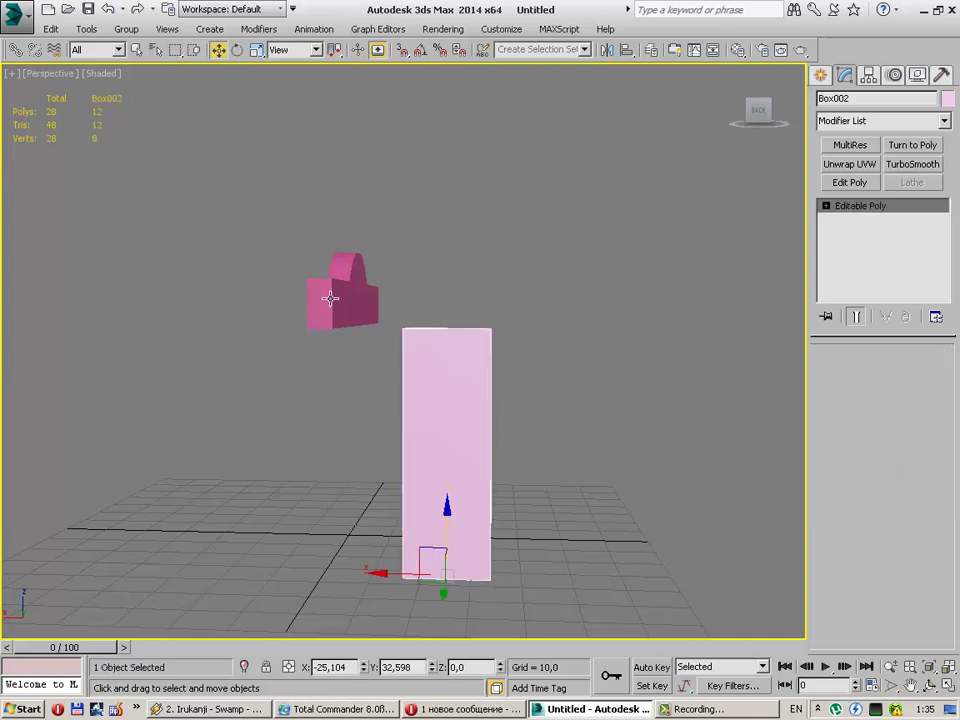
click(470, 397)
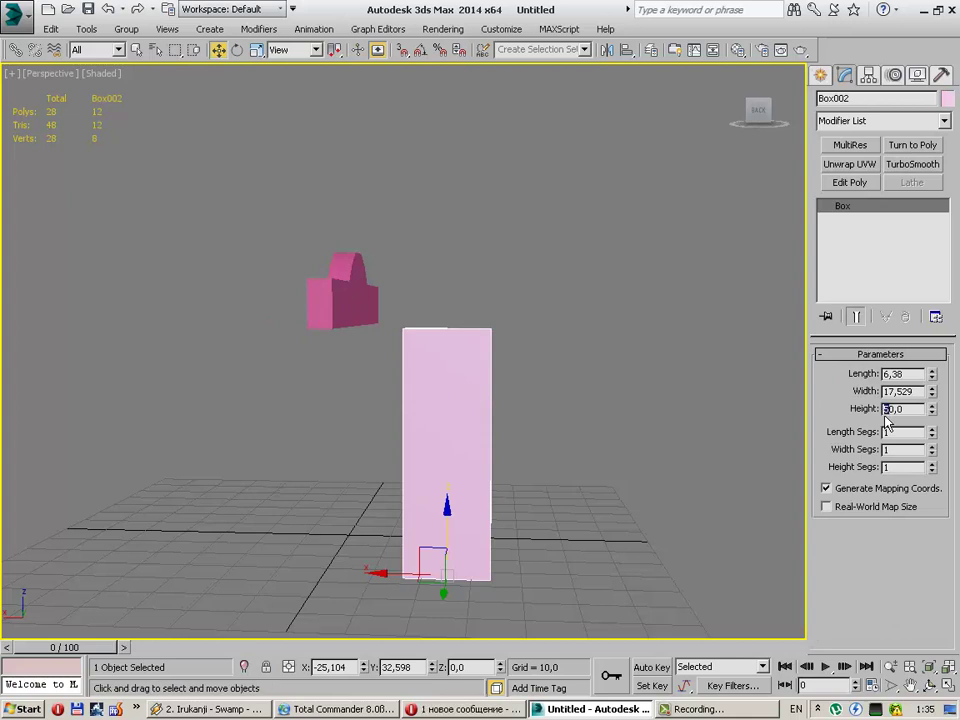
click(501, 431)
alt+middle_drag(501, 431, 508, 444)
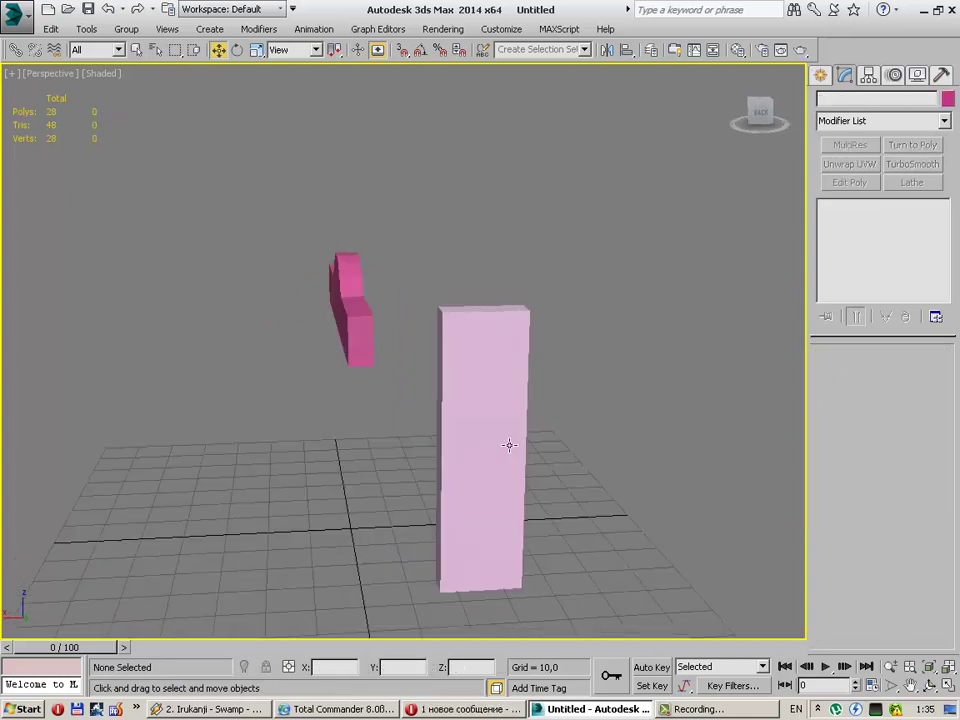
click(496, 453)
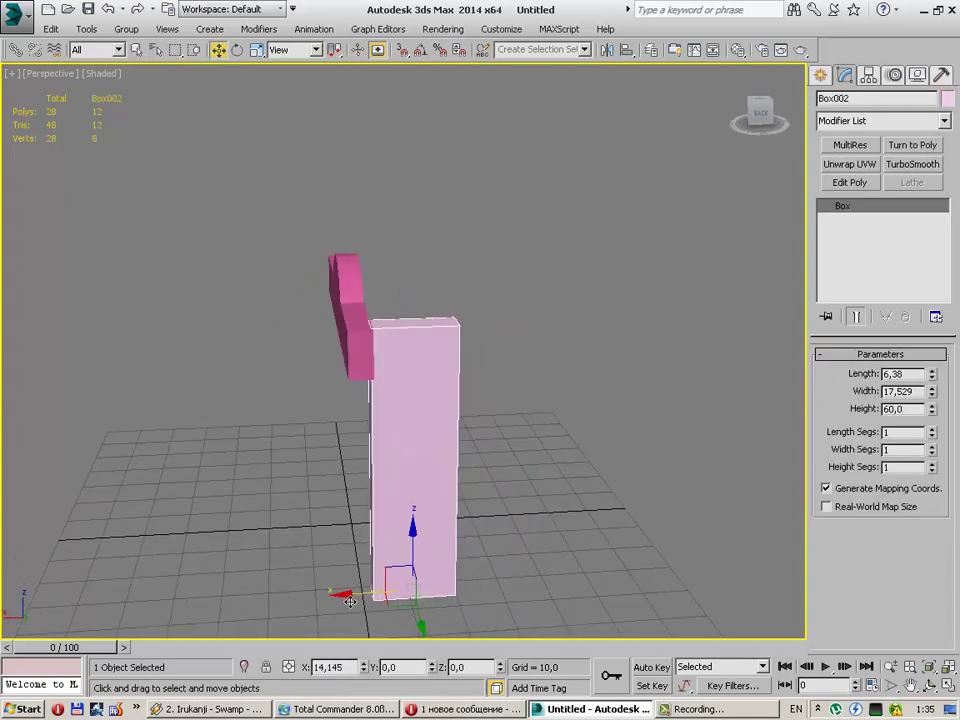
mouse_move(407, 557)
alt+middle_down()
mouse_move(291, 610)
mouse_move(361, 566)
alt+middle_up()
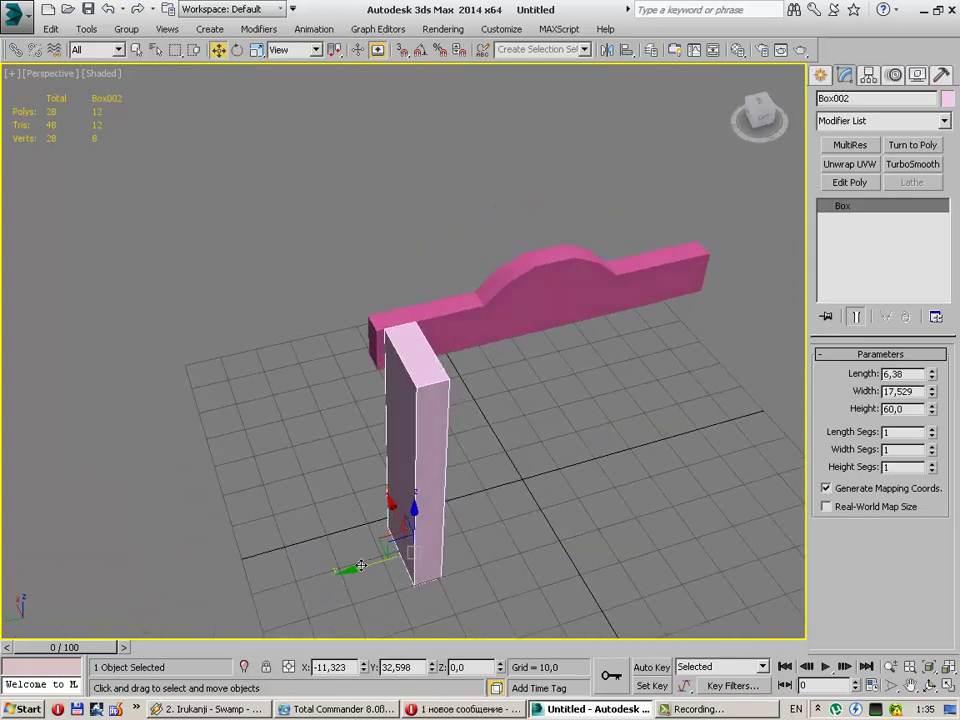
drag(364, 566, 357, 571)
Step: Set the tall box's Length to 5 and Width to 20
double_click(898, 373)
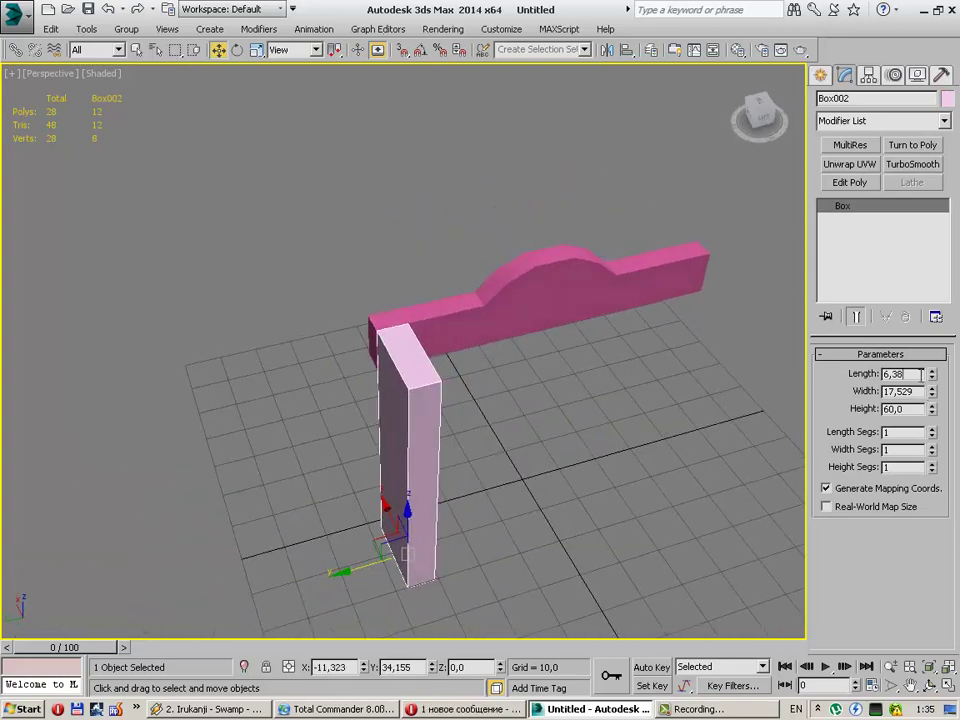
text(5)
key(Tab)
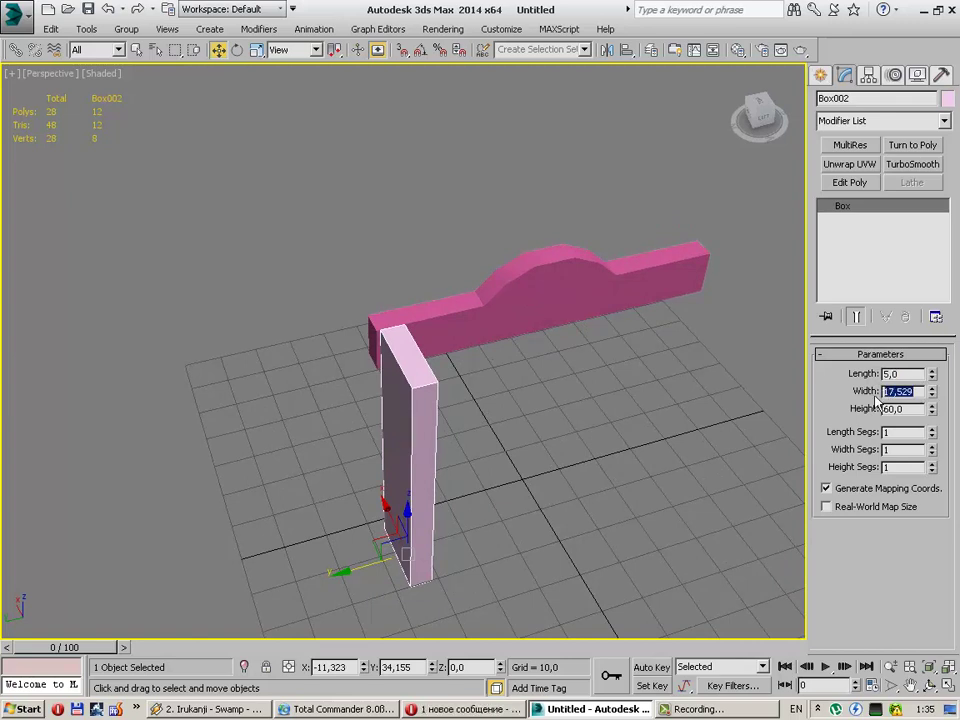
text(15)
key(BackSpace)
text(20)
key(Return)
Step: Nudge the box's X and Y position while checking its placement against the profile
mouse_move(786, 390)
alt+middle_down()
mouse_move(461, 512)
mouse_move(300, 416)
alt+middle_up()
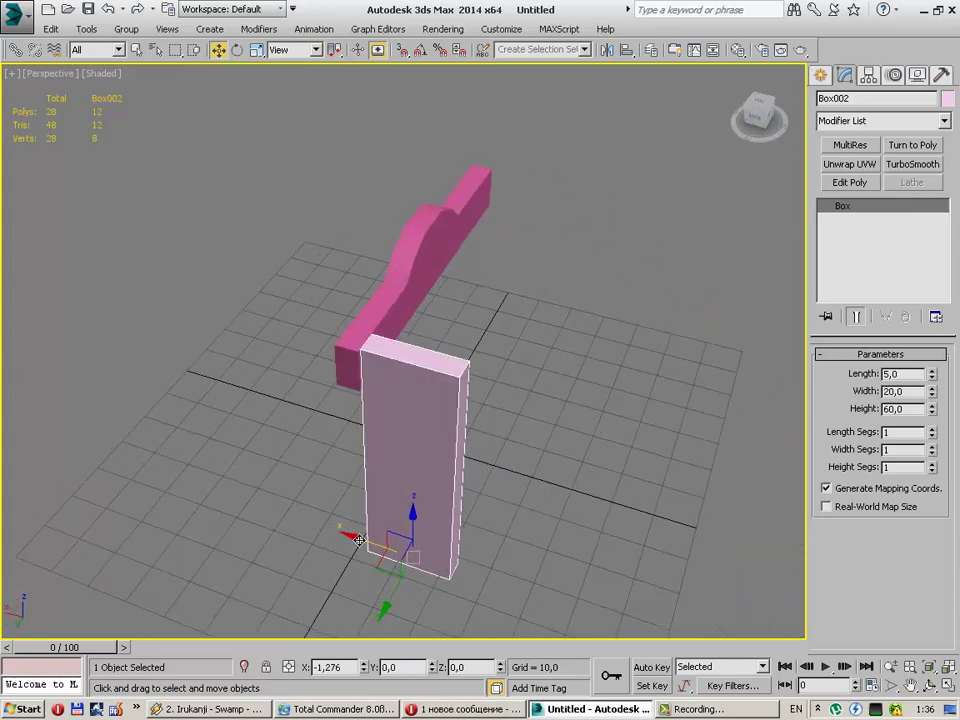
mouse_move(358, 540)
alt+middle_down()
mouse_move(364, 525)
mouse_move(341, 541)
alt+middle_up()
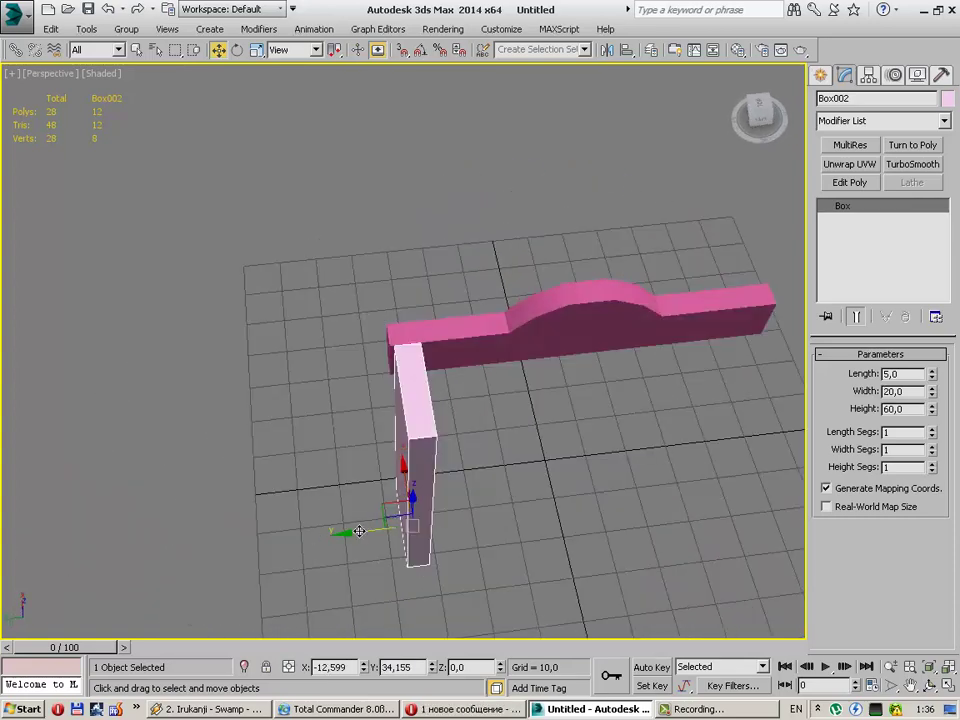
drag(345, 533, 378, 535)
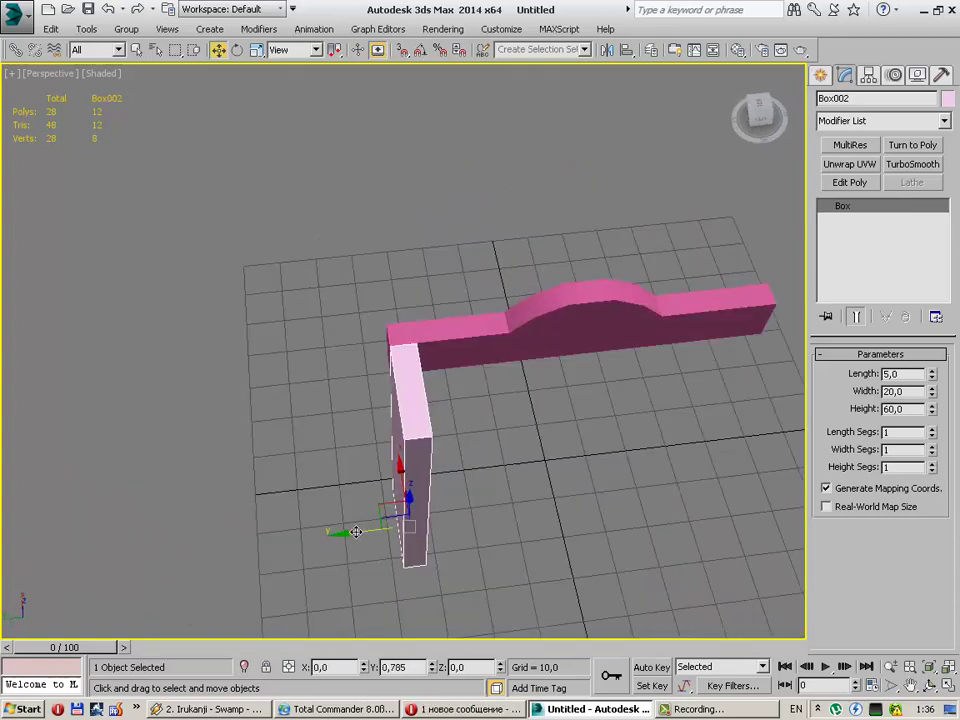
click(365, 675)
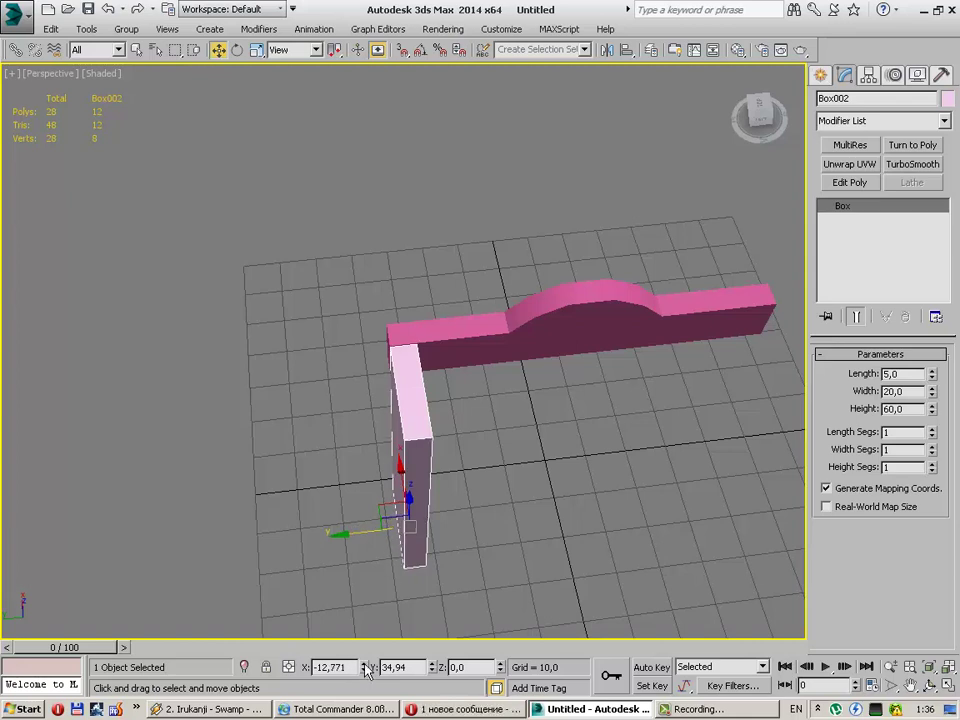
click(366, 670)
click(367, 670)
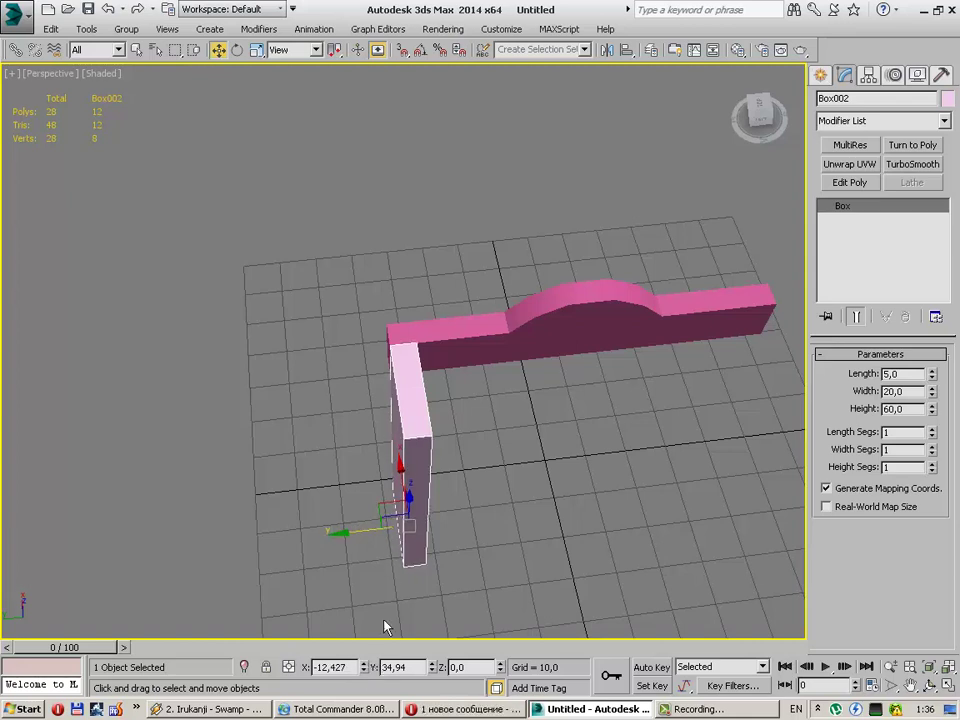
mouse_move(386, 626)
alt+middle_down()
mouse_move(452, 574)
mouse_move(452, 620)
alt+middle_up()
click(435, 665)
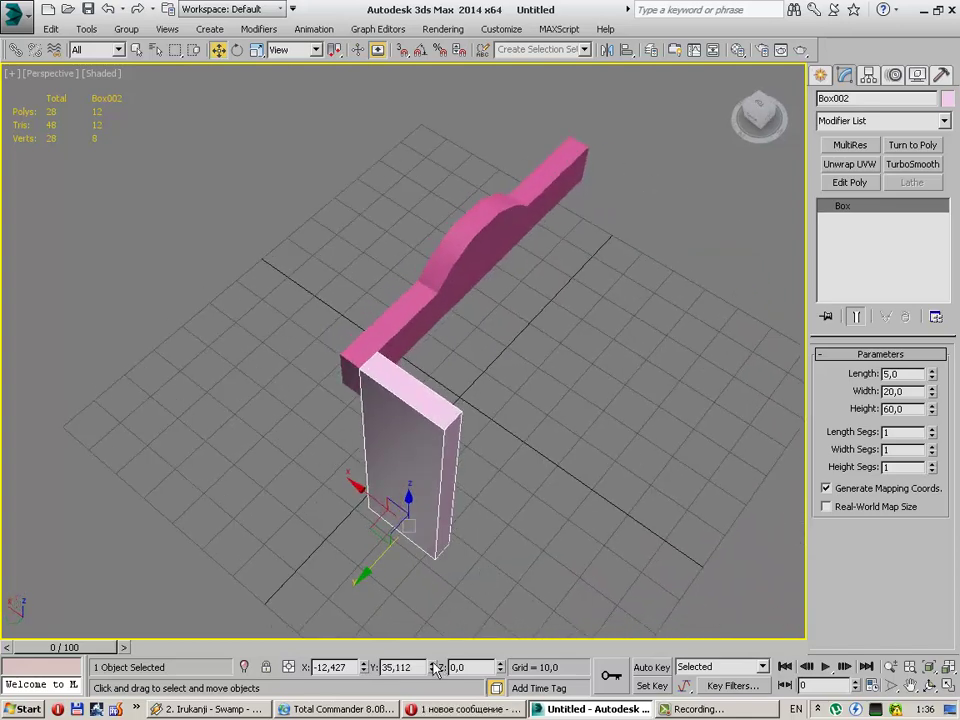
Step: Set the box's Y position to 35, then reselect it from a lower angle
double_click(405, 668)
text(35)
click(457, 508)
mouse_move(457, 508)
alt+middle_down()
mouse_move(596, 456)
mouse_move(516, 442)
mouse_move(433, 487)
alt+middle_up()
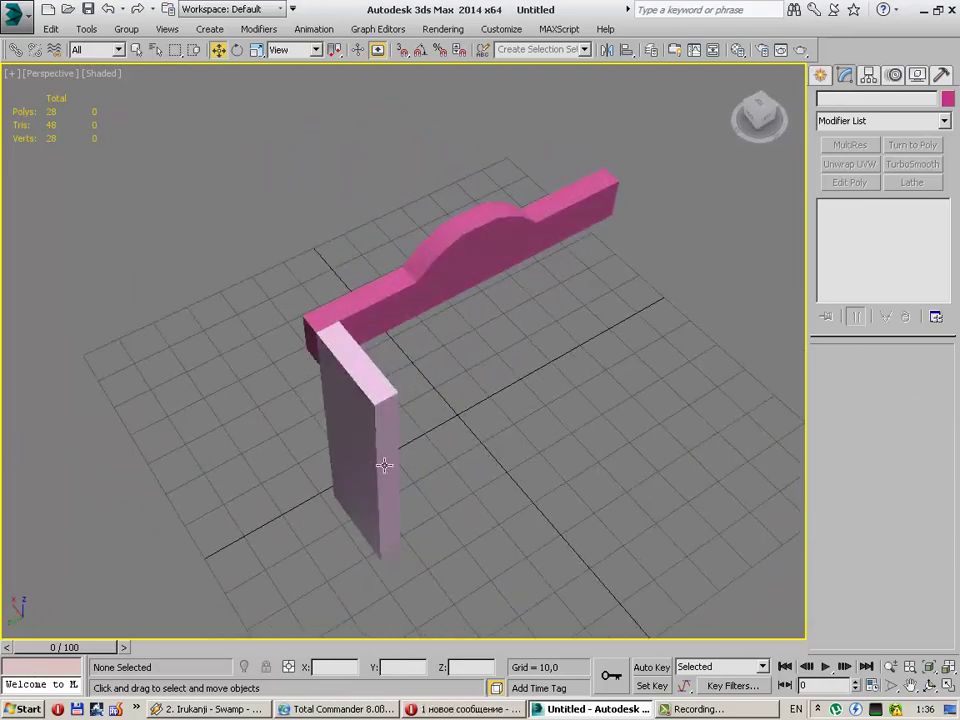
alt+middle_drag(366, 472, 469, 431)
click(469, 431)
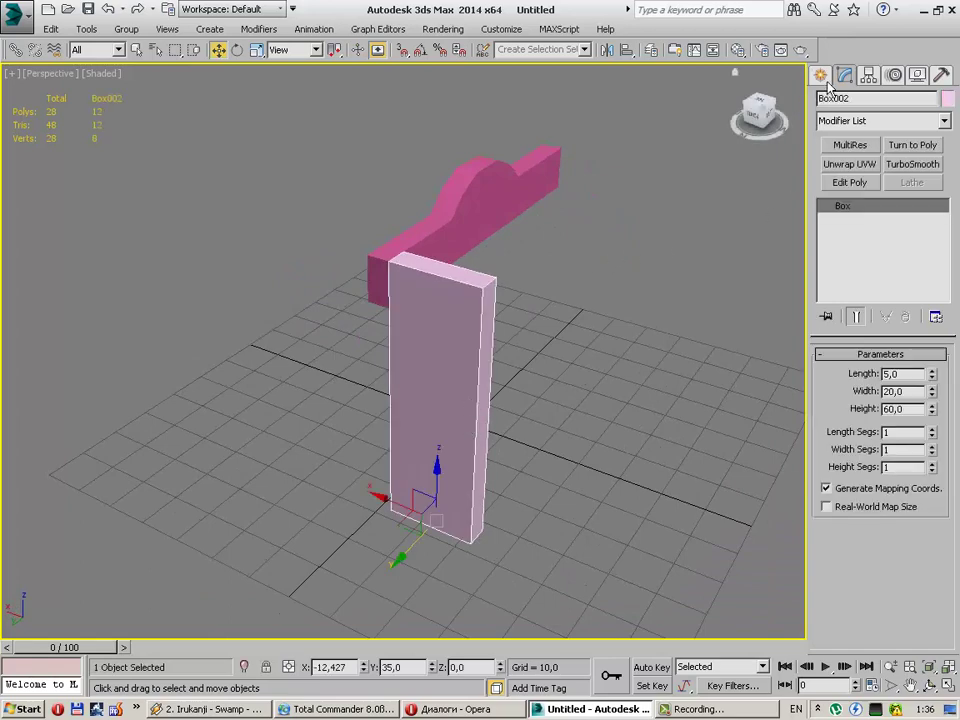
Step: Switch between the Create and Modify panels and orbit to a level back view of the boxes
click(820, 76)
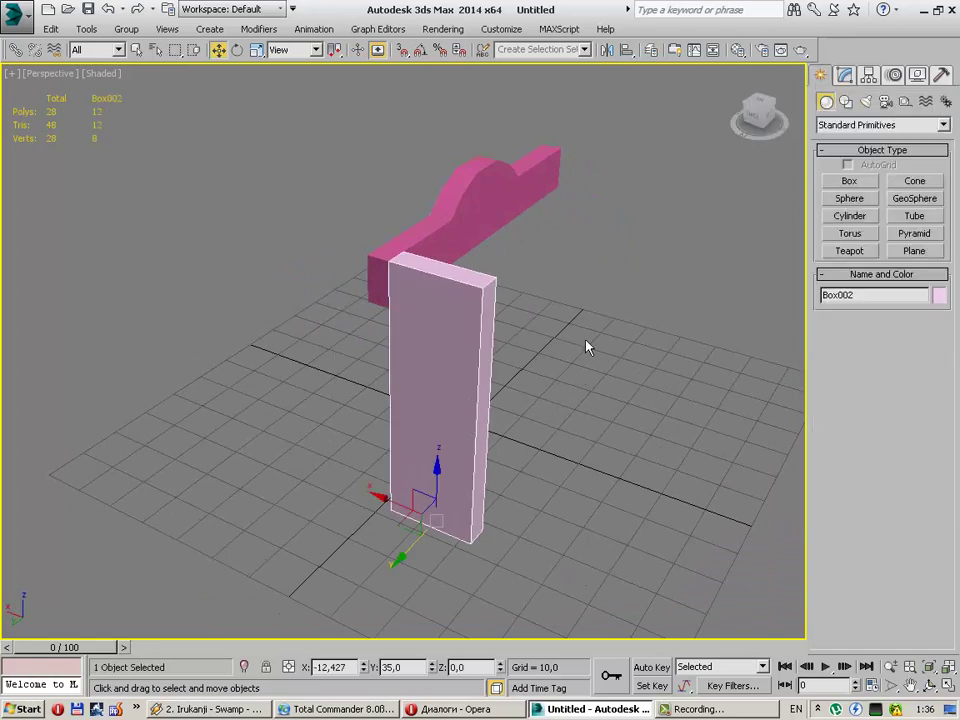
mouse_move(580, 352)
alt+middle_down()
mouse_move(544, 369)
mouse_move(589, 354)
mouse_move(549, 356)
mouse_move(560, 356)
alt+middle_up()
click(845, 76)
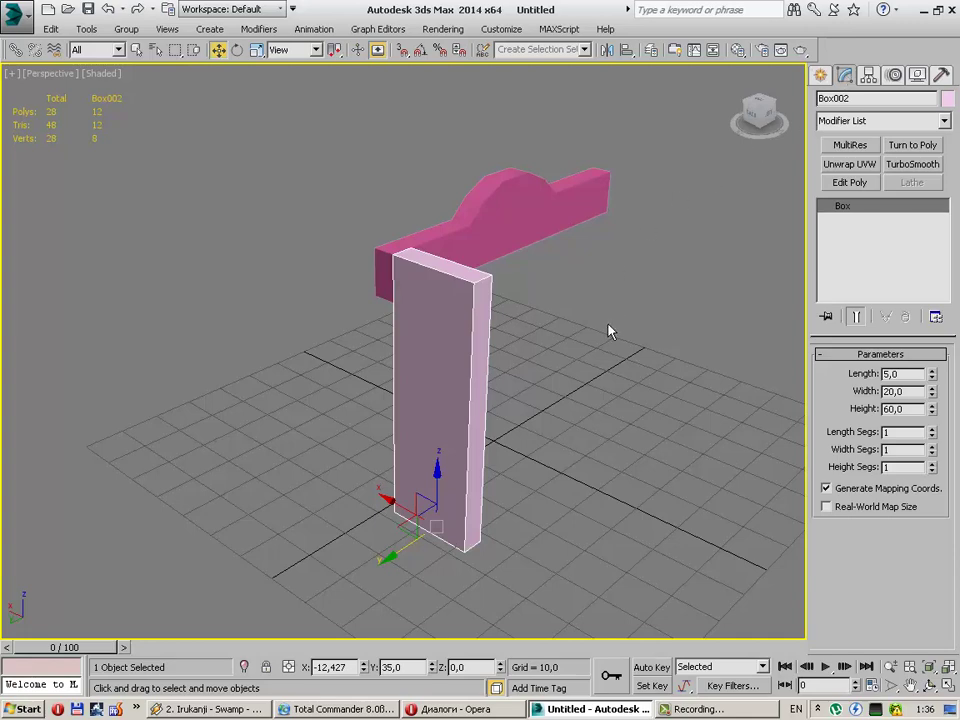
mouse_move(555, 386)
alt+middle_down()
mouse_move(603, 348)
mouse_move(579, 381)
mouse_move(588, 380)
alt+middle_up()
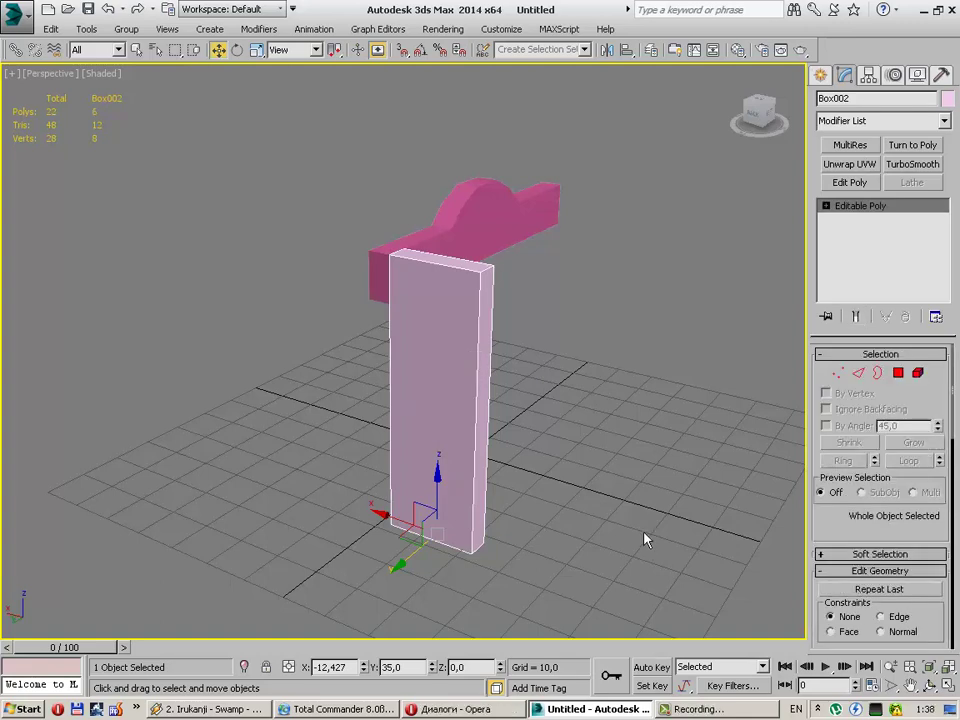
mouse_move(480, 499)
alt+middle_down()
mouse_move(544, 499)
mouse_move(521, 499)
mouse_move(538, 459)
mouse_move(531, 493)
mouse_move(508, 510)
mouse_move(472, 506)
alt+middle_up()
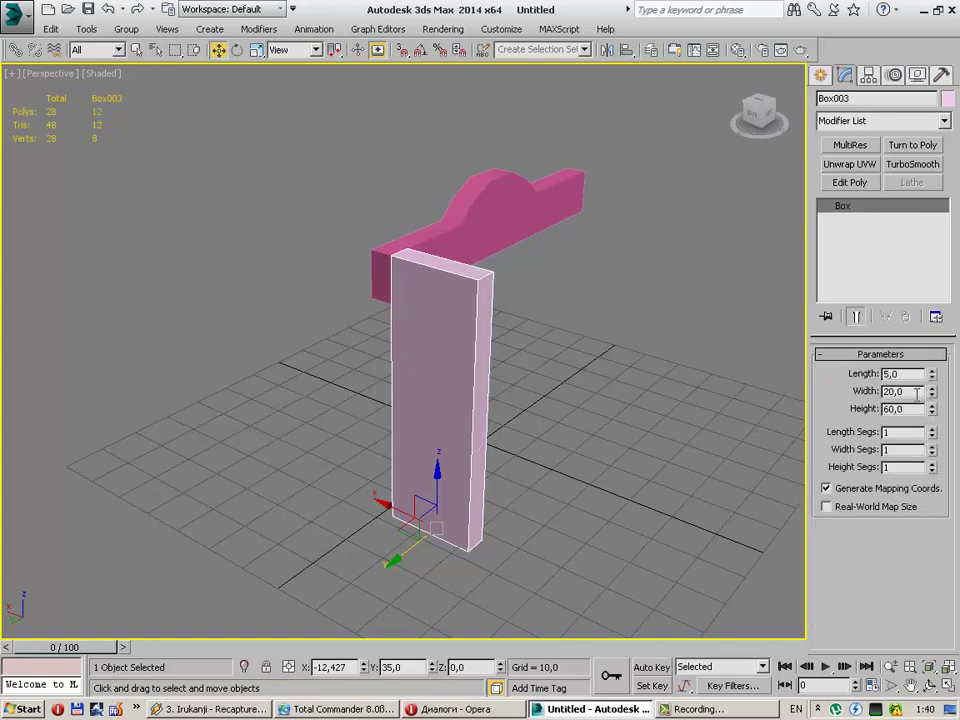
Step: Narrow Box003 to width 5 and set its X position to -5
text(3)
text(6)
key(Return)
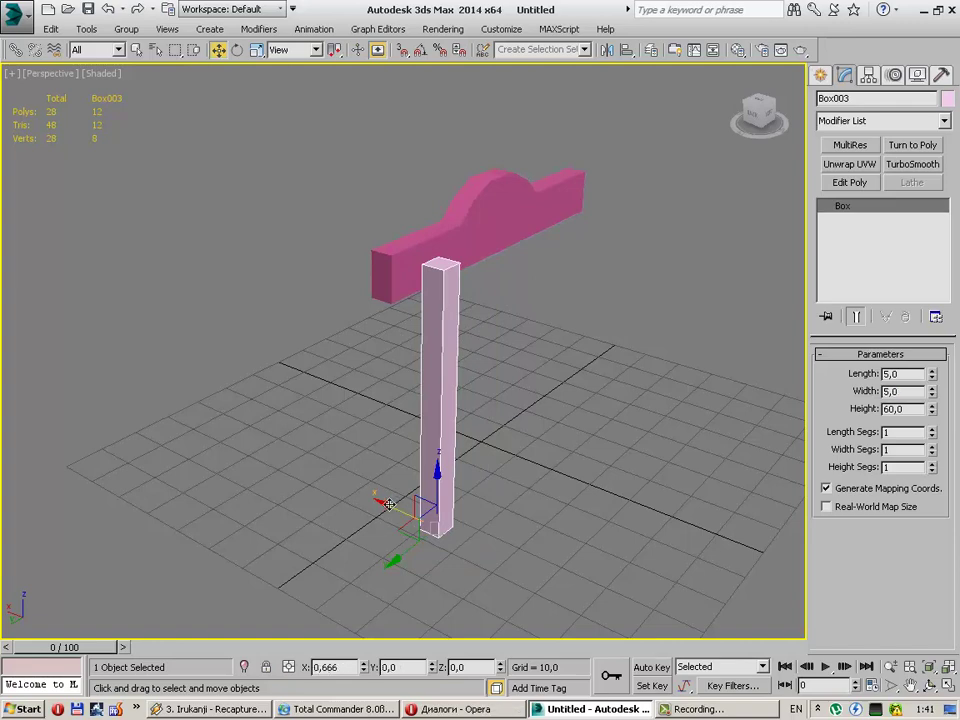
mouse_move(388, 506)
mouse_down()
mouse_move(365, 496)
mouse_move(360, 517)
mouse_up()
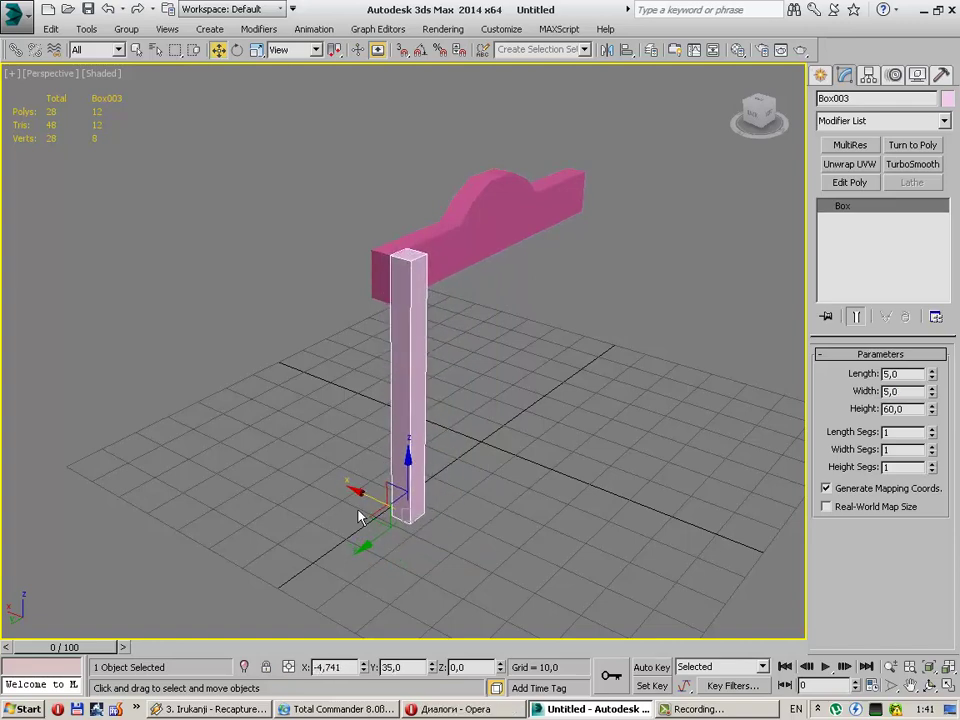
drag(351, 666, 314, 667)
text(-5)
key(Return)
Step: Reselect the post and convert it to an Editable Poly
click(518, 472)
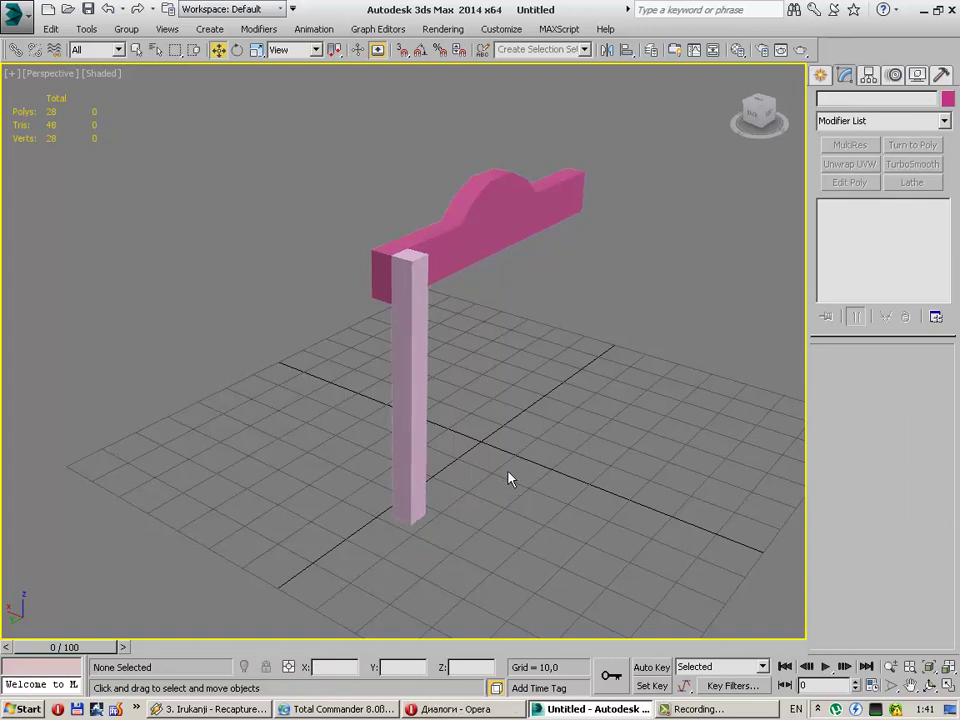
click(418, 400)
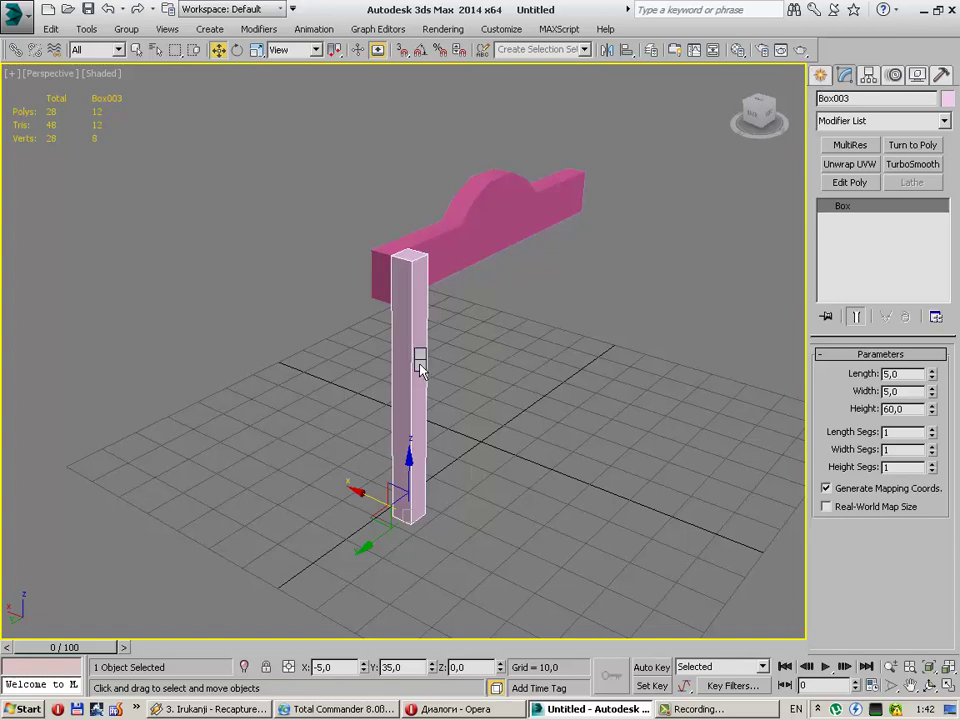
right_click(572, 535)
click(660, 443)
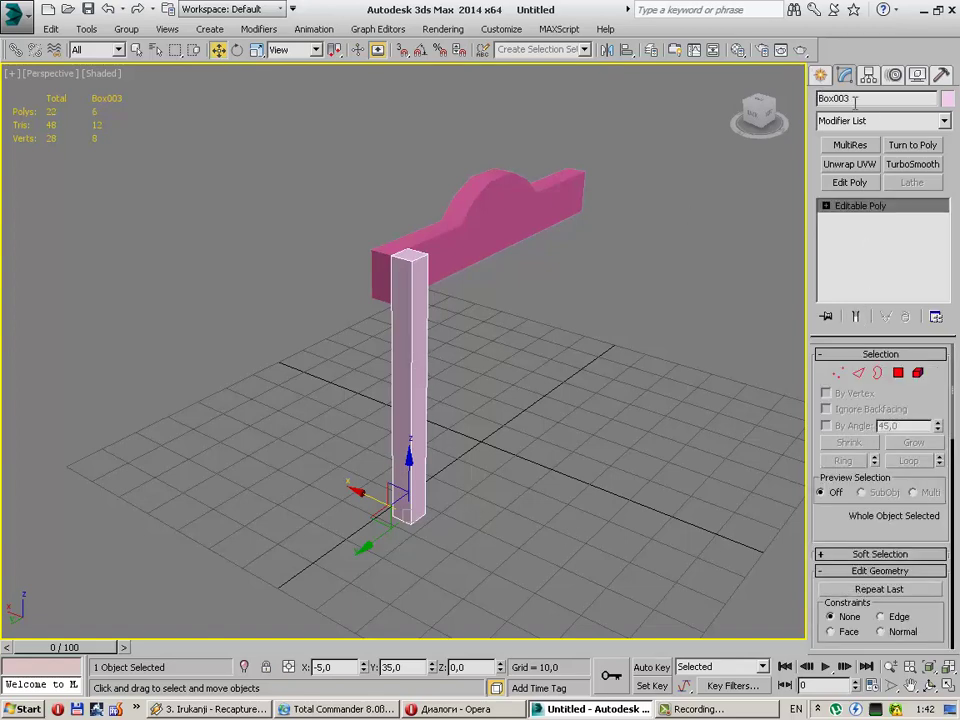
Step: Select two vertical edges of the post at Edge level, then clear the edge selection
click(858, 372)
click(413, 401)
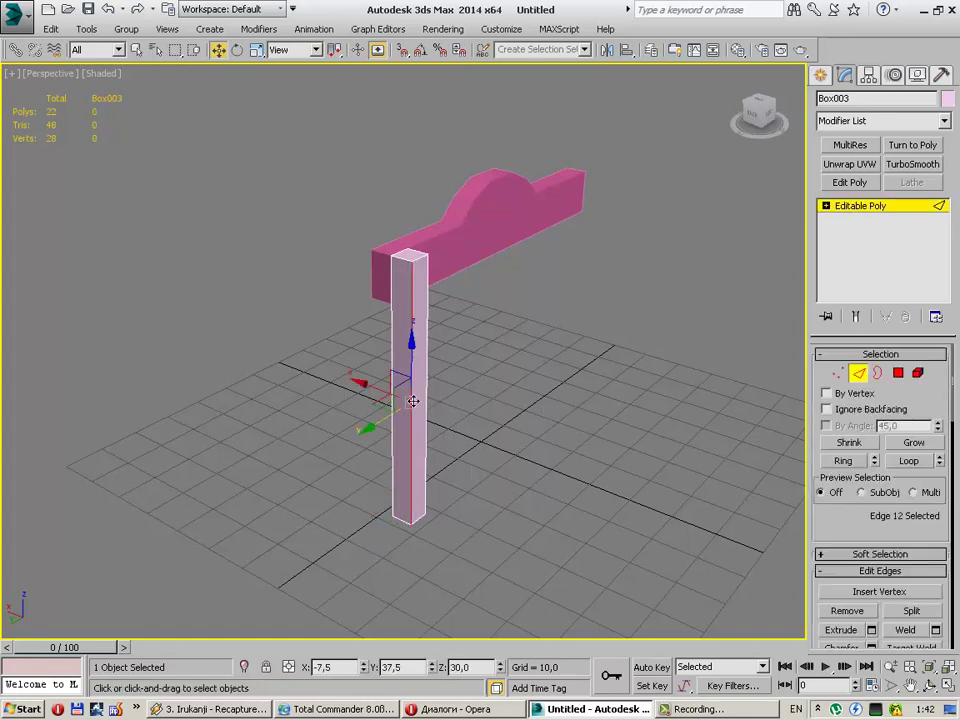
ctrl+click(427, 397)
scroll(955, 425, down, 2)
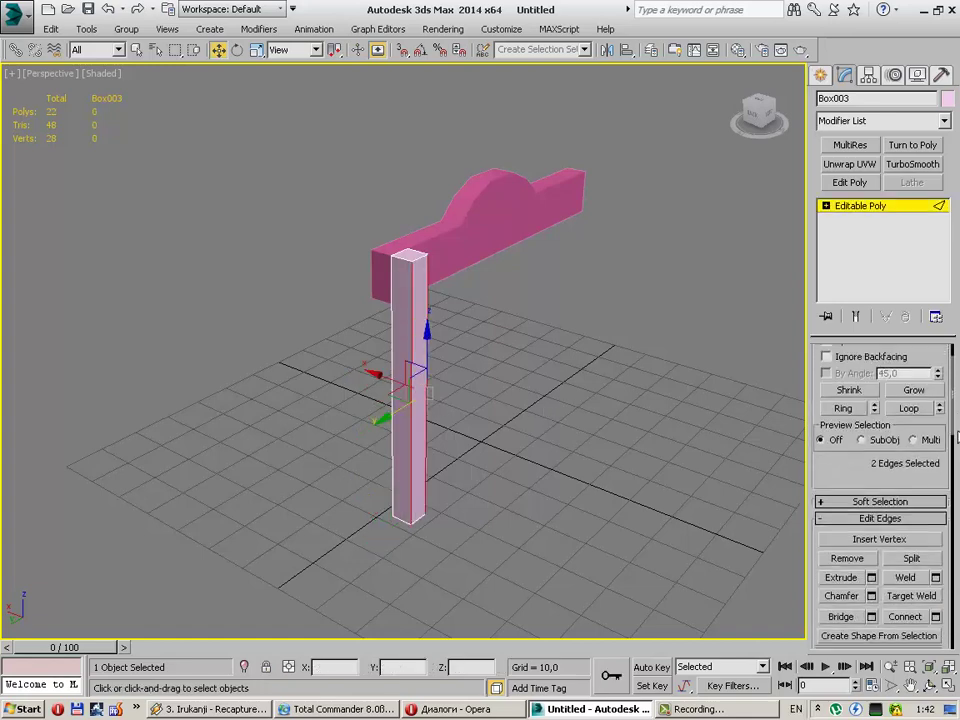
scroll(955, 425, down, 2)
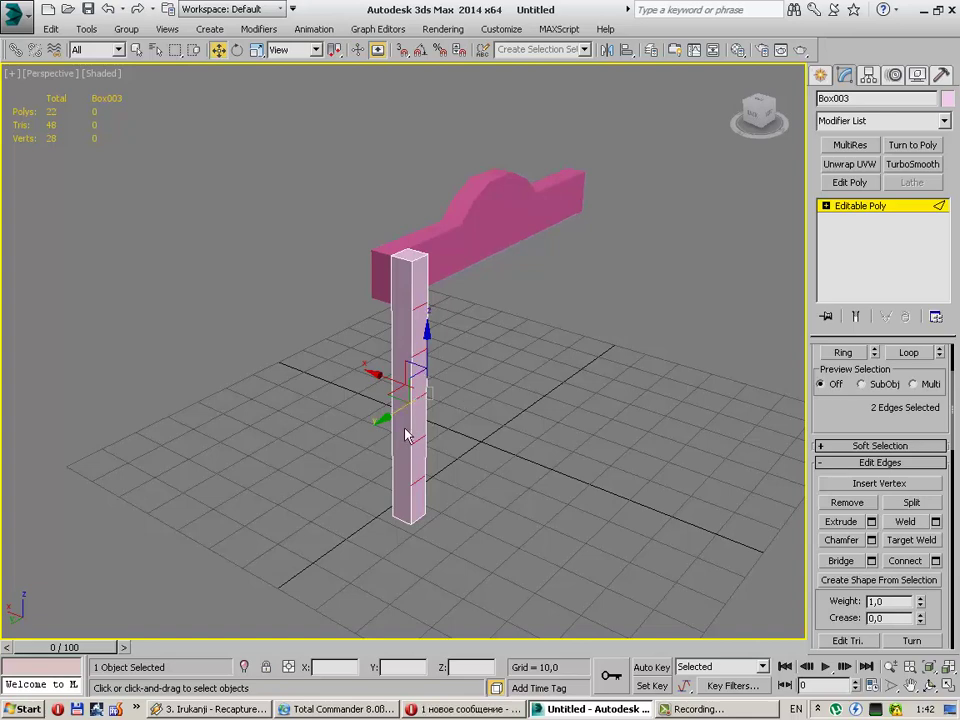
click(566, 454)
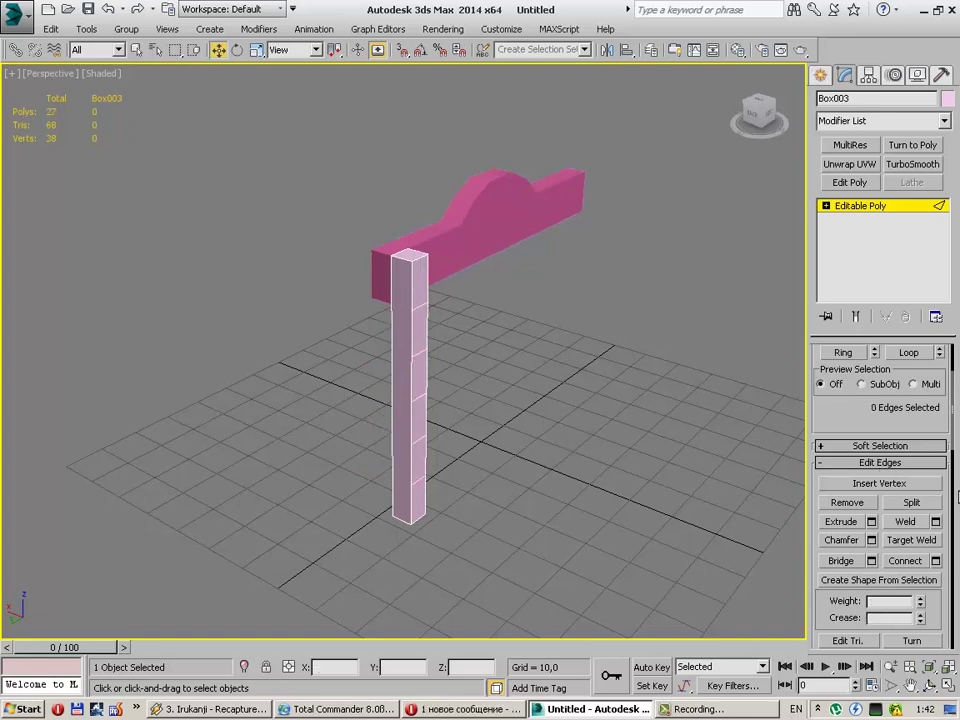
scroll(880, 450, up, 3)
Step: Select the column's five stacked side polygons at Polygon level
key(4)
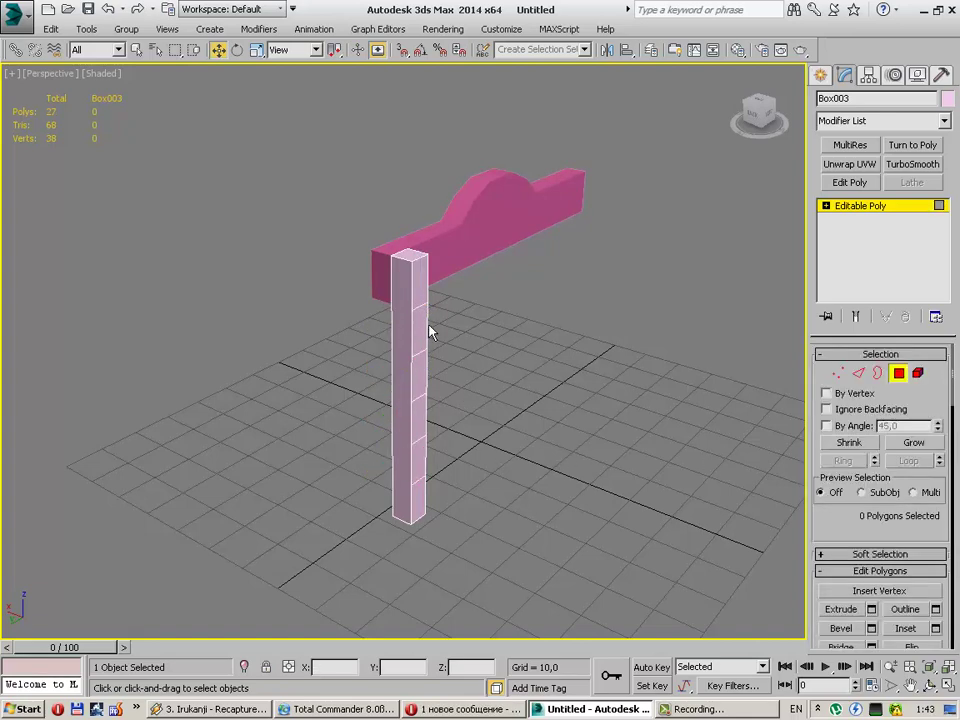
click(460, 709)
click(563, 711)
click(420, 325)
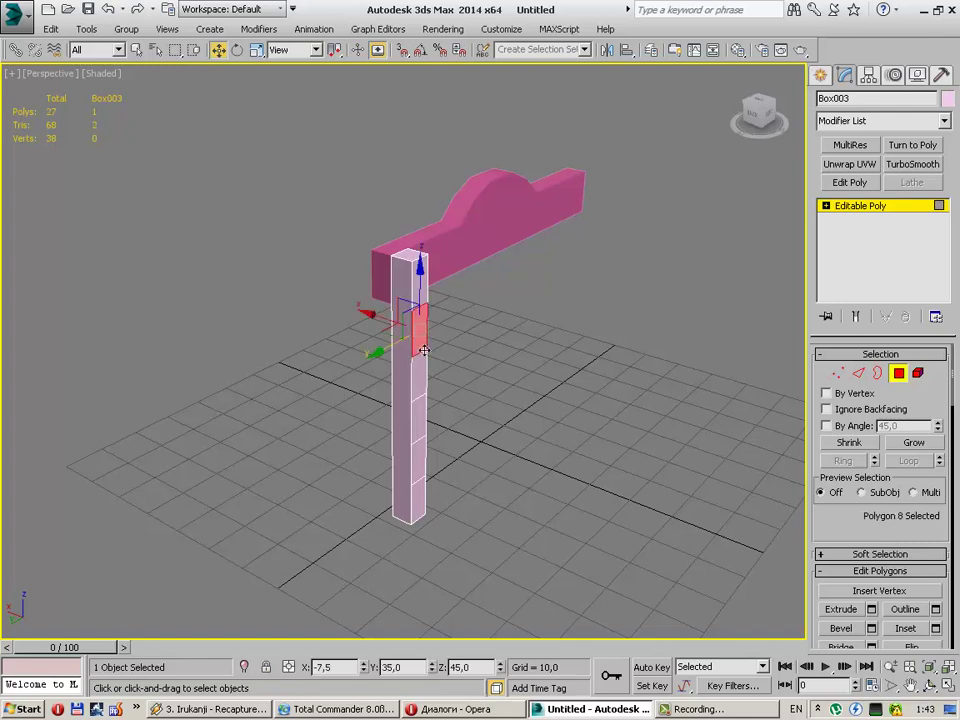
ctrl+click(420, 370)
ctrl+click(420, 415)
ctrl+click(418, 463)
ctrl+click(420, 492)
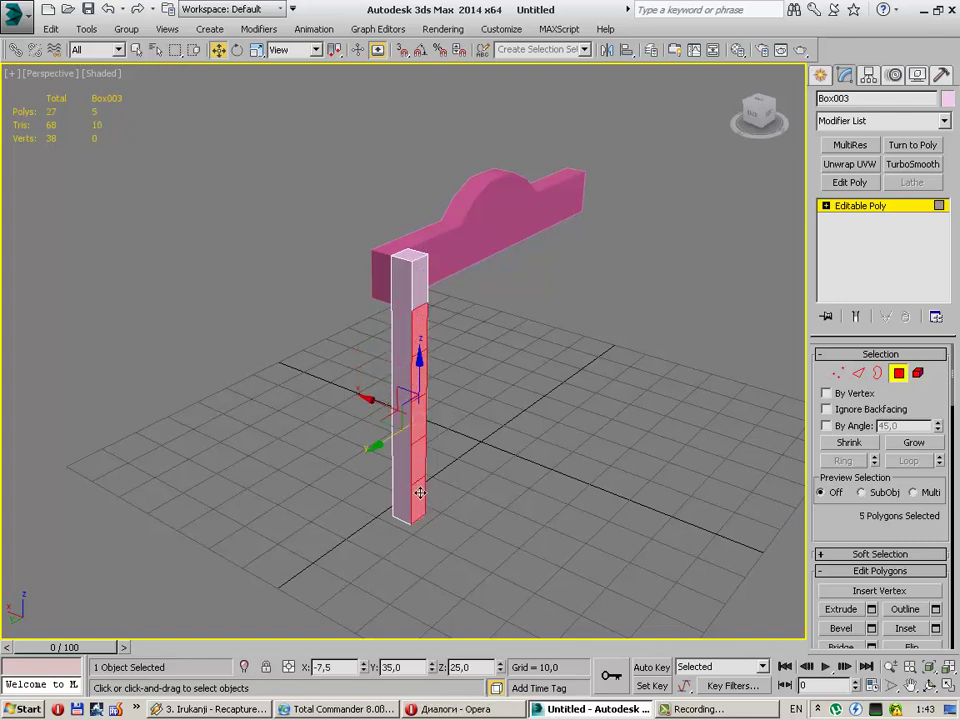
Step: Extrude the five side polygons outward along local normals to form the first step
drag(831, 530, 831, 512)
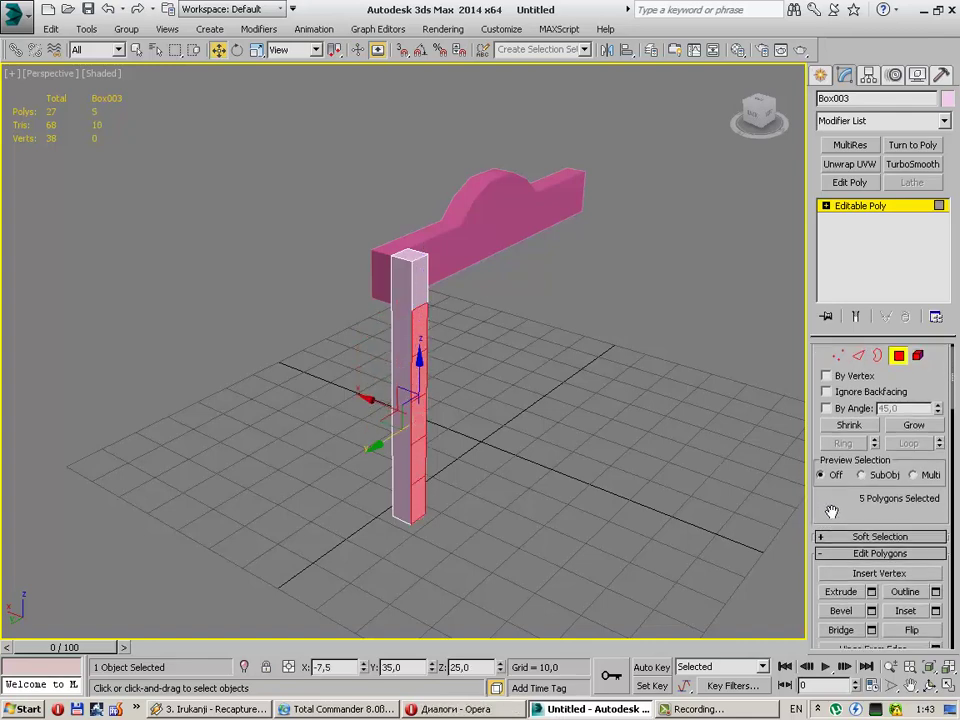
click(871, 592)
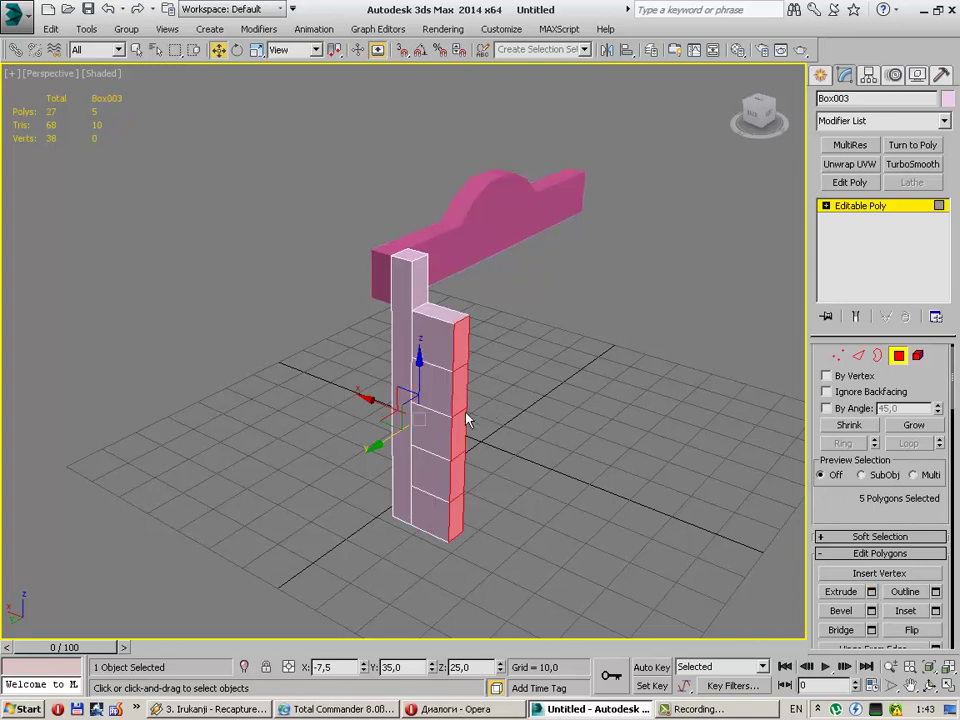
click(433, 368)
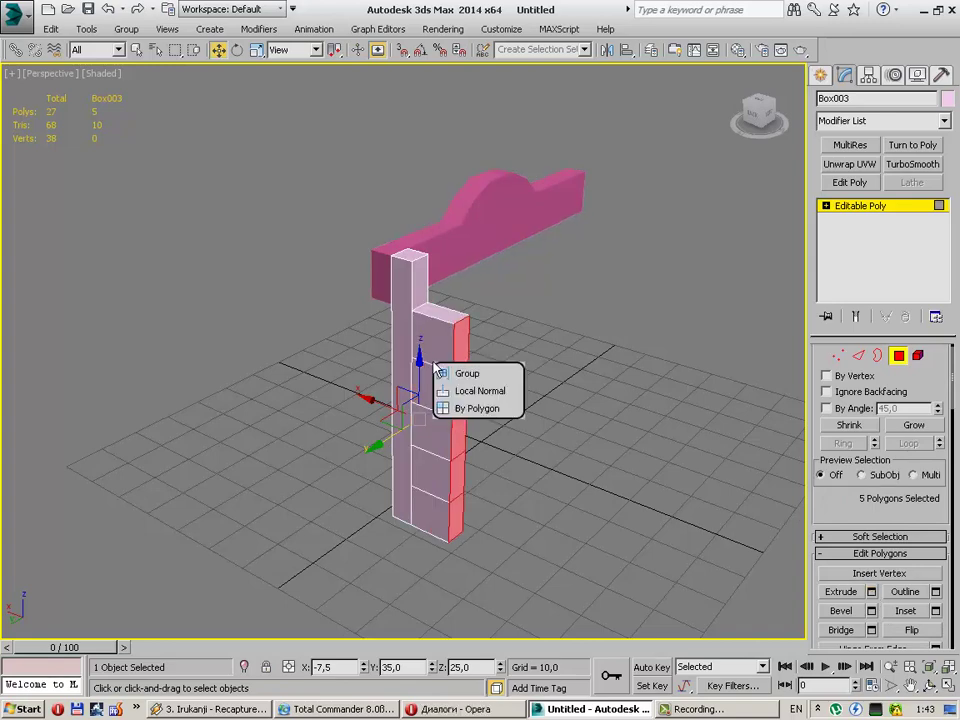
click(486, 393)
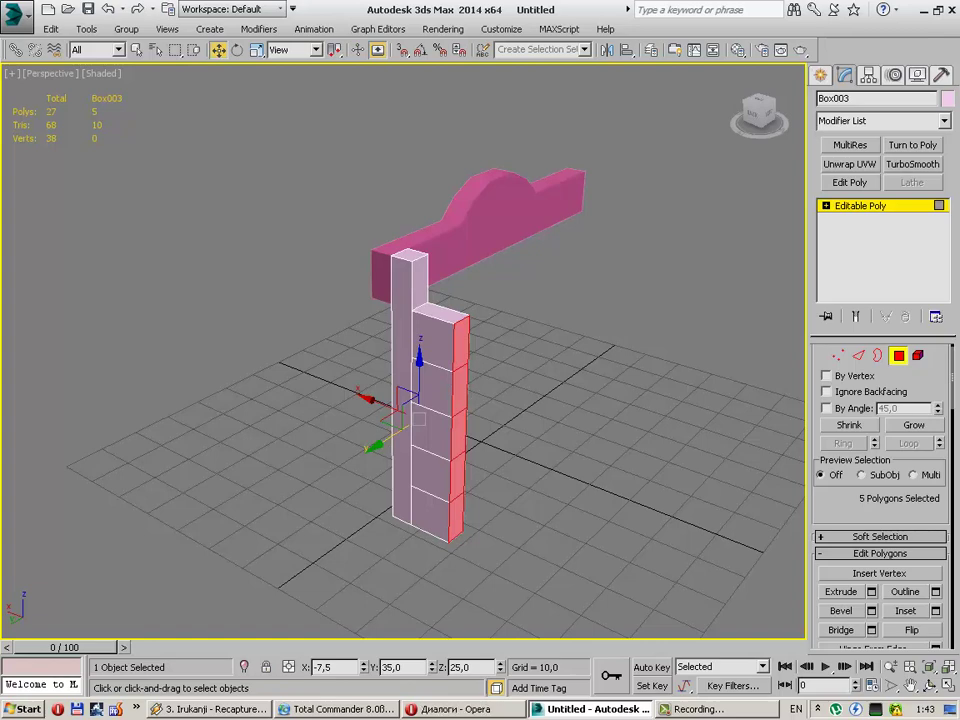
key(ctrl+z)
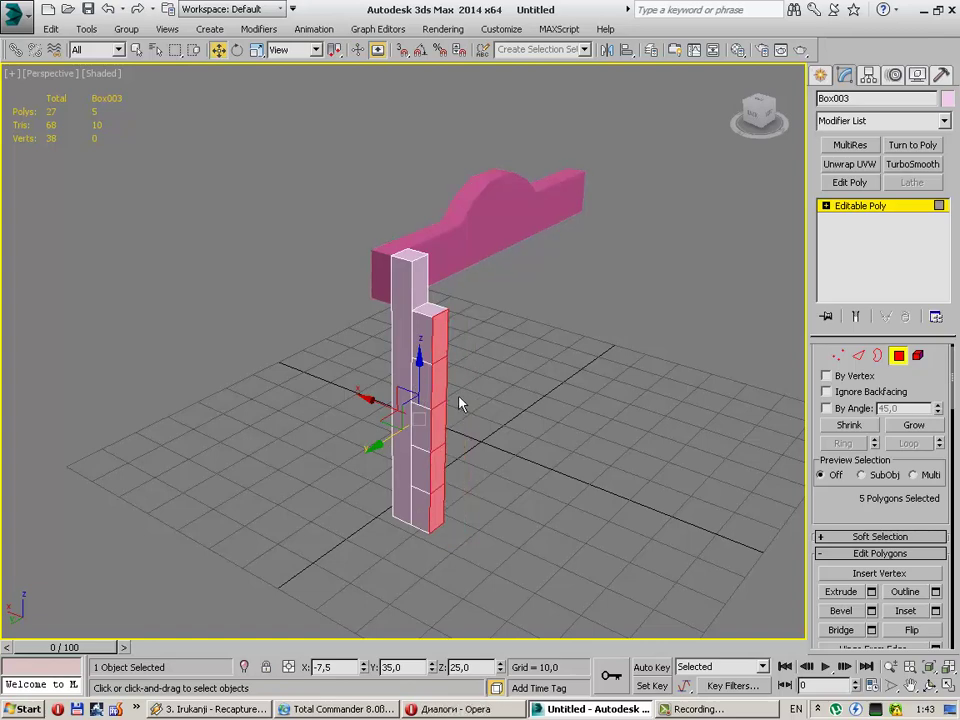
shift+drag(426, 405, 400, 403)
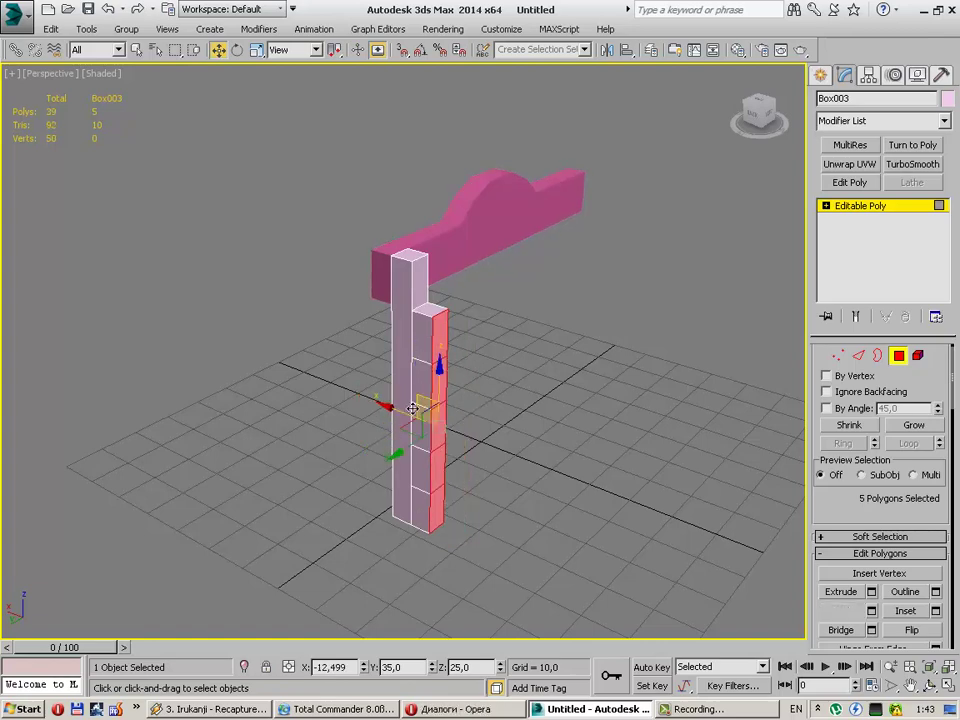
Step: Extrude the lower four side polygons outward into the second step
click(462, 393)
click(443, 383)
ctrl+click(441, 424)
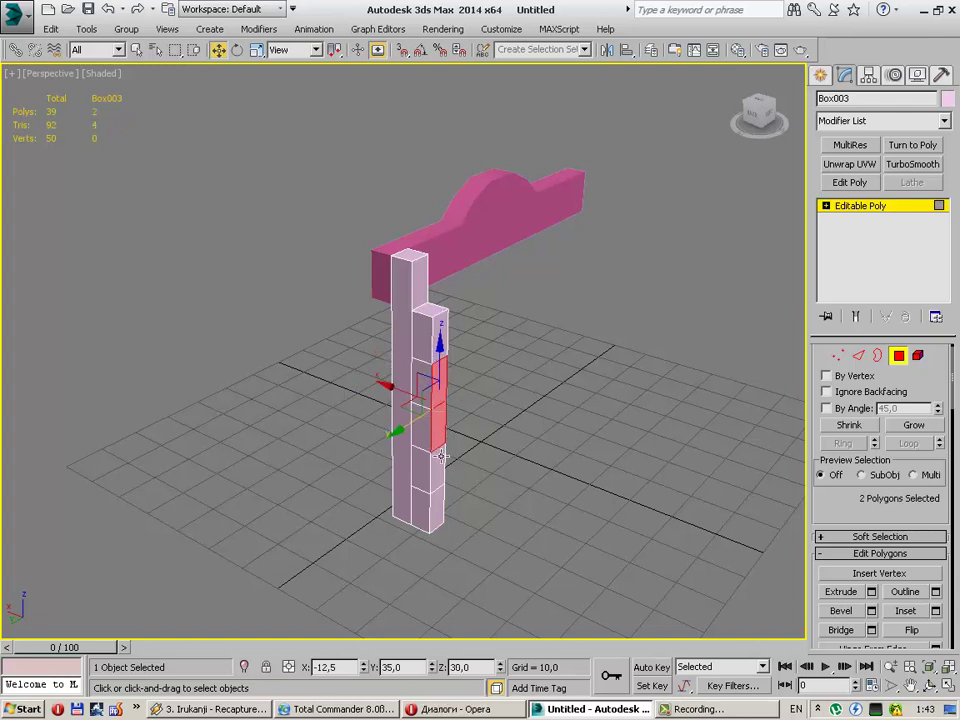
ctrl+click(437, 466)
ctrl+click(437, 509)
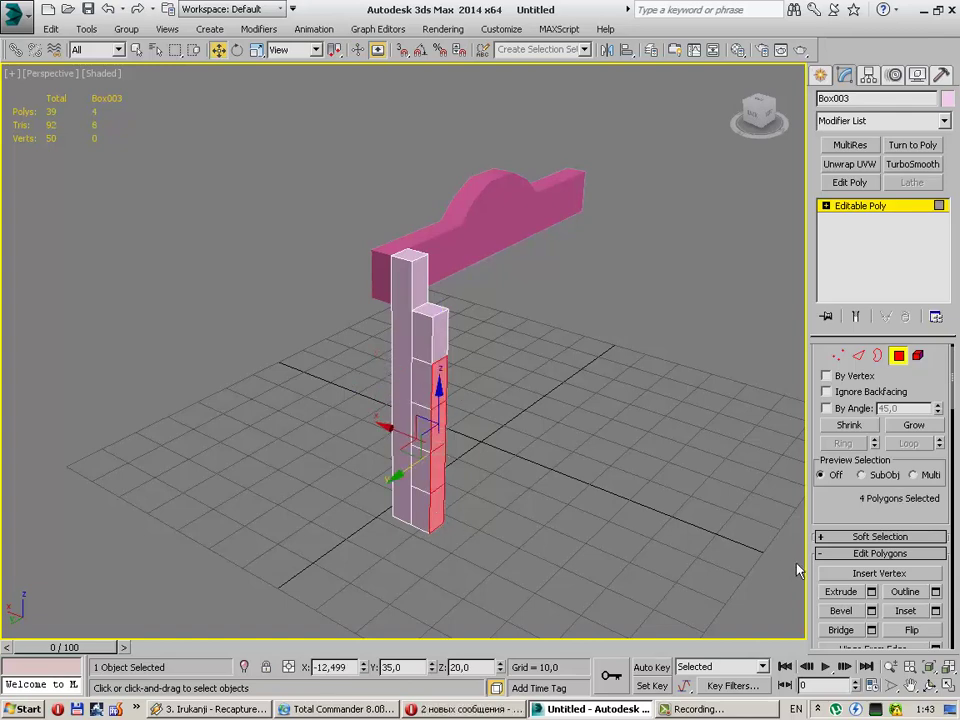
click(842, 592)
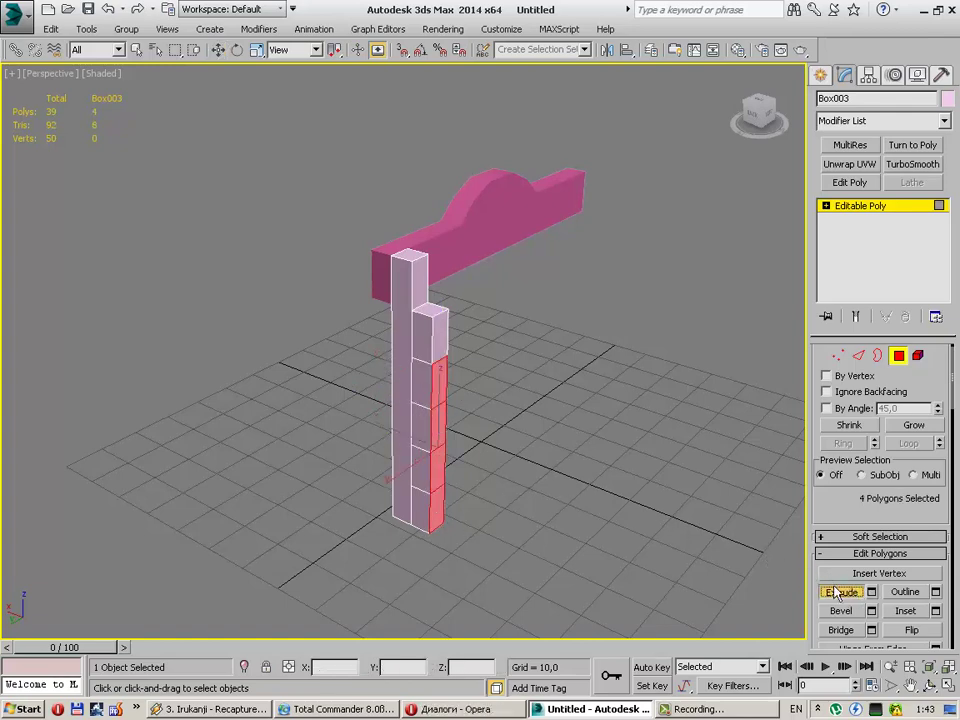
drag(437, 450, 437, 420)
right_click(437, 420)
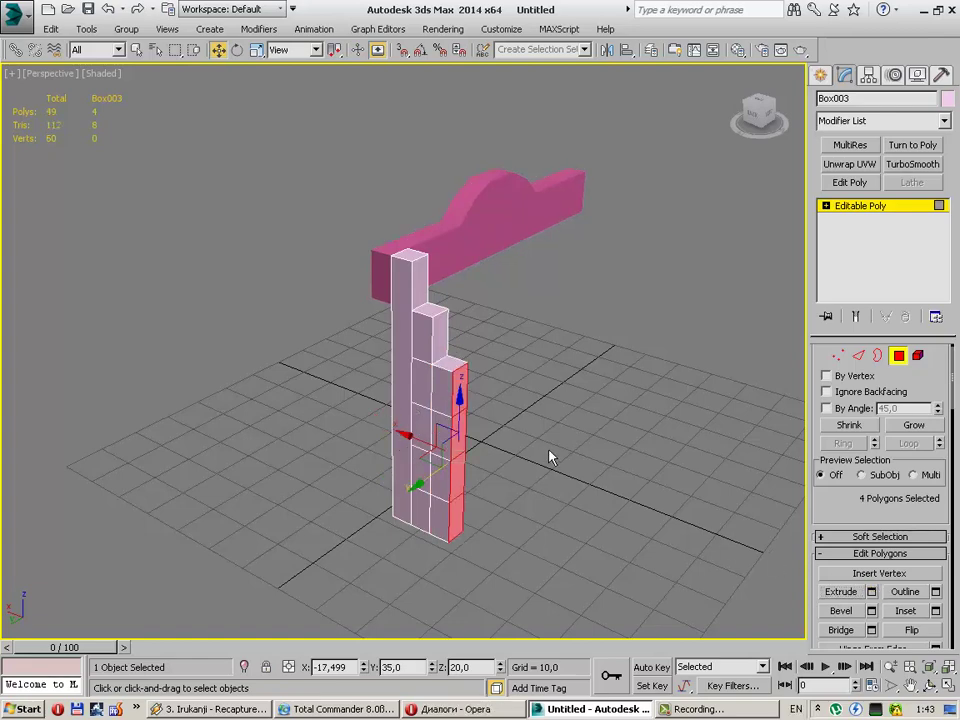
Step: Extrude the lower three side faces outward into the third step
click(489, 452)
click(455, 435)
ctrl+click(459, 476)
ctrl+click(456, 508)
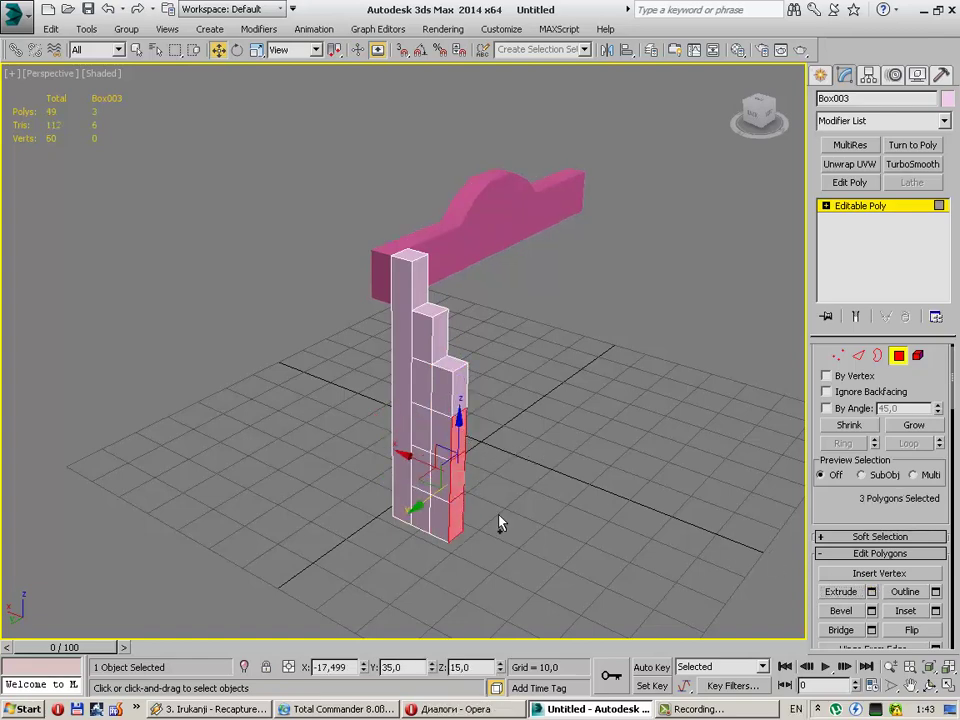
click(845, 591)
drag(457, 455, 484, 418)
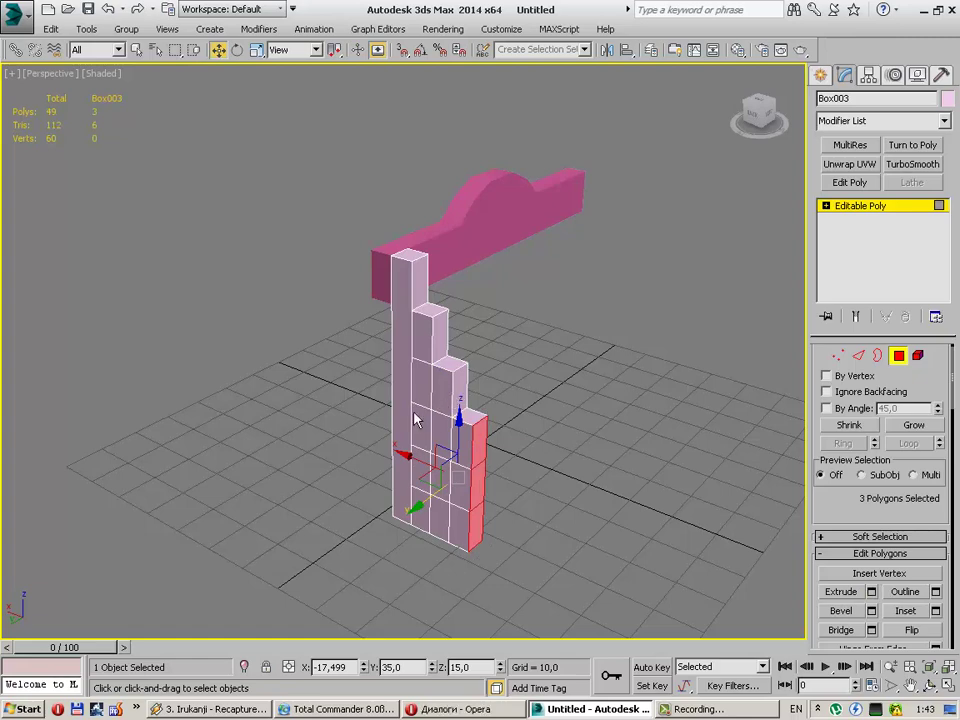
click(503, 481)
Step: Extrude the bottom two faces, then the last face, into the final steps and deselect
click(497, 490)
ctrl+click(497, 532)
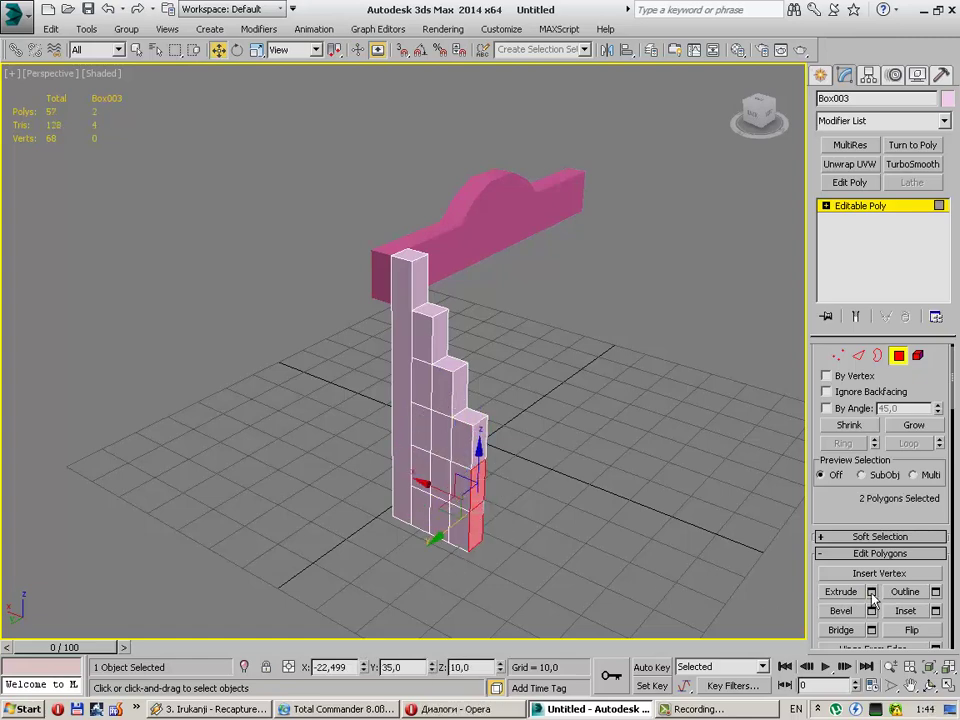
click(845, 591)
drag(392, 428, 439, 435)
click(521, 549)
click(497, 530)
click(845, 591)
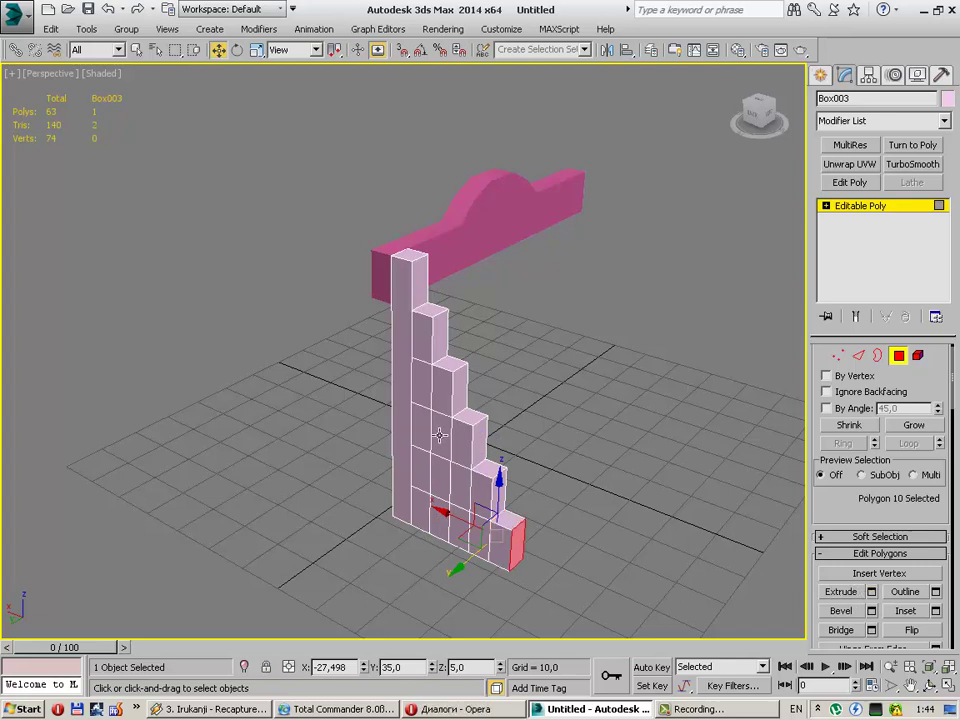
click(617, 453)
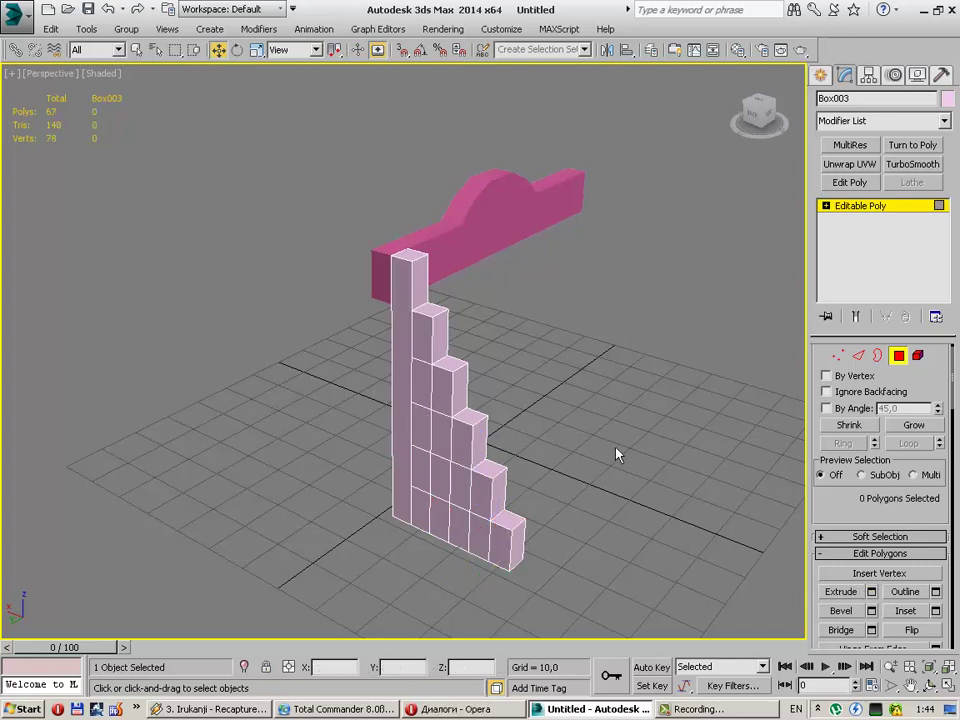
Step: At Edge level, remove four unneeded edges on the stringer's near side with Ctrl+Backspace
click(858, 355)
click(424, 362)
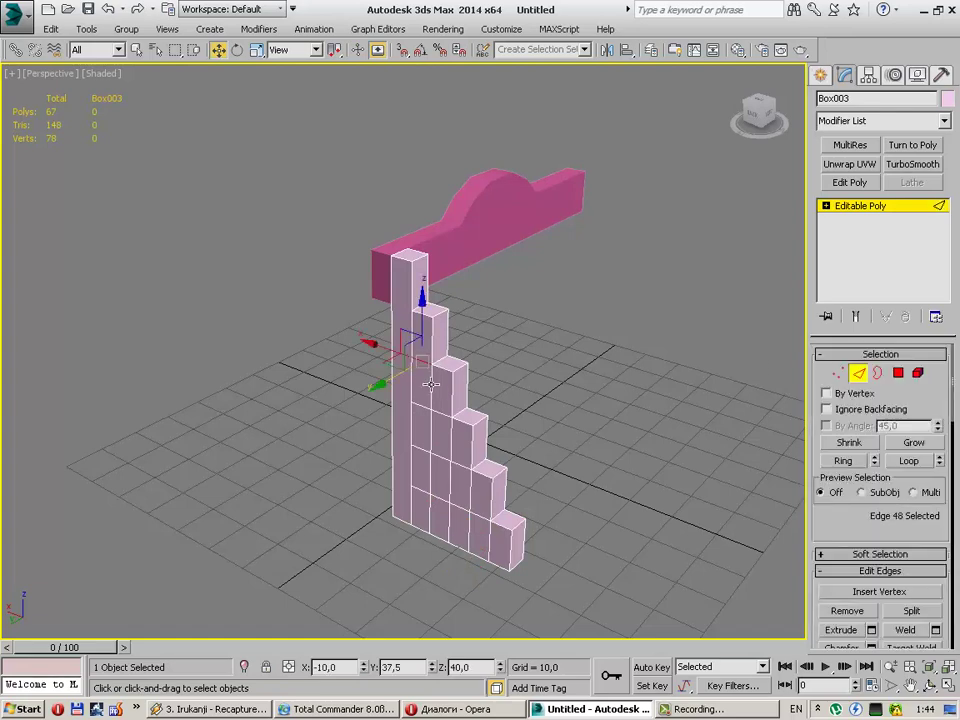
key(ctrl+BackSpace)
click(420, 395)
key(ctrl+BackSpace)
click(421, 465)
key(ctrl+BackSpace)
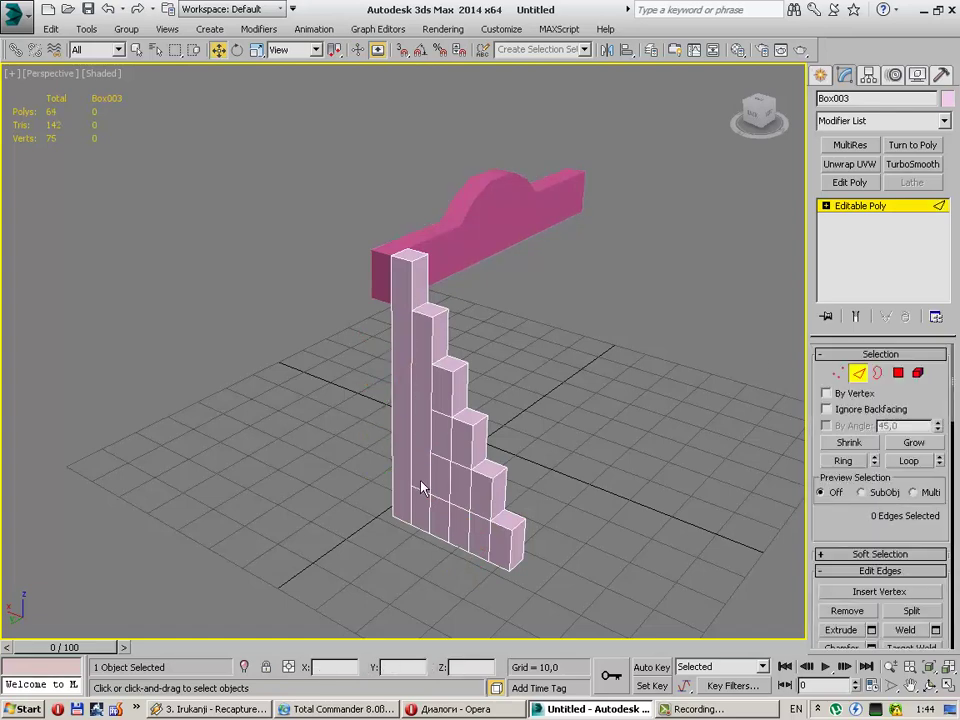
click(421, 487)
key(ctrl+BackSpace)
Step: Orbit around the stringer and remove four more unneeded edges on the steps
alt+middle_drag(561, 433, 430, 440)
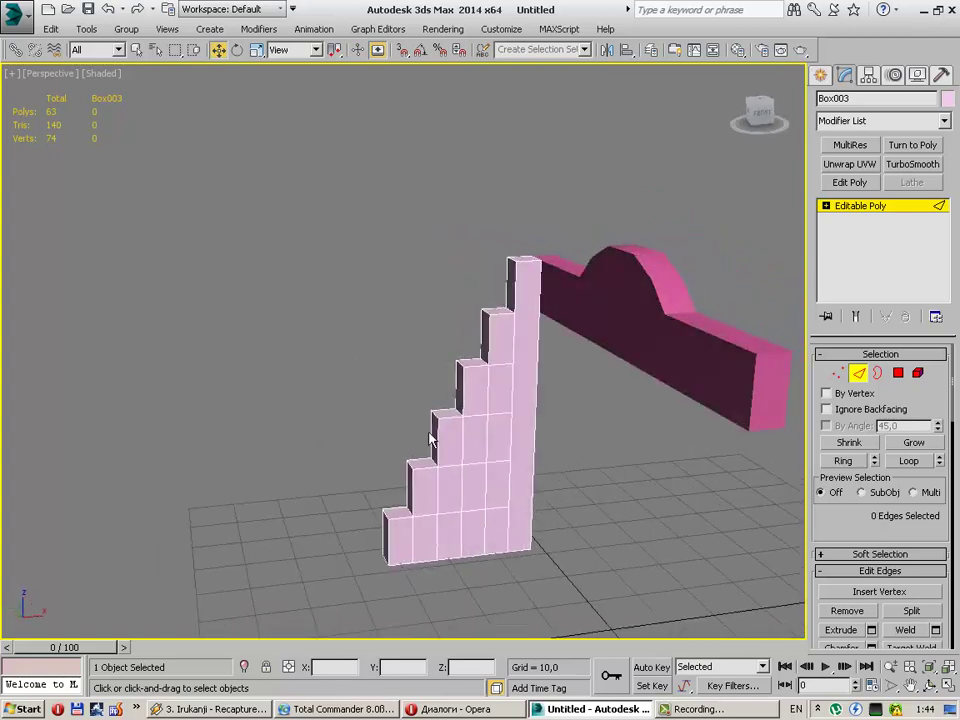
click(499, 368)
key(ctrl+BackSpace)
click(497, 414)
key(ctrl+BackSpace)
click(499, 462)
key(ctrl+BackSpace)
click(496, 505)
key(ctrl+BackSpace)
Step: Remove six more vertical edges across the lower steps
click(478, 418)
key(ctrl+BackSpace)
click(470, 461)
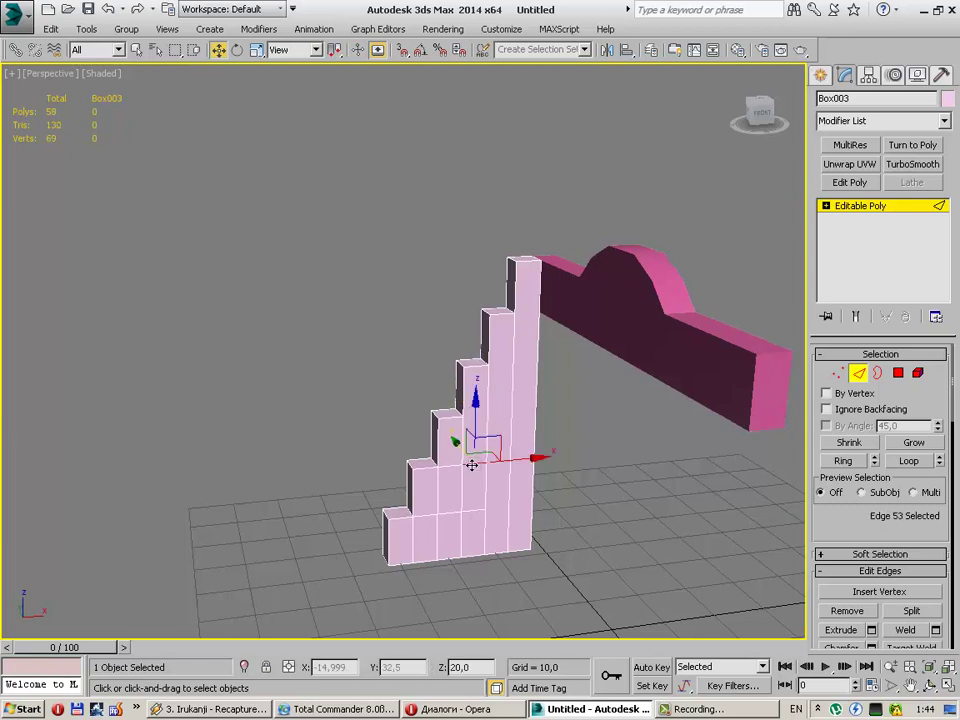
key(ctrl+BackSpace)
click(462, 508)
key(ctrl+BackSpace)
click(452, 467)
key(ctrl+BackSpace)
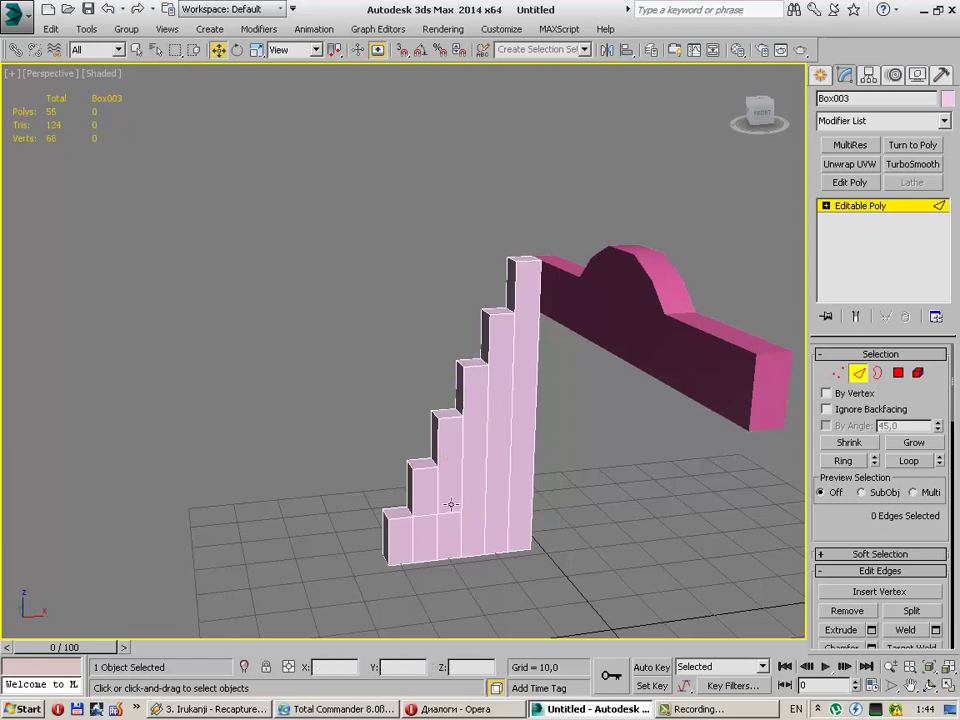
click(446, 506)
key(ctrl+BackSpace)
click(408, 522)
key(ctrl+BackSpace)
Step: From the stringer's other side, remove the remaining unneeded edges
mouse_move(404, 510)
alt+middle_down()
mouse_move(587, 516)
mouse_move(405, 420)
alt+middle_up()
click(440, 395)
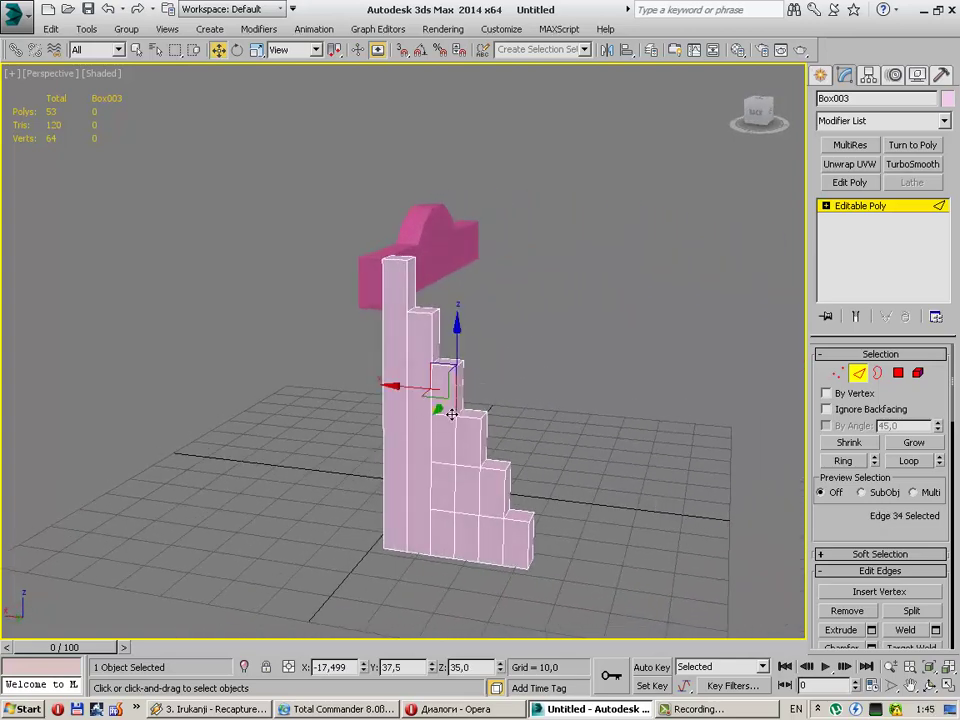
key(ctrl+BackSpace)
key(ctrl+z)
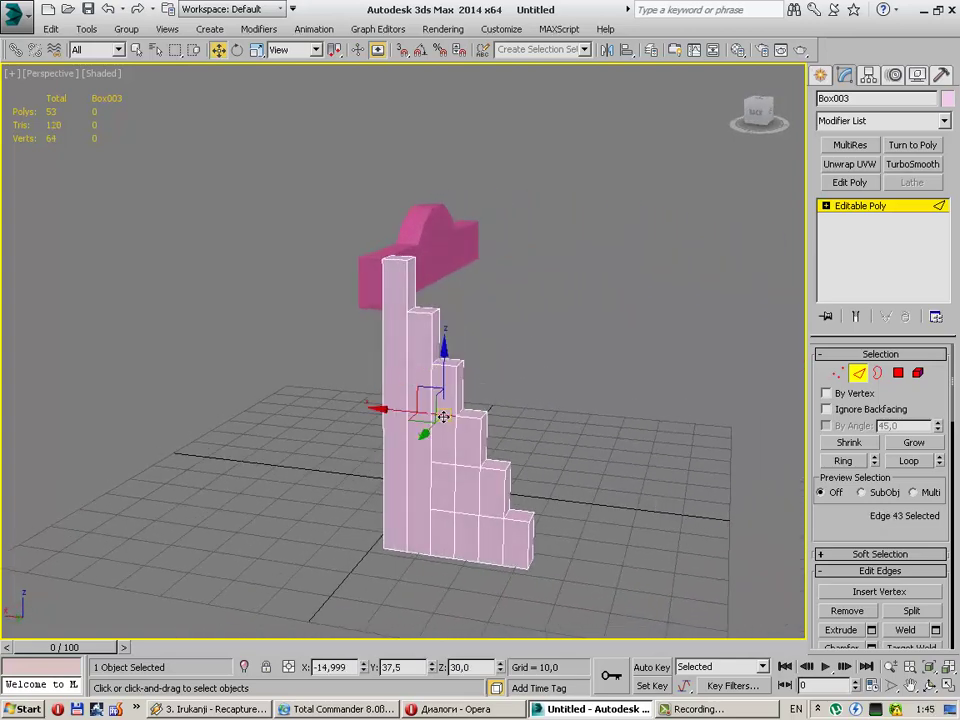
key(ctrl+BackSpace)
click(440, 440)
key(ctrl+BackSpace)
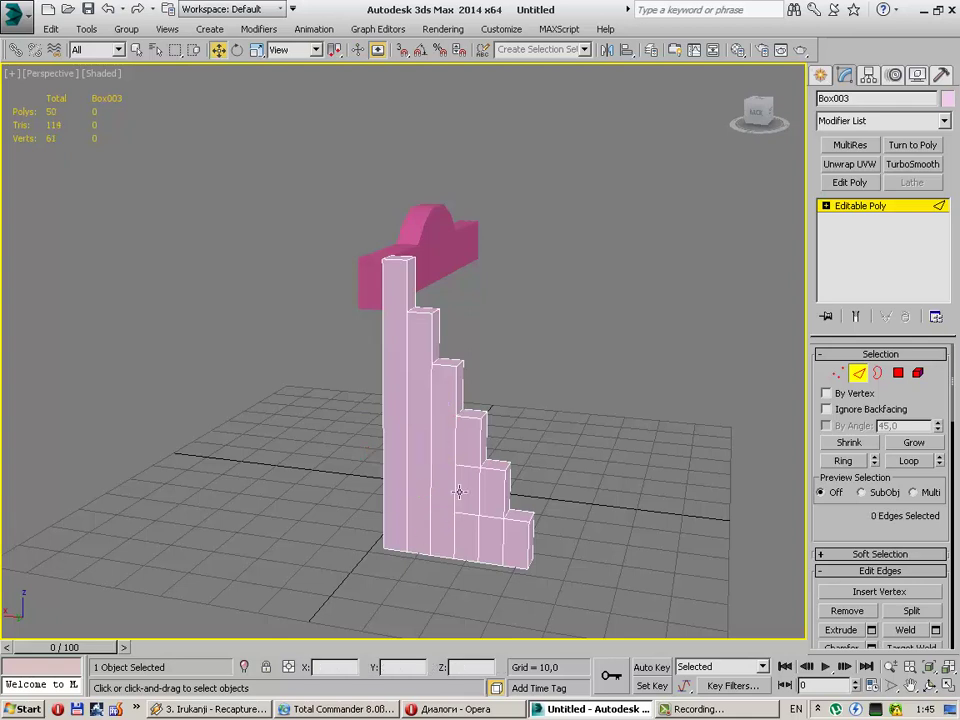
click(467, 467)
ctrl+click(493, 514)
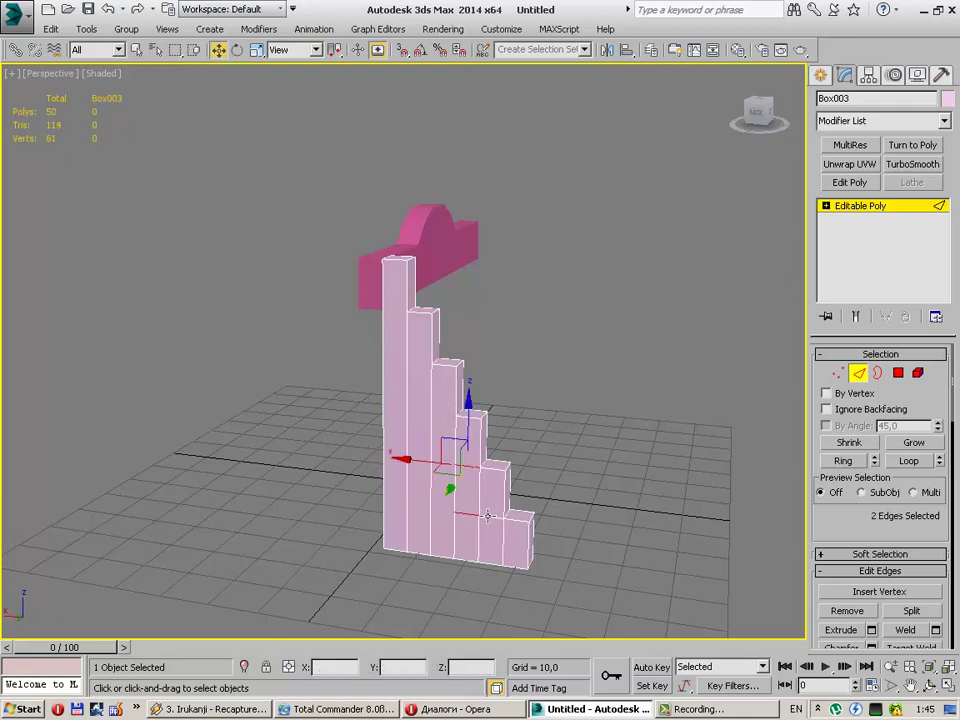
key(ctrl+BackSpace)
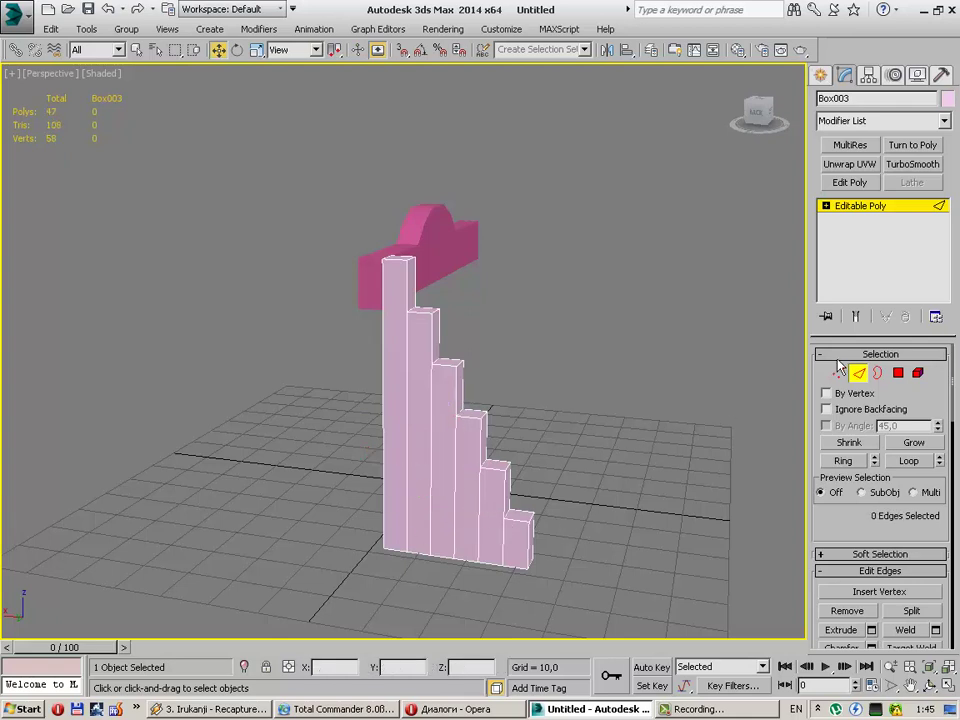
Step: Test-move a step's top polygon, then clear the polygon selection
click(898, 372)
click(470, 420)
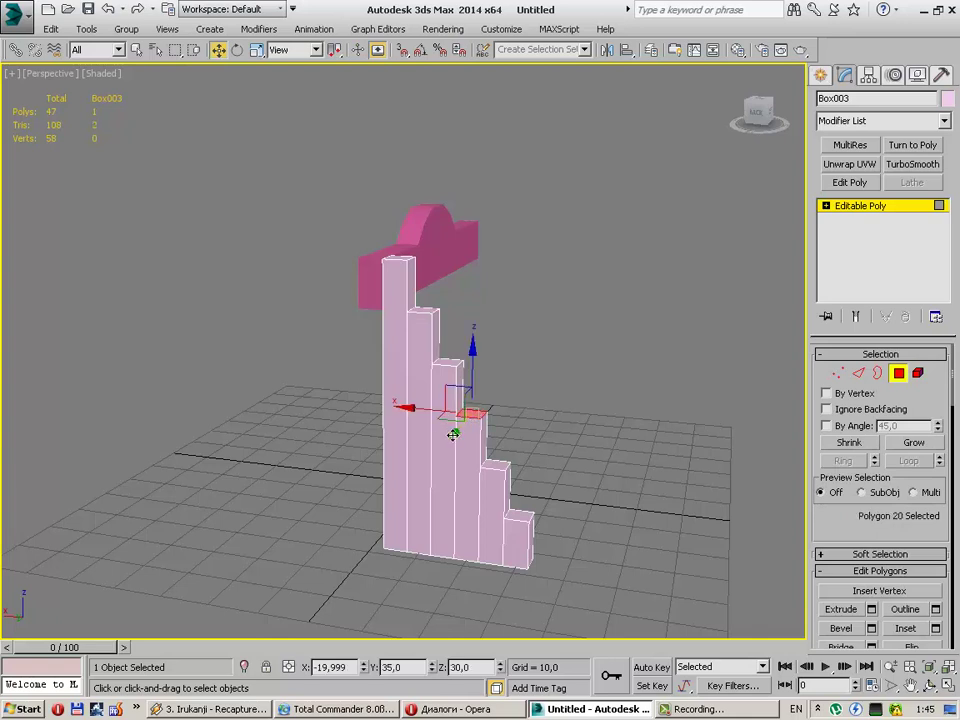
drag(453, 434, 575, 440)
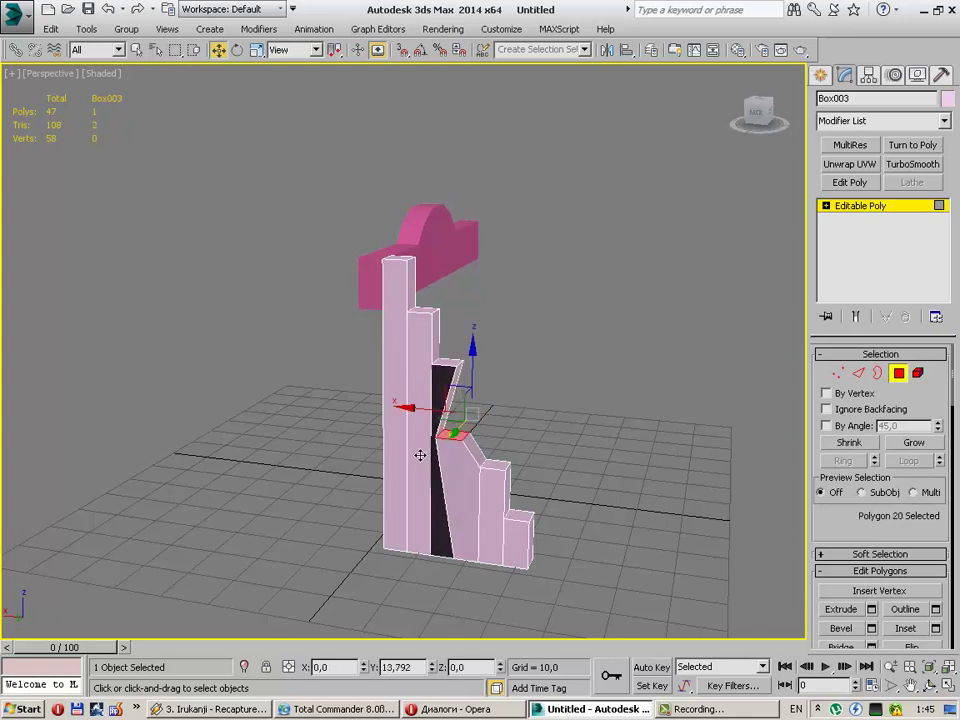
click(575, 440)
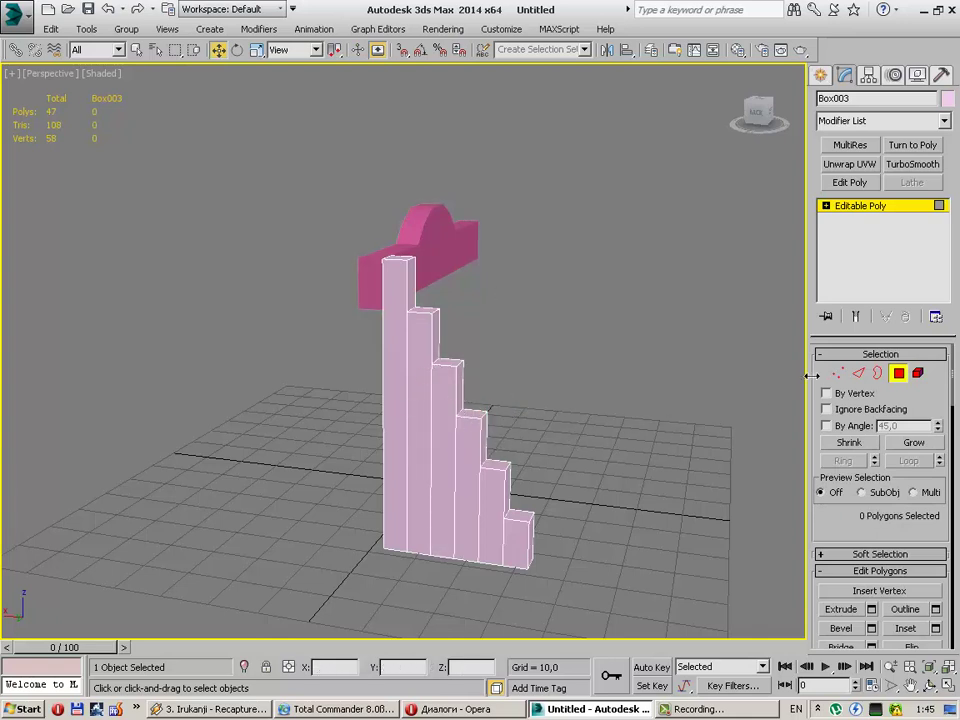
Step: Remove the vertical edges between the stair columns on this side with Backspace
key(2)
click(406, 432)
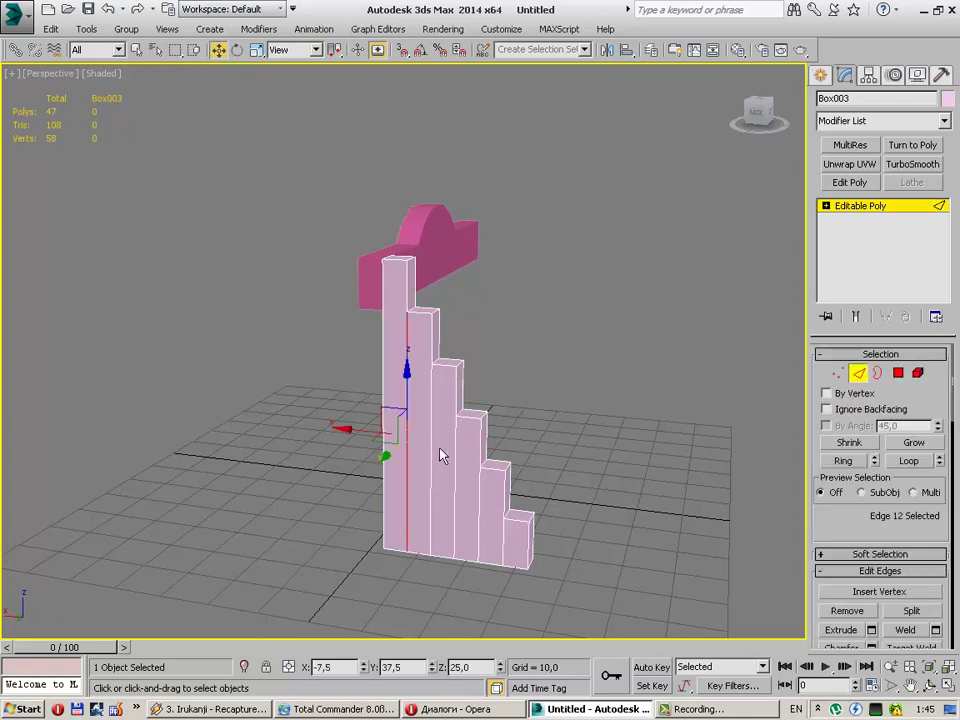
click(432, 458)
key(BackSpace)
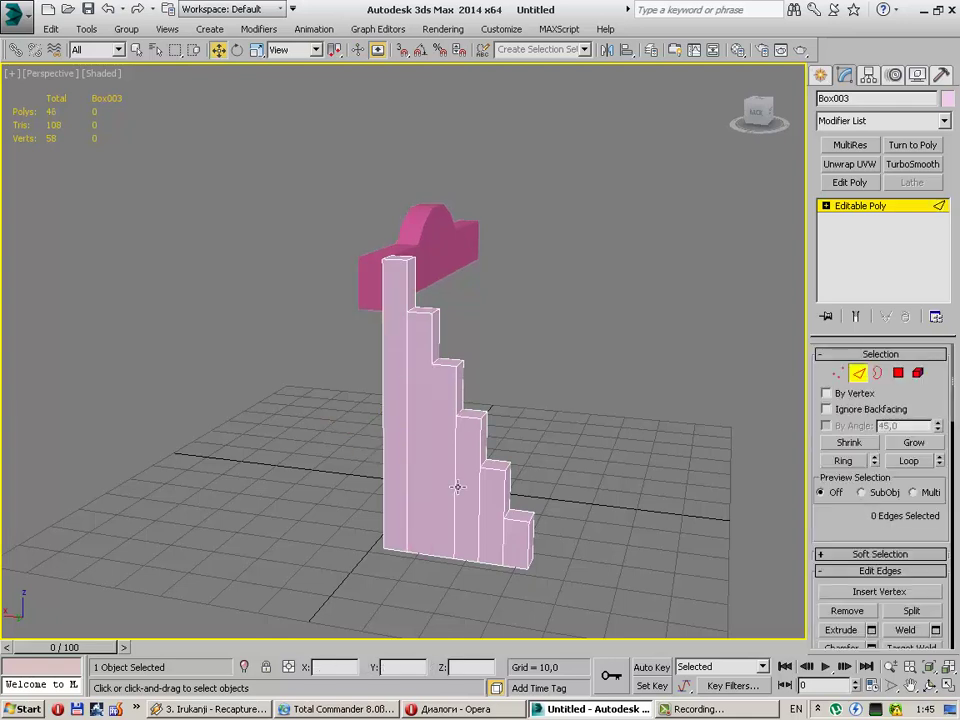
click(457, 488)
key(BackSpace)
click(481, 519)
key(BackSpace)
click(506, 537)
key(BackSpace)
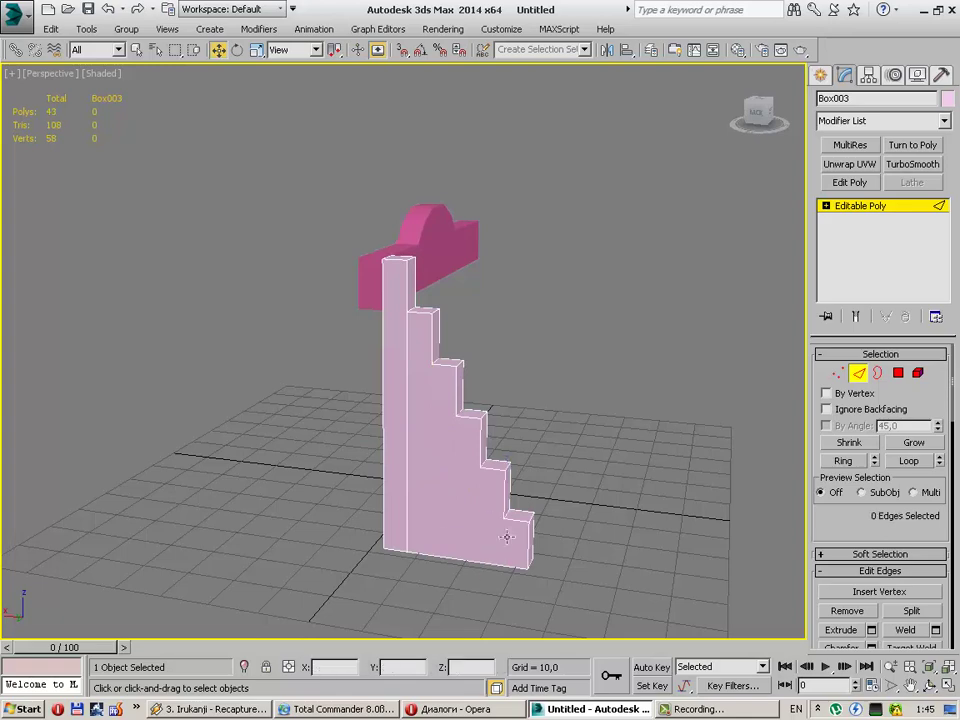
Step: Remove the four vertical column edges on the stair's opposite side, down to the bottom step
mouse_move(517, 512)
alt+middle_down()
mouse_move(386, 516)
mouse_move(515, 522)
alt+middle_up()
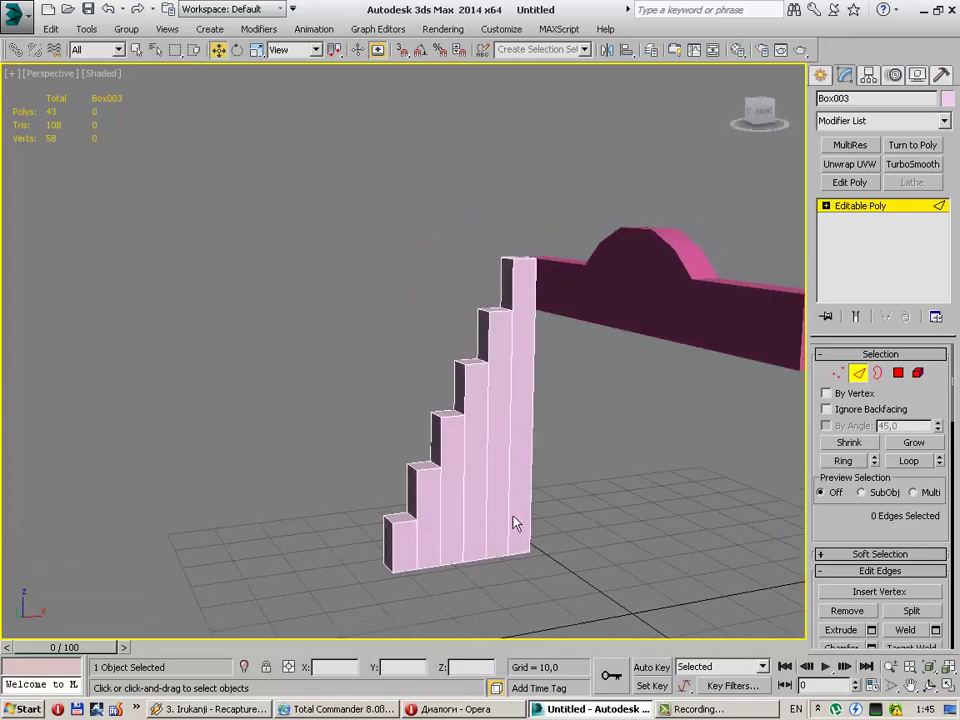
click(487, 471)
key(BackSpace)
click(463, 485)
key(BackSpace)
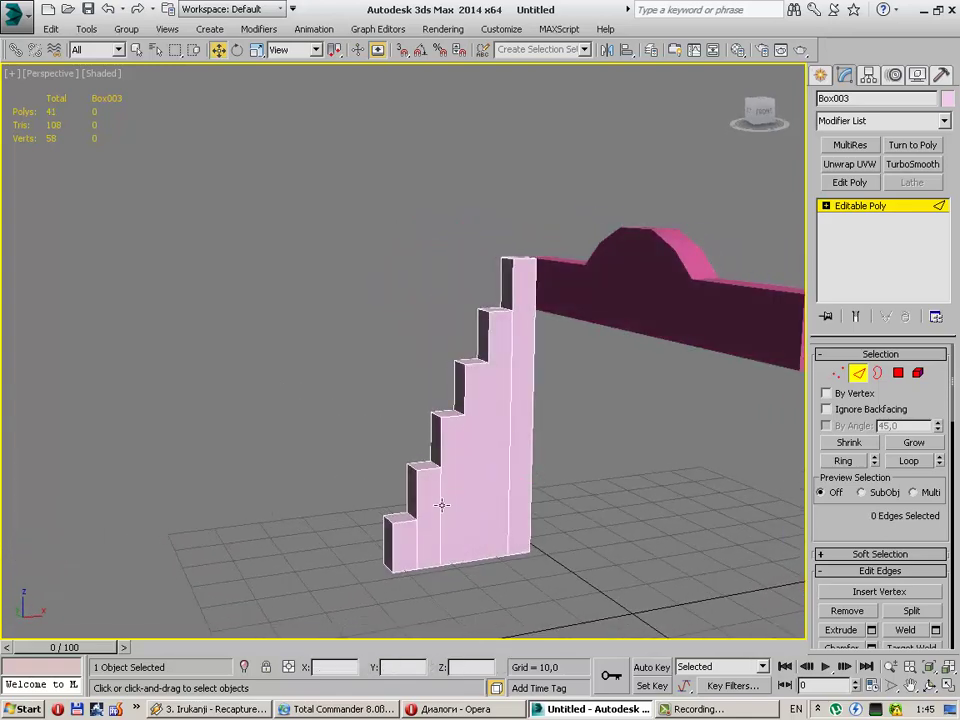
click(440, 504)
key(BackSpace)
click(418, 540)
key(BackSpace)
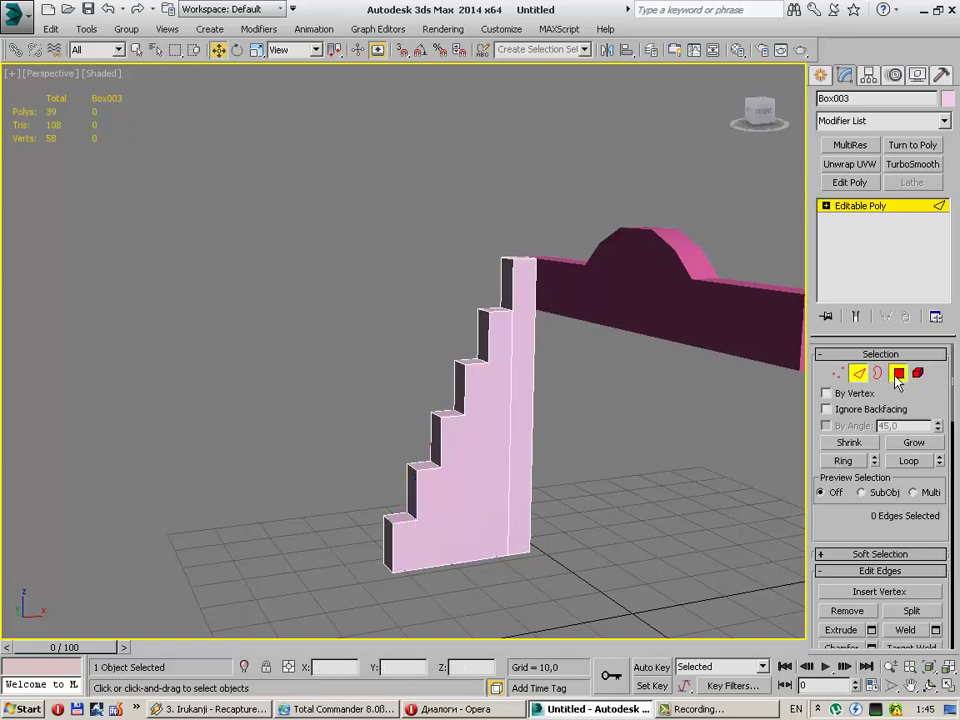
Step: Remove two dividing edges along the stair's underside
click(898, 373)
mouse_move(583, 506)
alt+middle_down()
mouse_move(566, 435)
mouse_move(531, 543)
alt+middle_up()
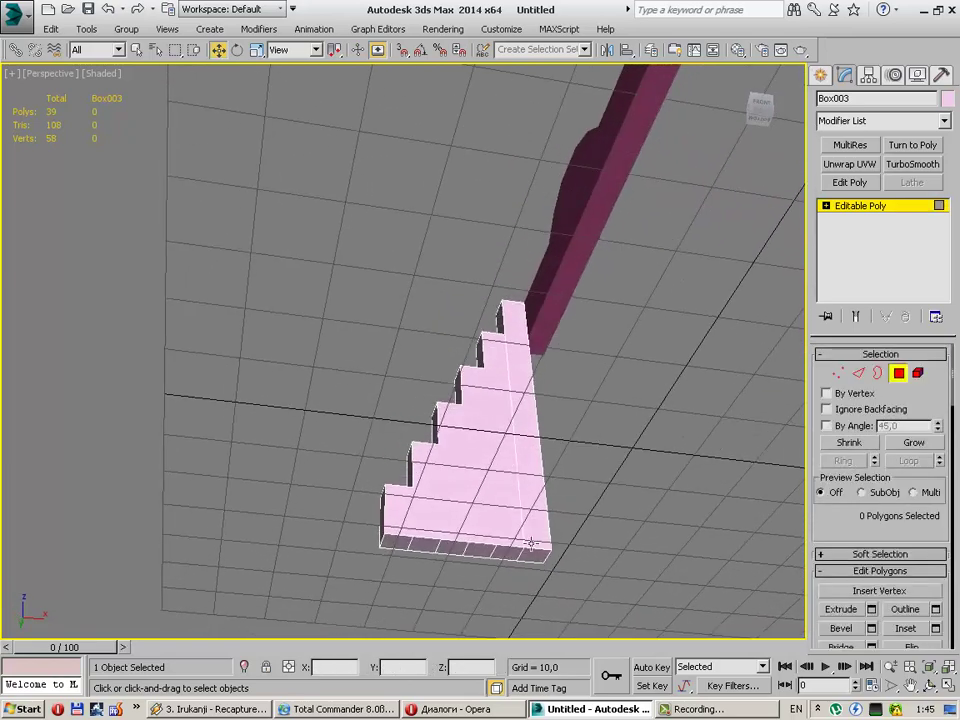
click(858, 373)
click(437, 548)
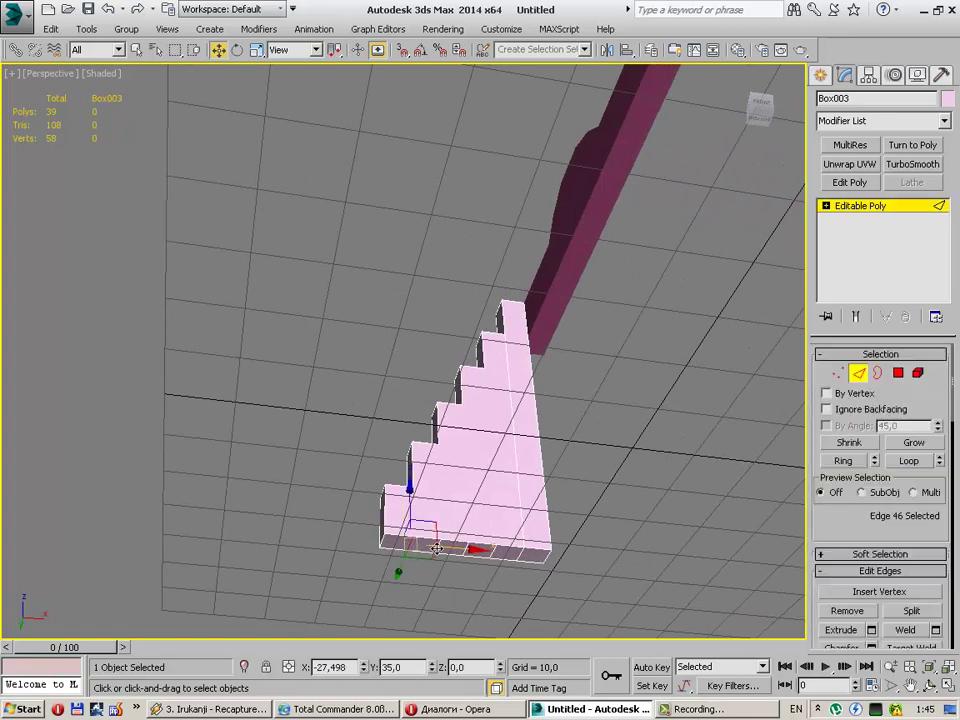
ctrl+click(467, 551)
ctrl+click(515, 552)
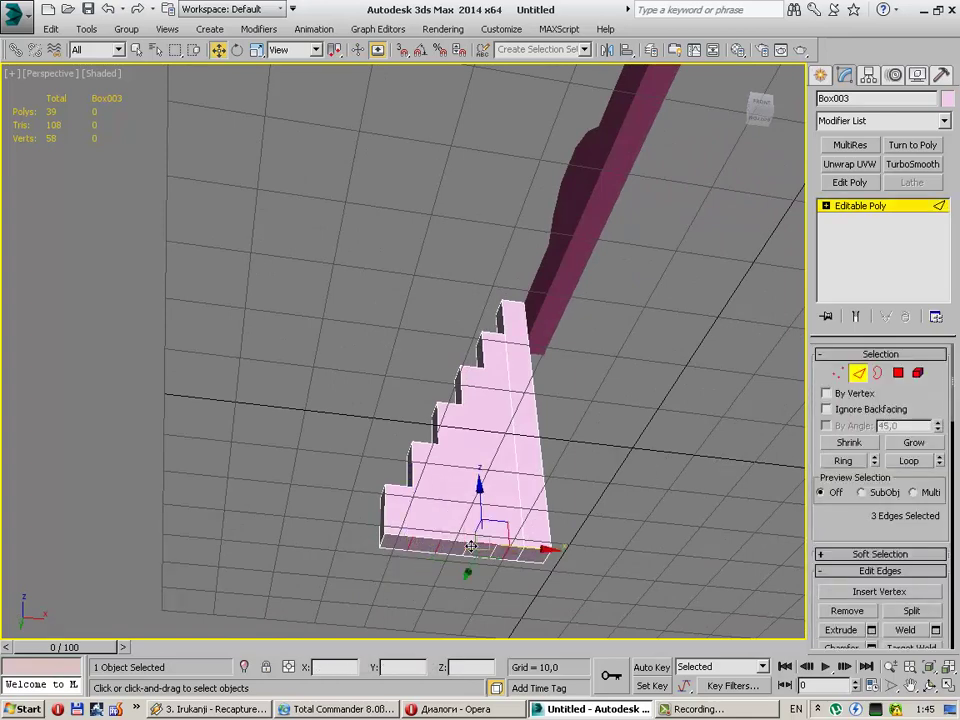
click(424, 548)
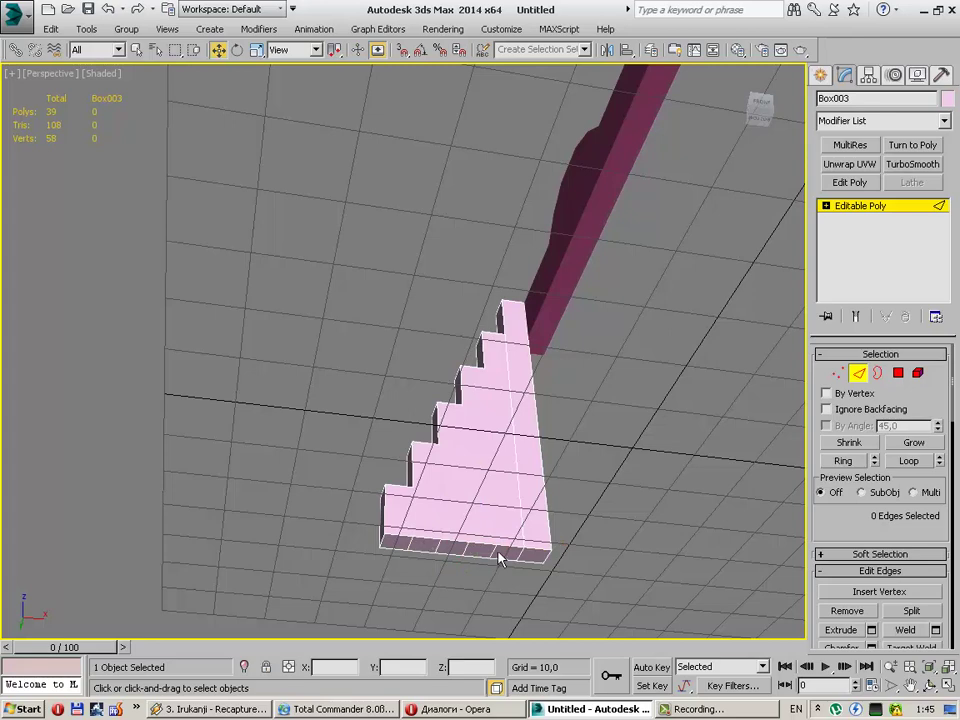
click(500, 558)
ctrl+click(437, 551)
key(ctrl+BackSpace)
Step: Move the small face at the stair's base outward to extend the base
mouse_move(425, 493)
alt+middle_down()
mouse_move(651, 544)
mouse_move(699, 516)
mouse_move(700, 505)
alt+middle_up()
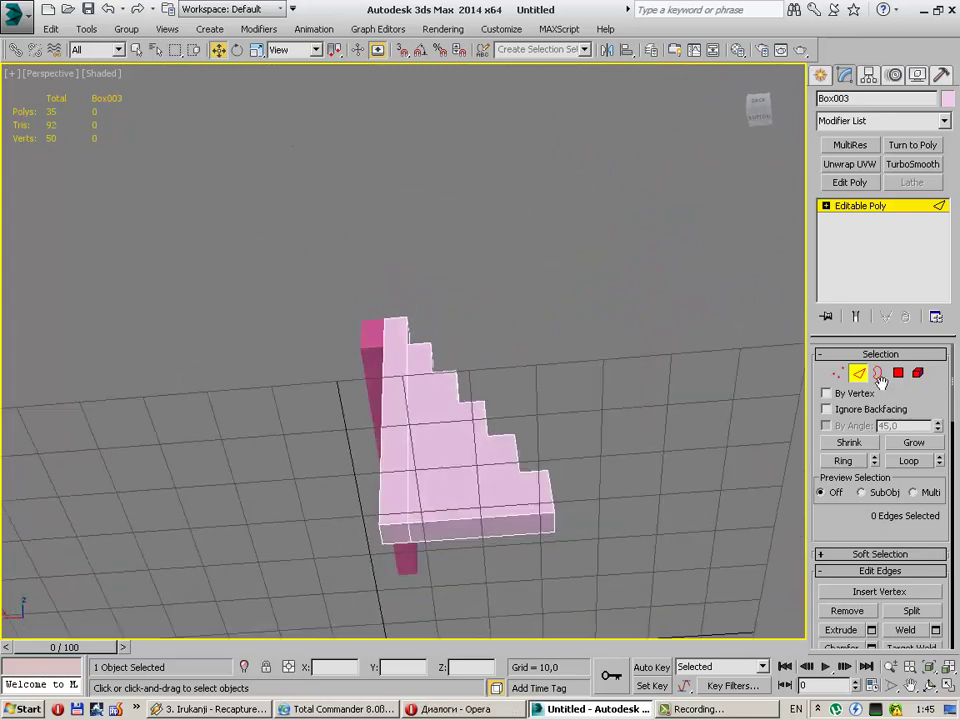
key(4)
click(400, 534)
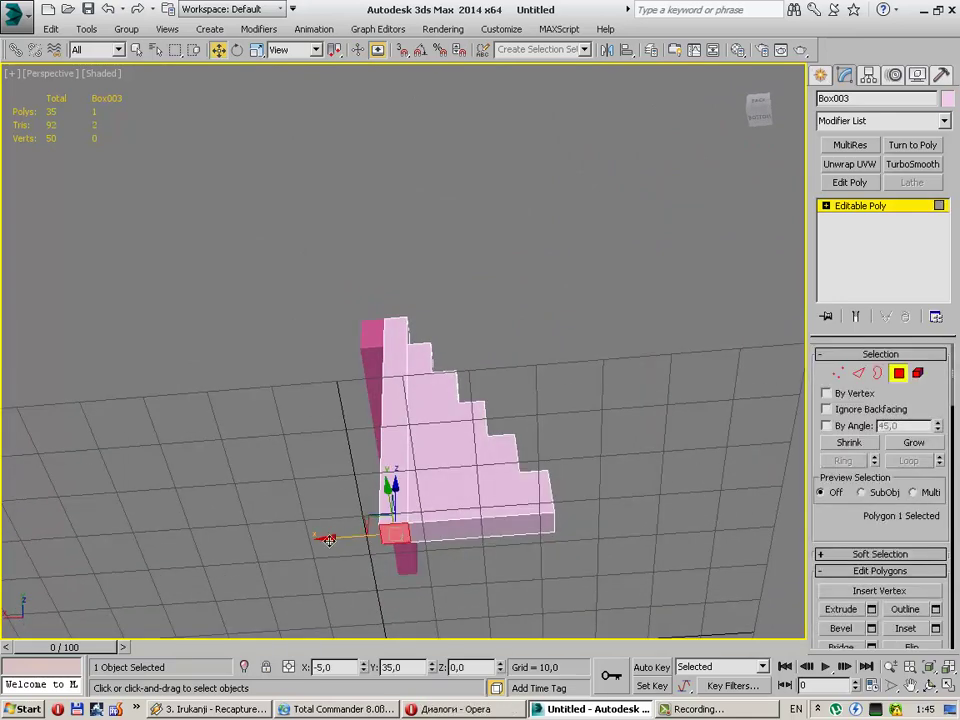
drag(329, 540, 422, 532)
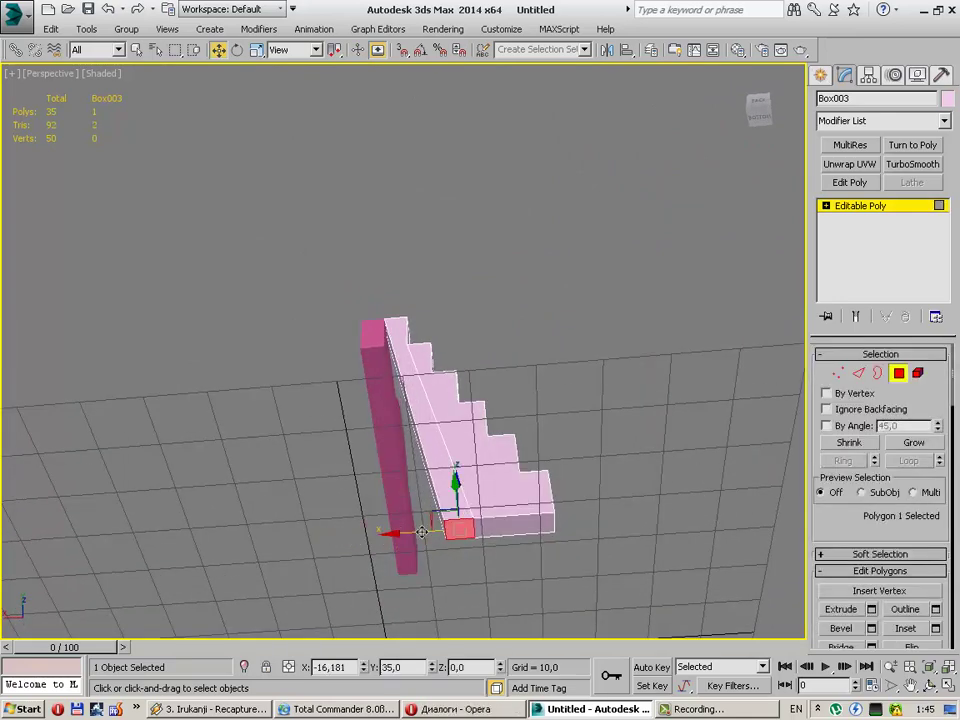
click(588, 405)
Step: Select two vertical edges on the stair's front and zoom the view out
mouse_move(463, 345)
alt+middle_down()
mouse_move(487, 481)
mouse_move(497, 452)
alt+middle_up()
key(2)
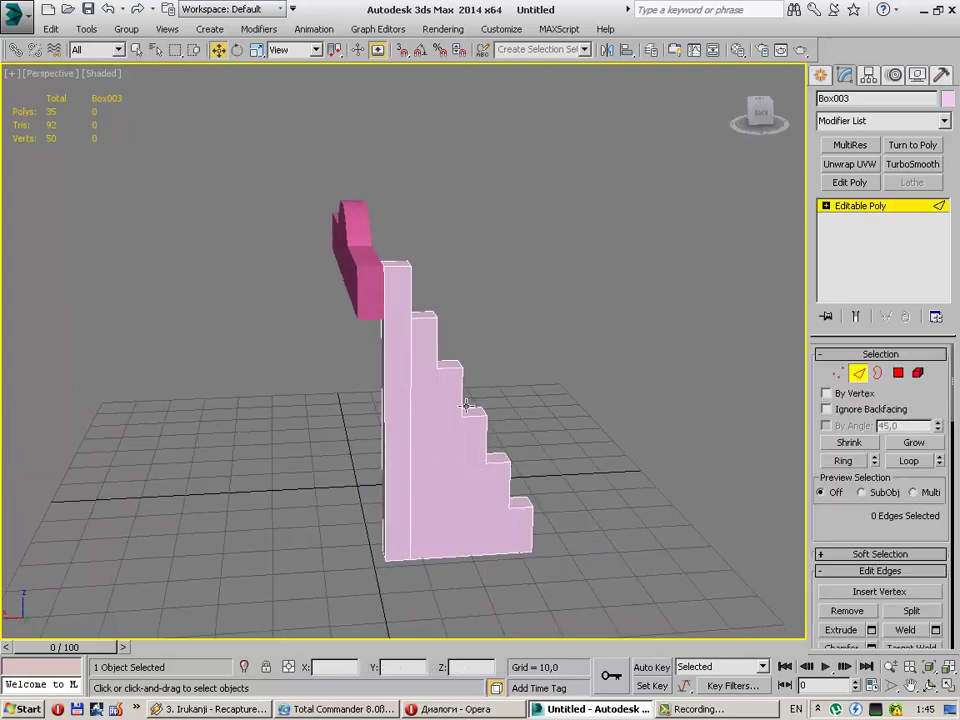
click(385, 398)
ctrl+click(410, 396)
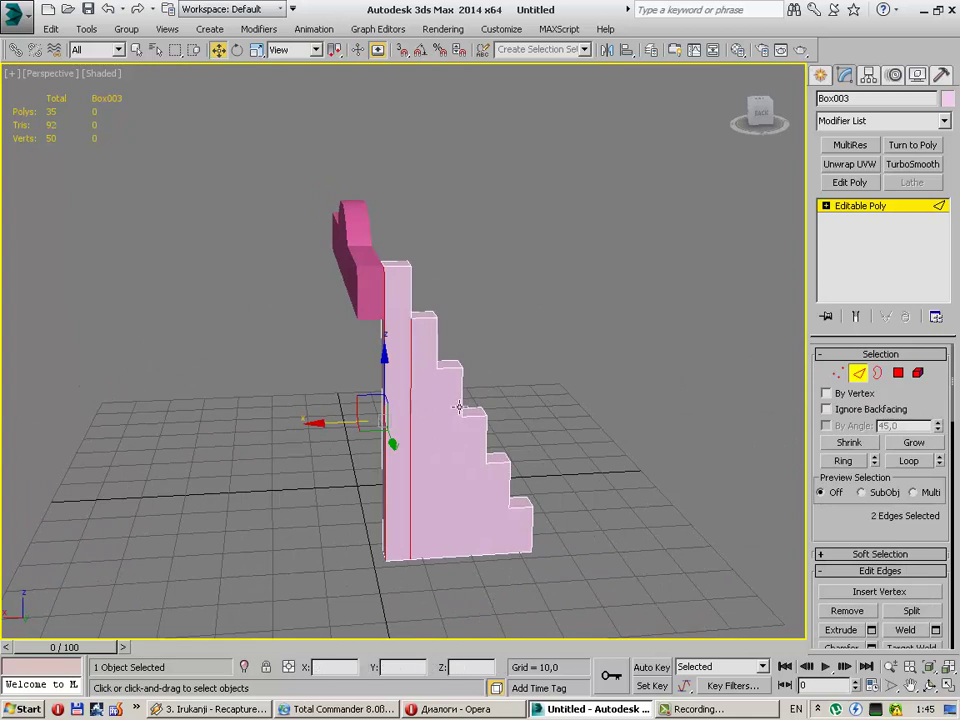
scroll(947, 514, down, 3)
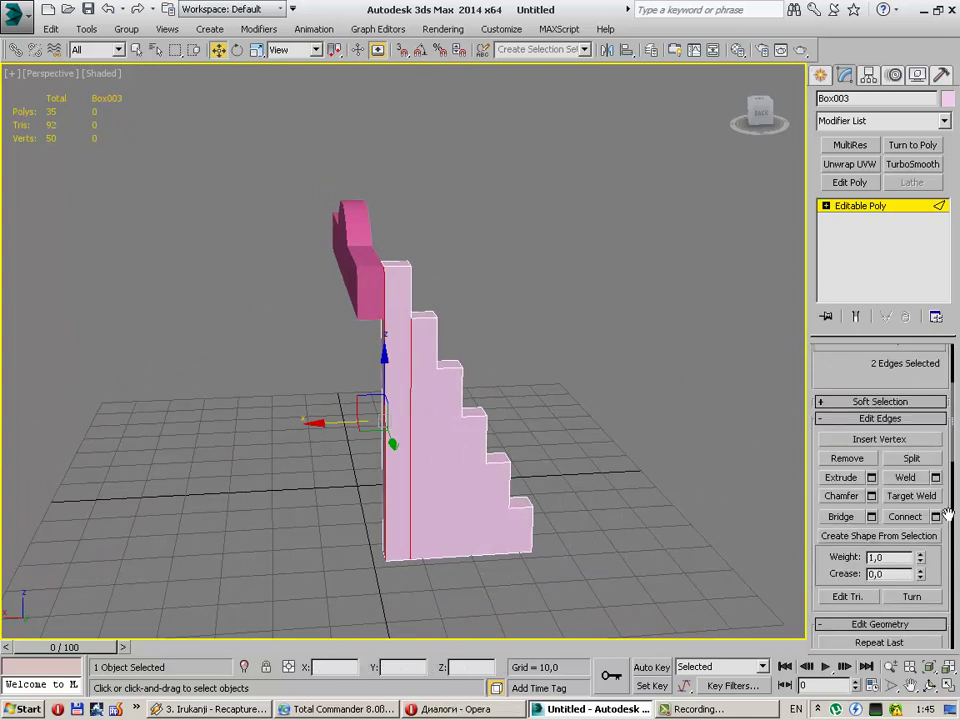
scroll(947, 514, down, 2)
scroll(955, 513, down, 2)
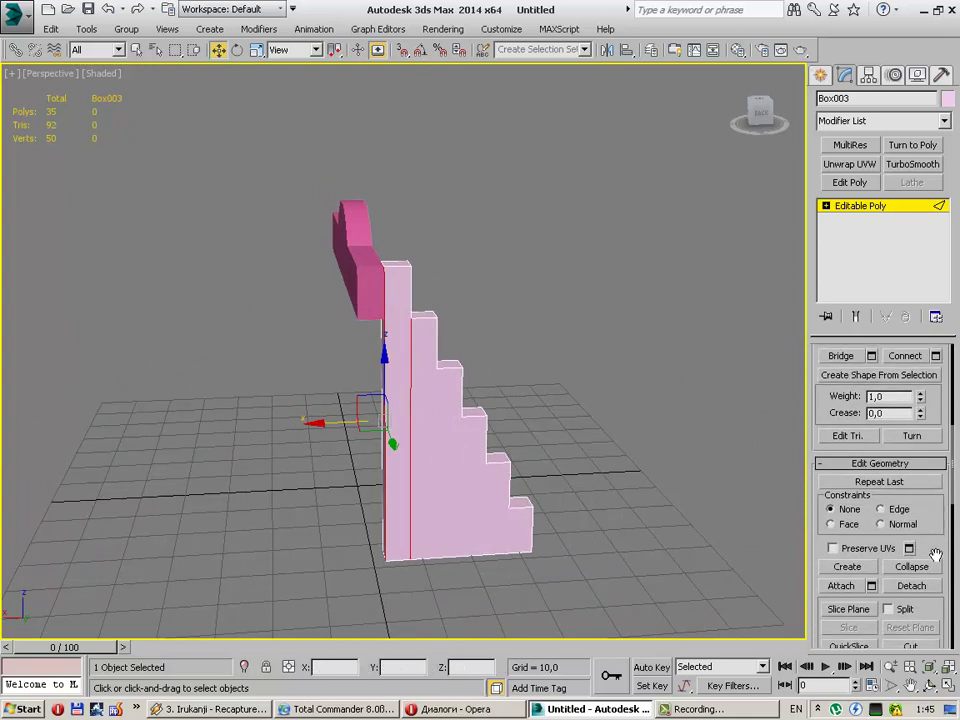
scroll(935, 555, down, 1)
scroll(940, 554, down, 1)
Step: Remove the stair's two vertical front edges
scroll(950, 552, down, 2)
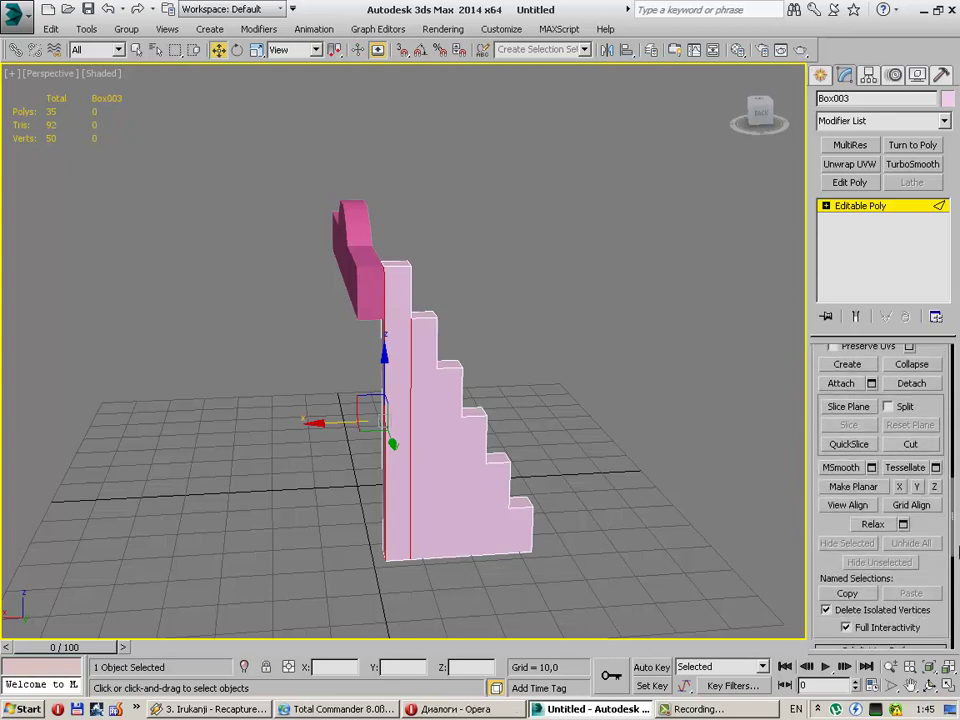
drag(956, 550, 956, 484)
scroll(880, 470, up, 1)
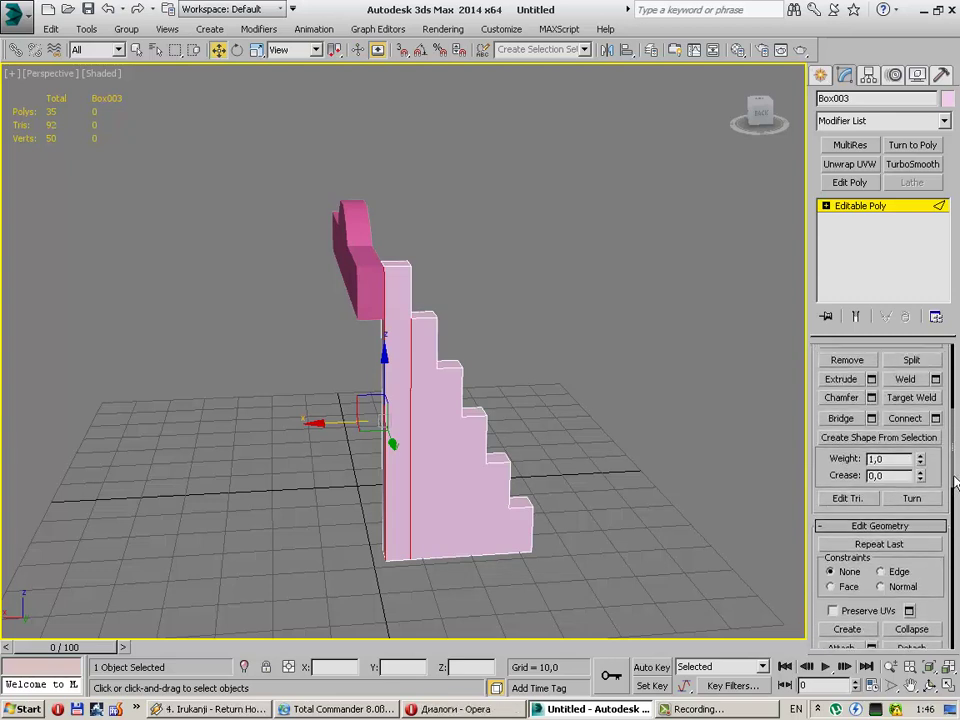
key(ctrl+d)
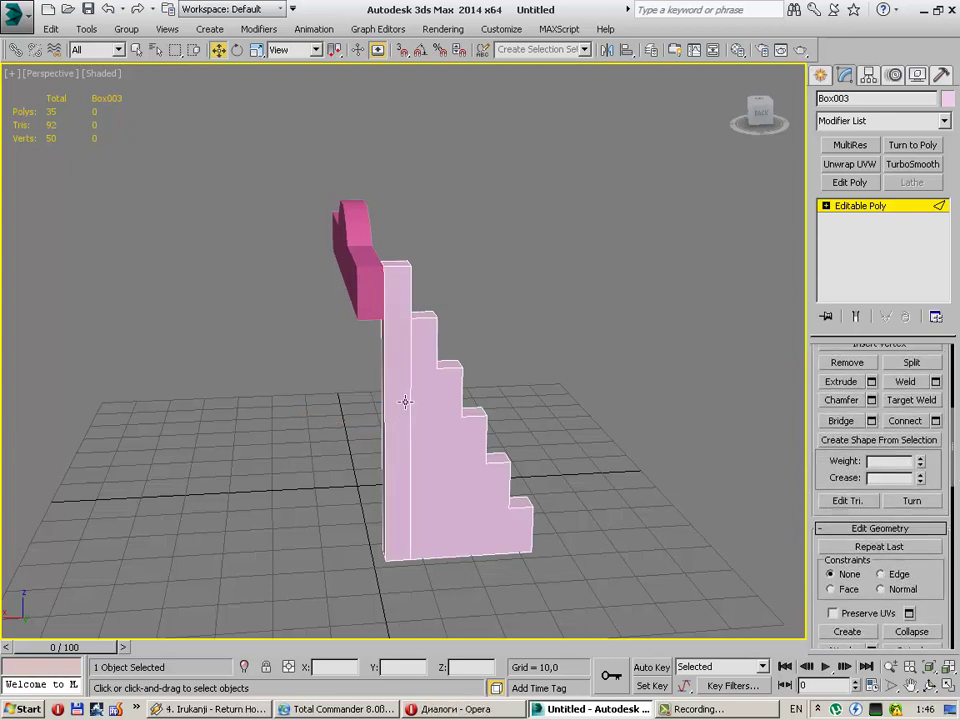
click(407, 400)
key(BackSpace)
mouse_move(478, 407)
alt+middle_down()
mouse_move(426, 420)
mouse_move(180, 411)
mouse_move(537, 393)
mouse_move(403, 401)
alt+middle_up()
click(512, 393)
key(BackSpace)
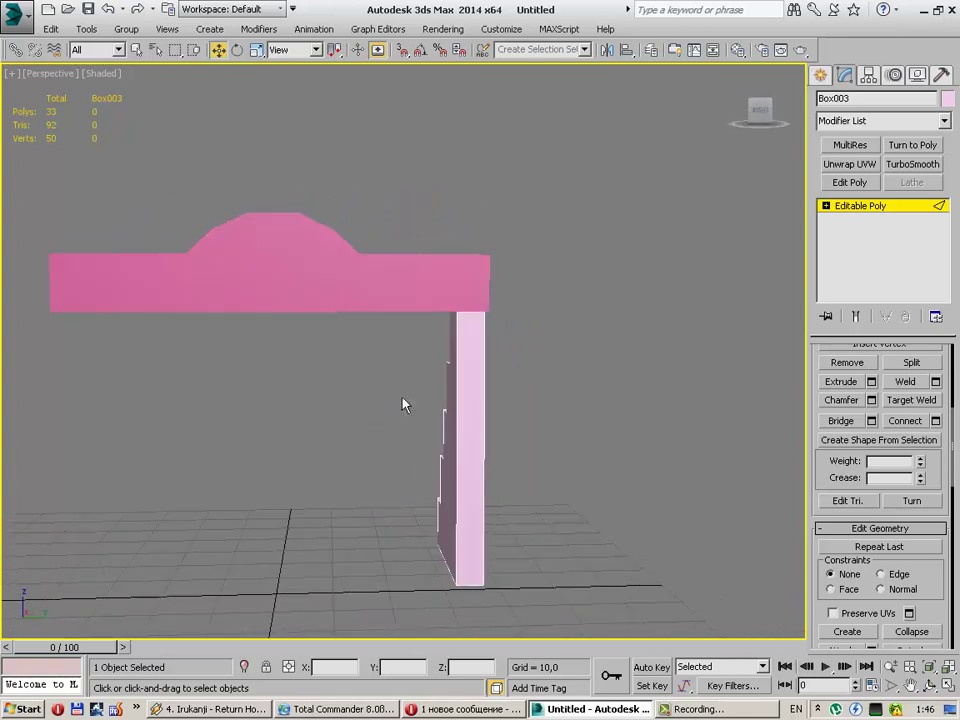
Step: Connect the narrow side's vertical edges to add horizontal cuts across it
click(468, 381)
mouse_move(484, 360)
alt+middle_down()
mouse_move(480, 388)
mouse_move(527, 379)
alt+middle_up()
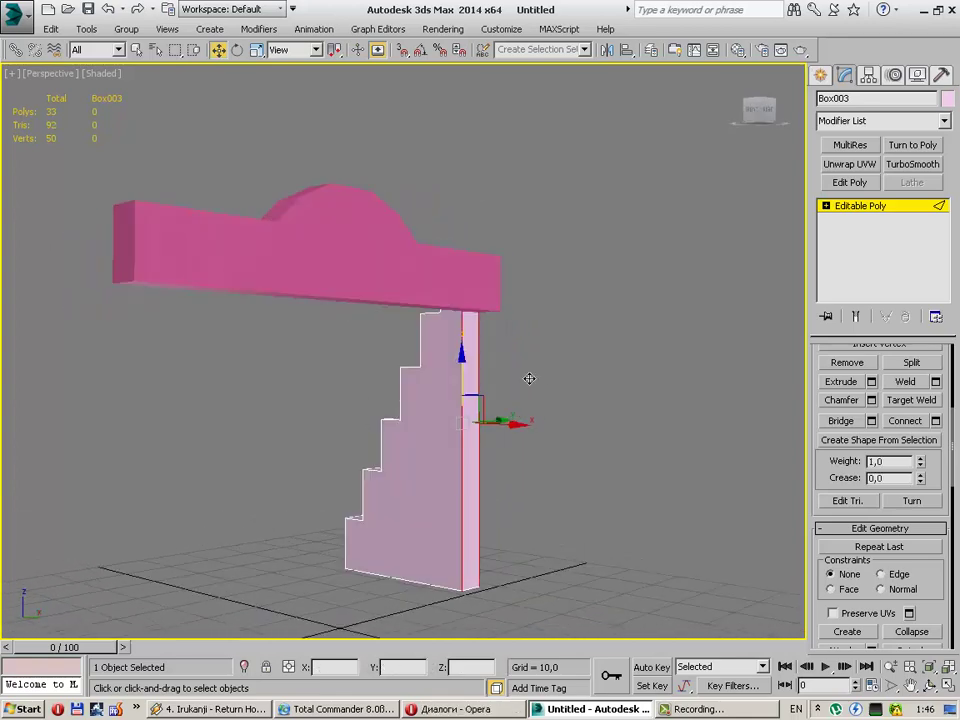
click(935, 421)
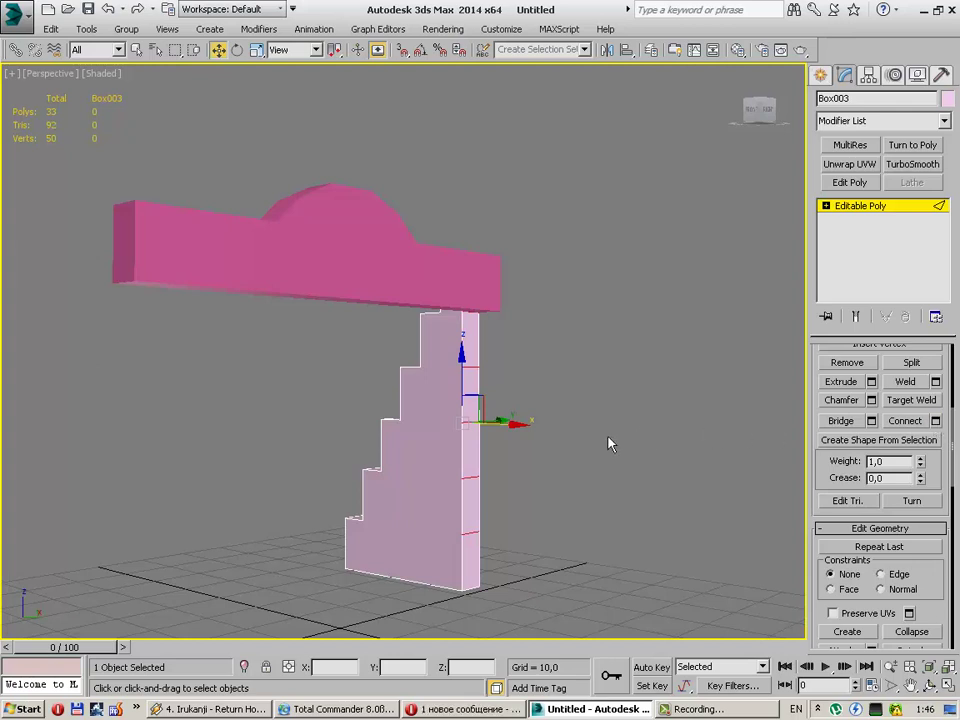
click(591, 456)
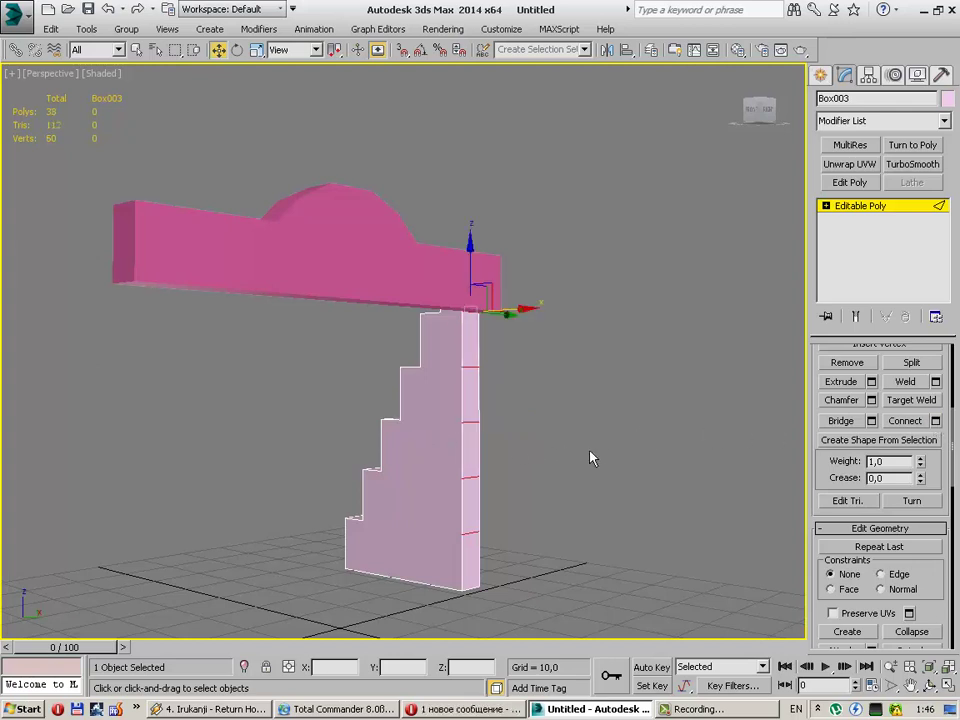
mouse_move(499, 467)
alt+middle_down()
mouse_move(509, 467)
mouse_move(495, 450)
alt+middle_up()
Step: Remove a stray side edge, restore the top edge, and select the stair wall
click(485, 443)
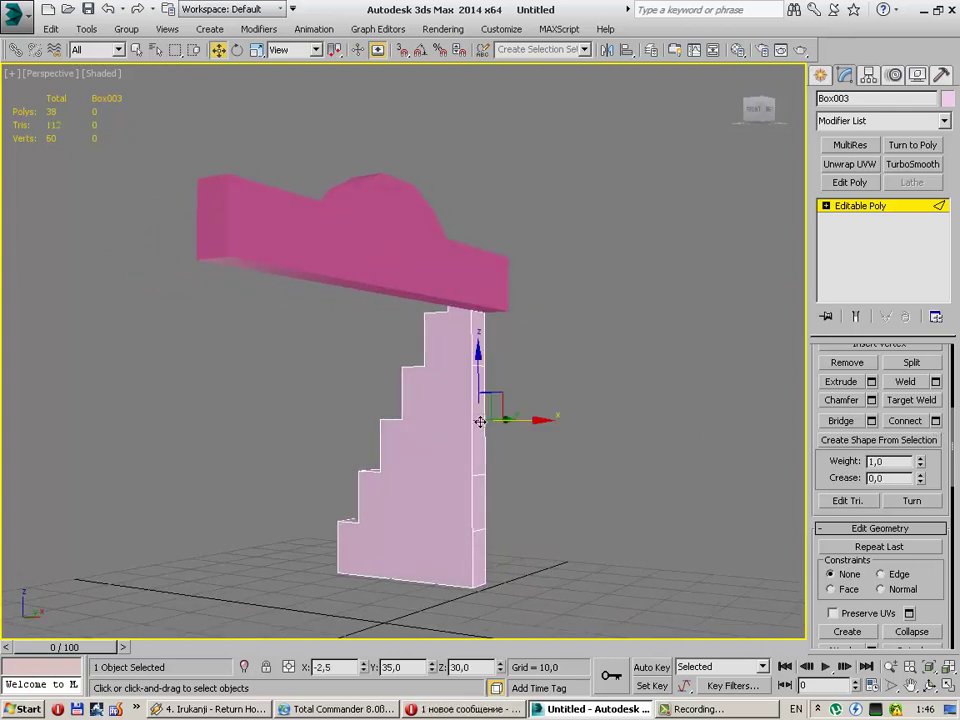
key(ctrl+BackSpace)
click(472, 321)
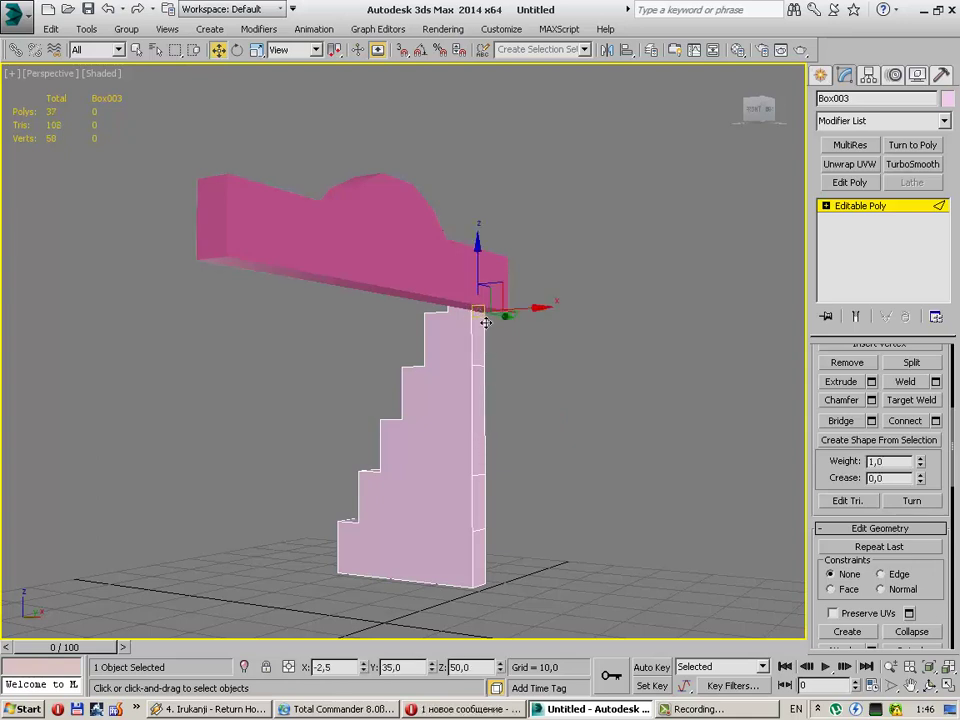
key(ctrl+BackSpace)
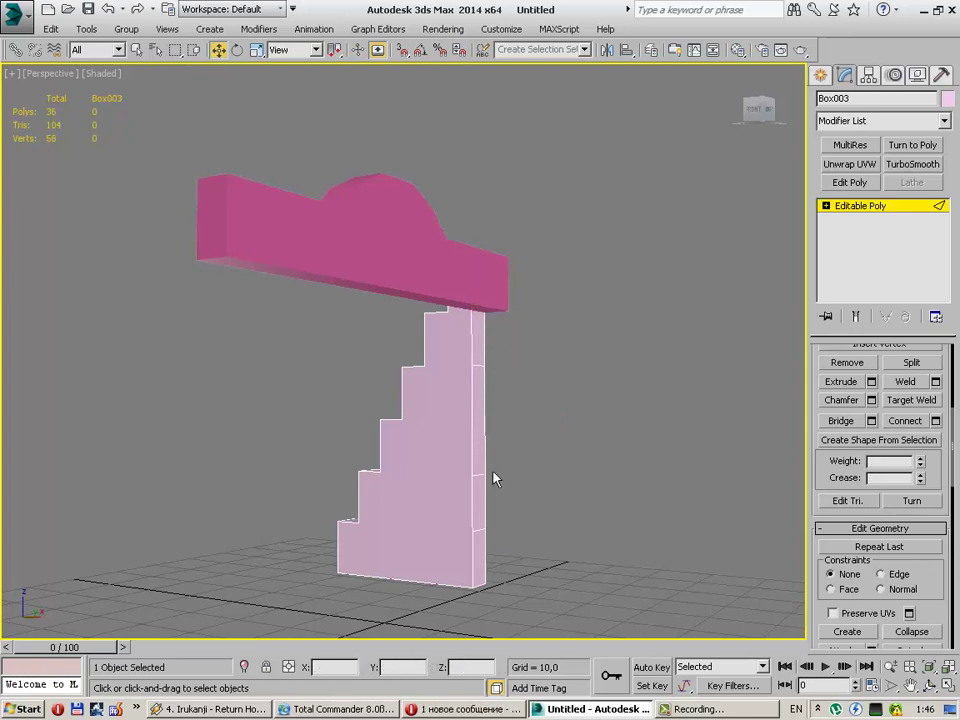
key(ctrl+z)
key(ctrl+z)
click(658, 390)
click(418, 439)
Step: Isolate the stair and remove the extra edges on its tall back column
key(alt+q)
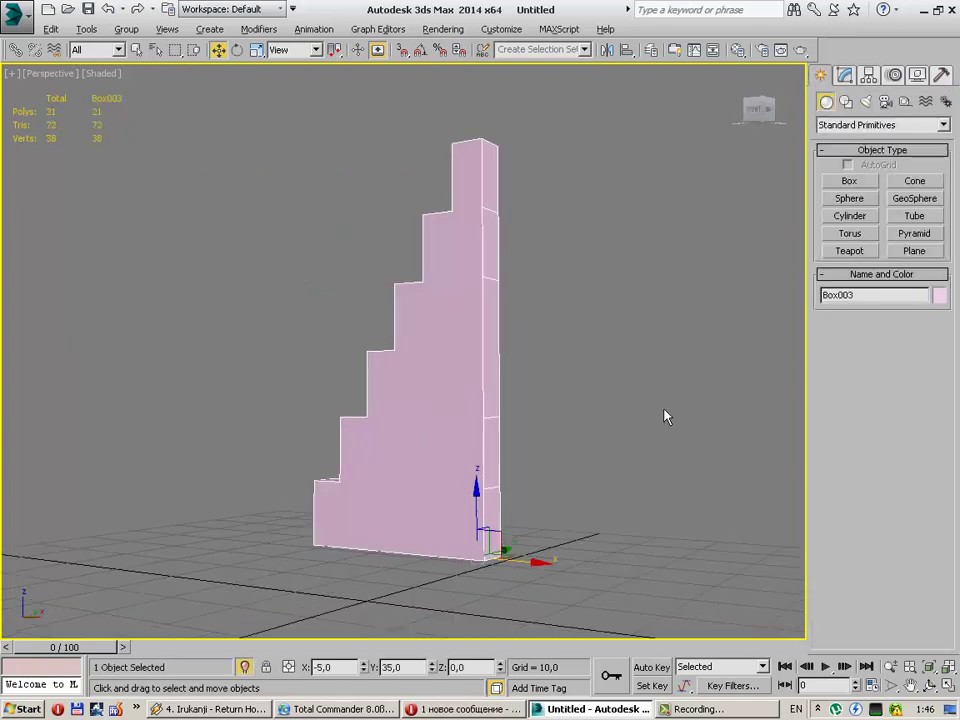
click(846, 76)
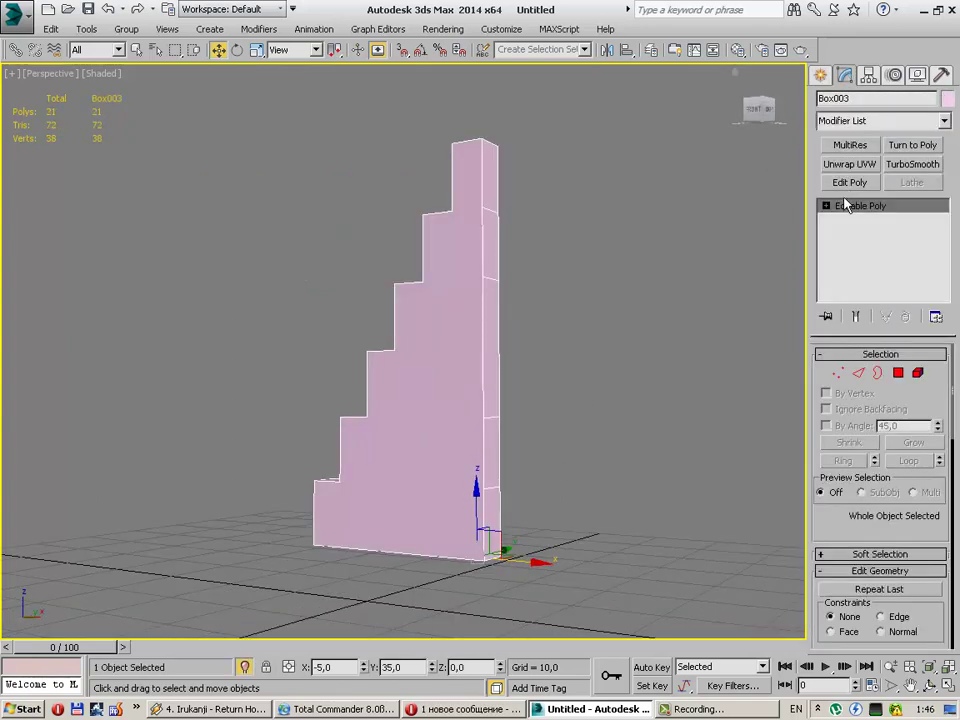
click(858, 373)
click(480, 278)
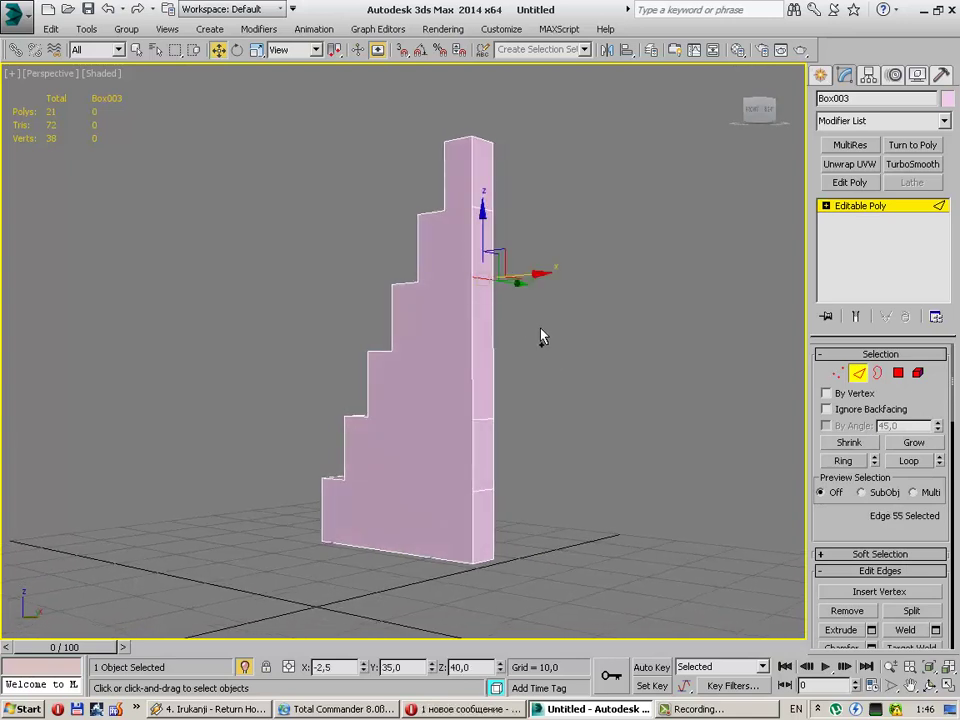
key(ctrl+BackSpace)
click(488, 210)
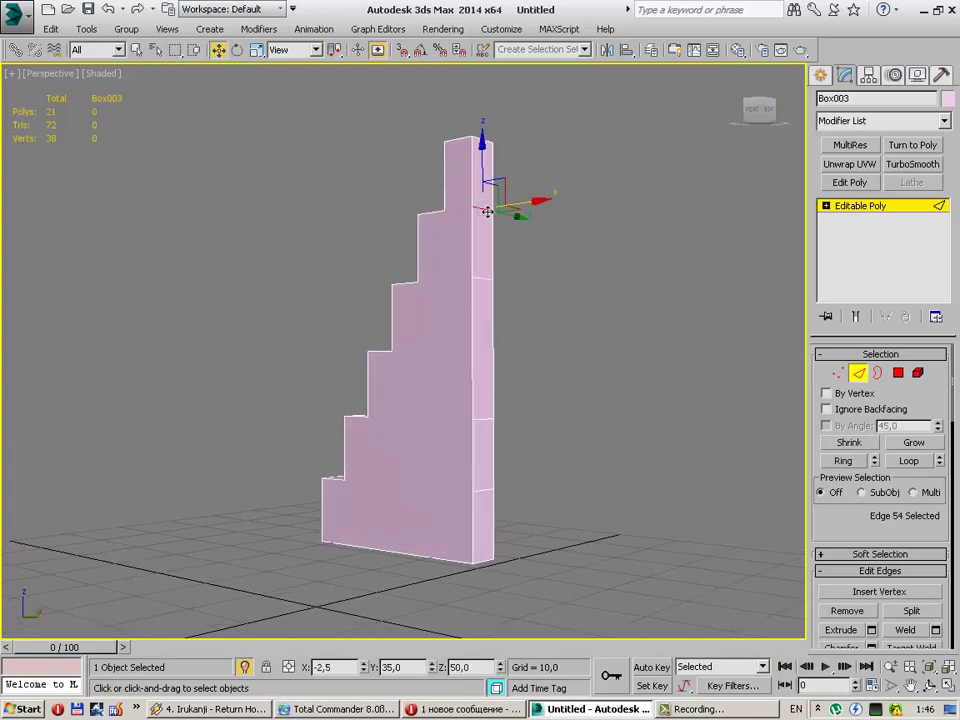
click(485, 419)
key(ctrl+BackSpace)
Step: Remove the column's bottom edge and the last leftover edges
click(484, 490)
key(ctrl+BackSpace)
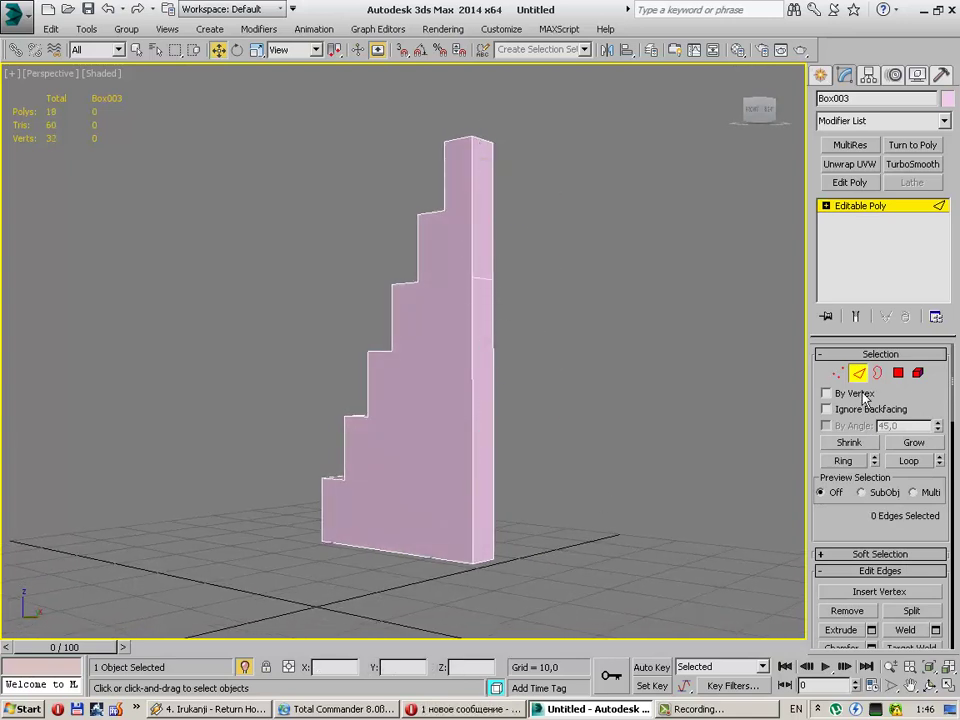
click(463, 567)
alt+middle_drag(463, 567, 480, 560)
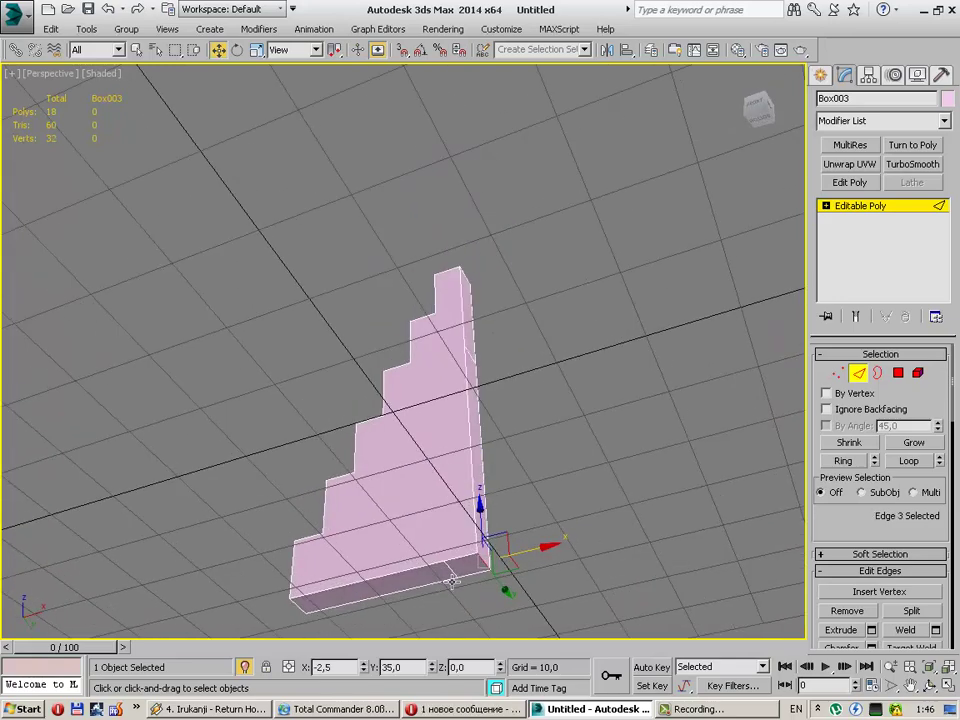
click(455, 530)
key(ctrl+BackSpace)
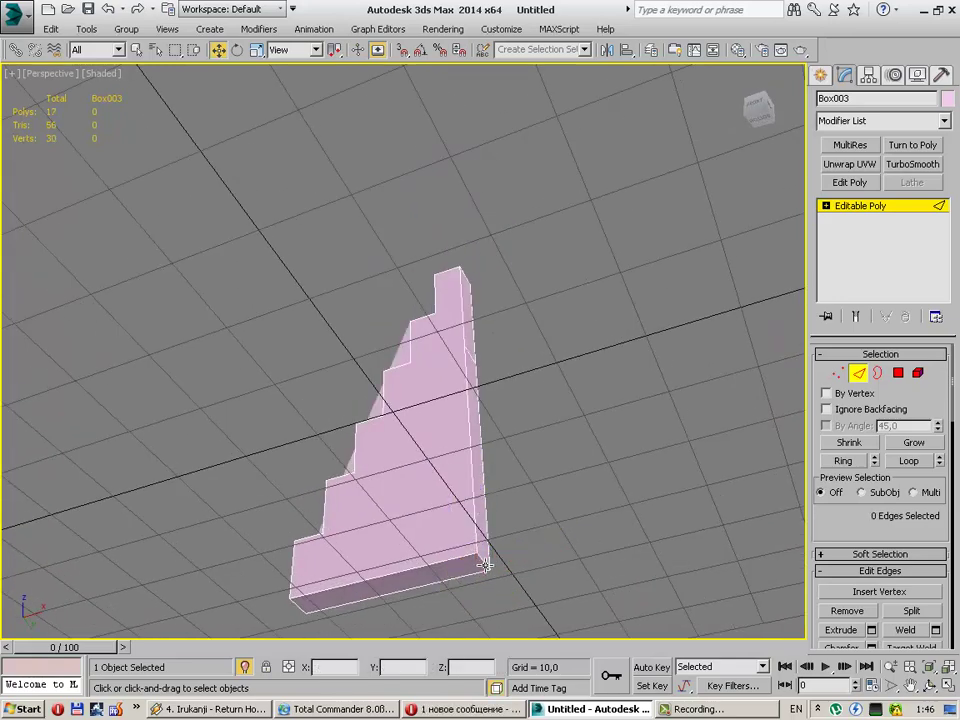
Step: Slide the bottom back edge outward along X so the underside slants
click(484, 565)
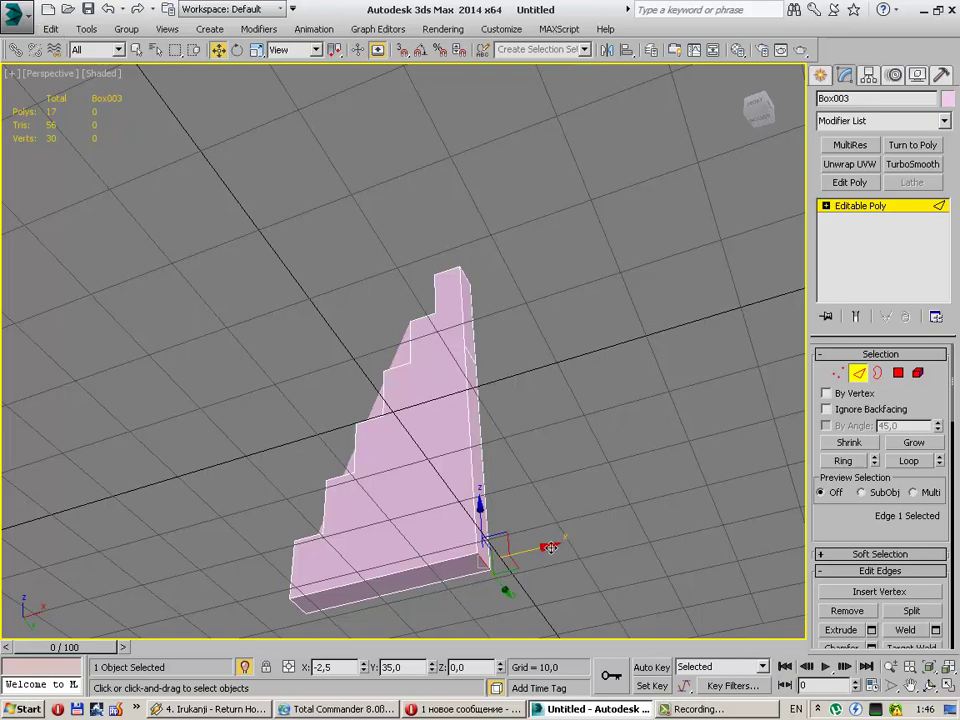
mouse_move(551, 548)
mouse_down()
mouse_move(504, 561)
mouse_move(508, 531)
mouse_up()
alt+middle_drag(508, 531, 259, 577)
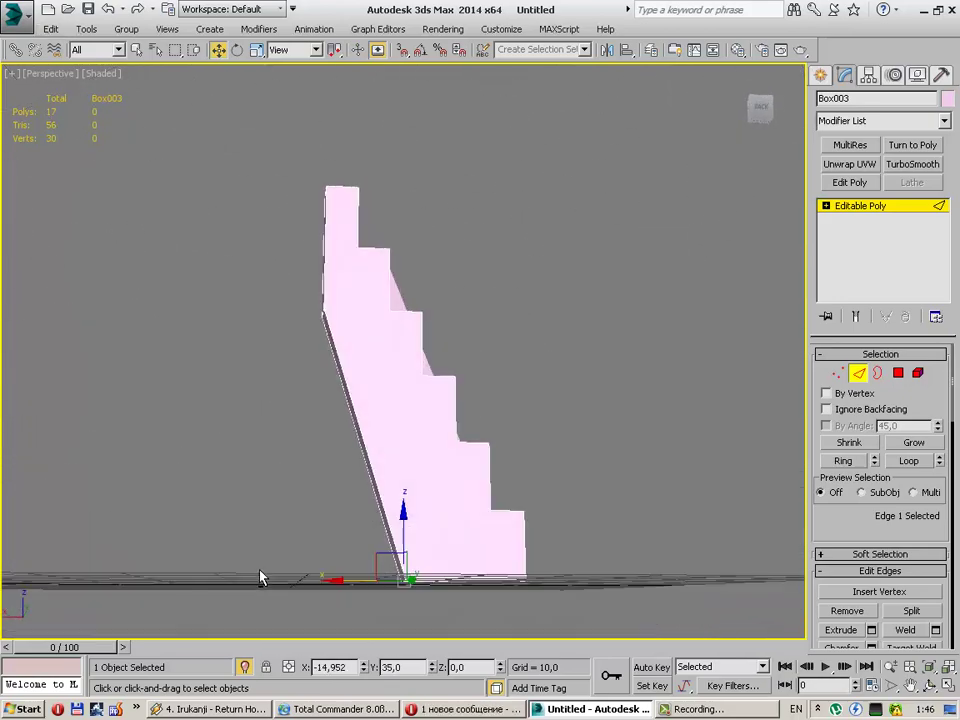
alt+middle_drag(410, 548, 375, 561)
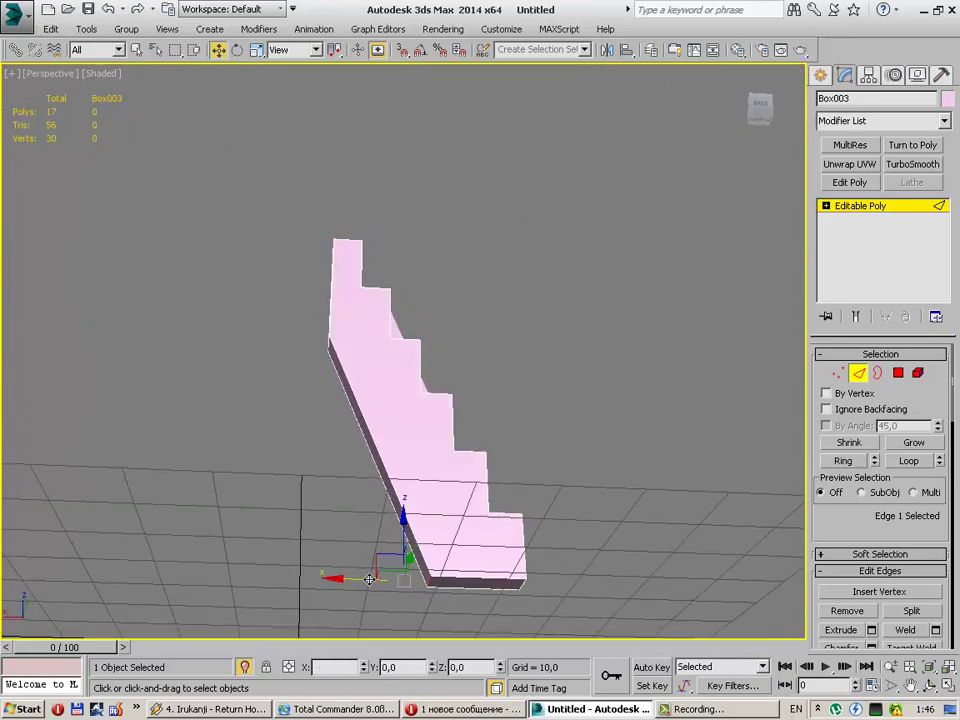
drag(369, 579, 536, 446)
click(516, 443)
mouse_move(516, 443)
alt+middle_down()
mouse_move(533, 471)
mouse_move(545, 455)
alt+middle_up()
Step: Clear the polygon selection and return to Edge level on a side view
key(4)
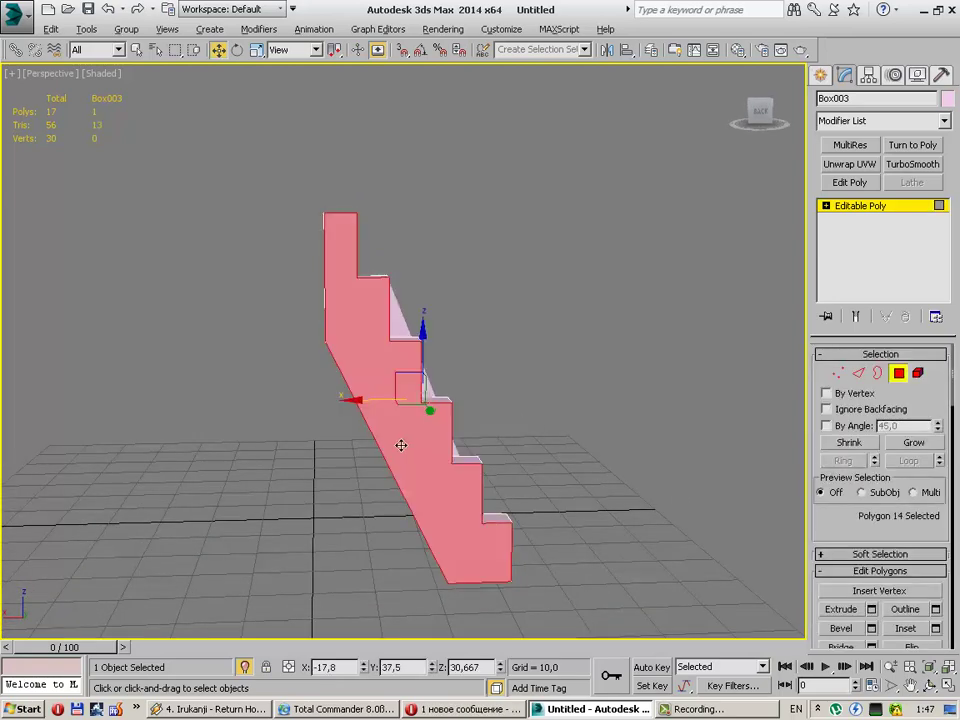
mouse_move(401, 443)
alt+middle_down()
mouse_move(594, 476)
mouse_move(957, 445)
alt+middle_up()
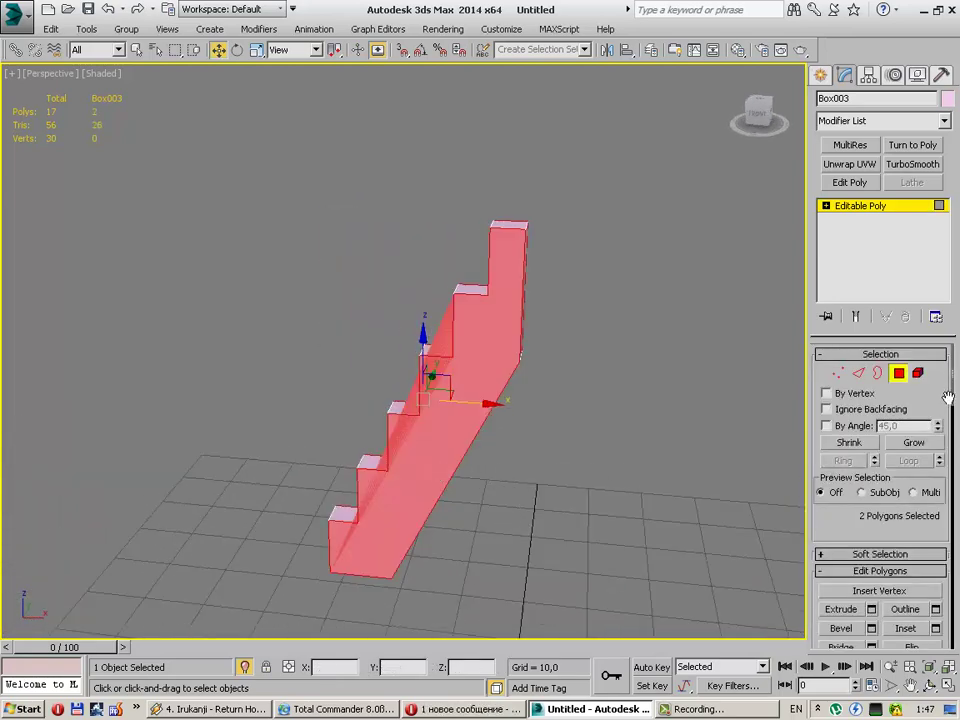
drag(947, 398, 955, 468)
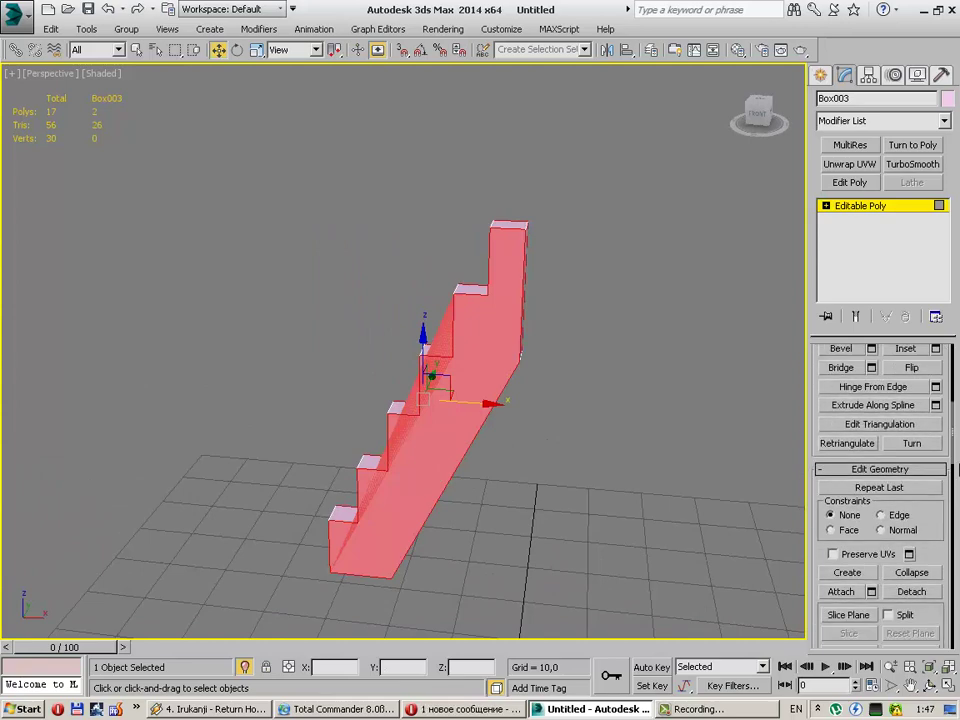
click(608, 497)
mouse_move(608, 497)
alt+middle_down()
mouse_move(511, 482)
mouse_move(508, 454)
mouse_move(529, 439)
mouse_move(520, 371)
alt+middle_up()
key(2)
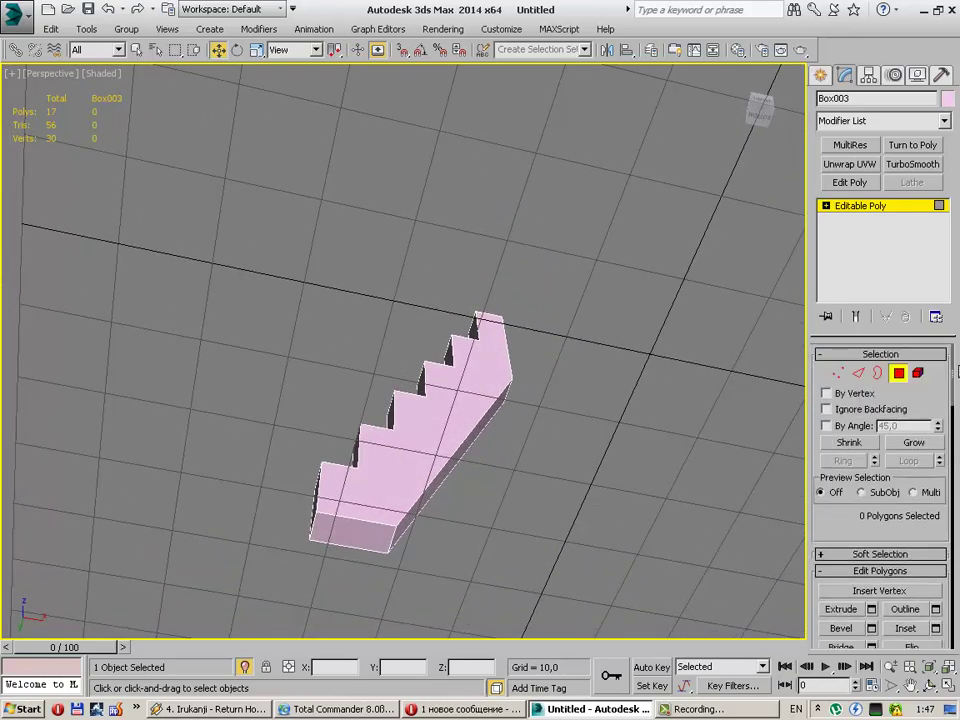
mouse_move(534, 506)
alt+middle_down()
mouse_move(441, 523)
mouse_move(456, 536)
mouse_move(382, 545)
alt+middle_up()
Step: Set the bottom back edge's X position to -25, then deselect it
click(382, 545)
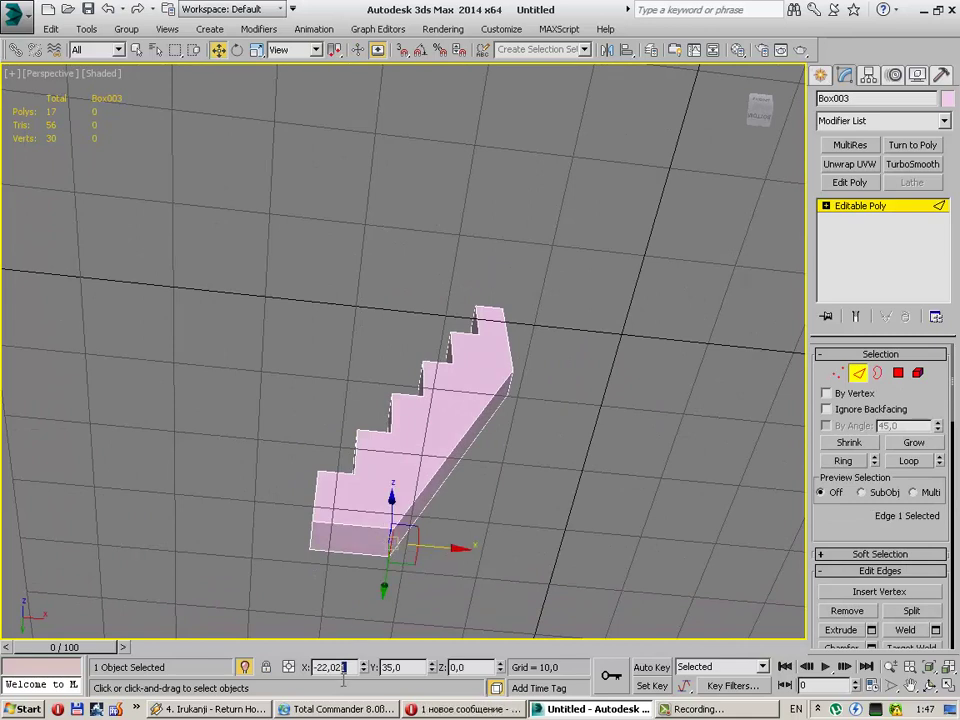
drag(343, 680, 332, 684)
text(5)
key(Return)
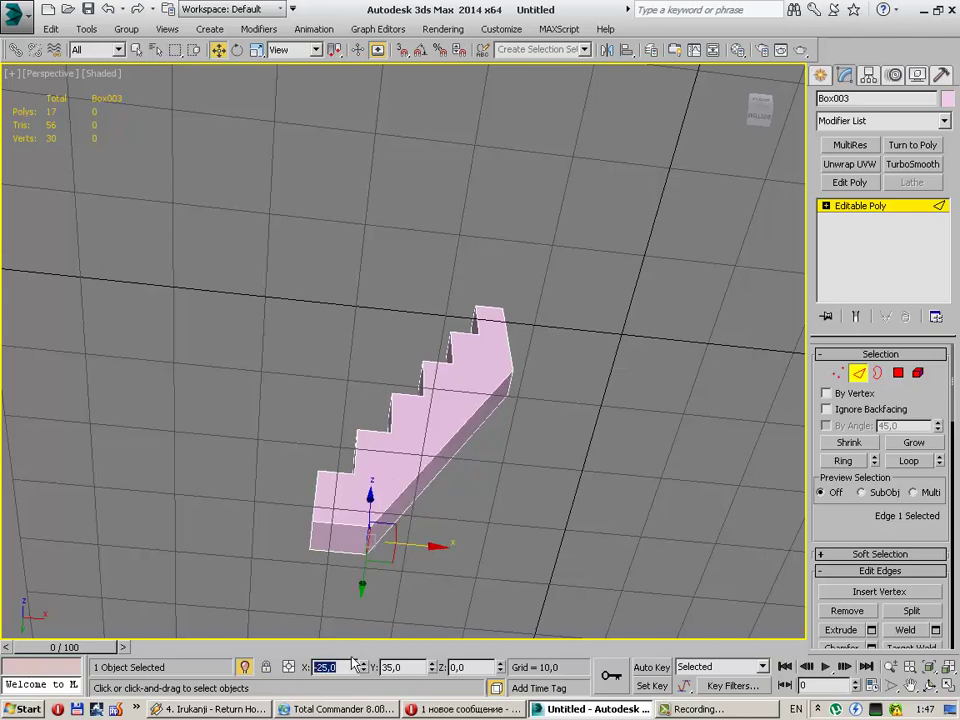
click(489, 521)
mouse_move(489, 521)
alt+middle_down()
mouse_move(438, 516)
mouse_move(718, 549)
mouse_move(681, 516)
mouse_move(589, 531)
mouse_move(399, 525)
mouse_move(268, 387)
mouse_move(317, 488)
mouse_move(467, 527)
mouse_move(413, 510)
alt+middle_up()
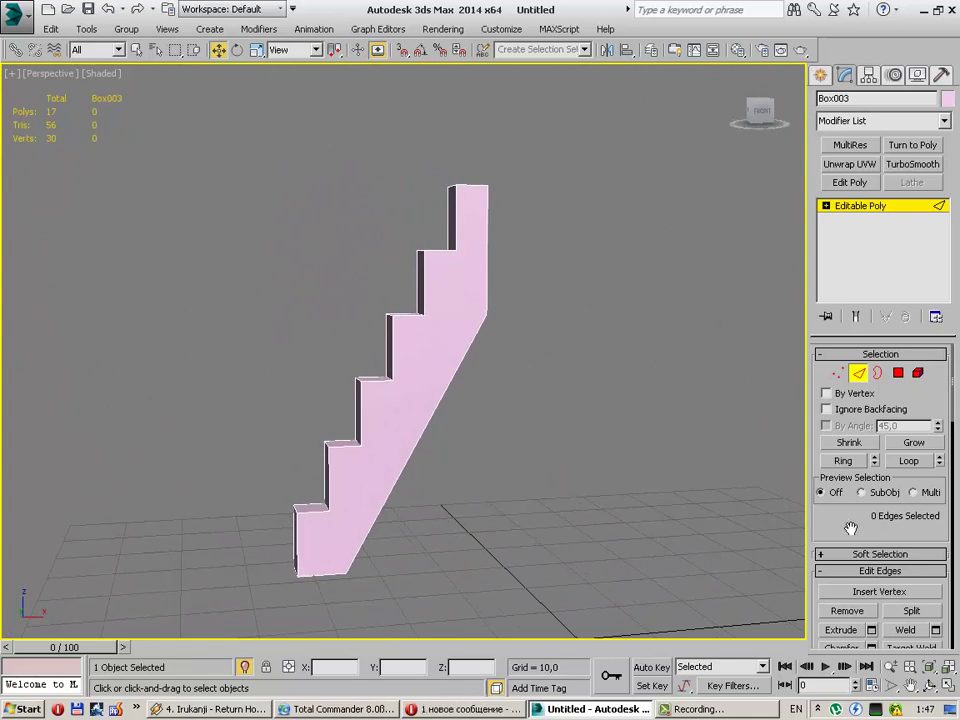
key(4)
drag(850, 527, 848, 333)
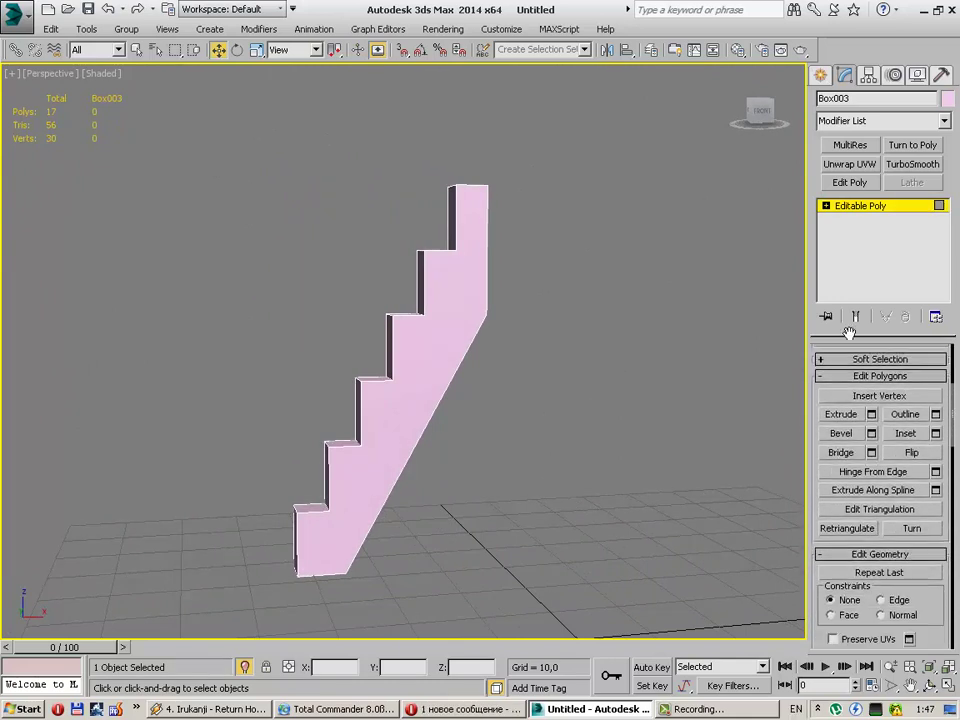
click(844, 489)
middle_drag(499, 365, 489, 332)
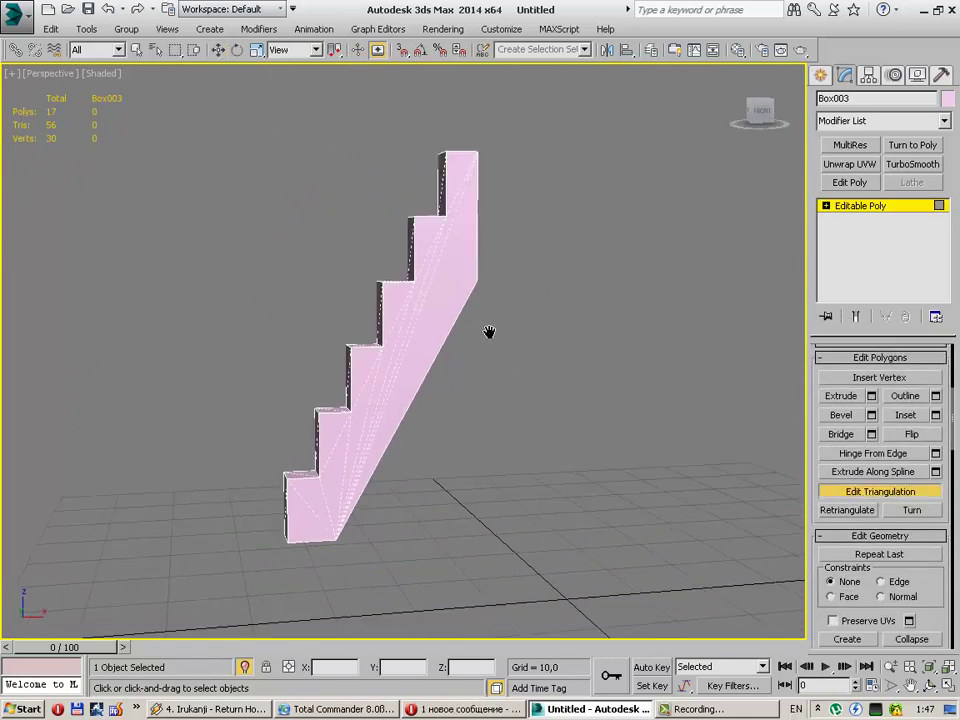
scroll(489, 332, up, 1)
scroll(488, 319, up, 3)
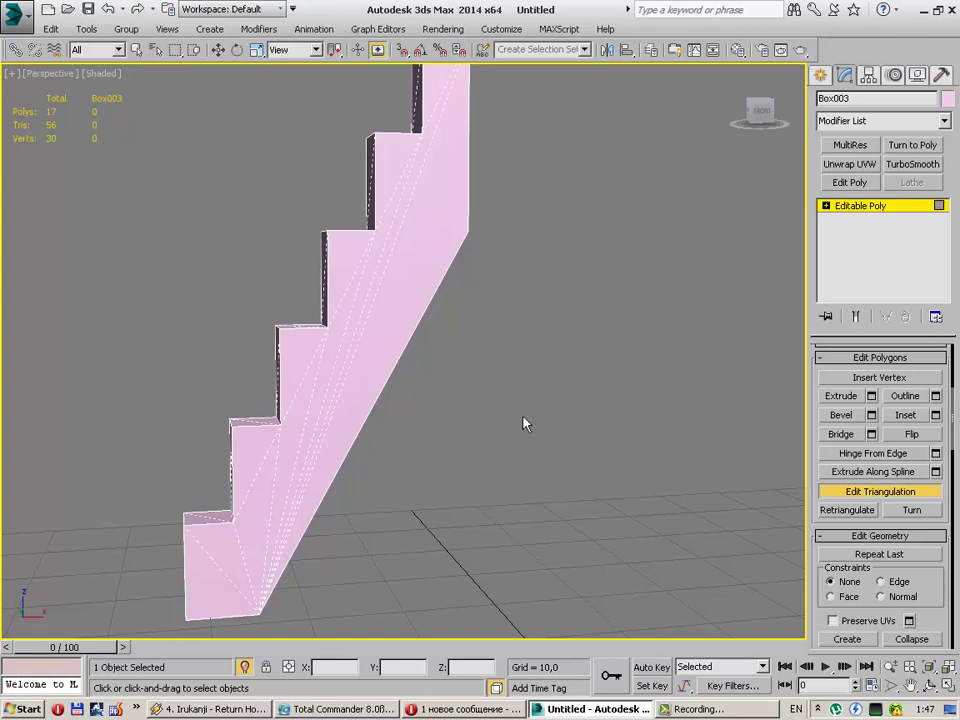
click(843, 491)
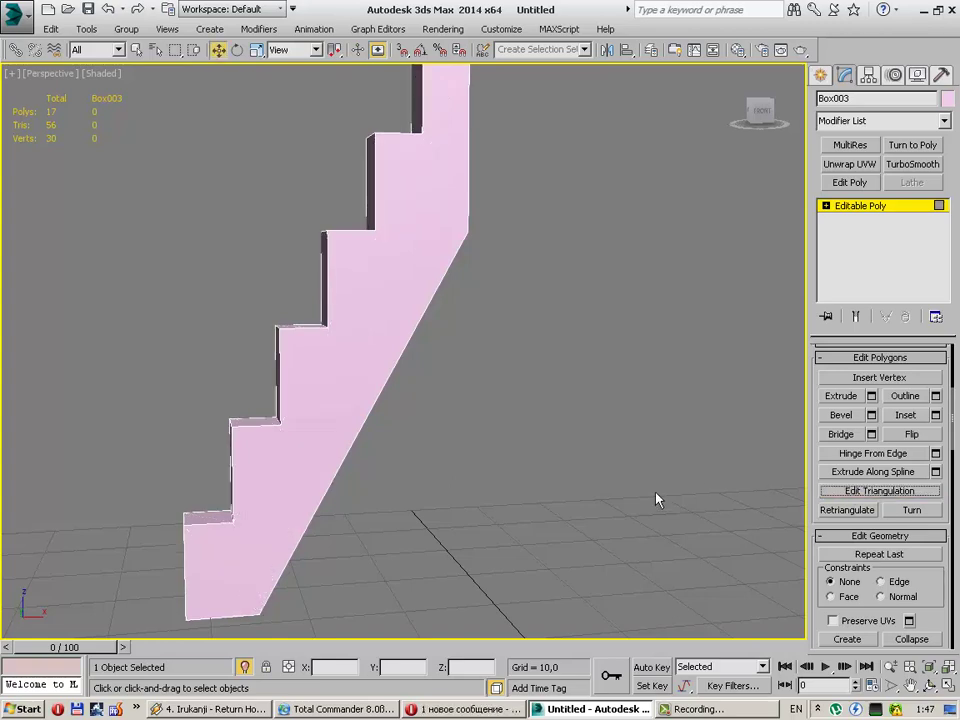
mouse_move(602, 495)
alt+middle_down()
mouse_move(513, 500)
mouse_move(516, 559)
mouse_move(553, 489)
alt+middle_up()
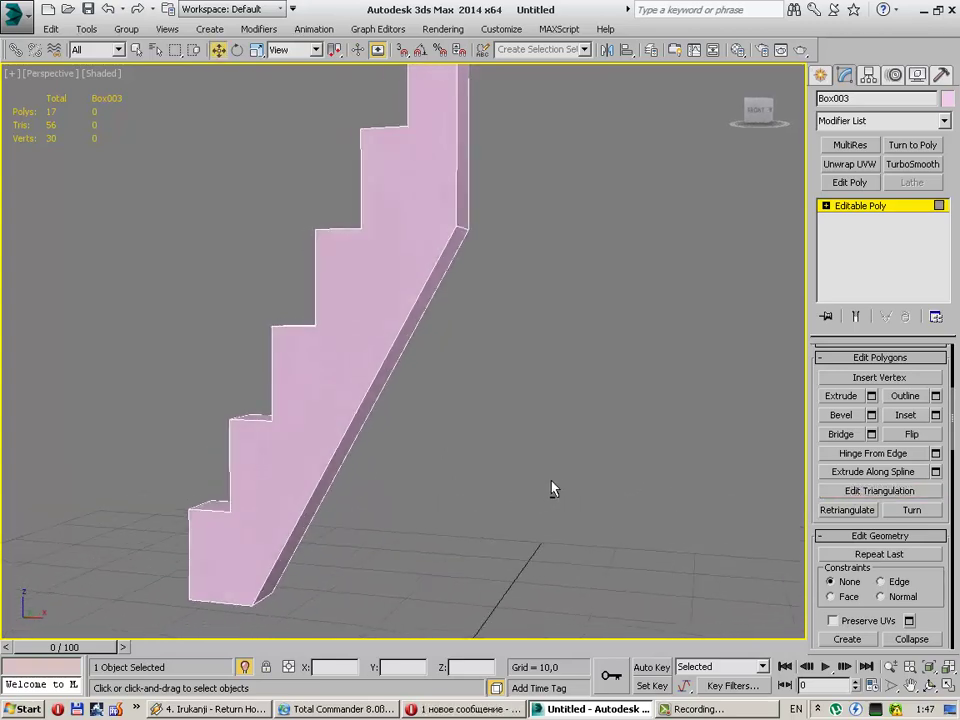
drag(946, 441, 904, 385)
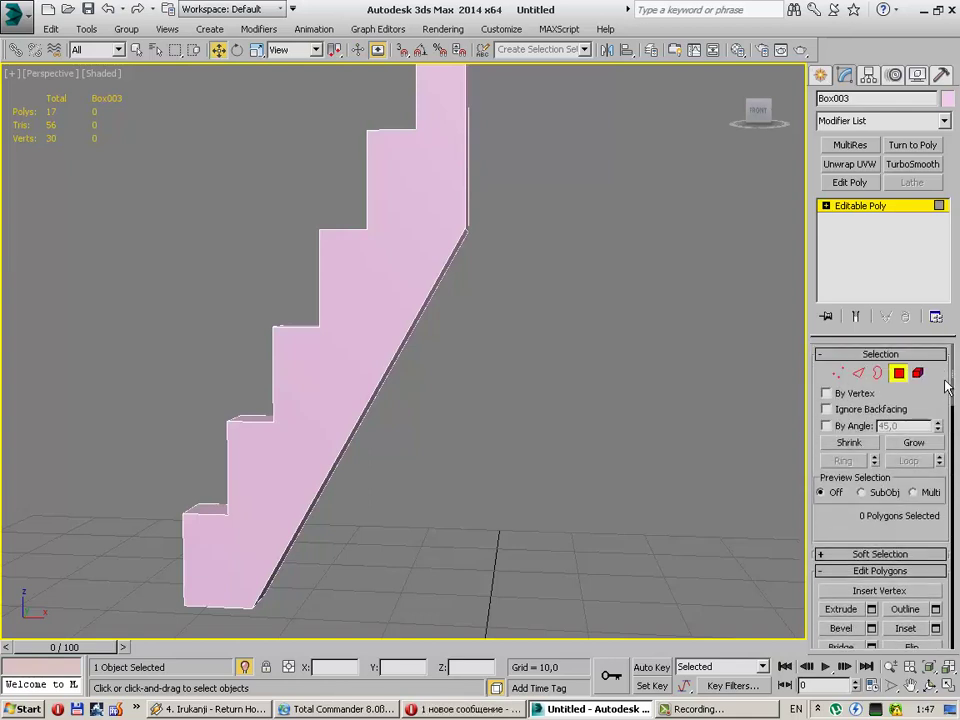
click(858, 373)
Step: Connect the underside face's two long edges with 2 crosswise segments
alt+middle_drag(534, 474, 379, 435)
click(320, 401)
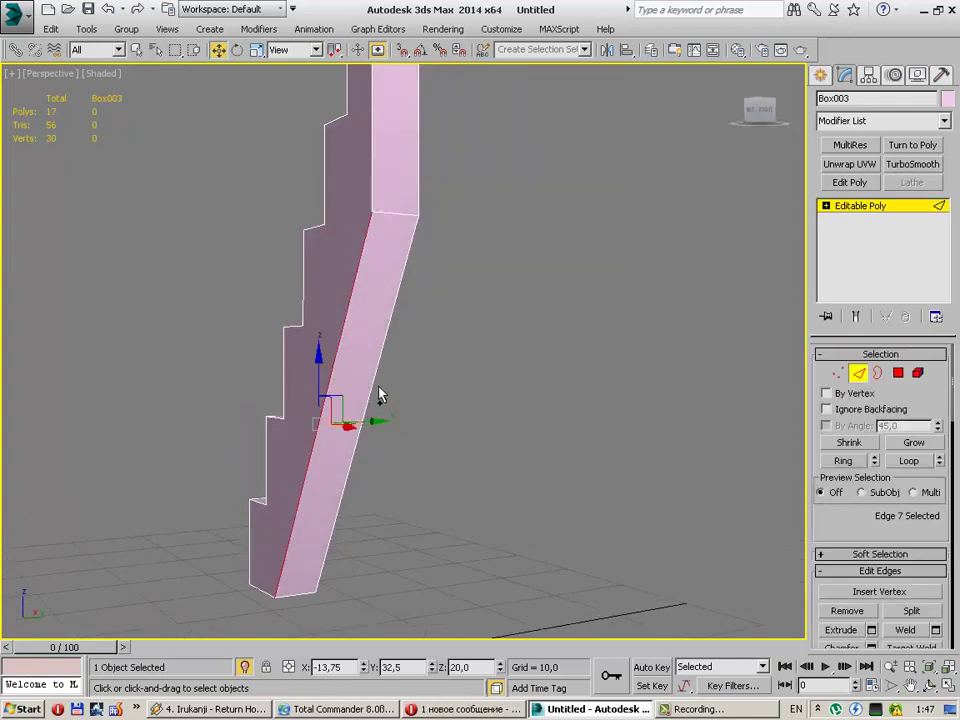
ctrl+click(379, 395)
drag(953, 440, 940, 505)
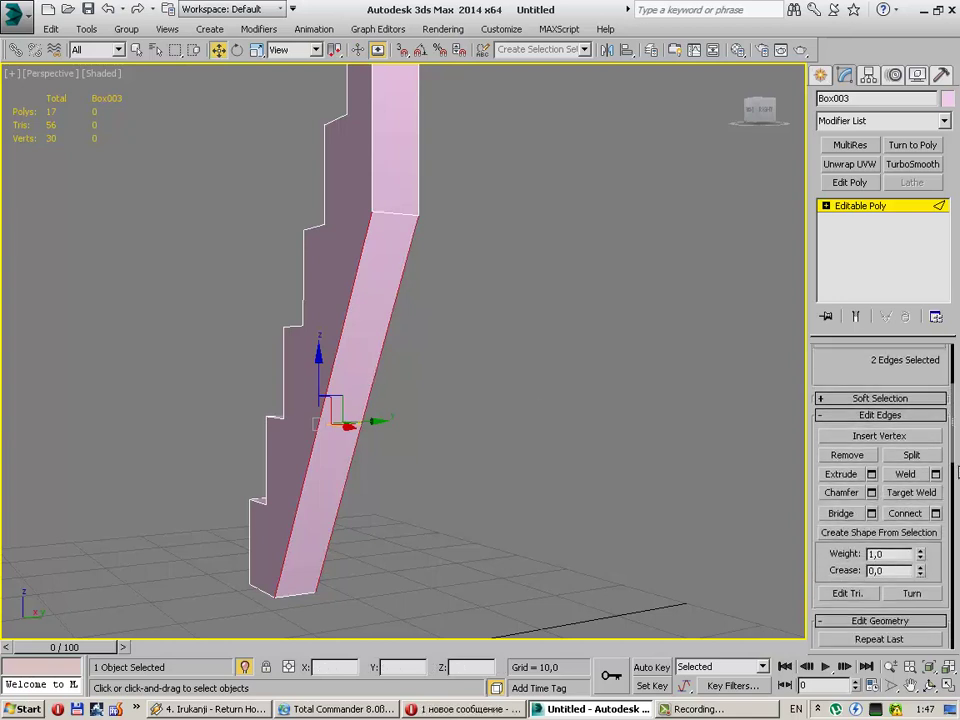
click(937, 511)
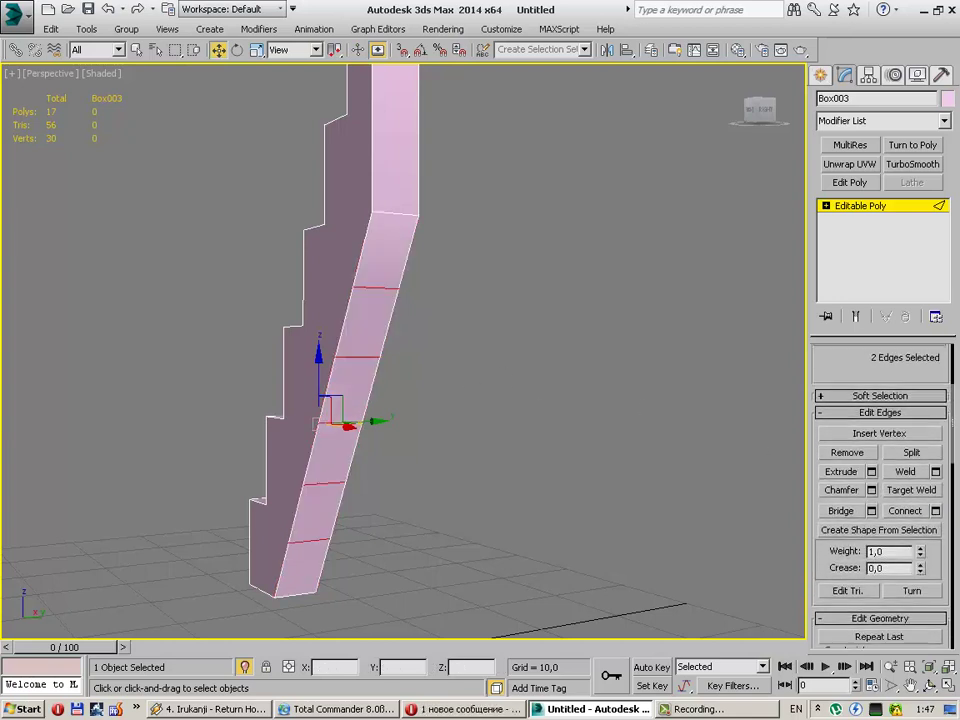
drag(414, 372, 417, 373)
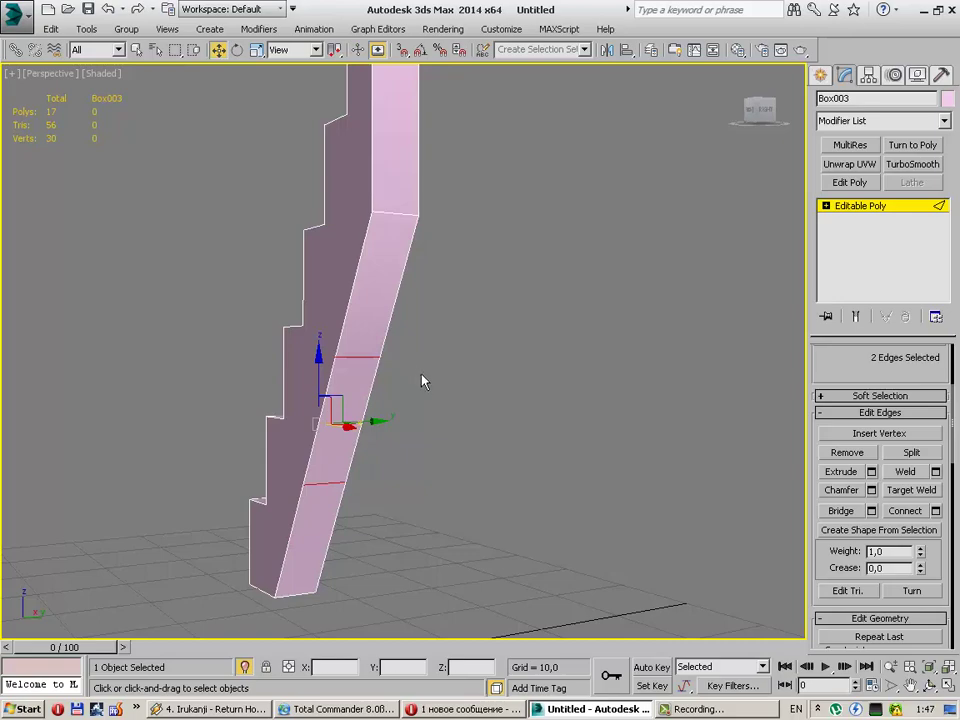
click(435, 454)
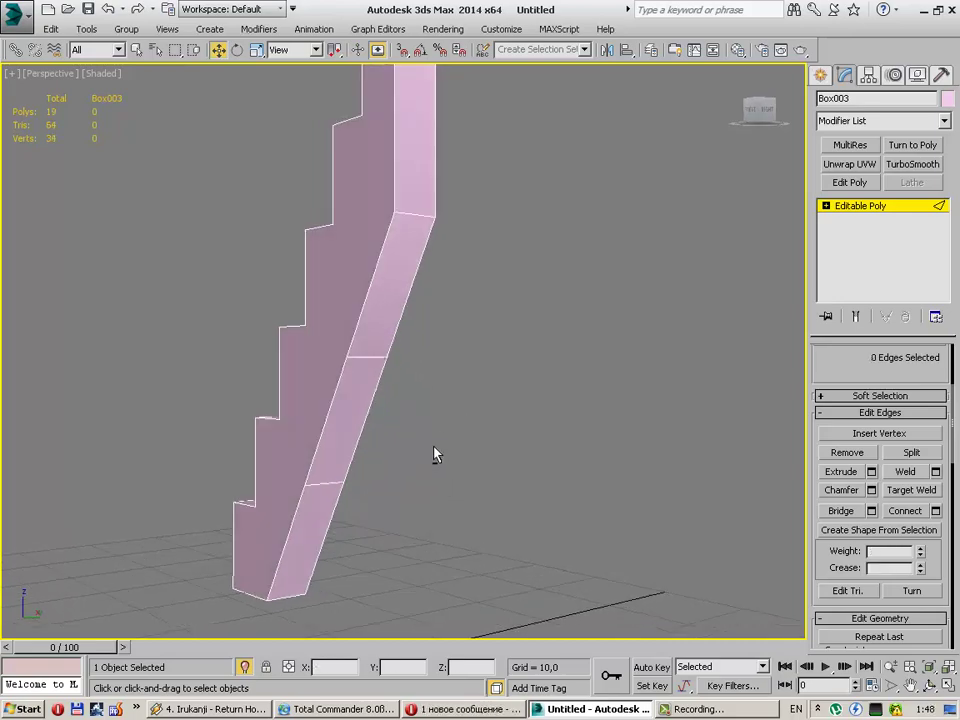
mouse_move(435, 454)
alt+middle_down()
mouse_move(508, 401)
mouse_move(501, 454)
mouse_move(453, 463)
mouse_move(439, 441)
mouse_move(443, 426)
mouse_move(465, 415)
alt+middle_up()
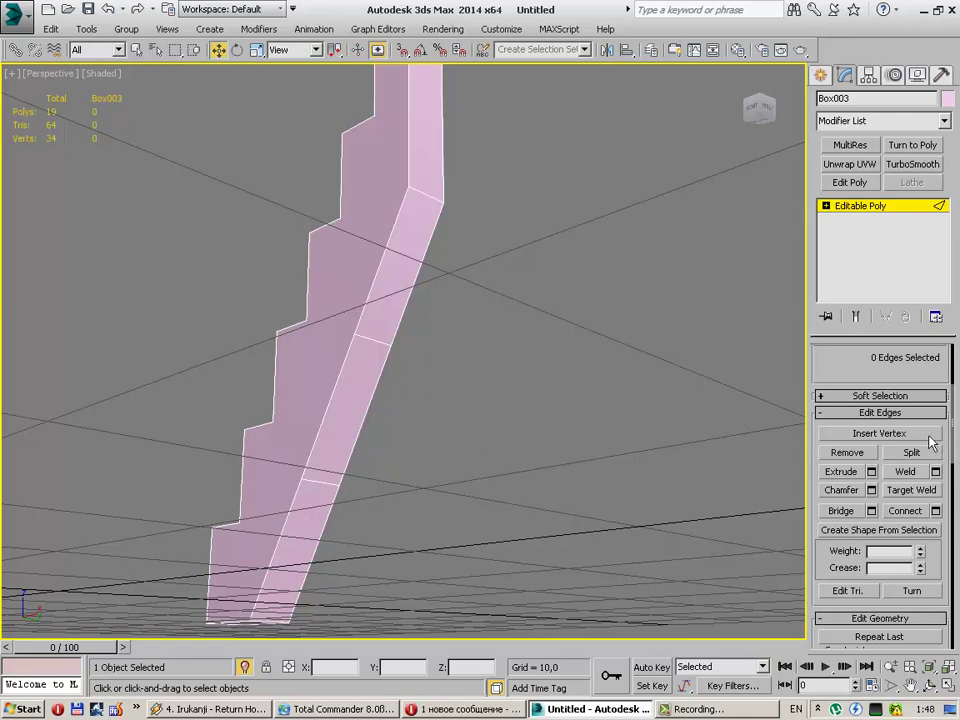
Step: Extrude one face on the stringer's underside outward in Polygon mode
click(851, 477)
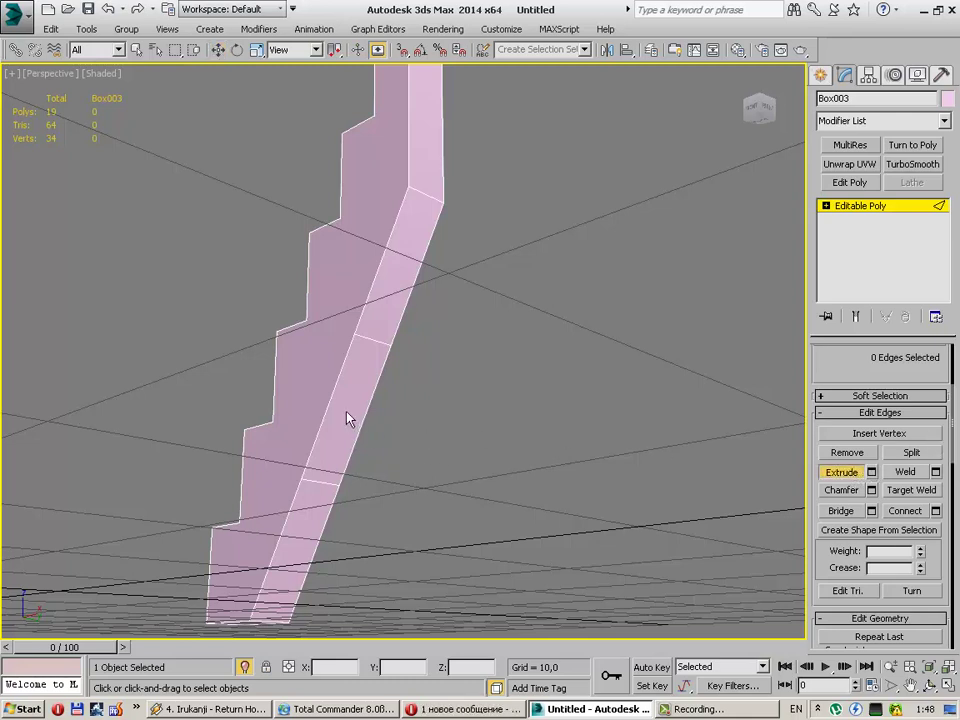
right_click(362, 404)
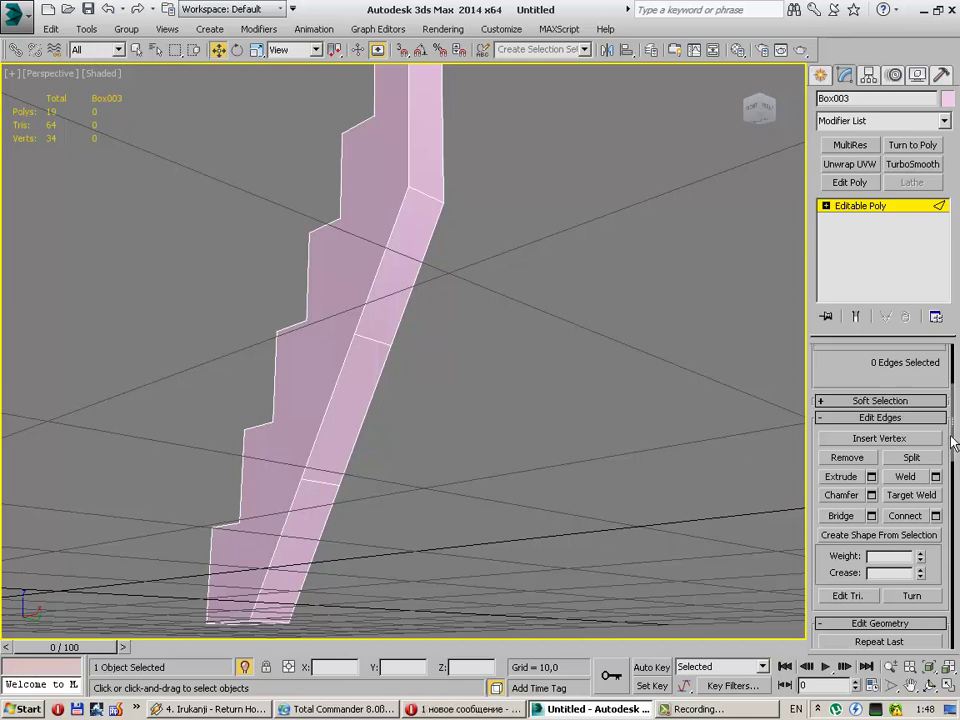
scroll(900, 381, up, 3)
key(4)
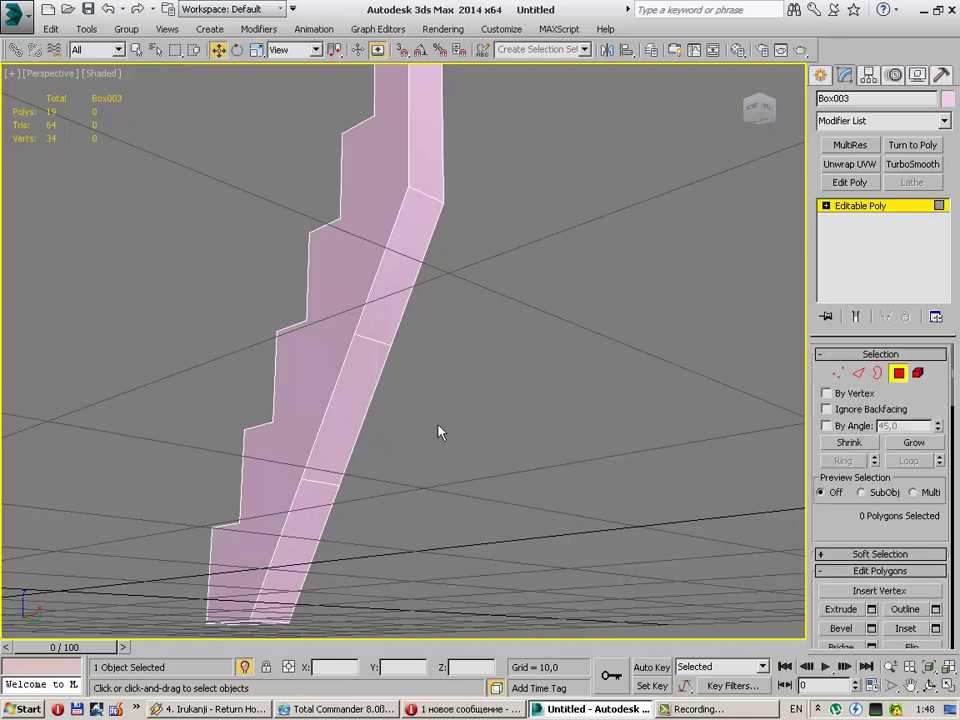
click(841, 609)
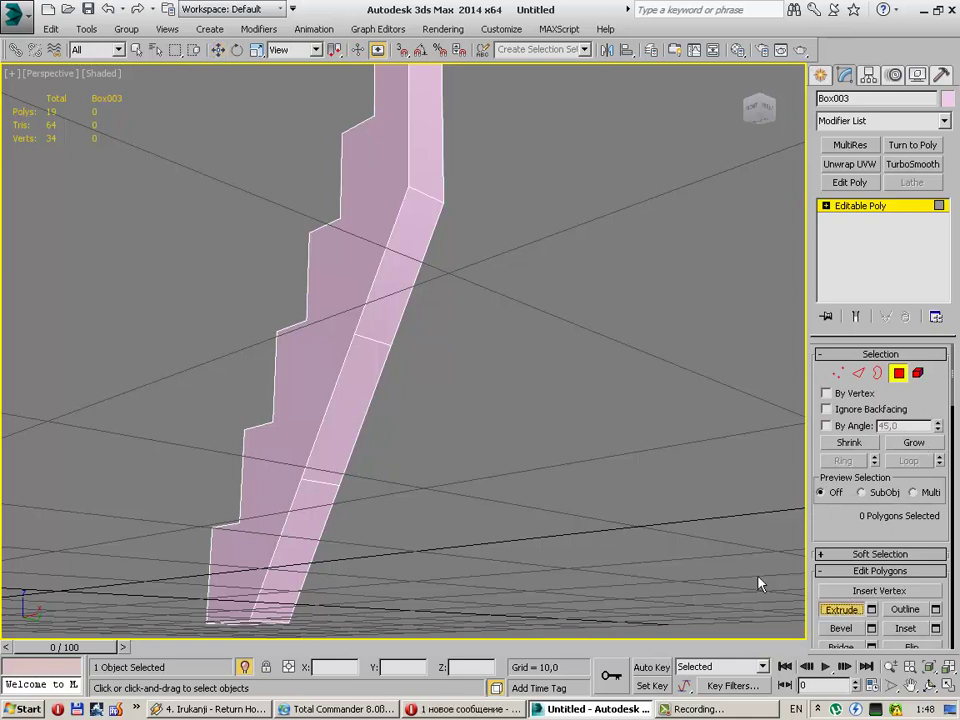
mouse_move(357, 406)
mouse_down()
mouse_move(359, 421)
mouse_move(367, 397)
mouse_up()
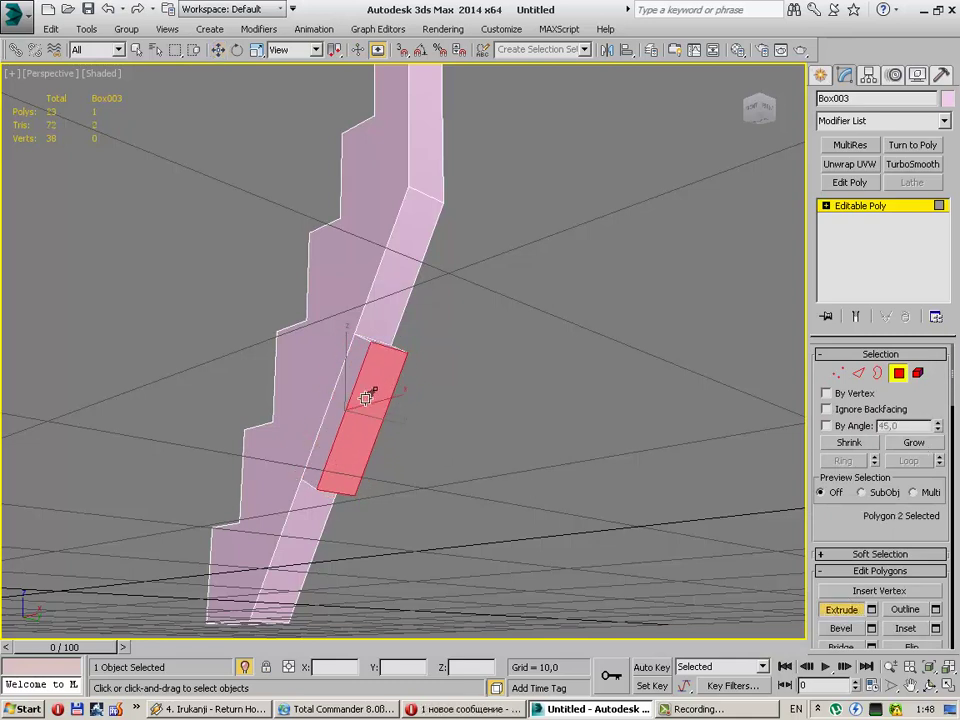
click(520, 418)
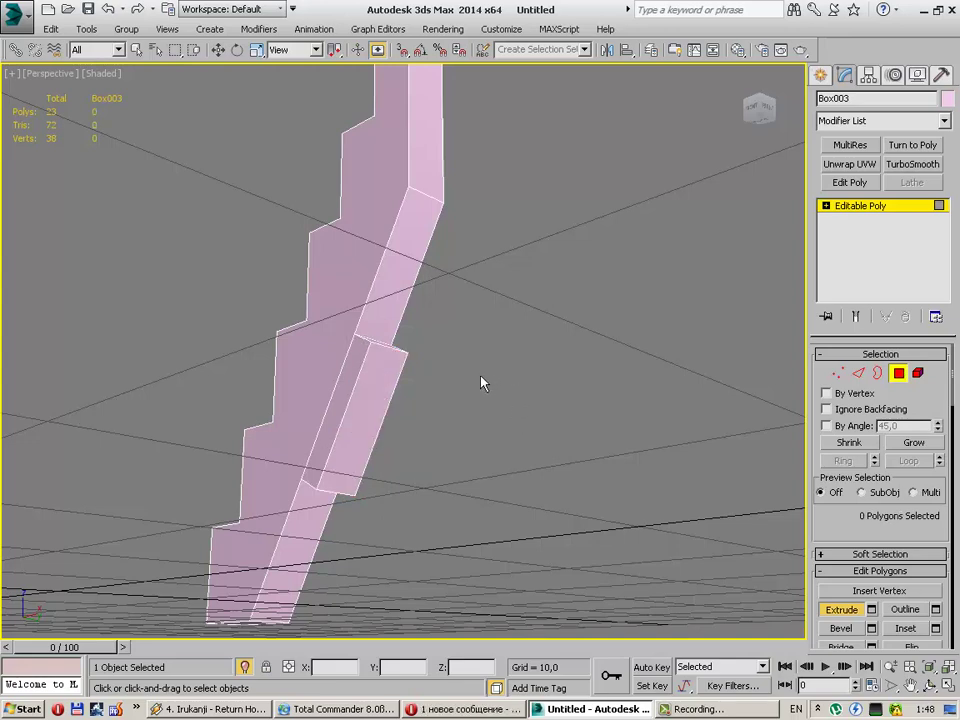
Step: Undo the face extrusion and the earlier Connect cuts across the underside
mouse_move(481, 383)
alt+middle_down()
mouse_move(470, 440)
mouse_move(441, 430)
mouse_move(518, 452)
mouse_move(397, 437)
alt+middle_up()
key(ctrl+z)
key(ctrl+z)
click(606, 443)
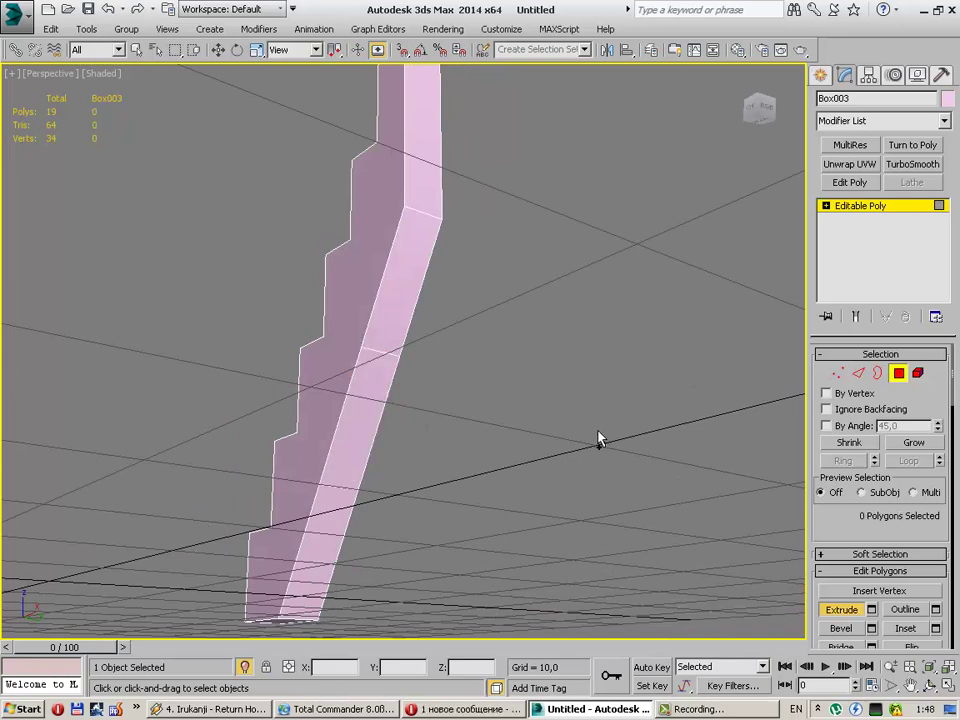
key(ctrl+z)
mouse_move(572, 441)
alt+middle_down()
mouse_move(569, 425)
mouse_move(568, 448)
alt+middle_up()
Step: Connect the two long underside edges with a new edge across the middle
key(4)
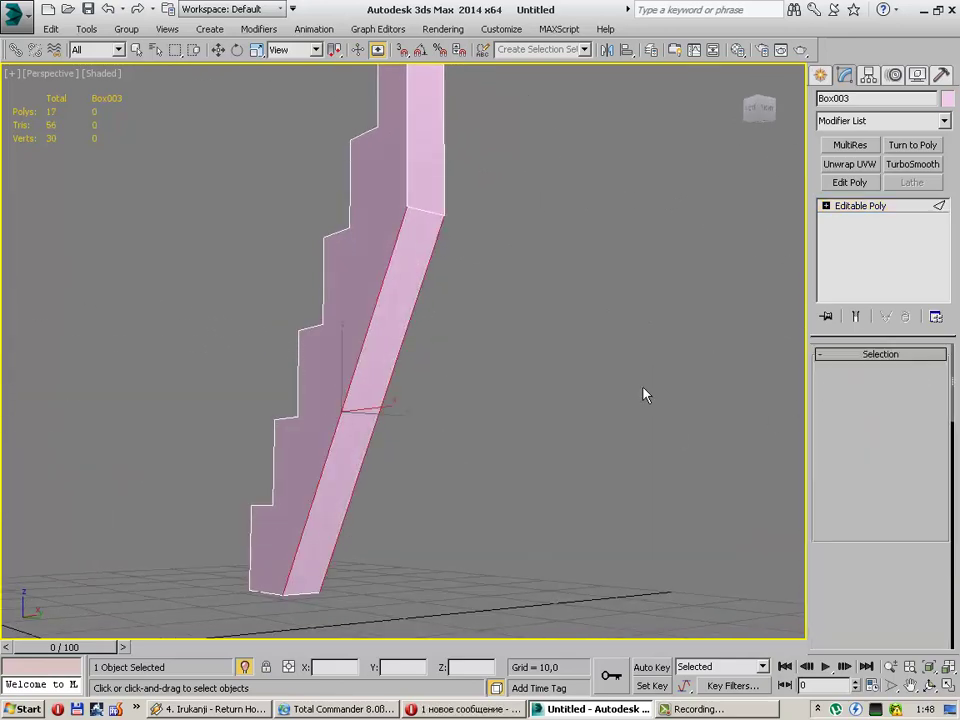
key(2)
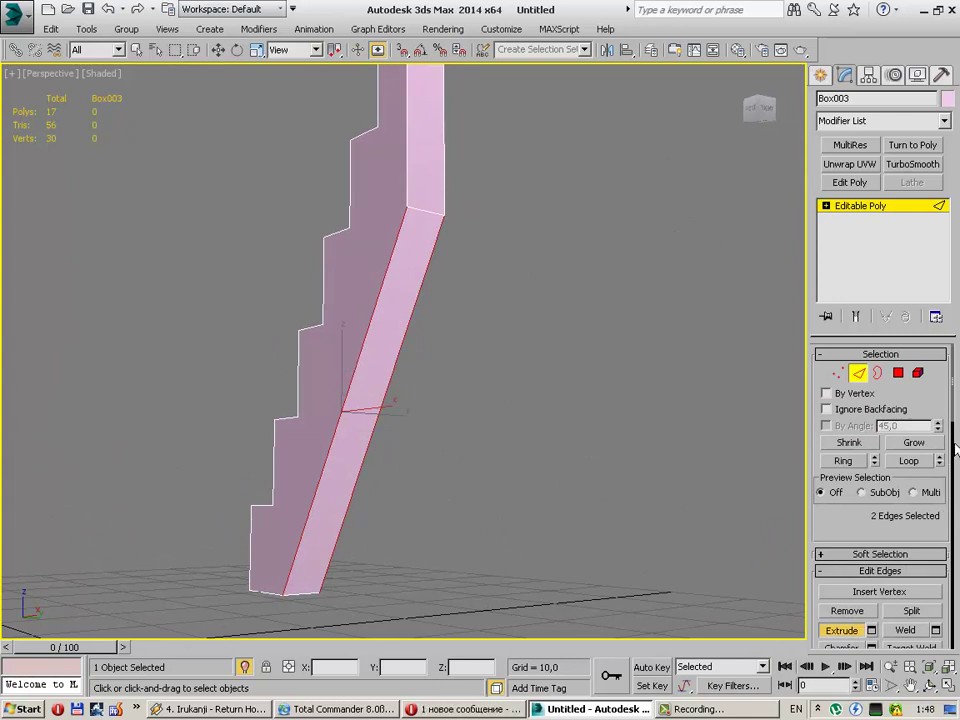
scroll(940, 480, down, 2)
scroll(930, 530, down, 2)
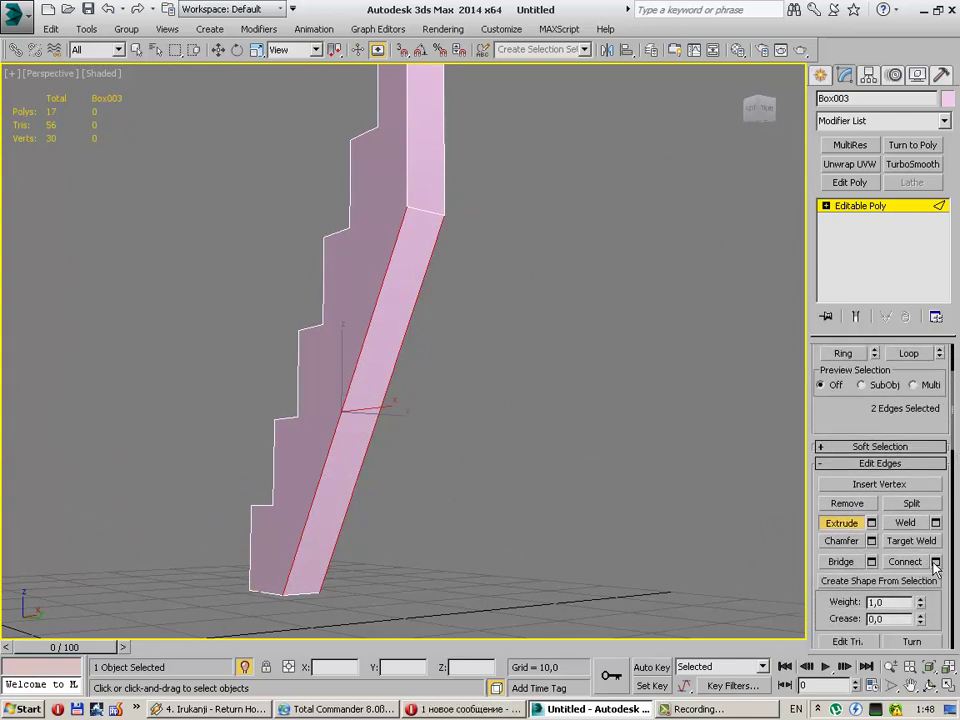
click(935, 563)
key(w)
key(ctrl+shift+e)
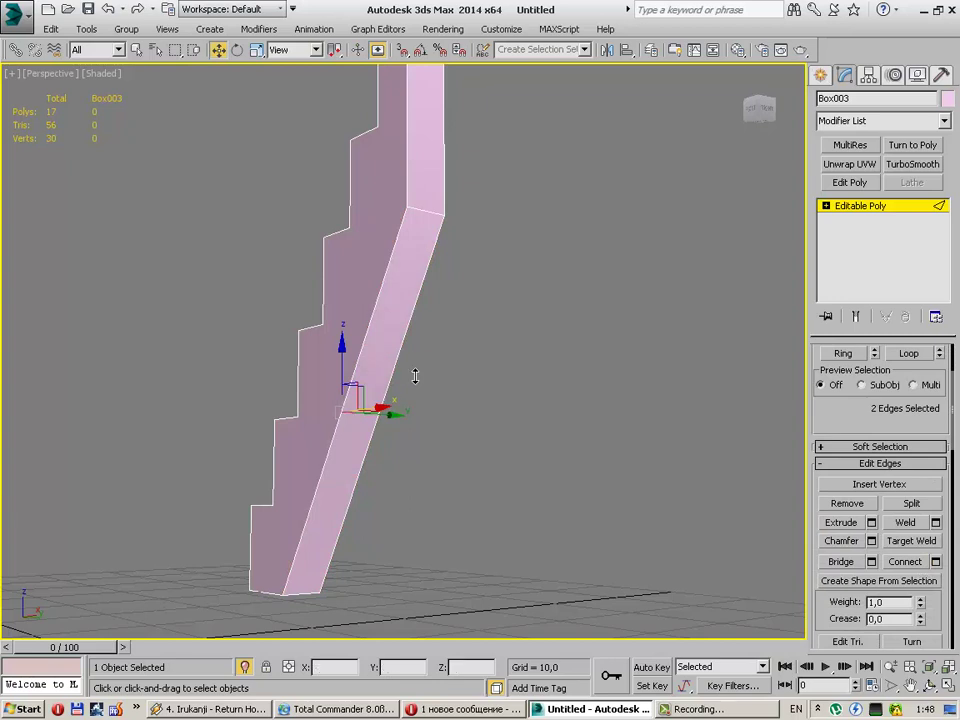
Step: Extrude the new edge into a small wedge and select the wedge's edges
click(843, 522)
drag(368, 415, 371, 425)
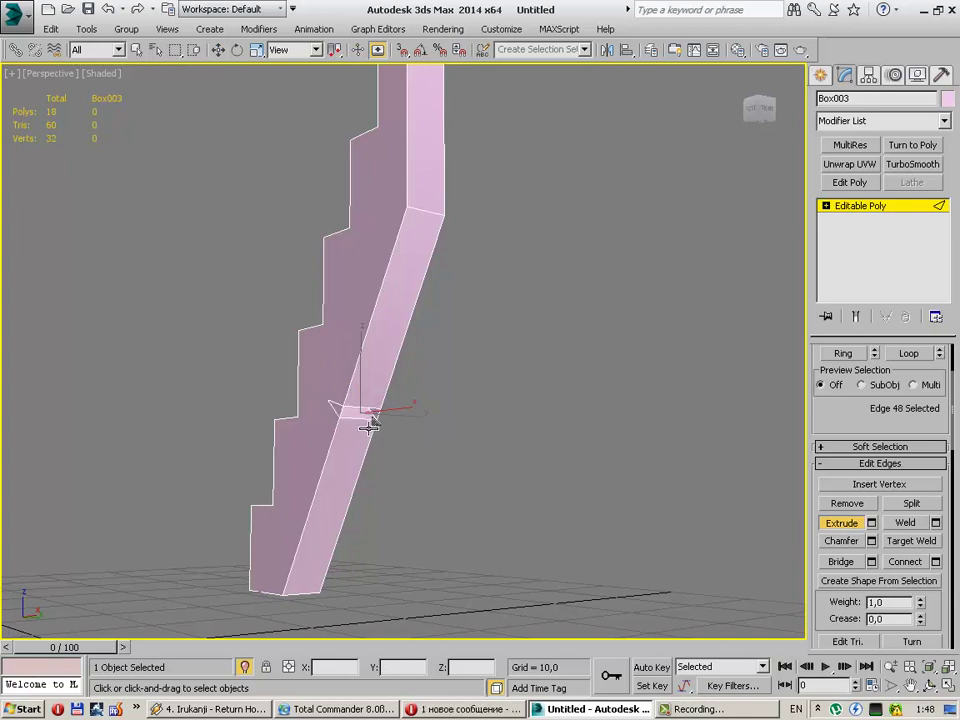
drag(370, 425, 370, 426)
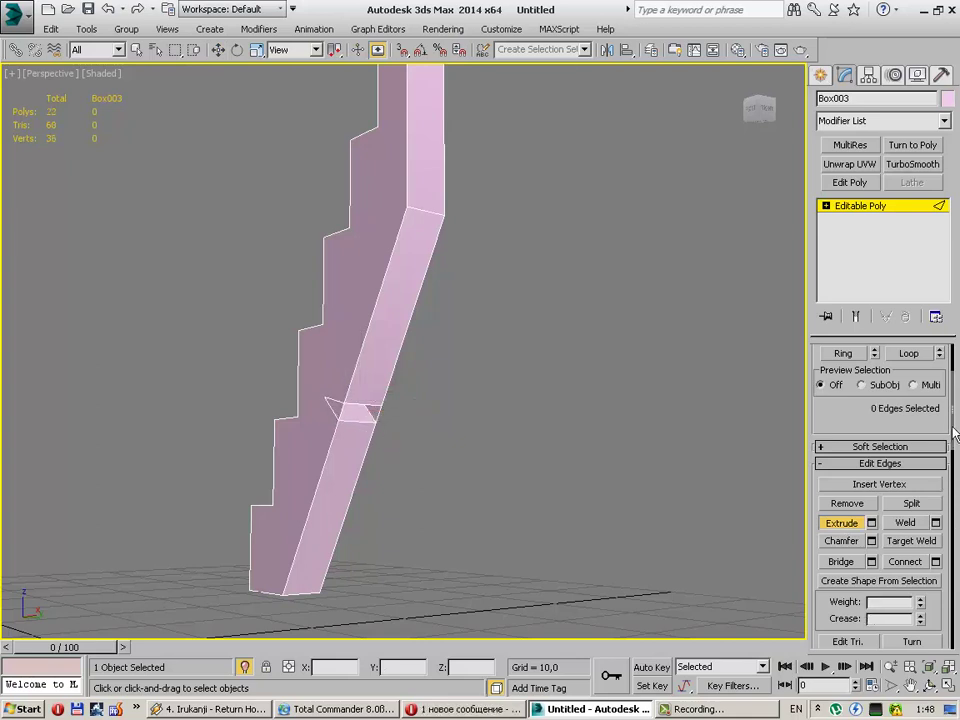
drag(953, 433, 953, 388)
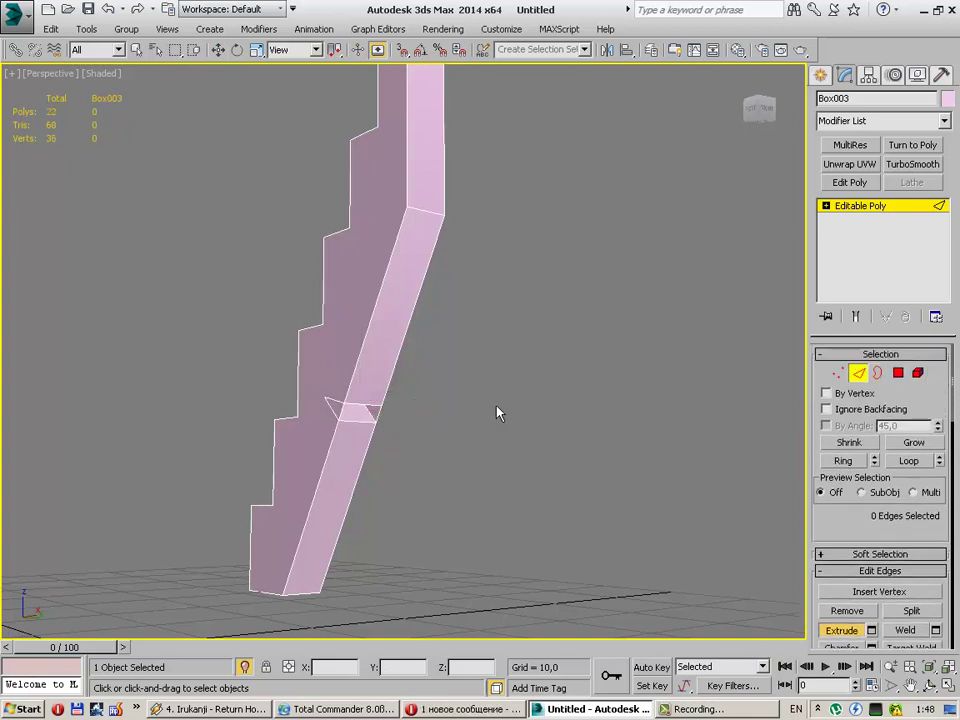
click(350, 432)
ctrl+click(343, 414)
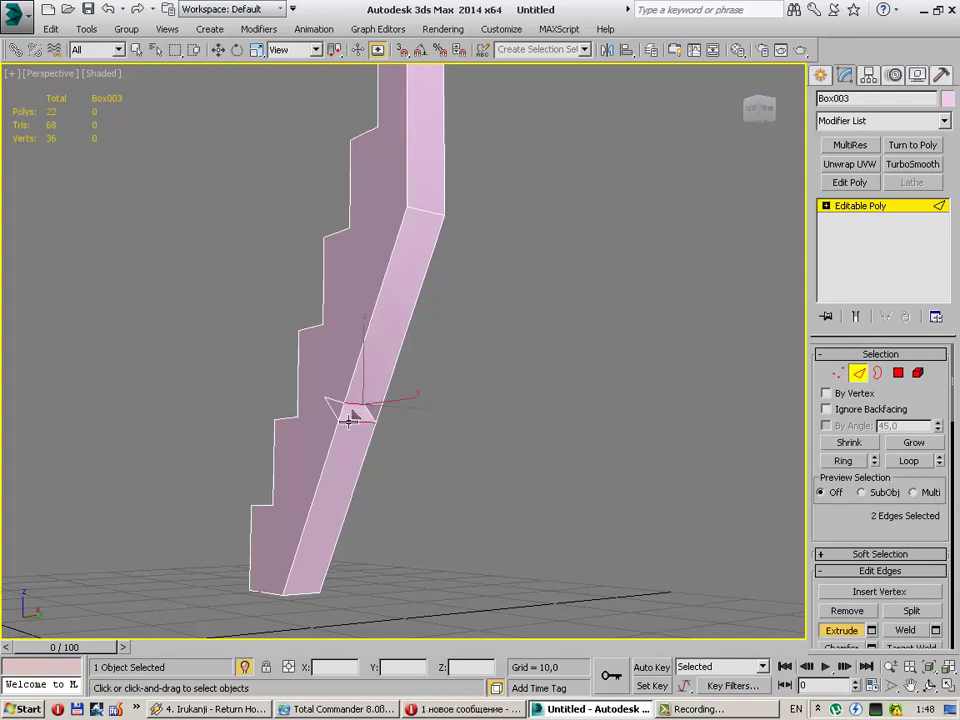
ctrl+click(344, 404)
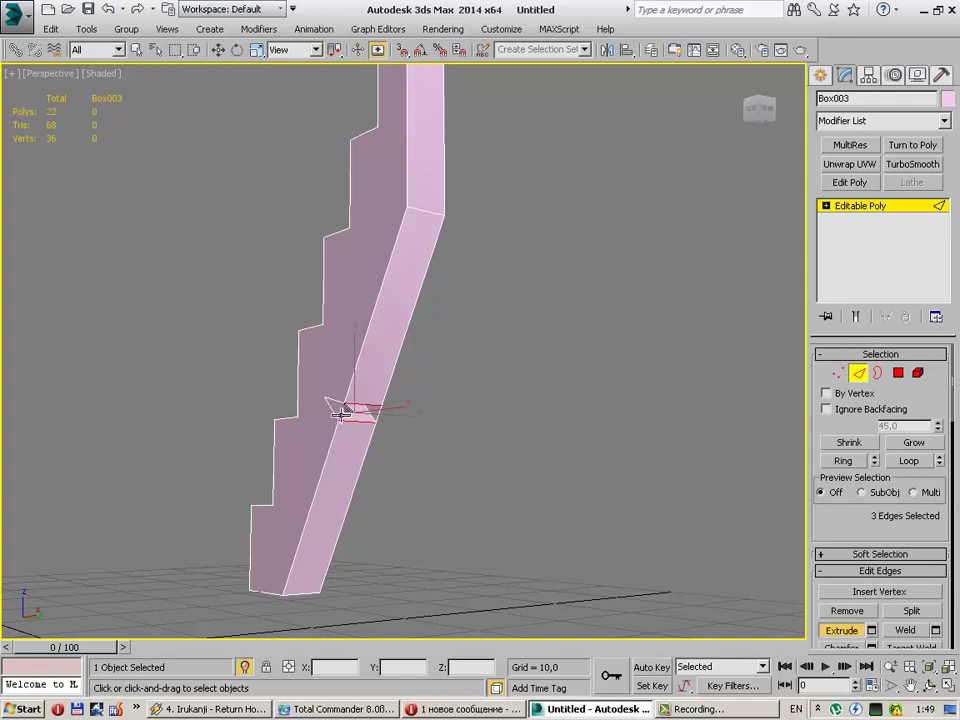
ctrl+click(379, 414)
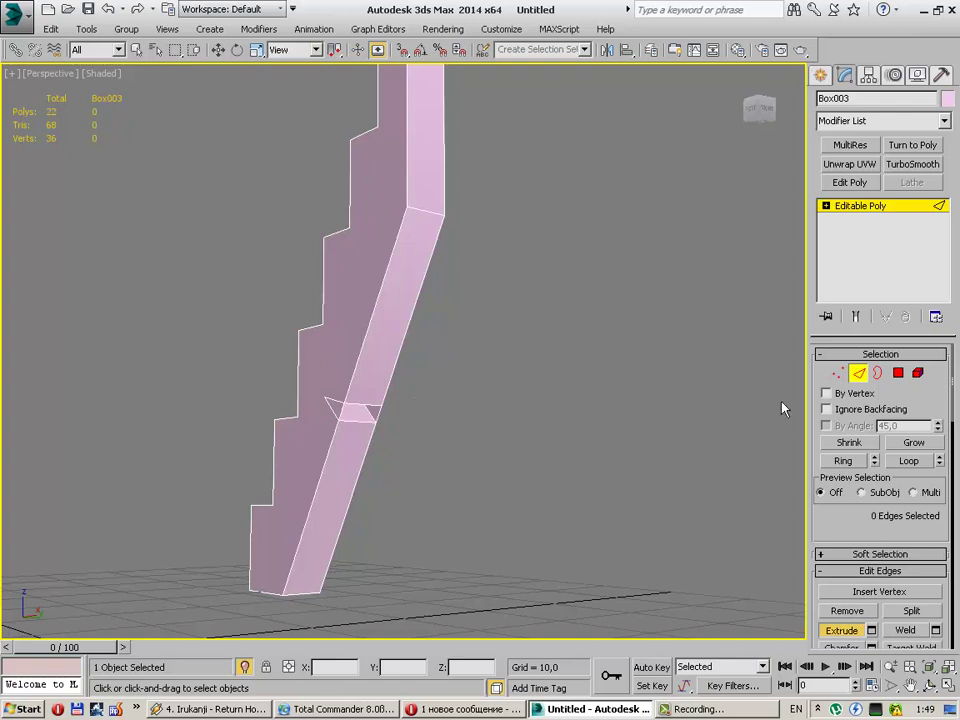
Step: Delete the wedge's faces and orbit around the stringer to inspect the result
key(4)
click(343, 410)
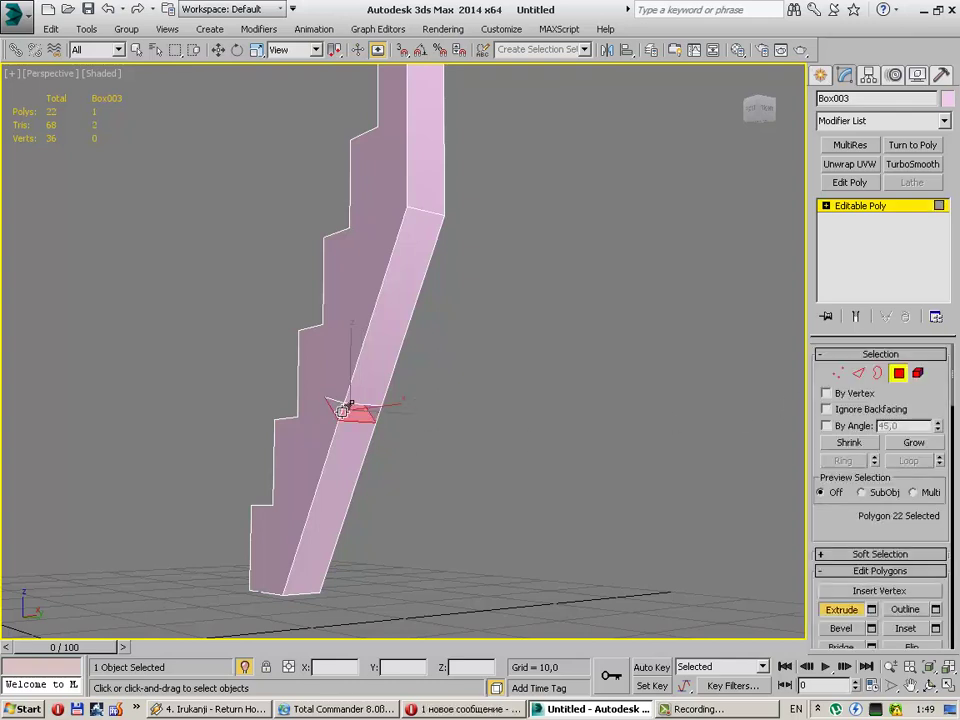
click(339, 408)
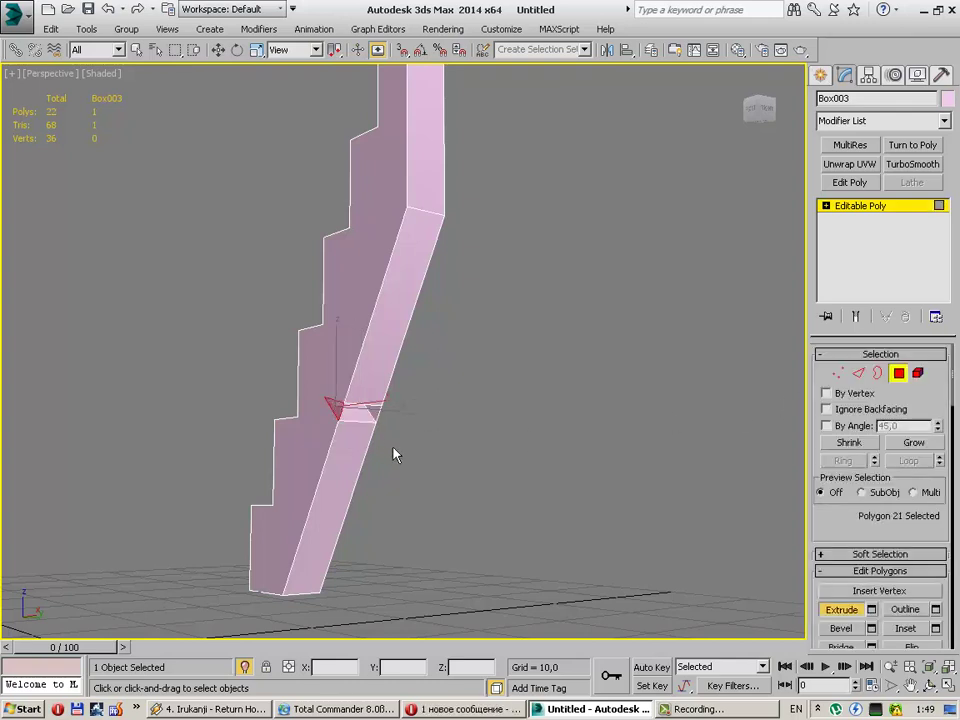
key(Delete)
mouse_move(394, 452)
alt+middle_down()
mouse_move(281, 429)
mouse_move(346, 415)
alt+middle_up()
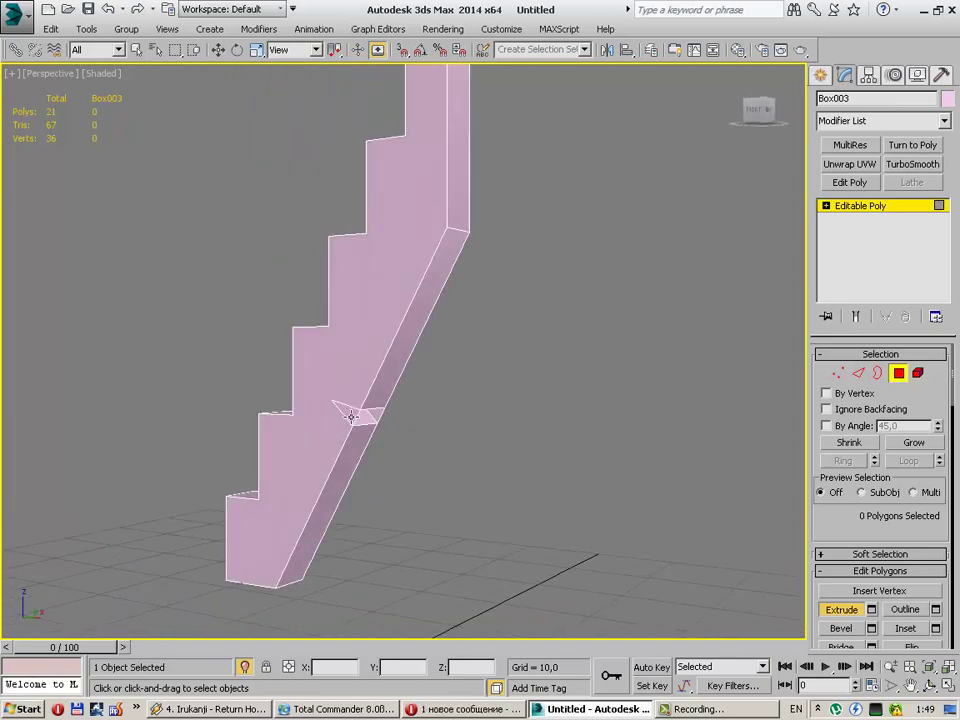
click(346, 415)
click(421, 465)
alt+middle_drag(421, 465, 246, 461)
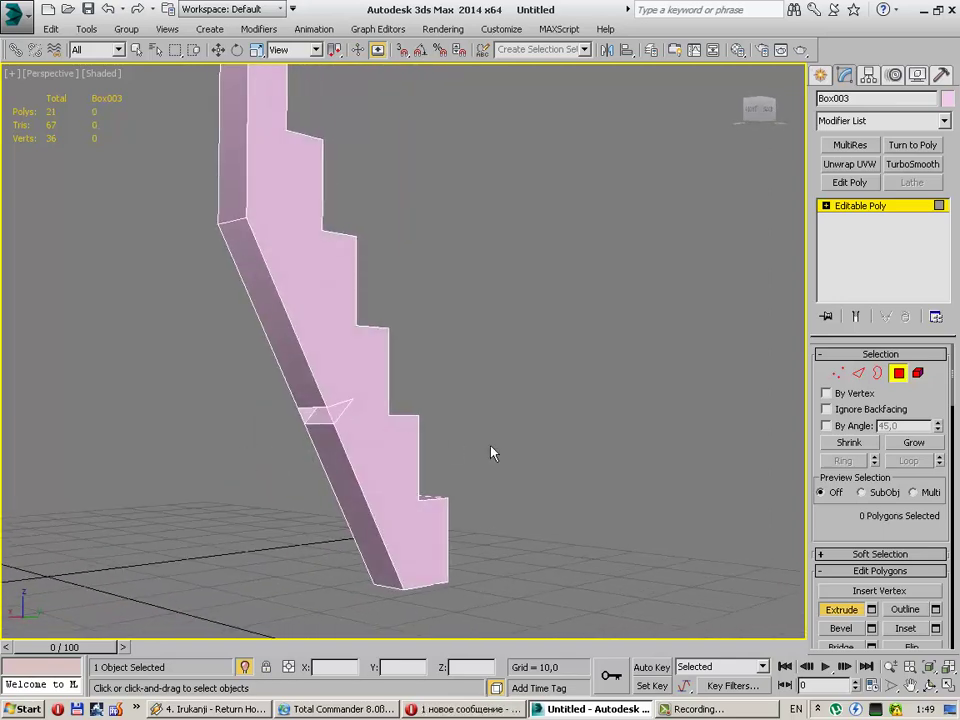
mouse_move(490, 453)
alt+middle_down()
mouse_move(321, 454)
mouse_move(491, 495)
alt+middle_up()
Step: Undo back to the connected-edge state and check the split underside face
key(ctrl+z)
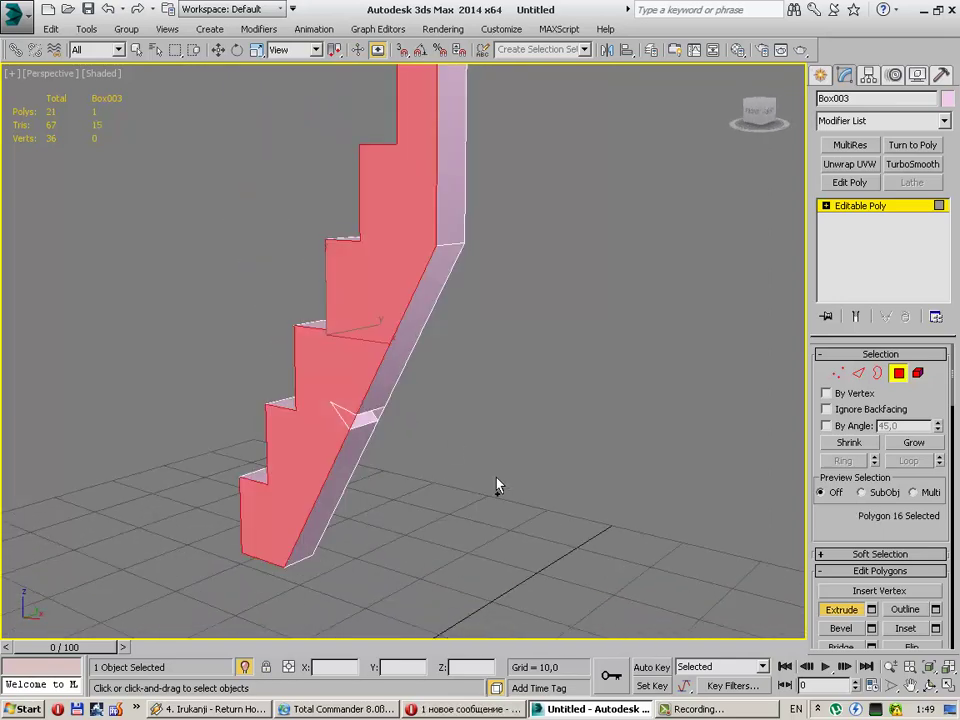
key(ctrl+z)
key(ctrl+z)
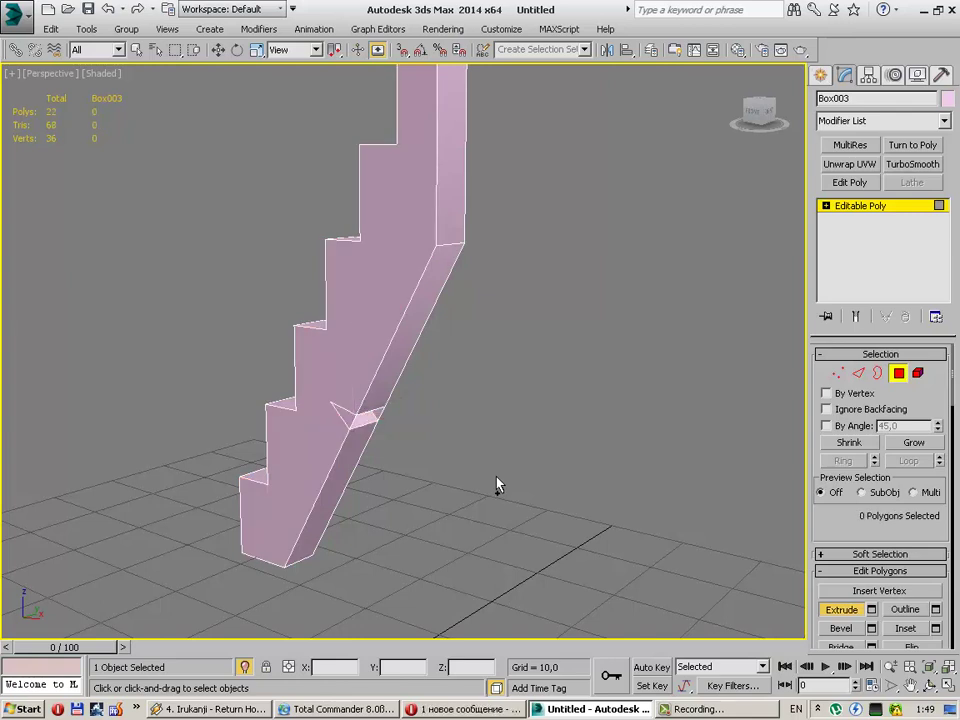
key(ctrl+z)
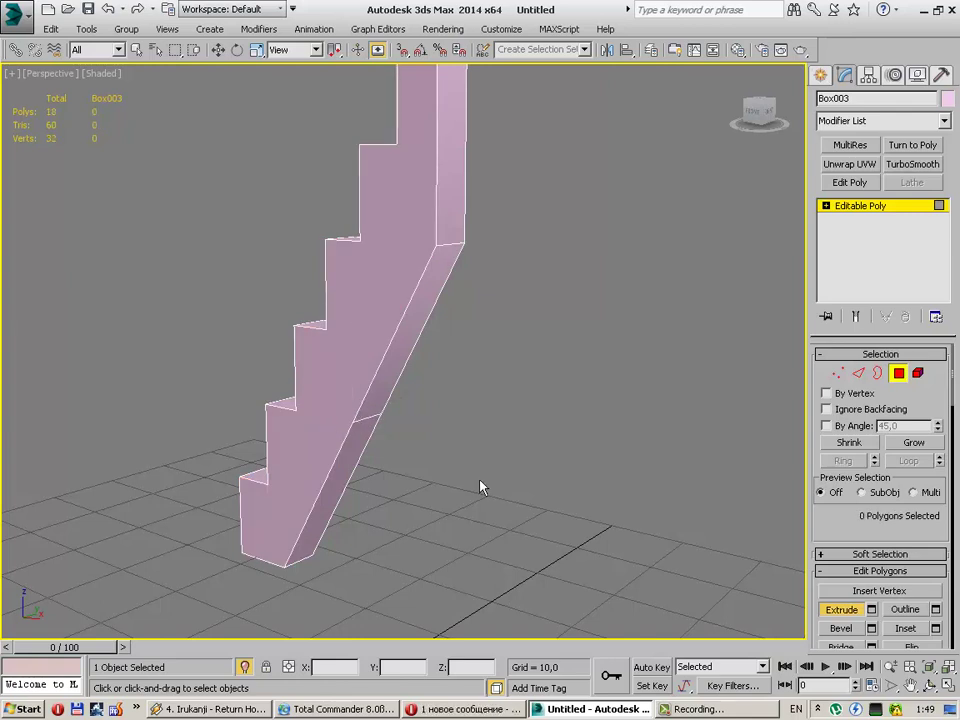
mouse_move(407, 495)
alt+middle_down()
mouse_move(423, 442)
mouse_move(463, 467)
mouse_move(443, 460)
alt+middle_up()
click(371, 415)
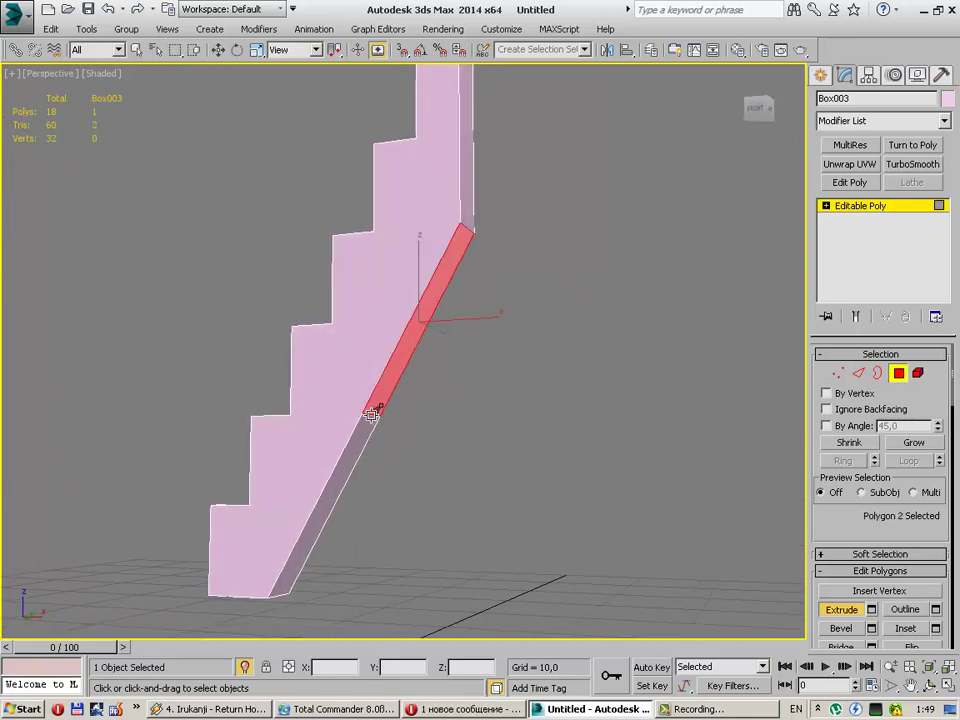
click(600, 452)
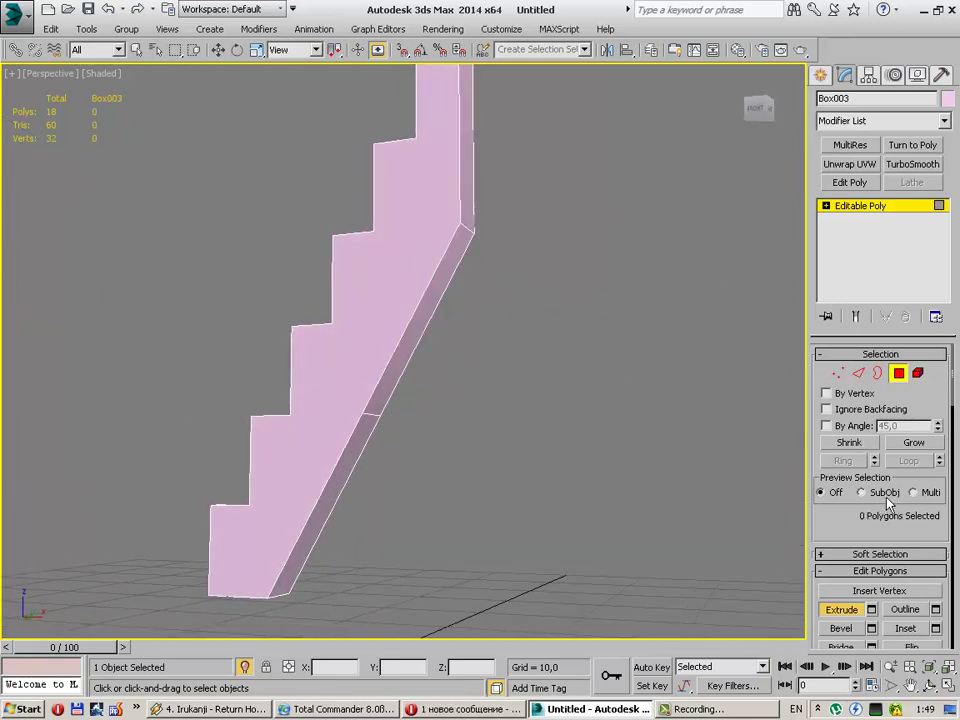
Step: Turn on Edit Triangulation to show the stringer's hidden diagonals
scroll(864, 560, down, 3)
click(824, 524)
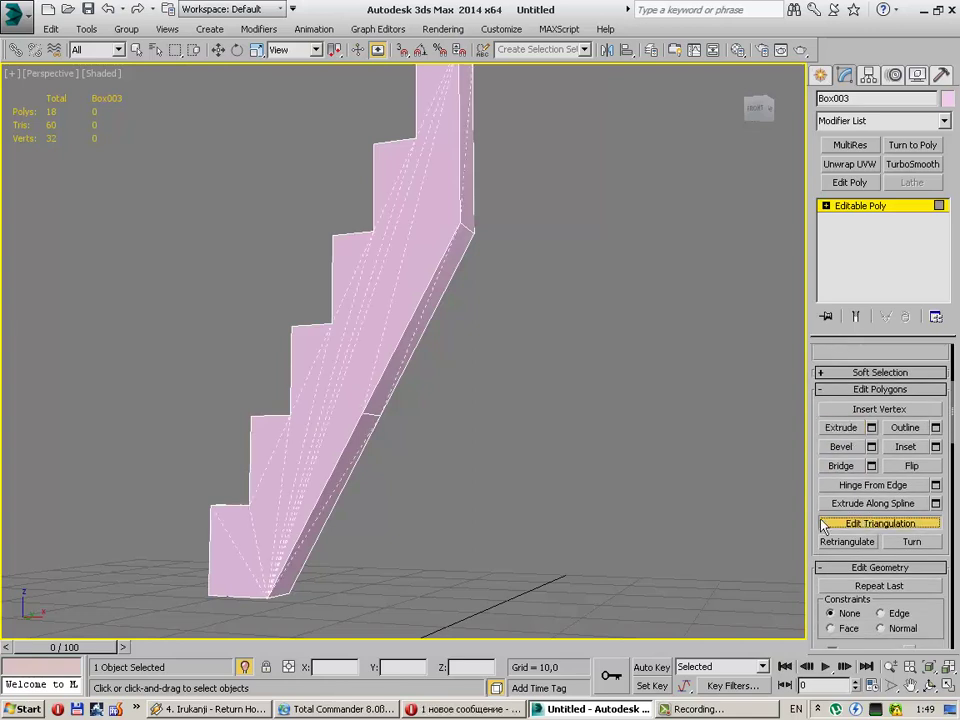
mouse_move(600, 500)
alt+middle_down()
mouse_move(508, 490)
mouse_move(360, 430)
alt+middle_up()
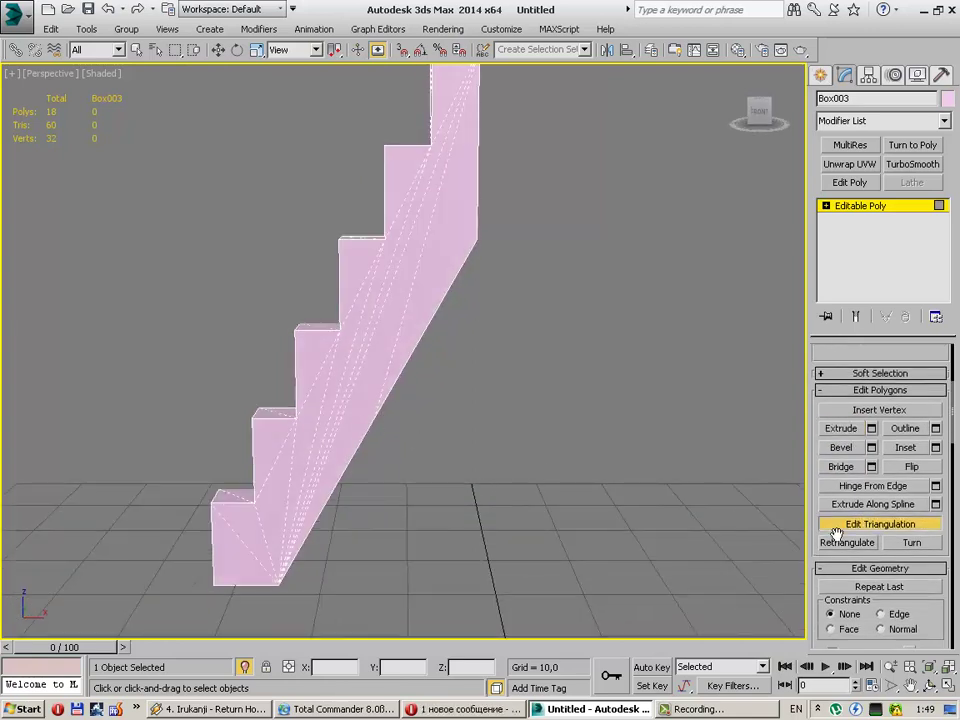
key(alt)
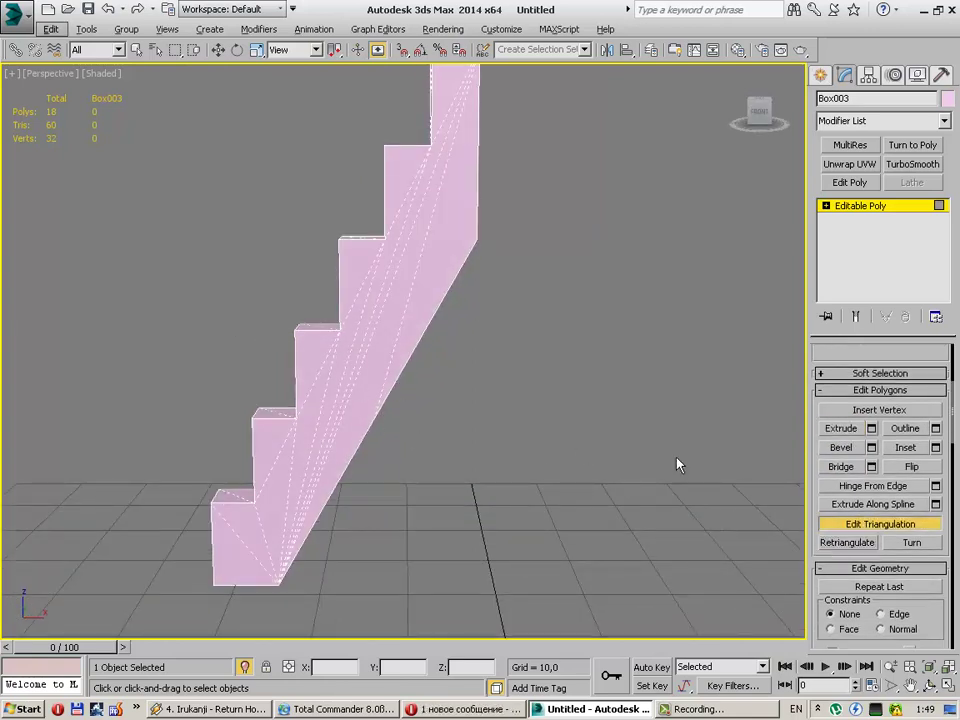
click(868, 527)
click(344, 370)
mouse_move(344, 370)
alt+middle_down()
mouse_move(426, 431)
mouse_move(321, 411)
mouse_move(311, 435)
mouse_move(620, 465)
alt+middle_up()
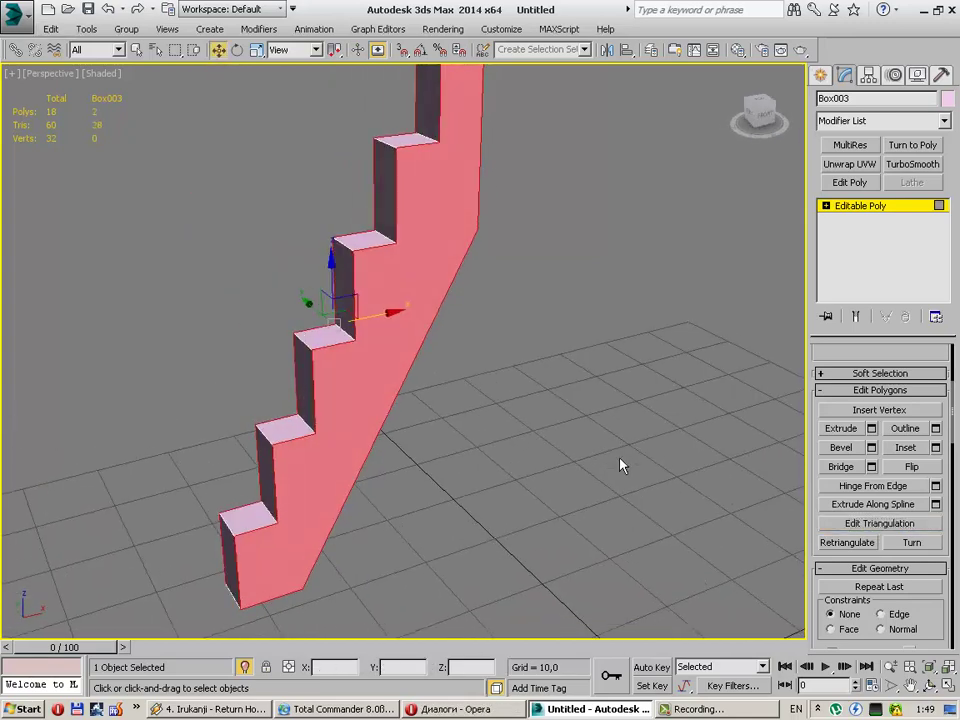
key(ctrl+d)
click(880, 523)
mouse_move(651, 495)
alt+middle_down()
mouse_move(594, 463)
mouse_move(620, 470)
alt+middle_up()
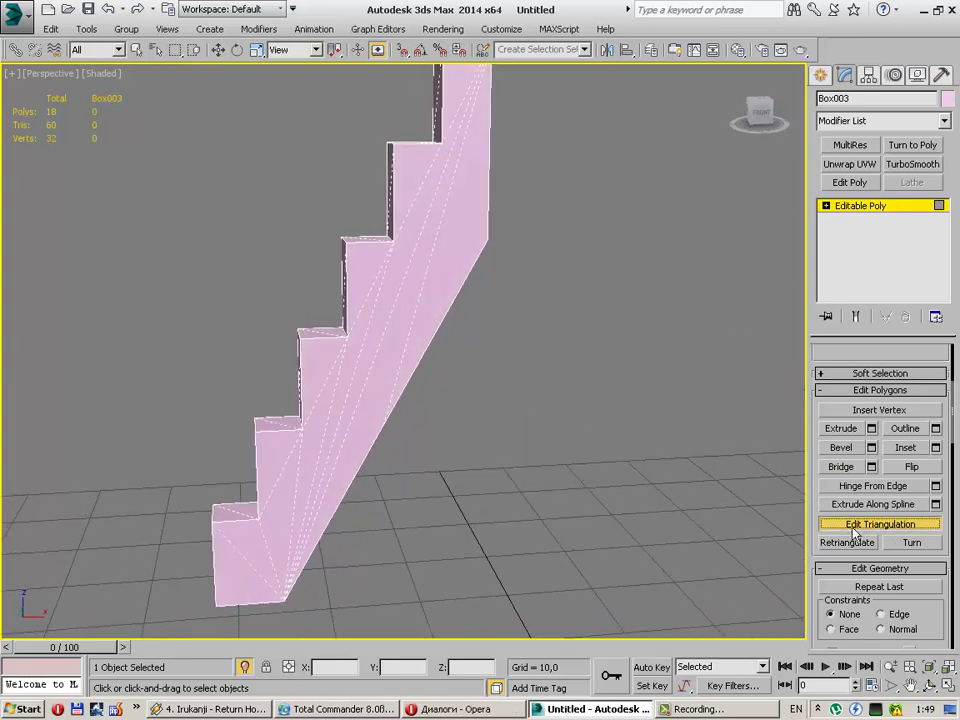
Step: Draw new diagonals between the upper step corners on the stair's side face
click(381, 426)
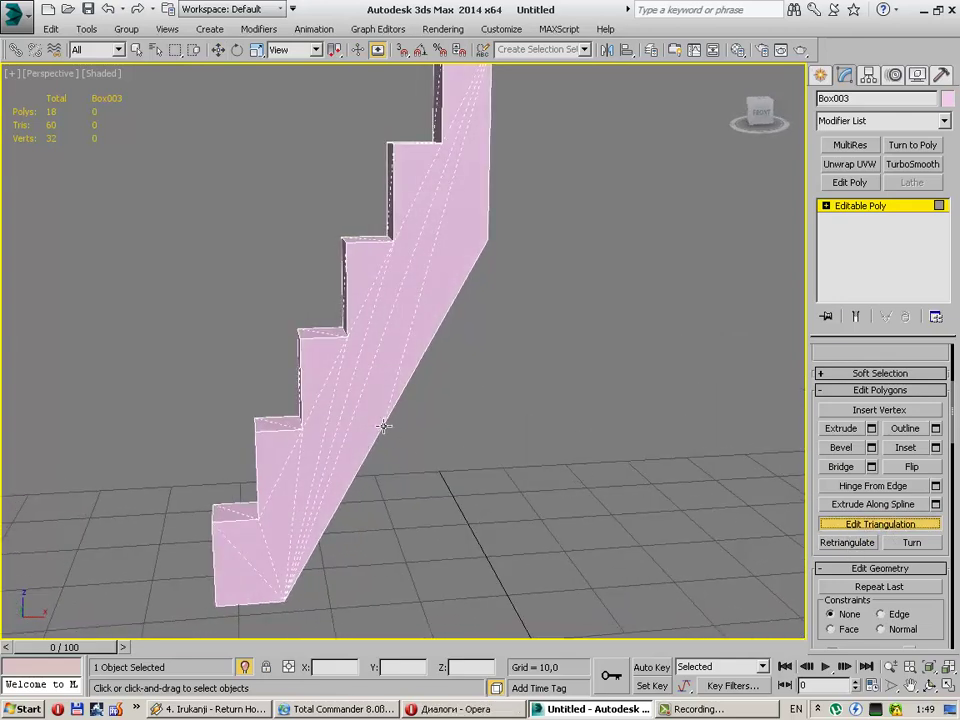
click(345, 337)
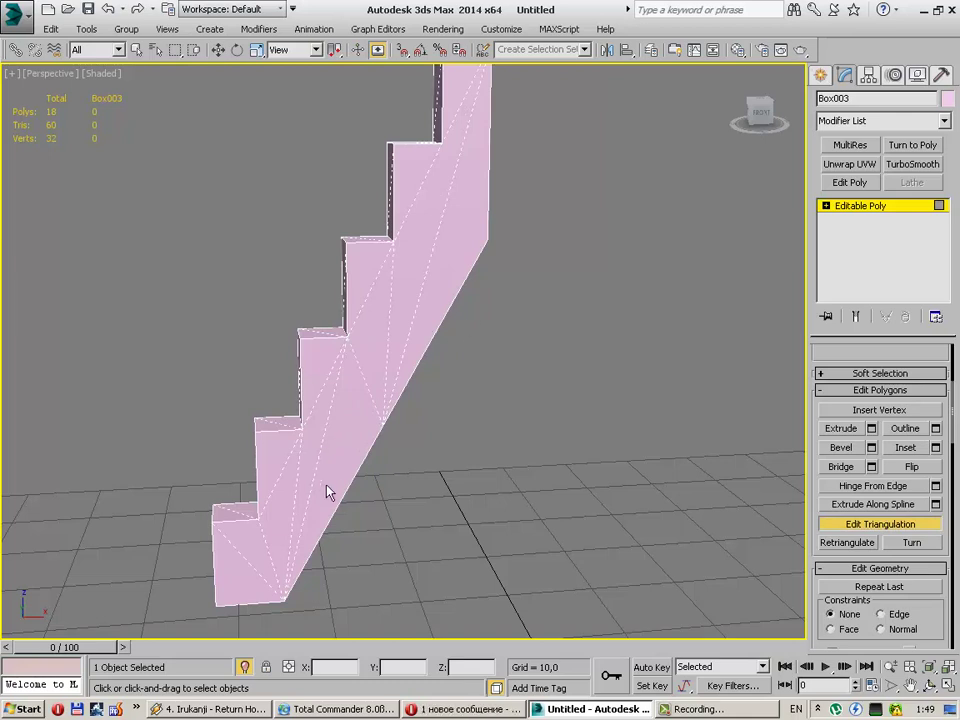
click(301, 432)
click(384, 426)
mouse_move(484, 260)
alt+middle_down()
mouse_move(454, 379)
mouse_move(431, 375)
mouse_move(435, 407)
mouse_move(155, 435)
mouse_move(303, 445)
alt+middle_up()
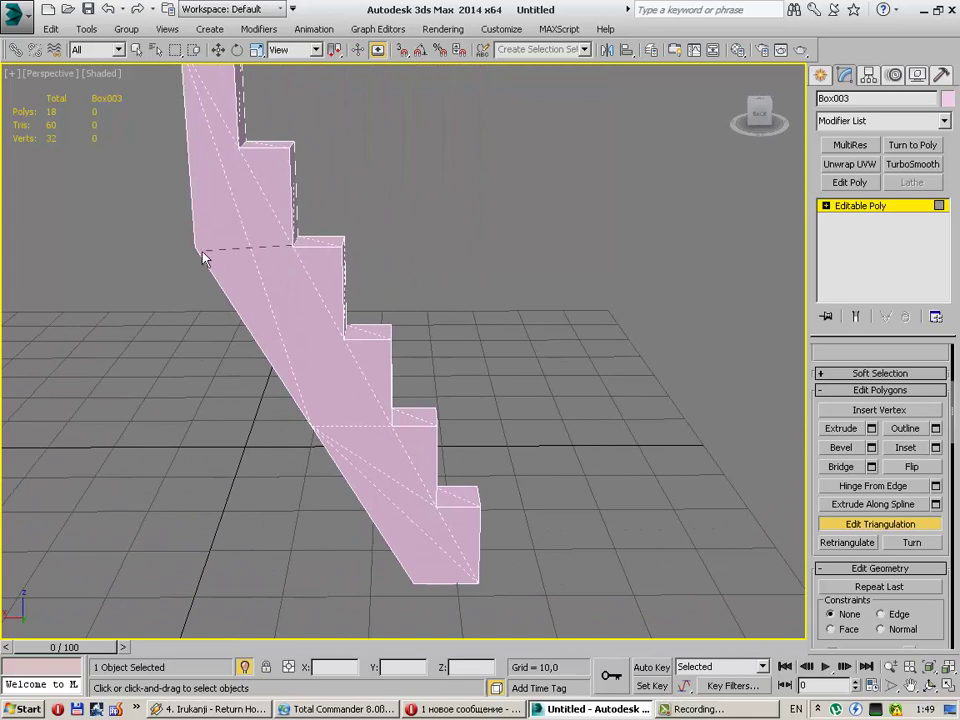
mouse_move(279, 371)
alt+middle_down()
mouse_move(300, 435)
mouse_move(323, 277)
alt+middle_up()
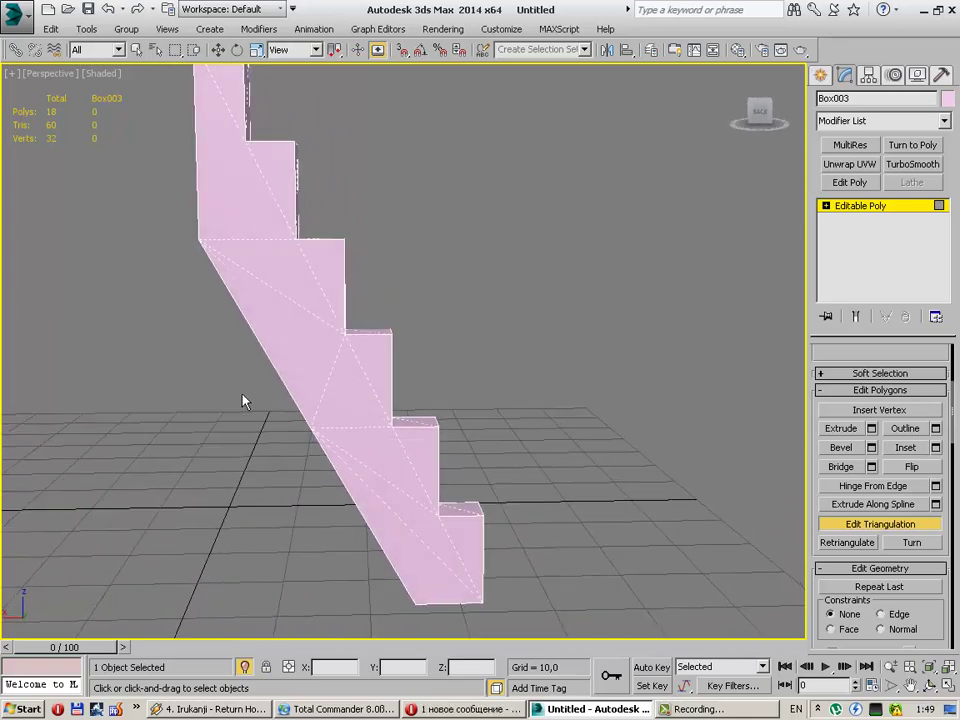
mouse_move(242, 399)
alt+middle_down()
mouse_move(519, 402)
mouse_move(266, 403)
mouse_move(298, 261)
alt+middle_up()
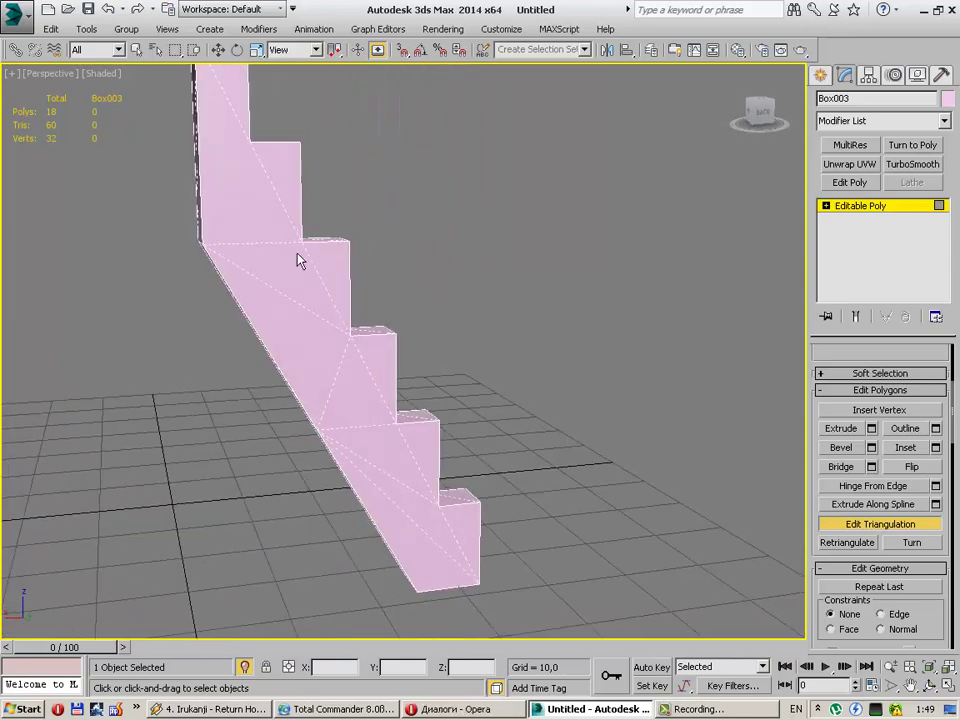
click(316, 428)
Step: Add a diagonal from a lower step corner down to the stair's bottom
mouse_move(251, 450)
alt+middle_down()
mouse_move(274, 431)
mouse_move(501, 435)
mouse_move(229, 441)
mouse_move(473, 441)
mouse_move(274, 439)
alt+middle_up()
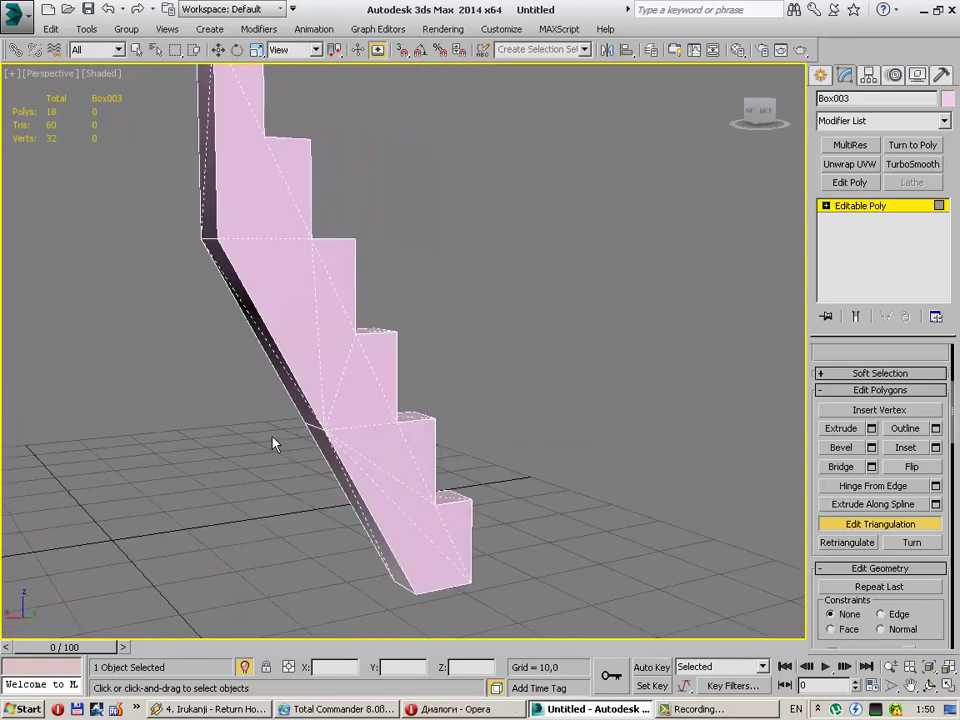
click(437, 500)
click(414, 592)
mouse_move(403, 591)
alt+middle_down()
mouse_move(544, 553)
mouse_move(347, 546)
alt+middle_up()
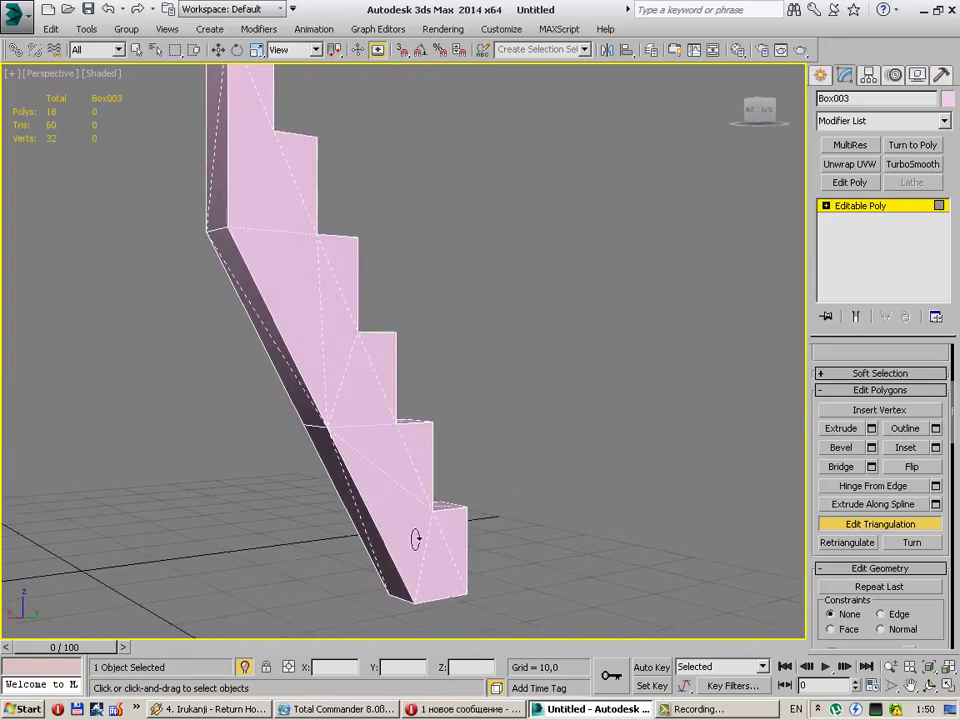
mouse_move(619, 546)
alt+middle_down()
mouse_move(441, 562)
mouse_move(574, 561)
mouse_move(356, 561)
alt+middle_up()
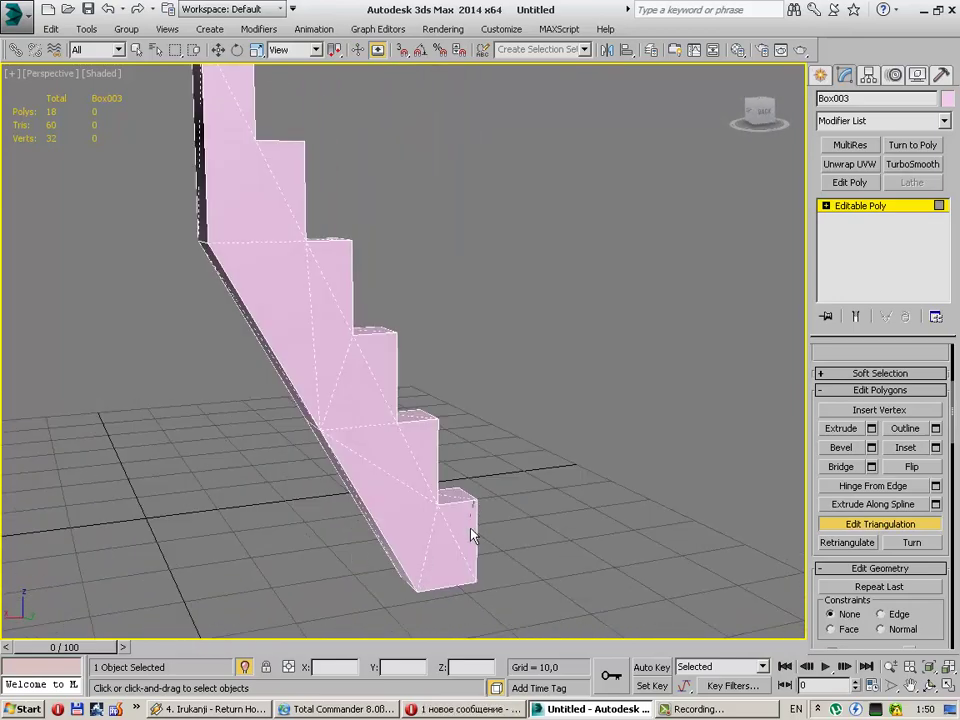
mouse_move(422, 598)
alt+middle_down()
mouse_move(298, 551)
mouse_move(545, 547)
mouse_move(291, 549)
alt+middle_up()
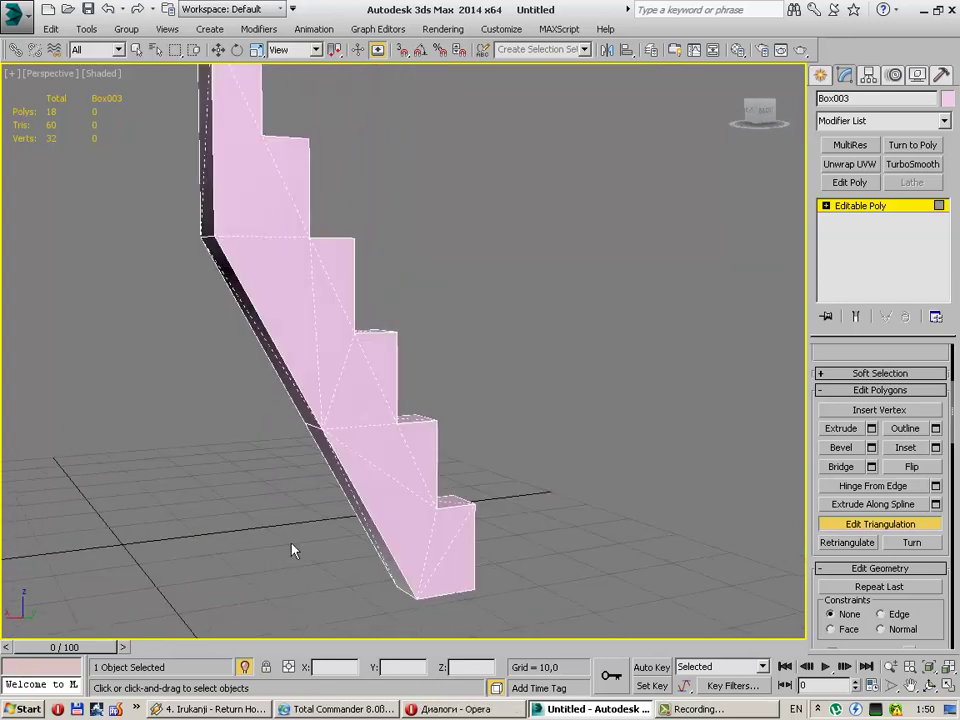
Step: Draw diagonals across the lower step faces down to the bottom vertex
click(432, 422)
click(418, 584)
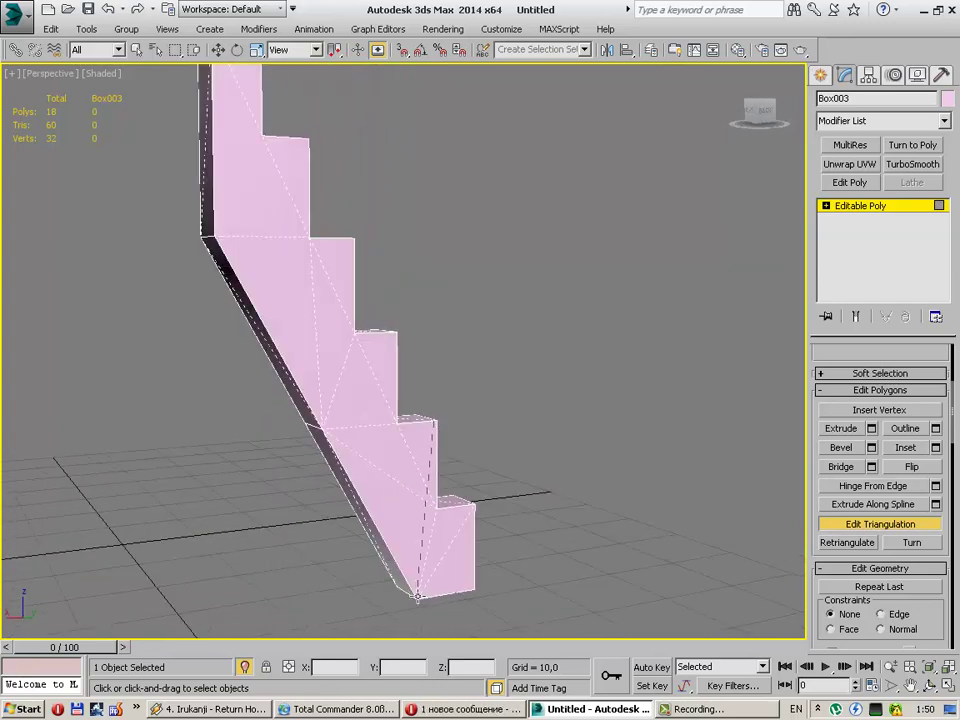
alt+middle_drag(418, 584, 363, 563)
mouse_move(520, 581)
alt+middle_down()
mouse_move(574, 583)
mouse_move(375, 632)
mouse_move(368, 573)
mouse_move(578, 561)
mouse_move(602, 574)
mouse_move(337, 577)
alt+middle_up()
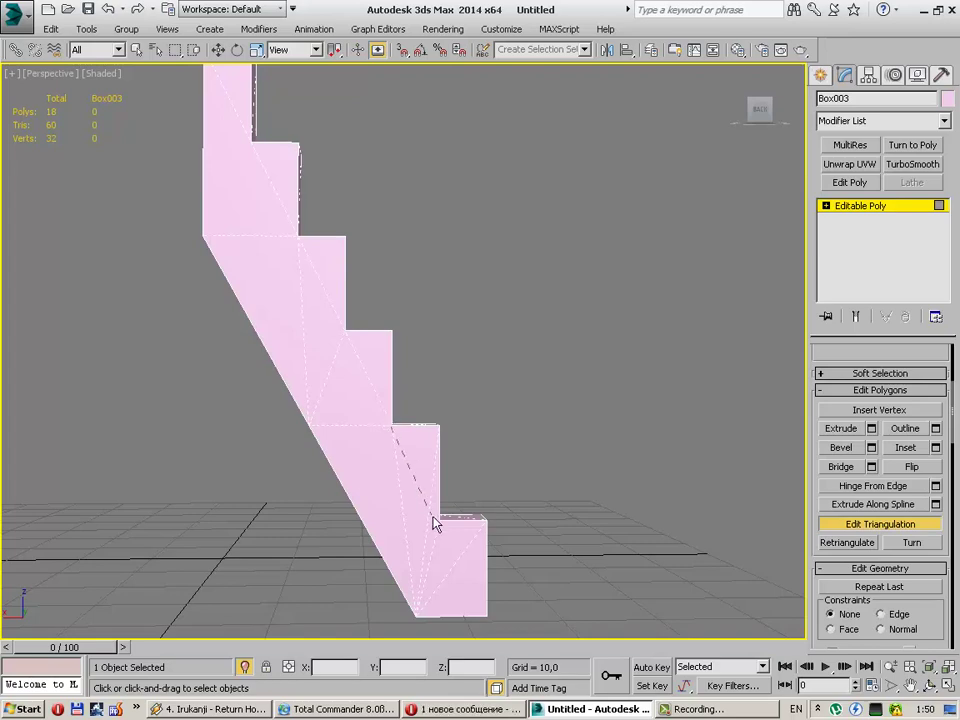
alt+middle_drag(366, 552, 445, 538)
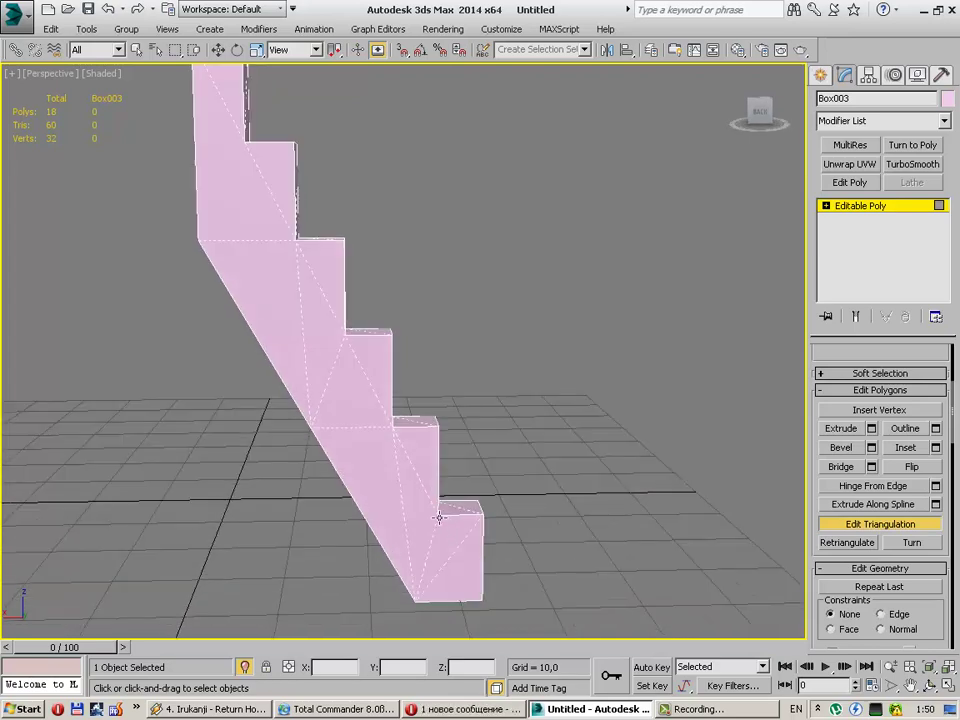
click(438, 517)
click(482, 599)
Step: Finish the last diagonal near the bottom corner, then turn Edit Triangulation off
alt+middle_drag(482, 599, 263, 551)
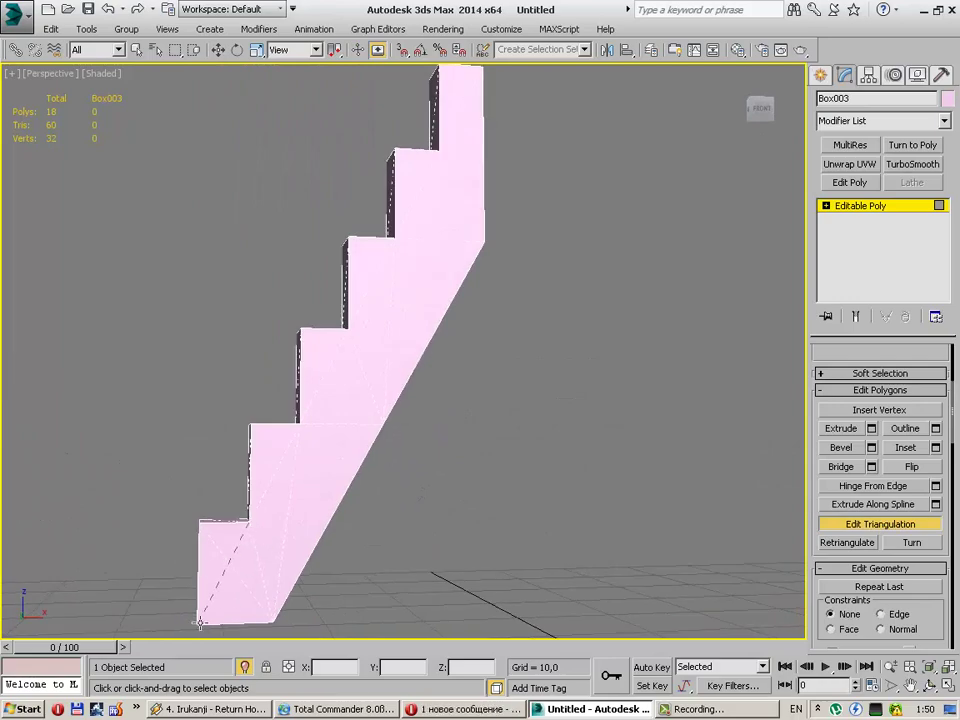
mouse_move(246, 489)
alt+middle_down()
mouse_move(253, 548)
mouse_move(497, 513)
alt+middle_up()
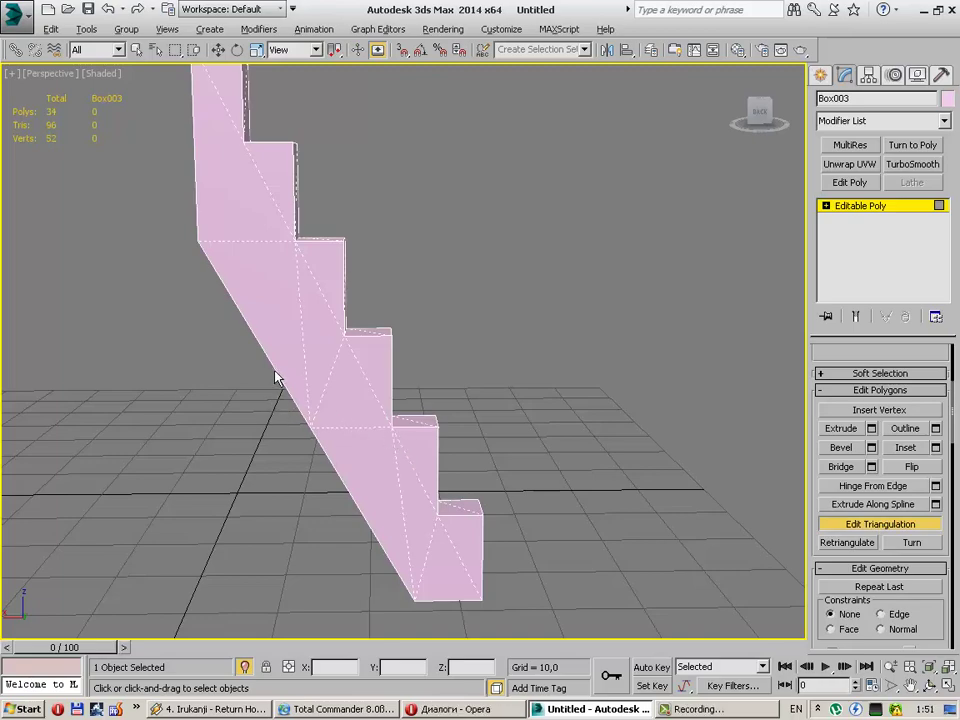
mouse_move(264, 369)
alt+middle_down()
mouse_move(572, 386)
mouse_move(268, 377)
mouse_move(411, 392)
mouse_move(553, 381)
mouse_move(321, 385)
mouse_move(309, 227)
alt+middle_up()
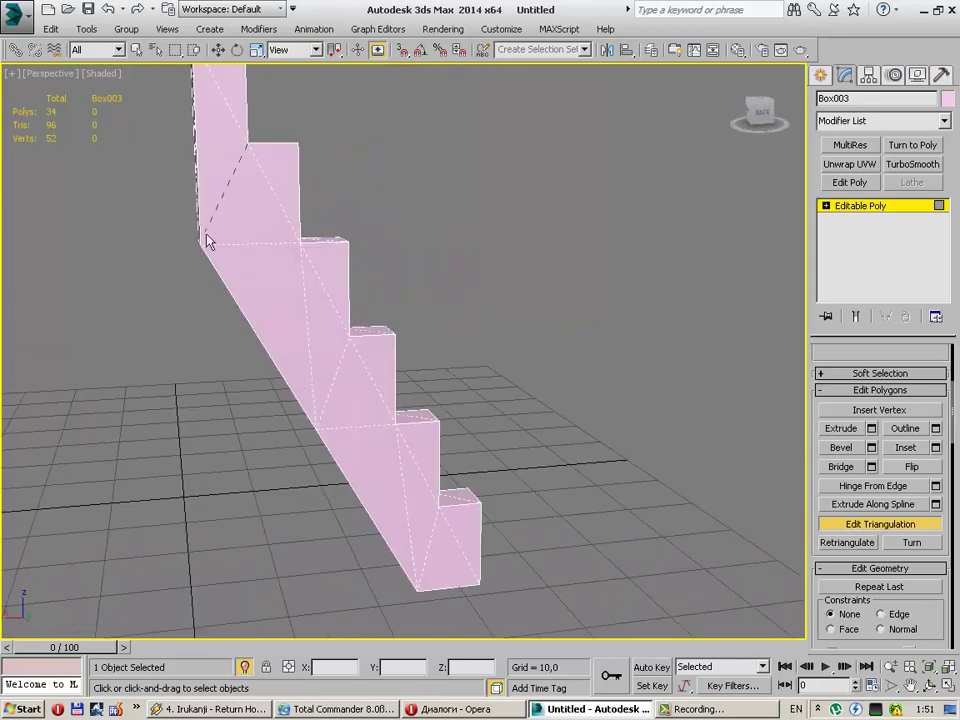
mouse_move(157, 264)
alt+middle_down()
mouse_move(411, 272)
mouse_move(428, 193)
alt+middle_up()
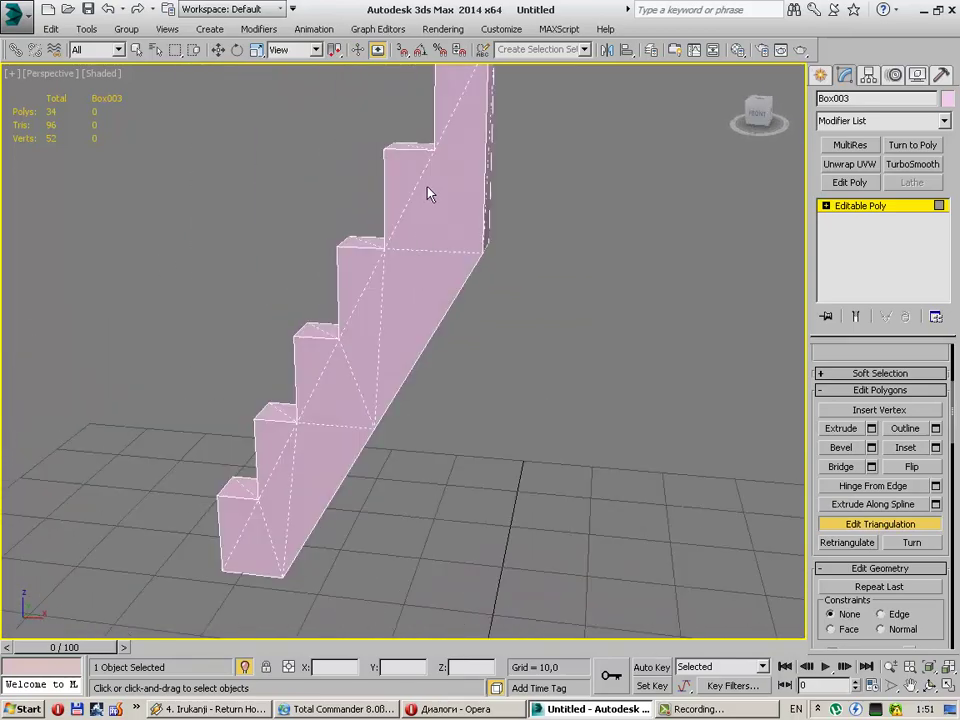
click(484, 251)
mouse_move(500, 305)
alt+middle_down()
mouse_move(461, 294)
mouse_move(491, 319)
mouse_move(478, 296)
mouse_move(216, 253)
mouse_move(203, 272)
alt+middle_up()
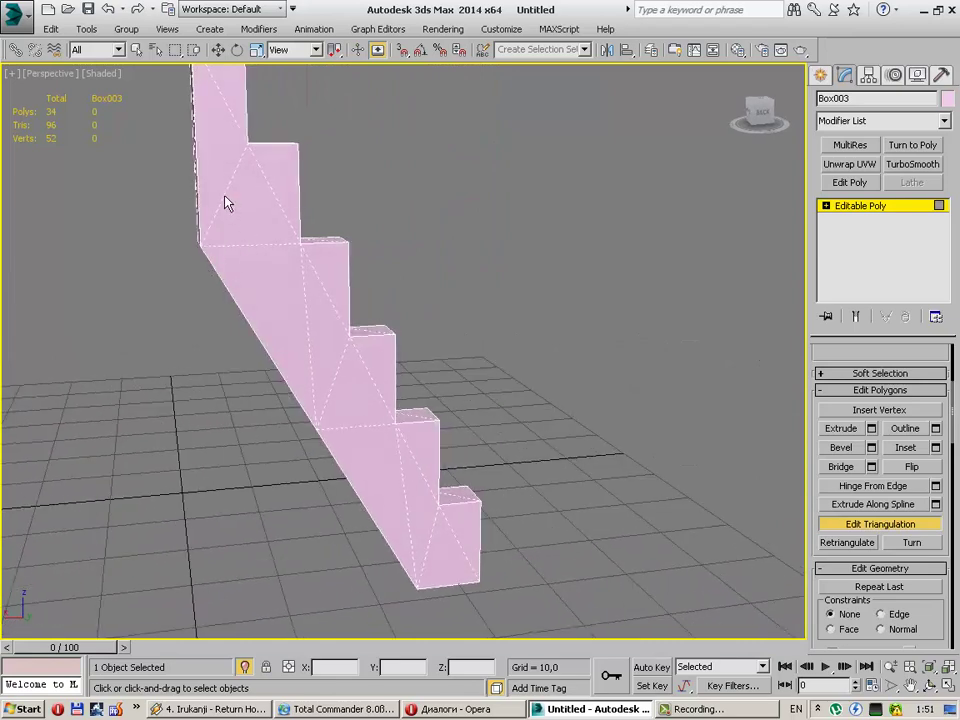
alt+middle_drag(197, 208, 208, 227)
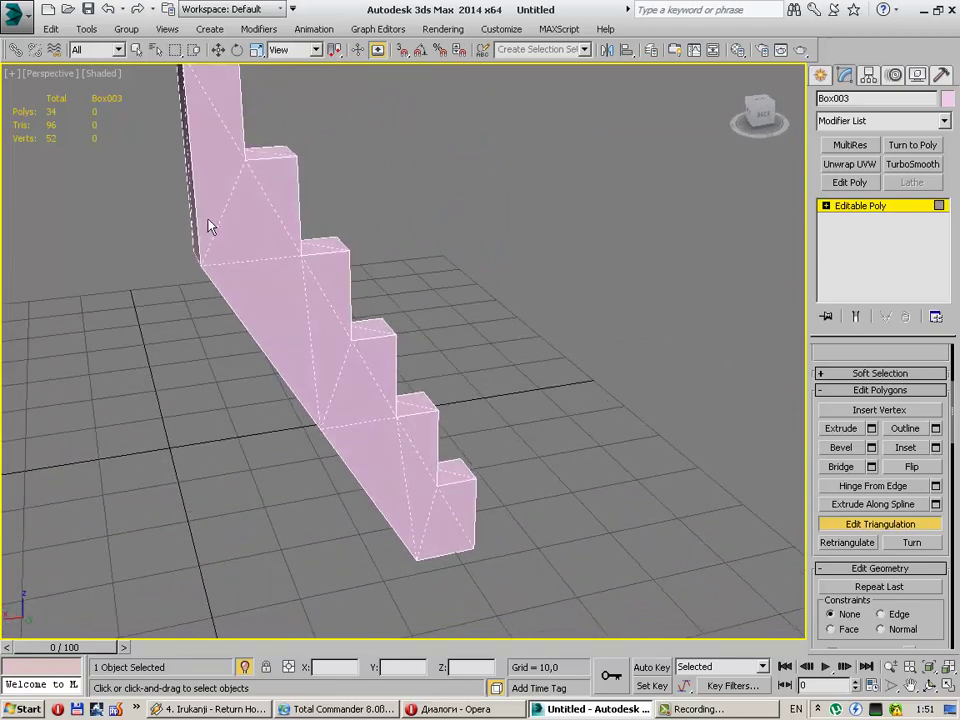
mouse_move(208, 227)
alt+middle_down()
mouse_move(236, 264)
mouse_move(160, 336)
mouse_move(416, 330)
mouse_move(426, 360)
mouse_move(478, 371)
mouse_move(531, 351)
mouse_move(555, 379)
mouse_move(189, 313)
mouse_move(146, 341)
mouse_move(124, 300)
mouse_move(163, 334)
mouse_move(251, 321)
mouse_move(245, 333)
mouse_move(426, 332)
mouse_move(330, 360)
mouse_move(421, 417)
mouse_move(426, 386)
mouse_move(362, 356)
alt+middle_up()
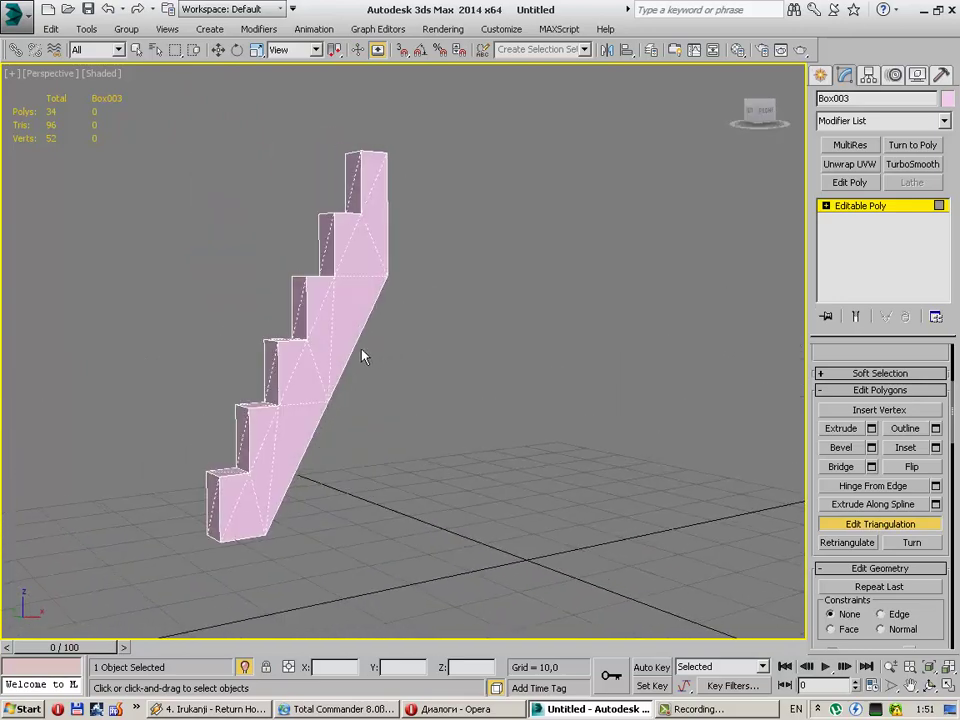
middle_drag(276, 375, 321, 388)
click(829, 526)
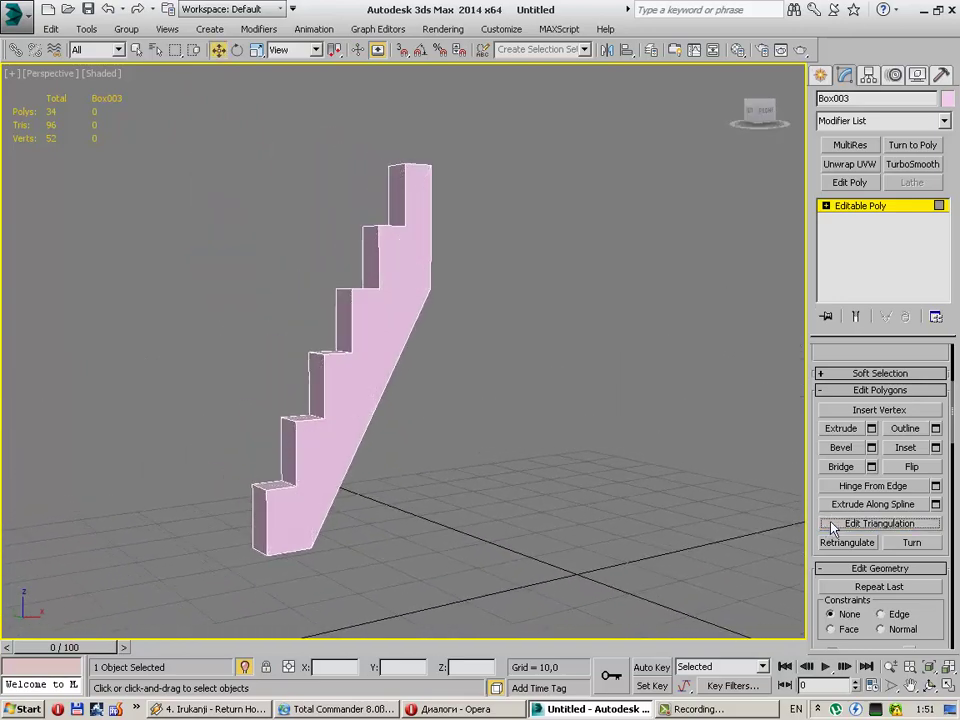
Step: Select all of the stringer's polygons and clear their smoothing groups
scroll(958, 474, up, 4)
click(898, 374)
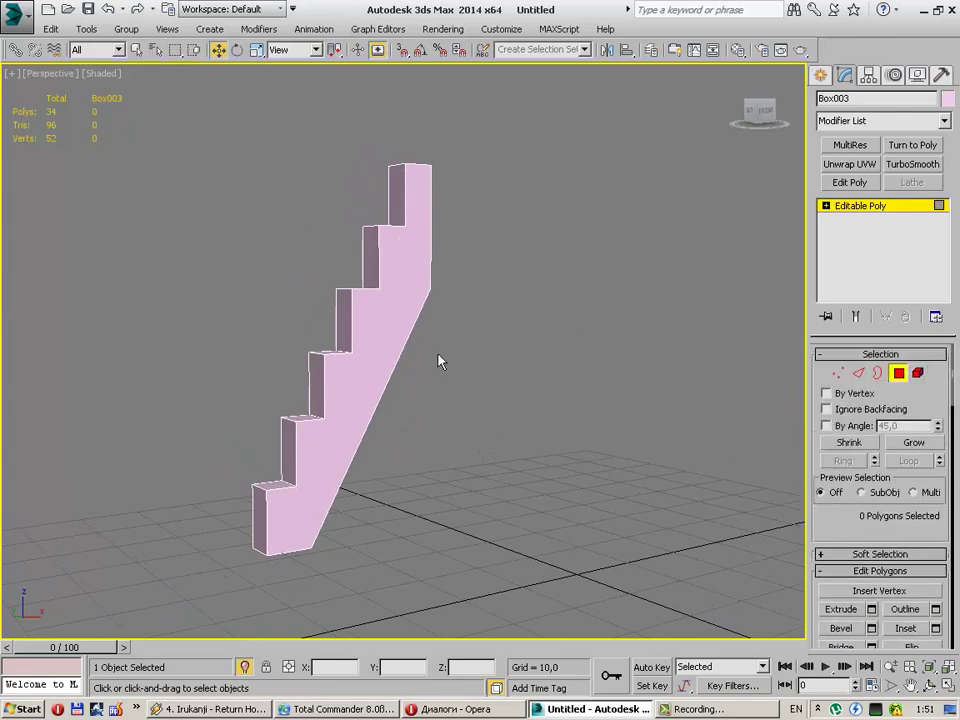
click(390, 340)
alt+middle_drag(390, 340, 551, 375)
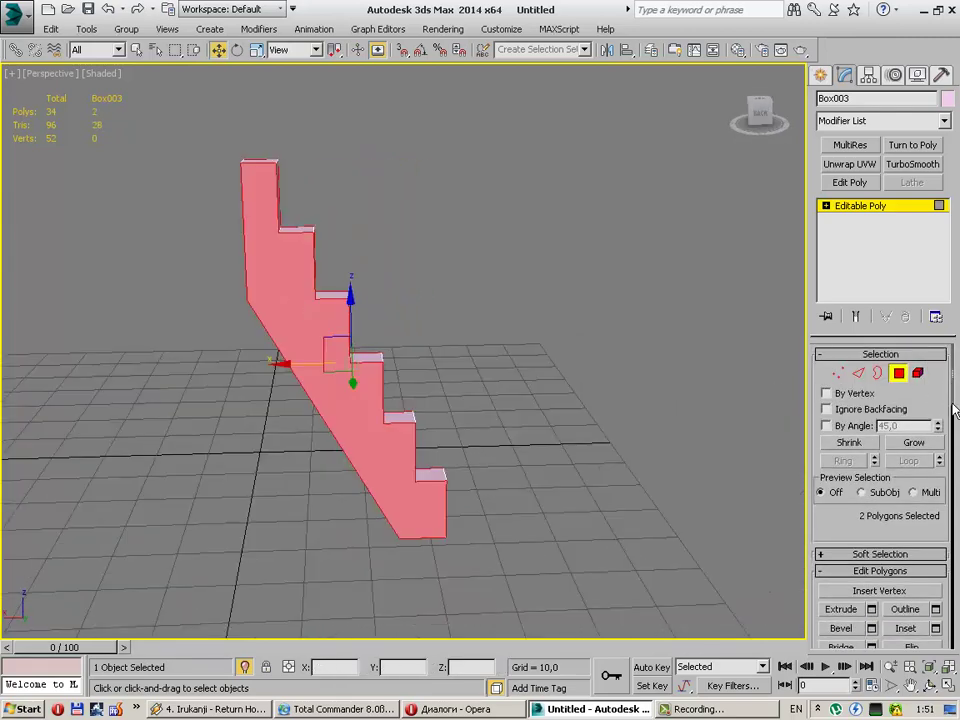
scroll(940, 450, down, 5)
scroll(930, 500, down, 5)
scroll(920, 540, down, 5)
key(ctrl+a)
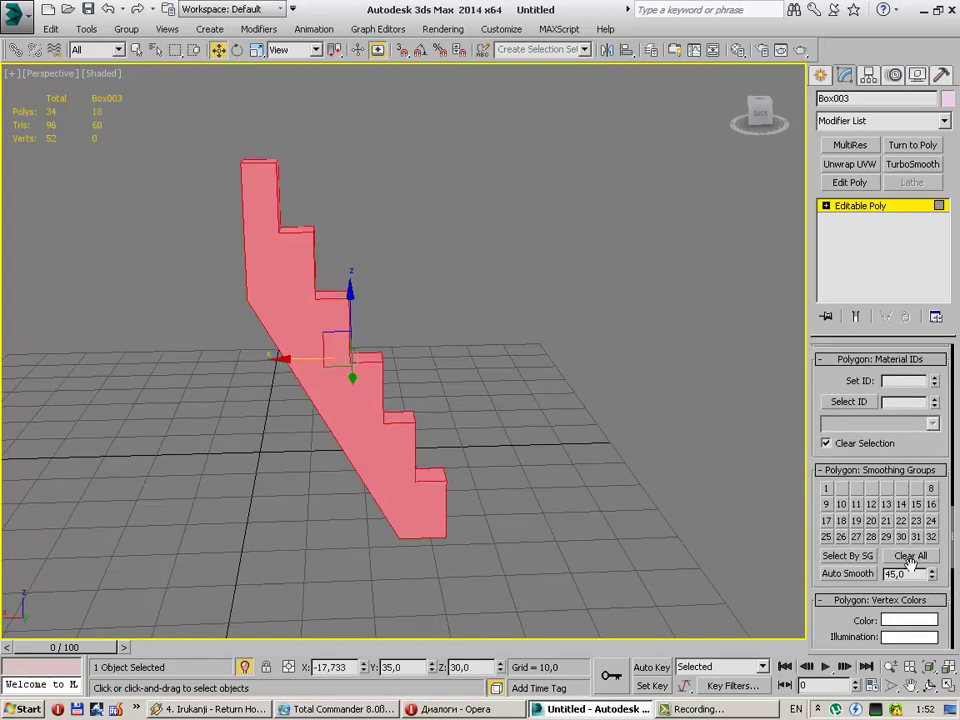
click(910, 558)
Step: Put the stair's two large side faces in smoothing group 1
click(317, 281)
click(272, 300)
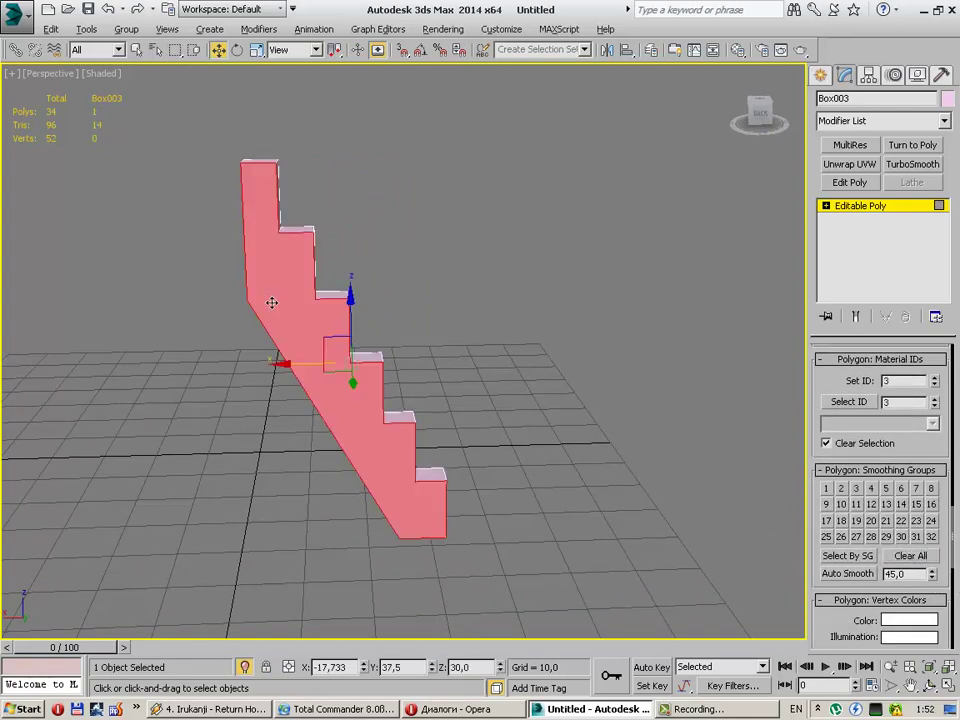
alt+middle_drag(272, 300, 438, 302)
click(829, 488)
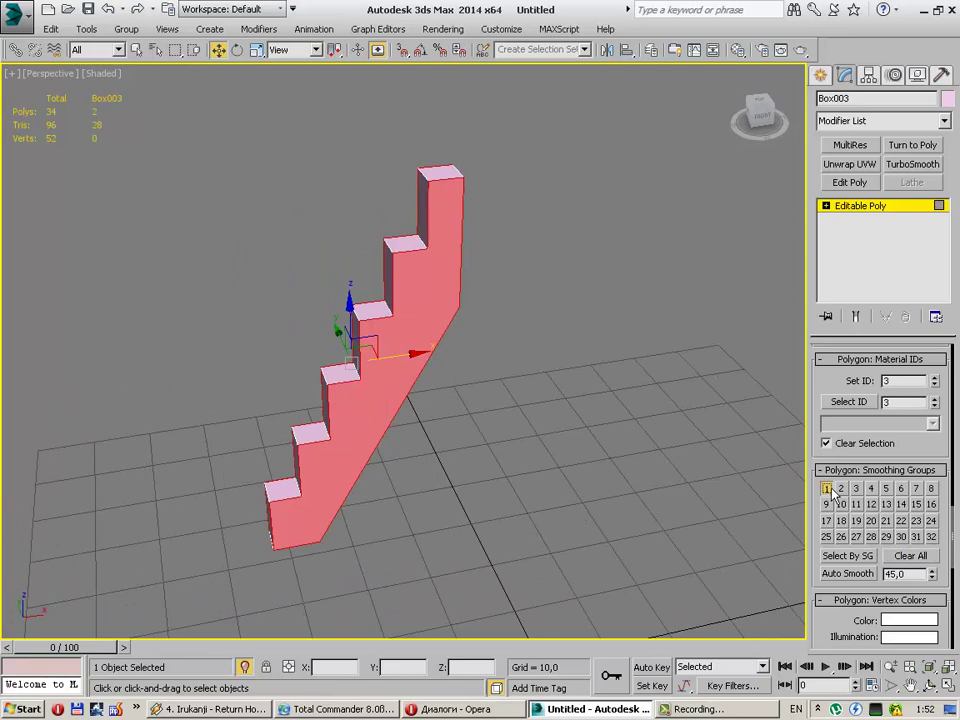
click(364, 493)
Step: Select the six step front faces plus the two slanted underside faces
alt+middle_drag(364, 493, 434, 445)
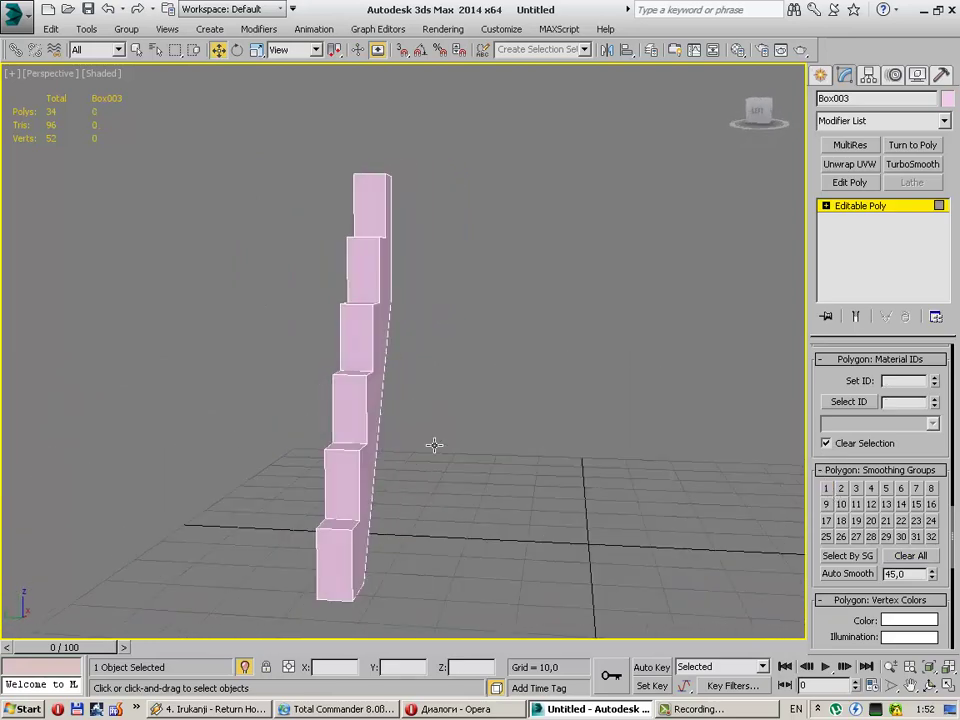
click(339, 563)
ctrl+click(342, 485)
ctrl+click(348, 410)
alt+middle_drag(348, 400, 355, 378)
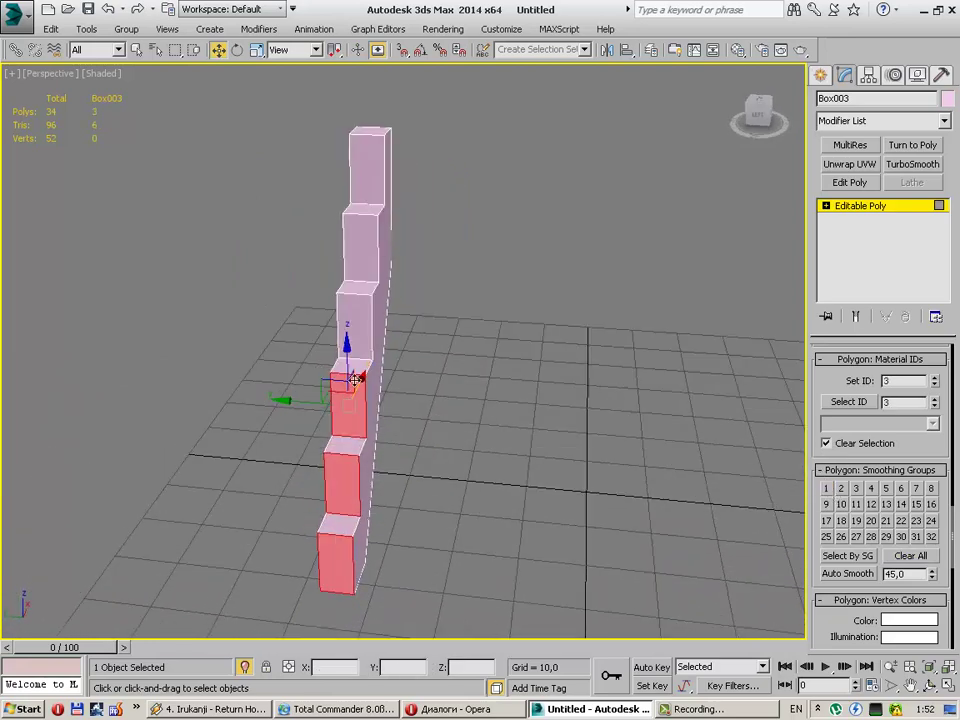
ctrl+click(356, 320)
ctrl+click(354, 232)
ctrl+click(369, 168)
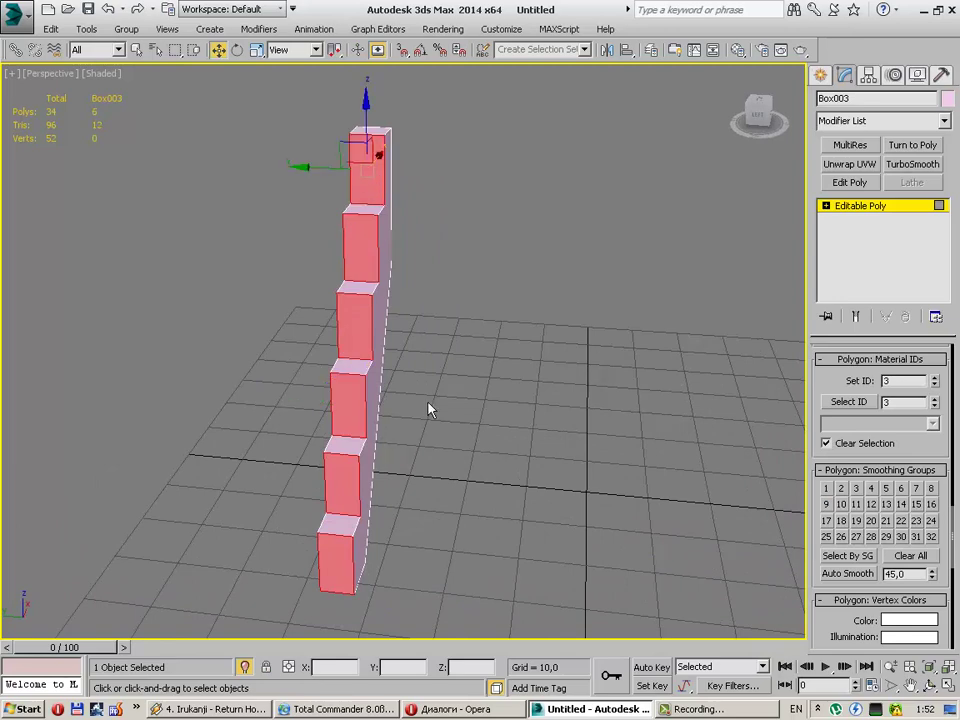
mouse_move(428, 410)
alt+middle_down()
mouse_move(437, 422)
mouse_move(328, 400)
mouse_move(253, 364)
alt+middle_up()
ctrl+click(403, 365)
ctrl+click(381, 456)
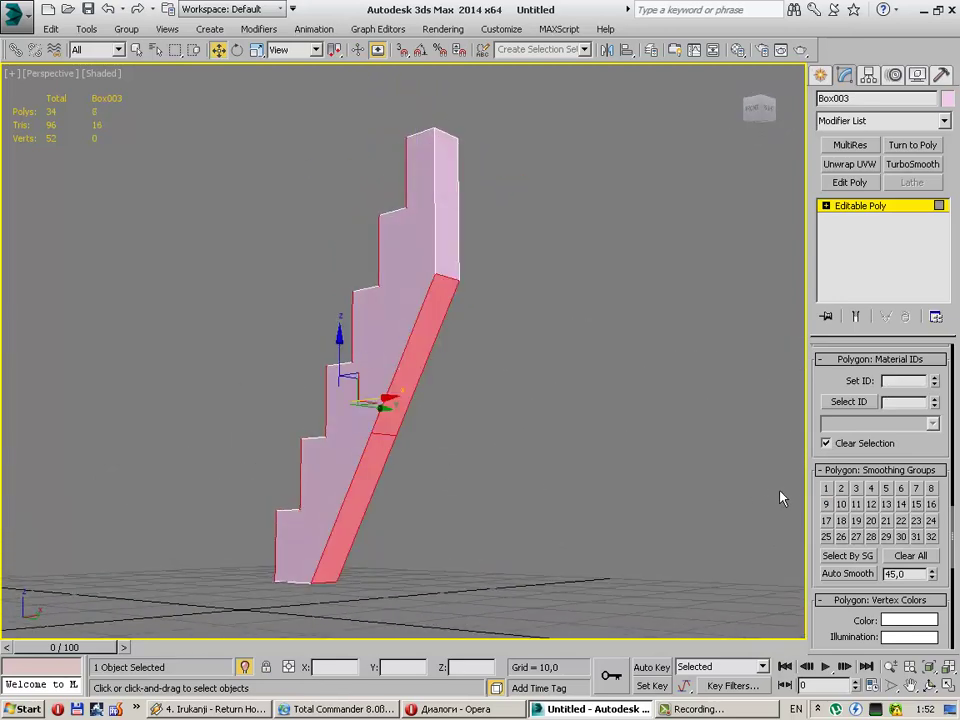
click(598, 498)
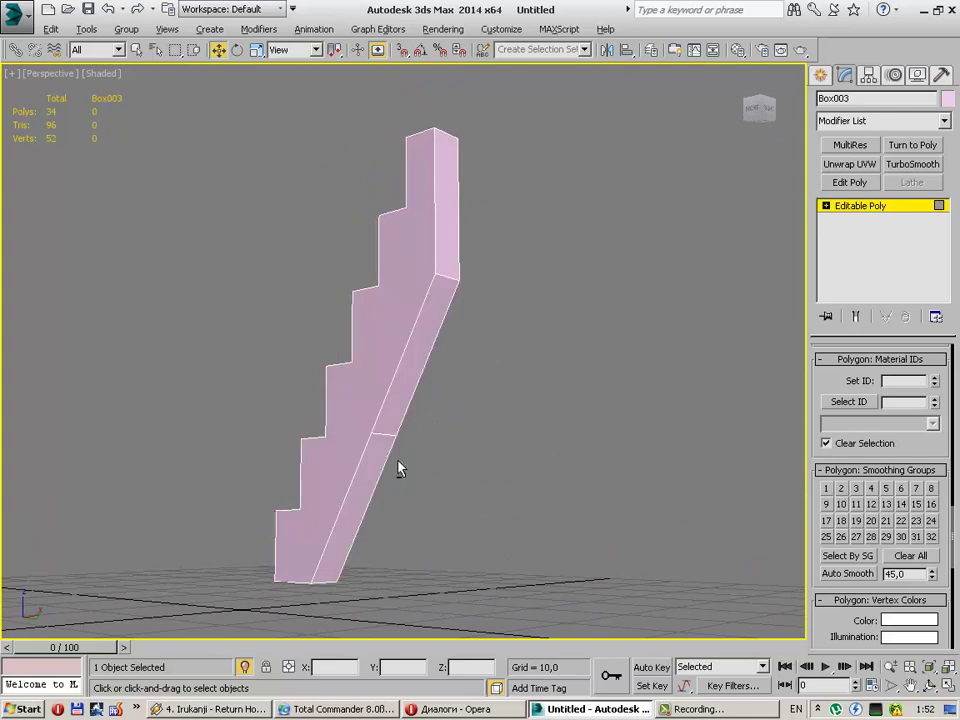
Step: Select the five step top faces together with the stair's bottom face
alt+middle_drag(399, 467, 580, 510)
click(339, 538)
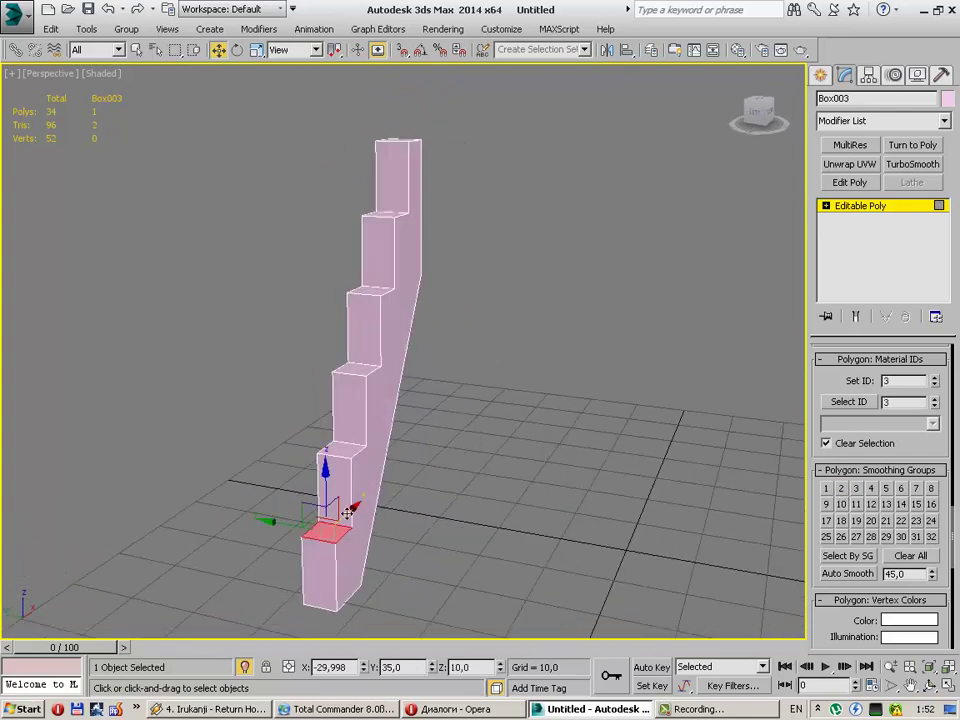
ctrl+click(337, 452)
alt+middle_drag(340, 448, 360, 381)
ctrl+click(358, 380)
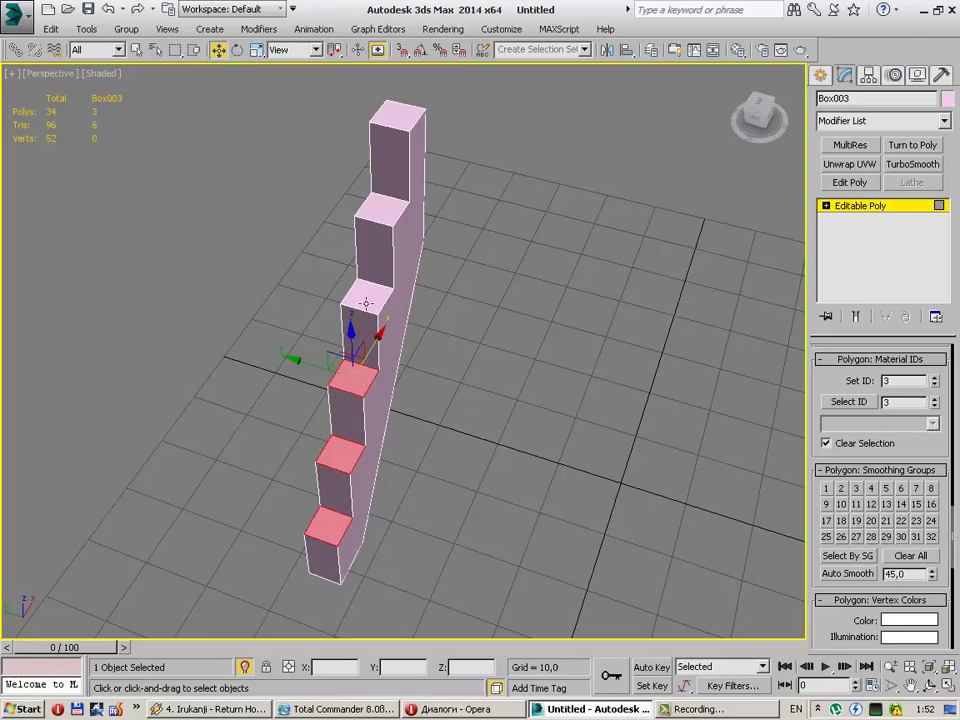
ctrl+click(365, 302)
ctrl+click(387, 218)
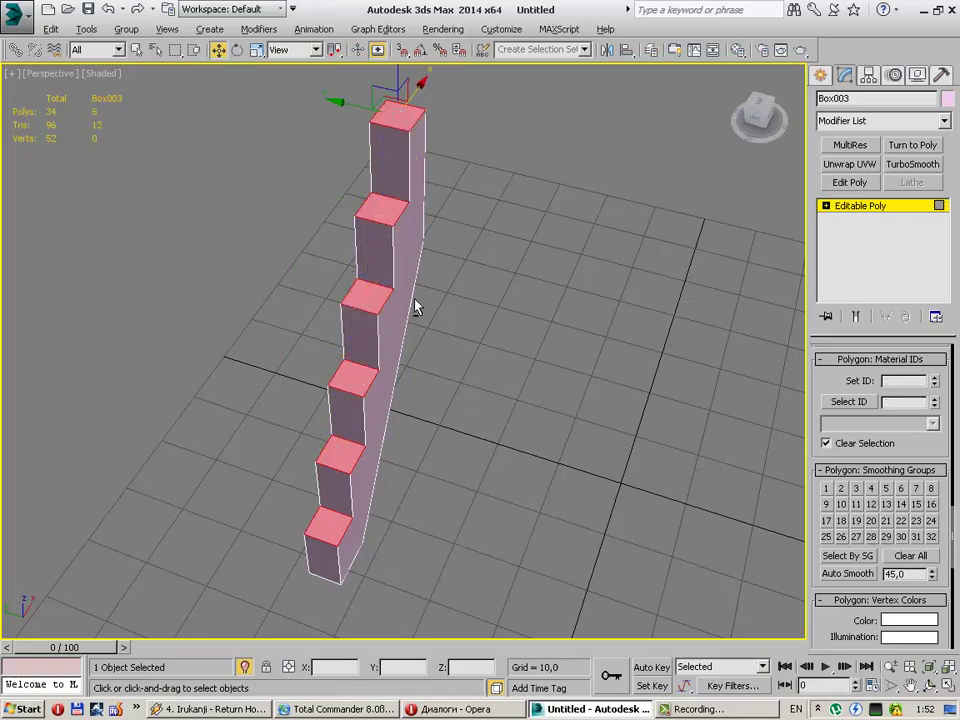
mouse_move(414, 306)
alt+middle_down()
mouse_move(375, 274)
mouse_move(270, 398)
alt+middle_up()
ctrl+click(272, 474)
Step: Pick the large side face and slanted underside strip in turn, then clear the selection
mouse_move(272, 474)
alt+middle_down()
mouse_move(429, 398)
mouse_move(378, 382)
alt+middle_up()
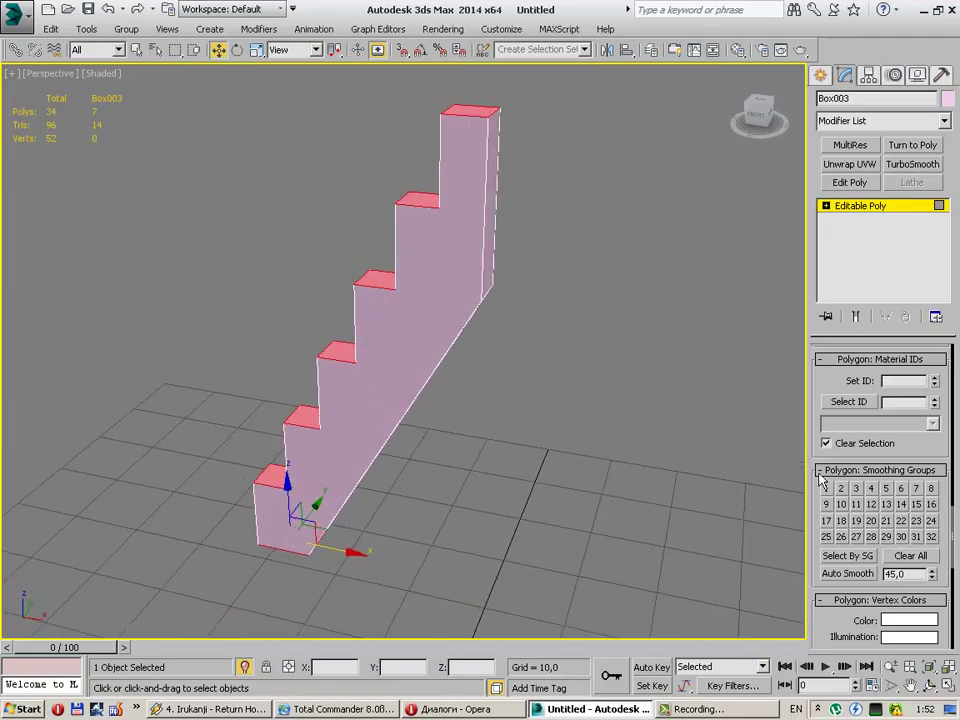
mouse_move(649, 495)
alt+middle_down()
mouse_move(643, 403)
mouse_move(615, 439)
mouse_move(583, 524)
mouse_move(608, 494)
alt+middle_up()
mouse_move(673, 516)
alt+middle_down()
mouse_move(658, 501)
mouse_move(664, 360)
alt+middle_up()
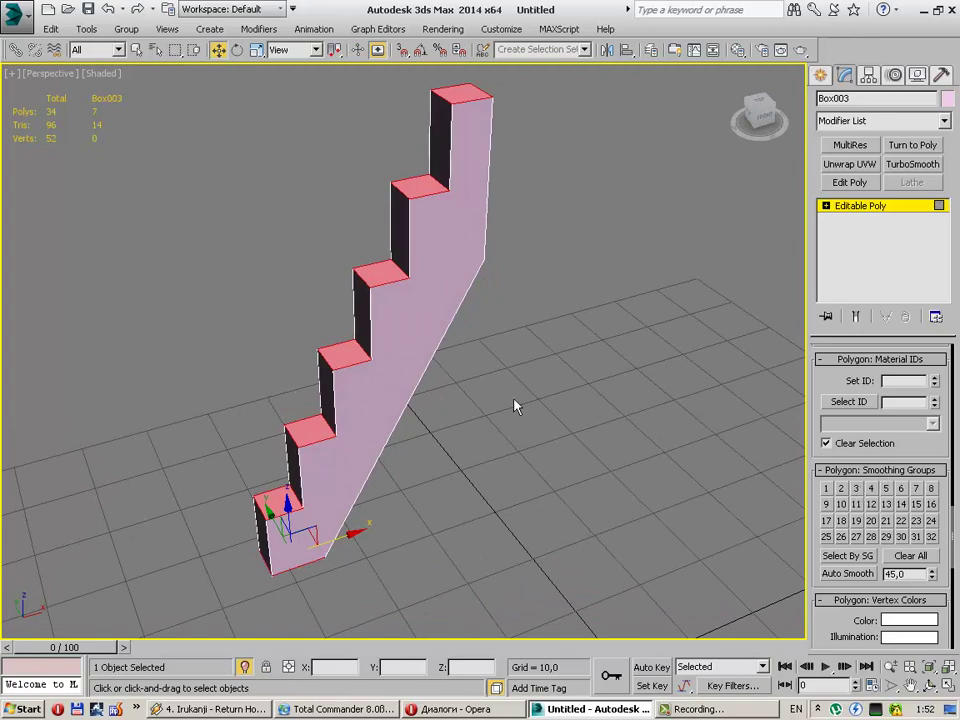
click(414, 318)
alt+middle_drag(420, 370, 341, 340)
click(454, 352)
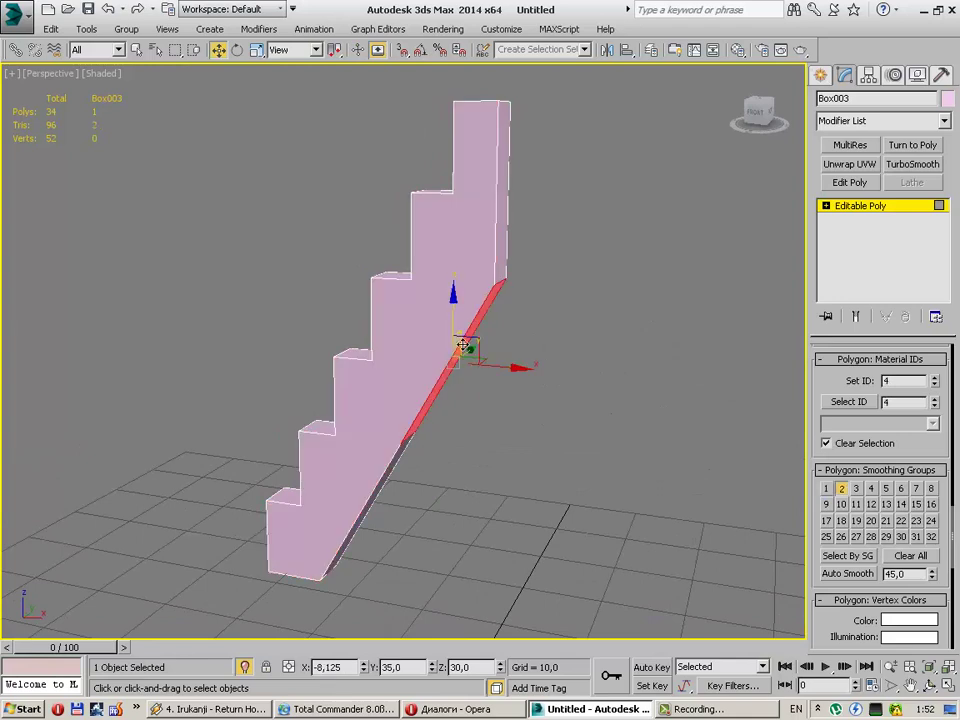
click(475, 256)
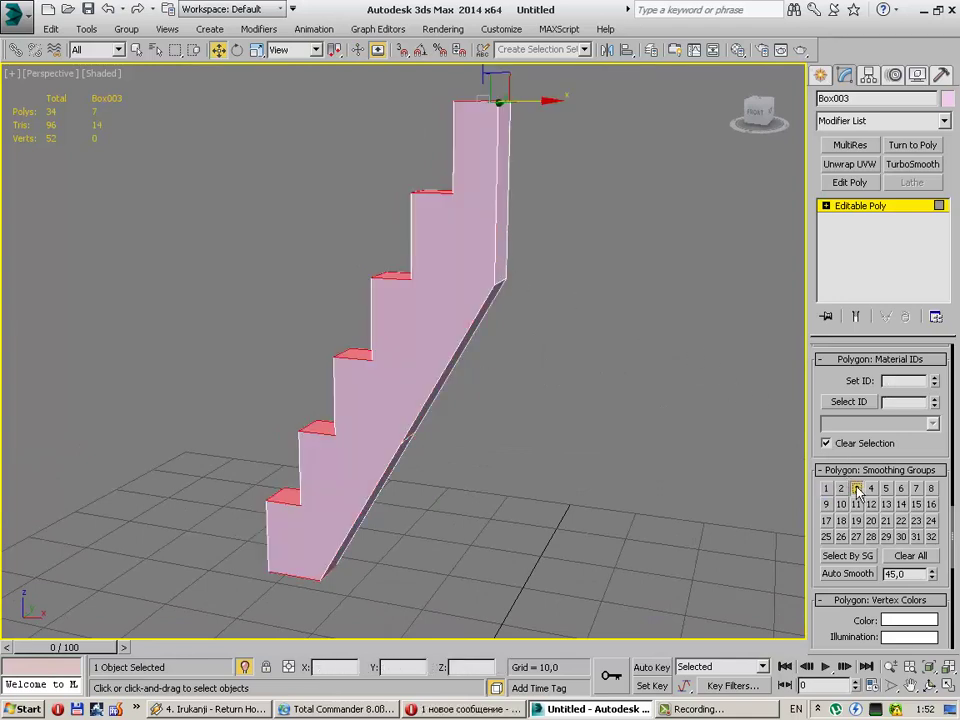
alt+middle_drag(480, 242, 452, 313)
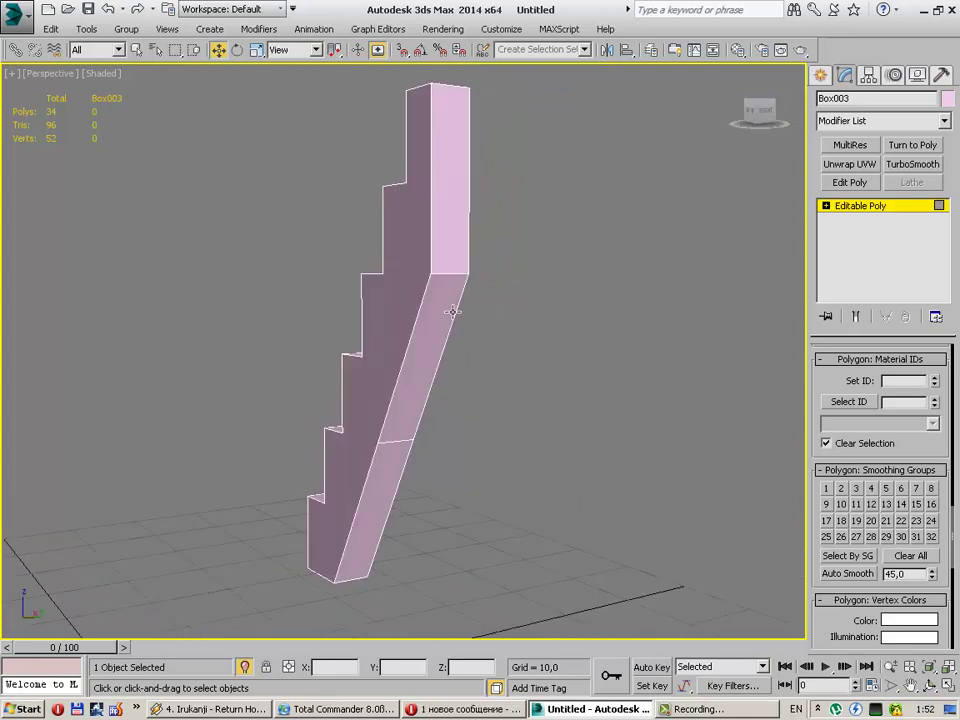
click(442, 345)
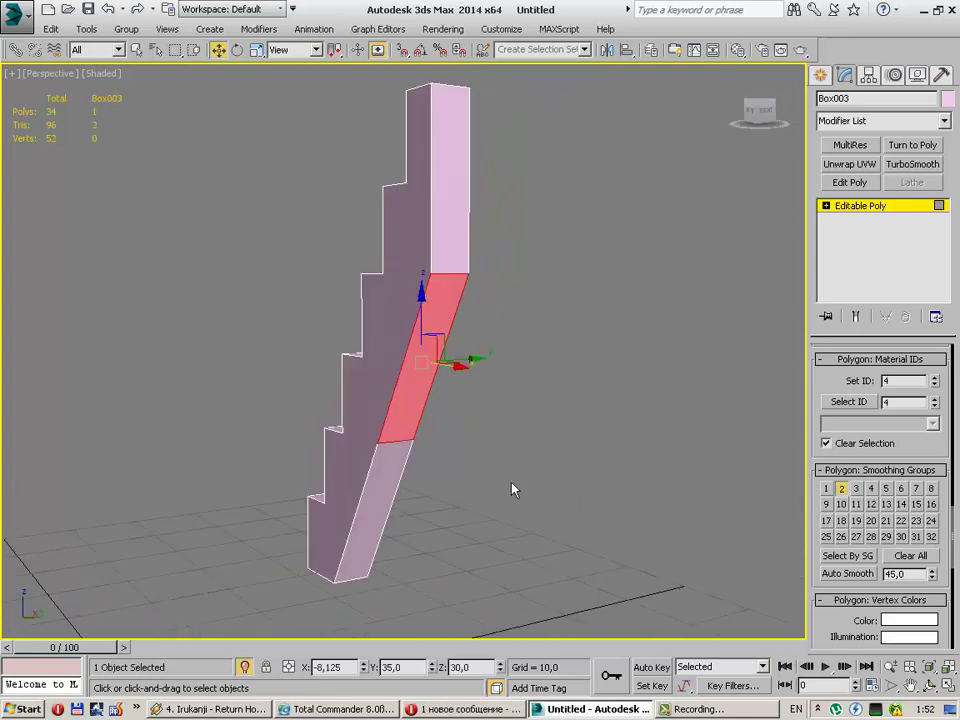
click(444, 244)
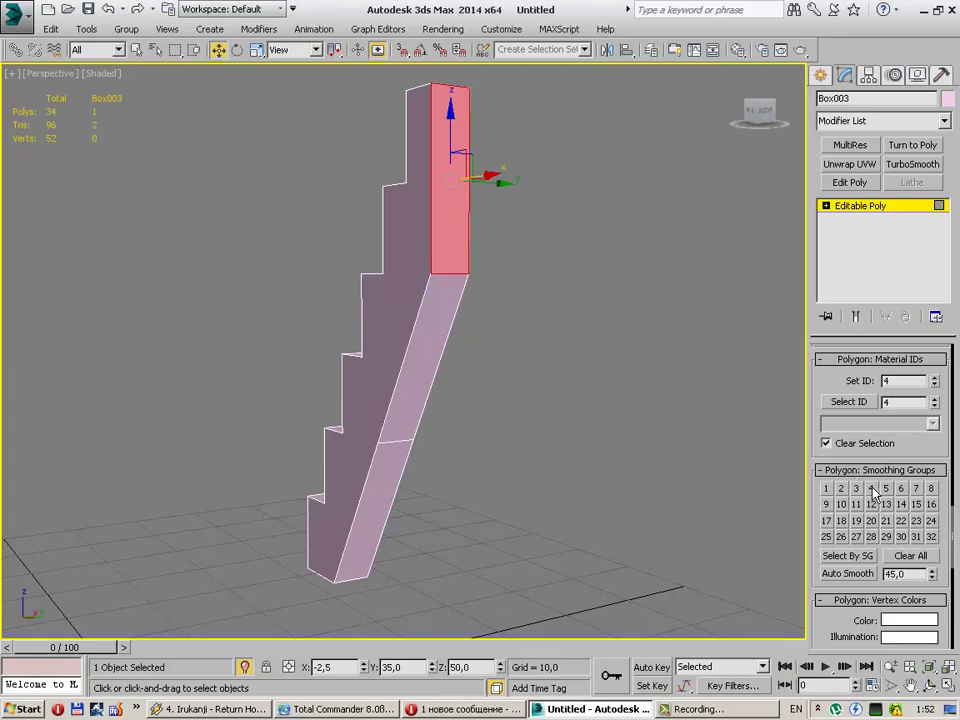
click(551, 456)
mouse_move(349, 392)
alt+middle_down()
mouse_move(401, 465)
mouse_move(431, 437)
mouse_move(371, 414)
mouse_move(602, 444)
mouse_move(746, 281)
alt+middle_up()
Step: Orbit, zoom and pan the Perspective view to frame the stair and arched beam
click(453, 376)
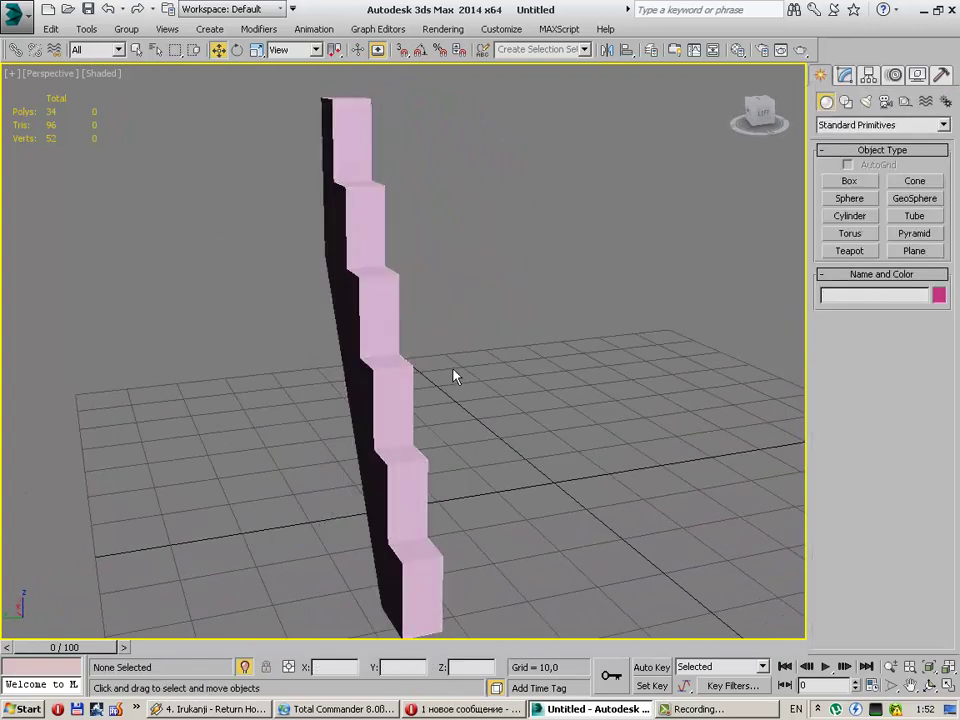
scroll(453, 376, down, 3)
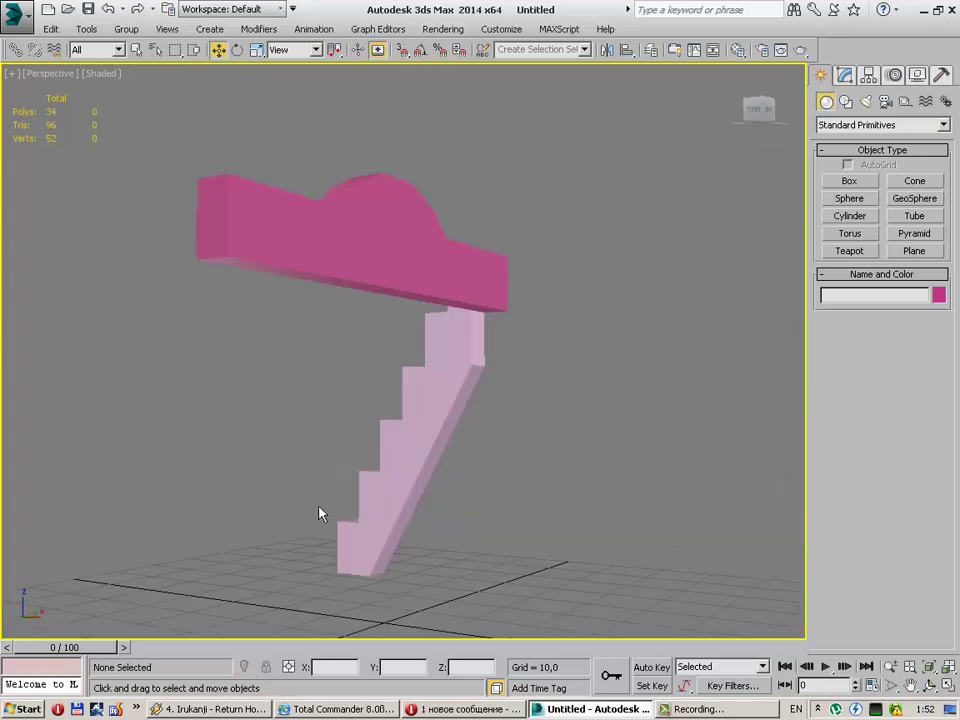
mouse_move(320, 514)
alt+middle_down()
mouse_move(369, 544)
mouse_move(444, 549)
mouse_move(381, 495)
mouse_move(564, 334)
alt+middle_up()
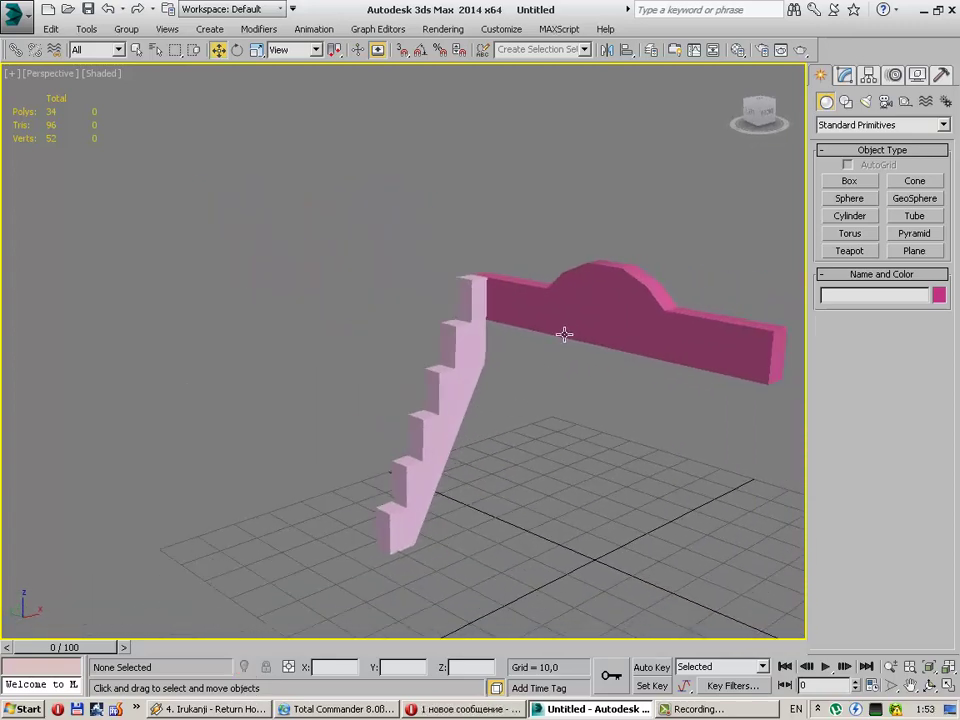
click(564, 334)
key(z)
scroll(461, 454, down, 2)
scroll(433, 491, down, 2)
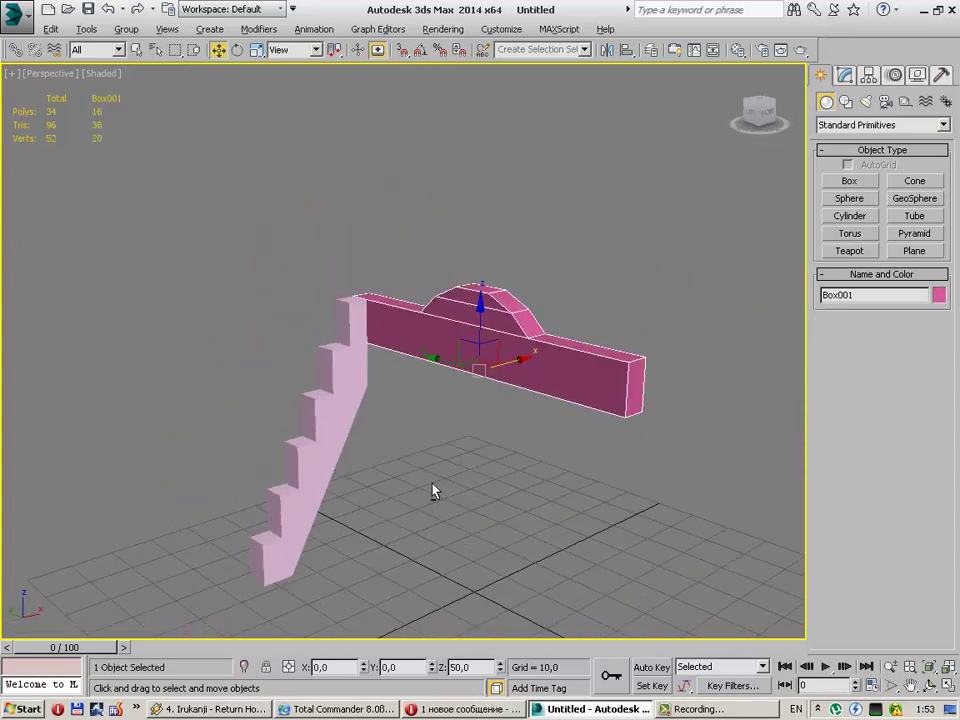
scroll(444, 500, down, 1)
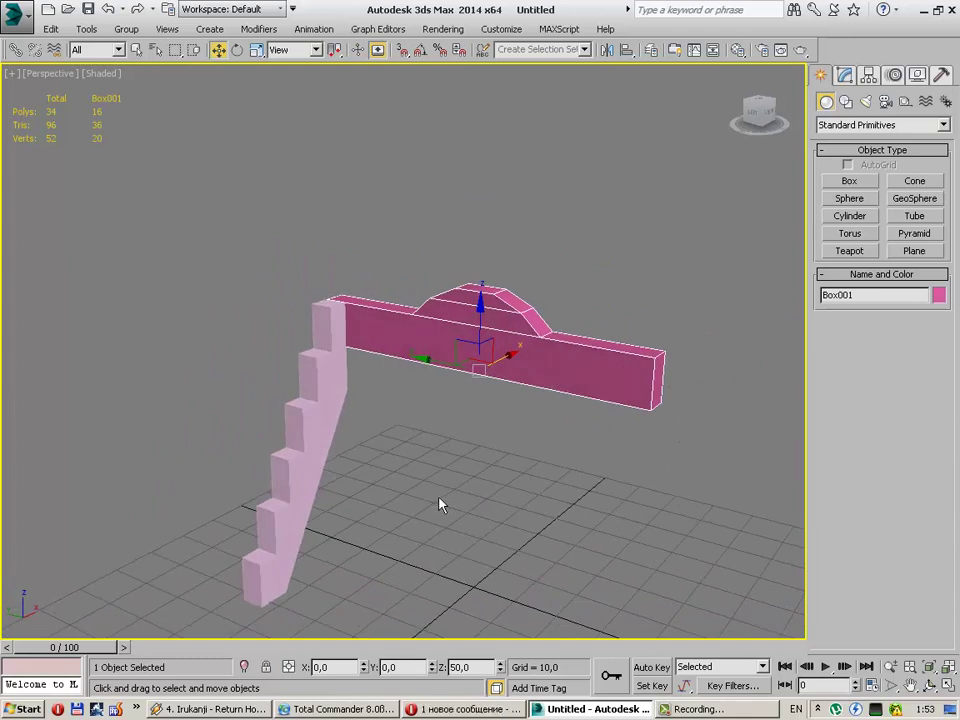
middle_drag(440, 504, 440, 458)
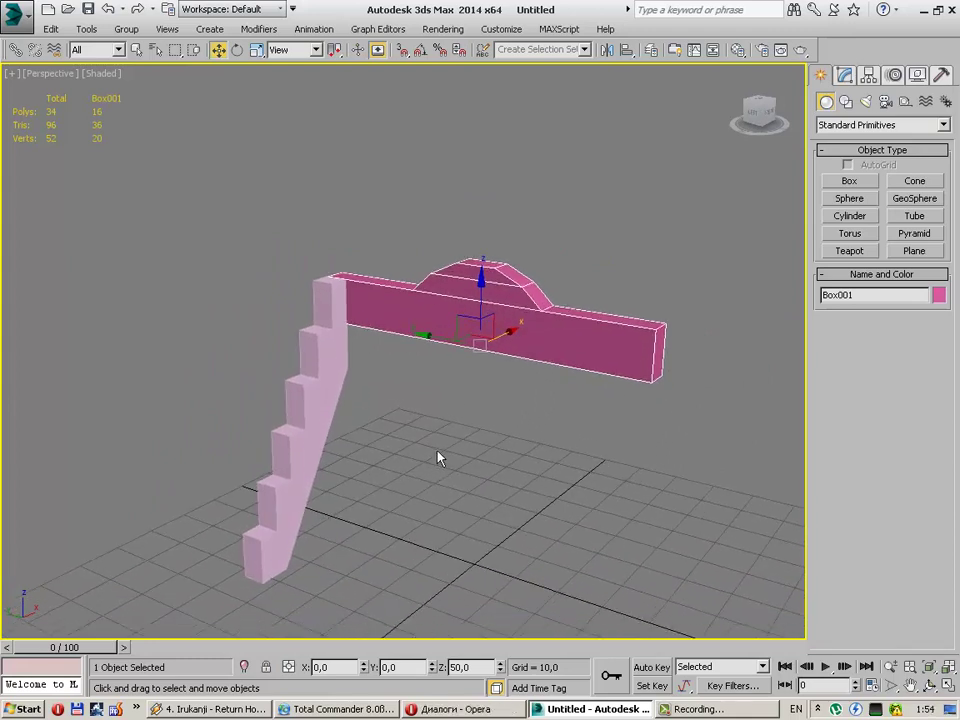
Step: Select the stair piece Box003 and shift-drag it right to start a copy
click(437, 458)
click(286, 428)
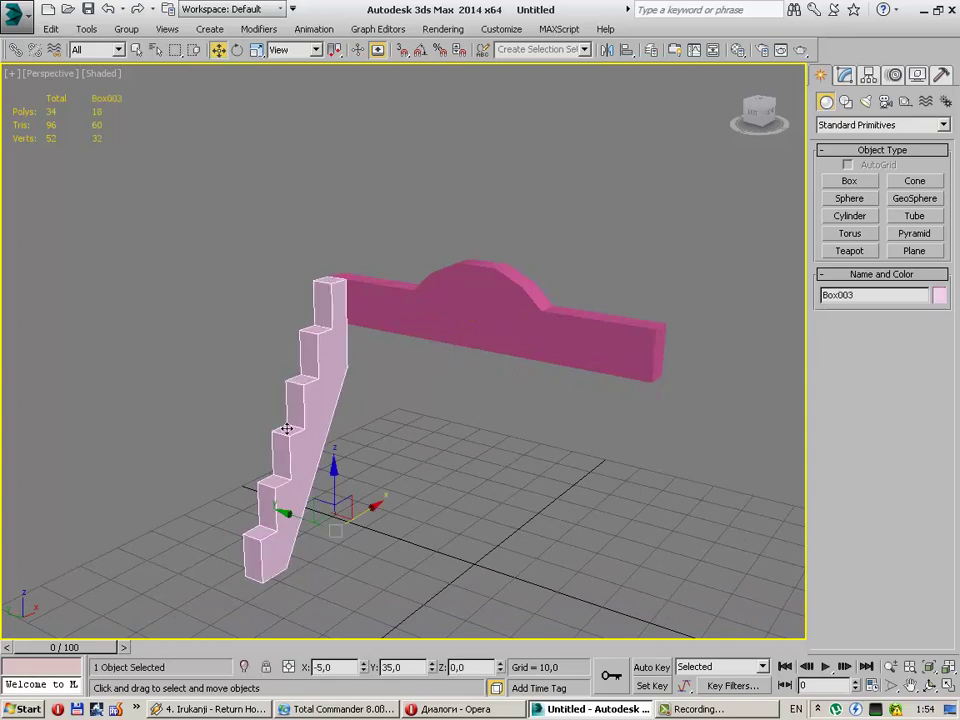
mouse_move(348, 485)
alt+middle_down()
mouse_move(467, 489)
mouse_move(489, 476)
mouse_move(360, 484)
mouse_move(391, 488)
alt+middle_up()
middle_drag(471, 497, 421, 480)
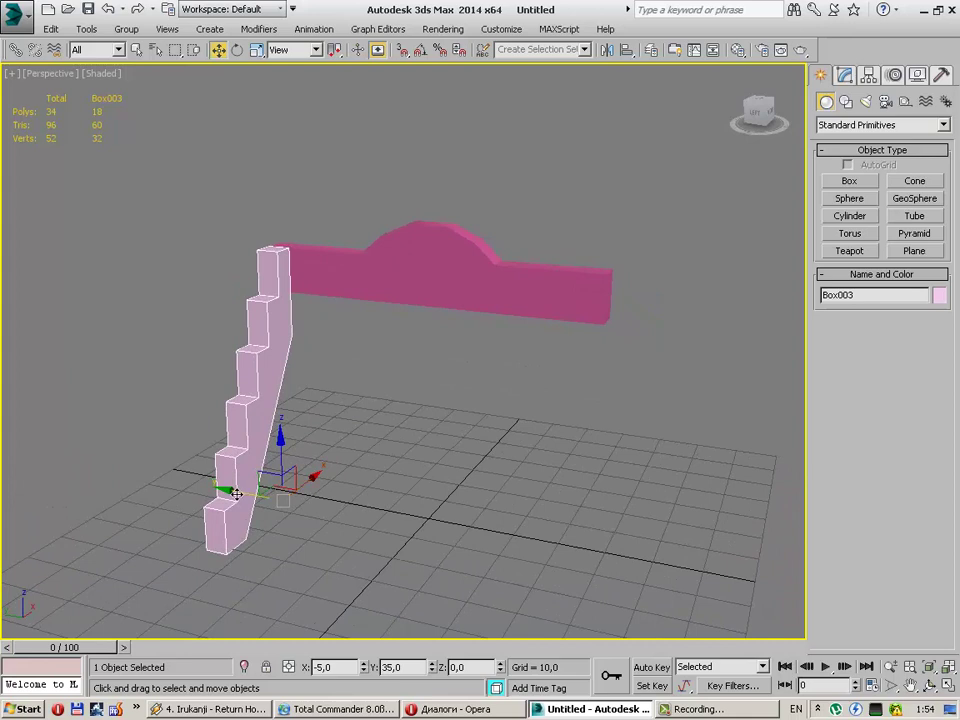
mouse_move(237, 493)
shift+mouse_down()
mouse_move(527, 565)
mouse_move(511, 563)
shift+mouse_up()
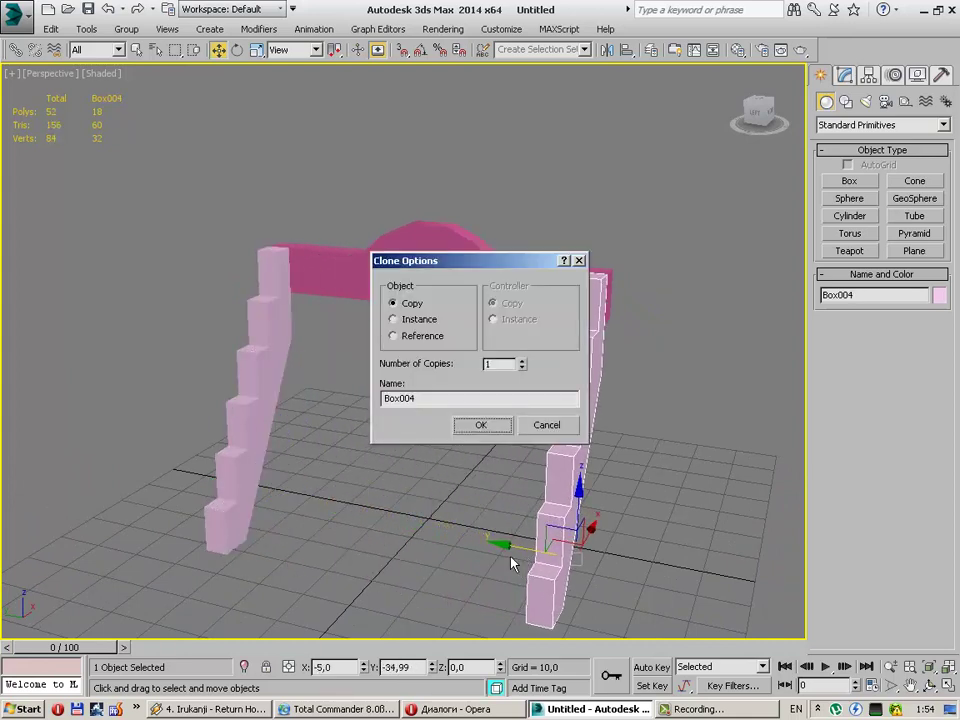
Step: Make the clone an Instance and set its Y position to -35
click(415, 319)
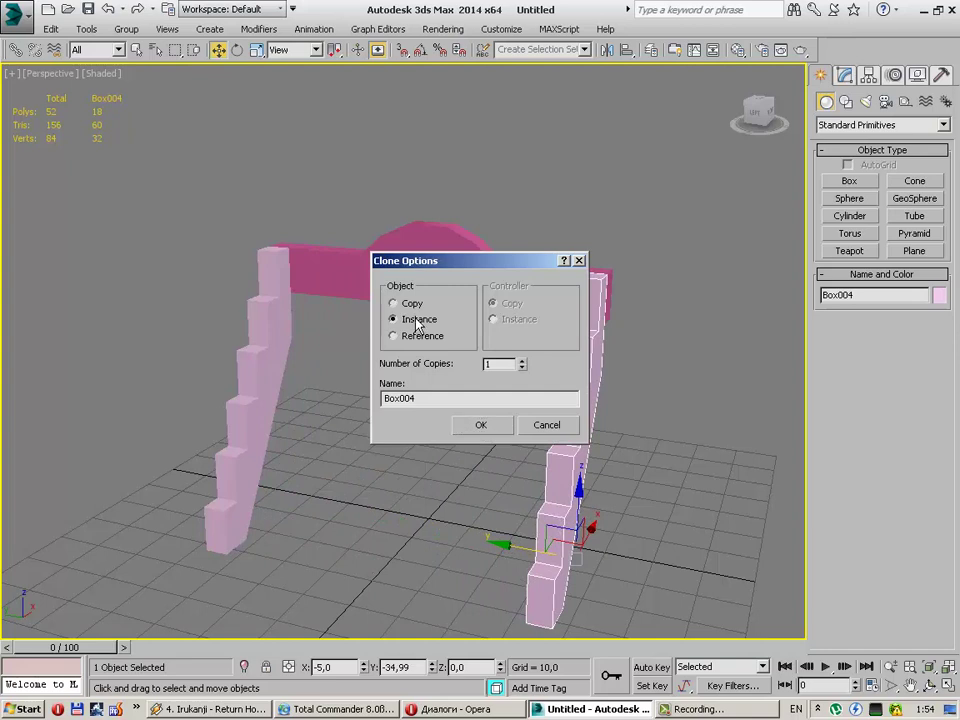
click(478, 426)
drag(420, 667, 390, 693)
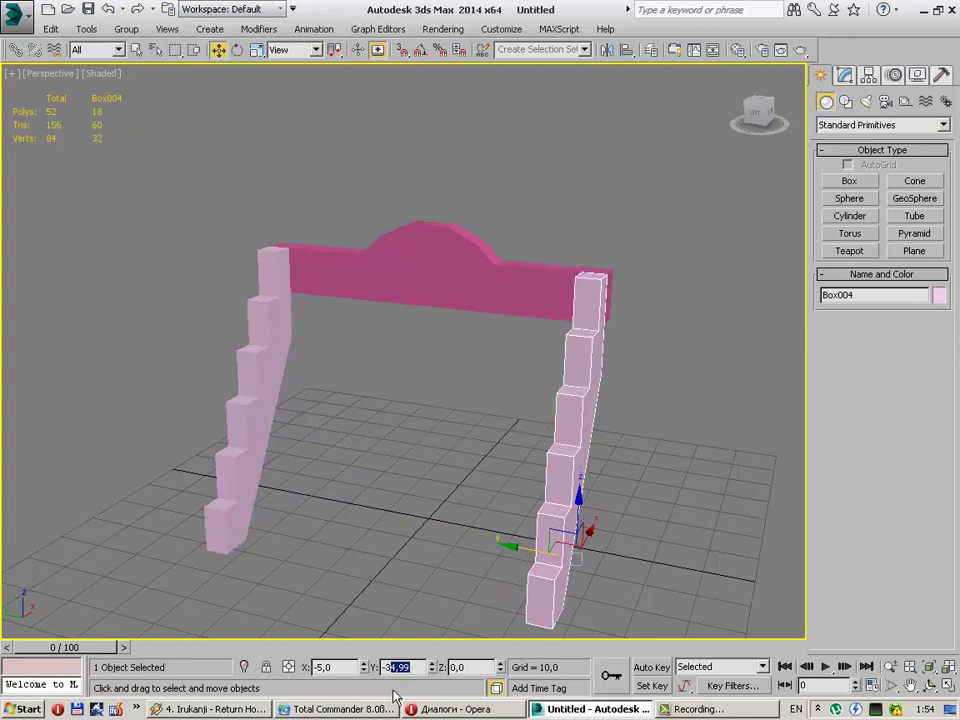
text(5)
key(Return)
Step: Orbit to a low side-on view of the arch and select the top beam
click(446, 505)
mouse_move(399, 489)
alt+middle_down()
mouse_move(491, 529)
mouse_move(505, 455)
mouse_move(499, 422)
mouse_move(208, 459)
mouse_move(238, 500)
alt+middle_up()
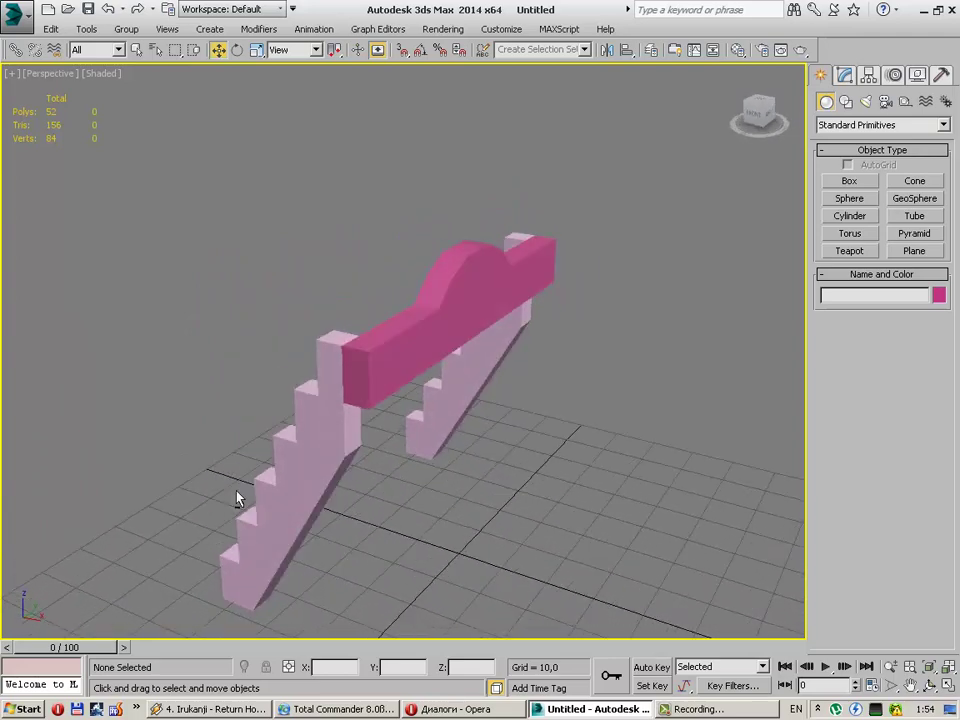
mouse_move(350, 533)
alt+middle_down()
mouse_move(336, 491)
mouse_move(396, 486)
mouse_move(375, 467)
mouse_move(404, 474)
mouse_move(339, 467)
mouse_move(337, 413)
alt+middle_up()
click(354, 205)
mouse_move(345, 247)
alt+middle_down()
mouse_move(313, 236)
mouse_move(317, 229)
mouse_move(358, 276)
alt+middle_up()
scroll(387, 270, up, 3)
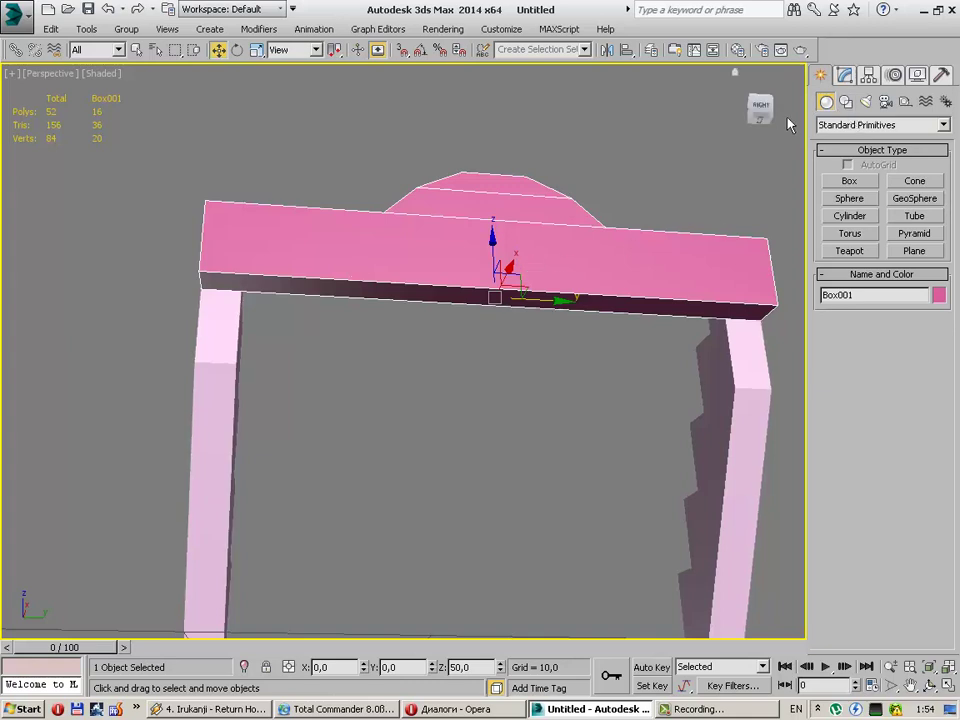
Step: In Edge mode, select the beam's bottom front edge loop, then clear it
click(845, 75)
key(2)
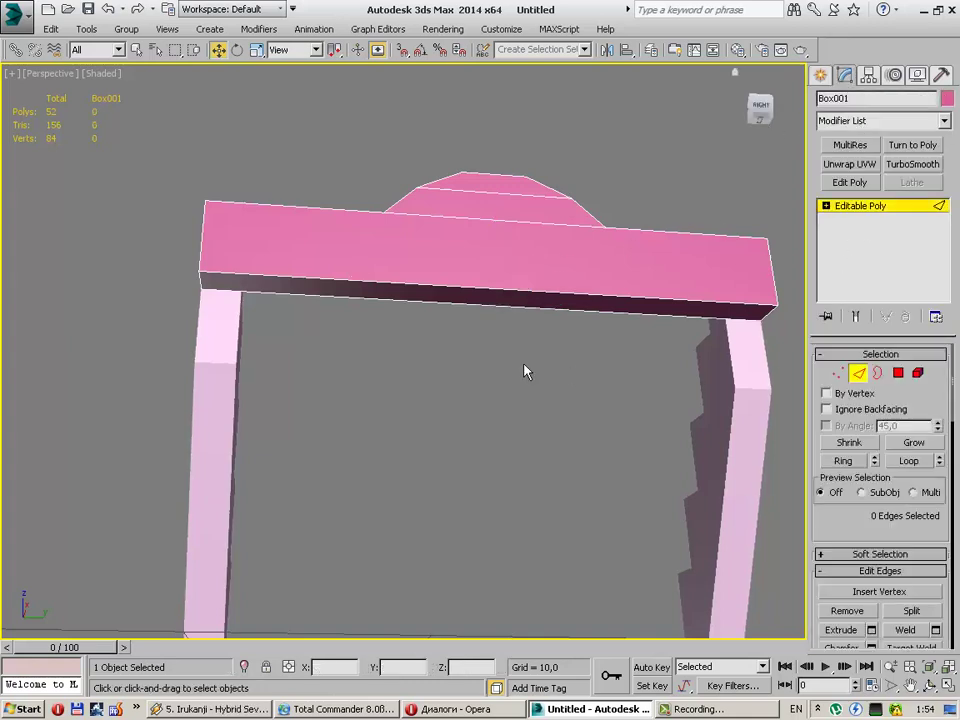
double_click(497, 297)
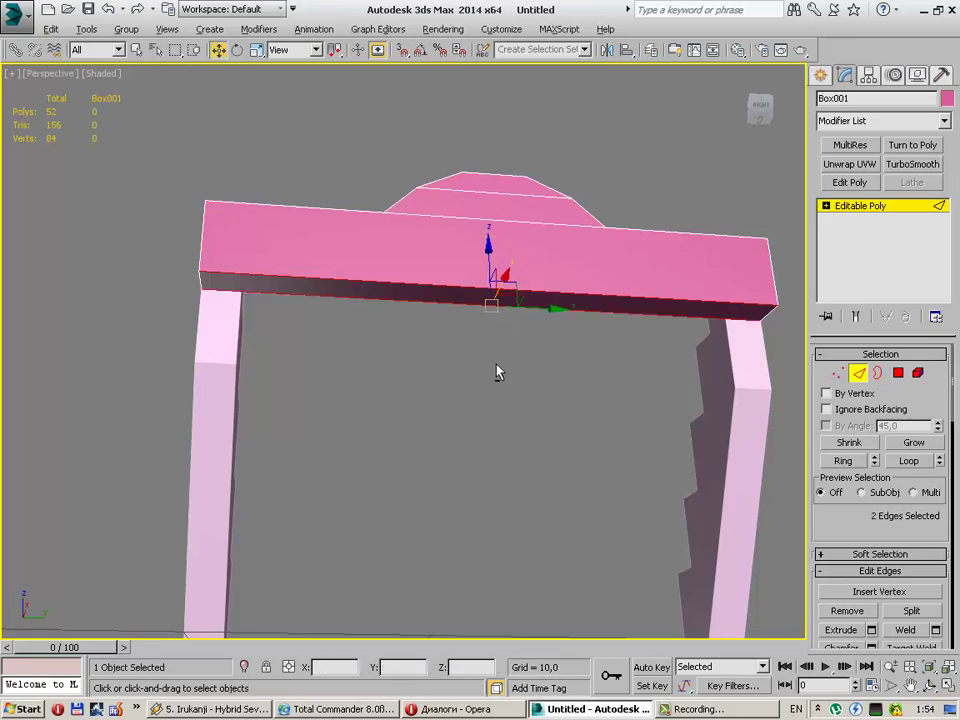
mouse_move(497, 372)
alt+middle_down()
mouse_move(560, 390)
mouse_move(532, 365)
mouse_move(538, 401)
alt+middle_up()
click(538, 401)
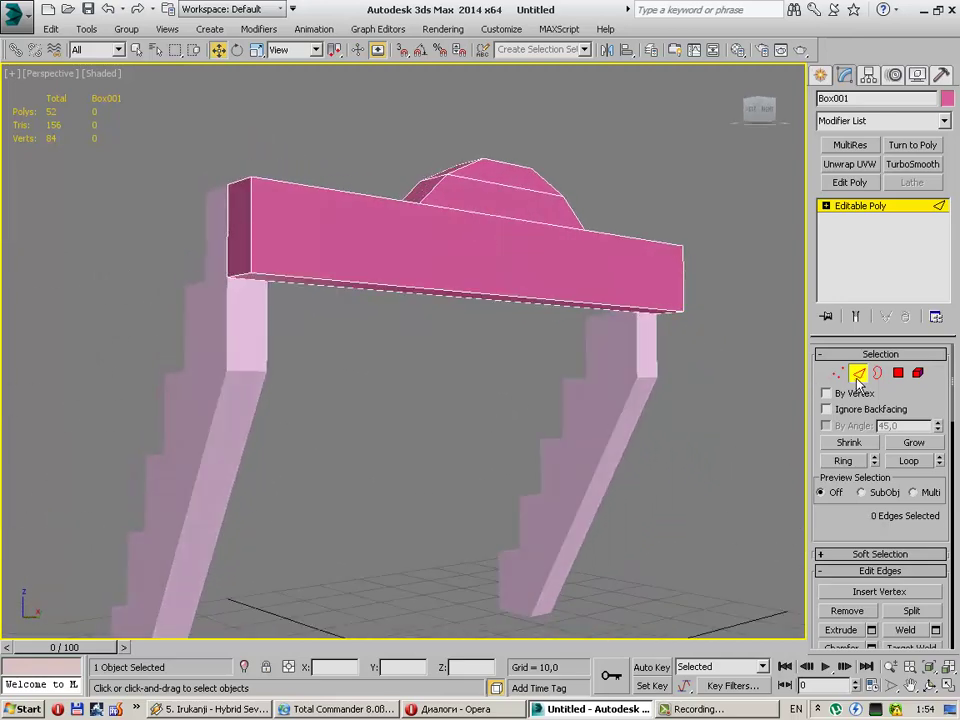
click(857, 378)
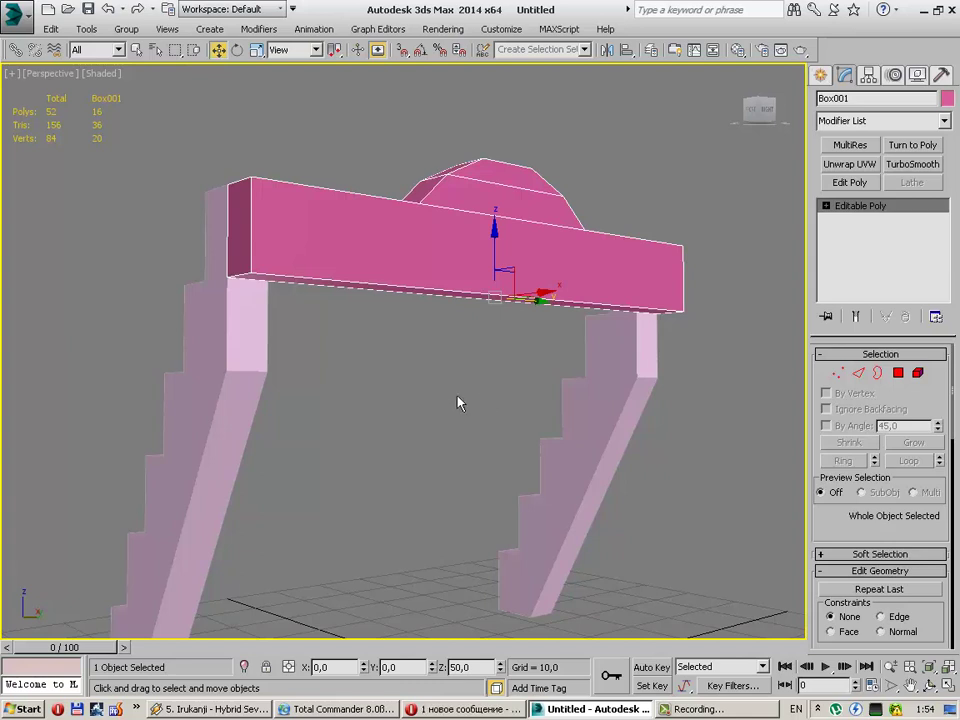
Step: Select the beam's bottom front edges from below and Connect them with new edges
alt+middle_drag(456, 401, 430, 370)
click(859, 374)
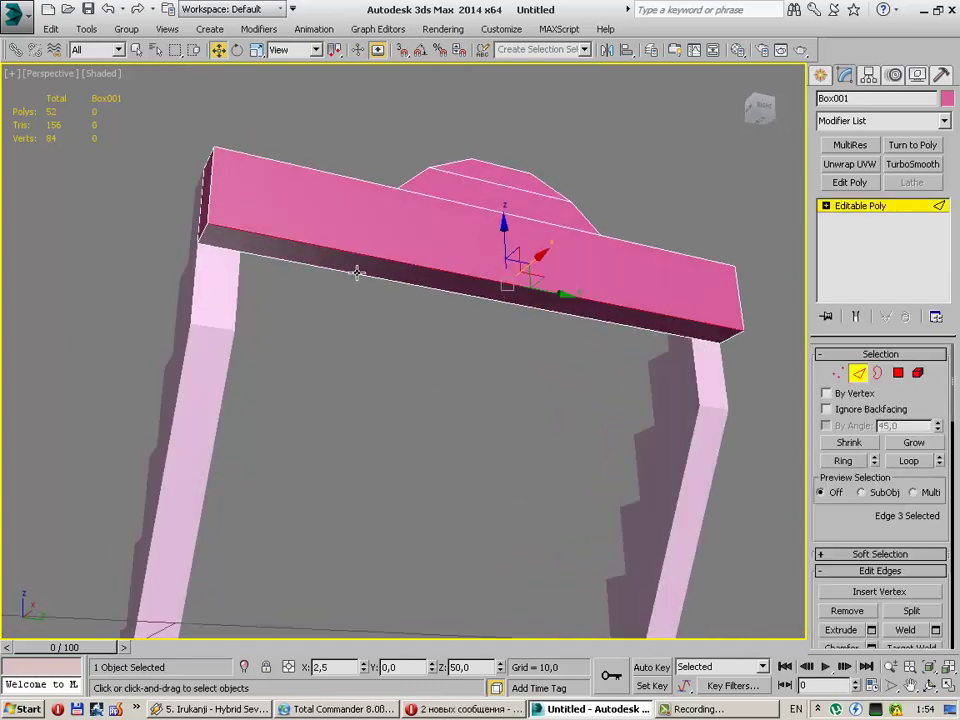
click(375, 282)
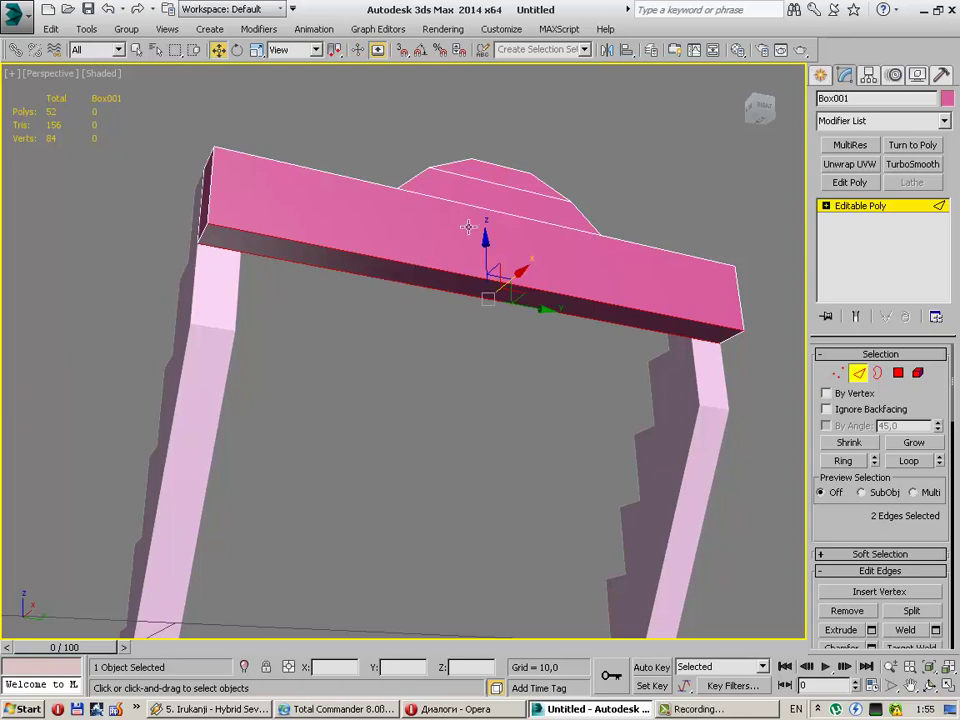
drag(870, 515, 870, 350)
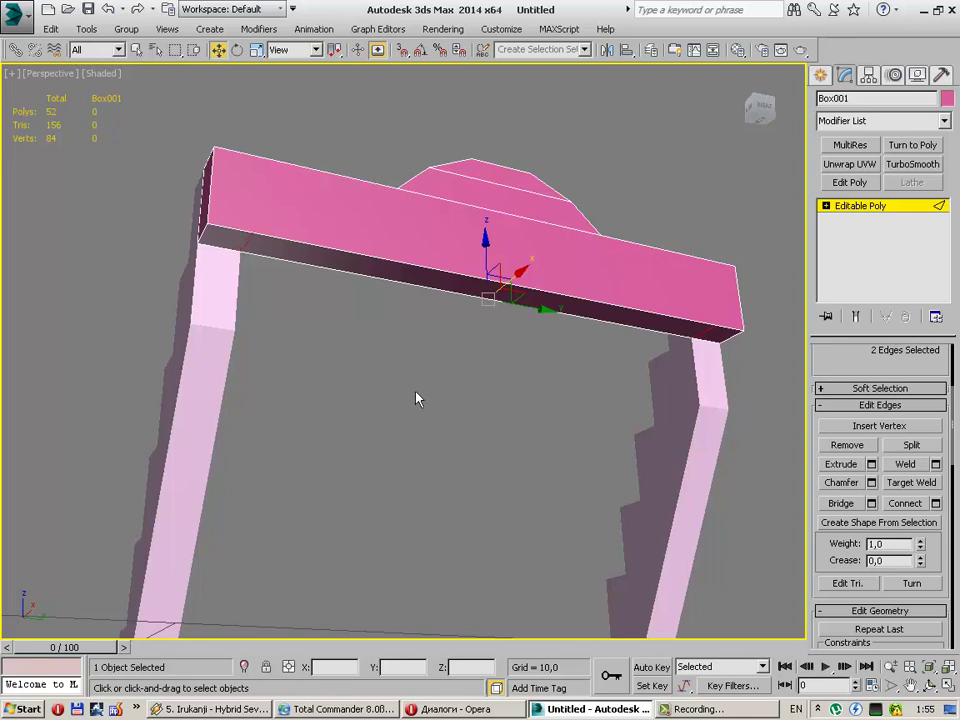
key(ctrl+shift+e)
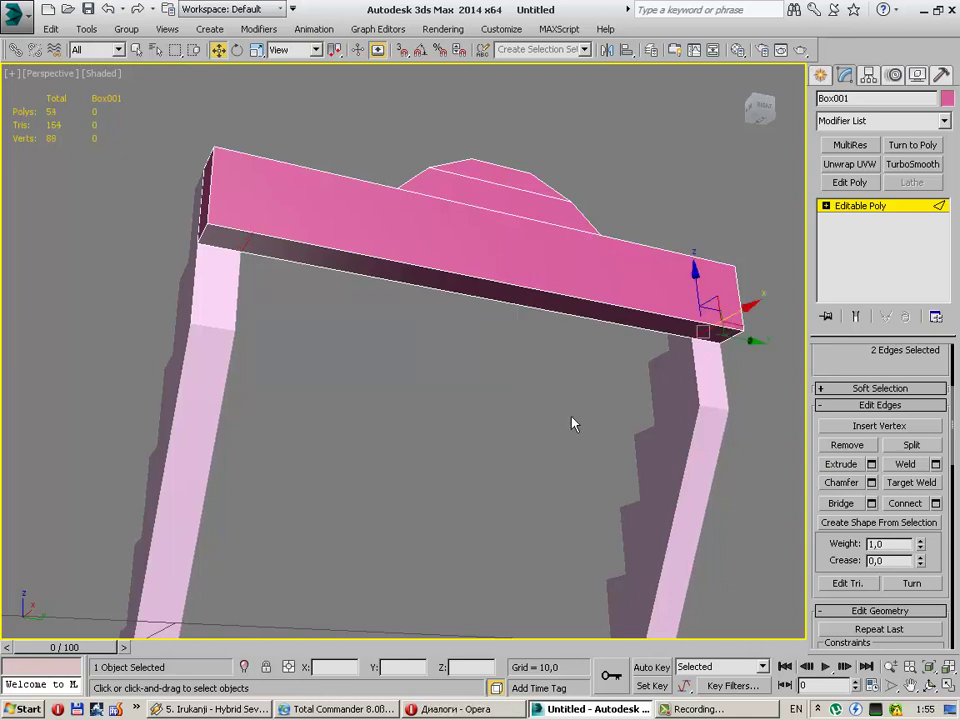
scroll(900, 420, up, 4)
Step: Select the underside polygons at both beam ends and extrude them down into legs
scroll(914, 380, up, 3)
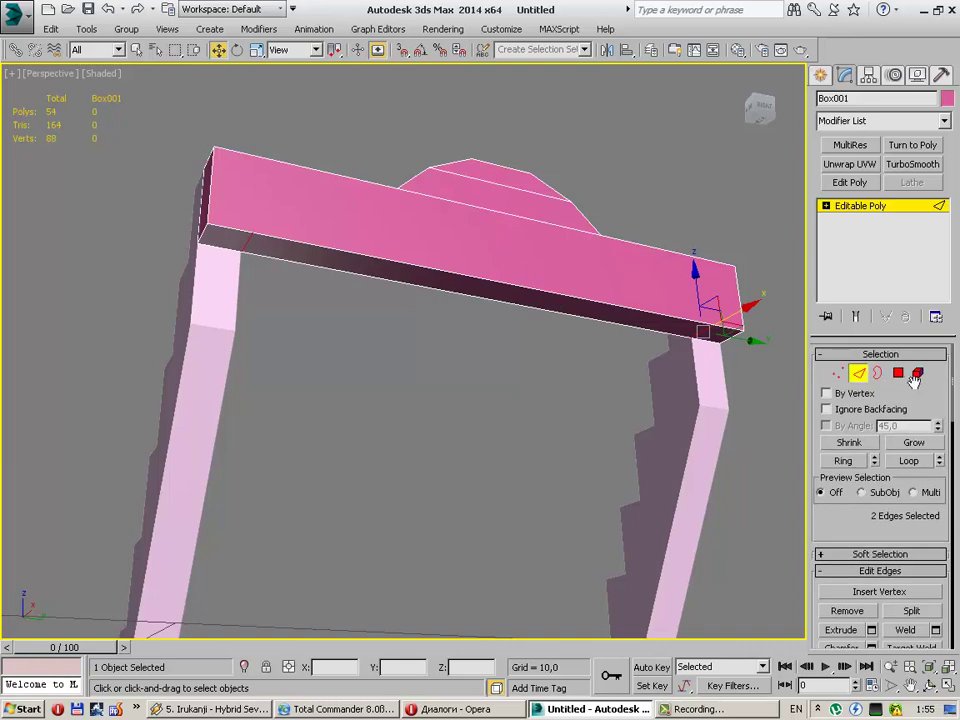
click(898, 373)
click(223, 244)
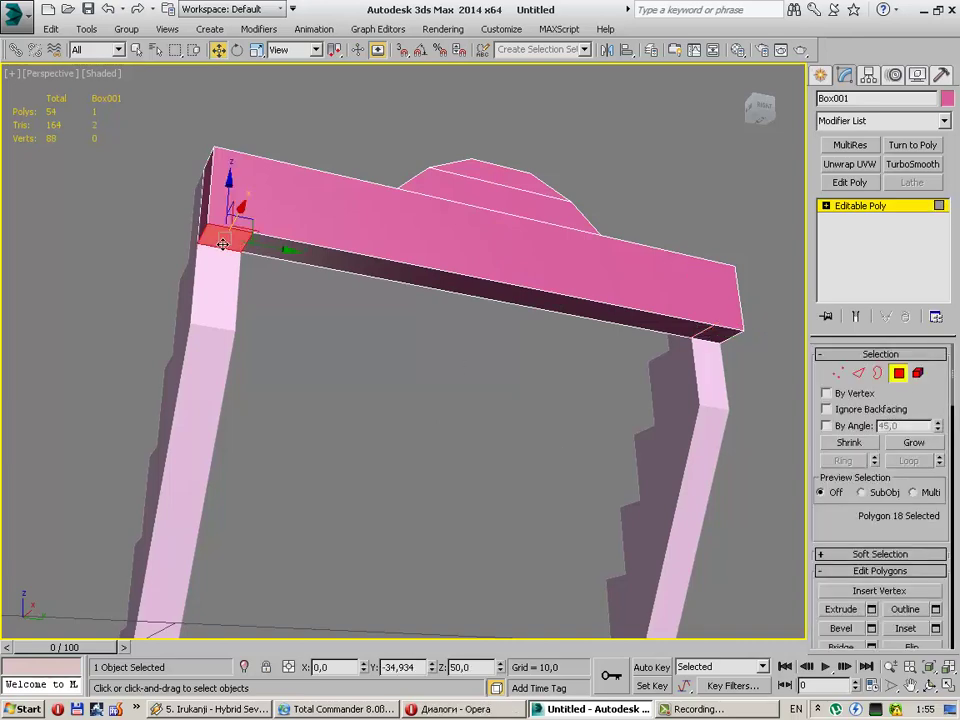
ctrl+click(716, 336)
alt+middle_drag(621, 364, 365, 425)
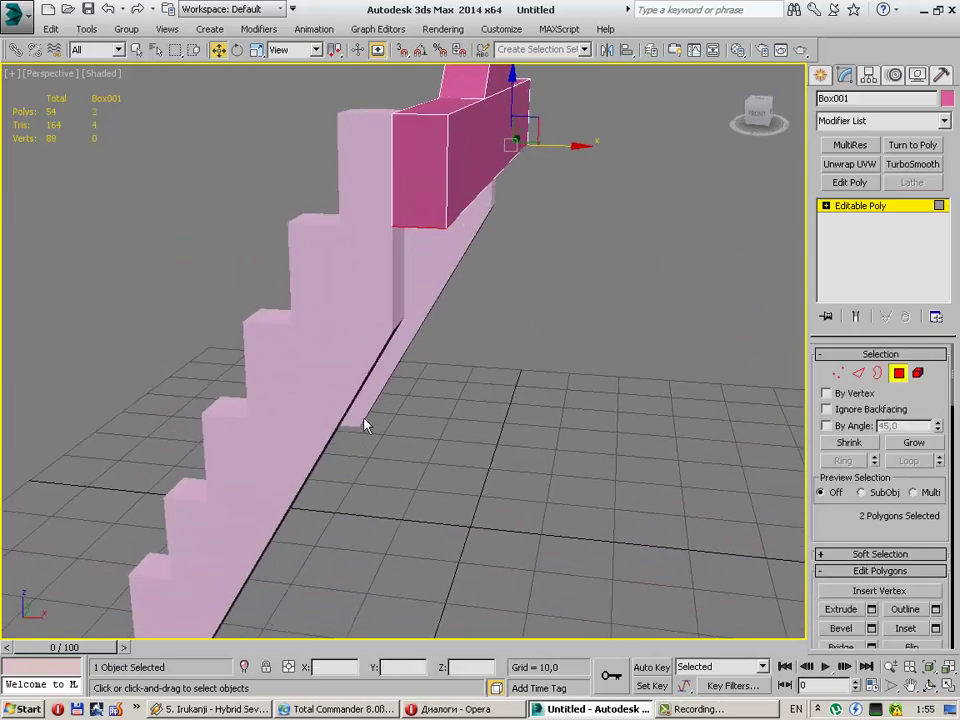
click(842, 612)
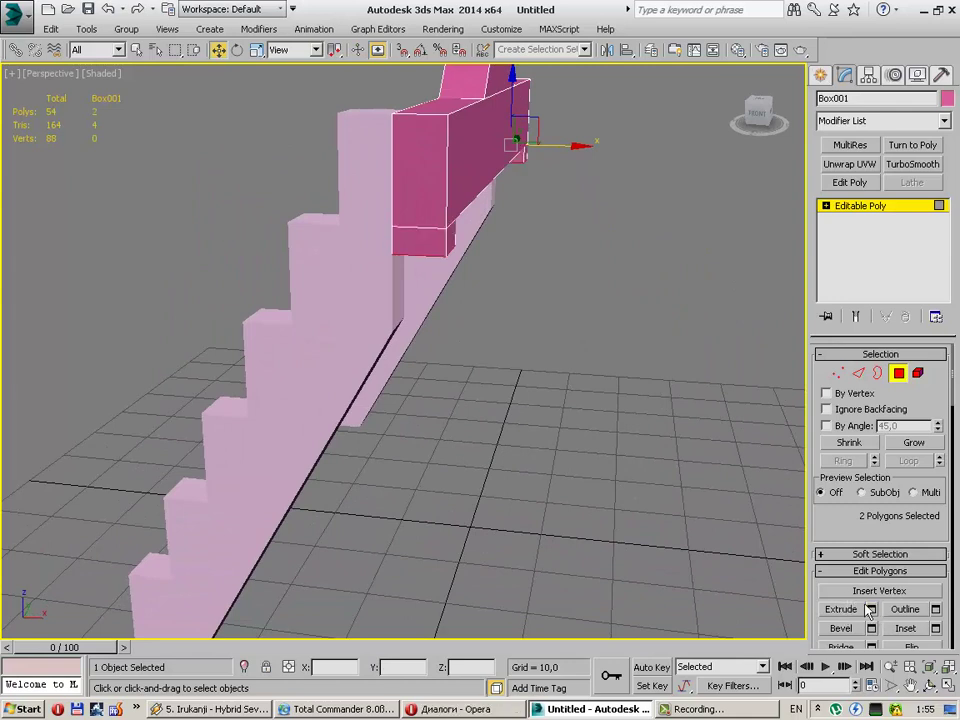
mouse_move(430, 240)
mouse_down()
mouse_move(457, 405)
mouse_move(451, 157)
mouse_up()
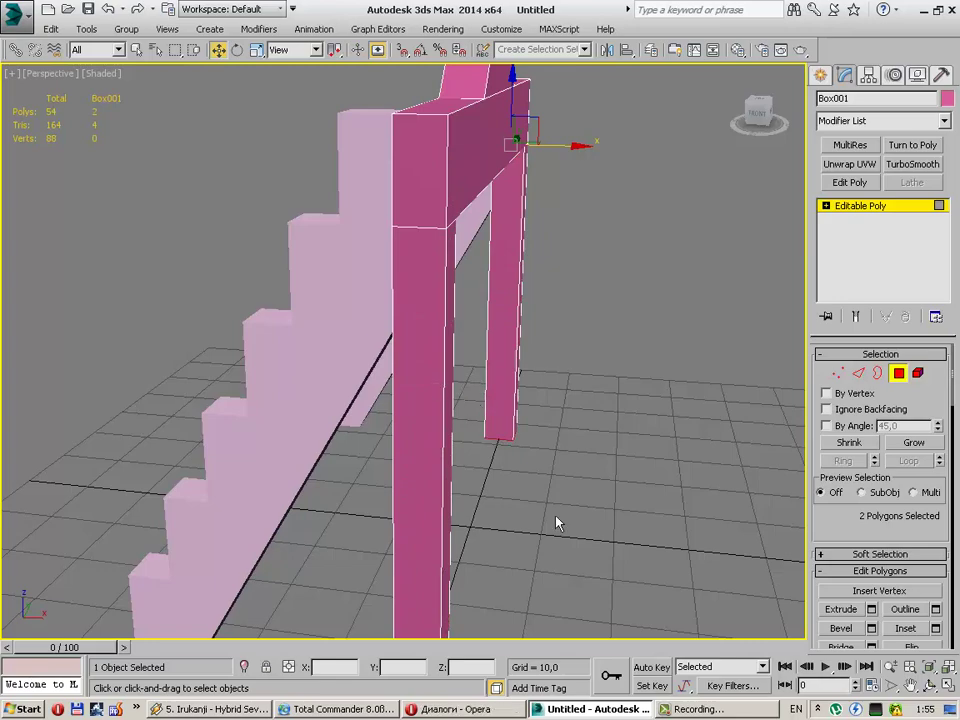
Step: Extrude the back leg's bottom faces further down, then deselect and orbit to inspect
mouse_move(557, 521)
middle_down()
mouse_move(599, 306)
mouse_move(548, 444)
mouse_move(433, 414)
middle_up()
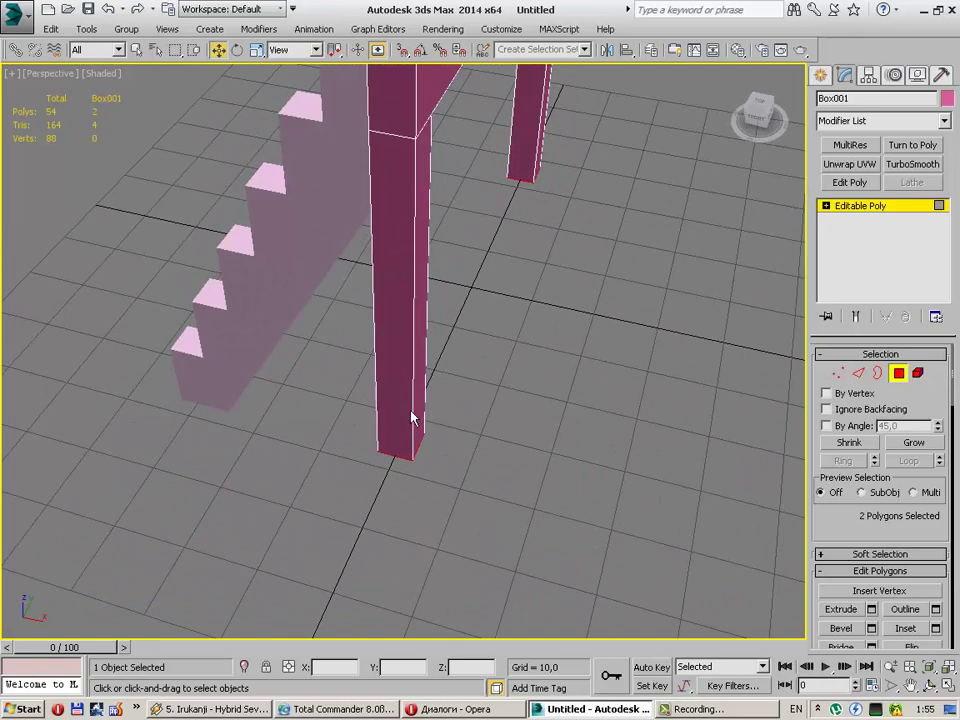
key(shift+e)
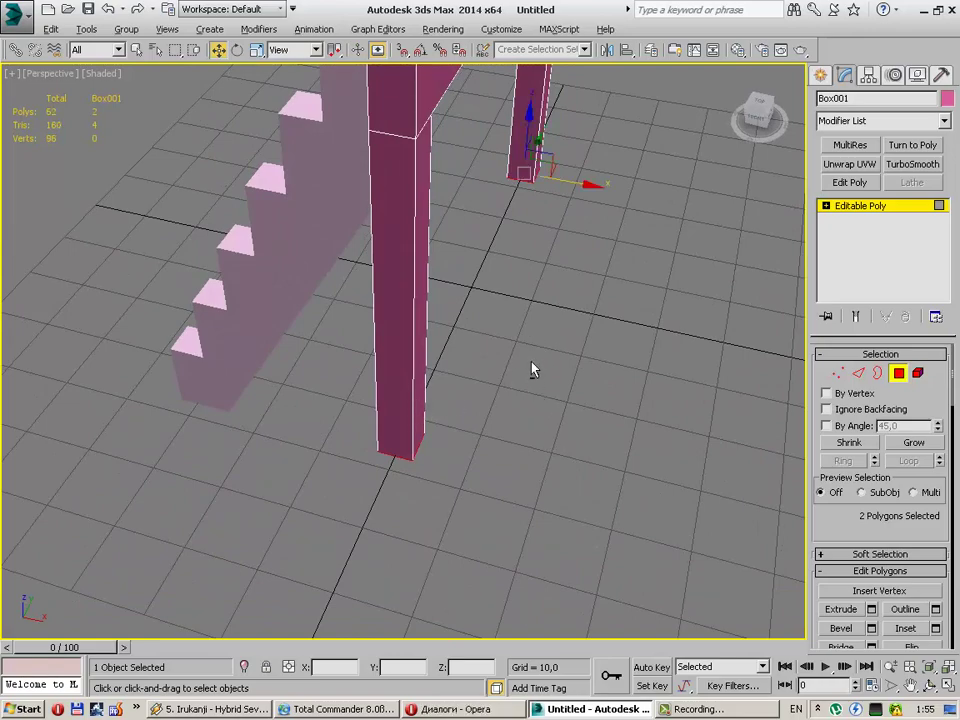
click(531, 369)
mouse_move(514, 418)
alt+middle_down()
mouse_move(465, 339)
mouse_move(471, 456)
mouse_move(461, 507)
mouse_move(414, 437)
mouse_move(405, 369)
mouse_move(388, 373)
mouse_move(506, 434)
mouse_move(568, 493)
mouse_move(546, 454)
mouse_move(478, 455)
mouse_move(546, 471)
mouse_move(589, 456)
mouse_move(600, 439)
mouse_move(571, 420)
mouse_move(506, 441)
mouse_move(469, 426)
mouse_move(253, 414)
mouse_move(516, 474)
mouse_move(591, 480)
mouse_move(568, 523)
mouse_move(614, 527)
mouse_move(486, 448)
alt+middle_up()
scroll(568, 491, down, 3)
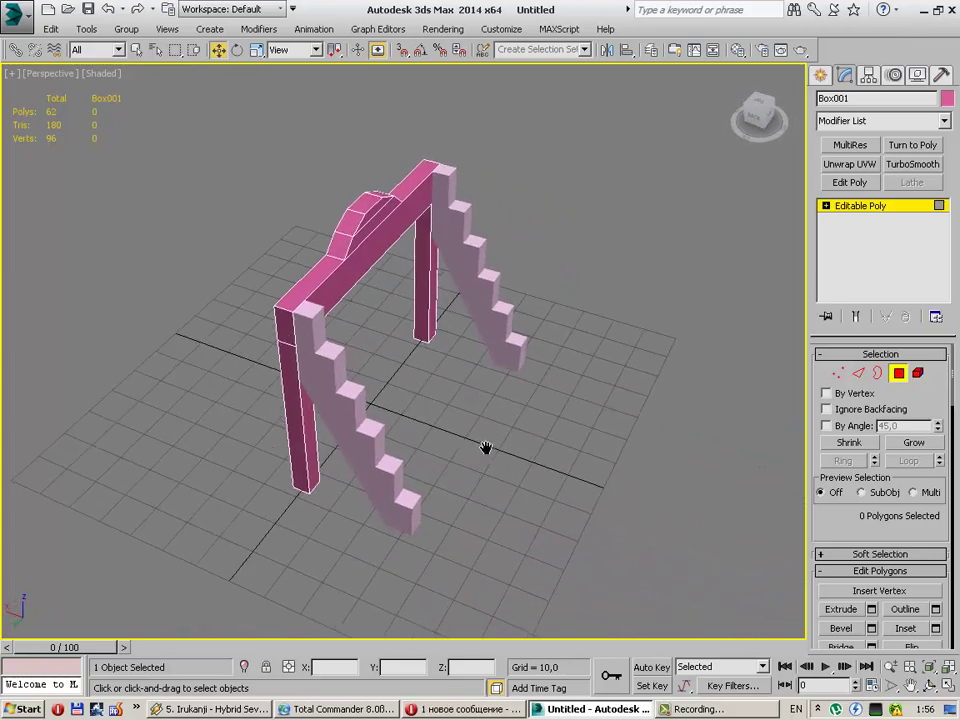
Step: Draw a thin Box slab beneath the frame and stairs
click(816, 78)
click(849, 181)
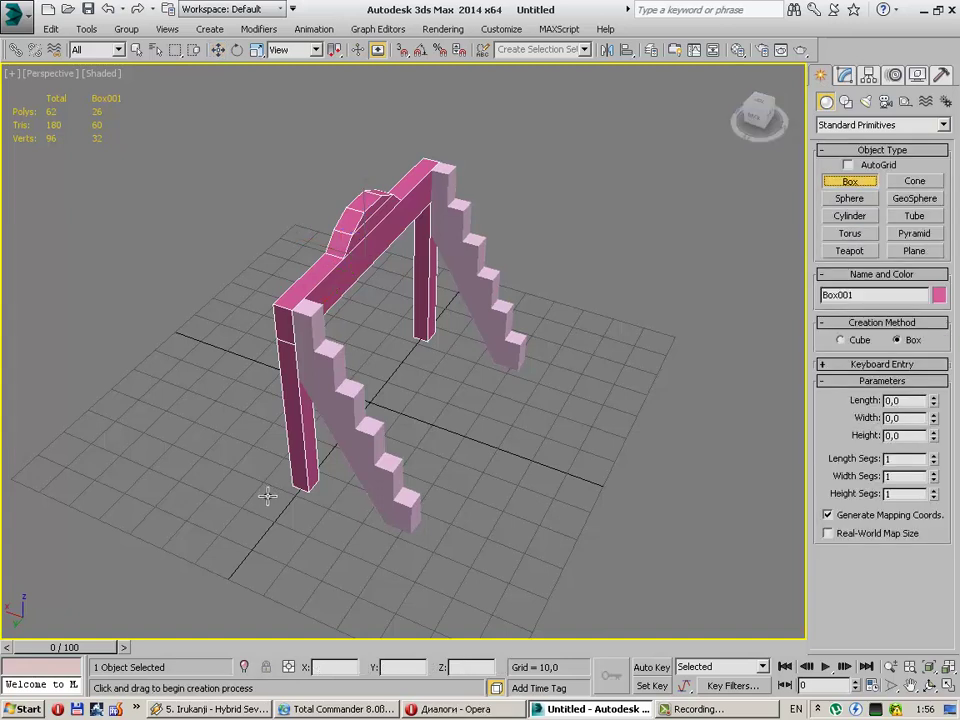
drag(267, 491, 555, 346)
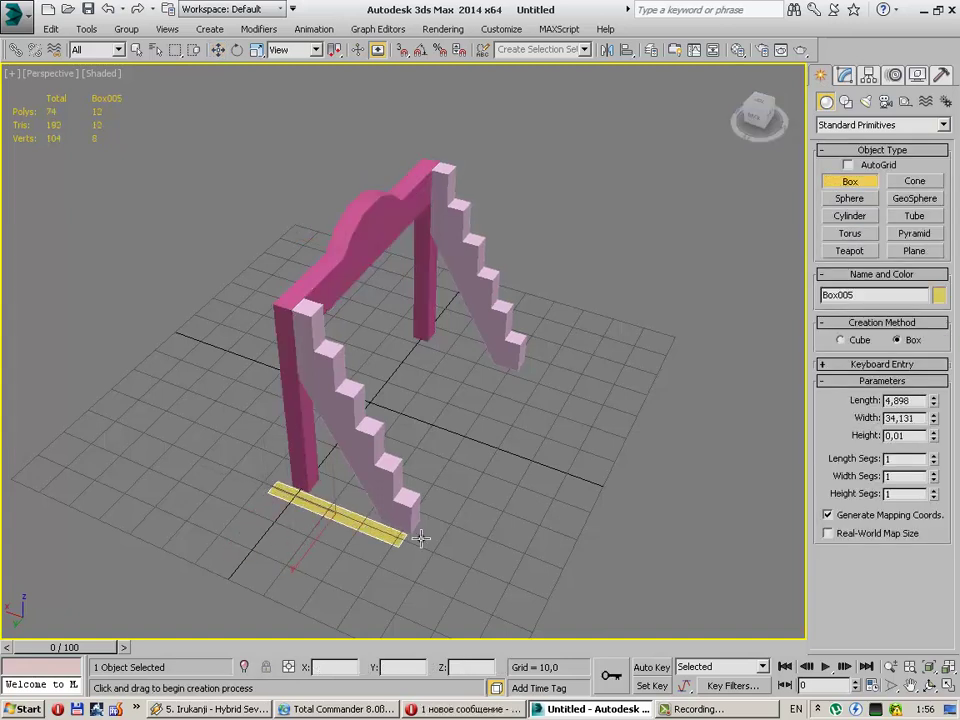
click(557, 368)
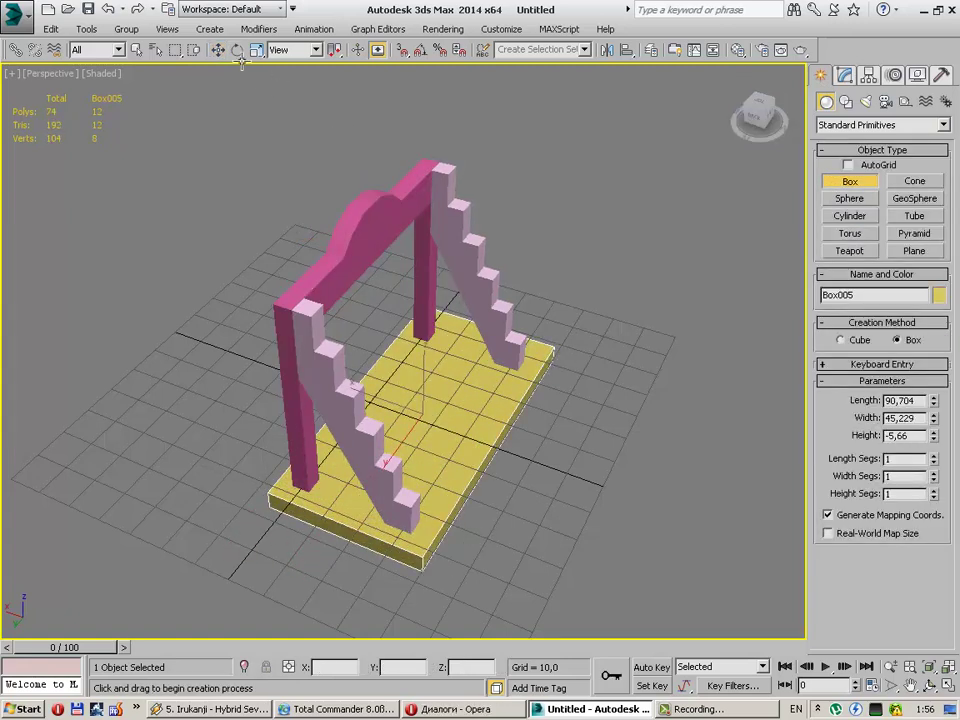
Step: Zero the slab's X and Y positions, then slide it along X under the frame
click(220, 51)
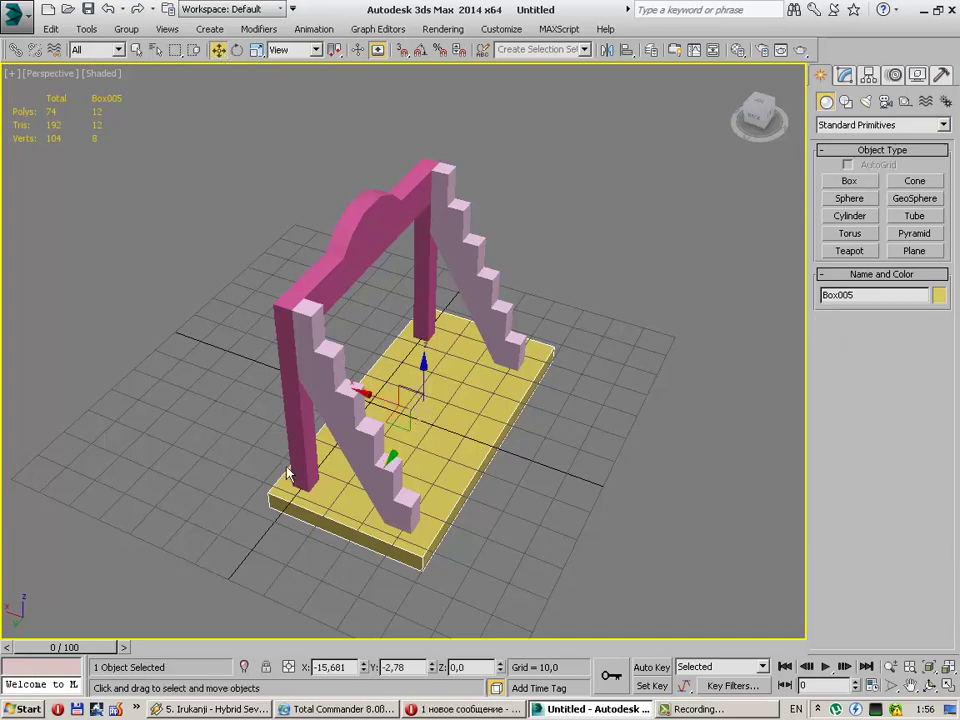
right_click(352, 666)
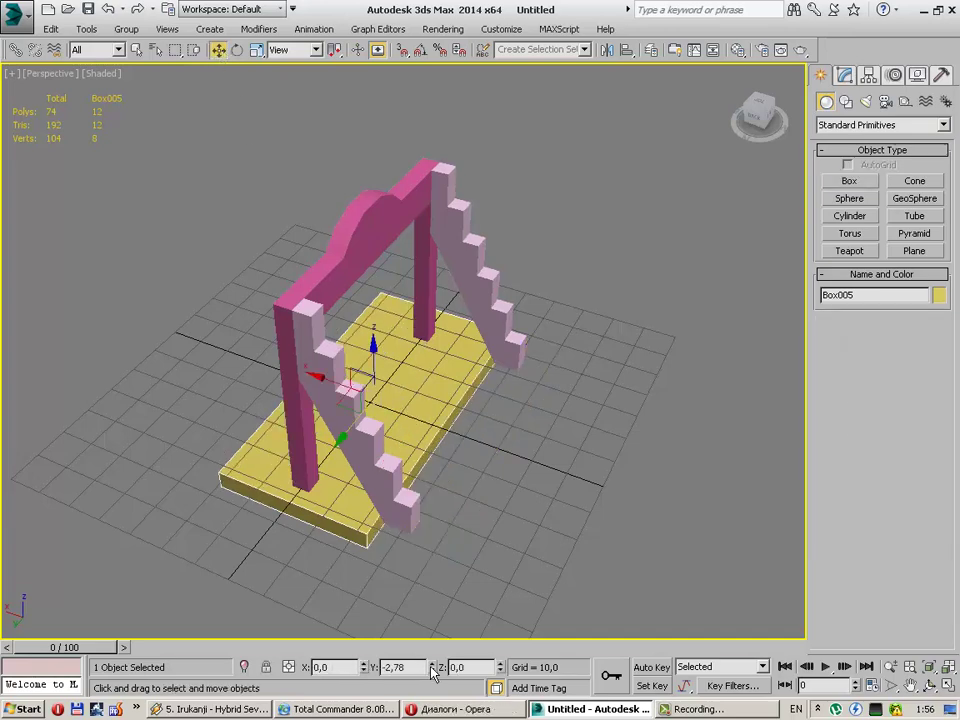
right_click(432, 667)
click(446, 583)
mouse_move(446, 583)
alt+middle_down()
mouse_move(424, 497)
mouse_move(456, 463)
mouse_move(444, 446)
mouse_move(463, 531)
alt+middle_up()
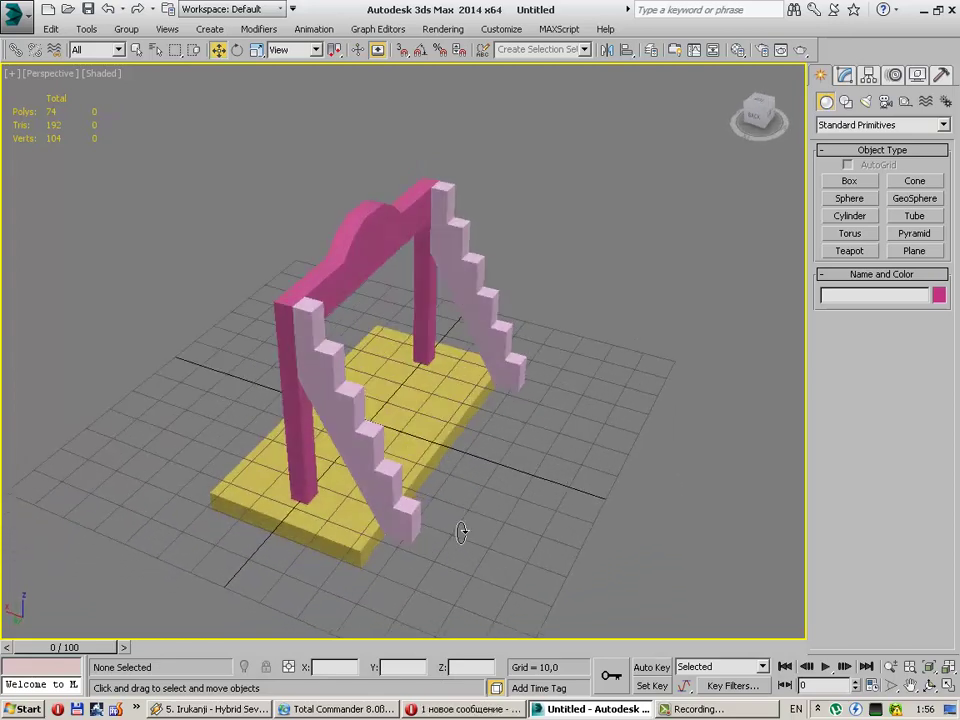
click(406, 435)
drag(318, 411, 363, 426)
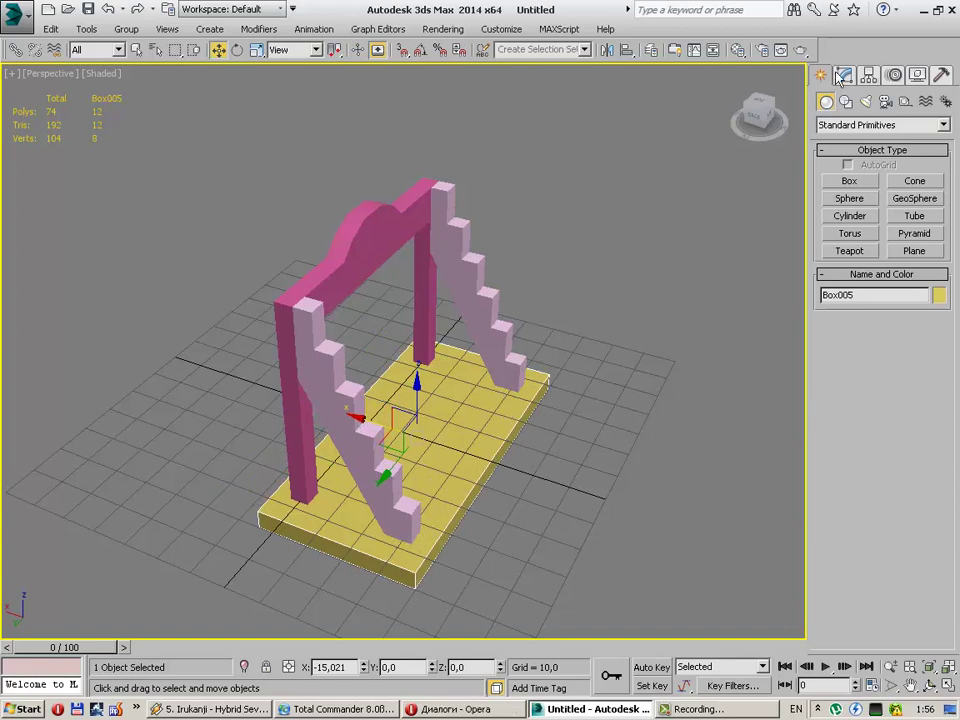
Step: Orbit around the frame and select the left staircase post
click(843, 76)
click(313, 369)
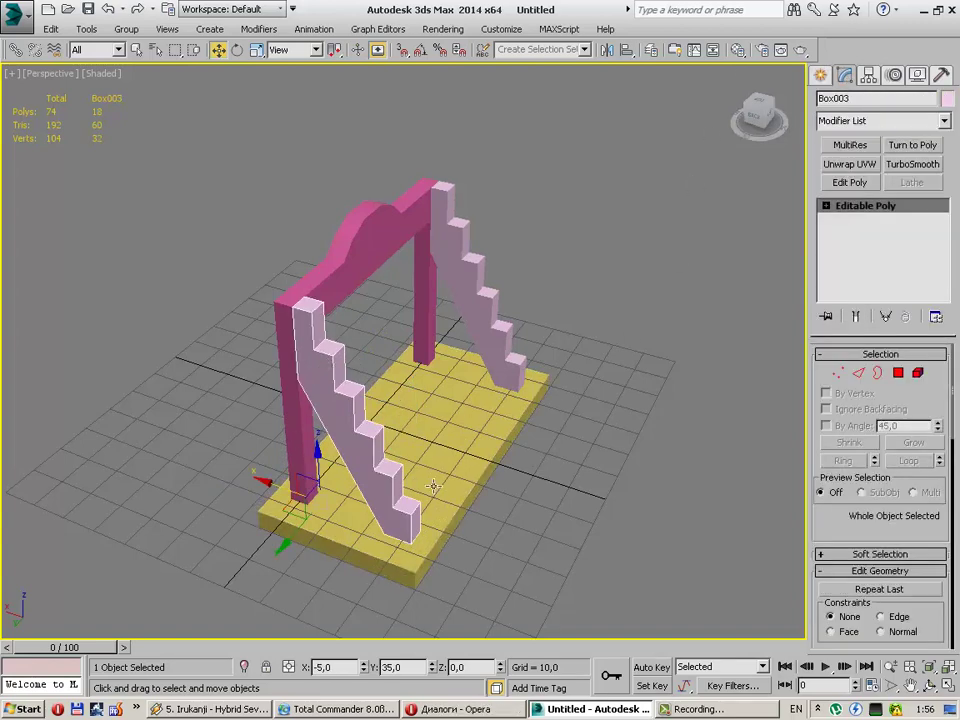
mouse_move(310, 373)
alt+middle_down()
mouse_move(438, 502)
mouse_move(469, 454)
mouse_move(465, 484)
mouse_move(448, 491)
mouse_move(440, 479)
alt+middle_up()
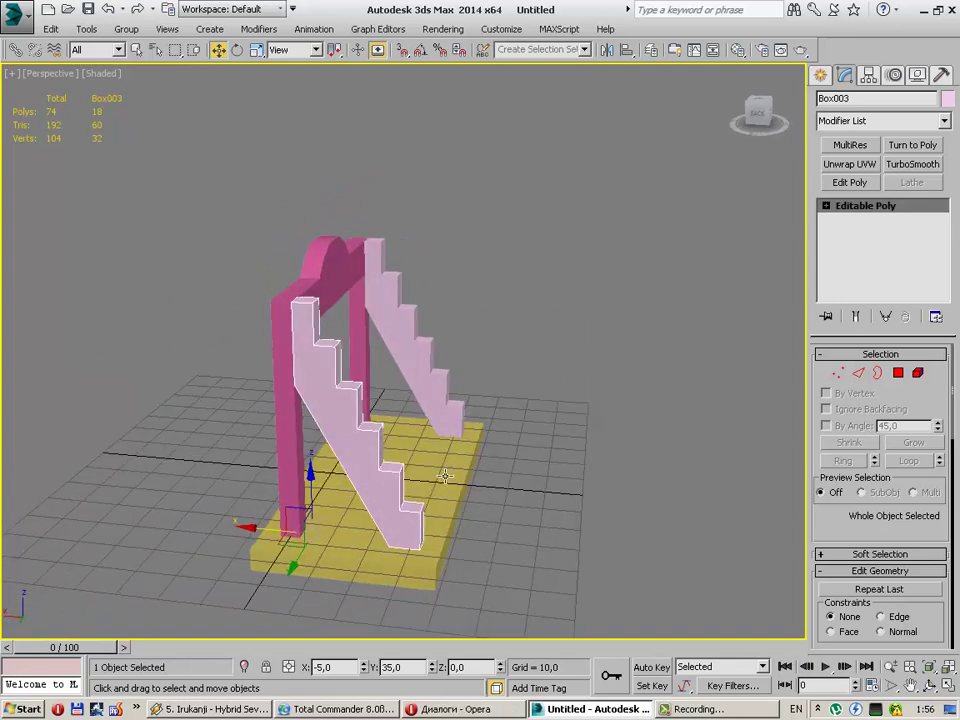
mouse_move(445, 476)
alt+middle_down()
mouse_move(424, 399)
mouse_move(440, 396)
alt+middle_up()
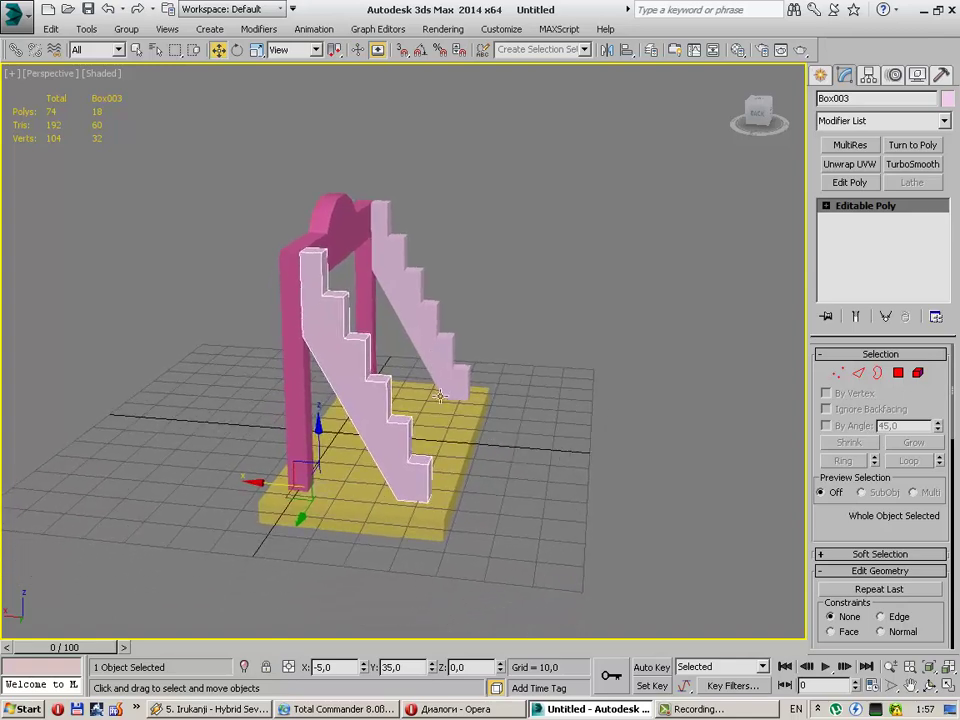
alt+middle_drag(369, 454, 300, 381)
click(294, 382)
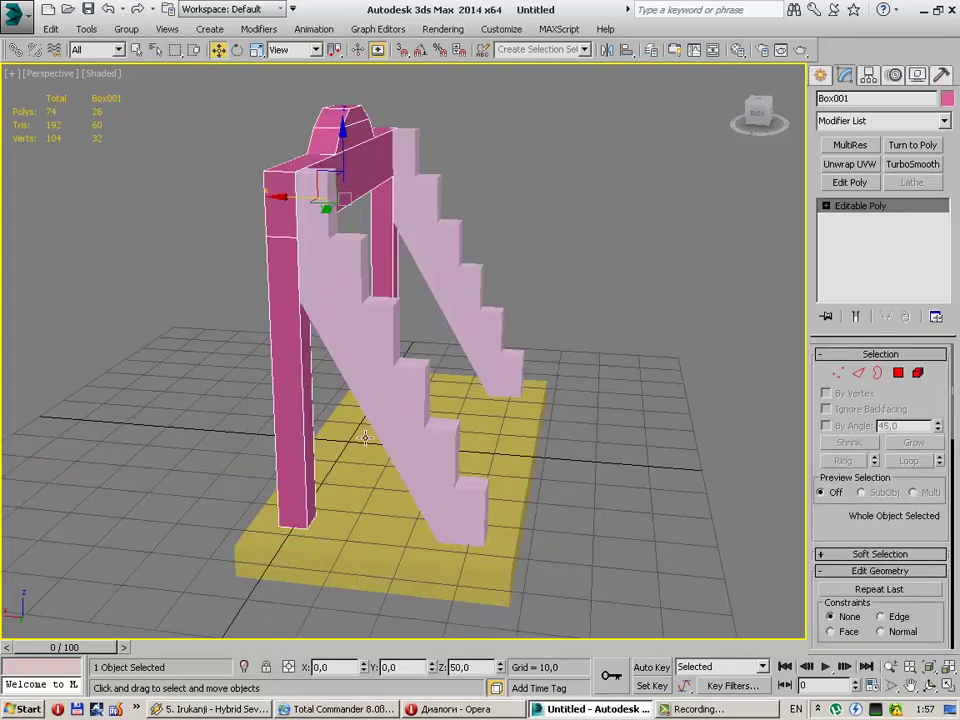
Step: Pick the post's bottom edge in Edge mode, then clear it and select the yellow base
click(858, 372)
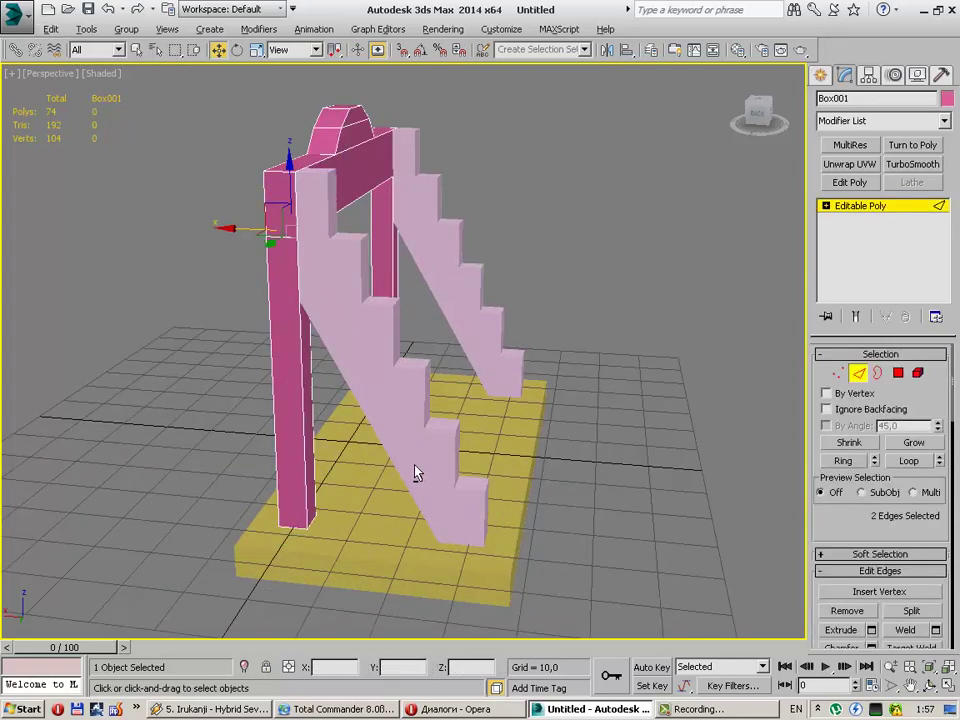
alt+middle_drag(417, 474, 514, 474)
click(462, 493)
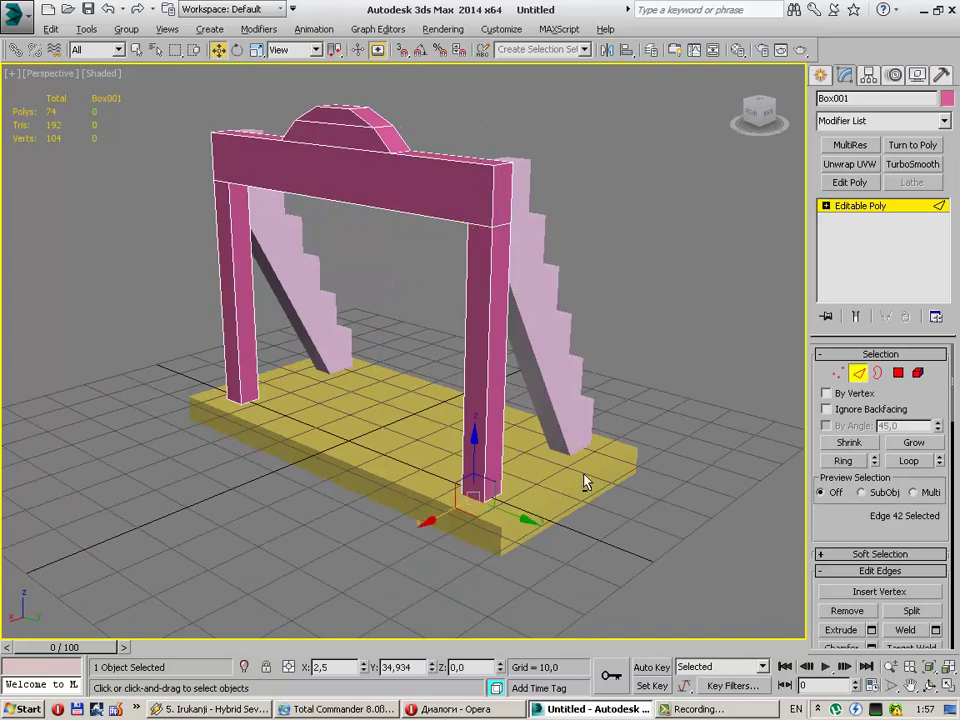
mouse_move(617, 489)
alt+middle_down()
mouse_move(570, 483)
mouse_move(546, 465)
mouse_move(497, 471)
mouse_move(705, 550)
mouse_move(647, 563)
alt+middle_up()
click(647, 563)
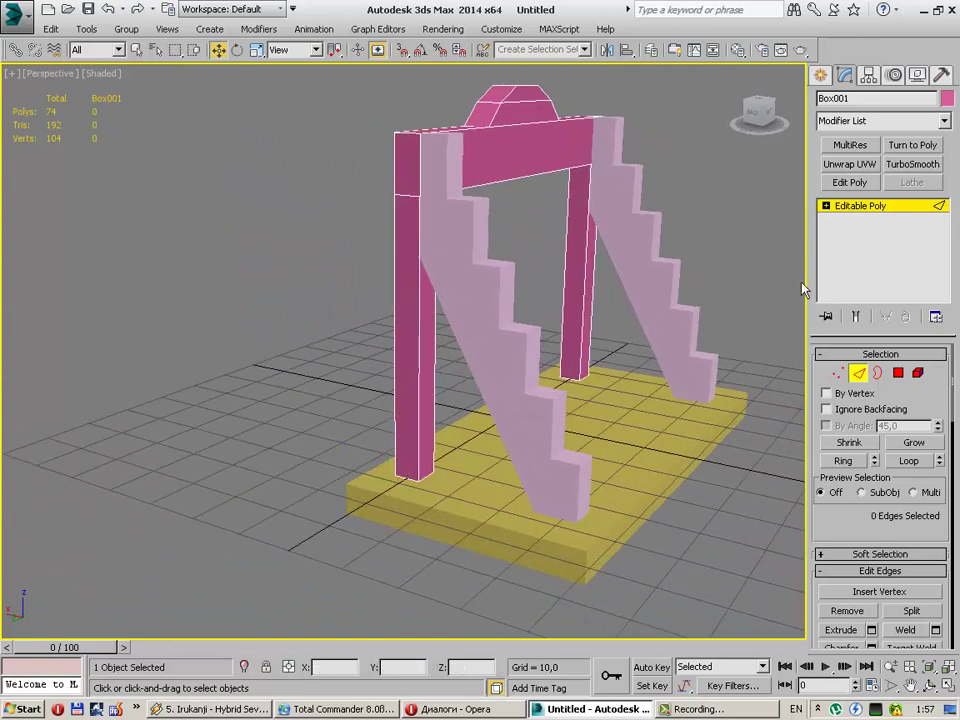
click(858, 373)
click(765, 471)
click(525, 450)
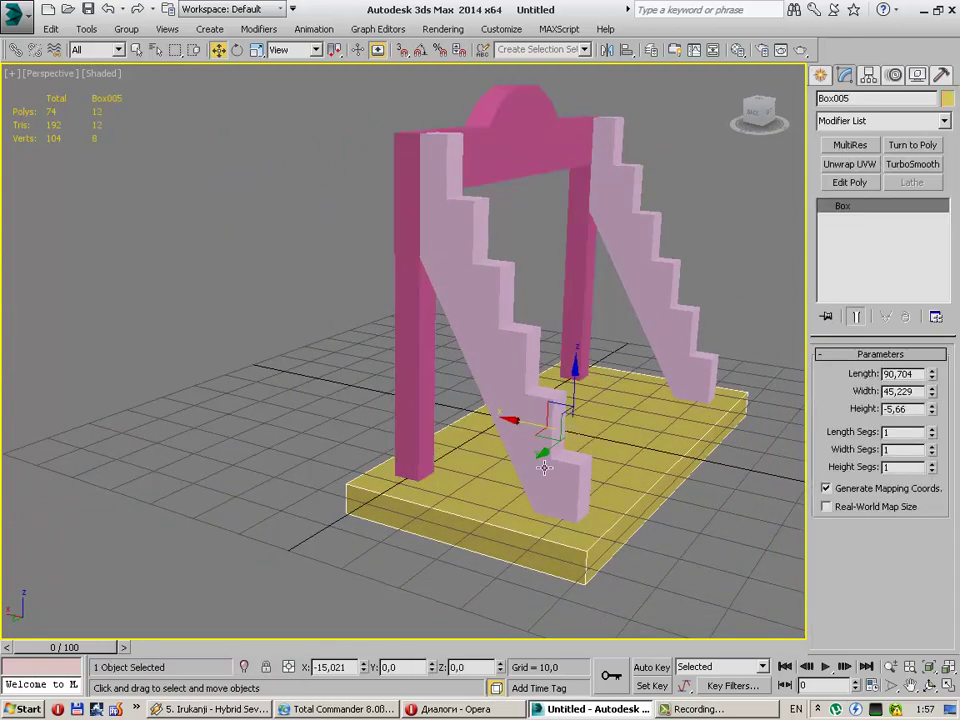
Step: Set the staircase's bottom edge X position to -32,5, then exit Edge mode and deselect
key(ctrl+z)
key(ctrl+z)
key(ctrl+z)
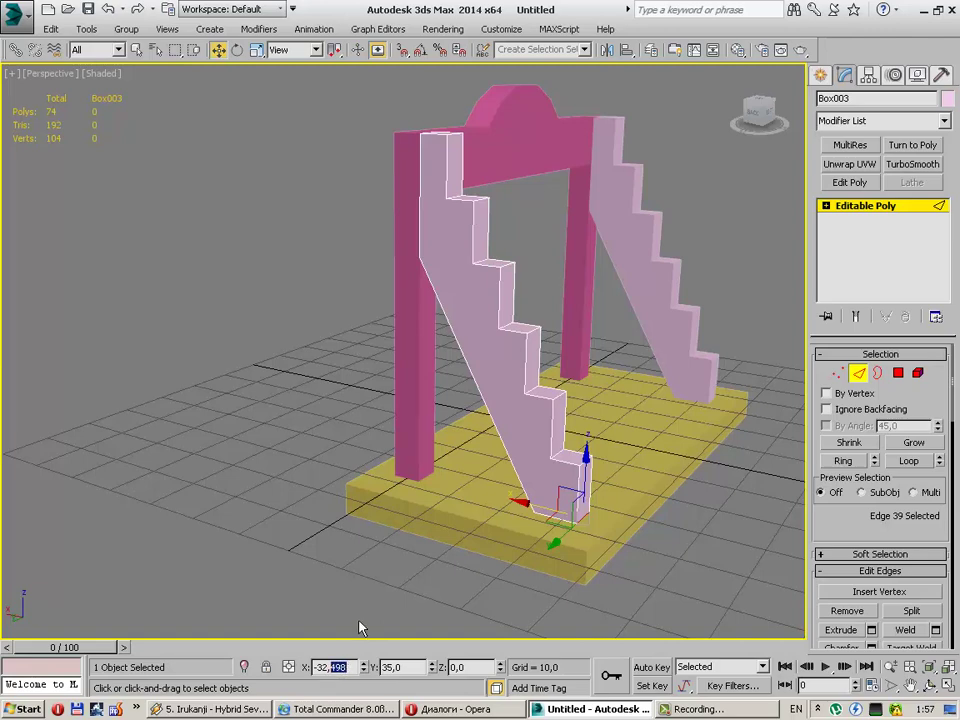
text(6)
text(5)
key(Return)
click(858, 372)
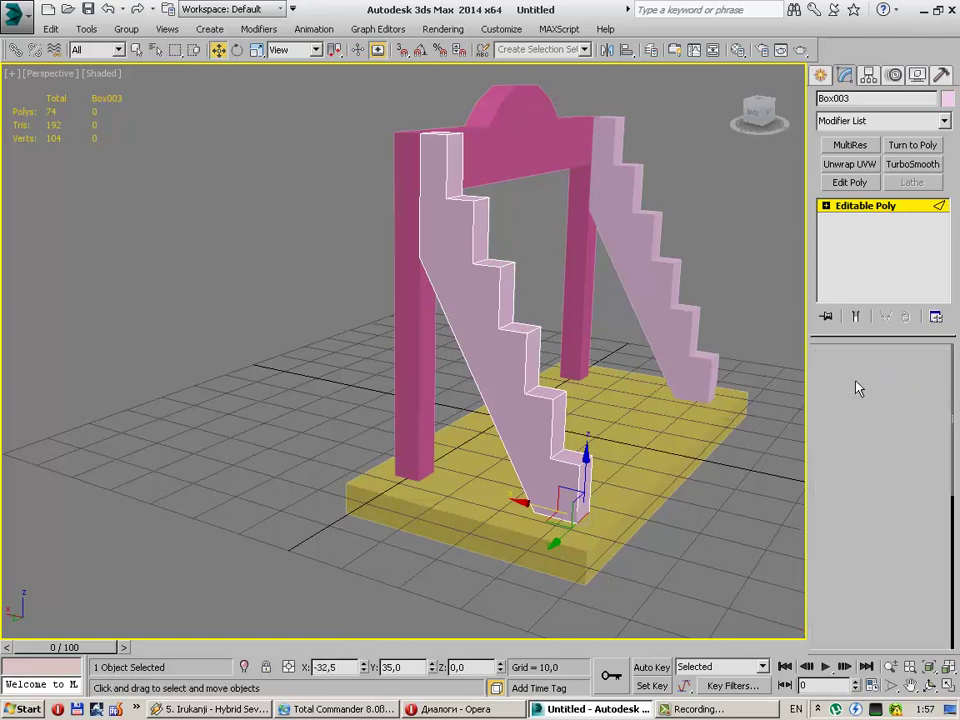
click(724, 568)
Step: Select the yellow base box and set its width to 80
click(820, 75)
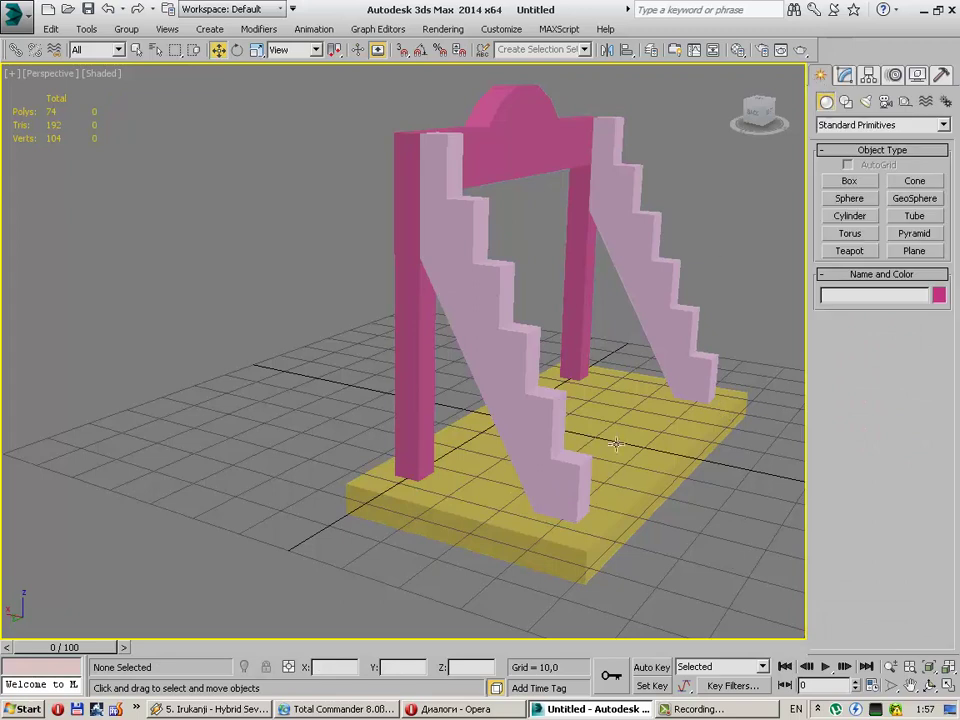
click(632, 454)
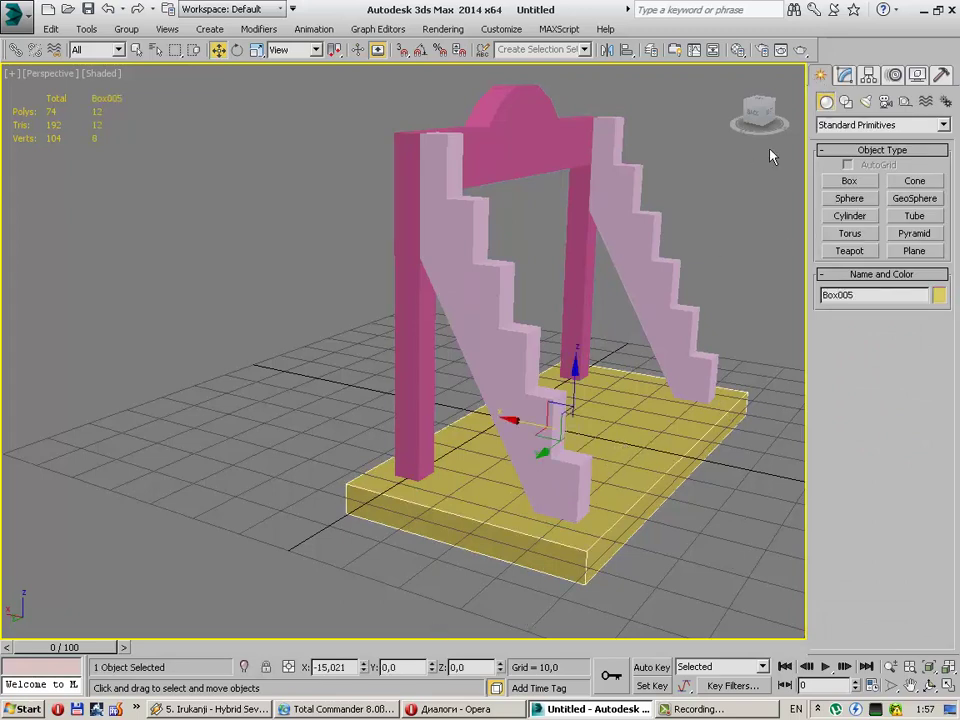
click(845, 75)
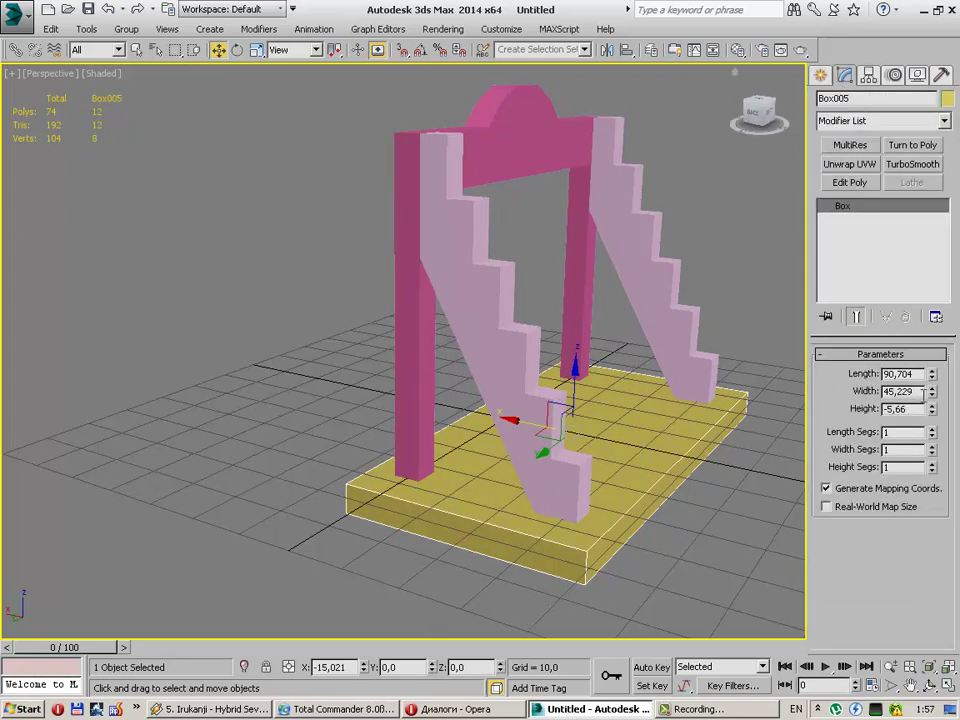
double_click(922, 393)
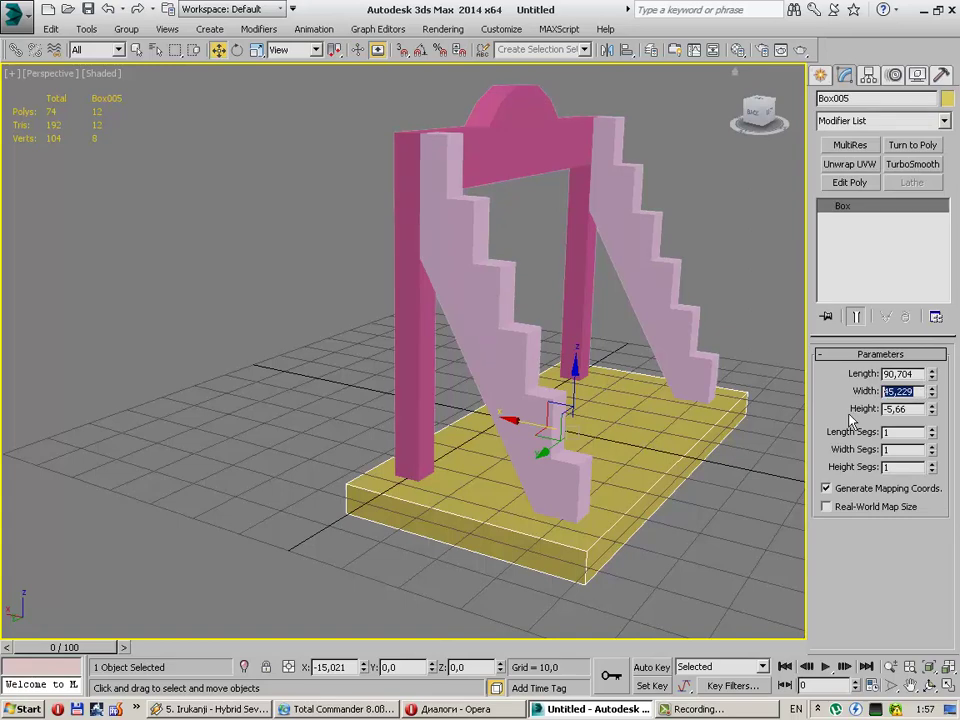
text(3080)
key(Return)
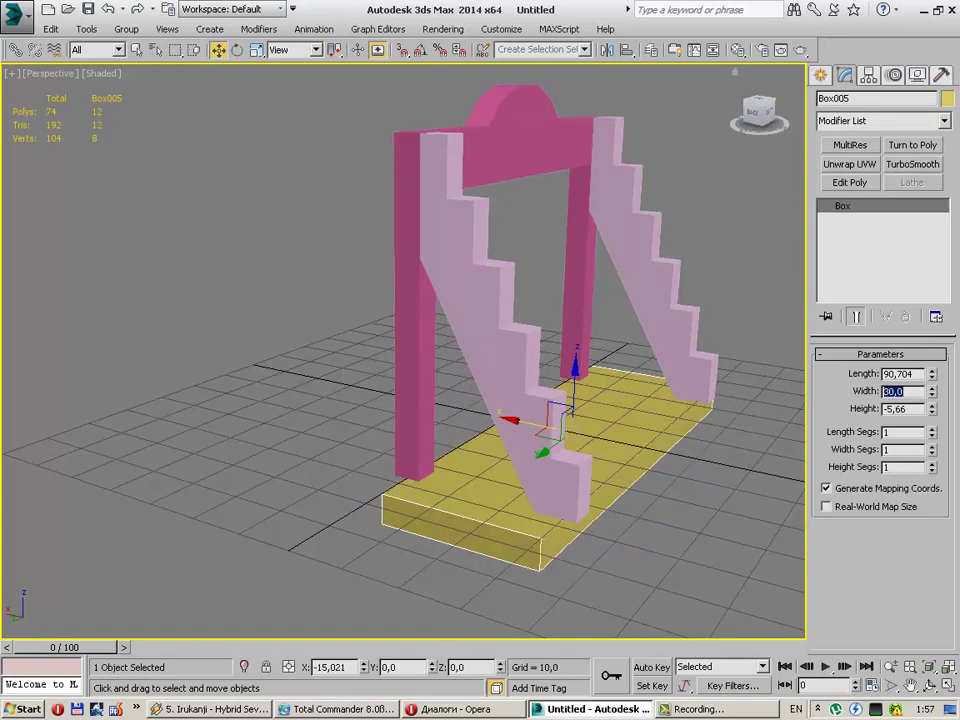
Step: Change the base's length to 90, then to 85
mouse_move(731, 474)
alt+middle_down()
mouse_move(765, 615)
mouse_move(765, 491)
mouse_move(750, 484)
alt+middle_up()
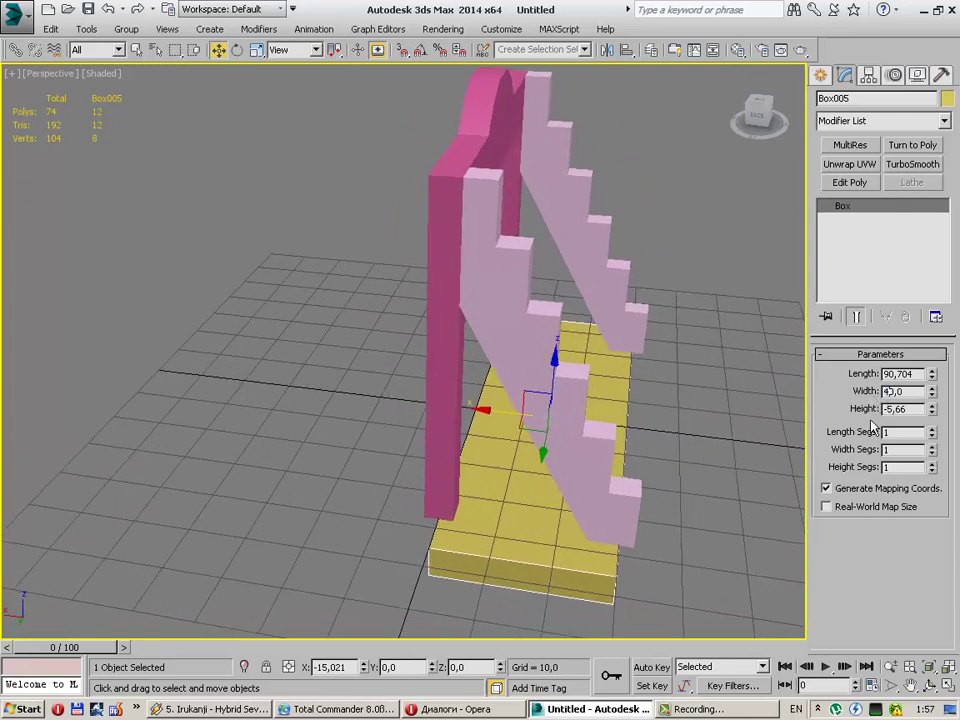
alt+middle_drag(739, 435, 731, 420)
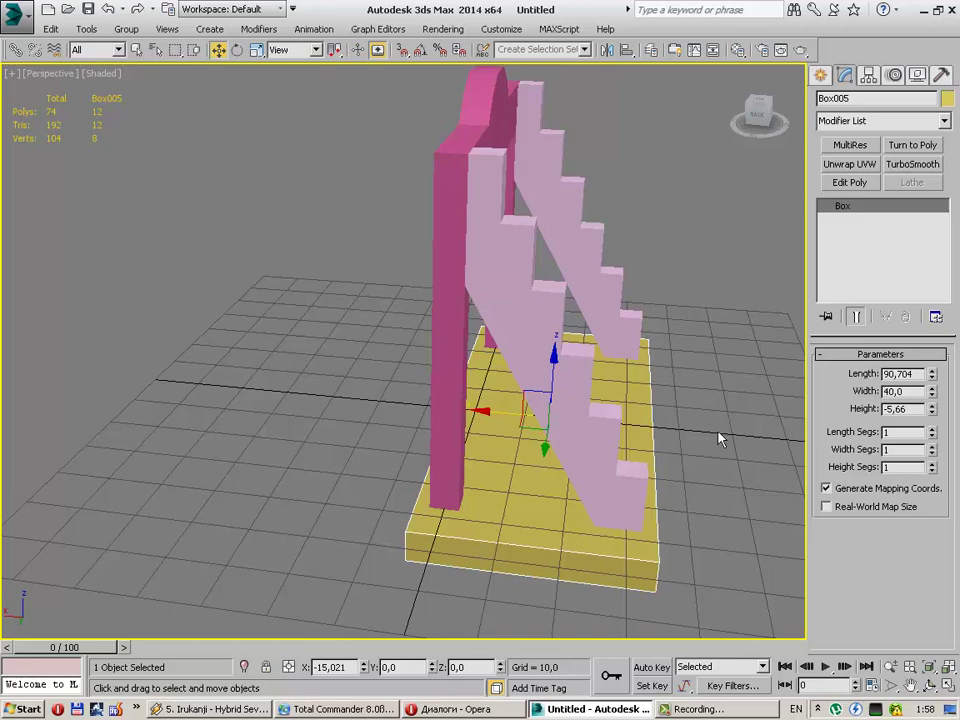
mouse_move(805, 436)
alt+middle_down()
mouse_move(553, 429)
mouse_move(545, 405)
alt+middle_up()
drag(924, 375, 932, 384)
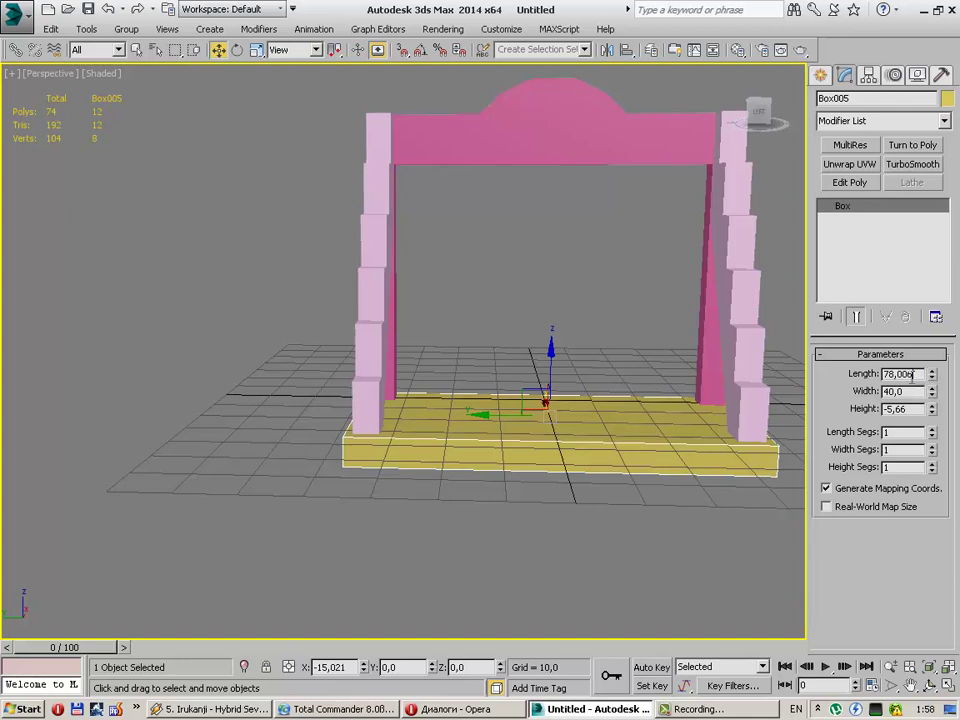
double_click(912, 374)
text(90)
key(Return)
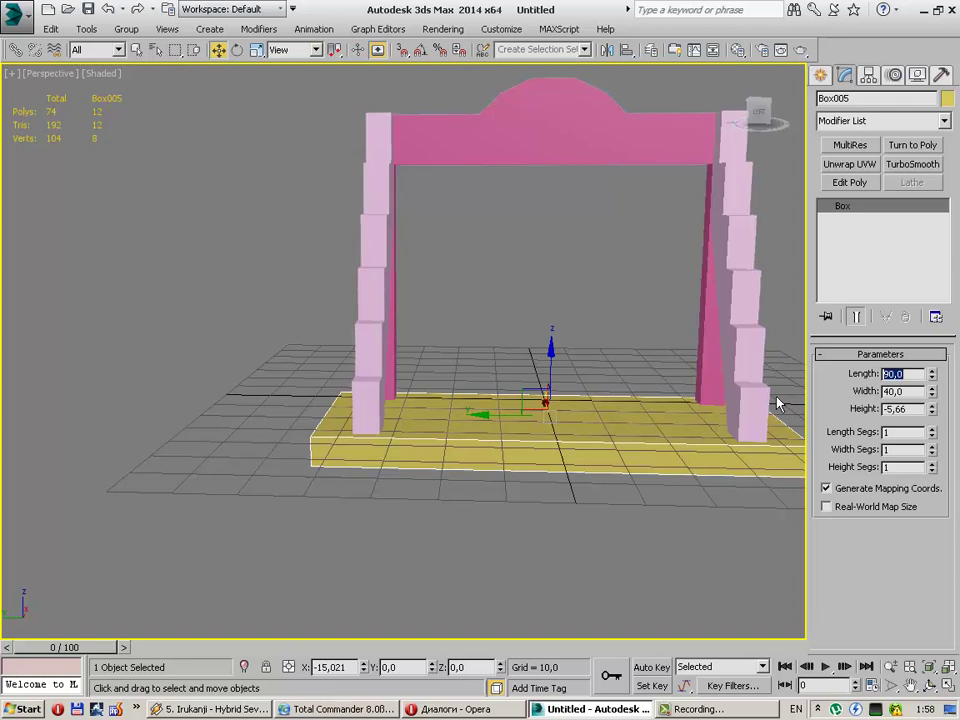
text(85)
key(Return)
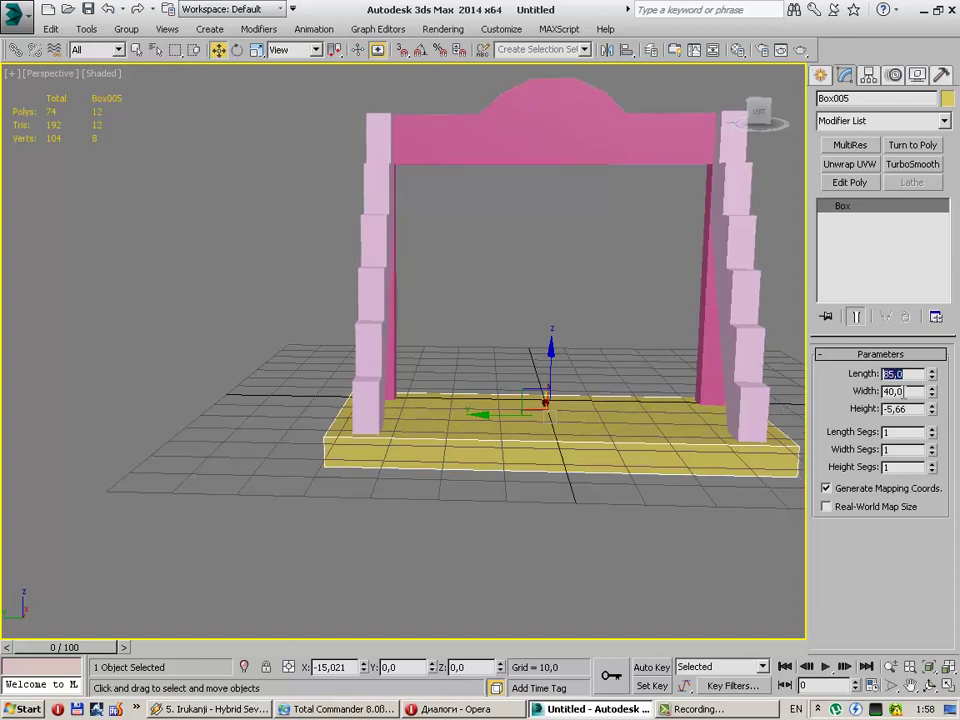
click(889, 391)
text(45)
Step: Edit the base's X position to -17.5, then deselect and orbit to a three-quarter view
mouse_move(508, 448)
alt+middle_down()
mouse_move(637, 442)
mouse_move(521, 407)
alt+middle_up()
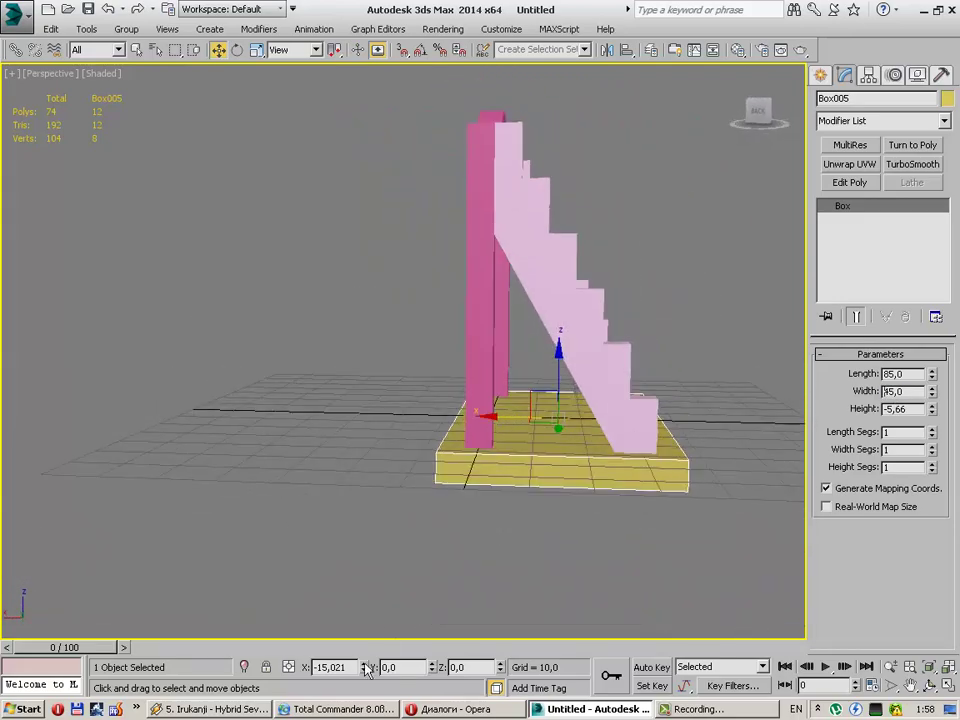
key(BackSpace)
key(BackSpace)
key(BackSpace)
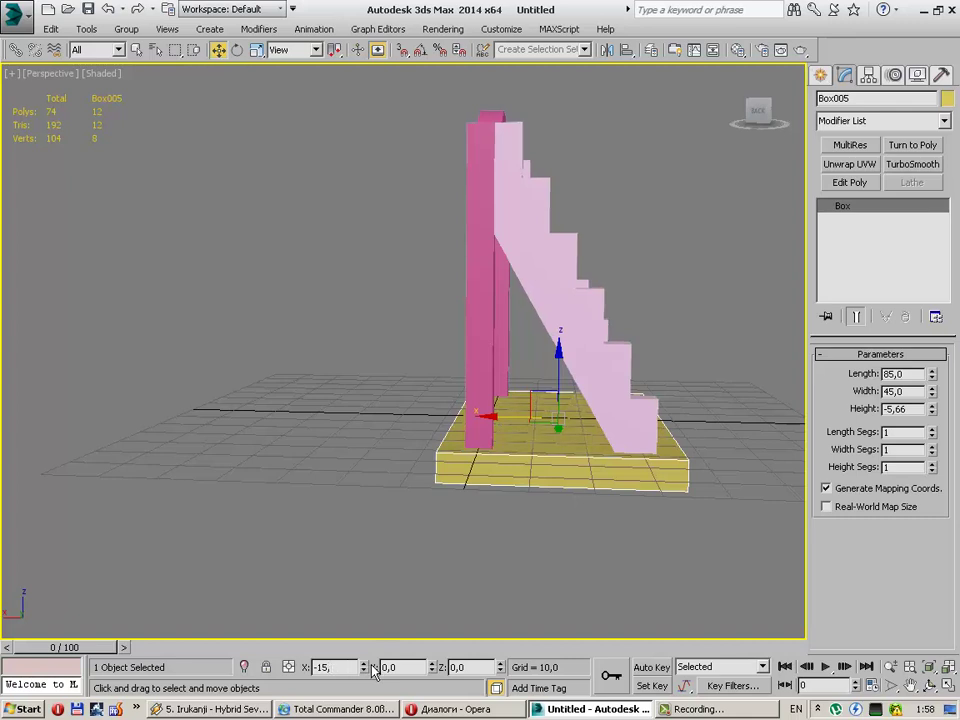
key(Return)
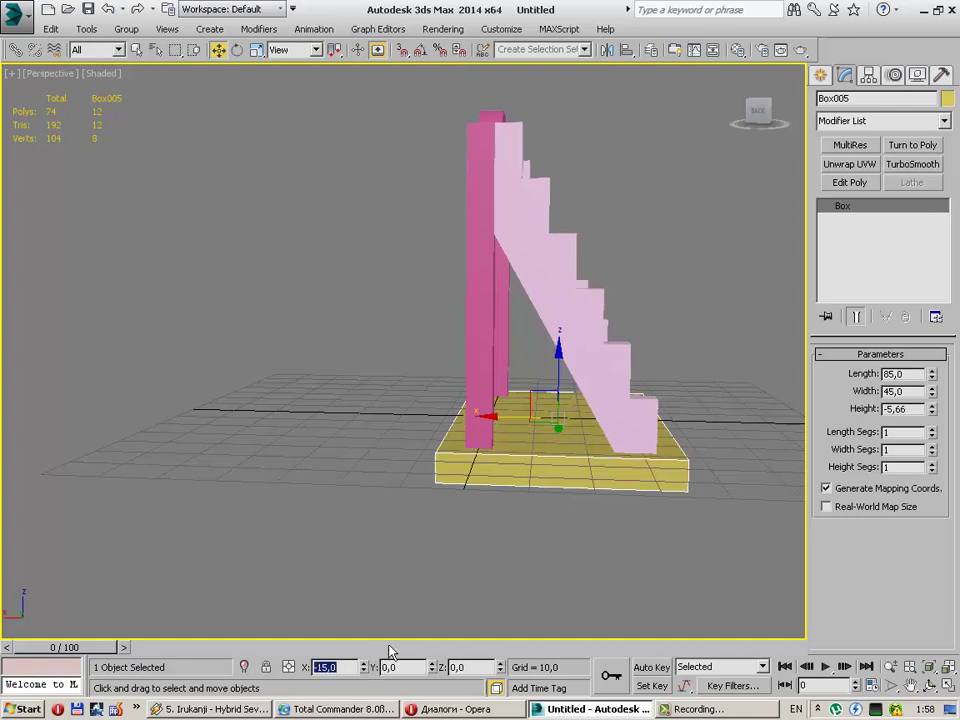
key(alt)
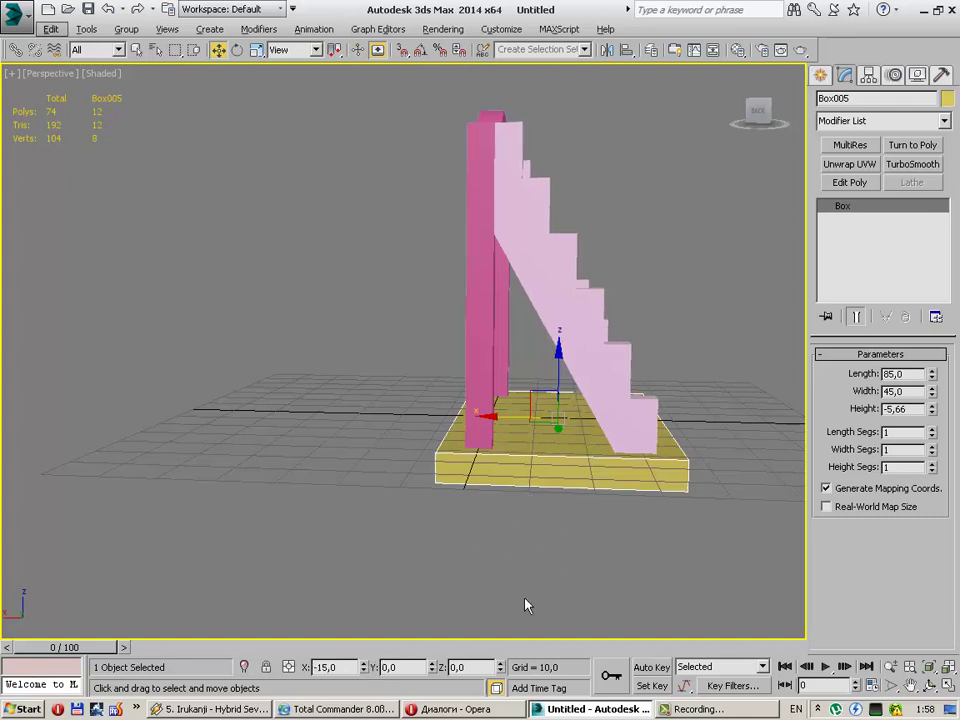
key(alt)
text(-17,5)
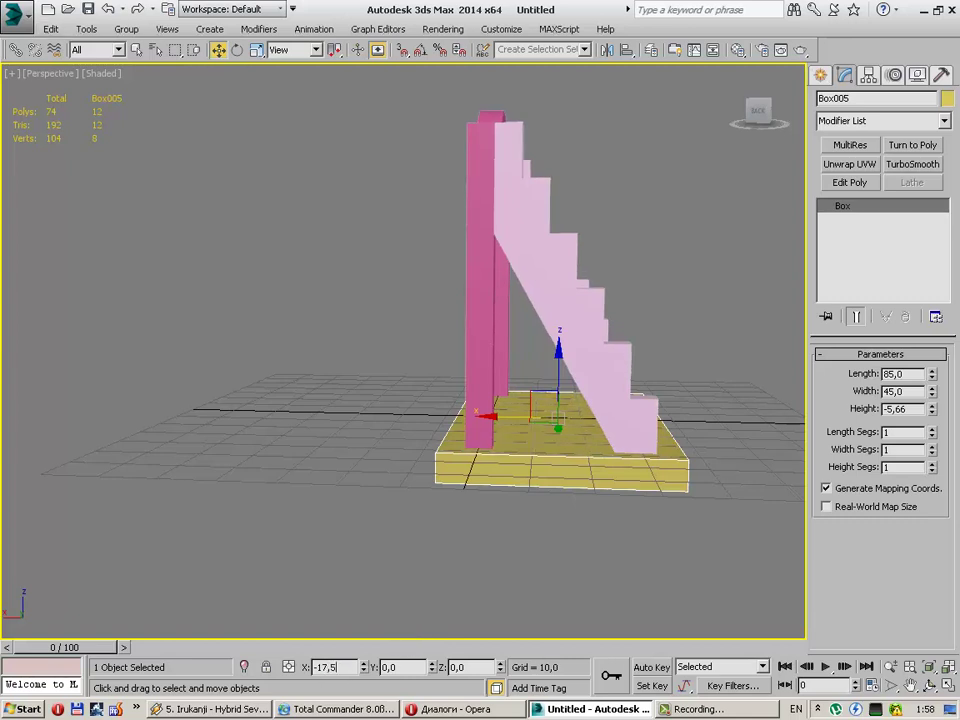
key(Return)
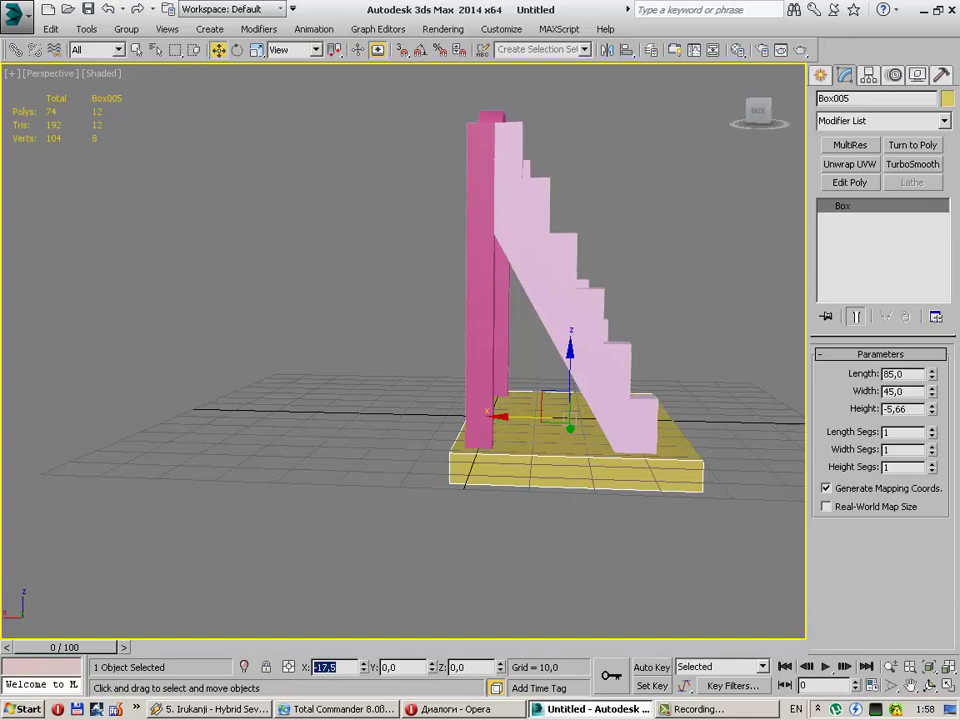
click(497, 514)
mouse_move(661, 412)
alt+middle_down()
mouse_move(557, 437)
mouse_move(632, 435)
mouse_move(456, 434)
mouse_move(557, 454)
mouse_move(612, 448)
alt+middle_up()
Step: Select Box005 and enter X -15, then orbit to a front view of both stairs
click(562, 442)
text(-12,5)
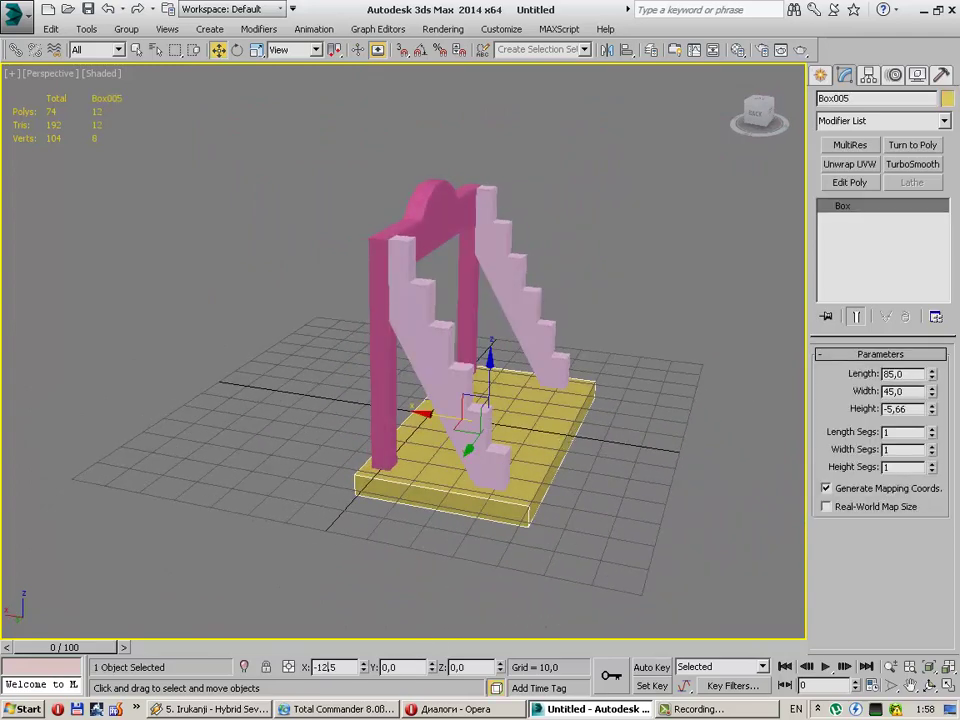
key(Return)
click(583, 568)
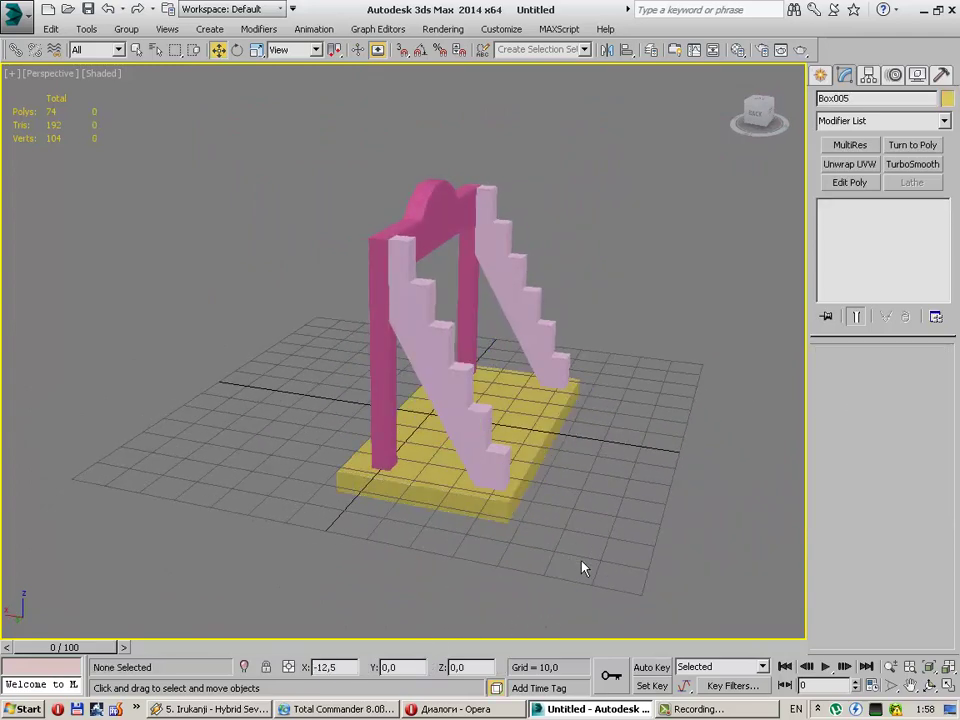
mouse_move(583, 568)
alt+middle_down()
mouse_move(505, 487)
mouse_move(546, 498)
alt+middle_up()
click(546, 498)
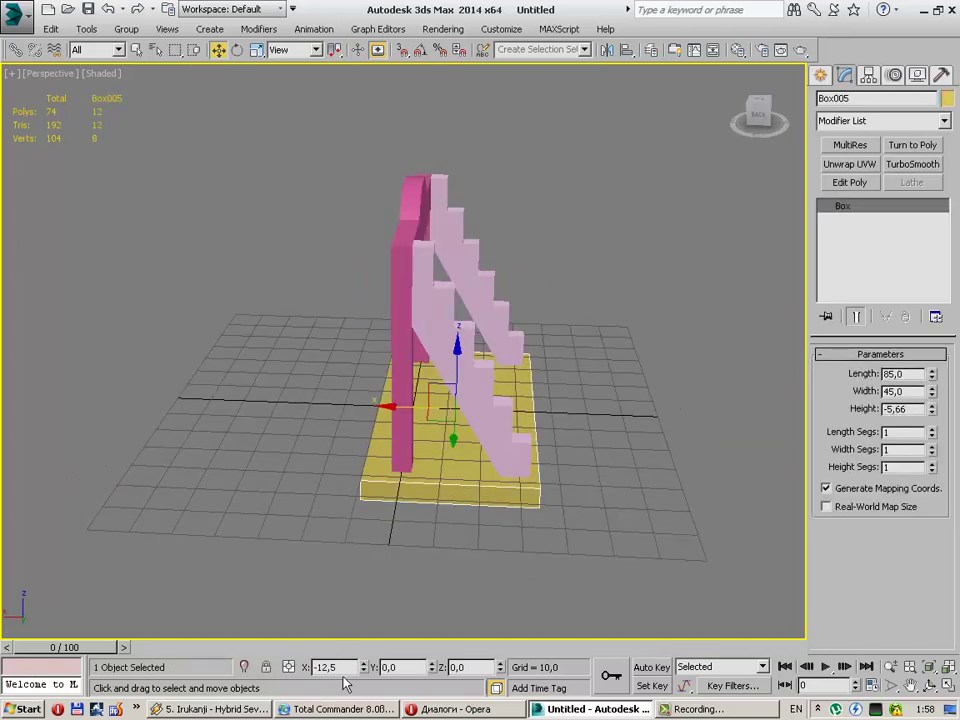
text(-15)
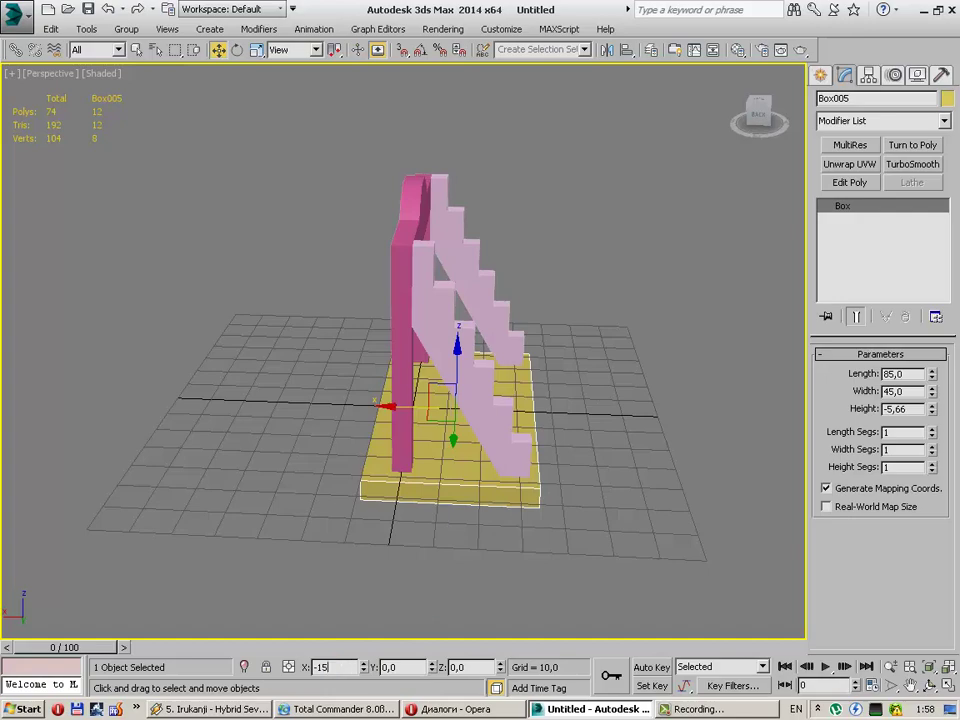
key(Return)
click(600, 440)
mouse_move(600, 440)
alt+middle_down()
mouse_move(408, 406)
mouse_move(429, 454)
mouse_move(411, 452)
mouse_move(536, 420)
mouse_move(597, 370)
mouse_move(611, 321)
mouse_move(626, 401)
mouse_move(469, 445)
alt+middle_up()
Step: Isolate the pink arch piece and delete the end face of its short arm
click(402, 380)
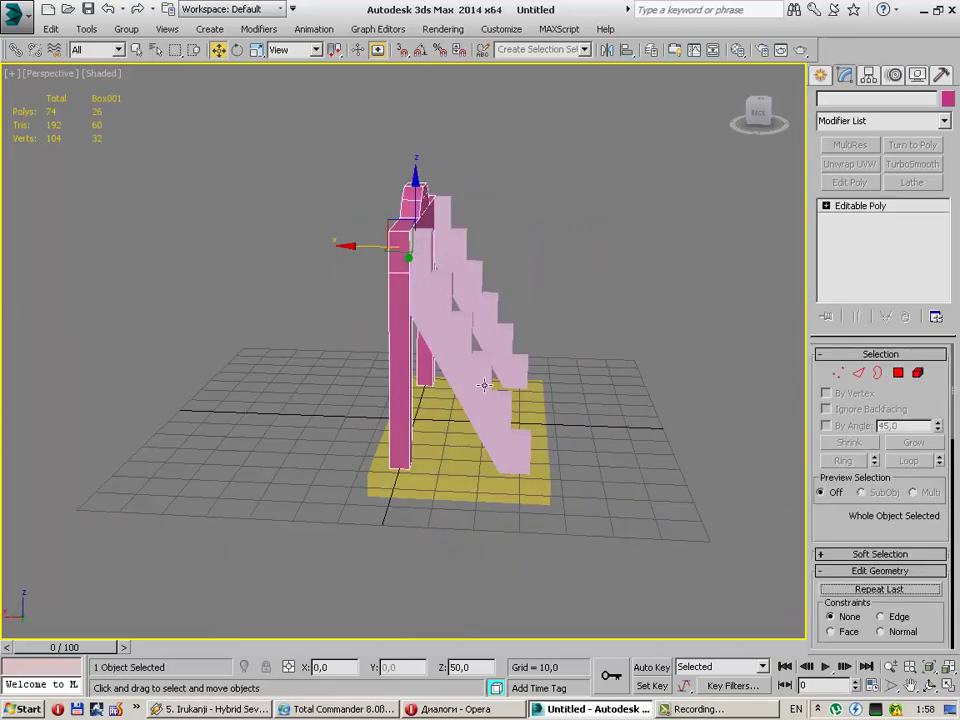
key(alt+q)
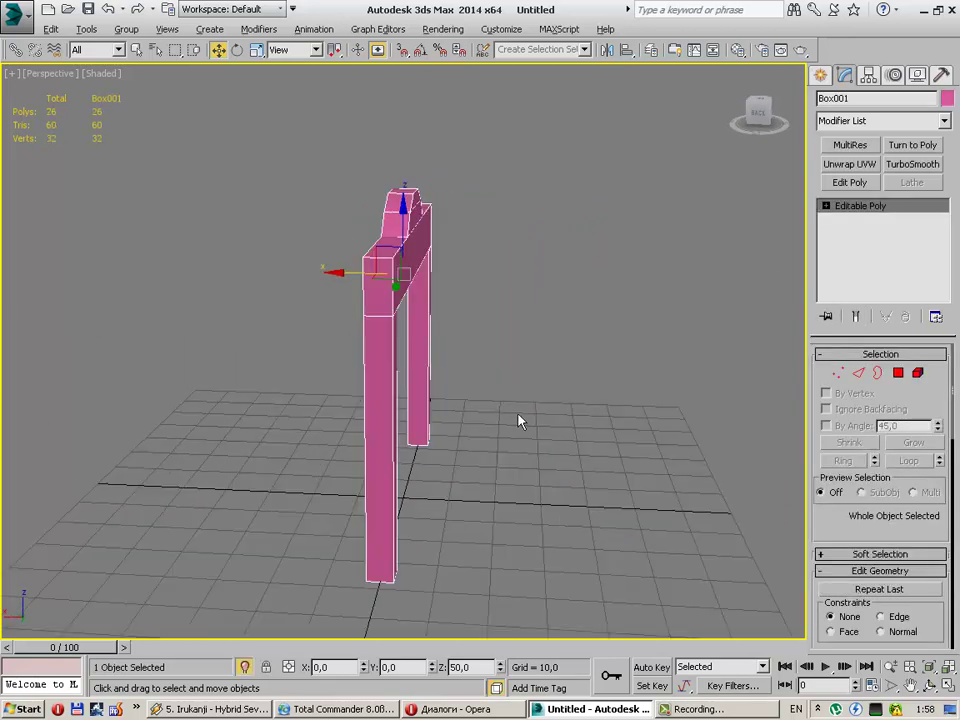
alt+middle_drag(490, 533, 486, 418)
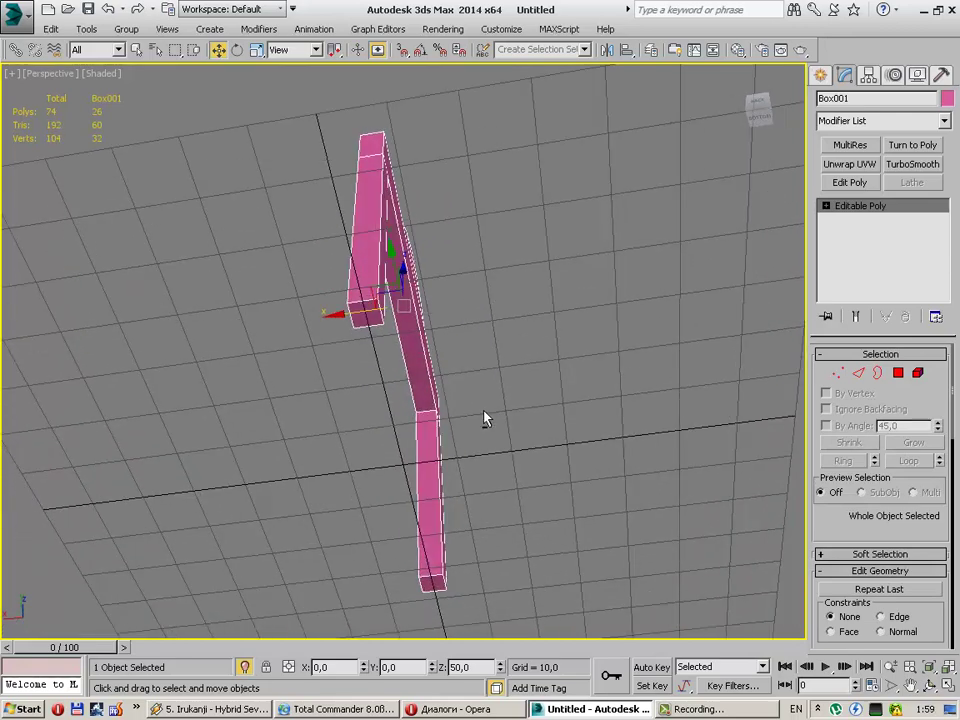
click(898, 373)
click(365, 311)
key(Delete)
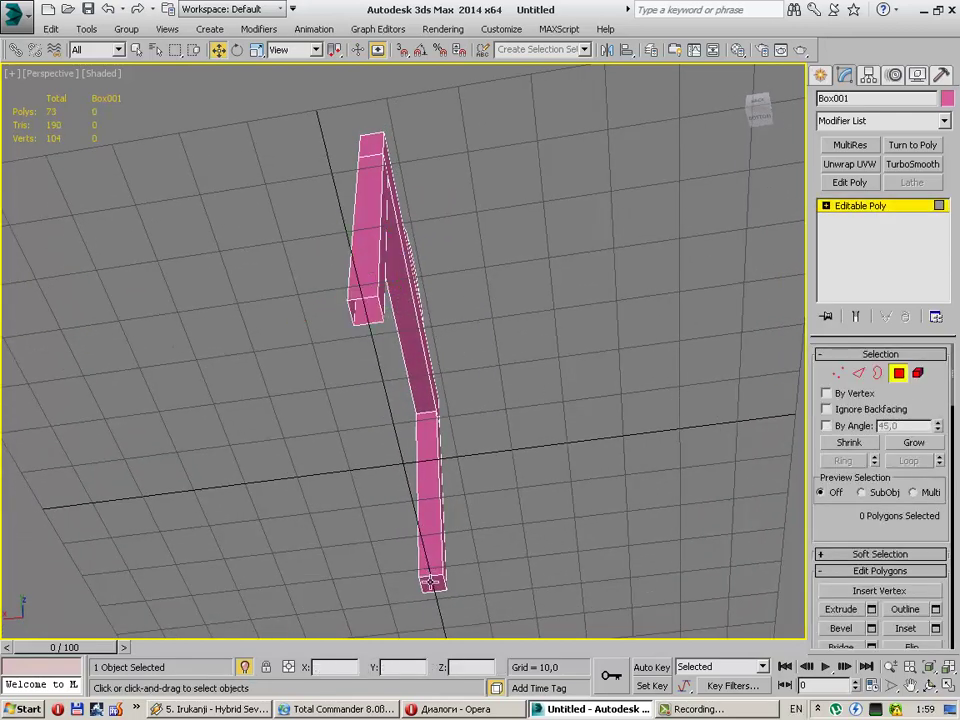
click(898, 373)
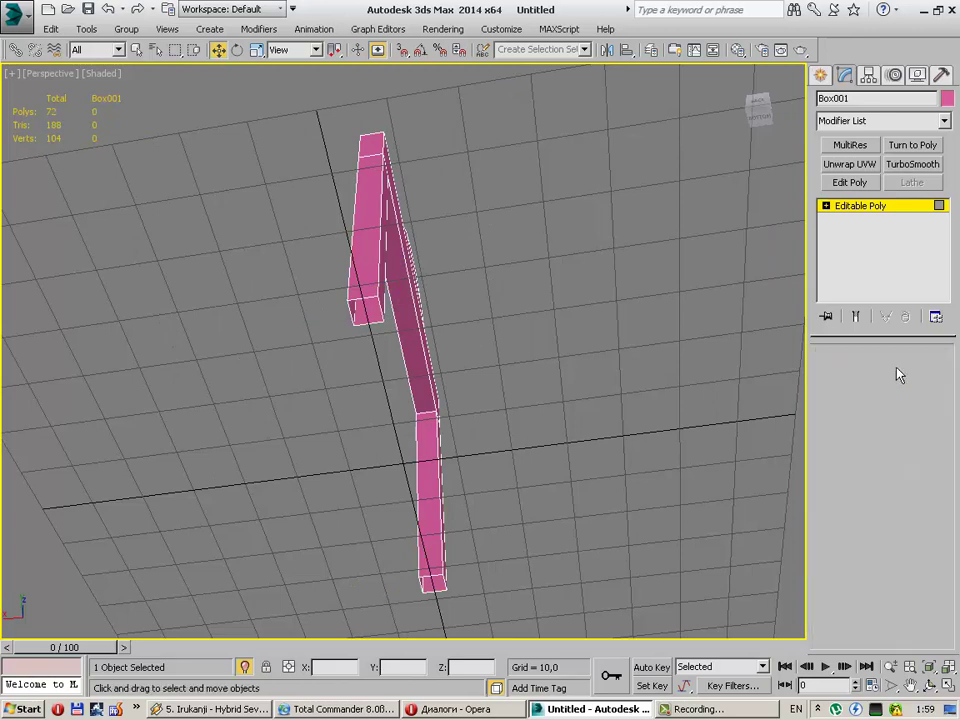
click(244, 670)
Step: Isolate the near staircase Box003, delete its end face, then exit isolation
click(410, 400)
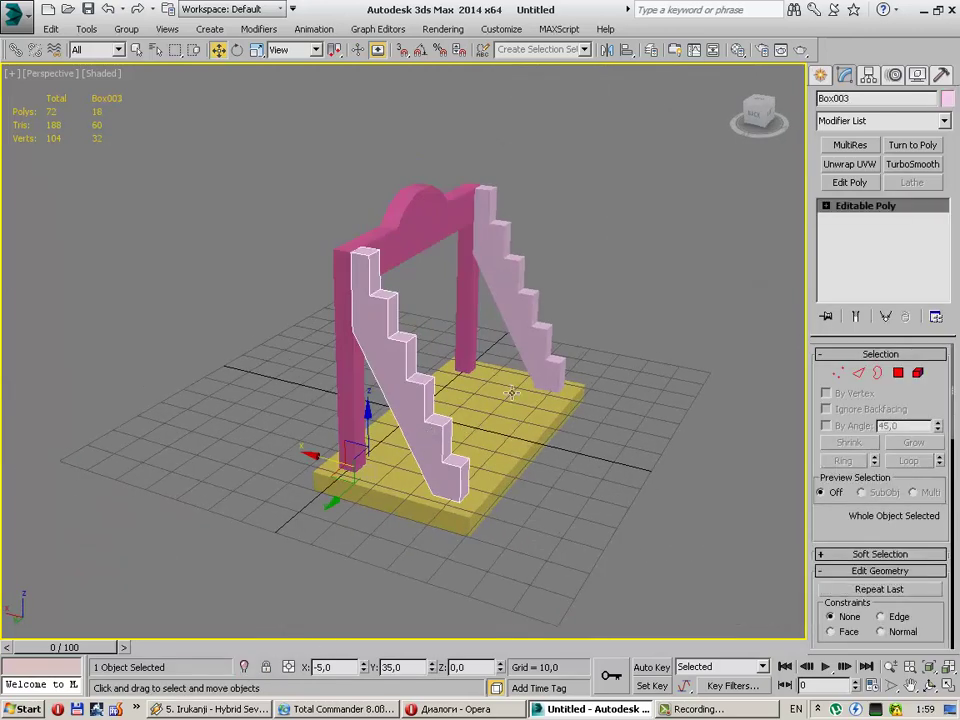
key(alt+q)
alt+middle_drag(522, 570, 515, 420)
click(898, 373)
click(481, 413)
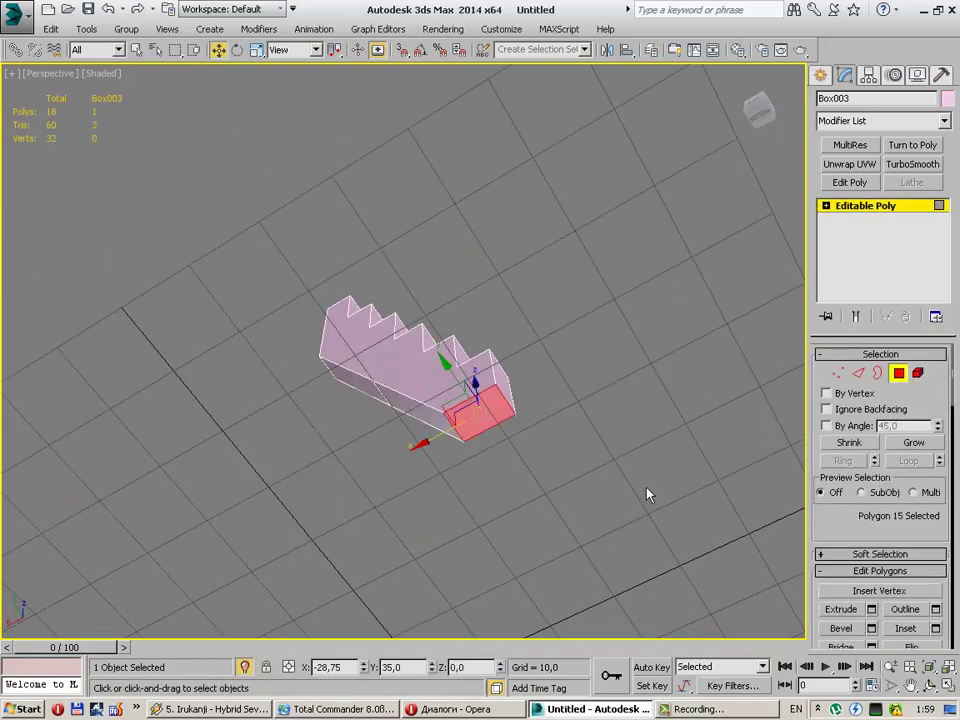
key(Delete)
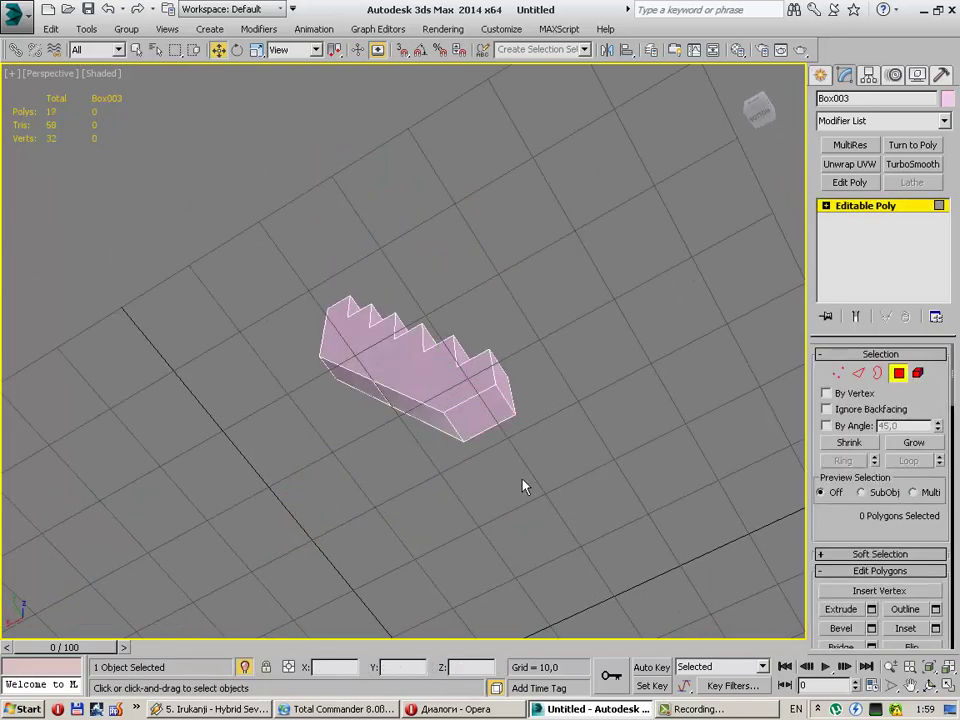
mouse_move(522, 486)
alt+middle_down()
mouse_move(512, 465)
mouse_move(514, 491)
mouse_move(639, 538)
mouse_move(600, 575)
mouse_move(628, 615)
alt+middle_up()
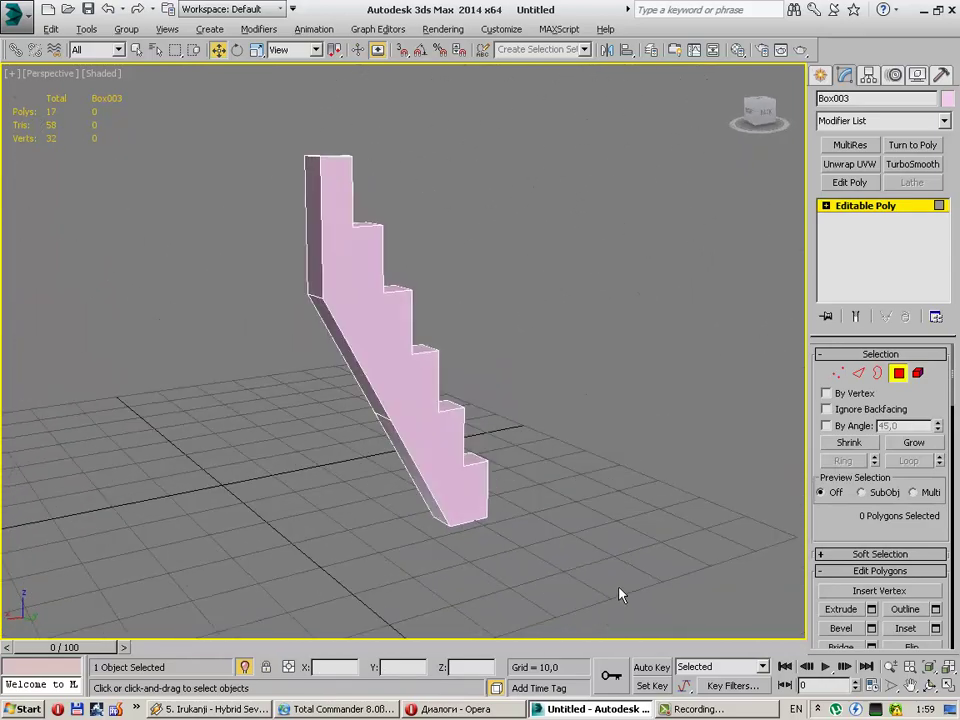
click(246, 670)
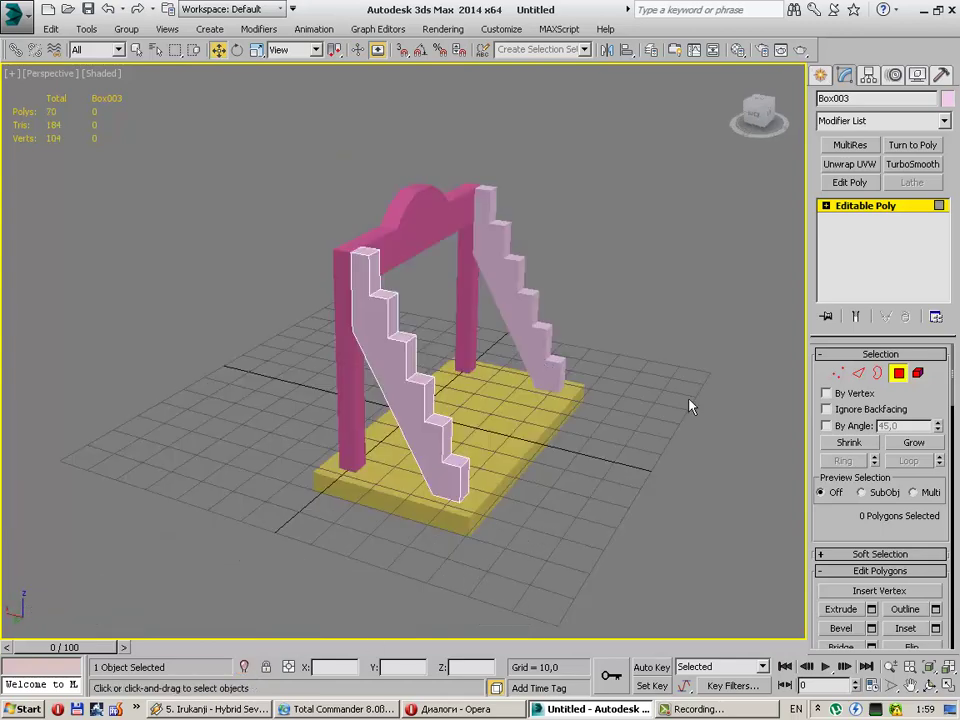
key(4)
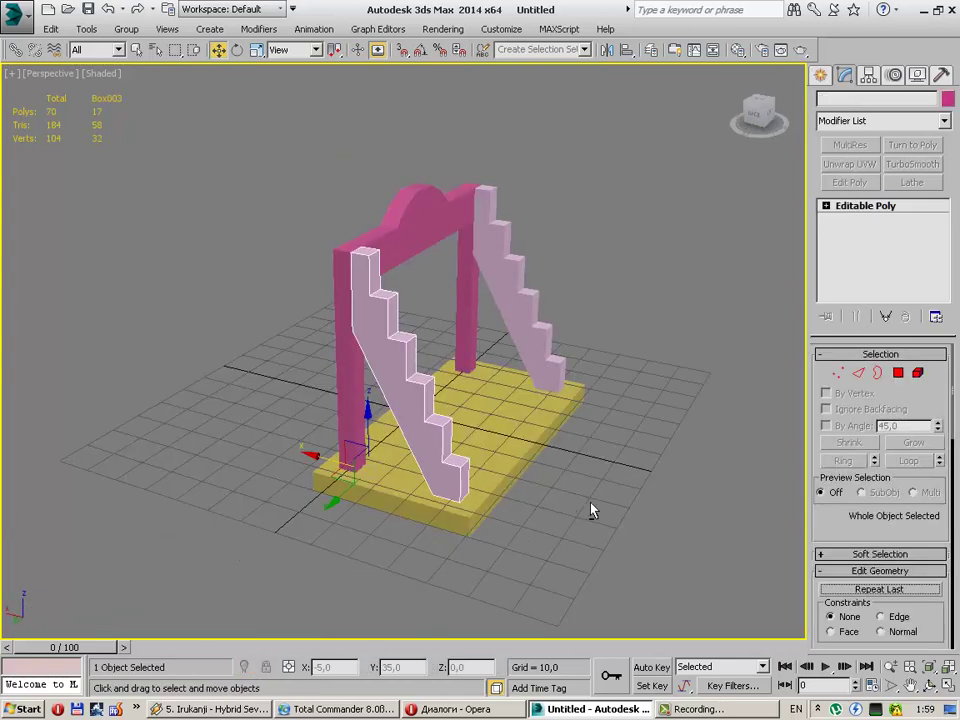
mouse_move(590, 510)
alt+middle_down()
mouse_move(506, 465)
mouse_move(489, 516)
mouse_move(587, 527)
mouse_move(525, 412)
alt+middle_up()
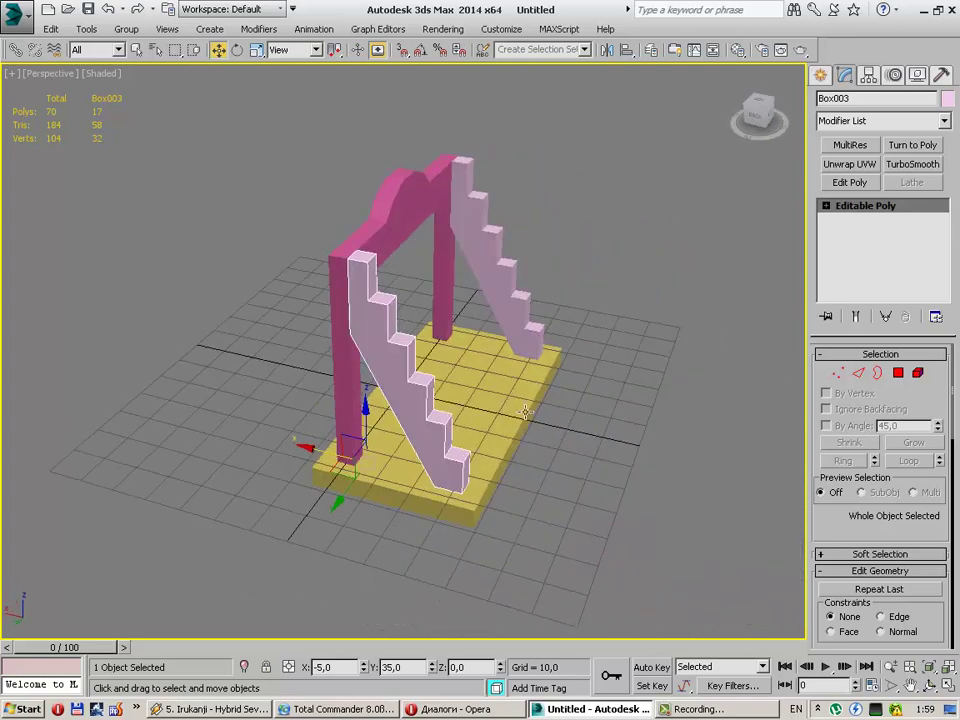
click(507, 396)
click(614, 437)
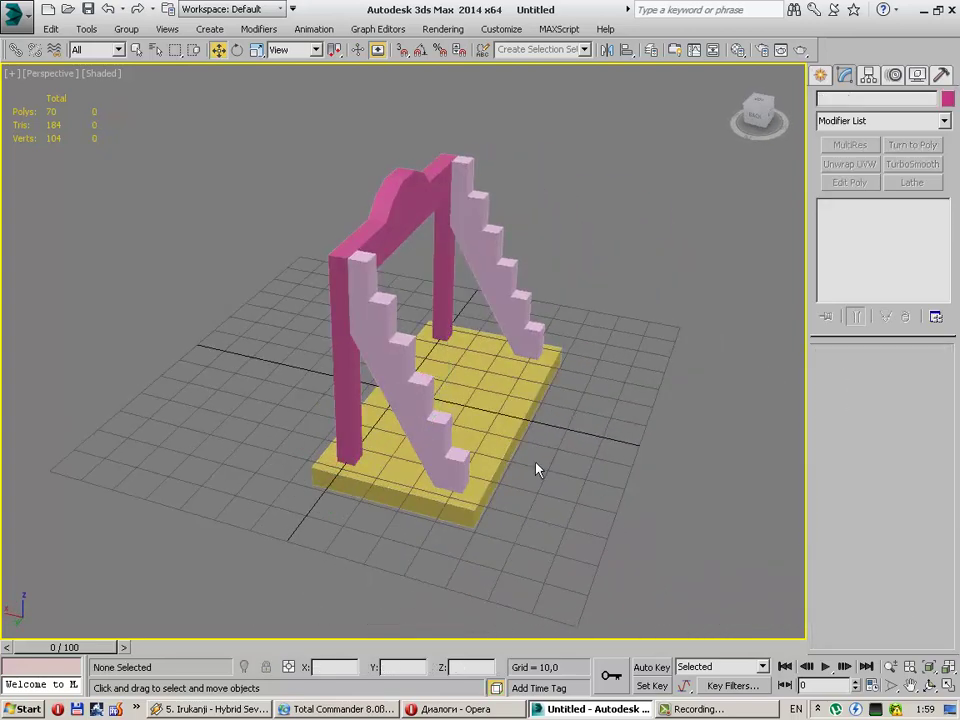
Step: Isolate Box001, add Unwrap UVW, open the UV Editor and move it aside
click(424, 218)
key(alt+q)
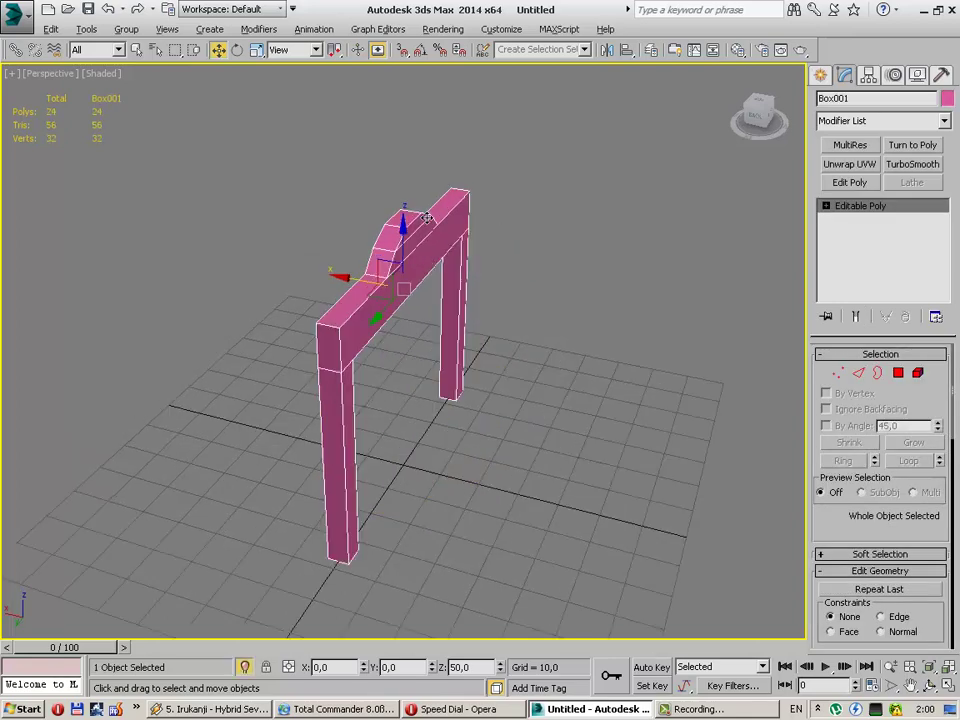
click(856, 167)
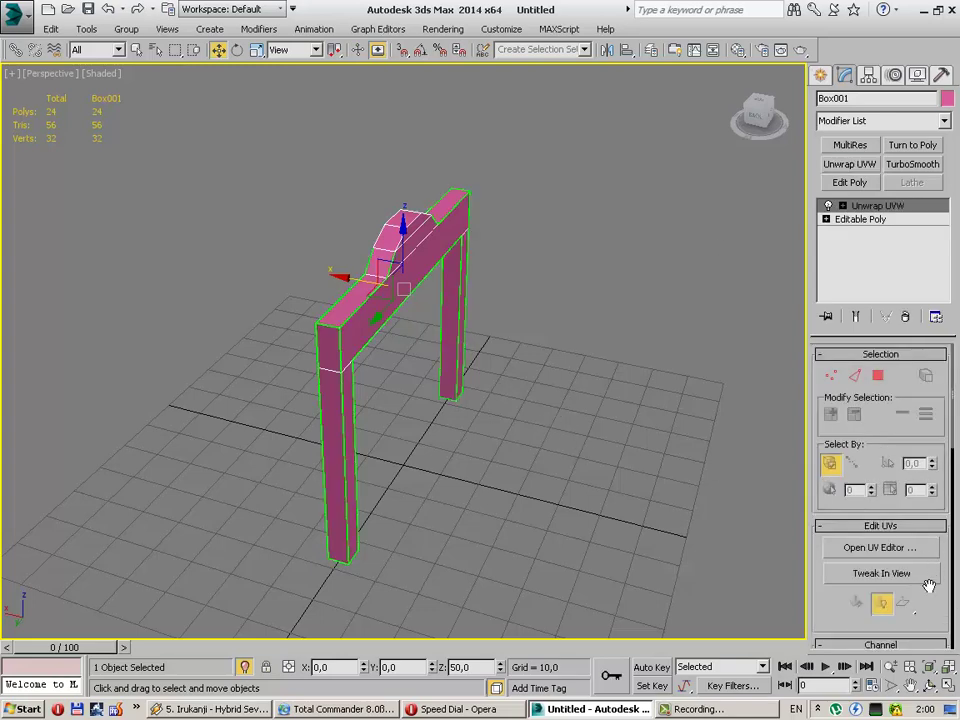
click(921, 548)
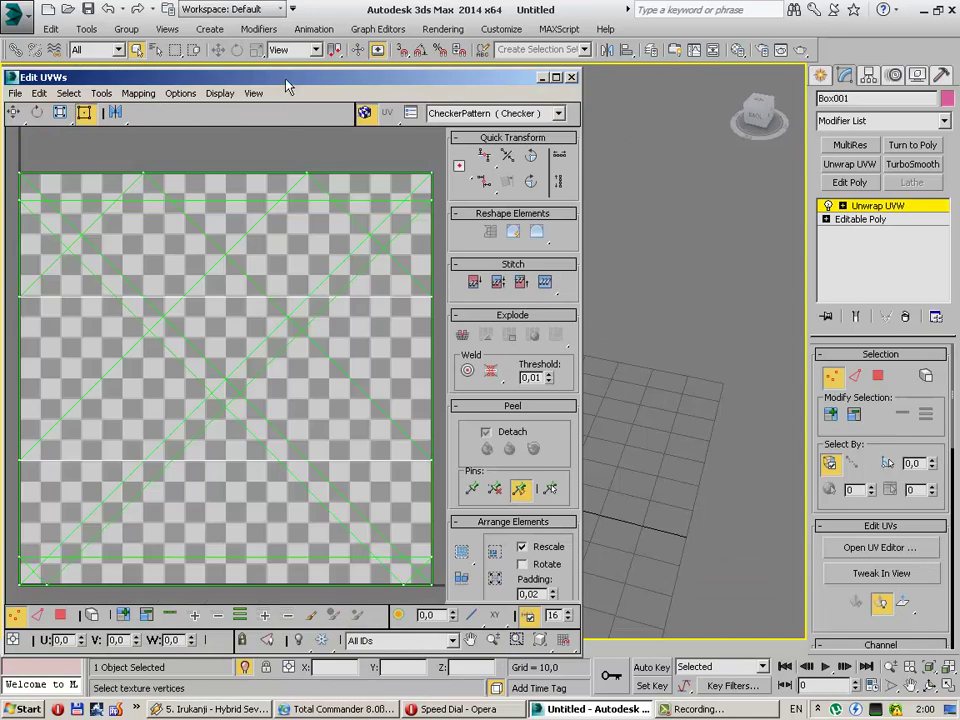
mouse_move(285, 80)
mouse_down()
mouse_move(548, 80)
mouse_move(534, 88)
mouse_up()
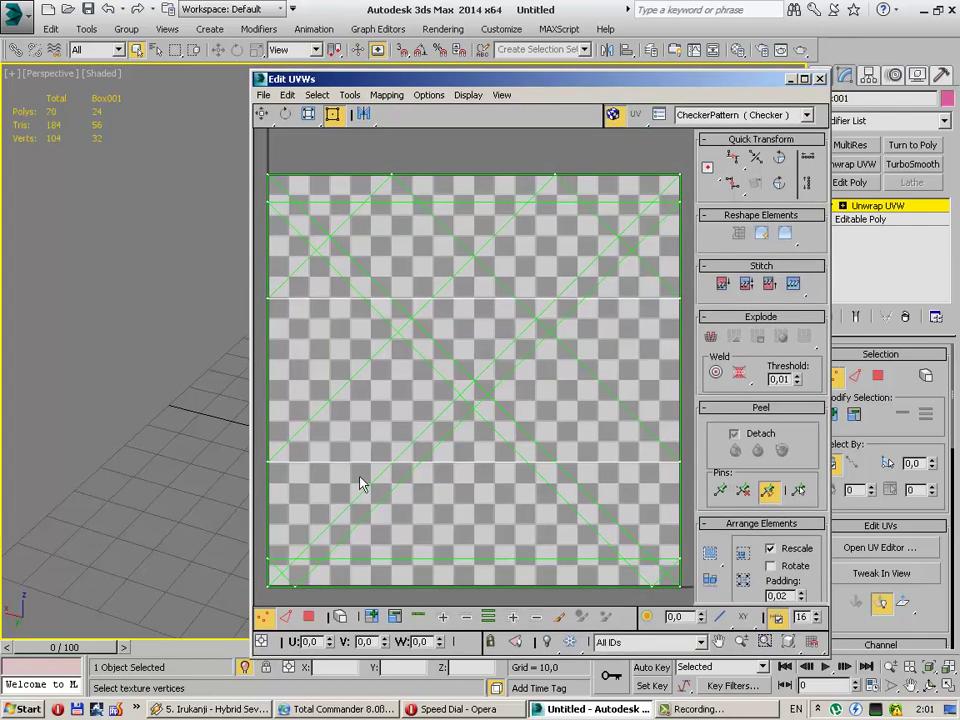
Step: Select all UV faces and flatten them into separate clusters
key(3)
key(ctrl+a)
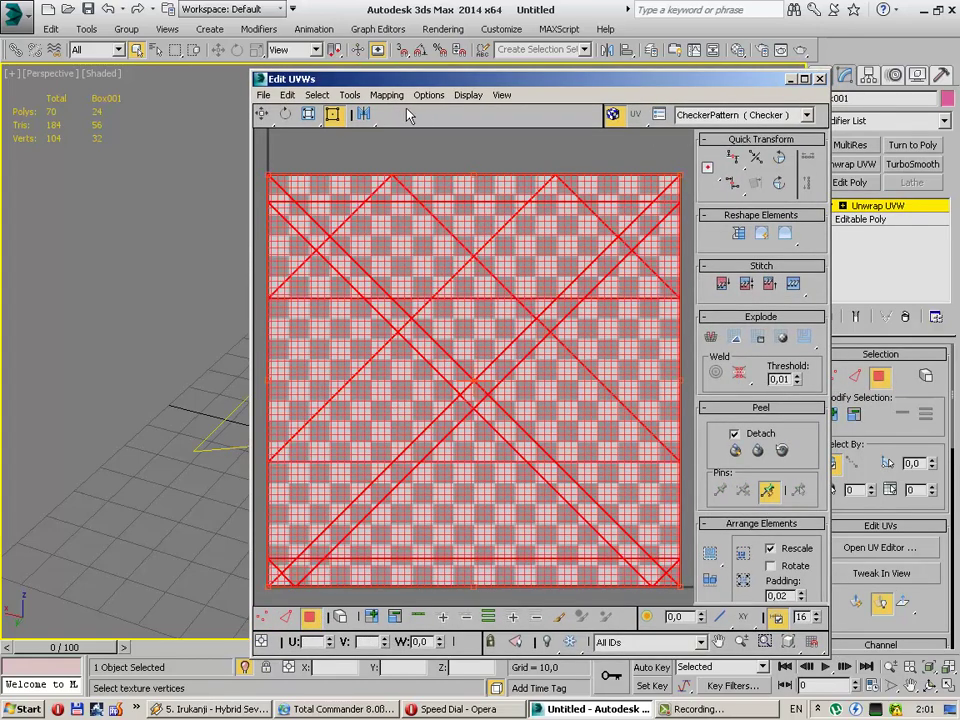
click(386, 95)
click(396, 113)
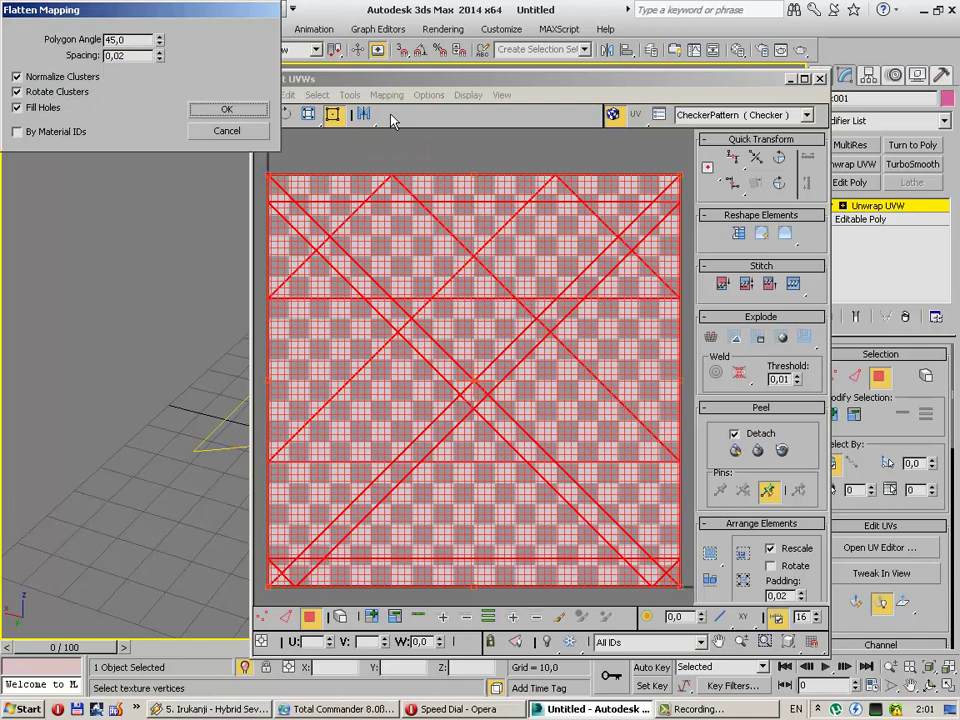
click(227, 110)
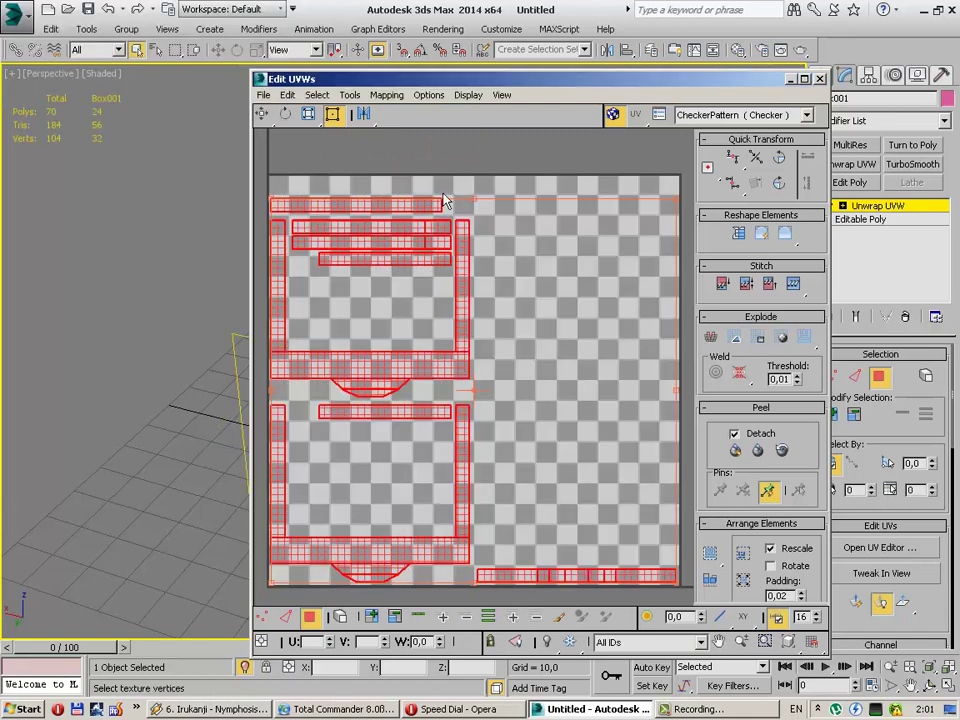
Step: Move the Edit UVWs window aside and select the narrow left island and bottom strip
click(535, 227)
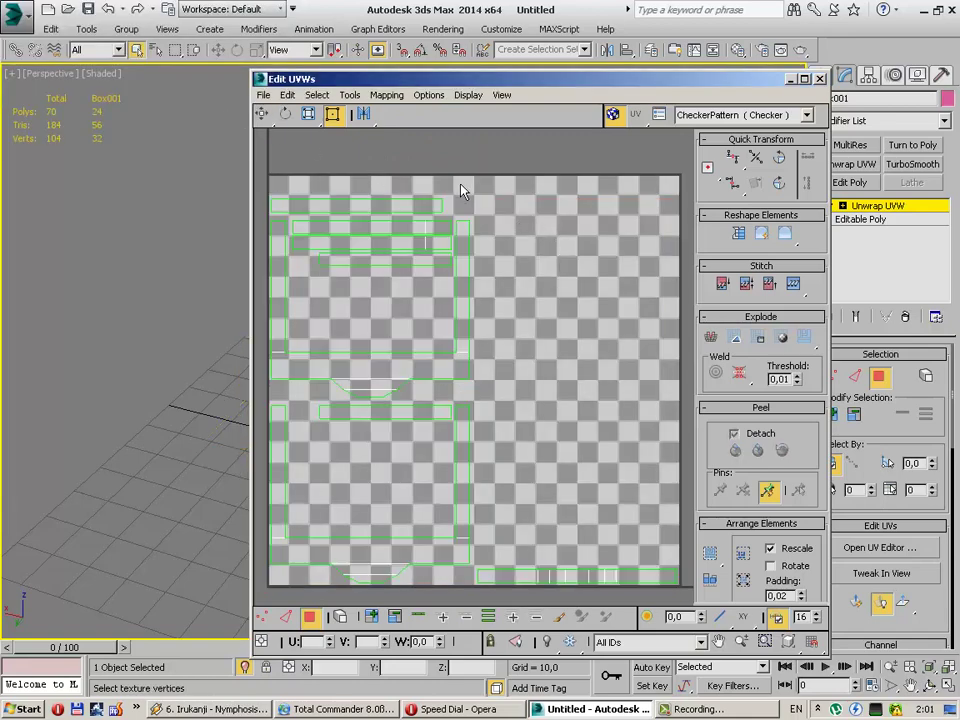
drag(400, 83, 680, 86)
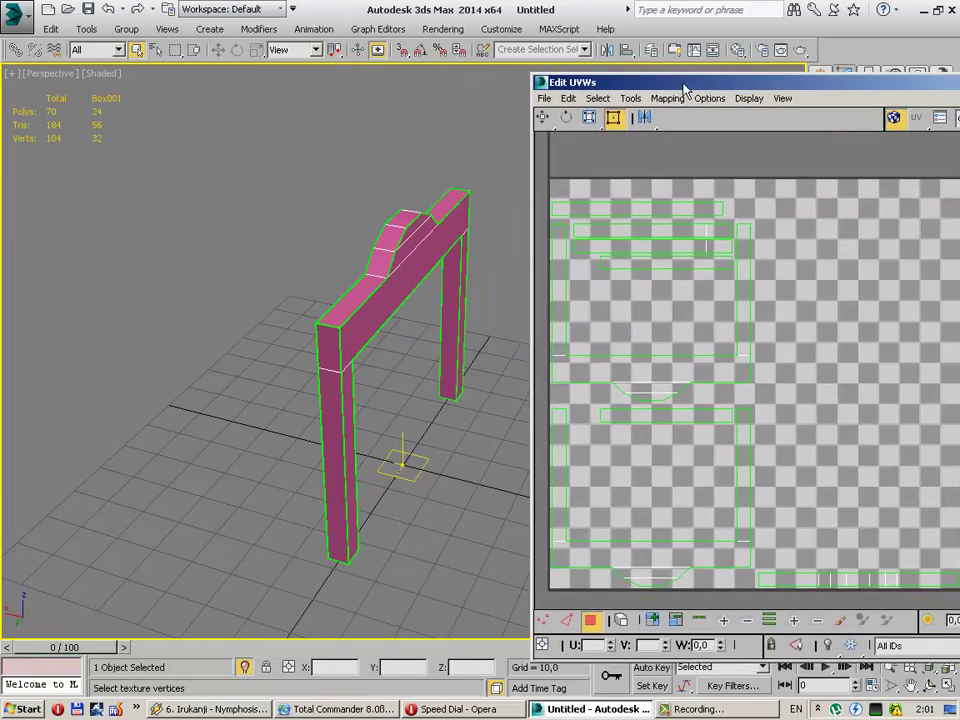
click(554, 268)
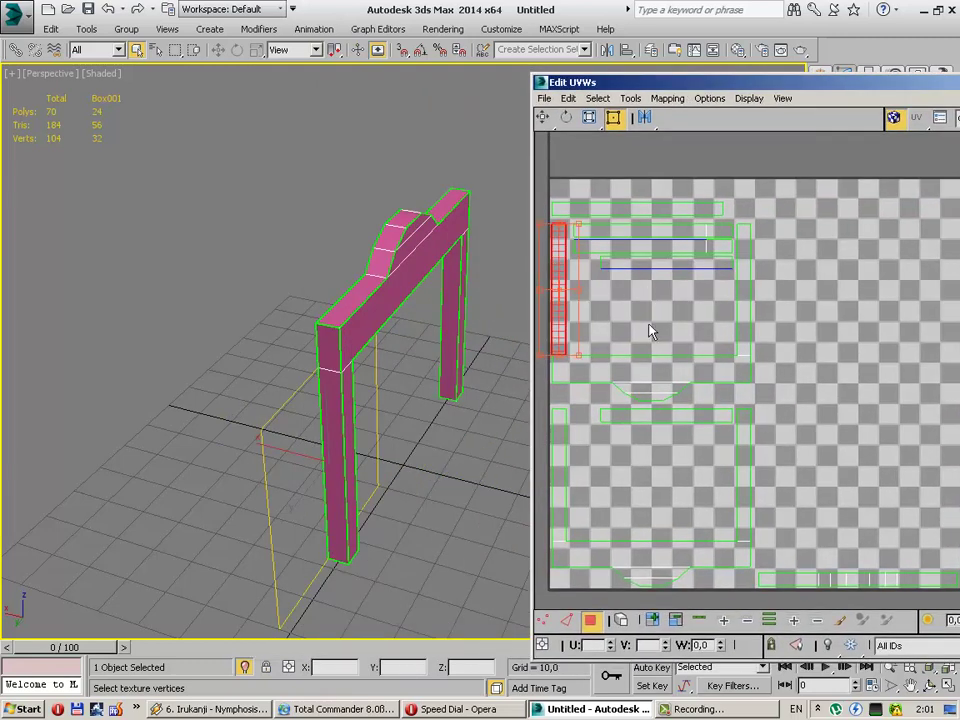
ctrl+click(648, 374)
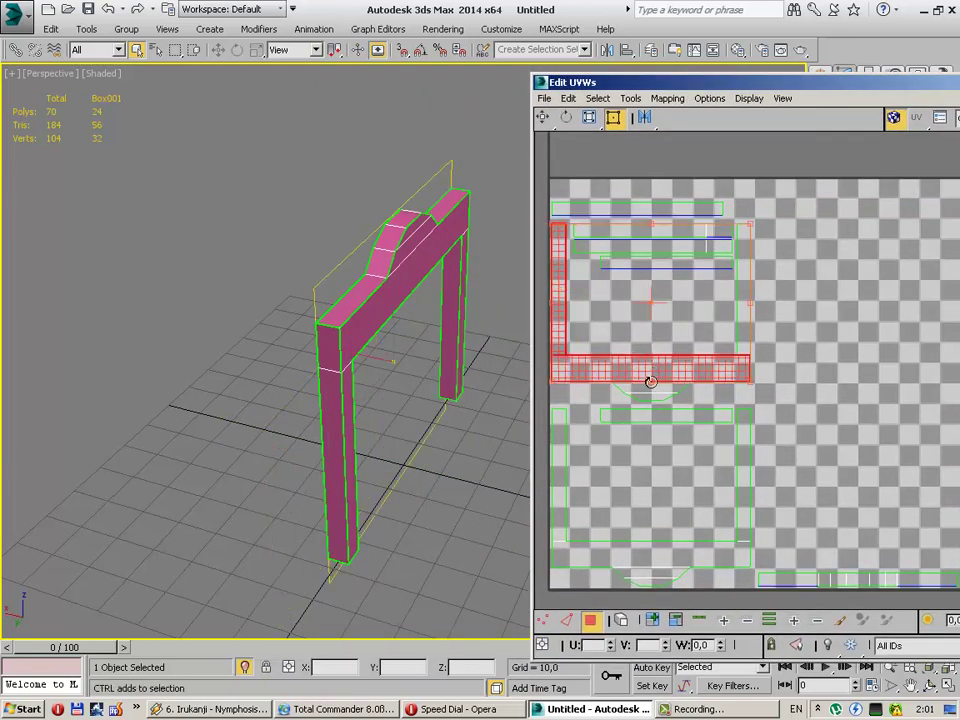
click(806, 386)
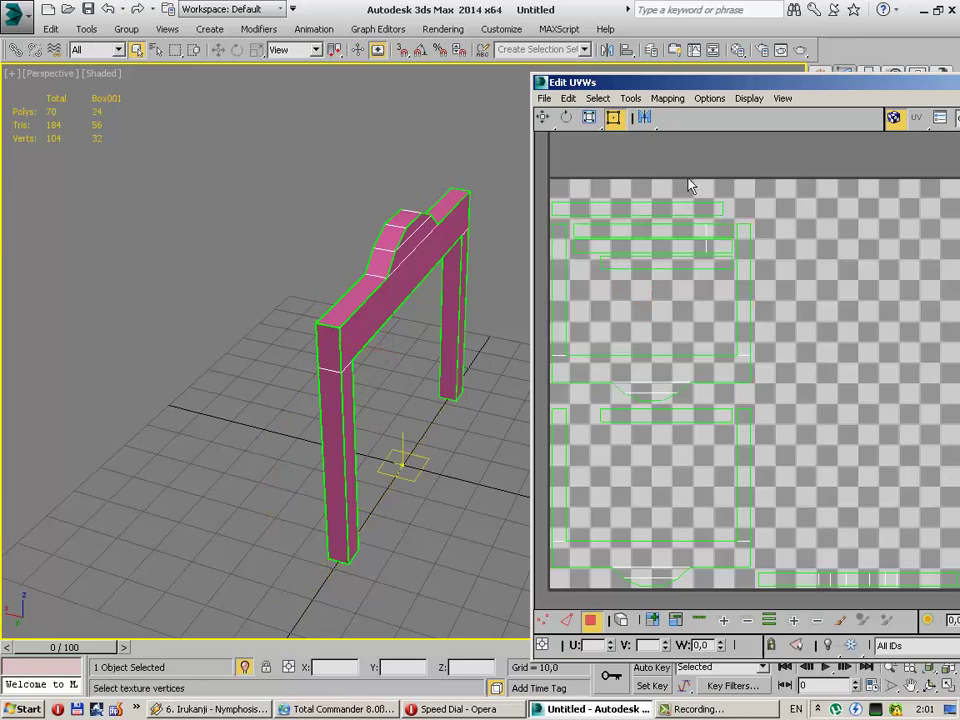
Step: Re-flatten all UVs with Rotate Clusters unchecked
key(ctrl+a)
click(668, 98)
click(700, 118)
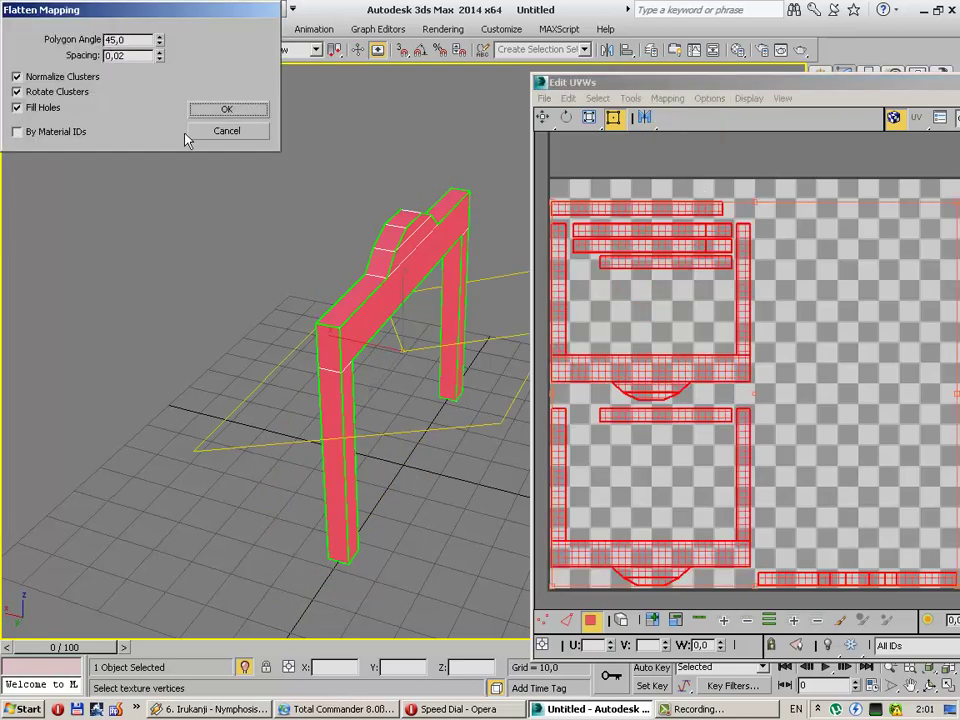
click(52, 92)
click(227, 109)
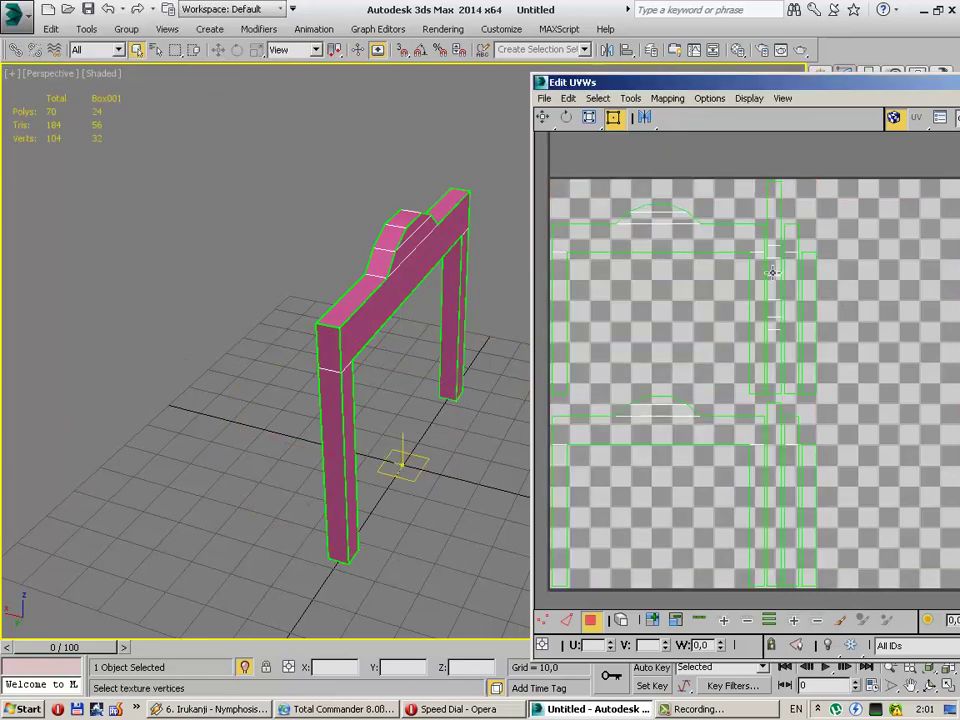
Step: Orbit around the arch, frame the UV islands and reposition the Edit UVWs window
click(773, 320)
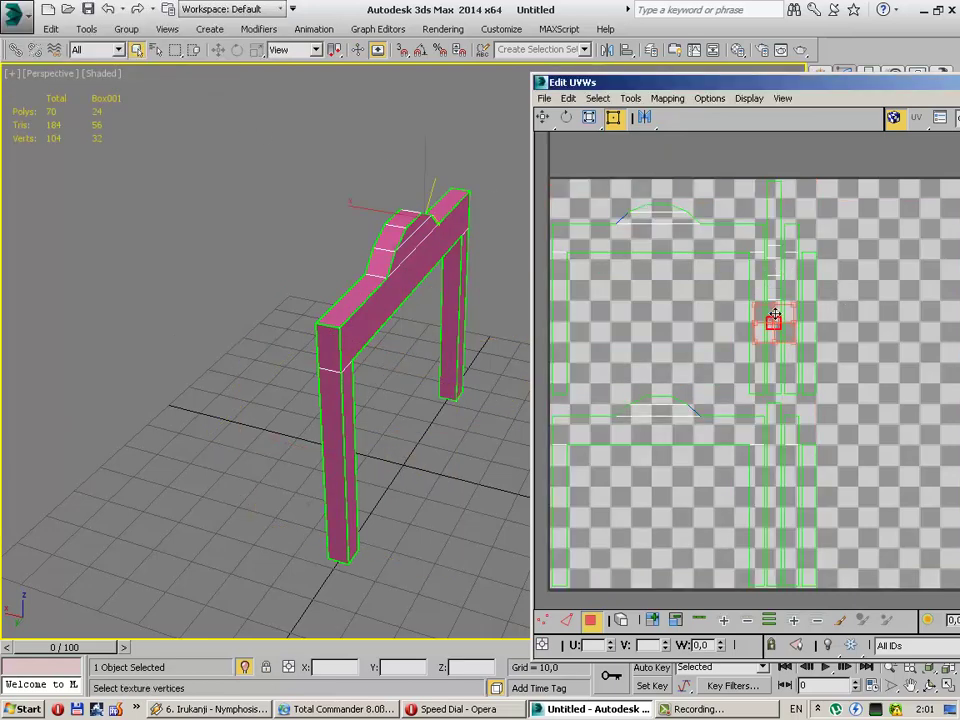
scroll(626, 294, down, 3)
alt+middle_drag(626, 294, 495, 300)
scroll(495, 300, up, 3)
alt+middle_drag(601, 296, 433, 283)
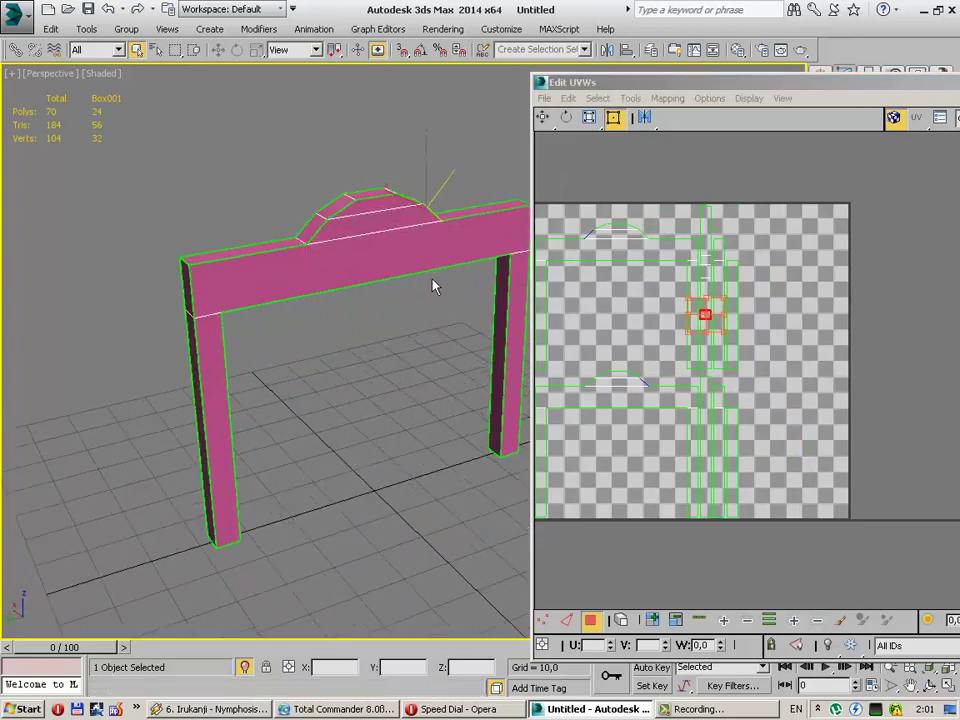
click(825, 324)
scroll(676, 293, up, 2)
scroll(676, 293, up, 2)
mouse_move(676, 293)
middle_down()
mouse_move(771, 293)
mouse_move(771, 255)
middle_up()
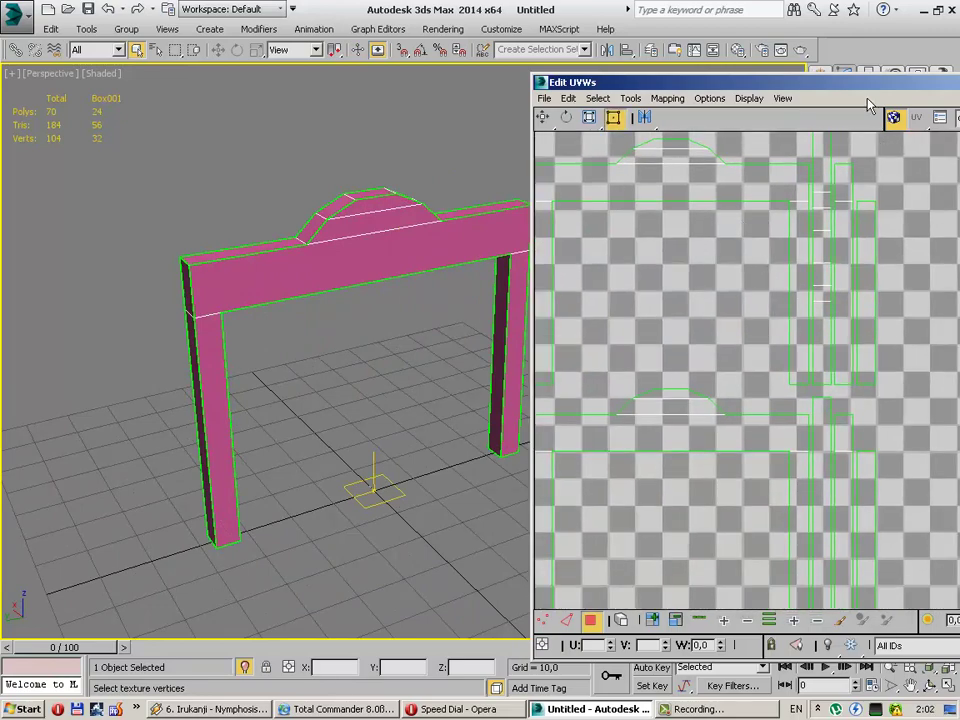
drag(650, 81, 287, 65)
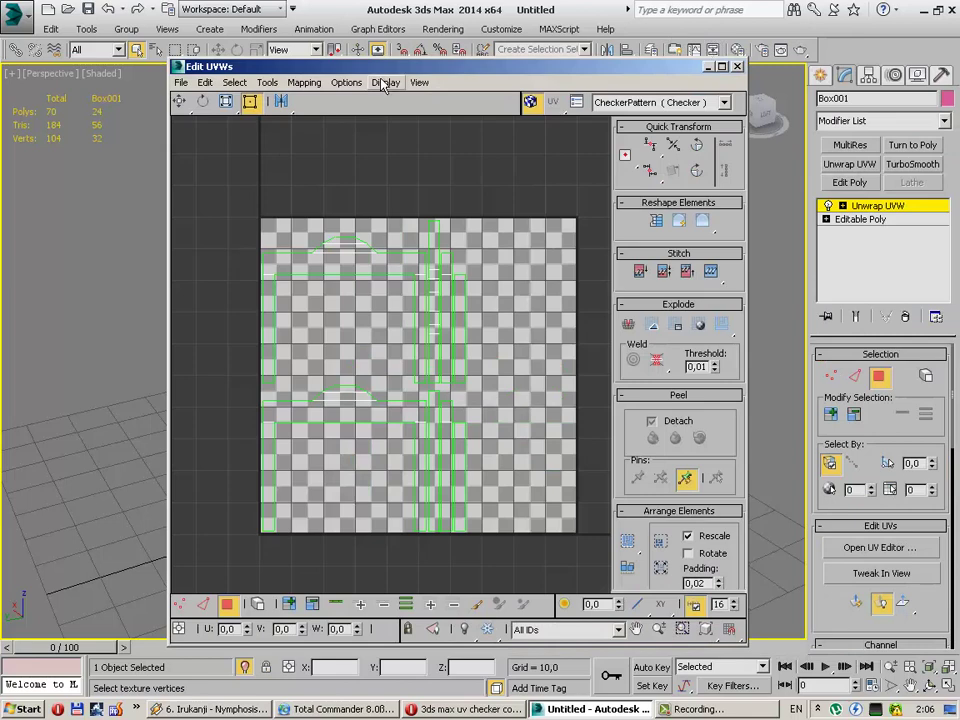
Step: In unwrap preferences, set tile brightness to 0,4 and the open edge colour to dark grey-green
click(385, 82)
mouse_move(346, 82)
click(370, 157)
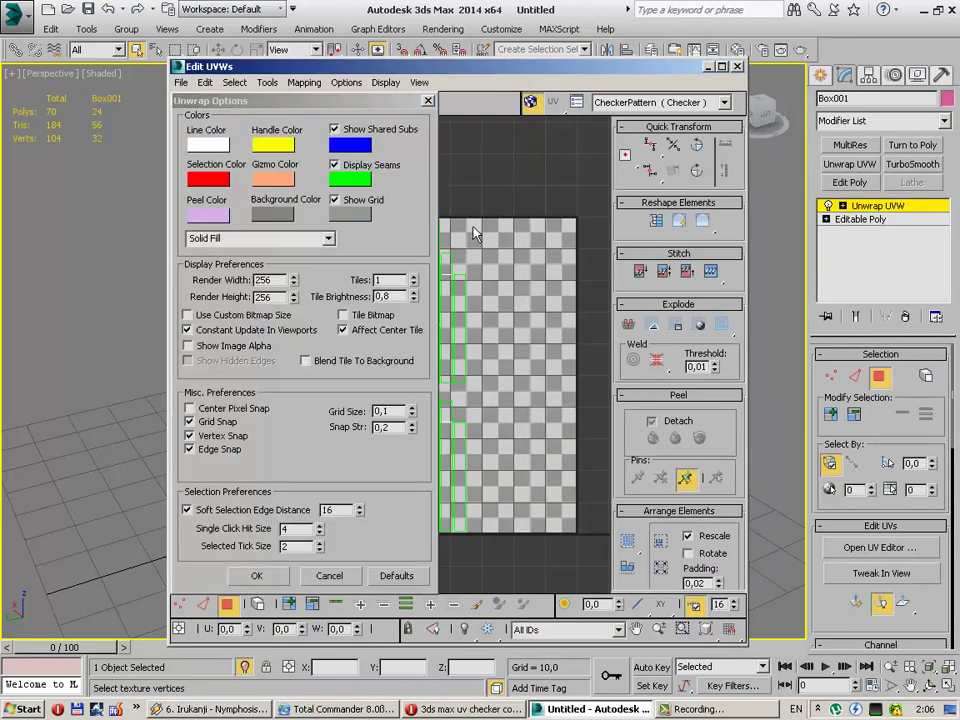
drag(413, 299, 426, 311)
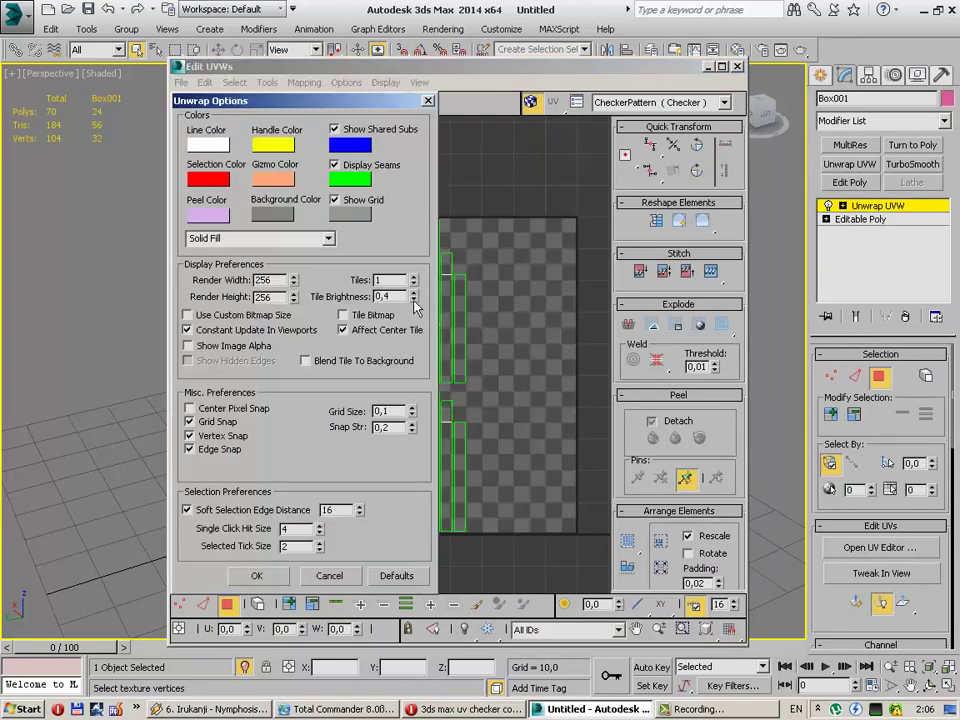
click(345, 213)
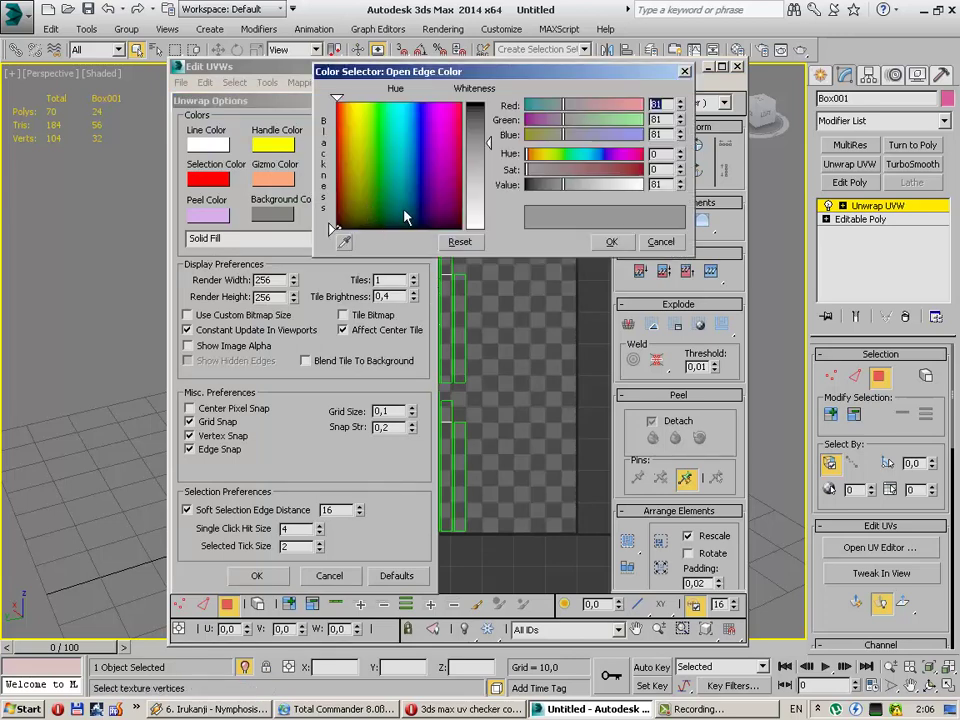
drag(433, 153, 367, 187)
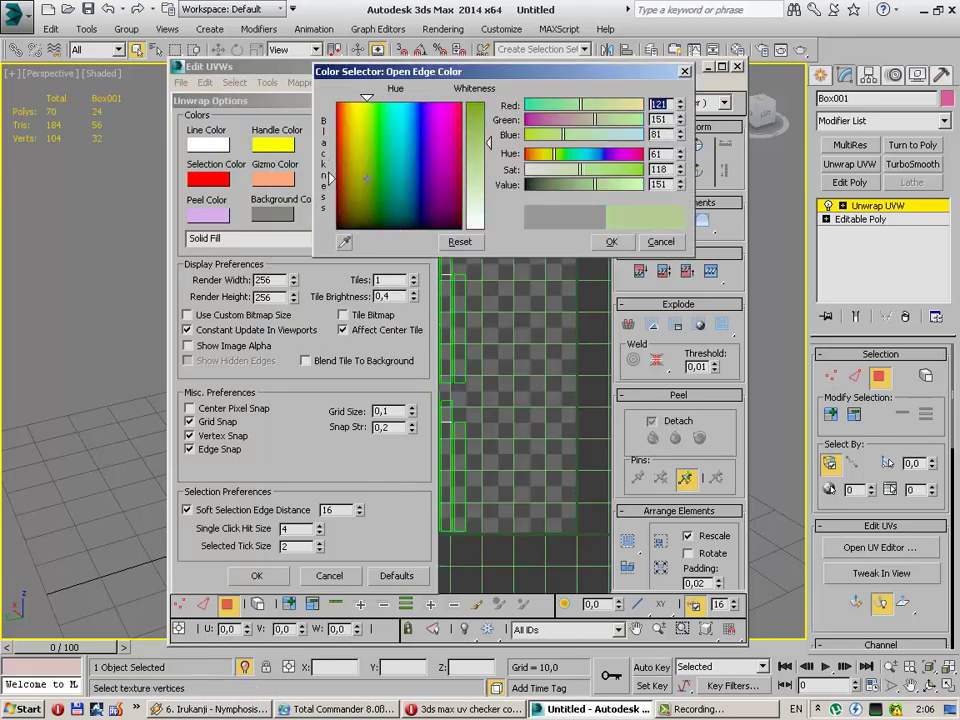
drag(367, 187, 356, 186)
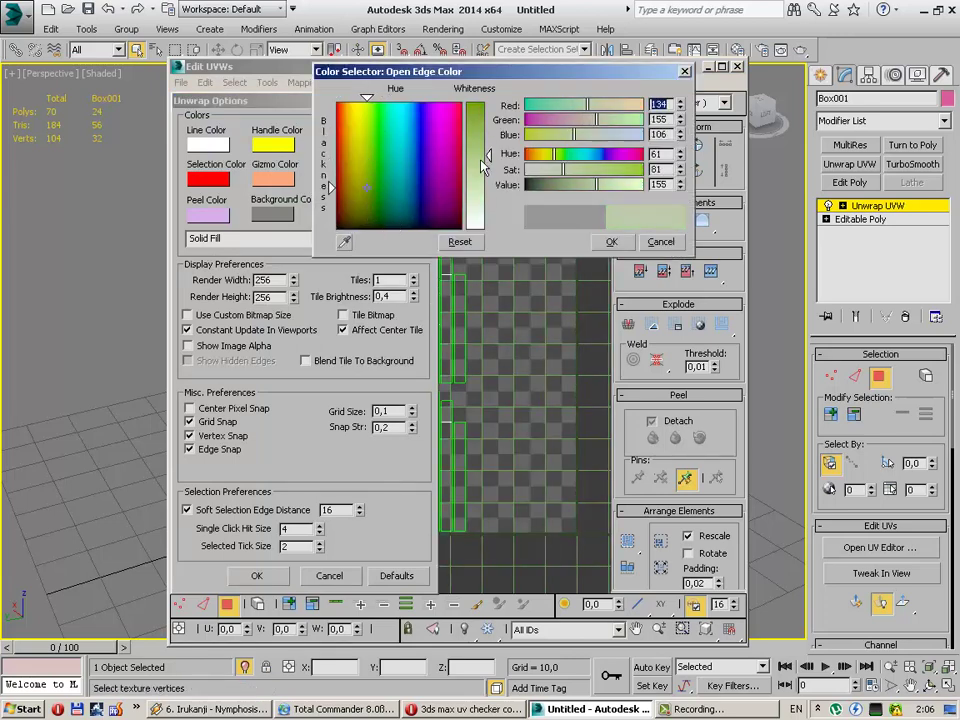
drag(488, 143, 488, 167)
drag(355, 186, 362, 218)
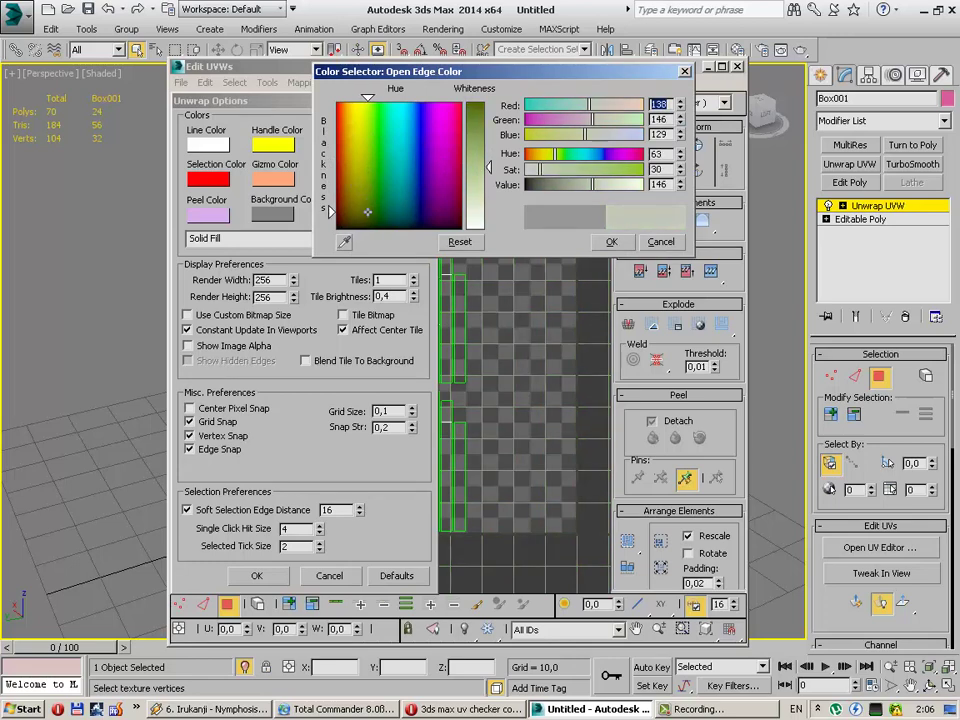
drag(488, 131, 488, 145)
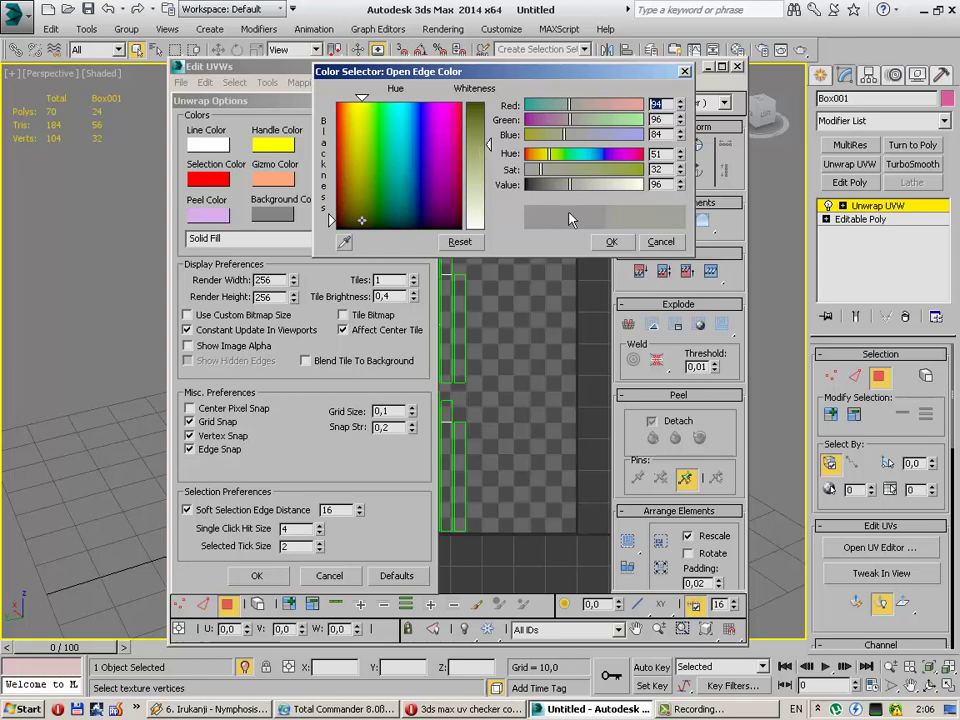
click(608, 242)
Step: Set face fill to Cross Hatch Horizontal/Vertical, lighten the background slightly, and apply
click(268, 578)
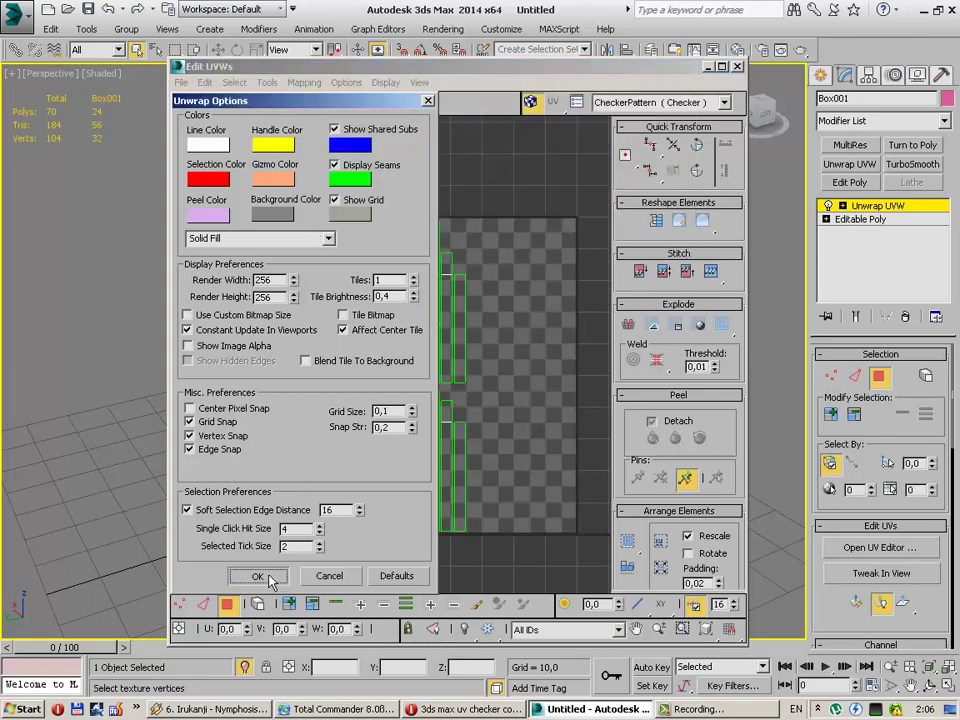
click(318, 239)
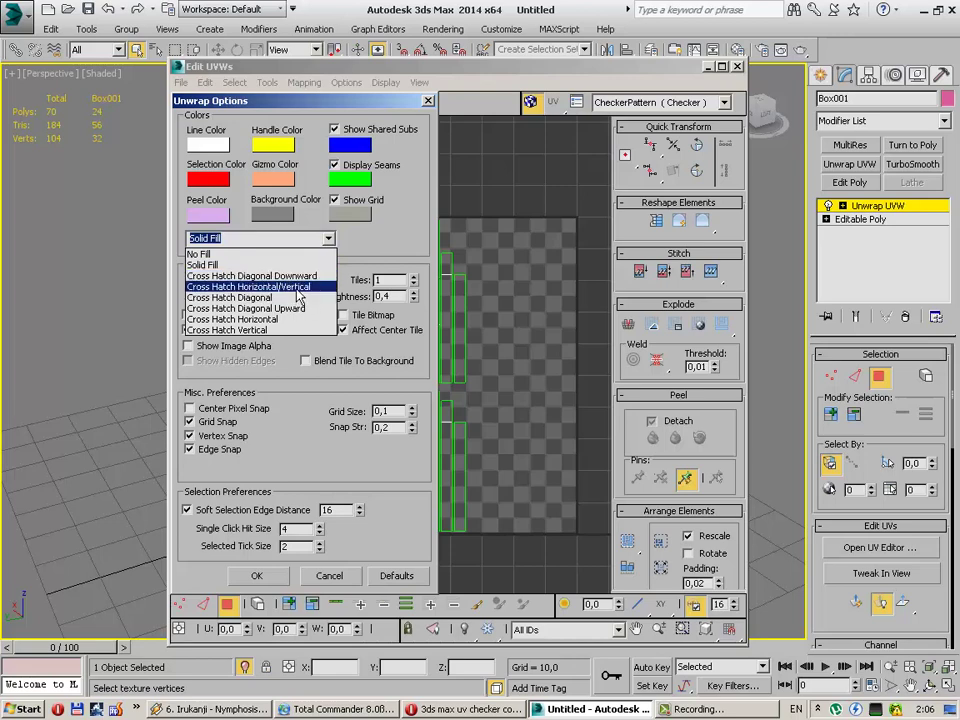
click(300, 286)
click(285, 215)
drag(478, 180, 478, 160)
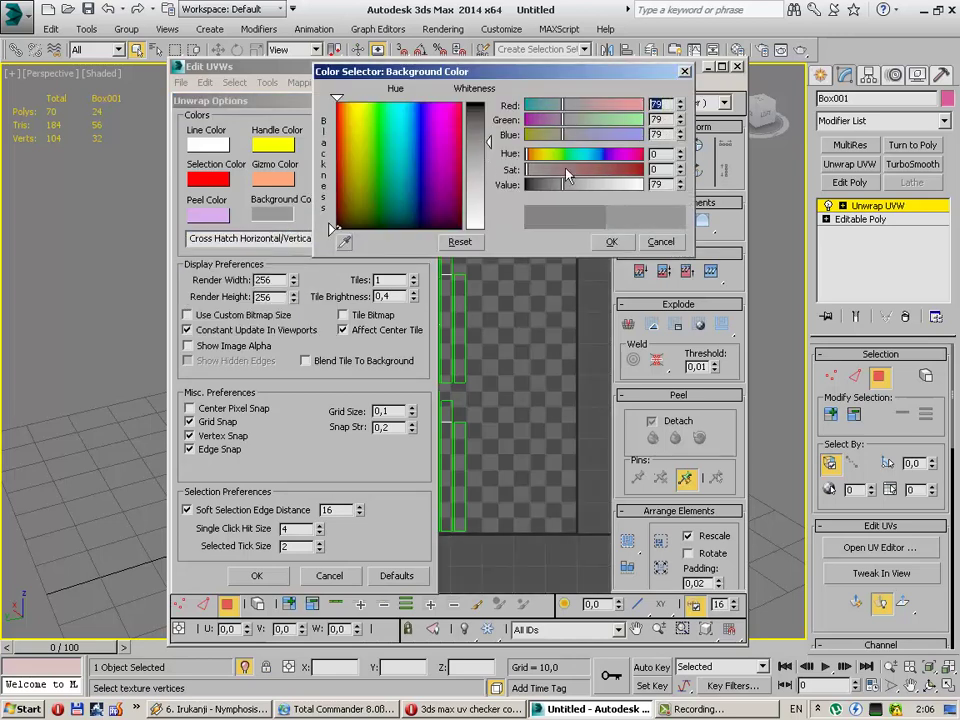
click(611, 241)
click(257, 577)
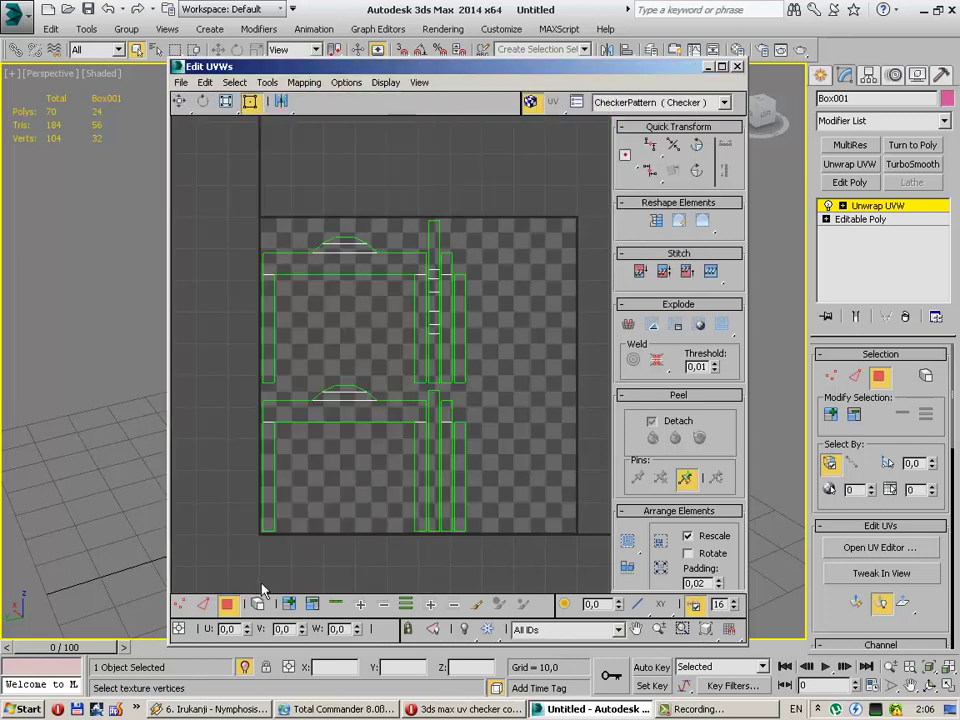
scroll(392, 420, down, 2)
scroll(396, 424, down, 2)
scroll(396, 424, up, 3)
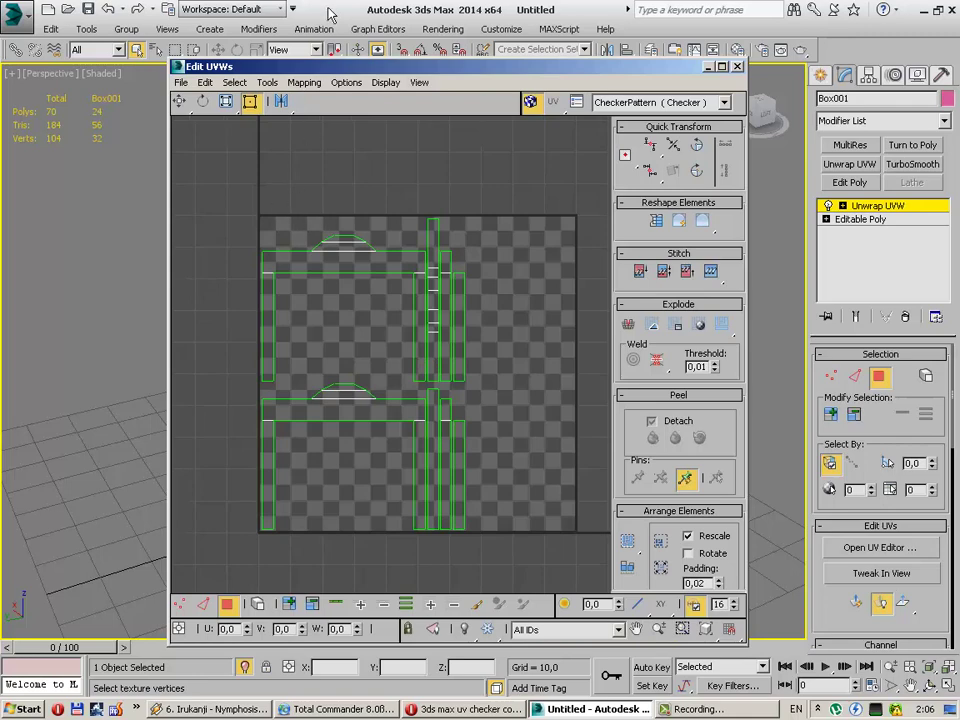
Step: Move the narrow strips beside the upper island out to the right
drag(343, 79, 659, 63)
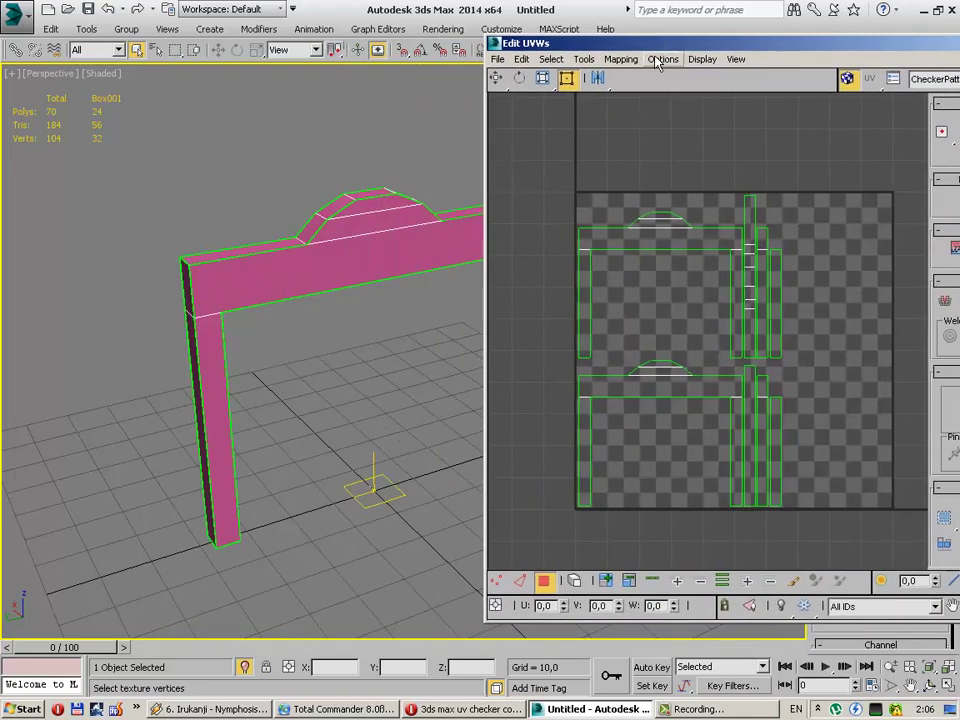
click(735, 278)
click(826, 280)
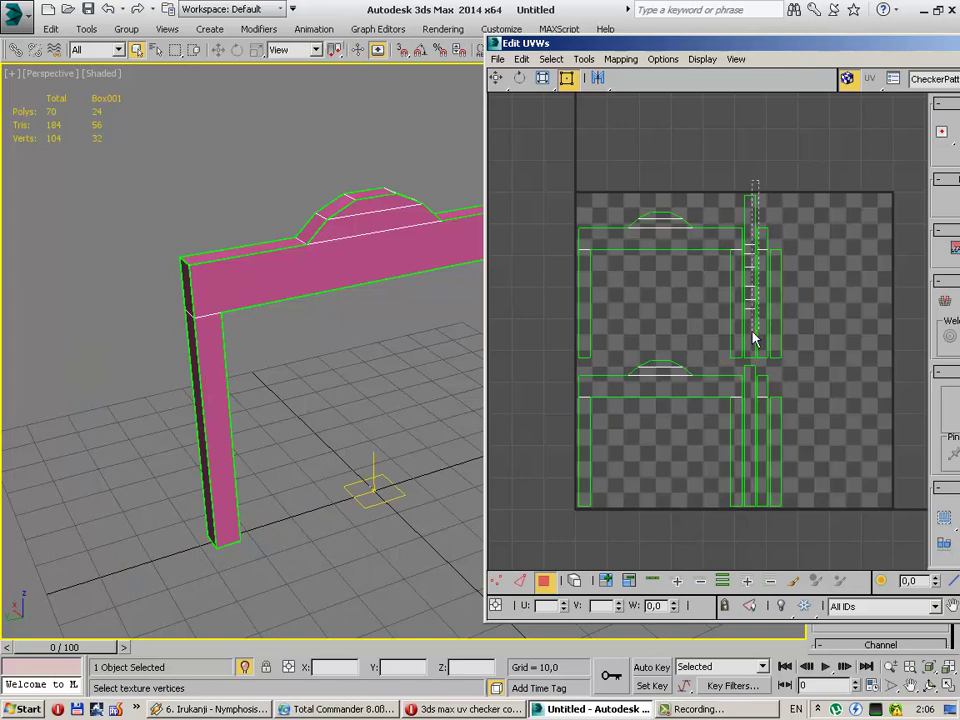
drag(753, 340, 763, 352)
drag(765, 295, 866, 262)
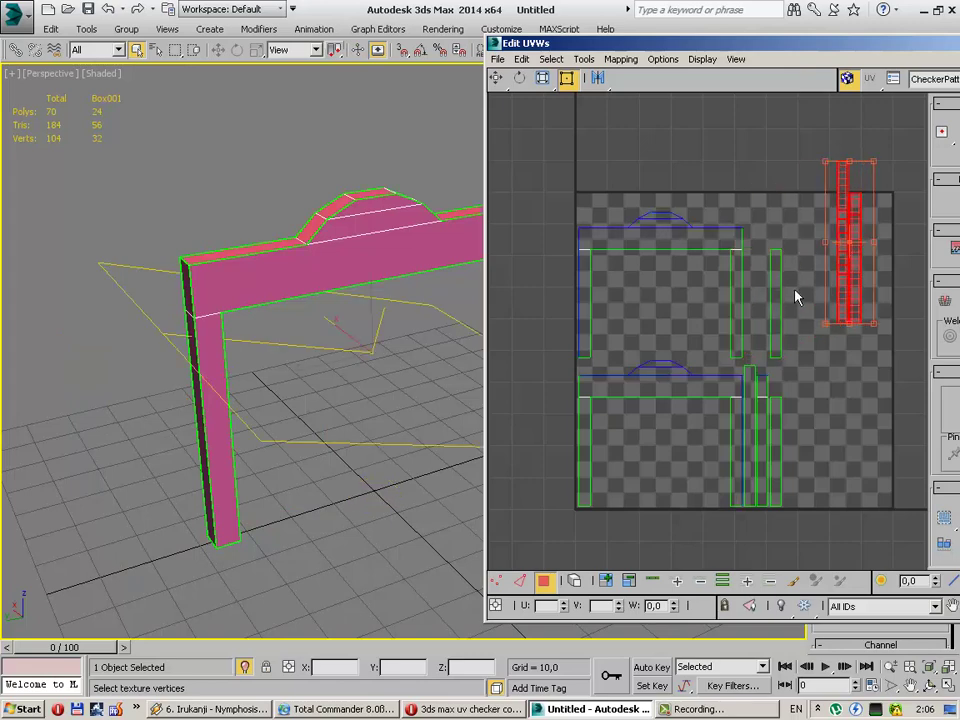
click(797, 296)
Step: Fit the lone strip against the upper island's right edge and widen it
click(776, 290)
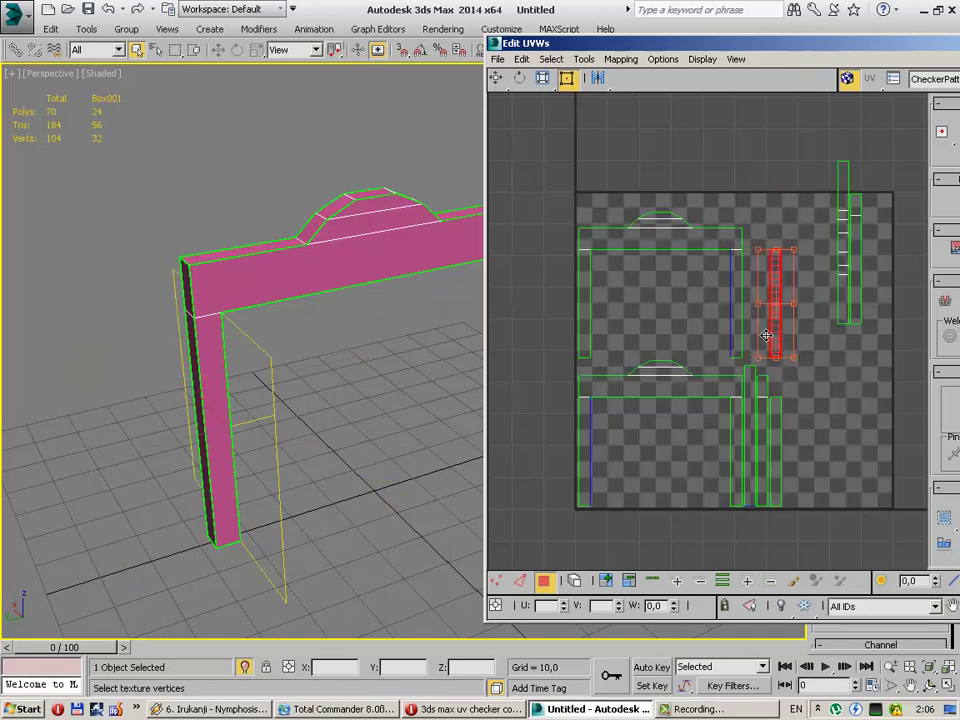
drag(780, 293, 724, 286)
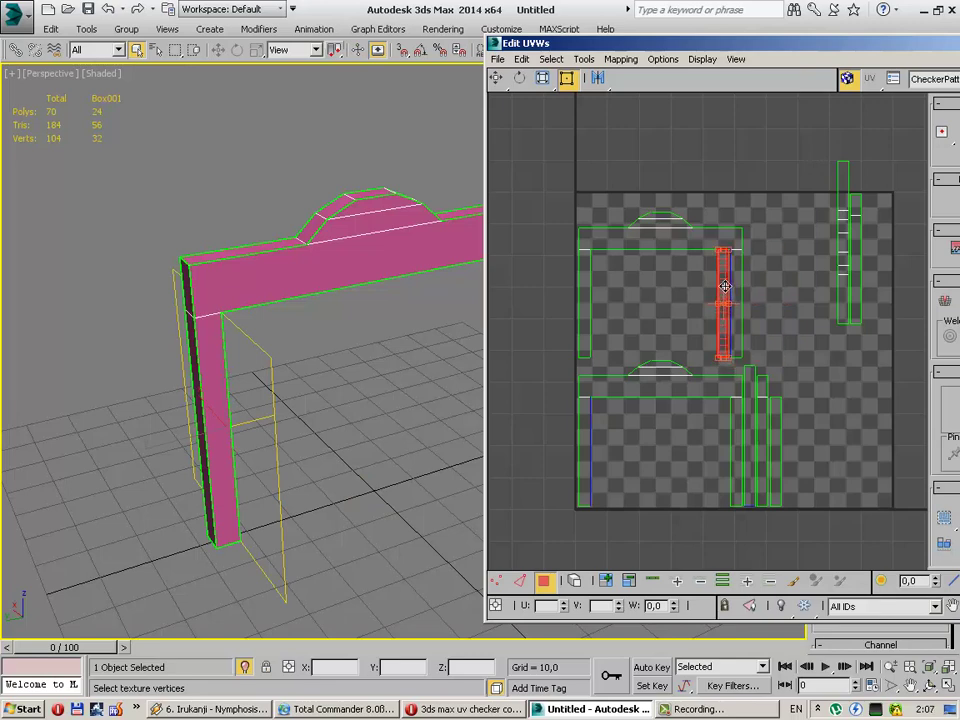
scroll(724, 286, up, 2)
scroll(724, 286, up, 3)
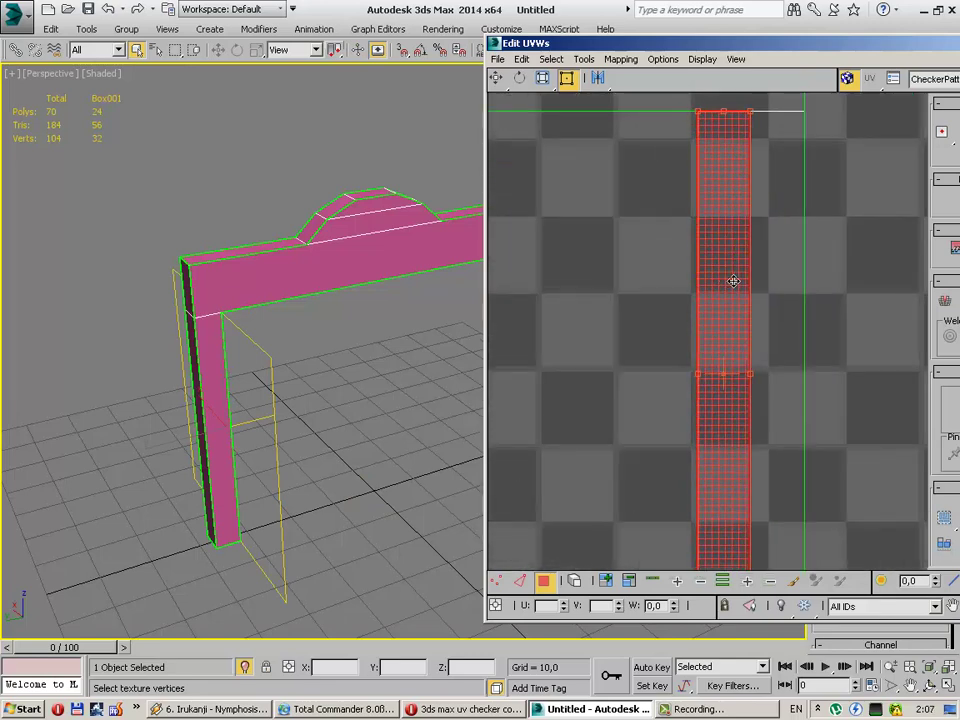
scroll(730, 283, down, 1)
scroll(697, 305, down, 3)
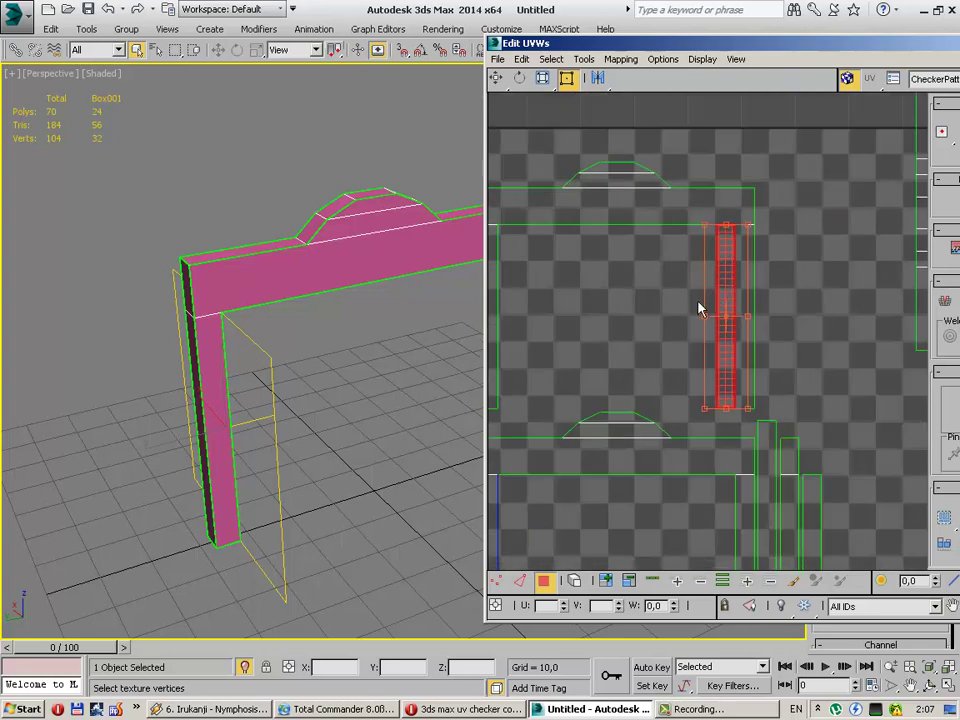
middle_drag(699, 303, 718, 310)
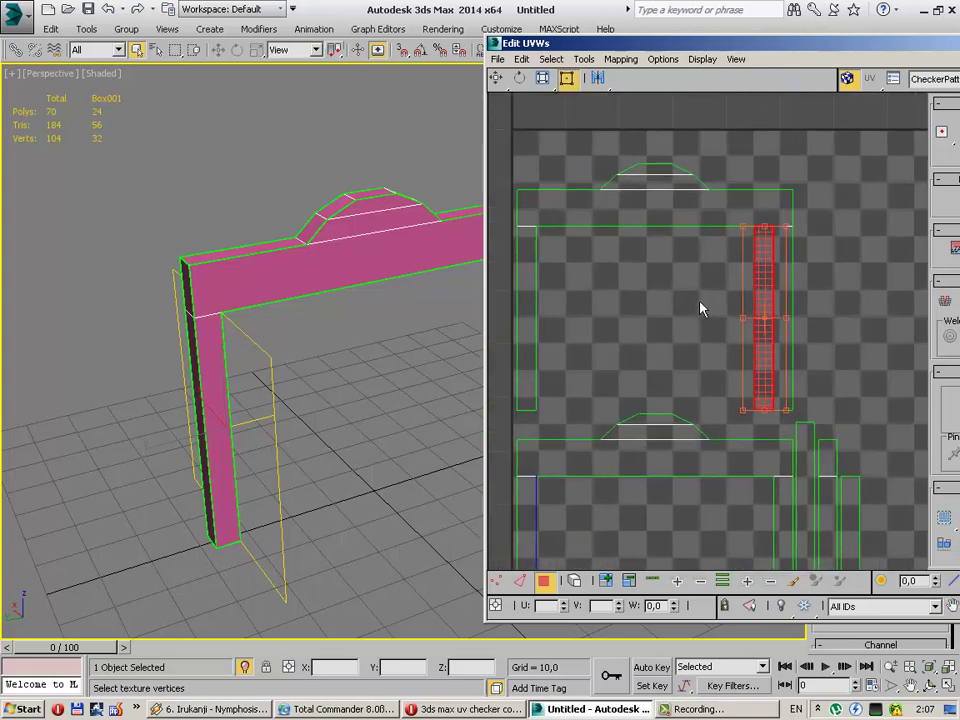
scroll(697, 306, down, 1)
middle_drag(769, 317, 710, 318)
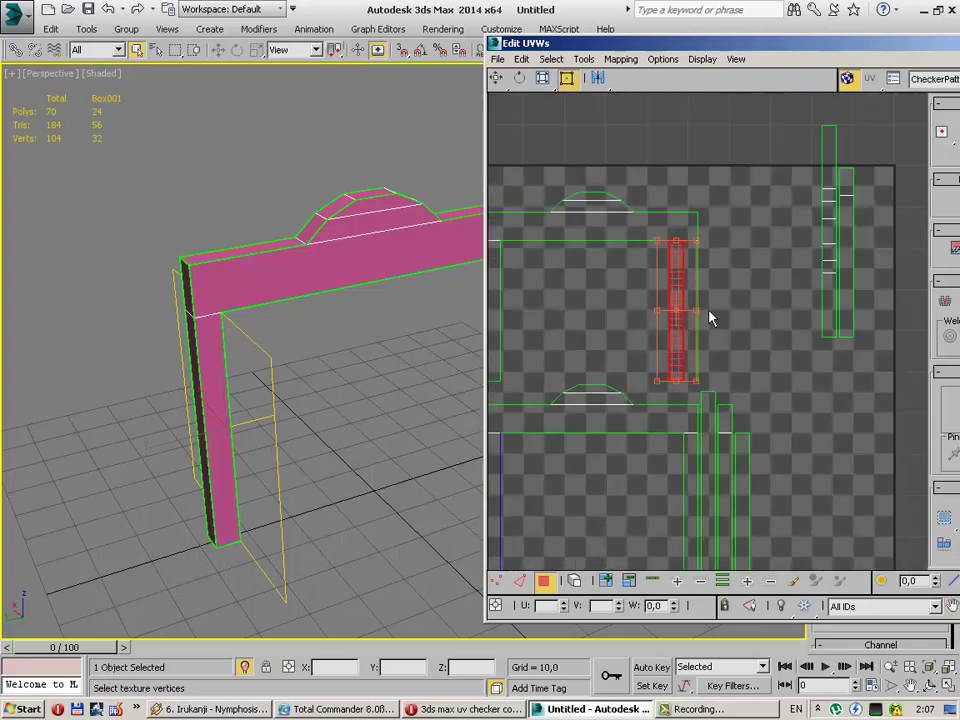
drag(691, 287, 699, 292)
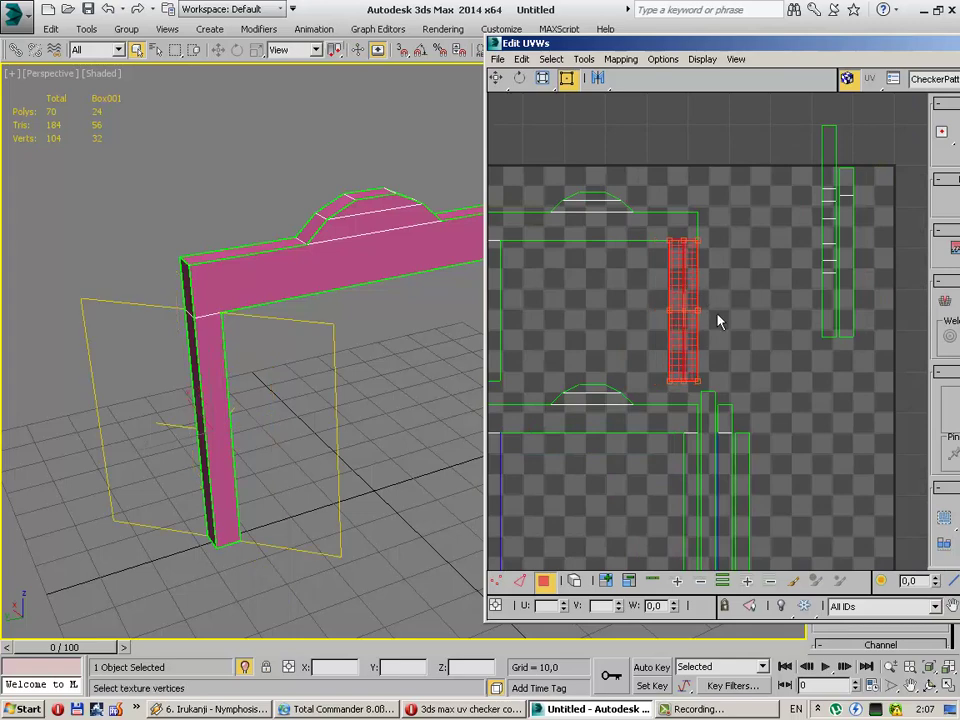
middle_drag(718, 321, 707, 204)
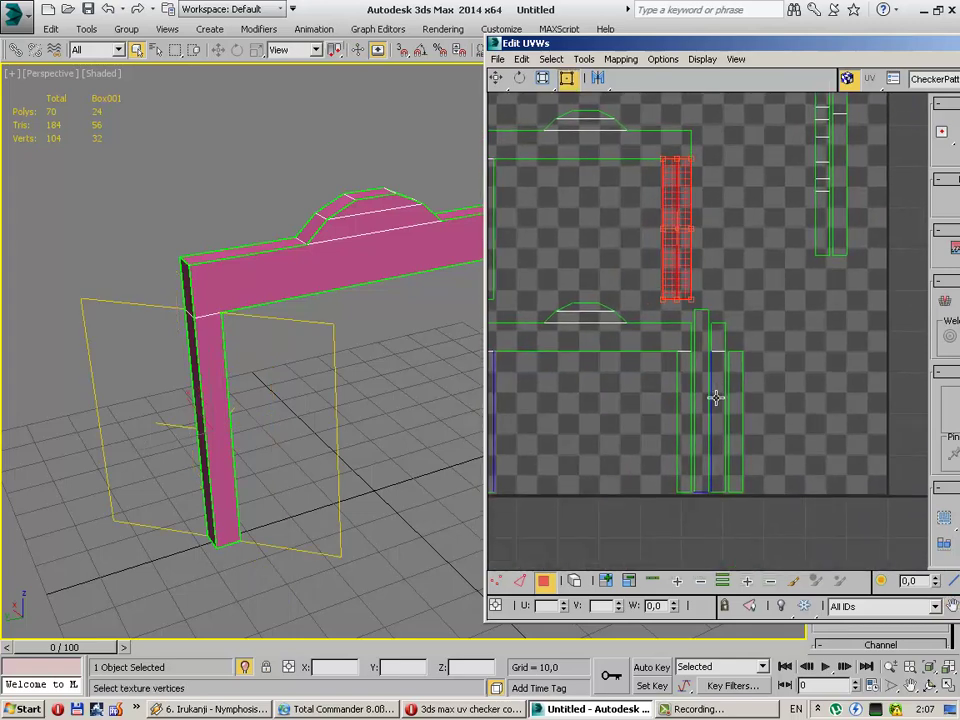
Step: Select three of the pillar's faces in the viewport, orbiting around it
click(300, 412)
click(203, 400)
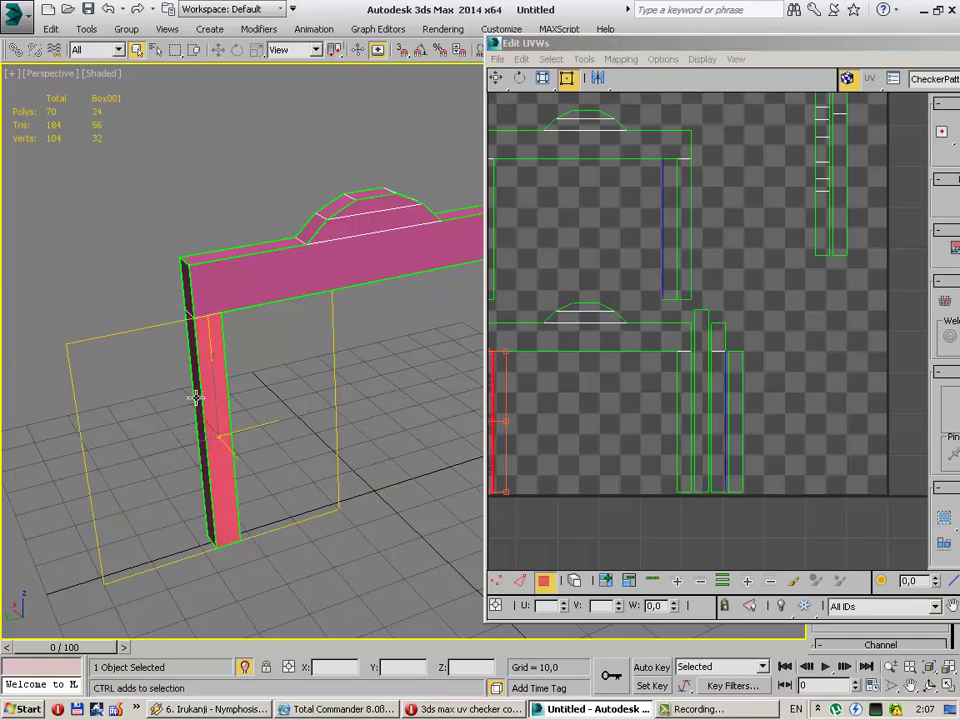
mouse_move(193, 413)
alt+middle_down()
mouse_move(375, 424)
mouse_move(212, 422)
mouse_move(272, 399)
alt+middle_up()
ctrl+click(212, 422)
ctrl+click(210, 452)
mouse_move(210, 452)
alt+middle_down()
mouse_move(213, 375)
mouse_move(189, 499)
alt+middle_up()
middle_drag(544, 257, 597, 279)
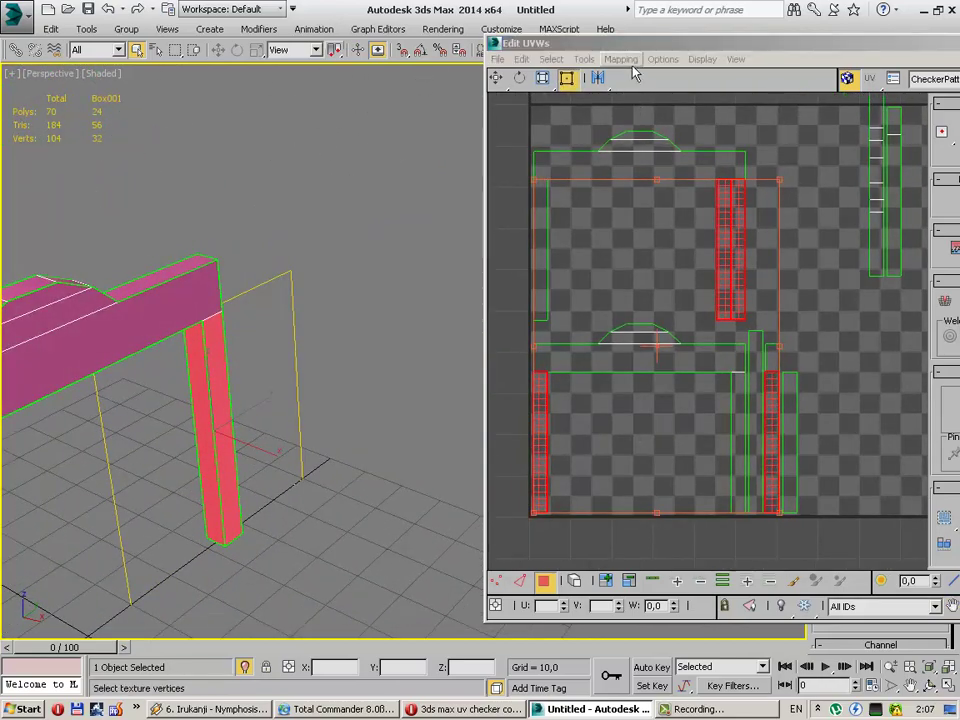
click(621, 60)
Step: Unfold the selected pillar faces and move the cluster off the tile to the left
click(647, 111)
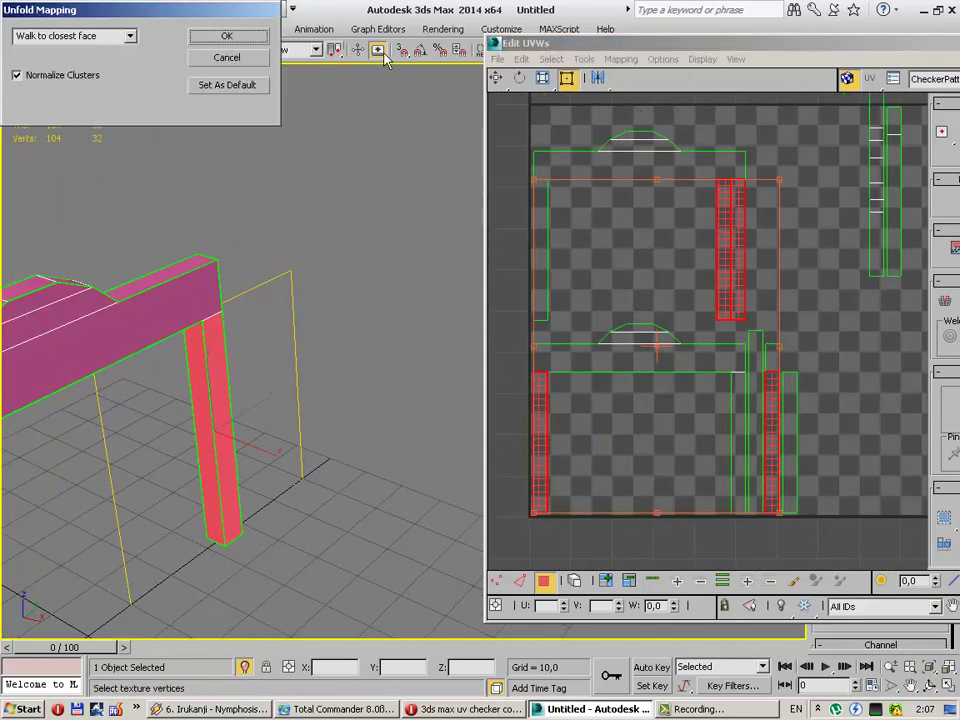
click(226, 36)
scroll(605, 229, down, 4)
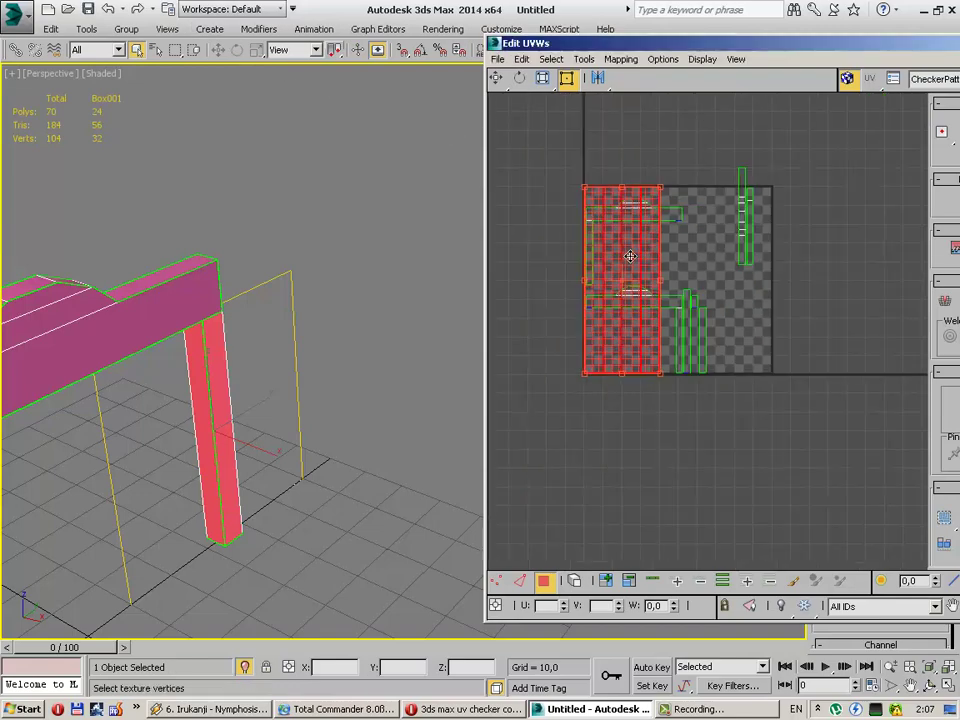
middle_drag(631, 267, 748, 305)
mouse_move(748, 305)
mouse_down()
mouse_move(668, 317)
mouse_move(654, 246)
mouse_up()
scroll(654, 246, down, 2)
Step: Unfold the left leg's faces into a strip and place it below the checker tile
click(544, 304)
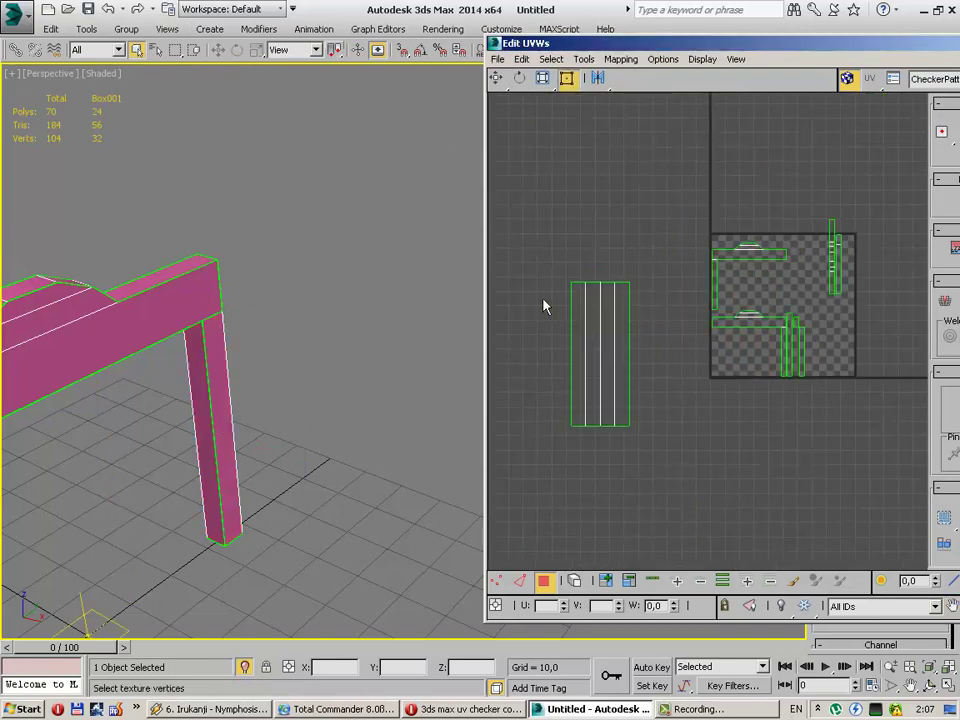
key(3)
alt+middle_drag(250, 300, 430, 275)
scroll(259, 326, up, 3)
drag(259, 326, 68, 596)
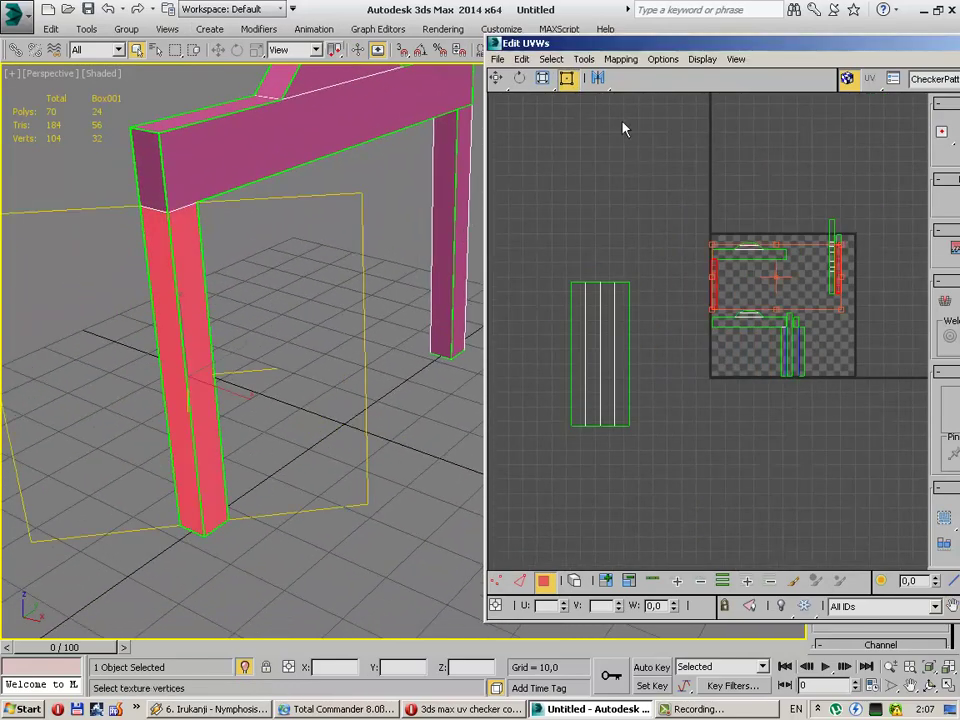
click(621, 59)
click(652, 109)
click(226, 35)
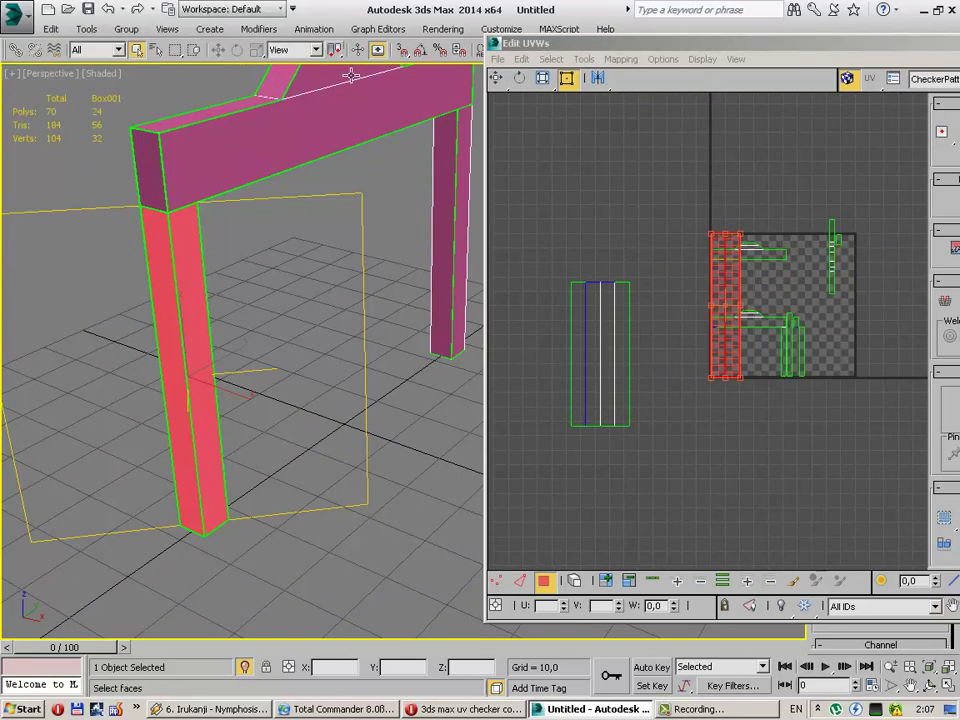
drag(717, 277, 655, 452)
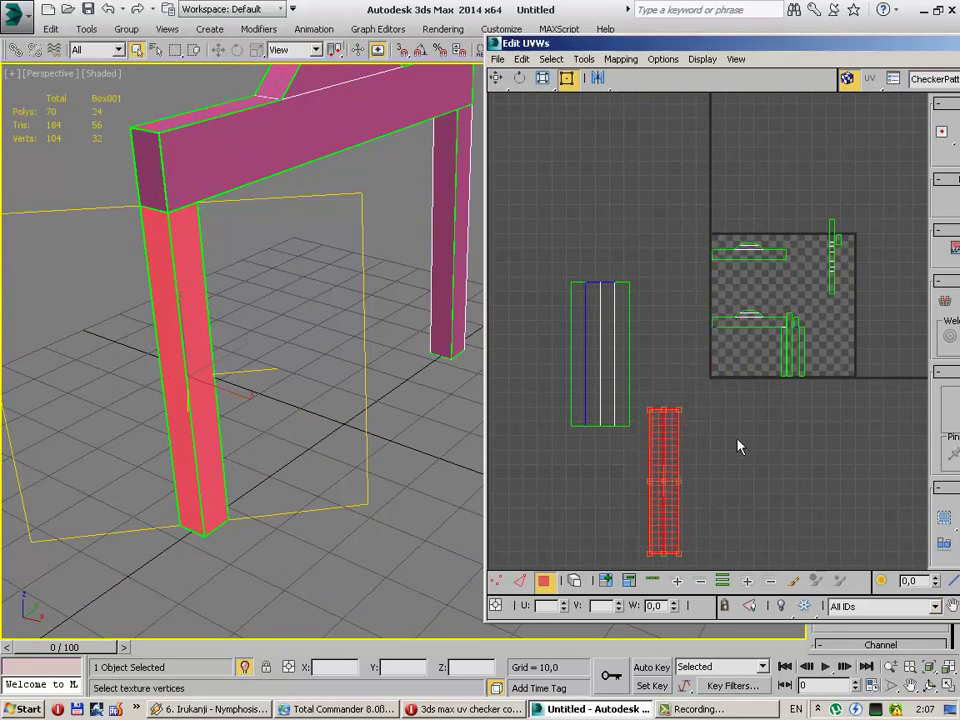
Step: Unfold the other leg's faces and move that strip below the tile too
drag(718, 43, 403, 38)
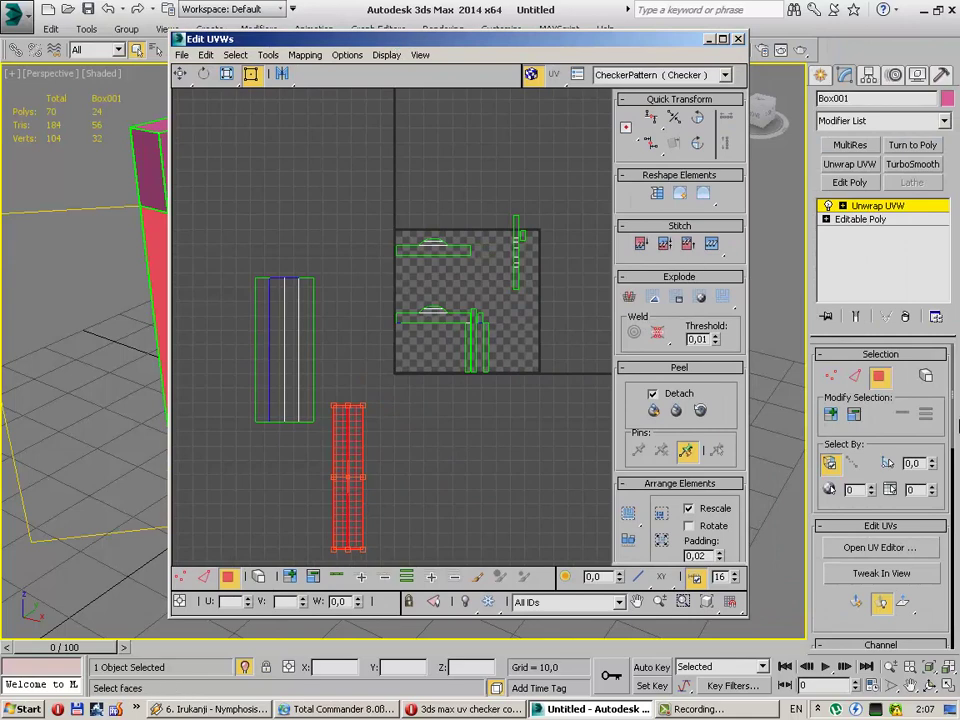
mouse_move(955, 415)
mouse_down()
mouse_move(955, 437)
mouse_move(955, 415)
mouse_up()
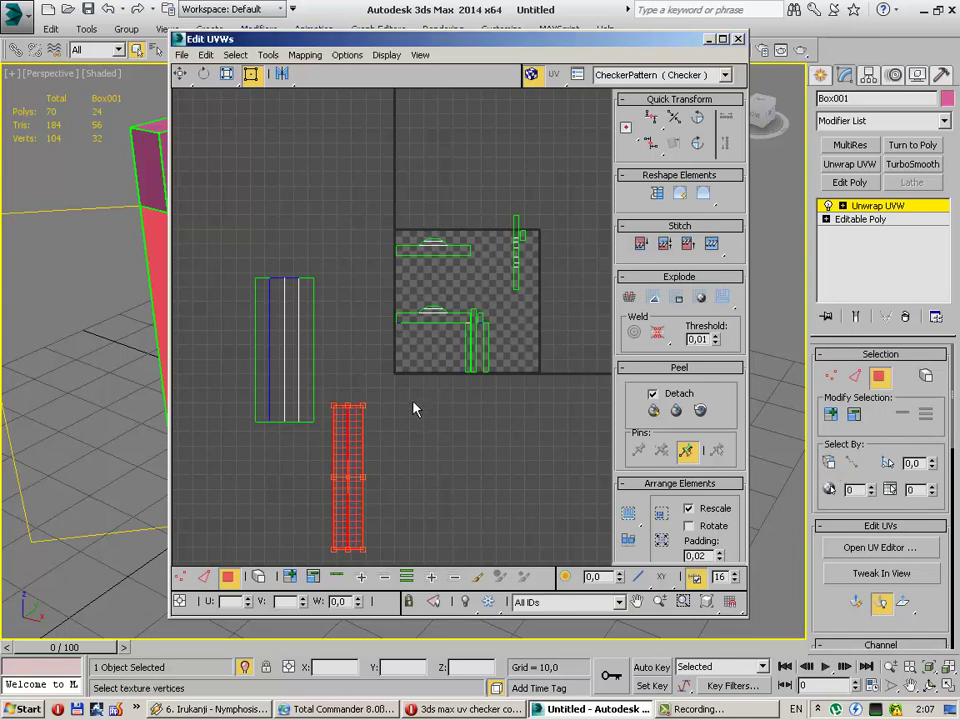
drag(420, 44, 546, 51)
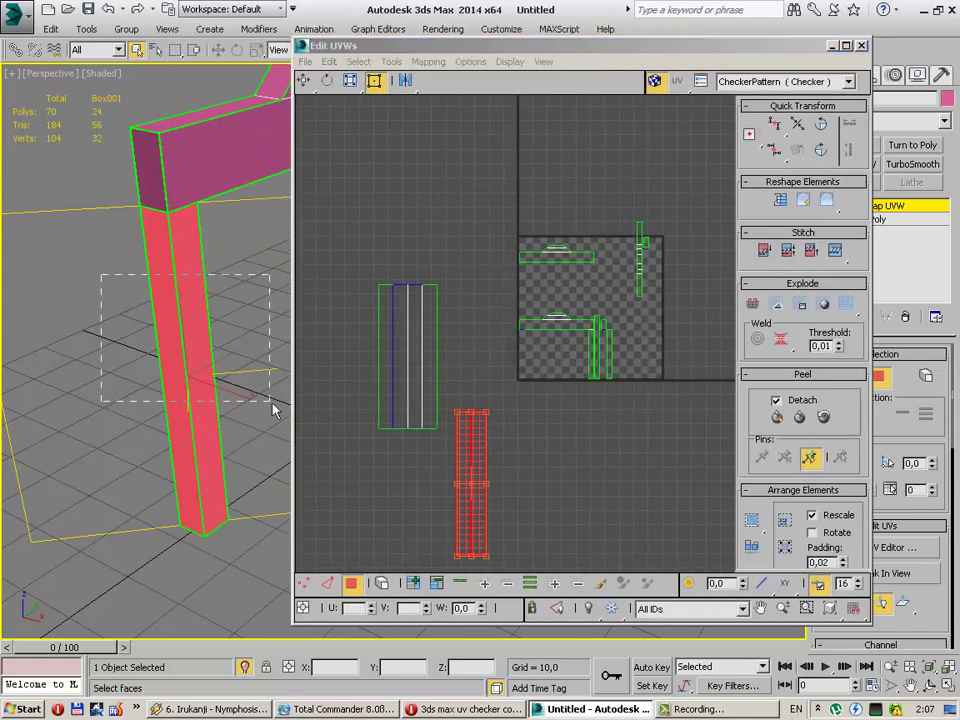
drag(105, 455, 275, 578)
click(428, 61)
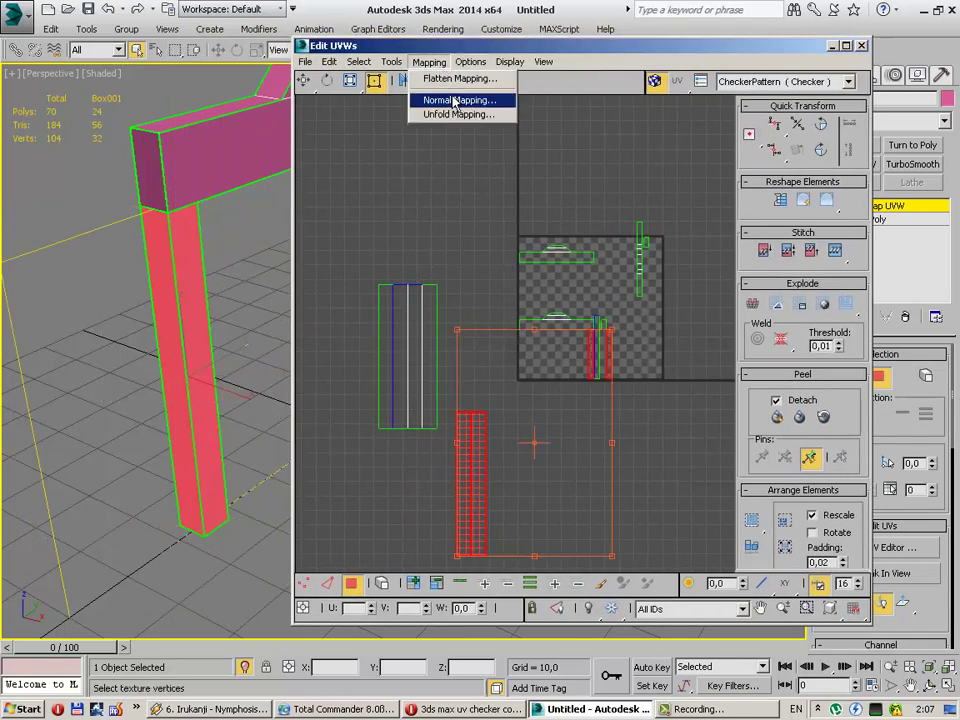
click(445, 89)
click(226, 35)
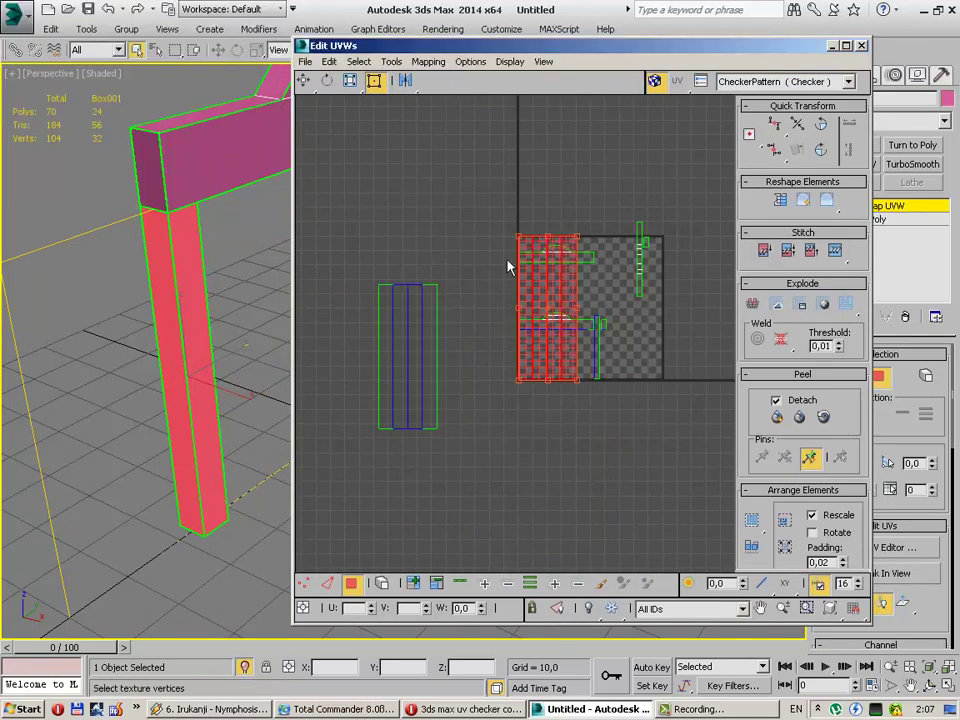
drag(510, 266, 472, 515)
click(603, 460)
Step: Select the beam side face's vertical UV strip and rotate it 90° to lie horizontal
scroll(615, 431, up, 3)
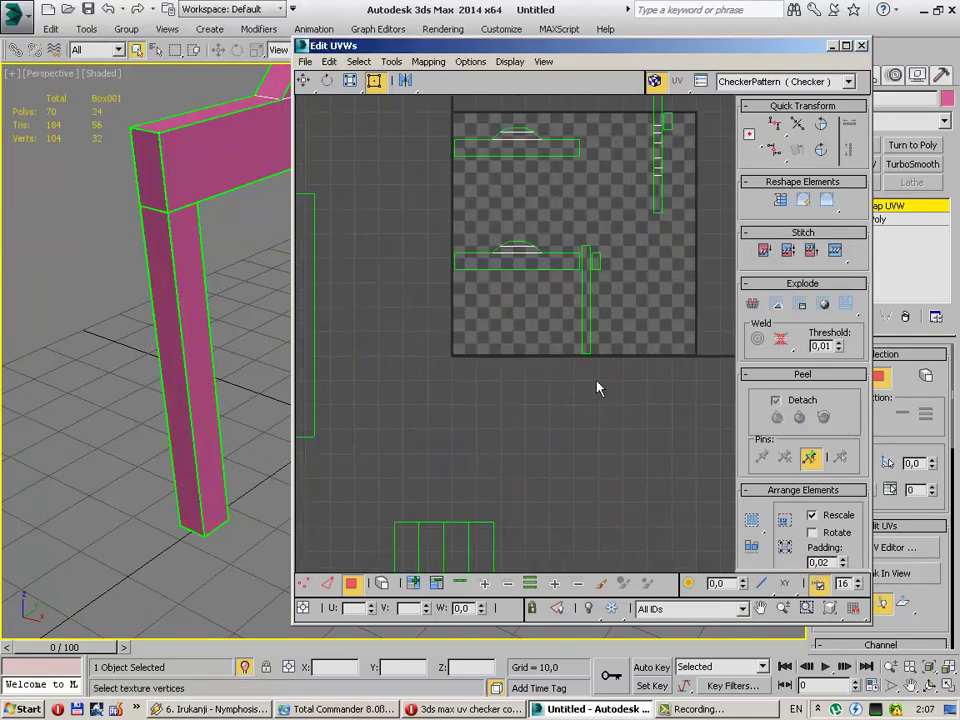
scroll(598, 388, up, 2)
click(223, 165)
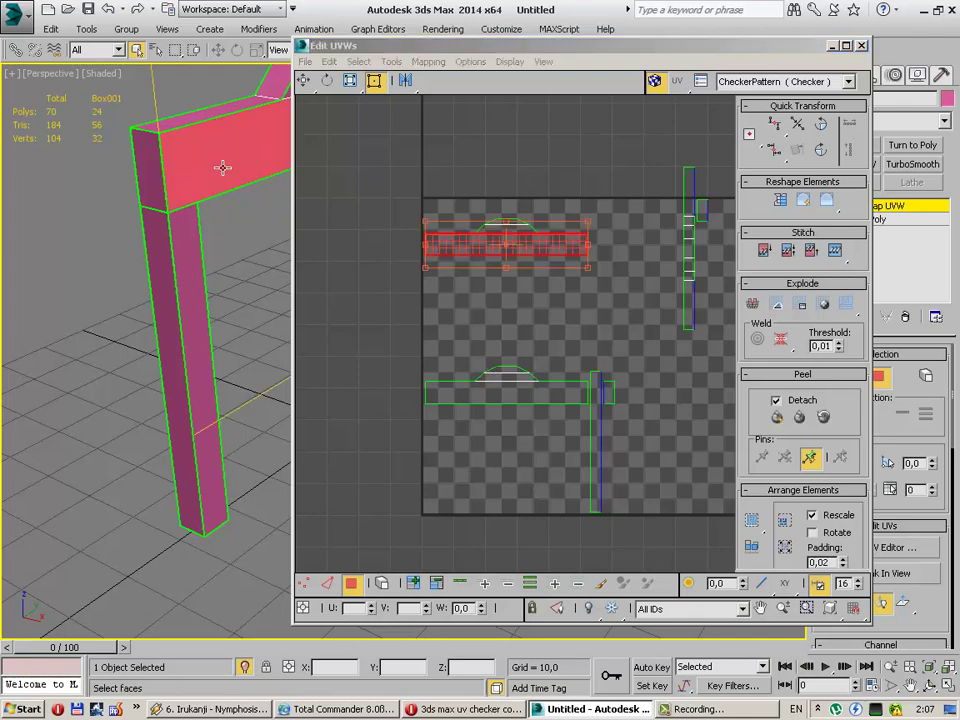
scroll(244, 180, up, 1)
scroll(177, 104, up, 3)
ctrl+click(180, 130)
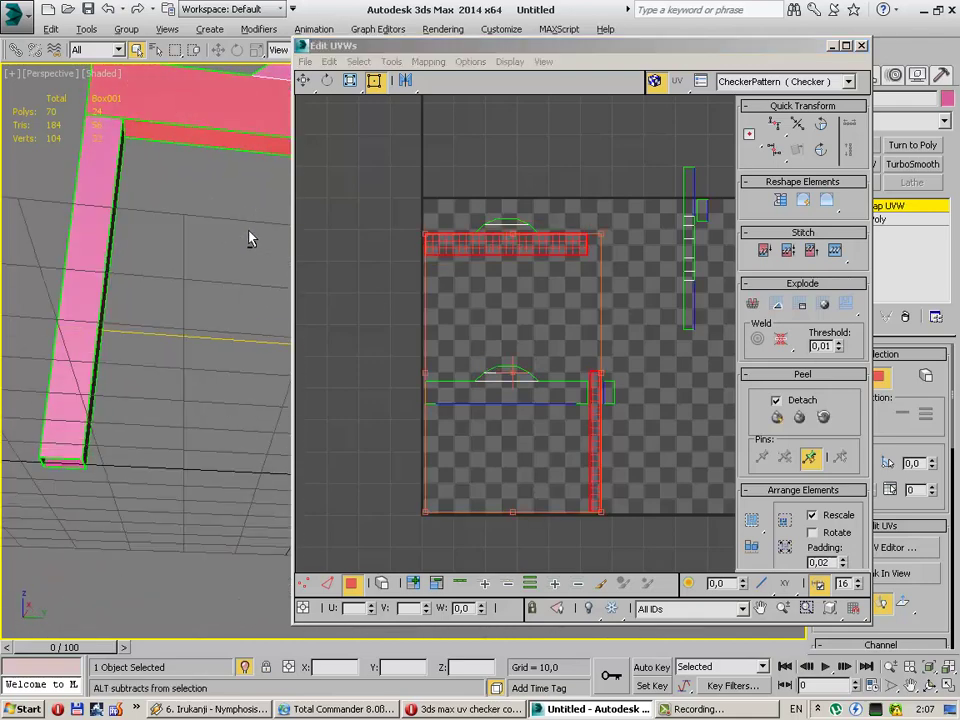
click(636, 386)
click(597, 421)
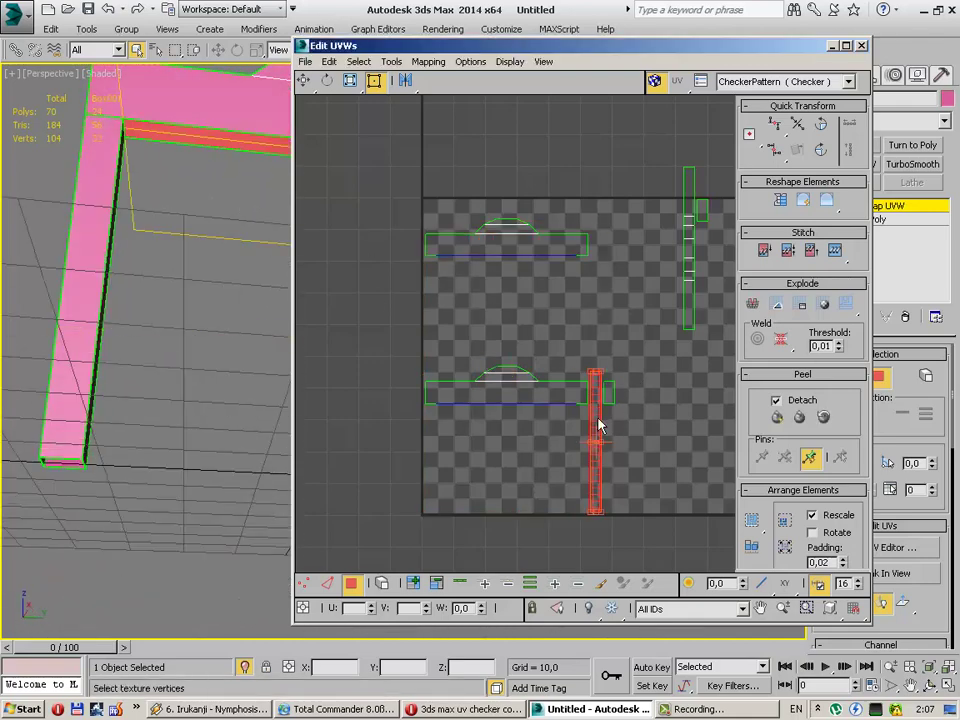
drag(589, 421, 487, 284)
scroll(489, 283, up, 2)
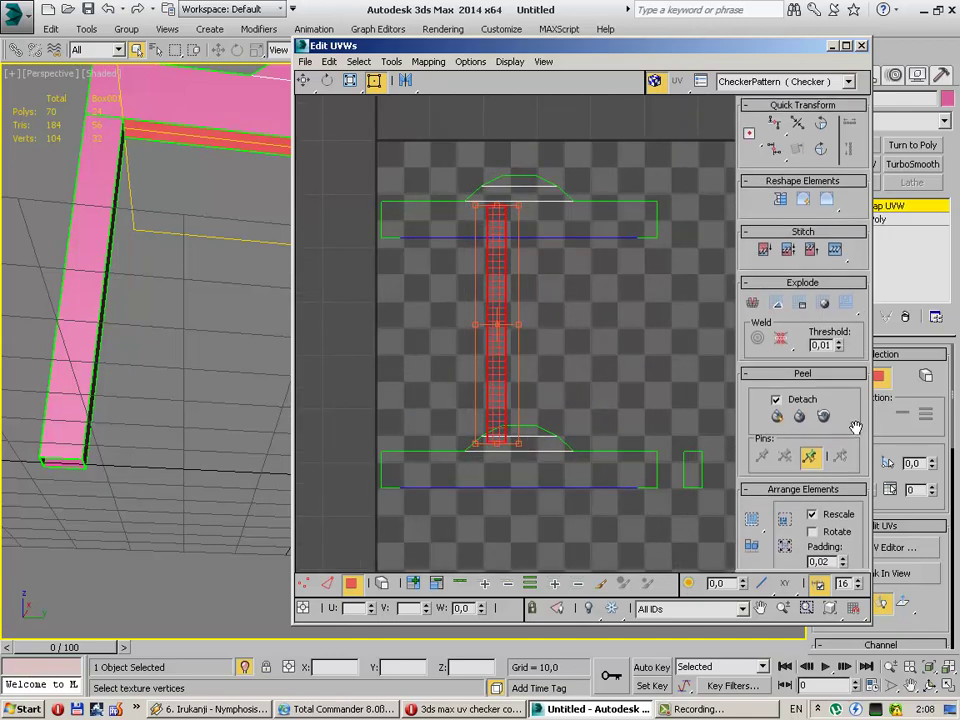
click(821, 126)
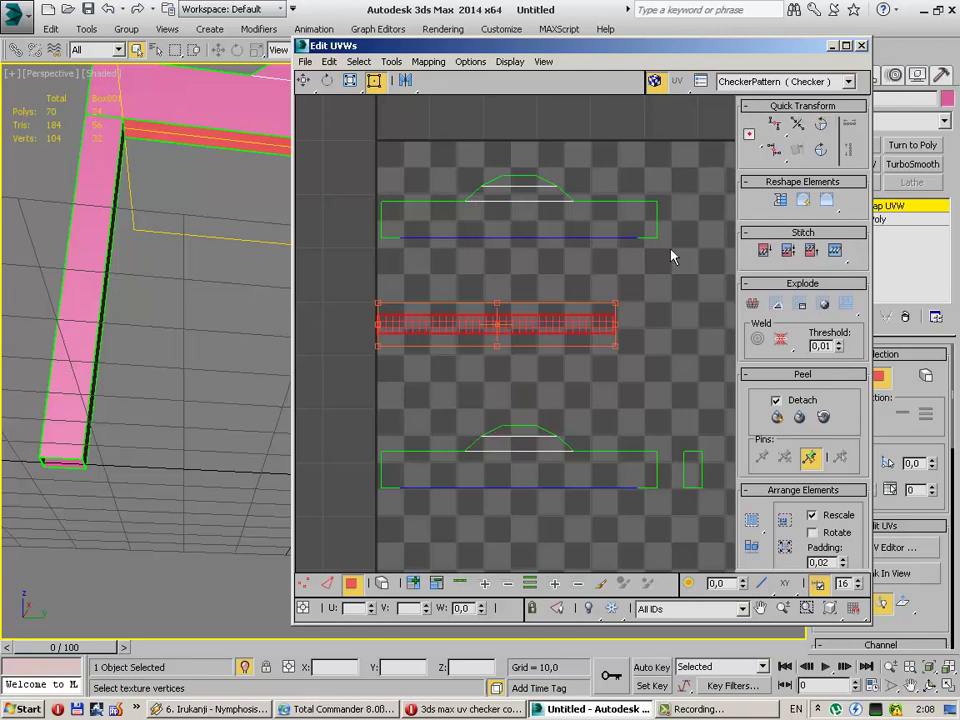
Step: Move the horizontal strip up directly beneath the upper beam shell
click(671, 256)
click(548, 245)
click(540, 306)
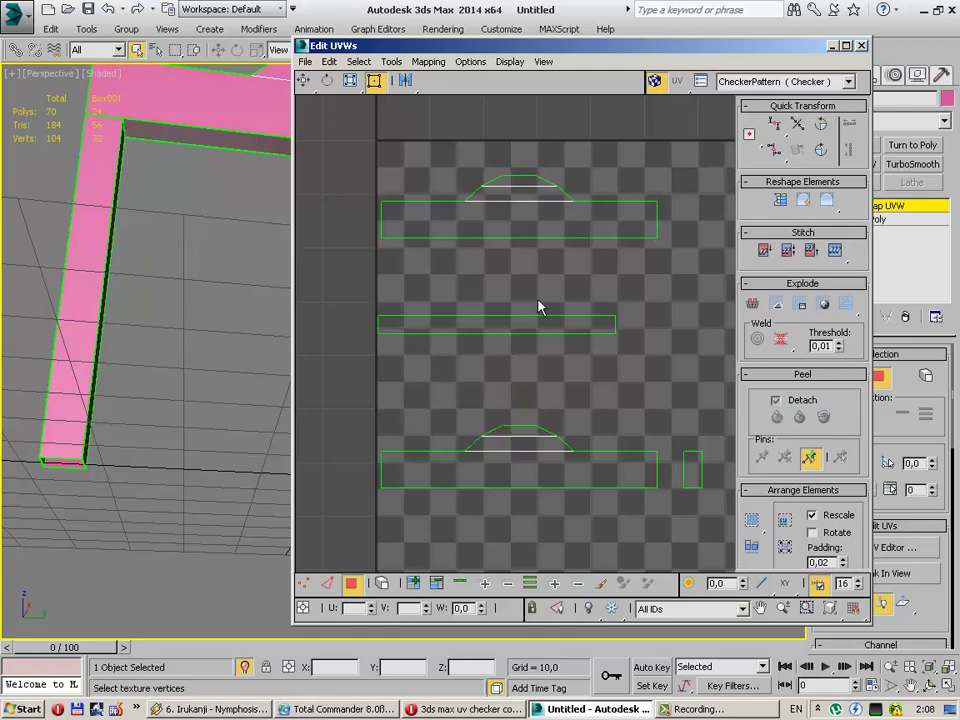
click(521, 330)
mouse_move(521, 330)
mouse_down()
mouse_move(575, 274)
mouse_move(549, 247)
mouse_up()
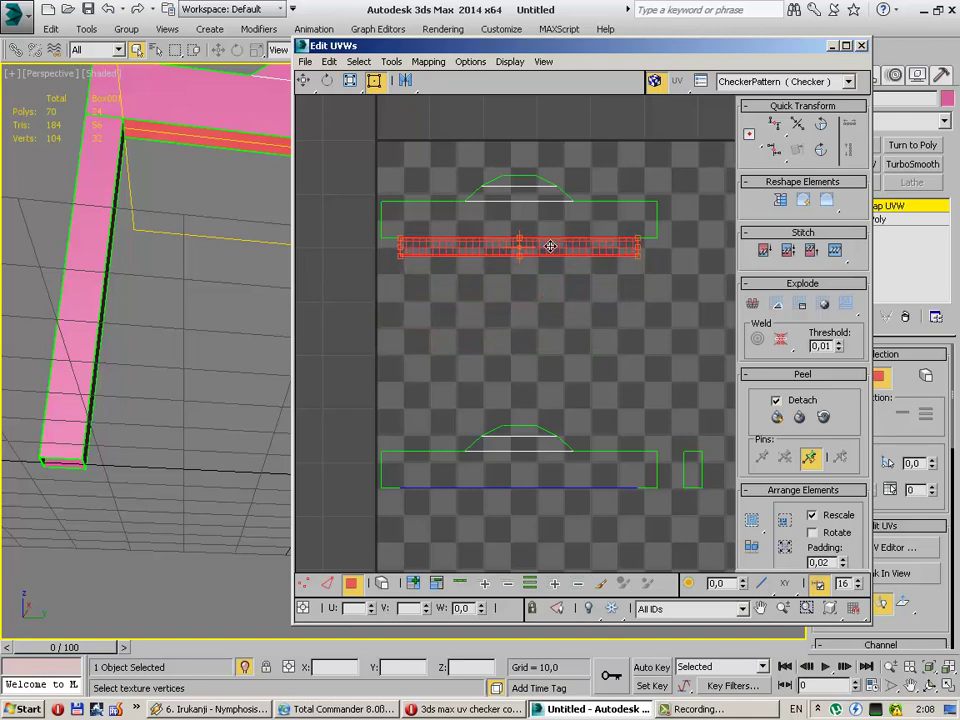
scroll(549, 247, up, 5)
mouse_move(549, 247)
middle_down()
mouse_move(618, 220)
mouse_move(499, 339)
middle_up()
click(557, 538)
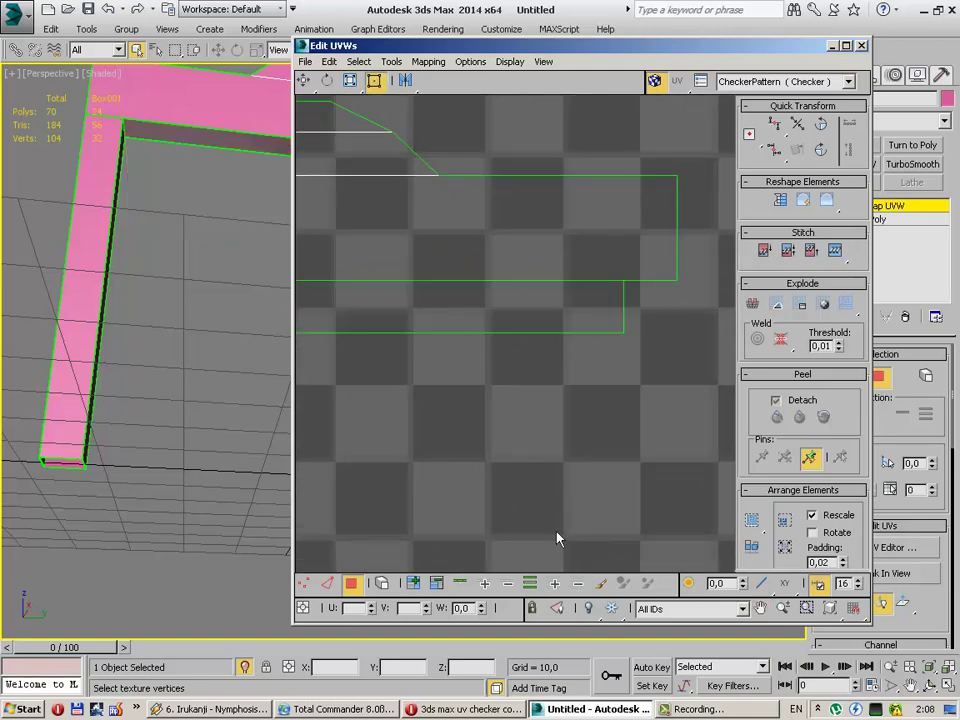
Step: Marquee-select the lower beam shell together with its arc
scroll(540, 369, down, 2)
scroll(542, 396, down, 3)
scroll(542, 396, down, 2)
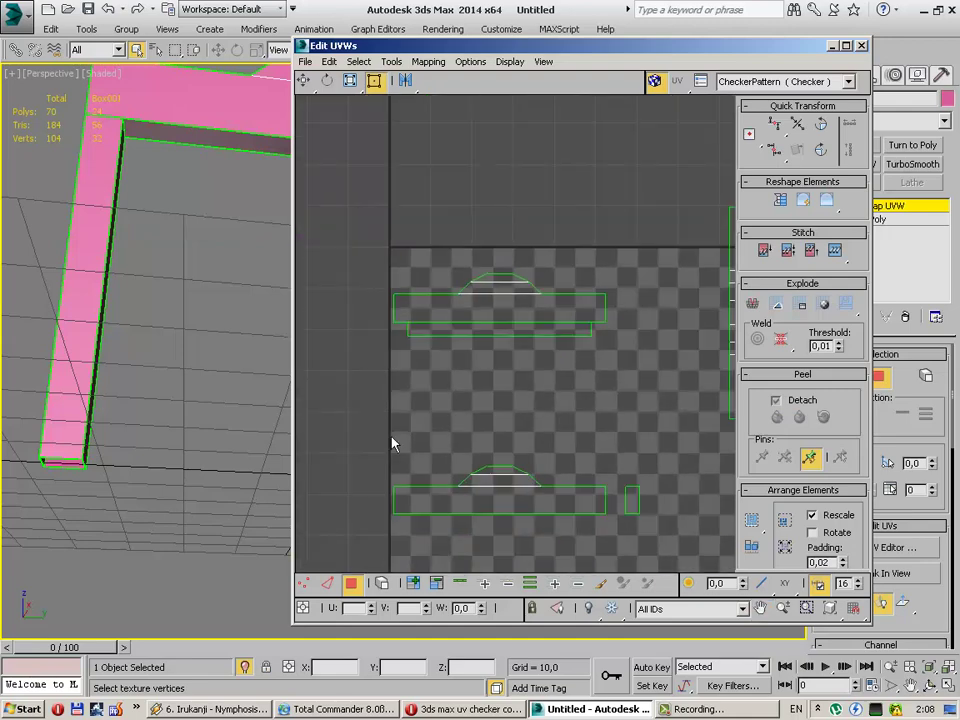
mouse_move(350, 437)
mouse_down()
mouse_move(567, 543)
mouse_move(615, 538)
mouse_up()
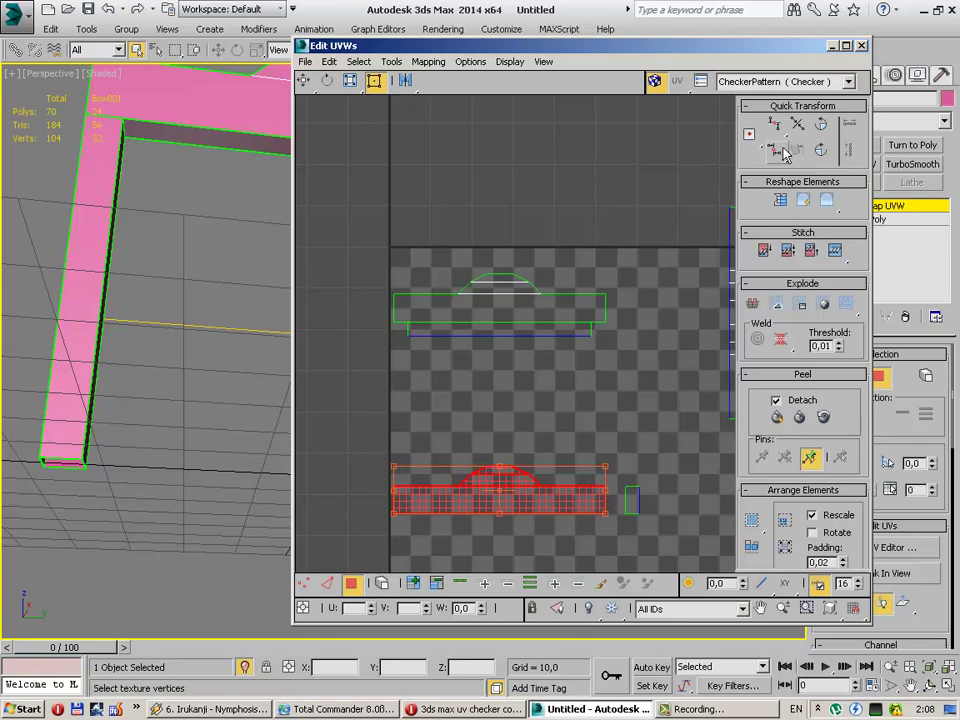
drag(785, 152, 800, 165)
Step: Mirror the lower arch shell vertically and move it up under the beam strip
click(358, 61)
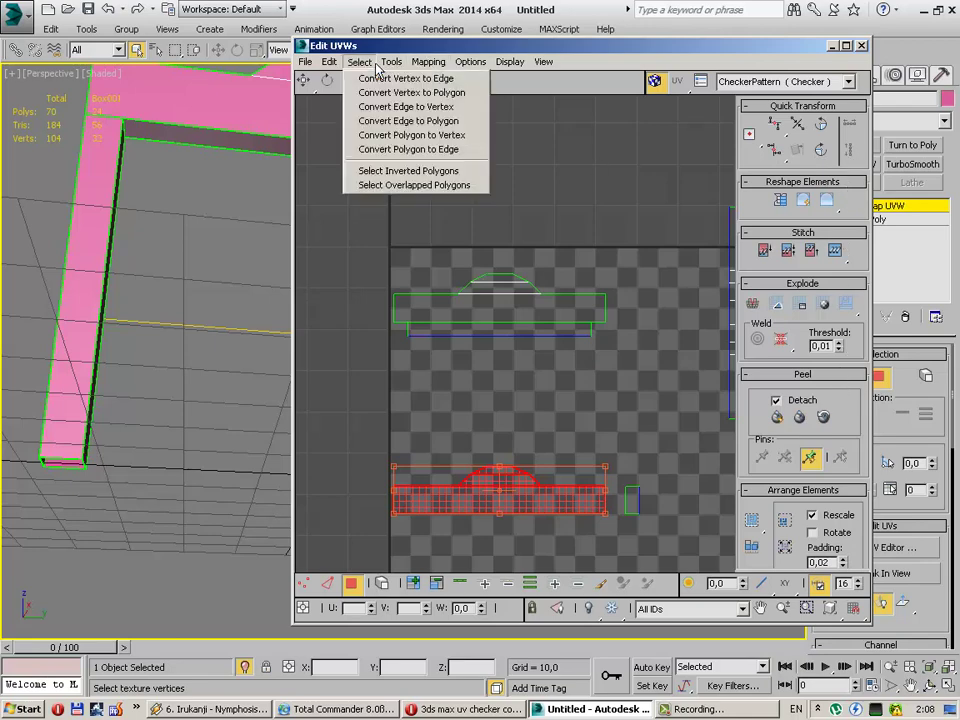
click(421, 129)
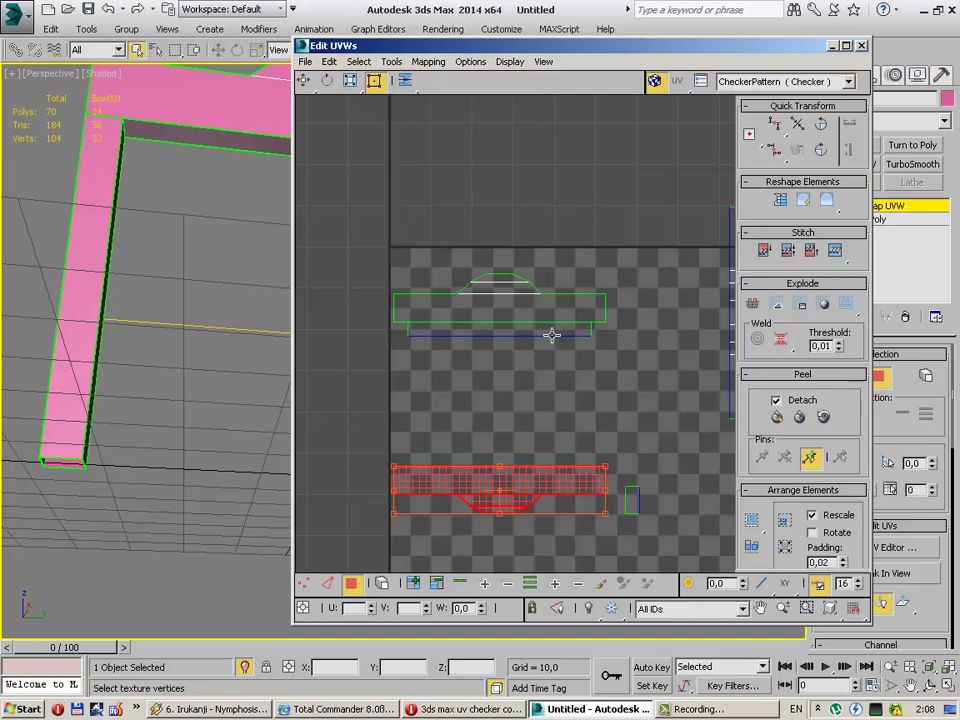
drag(541, 482, 539, 353)
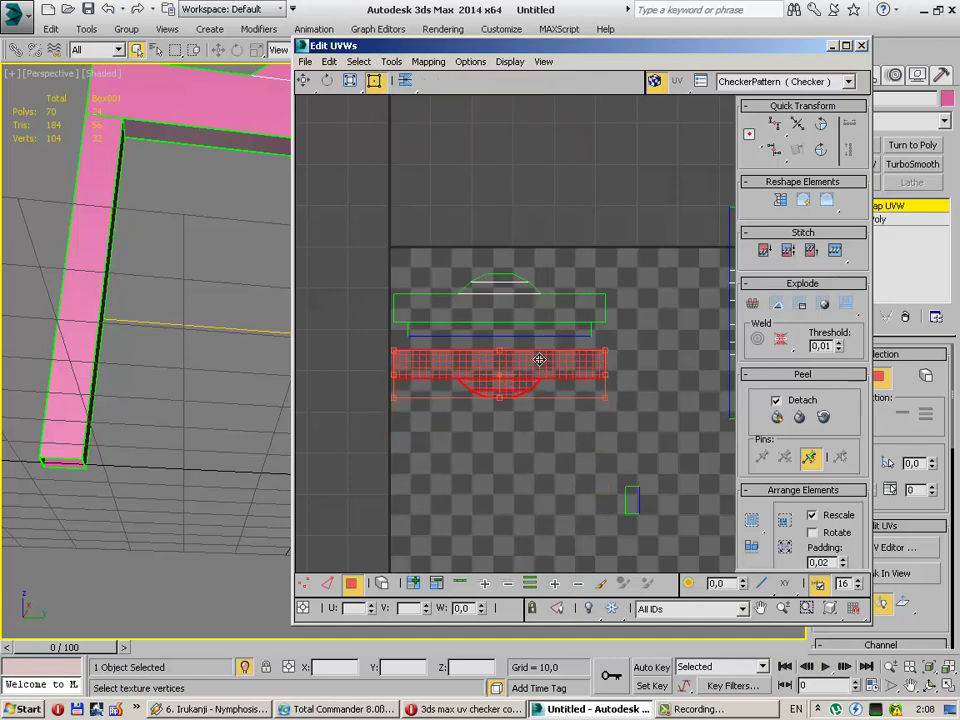
scroll(542, 356, up, 5)
scroll(598, 349, up, 2)
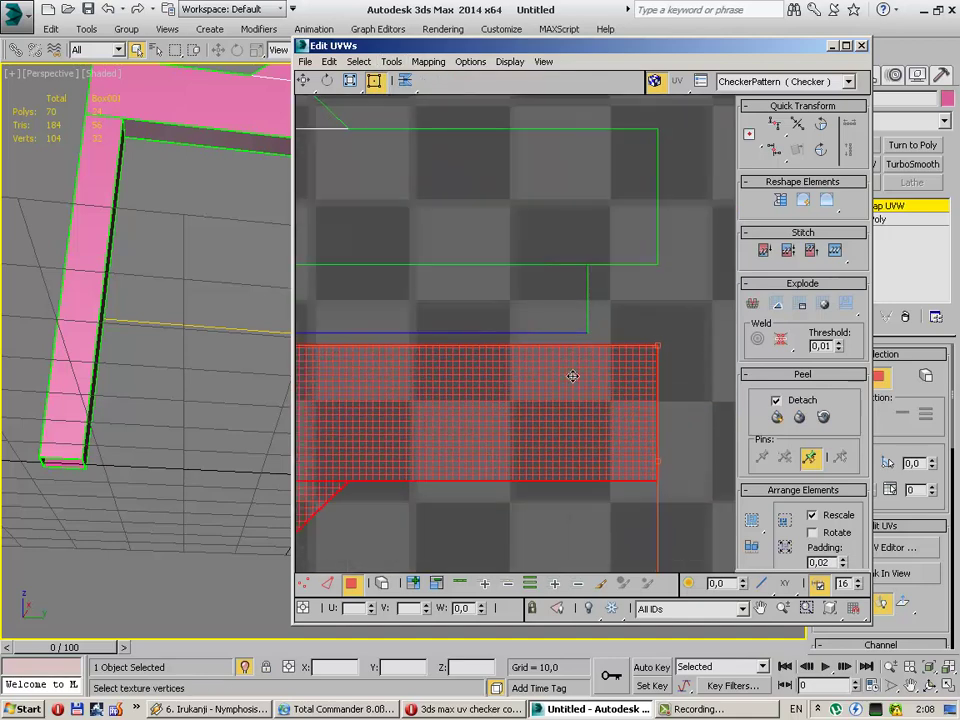
click(643, 294)
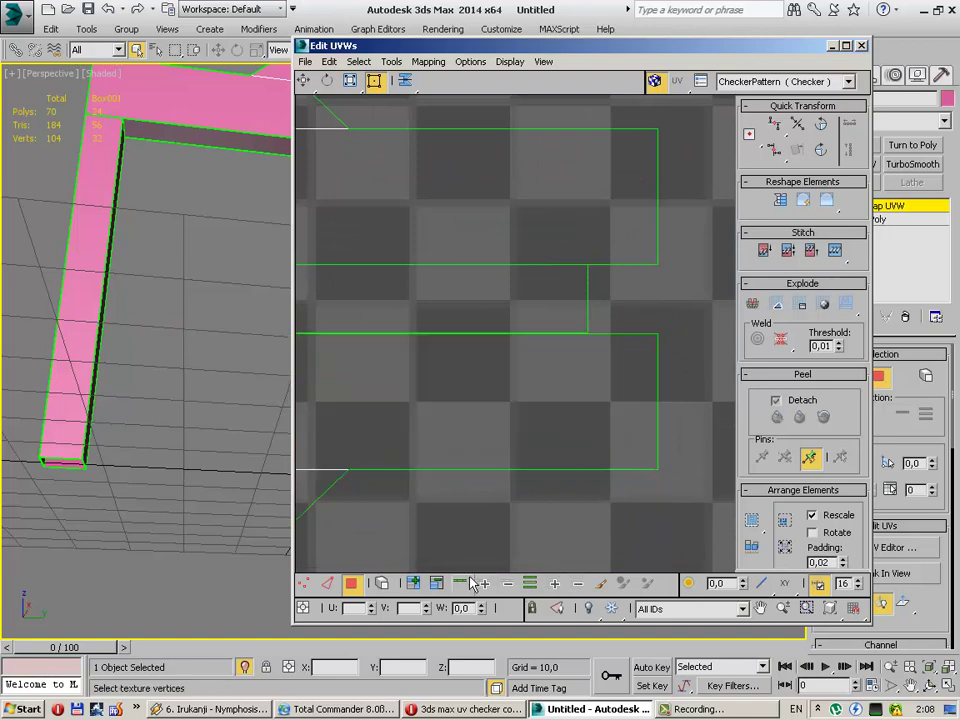
scroll(656, 437, up, 1)
Step: Stitch the shells along the long horizontal seam edge, undoing a distorted lower stitch
click(305, 583)
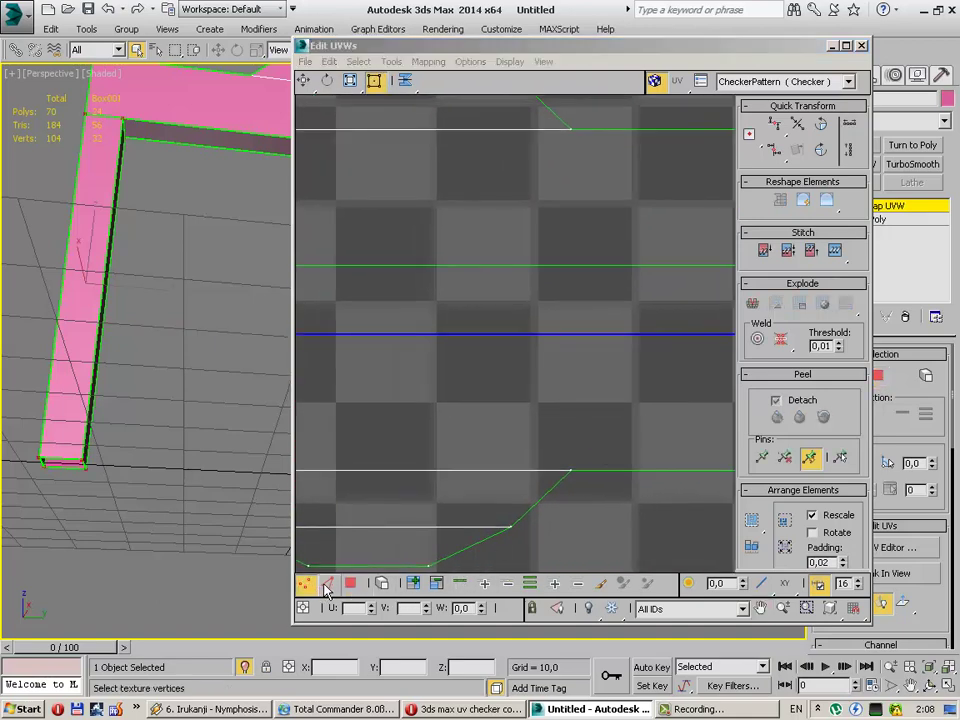
click(325, 586)
click(460, 267)
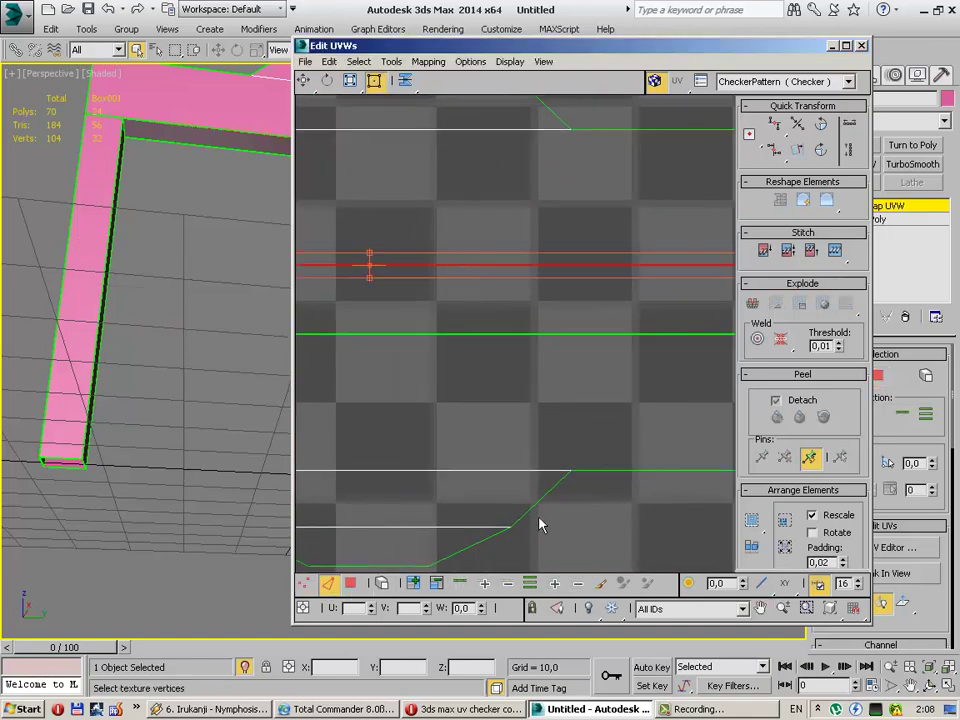
click(765, 250)
click(513, 345)
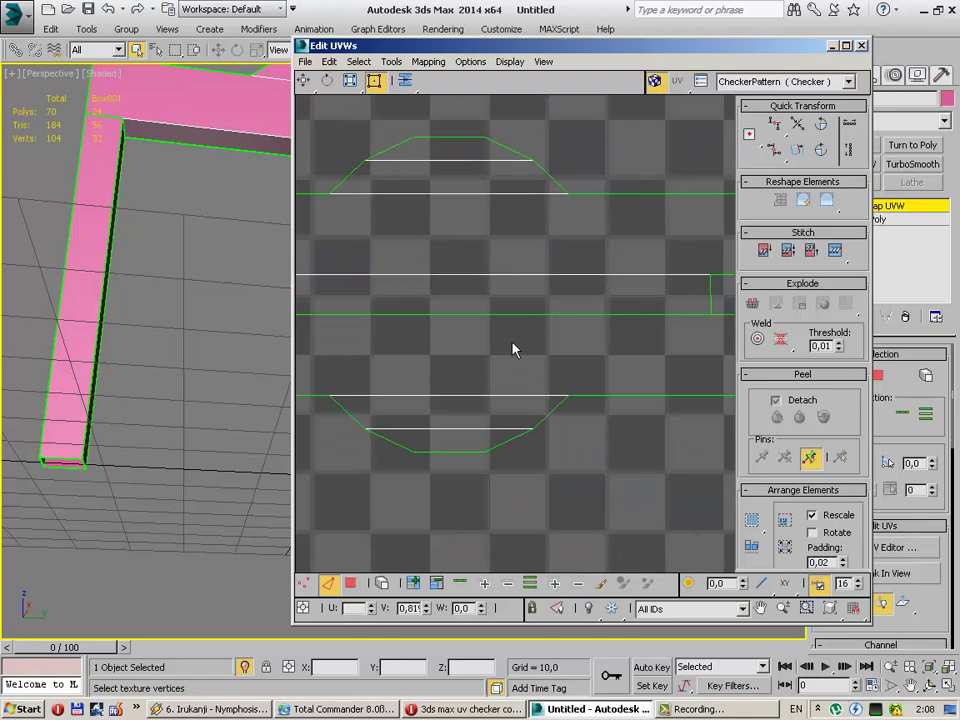
click(510, 316)
click(764, 252)
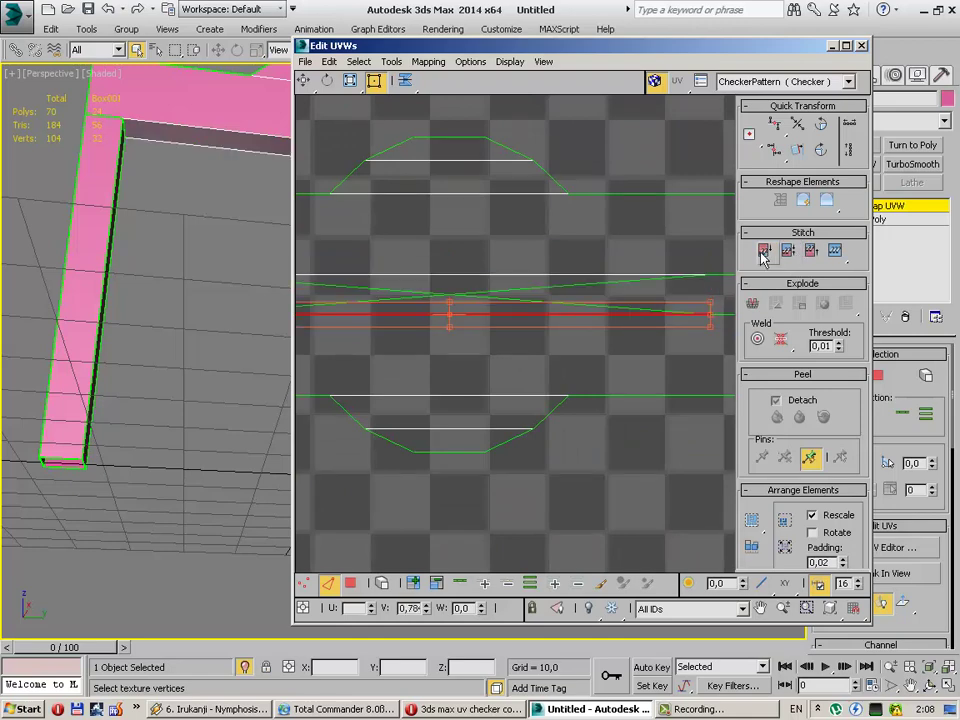
key(ctrl+z)
scroll(640, 400, down, 3)
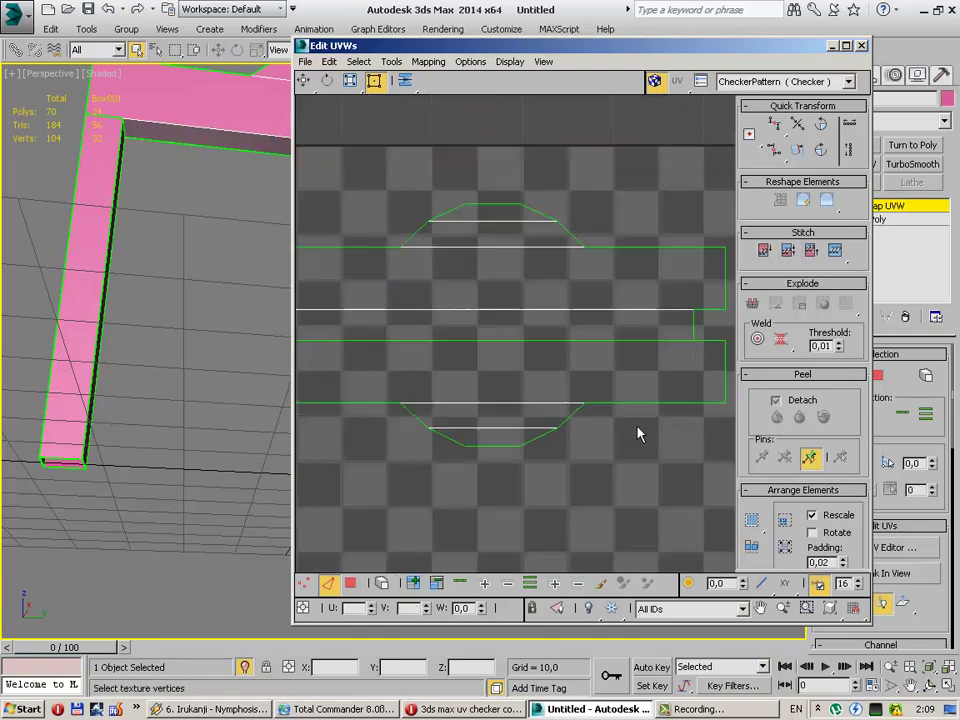
Step: Reselect the lower arch piece in face mode and mirror it vertically again
drag(428, 512, 630, 398)
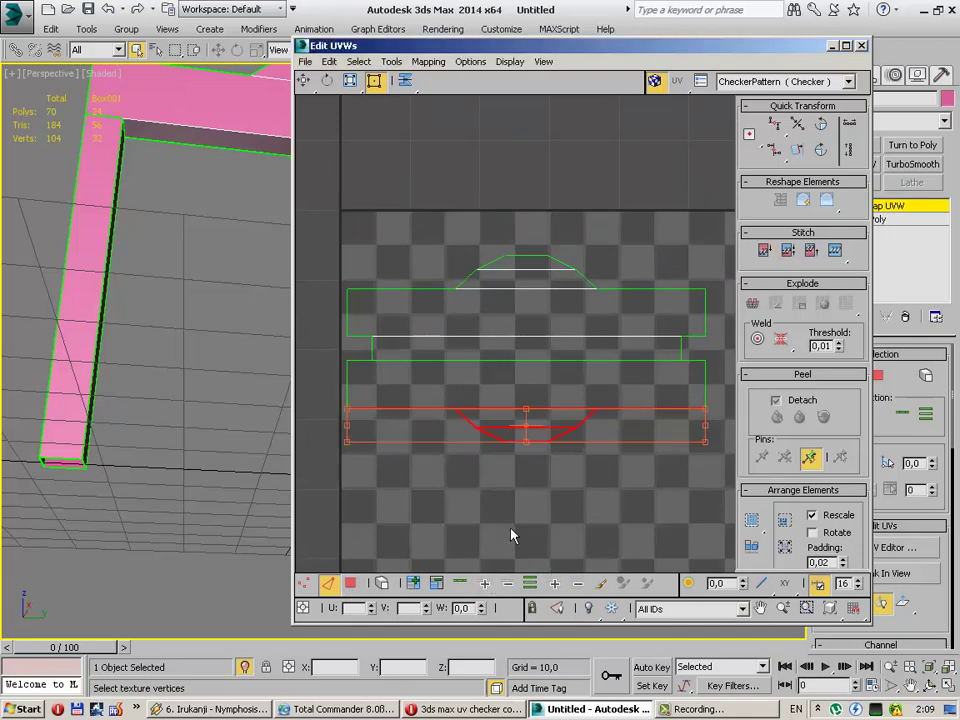
click(560, 582)
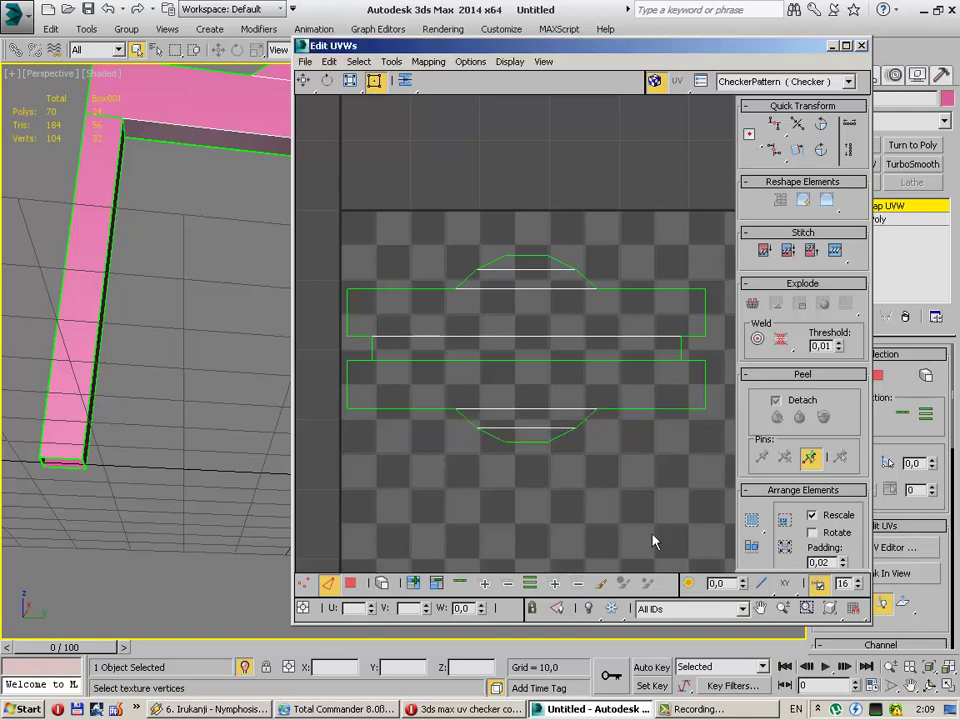
drag(533, 437, 530, 434)
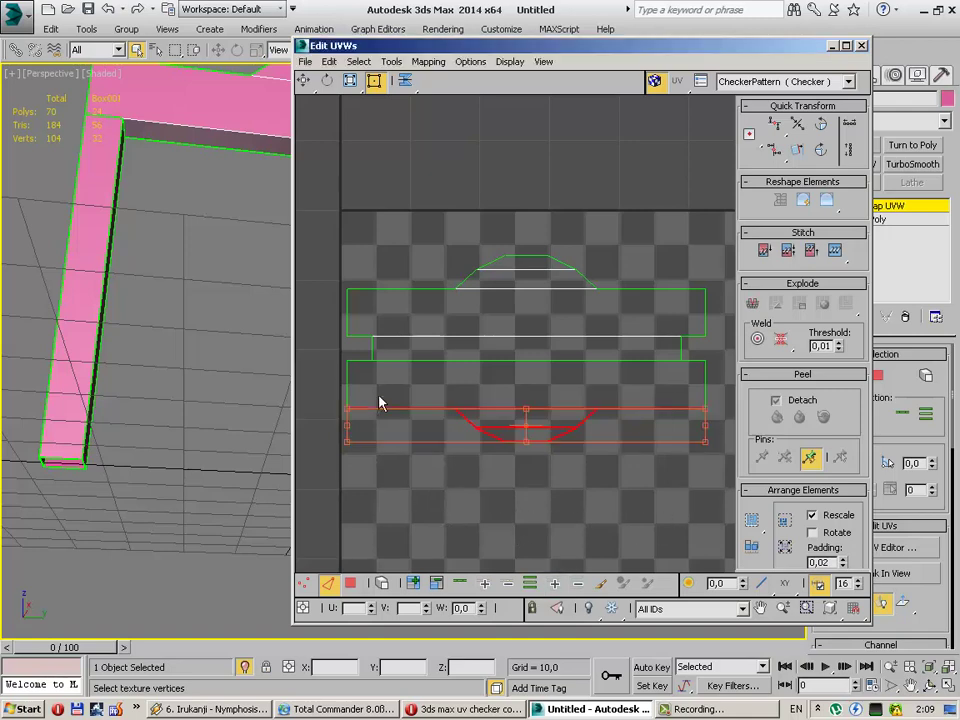
click(377, 584)
drag(390, 380, 391, 381)
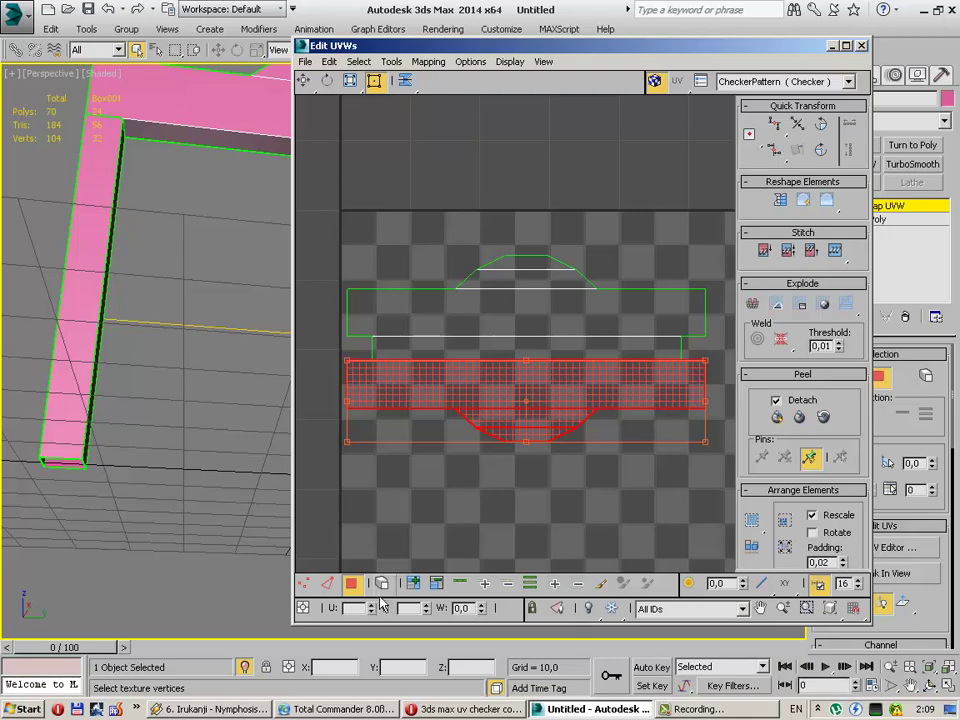
click(327, 583)
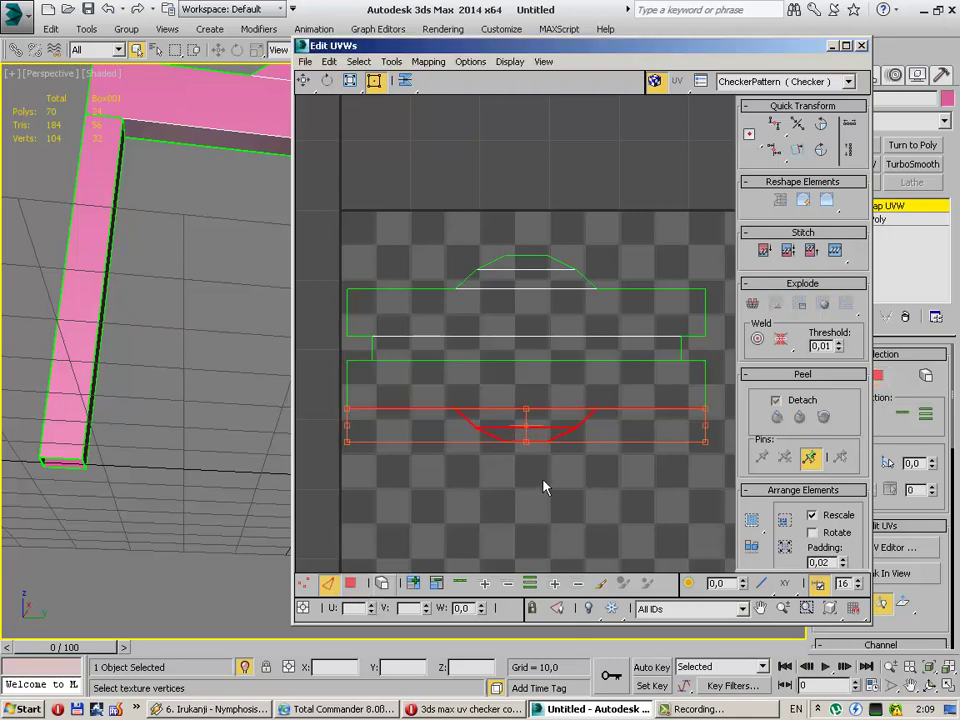
key(3)
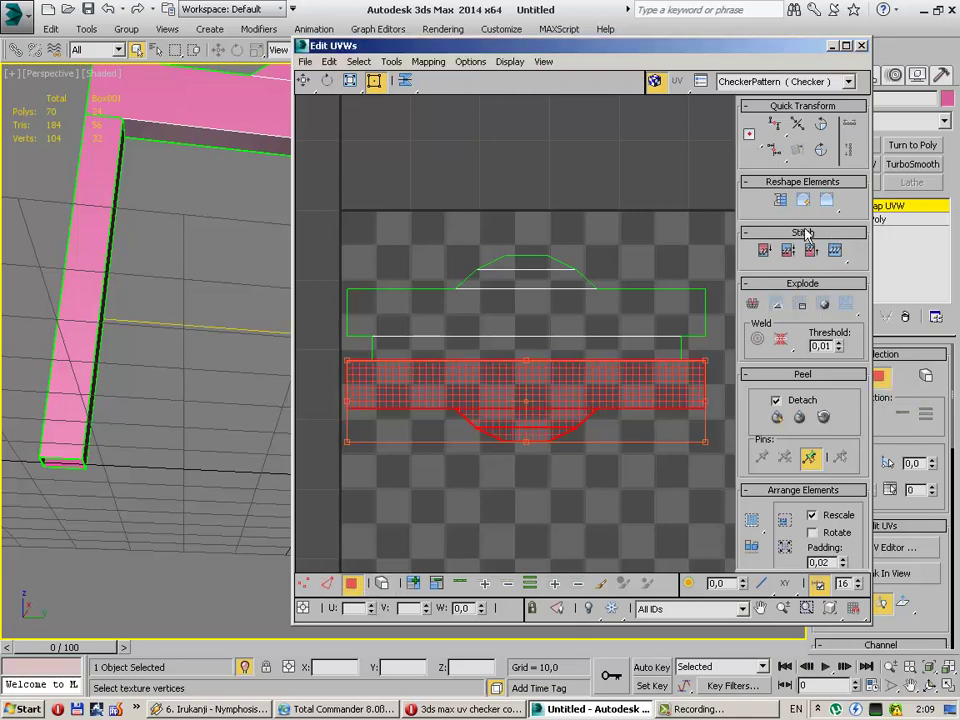
click(358, 61)
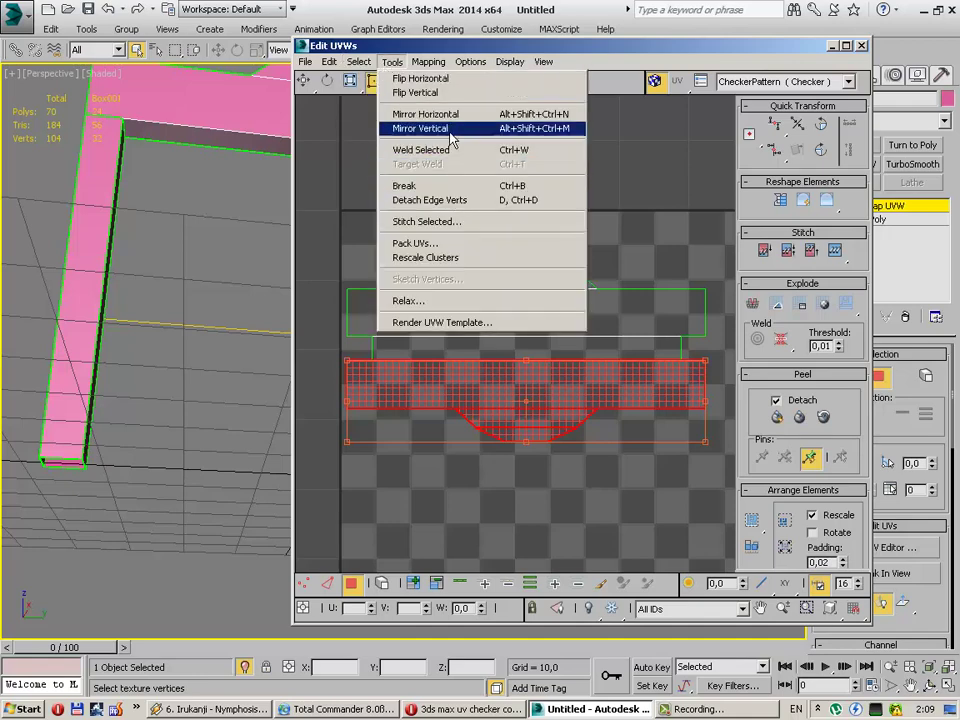
click(450, 129)
click(450, 472)
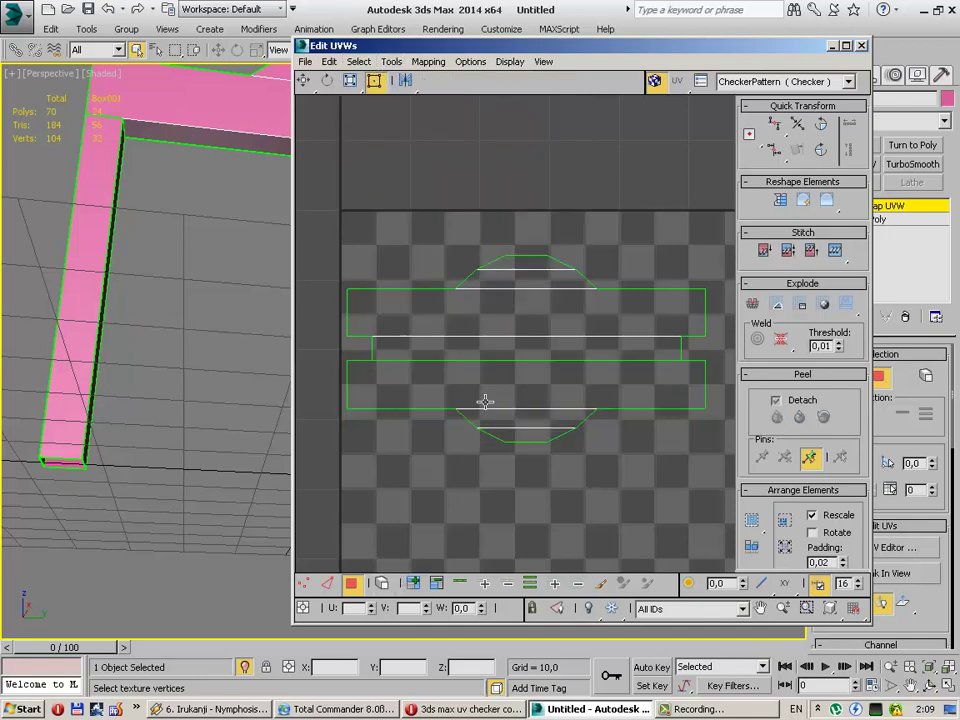
Step: Select the middle horizontal seam edge and pan to bring the end-cap islands into view
scroll(485, 401, up, 2)
click(329, 583)
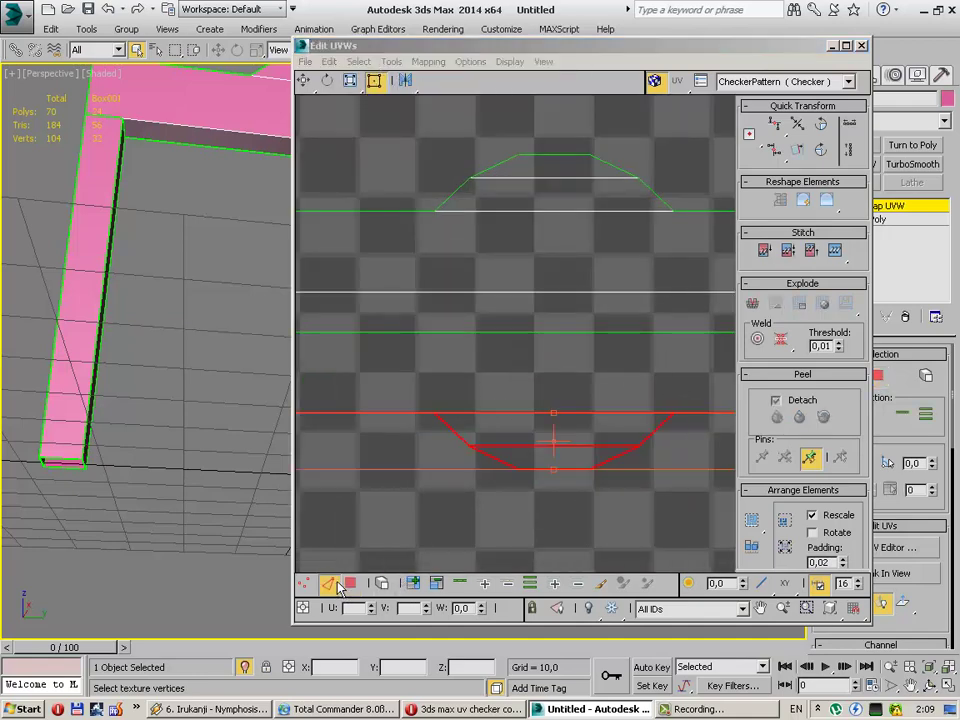
click(517, 332)
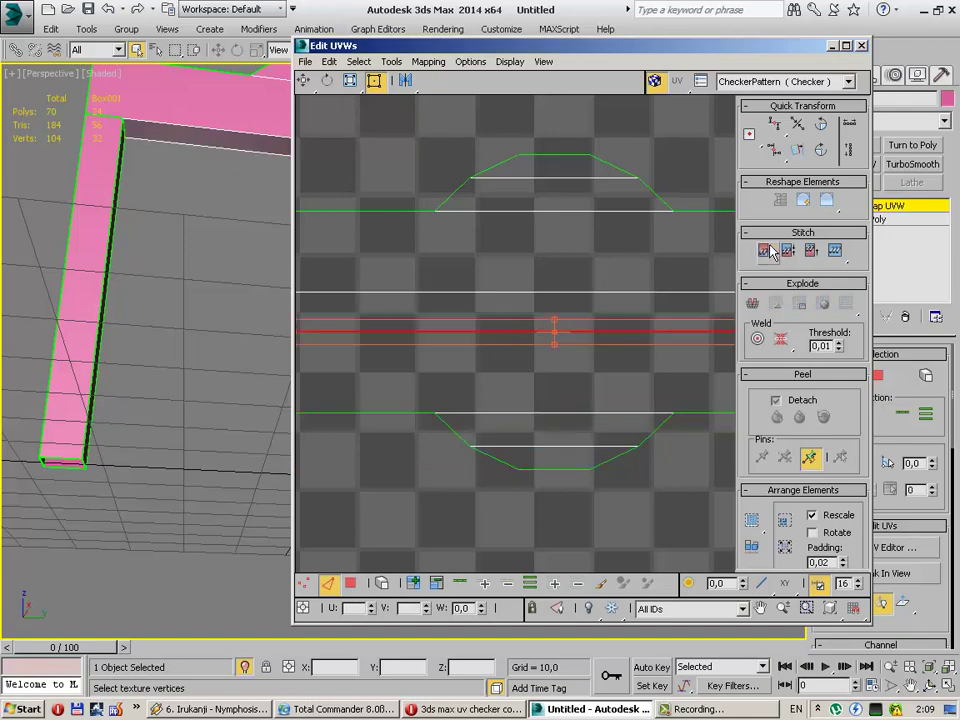
scroll(612, 530, down, 2)
scroll(590, 490, down, 2)
scroll(540, 445, down, 2)
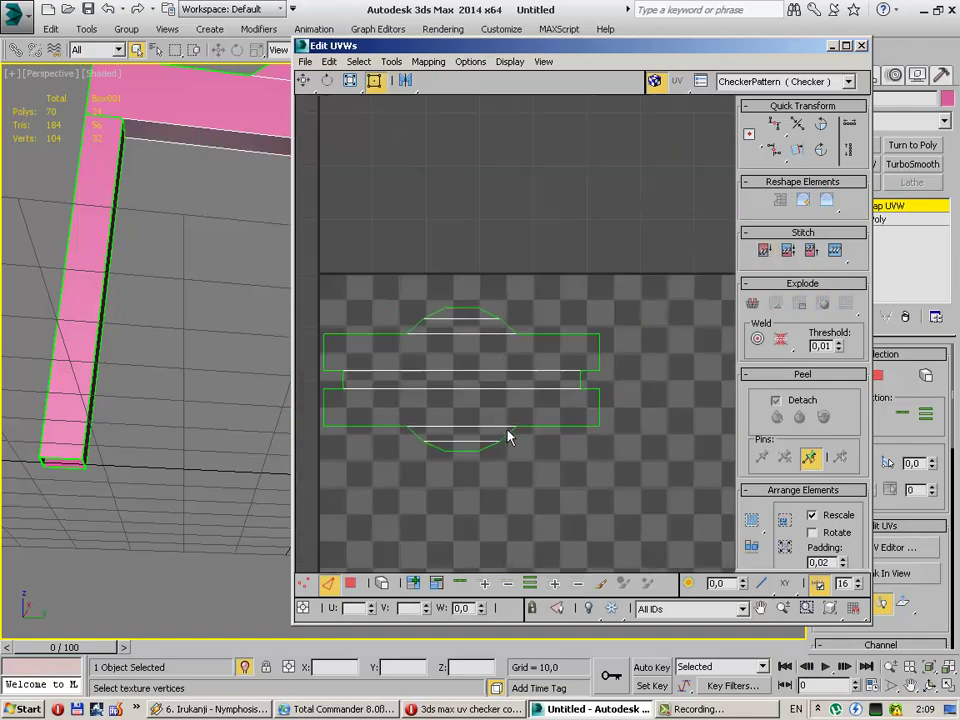
scroll(545, 460, down, 1)
scroll(578, 482, up, 1)
middle_drag(568, 476, 576, 270)
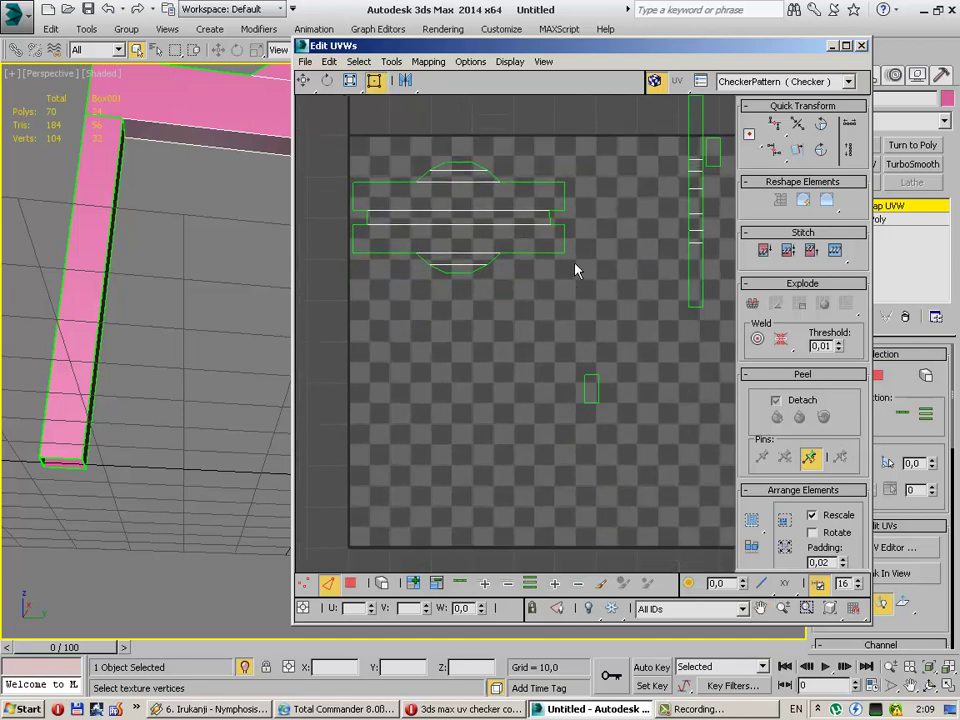
Step: Move the first small end-cap island and butt it against the beam strips' right end
click(565, 238)
drag(572, 362, 612, 408)
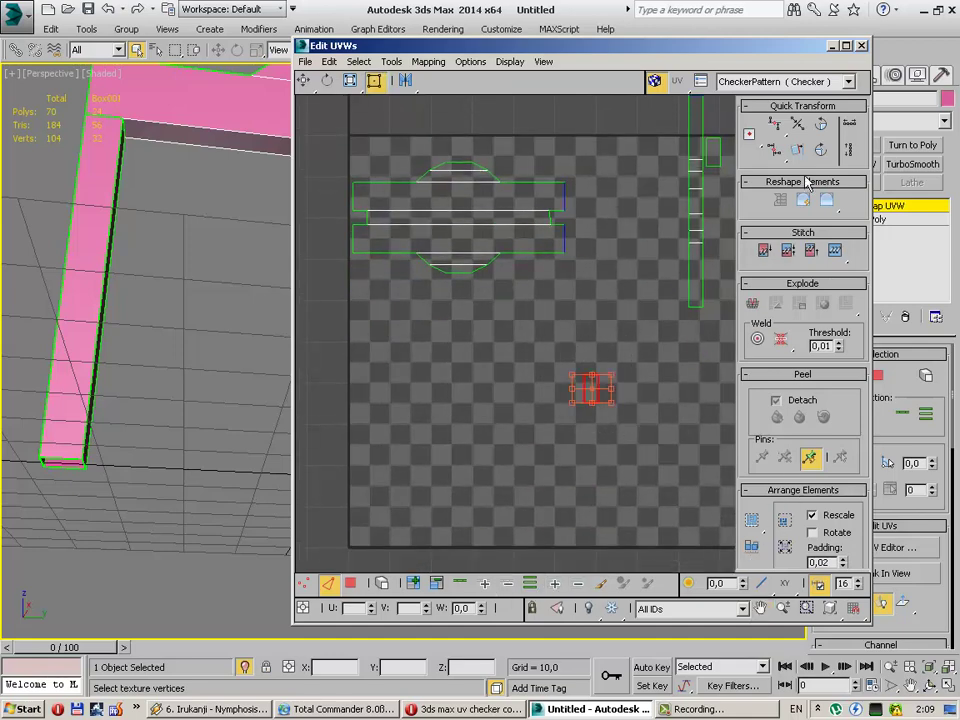
mouse_move(591, 389)
mouse_down()
mouse_move(600, 240)
mouse_move(579, 238)
mouse_up()
scroll(581, 240, up, 4)
scroll(581, 240, up, 2)
middle_drag(516, 199, 560, 374)
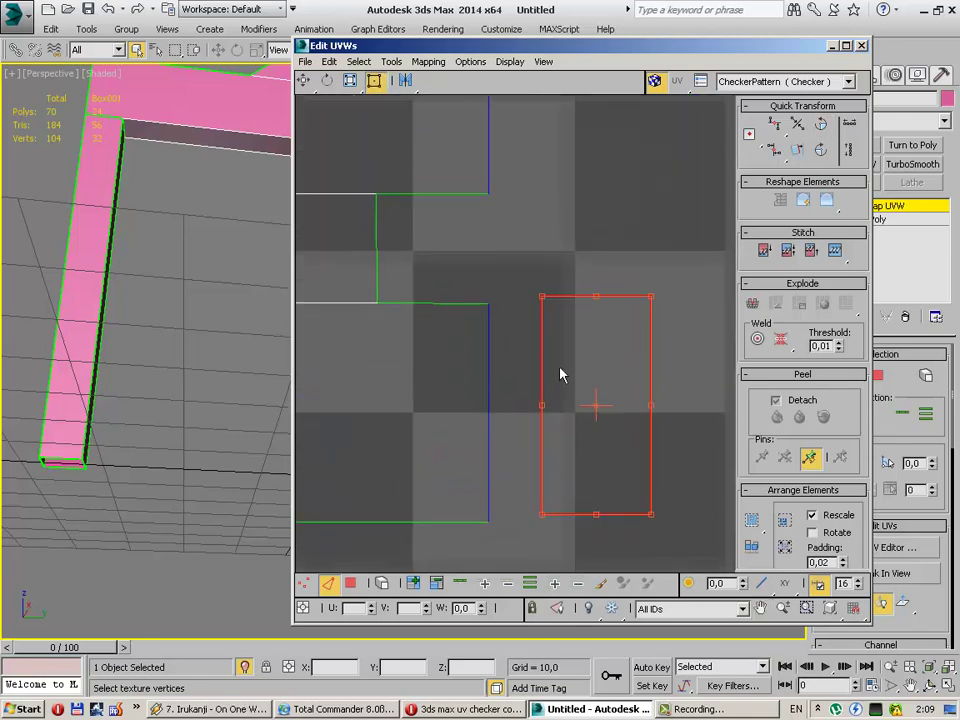
drag(545, 334, 493, 341)
click(491, 347)
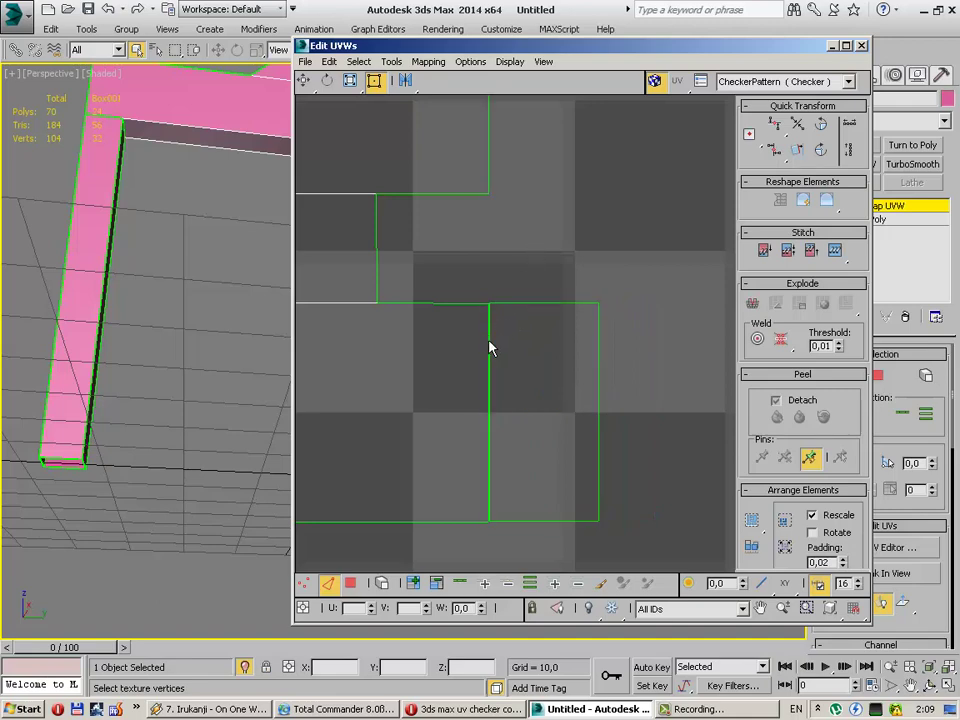
drag(468, 285, 510, 535)
scroll(645, 300, down, 2)
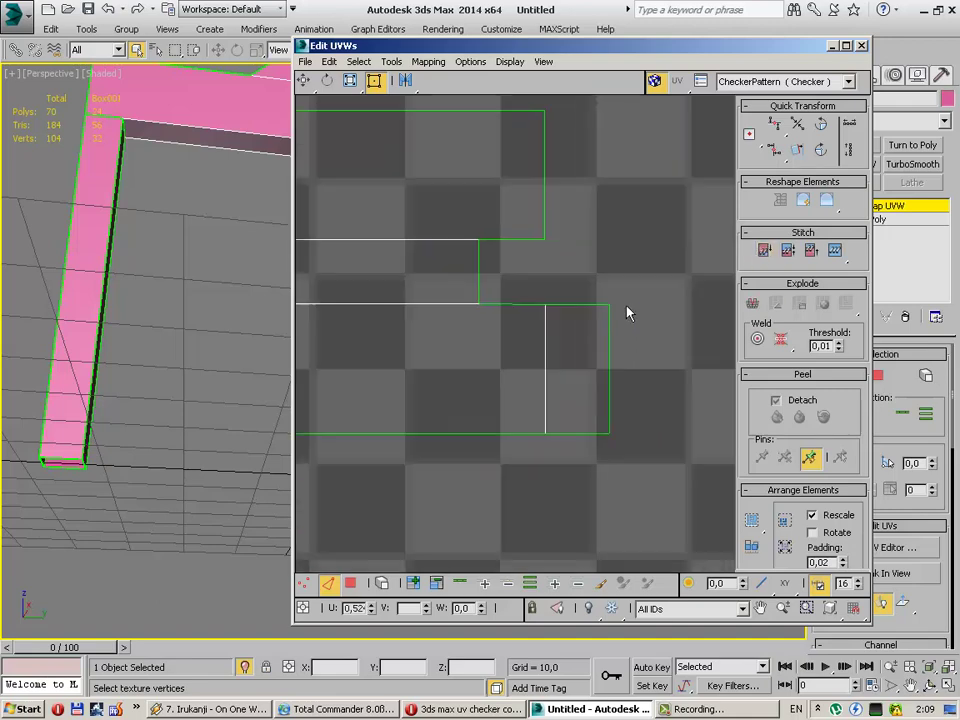
scroll(628, 313, down, 2)
scroll(628, 321, down, 2)
scroll(600, 325, down, 1)
scroll(578, 318, up, 5)
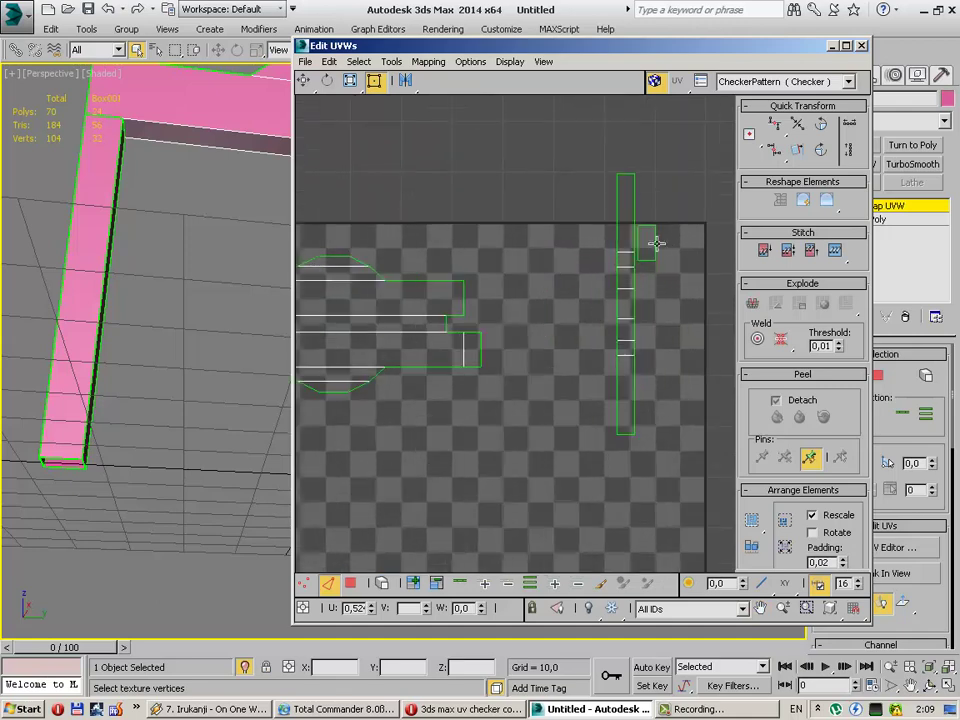
Step: Attach the second small end-cap island to the beam shell's left end
mouse_move(651, 276)
mouse_down()
mouse_move(620, 265)
mouse_move(424, 388)
mouse_up()
middle_drag(424, 388, 563, 377)
scroll(700, 370, up, 1)
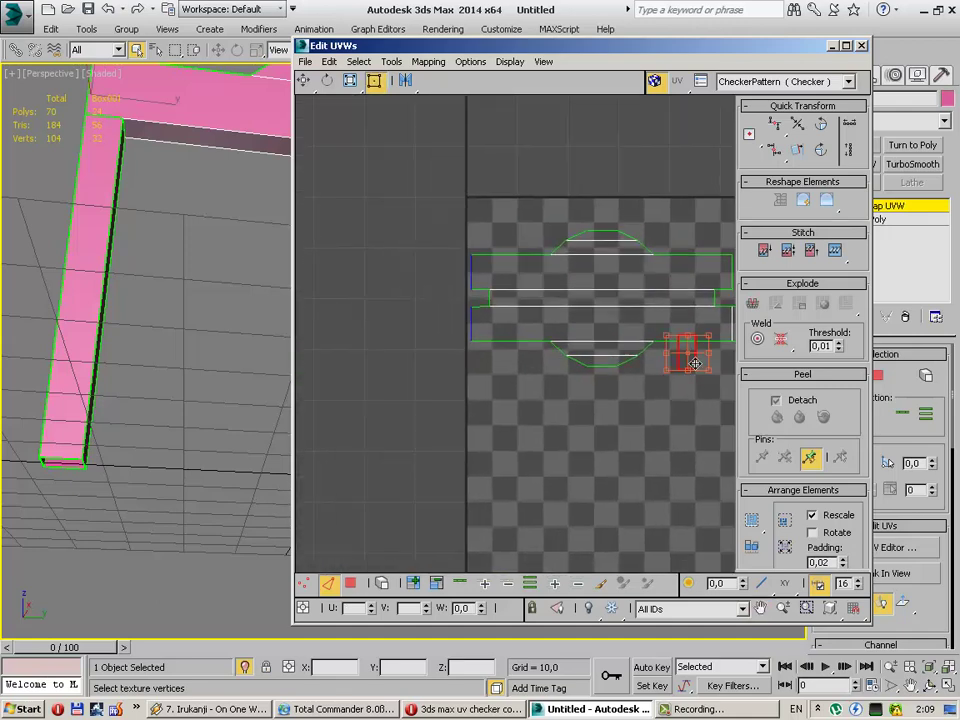
drag(695, 363, 443, 336)
click(474, 377)
scroll(468, 340, up, 2)
click(467, 296)
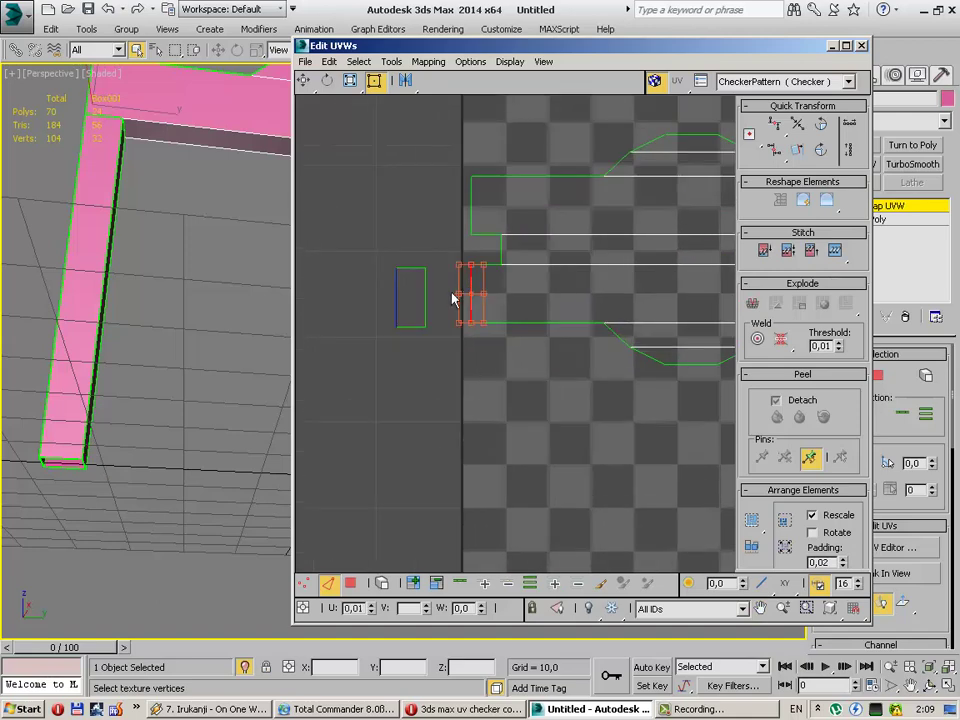
drag(347, 236, 435, 381)
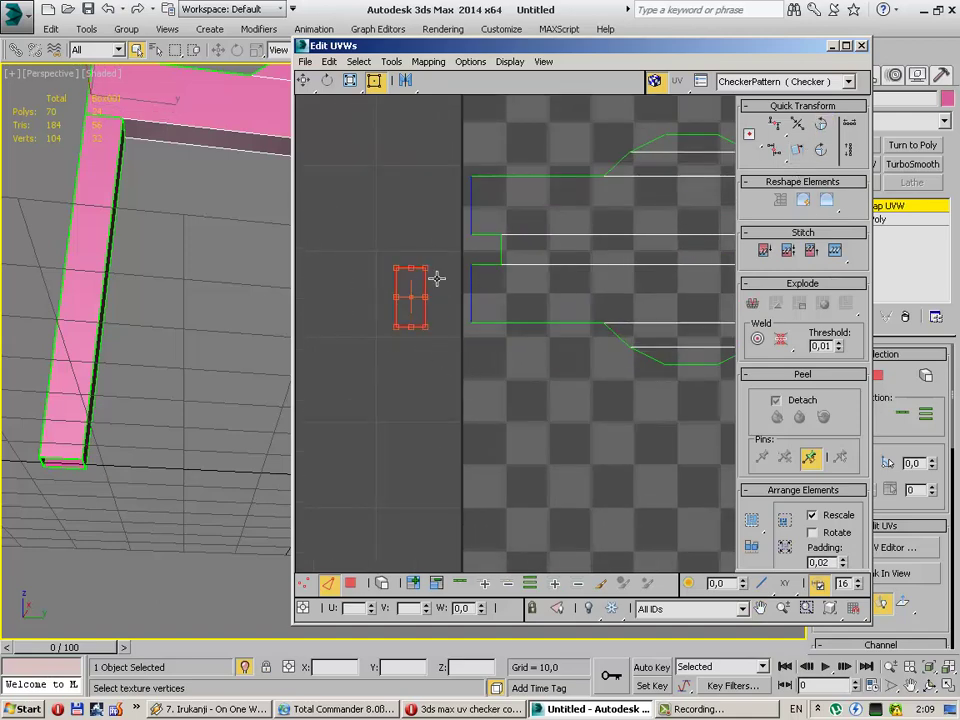
mouse_move(425, 280)
mouse_down()
mouse_move(465, 276)
mouse_move(512, 245)
mouse_up()
scroll(465, 275, up, 3)
scroll(470, 268, up, 2)
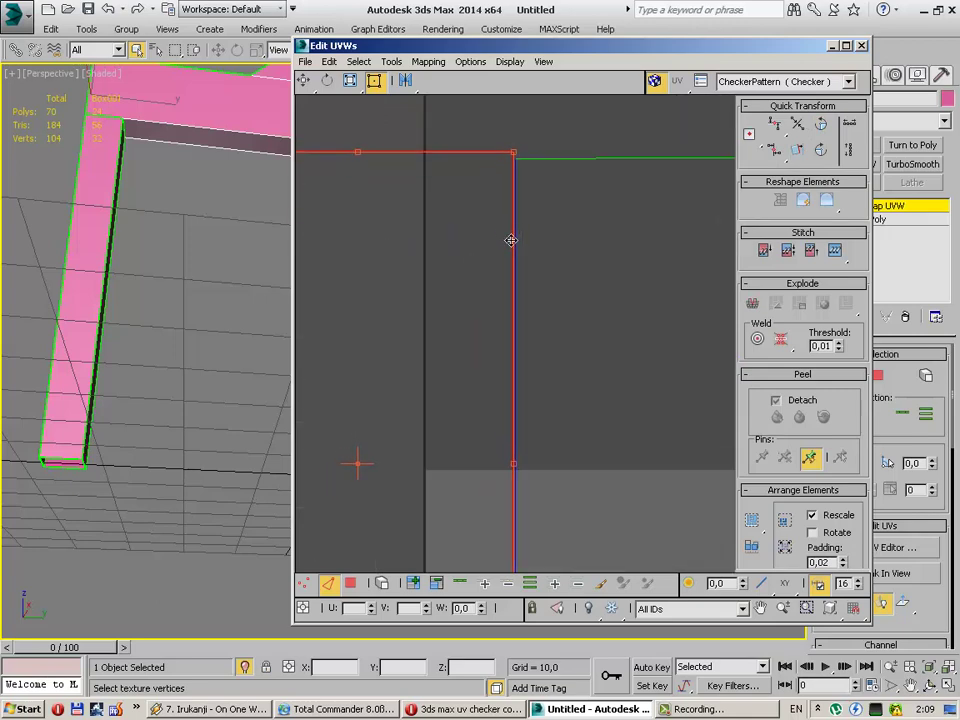
Step: Select the narrow seam strip, frame the whole checker tile, and select the stitched arch and beam islands
click(530, 170)
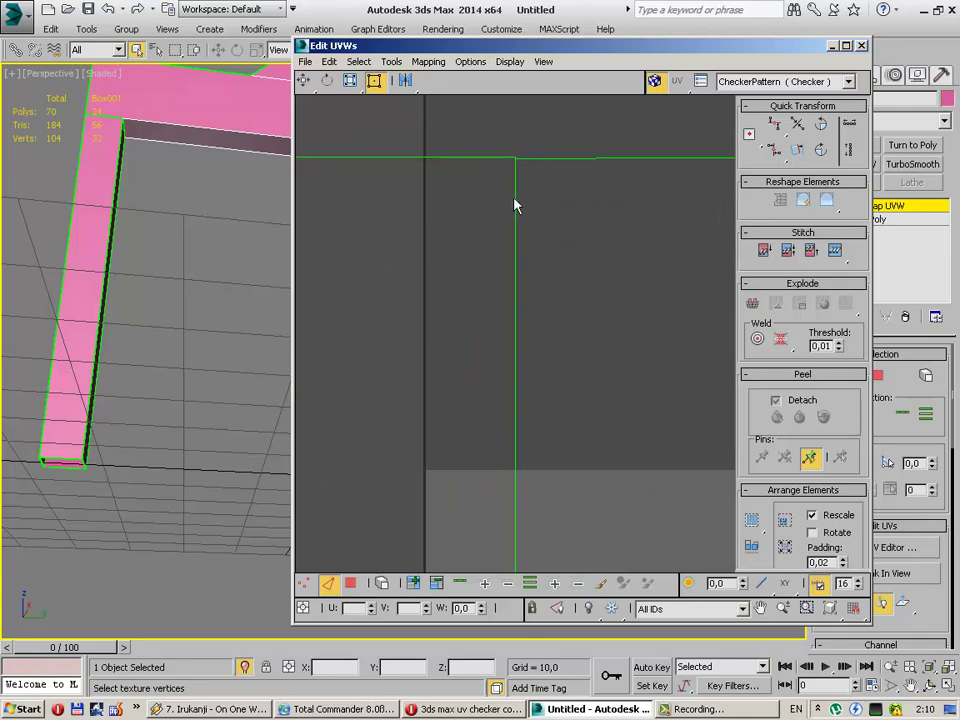
click(521, 204)
scroll(626, 167, down, 3)
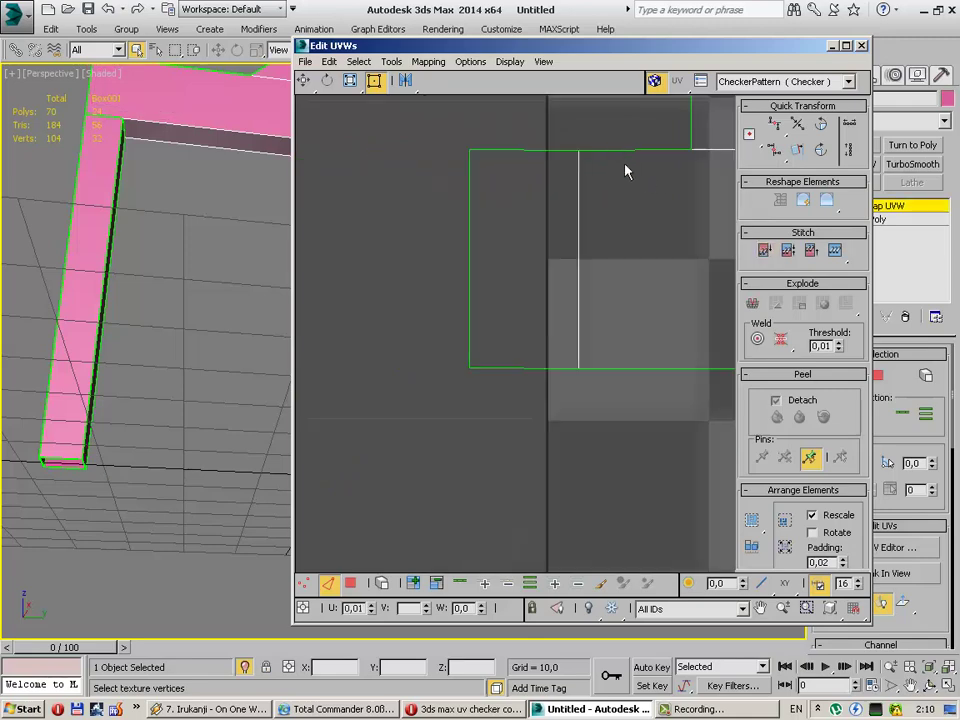
scroll(640, 280, down, 3)
middle_drag(643, 294, 494, 358)
scroll(494, 358, down, 2)
middle_drag(565, 349, 426, 317)
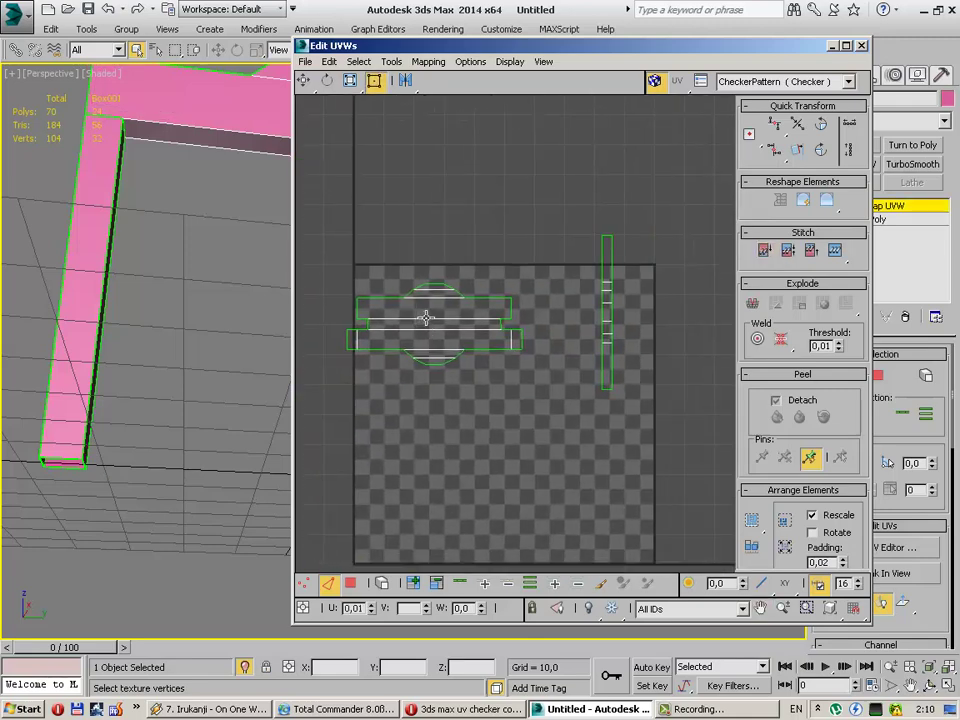
drag(341, 390, 343, 388)
Step: Rotate the tall right-hand strip 90° and set it onto the arch shell's top edge
drag(450, 340, 470, 323)
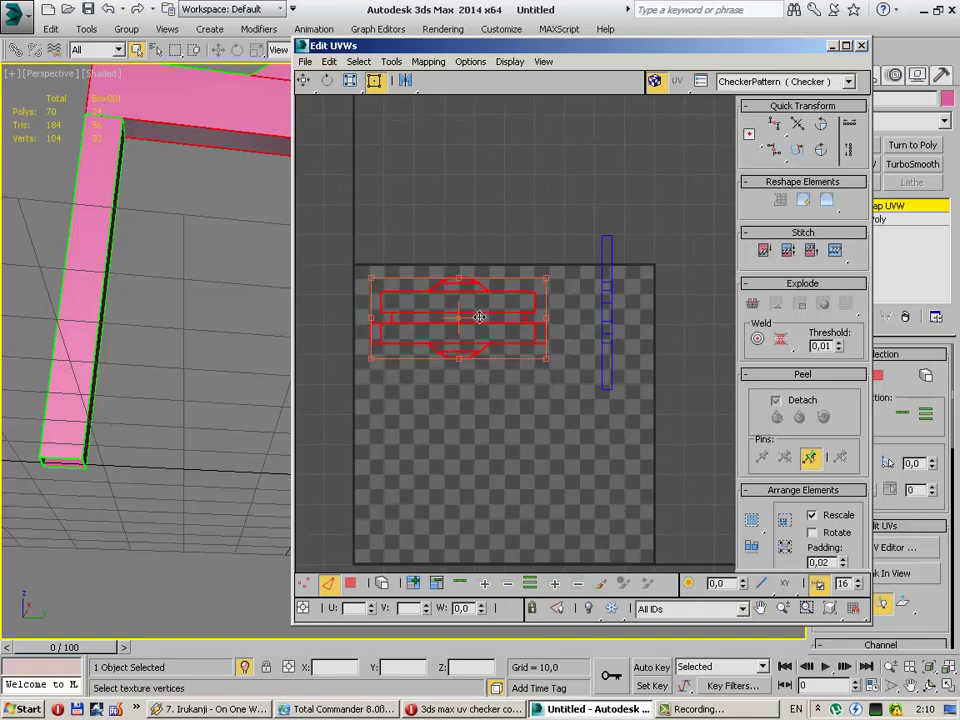
click(575, 448)
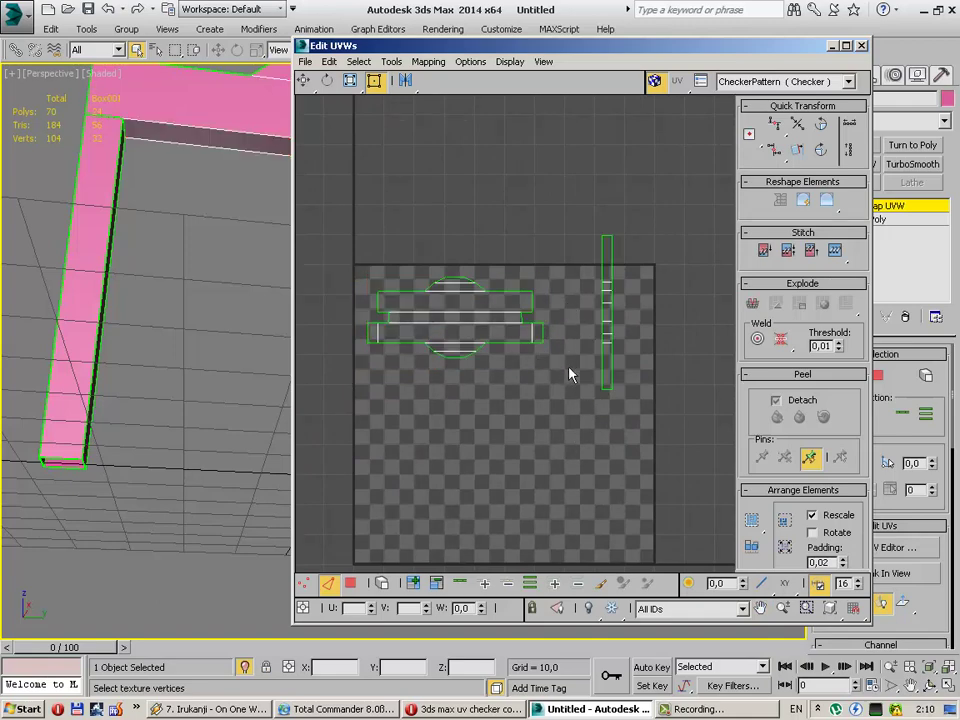
drag(577, 220, 647, 453)
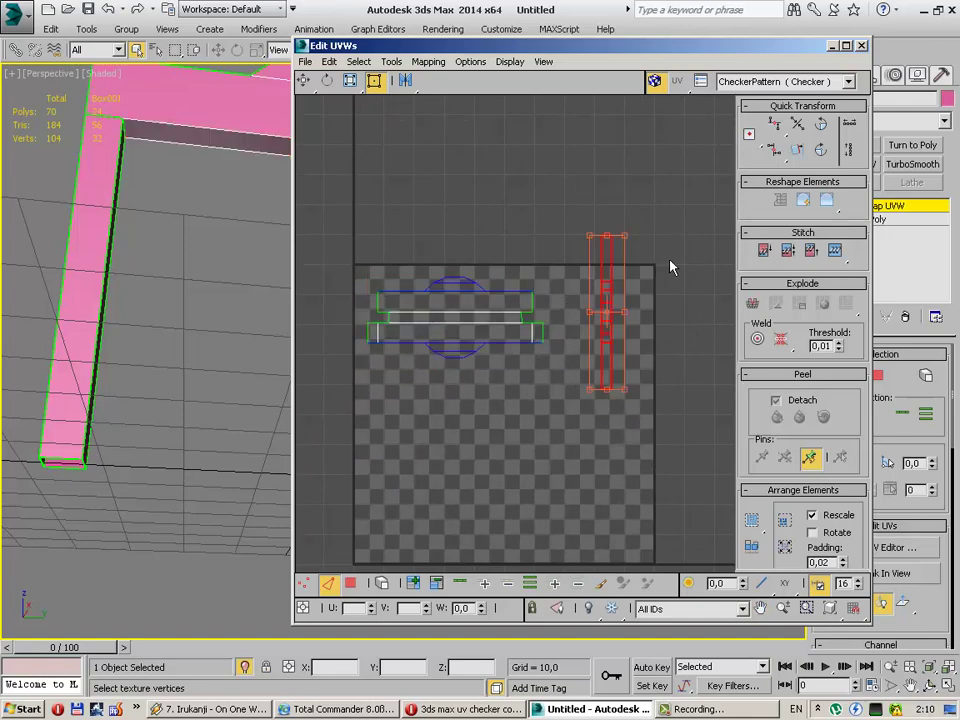
click(798, 150)
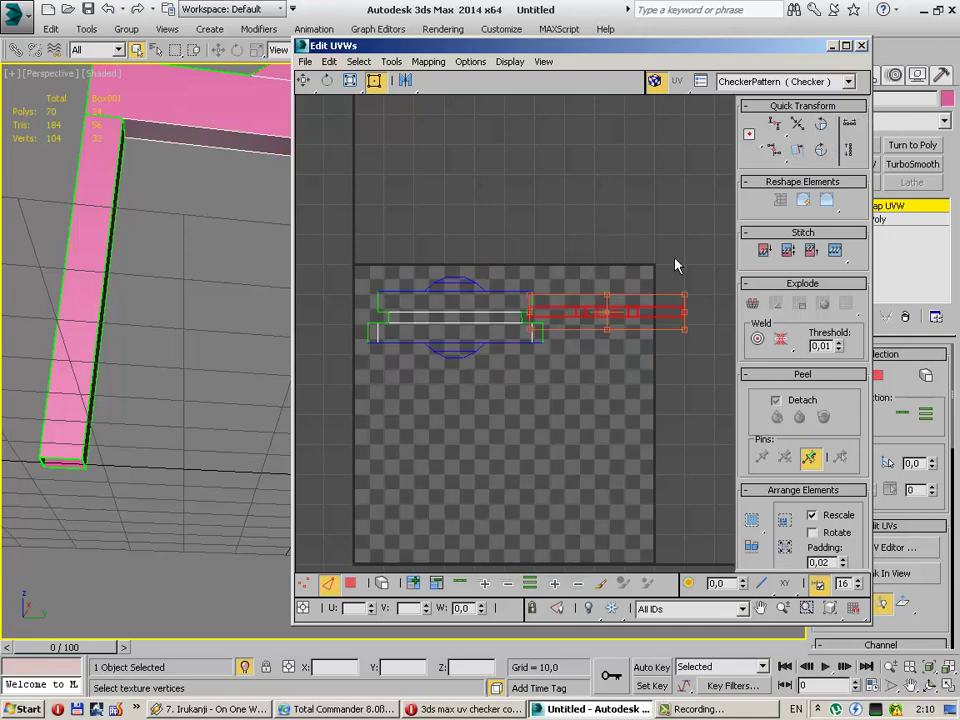
drag(629, 297, 469, 249)
scroll(484, 261, up, 5)
mouse_move(484, 261)
middle_down()
mouse_move(484, 288)
mouse_move(527, 266)
middle_up()
mouse_move(593, 297)
mouse_down()
mouse_move(591, 326)
mouse_move(601, 335)
mouse_up()
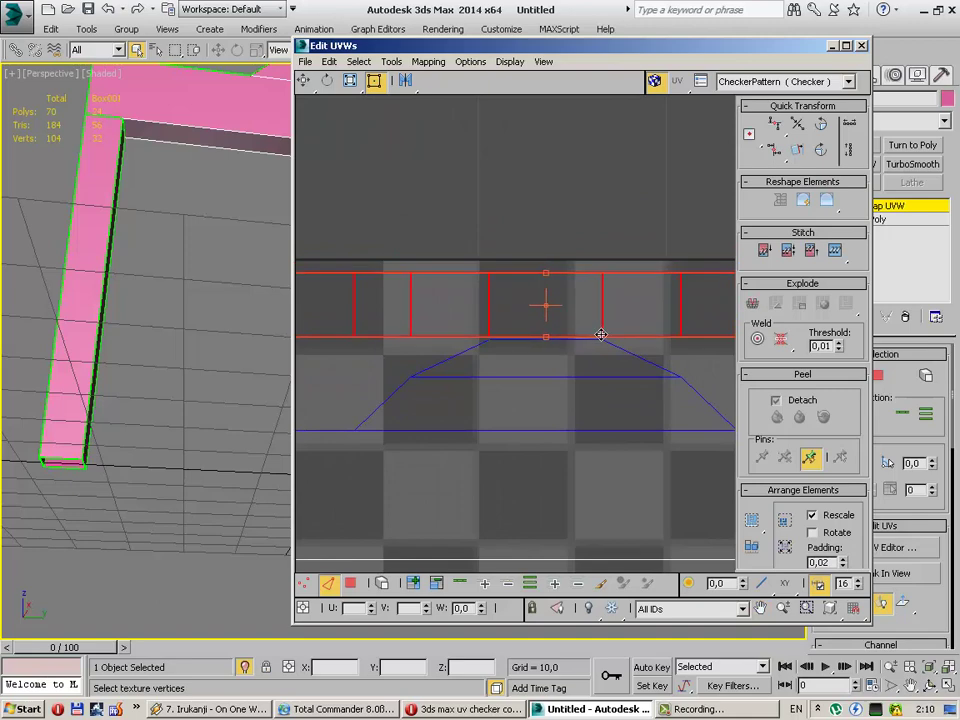
click(593, 238)
Step: Check the strip-arch edge and nudge the upper strip down to close the gap
click(572, 338)
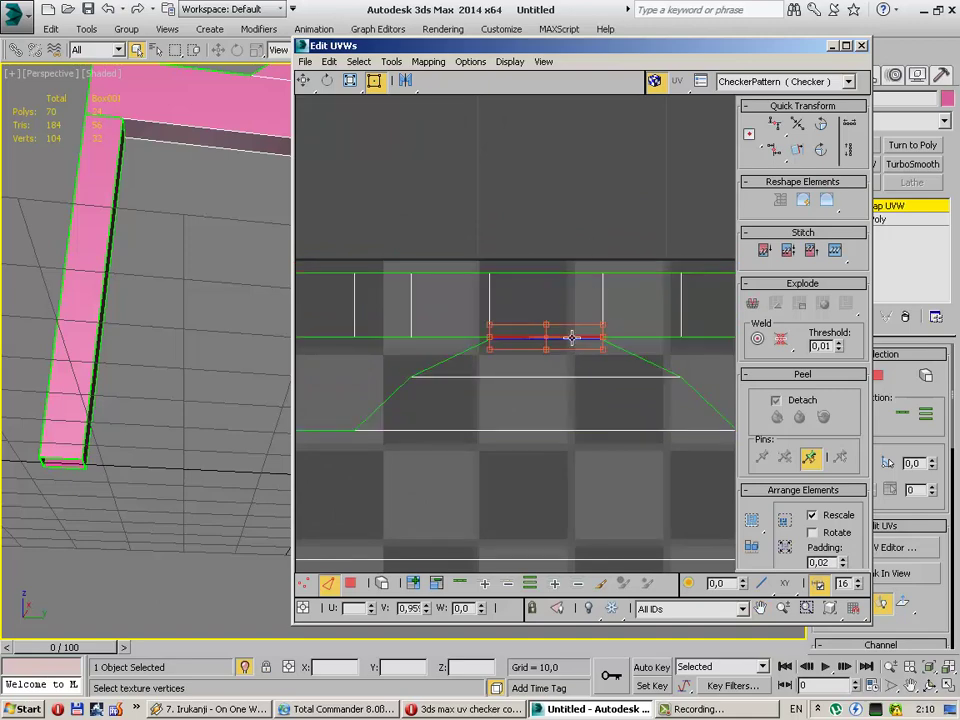
click(574, 188)
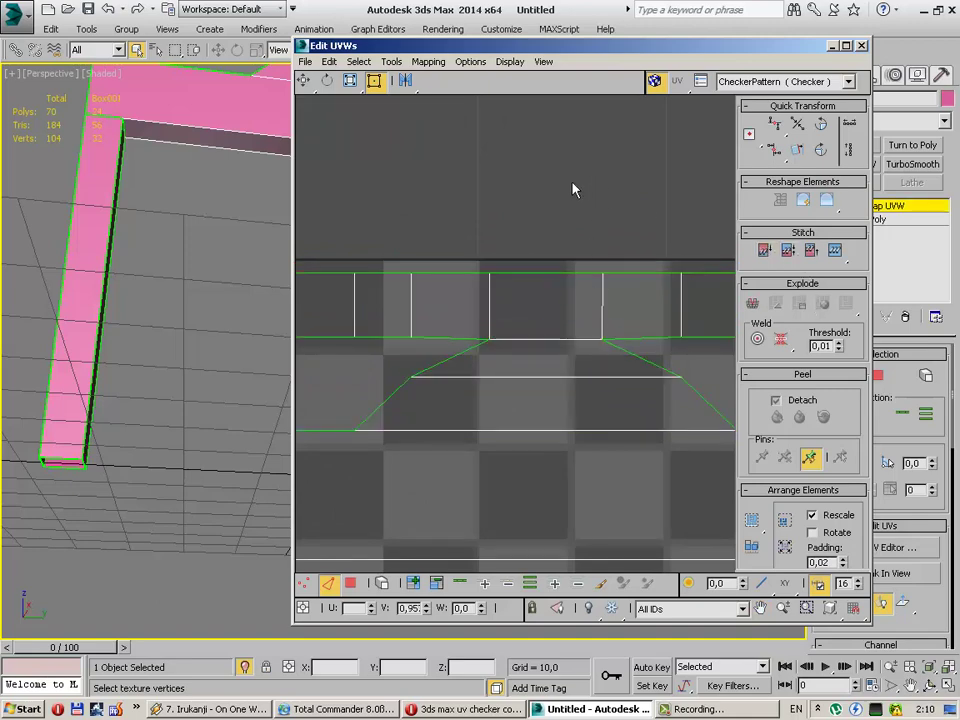
scroll(576, 195, down, 4)
scroll(584, 207, up, 3)
scroll(584, 207, up, 2)
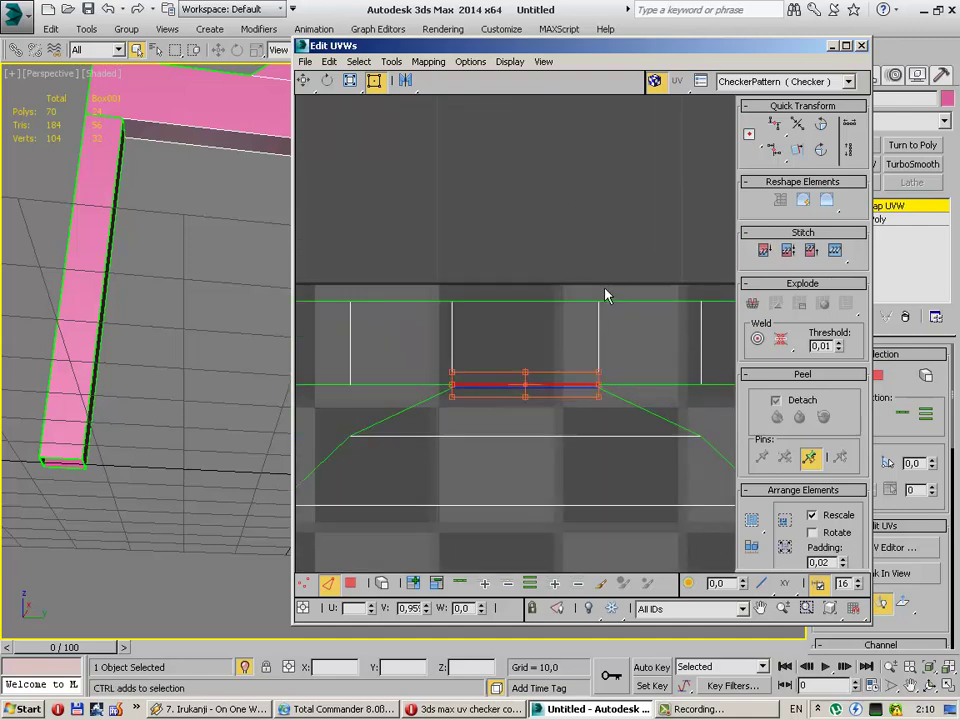
click(605, 313)
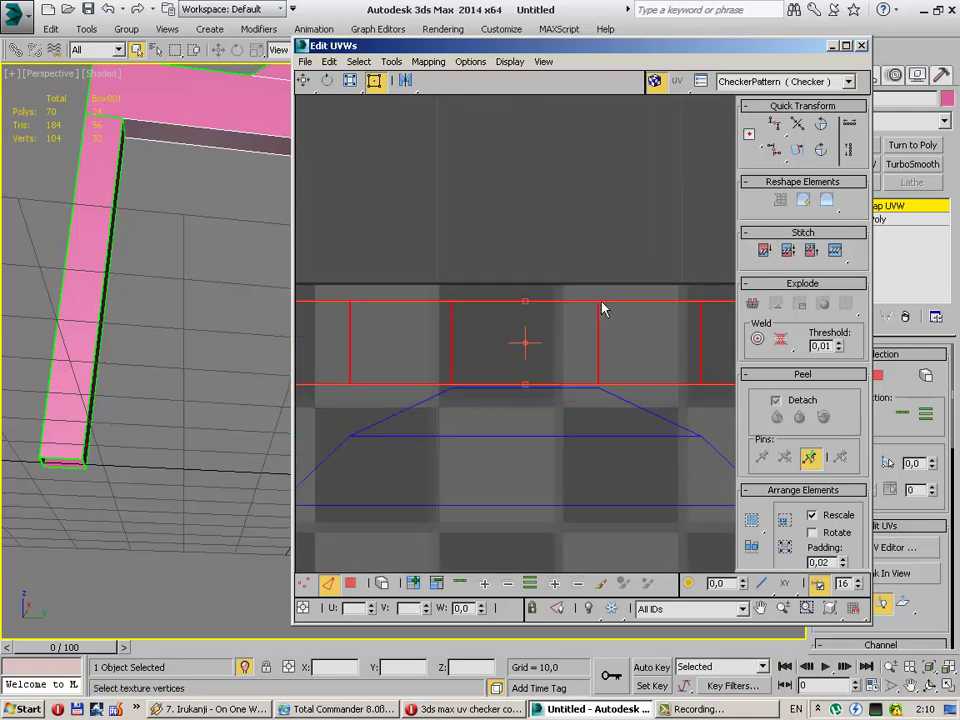
drag(602, 303, 601, 305)
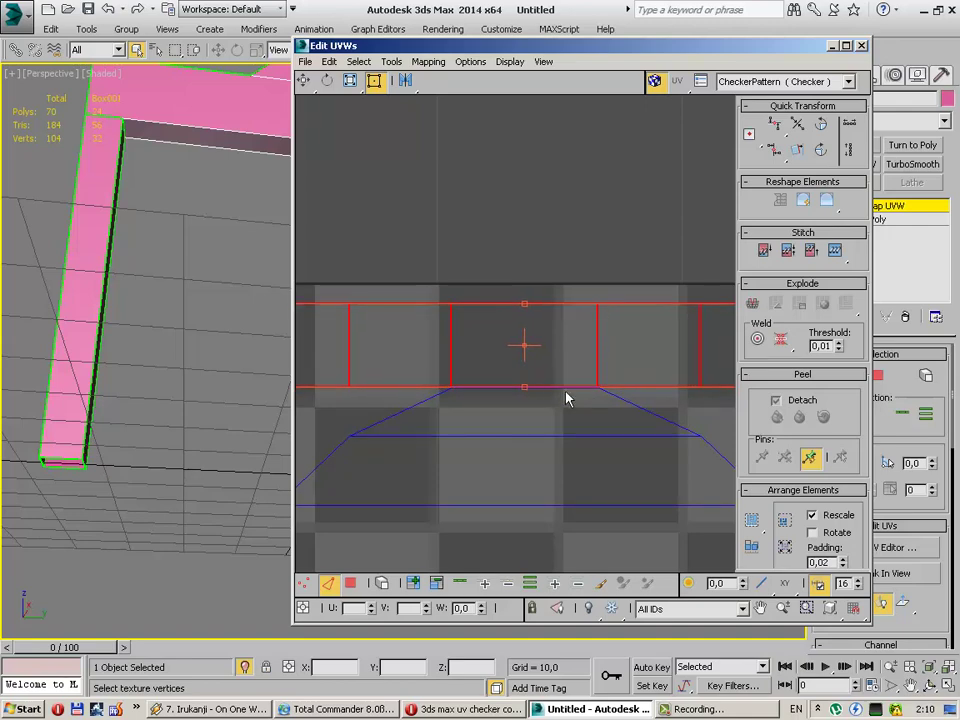
scroll(570, 388, up, 5)
Step: Stitch the horizontal strip's edge to its partner with Stitch to Target, then switch to Vertex mode
click(645, 416)
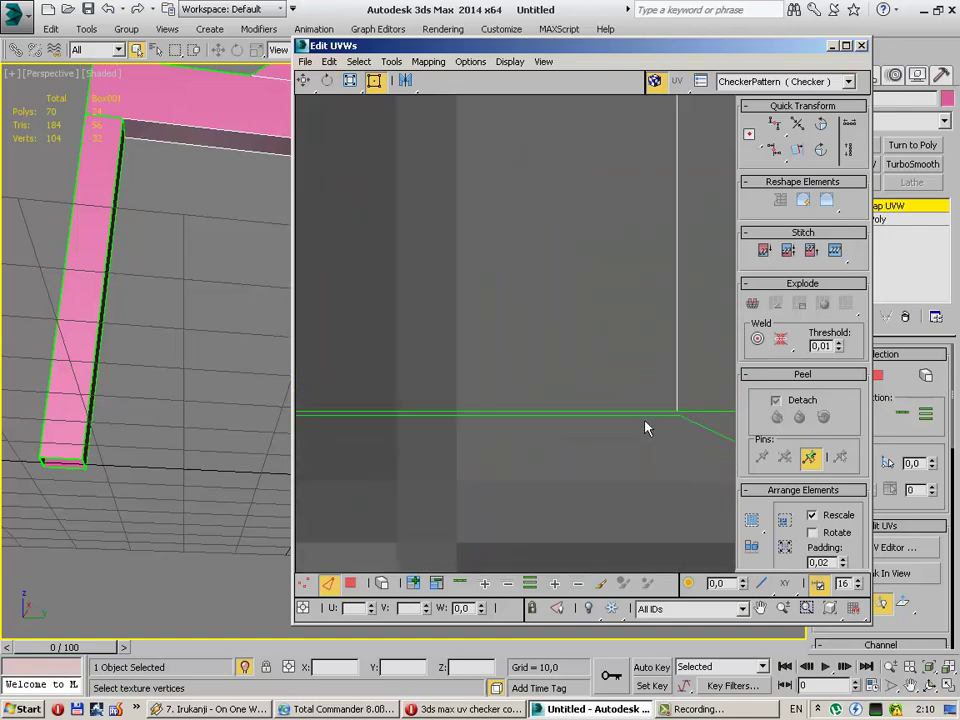
click(764, 250)
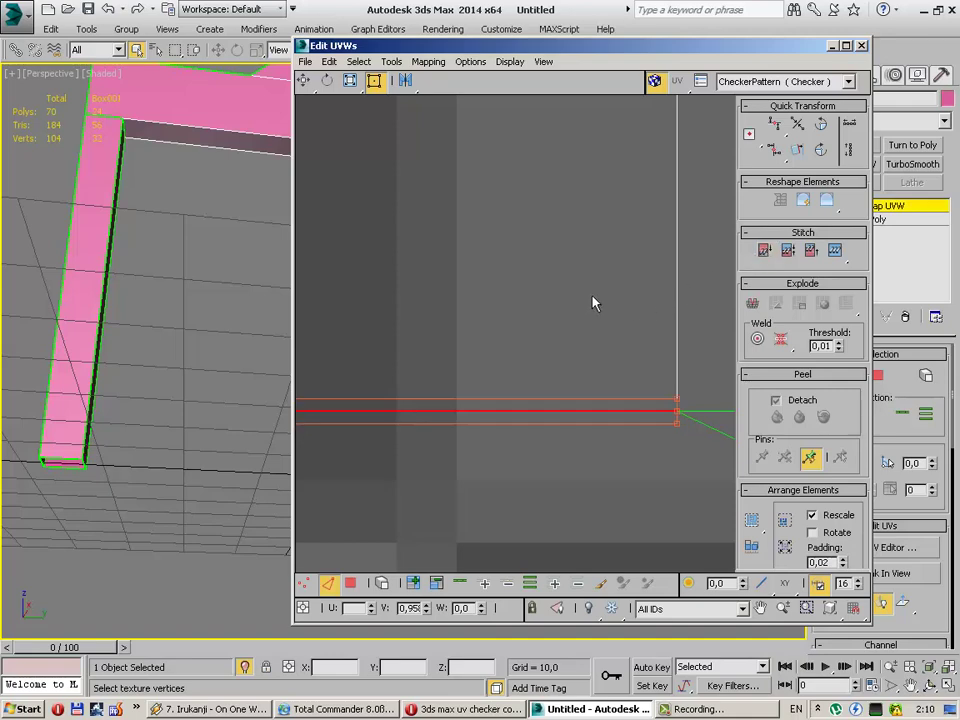
scroll(594, 302, down, 2)
scroll(600, 303, down, 3)
scroll(605, 302, down, 5)
scroll(580, 300, up, 1)
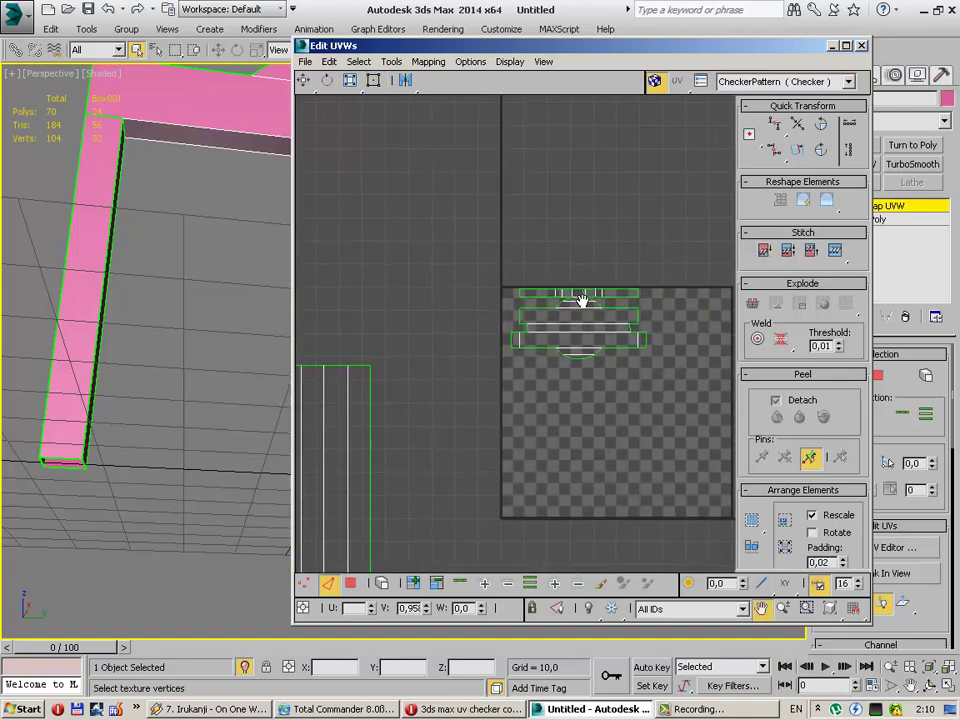
scroll(558, 303, up, 2)
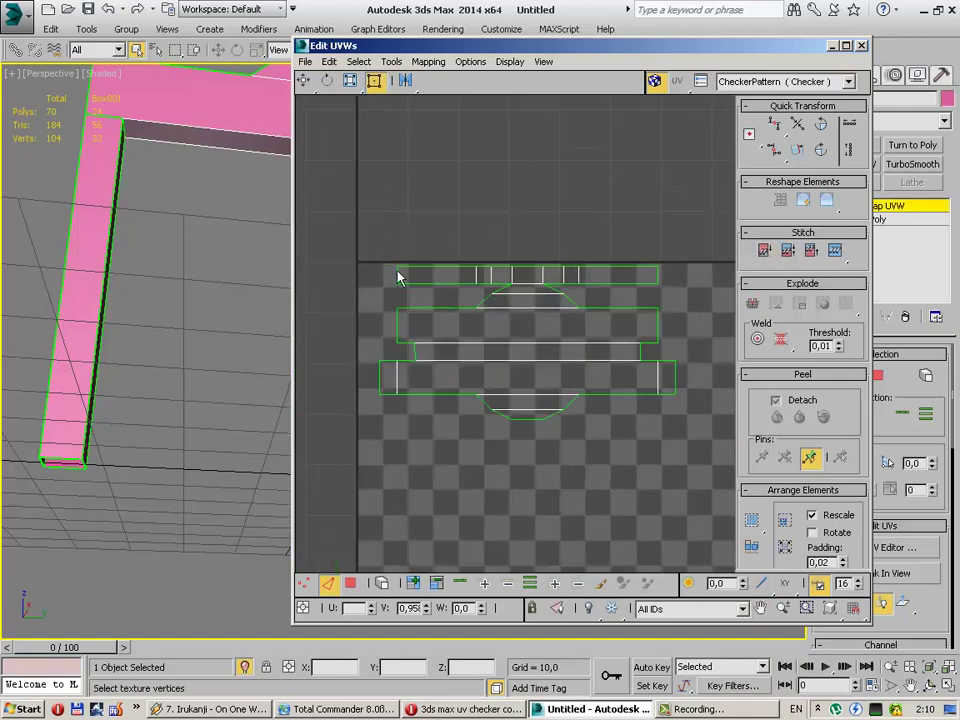
scroll(414, 350, up, 1)
scroll(415, 360, up, 3)
scroll(410, 365, up, 1)
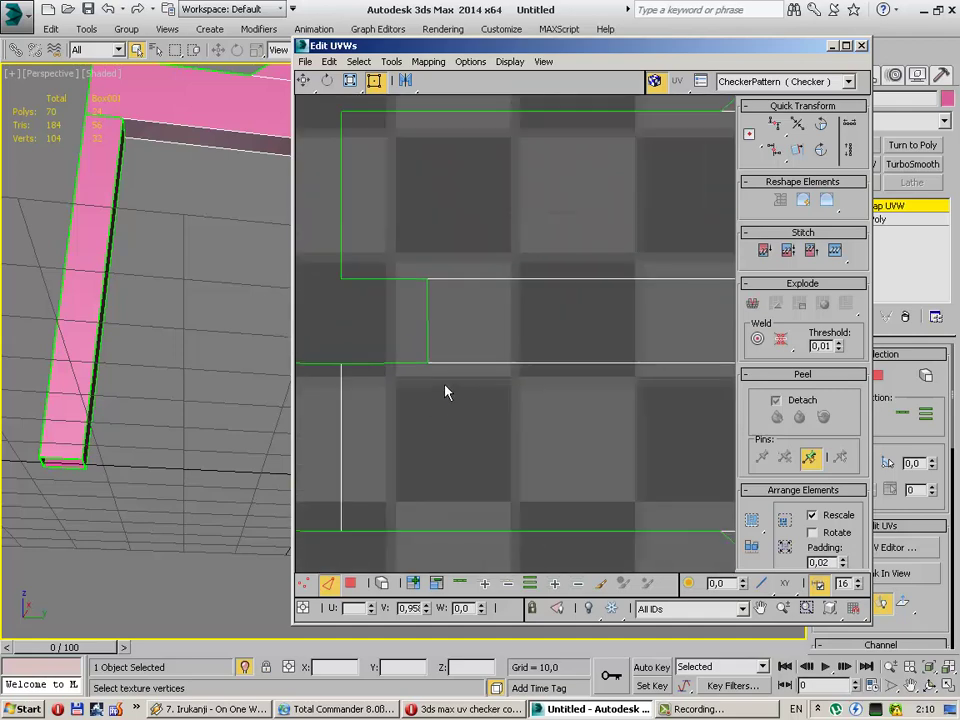
click(305, 583)
scroll(322, 565, up, 1)
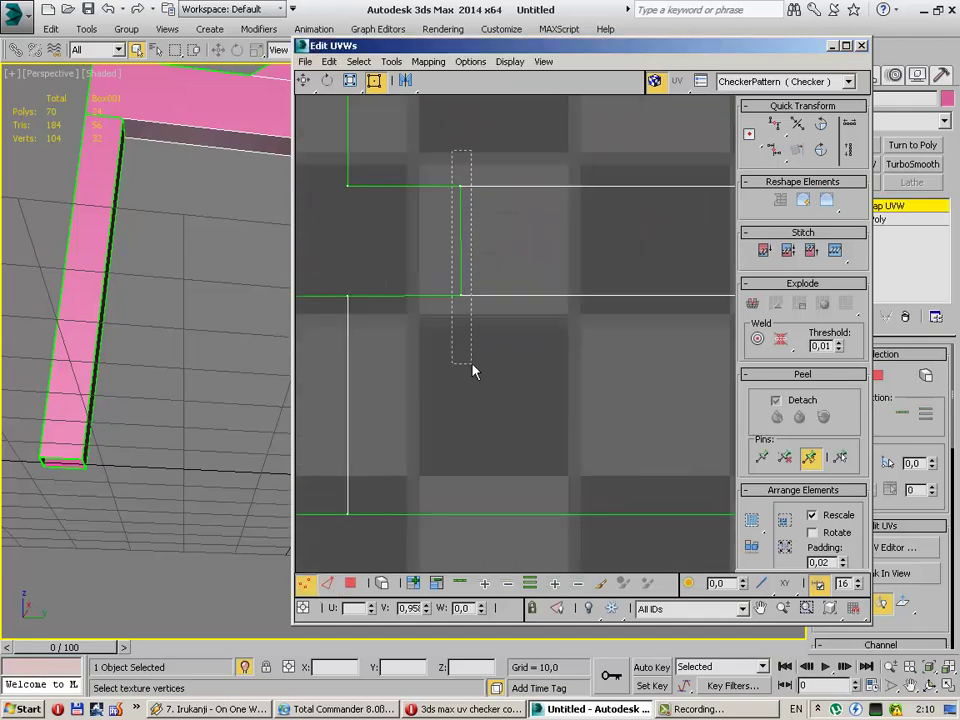
Step: Align the shell's right-hand vertex column into one vertical line
drag(474, 371, 475, 372)
scroll(600, 345, down, 3)
scroll(519, 343, down, 3)
scroll(467, 371, down, 2)
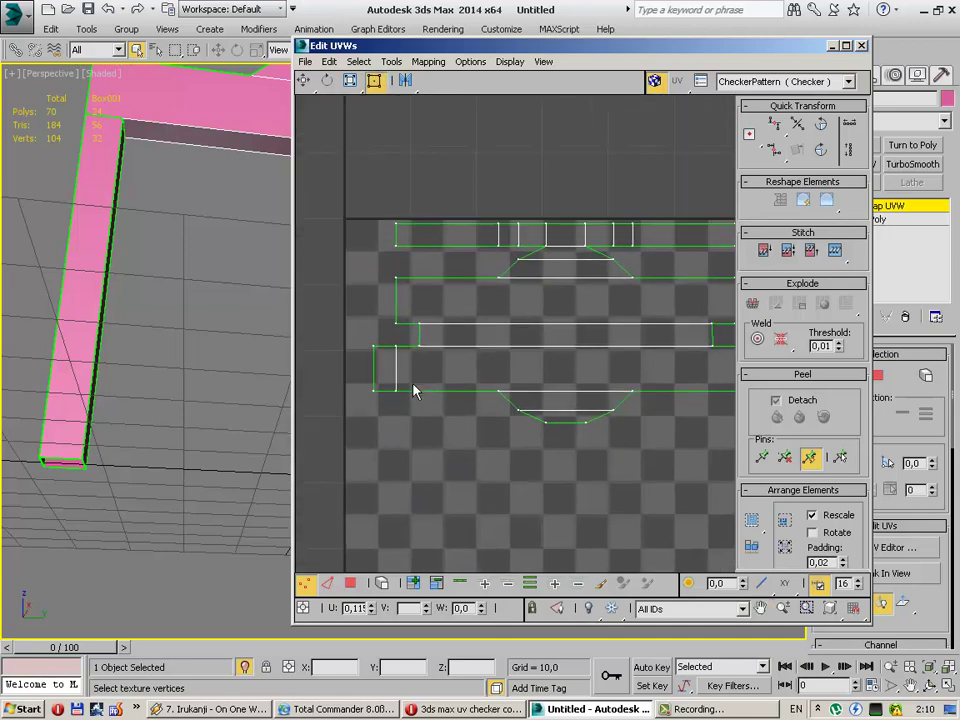
middle_drag(555, 309, 571, 347)
drag(650, 363, 656, 385)
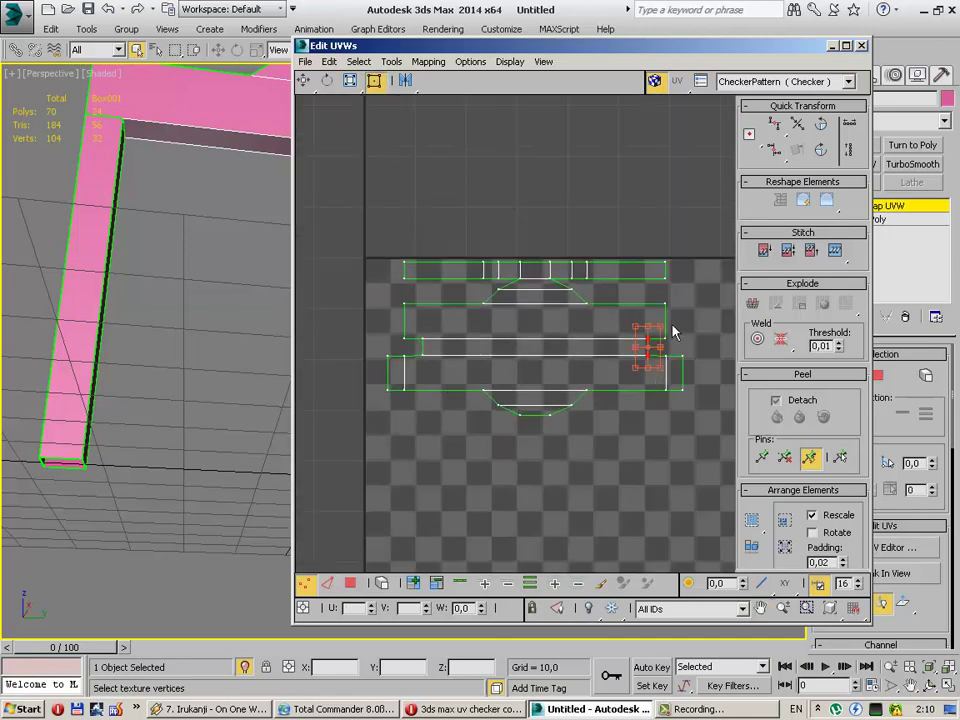
drag(632, 222, 695, 400)
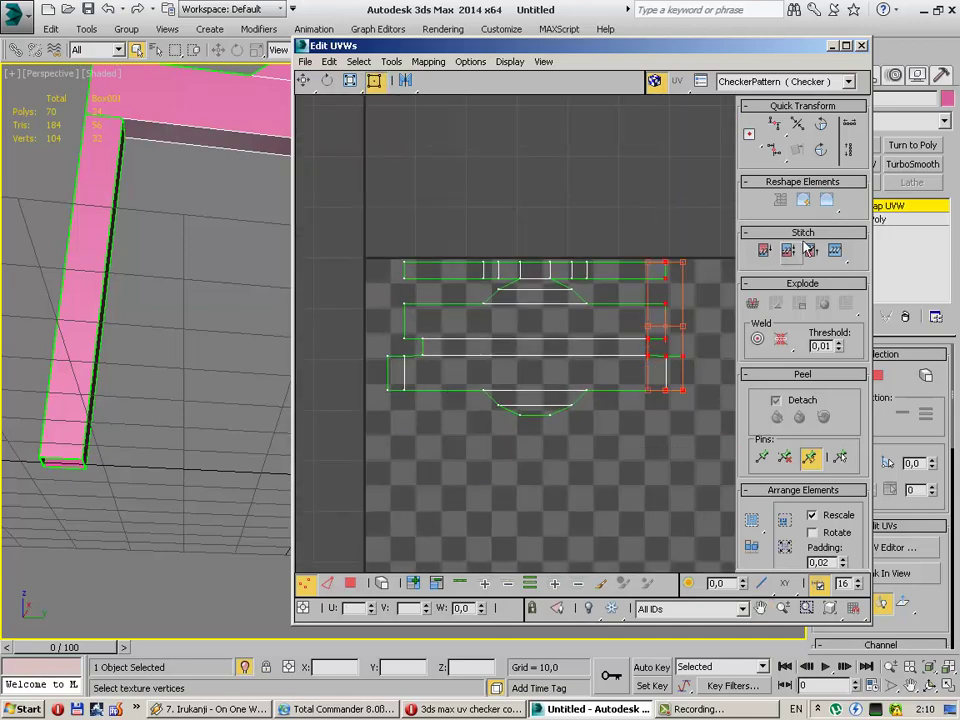
click(777, 154)
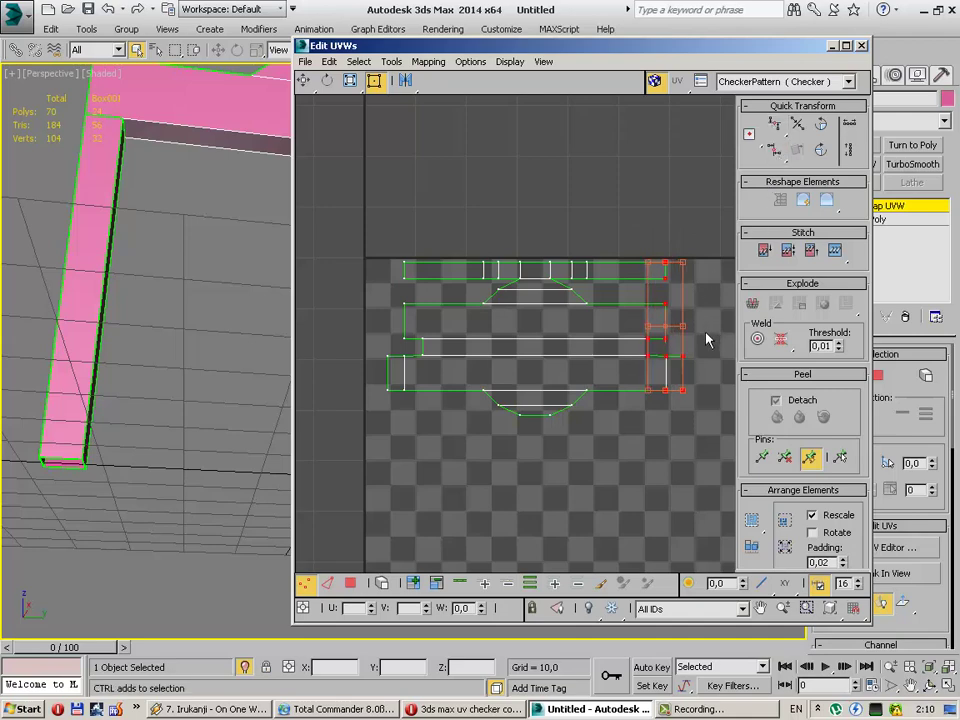
drag(643, 242, 658, 394)
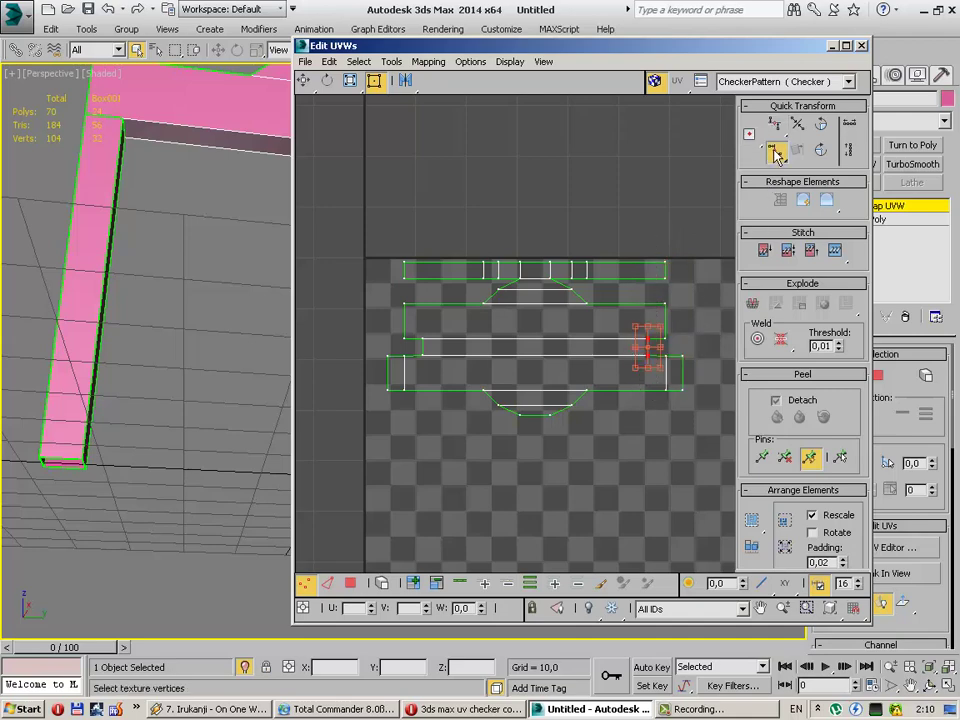
drag(680, 324, 672, 452)
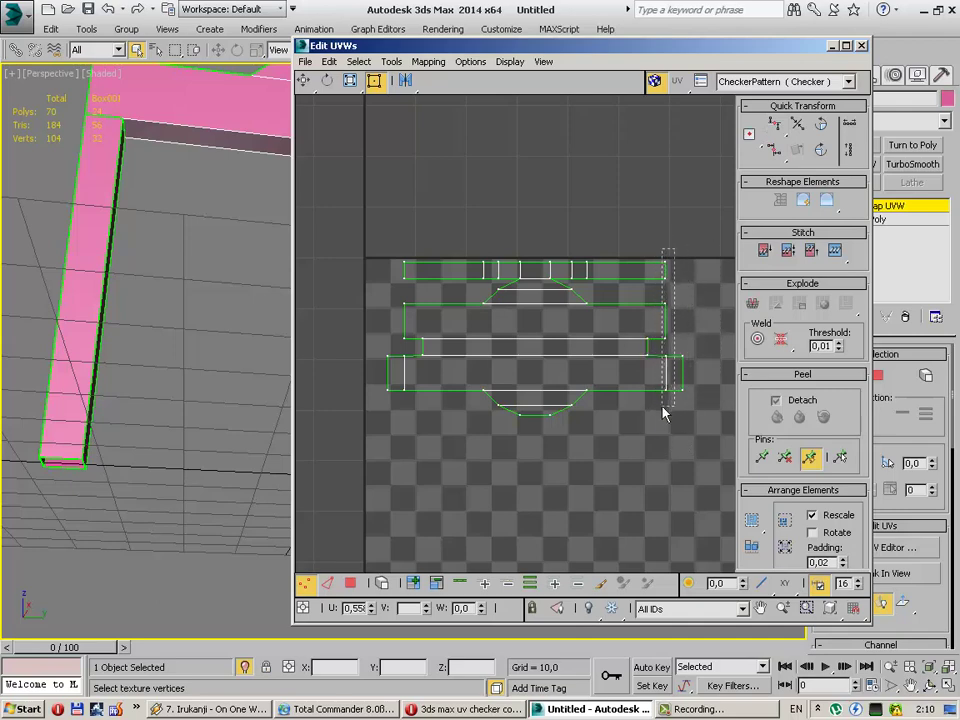
drag(672, 322, 645, 405)
click(785, 155)
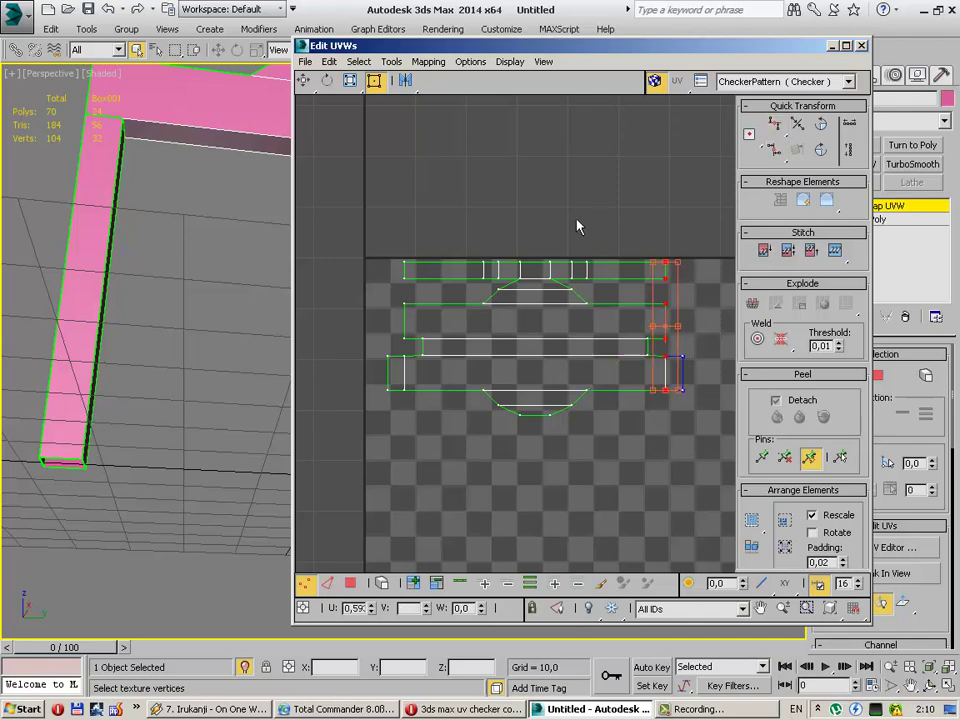
Step: Align the middle-strip vertices into one horizontal row
drag(420, 270, 385, 425)
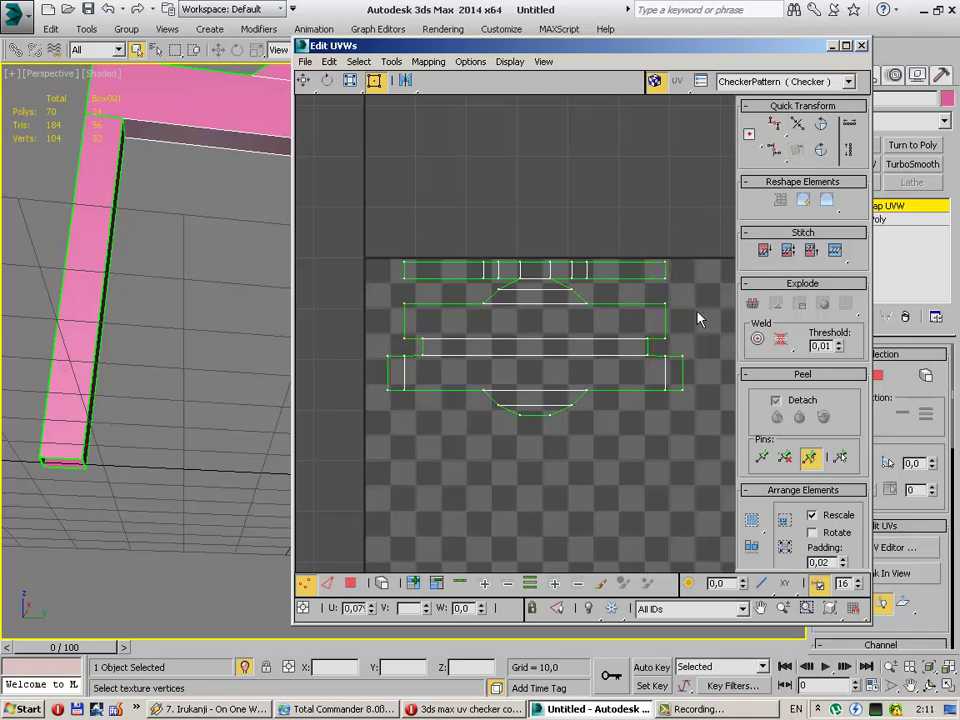
drag(696, 317, 681, 386)
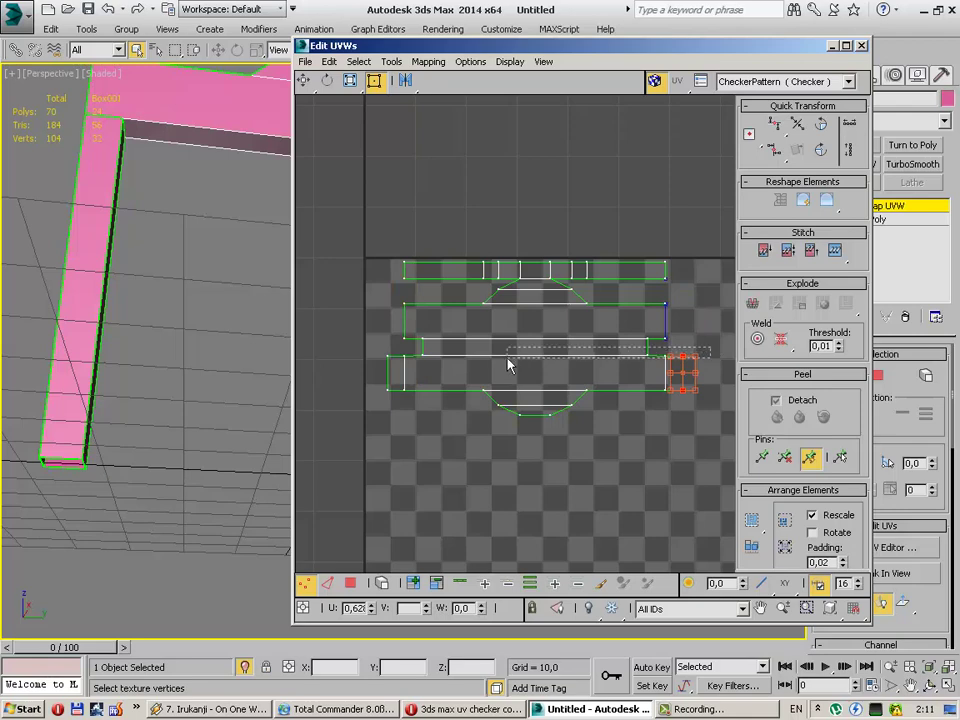
drag(700, 338, 366, 364)
click(792, 124)
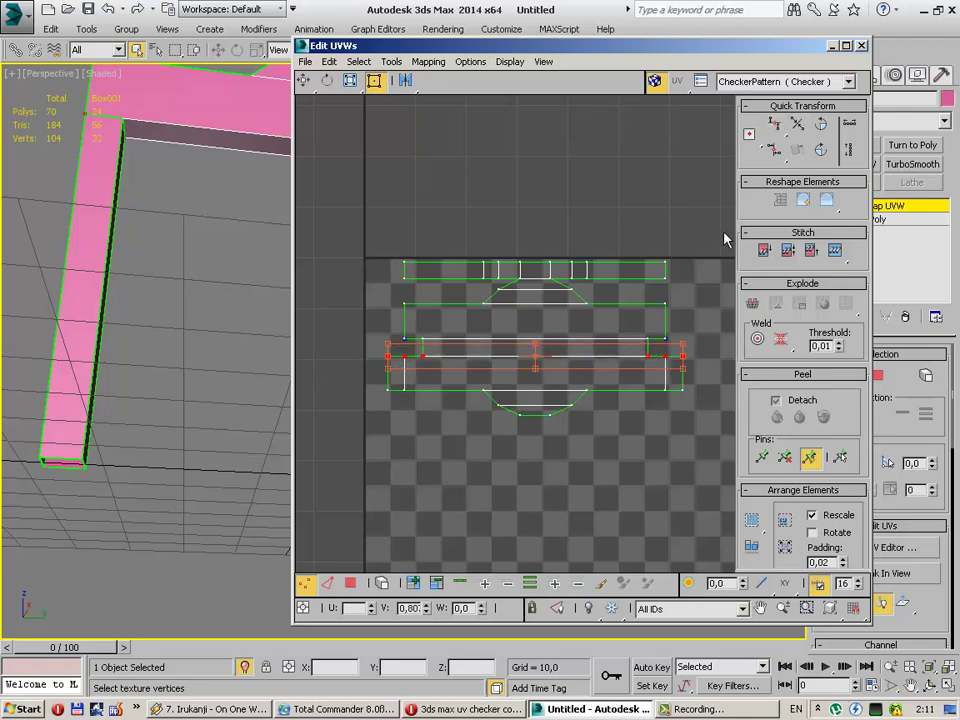
click(732, 240)
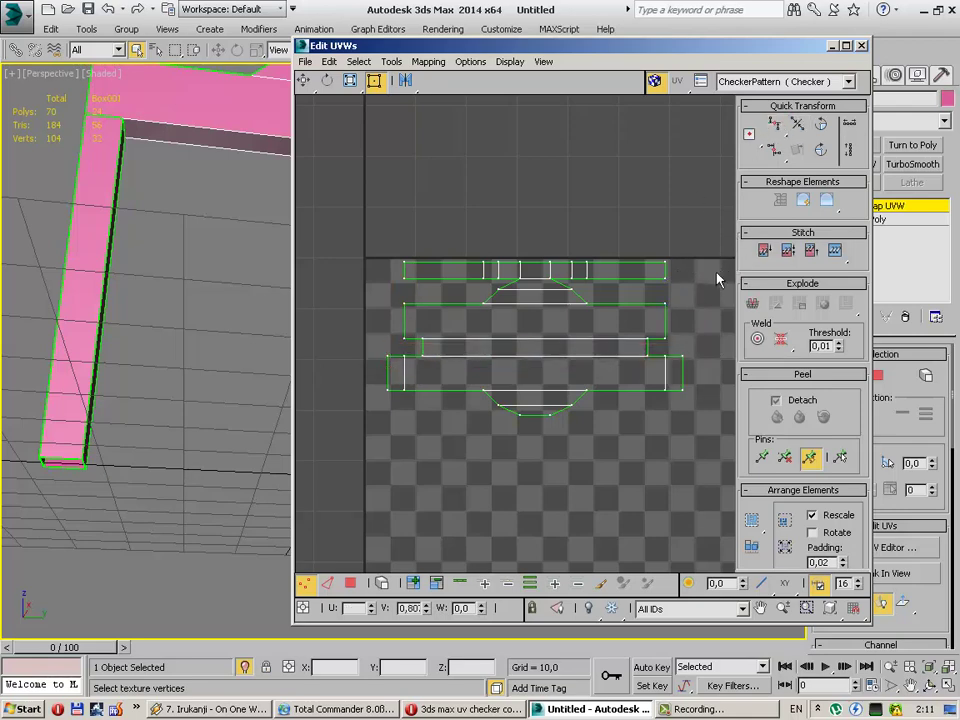
drag(369, 285, 690, 256)
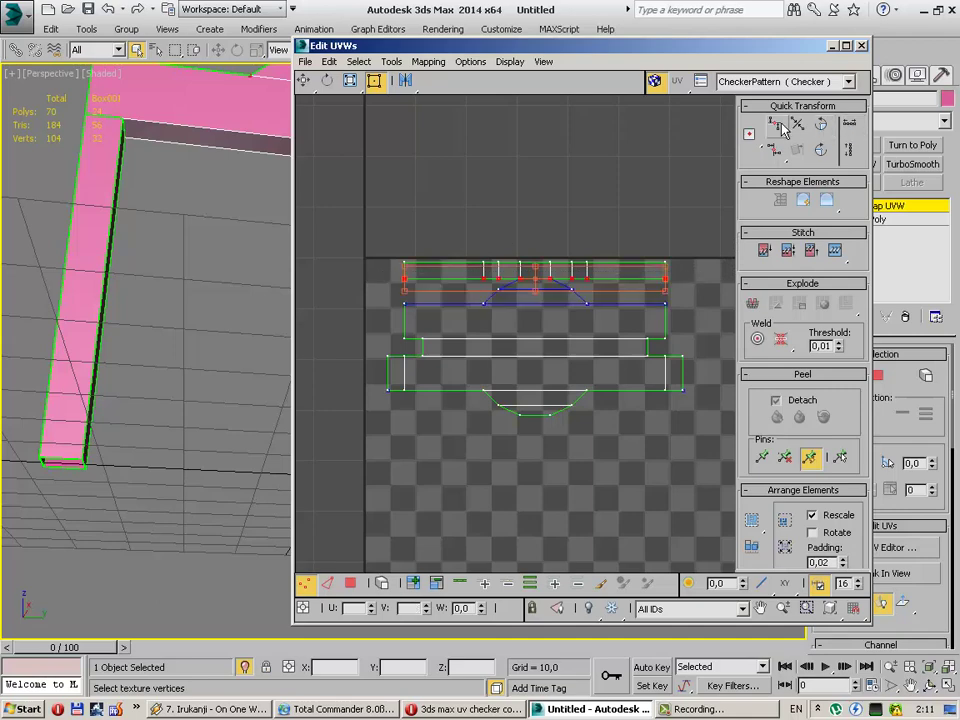
click(705, 258)
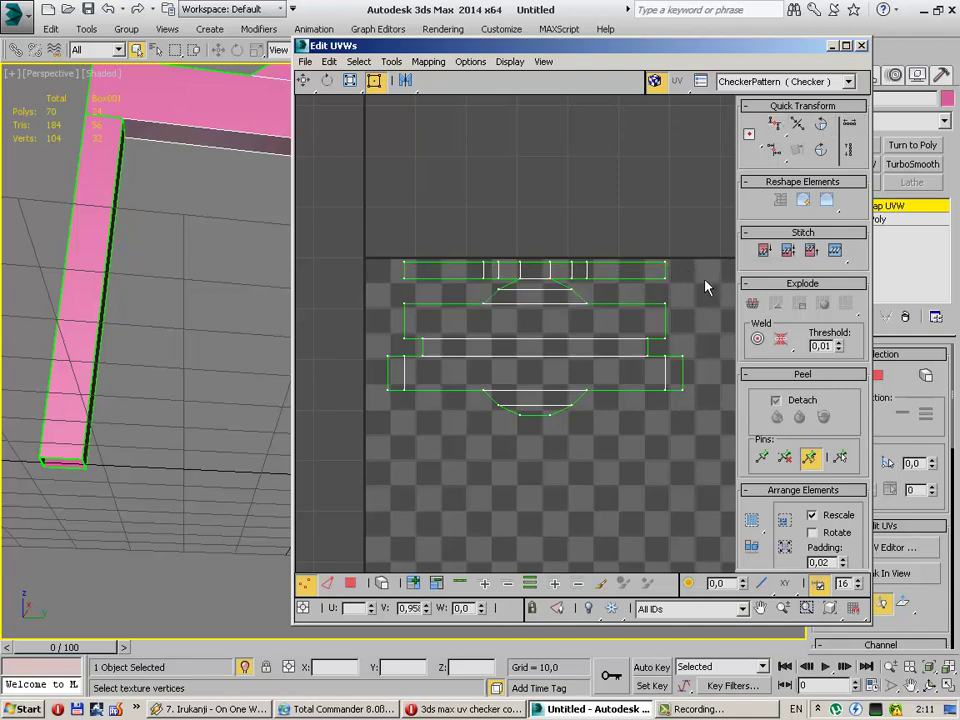
Step: Zoom out and pan to reveal the remaining leg-strip UV shells
scroll(528, 374, down, 3)
scroll(561, 381, down, 1)
middle_drag(561, 381, 626, 216)
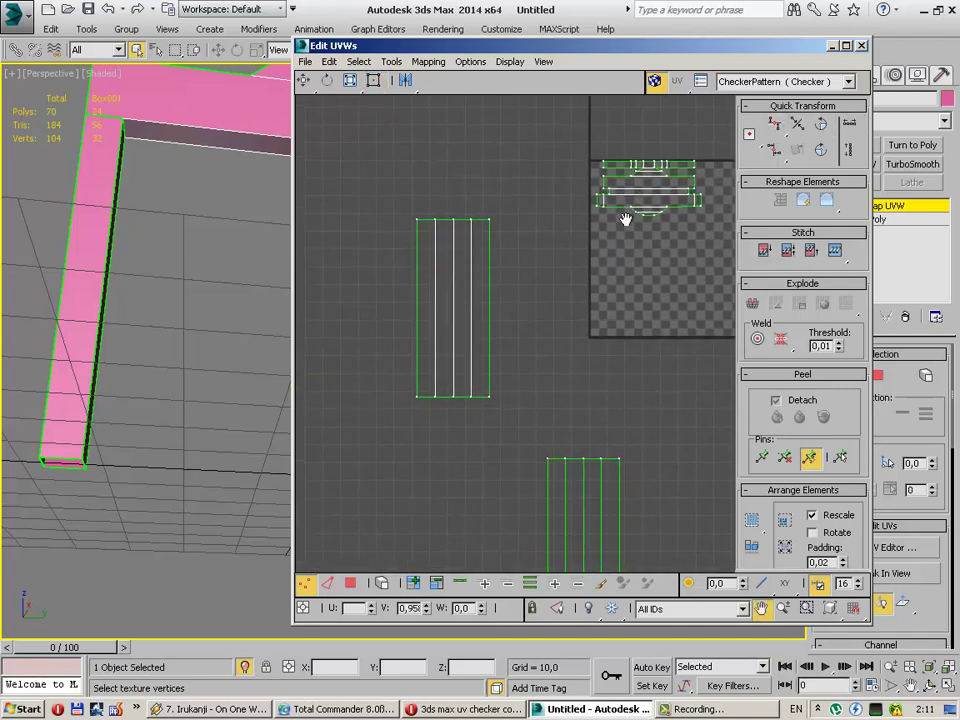
scroll(622, 247, down, 1)
scroll(626, 283, down, 1)
scroll(600, 284, up, 3)
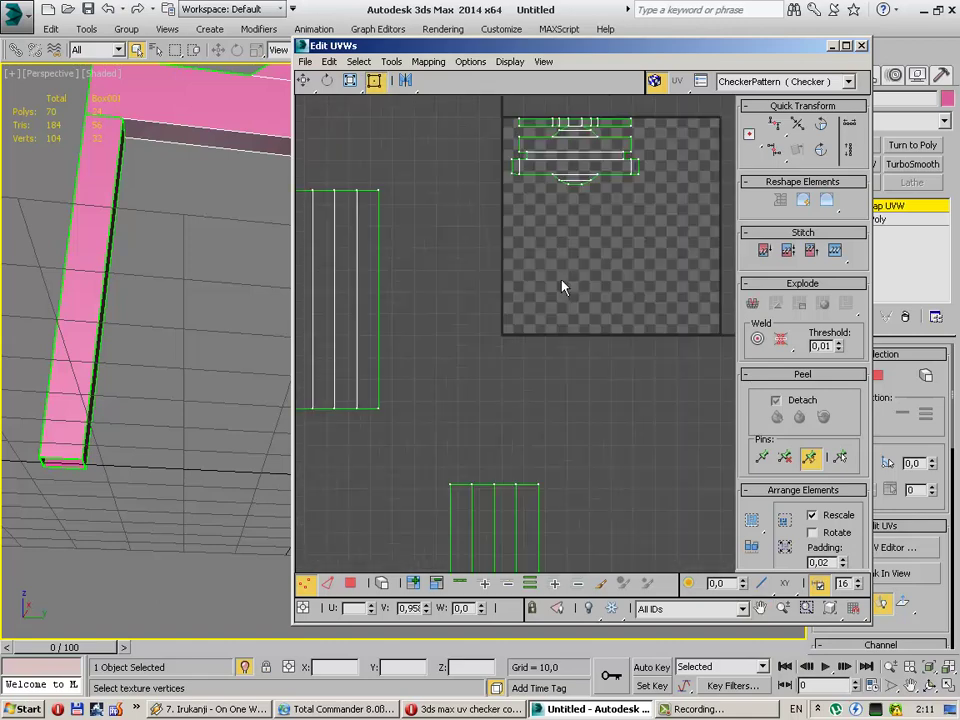
scroll(520, 282, up, 1)
scroll(459, 280, down, 1)
mouse_move(424, 279)
middle_down()
mouse_move(478, 327)
mouse_move(501, 302)
middle_up()
scroll(507, 316, up, 2)
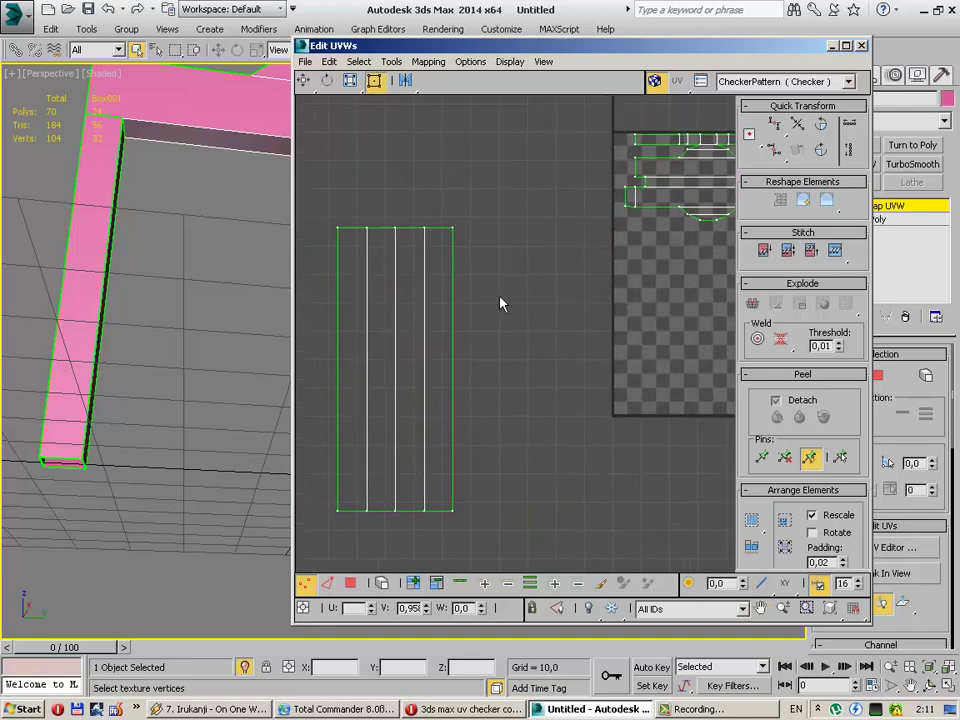
scroll(502, 304, down, 1)
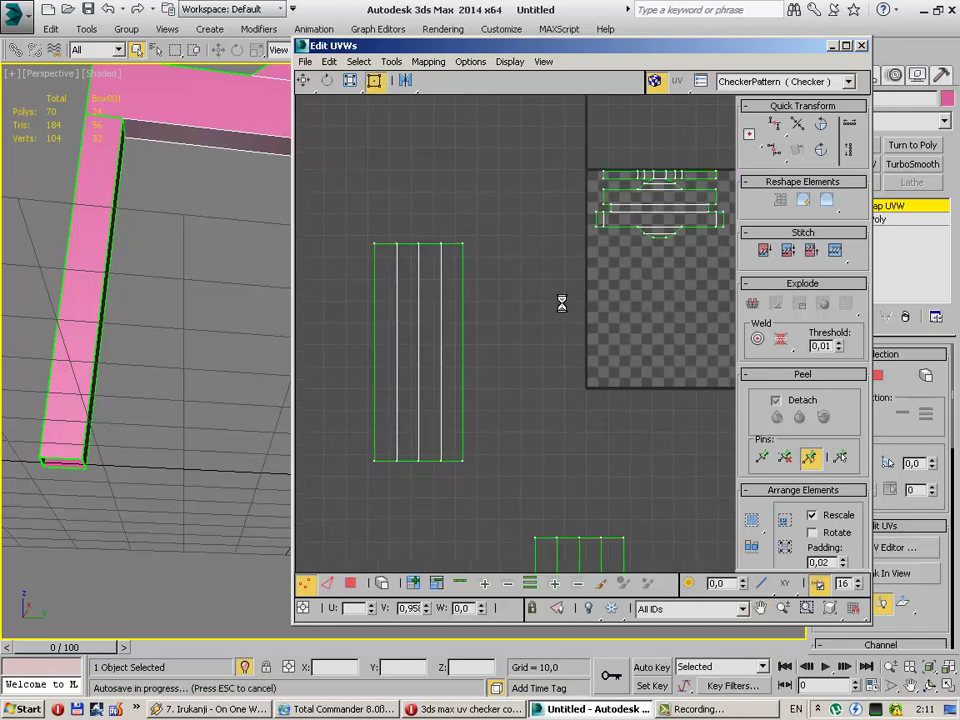
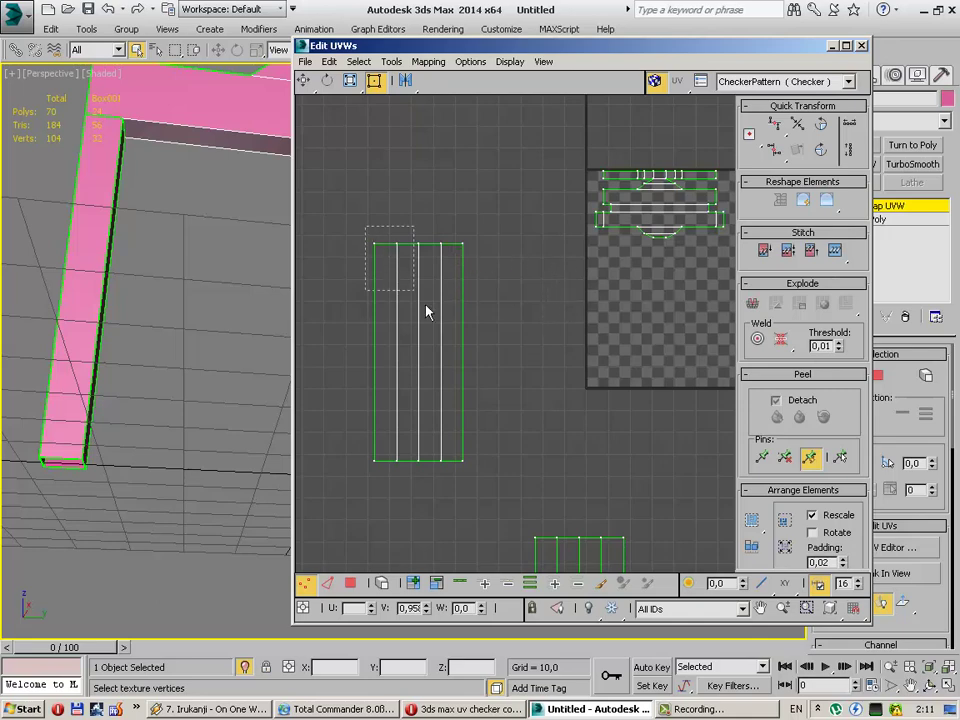
Step: Group the two leg UV islands together and scale them down
drag(426, 313, 430, 318)
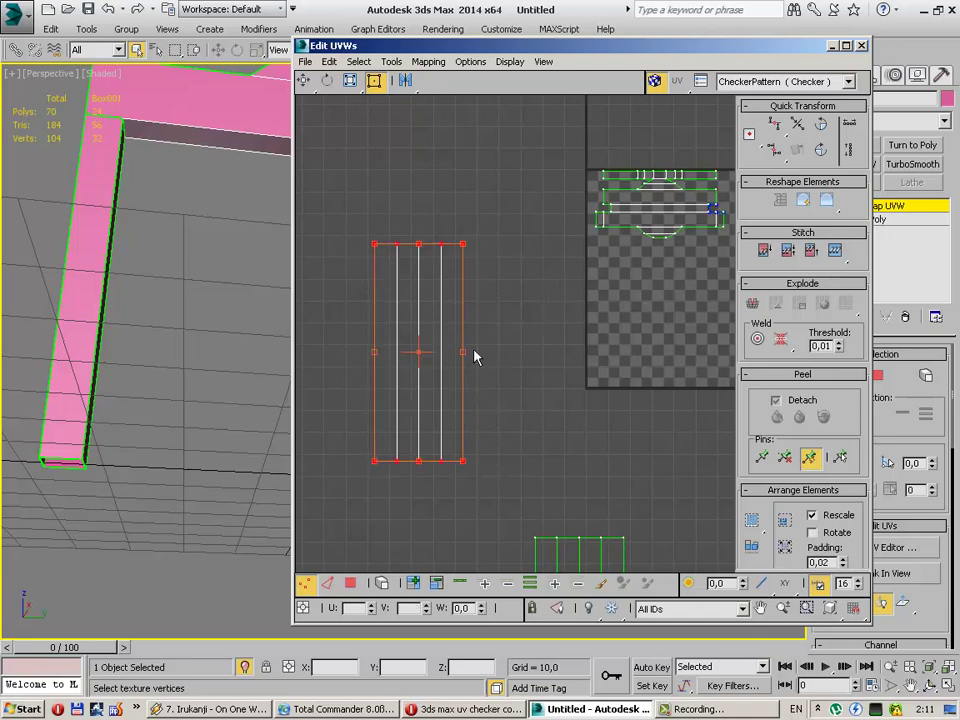
scroll(475, 357, up, 1)
scroll(525, 294, down, 4)
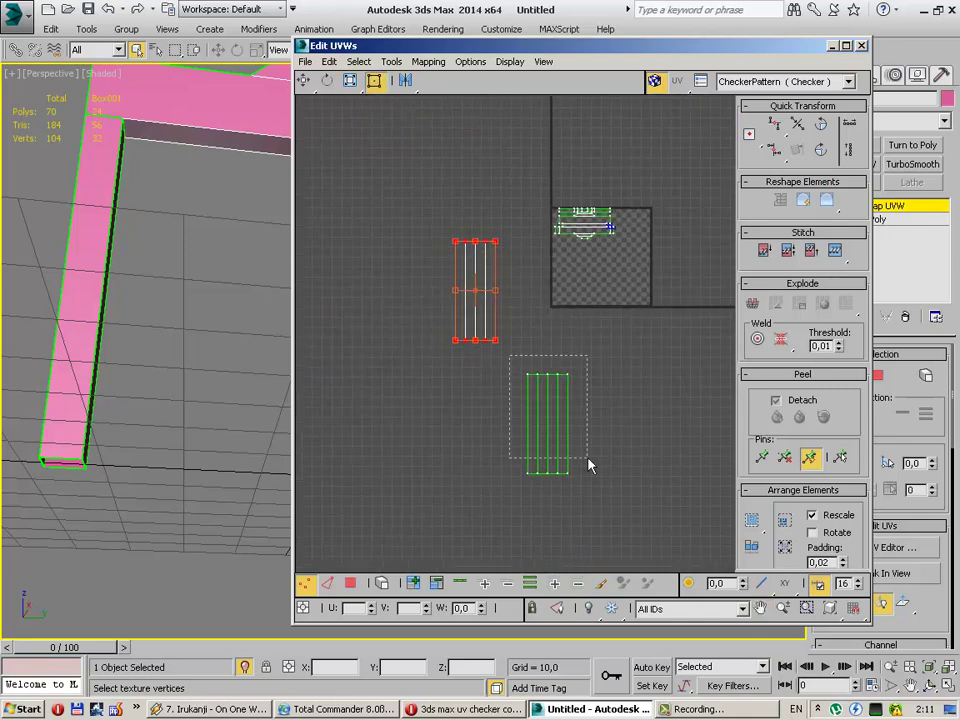
drag(588, 465, 588, 465)
drag(551, 390, 519, 246)
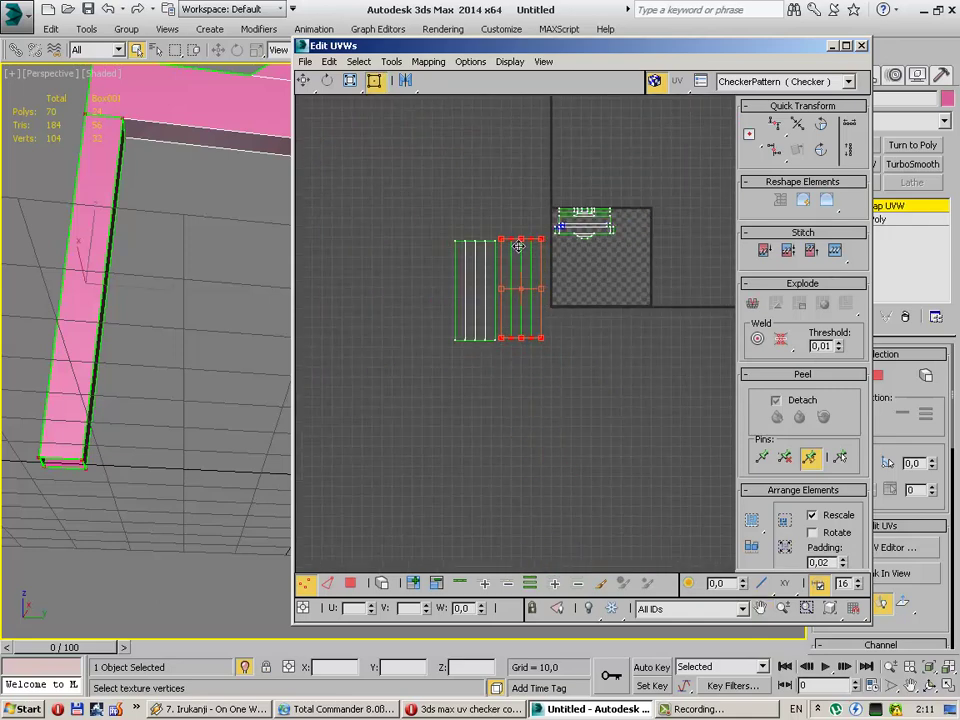
drag(428, 279, 544, 377)
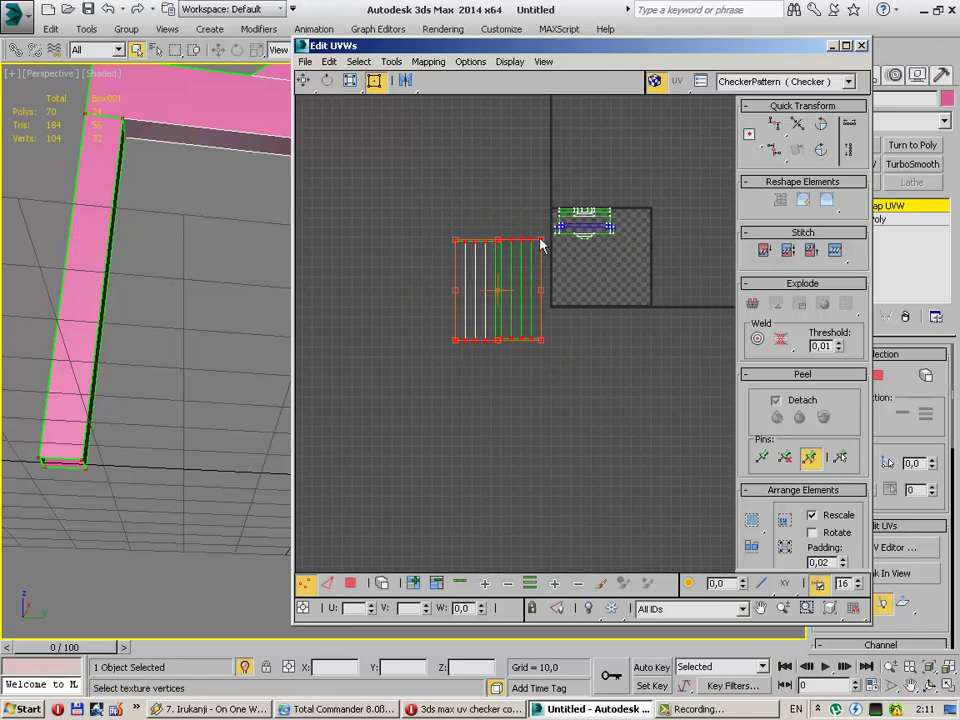
mouse_move(540, 245)
mouse_down()
mouse_move(510, 266)
mouse_move(510, 313)
mouse_move(477, 315)
mouse_up()
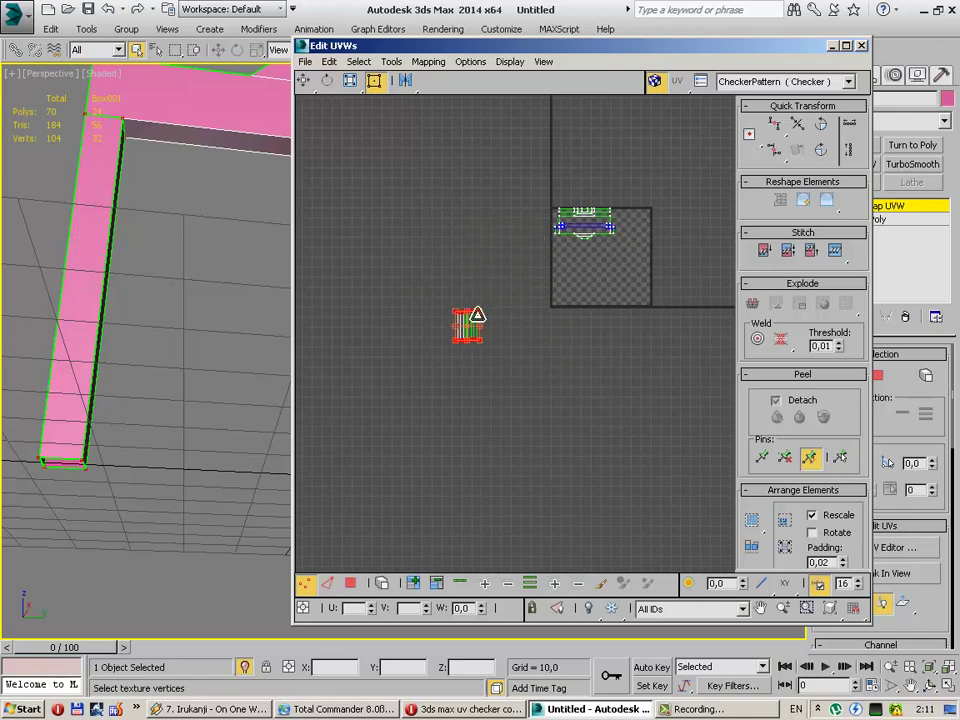
Step: Move the shrunken leg islands onto the checker tile below the top islands
scroll(477, 315, up, 2)
scroll(468, 316, up, 4)
mouse_move(443, 313)
middle_down()
mouse_move(444, 173)
mouse_move(437, 495)
mouse_move(420, 523)
mouse_move(642, 297)
mouse_move(481, 470)
middle_up()
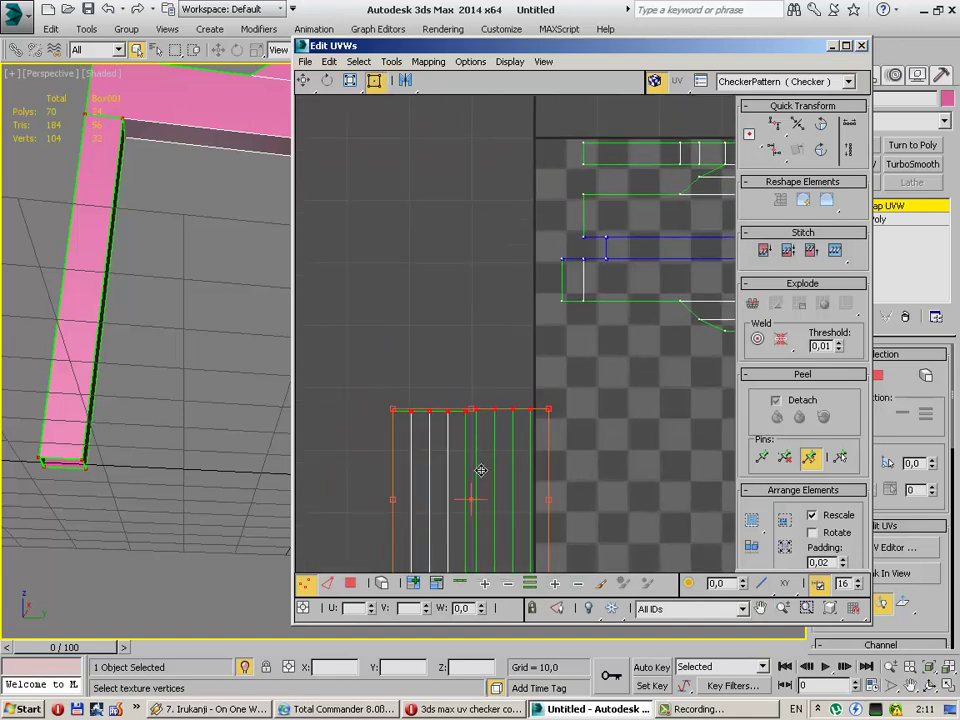
drag(479, 463, 648, 365)
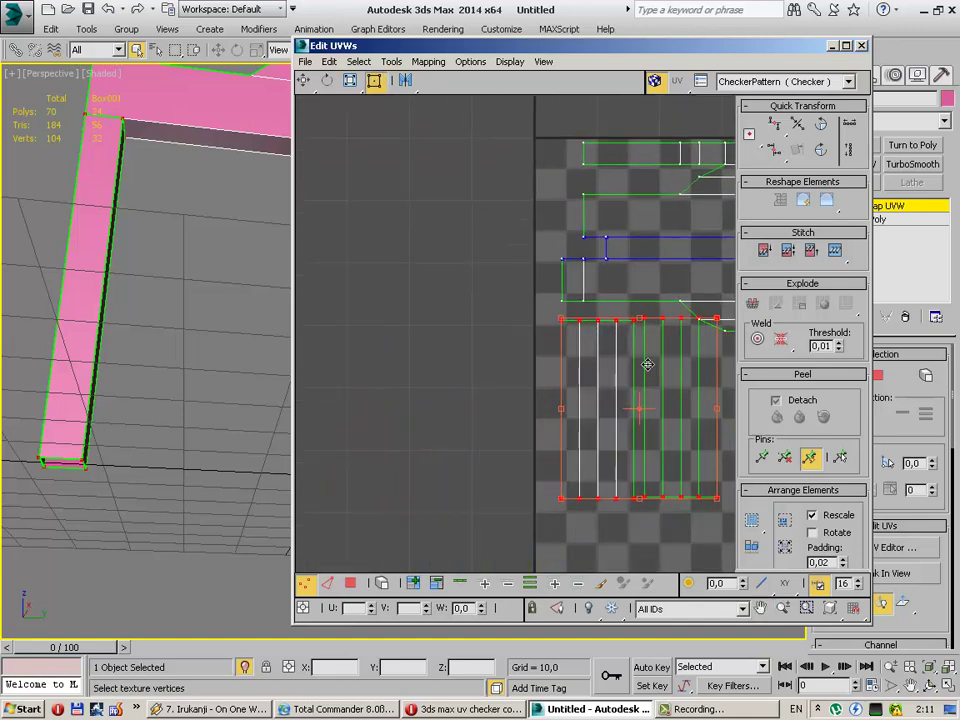
middle_drag(648, 365, 553, 386)
mouse_move(615, 349)
mouse_down()
mouse_move(632, 336)
mouse_move(640, 427)
mouse_up()
scroll(546, 379, down, 3)
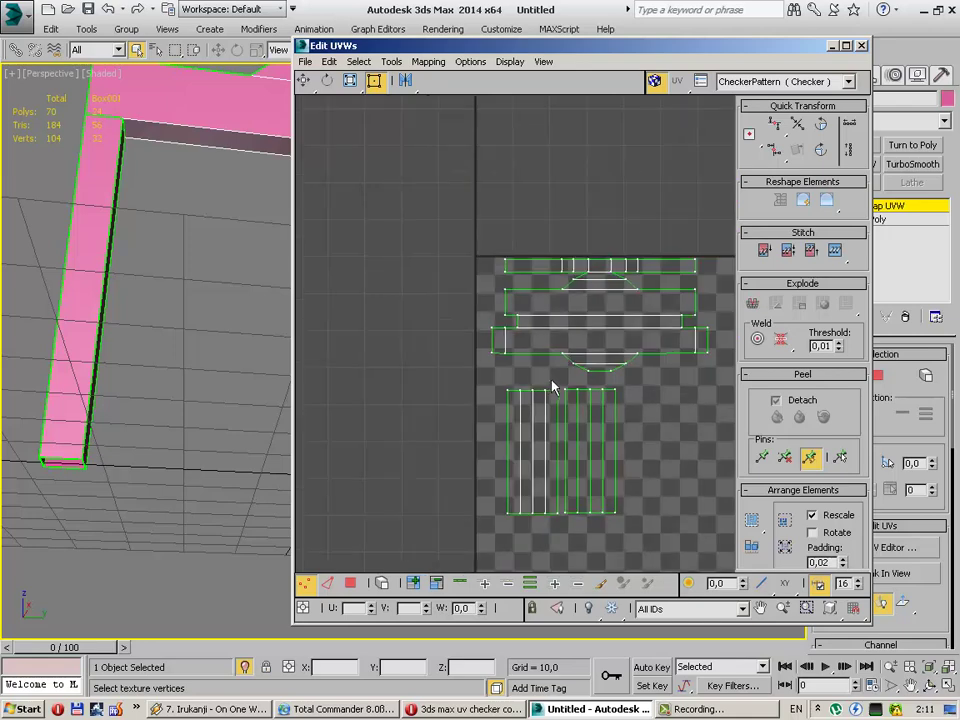
middle_drag(553, 386, 449, 379)
Step: Rearrange the two leg islands side by side next to the top islands
drag(488, 517, 497, 527)
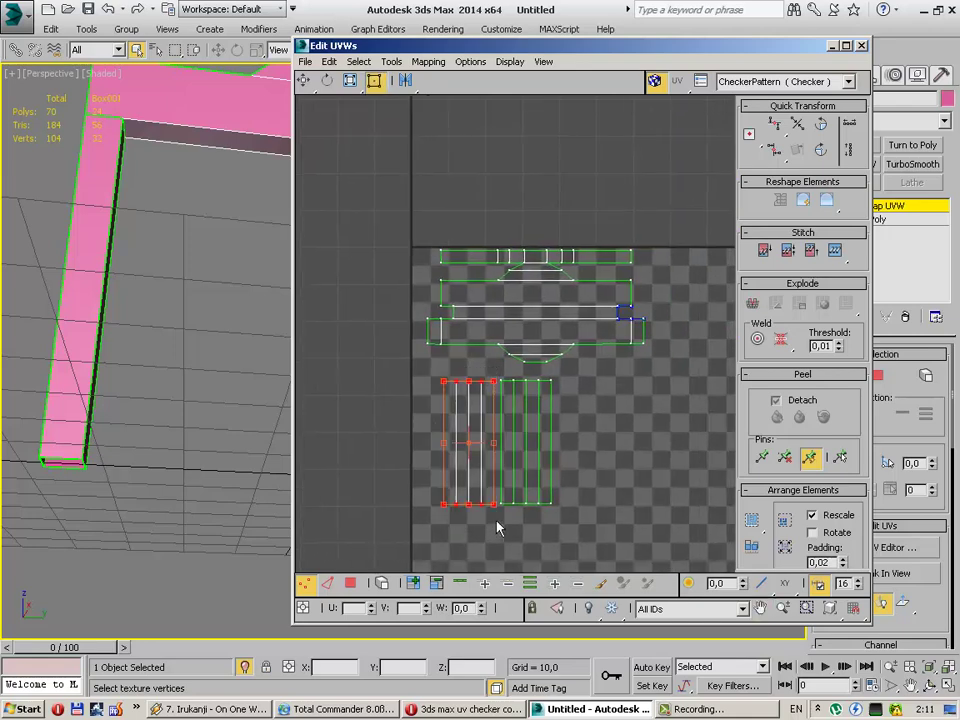
mouse_move(472, 422)
mouse_down()
mouse_move(624, 416)
mouse_move(624, 402)
mouse_move(658, 398)
mouse_move(622, 392)
mouse_up()
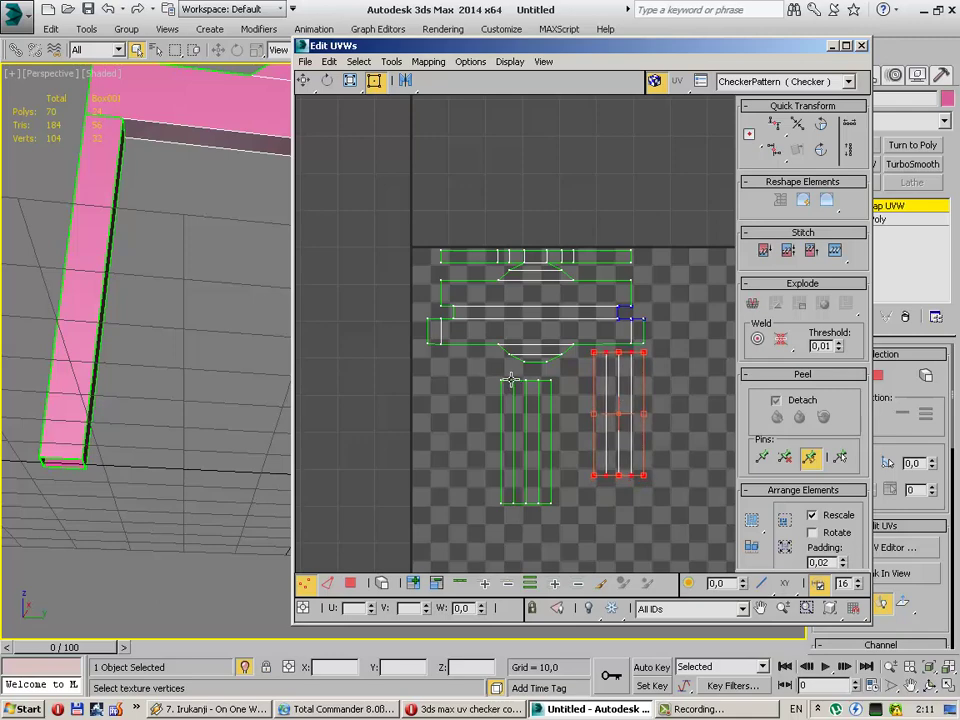
drag(504, 415, 555, 536)
mouse_move(523, 442)
mouse_down()
mouse_move(499, 439)
mouse_move(395, 315)
mouse_move(403, 318)
mouse_up()
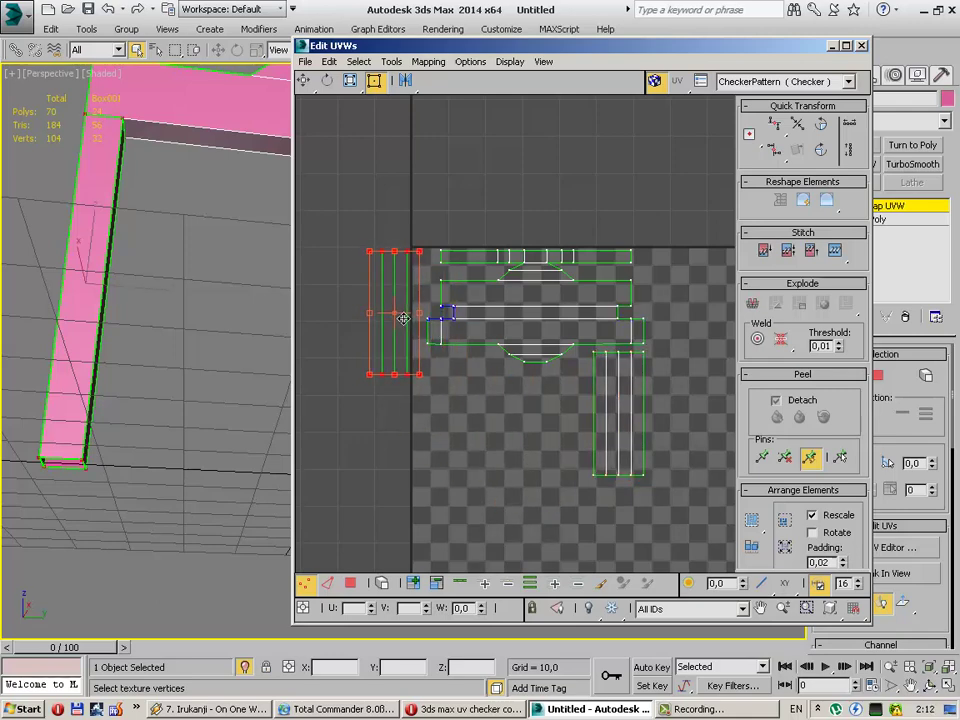
click(523, 440)
mouse_move(625, 417)
mouse_down()
mouse_move(649, 395)
mouse_move(676, 323)
mouse_up()
scroll(587, 411, down, 3)
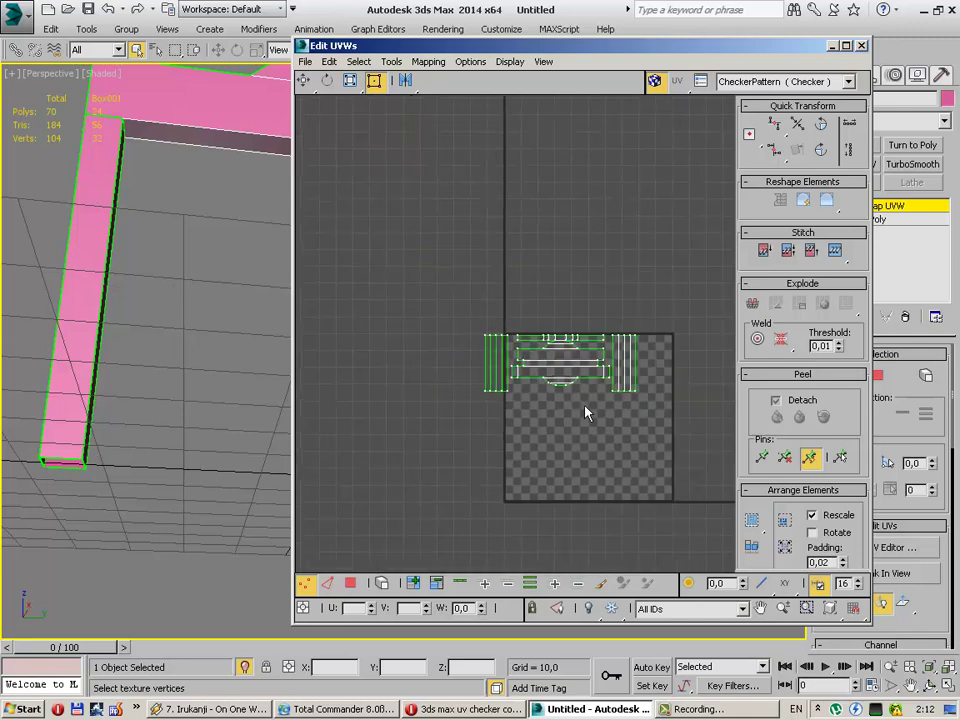
middle_drag(587, 411, 468, 400)
Step: Reposition both leg islands together beneath the top row of islands
mouse_move(343, 257)
mouse_down()
mouse_move(498, 365)
mouse_move(553, 366)
mouse_up()
click(553, 448)
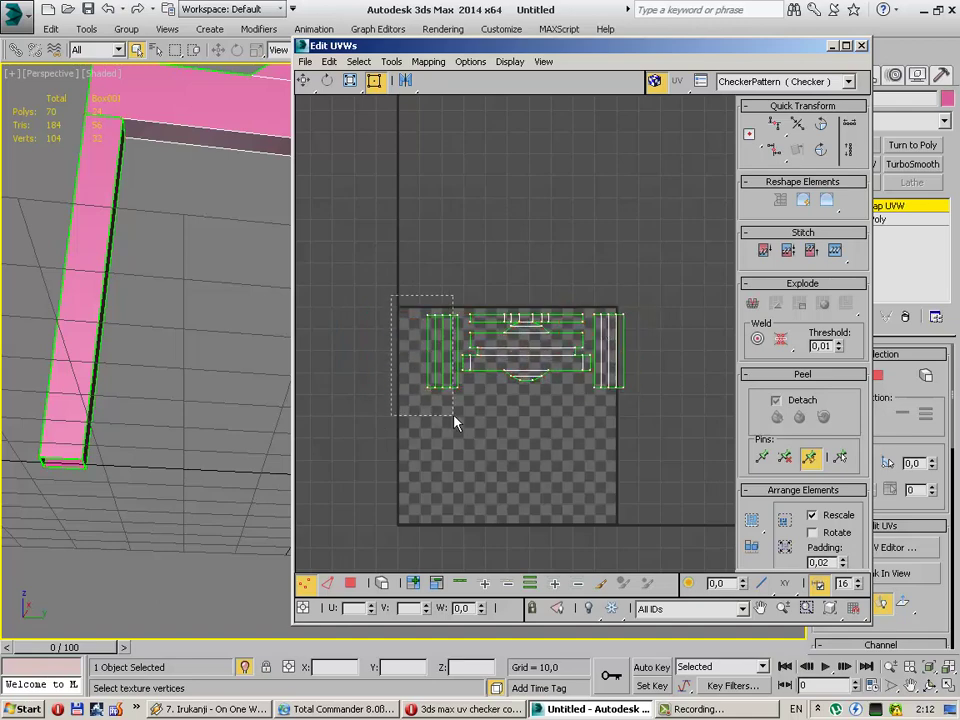
drag(455, 423, 460, 420)
drag(443, 350, 481, 424)
click(587, 435)
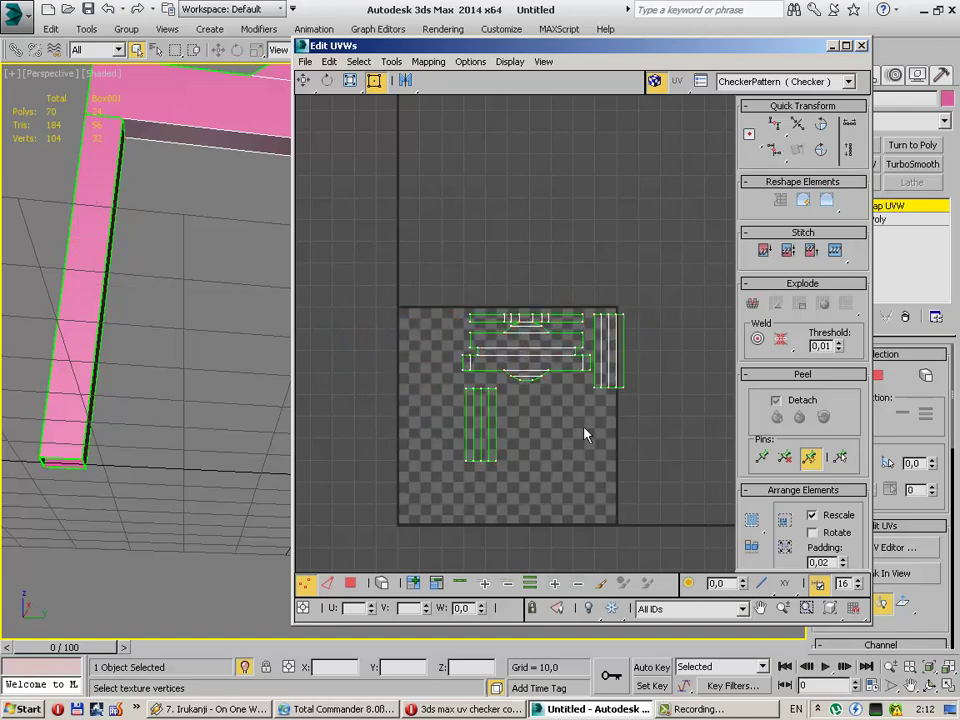
drag(656, 289, 594, 410)
drag(607, 361, 515, 437)
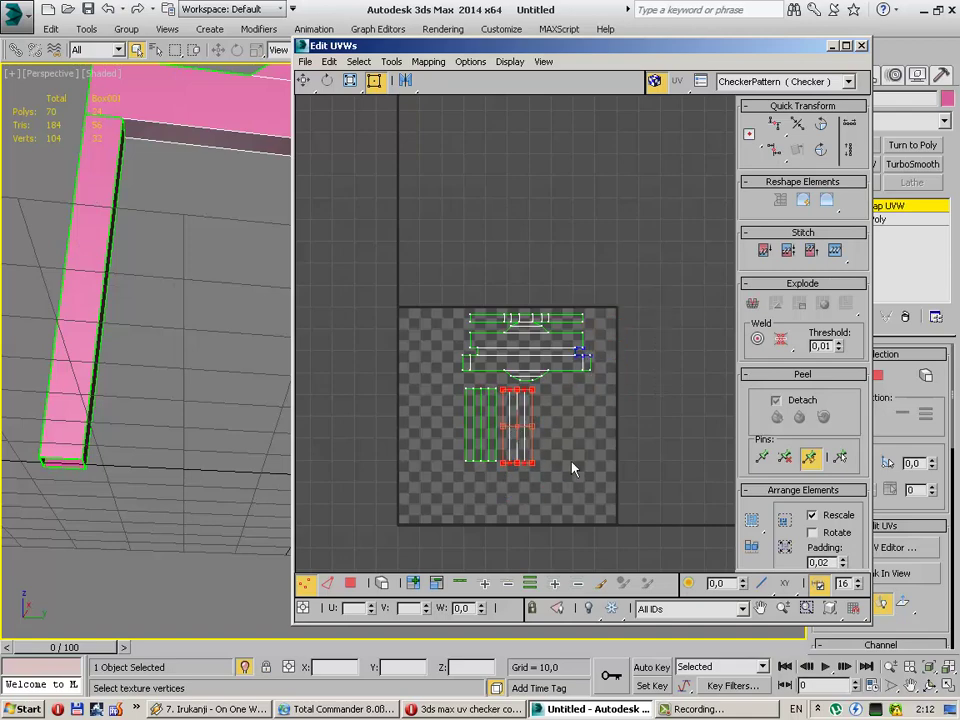
Step: Move the whole UV layout left, off the checker tile
drag(424, 294, 598, 470)
drag(545, 350, 345, 348)
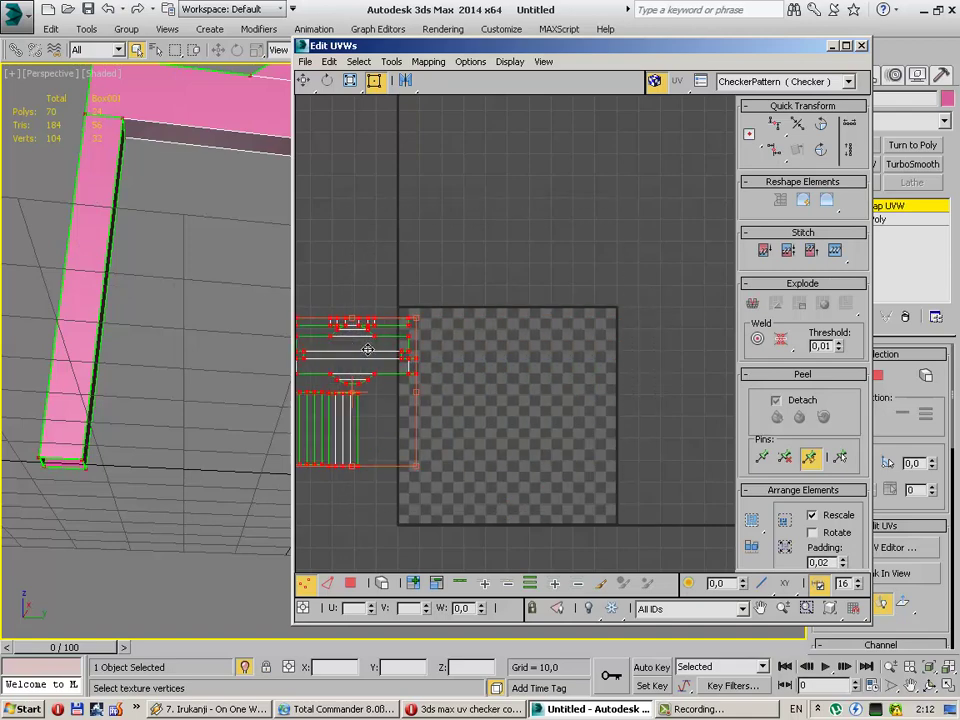
click(523, 320)
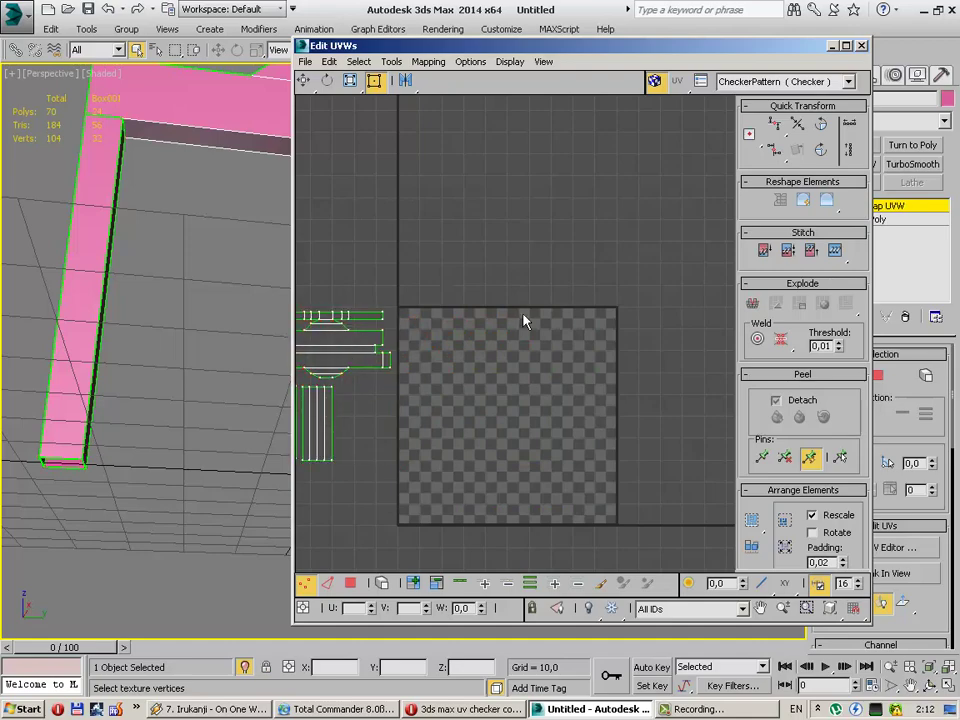
Step: Close the UV editor and collapse the arch's entire modifier stack to editable poly
click(860, 46)
scroll(500, 274, down, 5)
scroll(520, 275, up, 3)
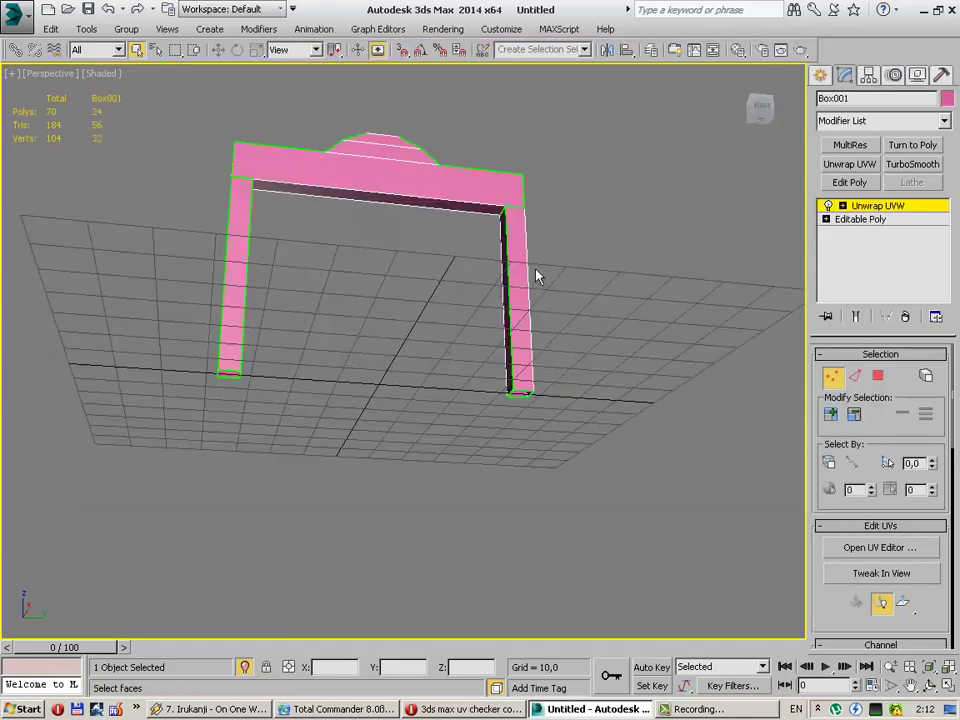
scroll(437, 272, up, 3)
alt+middle_drag(437, 272, 459, 328)
scroll(441, 328, down, 3)
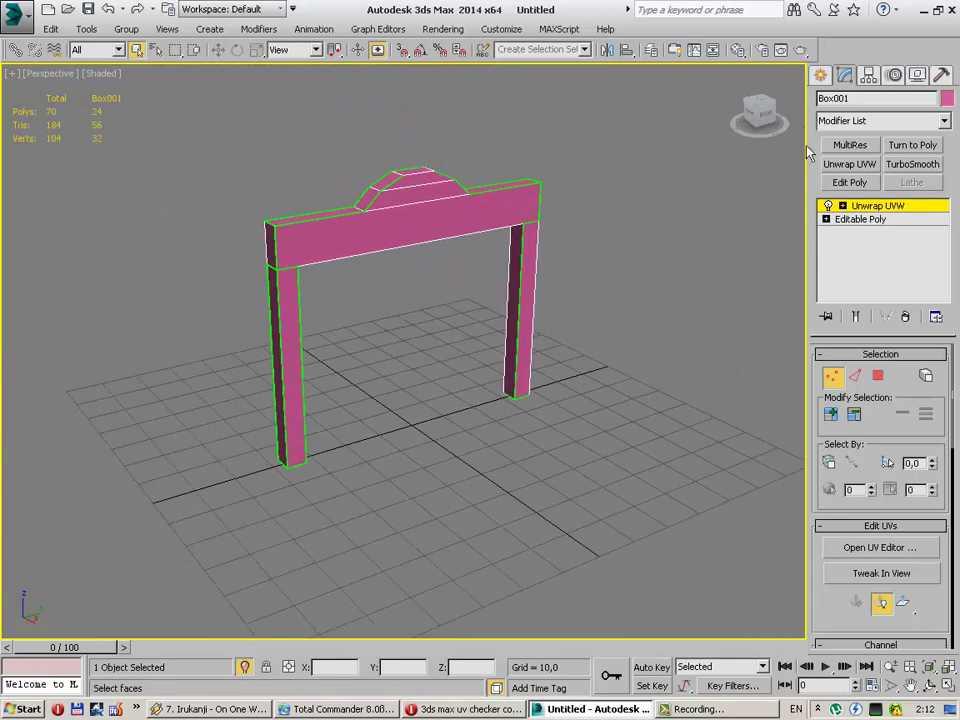
right_click(866, 261)
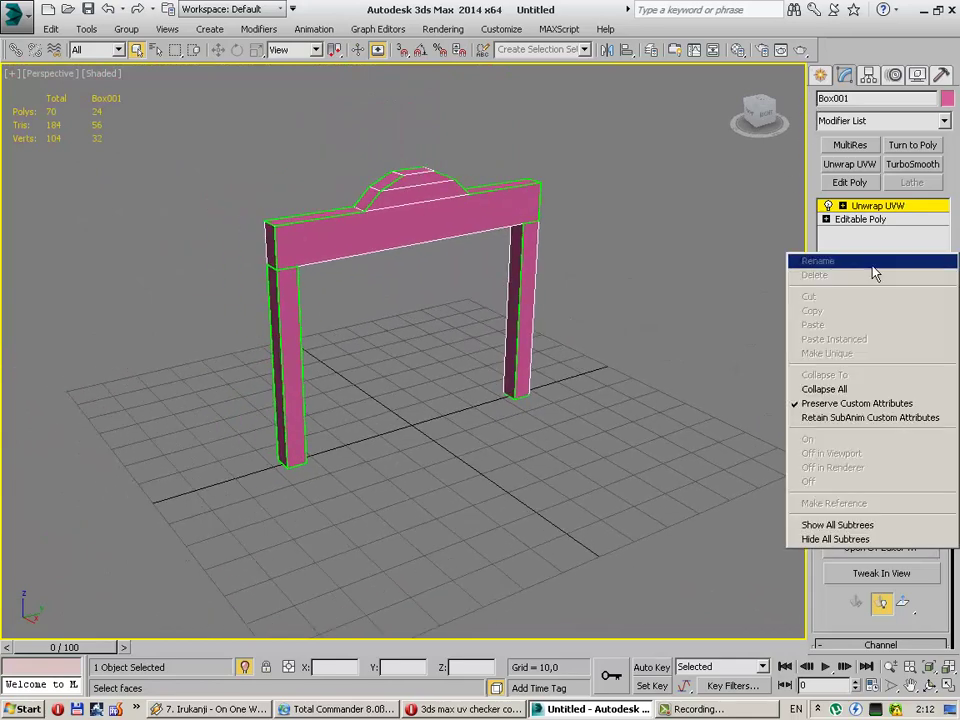
click(830, 388)
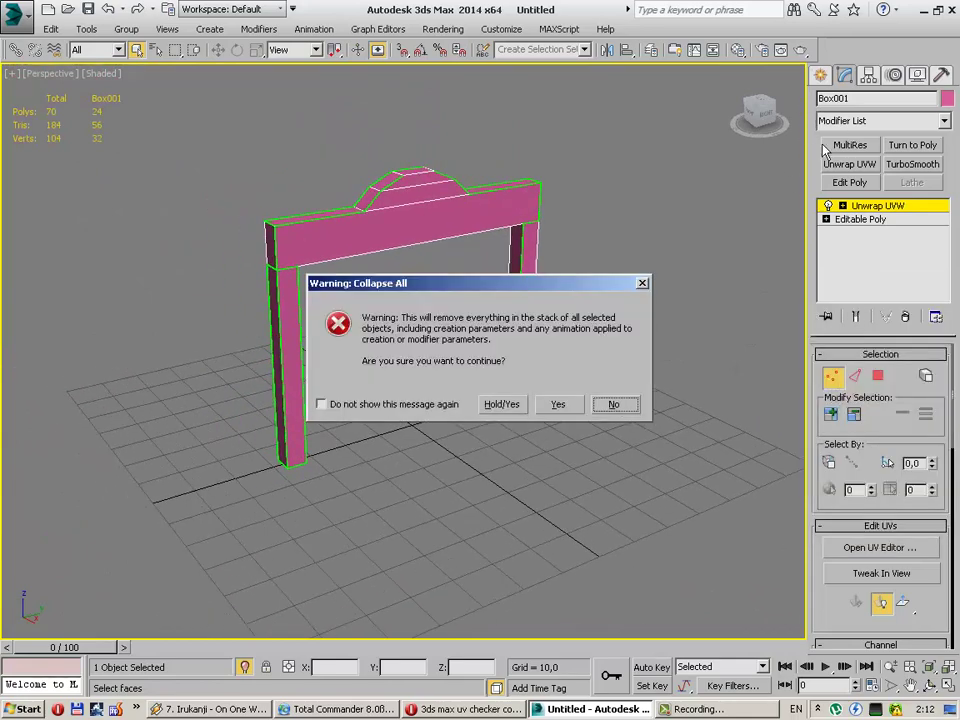
click(560, 405)
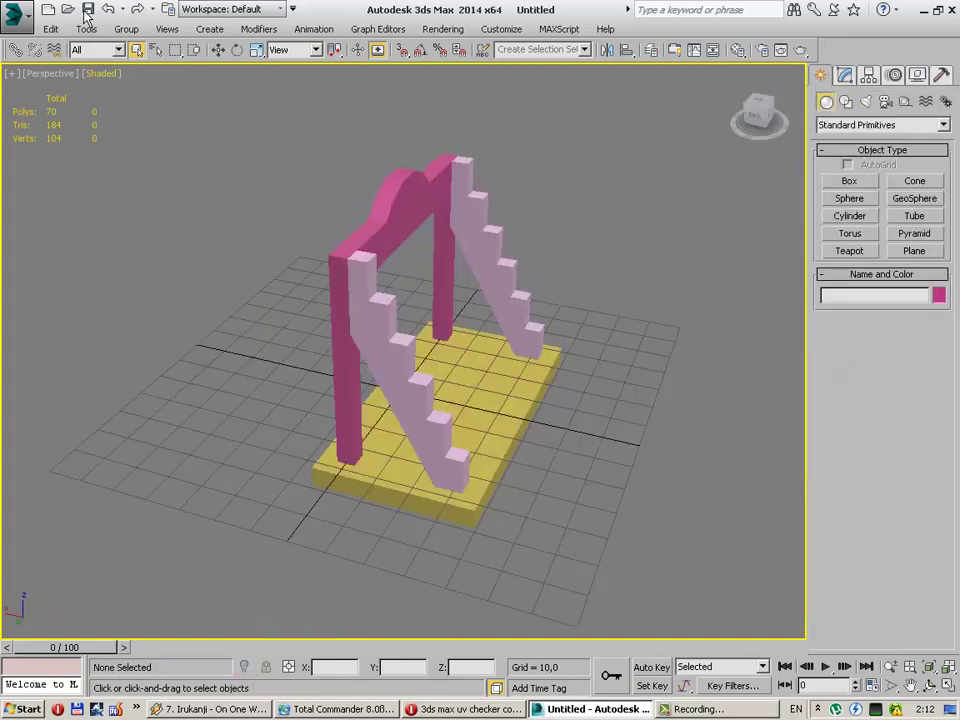
Step: Save the scene as stand.max and select the pink arch
key(ctrl+s)
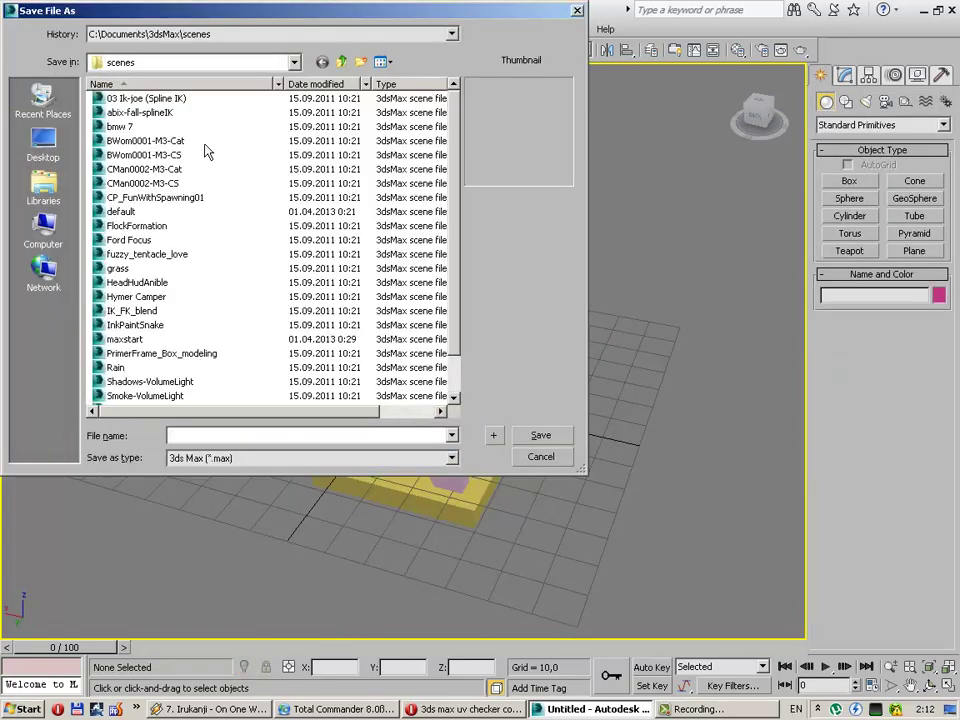
text(stand)
click(540, 436)
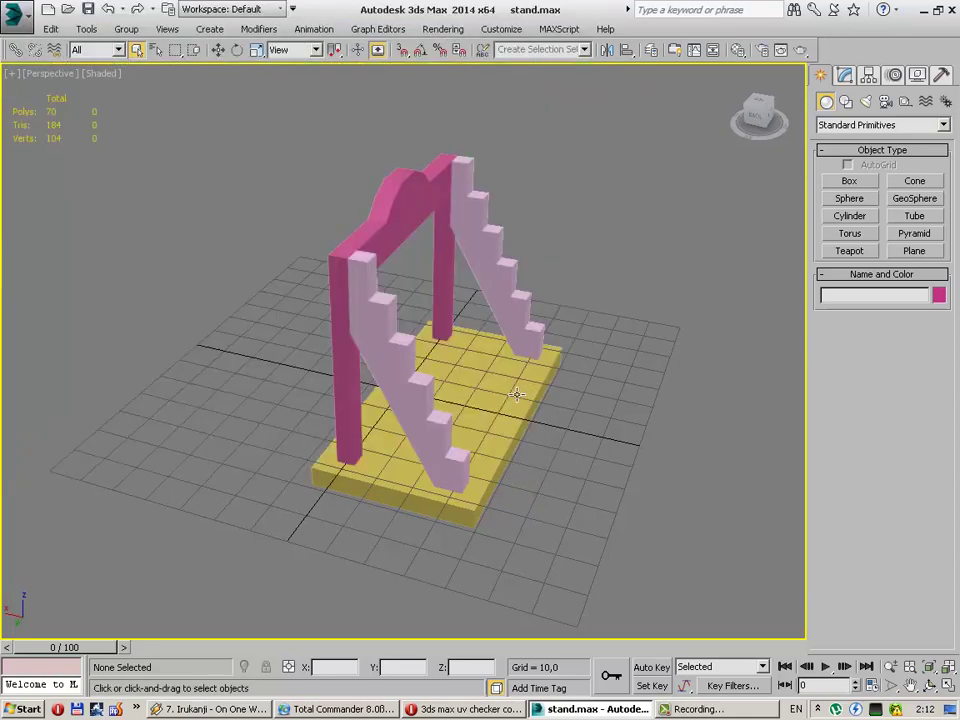
click(398, 231)
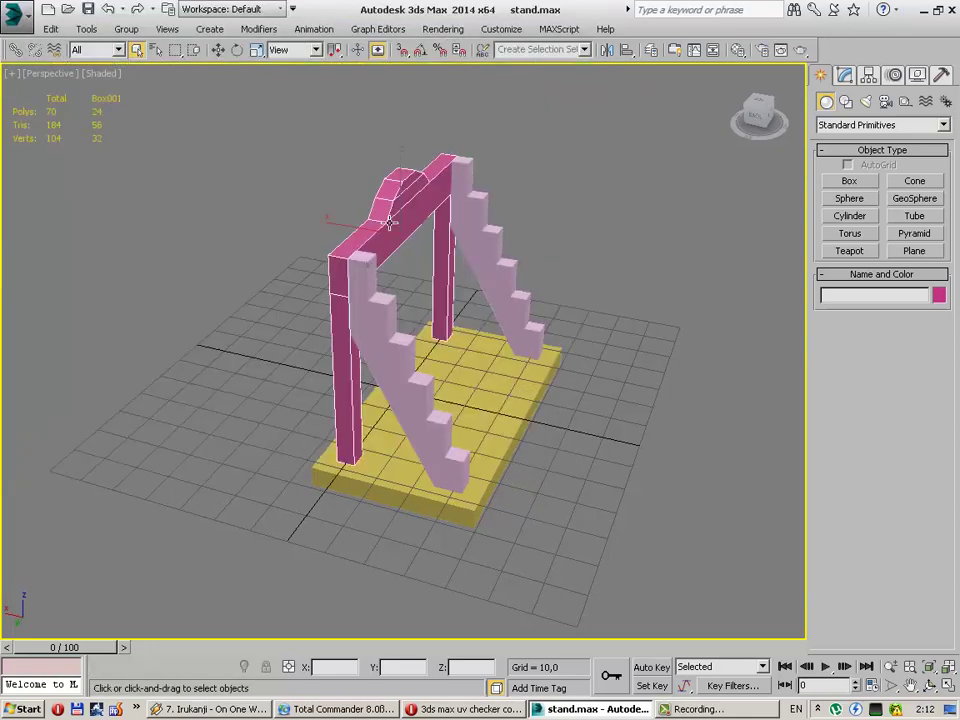
Step: Isolate the front staircase, add an Unwrap UVW modifier and open its UV editor
click(401, 343)
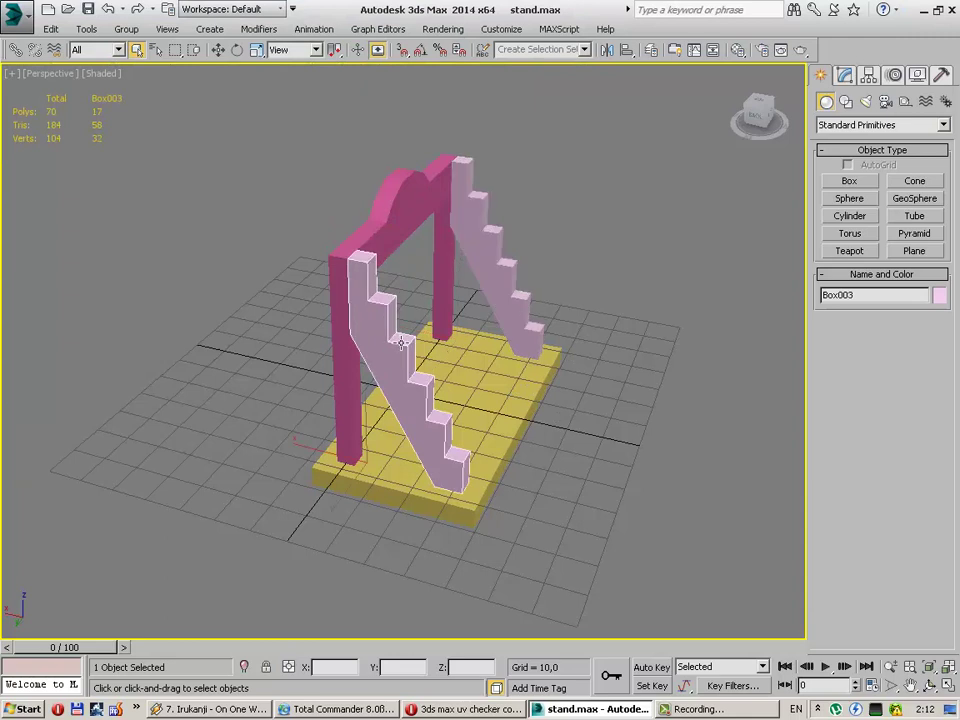
key(alt+q)
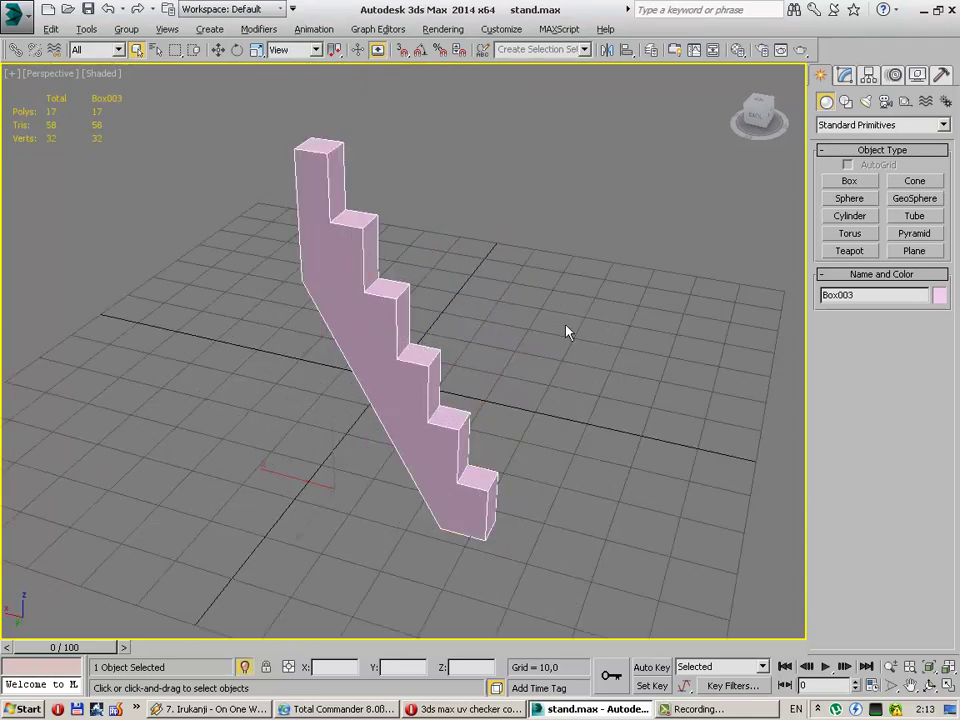
click(845, 77)
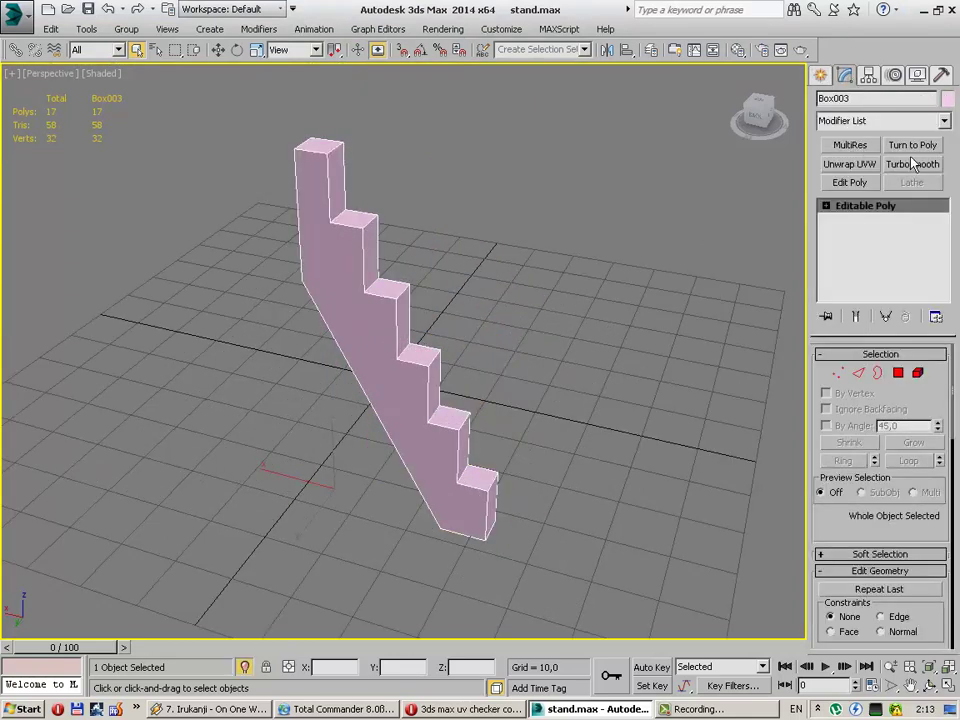
click(849, 164)
mouse_move(598, 289)
alt+middle_down()
mouse_move(514, 298)
mouse_move(382, 286)
alt+middle_up()
click(862, 546)
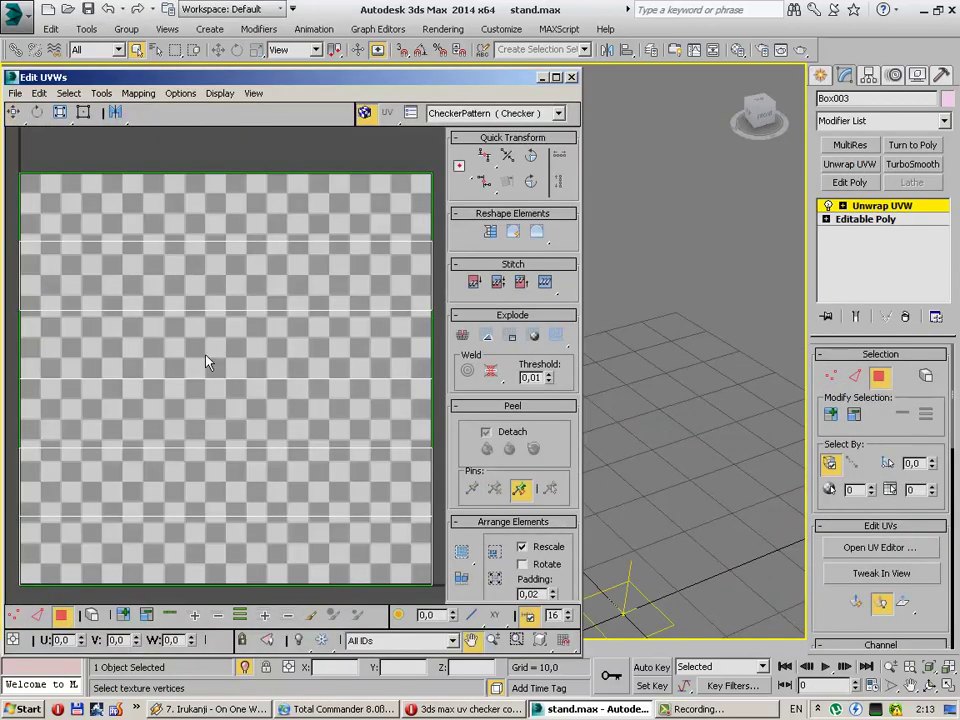
Step: Flatten all the staircase's UV faces with default Flatten Mapping settings
key(3)
key(ctrl+a)
middle_drag(208, 364, 311, 364)
click(138, 93)
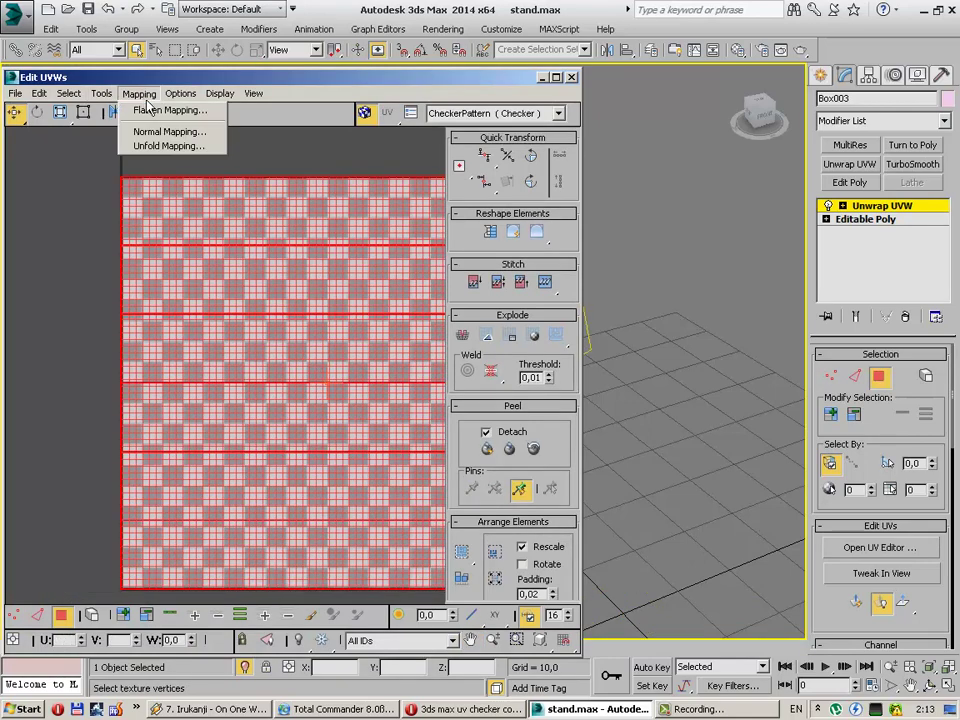
click(152, 107)
click(227, 109)
click(296, 182)
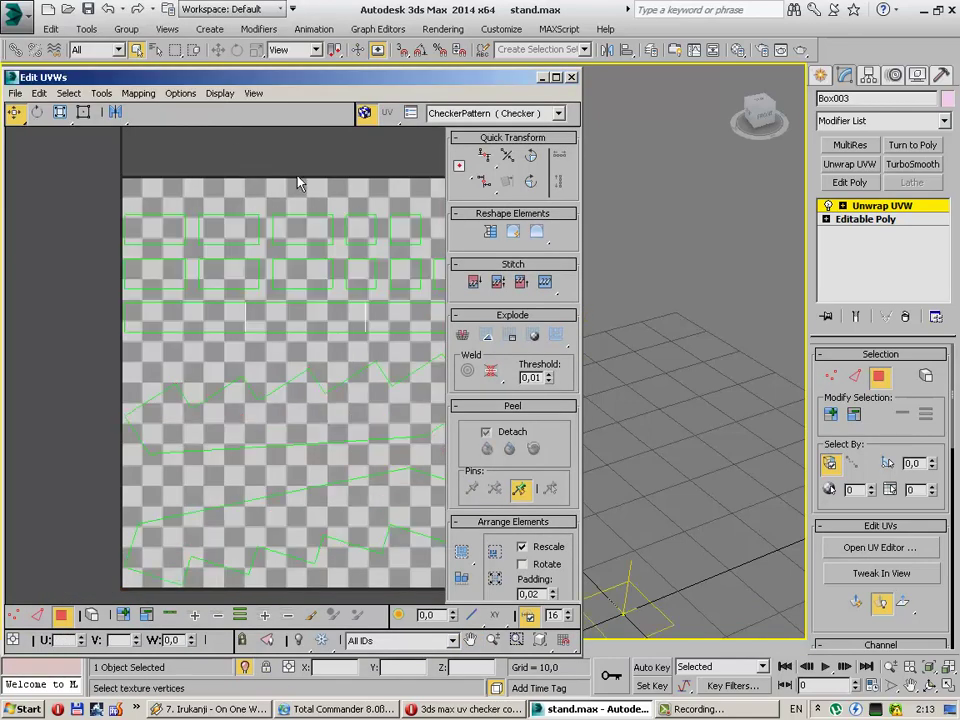
Step: Move the UV editor right and reopen Flatten Mapping on all faces with Rotate Clusters off
scroll(326, 154, down, 2)
mouse_move(294, 102)
mouse_down()
mouse_move(310, 93)
mouse_move(810, 108)
mouse_up()
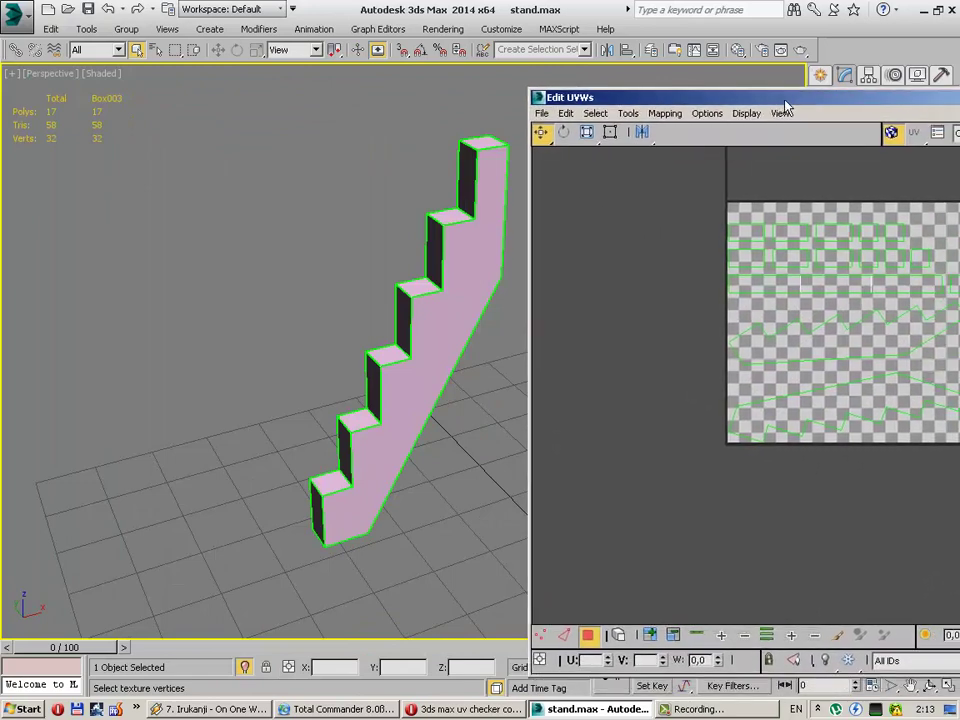
click(727, 352)
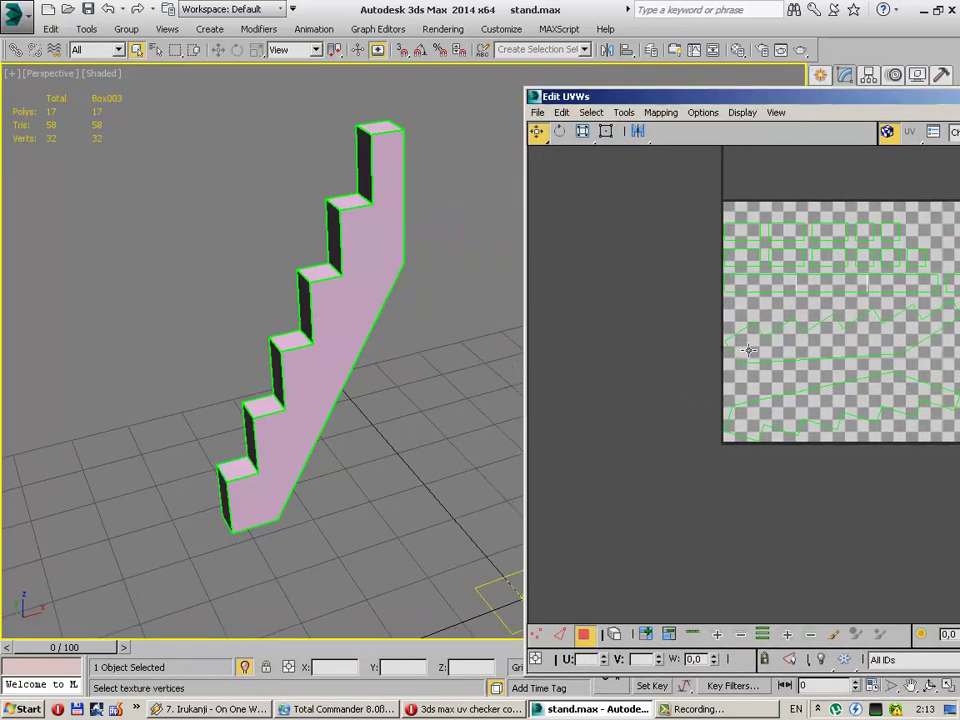
middle_drag(748, 350, 591, 336)
key(ctrl+a)
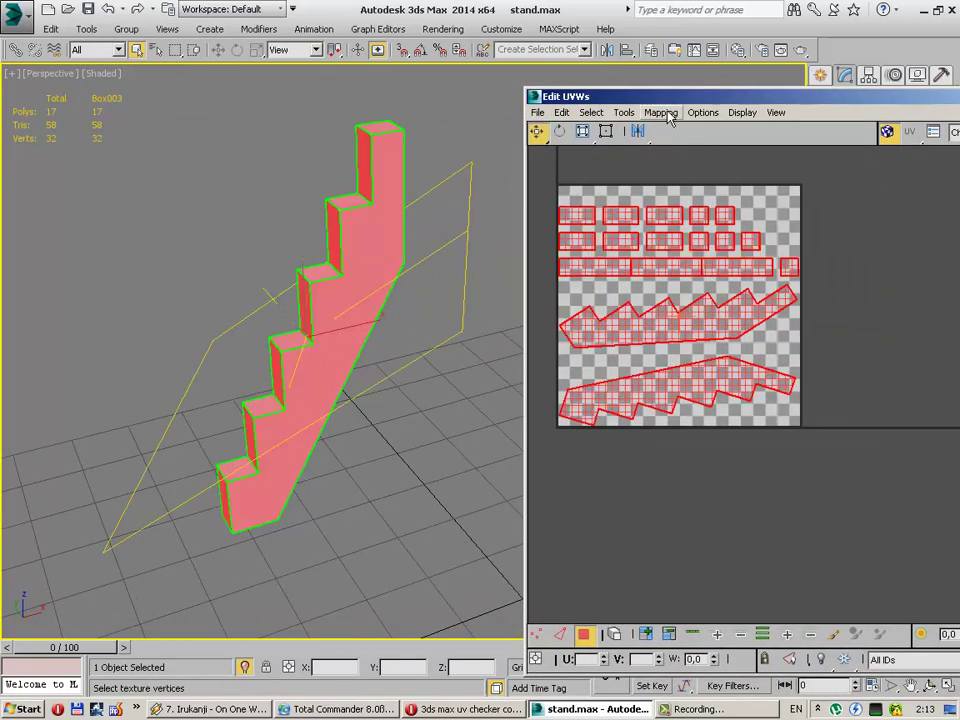
click(660, 112)
click(665, 129)
click(53, 93)
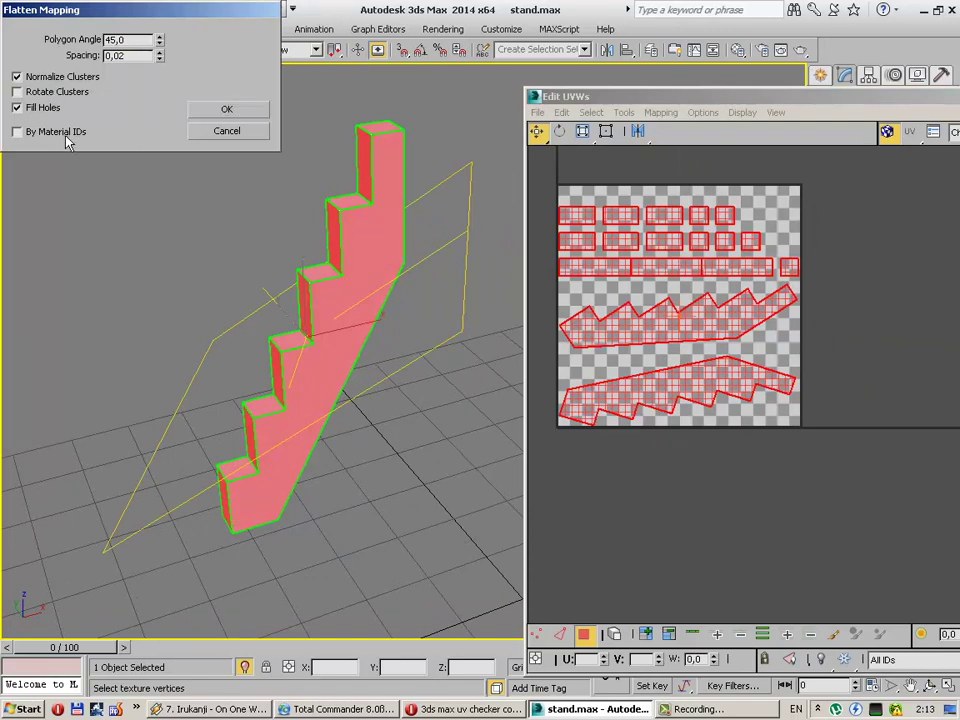
Step: Apply the non-rotating flatten and move the first small step island down
click(226, 109)
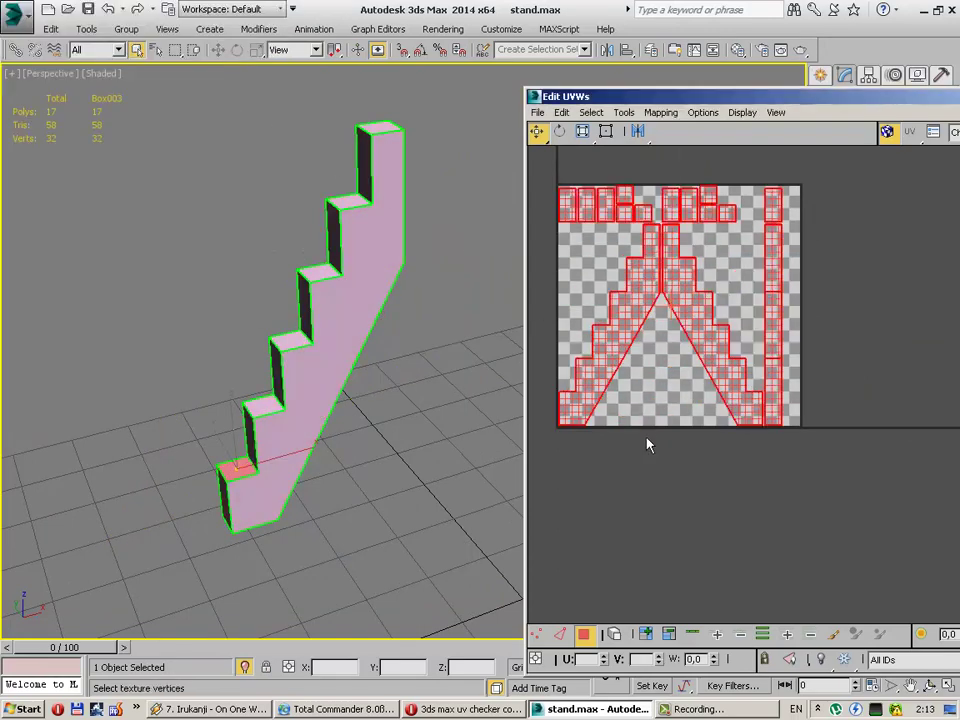
click(648, 447)
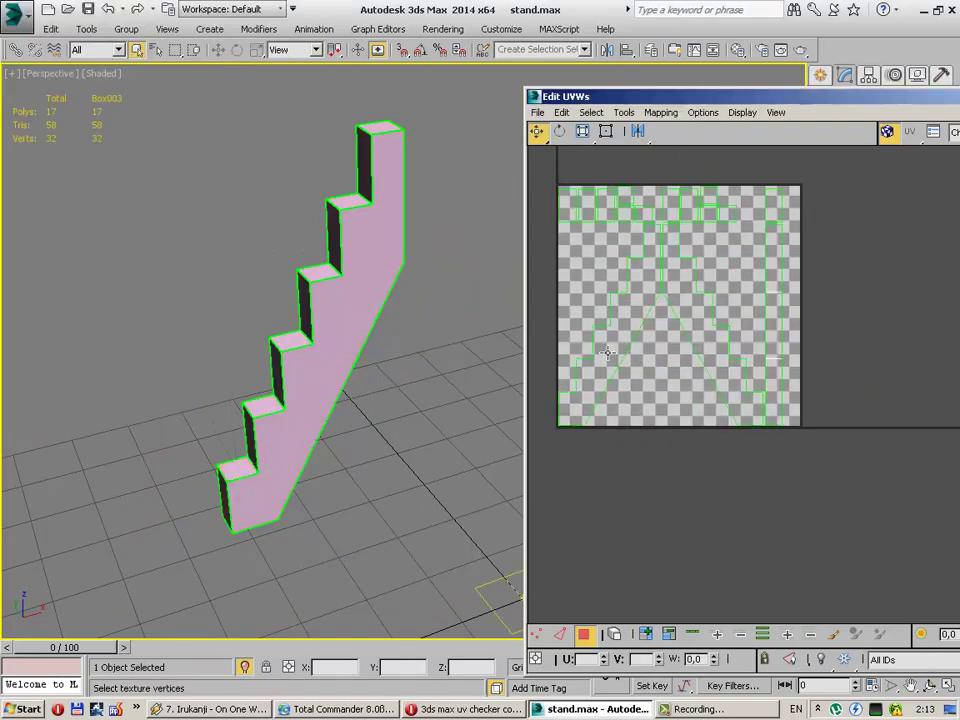
click(608, 216)
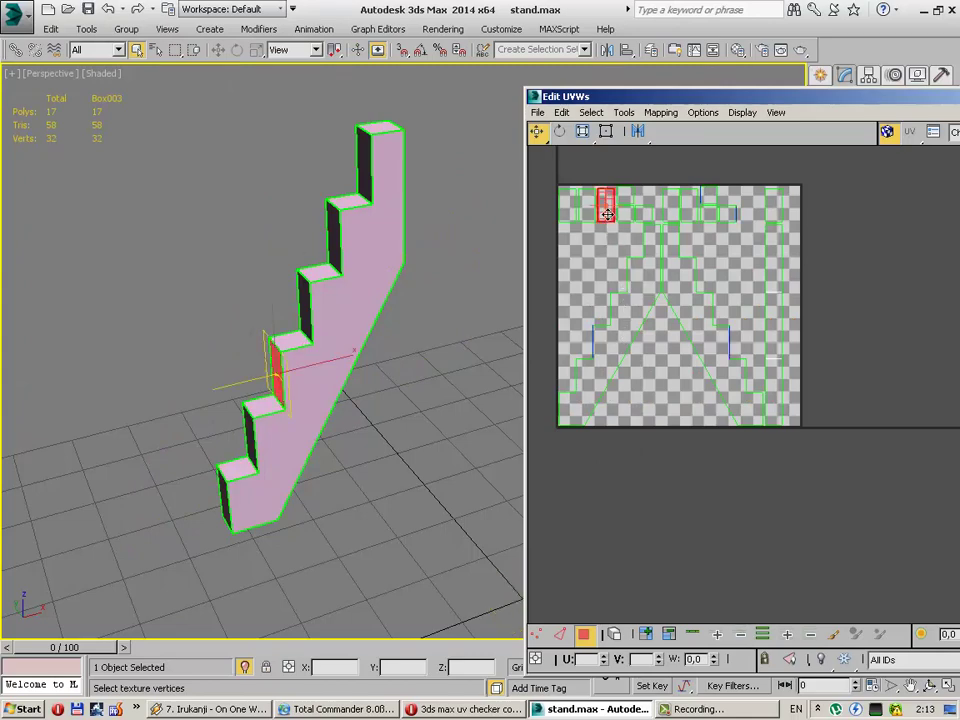
drag(607, 214, 580, 338)
scroll(582, 340, up, 5)
scroll(586, 335, up, 1)
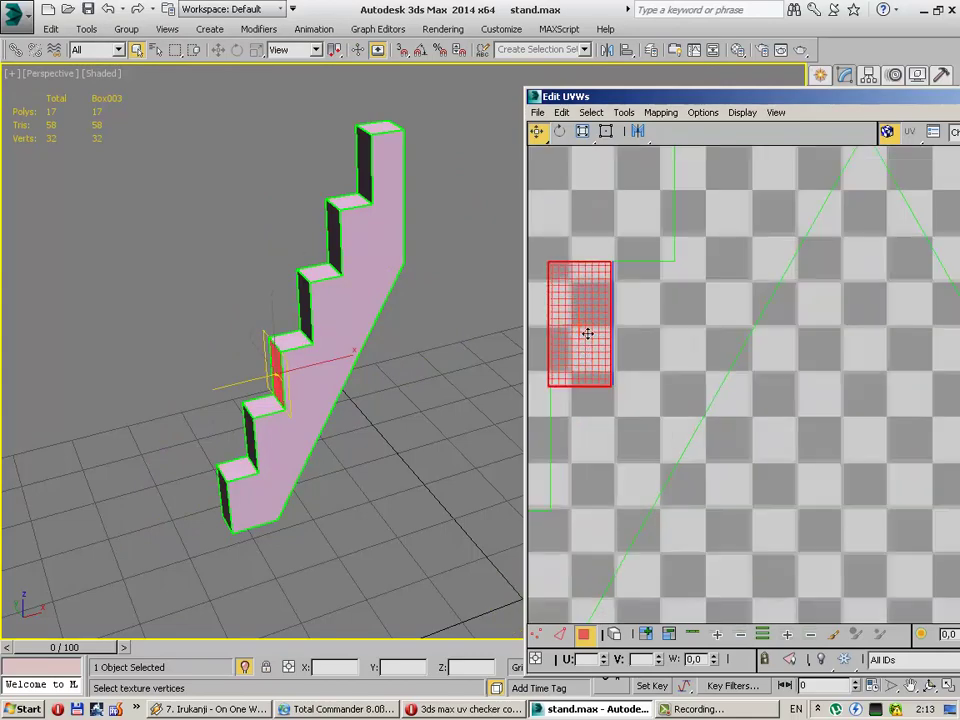
scroll(587, 333, down, 10)
middle_drag(606, 301, 638, 368)
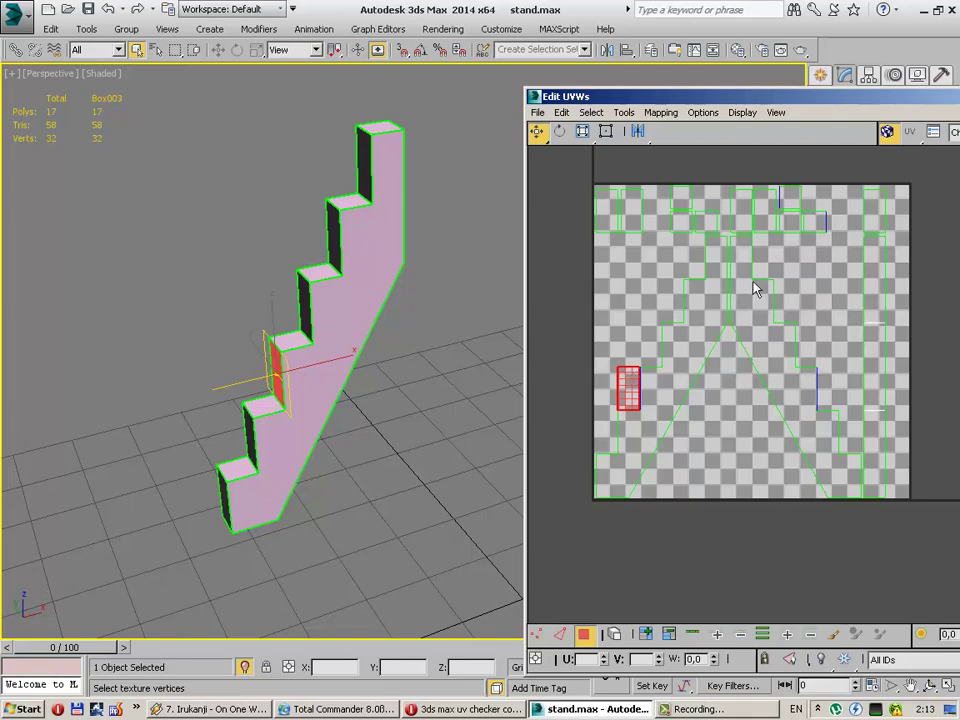
Step: Tuck several small top-row islands into the lower-left and upper stair notches
click(673, 340)
click(664, 259)
click(630, 210)
mouse_move(630, 212)
mouse_down()
mouse_move(638, 344)
mouse_move(649, 346)
mouse_up()
click(604, 217)
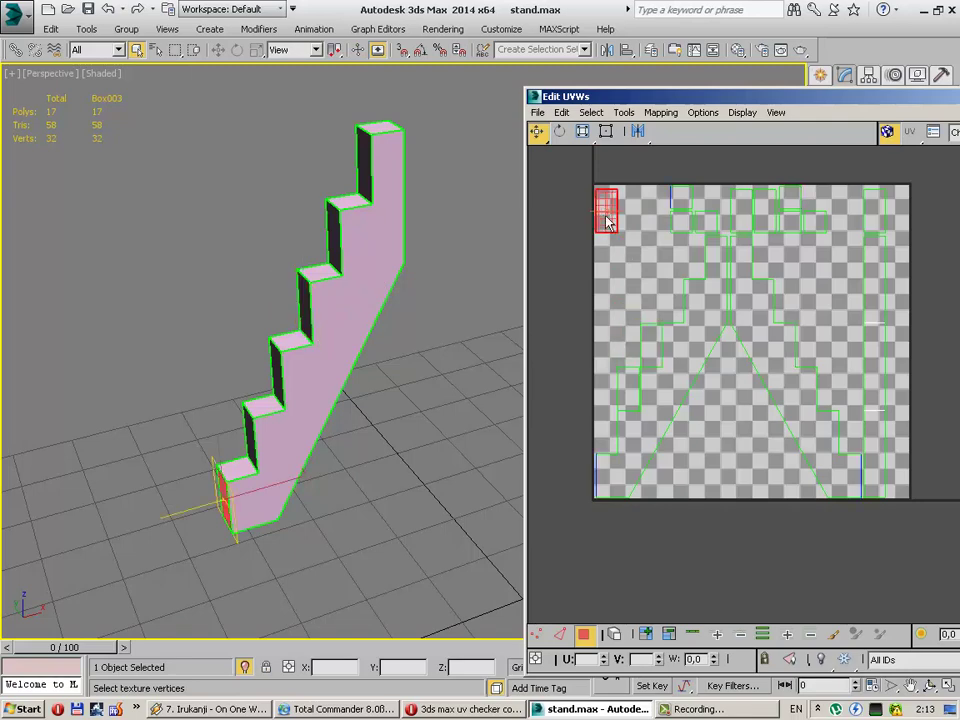
mouse_move(607, 222)
mouse_down()
mouse_move(574, 471)
mouse_move(582, 480)
mouse_up()
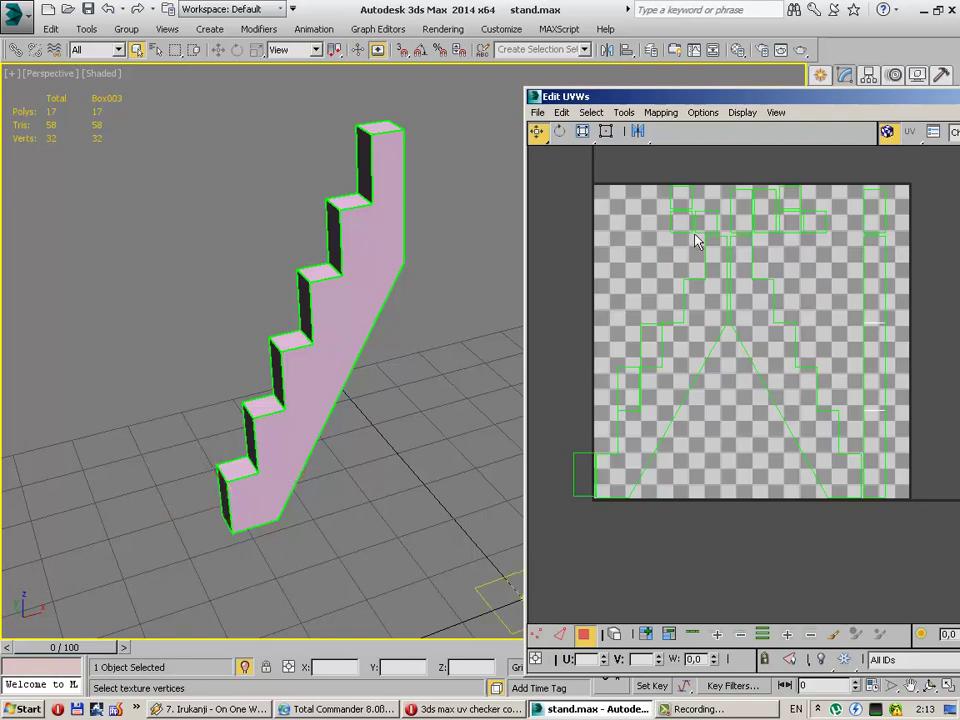
click(742, 210)
drag(744, 209, 703, 249)
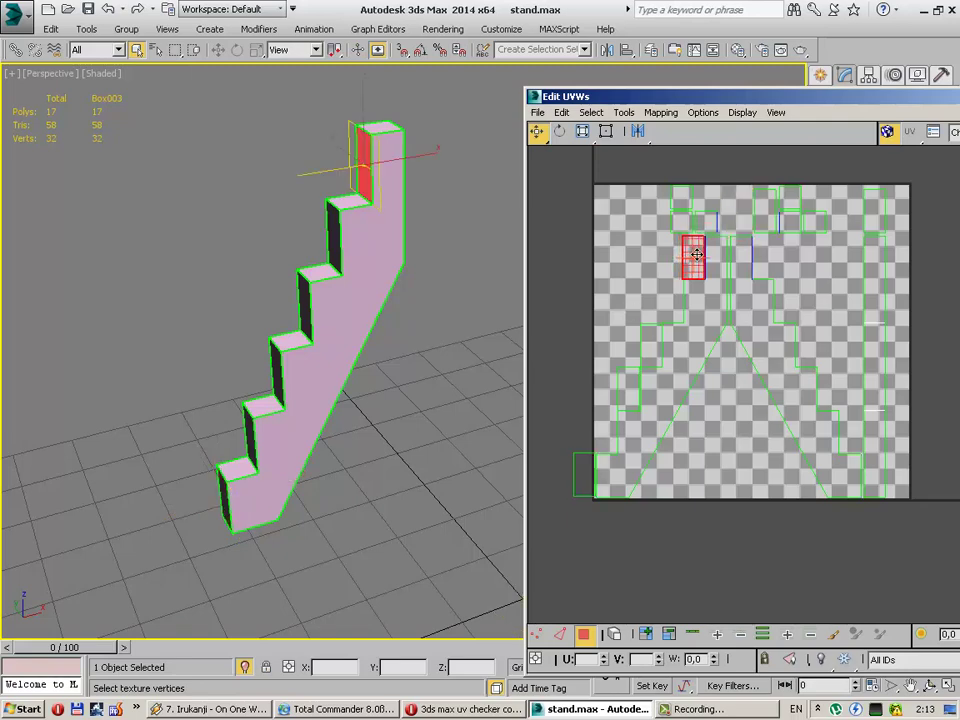
click(770, 204)
drag(770, 204, 608, 427)
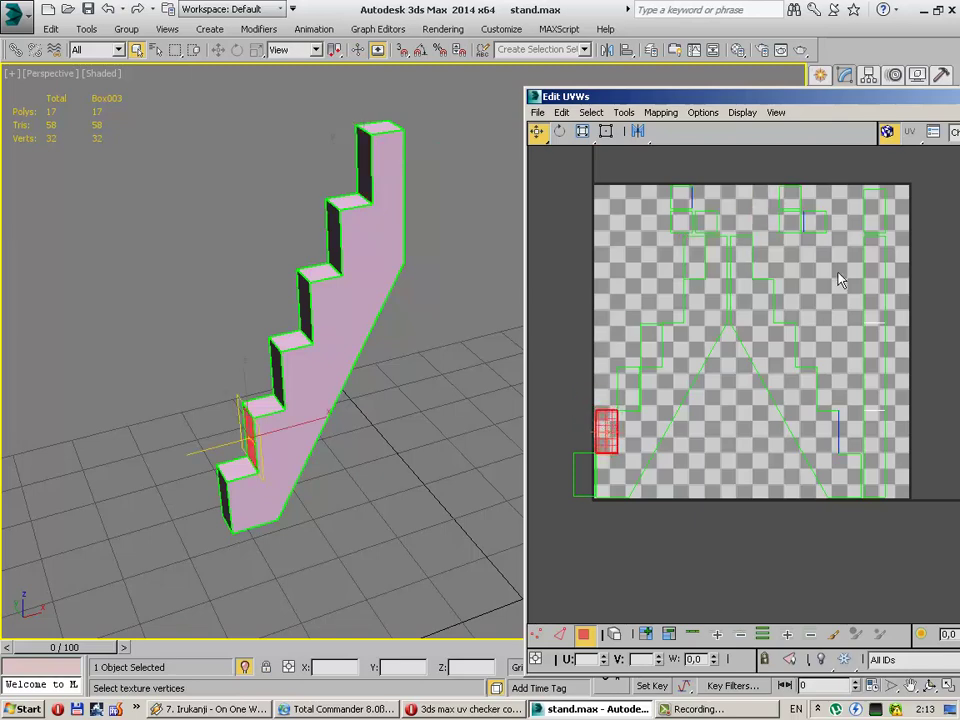
Step: Place more step islands into notches right of centre, lower right and left
click(709, 222)
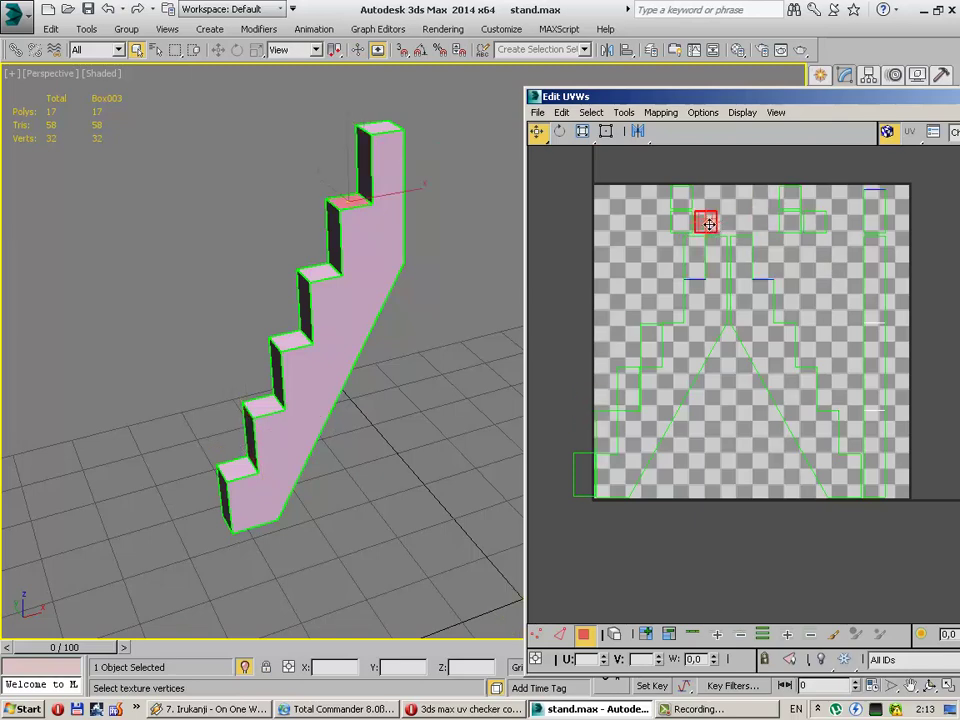
drag(709, 224, 765, 270)
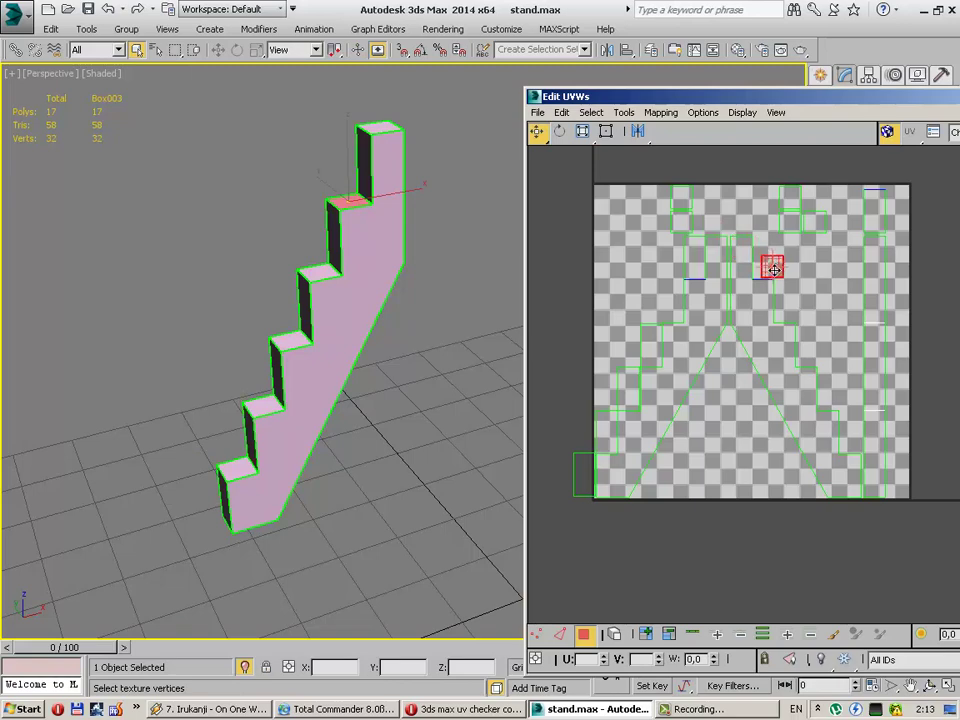
click(675, 220)
drag(679, 218, 784, 316)
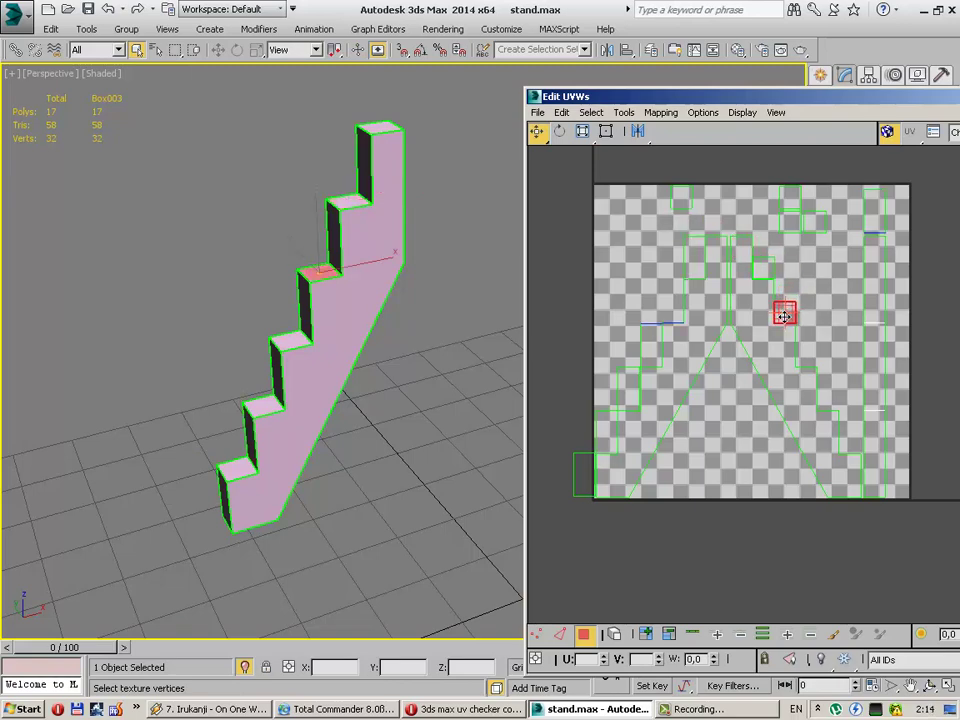
click(680, 199)
mouse_move(680, 199)
mouse_down()
mouse_move(793, 280)
mouse_move(838, 376)
mouse_move(850, 445)
mouse_up()
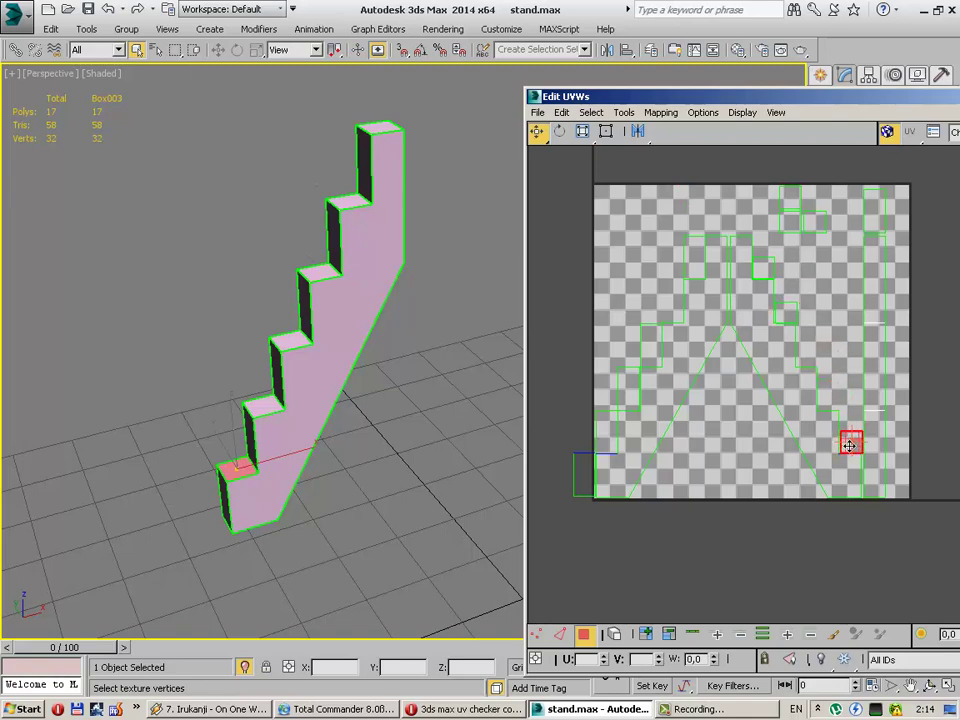
click(624, 233)
click(872, 210)
drag(872, 210, 675, 303)
Step: Fit the remaining top-row islands into the right and left stair notches
click(845, 270)
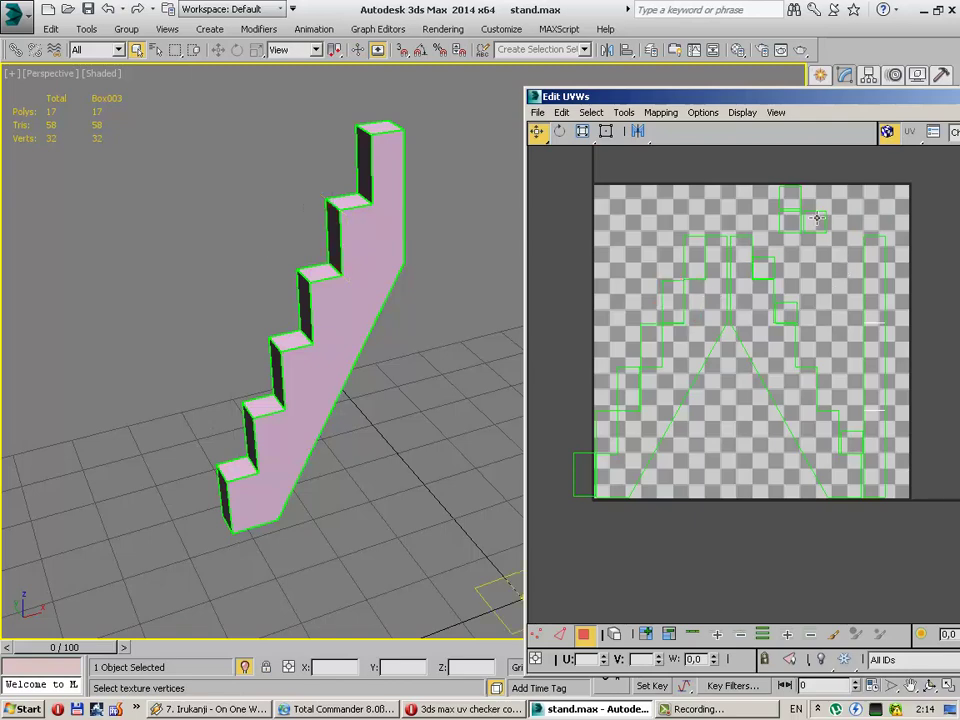
click(815, 221)
drag(819, 236, 832, 397)
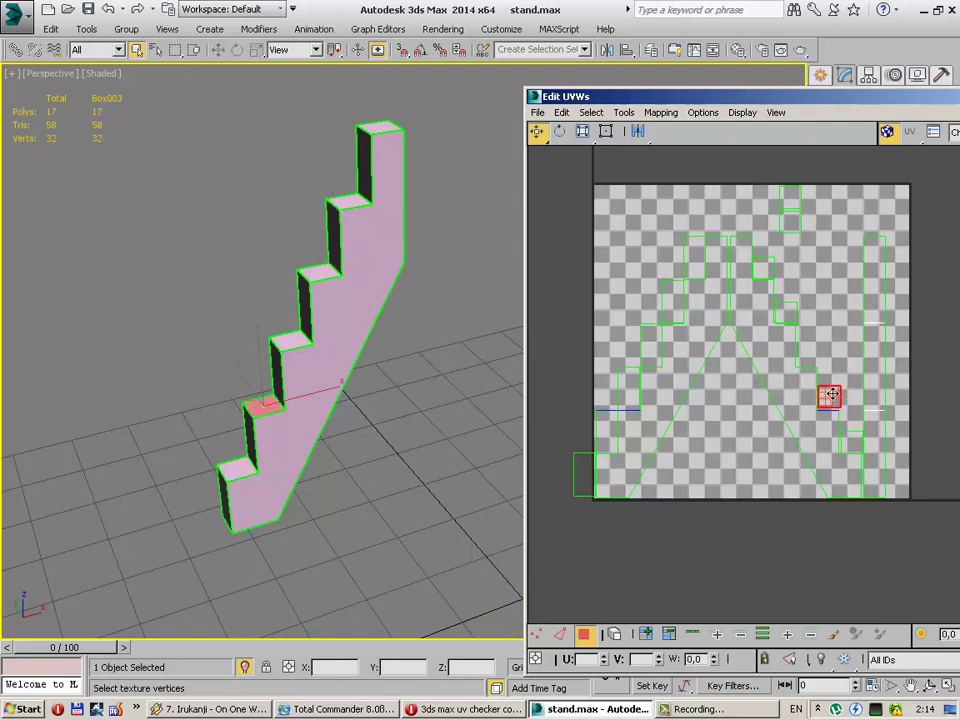
drag(806, 258, 740, 221)
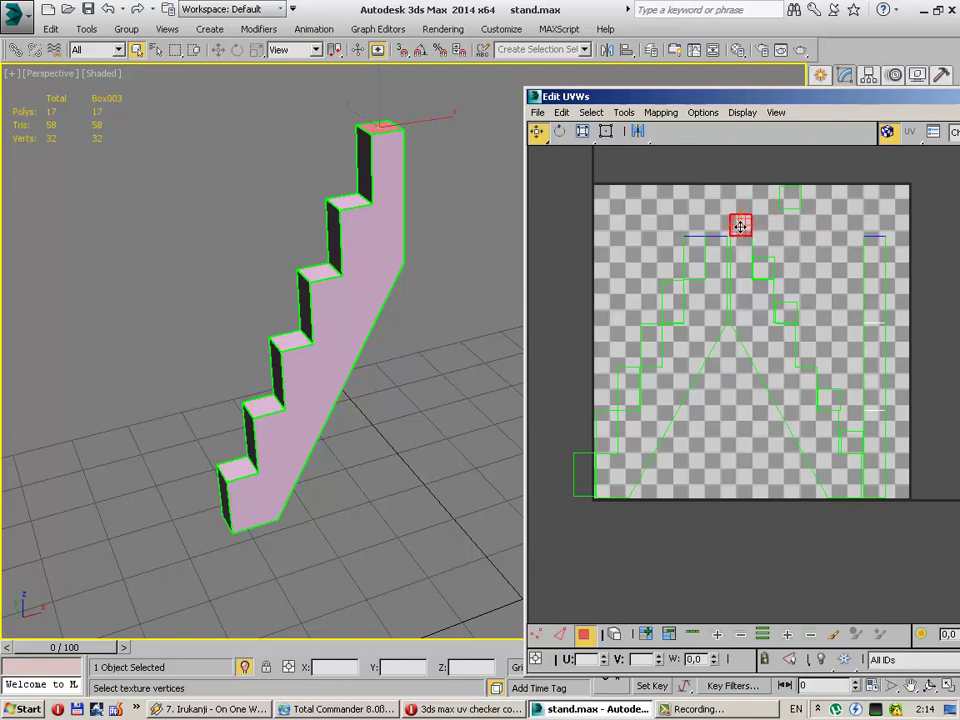
click(794, 203)
mouse_move(794, 203)
mouse_down()
mouse_move(618, 333)
mouse_move(816, 338)
mouse_move(809, 356)
mouse_up()
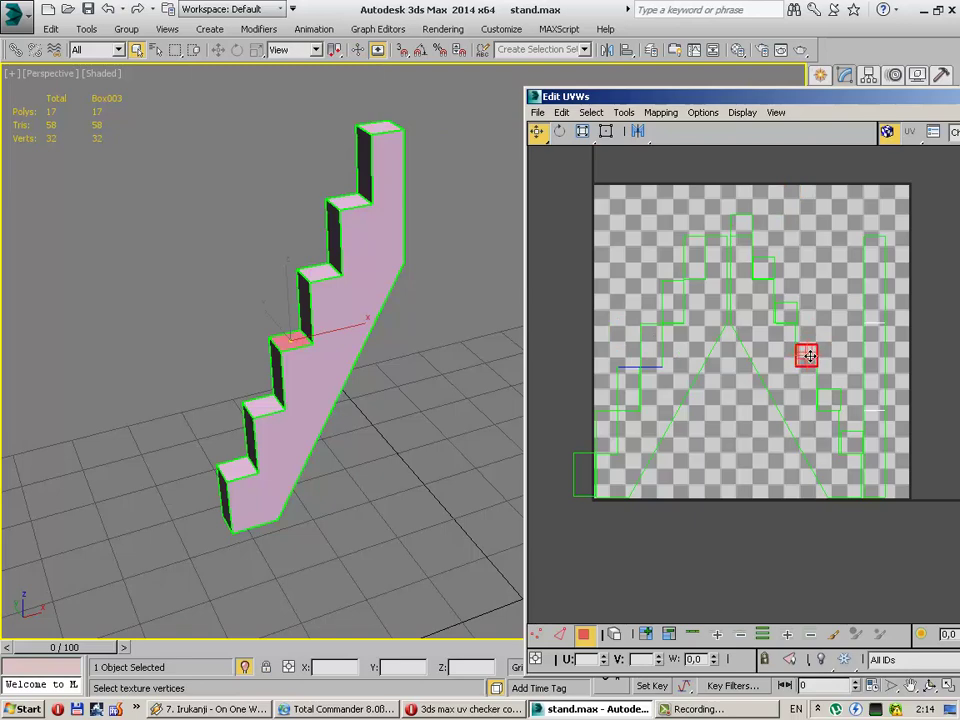
click(836, 305)
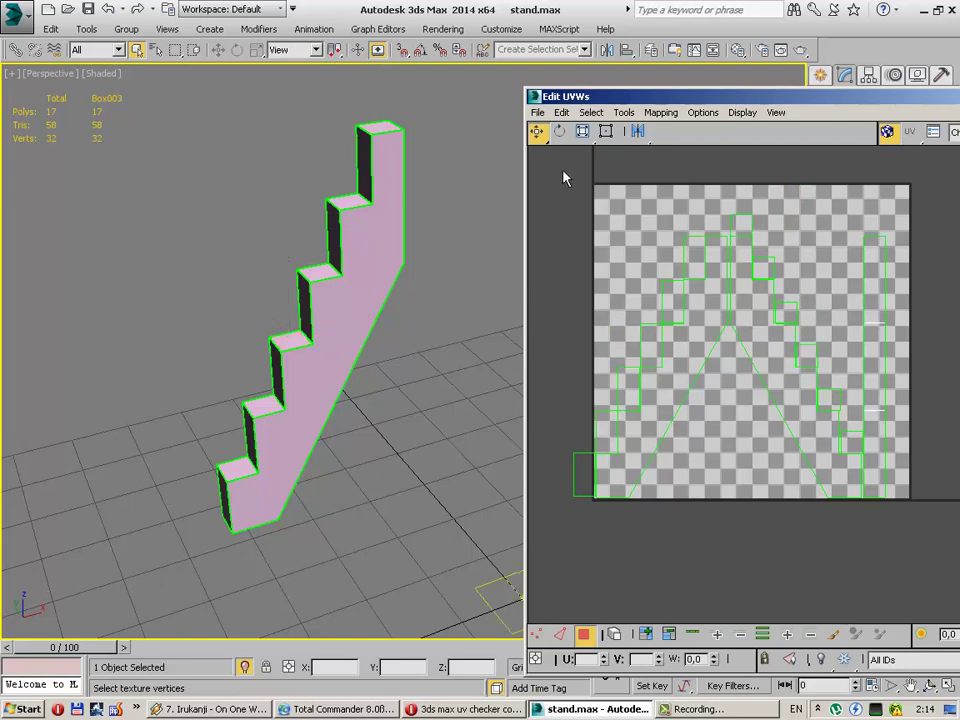
Step: Shift the left stair islands further left and centre the thin strip island
drag(716, 517, 730, 510)
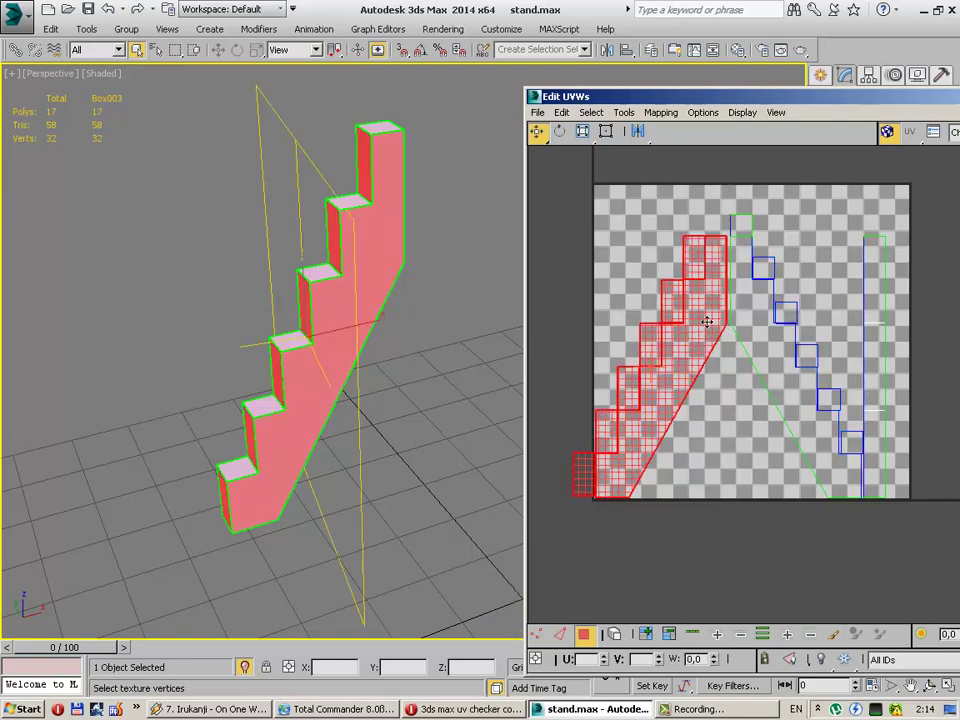
drag(707, 321, 632, 332)
click(800, 358)
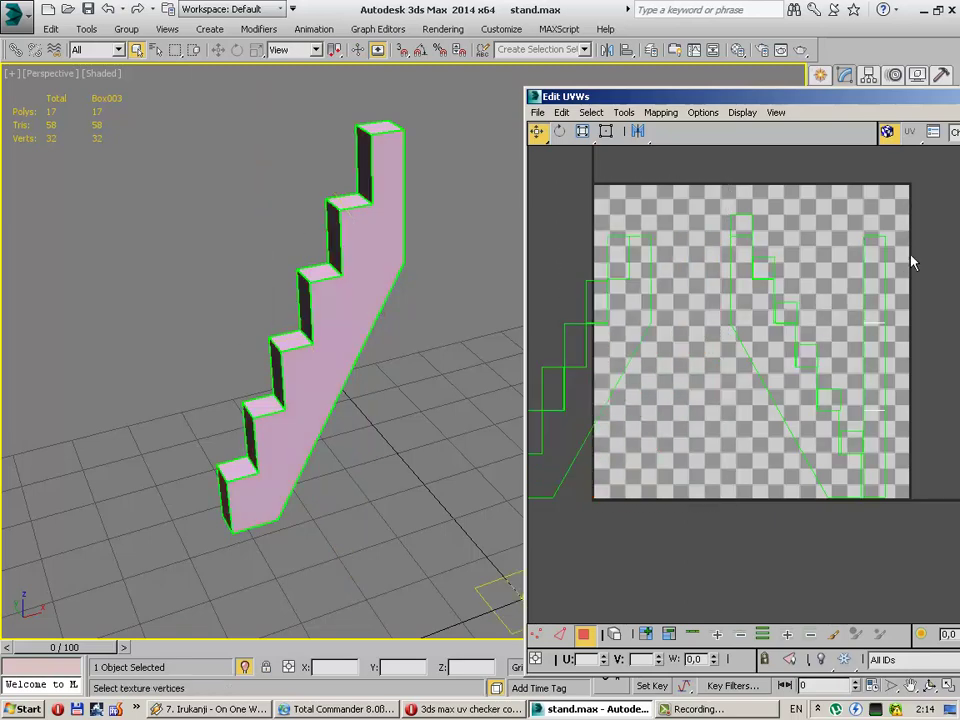
drag(874, 455, 712, 448)
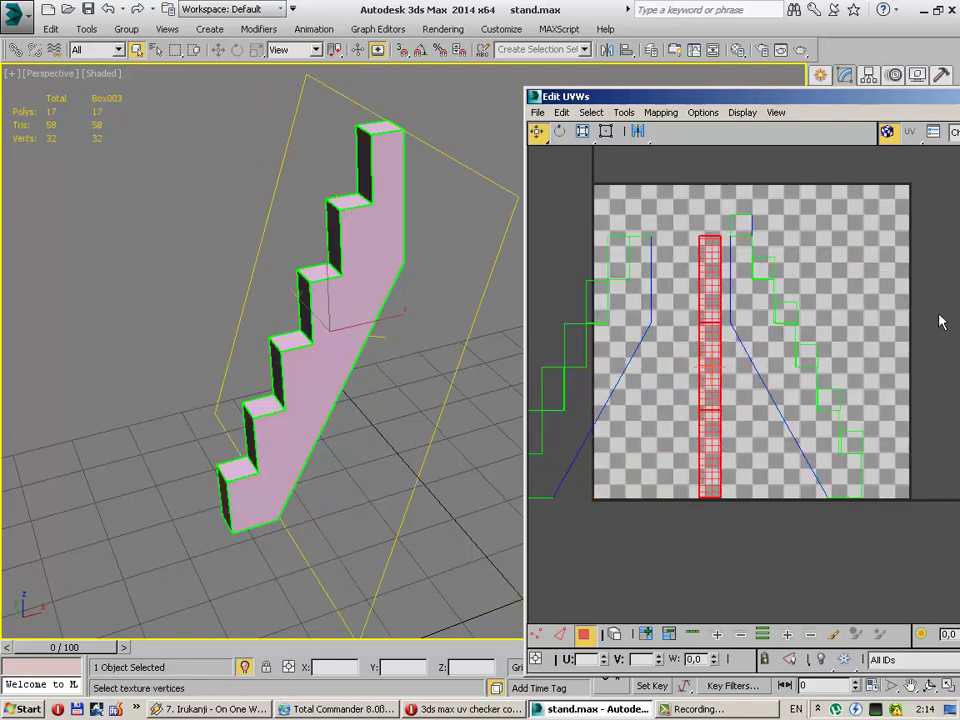
drag(681, 210, 718, 559)
drag(713, 381, 721, 377)
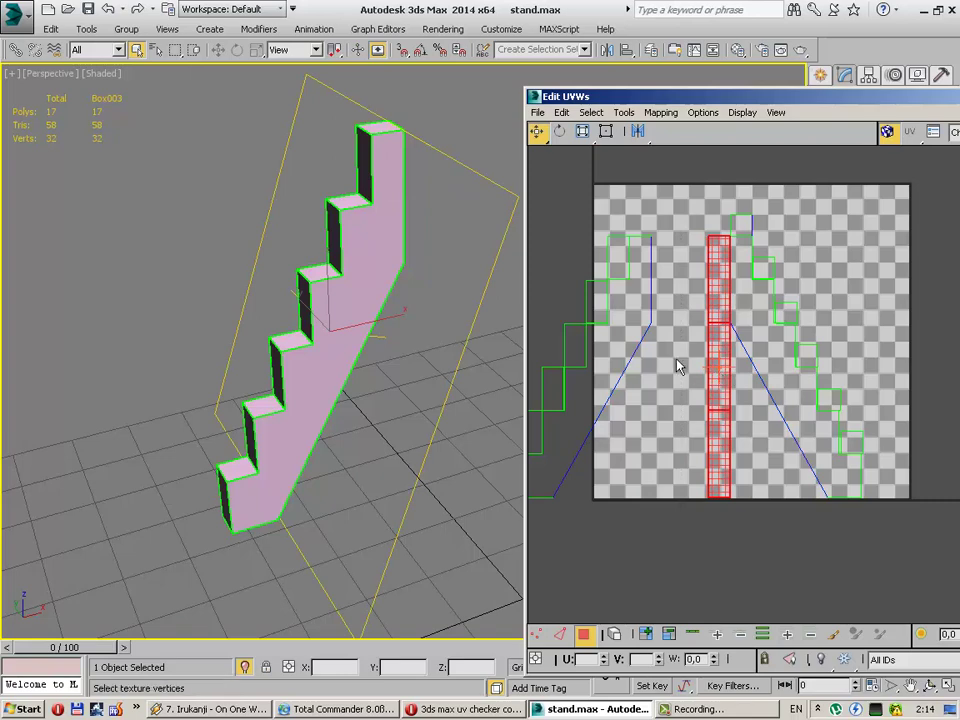
click(677, 364)
Step: Move the stair-profile island right, closer to the other islands
middle_drag(684, 224, 741, 233)
drag(603, 518, 603, 518)
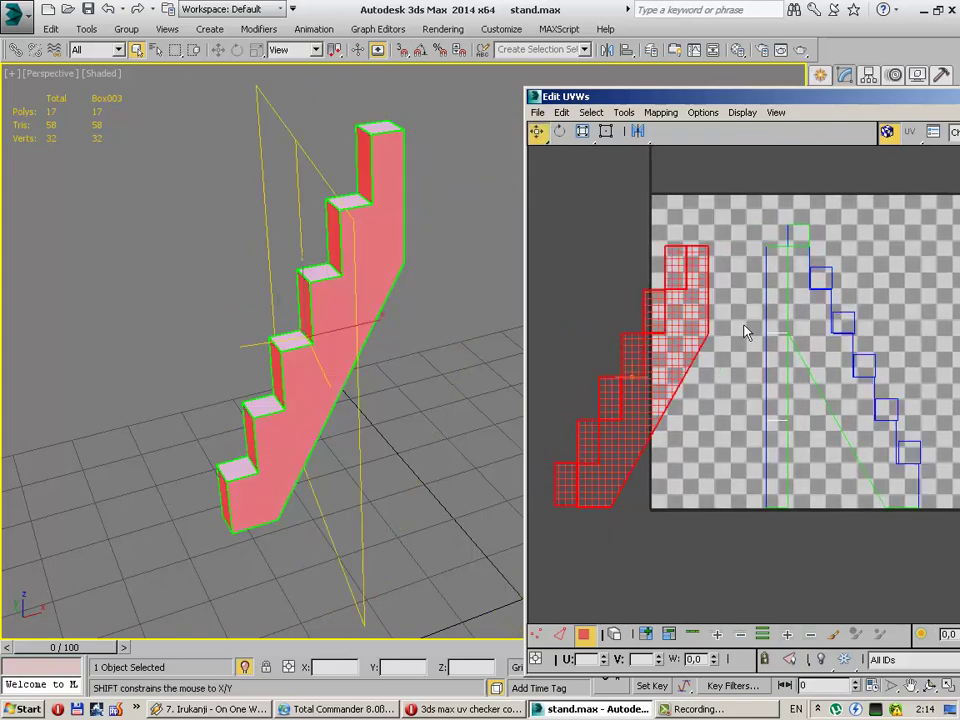
drag(706, 291, 763, 291)
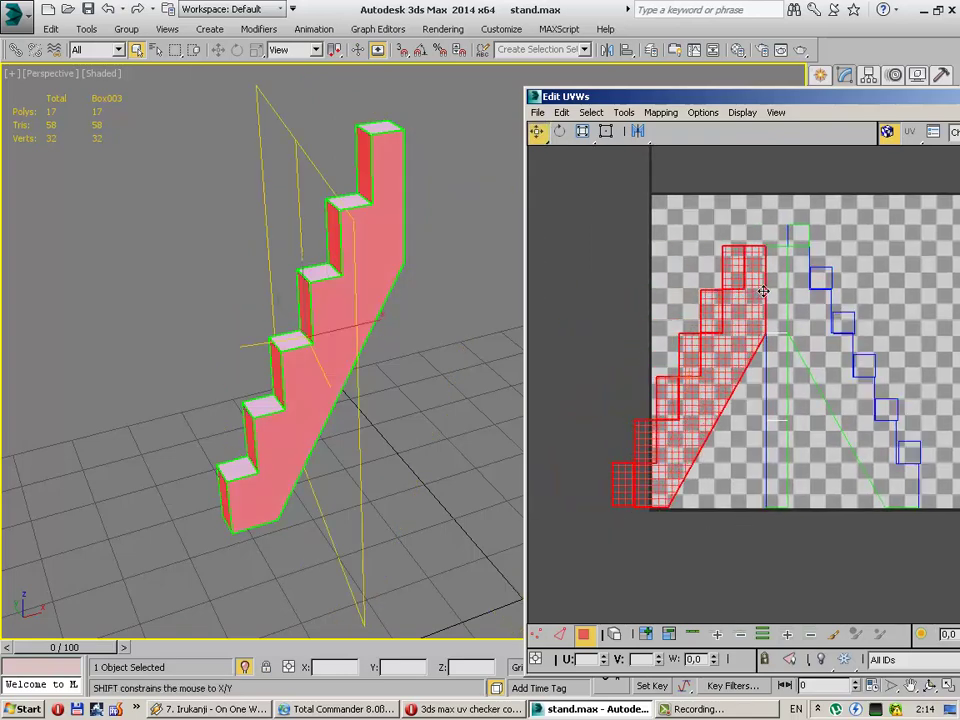
Step: Zoom in on the step-face islands and nudge the first one slightly
click(756, 208)
scroll(756, 208, up, 5)
scroll(752, 251, up, 2)
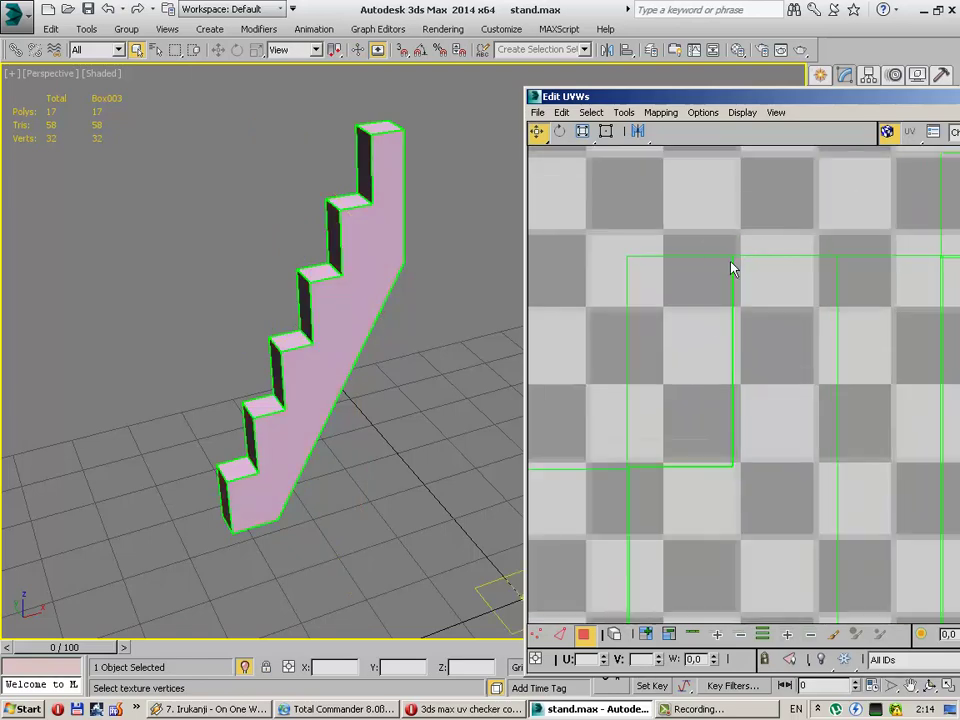
scroll(733, 266, up, 1)
click(687, 335)
scroll(687, 335, up, 2)
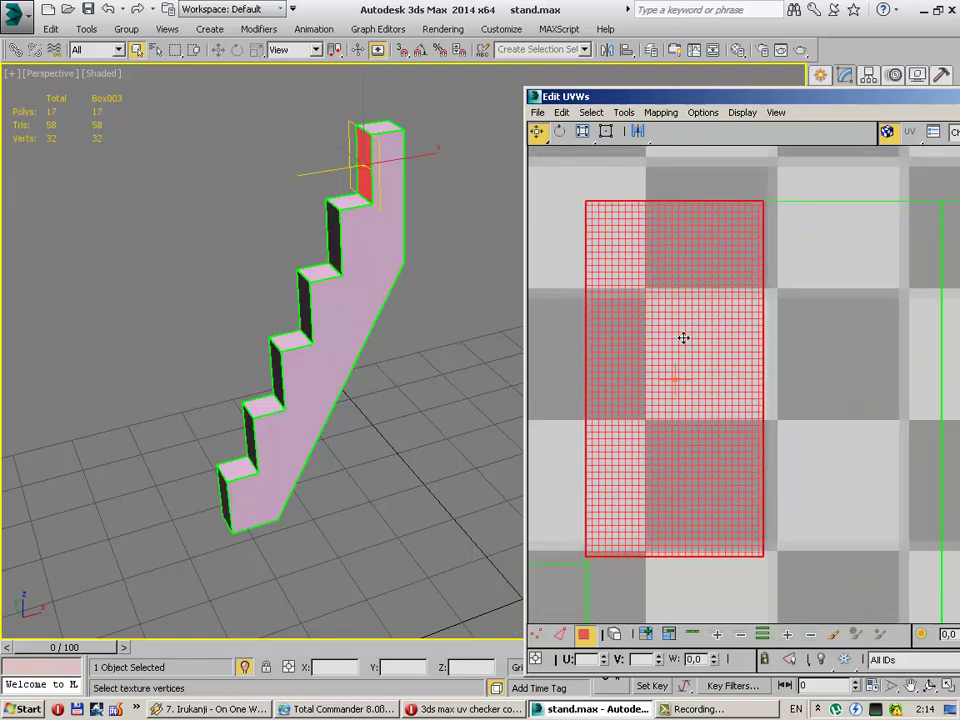
drag(682, 338, 683, 337)
middle_drag(604, 465, 797, 210)
click(690, 403)
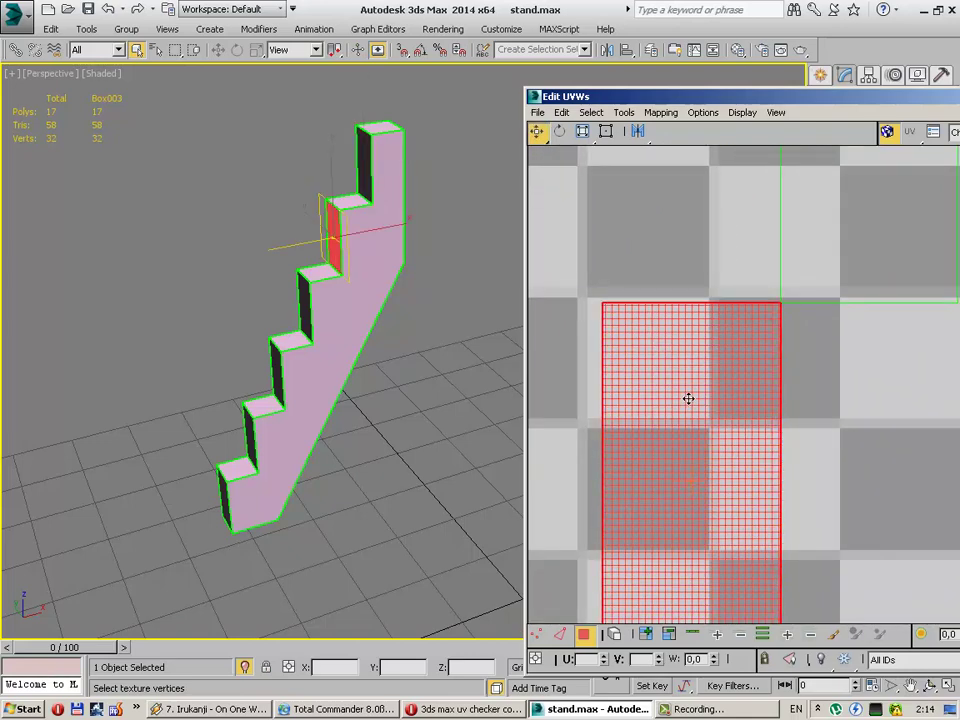
Step: Inspect the lower step-face islands, nudging one slightly up-left
middle_drag(687, 399, 816, 150)
click(714, 474)
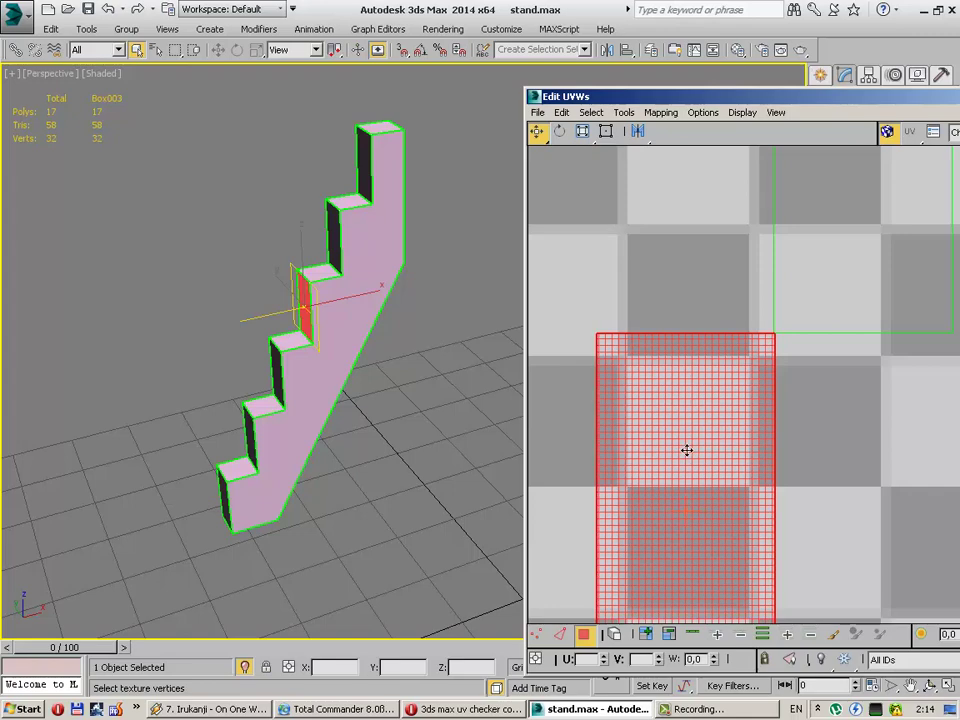
middle_drag(685, 452, 819, 260)
click(716, 474)
middle_drag(716, 474, 774, 315)
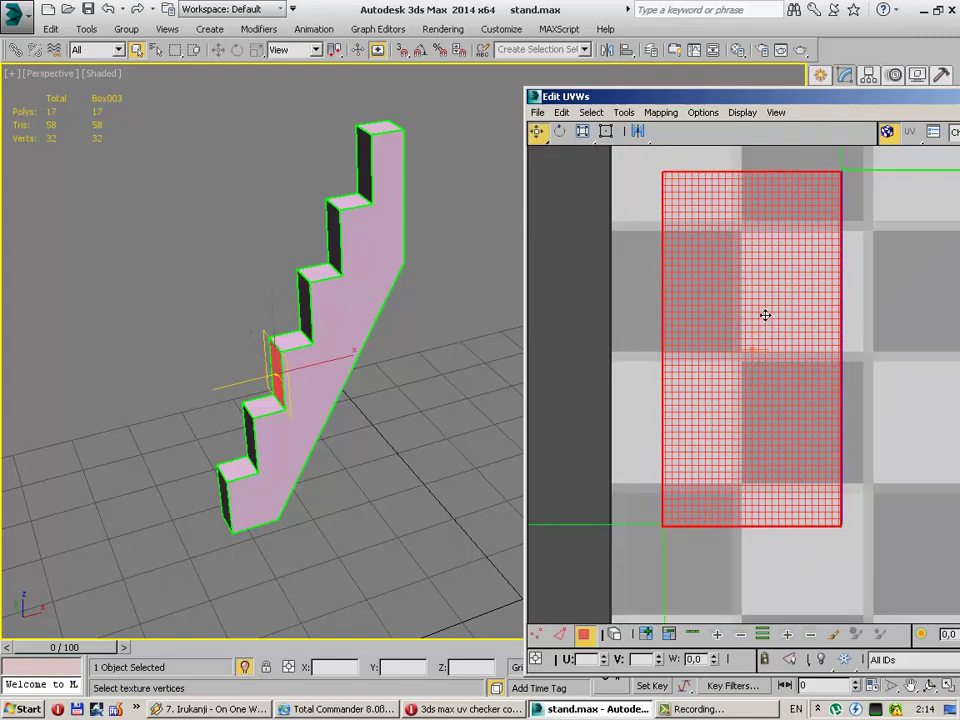
mouse_move(731, 429)
middle_down()
mouse_move(774, 406)
mouse_move(763, 391)
middle_up()
click(774, 406)
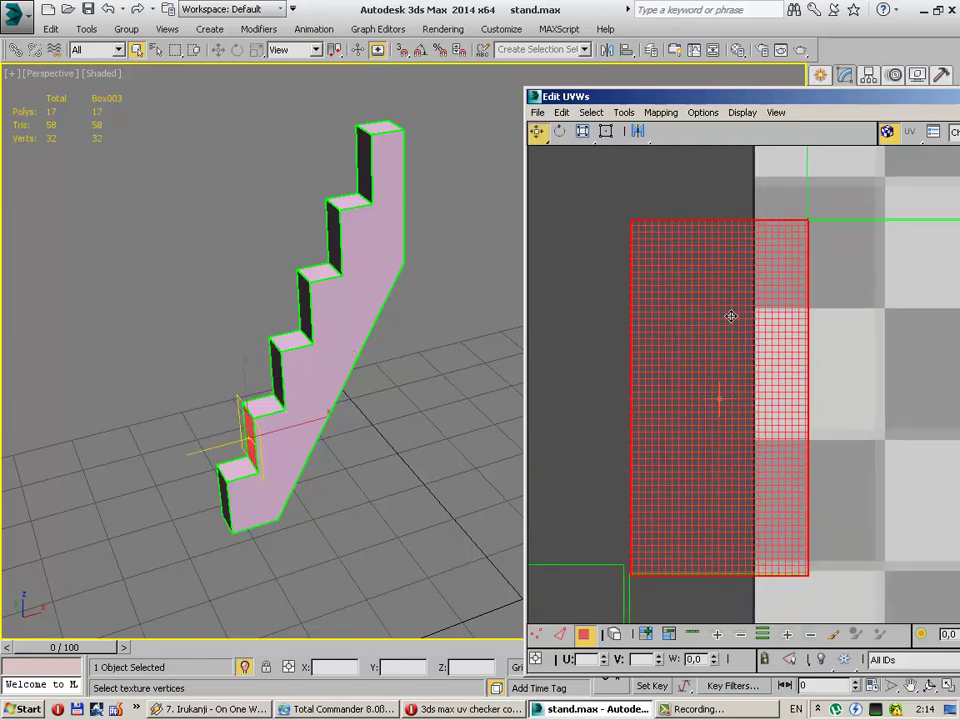
drag(731, 317, 730, 315)
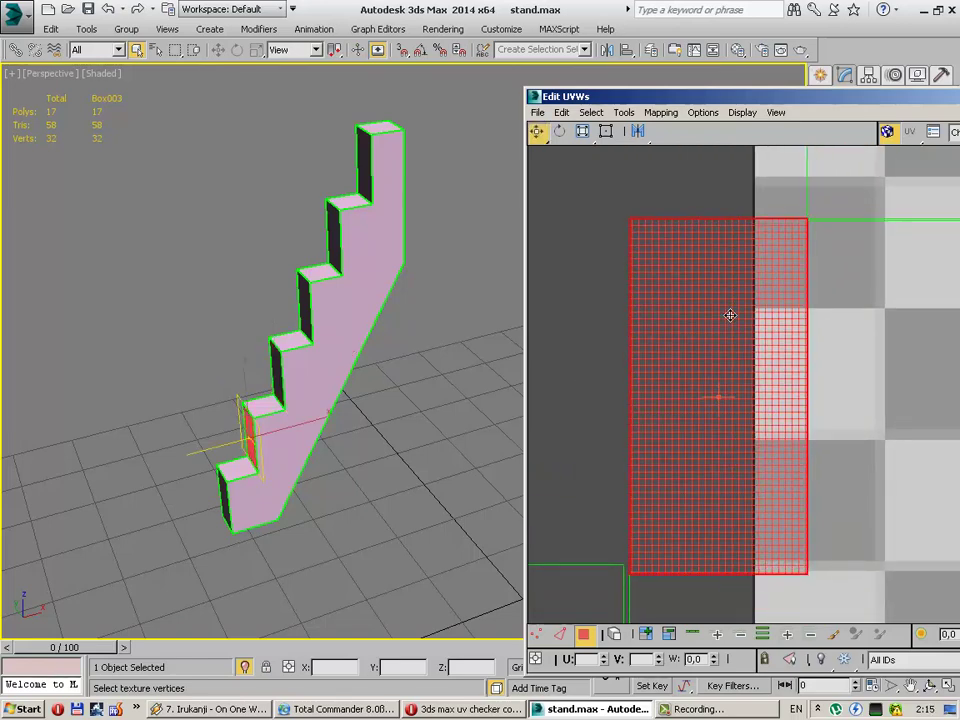
click(573, 309)
Step: Check the bottom step island, then zoom out to frame the whole UV layout
mouse_move(778, 171)
middle_down()
mouse_move(732, 231)
mouse_move(681, 332)
middle_up()
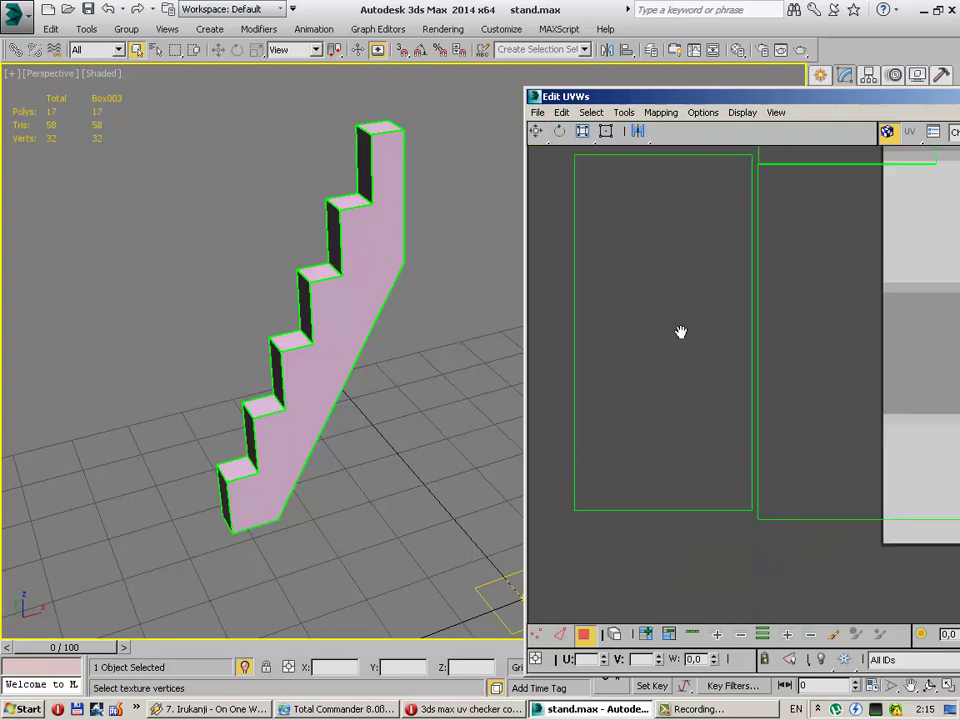
click(681, 332)
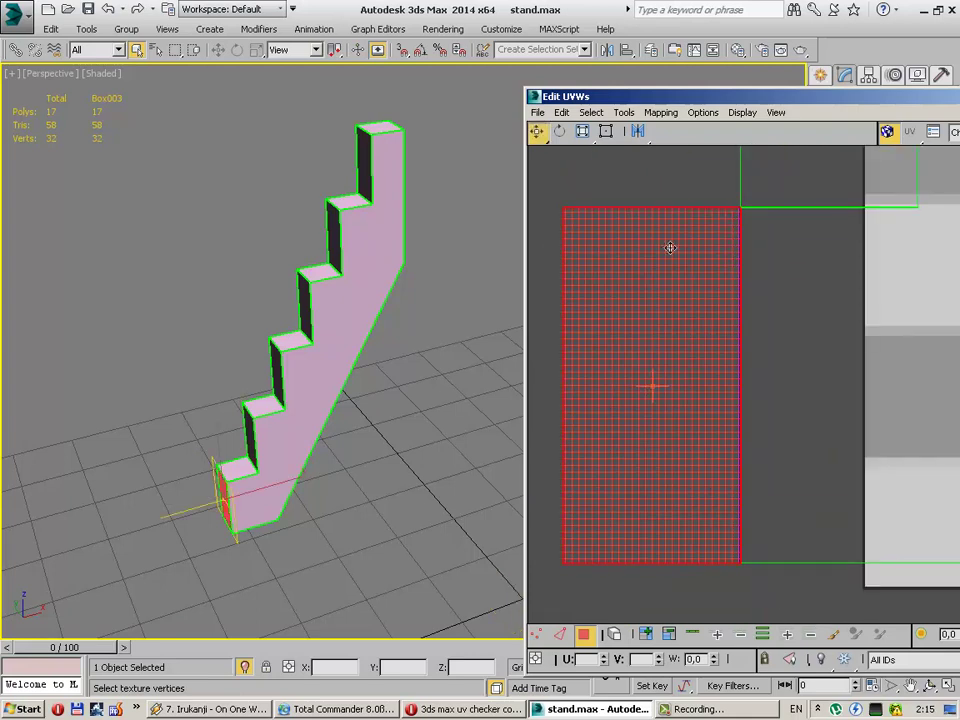
click(692, 212)
scroll(692, 212, down, 3)
middle_drag(814, 279, 587, 413)
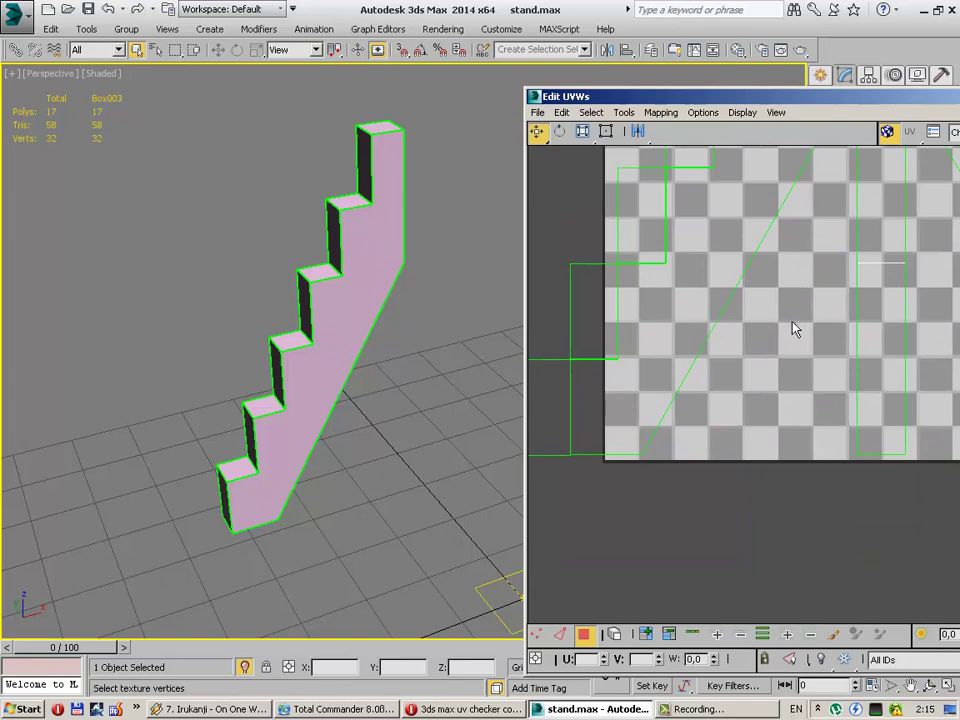
scroll(797, 318, down, 3)
middle_drag(797, 318, 777, 336)
scroll(777, 336, up, 2)
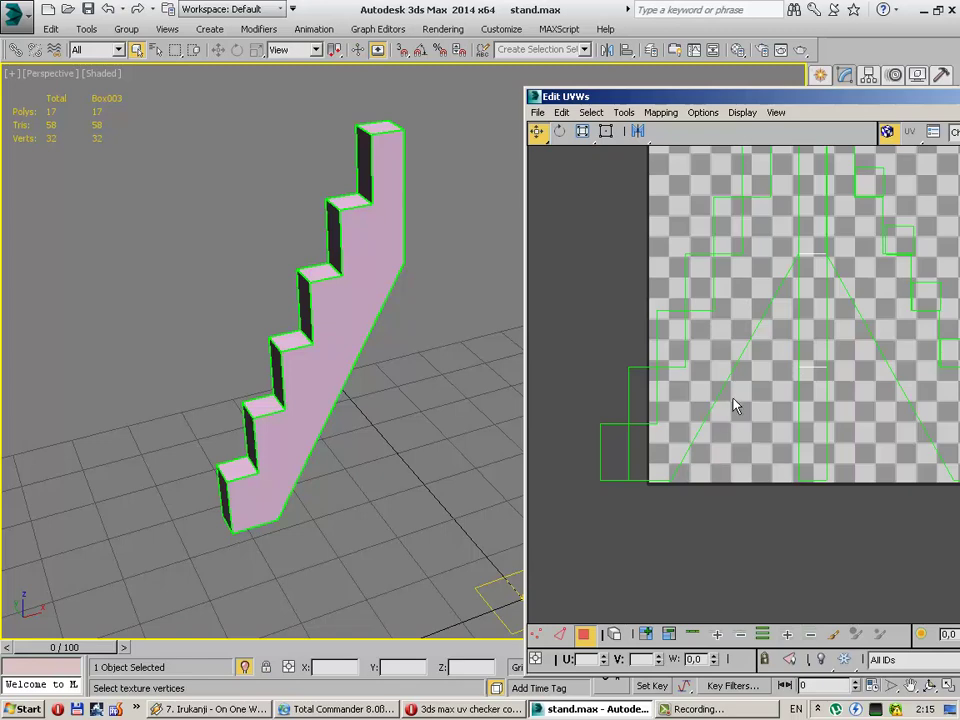
scroll(744, 401, up, 1)
middle_drag(744, 381, 709, 420)
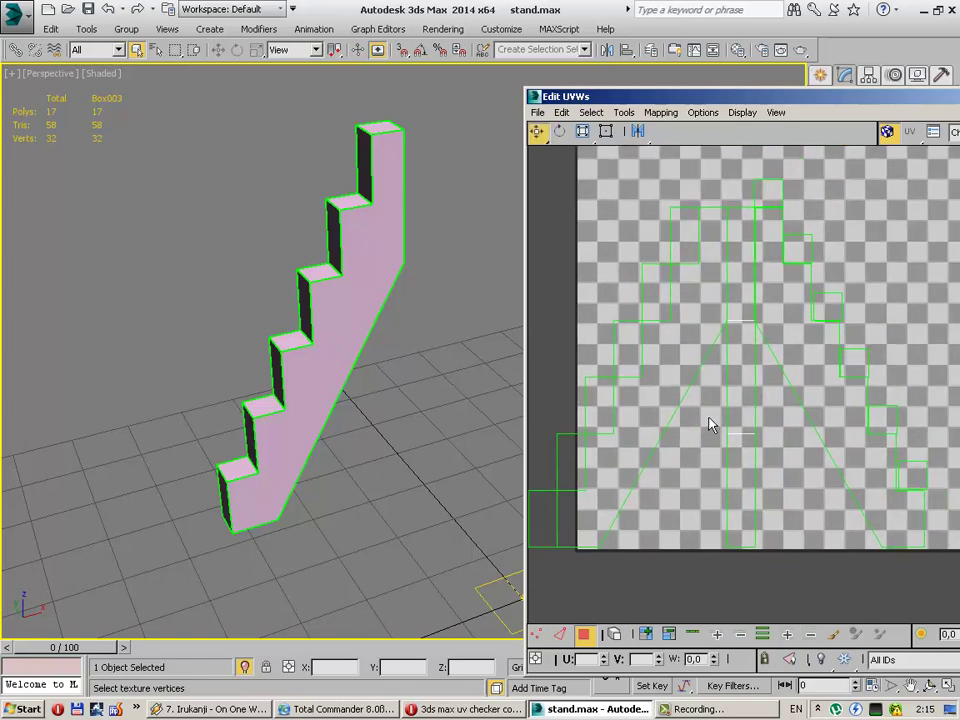
middle_drag(660, 447, 743, 376)
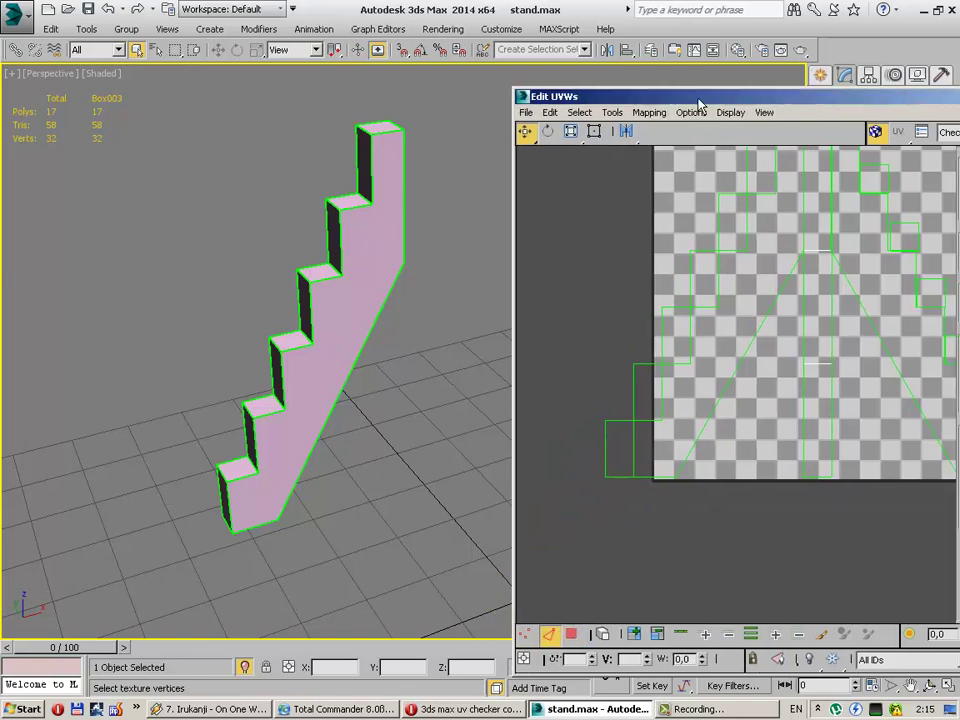
Step: Shift the Edit UVWs window left to reveal its rollouts and select the first step island edges
drag(701, 97, 517, 84)
click(465, 434)
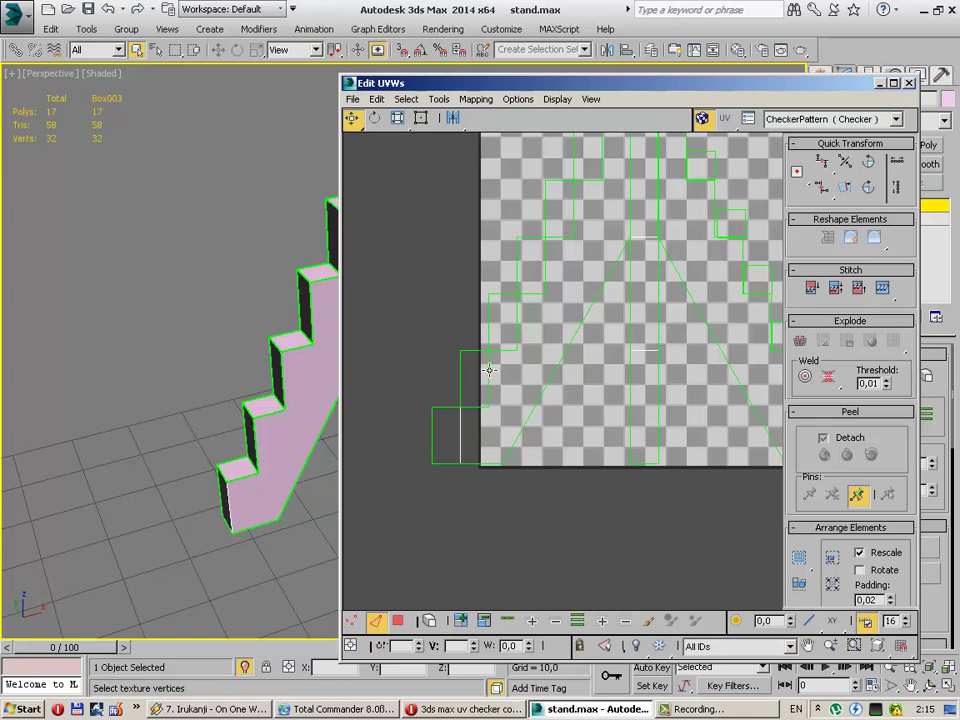
drag(478, 340, 498, 415)
scroll(591, 358, up, 2)
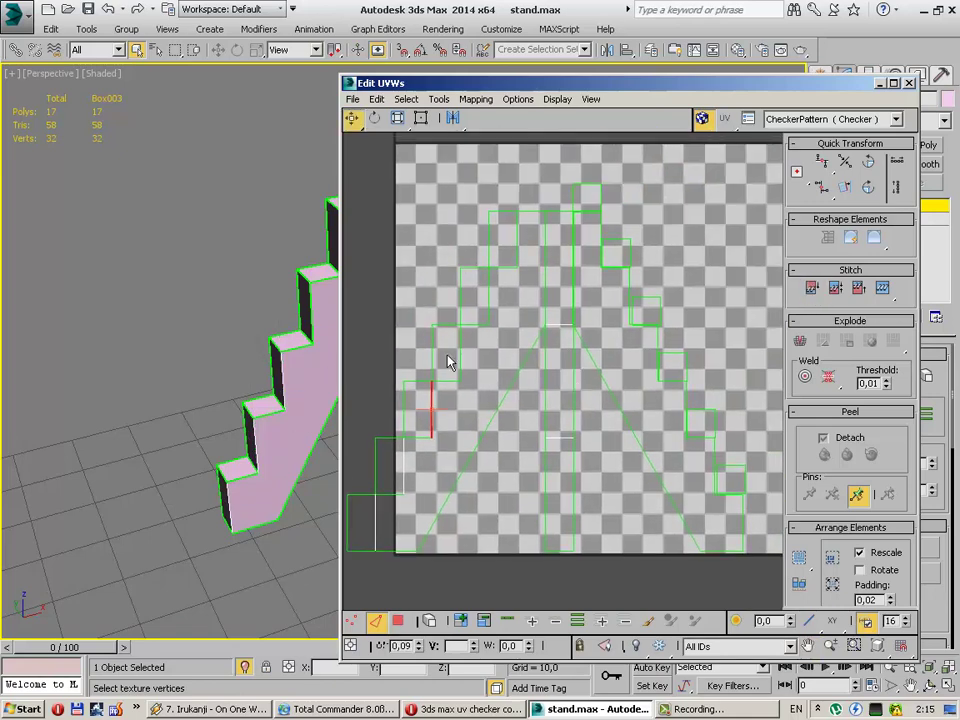
click(810, 287)
click(490, 296)
click(521, 248)
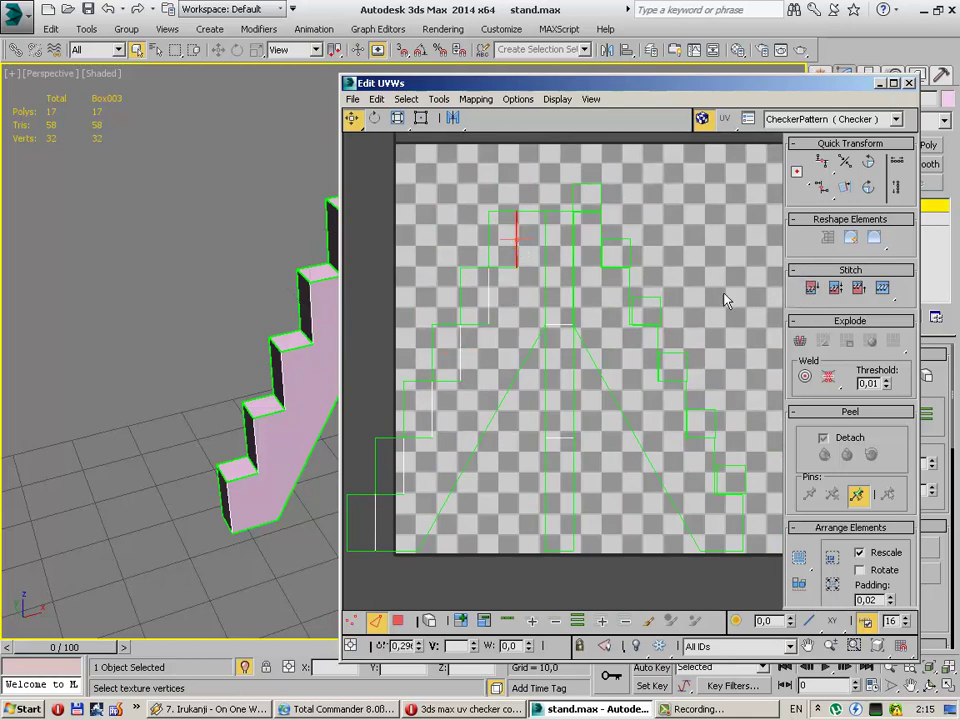
Step: Select the remaining vertical edges and the edge under the top step, try Stitch, then undo it
click(547, 275)
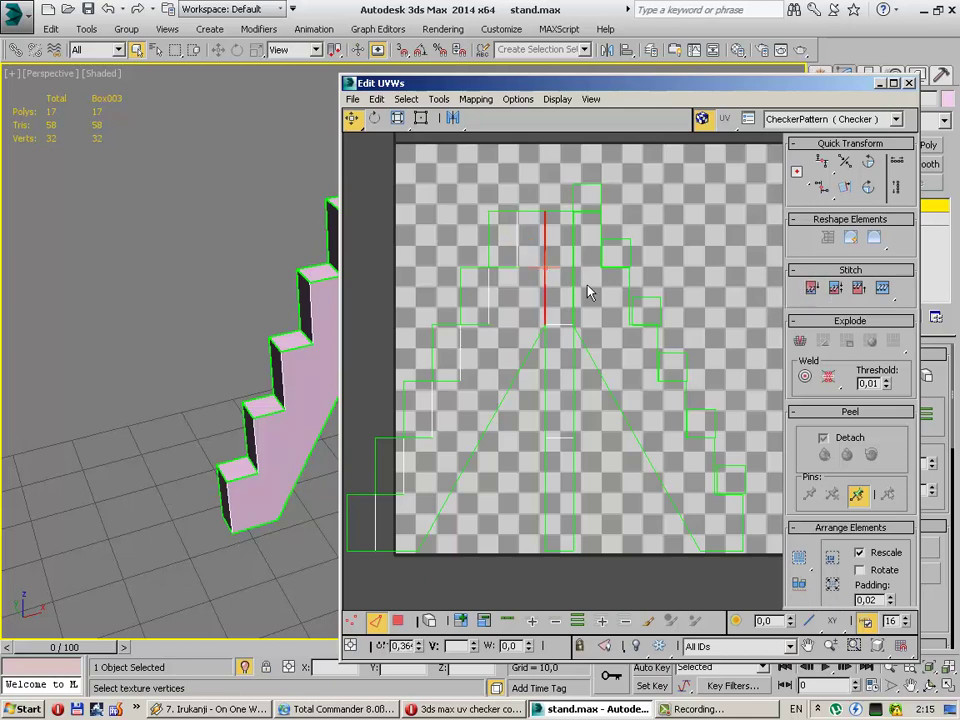
click(575, 283)
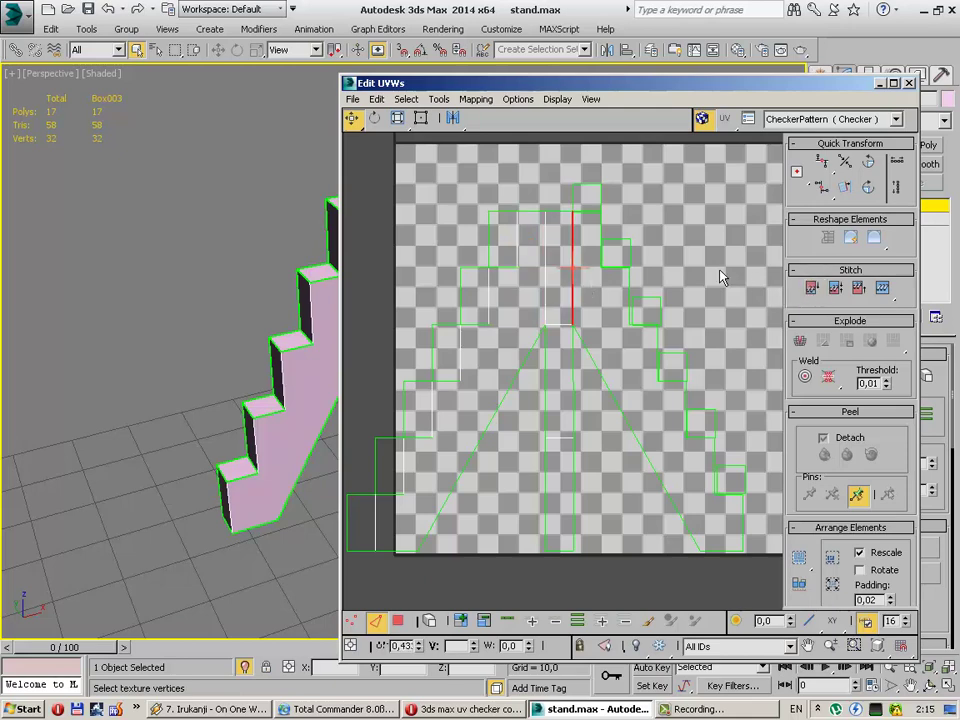
click(659, 256)
scroll(630, 240, up, 5)
scroll(600, 270, up, 2)
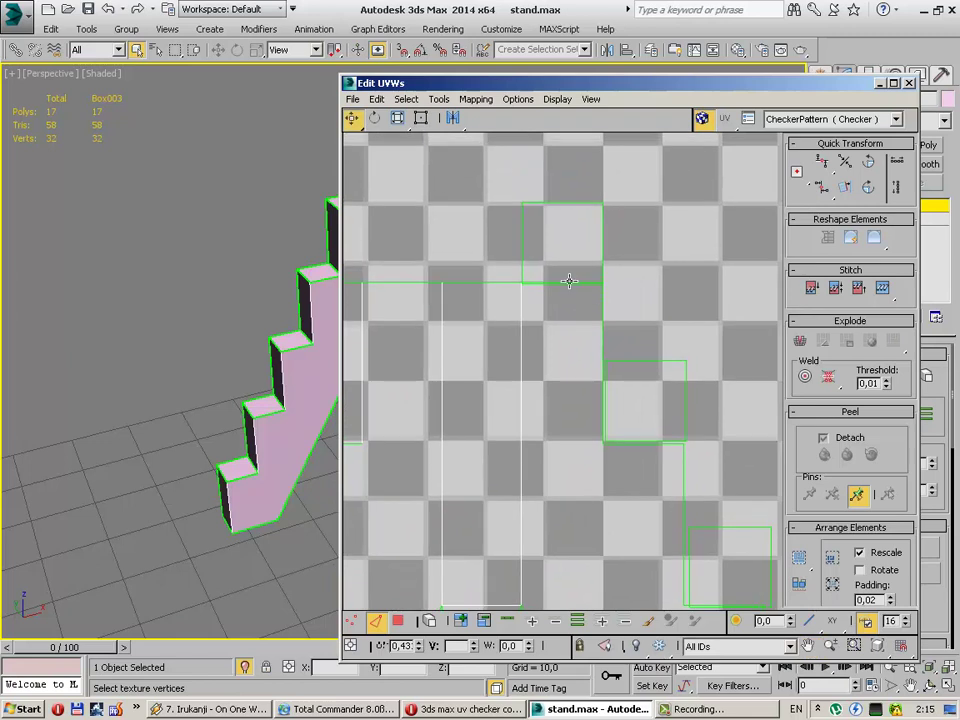
click(566, 281)
click(812, 287)
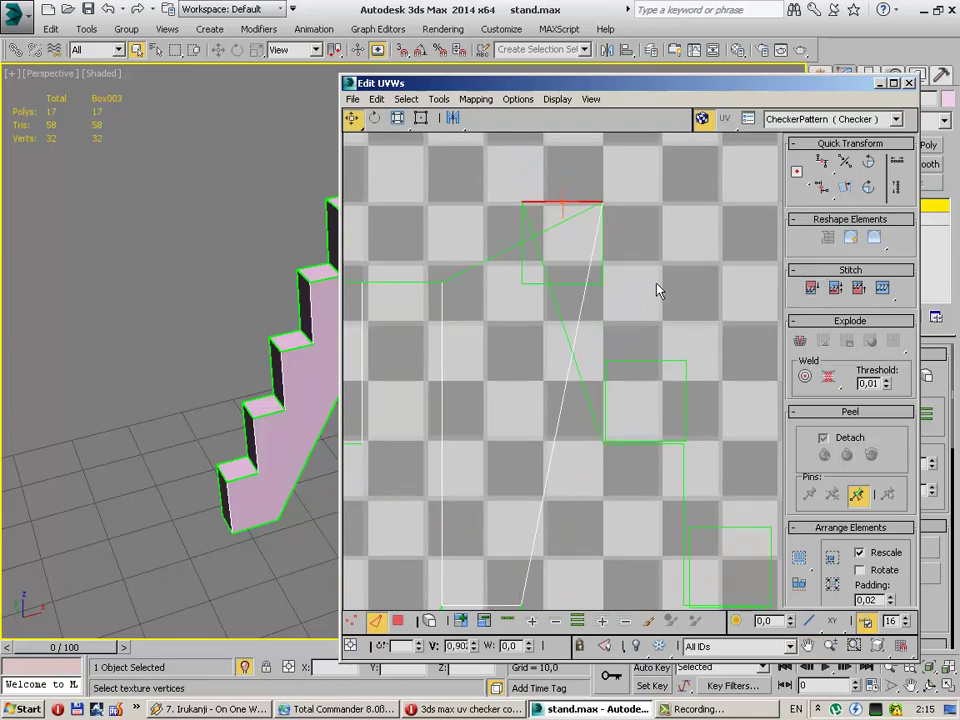
key(ctrl+z)
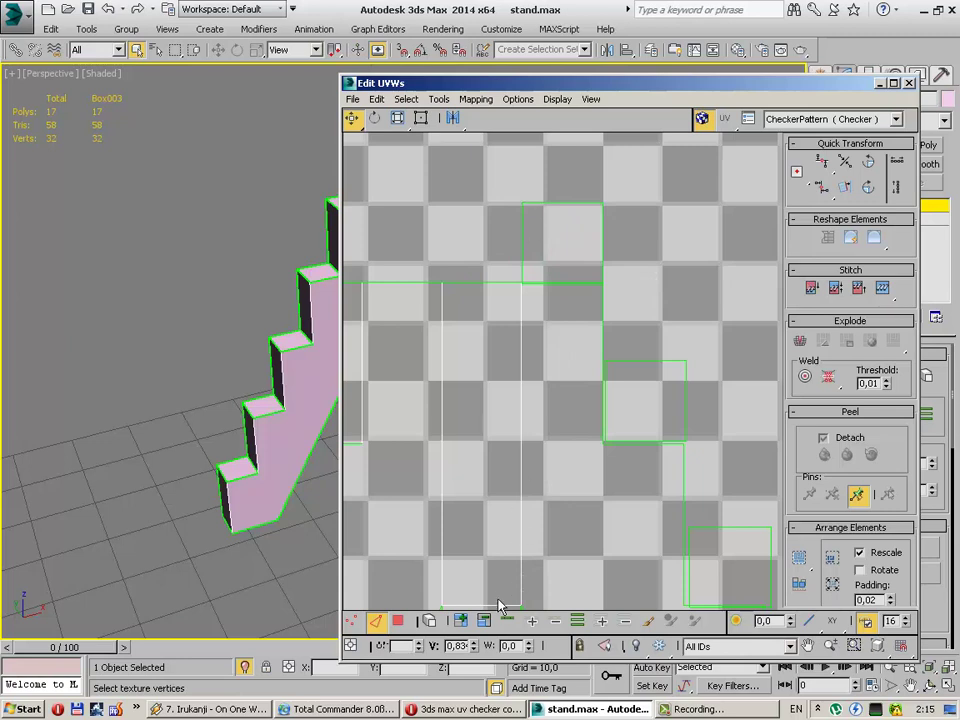
Step: In Polygon mode, move the small top-step face left so it sits above the tall column
click(398, 621)
click(570, 239)
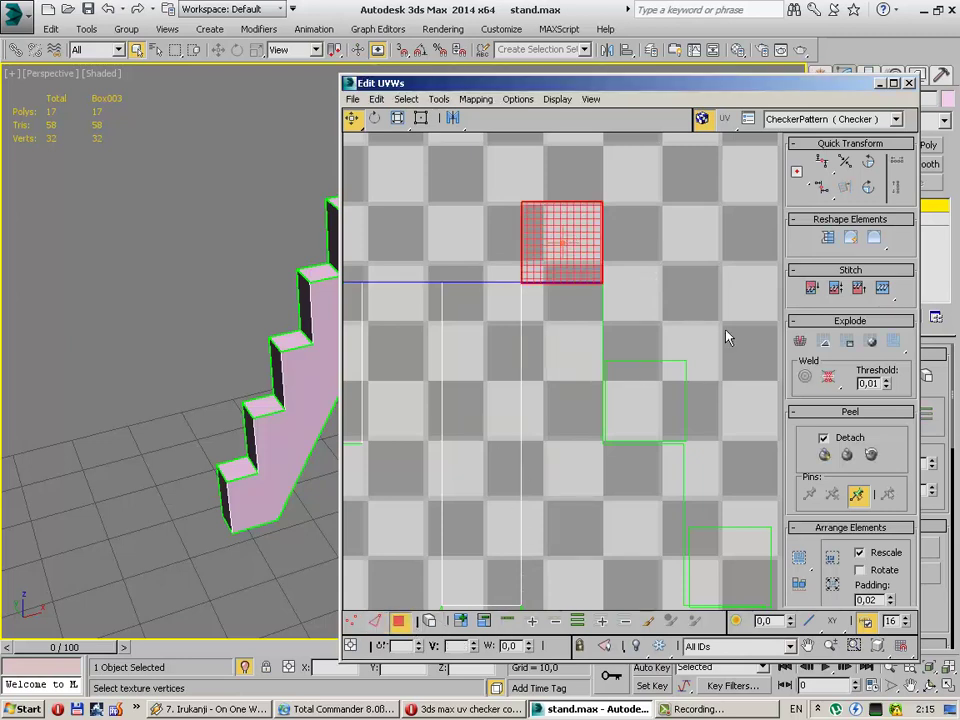
drag(572, 234, 567, 232)
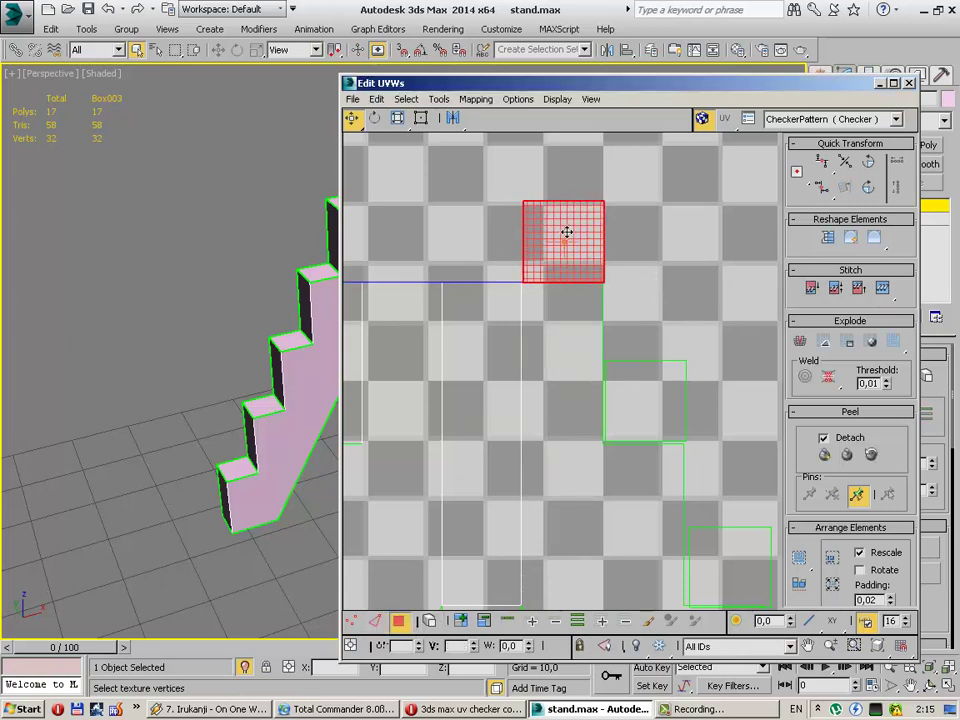
middle_drag(567, 232, 662, 206)
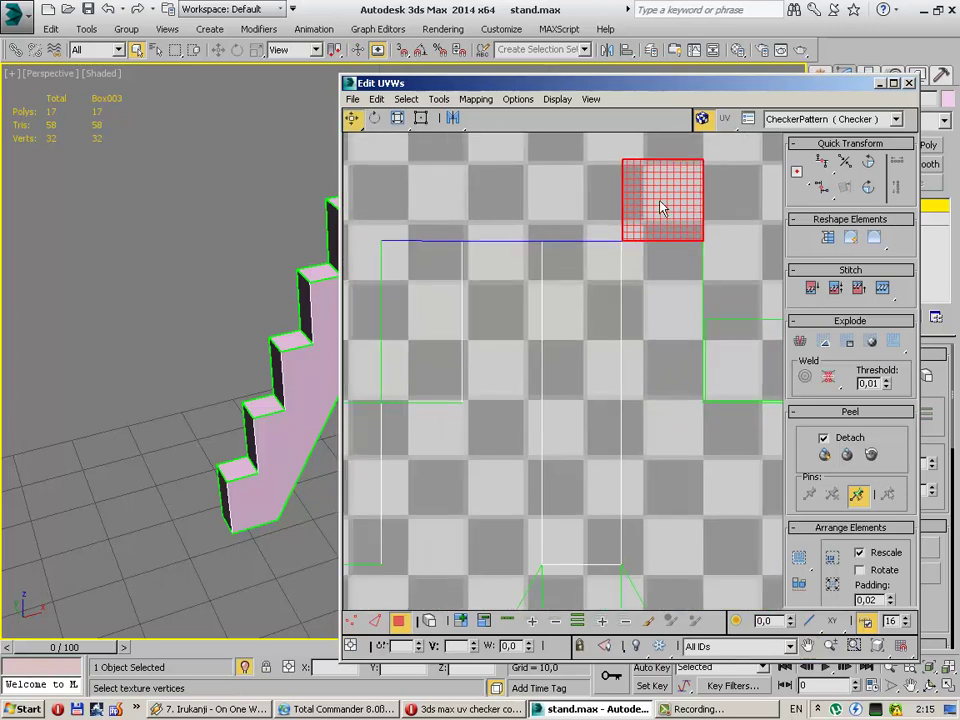
drag(662, 206, 581, 203)
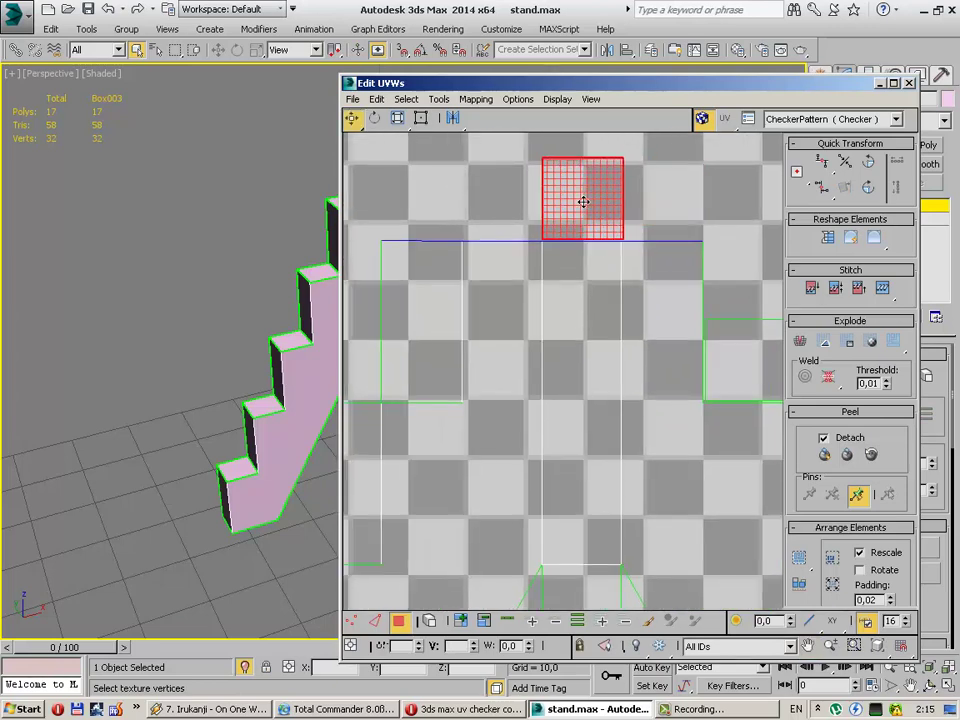
click(667, 197)
click(561, 243)
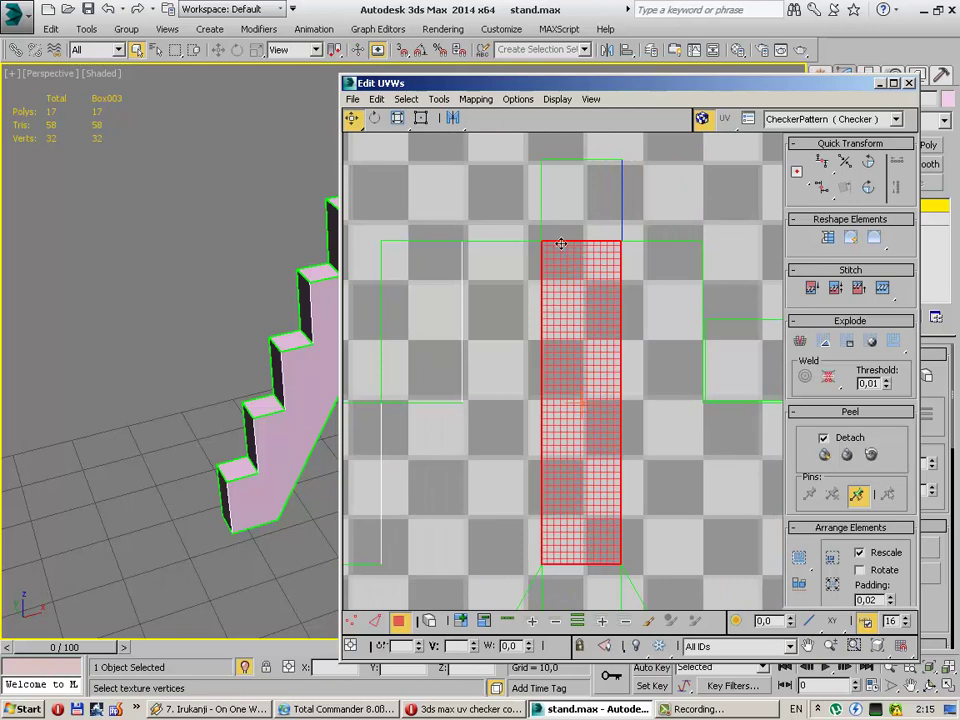
click(562, 236)
drag(581, 214, 500, 213)
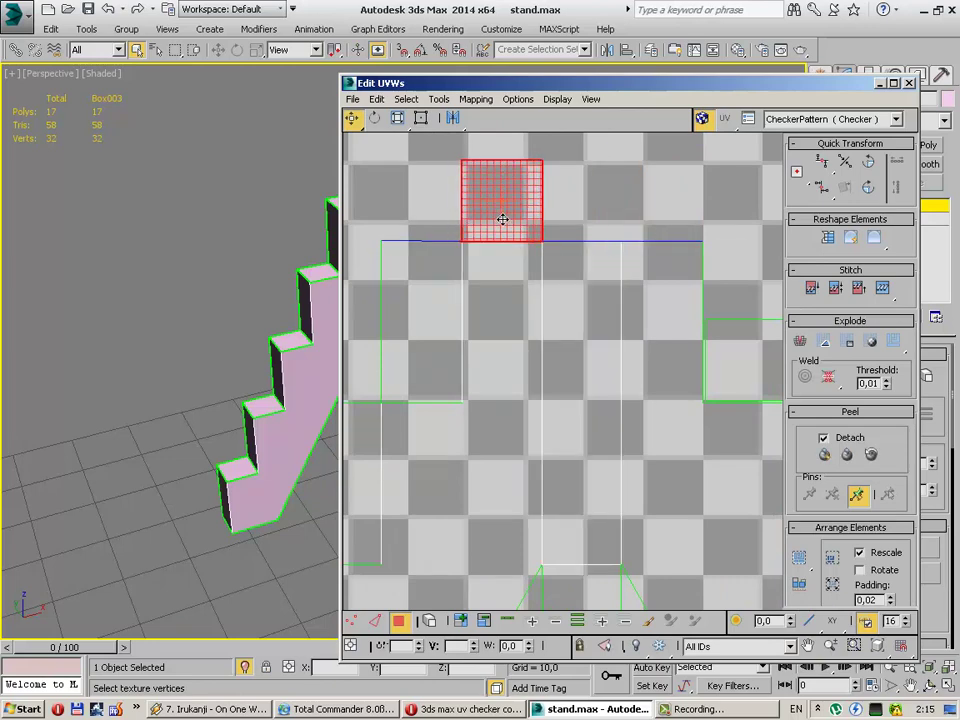
click(553, 216)
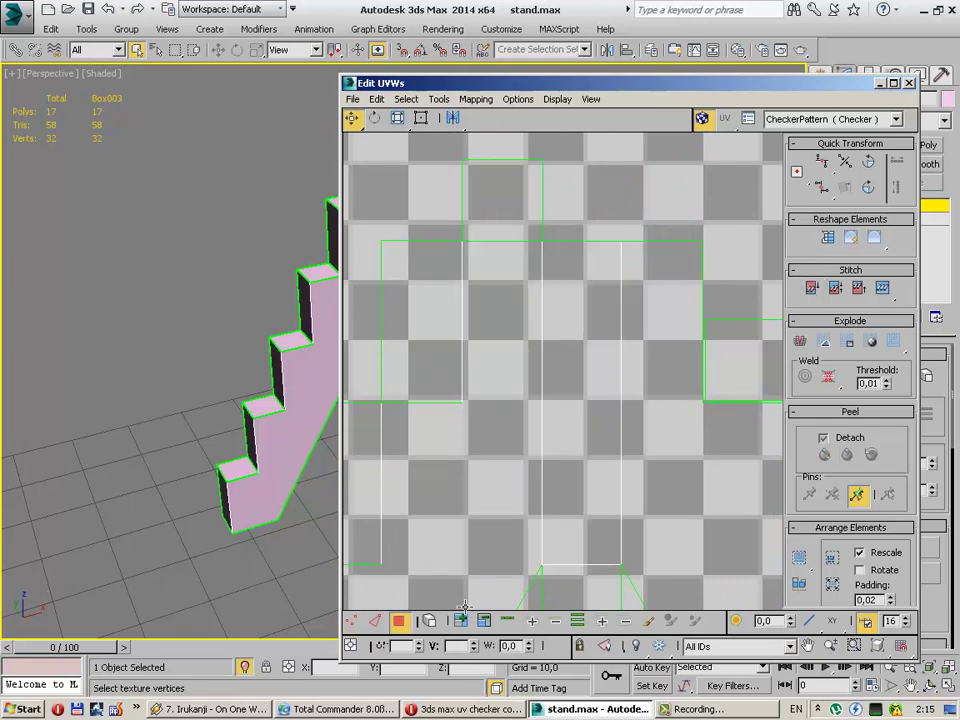
Step: Select the column's top edge and its neighbour, then reselect the small square face and nudge it left
click(375, 621)
click(531, 240)
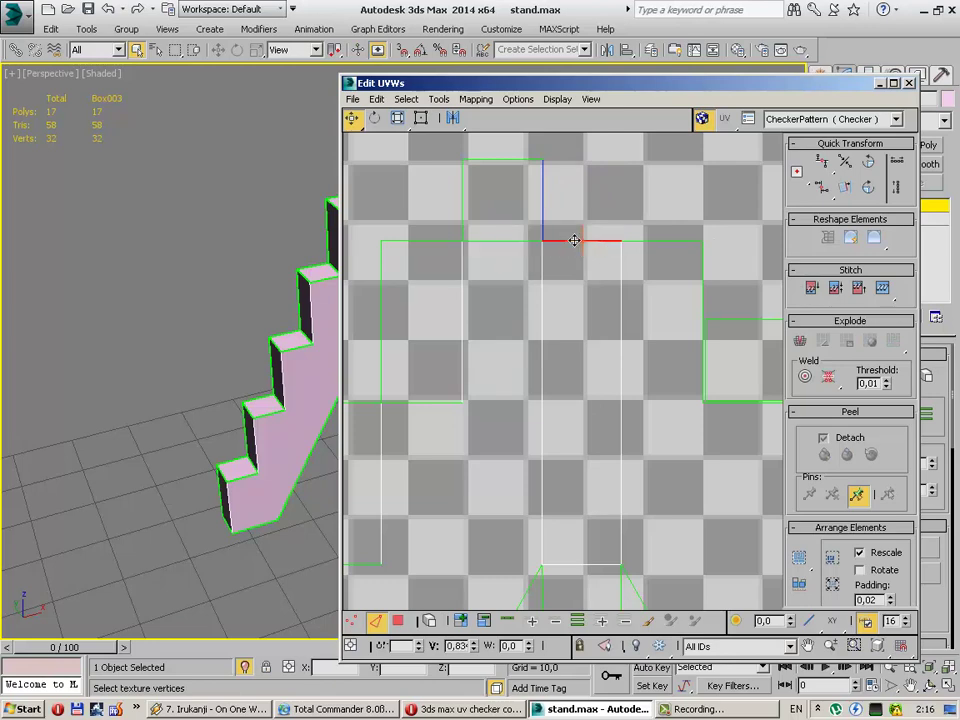
click(493, 240)
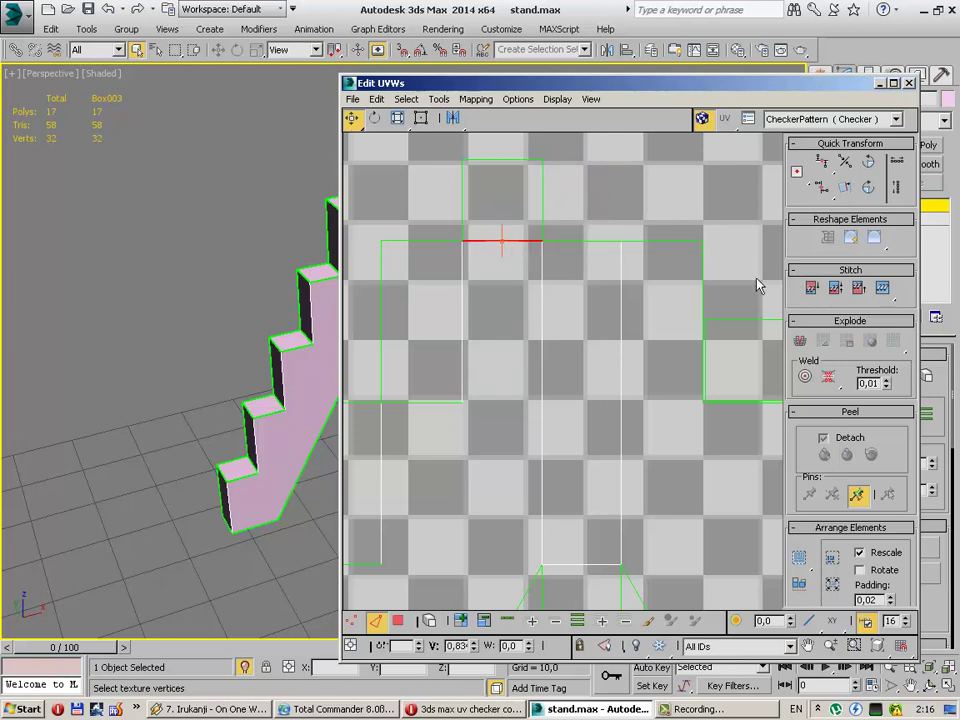
middle_drag(662, 268, 574, 279)
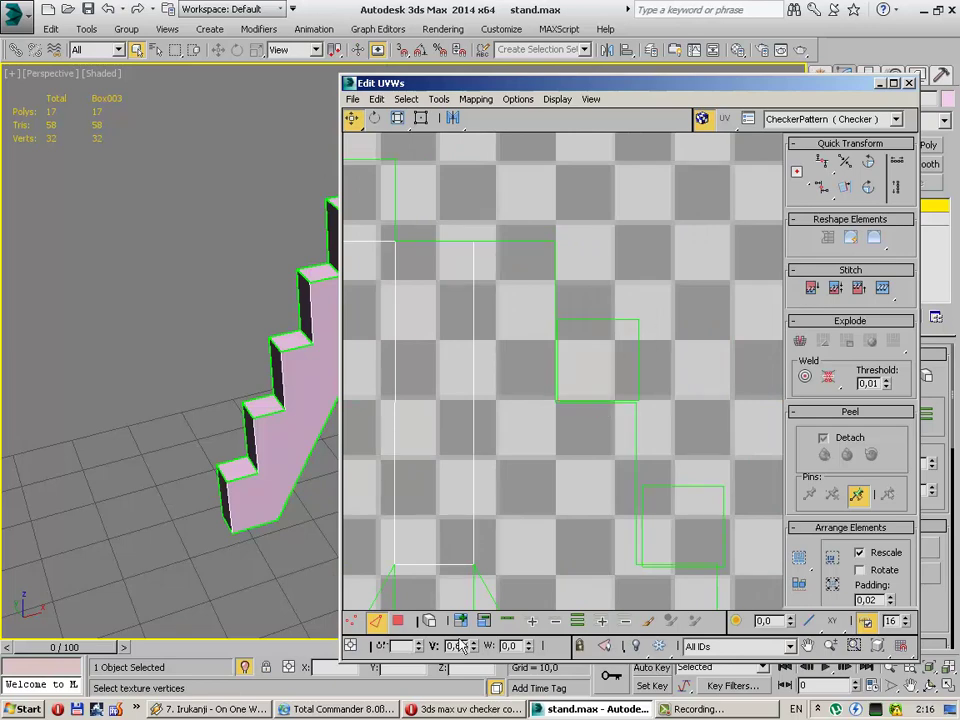
click(398, 621)
click(604, 343)
scroll(600, 350, up, 5)
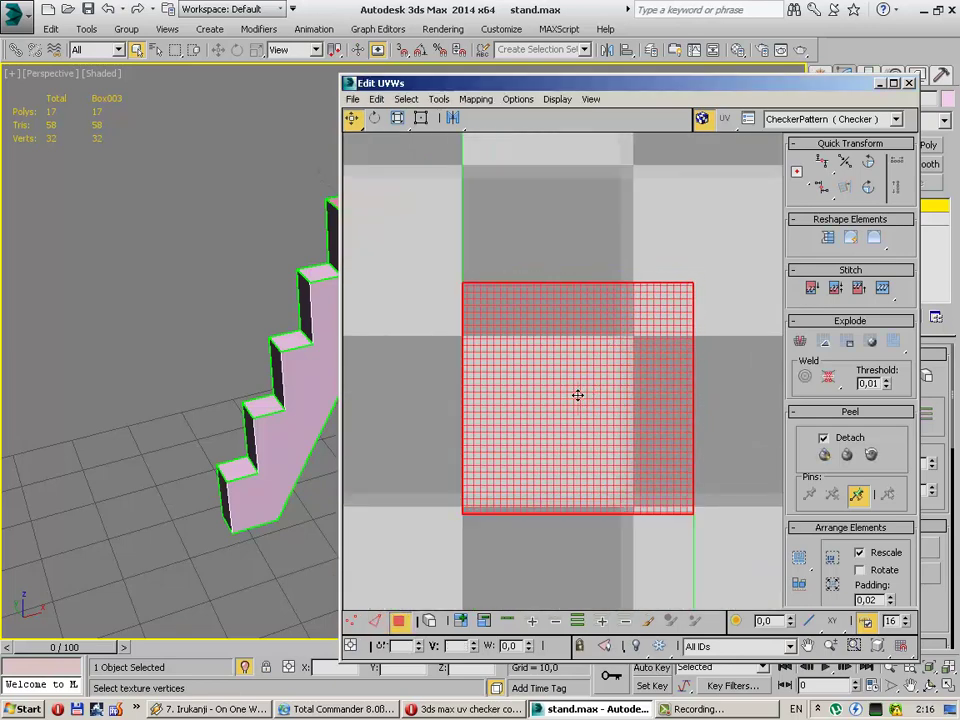
mouse_move(613, 439)
middle_down()
mouse_move(553, 279)
mouse_move(657, 354)
mouse_move(645, 364)
middle_up()
drag(645, 364, 622, 375)
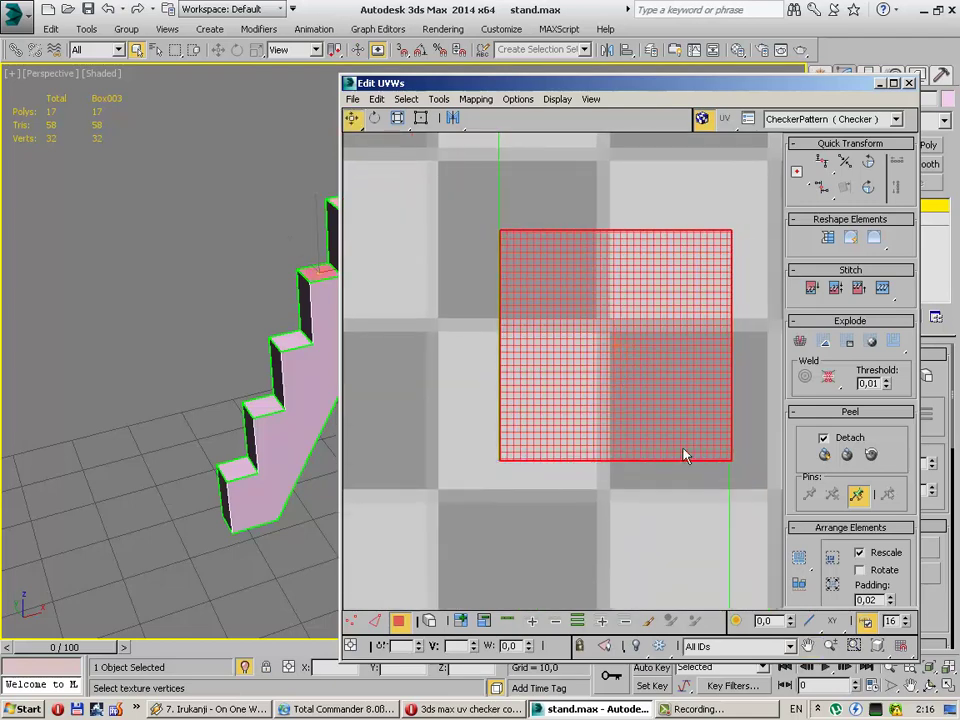
Step: Nudge the square face further left in small moves and pan around to check its placement
middle_drag(675, 436, 647, 549)
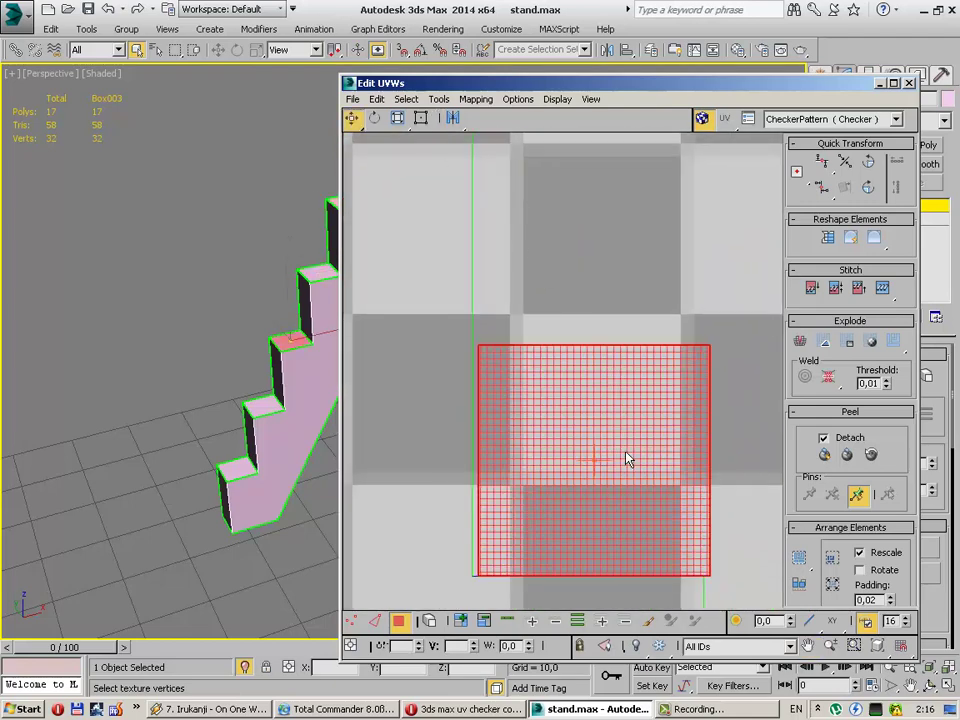
drag(626, 456, 620, 451)
middle_drag(620, 451, 549, 326)
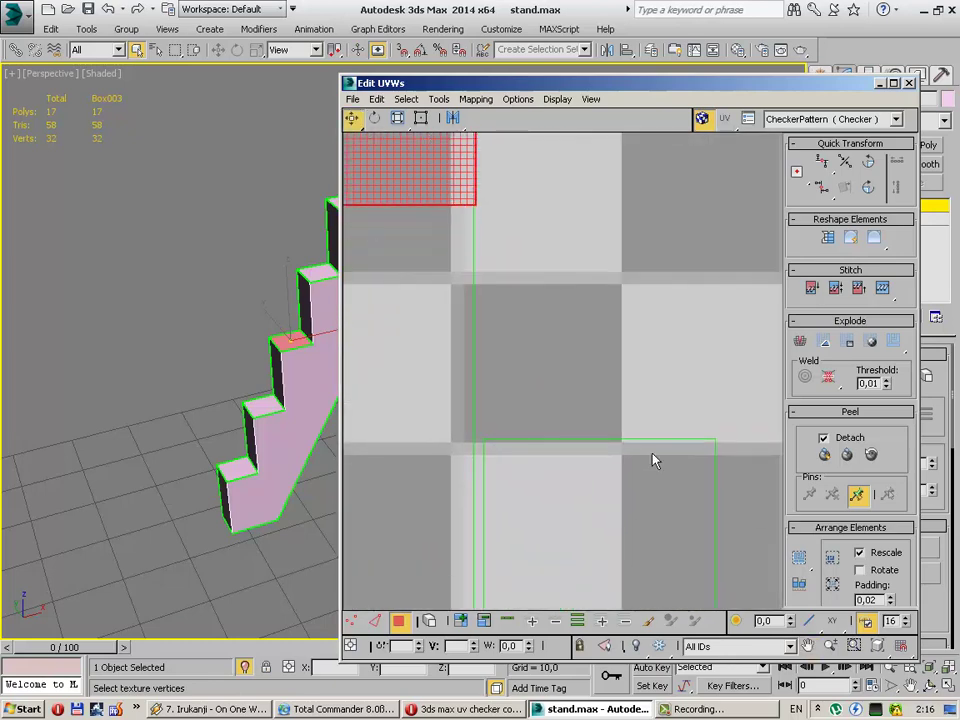
middle_drag(654, 456, 660, 300)
drag(604, 389, 594, 385)
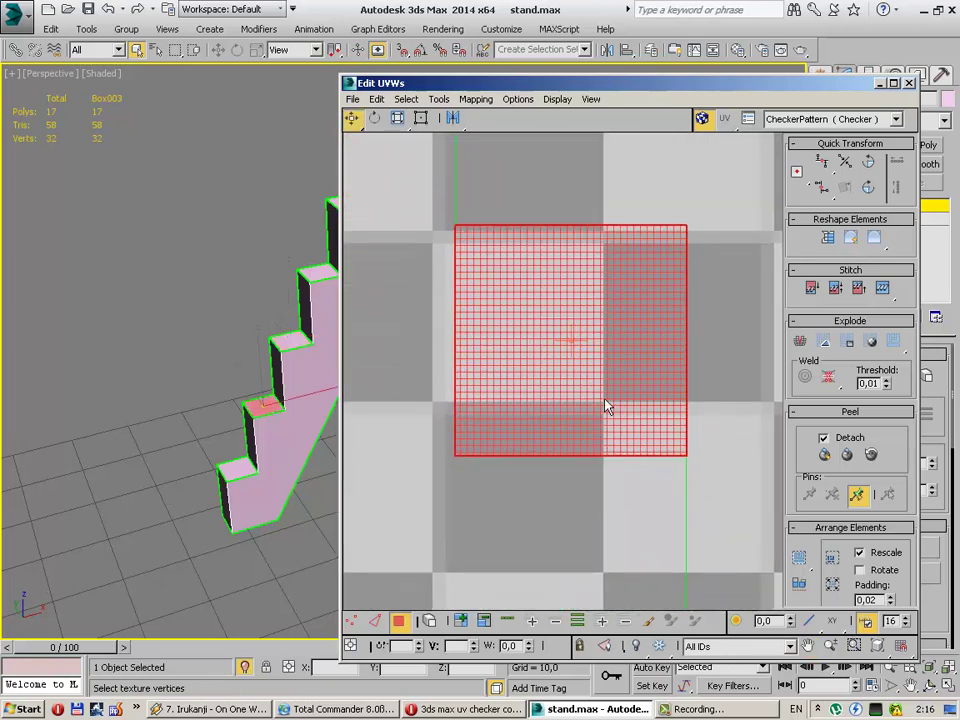
mouse_move(605, 406)
middle_down()
mouse_move(497, 180)
mouse_move(660, 476)
middle_up()
drag(660, 476, 638, 481)
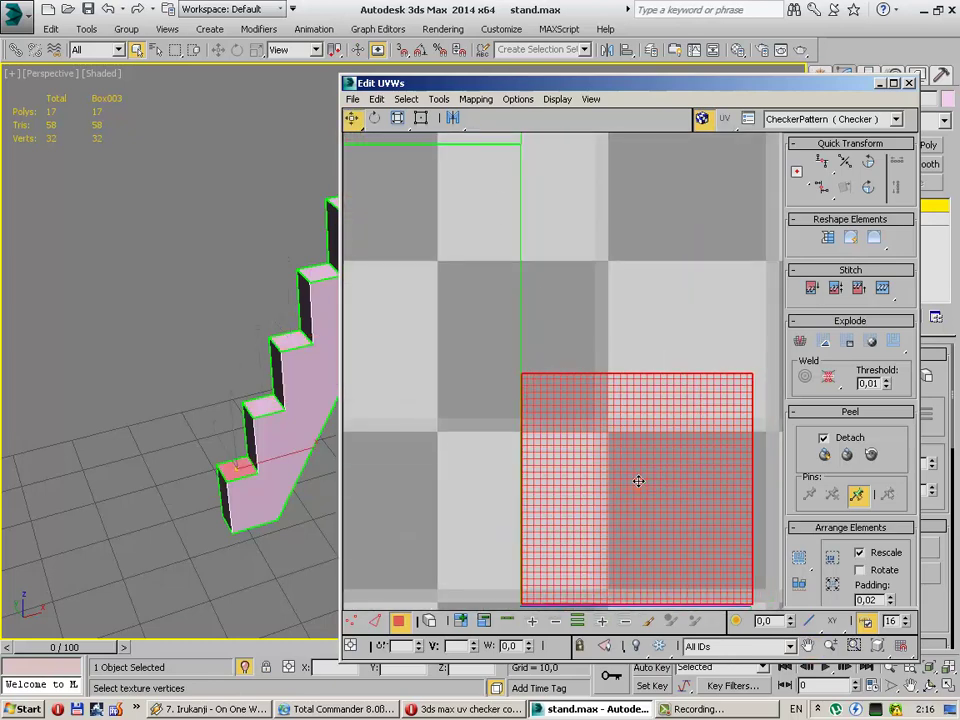
mouse_move(654, 495)
middle_down()
mouse_move(424, 182)
mouse_move(468, 186)
mouse_move(455, 156)
middle_up()
scroll(649, 461, down, 2)
scroll(626, 326, down, 1)
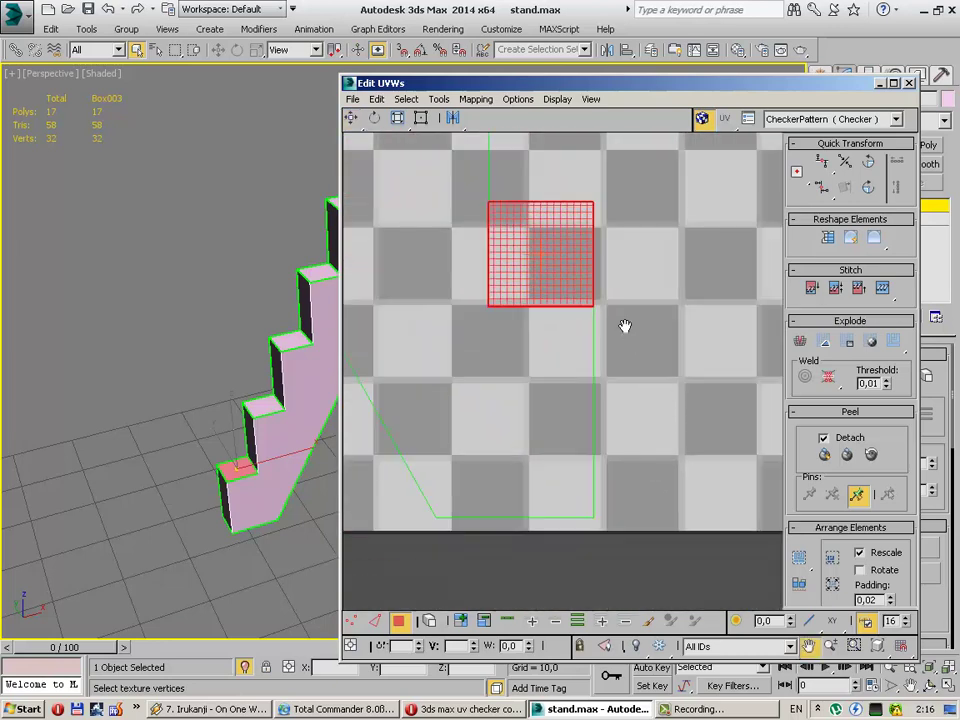
scroll(626, 326, up, 3)
Step: Switch between Edge and Face modes to select the square's bottom edge, then clear it
click(682, 424)
key(2)
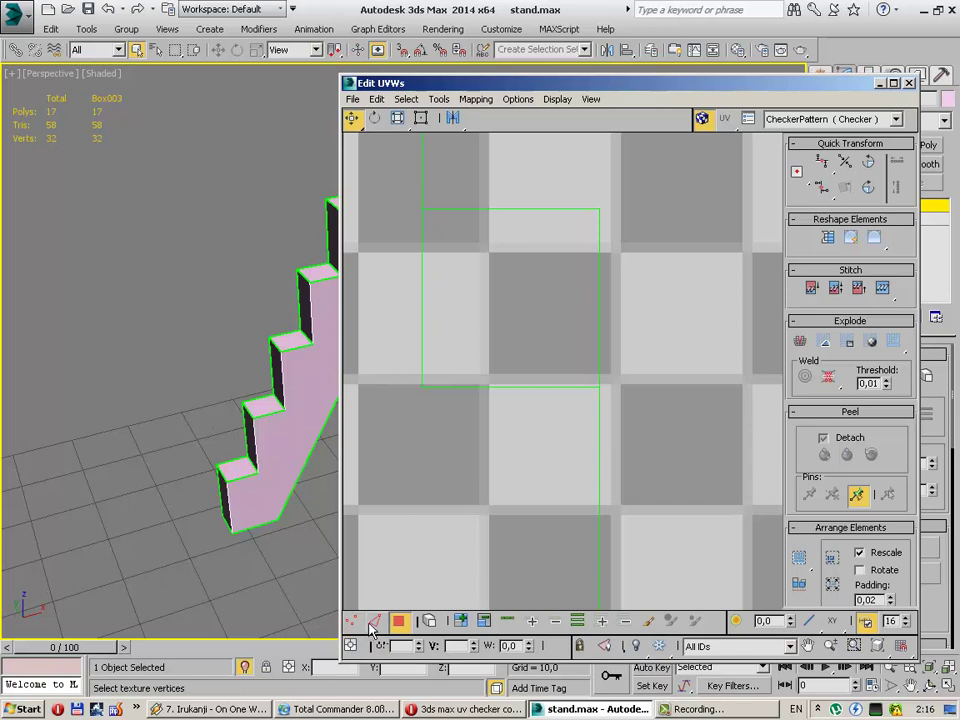
click(531, 390)
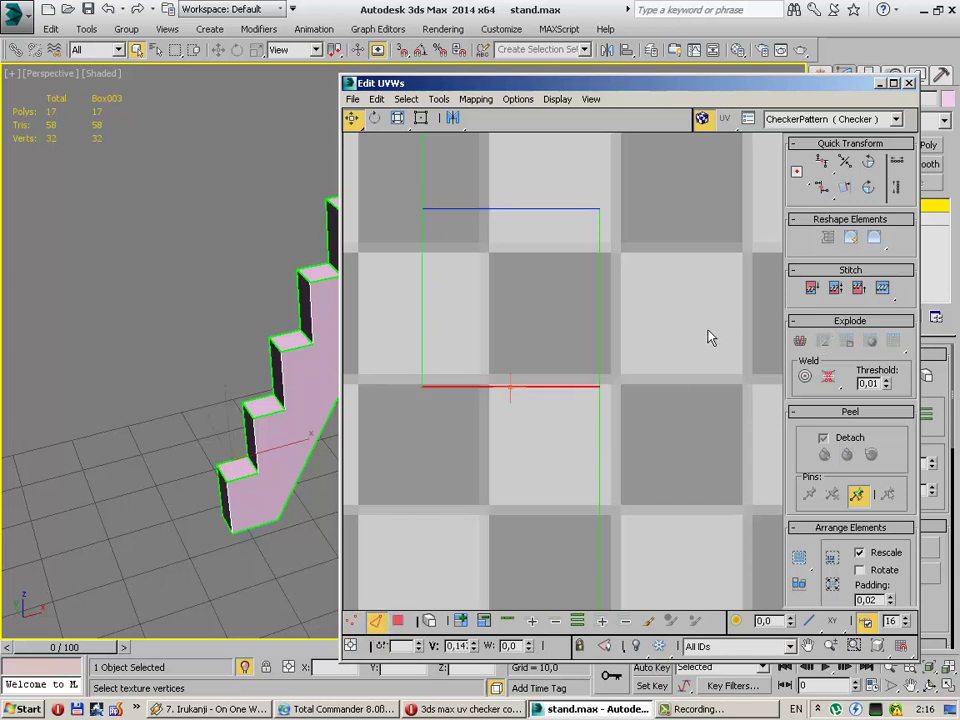
click(635, 558)
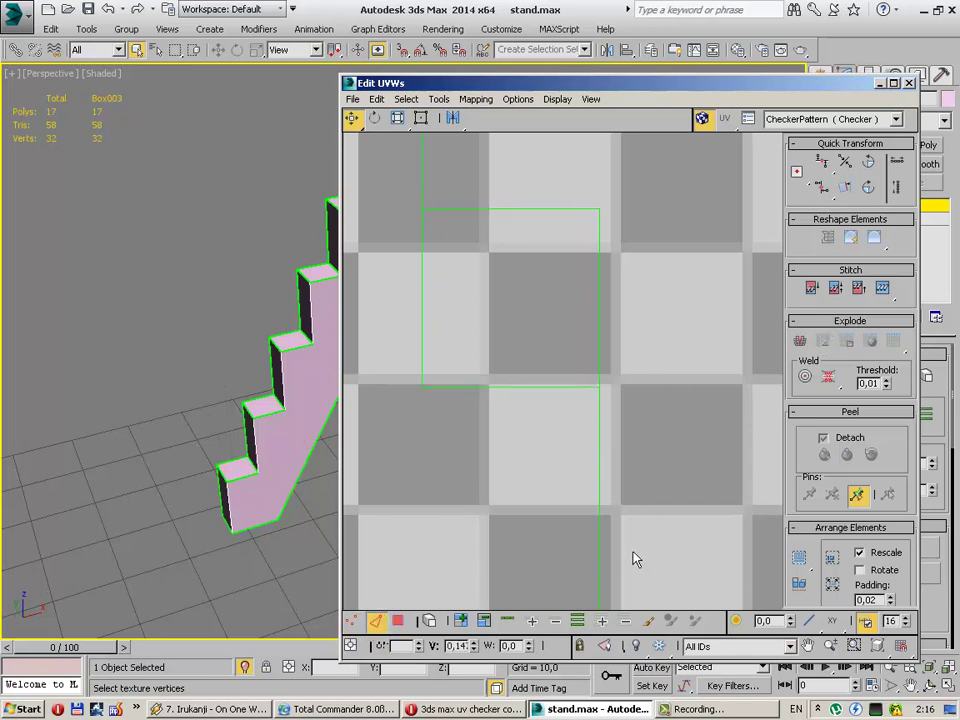
click(397, 621)
click(564, 289)
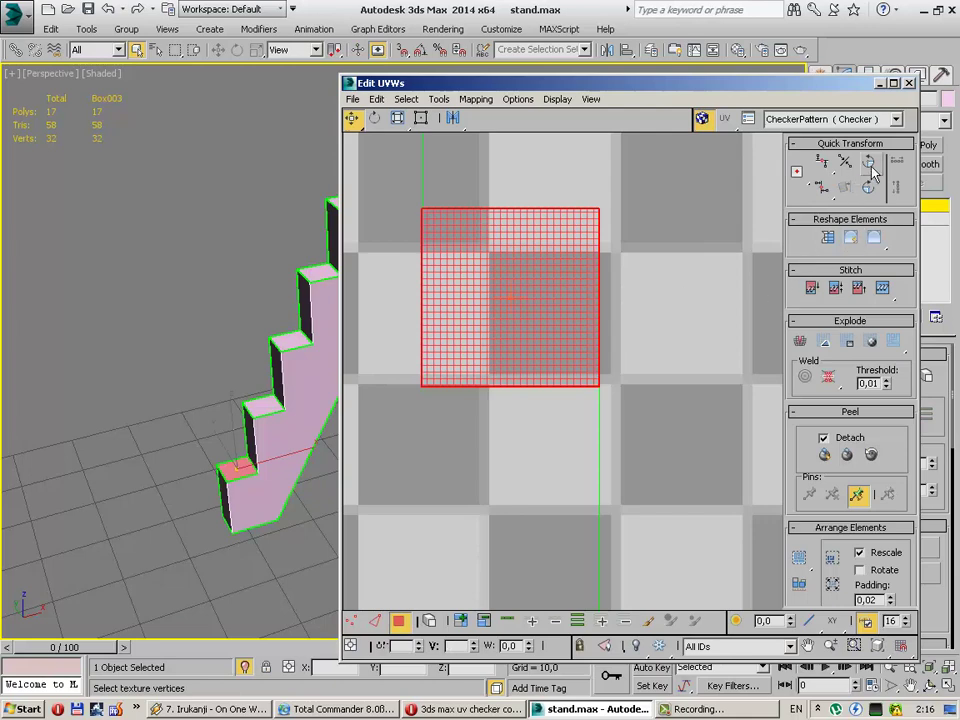
click(375, 621)
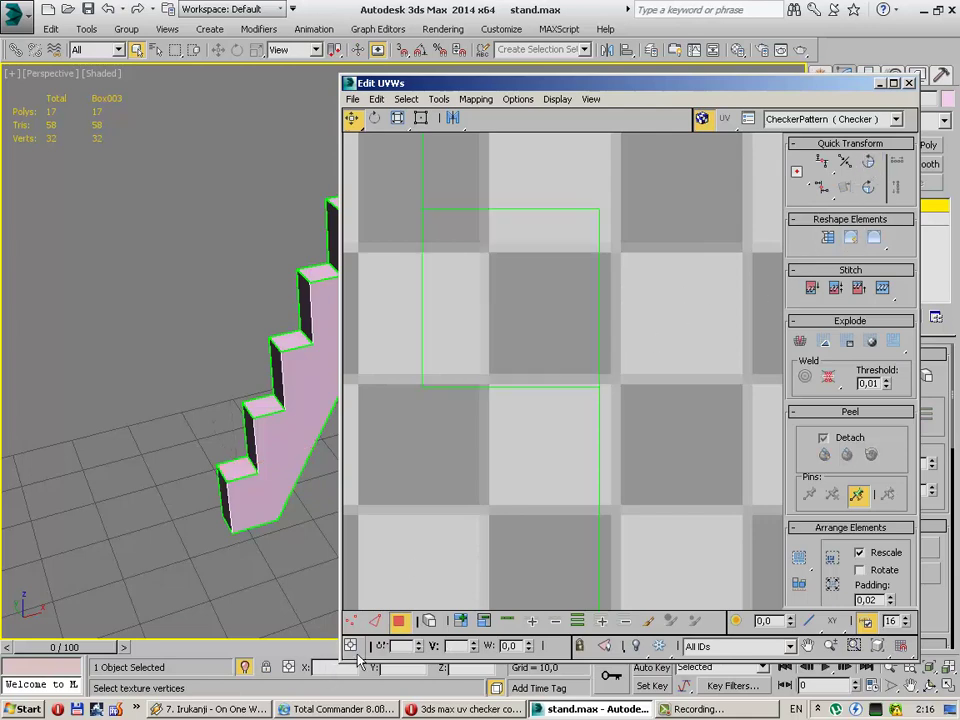
click(512, 390)
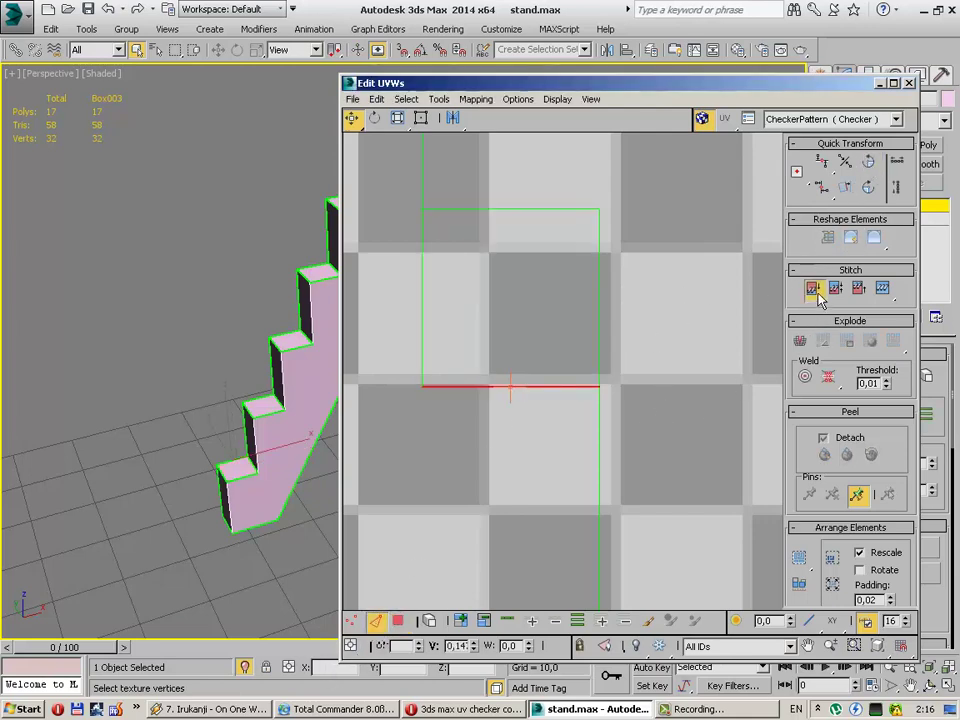
click(638, 315)
Step: Pan to the square shell, select its bottom edge and stitch it to its matching edge
mouse_move(638, 315)
middle_down()
mouse_move(579, 446)
mouse_move(518, 360)
middle_up()
click(510, 334)
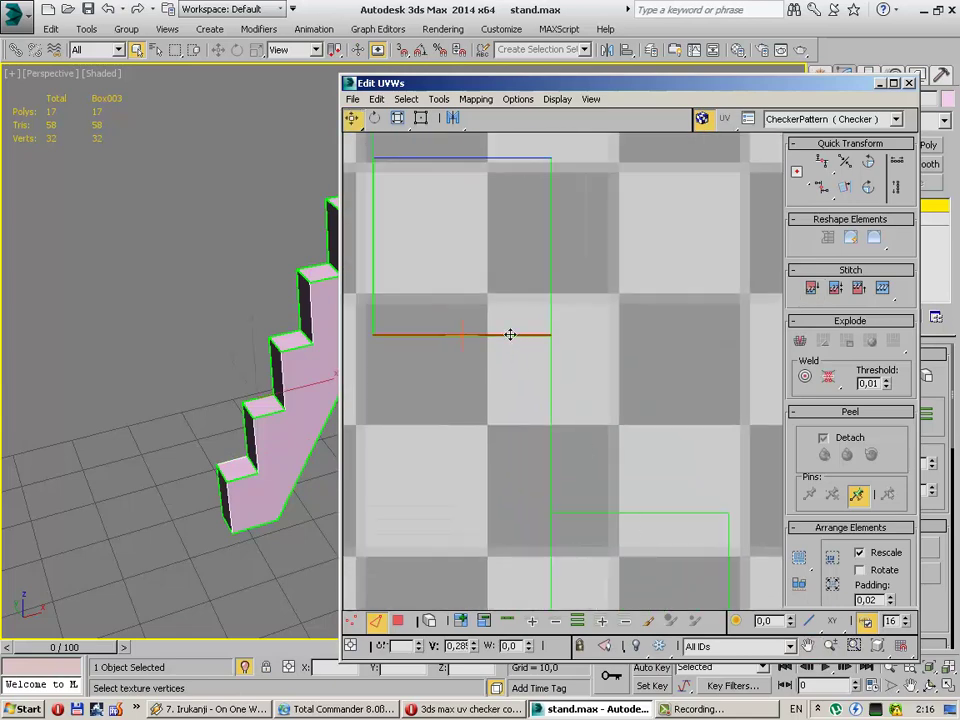
key(3)
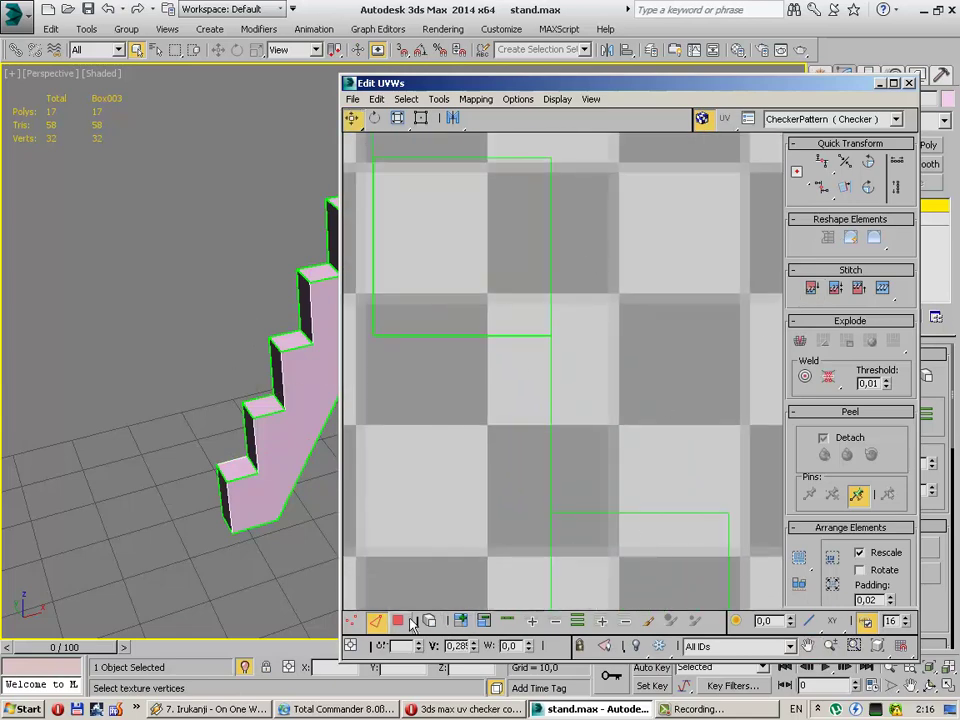
click(492, 234)
mouse_move(492, 234)
middle_down()
mouse_move(529, 319)
mouse_move(624, 428)
middle_up()
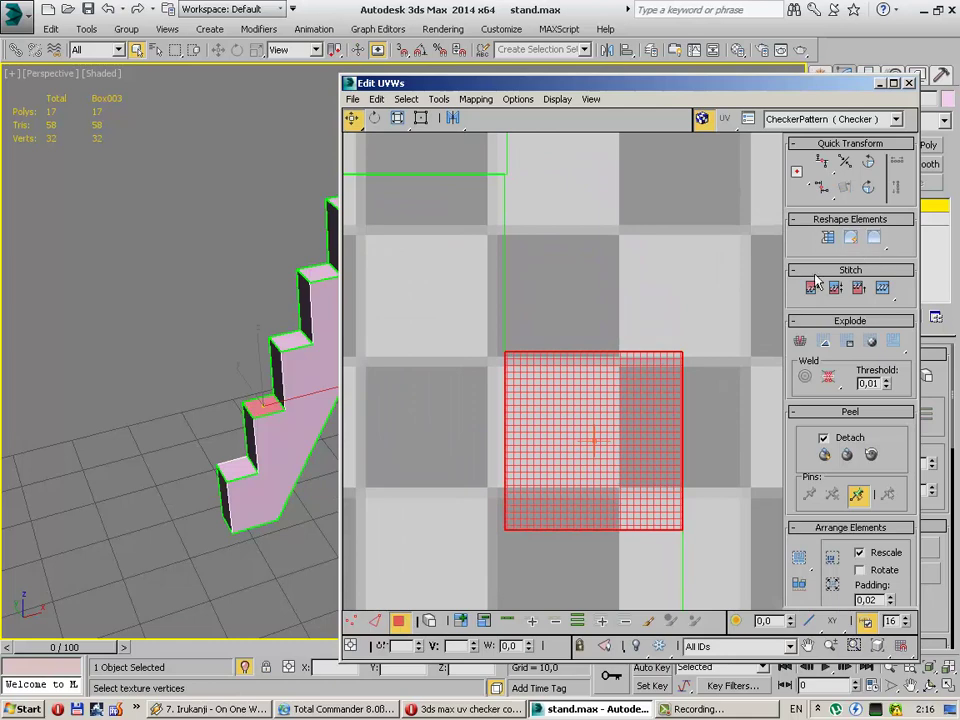
key(2)
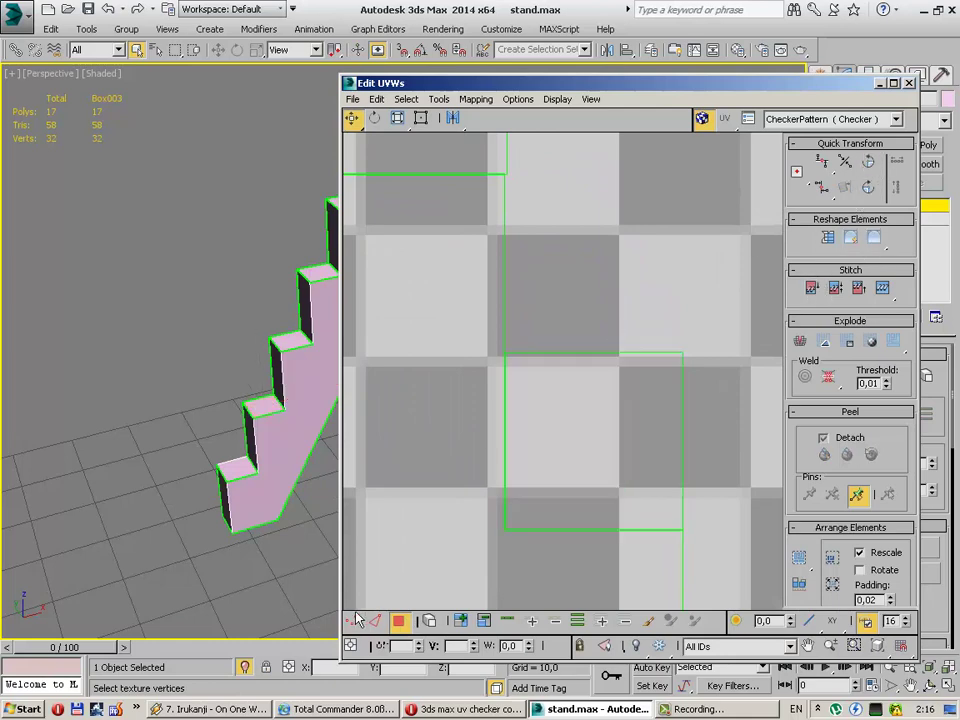
click(550, 529)
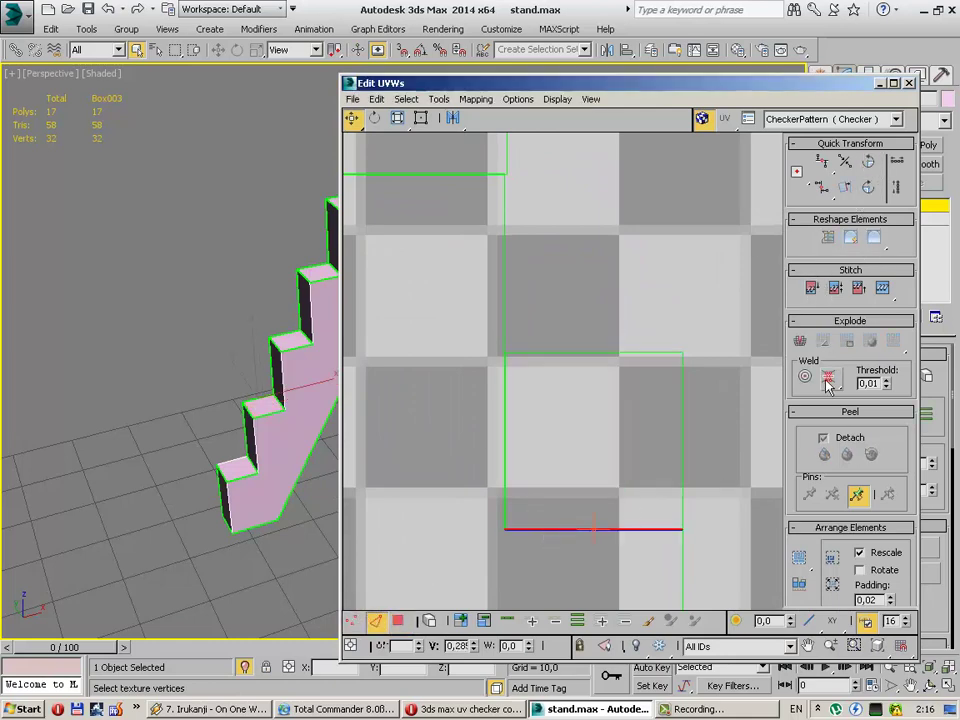
click(813, 287)
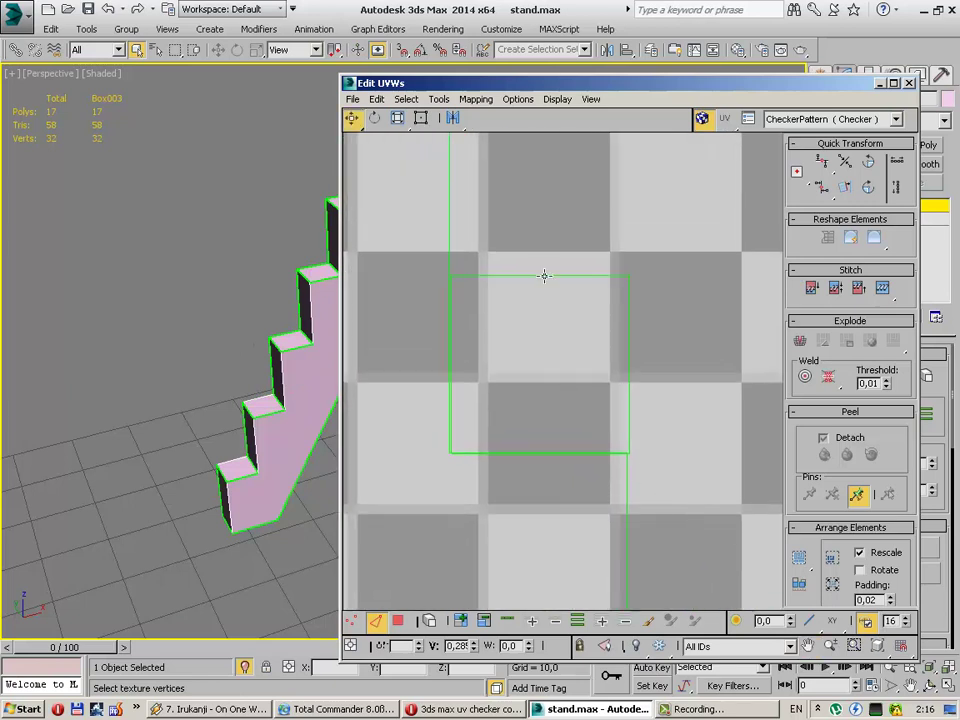
Step: Select the square face's bottom edge again, stitch it, and undo the stretched result
click(544, 275)
key(3)
click(579, 316)
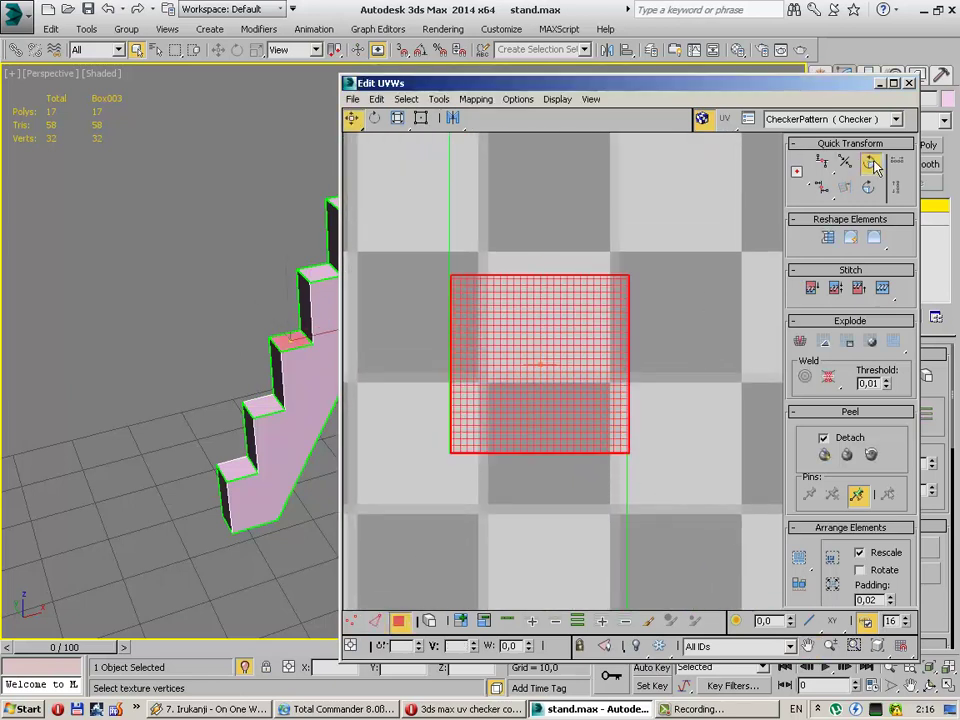
key(2)
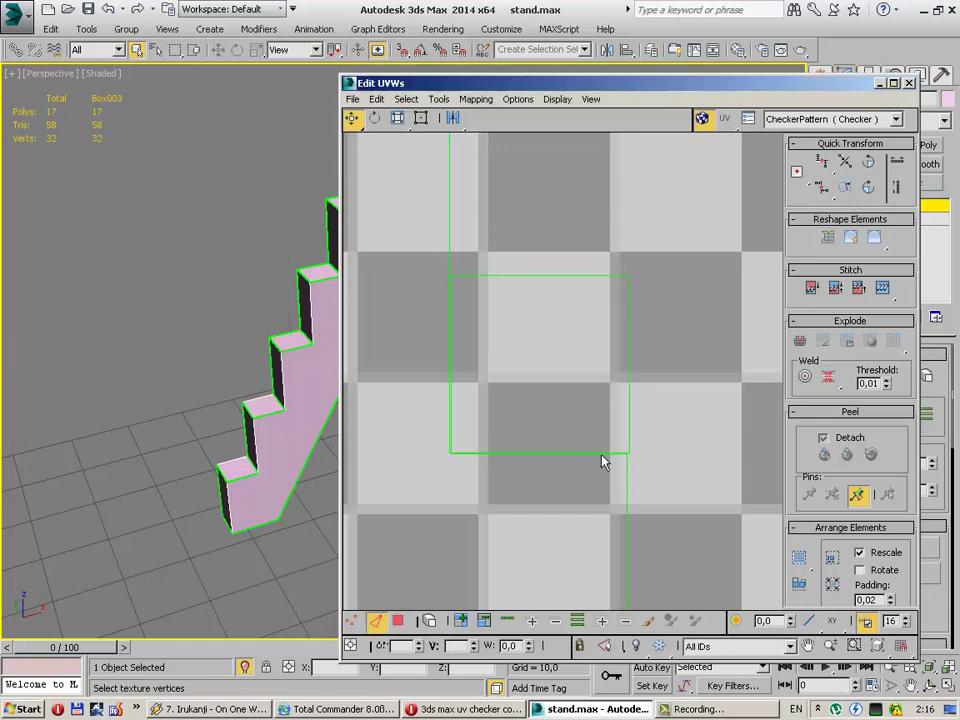
click(604, 452)
middle_drag(520, 220, 537, 242)
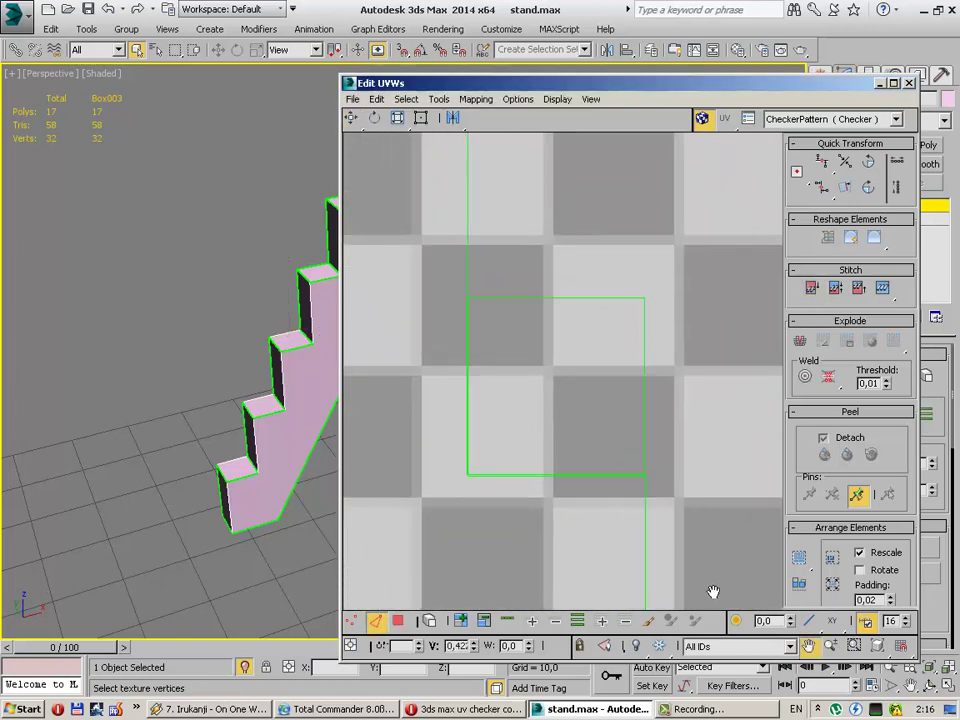
click(822, 285)
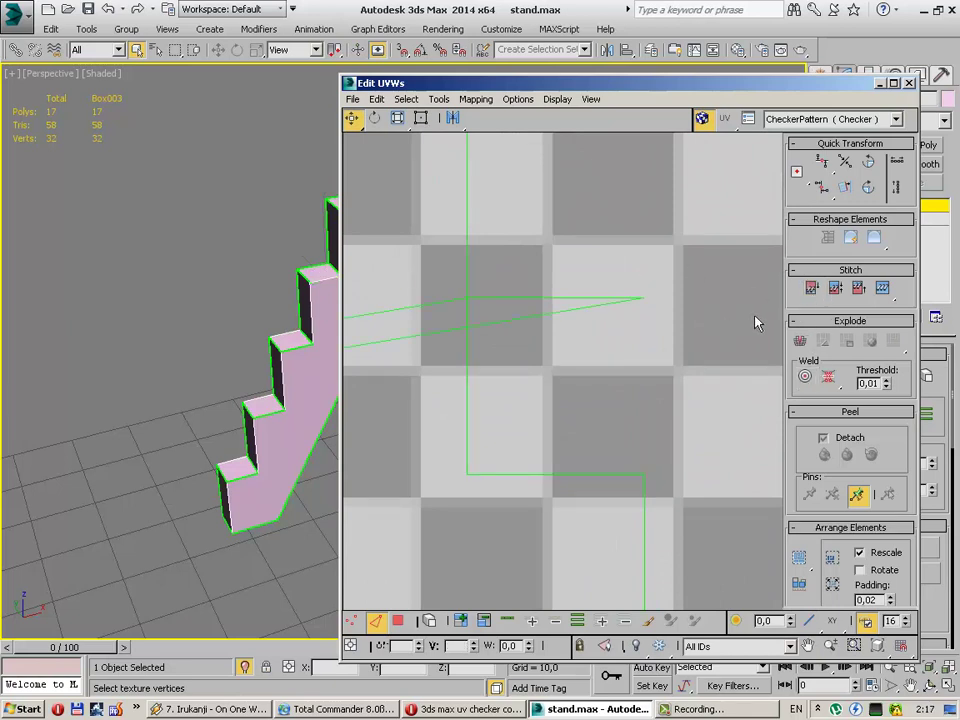
key(ctrl+z)
Step: Reselect the rectangle and square shell faces, then pick out only the square shell's bottom edge
click(536, 297)
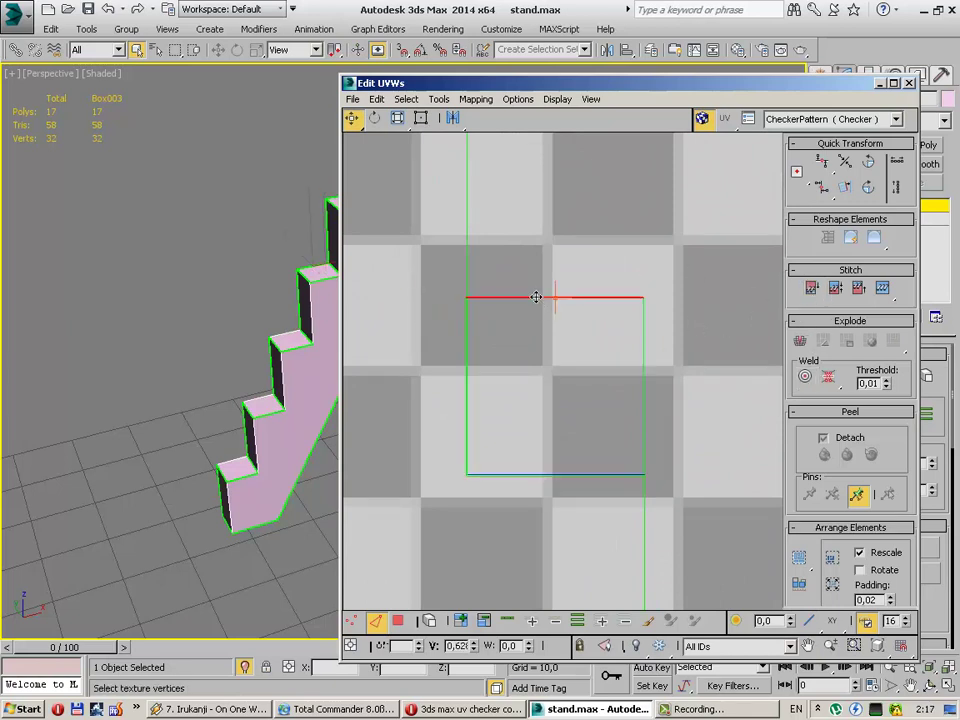
key(3)
click(572, 354)
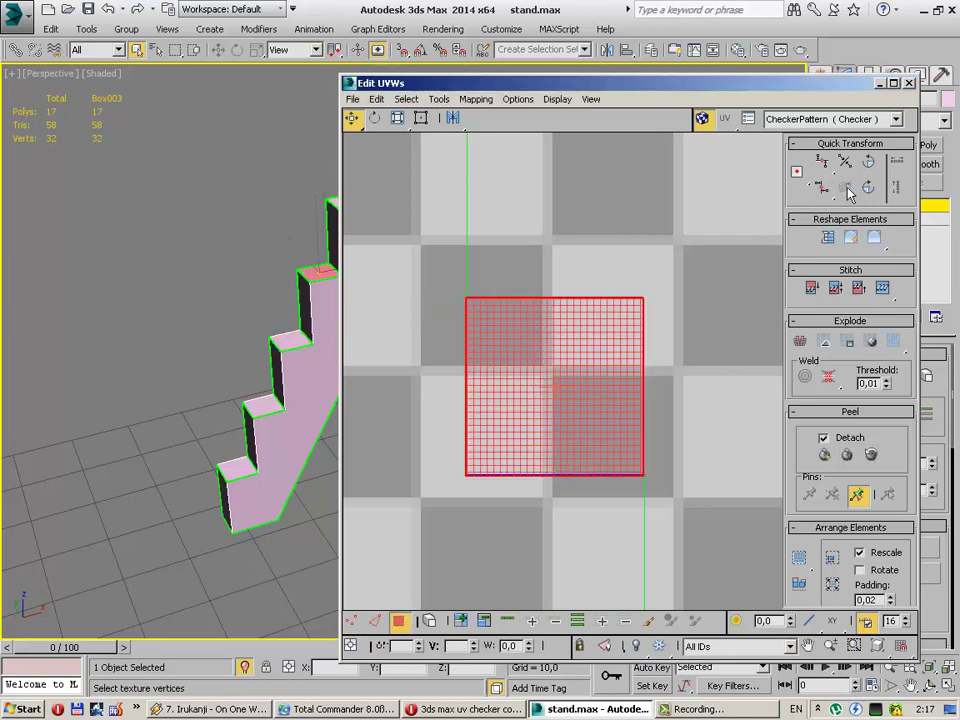
click(375, 621)
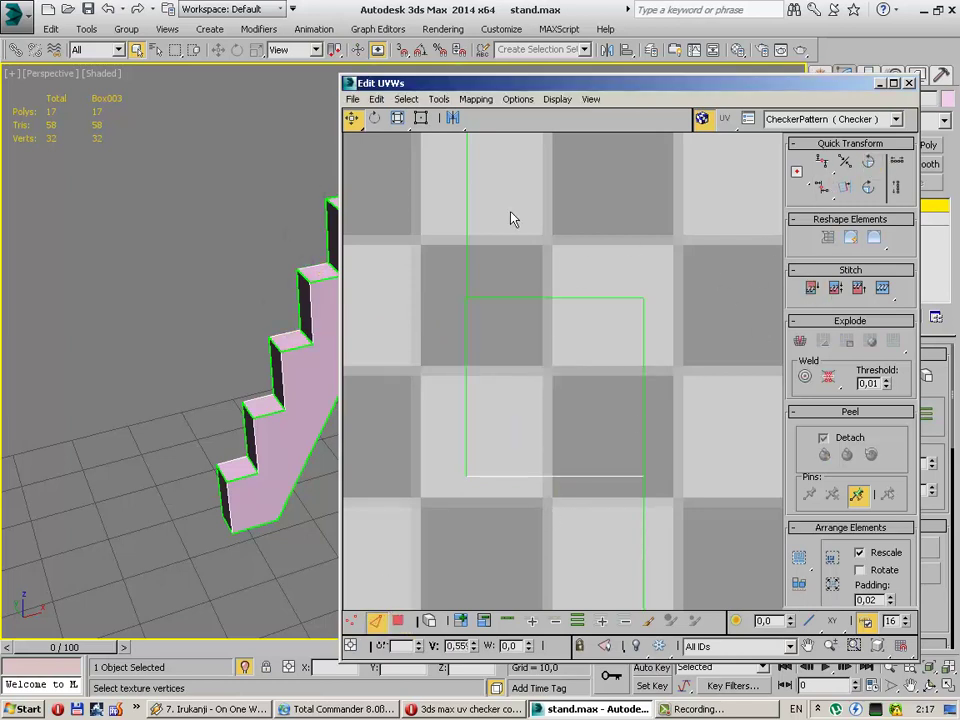
middle_drag(510, 216, 453, 182)
key(2)
click(529, 262)
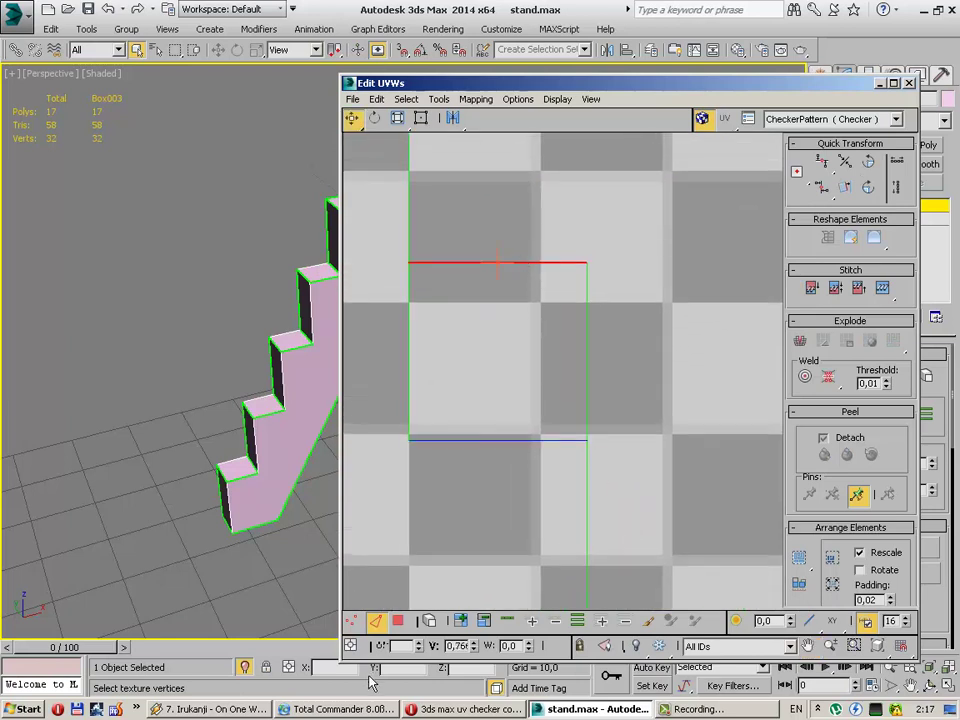
key(3)
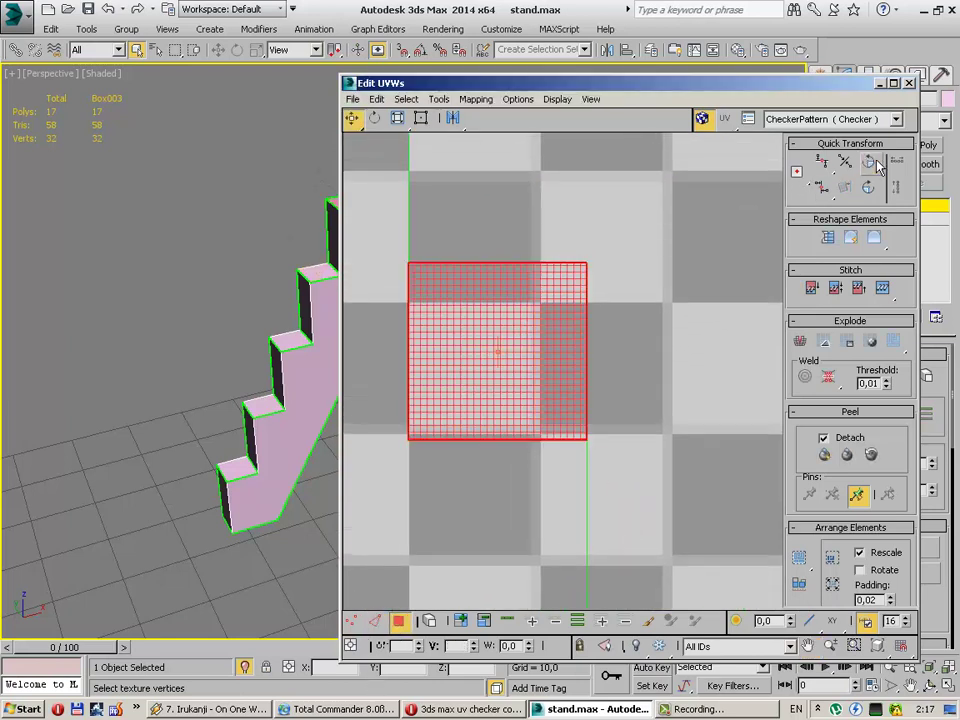
key(2)
click(490, 439)
click(558, 445)
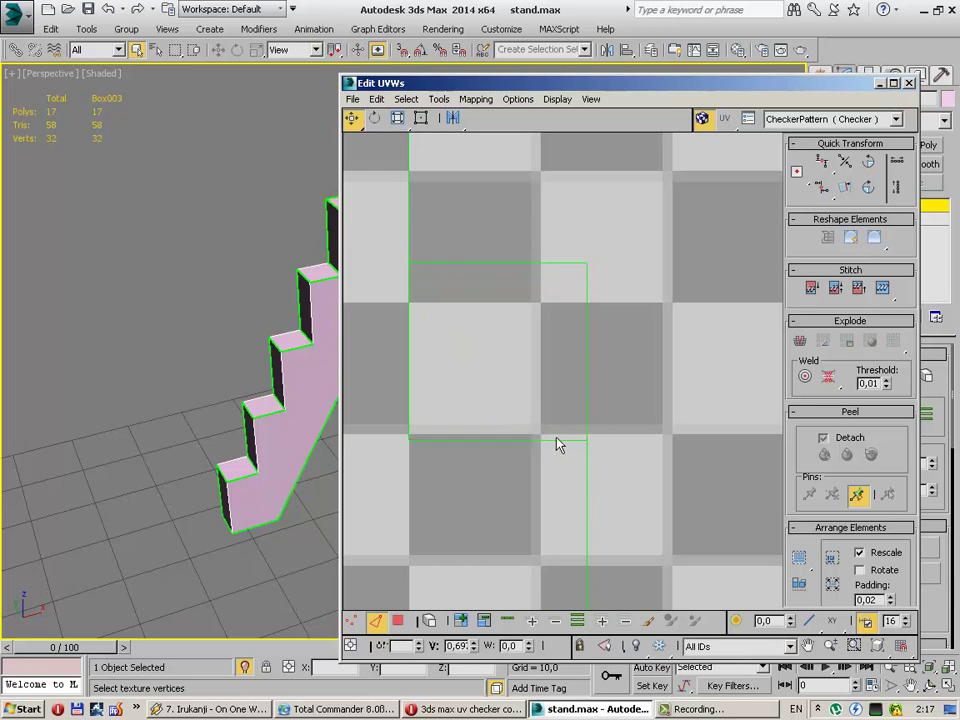
click(553, 439)
Step: Pan to the lower shells and select the stair-side and centre column elements, then clear the selection
click(437, 238)
middle_drag(437, 238, 447, 380)
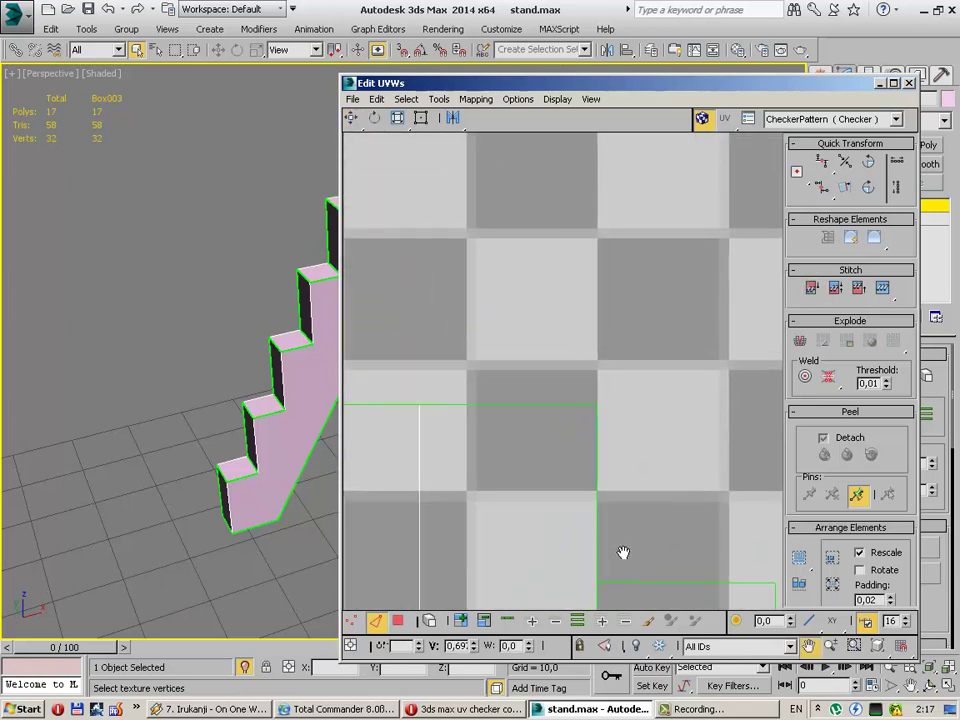
scroll(484, 453, down, 1)
scroll(529, 328, down, 3)
scroll(583, 407, down, 3)
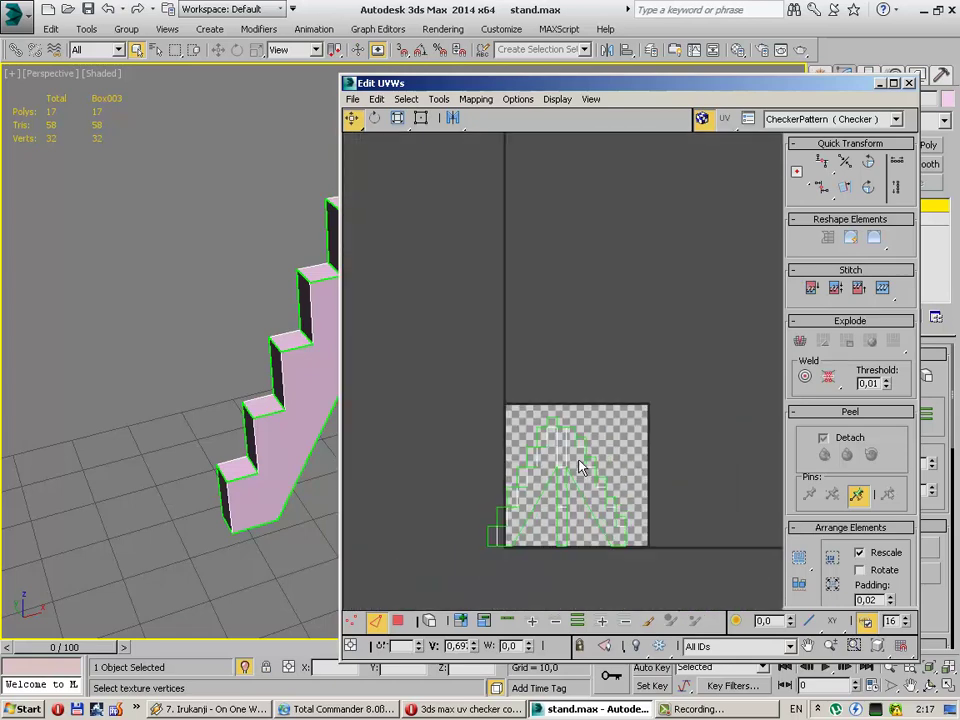
scroll(595, 475, down, 1)
scroll(610, 420, up, 4)
scroll(619, 390, up, 1)
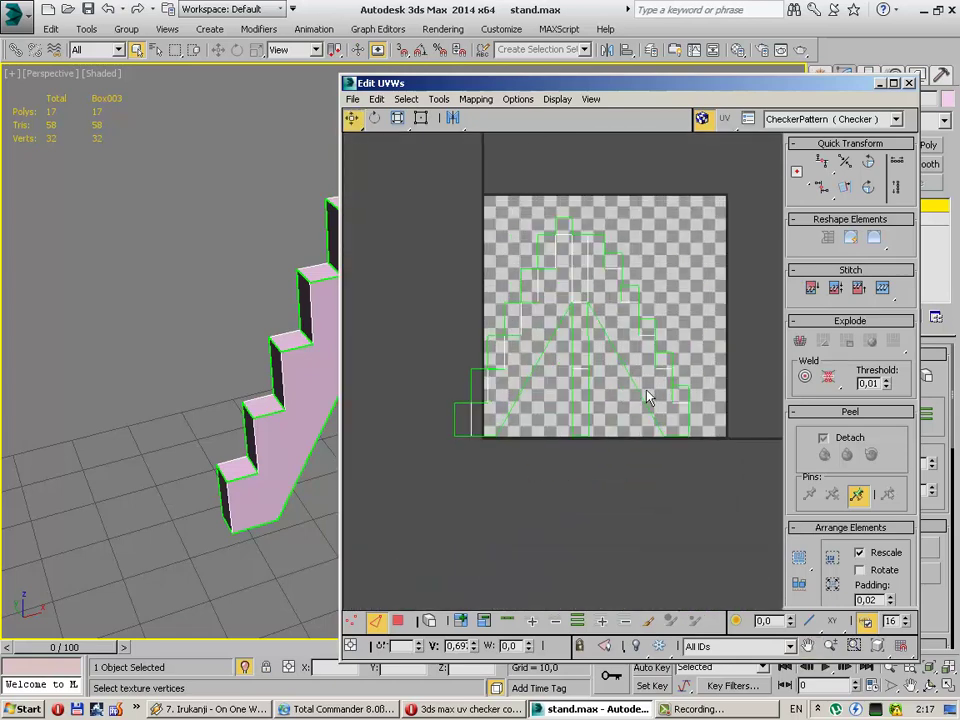
click(397, 621)
click(612, 258)
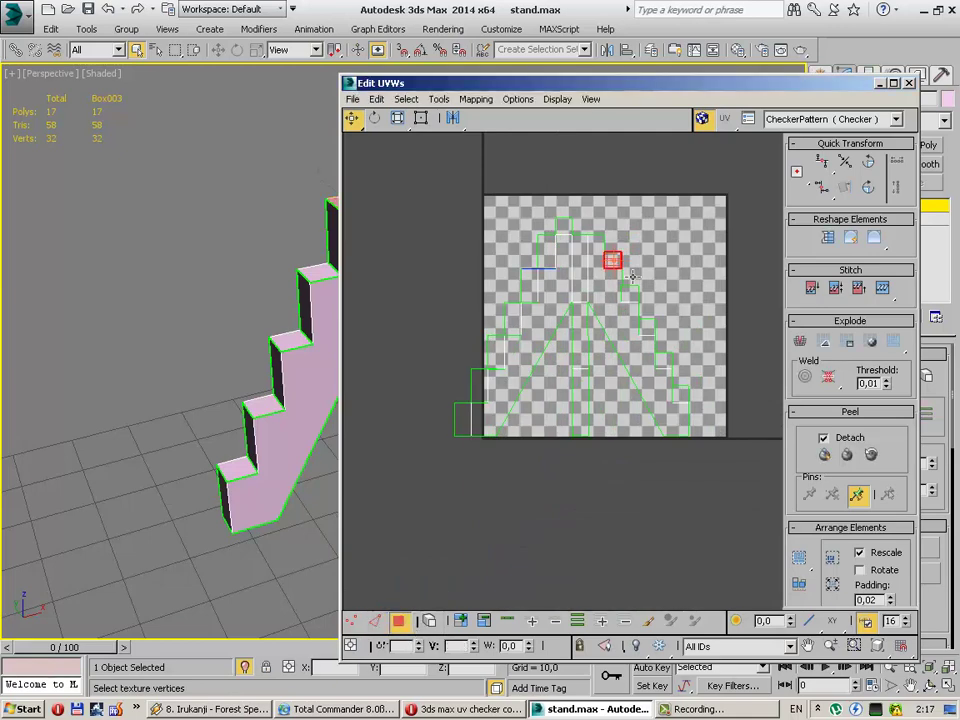
click(575, 288)
click(562, 293)
click(580, 330)
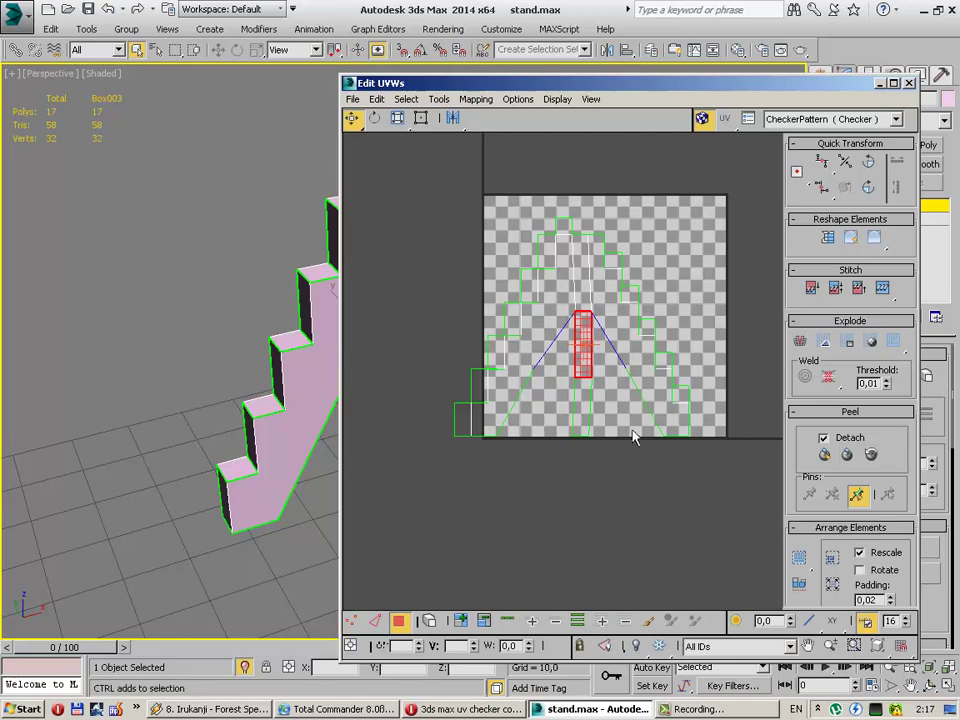
click(614, 391)
Step: Try stitching the centre column and trapezoid into the triangle shell, then undo both stitches
scroll(616, 390, up, 3)
scroll(612, 386, up, 1)
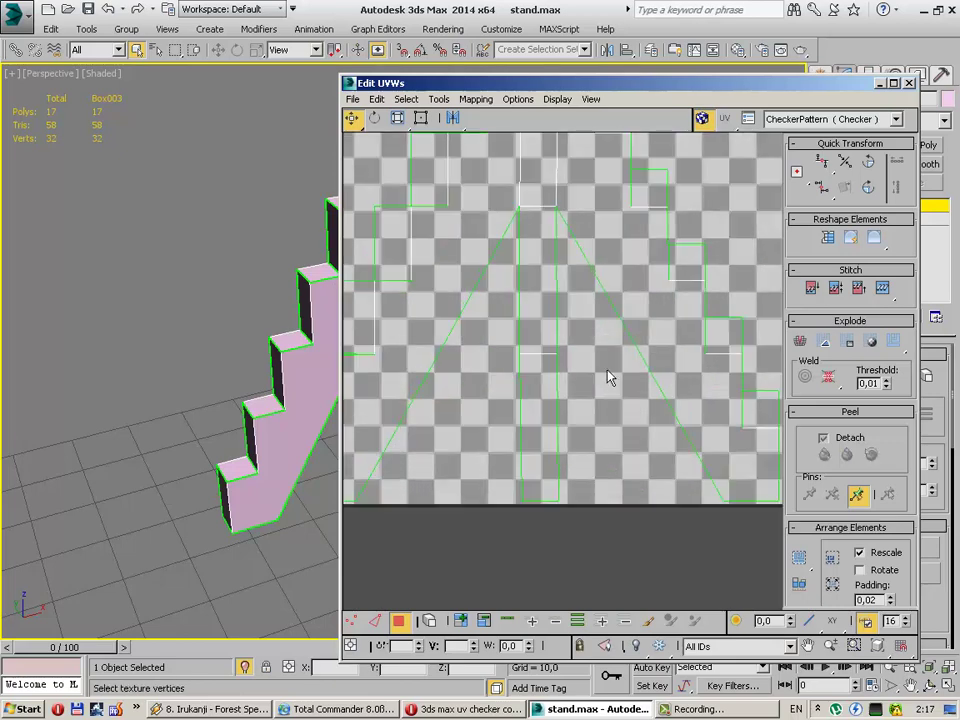
scroll(592, 352, down, 2)
scroll(600, 375, down, 2)
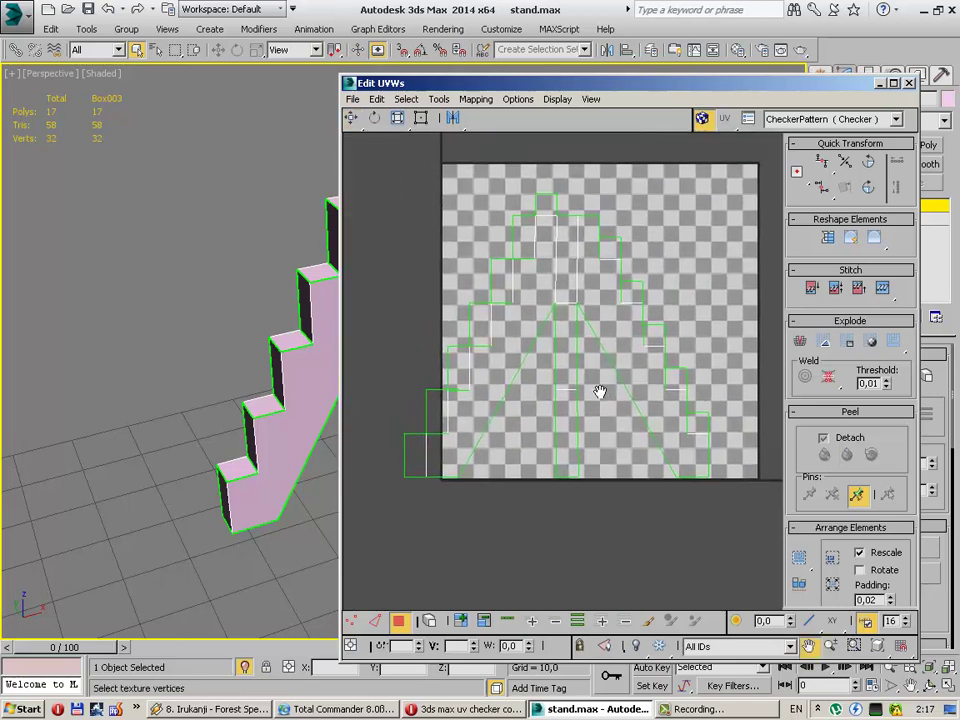
scroll(602, 400, up, 2)
scroll(602, 405, up, 1)
scroll(590, 400, down, 1)
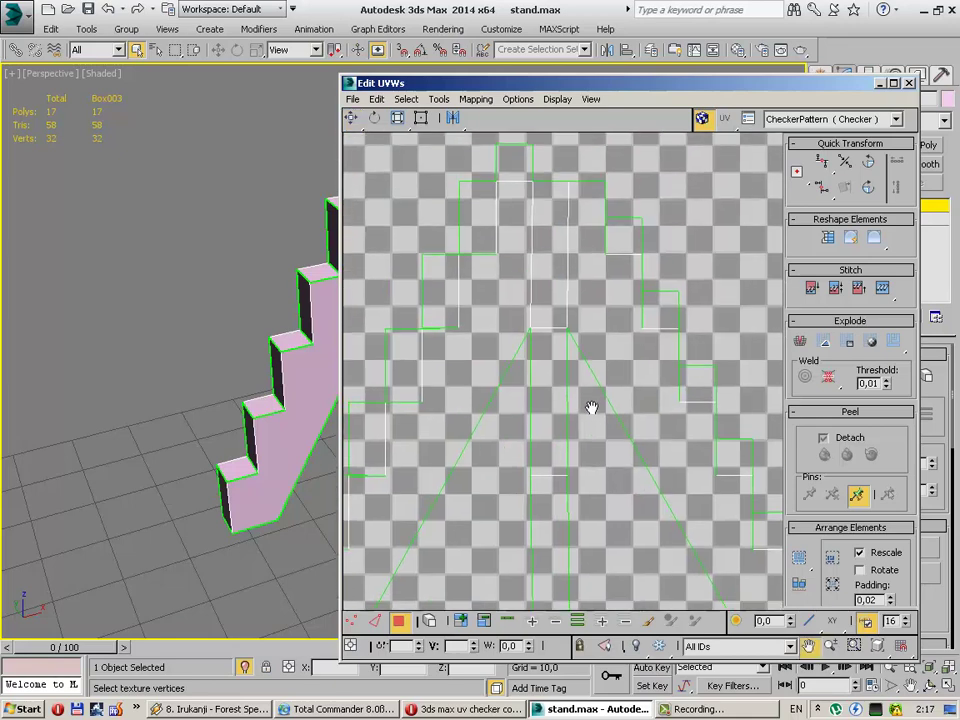
scroll(610, 420, up, 1)
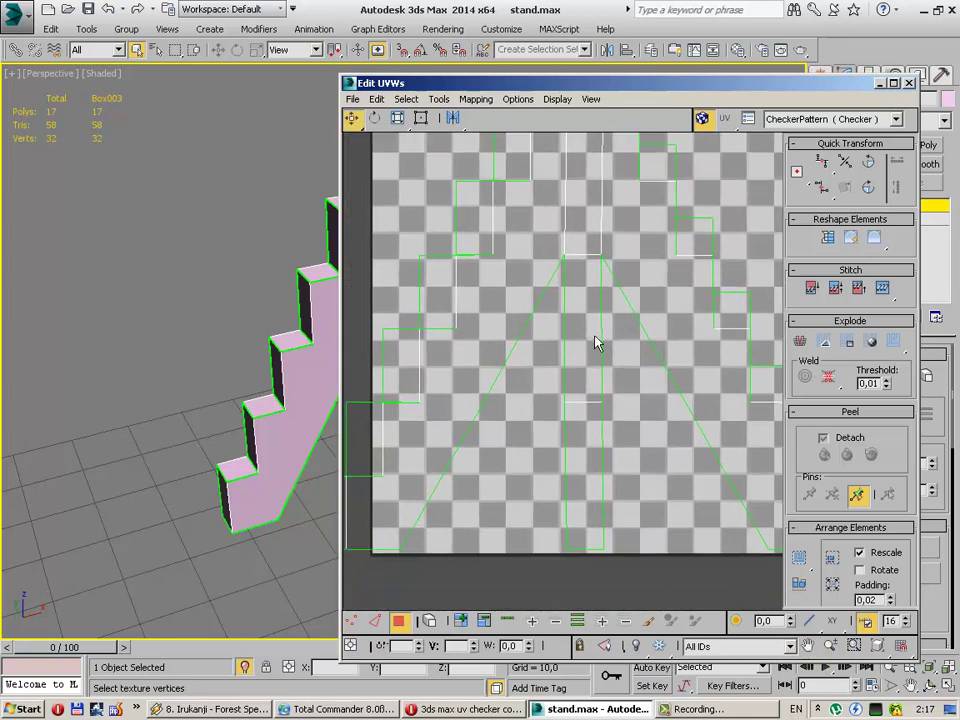
click(598, 352)
scroll(605, 360, up, 1)
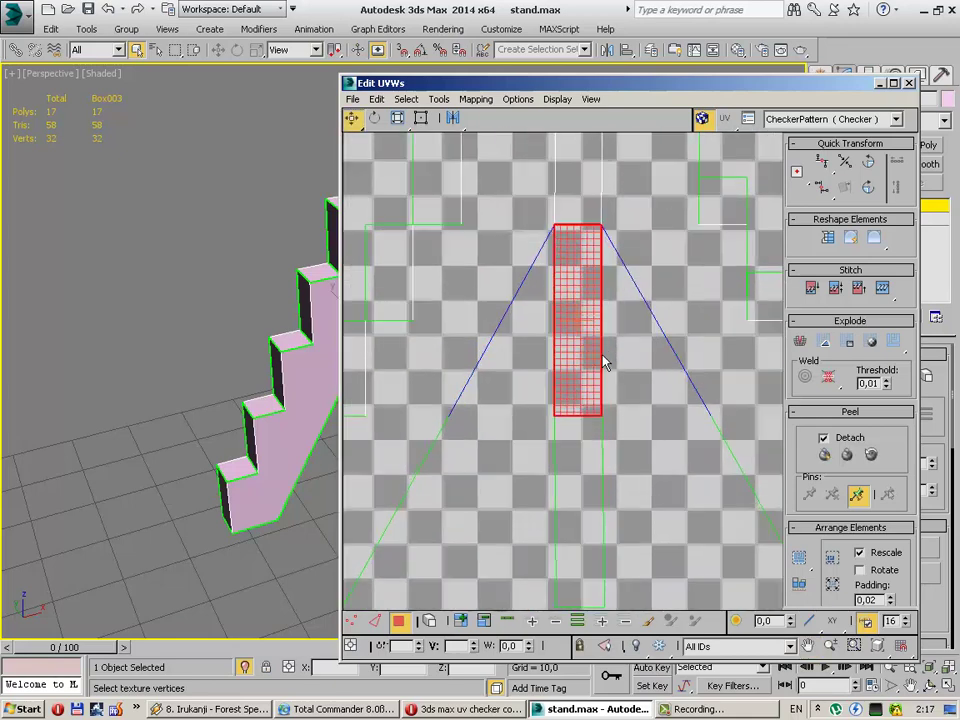
click(810, 289)
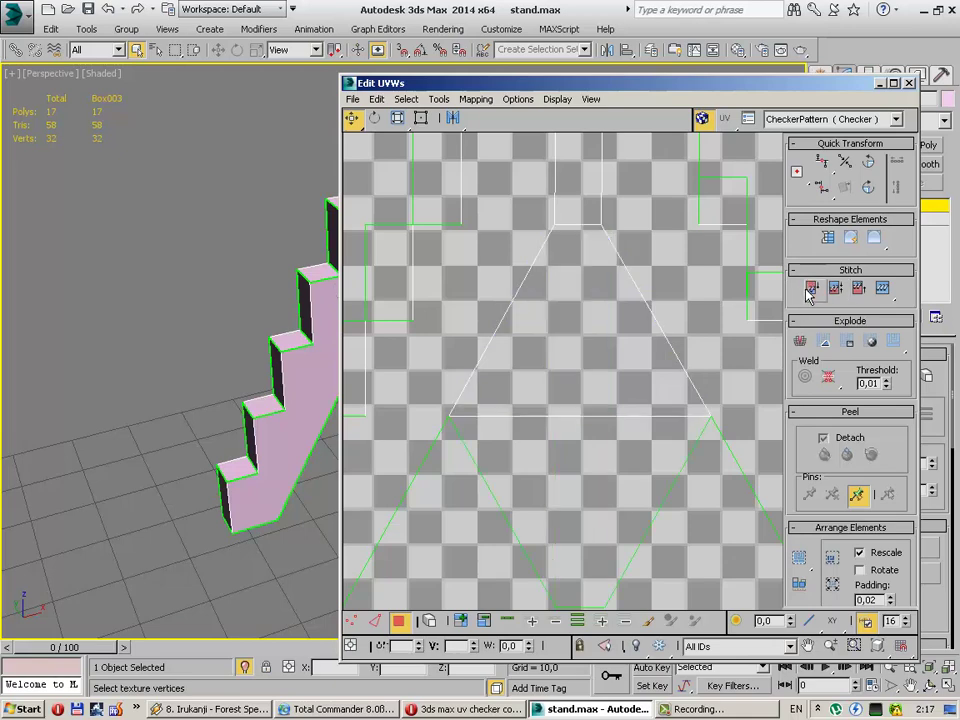
scroll(553, 229, down, 3)
scroll(574, 293, down, 3)
middle_drag(574, 293, 612, 373)
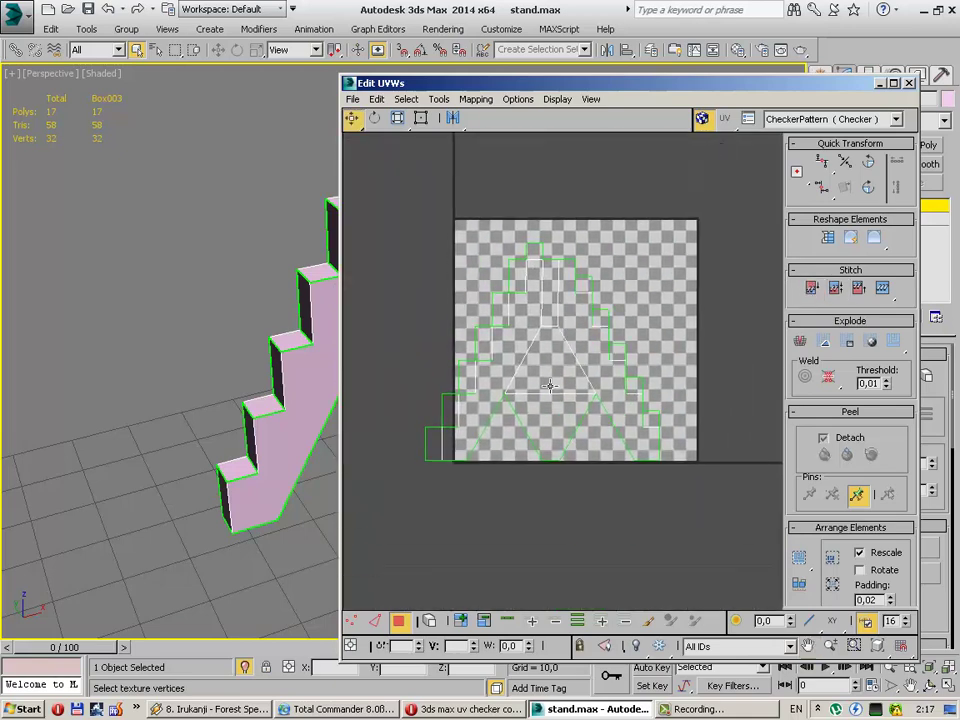
scroll(600, 470, up, 3)
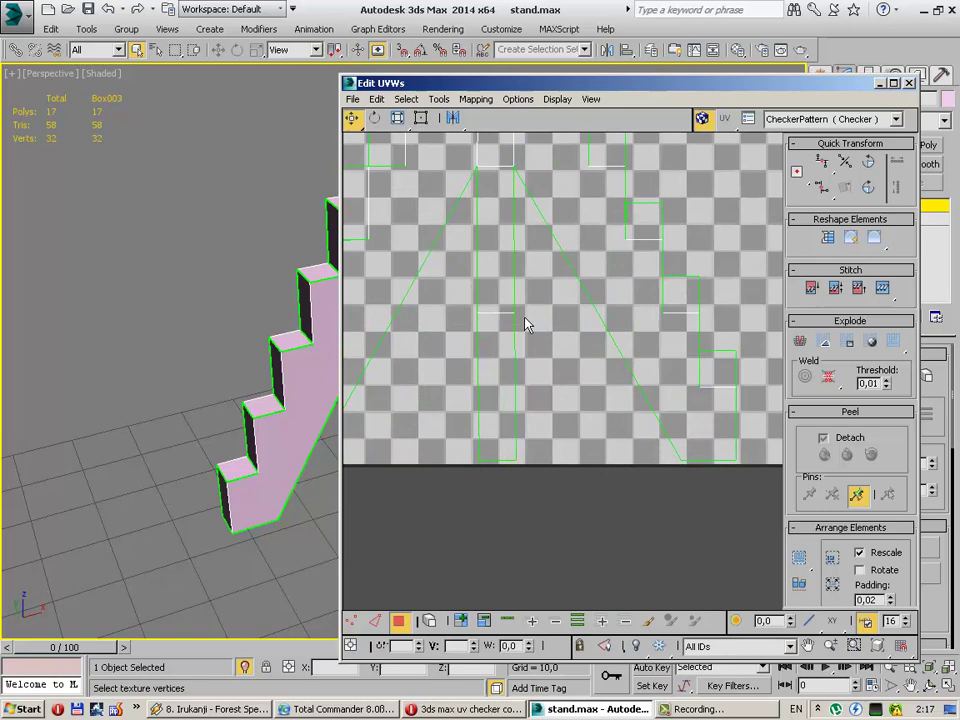
click(812, 289)
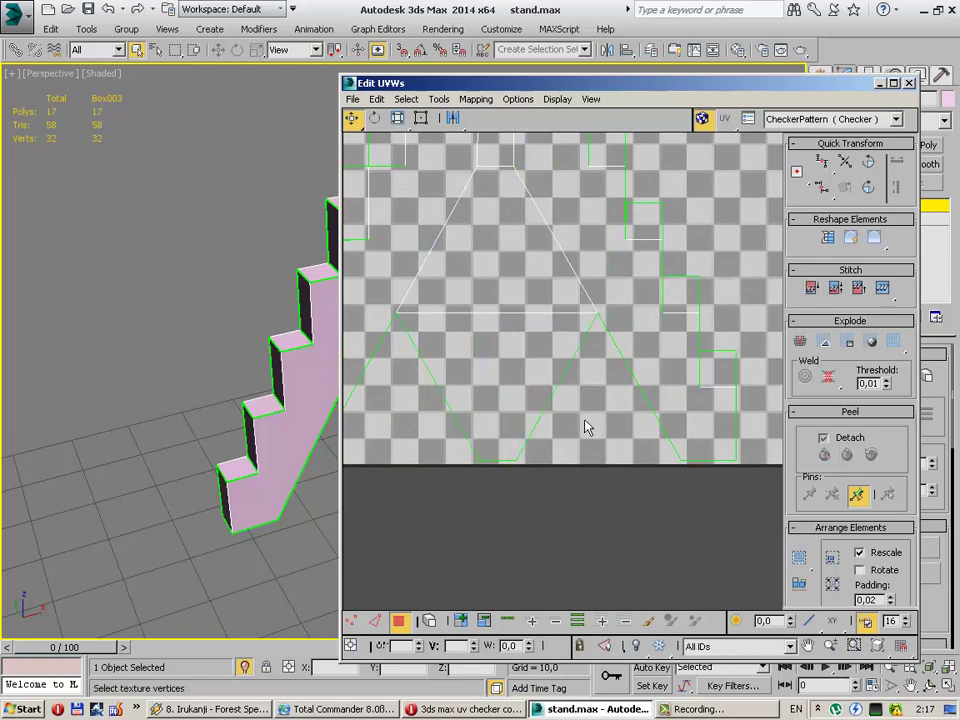
click(510, 408)
click(812, 289)
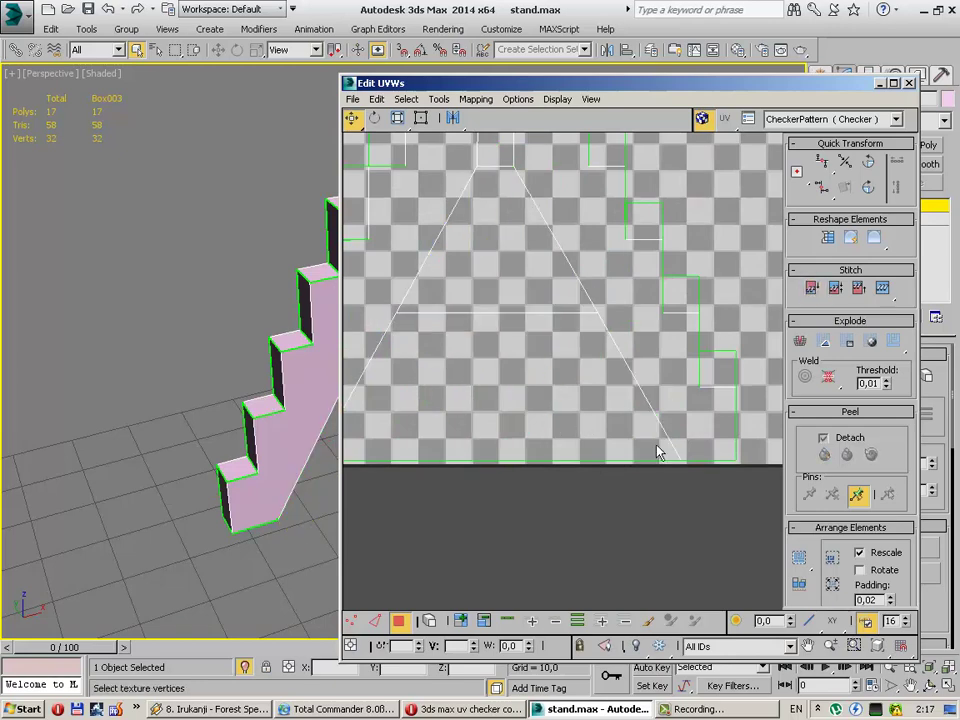
scroll(555, 404, down, 3)
key(ctrl+z)
key(ctrl+z)
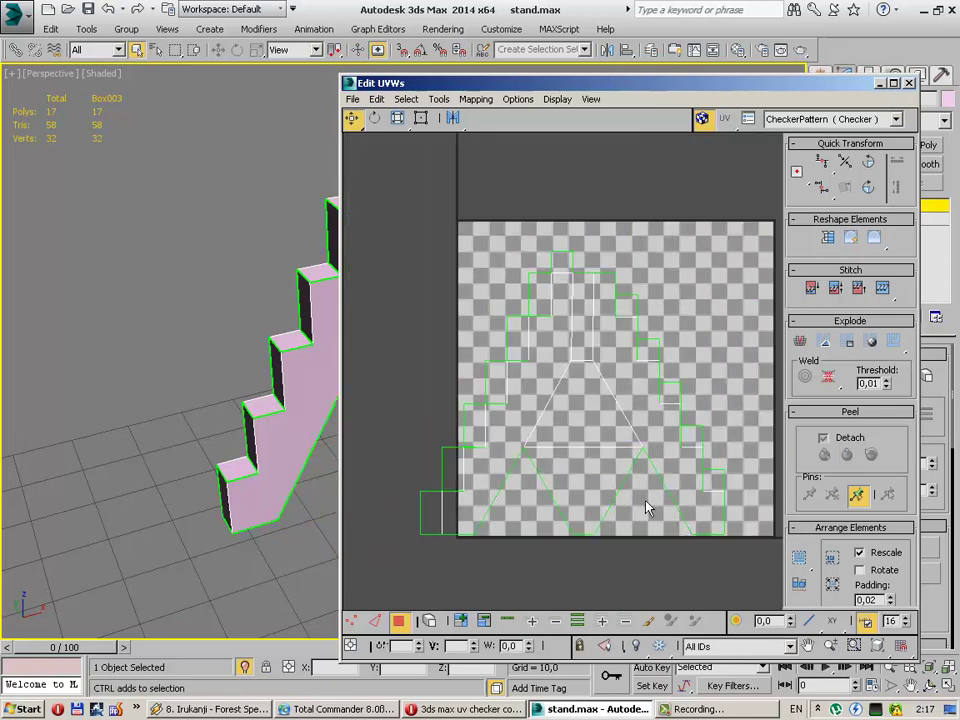
key(ctrl+z)
key(ctrl+z)
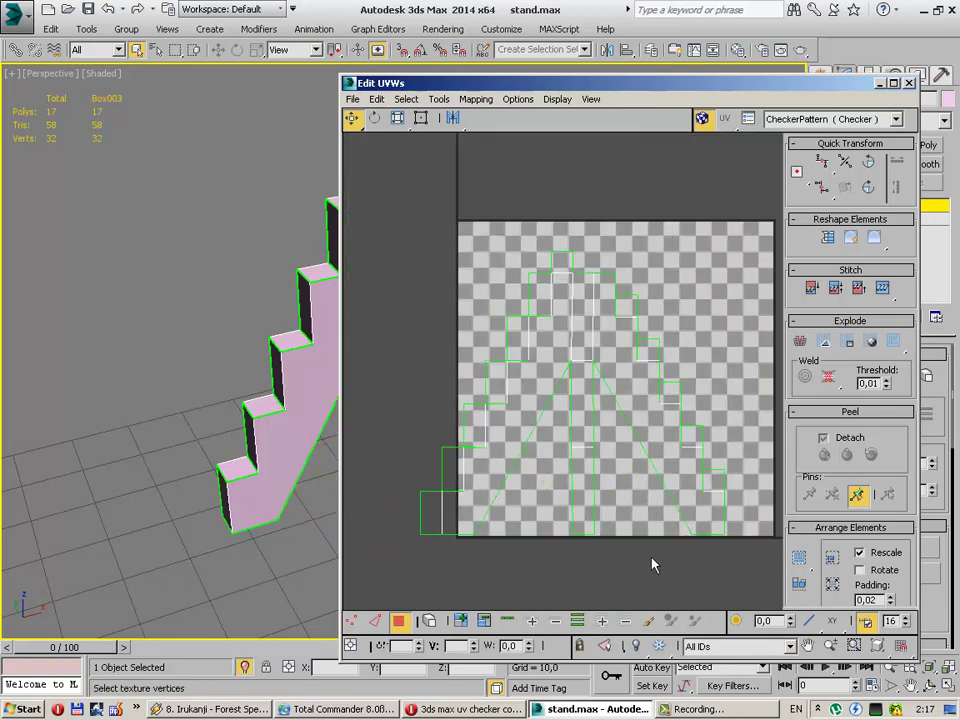
Step: Try stitching the right-side stair element, undo it, and centre the whole checker map in view
scroll(618, 382, up, 5)
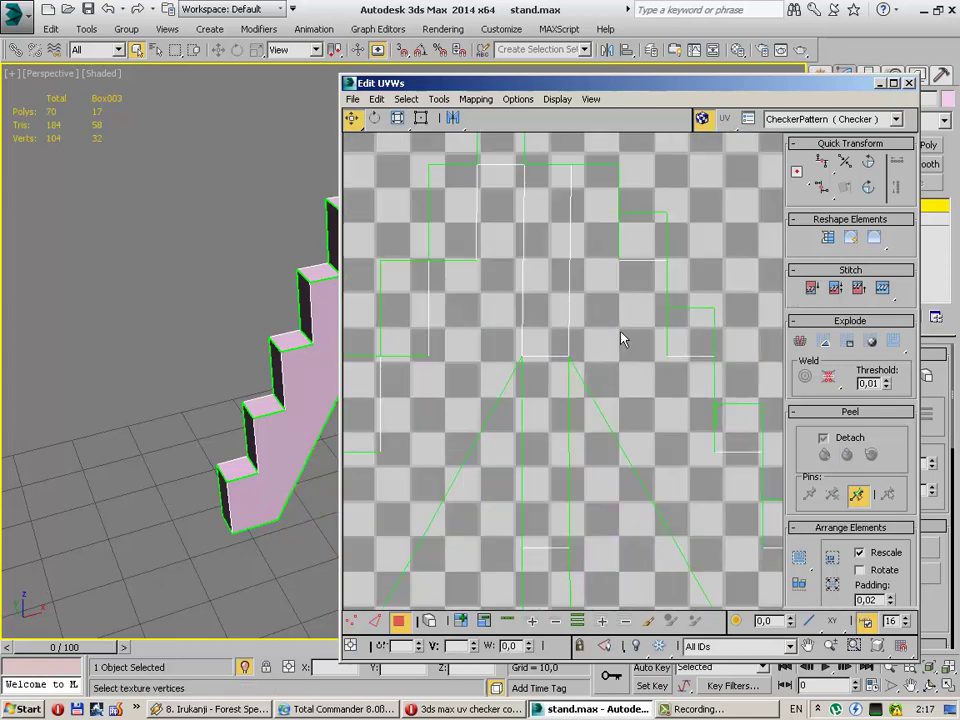
scroll(592, 369, down, 3)
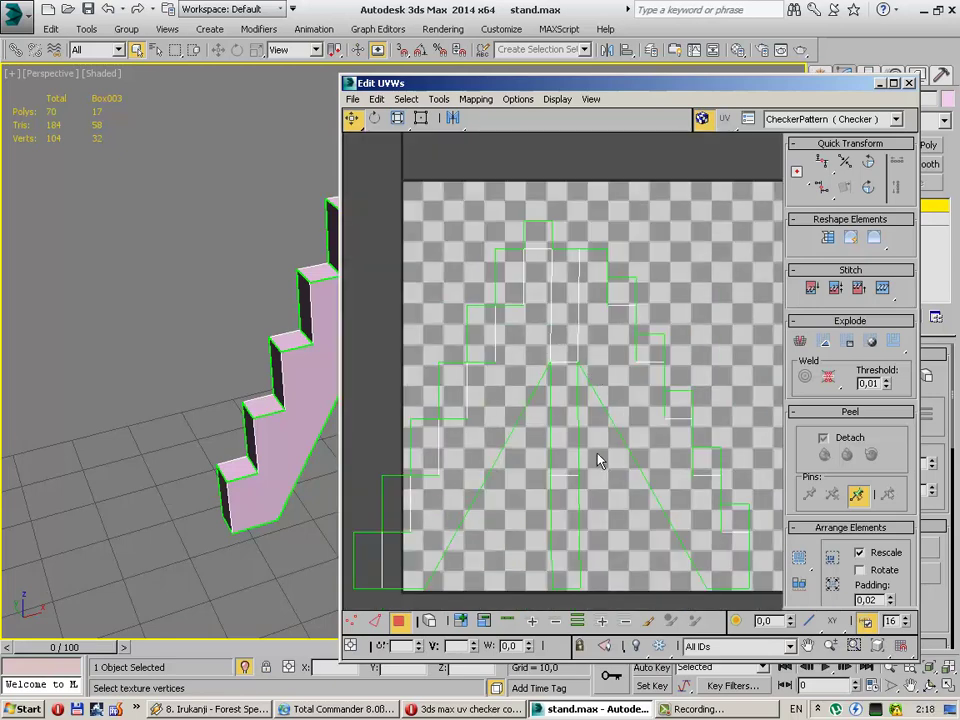
click(624, 432)
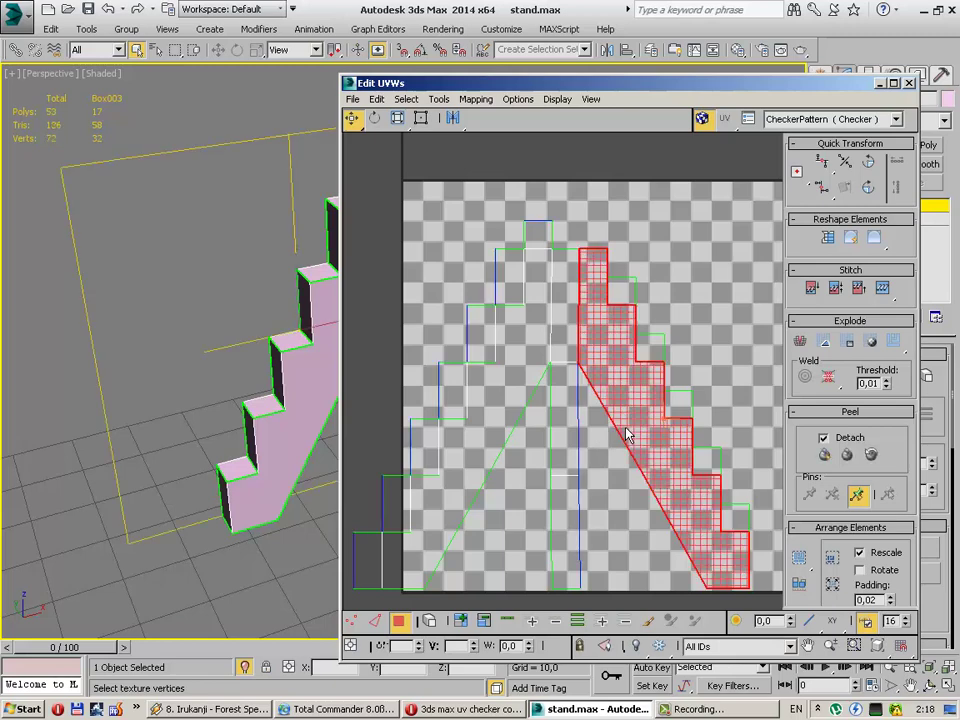
click(811, 288)
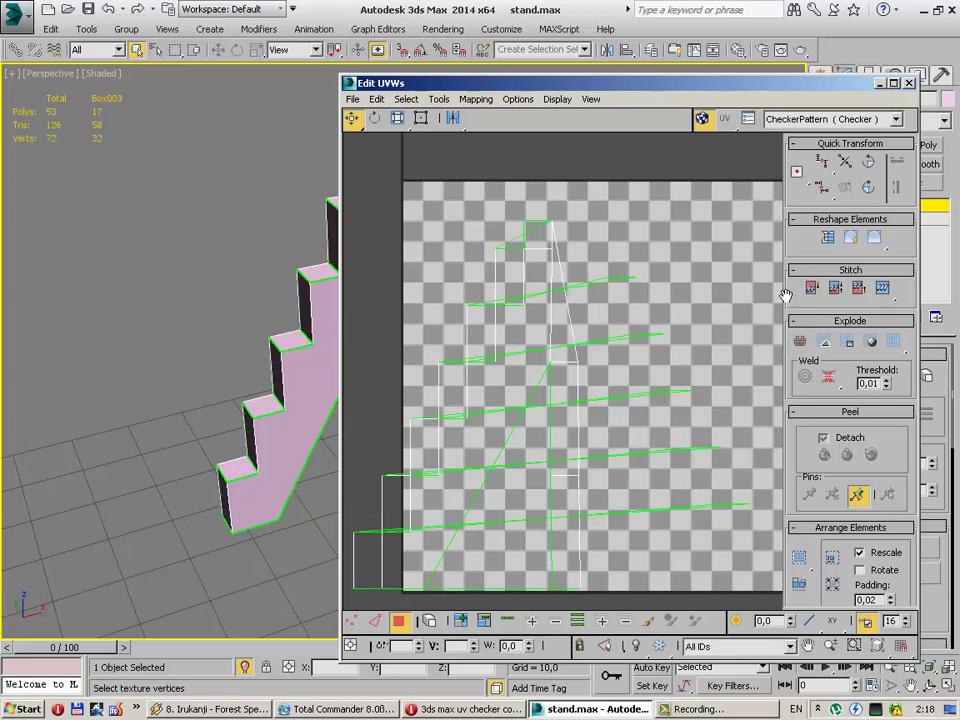
key(ctrl+z)
key(ctrl+z)
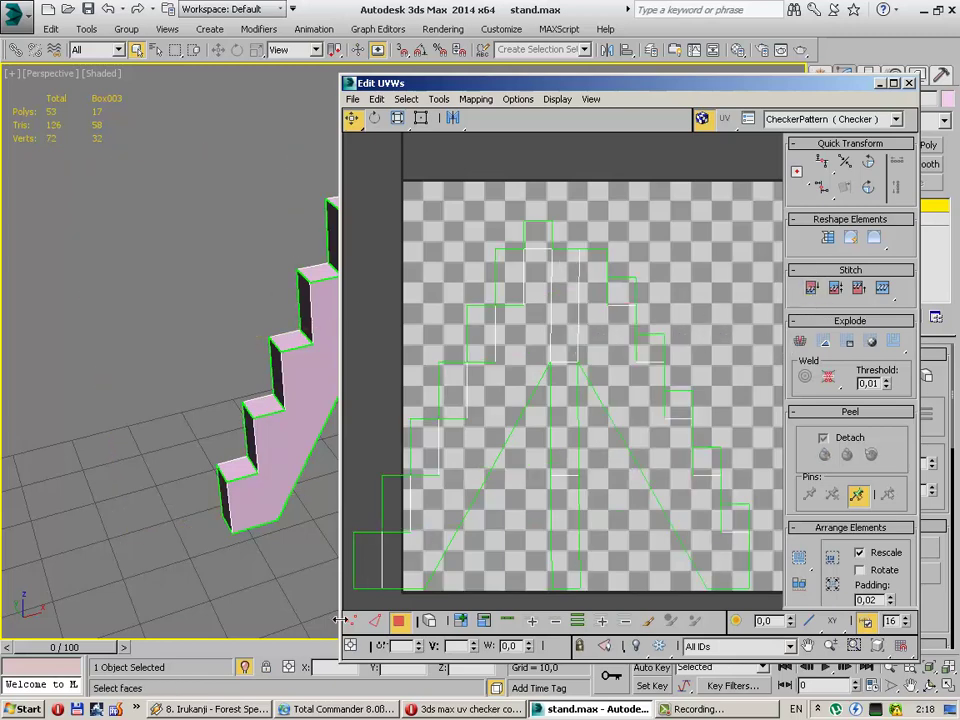
click(606, 414)
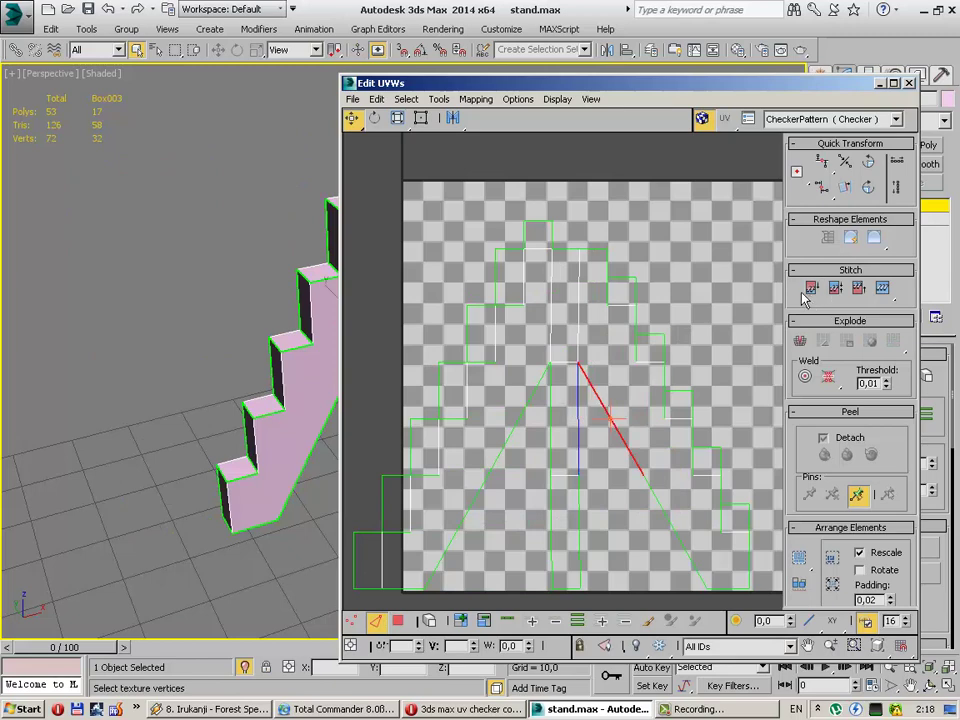
click(605, 578)
scroll(500, 574, down, 2)
scroll(510, 577, down, 2)
middle_drag(512, 578, 610, 428)
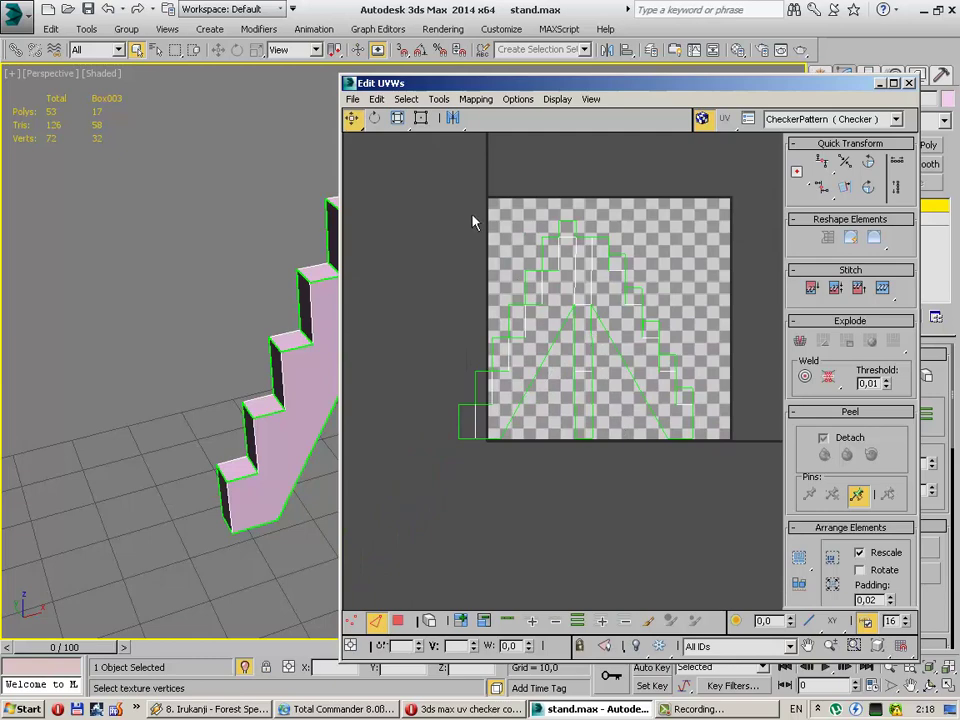
Step: Marquee-select all the staircase's UV faces, shrink them with Scale, and clear the selection
drag(474, 222, 740, 485)
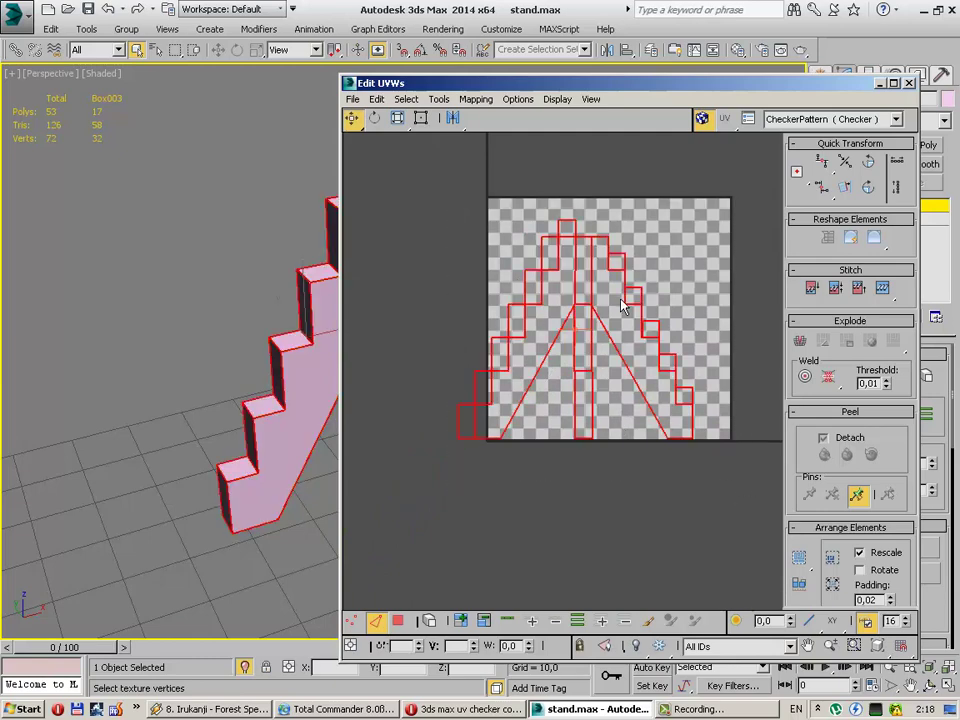
click(399, 621)
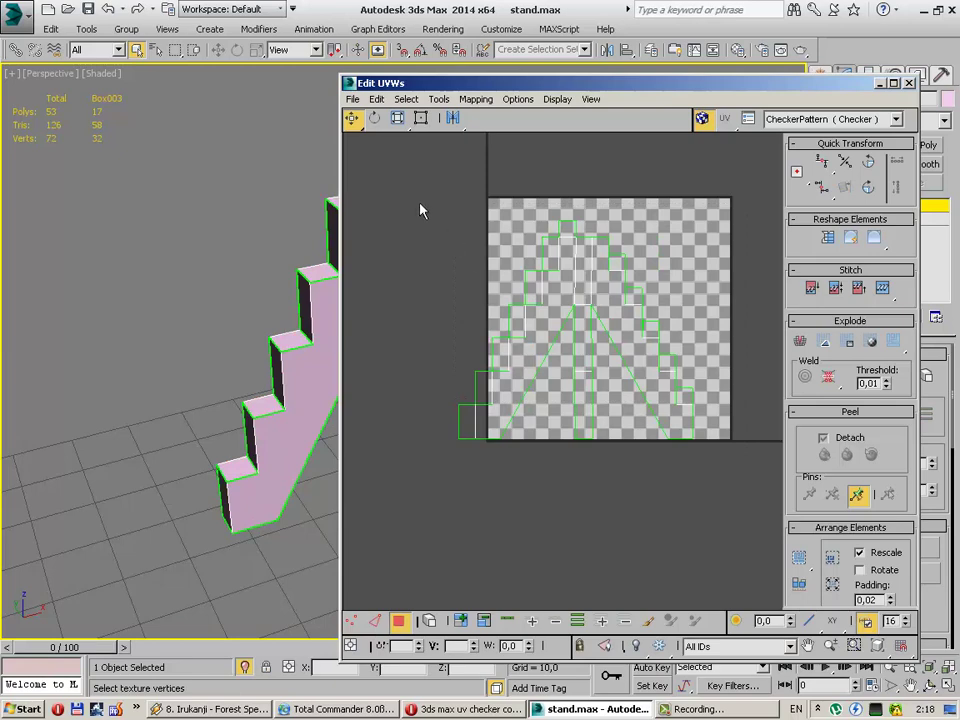
drag(420, 210, 745, 455)
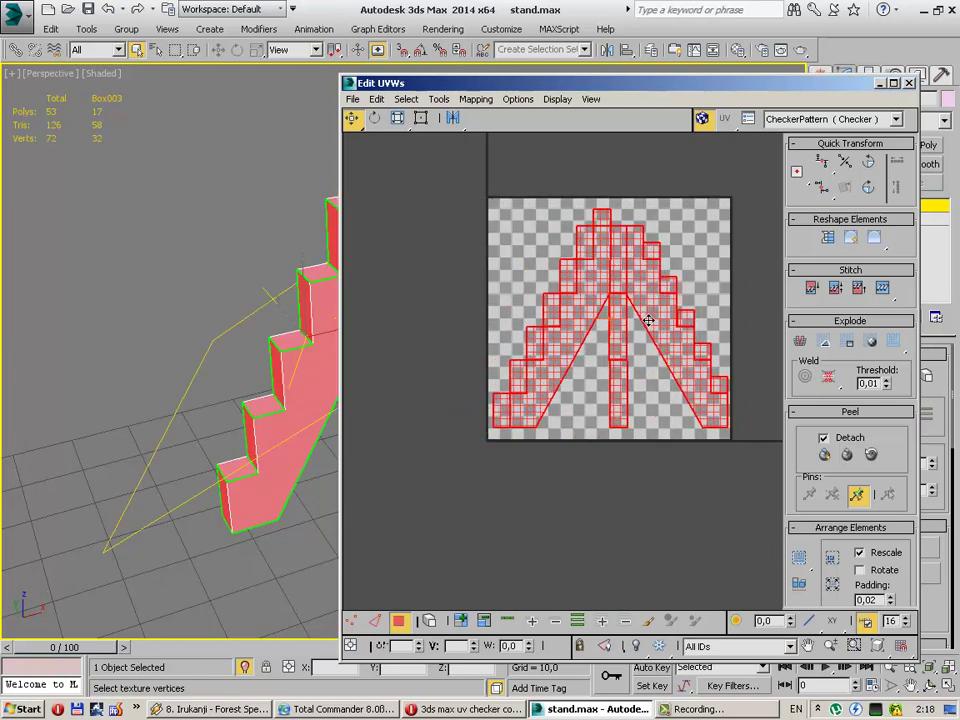
click(398, 117)
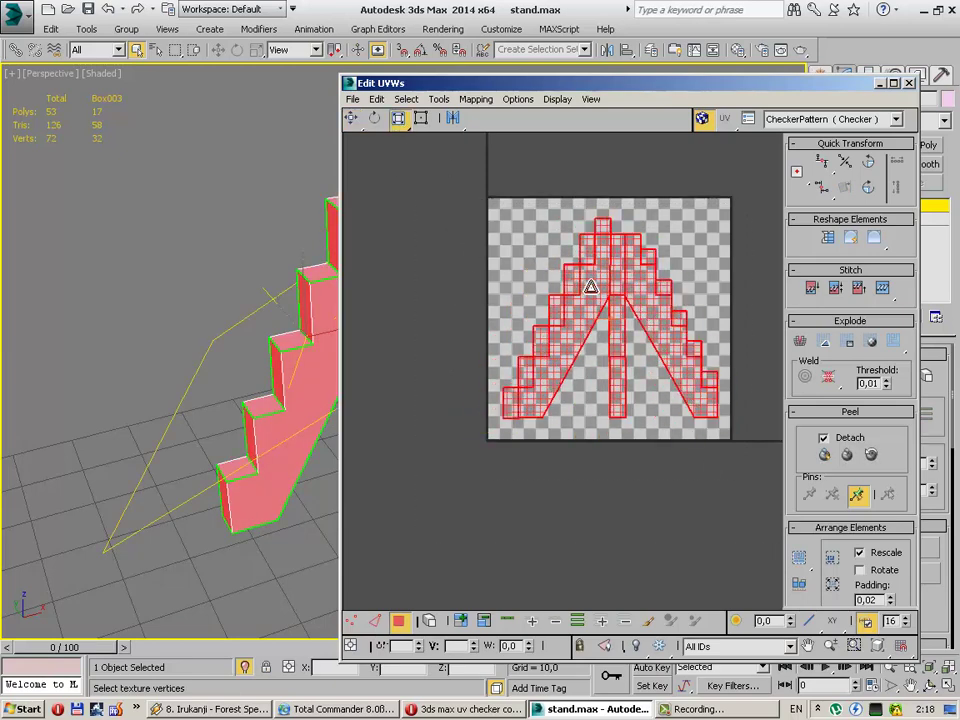
mouse_move(587, 343)
mouse_down()
mouse_move(615, 309)
mouse_move(605, 482)
mouse_up()
click(351, 117)
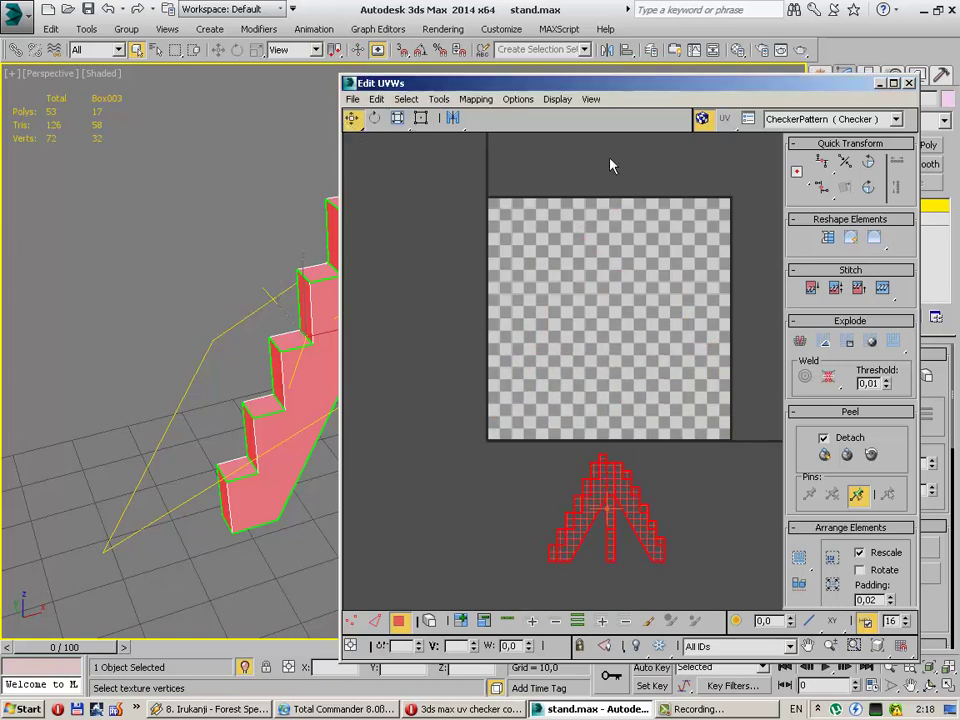
click(733, 188)
Step: Close the UV editor, restore the full stand, and Collapse All on the front staircase Box003
click(907, 83)
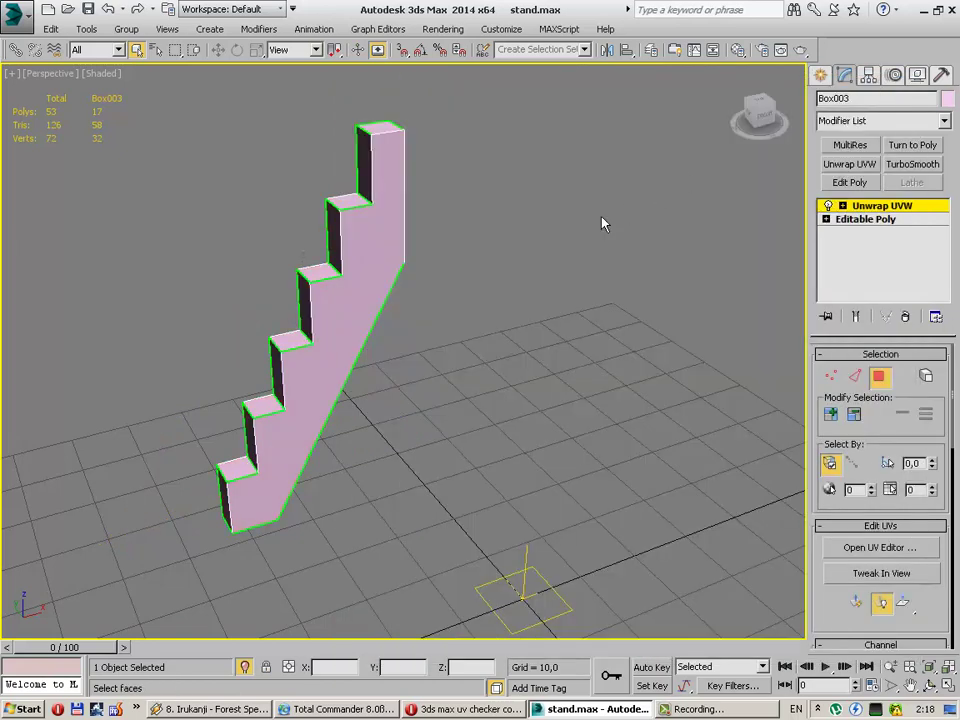
click(820, 75)
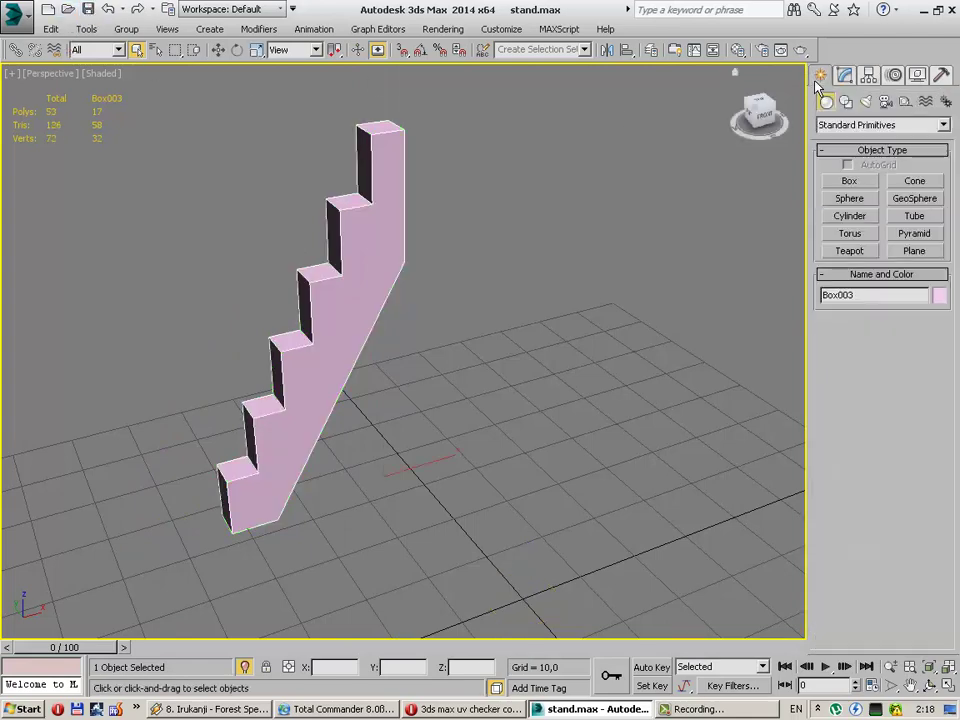
click(632, 293)
scroll(631, 293, down, 5)
scroll(540, 275, up, 3)
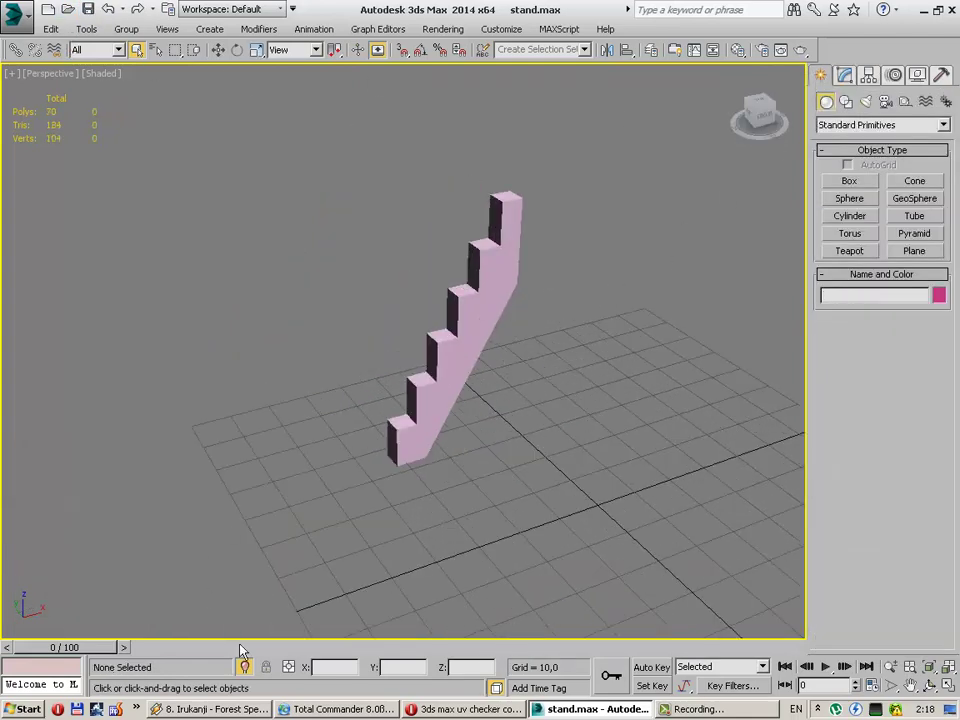
click(244, 668)
click(425, 382)
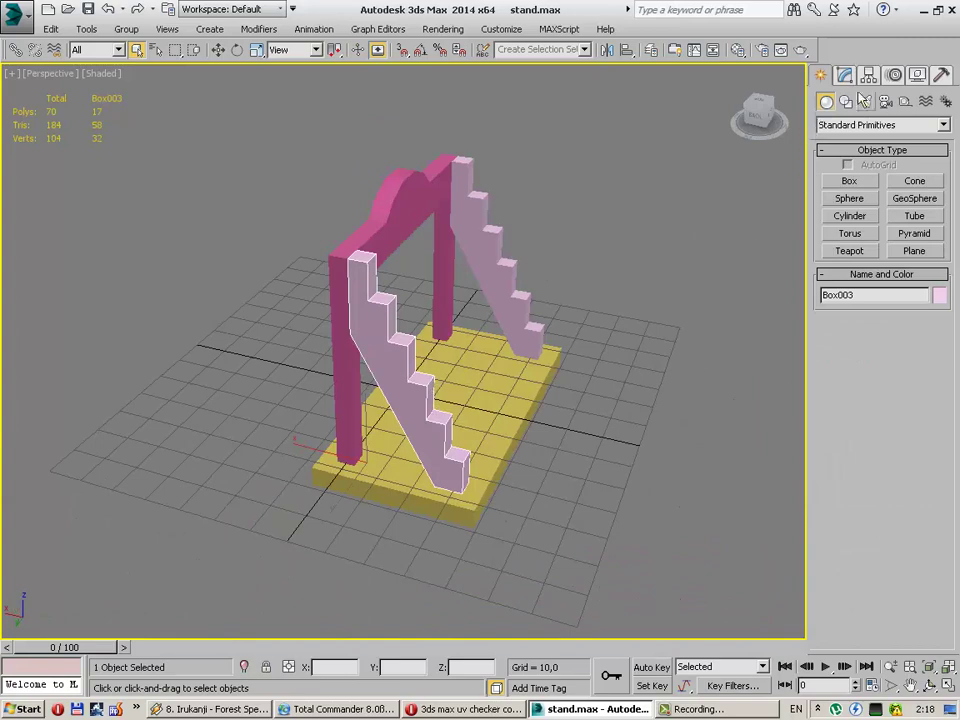
click(845, 77)
right_click(866, 262)
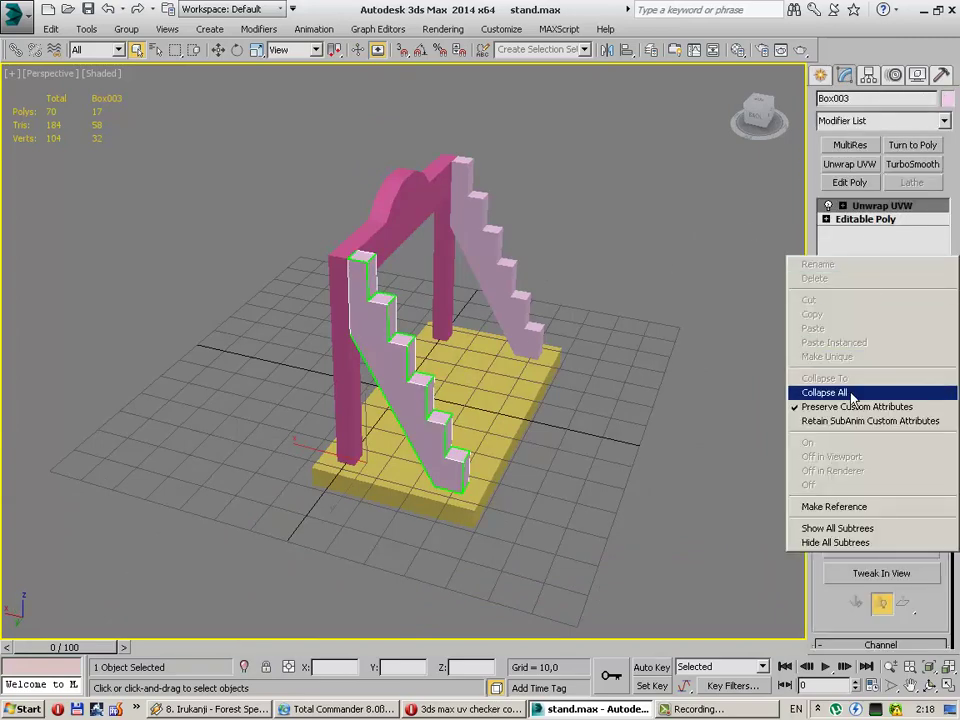
click(814, 396)
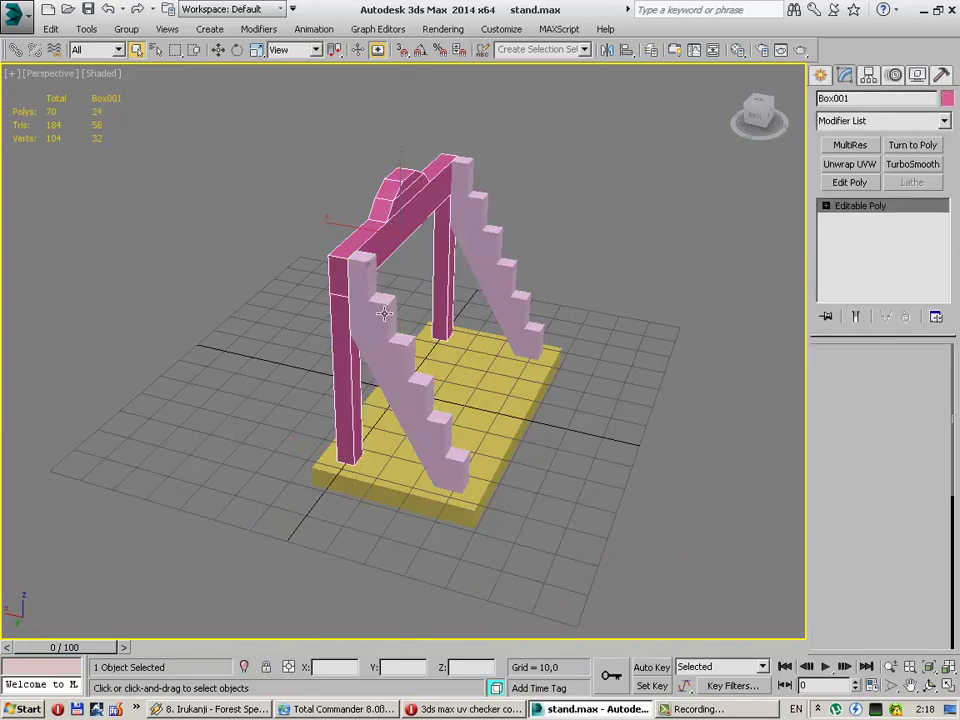
Step: Convert the yellow base box Box005 to an editable poly and add an Unwrap UVW modifier
click(511, 397)
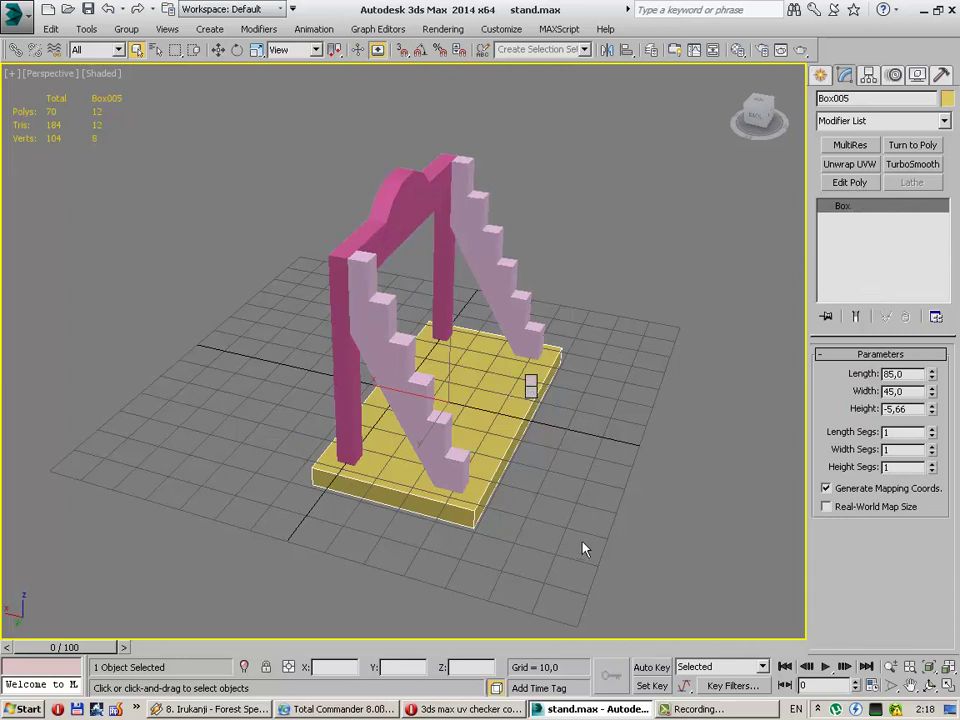
right_click(690, 563)
click(700, 475)
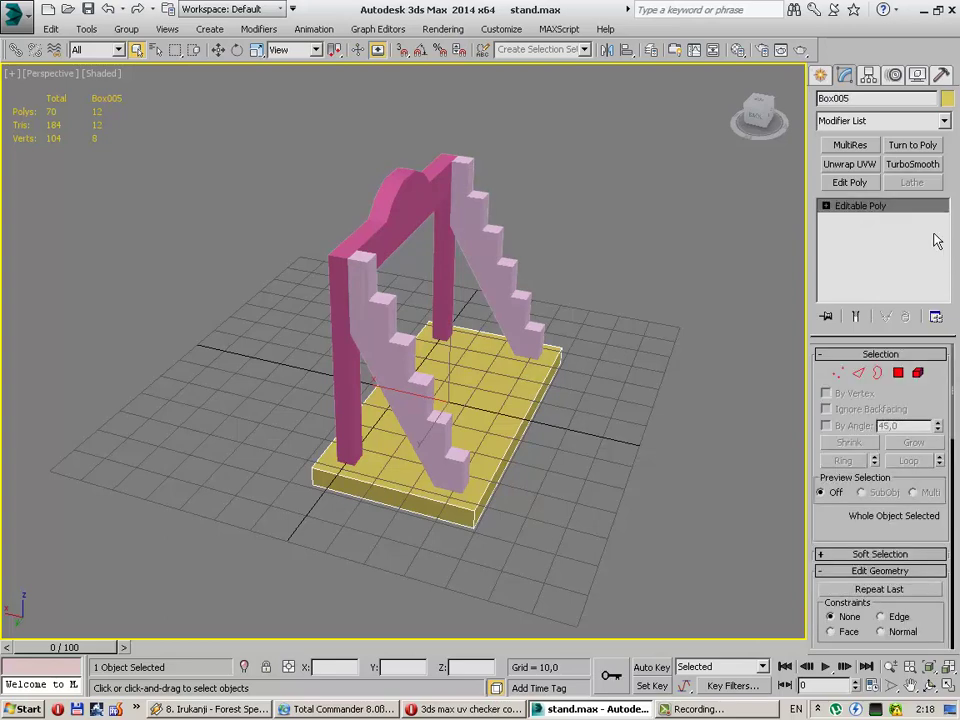
click(853, 168)
Step: Open Box005's UV editor and pan the view to the checker tile
click(869, 550)
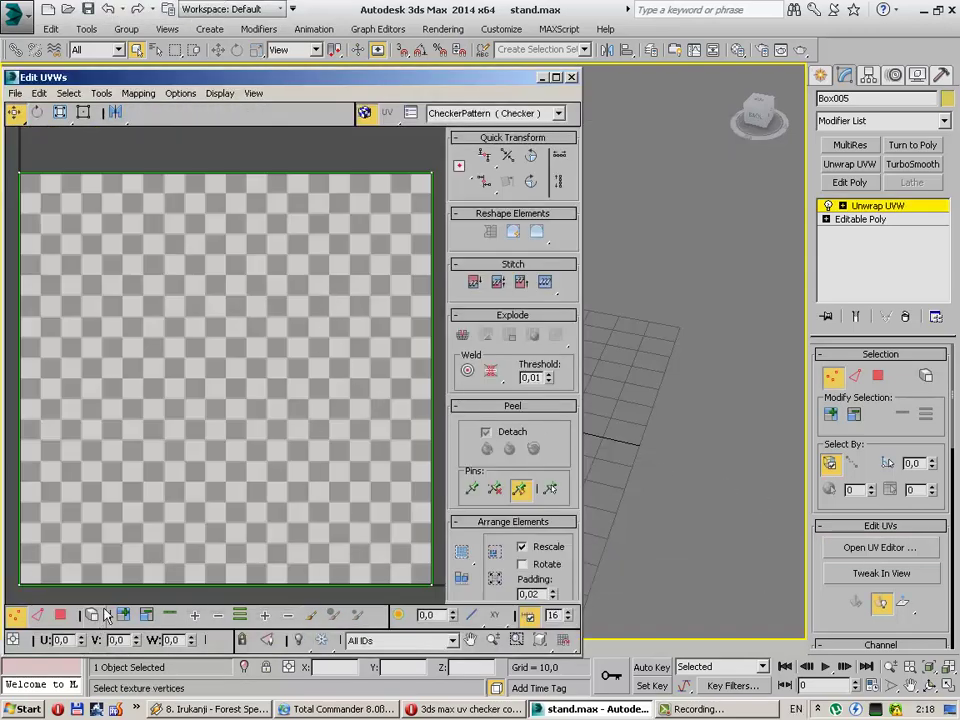
scroll(265, 381, up, 2)
scroll(265, 381, down, 6)
scroll(240, 345, up, 2)
scroll(313, 413, down, 1)
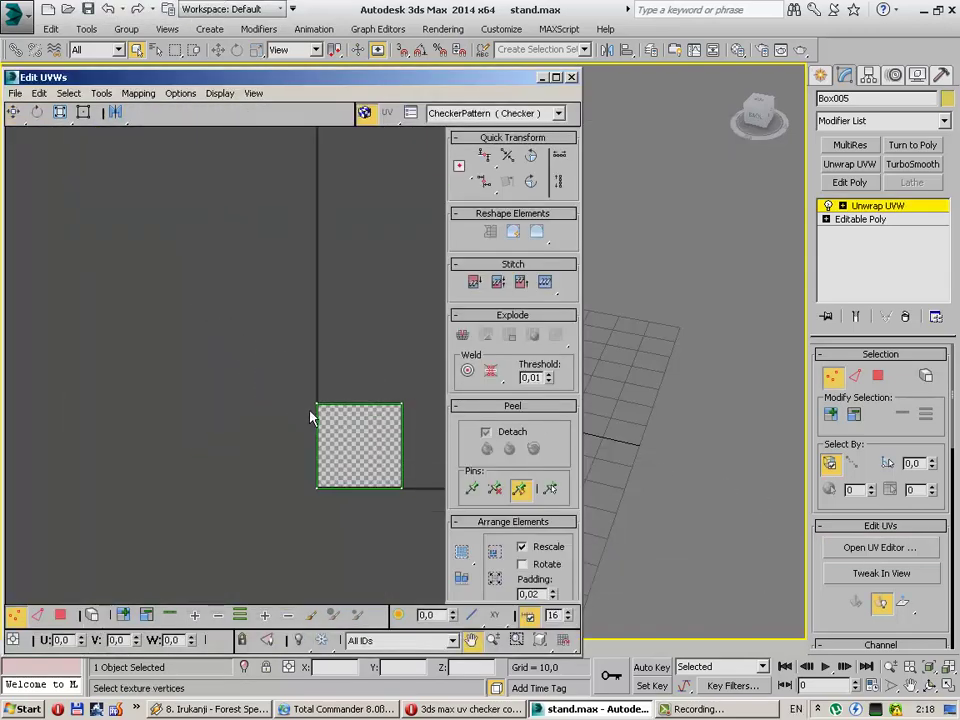
middle_drag(313, 413, 133, 418)
scroll(124, 500, up, 3)
middle_drag(247, 383, 221, 567)
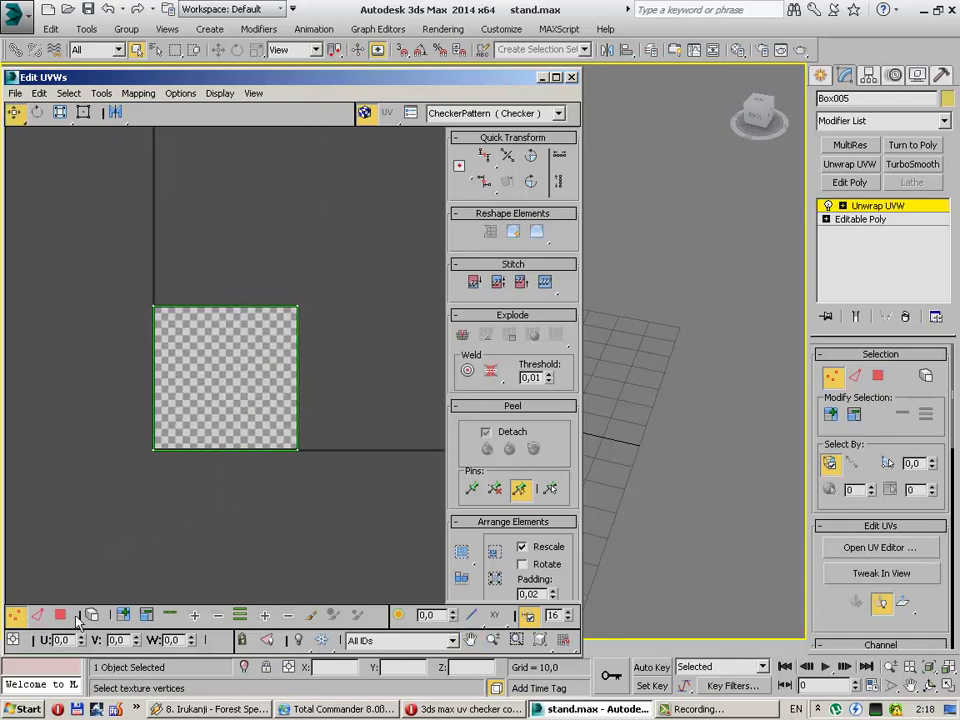
Step: Select all of the base box's UV faces and apply Unfold Mapping
key(3)
drag(45, 460, 185, 140)
click(139, 93)
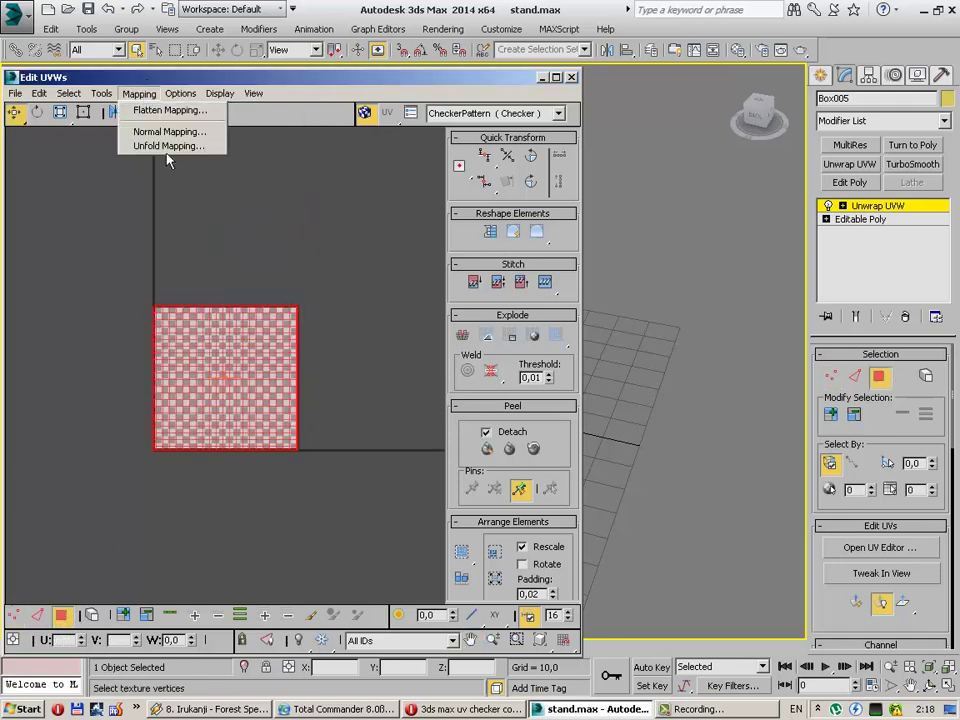
click(171, 146)
click(196, 33)
click(243, 347)
Step: Close the UV editor and Collapse All to bake Box005's unwrap into the mesh
scroll(243, 347, up, 4)
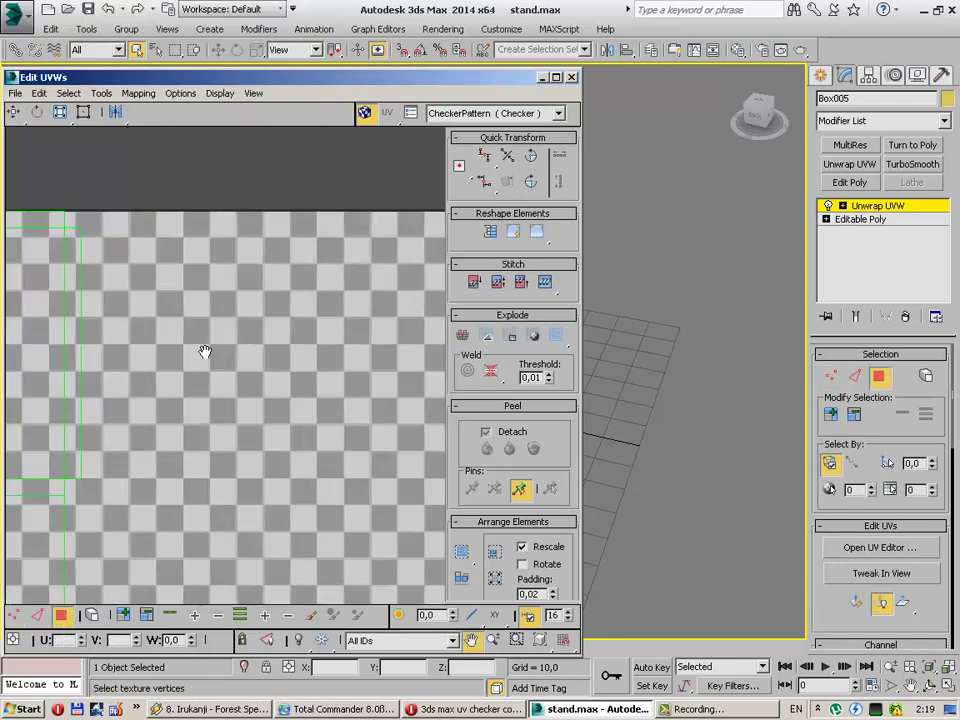
drag(270, 86, 770, 84)
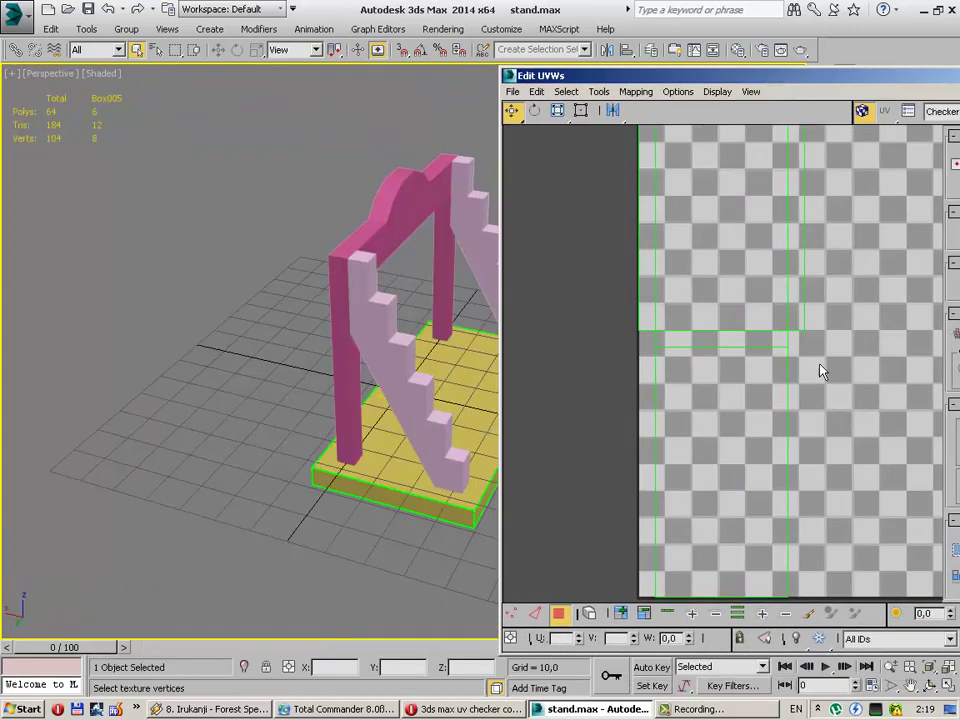
click(759, 408)
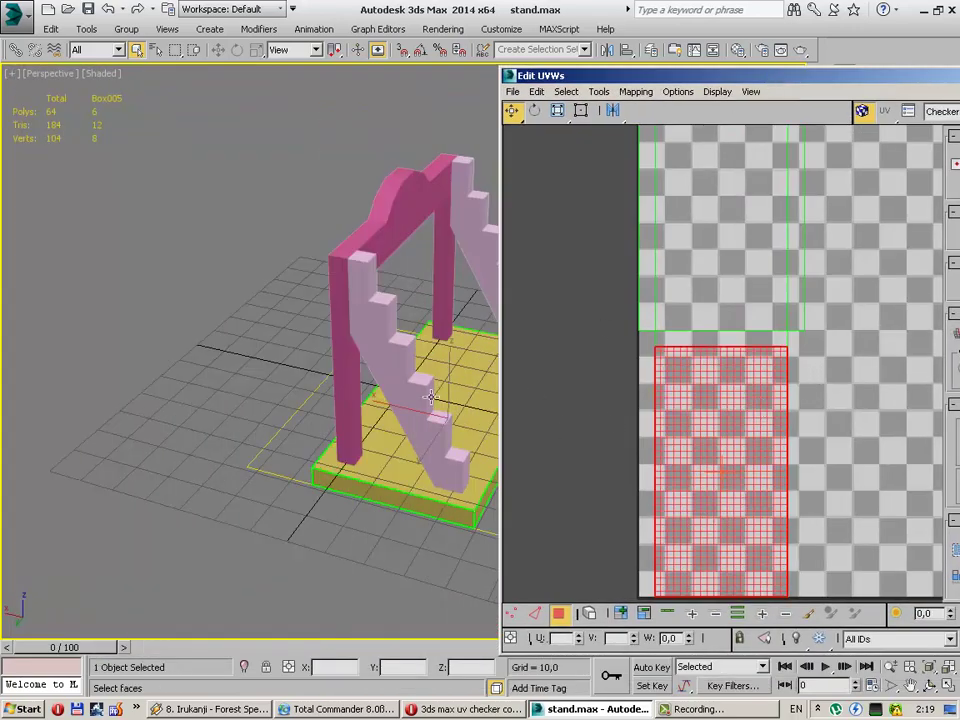
drag(697, 78, 348, 133)
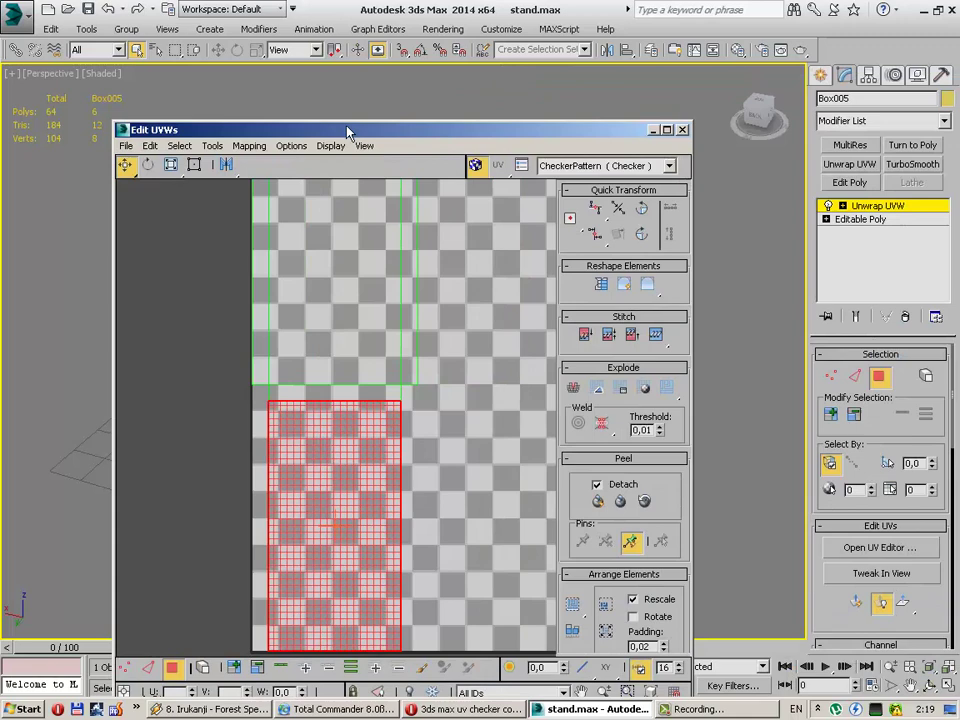
click(683, 129)
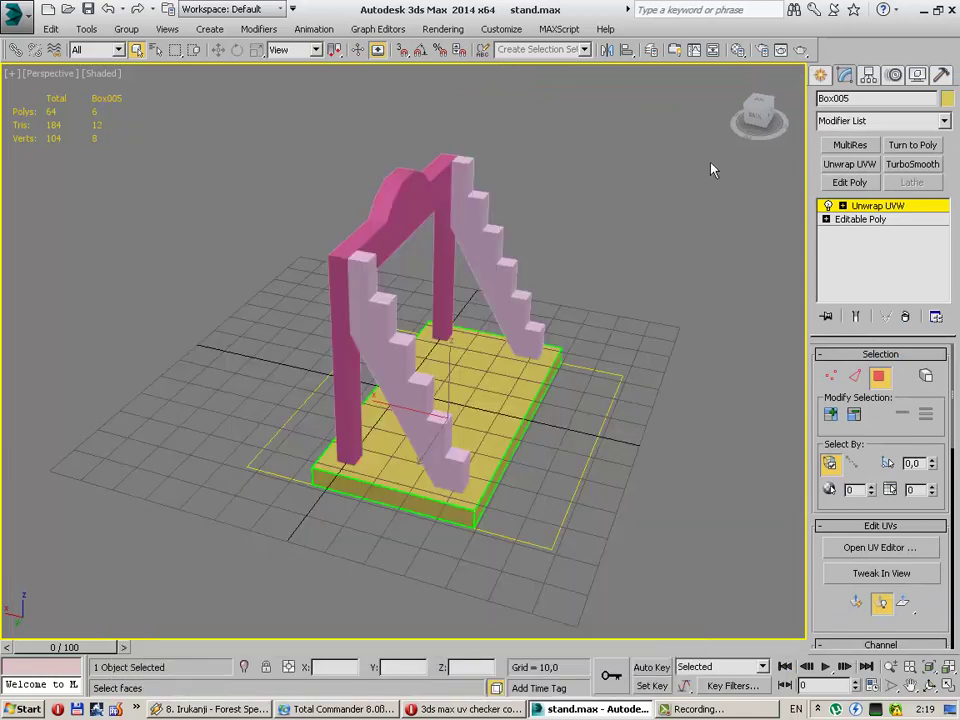
right_click(876, 278)
click(836, 407)
Step: Delete the hidden bottom polygon of the yellow base box
click(667, 443)
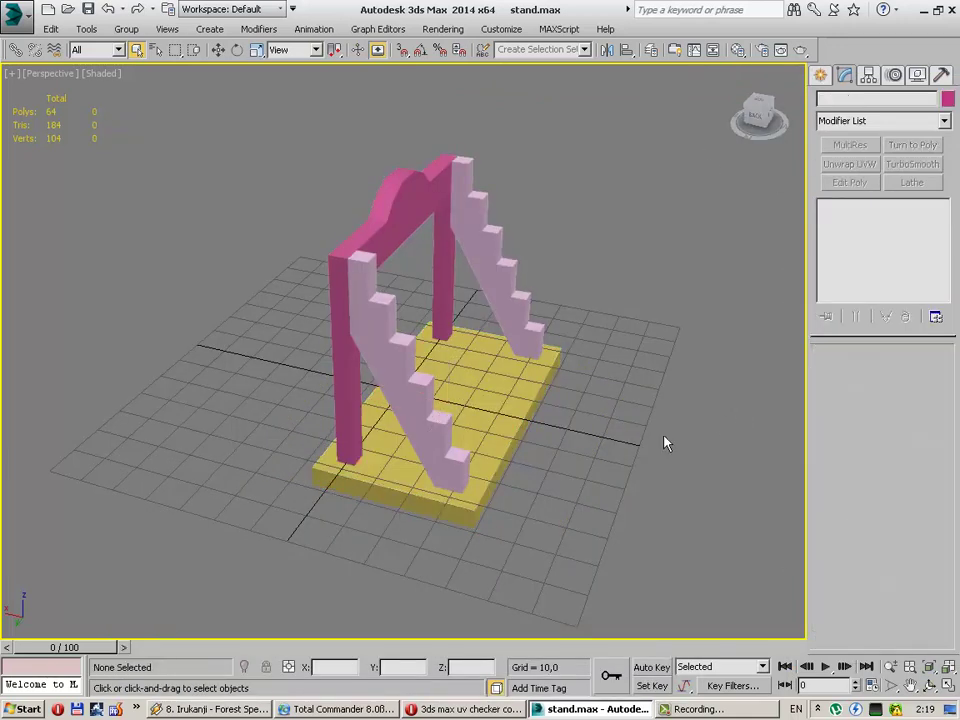
click(430, 470)
alt+middle_drag(450, 400, 450, 250)
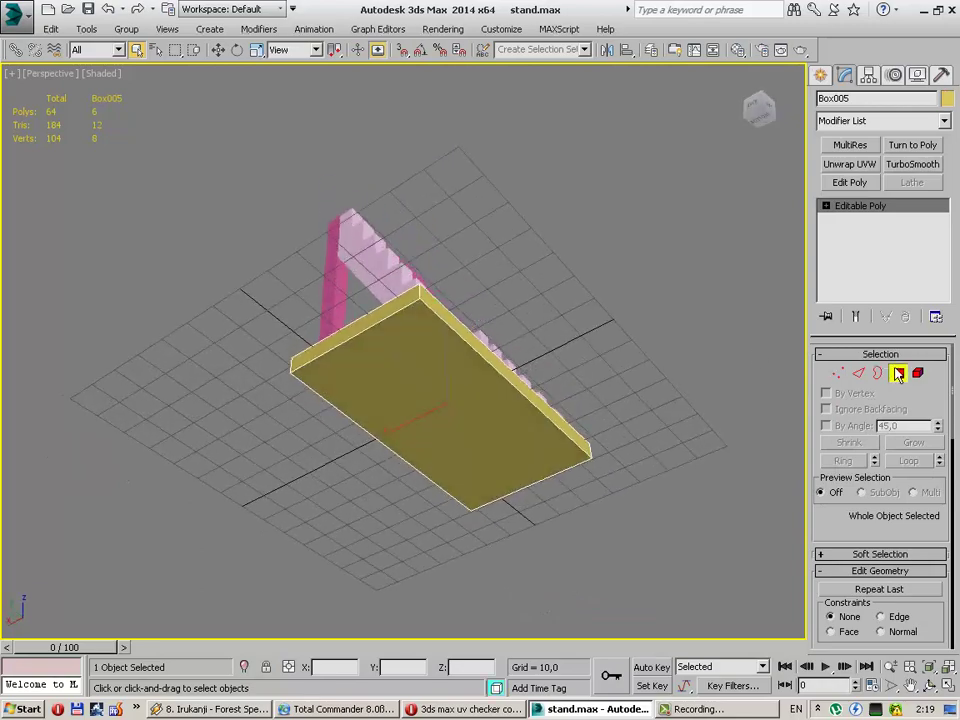
click(898, 373)
click(450, 390)
key(Delete)
mouse_move(540, 298)
alt+middle_down()
mouse_move(467, 364)
mouse_move(529, 422)
alt+middle_up()
Step: Attach the left staircase, pink arch and right staircase to the base box
click(820, 75)
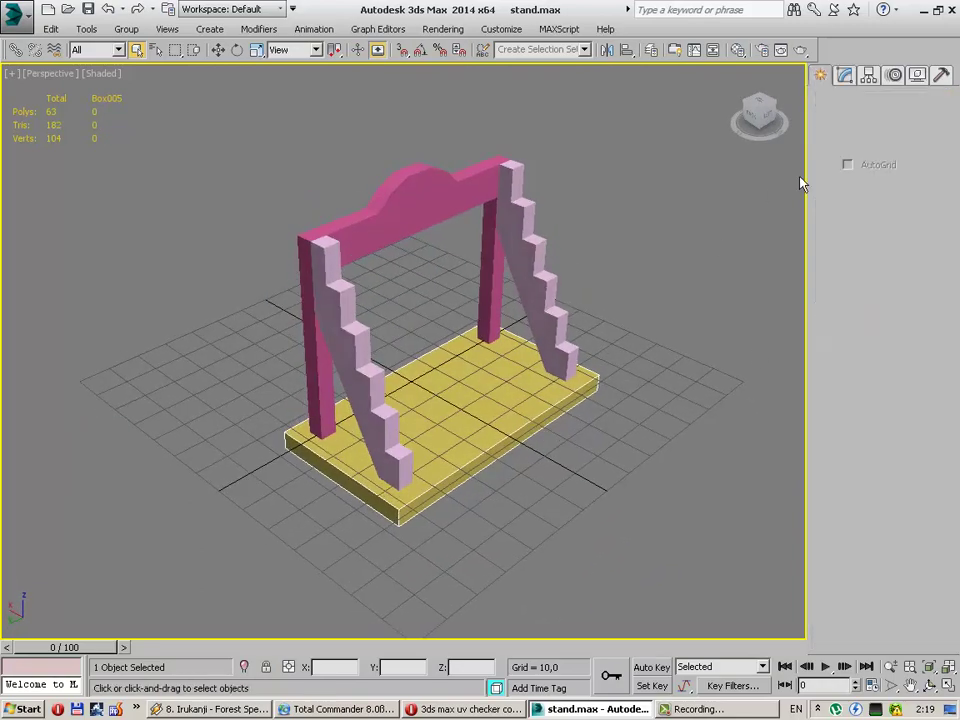
click(456, 431)
mouse_move(456, 431)
alt+middle_down()
mouse_move(400, 351)
mouse_move(488, 432)
mouse_move(466, 405)
mouse_move(526, 357)
alt+middle_up()
click(852, 75)
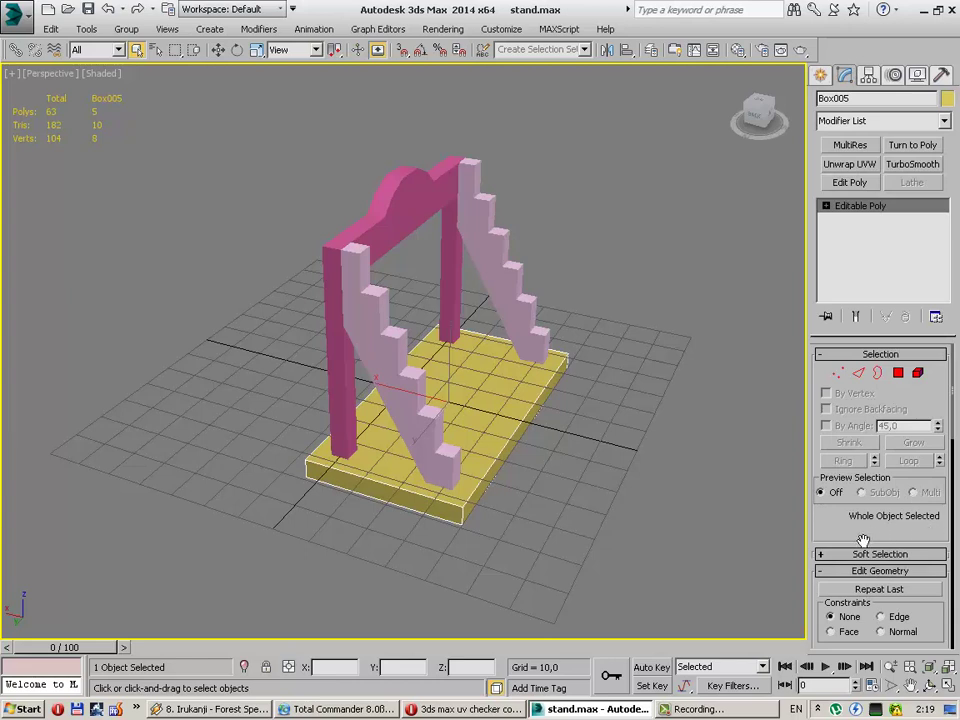
scroll(880, 500, down, 5)
click(842, 483)
click(381, 369)
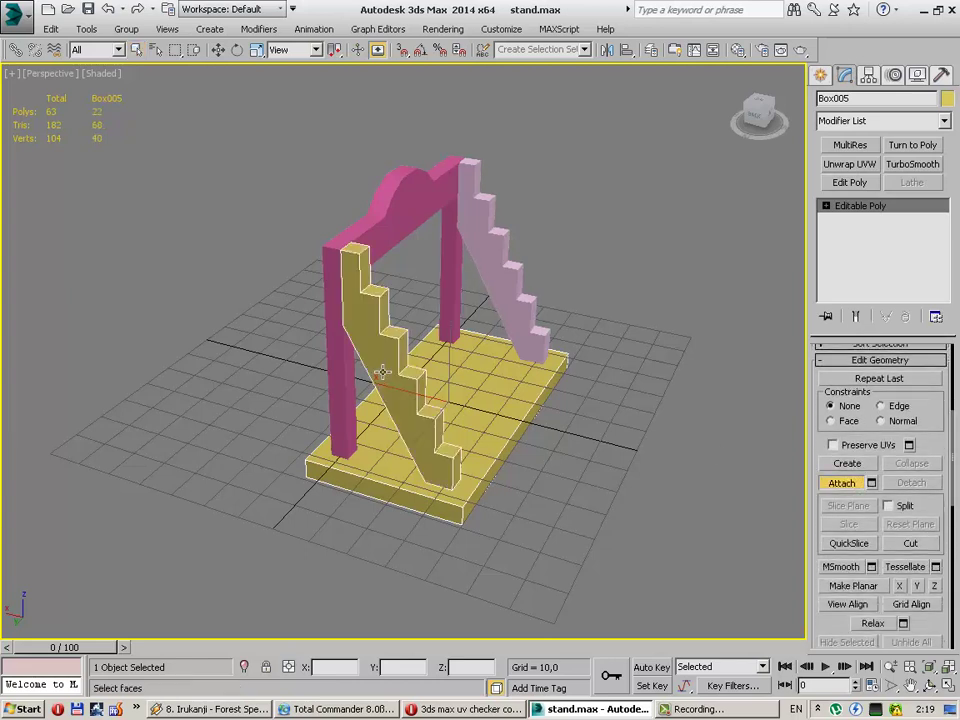
click(338, 300)
click(505, 280)
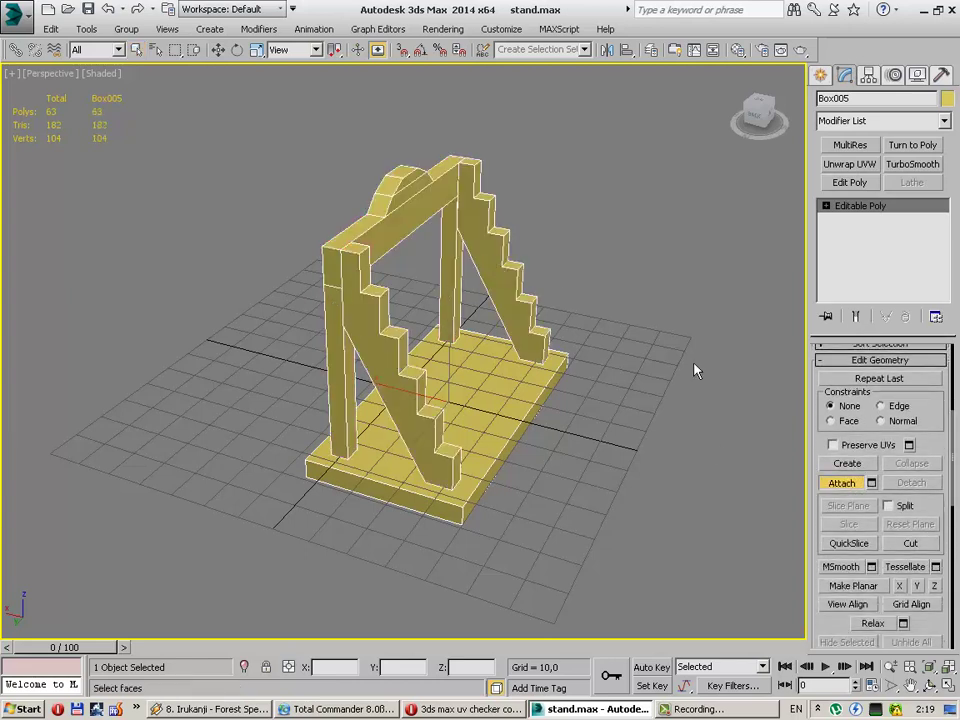
key(w)
click(670, 476)
Step: Position the combined stand at X 0 and Z 5
click(381, 262)
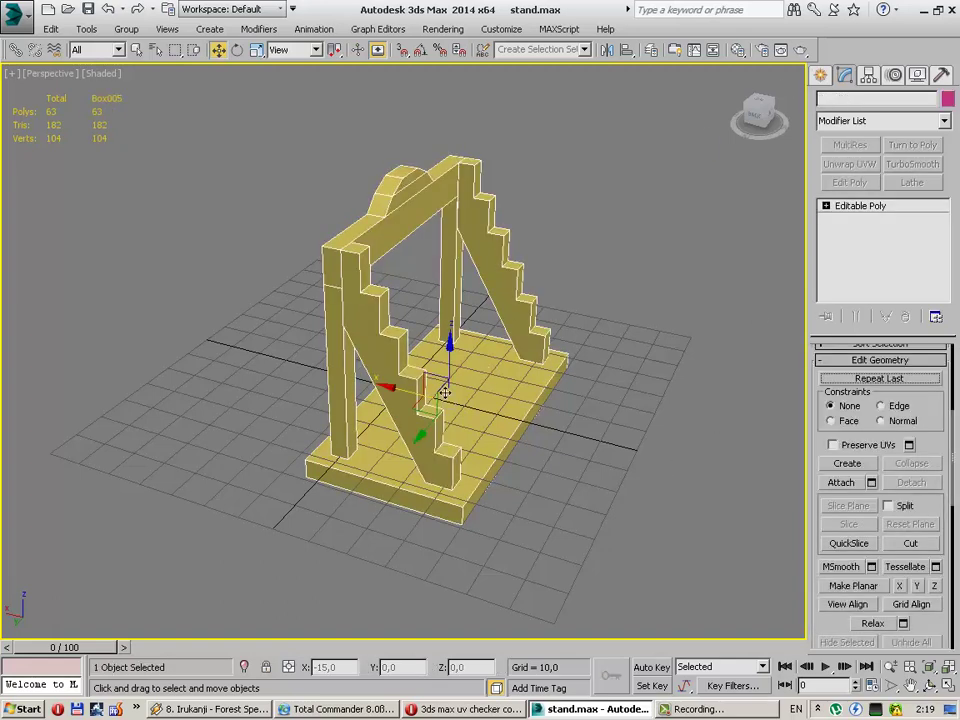
drag(393, 390, 303, 363)
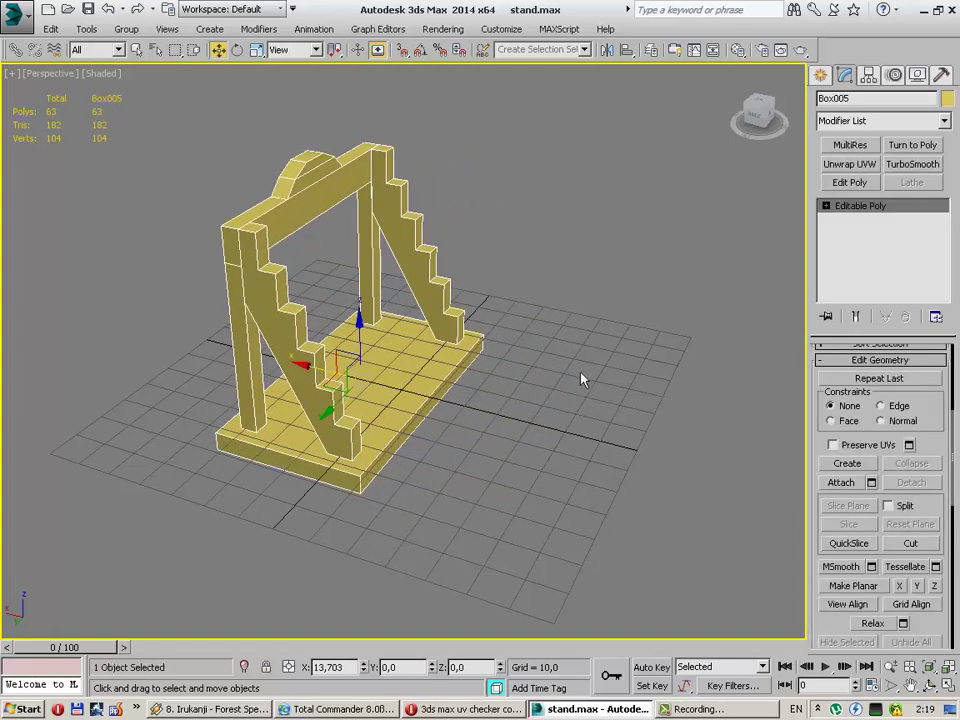
key(ctrl+z)
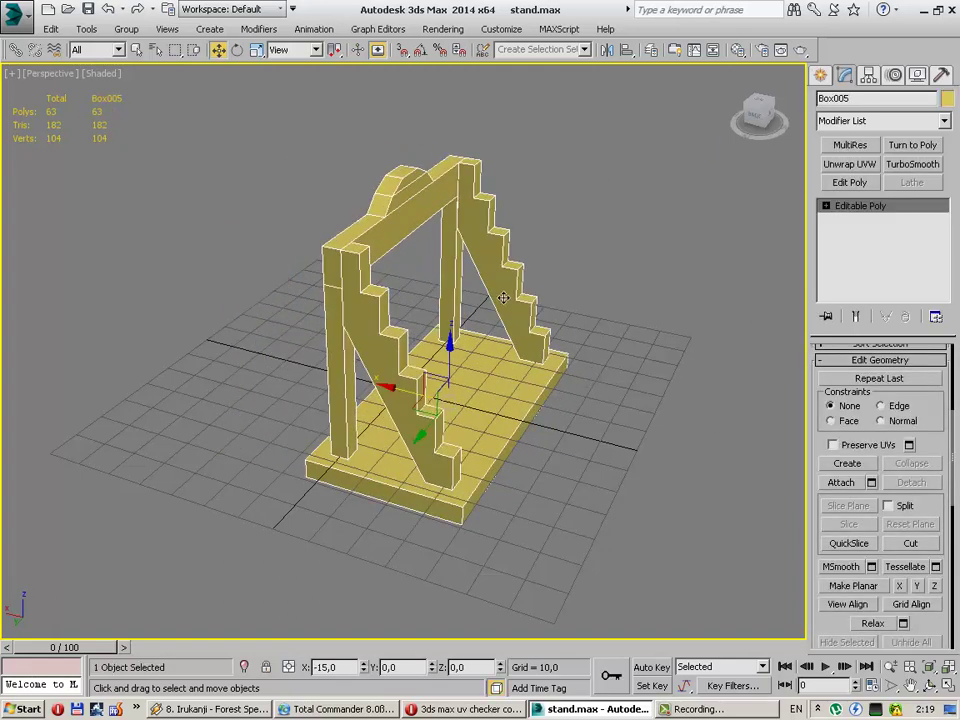
mouse_move(503, 297)
alt+middle_down()
mouse_move(553, 251)
mouse_move(436, 432)
alt+middle_up()
right_click(362, 665)
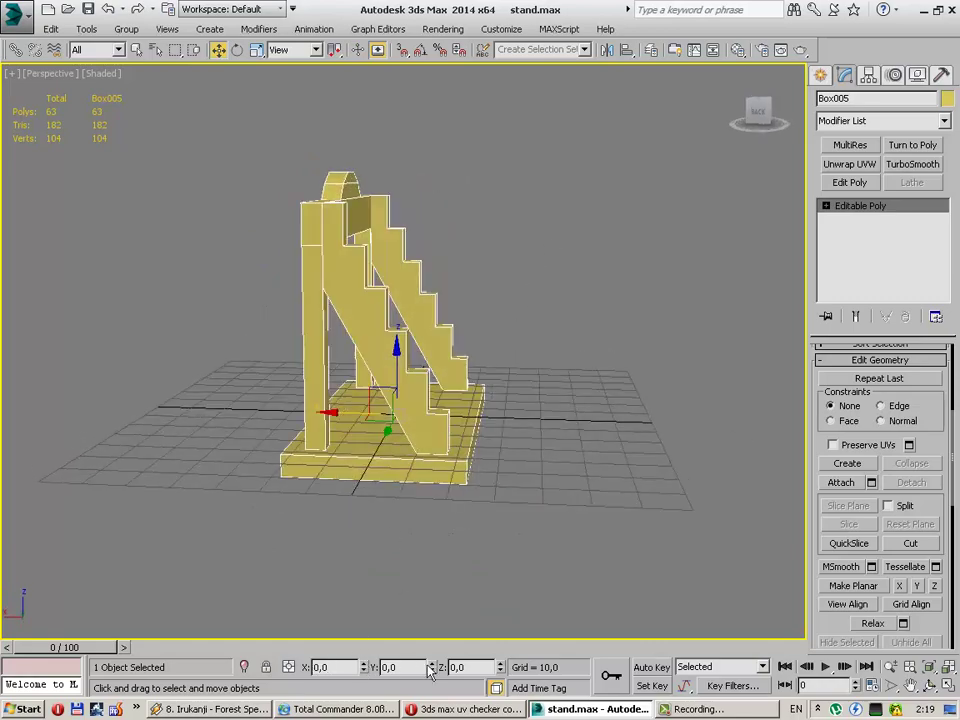
mouse_move(357, 296)
alt+middle_down()
mouse_move(450, 412)
mouse_move(498, 525)
alt+middle_up()
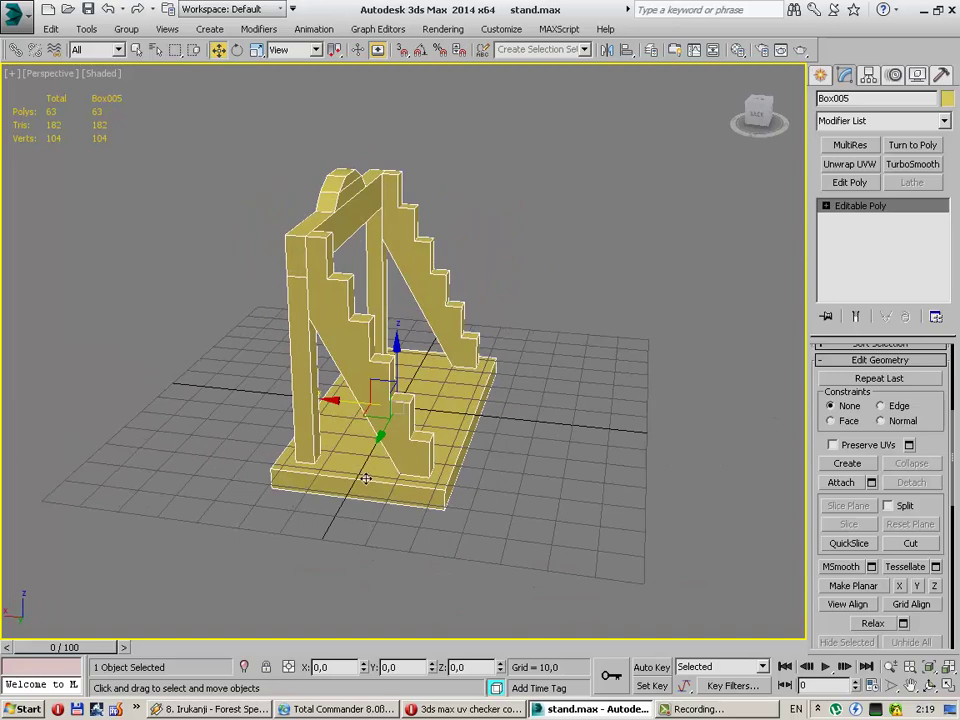
alt+middle_drag(366, 479, 396, 405)
drag(396, 362, 396, 344)
click(483, 667)
key(BackSpace)
key(BackSpace)
key(BackSpace)
text(5)
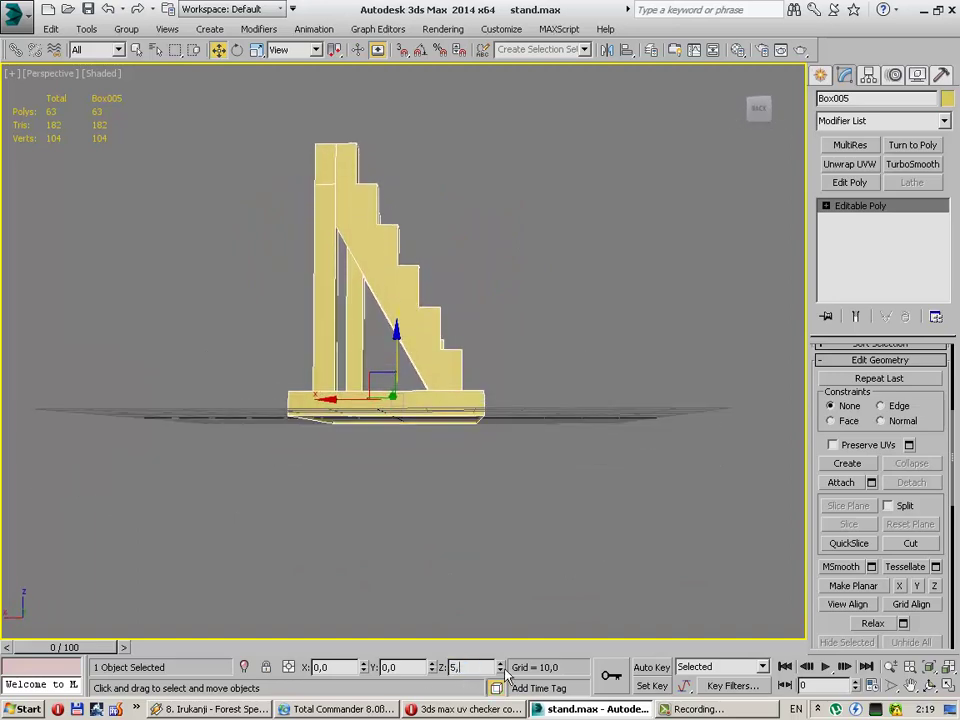
key(Return)
Step: Using Affect Pivot Only, drop the stand's pivot to Z 0 at ground level
click(867, 76)
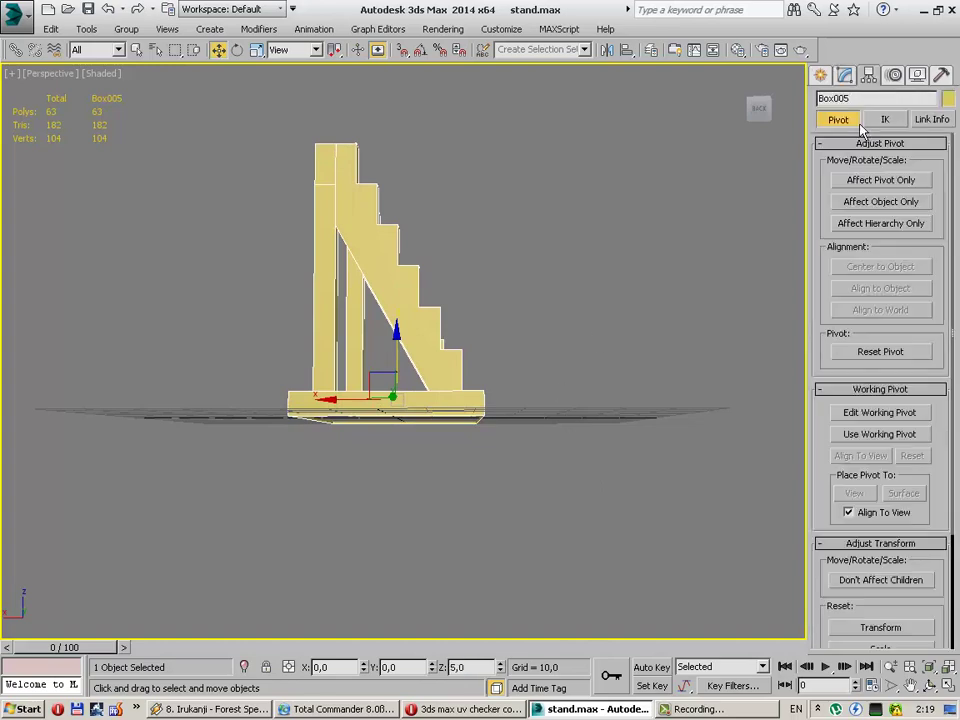
click(880, 181)
alt+middle_drag(493, 326, 463, 655)
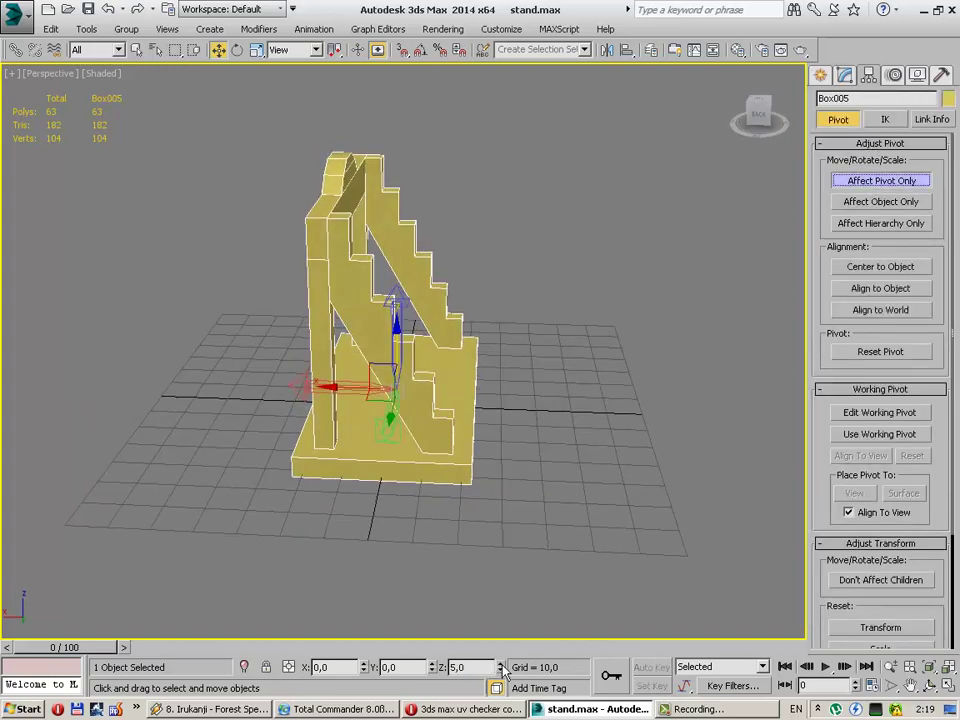
right_click(501, 671)
click(846, 181)
click(820, 76)
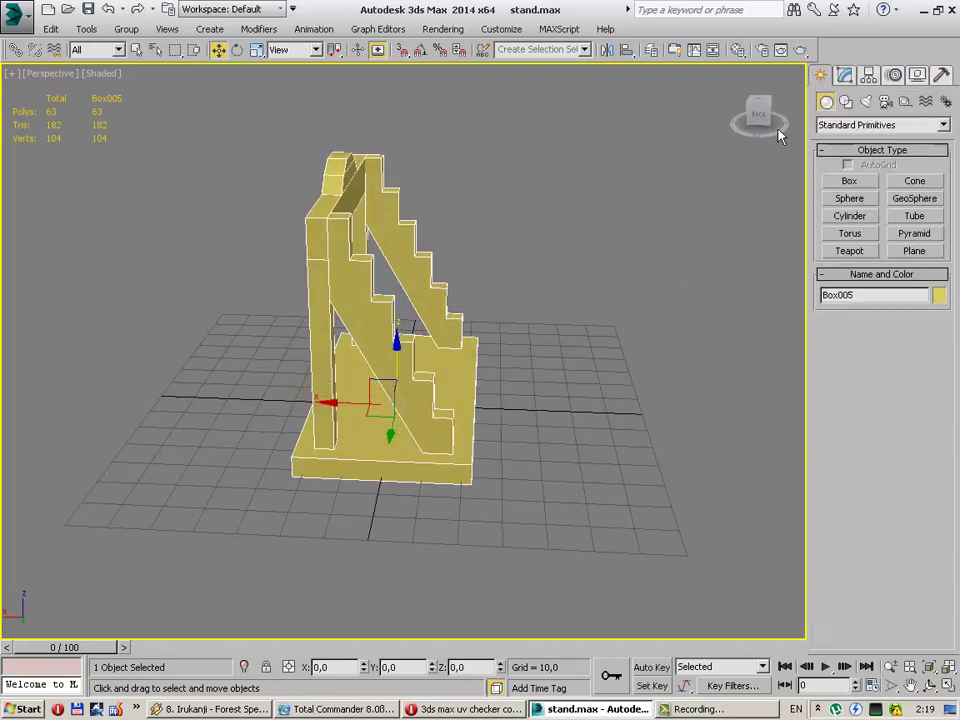
Step: Reselect the stand and switch its editable poly to Element sub-object mode
click(511, 401)
click(430, 412)
mouse_move(430, 412)
alt+middle_down()
mouse_move(456, 399)
mouse_move(463, 409)
mouse_move(585, 408)
mouse_move(589, 386)
mouse_move(553, 388)
mouse_move(511, 360)
mouse_move(491, 360)
mouse_move(388, 392)
mouse_move(426, 424)
mouse_move(469, 414)
mouse_move(492, 425)
mouse_move(510, 409)
mouse_move(570, 407)
mouse_move(497, 403)
alt+middle_up()
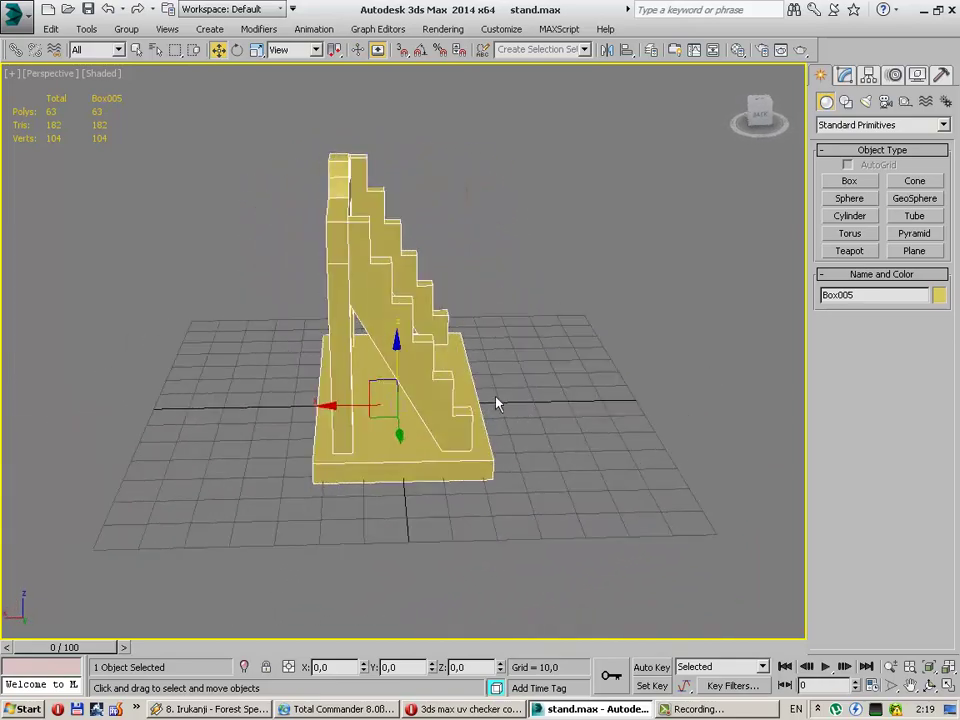
click(845, 75)
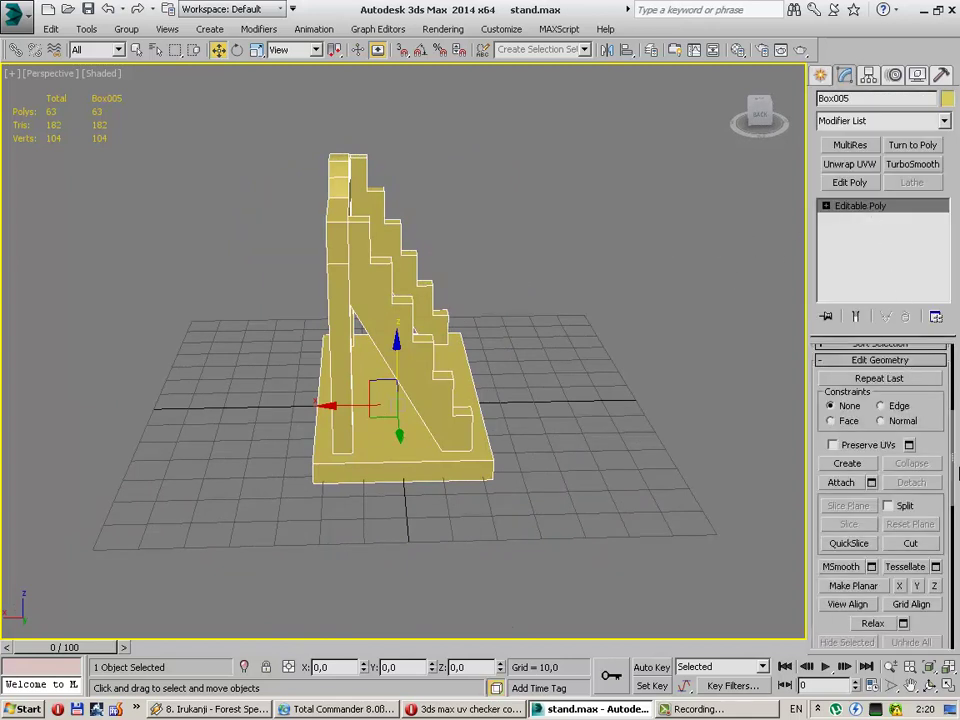
scroll(955, 428, up, 5)
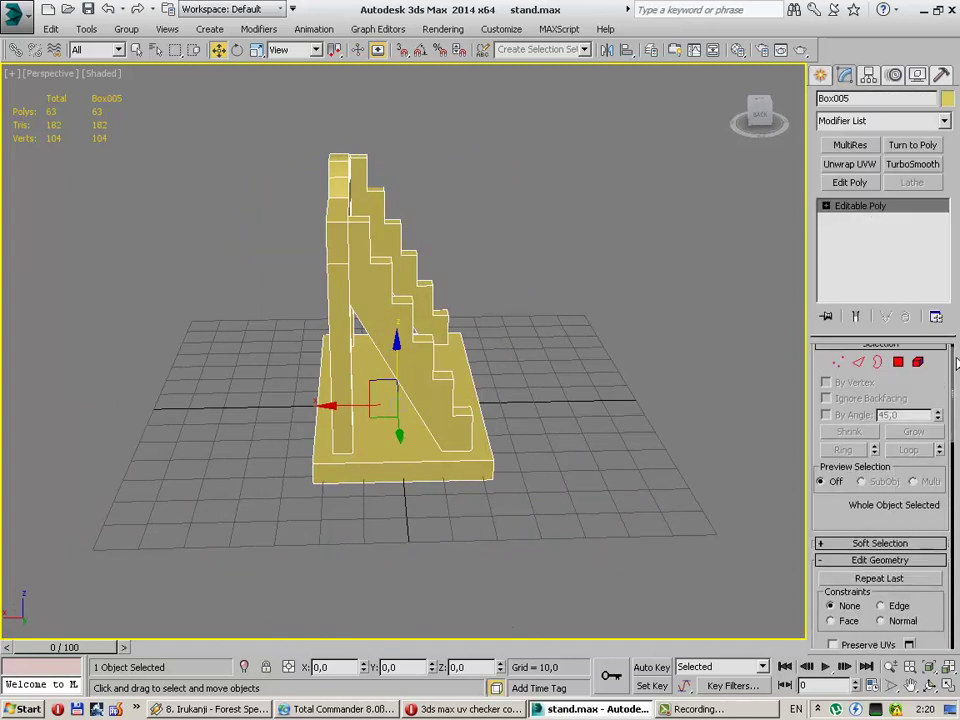
click(898, 373)
click(918, 373)
Step: Browse the stand's elements, picking the stair supports and frame, ending on the inner stair support
click(381, 350)
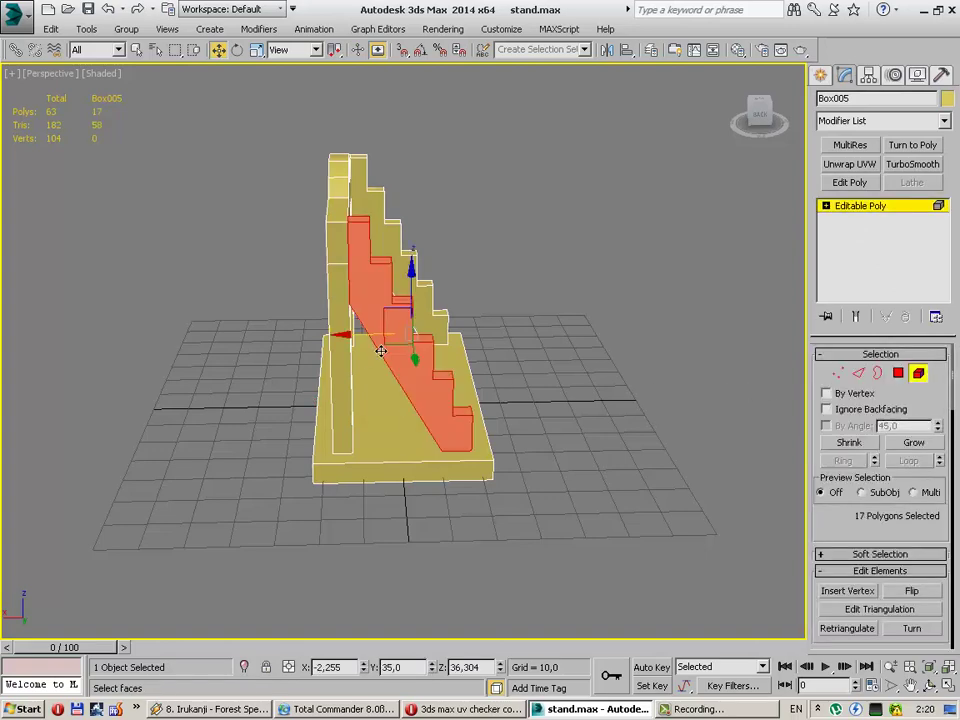
click(335, 340)
mouse_move(335, 340)
alt+middle_down()
mouse_move(461, 349)
mouse_move(208, 326)
alt+middle_up()
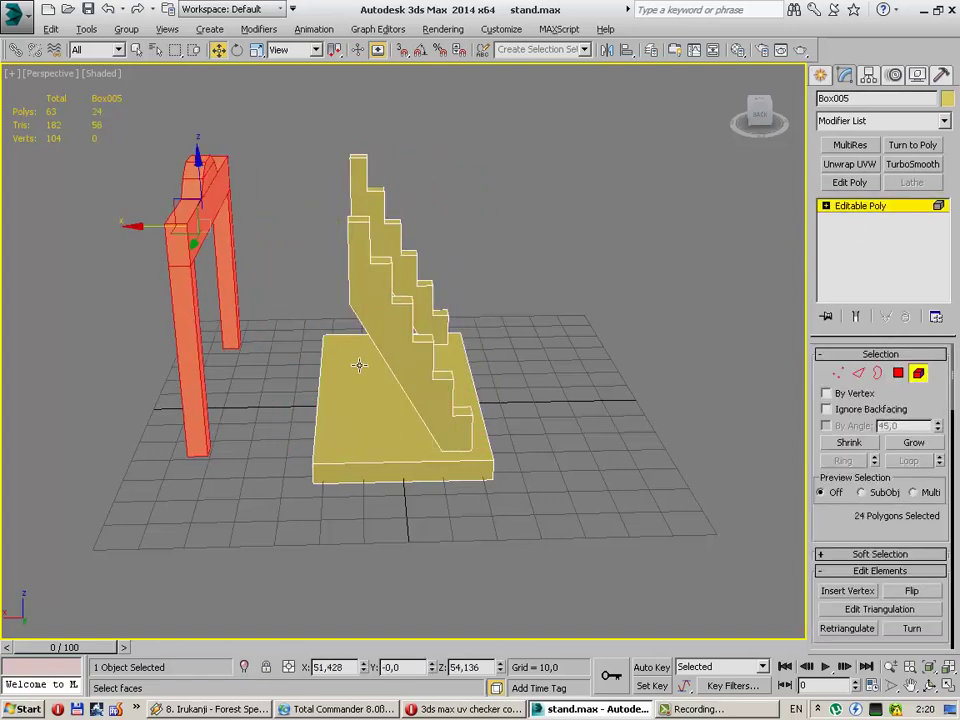
mouse_move(360, 364)
alt+middle_down()
mouse_move(425, 341)
mouse_move(489, 357)
alt+middle_up()
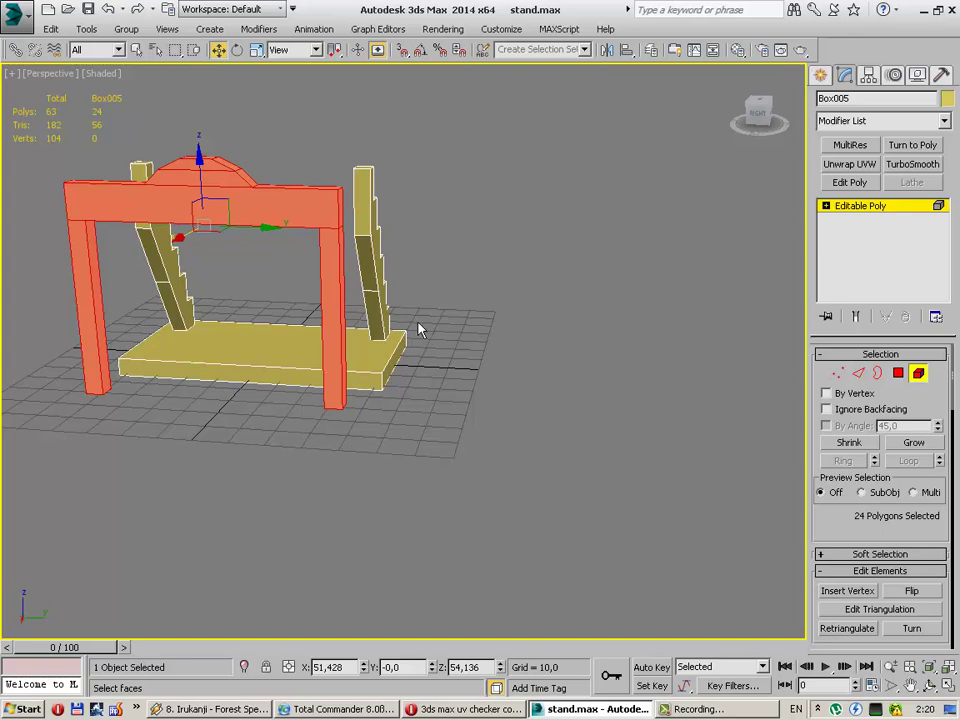
click(546, 364)
mouse_move(546, 364)
alt+middle_down()
mouse_move(469, 349)
mouse_move(310, 351)
mouse_move(460, 360)
alt+middle_up()
scroll(471, 399, up, 2)
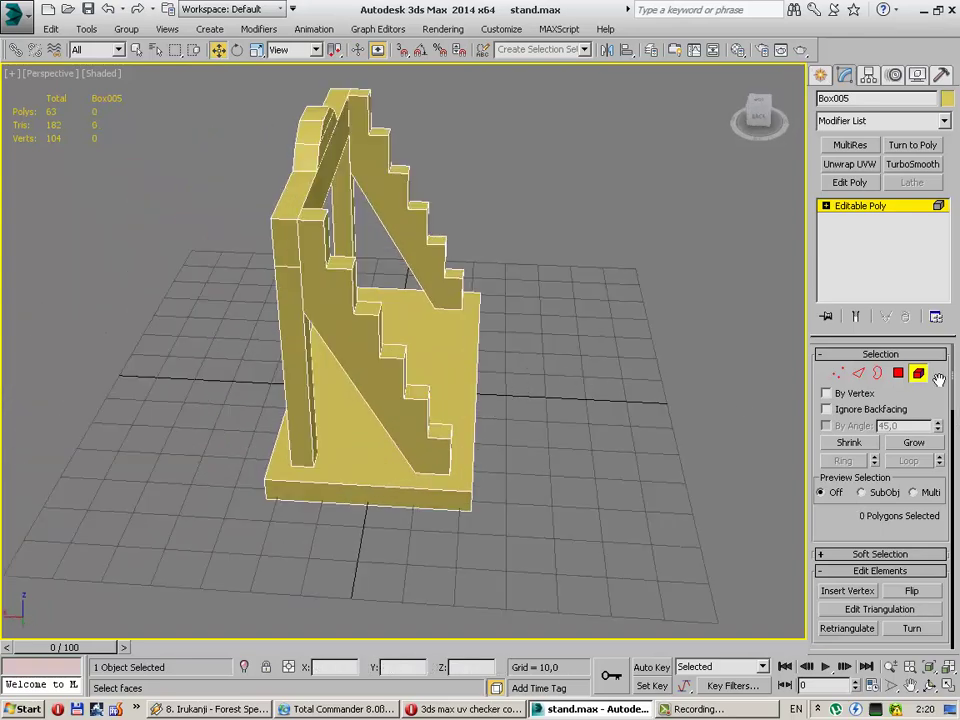
click(334, 290)
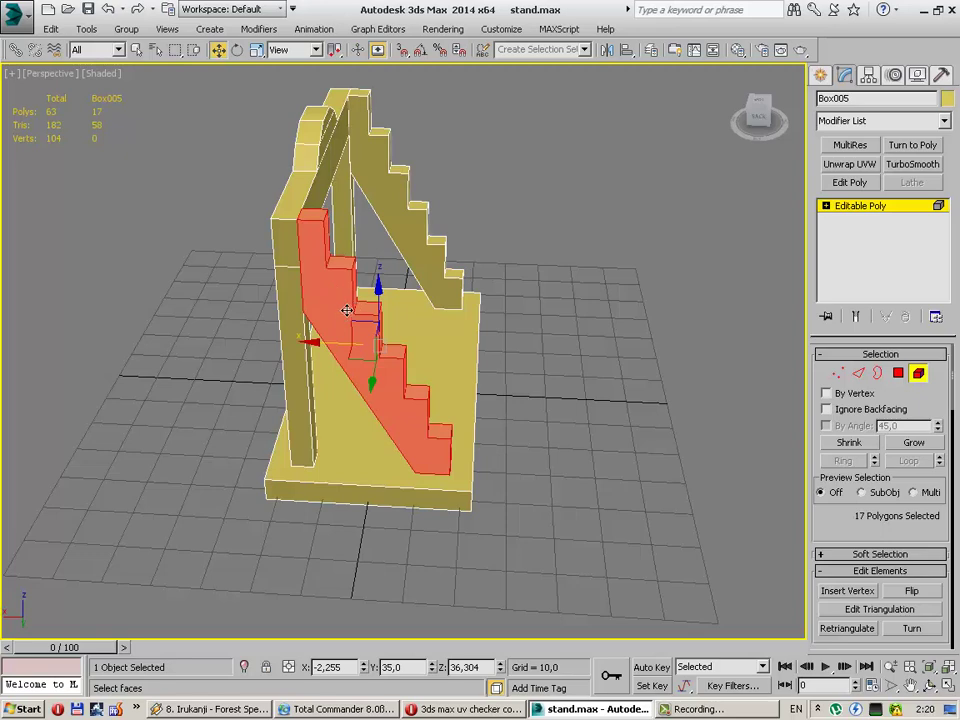
Step: Select the posts-and-crossbeam frame element and slide it along X off the base
scroll(362, 327, up, 2)
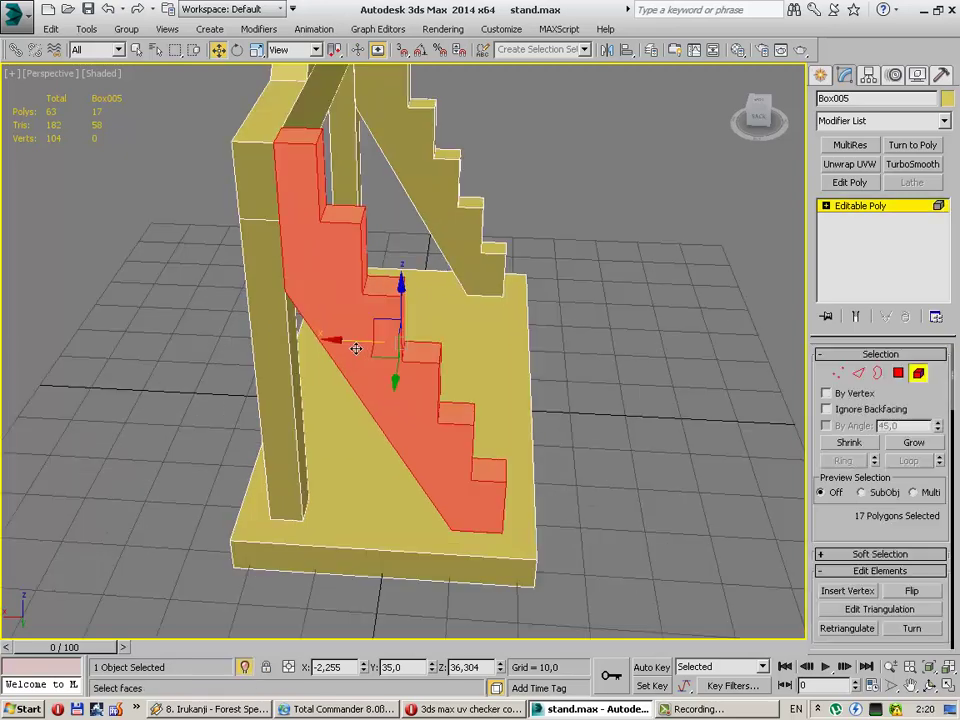
scroll(362, 327, up, 3)
scroll(396, 413, down, 5)
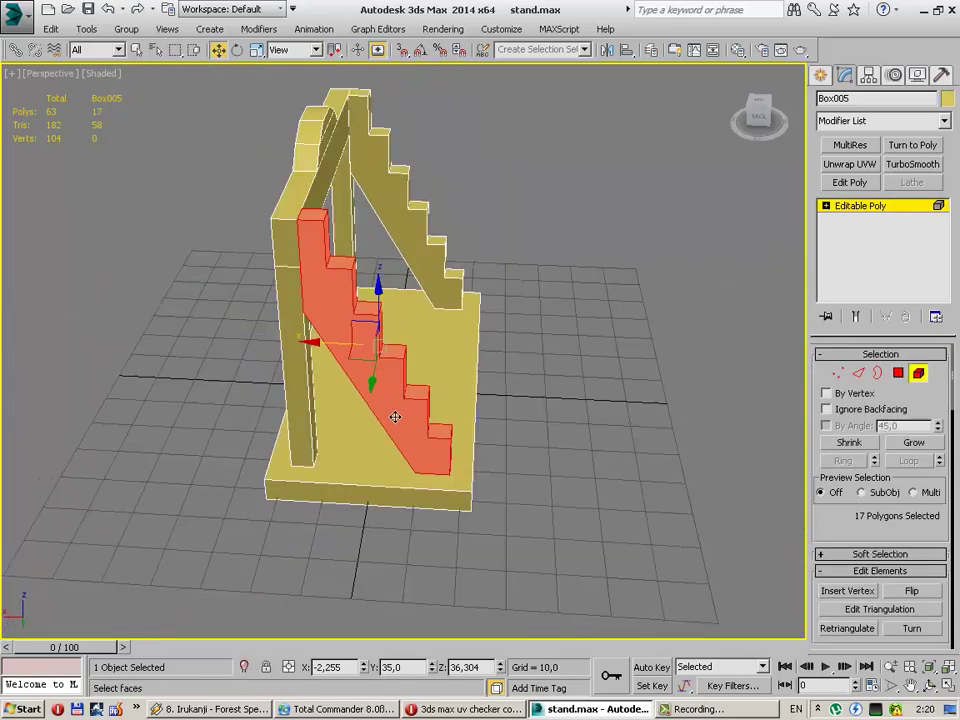
mouse_move(377, 386)
alt+middle_down()
mouse_move(388, 439)
mouse_move(287, 405)
mouse_move(518, 462)
alt+middle_up()
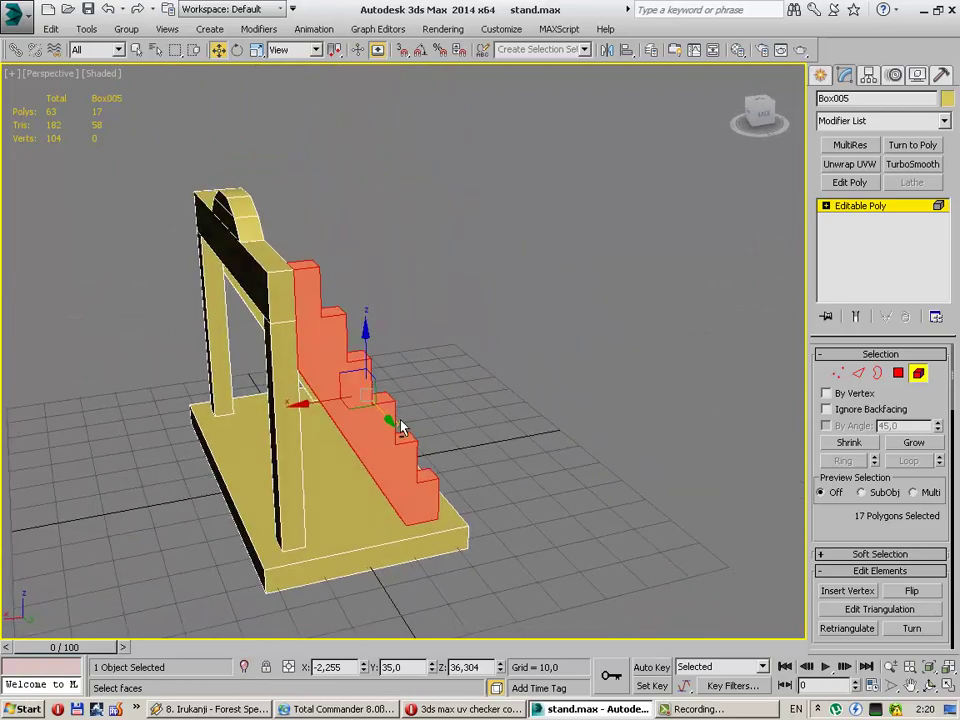
click(518, 462)
click(268, 346)
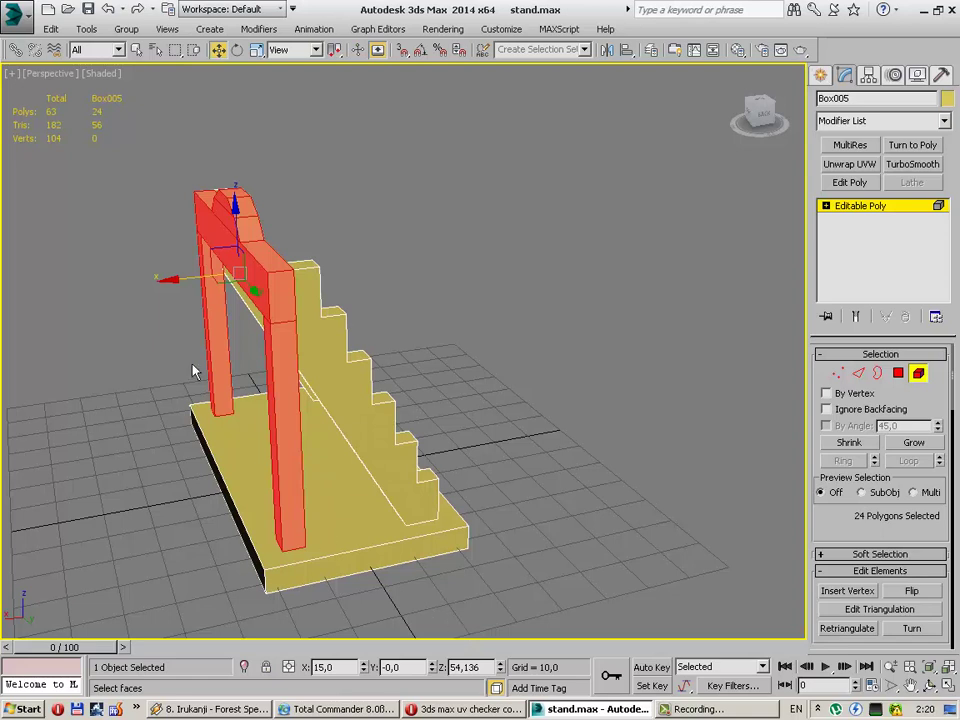
drag(178, 279, 73, 291)
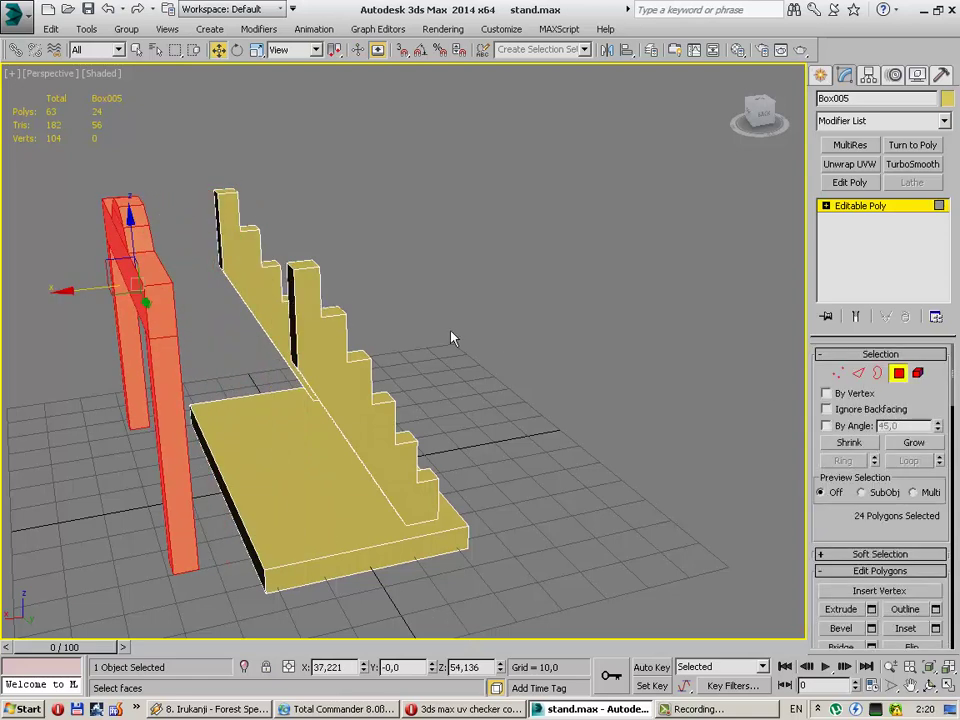
Step: Return the frame, hide it, delete the hidden faces atop the stair supports, then unhide it
key(ctrl+z)
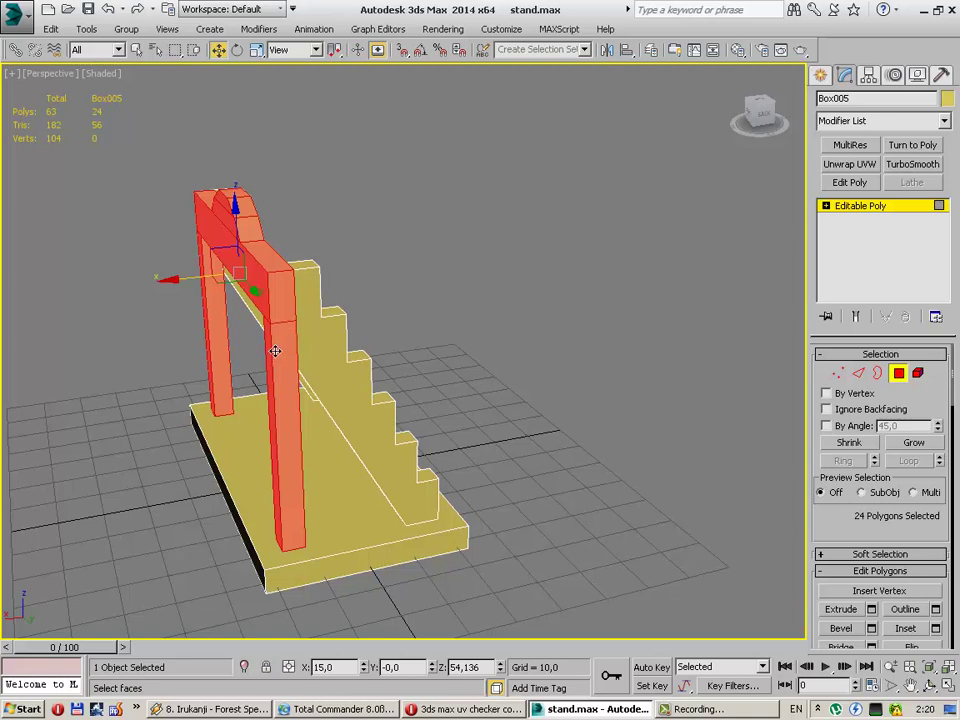
key(Delete)
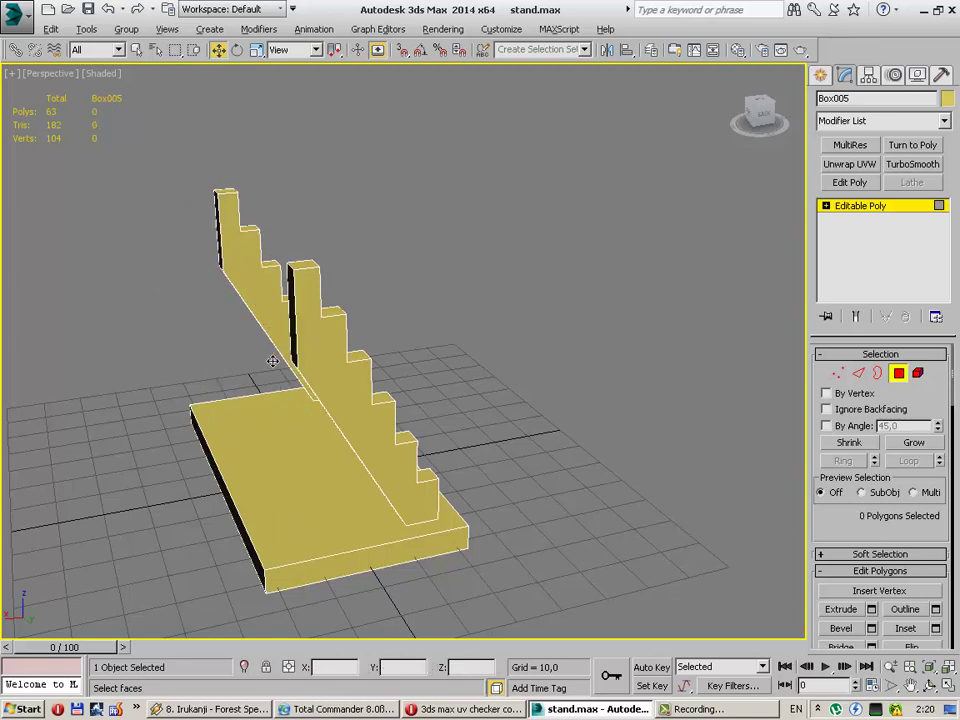
mouse_move(270, 360)
alt+middle_down()
mouse_move(261, 368)
mouse_move(250, 342)
alt+middle_up()
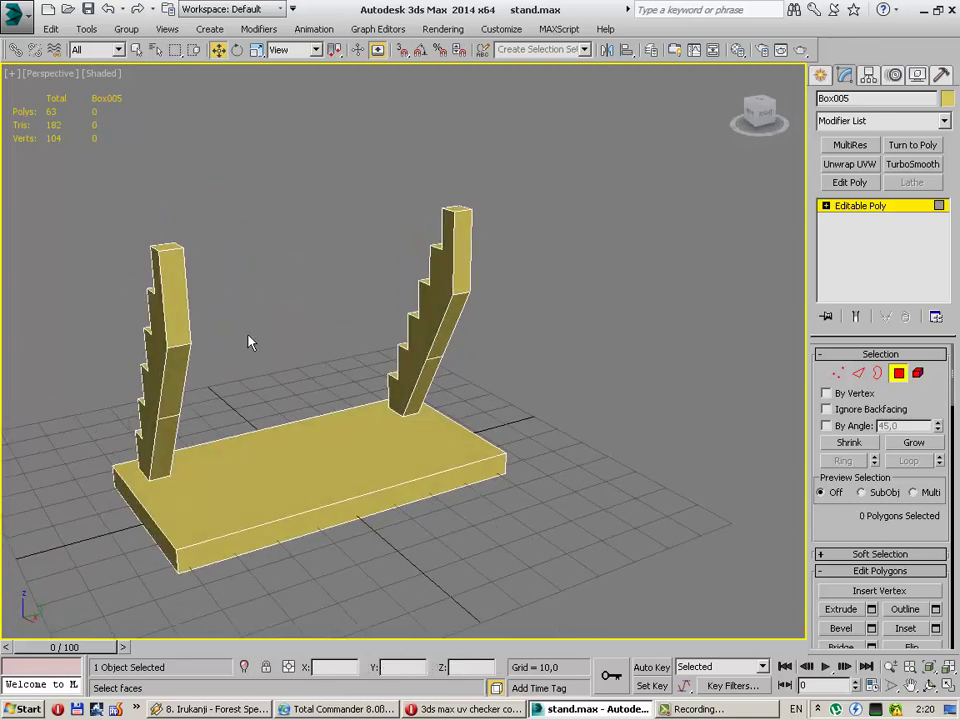
click(462, 267)
key(Delete)
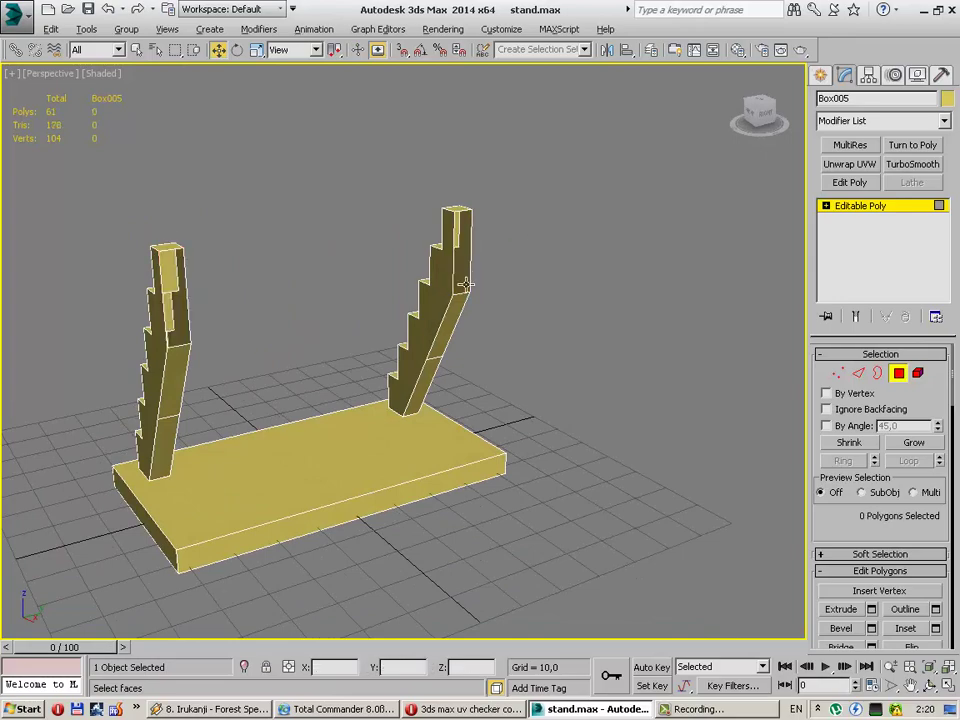
key(alt+q)
mouse_move(457, 280)
alt+middle_down()
mouse_move(199, 304)
mouse_move(326, 240)
mouse_move(260, 300)
mouse_move(88, 244)
mouse_move(250, 295)
mouse_move(414, 268)
mouse_move(480, 270)
mouse_move(199, 310)
alt+middle_up()
Step: Leave polygon mode and reselect the whole stand as an object
click(898, 372)
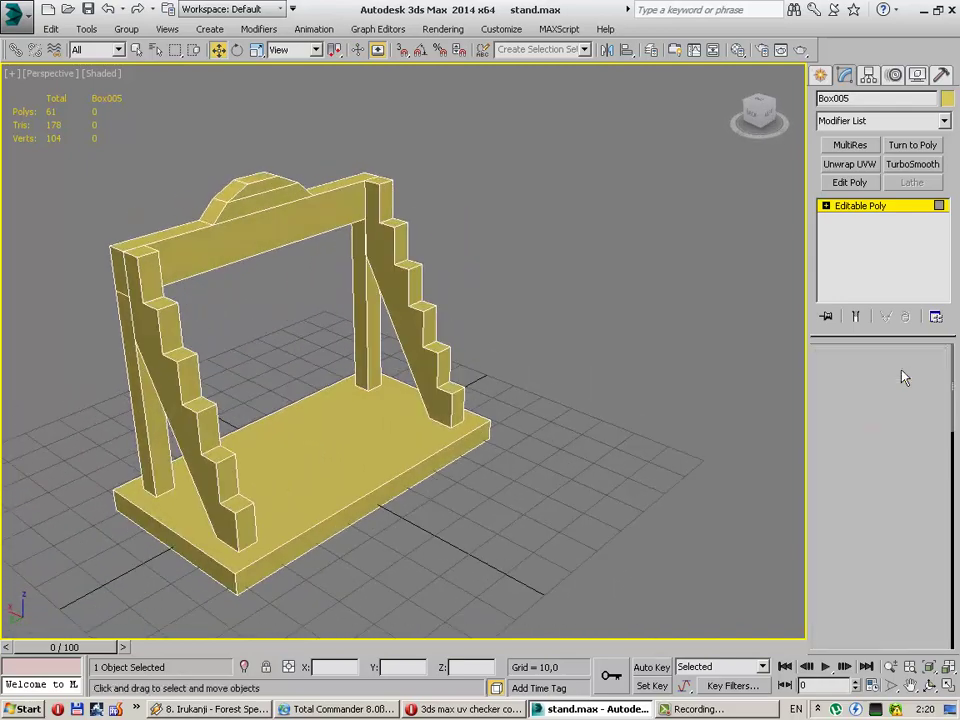
click(553, 439)
click(355, 432)
mouse_move(355, 432)
alt+middle_down()
mouse_move(296, 444)
mouse_move(364, 418)
alt+middle_up()
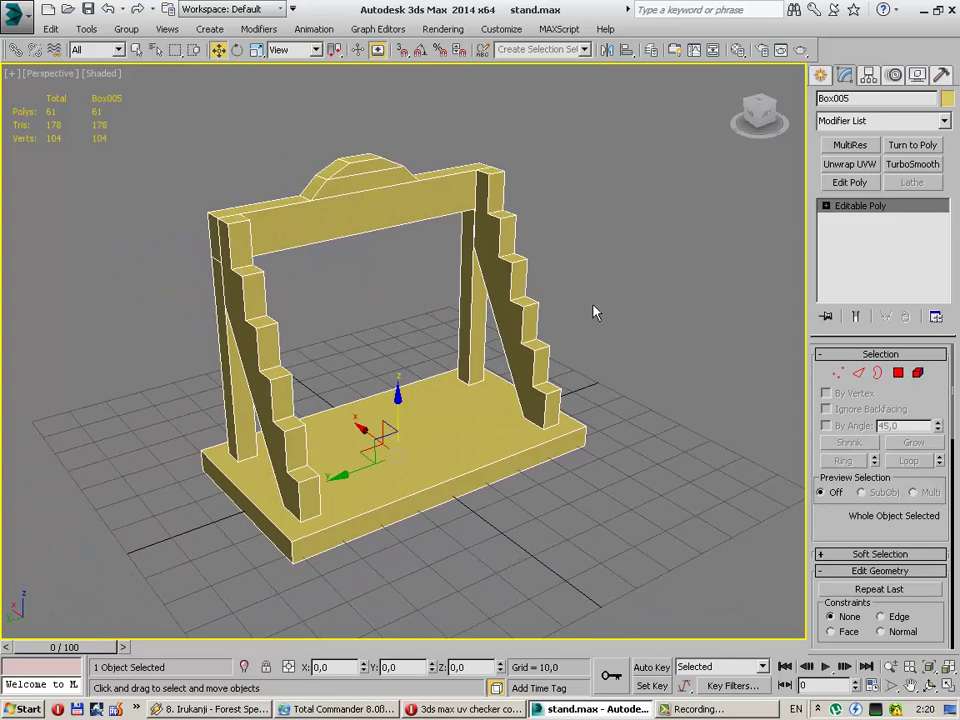
key(shift+z)
alt+middle_drag(491, 418, 381, 418)
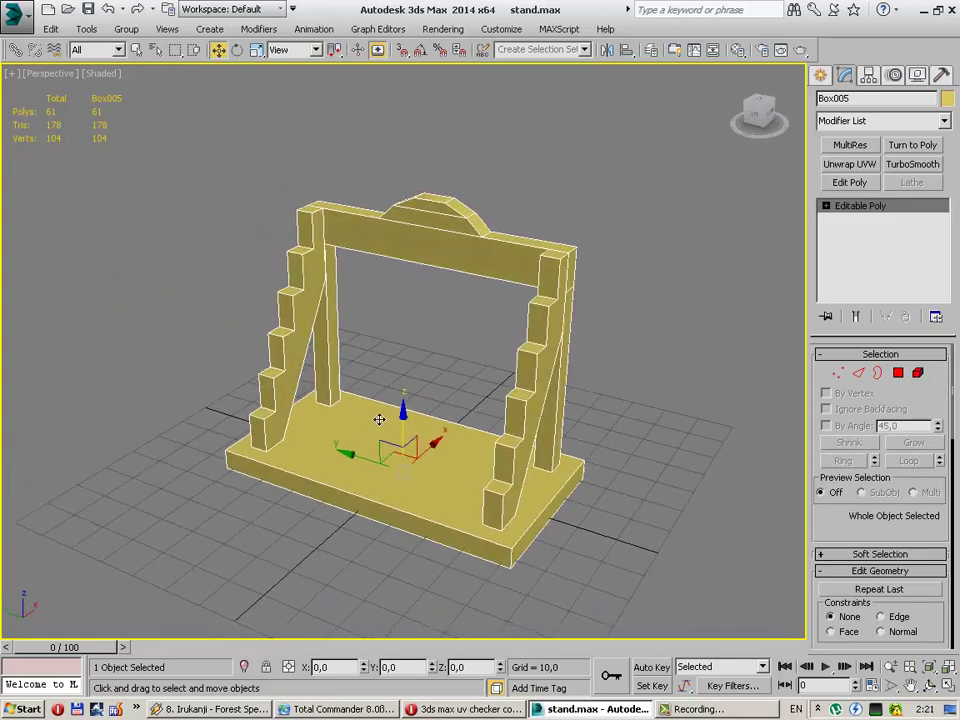
Step: Add Unwrap UVW to the stand, check the checker list, and move the UV editor aside
click(850, 164)
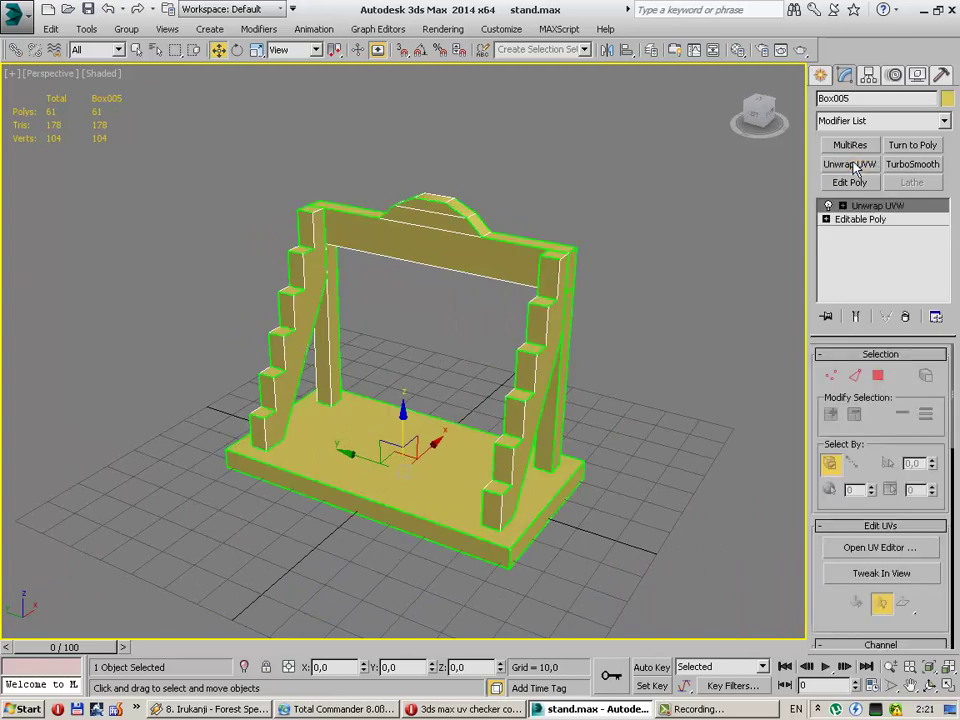
click(872, 553)
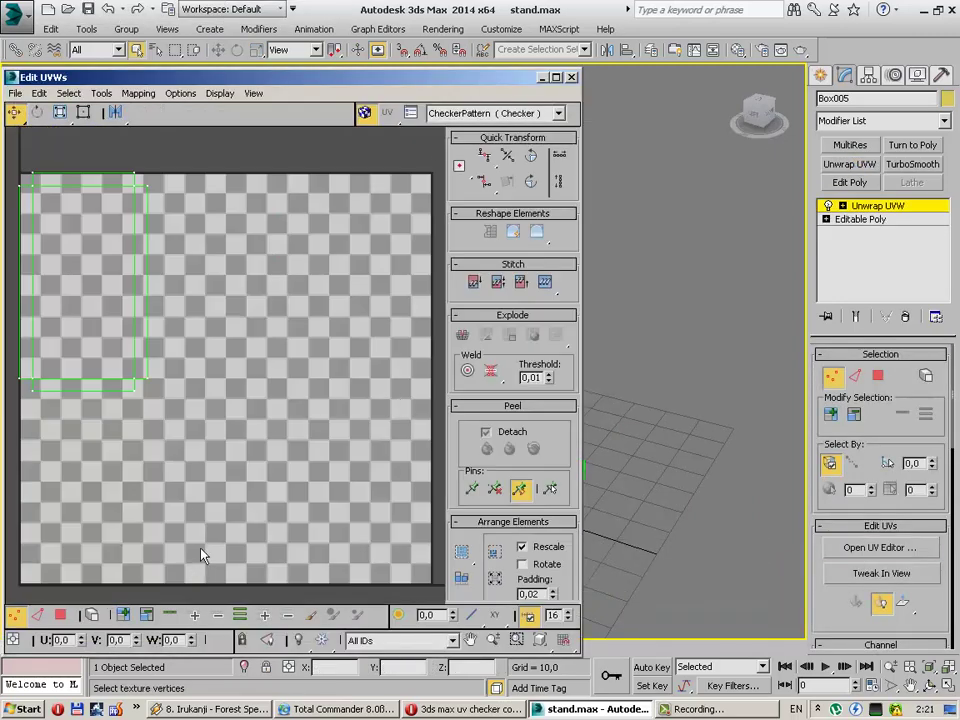
mouse_move(200, 555)
middle_down()
mouse_move(306, 439)
mouse_move(350, 295)
middle_up()
scroll(328, 456, down, 3)
scroll(317, 445, up, 2)
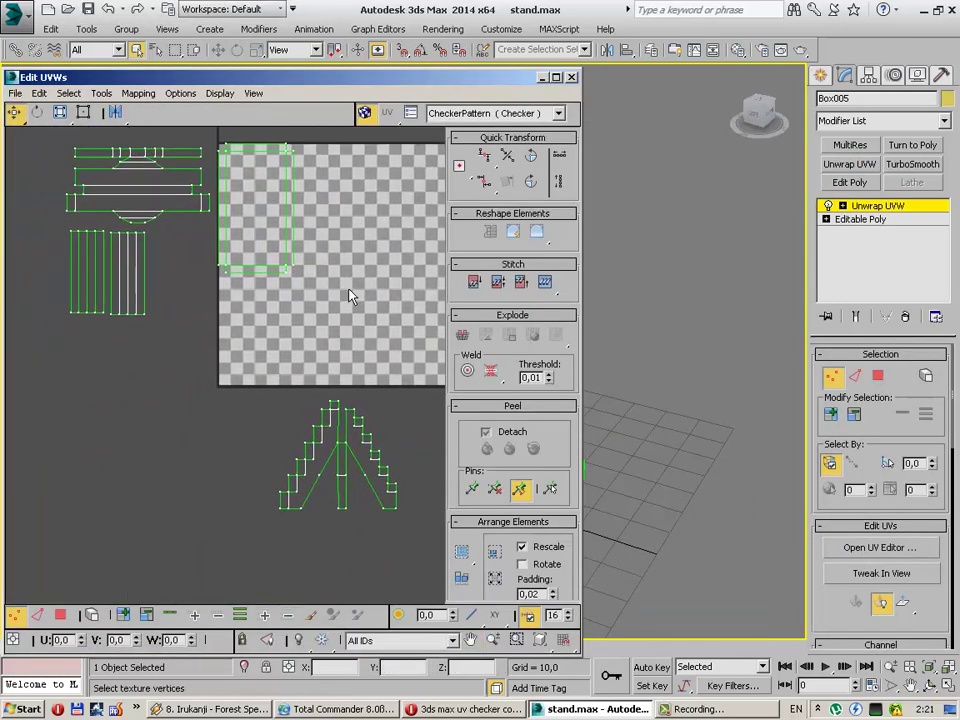
click(487, 113)
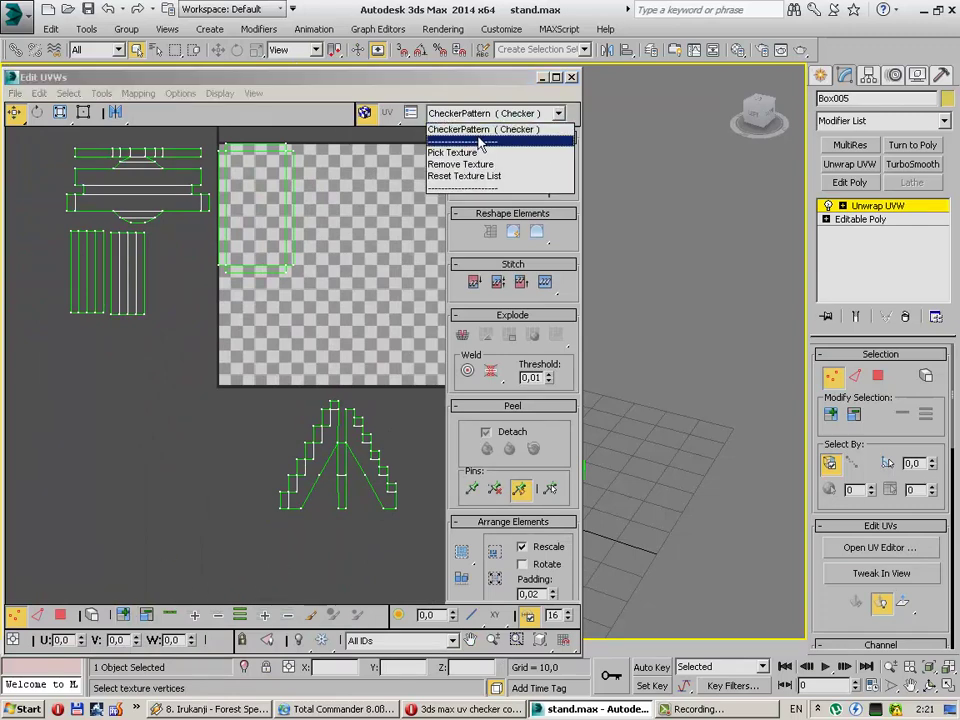
drag(311, 80, 787, 178)
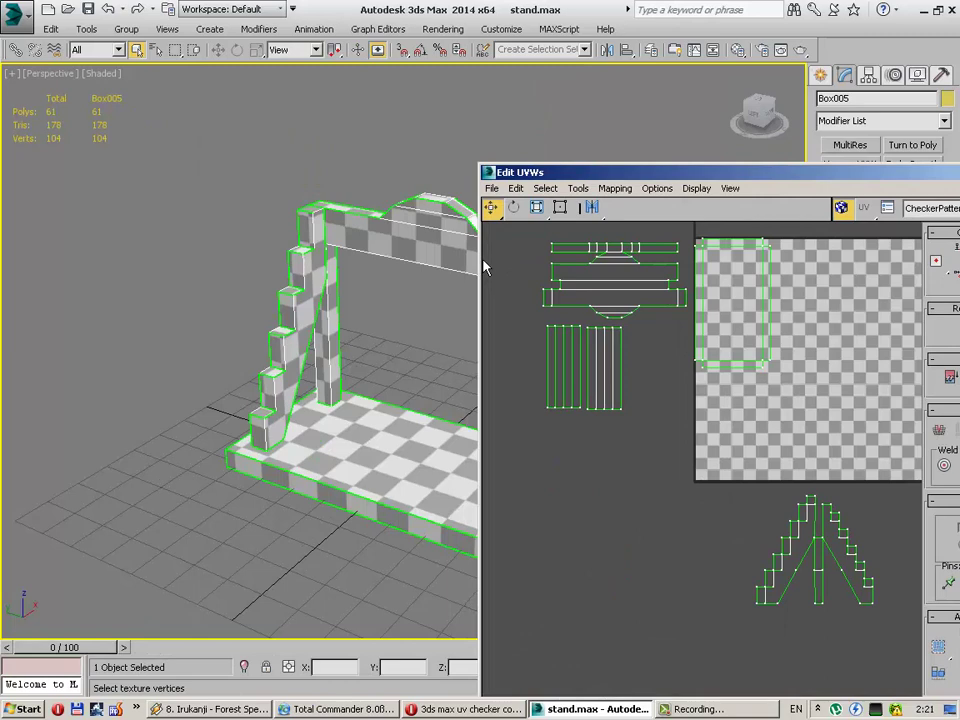
Step: Select a face on the stepped pillar and pan the UV view to the stair shells
drag(619, 180, 670, 76)
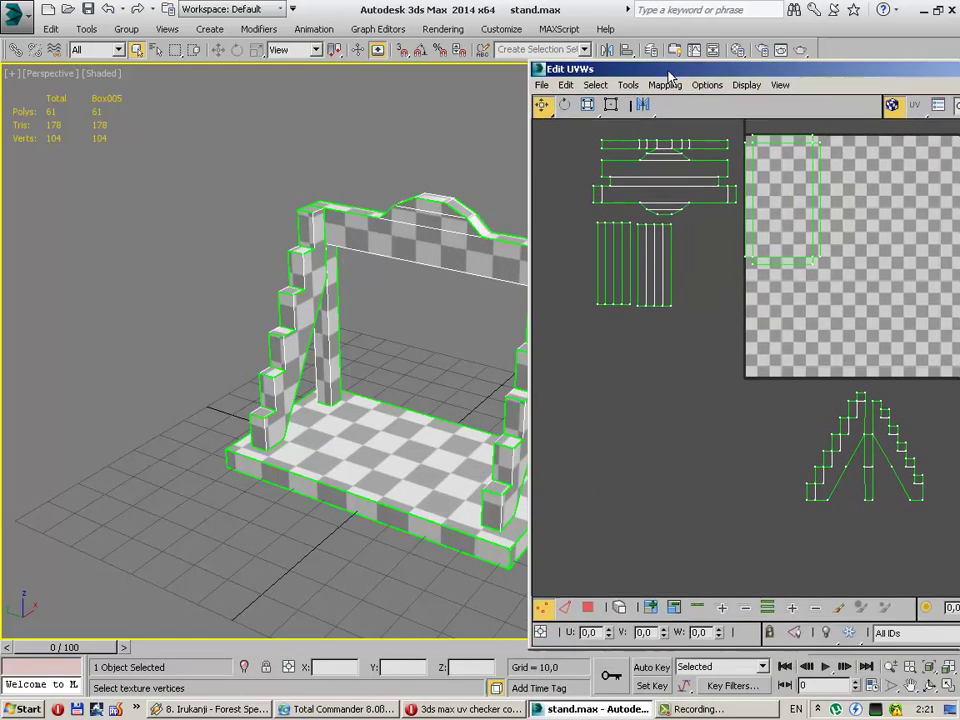
click(295, 304)
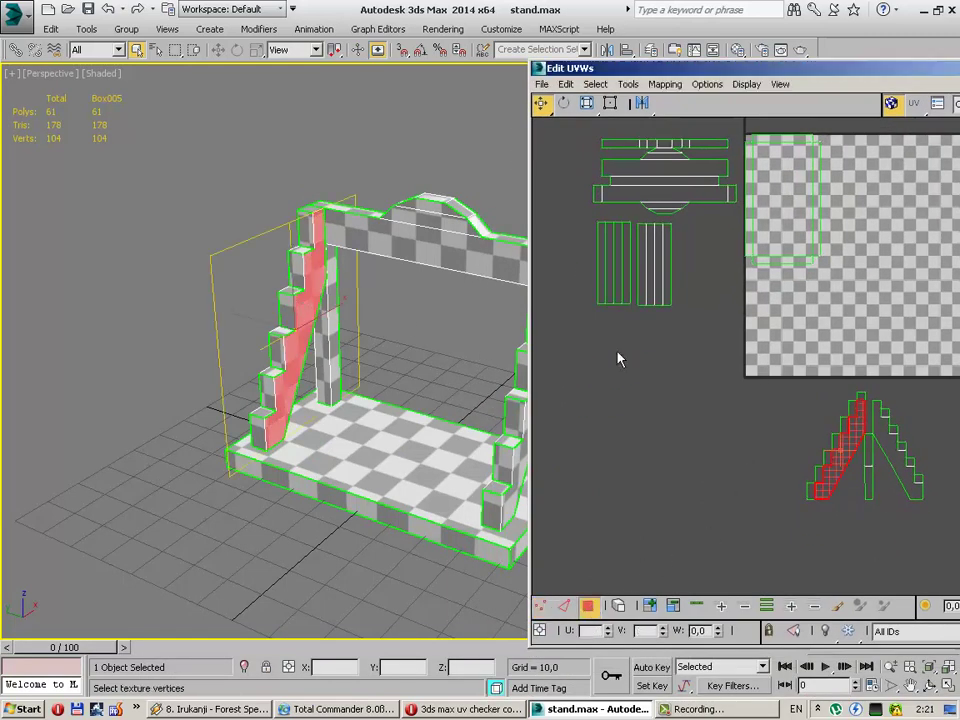
middle_drag(955, 537, 708, 492)
key(ctrl+d)
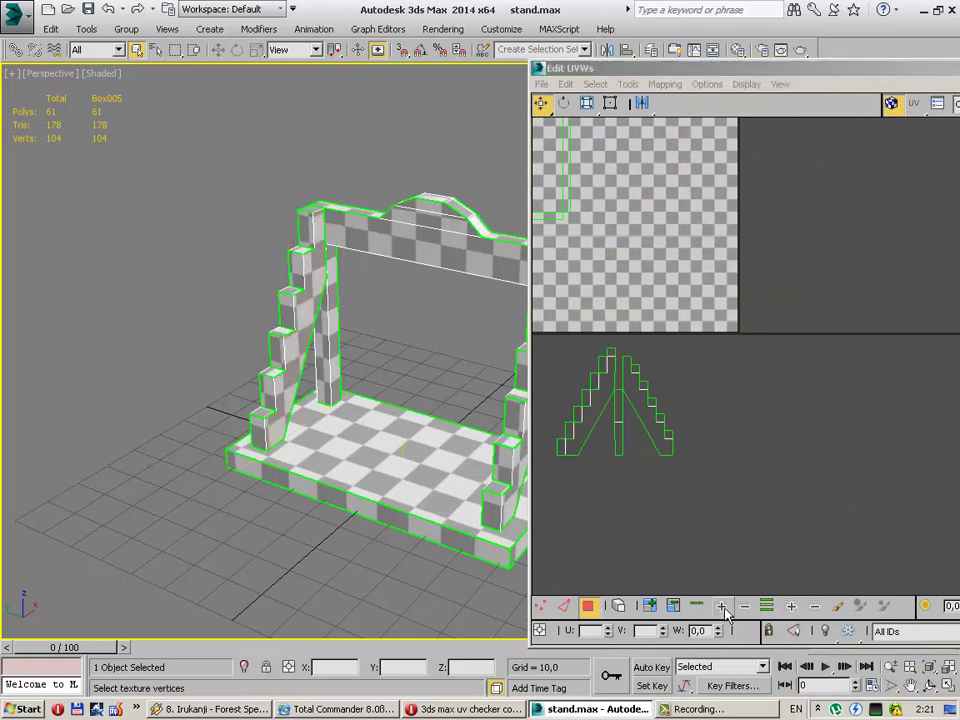
click(290, 330)
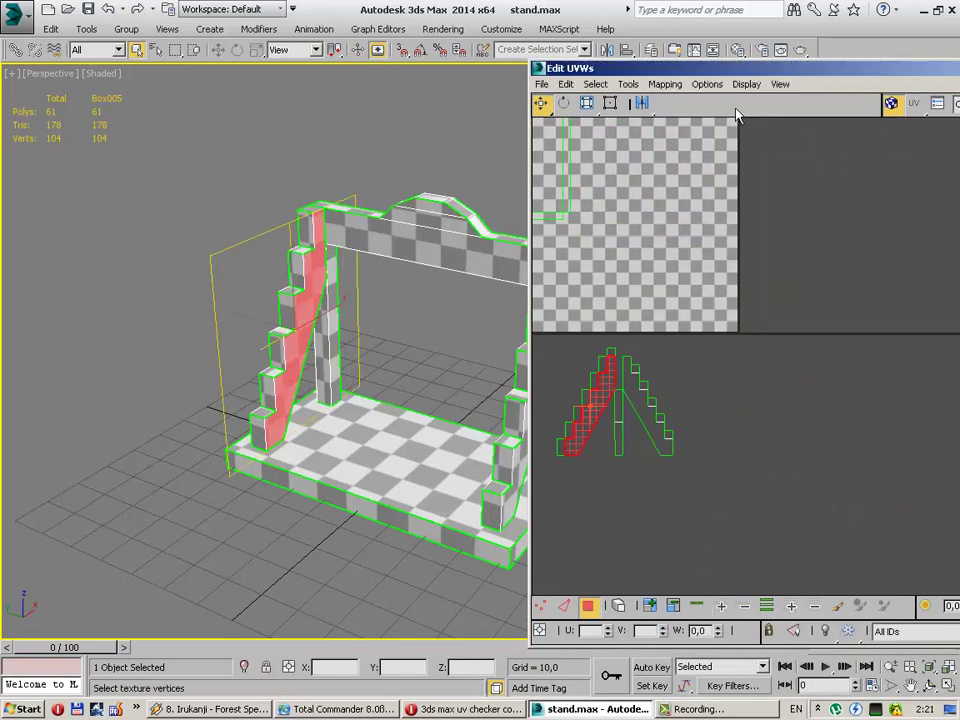
middle_drag(674, 342, 754, 262)
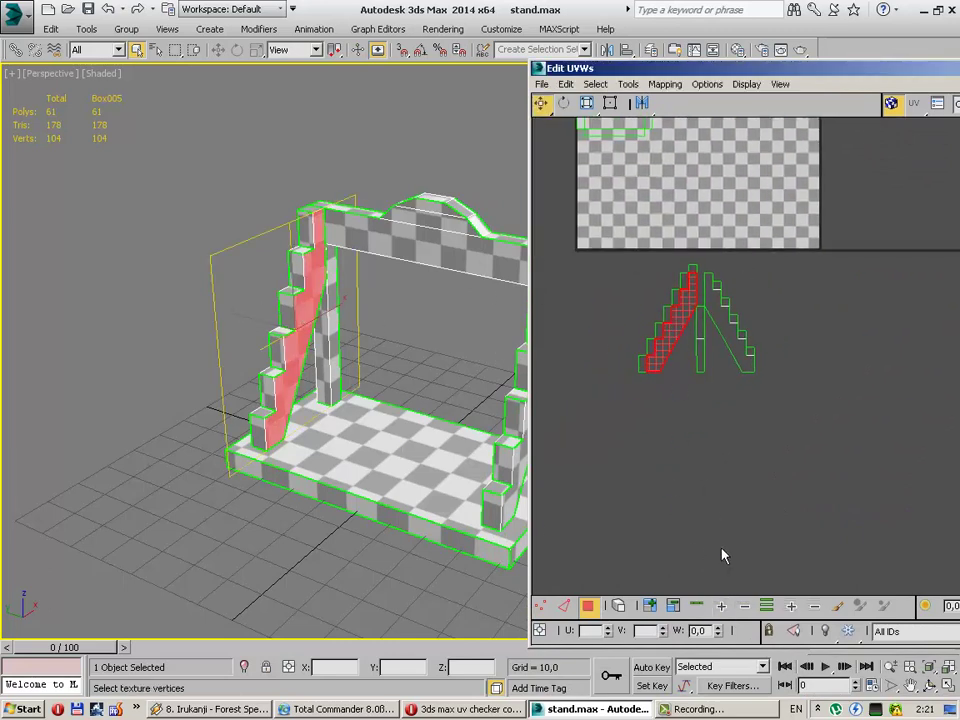
Step: Grow to the whole stepped side face, test-move its shell and undo, then shift the editor left
click(792, 607)
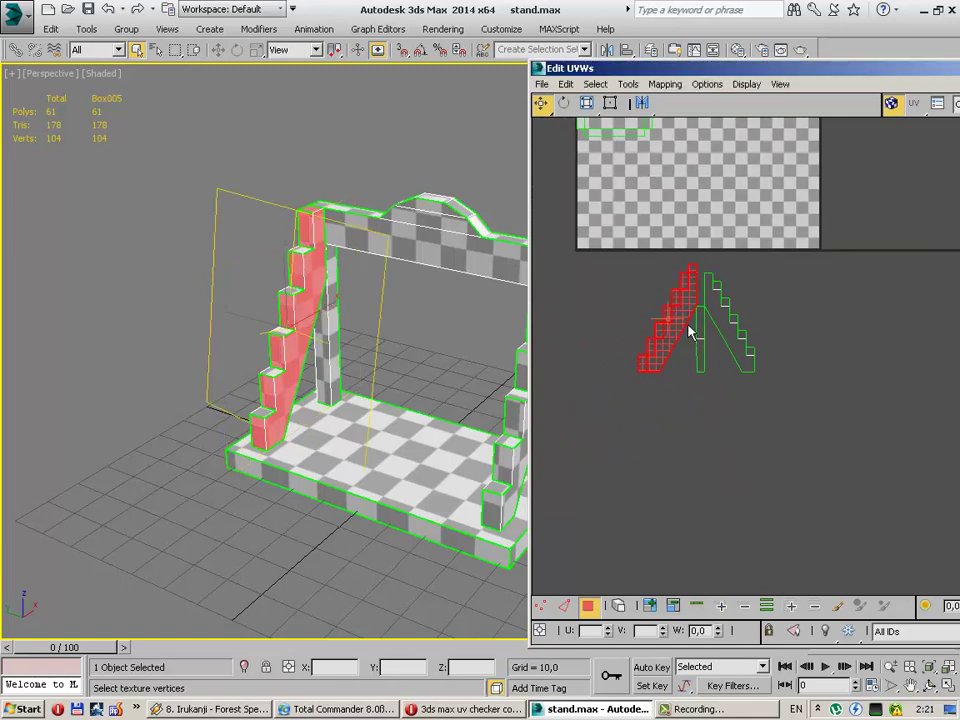
drag(677, 317, 612, 327)
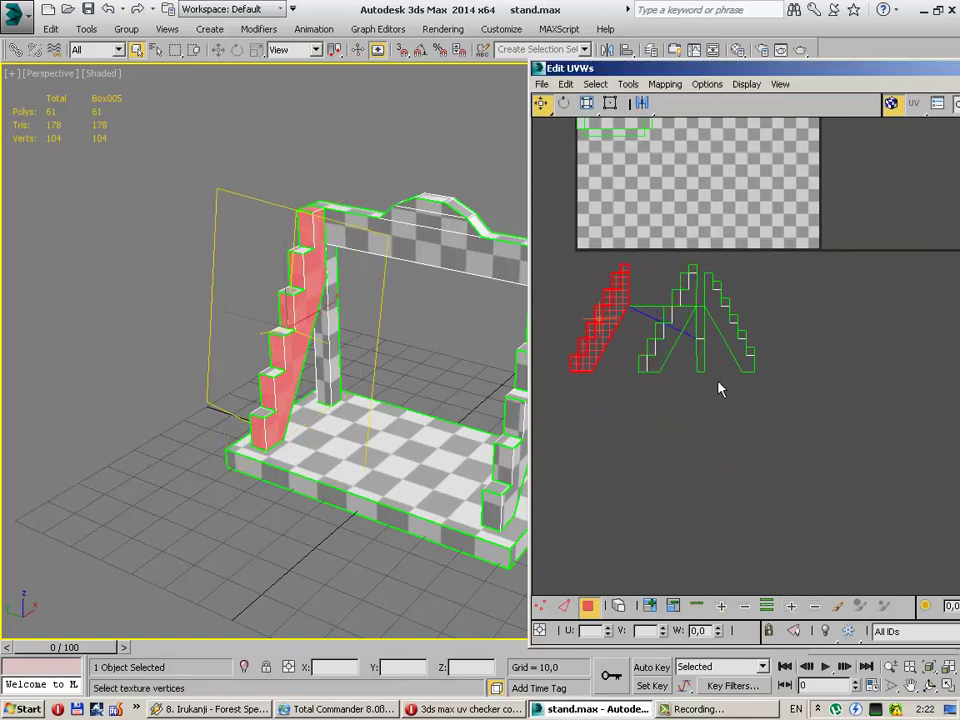
key(ctrl+z)
drag(725, 67, 508, 66)
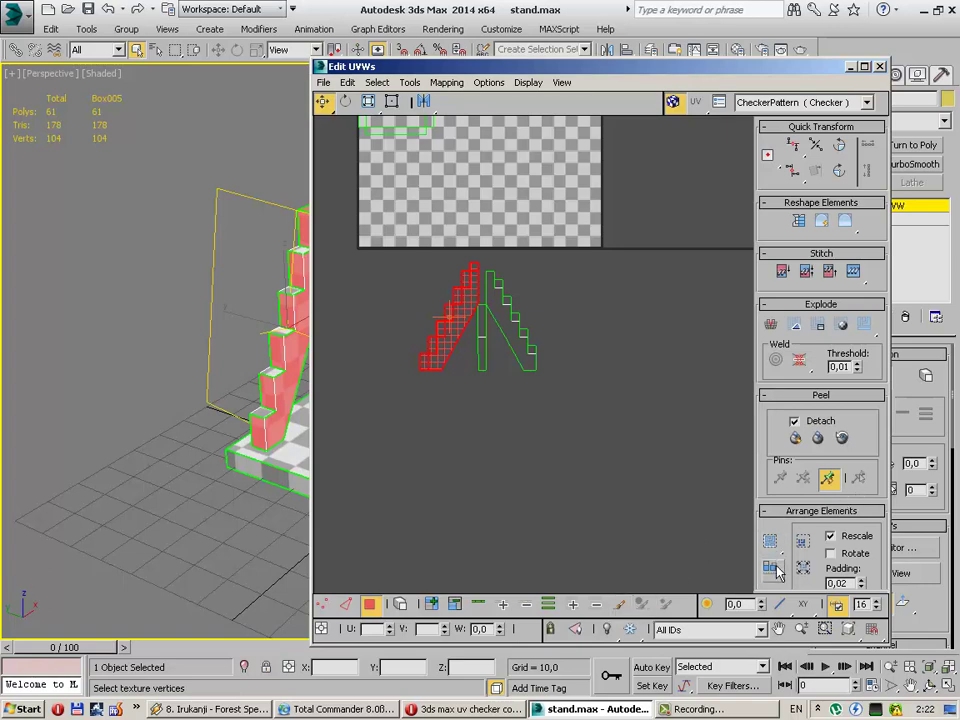
drag(878, 435, 877, 215)
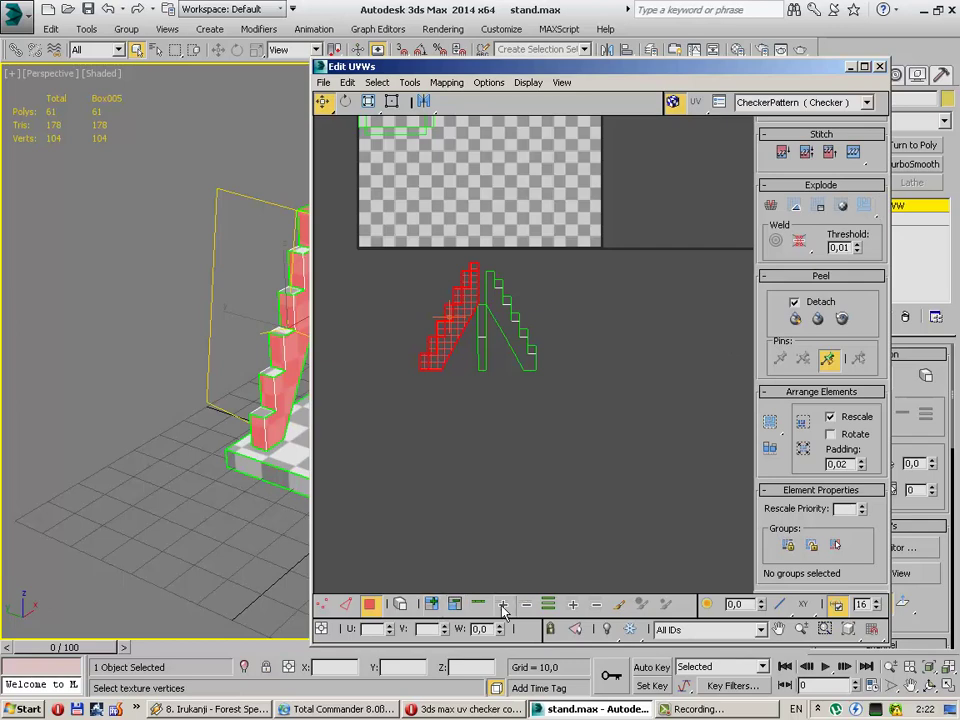
Step: Flip the selected stair shell horizontally and slide it left off its partner shell
click(432, 605)
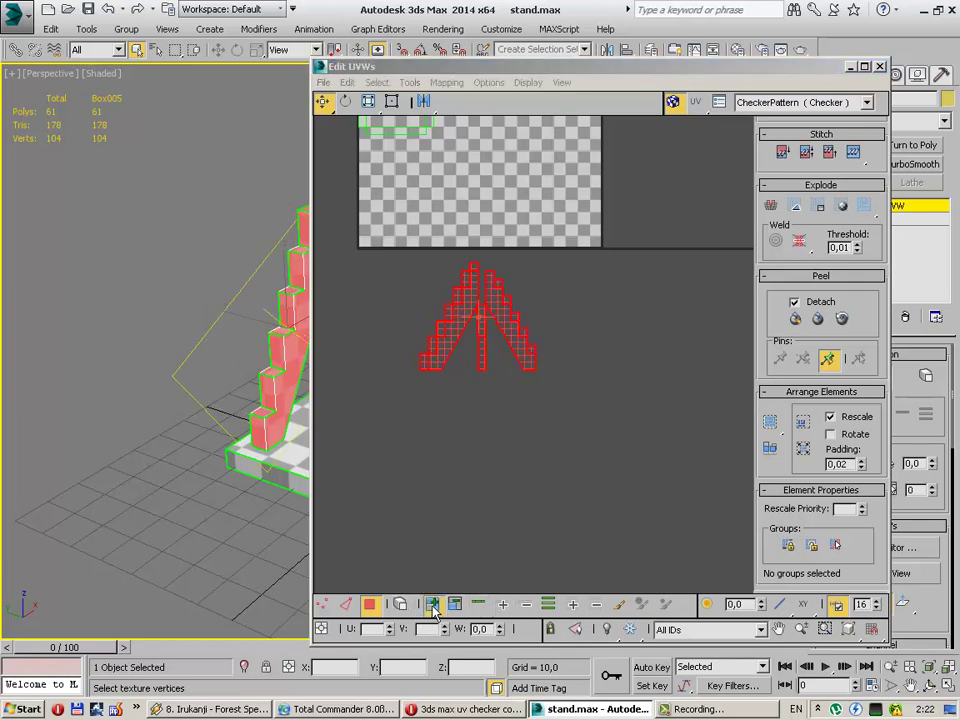
middle_drag(447, 372, 527, 525)
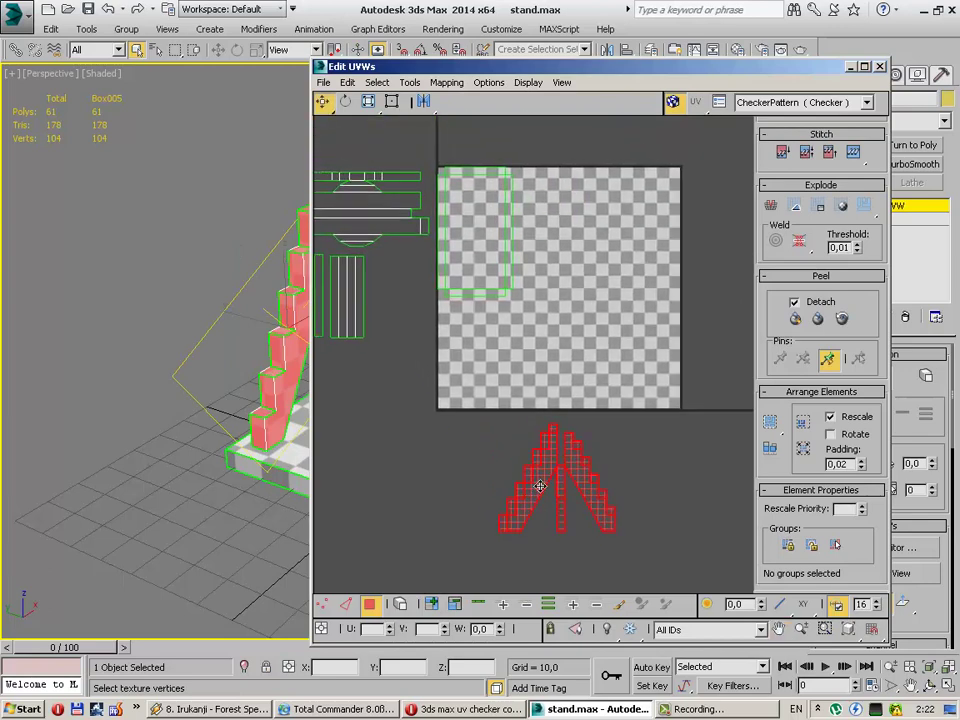
shift+drag(537, 483, 411, 487)
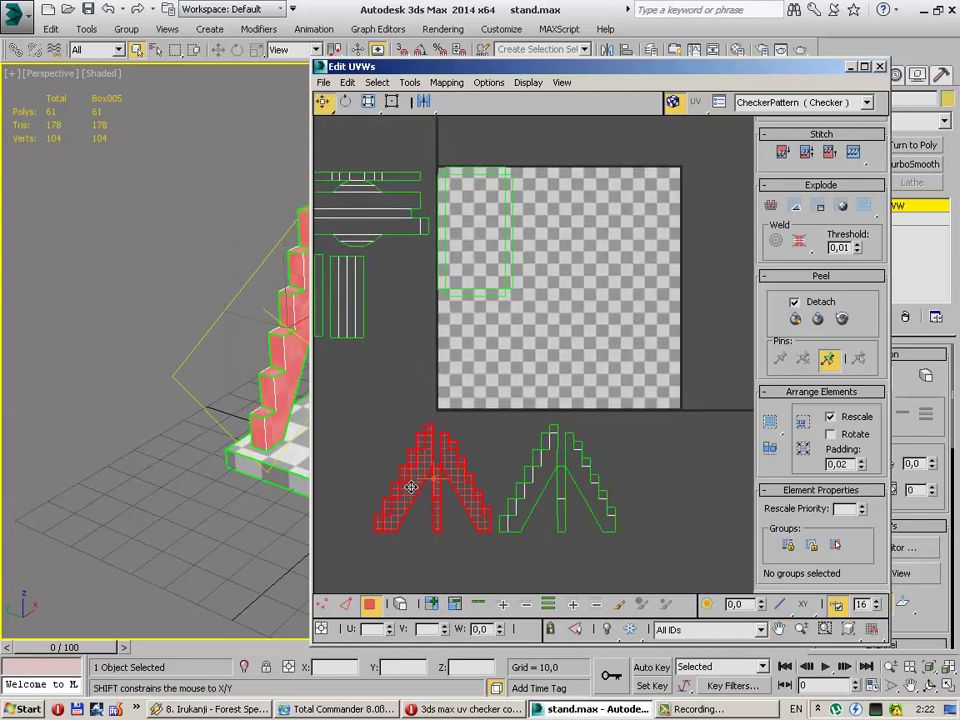
click(476, 450)
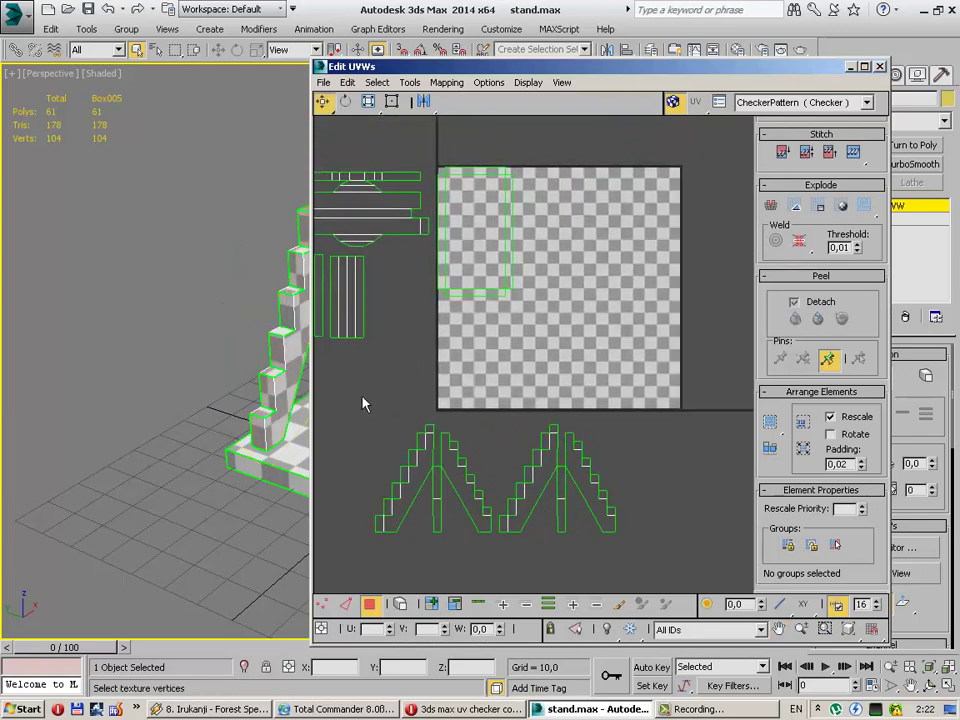
drag(364, 399, 652, 578)
click(476, 435)
Step: Test-place both stair-profile shells inside the checker UV square
middle_drag(382, 365, 462, 392)
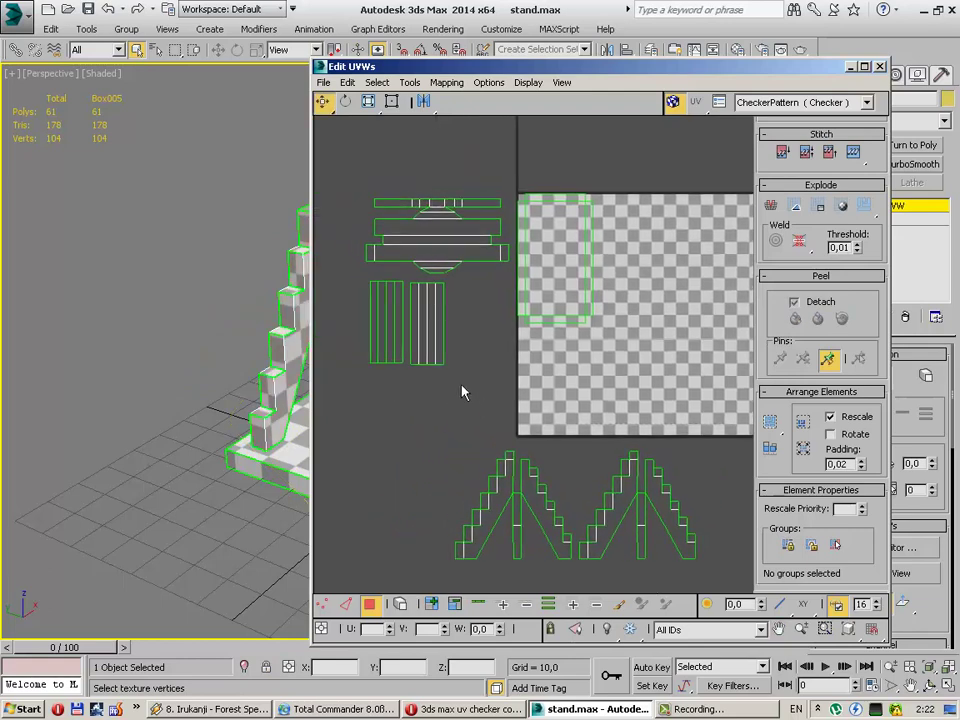
drag(408, 376, 406, 372)
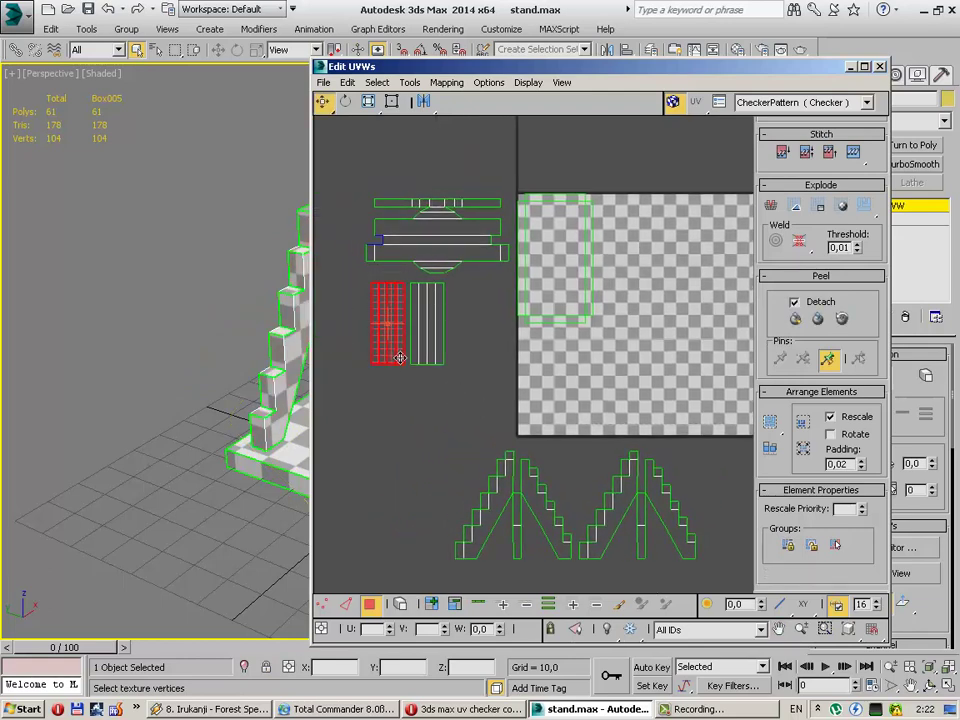
click(448, 405)
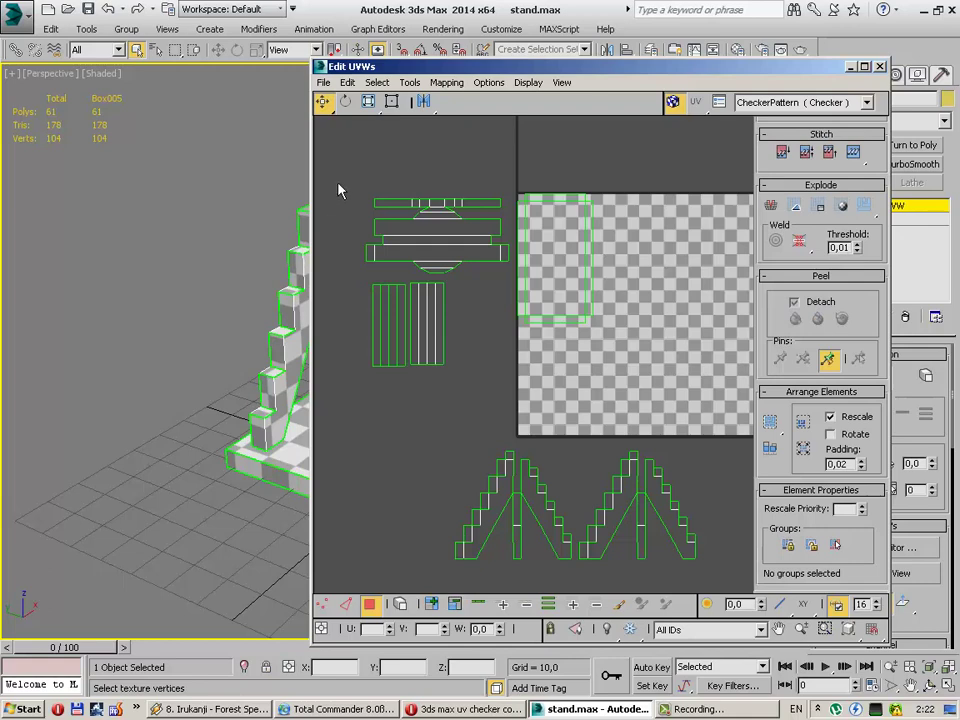
middle_drag(514, 311, 450, 300)
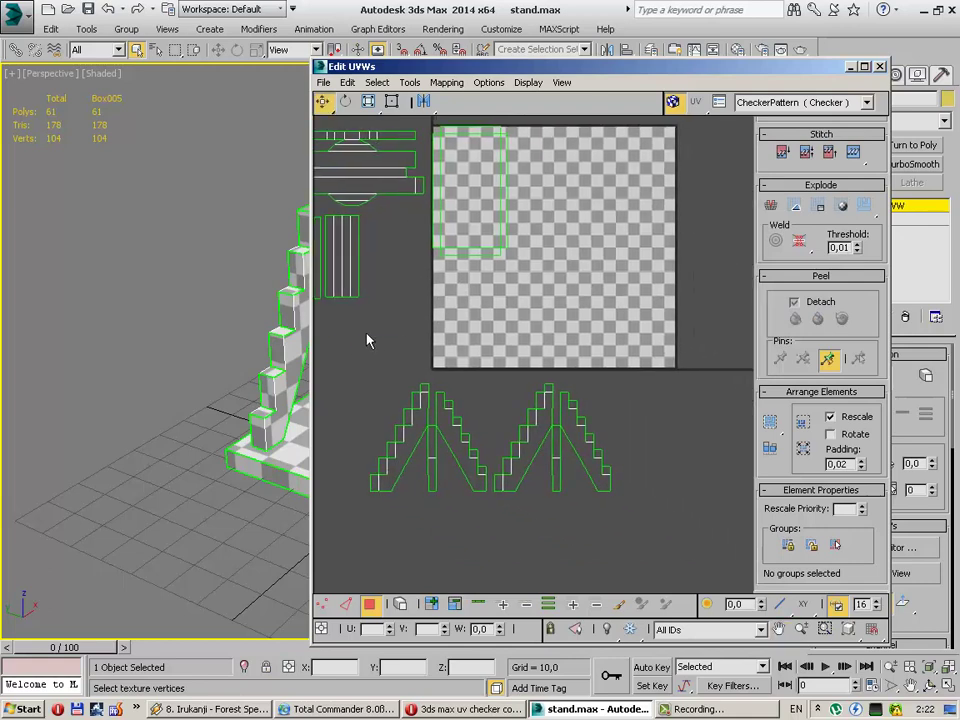
drag(697, 570, 697, 568)
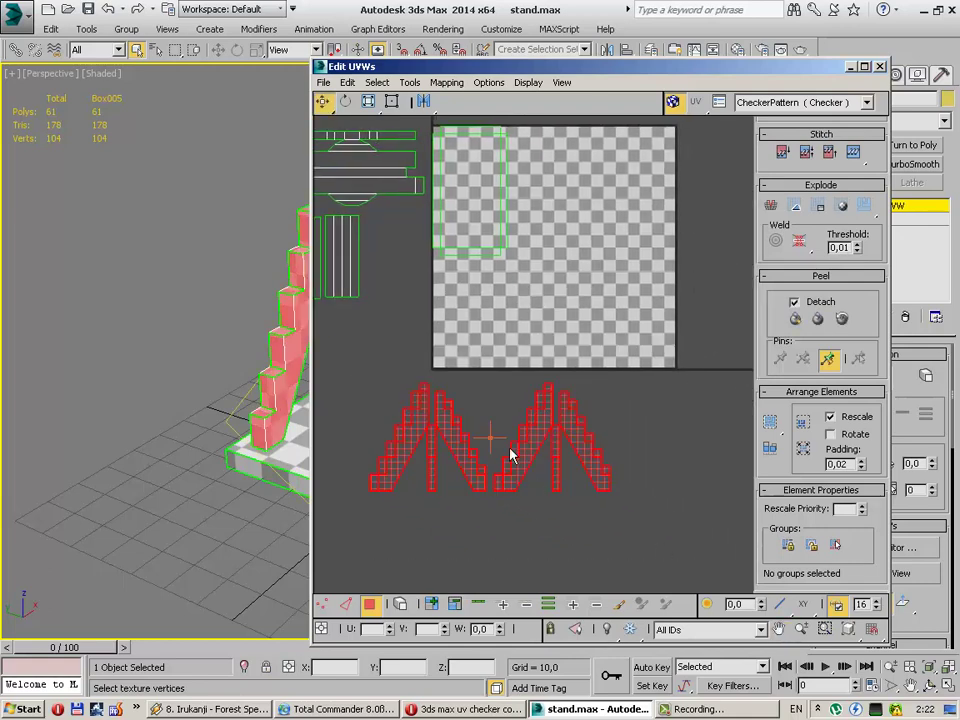
drag(520, 451, 594, 331)
click(549, 399)
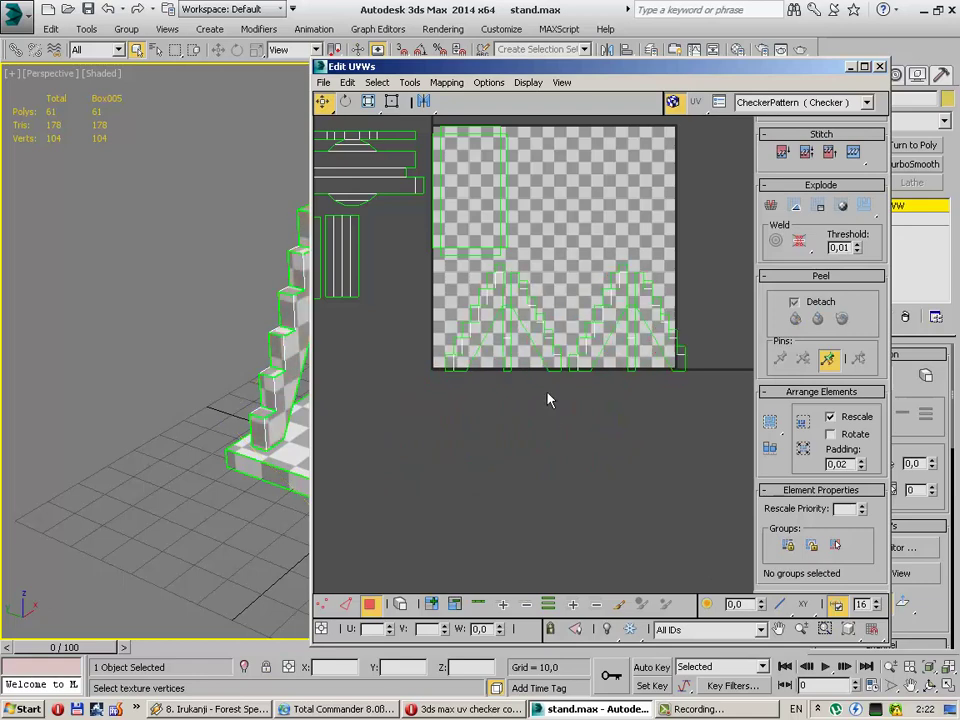
Step: Move both stair shells back below the checker square, side by side
middle_drag(549, 399, 542, 497)
drag(567, 486, 557, 508)
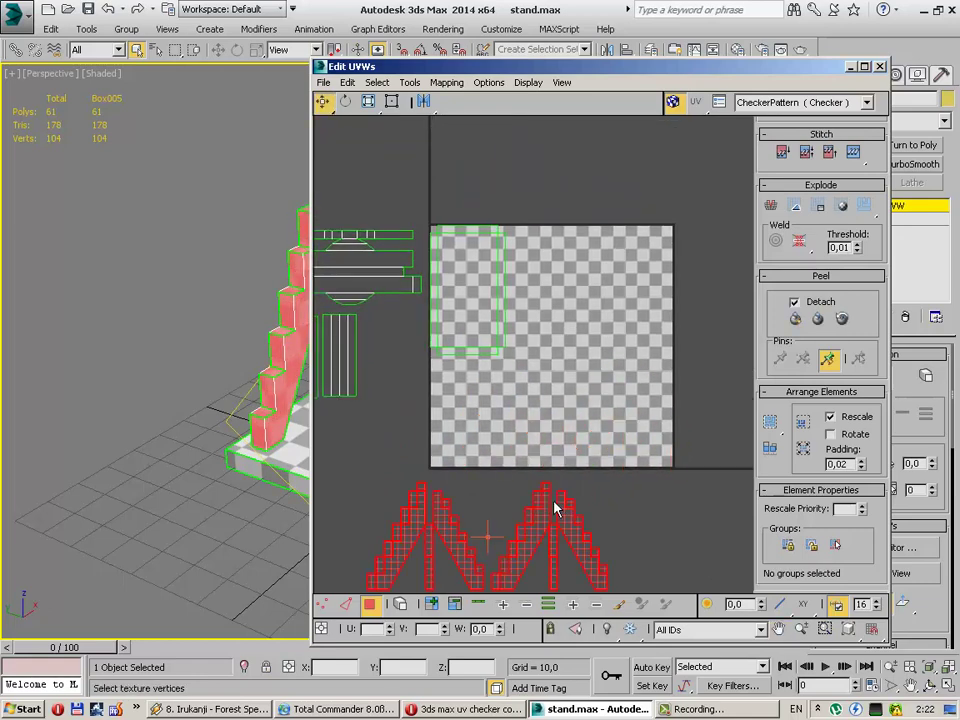
mouse_move(557, 508)
middle_down()
mouse_move(654, 375)
mouse_move(612, 403)
middle_up()
click(639, 394)
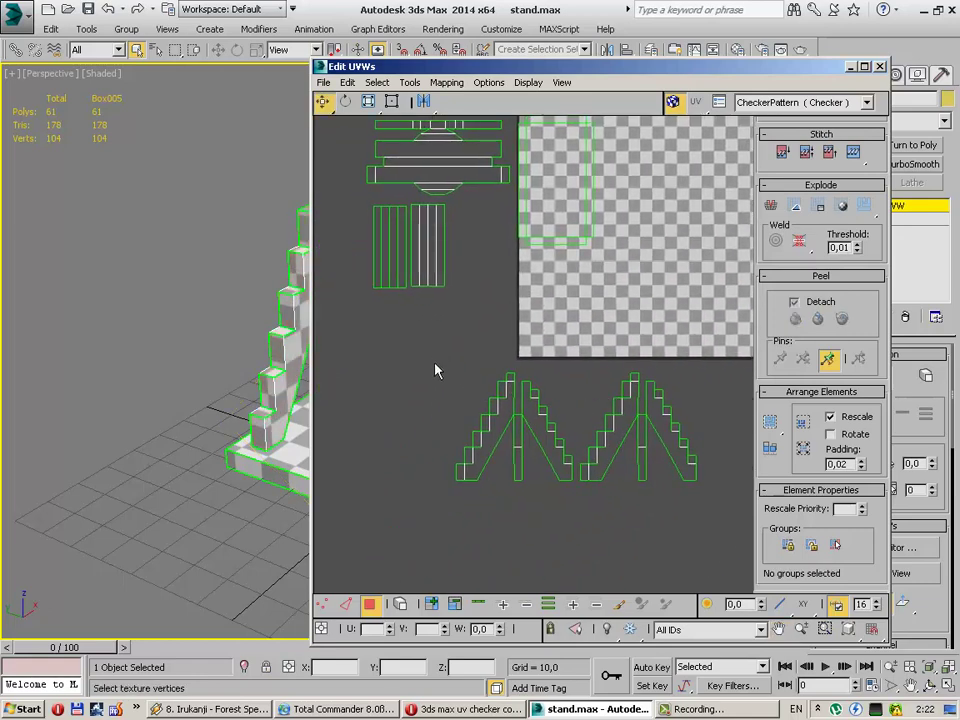
drag(435, 358, 577, 505)
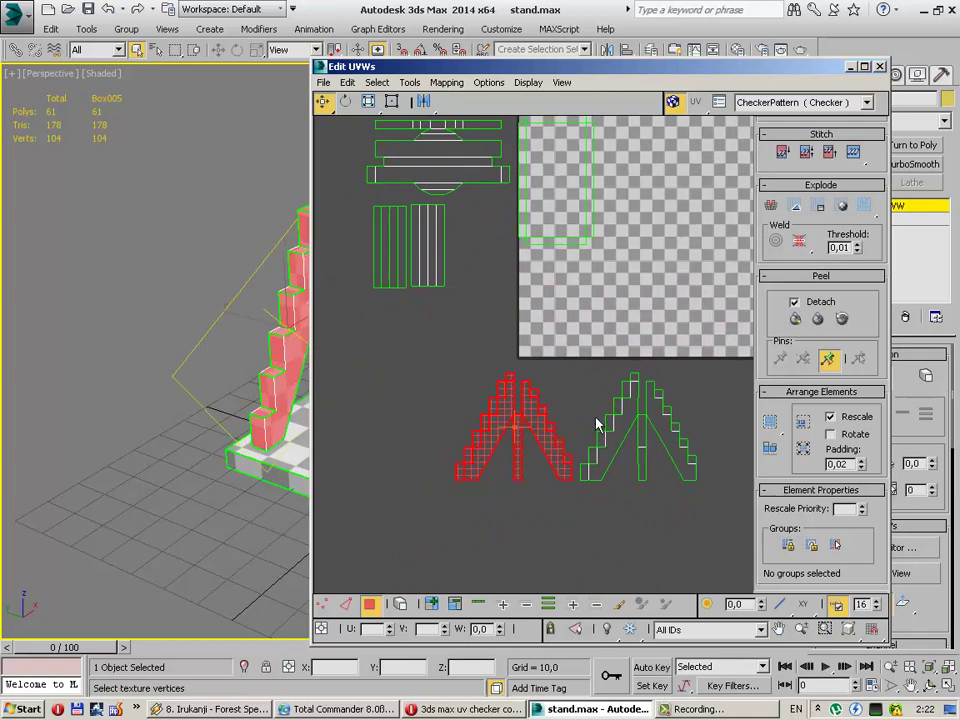
Step: Reposition the two stair shells so they sit stacked one above the other
drag(547, 442, 549, 444)
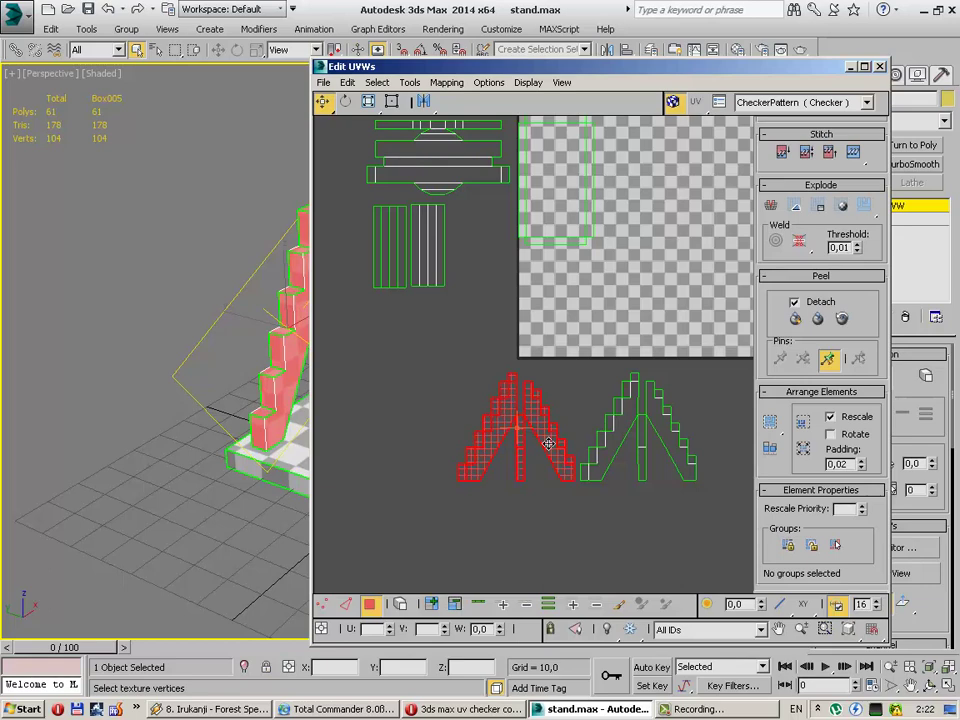
middle_drag(549, 443, 476, 440)
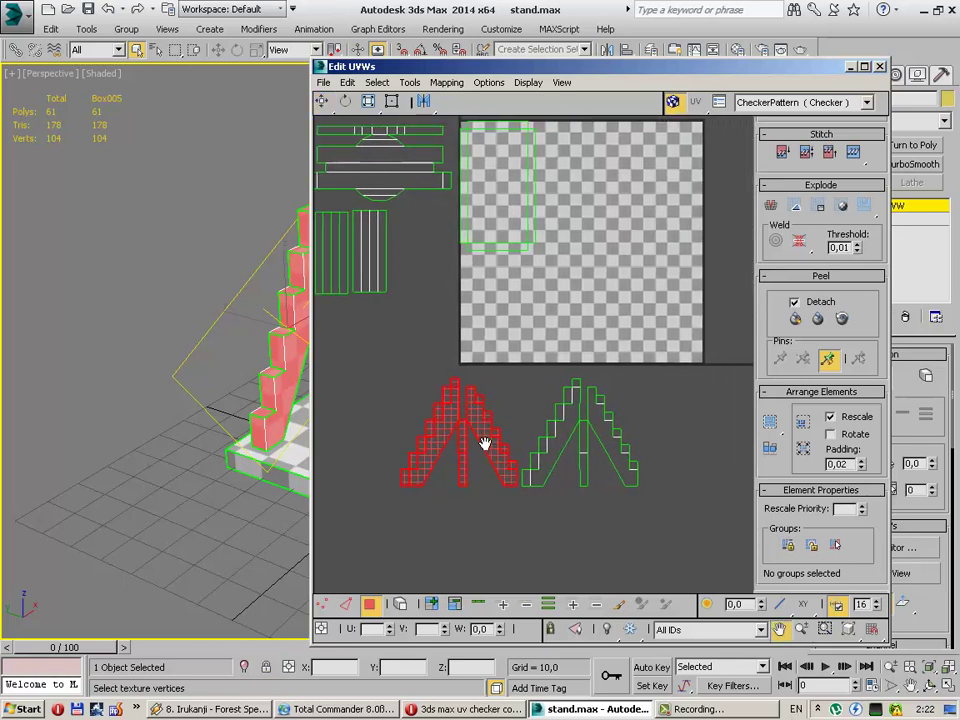
mouse_move(477, 429)
mouse_down()
mouse_move(714, 454)
mouse_move(633, 446)
mouse_move(620, 500)
mouse_move(590, 540)
mouse_move(600, 553)
mouse_move(476, 565)
mouse_move(598, 583)
mouse_move(480, 440)
mouse_up()
click(649, 516)
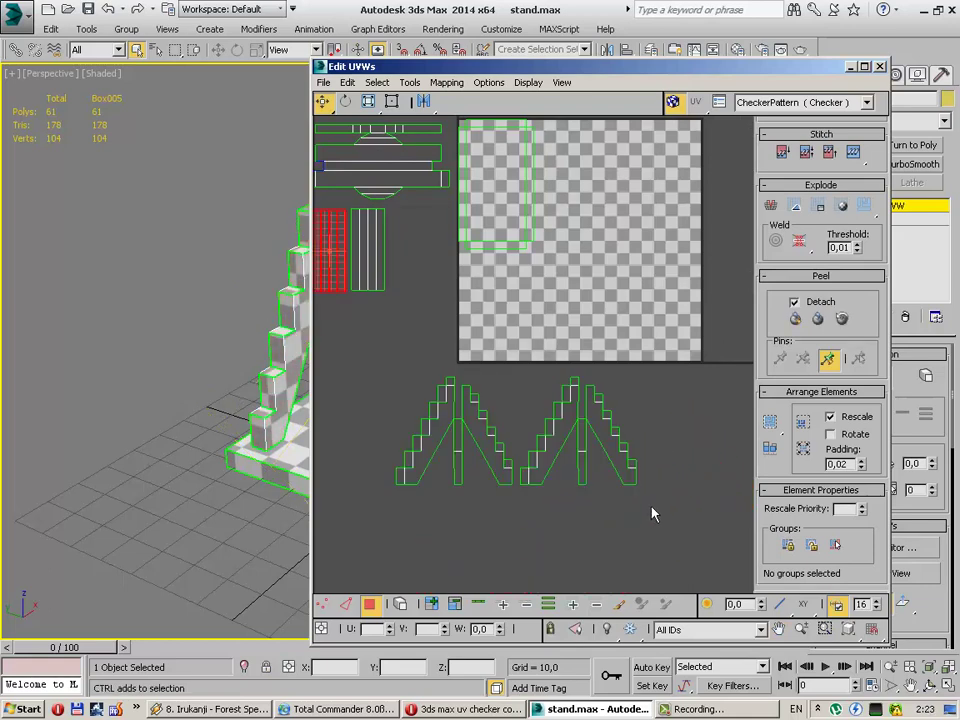
key(ctrl+z)
key(ctrl+z)
key(ctrl+z)
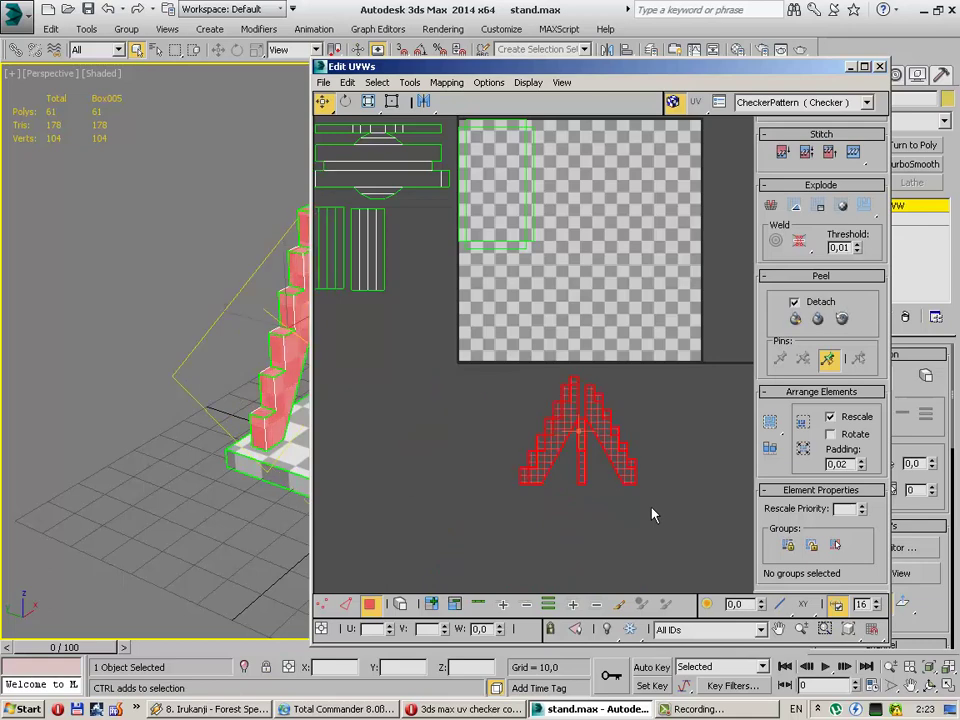
middle_drag(654, 512, 637, 457)
drag(588, 368, 579, 493)
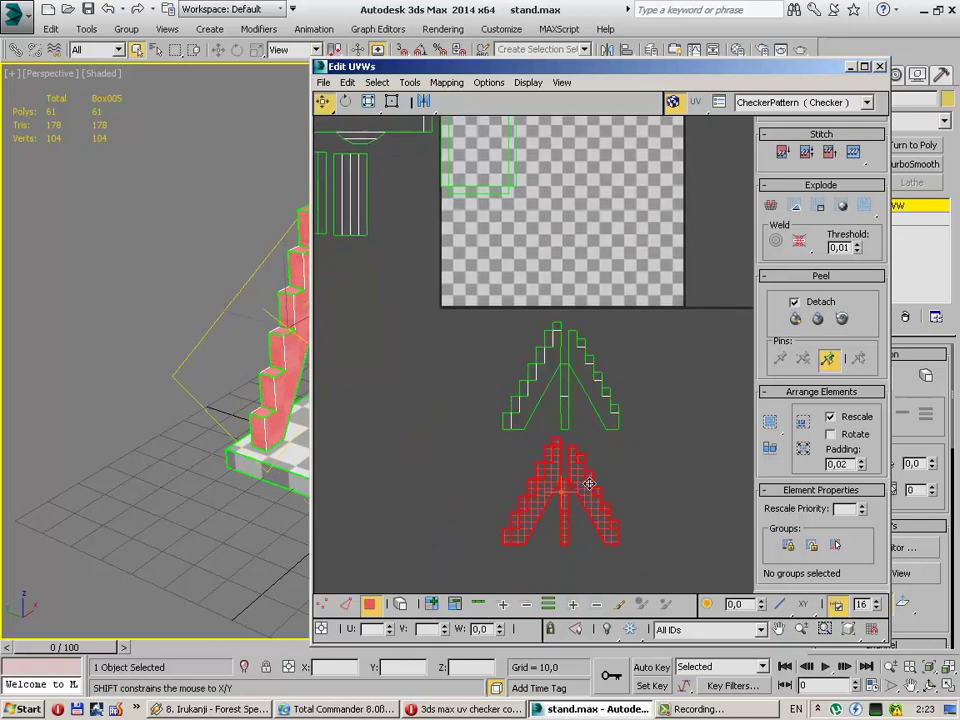
click(632, 461)
scroll(632, 461, down, 2)
middle_drag(632, 461, 541, 439)
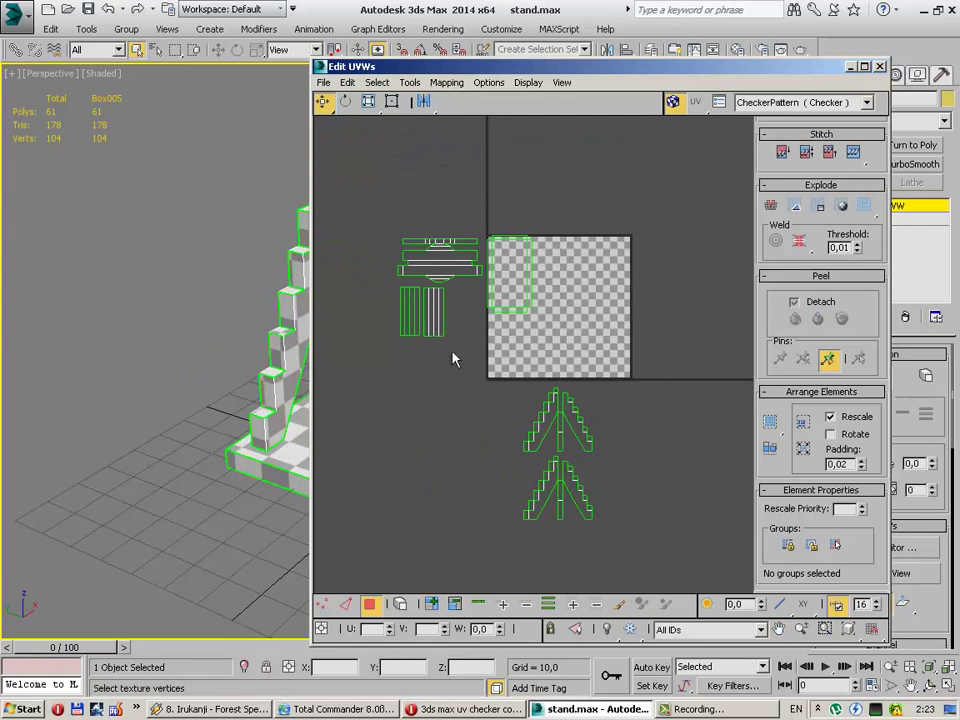
Step: Line up the right vertical strip shell directly under the left strip
click(439, 305)
mouse_move(439, 305)
mouse_down()
mouse_move(413, 304)
mouse_move(441, 287)
mouse_move(441, 445)
mouse_up()
scroll(413, 304, up, 3)
scroll(408, 301, up, 5)
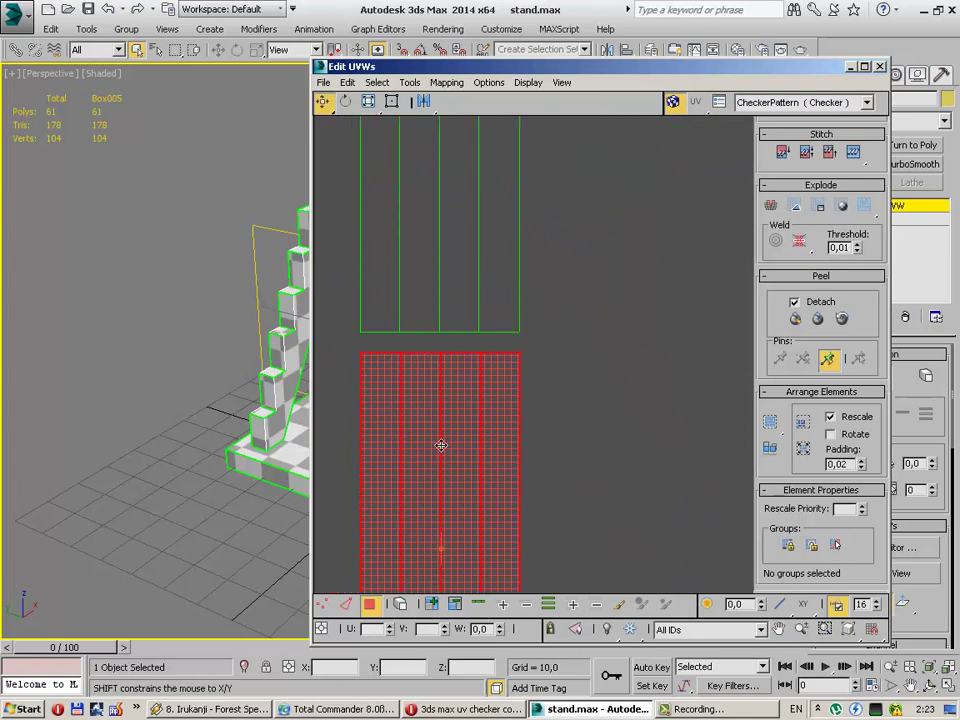
click(570, 416)
scroll(570, 416, down, 5)
middle_drag(570, 416, 499, 420)
scroll(475, 458, down, 3)
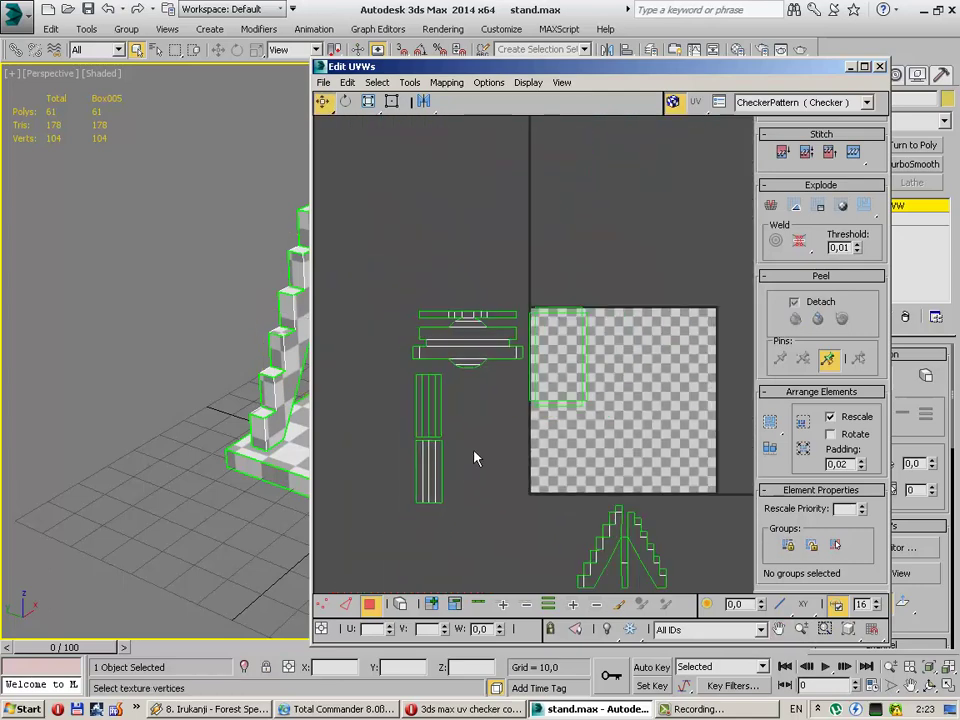
scroll(476, 410, up, 2)
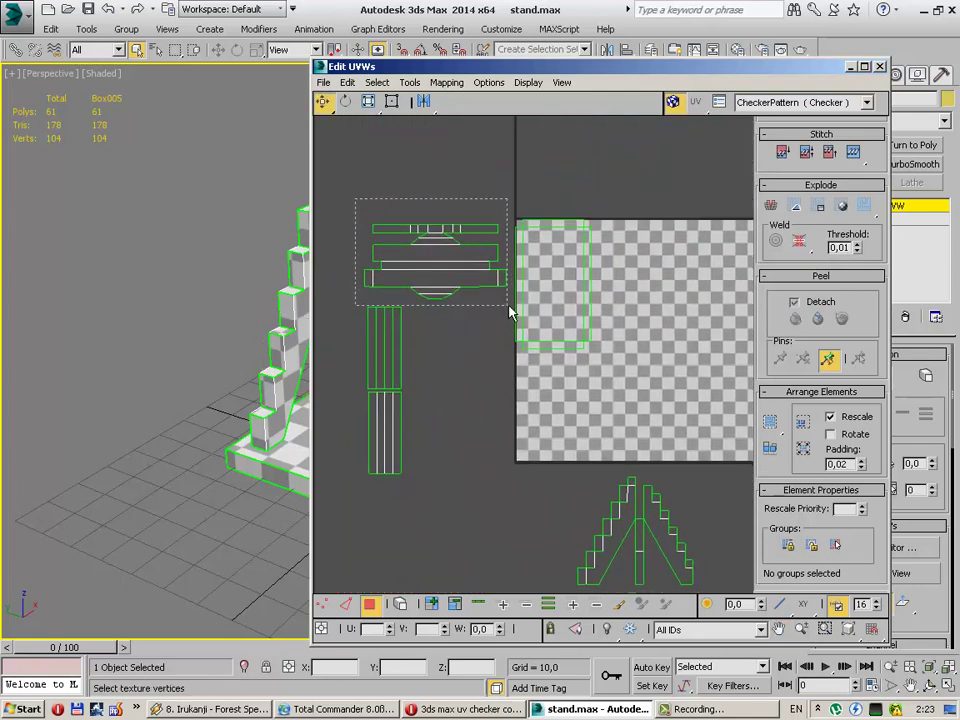
Step: Move the rectangular shell down-left and the cap shell outside the square to the right
drag(510, 312, 508, 306)
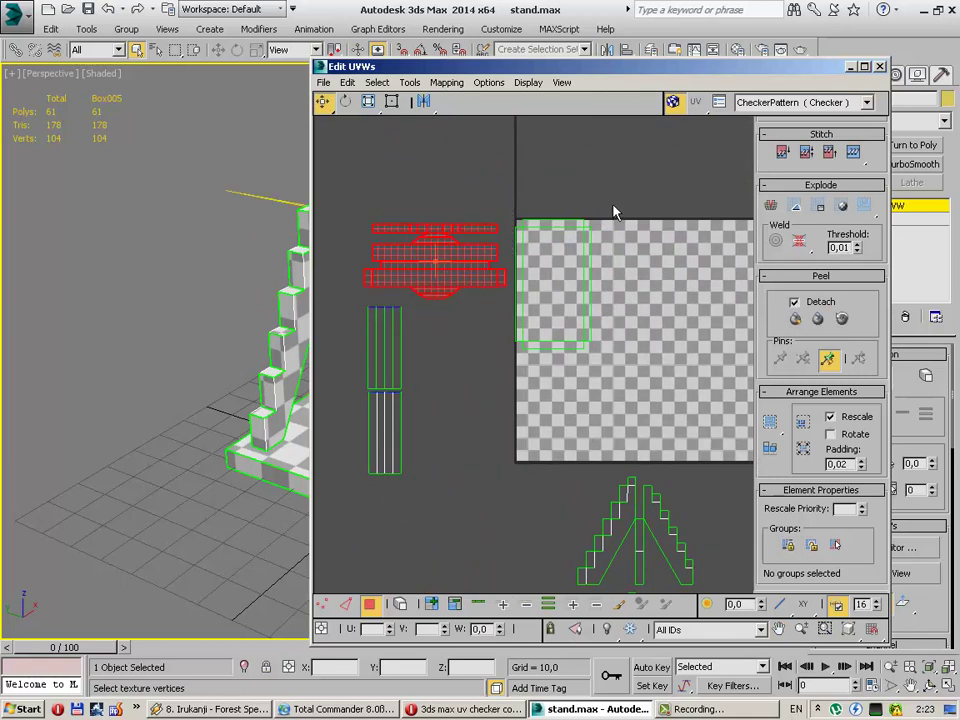
drag(518, 376, 520, 378)
scroll(520, 250, down, 3)
drag(522, 258, 452, 450)
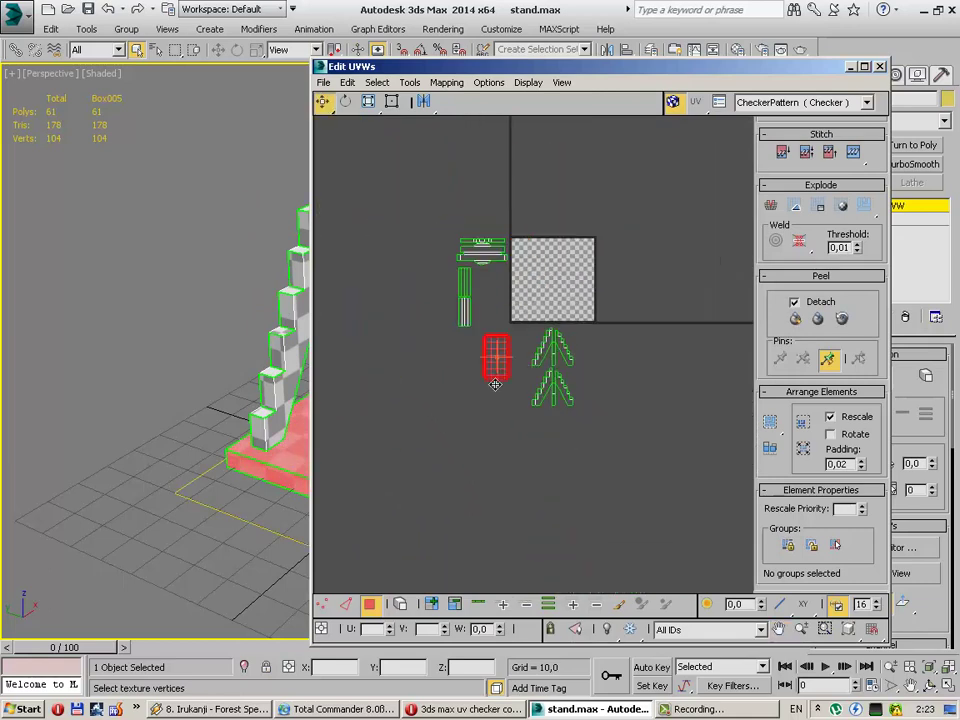
drag(535, 276, 545, 259)
drag(527, 370, 543, 327)
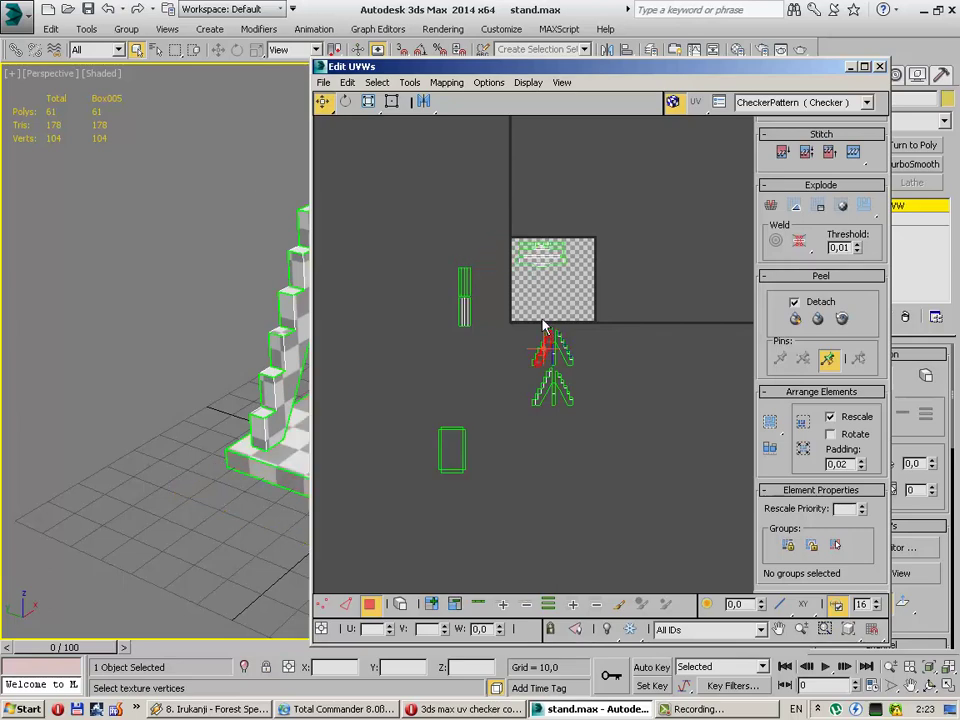
drag(619, 313, 618, 310)
drag(545, 267, 652, 284)
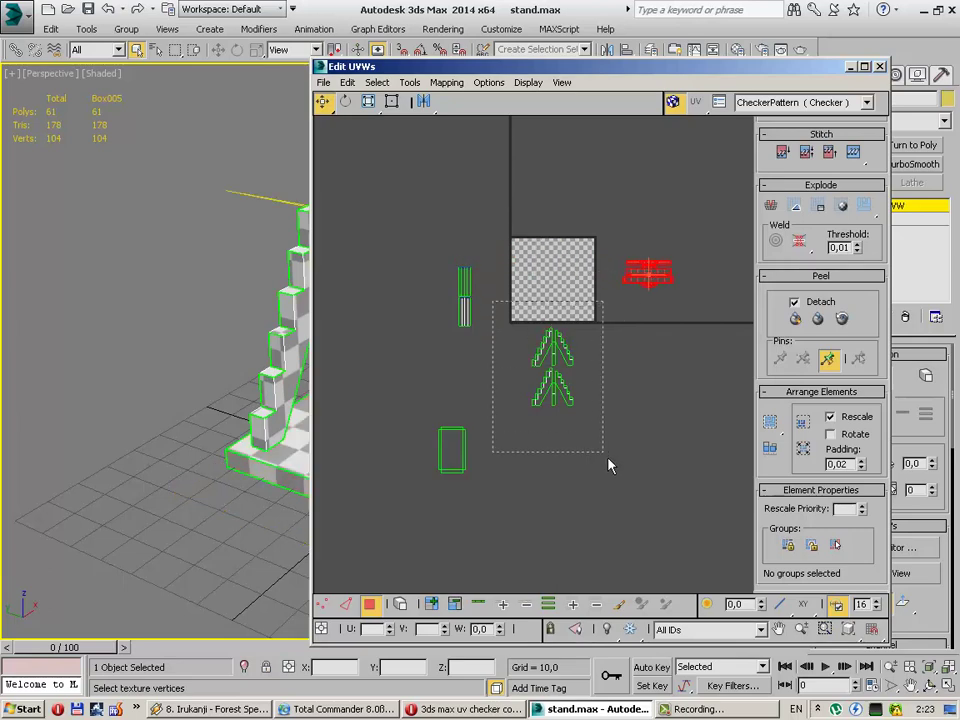
drag(610, 465, 609, 463)
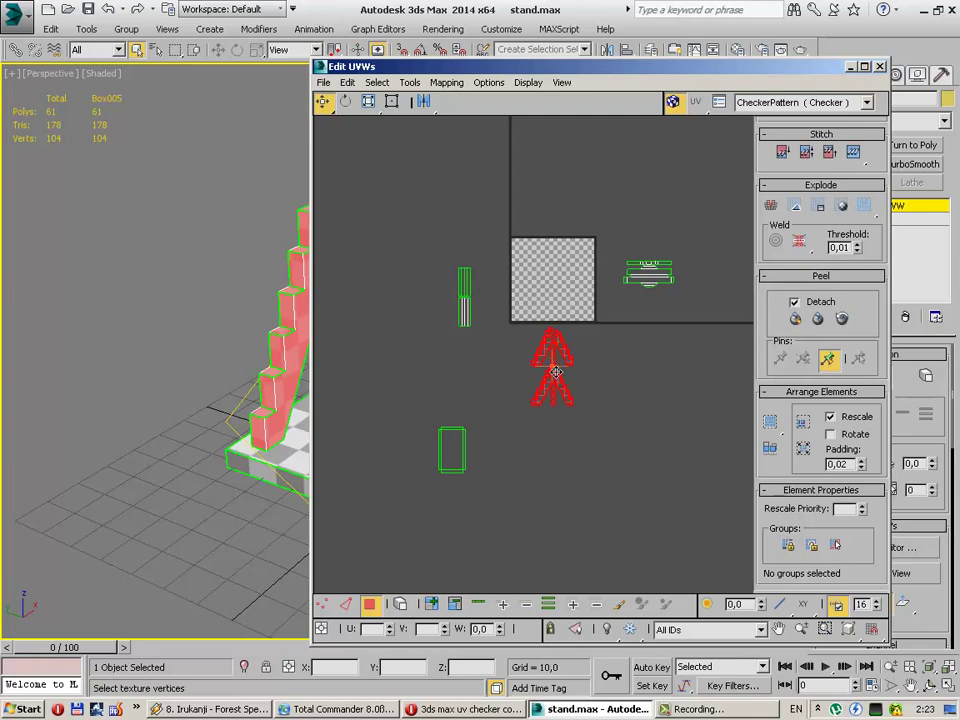
Step: Set Tile Brightness to 0,3 in the Unwrap preferences to dim the checker background
click(489, 83)
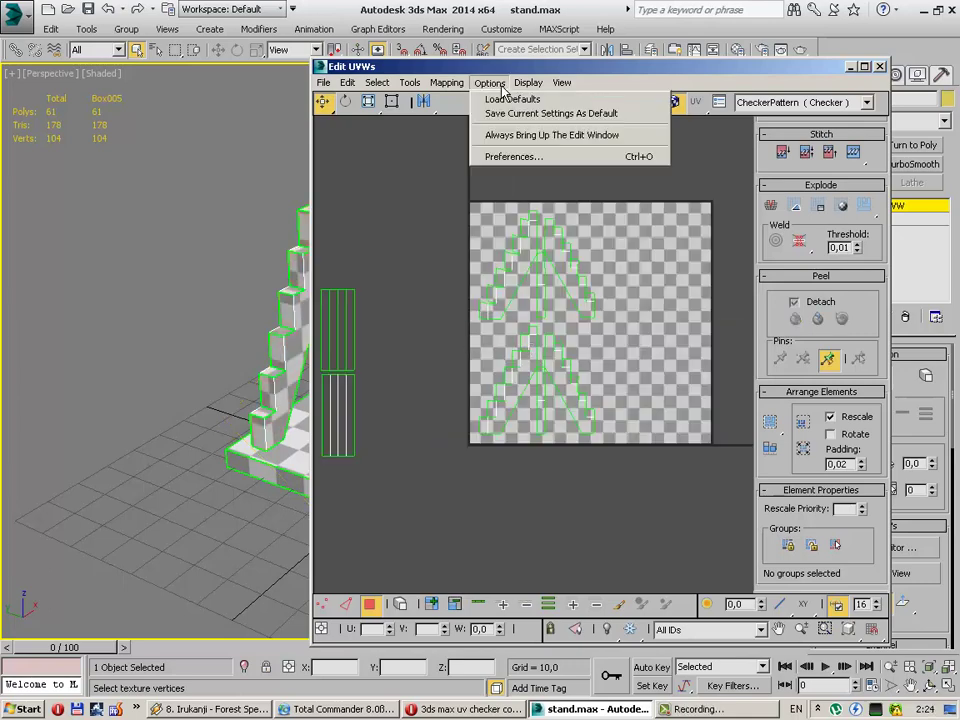
click(513, 156)
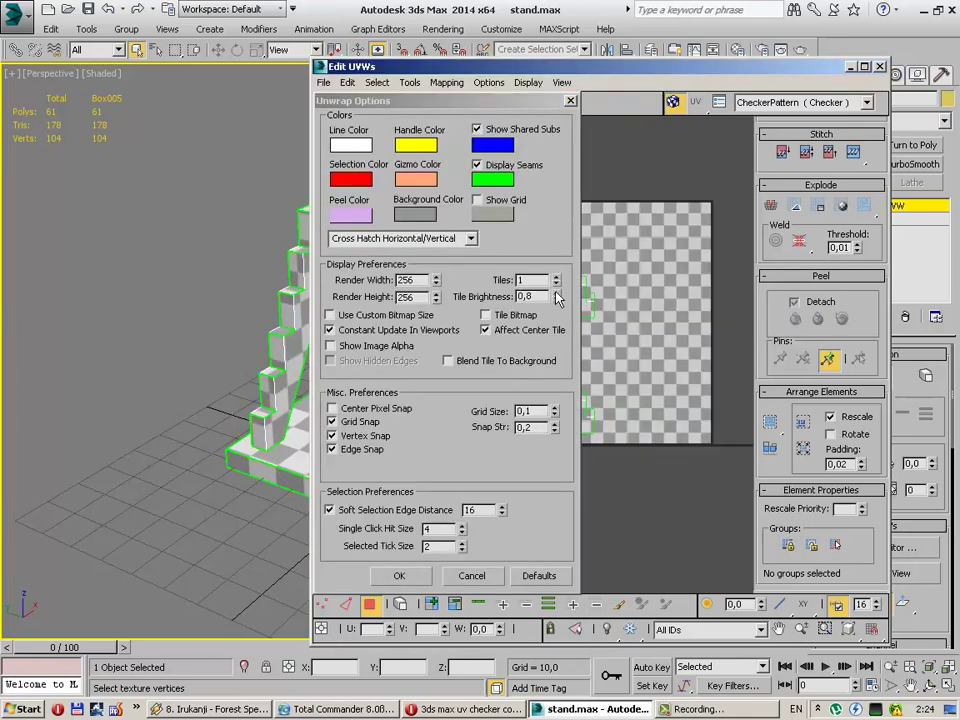
drag(560, 310, 558, 302)
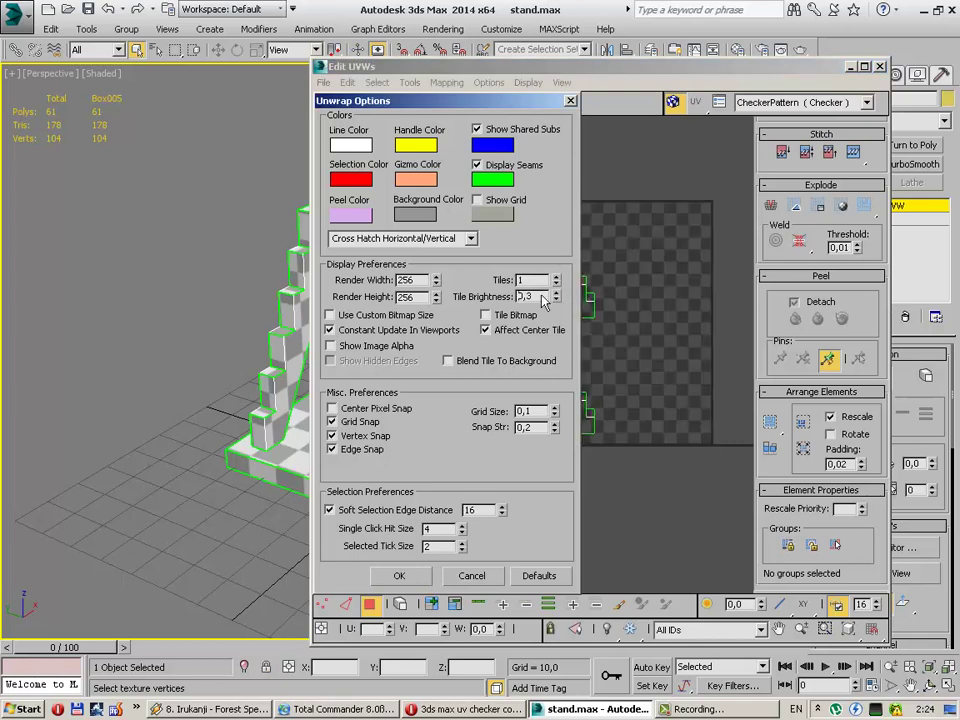
right_click(546, 301)
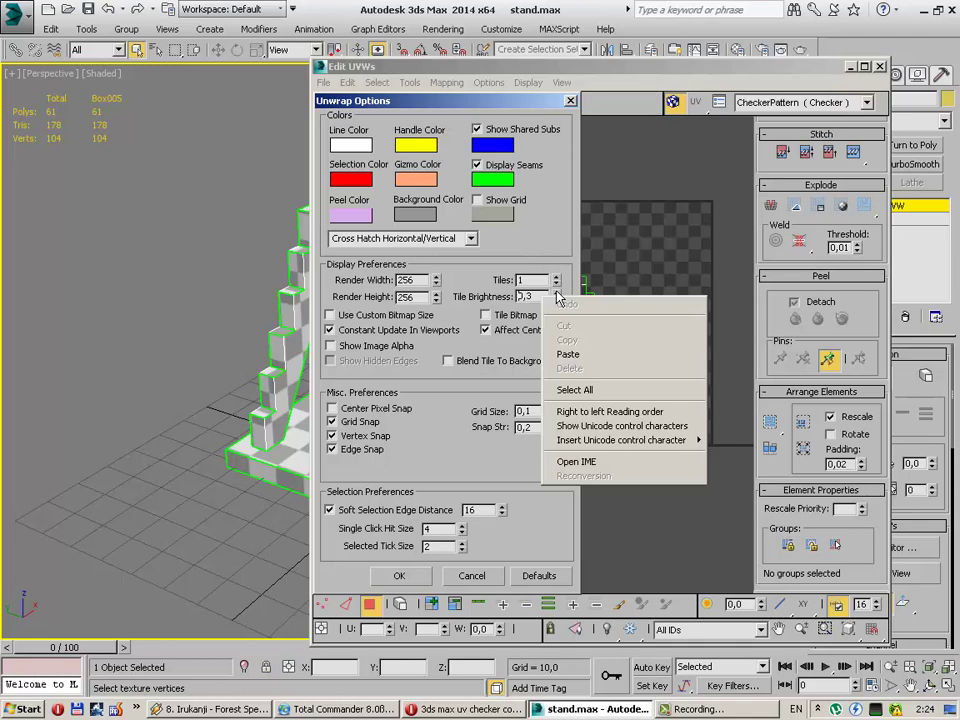
click(557, 294)
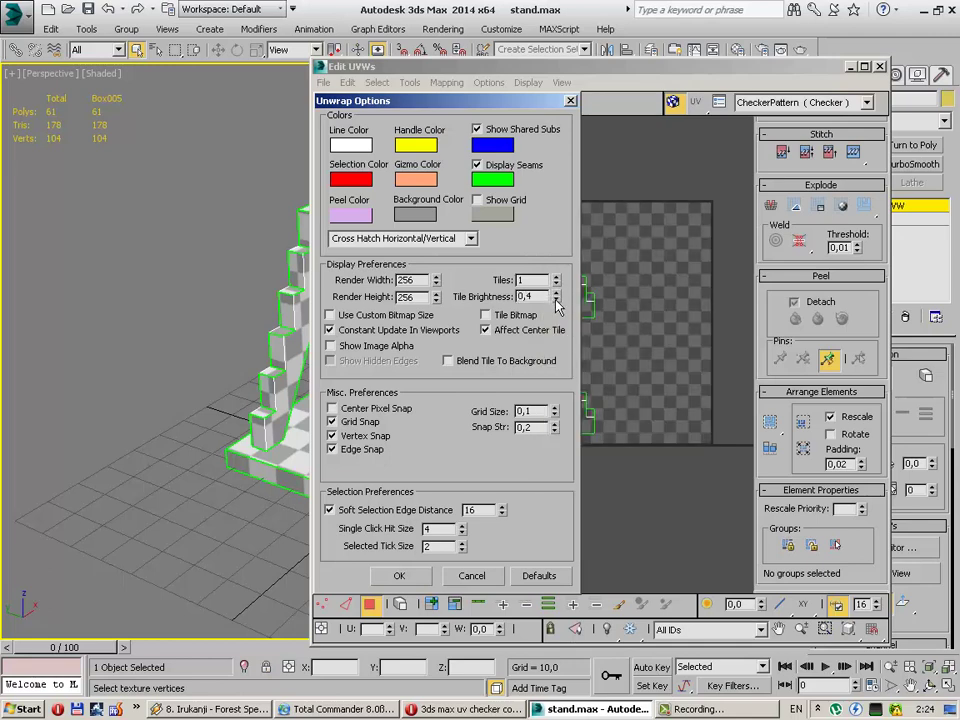
right_click(556, 300)
drag(556, 298, 549, 311)
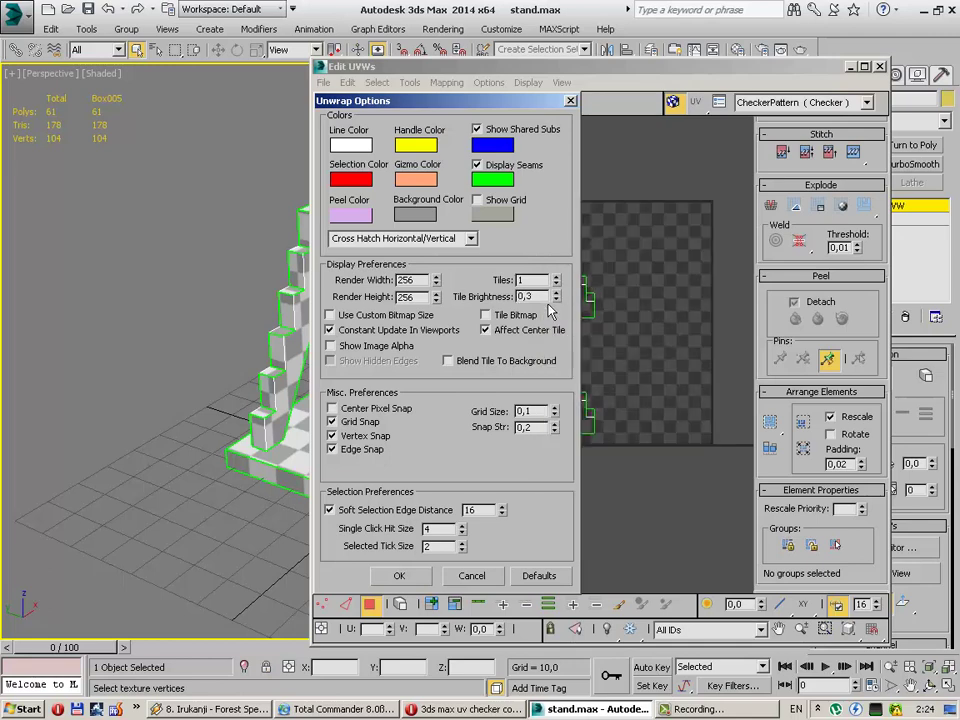
click(410, 580)
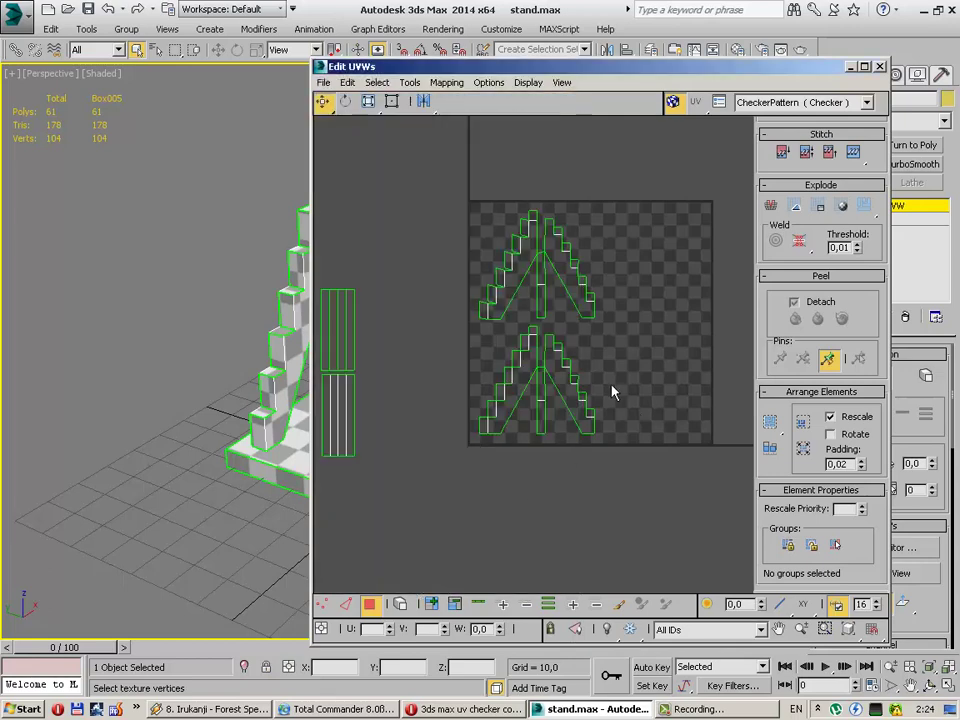
Step: Shift both stair shells slightly down and to the right
middle_drag(614, 392, 589, 336)
scroll(589, 345, down, 5)
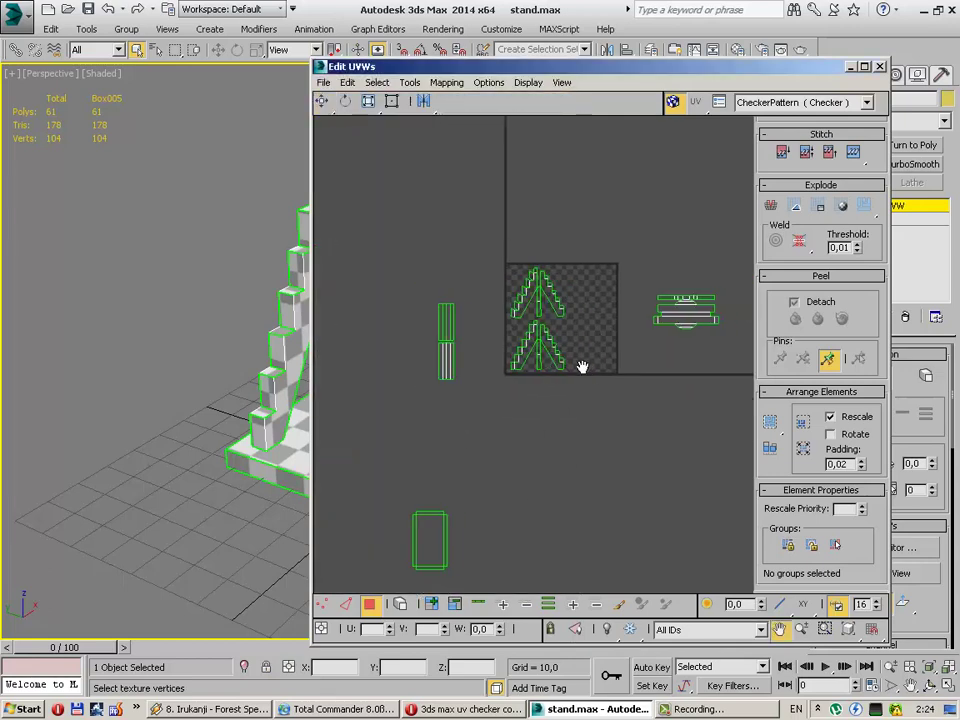
scroll(582, 366, up, 3)
scroll(544, 343, up, 1)
drag(377, 180, 555, 473)
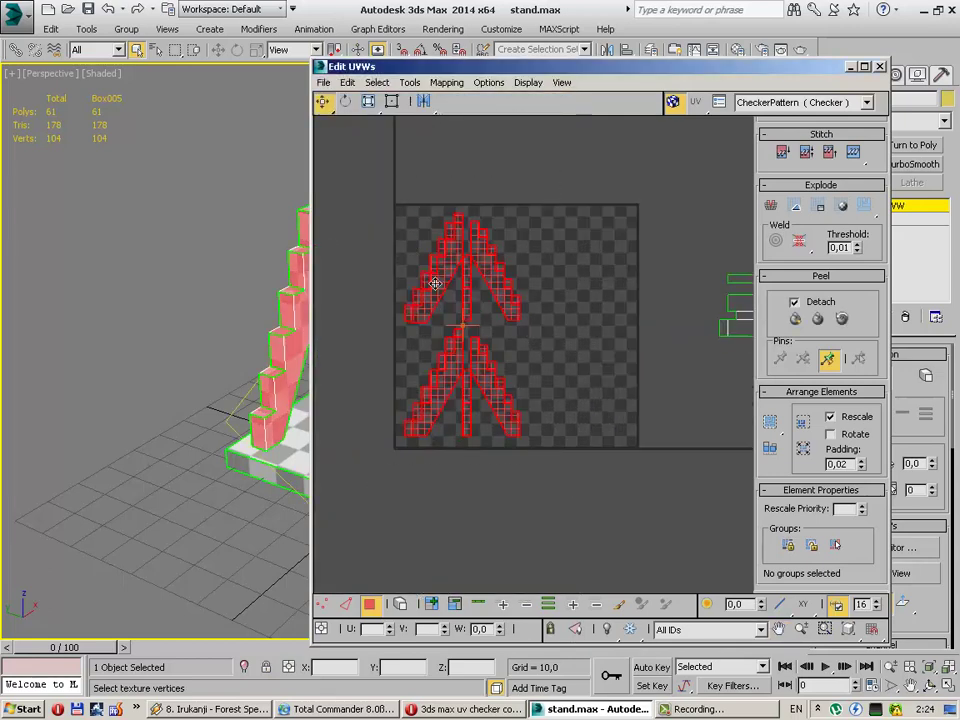
click(527, 264)
scroll(470, 272, up, 3)
scroll(530, 300, up, 2)
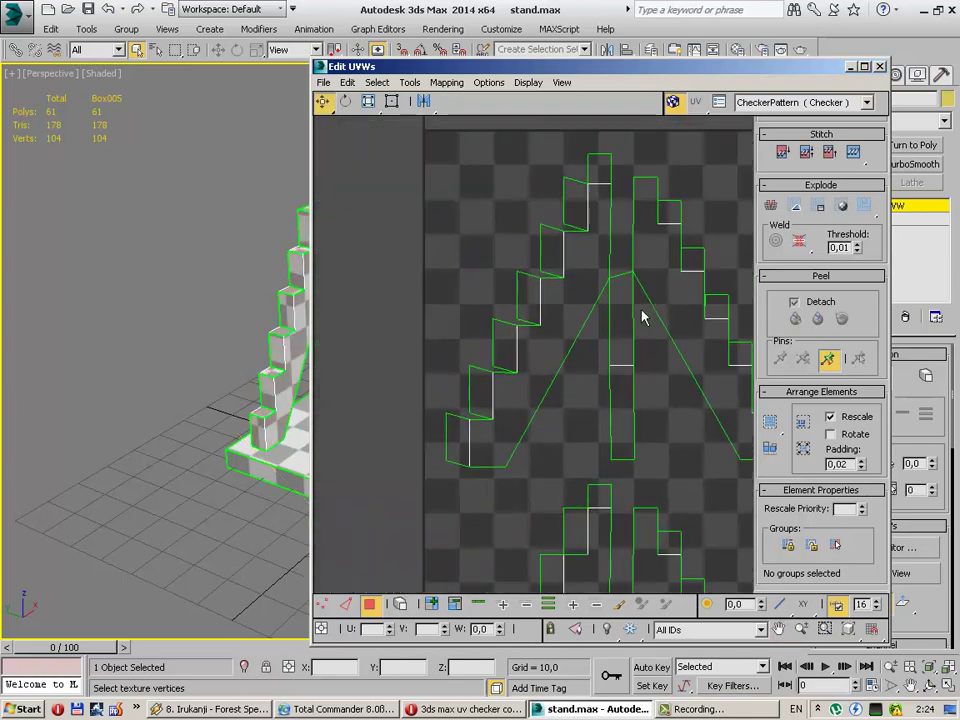
click(594, 339)
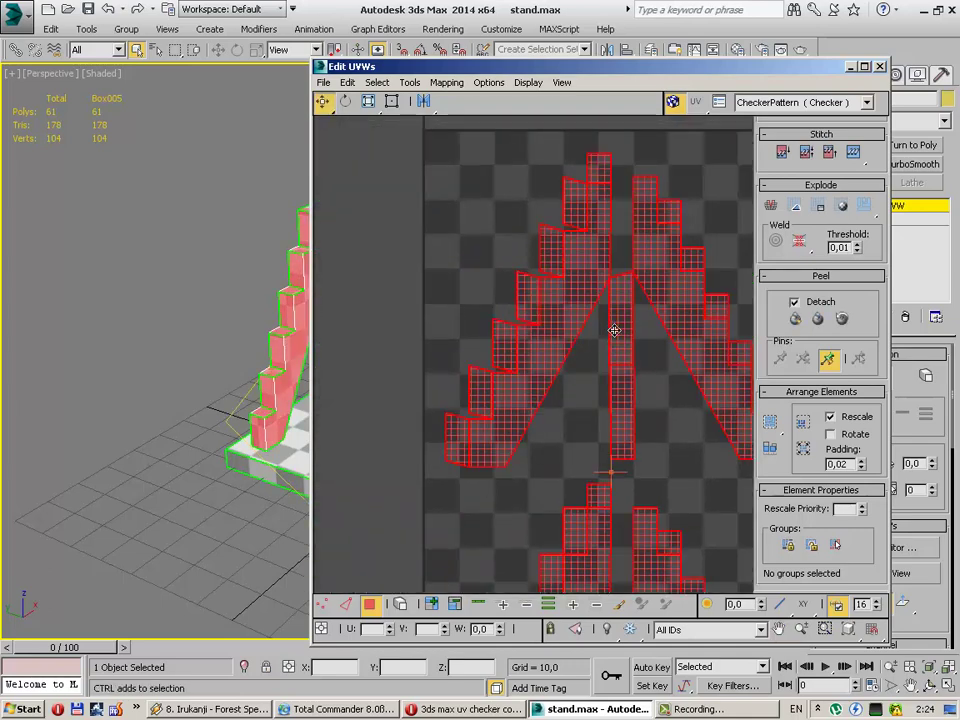
drag(619, 336, 624, 345)
scroll(628, 400, down, 4)
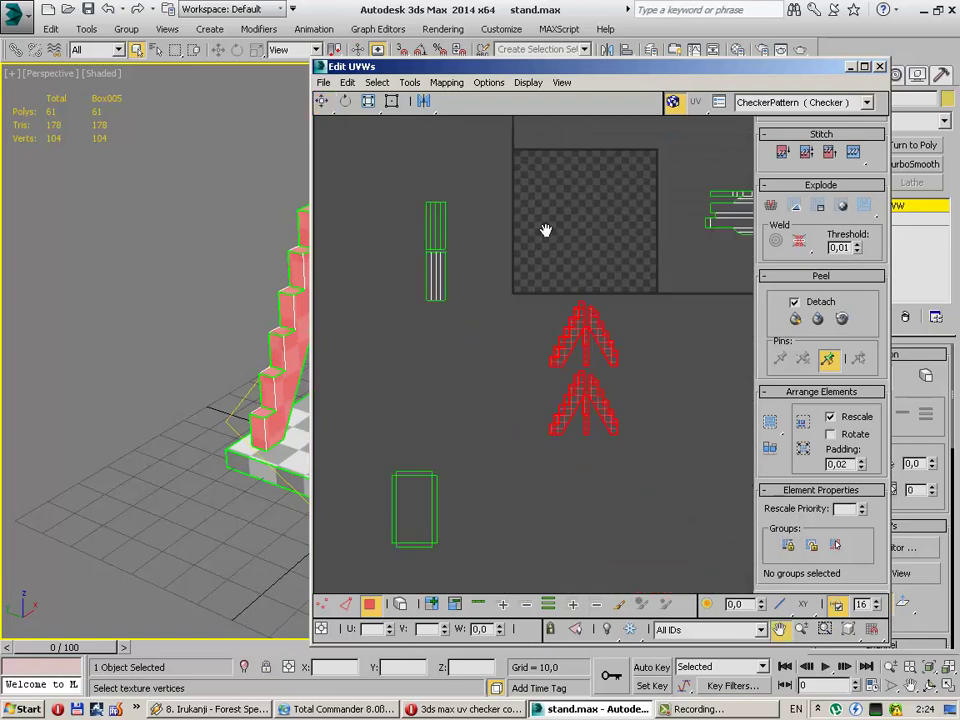
scroll(545, 290, up, 3)
scroll(560, 320, up, 1)
click(577, 335)
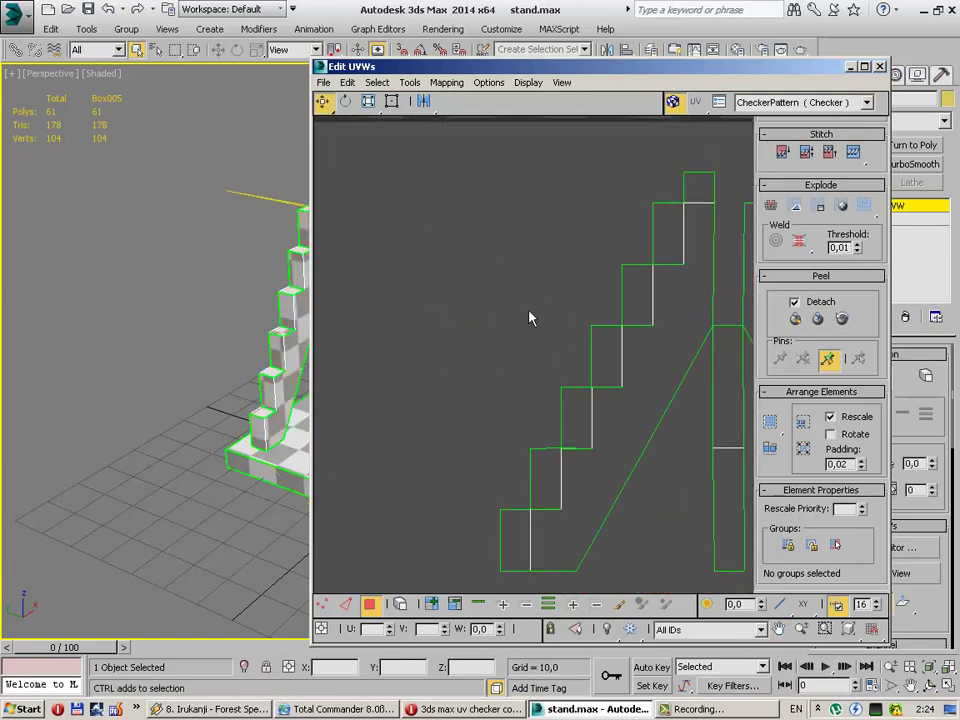
Step: Move the top cap shell right, out of the UV square
scroll(535, 330, down, 4)
scroll(447, 285, down, 4)
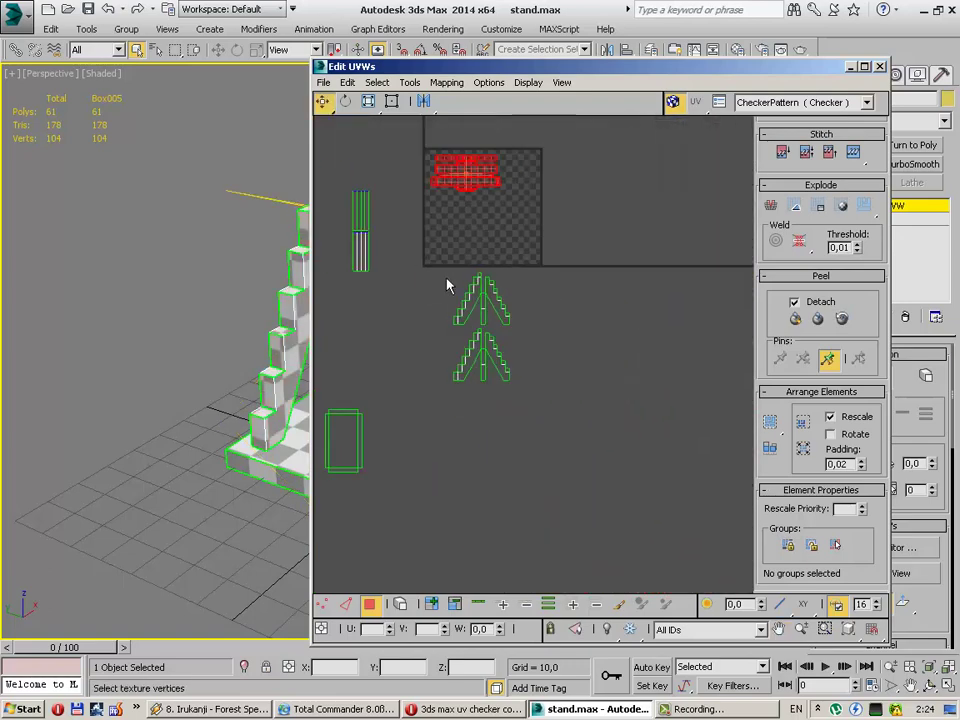
scroll(460, 192, down, 2)
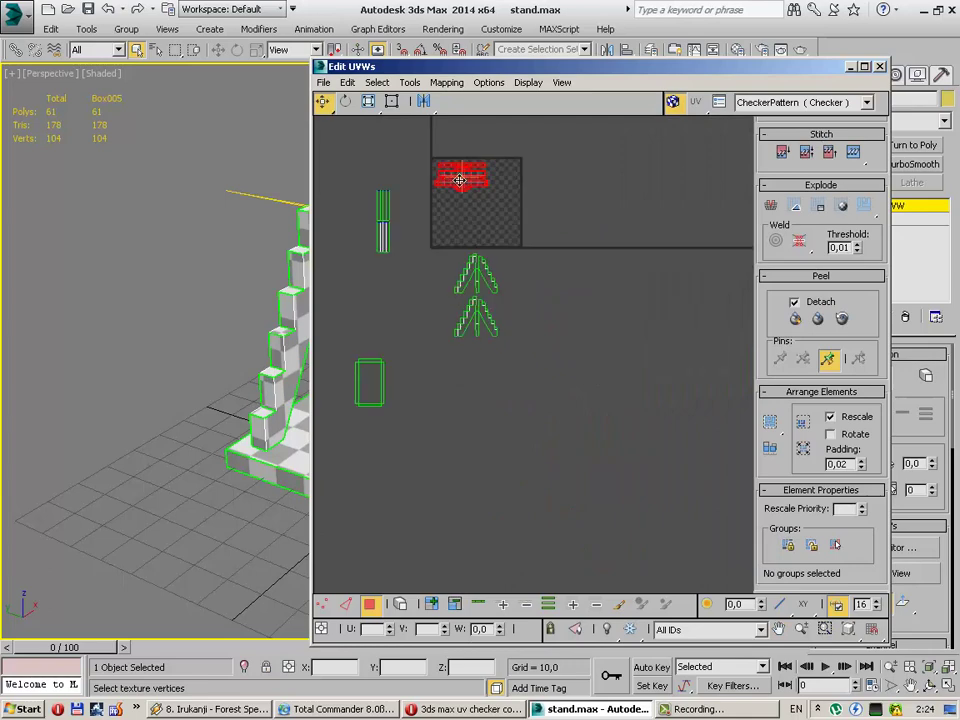
drag(432, 232, 536, 364)
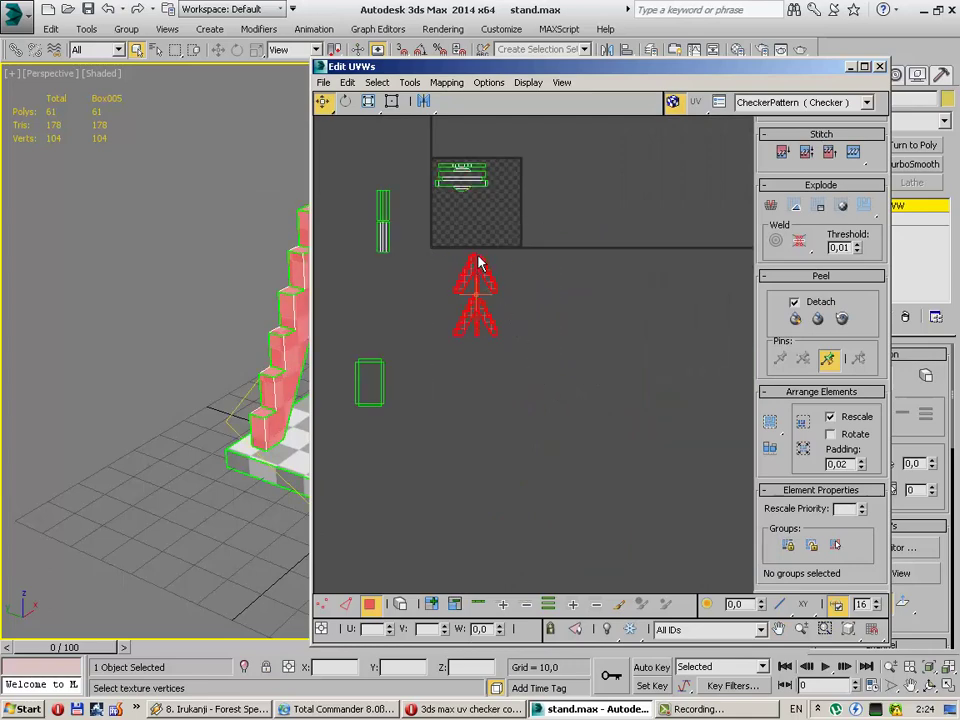
drag(547, 263, 547, 264)
drag(519, 205, 519, 205)
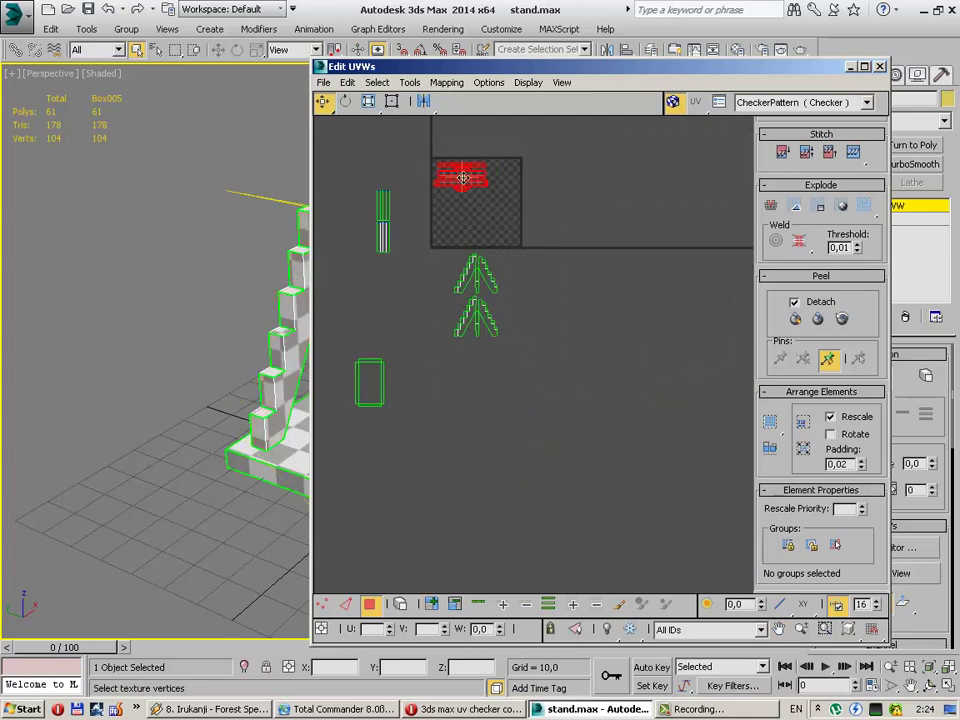
drag(463, 178, 612, 200)
Step: Move the staircase islands into the UV square and the narrow strip beside it
drag(451, 227, 516, 347)
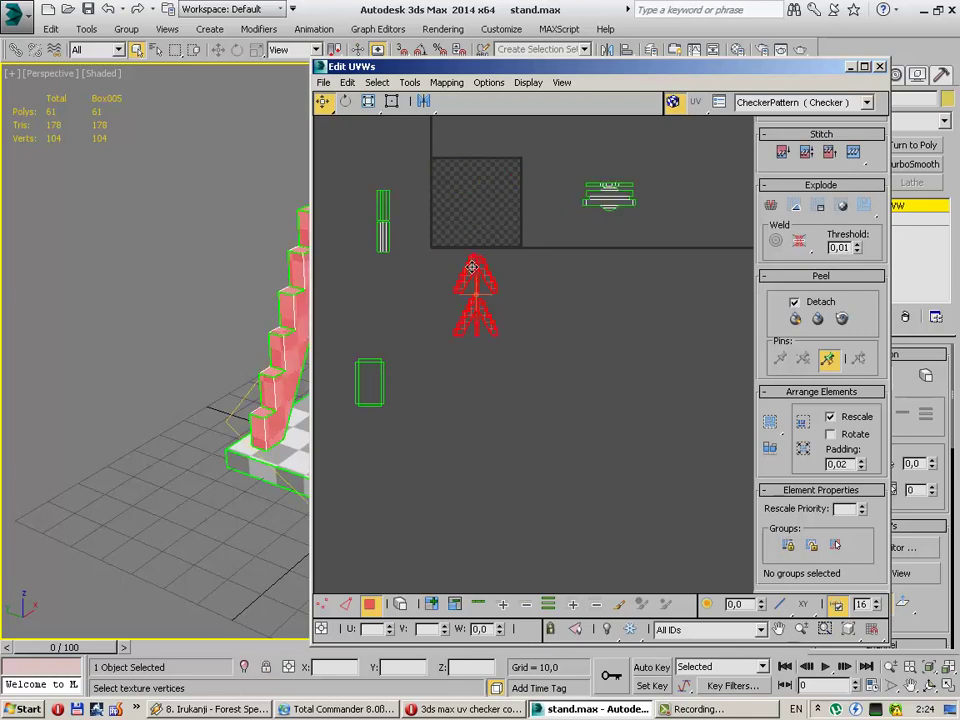
drag(472, 267, 454, 174)
click(401, 220)
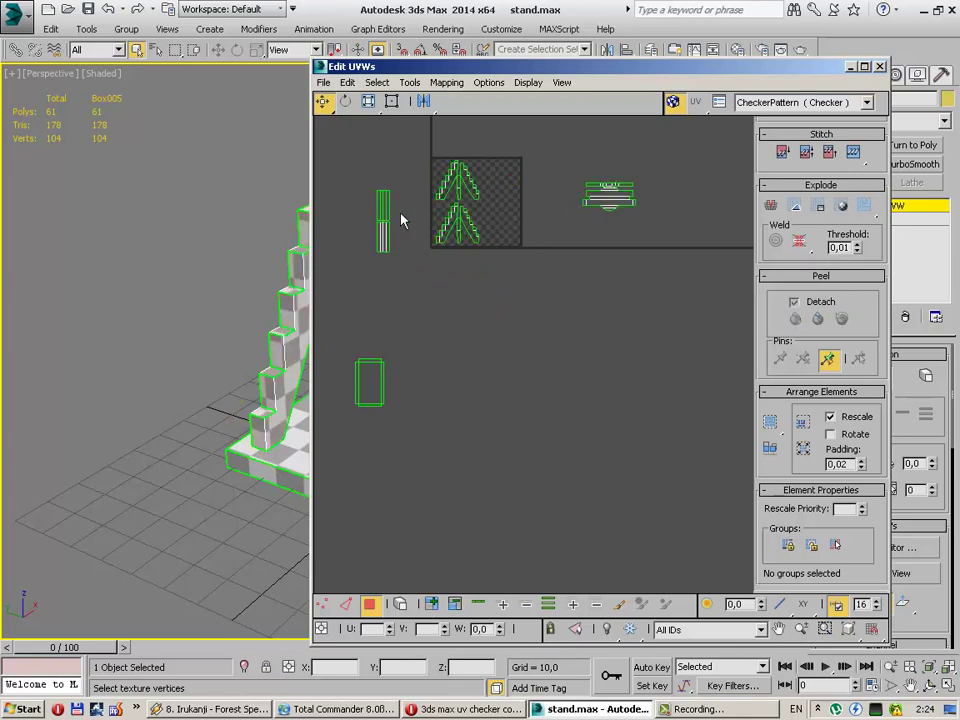
click(383, 212)
drag(383, 212, 534, 260)
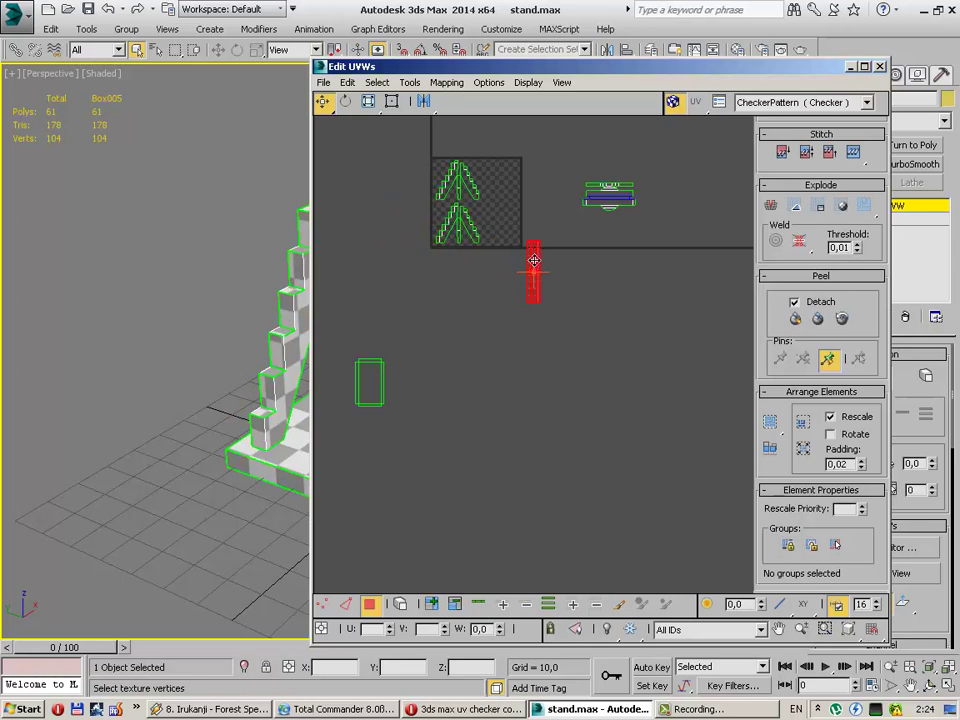
Step: Place the upper staircase island beside the other one inside the square
drag(665, 209, 447, 157)
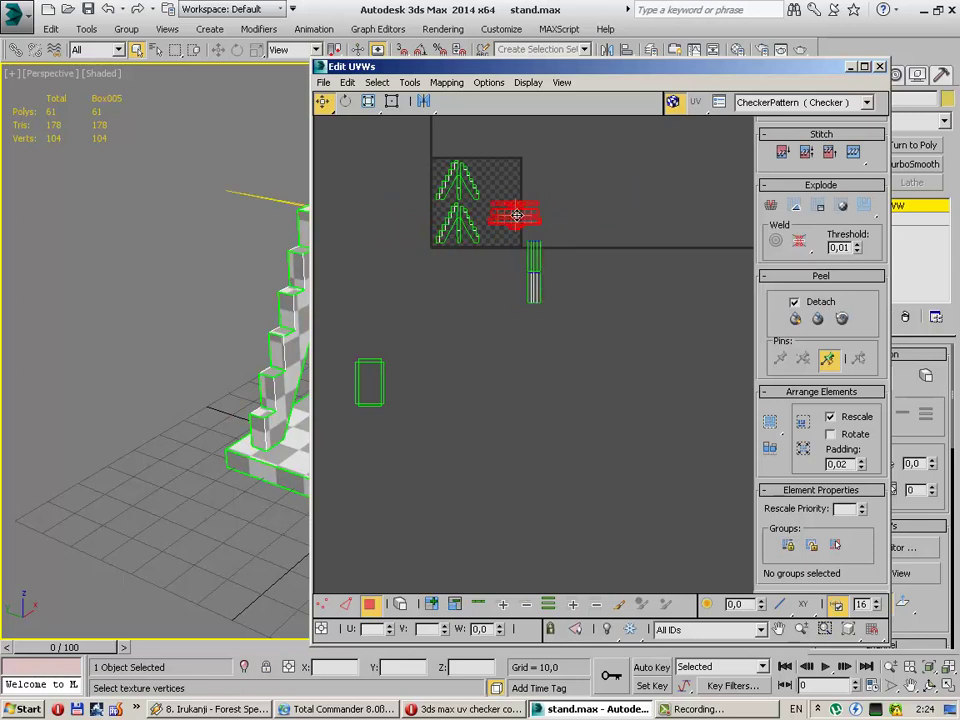
drag(517, 205, 515, 207)
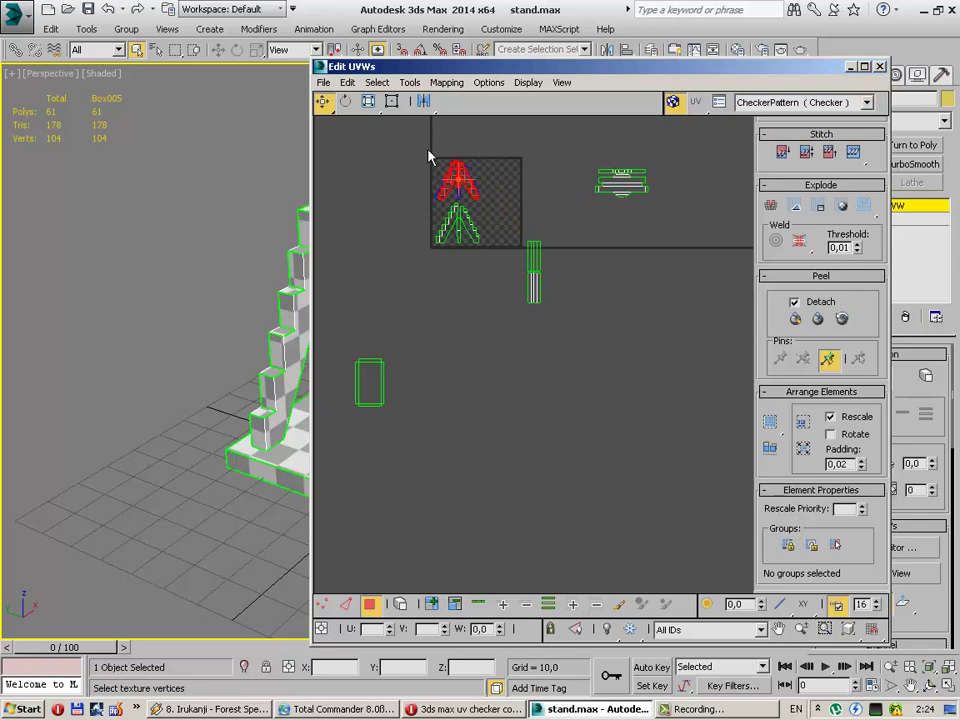
scroll(428, 157, up, 2)
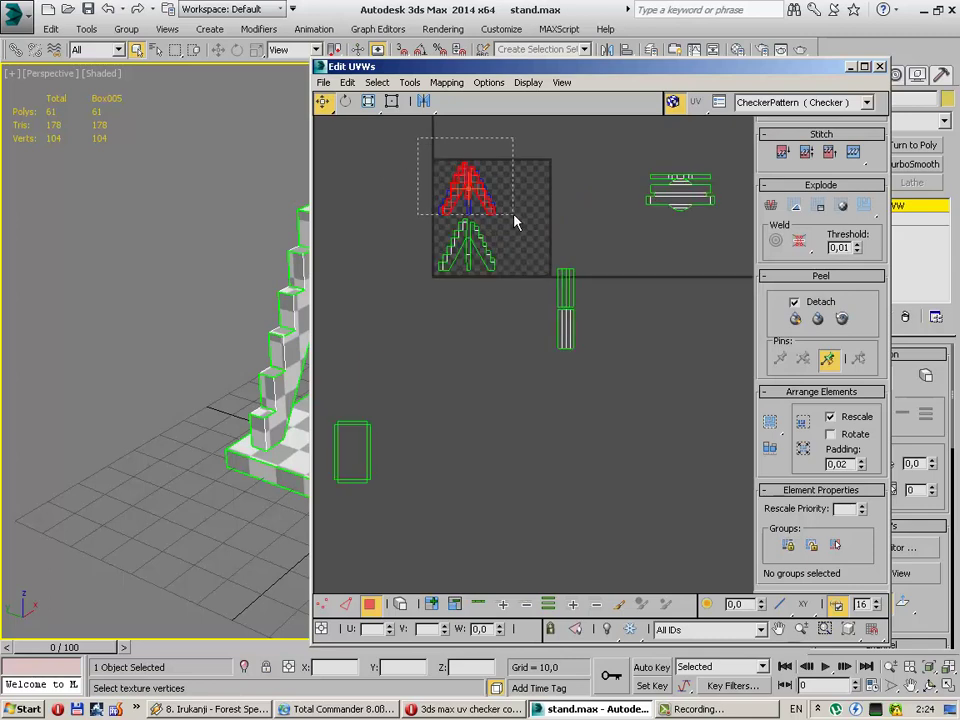
mouse_move(463, 179)
mouse_down()
mouse_move(534, 200)
mouse_move(523, 233)
mouse_up()
scroll(523, 233, up, 4)
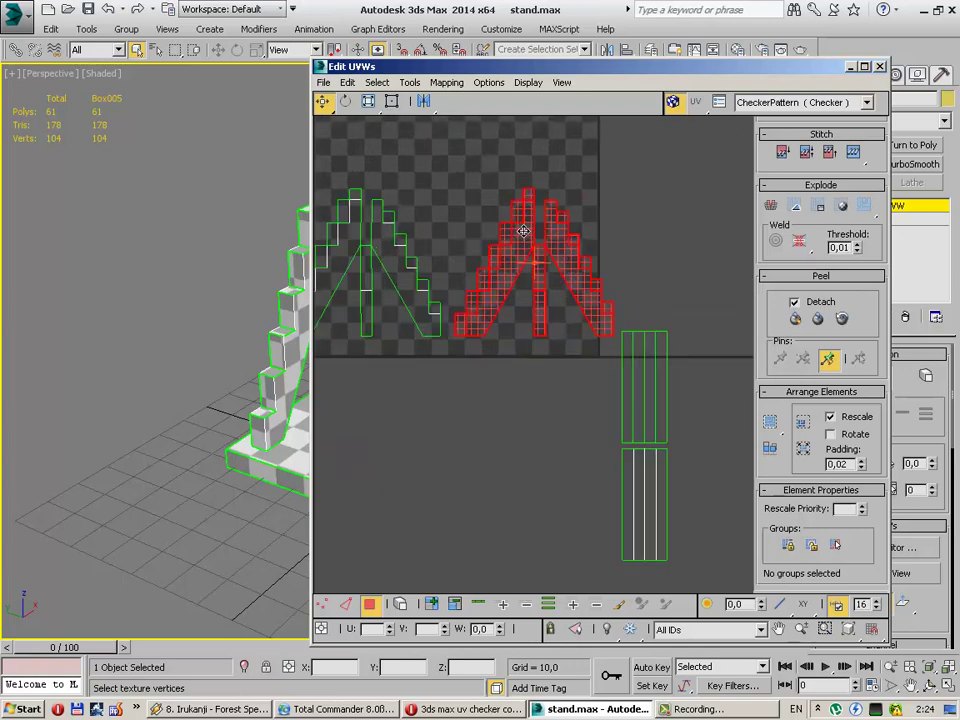
scroll(477, 256, down, 1)
middle_drag(477, 256, 570, 288)
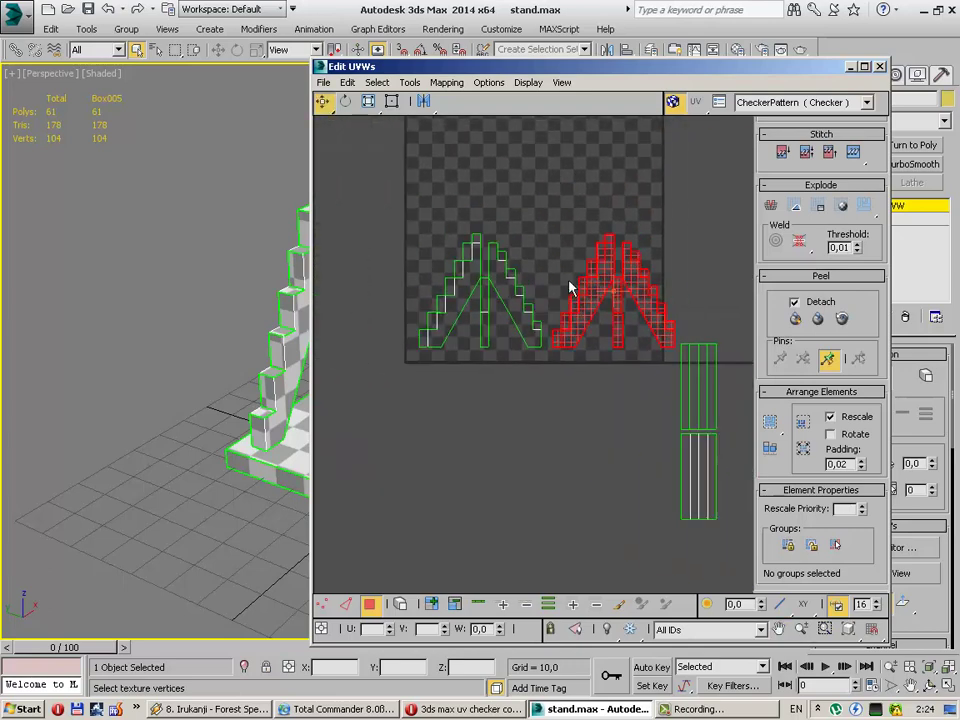
drag(655, 360, 666, 354)
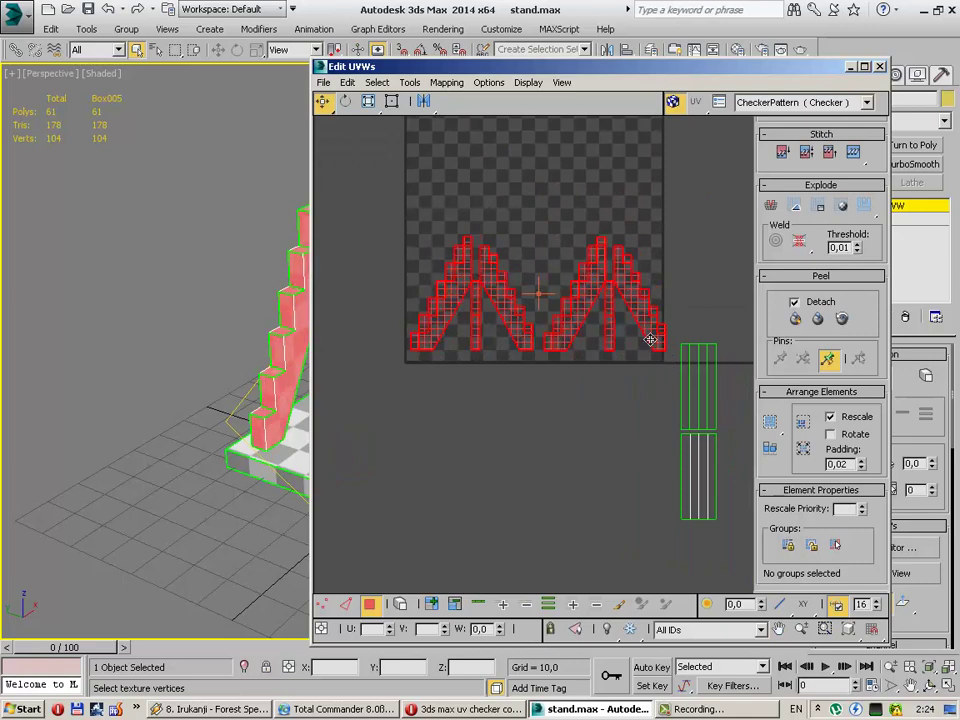
scroll(641, 346, down, 4)
scroll(400, 305, down, 2)
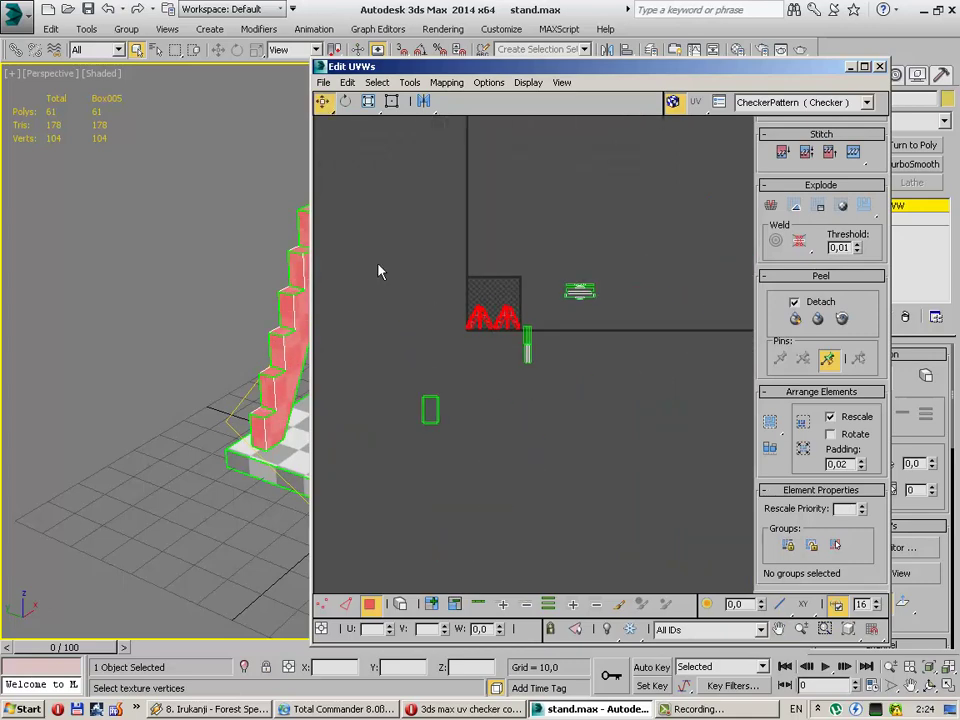
Step: Select all UV islands and scale them down together
drag(381, 270, 631, 468)
click(368, 104)
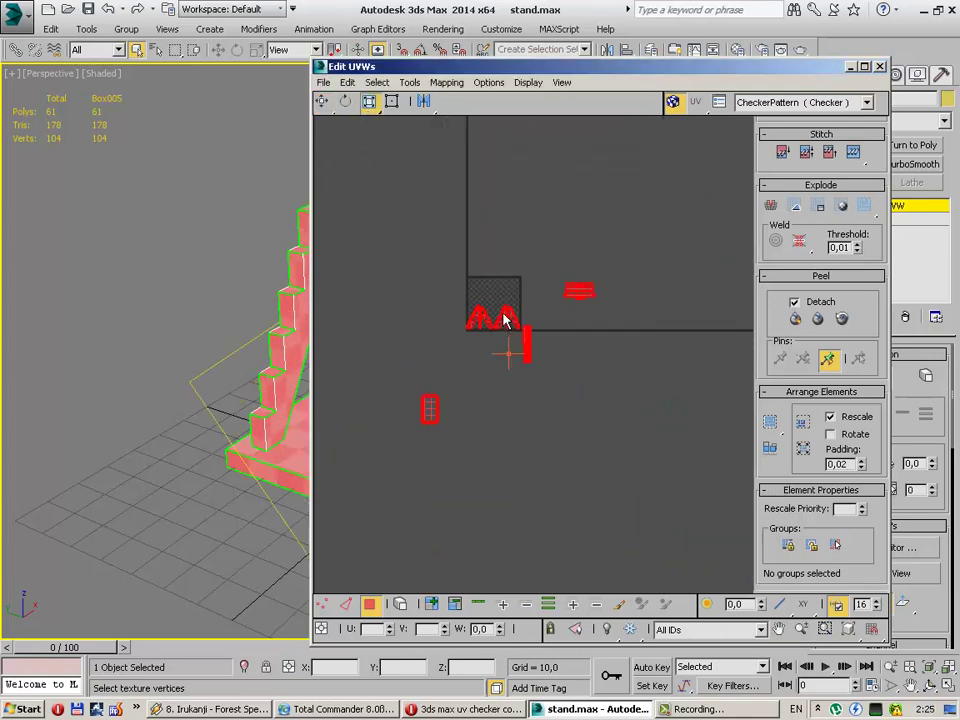
mouse_move(505, 320)
mouse_down()
mouse_move(491, 369)
mouse_move(508, 343)
mouse_up()
key(w)
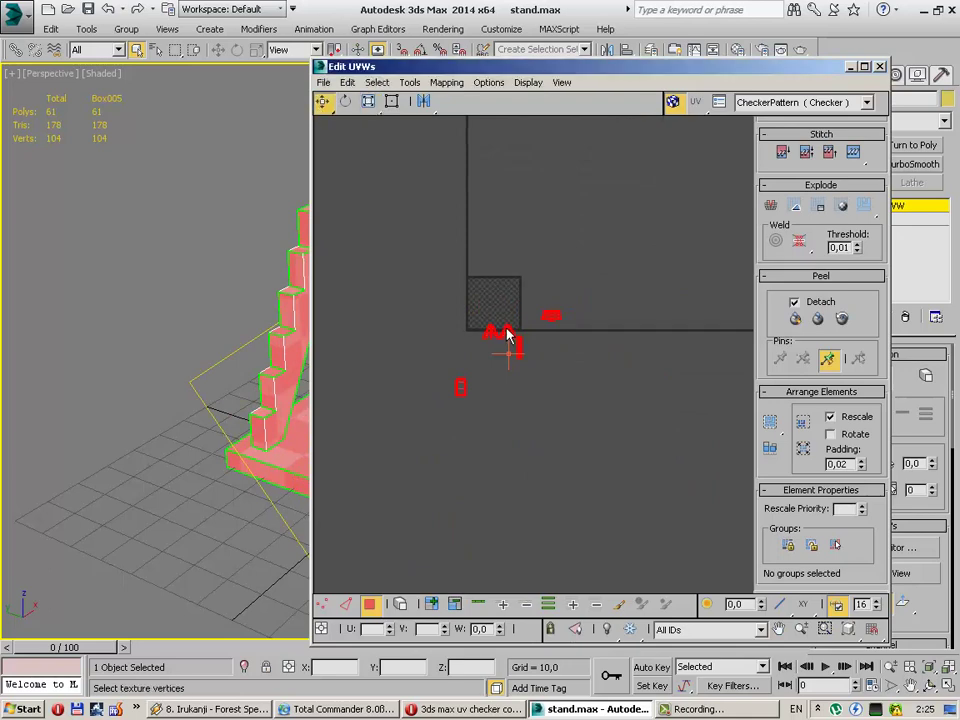
click(443, 313)
drag(443, 313, 705, 446)
scroll(590, 406, up, 3)
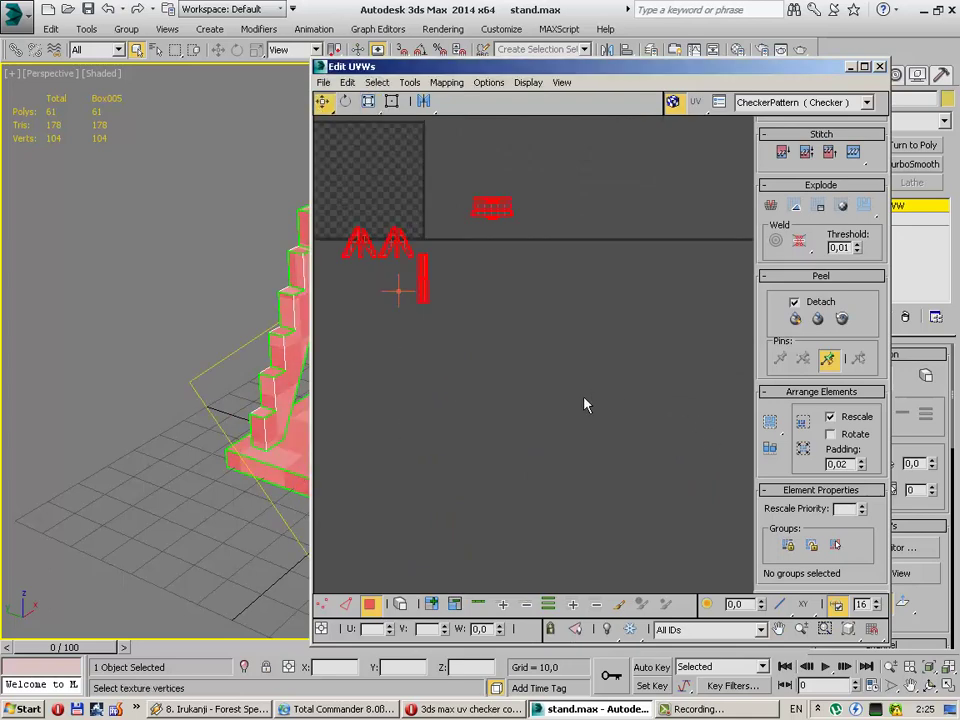
Step: Pack all UV islands into the square with Pack UVs, Rotate Clusters enabled
click(410, 84)
click(456, 274)
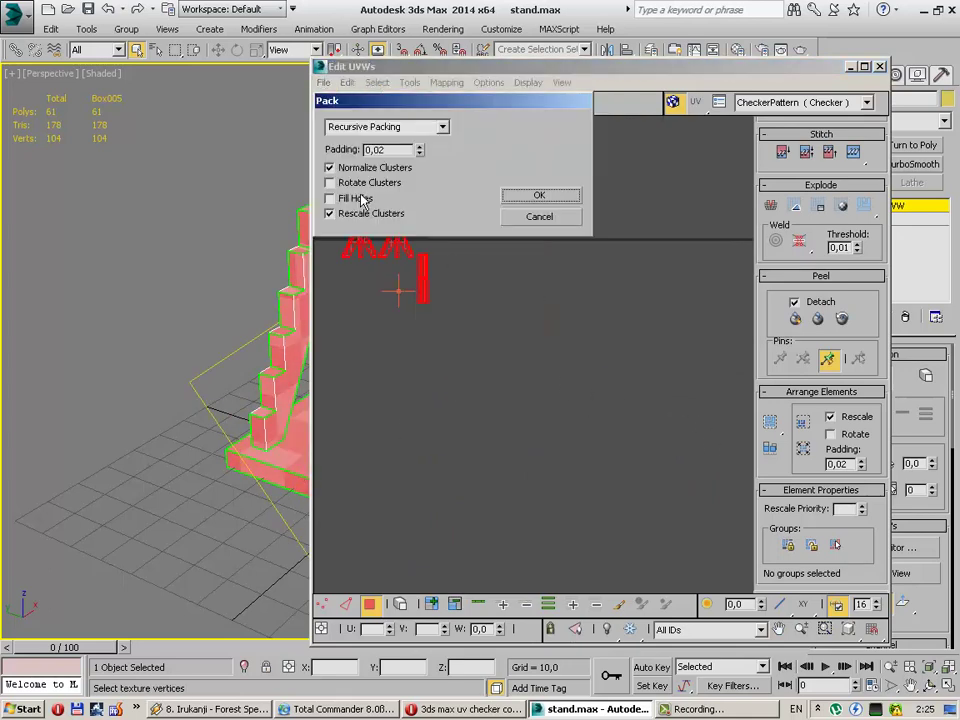
click(331, 183)
click(539, 195)
middle_drag(471, 251, 632, 349)
click(632, 290)
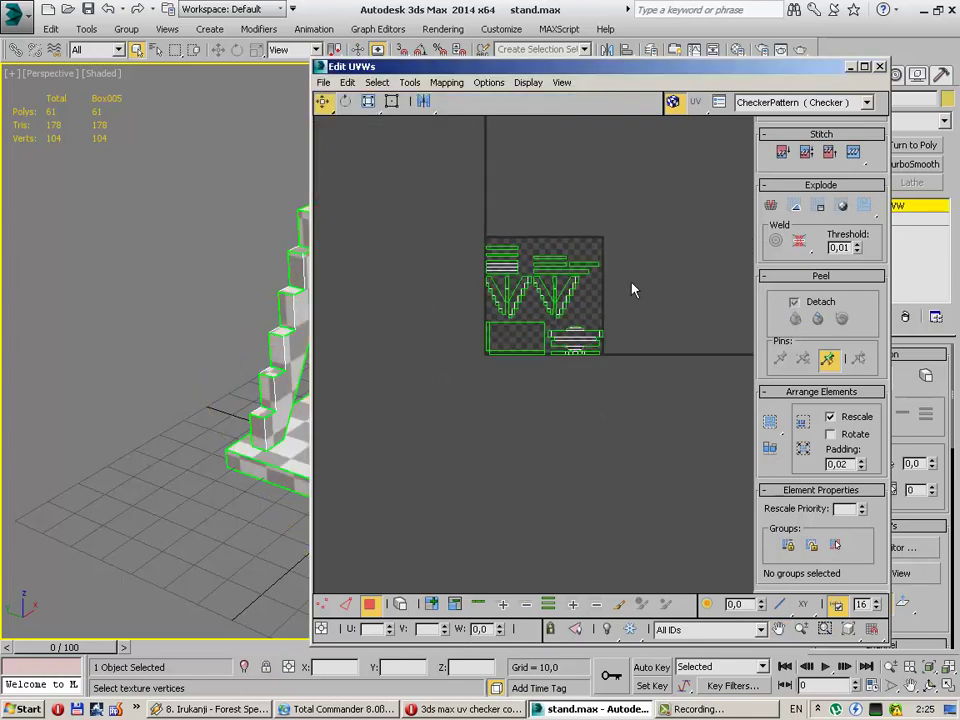
scroll(632, 290, up, 3)
middle_drag(589, 285, 686, 293)
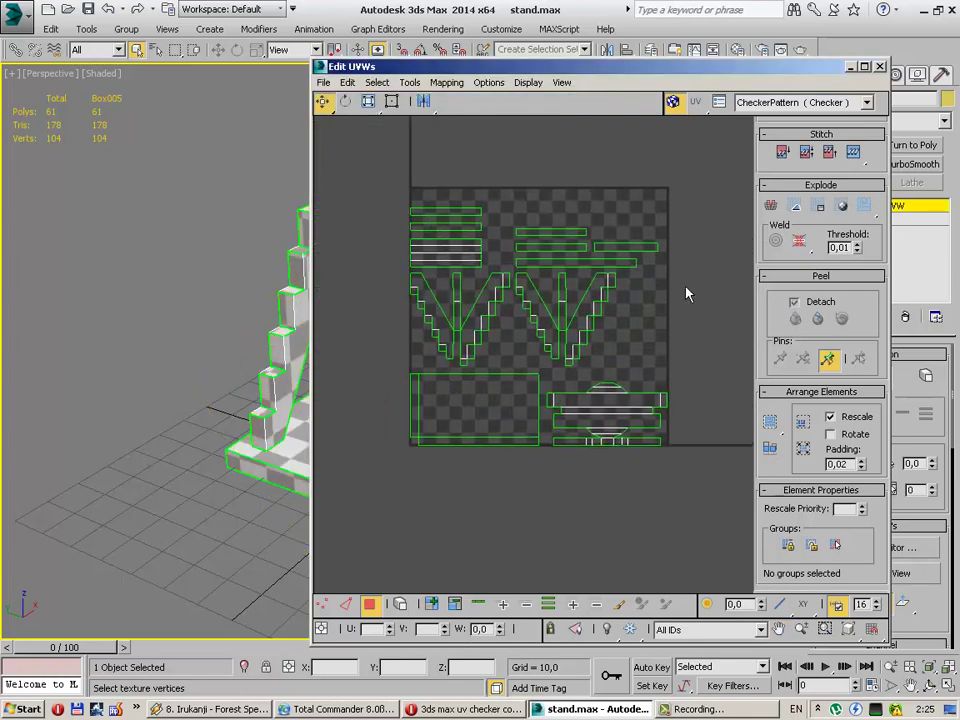
key(ctrl+a)
click(686, 291)
click(561, 245)
mouse_move(533, 73)
mouse_down()
mouse_move(854, 88)
mouse_move(830, 88)
mouse_up()
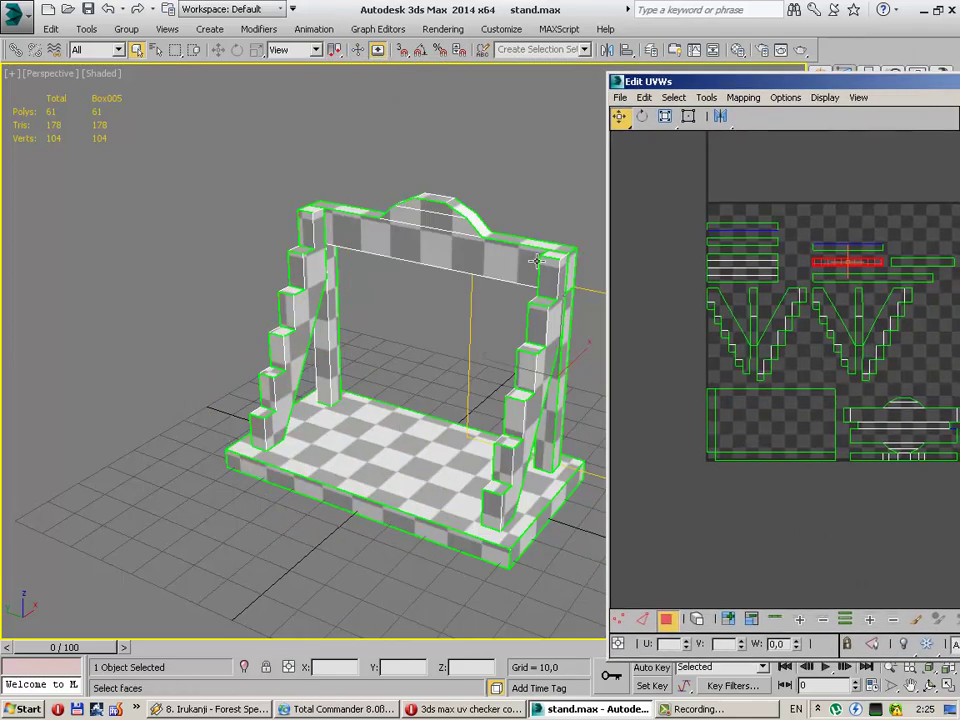
Step: Undo the automatic packing, restoring the earlier manual UV layout
mouse_move(520, 280)
alt+middle_down()
mouse_move(281, 281)
mouse_move(351, 317)
alt+middle_up()
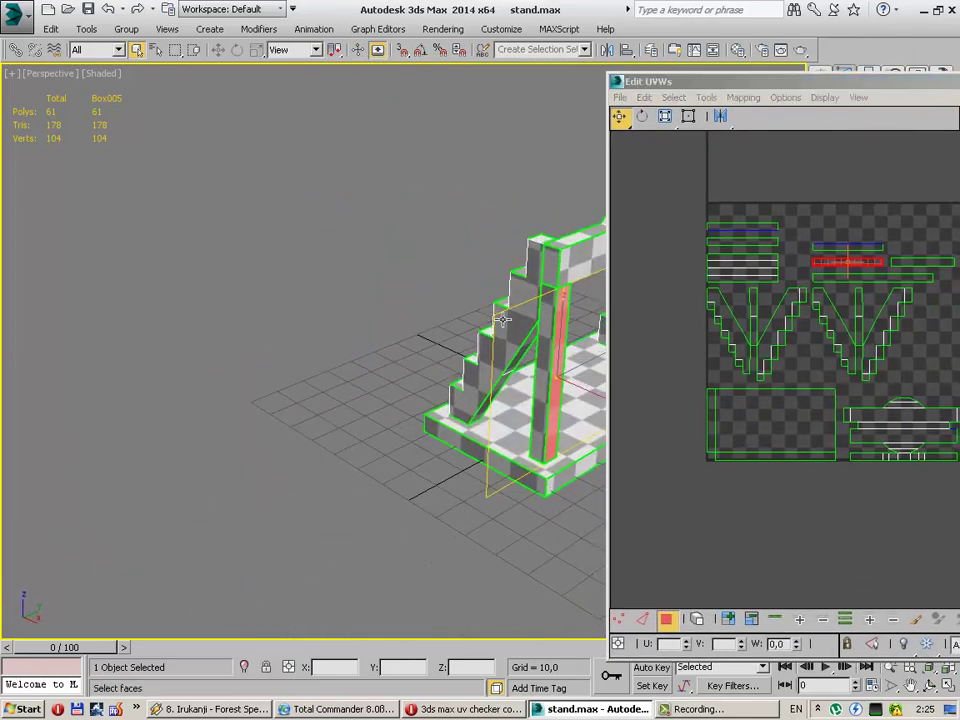
click(921, 256)
key(ctrl+a)
scroll(906, 253, up, 3)
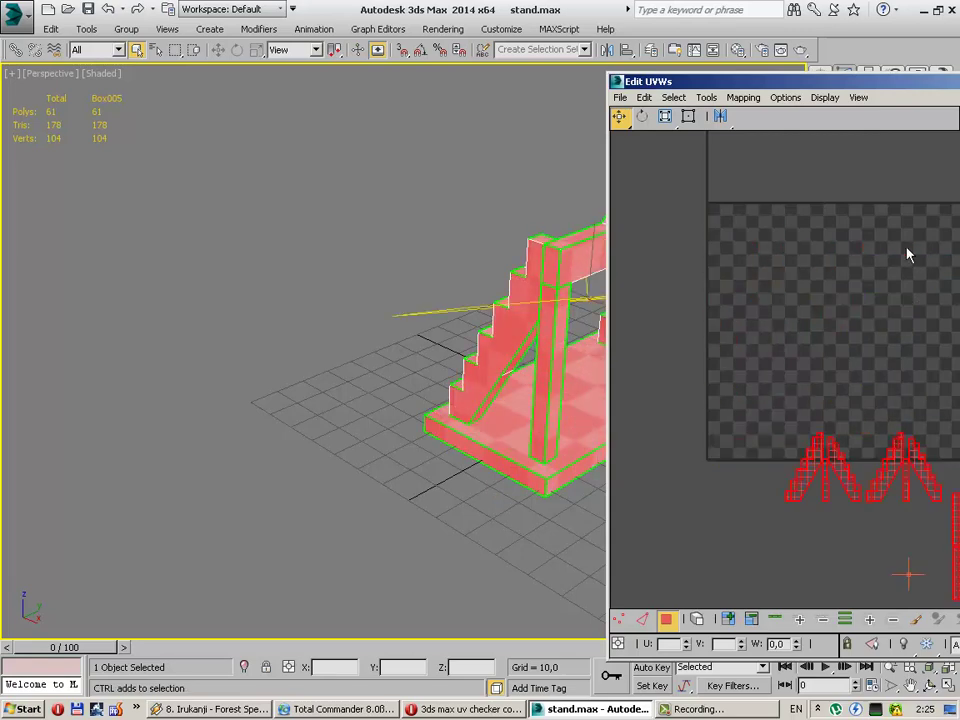
middle_drag(906, 253, 697, 231)
click(697, 231)
scroll(697, 231, up, 2)
middle_drag(686, 347, 677, 311)
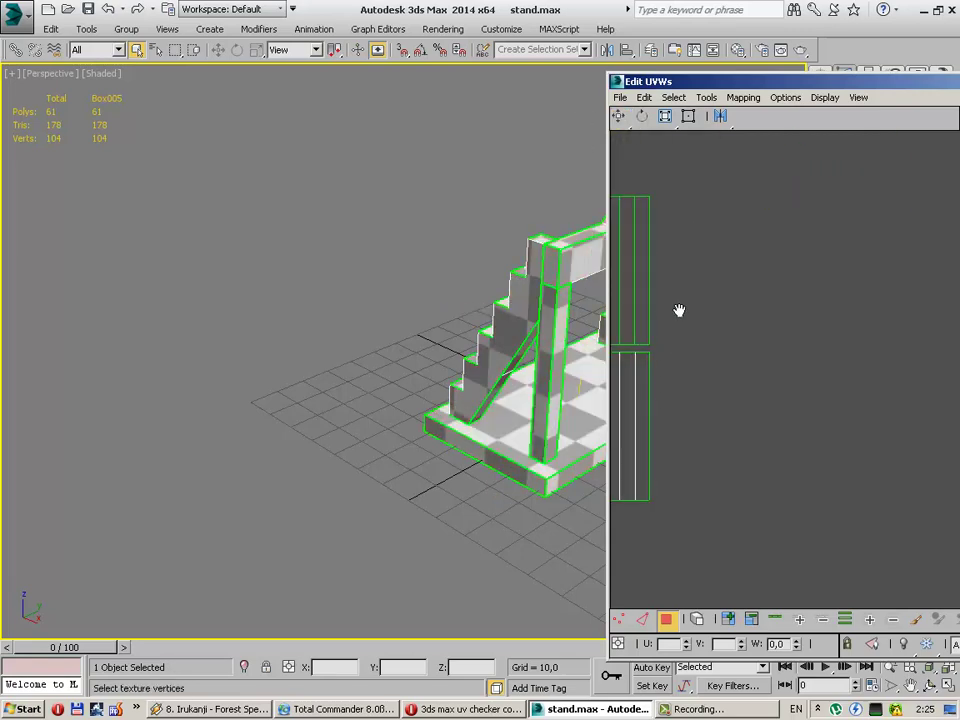
scroll(677, 311, up, 3)
drag(710, 89, 348, 31)
scroll(431, 135, up, 2)
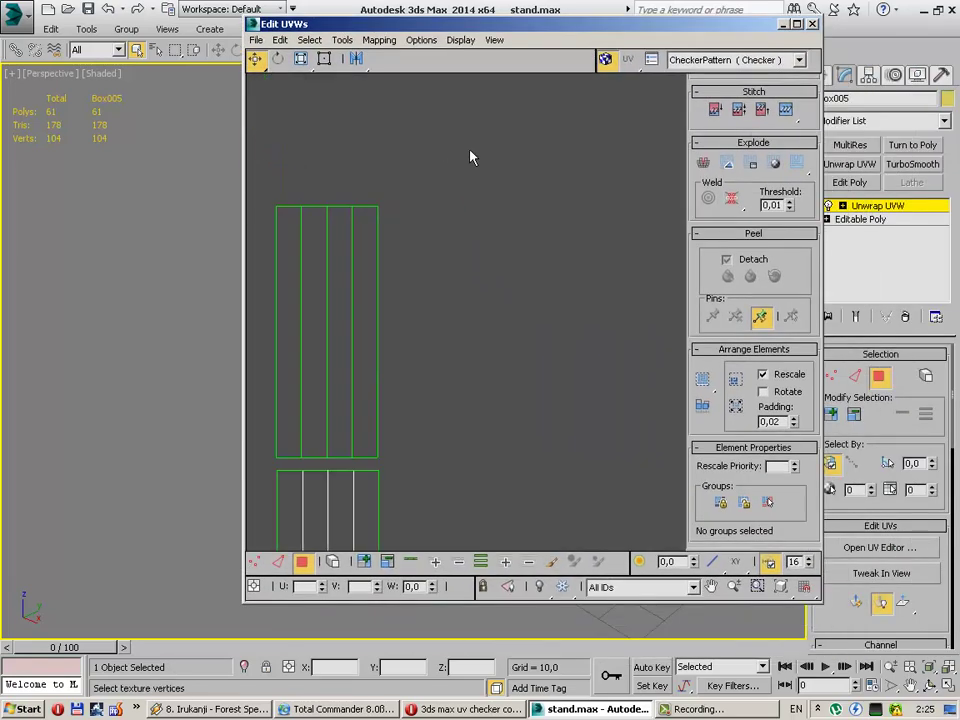
middle_drag(471, 156, 490, 175)
Step: Select three strip edges in Edge mode to compare their U positions
click(279, 563)
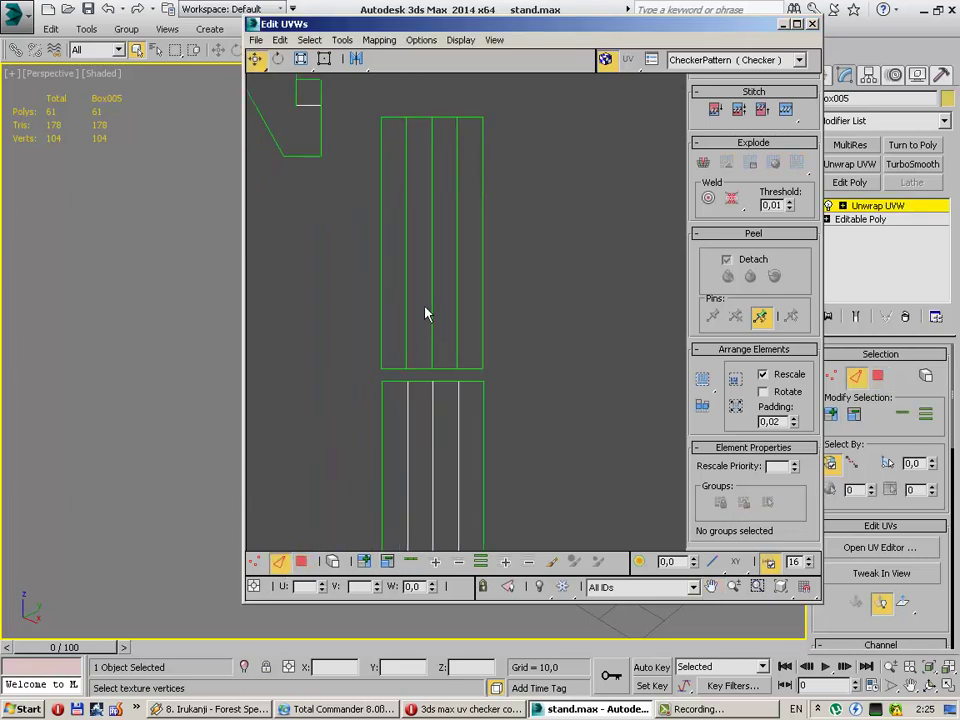
click(406, 302)
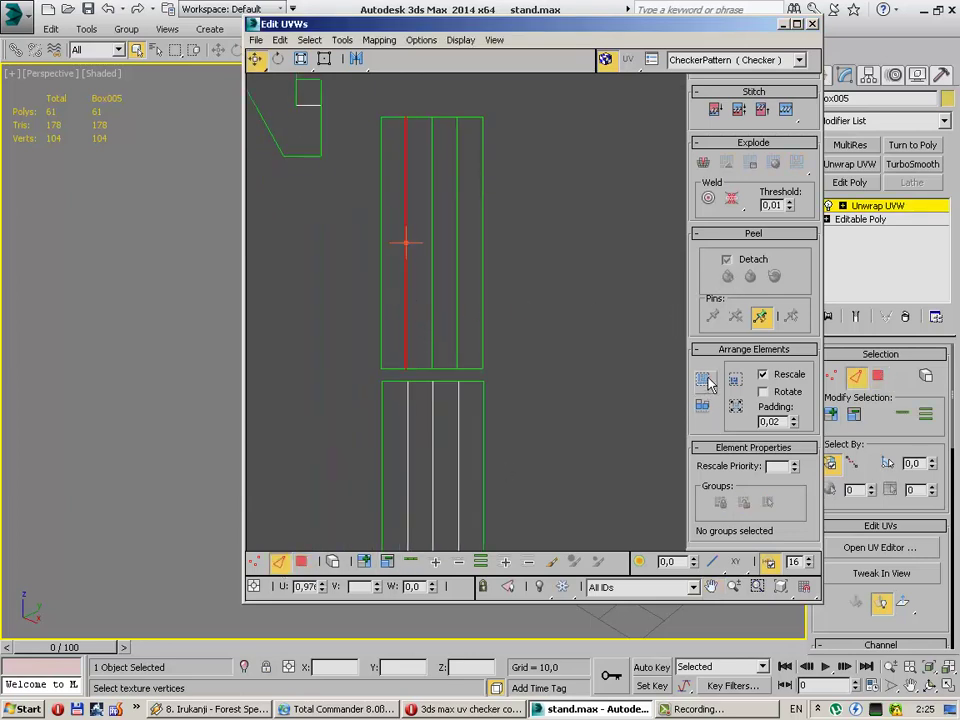
click(432, 178)
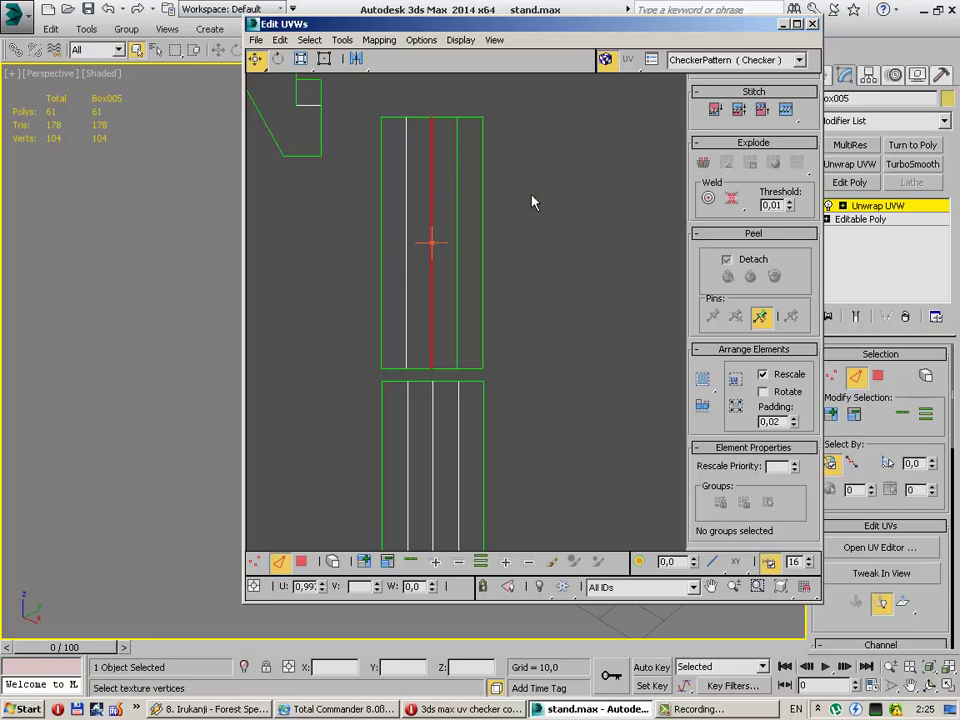
click(456, 170)
scroll(509, 272, down, 1)
scroll(470, 255, down, 2)
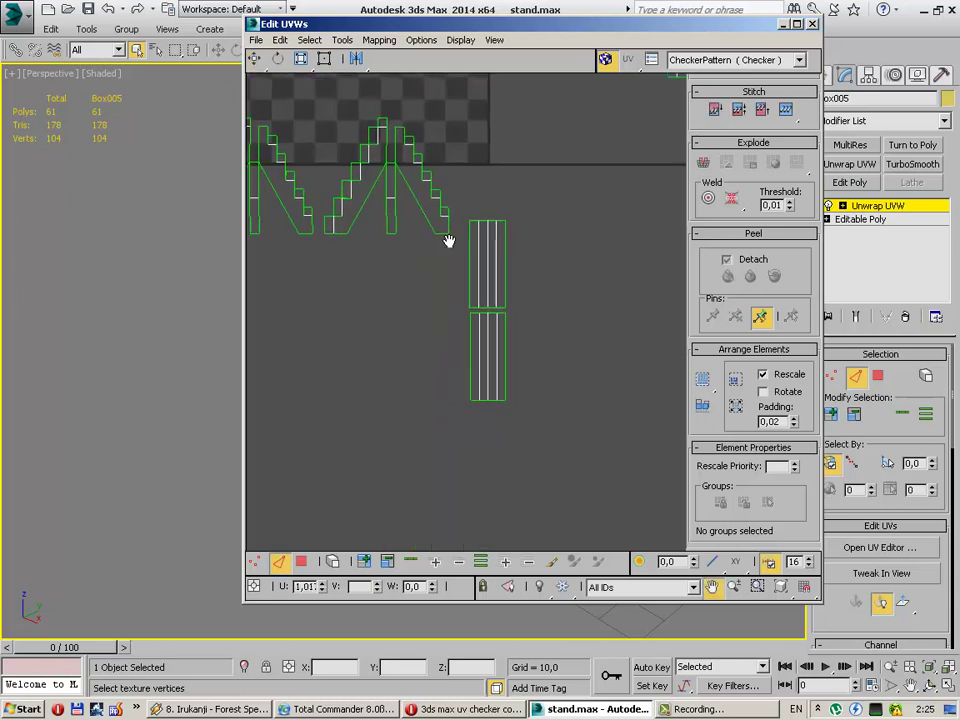
scroll(534, 356, down, 1)
scroll(559, 341, down, 1)
scroll(500, 279, down, 1)
Step: Select the top-right UV island and return to face selection mode
middle_drag(500, 279, 368, 223)
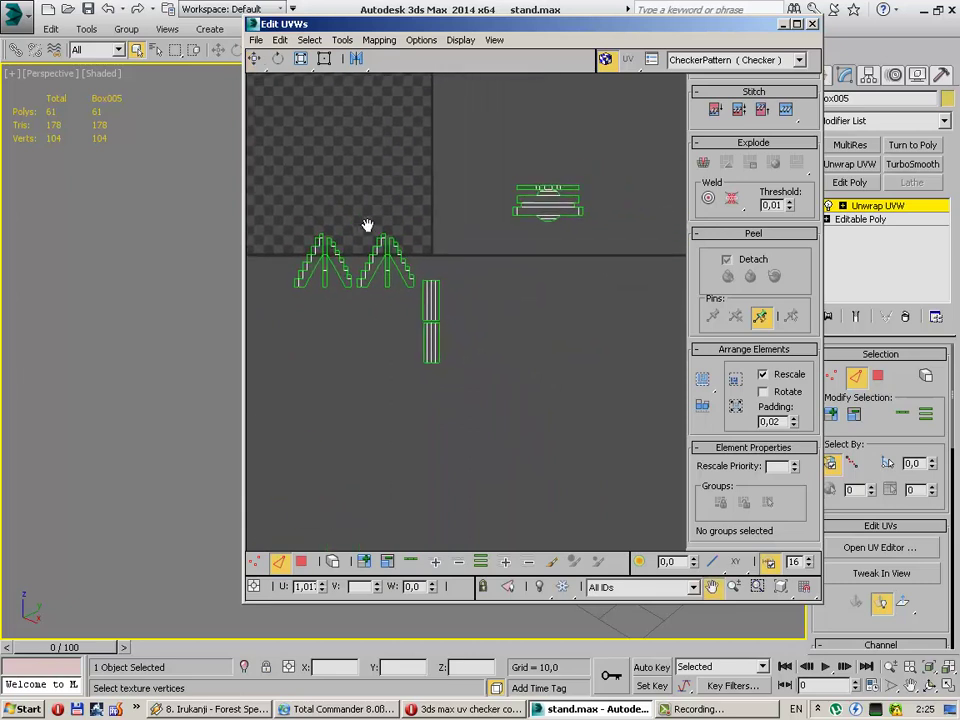
drag(460, 178, 632, 293)
middle_drag(632, 293, 589, 306)
scroll(604, 299, up, 1)
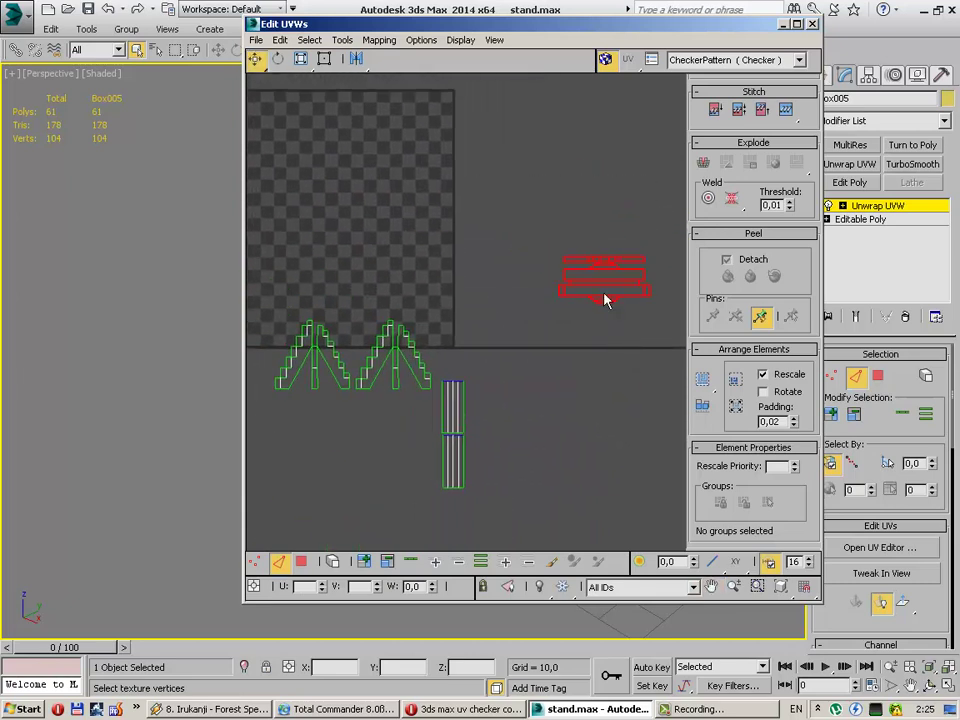
click(301, 561)
Step: Move the top-right UV island into the checker square's top-left corner
drag(688, 346, 688, 346)
middle_drag(474, 330, 563, 328)
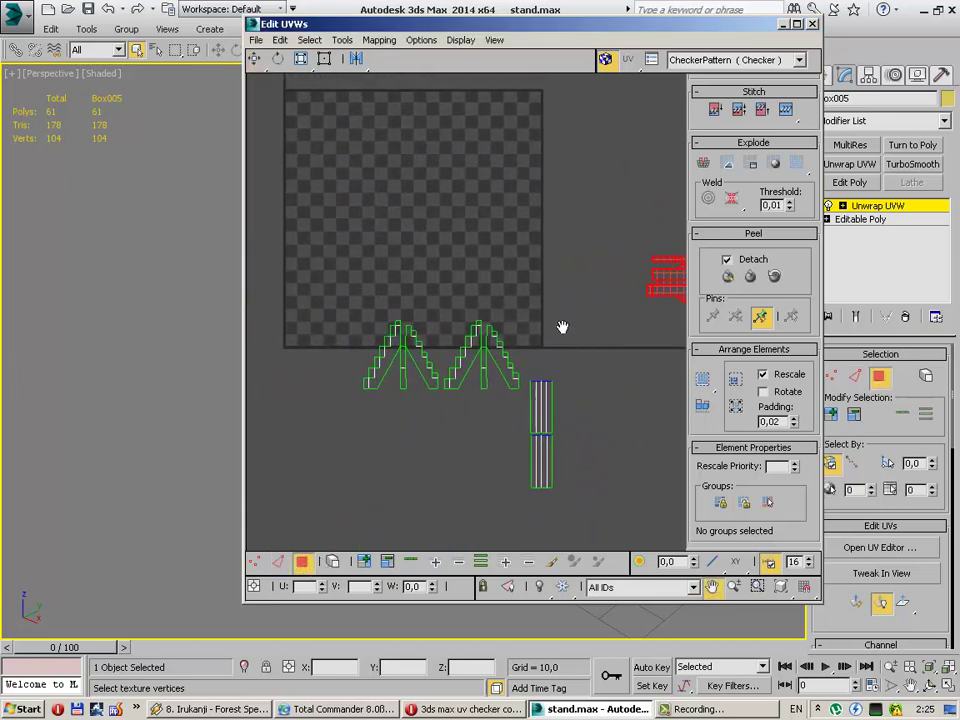
mouse_move(664, 285)
mouse_down()
mouse_move(330, 150)
mouse_move(303, 129)
mouse_up()
mouse_move(581, 350)
mouse_down()
mouse_move(530, 422)
mouse_move(314, 170)
mouse_up()
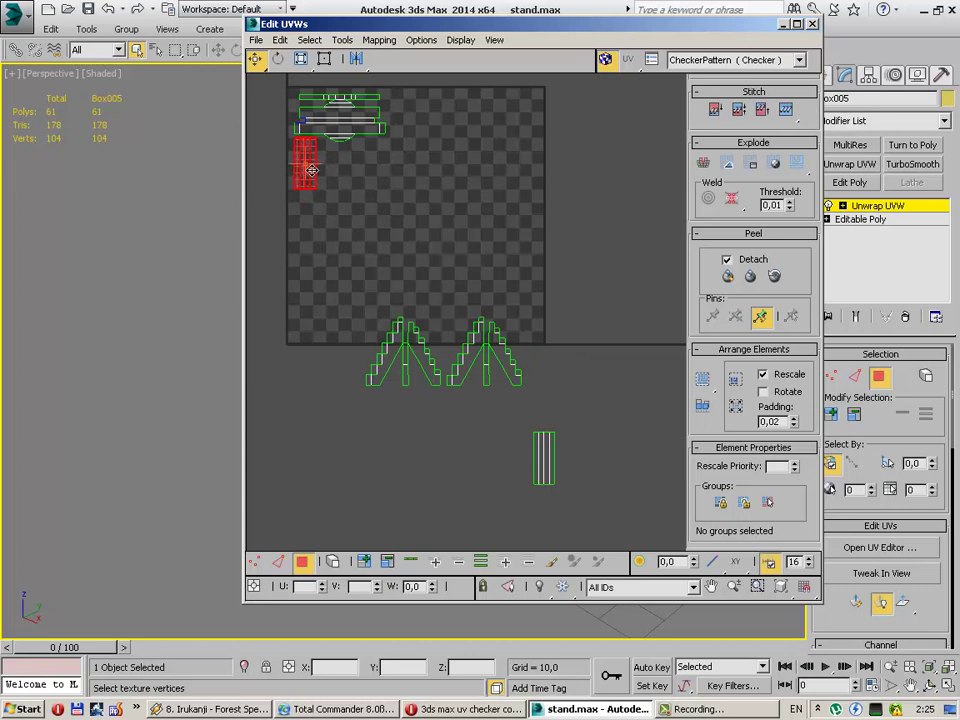
click(558, 422)
Step: Move the lower narrow strip island up into the square, redoing an undone first attempt
drag(523, 527, 524, 522)
drag(542, 468, 372, 175)
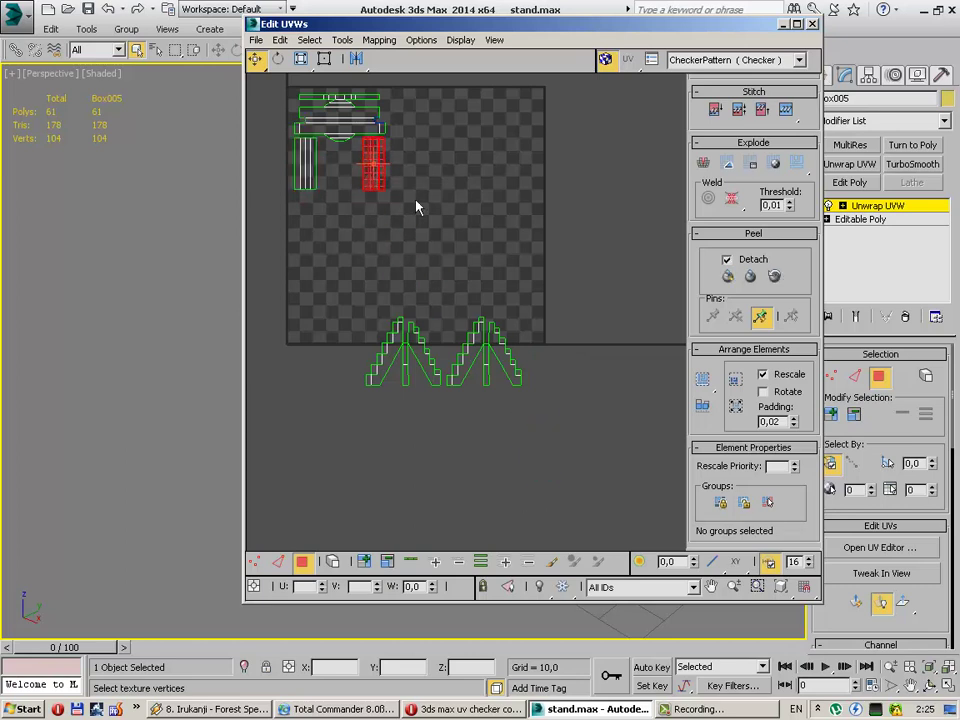
key(ctrl+z)
scroll(465, 304, down, 3)
click(425, 407)
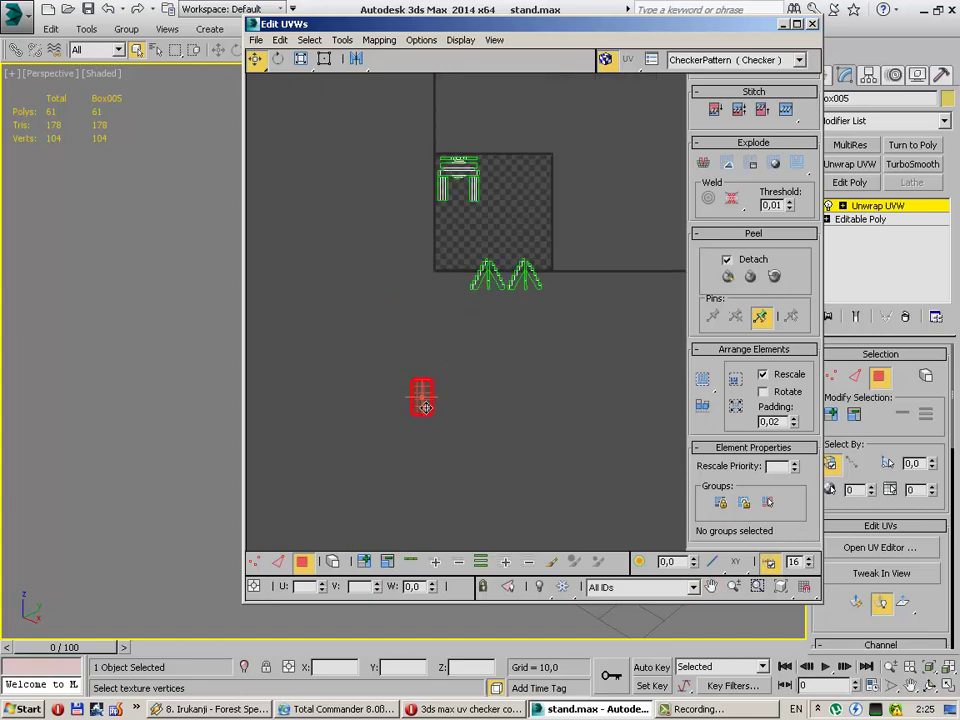
drag(425, 407, 452, 205)
scroll(452, 200, up, 1)
scroll(450, 195, up, 4)
middle_drag(443, 171, 443, 288)
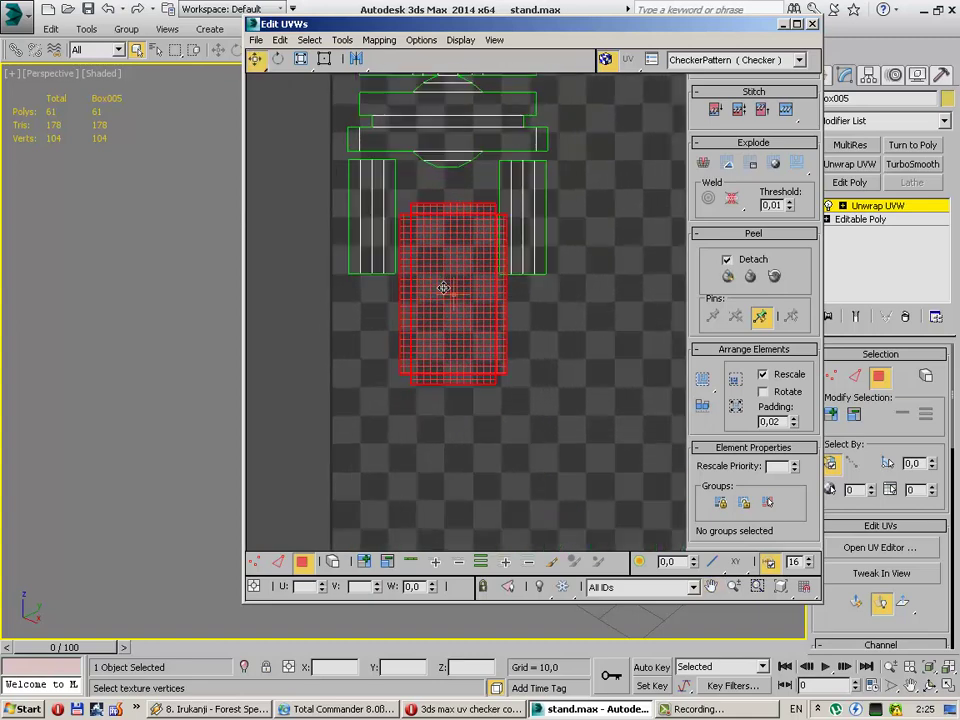
drag(443, 288, 437, 266)
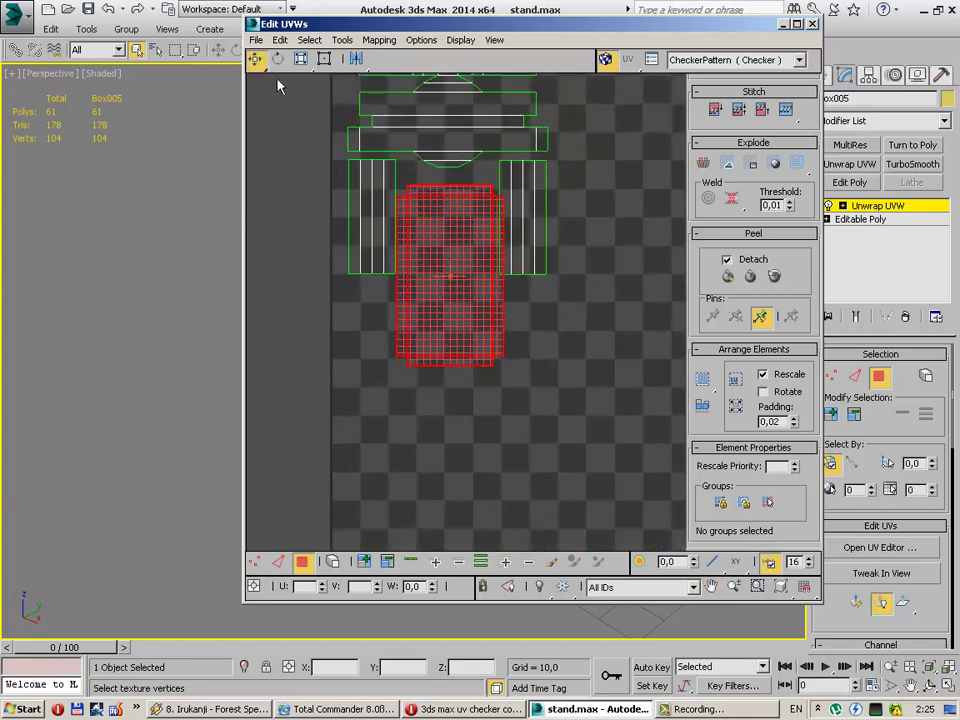
Step: Shrink the large panel shell slightly, then shift the right strip right and the panel down
click(301, 60)
drag(428, 214, 450, 220)
key(w)
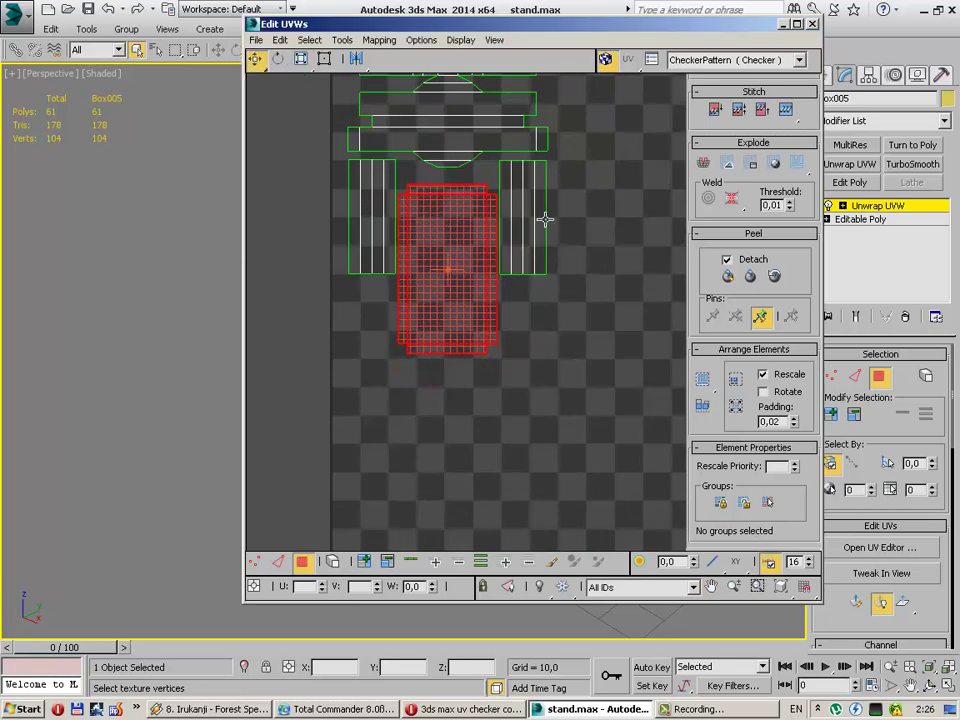
click(531, 235)
drag(514, 185, 606, 236)
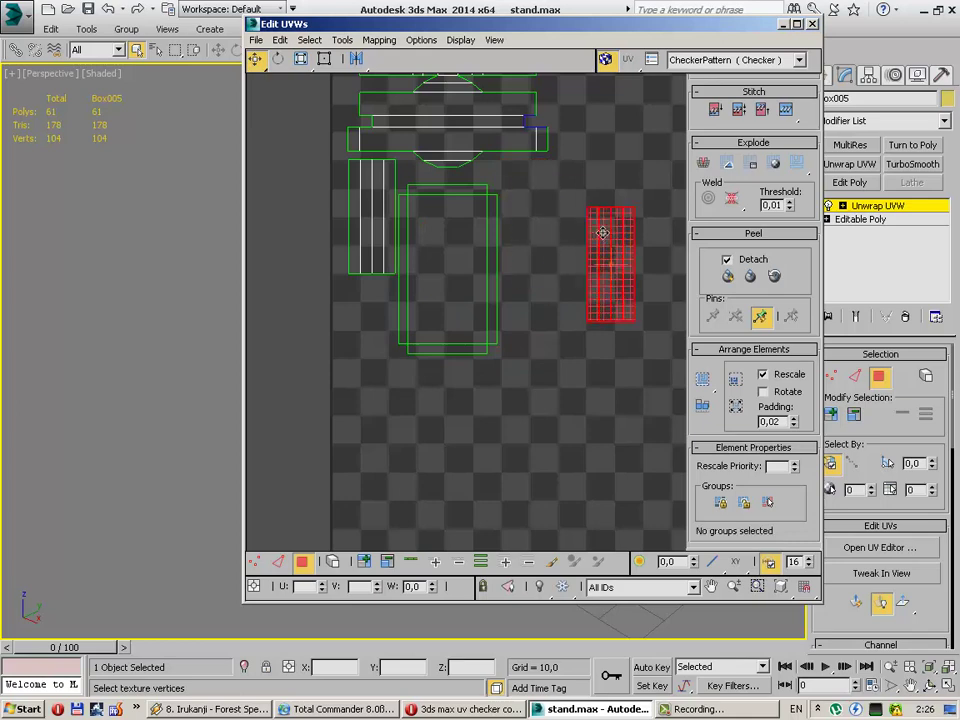
click(411, 228)
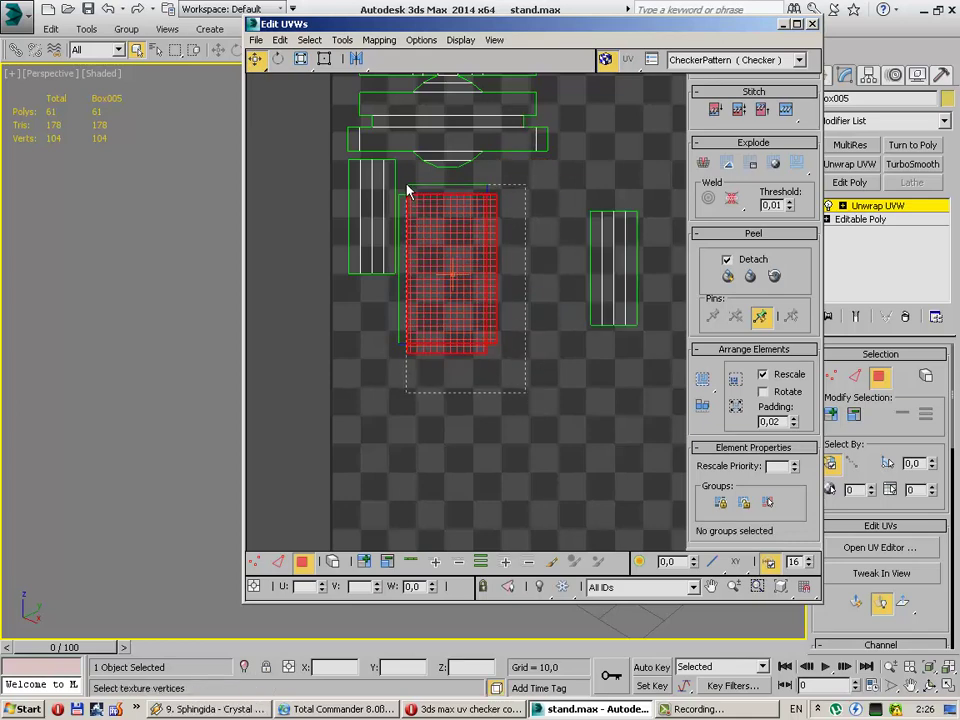
drag(492, 218, 403, 401)
Step: Line up the two narrow strips side by side and place the panel beside them
click(626, 279)
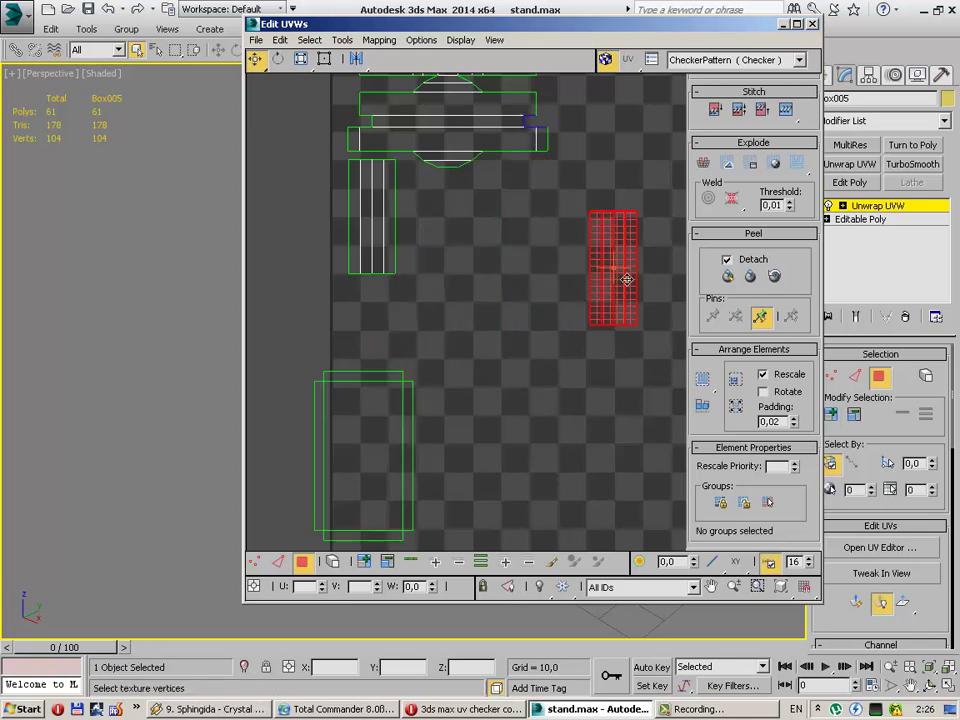
drag(626, 279, 447, 257)
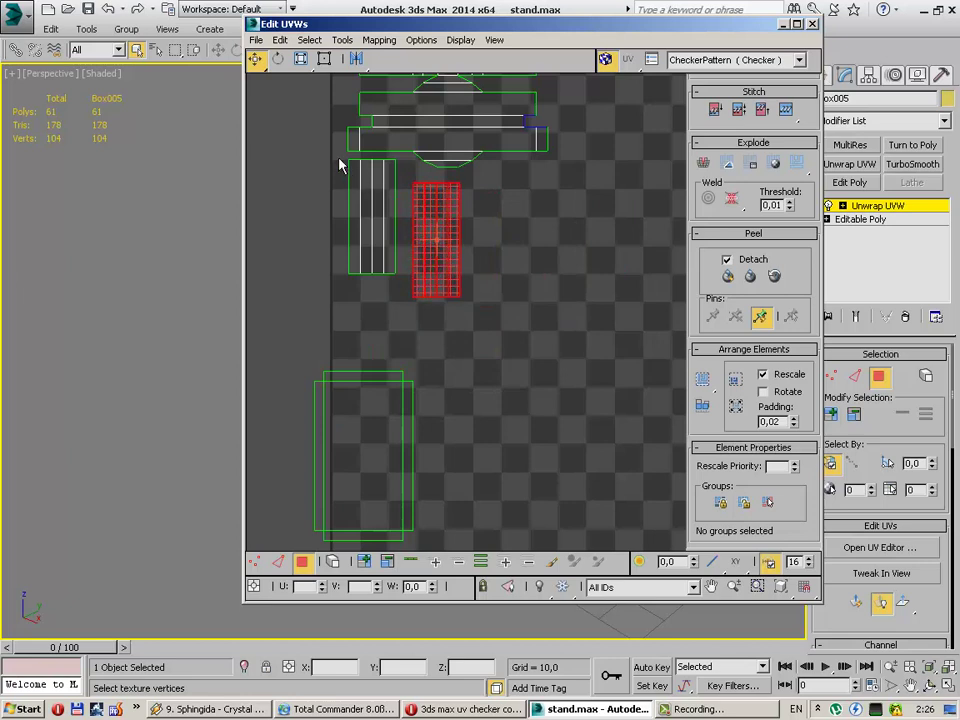
drag(366, 231, 375, 231)
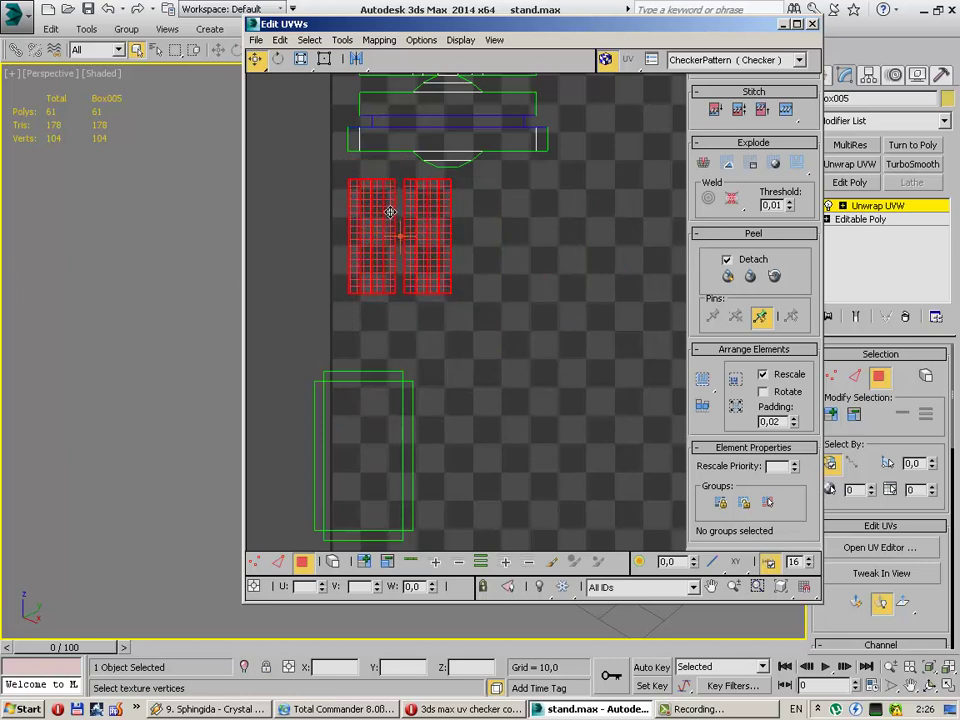
click(289, 347)
click(388, 489)
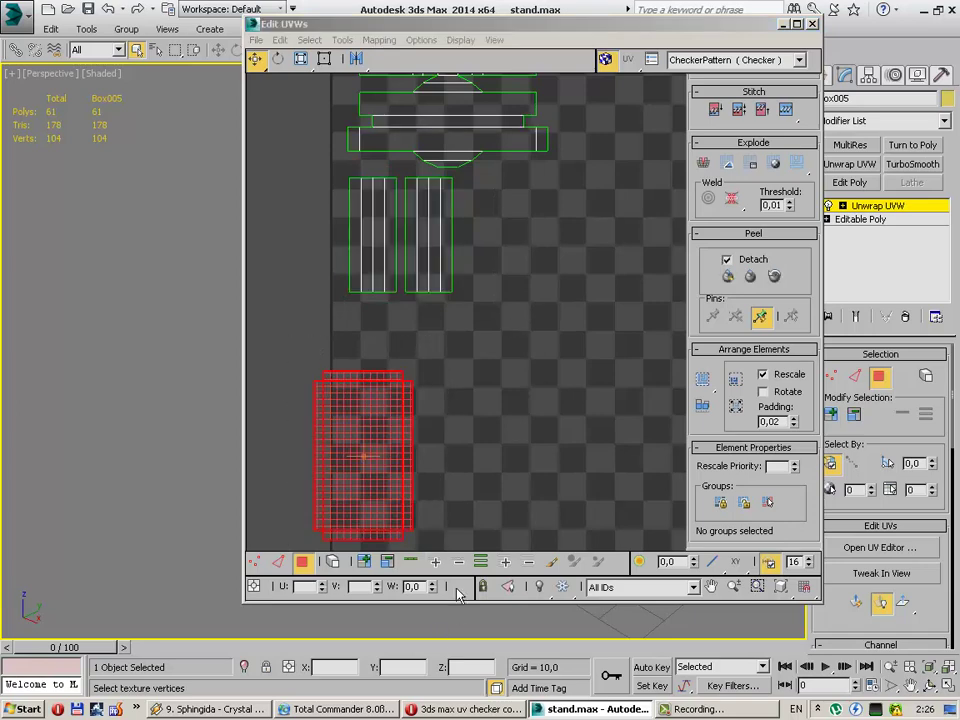
drag(388, 489, 544, 290)
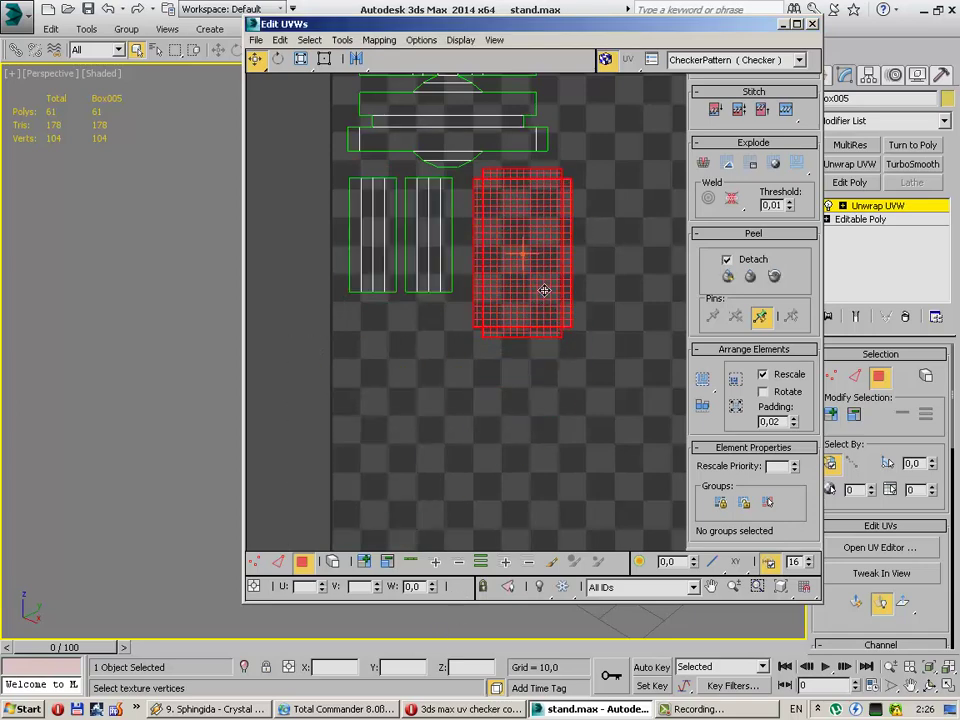
click(619, 305)
scroll(615, 310, down, 3)
middle_drag(613, 317, 497, 337)
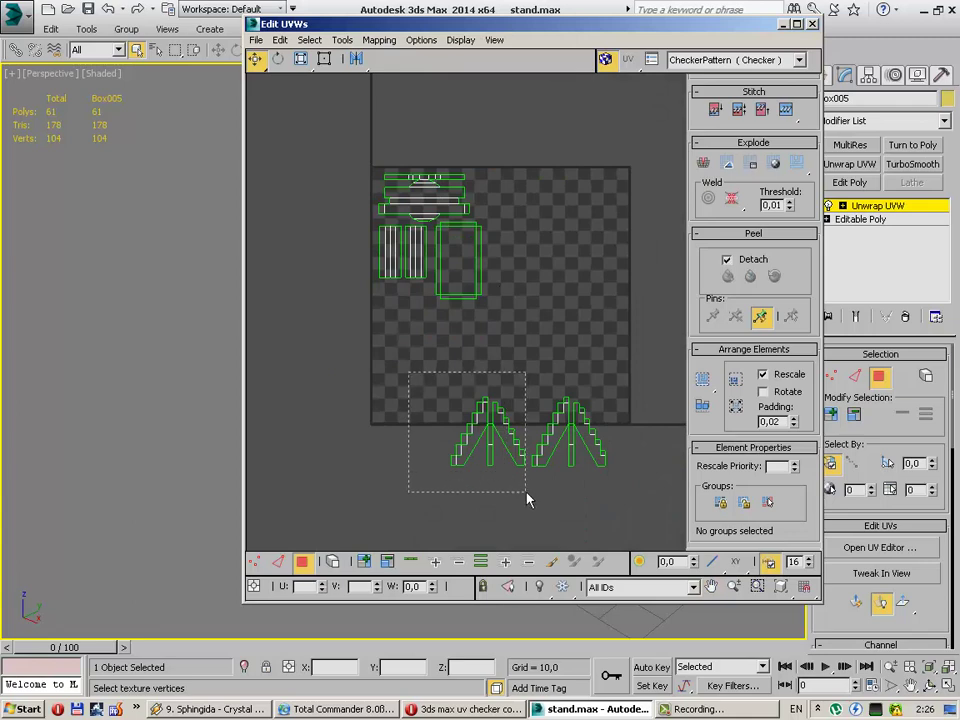
Step: Move the left leg shell up into the texture square and select both leg shells
drag(507, 478, 526, 500)
mouse_move(499, 422)
mouse_down()
mouse_move(544, 206)
mouse_move(431, 350)
mouse_move(426, 317)
mouse_move(580, 420)
mouse_move(580, 377)
mouse_move(598, 427)
mouse_up()
drag(627, 511, 481, 337)
Step: Scale all the stand's UV shells up together, move them into the square, then select the panel
drag(553, 398, 510, 315)
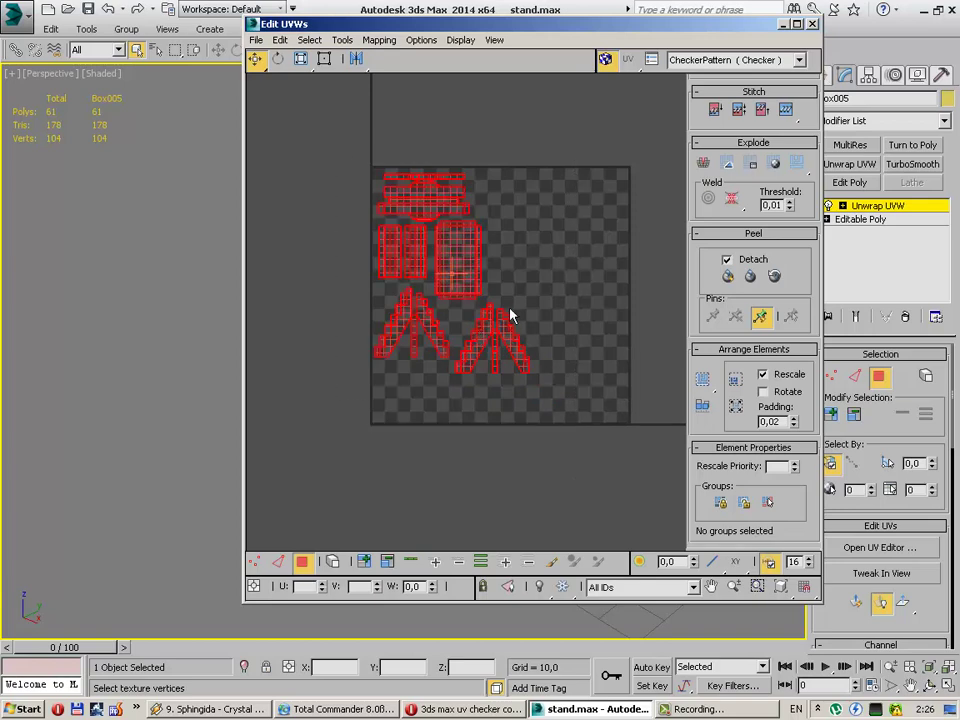
click(300, 58)
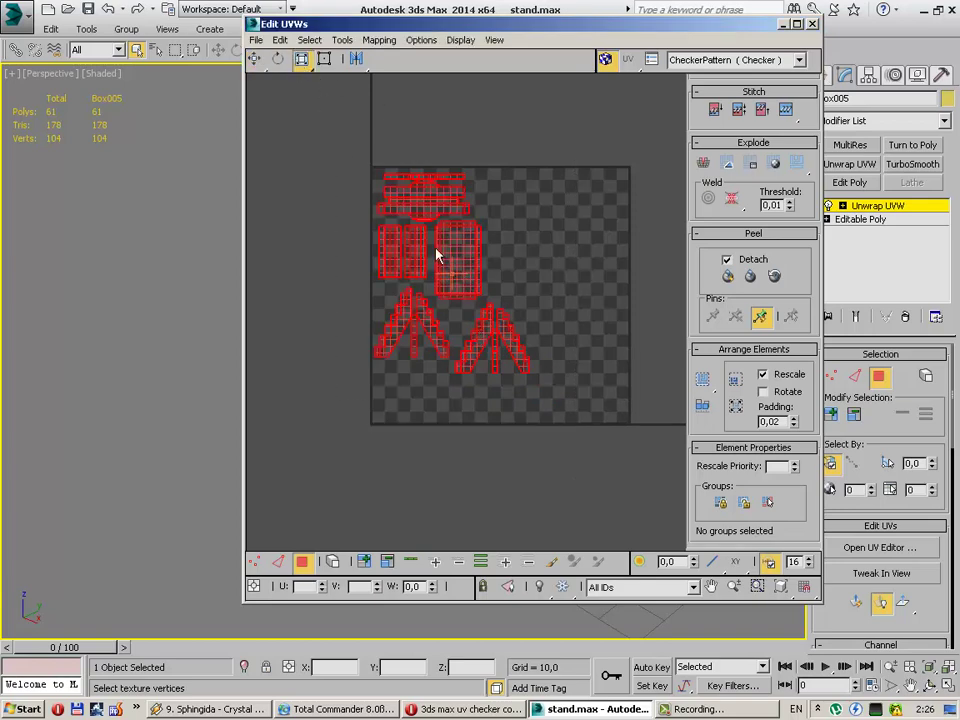
drag(437, 253, 456, 242)
drag(391, 196, 430, 252)
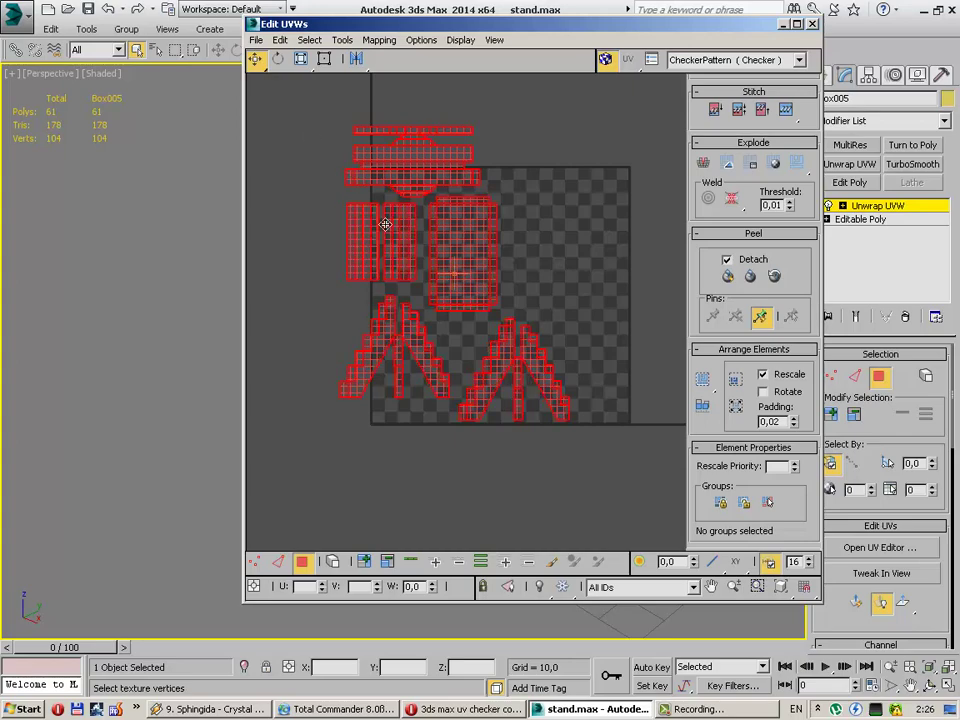
click(548, 290)
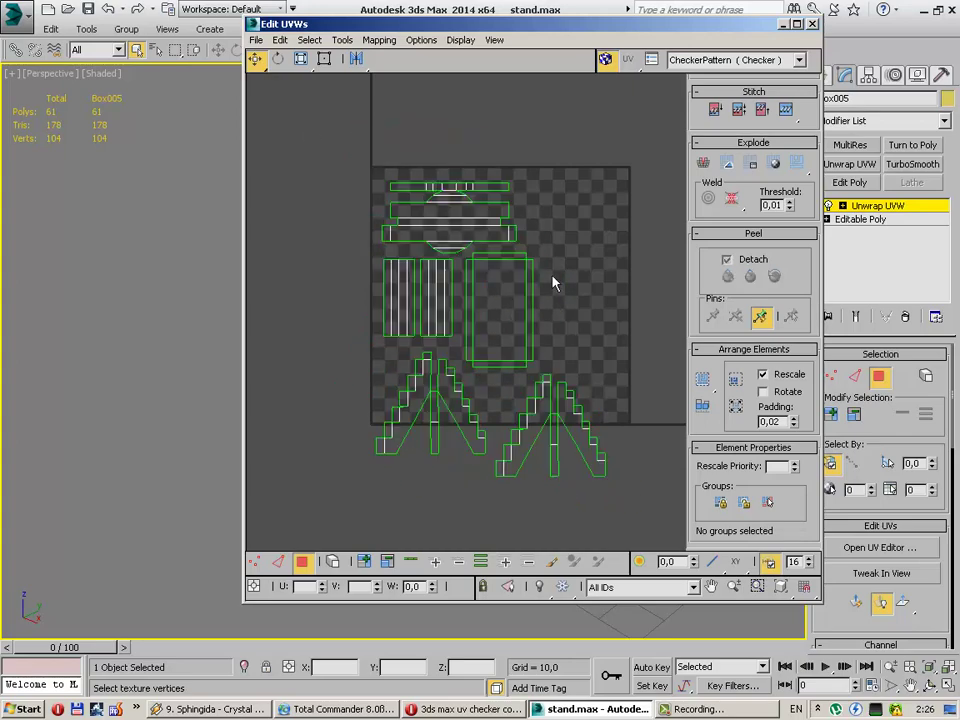
click(466, 366)
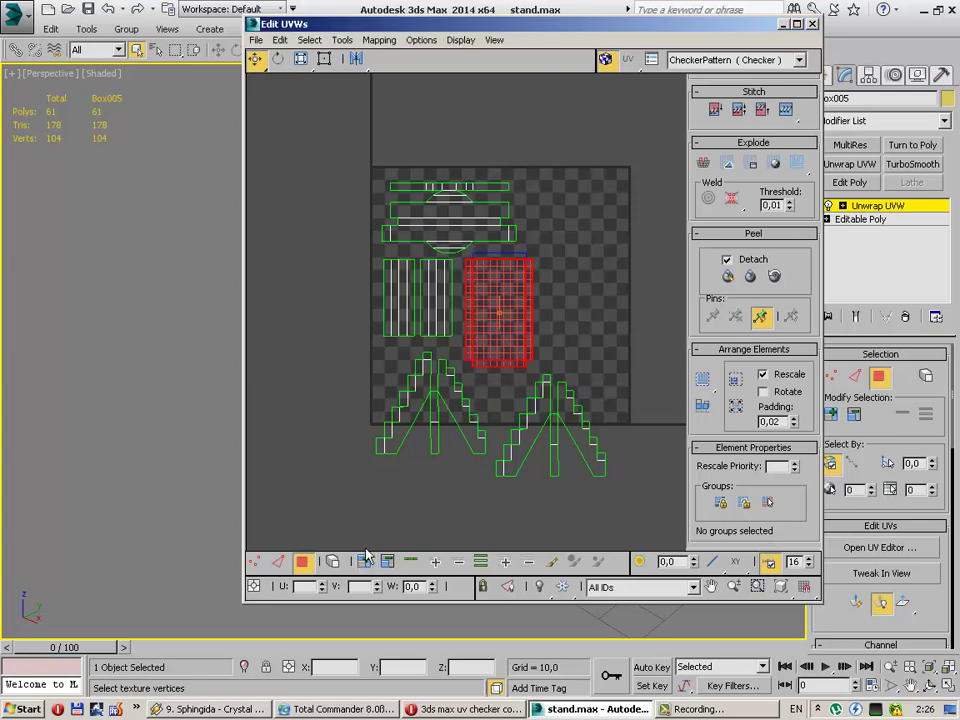
click(403, 474)
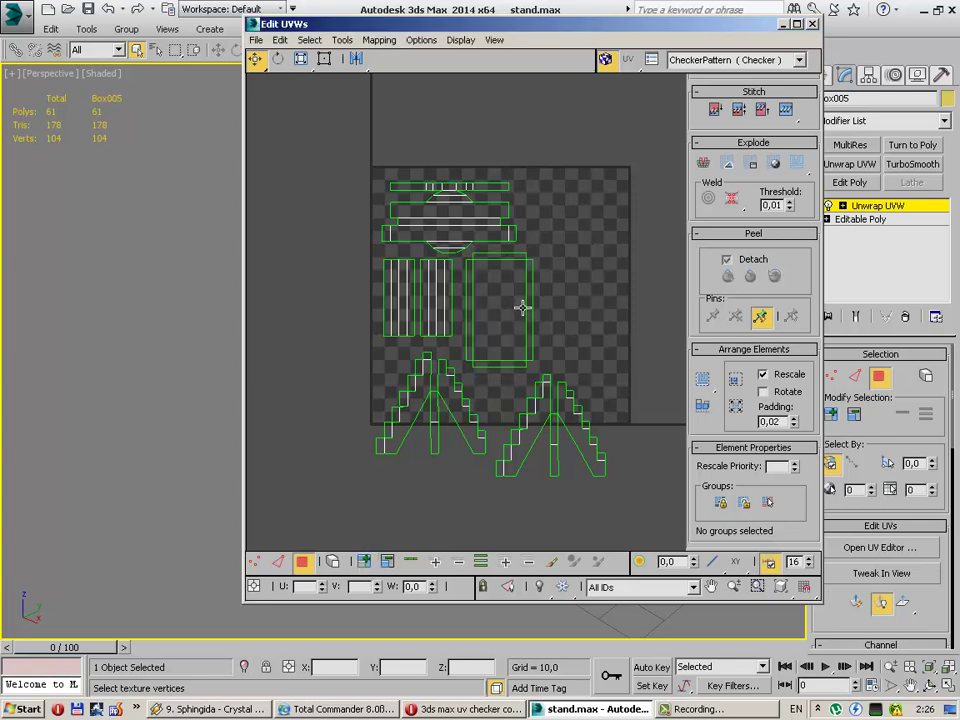
click(503, 311)
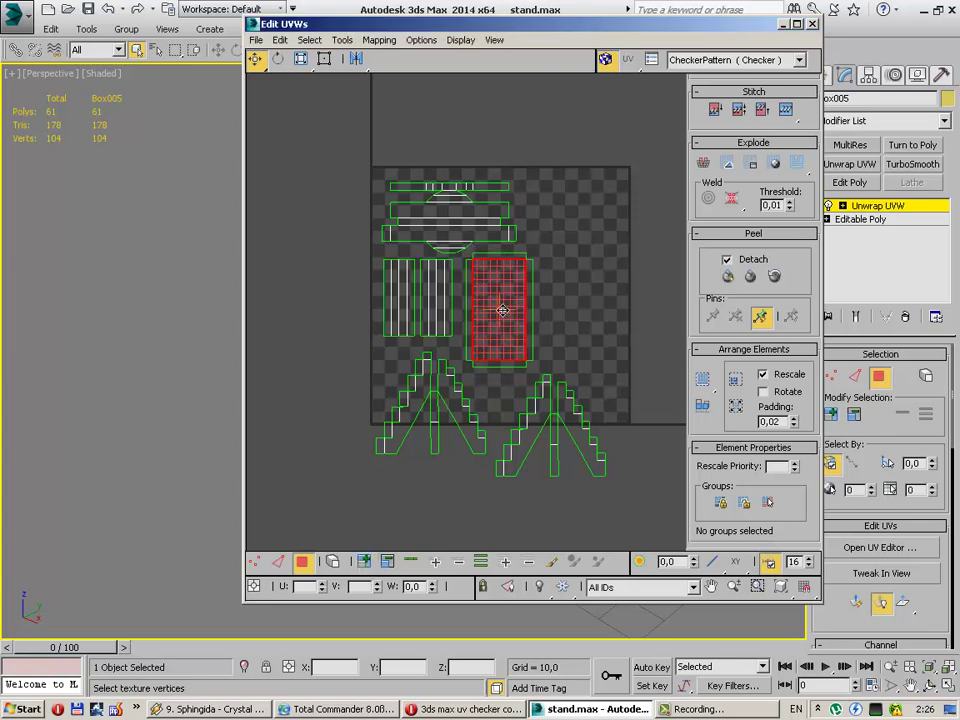
click(365, 561)
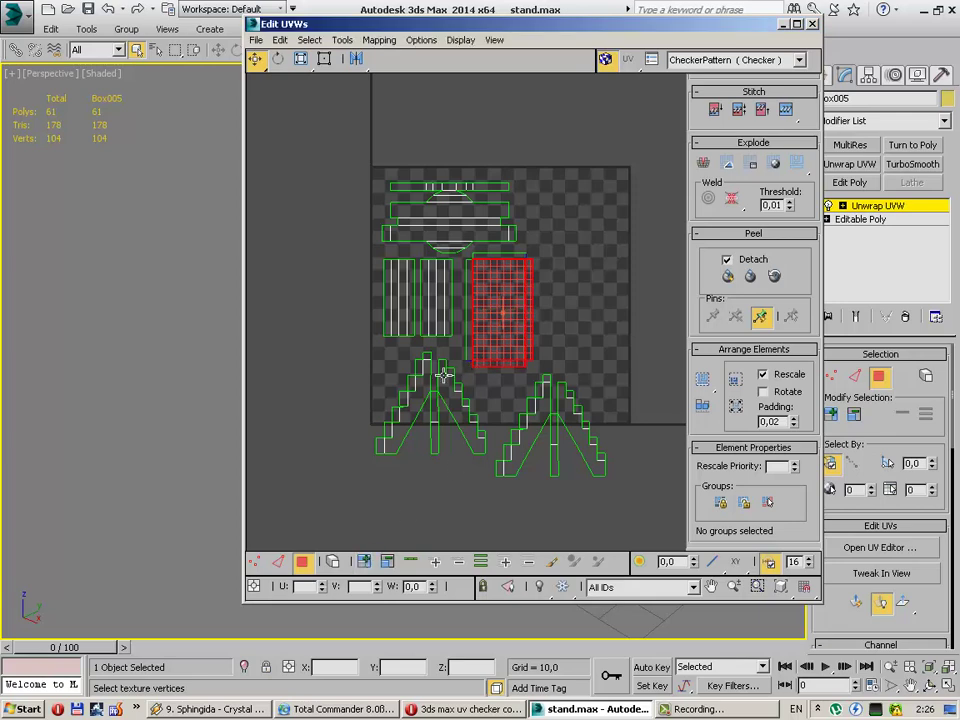
scroll(444, 374, up, 3)
Step: In Edge mode, inspect the panel shell's bottom, top, left inner and right edges
scroll(480, 377, up, 1)
click(444, 412)
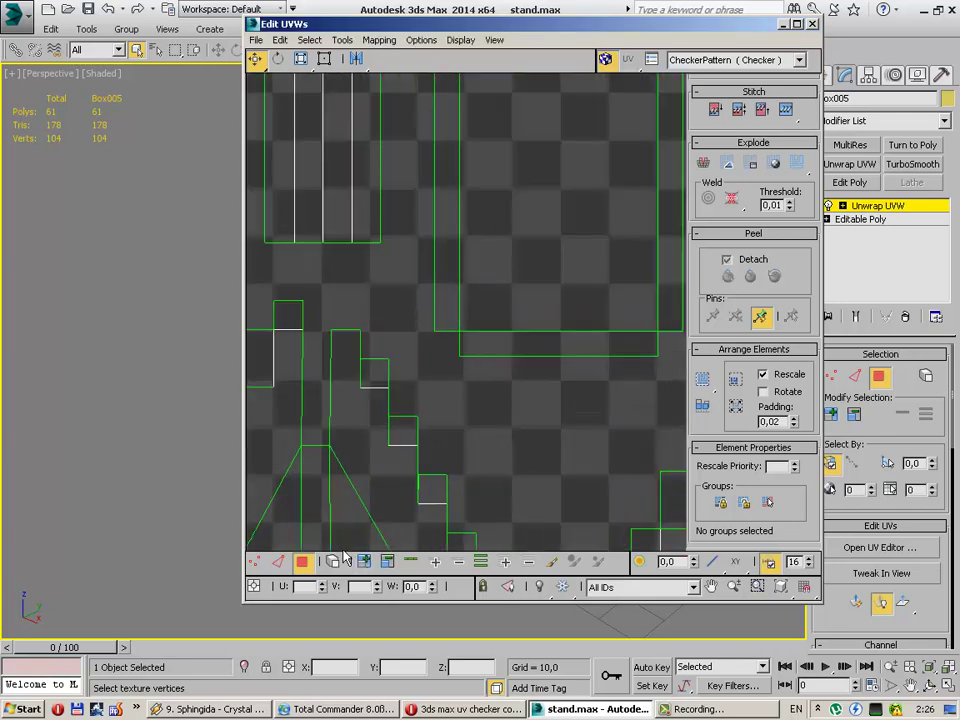
scroll(461, 504, down, 1)
scroll(461, 504, down, 1)
click(280, 564)
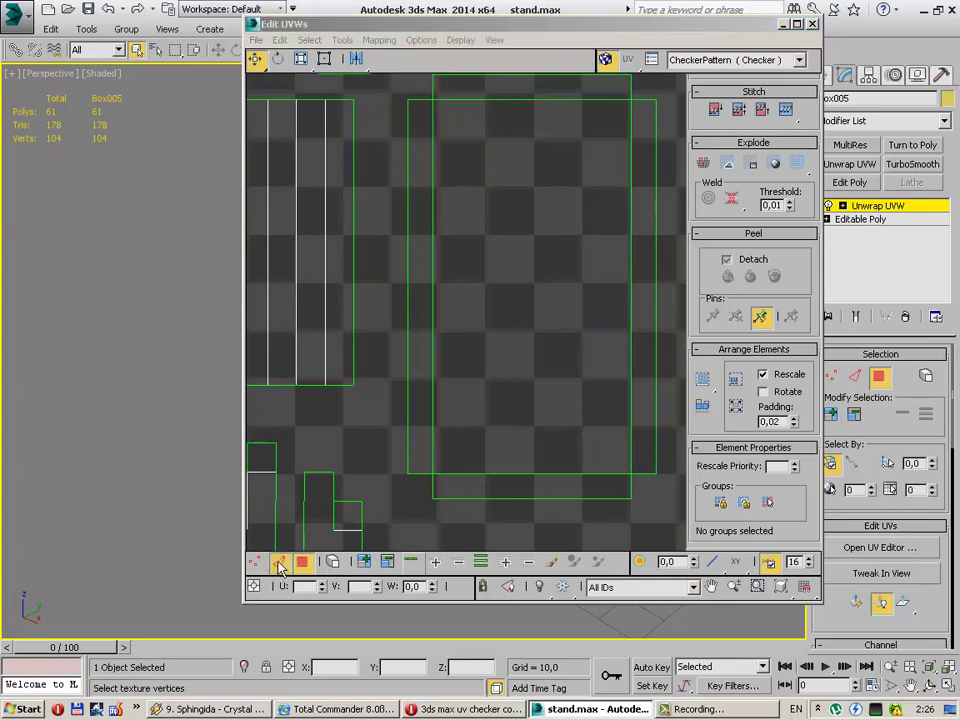
scroll(468, 488, up, 1)
click(465, 470)
scroll(645, 263, down, 2)
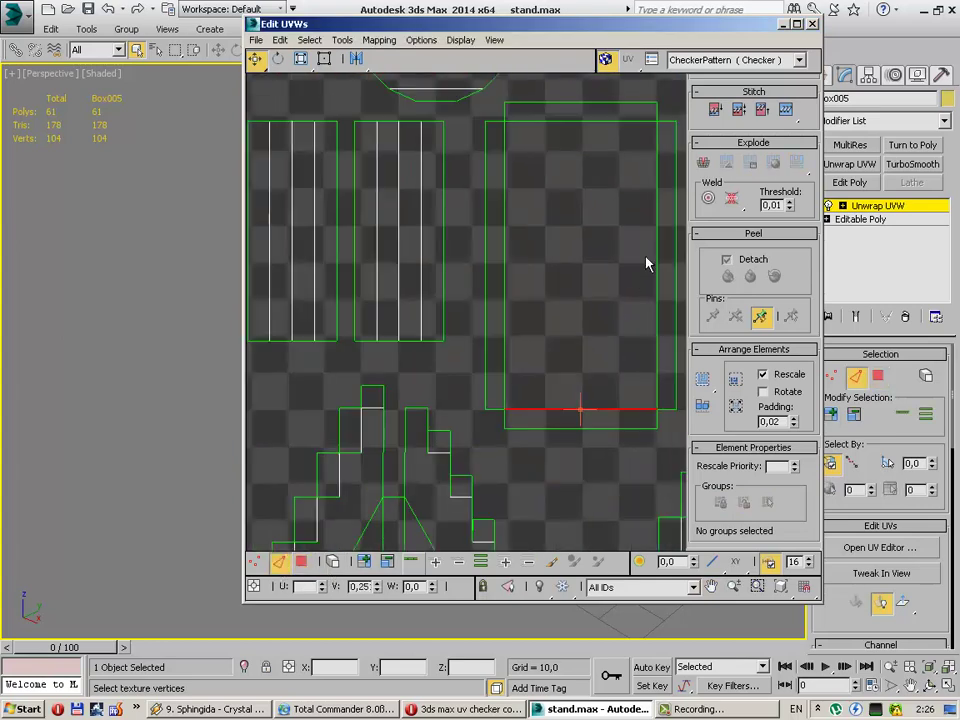
click(588, 198)
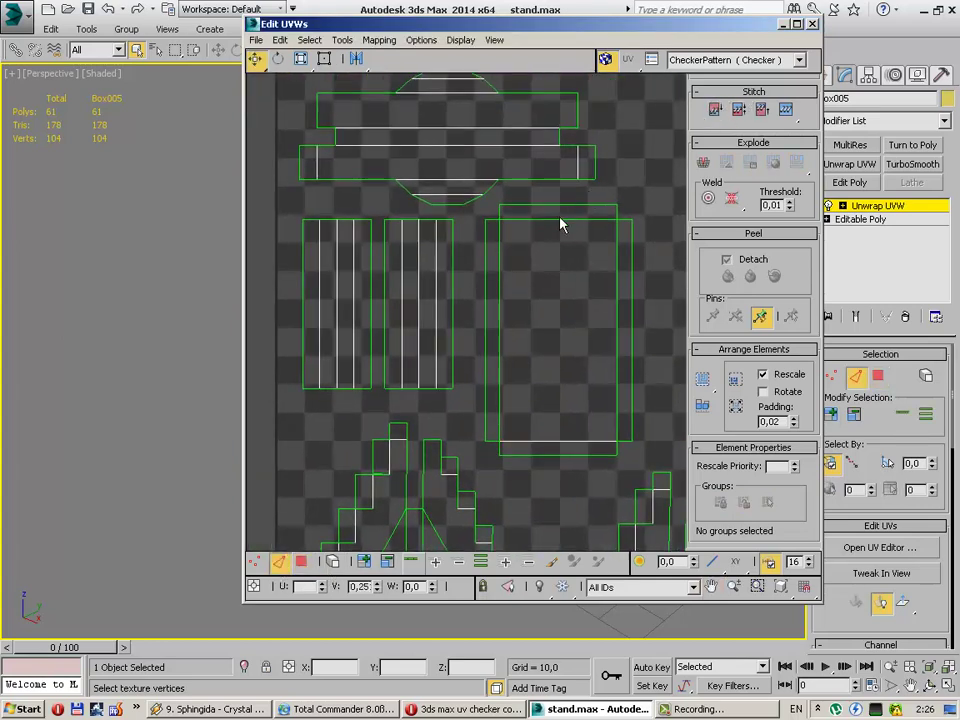
click(558, 218)
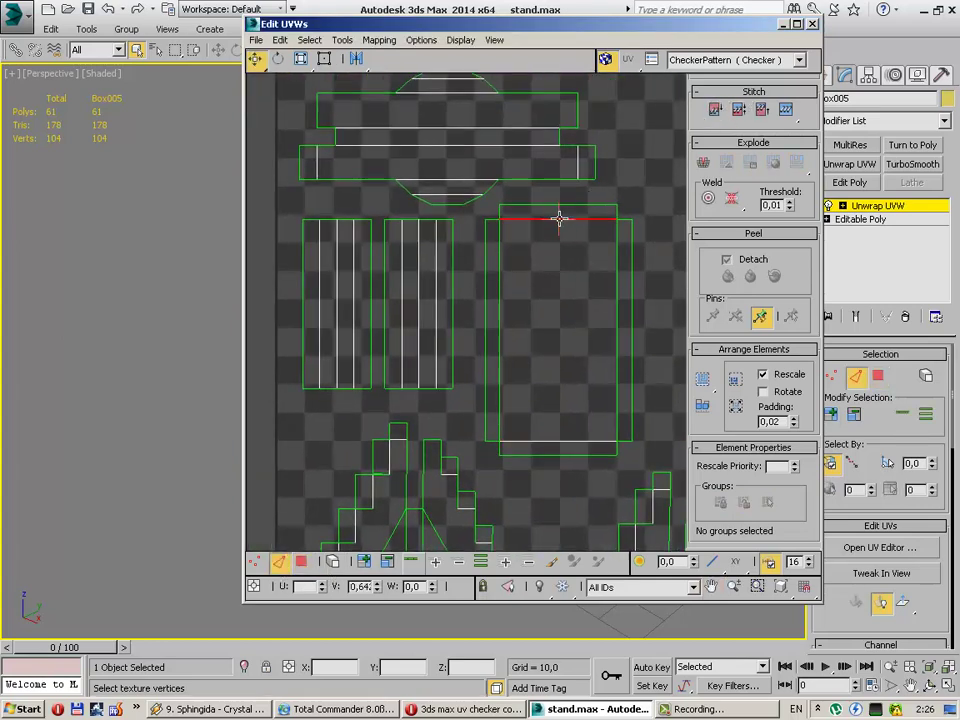
click(500, 254)
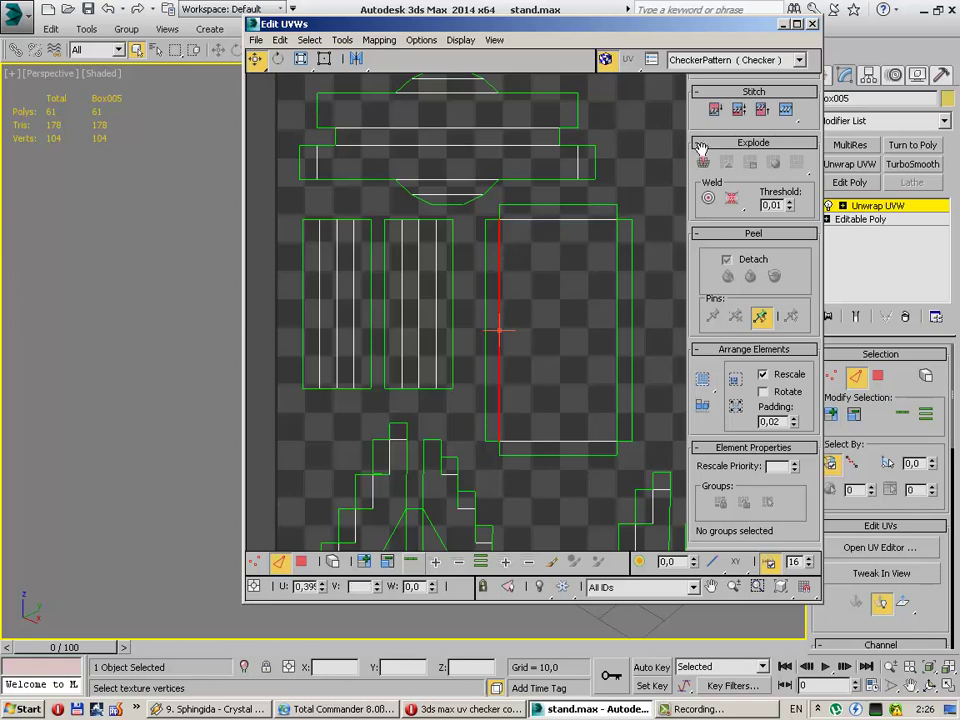
click(618, 313)
click(638, 251)
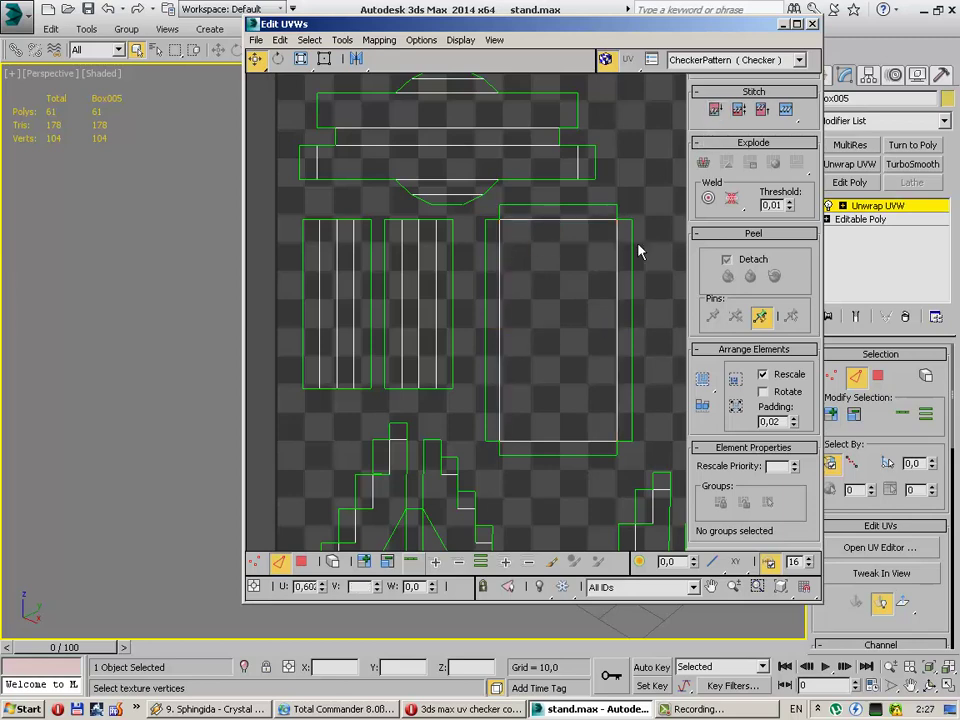
Step: Check the left leg's apex point, then zoom out to view the full UV layout
scroll(644, 257, up, 2)
scroll(644, 257, down, 5)
scroll(531, 403, up, 4)
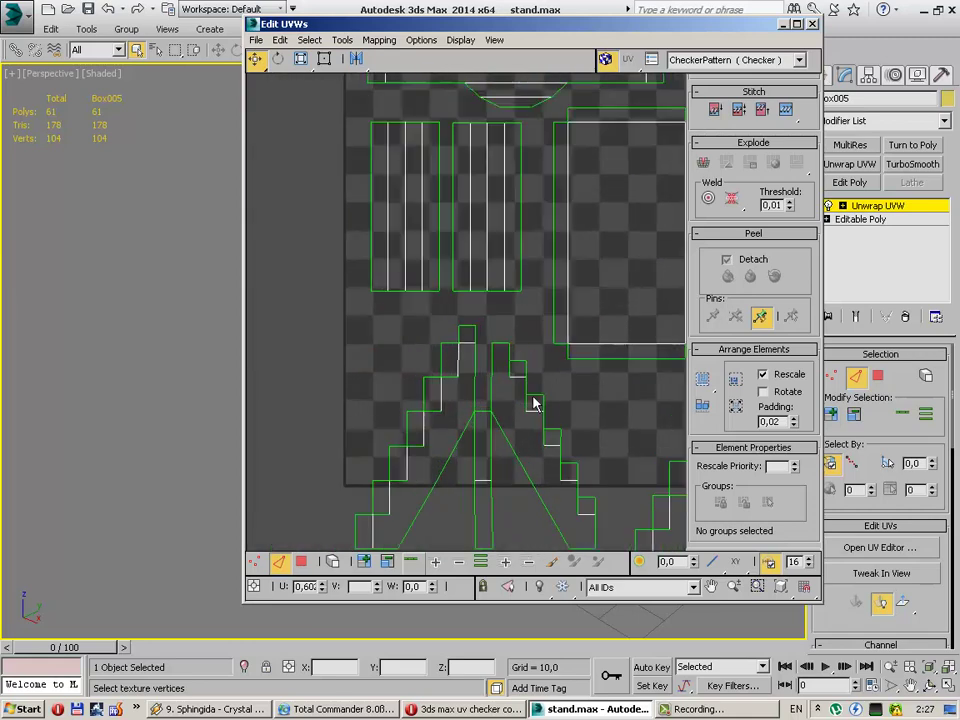
scroll(466, 455, up, 3)
click(493, 381)
scroll(493, 381, down, 2)
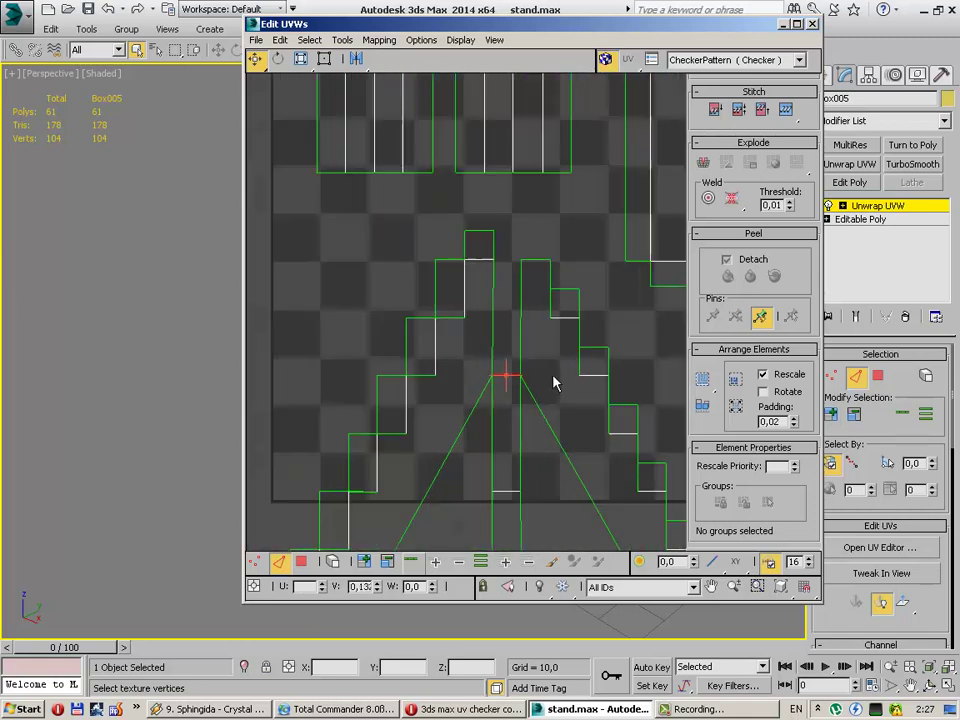
scroll(553, 381, down, 2)
mouse_move(574, 392)
middle_down()
mouse_move(383, 348)
mouse_move(529, 375)
middle_up()
scroll(383, 348, down, 2)
scroll(392, 343, down, 2)
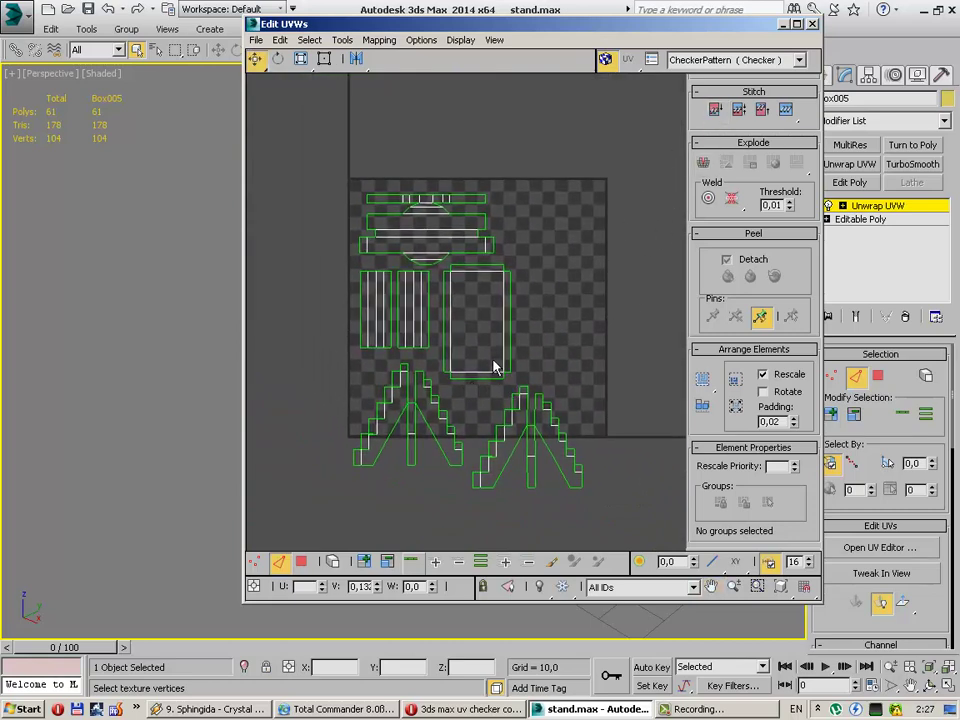
Step: In Face mode, select the whole left leg UV shell
click(301, 561)
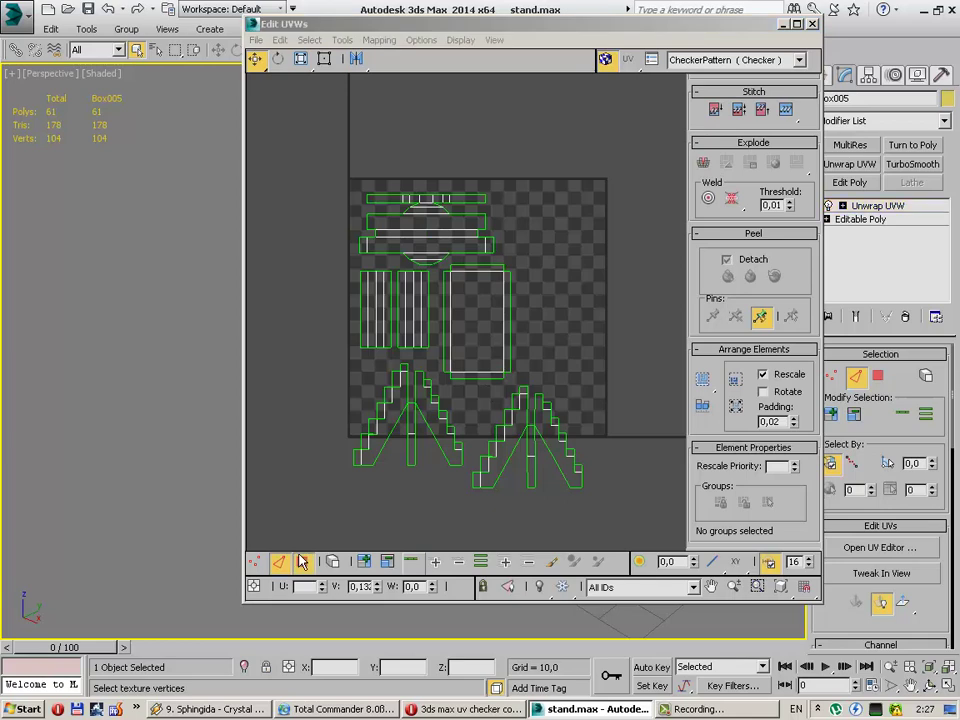
click(419, 393)
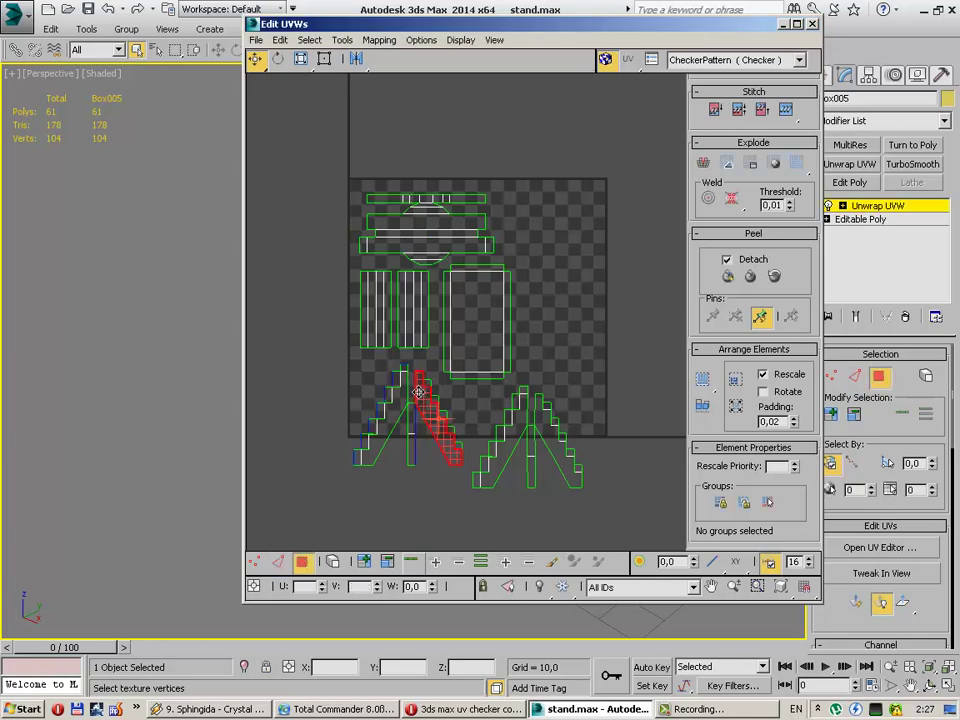
click(553, 352)
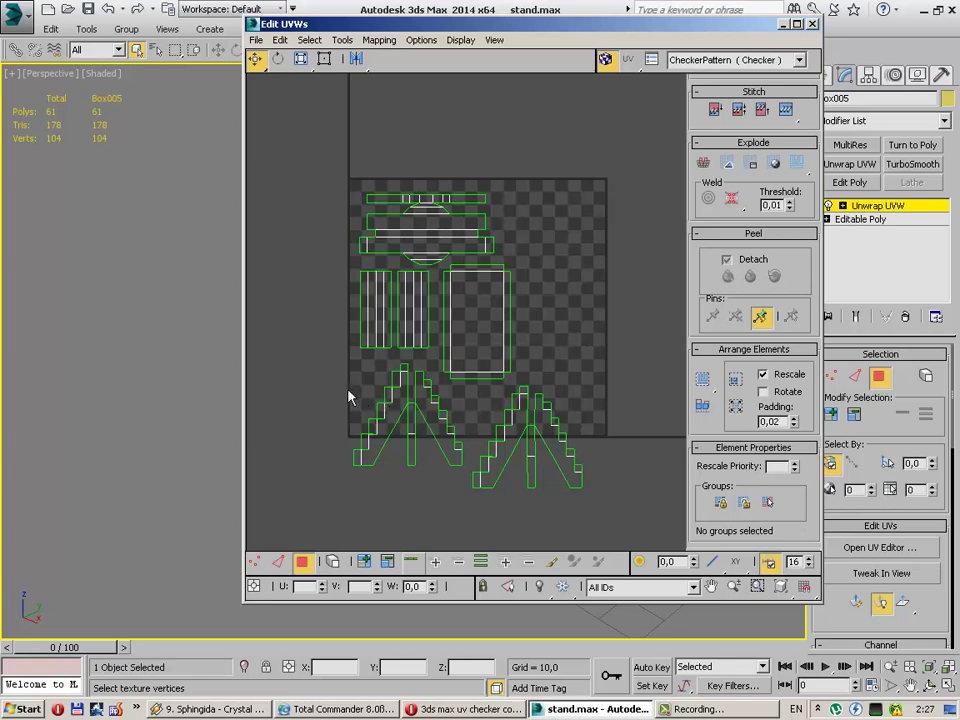
drag(335, 366, 441, 514)
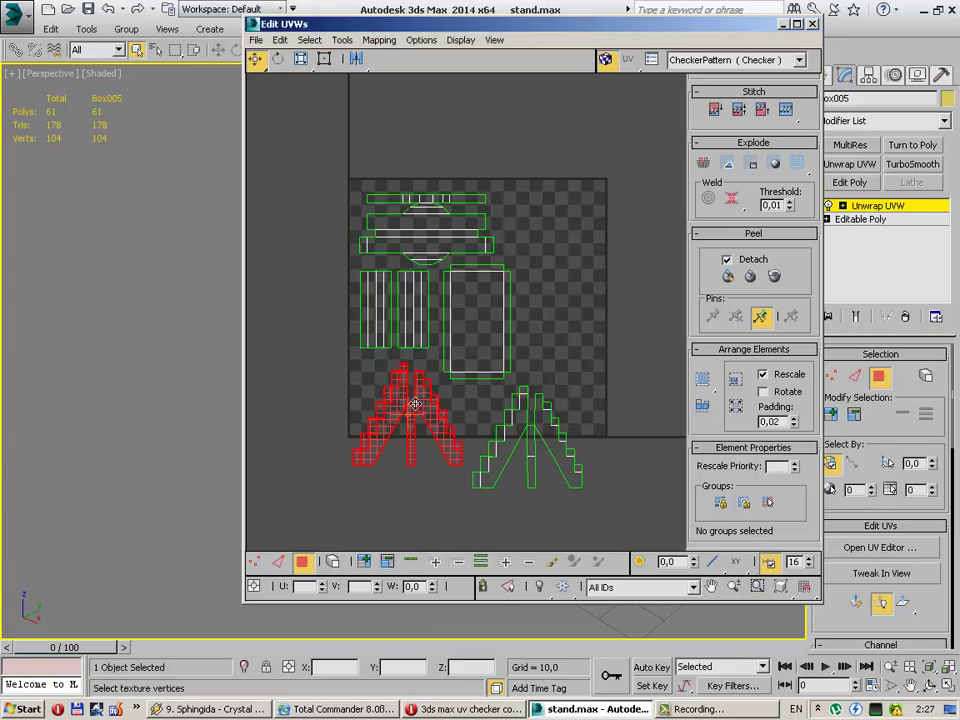
drag(440, 396, 326, 495)
Step: Place the tall rectangle and both vertical strips along the tile's right side
click(500, 330)
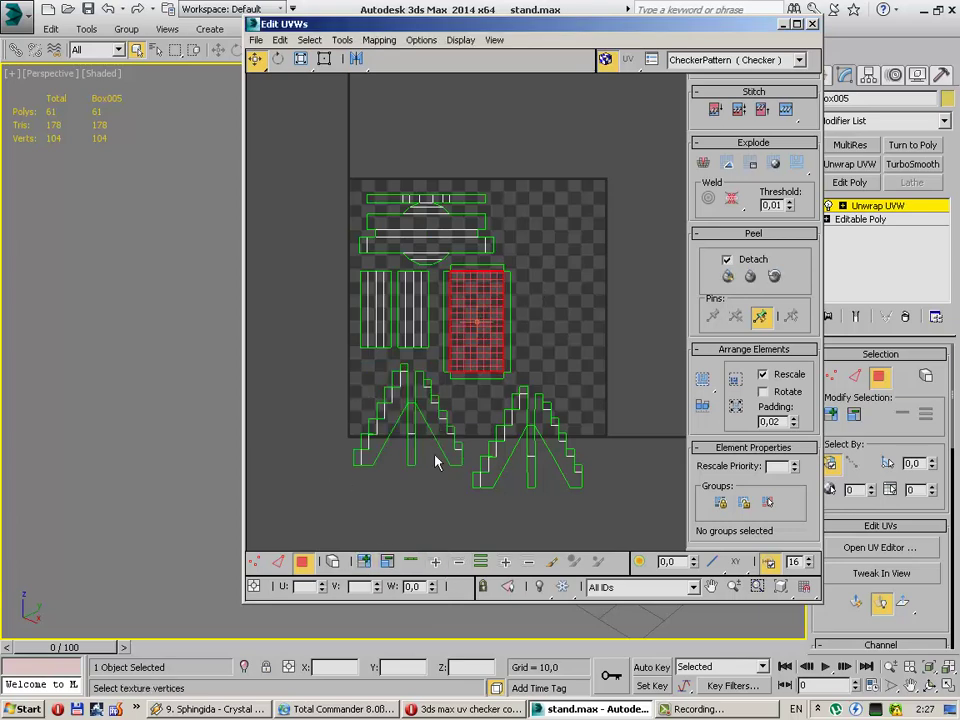
drag(464, 327, 520, 248)
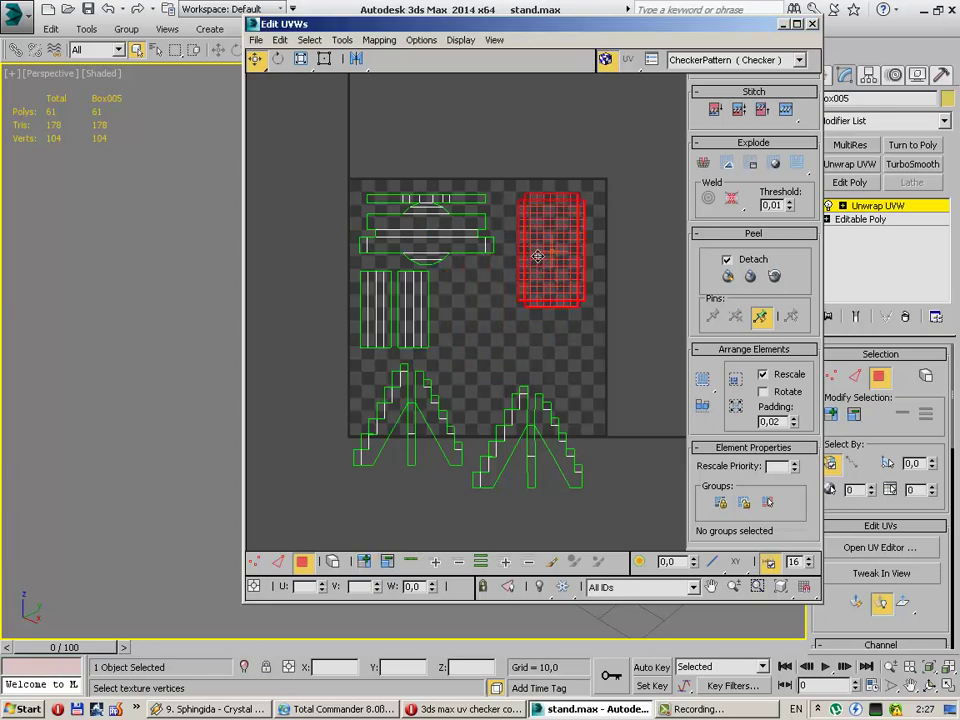
click(429, 343)
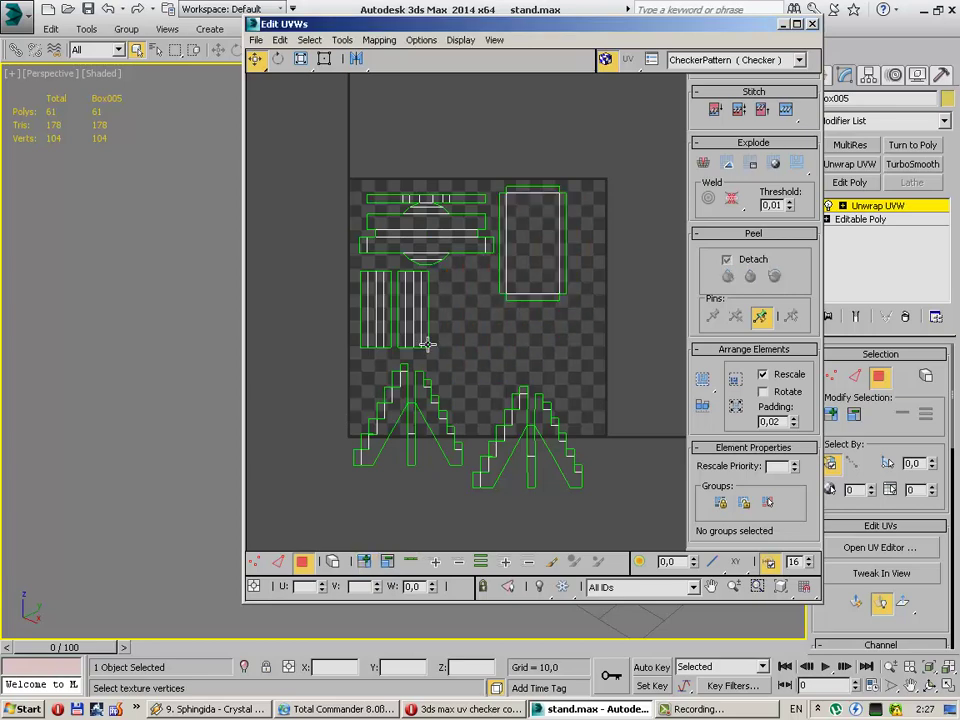
click(403, 315)
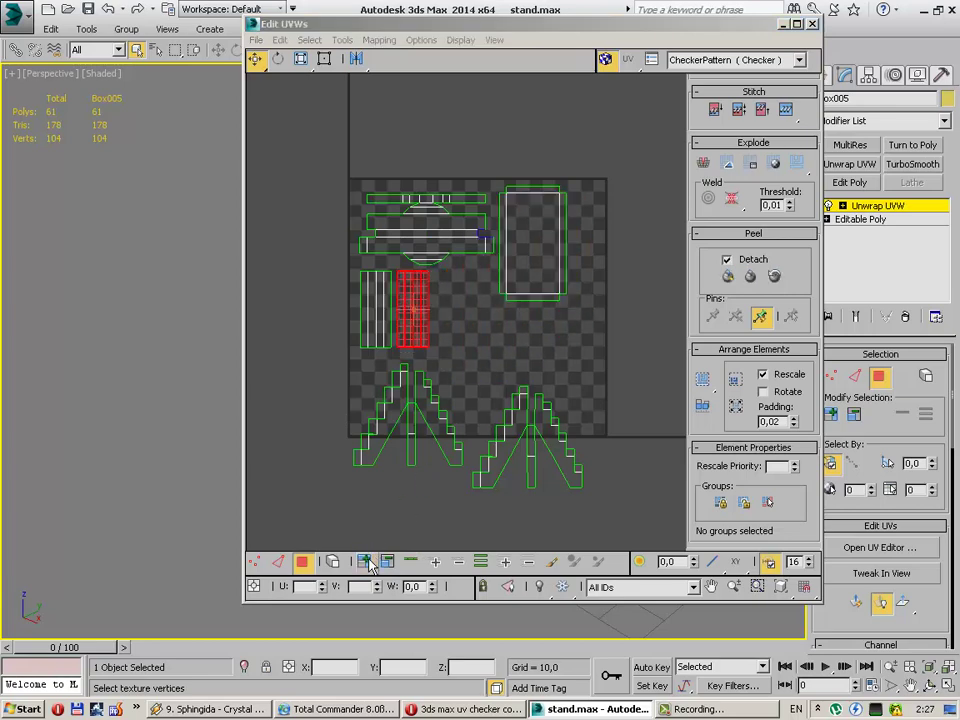
drag(406, 319, 578, 233)
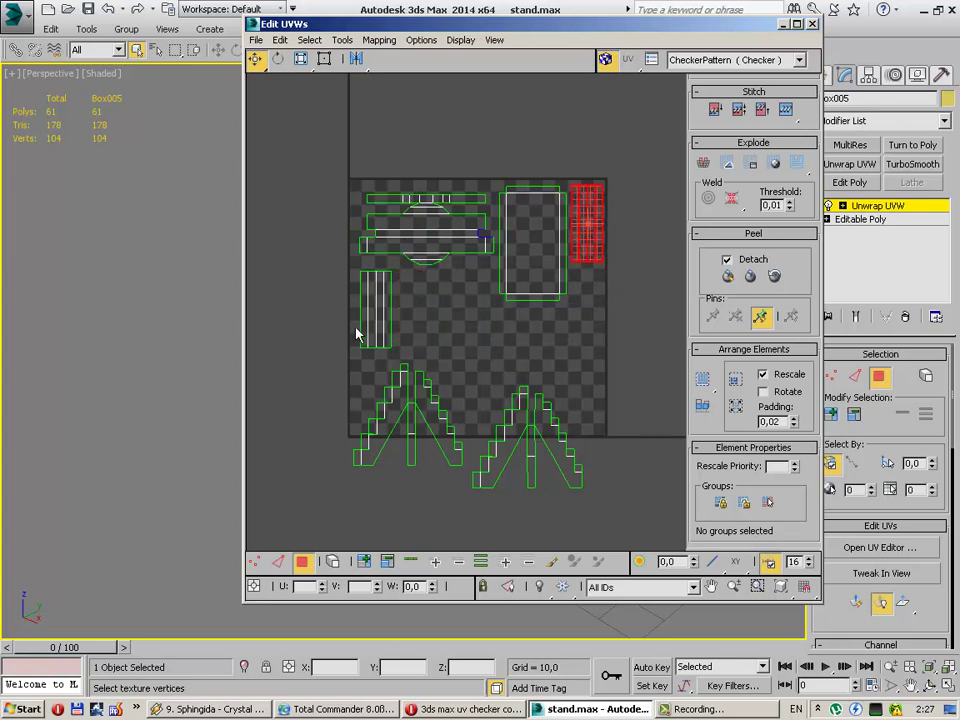
drag(385, 335, 587, 303)
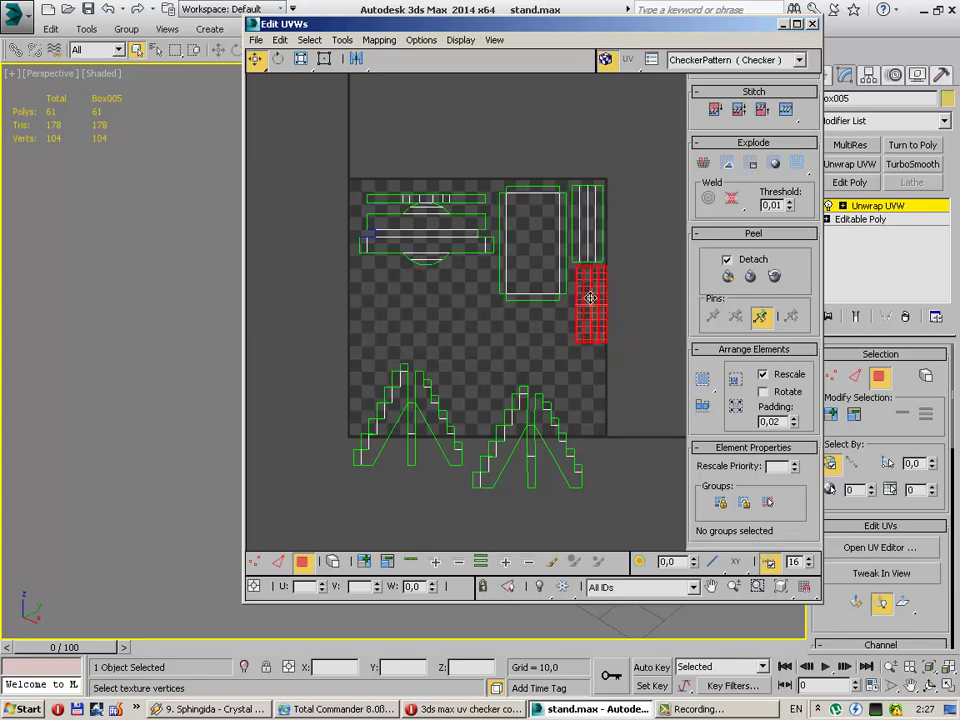
Step: Nudge the top-left horizontal group and the tall rectangle slightly up and left
drag(300, 140, 497, 289)
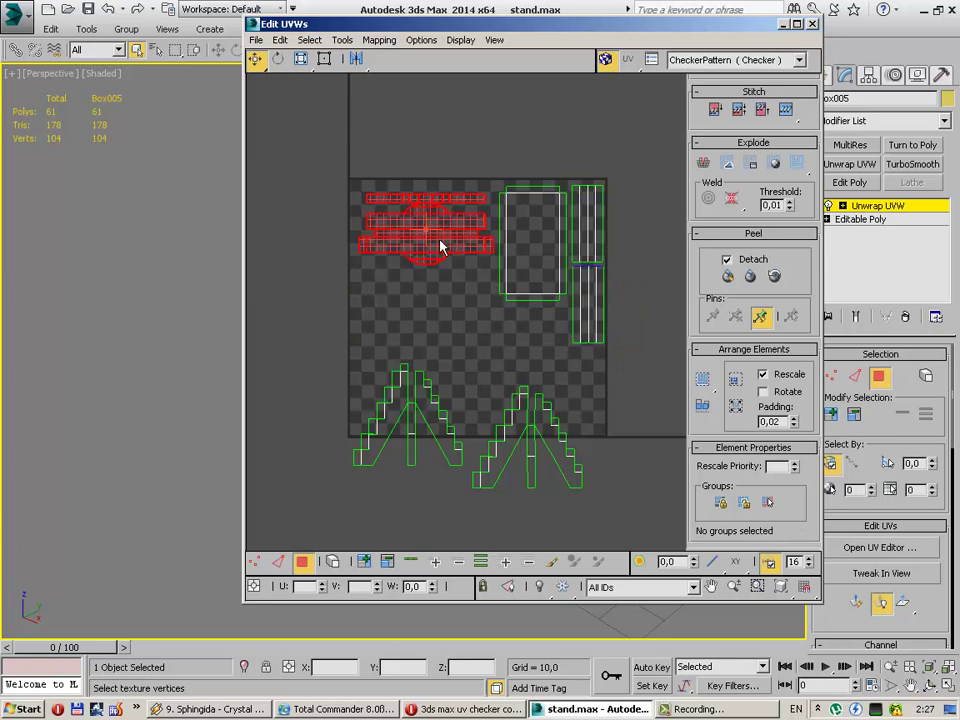
drag(439, 242, 428, 229)
drag(497, 168, 565, 313)
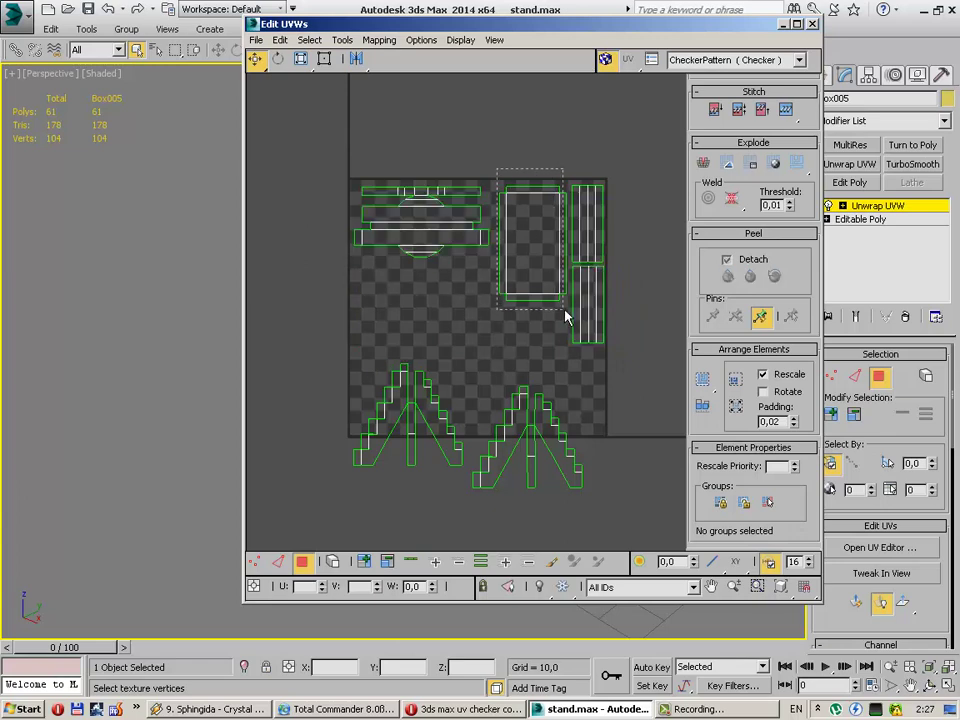
drag(531, 265, 528, 262)
Step: Reposition the two stepped islands, ending with both moved below the tile
mouse_move(343, 350)
mouse_down()
mouse_move(343, 381)
mouse_move(455, 485)
mouse_up()
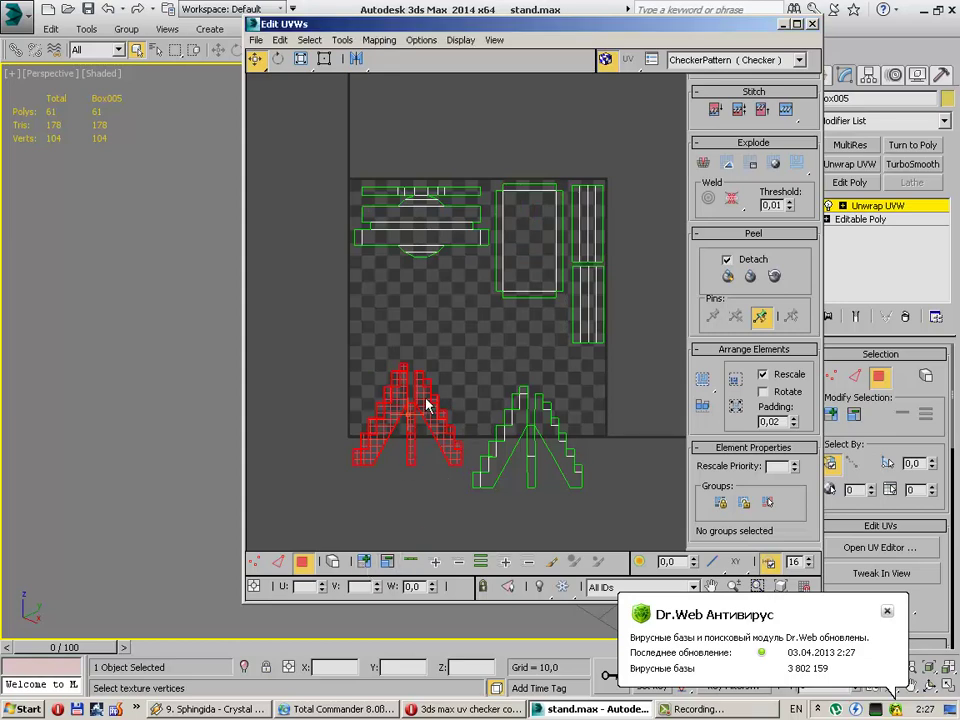
drag(428, 403, 429, 303)
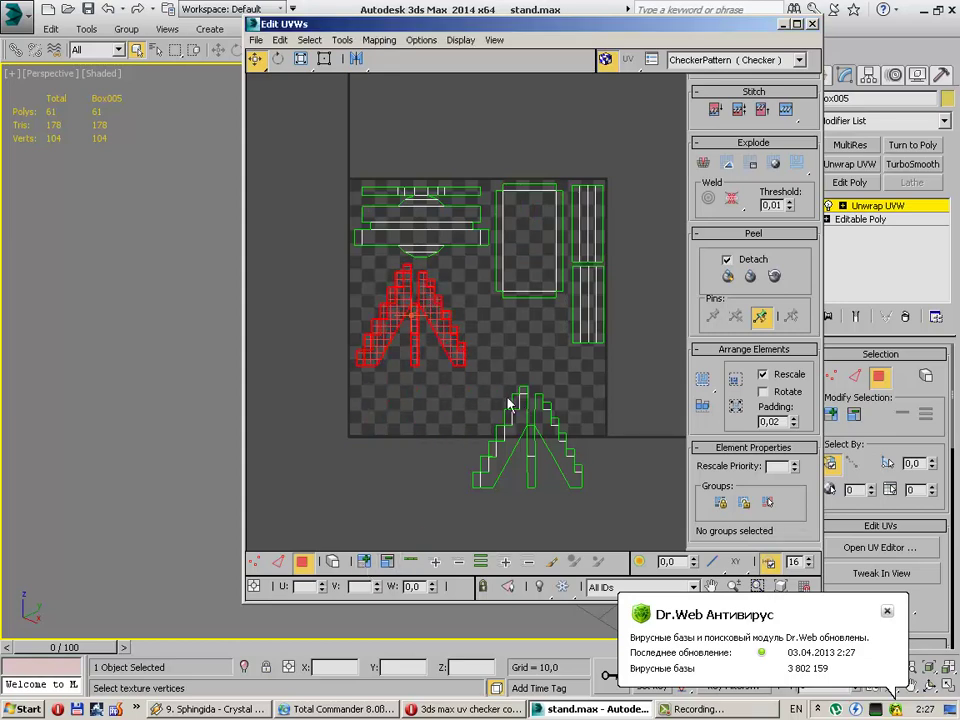
drag(456, 386, 606, 525)
drag(546, 429, 540, 362)
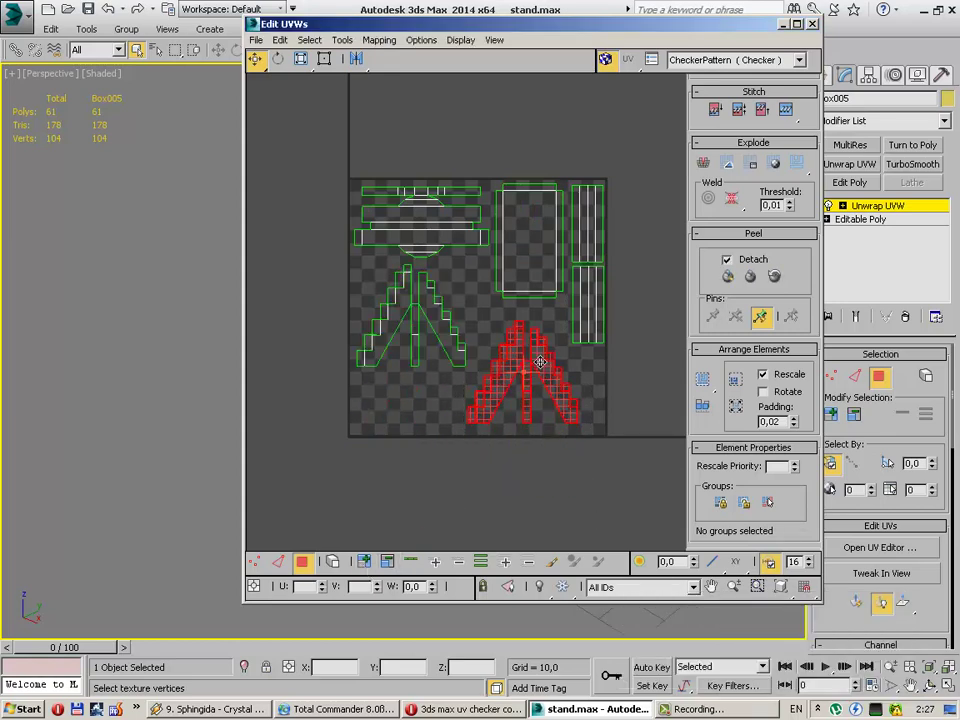
click(621, 384)
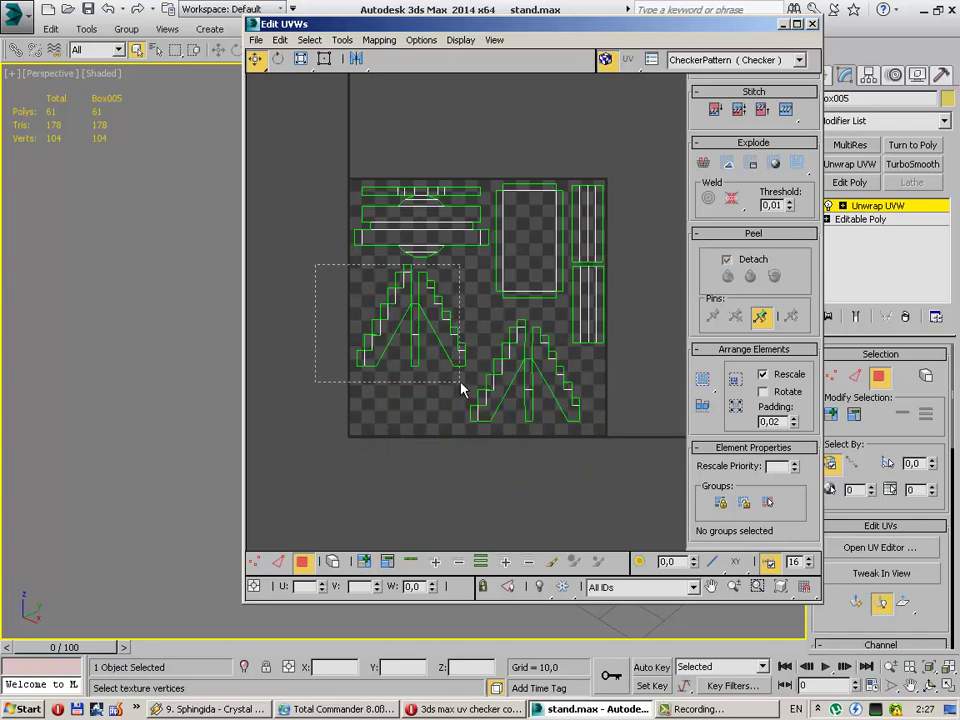
drag(462, 390, 454, 377)
drag(435, 336, 368, 491)
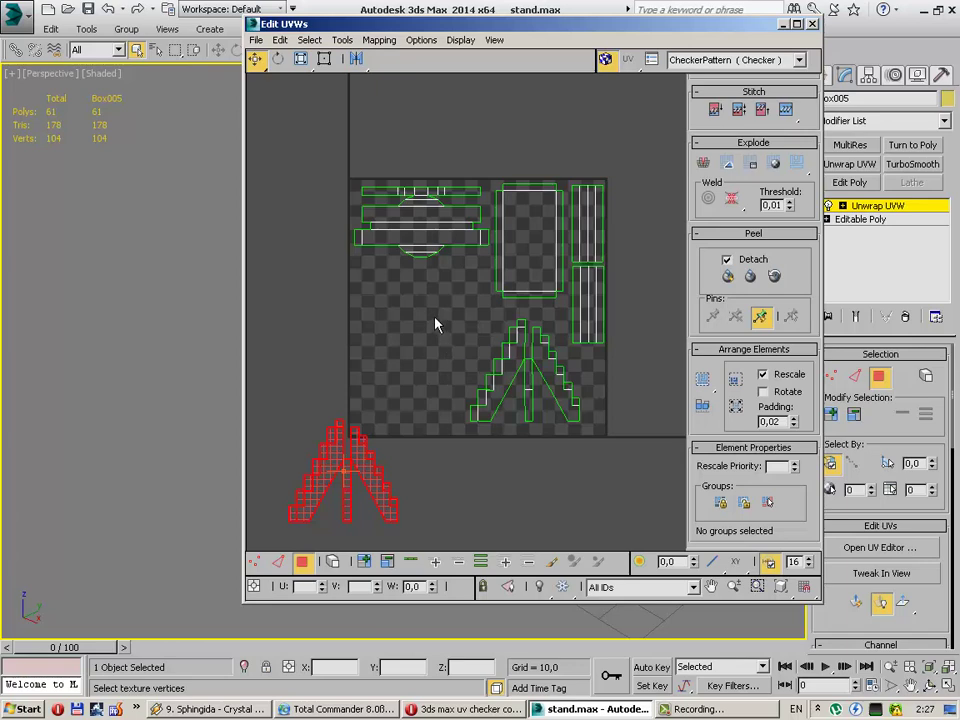
mouse_move(435, 323)
mouse_down()
mouse_move(568, 437)
mouse_move(542, 403)
mouse_move(548, 473)
mouse_move(570, 528)
mouse_up()
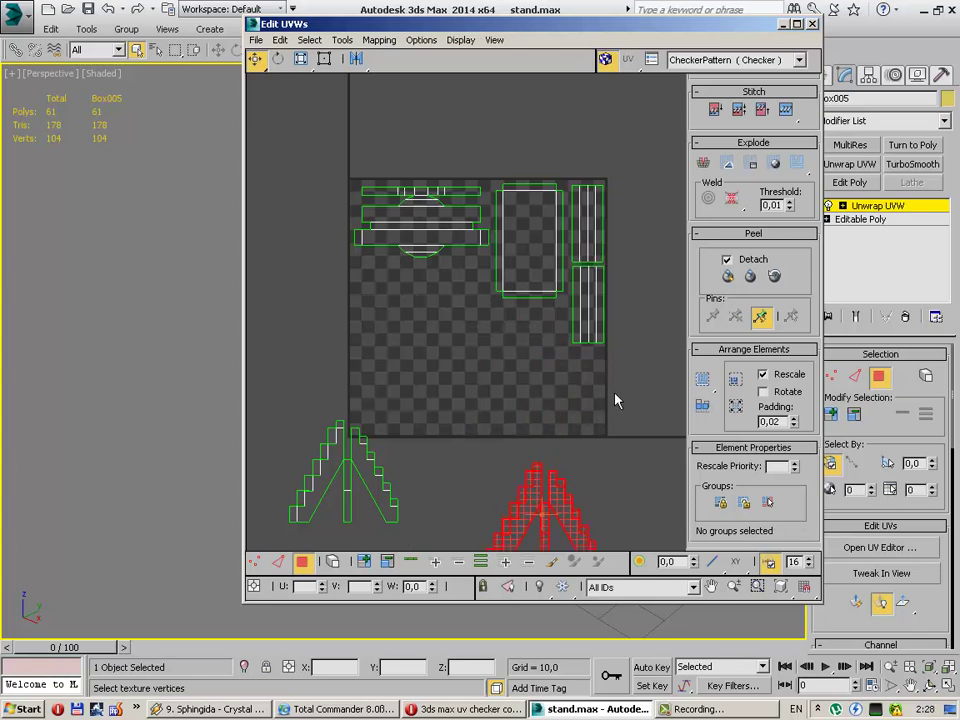
click(615, 400)
Step: Move the pair of vertical strips far left, outside the tile
drag(630, 160, 573, 361)
mouse_move(588, 300)
mouse_down()
mouse_move(321, 321)
mouse_move(274, 304)
mouse_up()
click(484, 426)
scroll(456, 342, up, 2)
scroll(456, 342, down, 3)
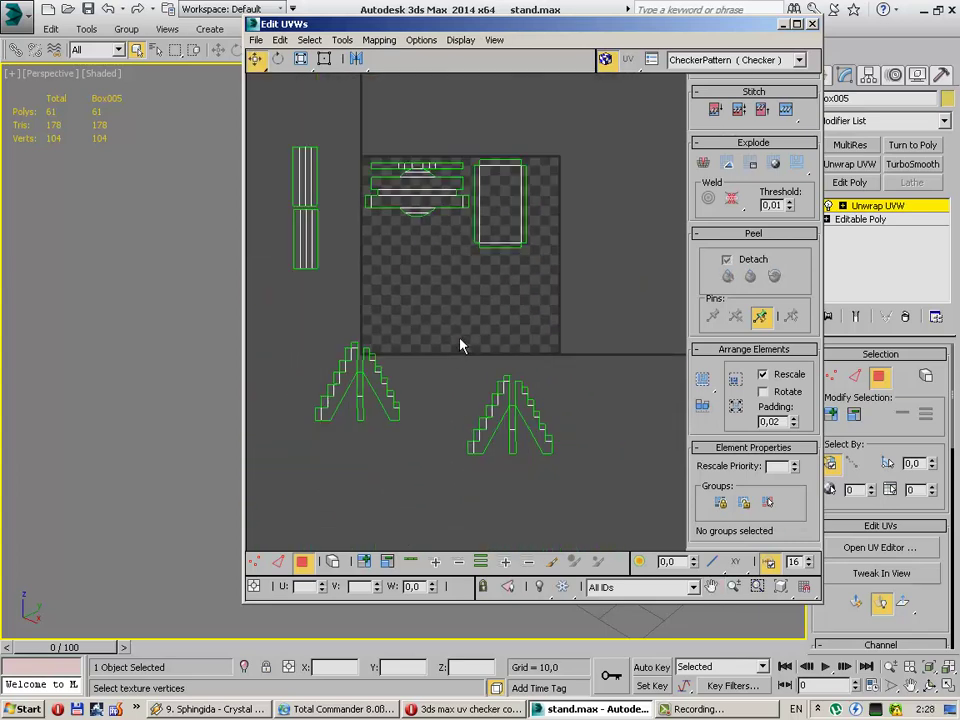
Step: Bring both stepped islands into the tile, side by side along the bottom
drag(558, 486, 558, 486)
drag(525, 420, 520, 302)
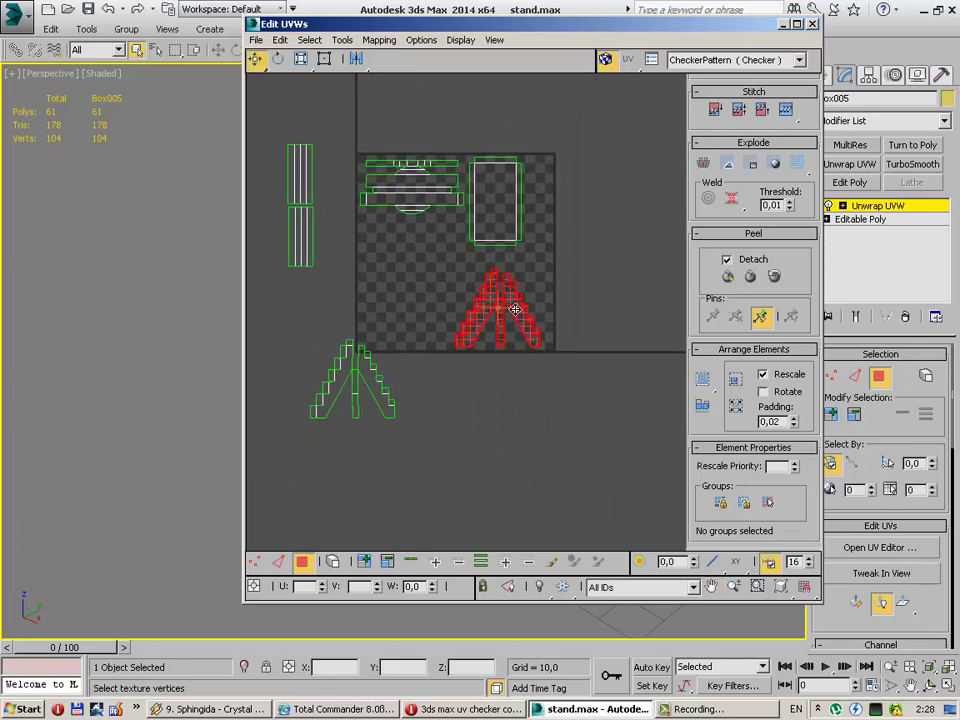
click(386, 416)
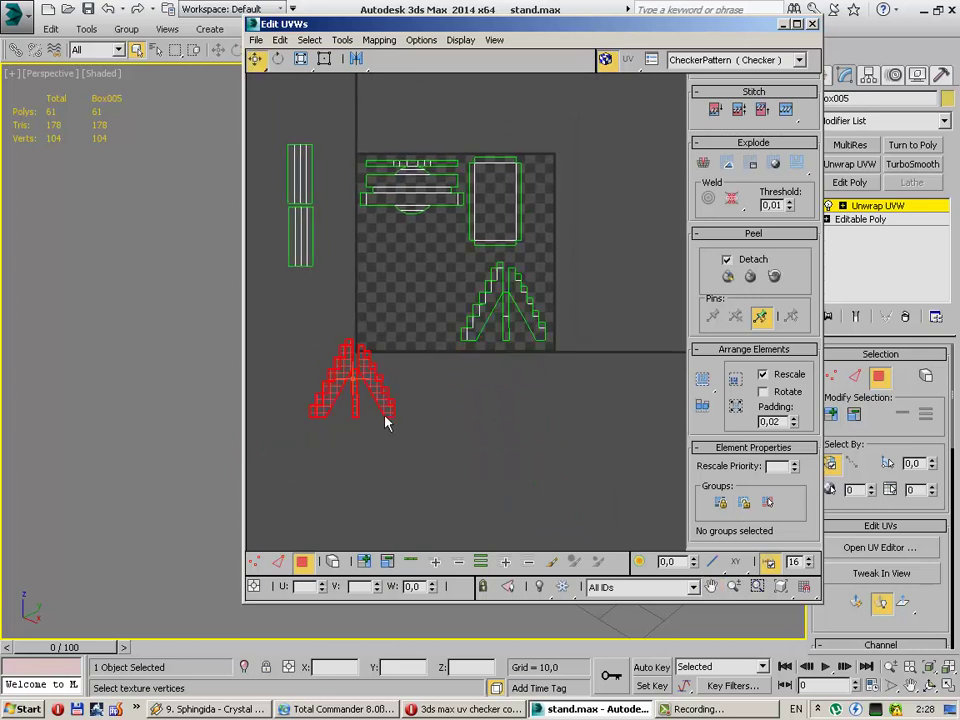
drag(386, 416, 435, 326)
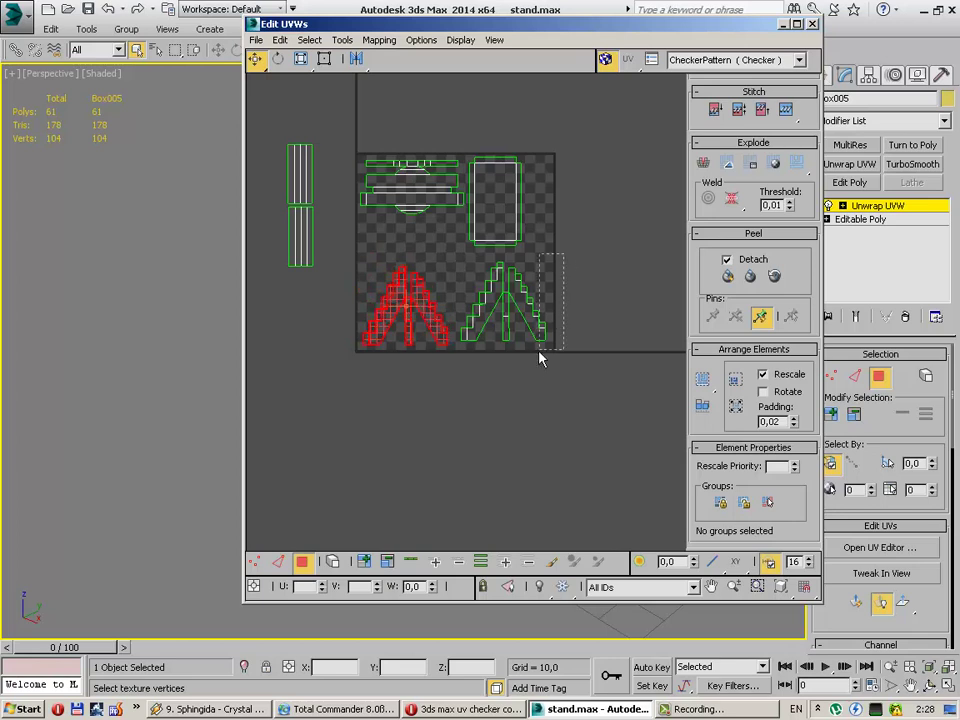
drag(540, 358, 465, 366)
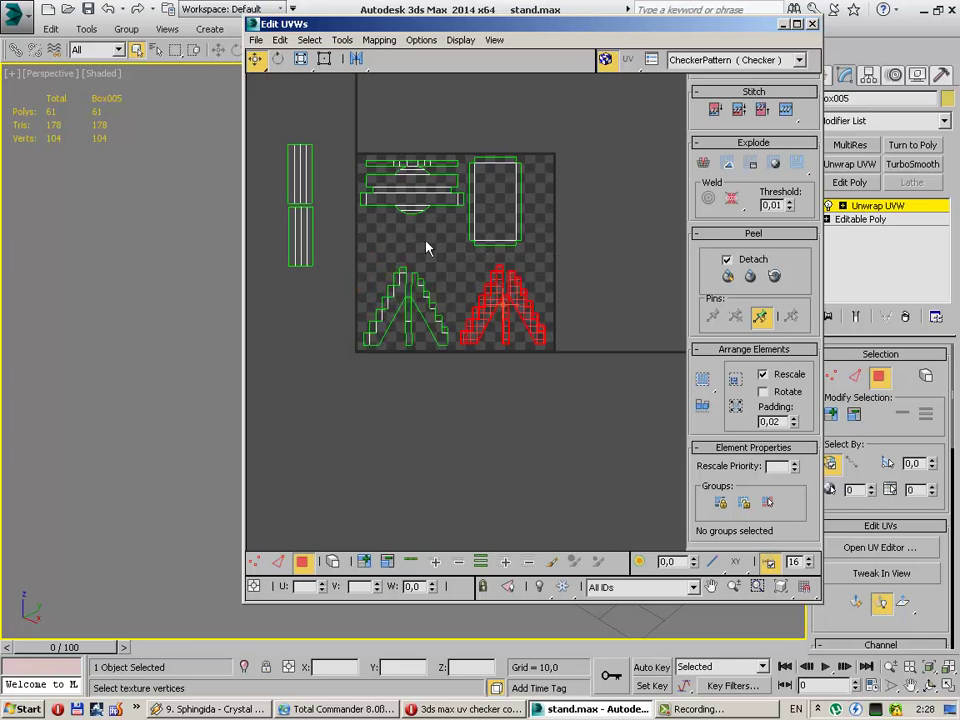
drag(317, 268, 446, 360)
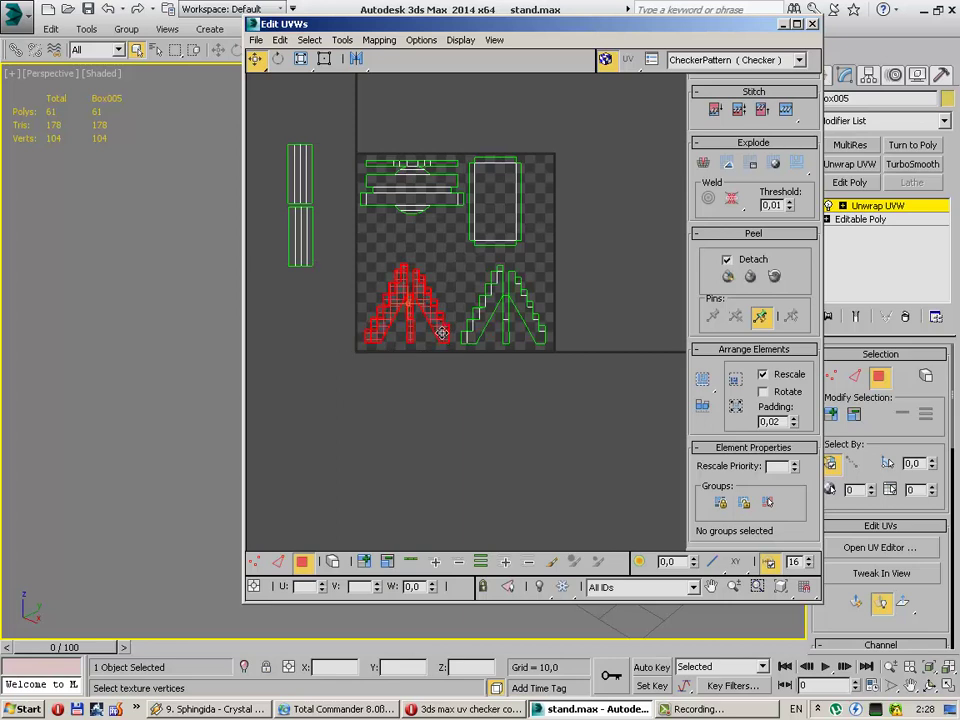
Step: Temporarily move the horizontal island group and tall rectangle up out of the tile
drag(346, 142, 465, 232)
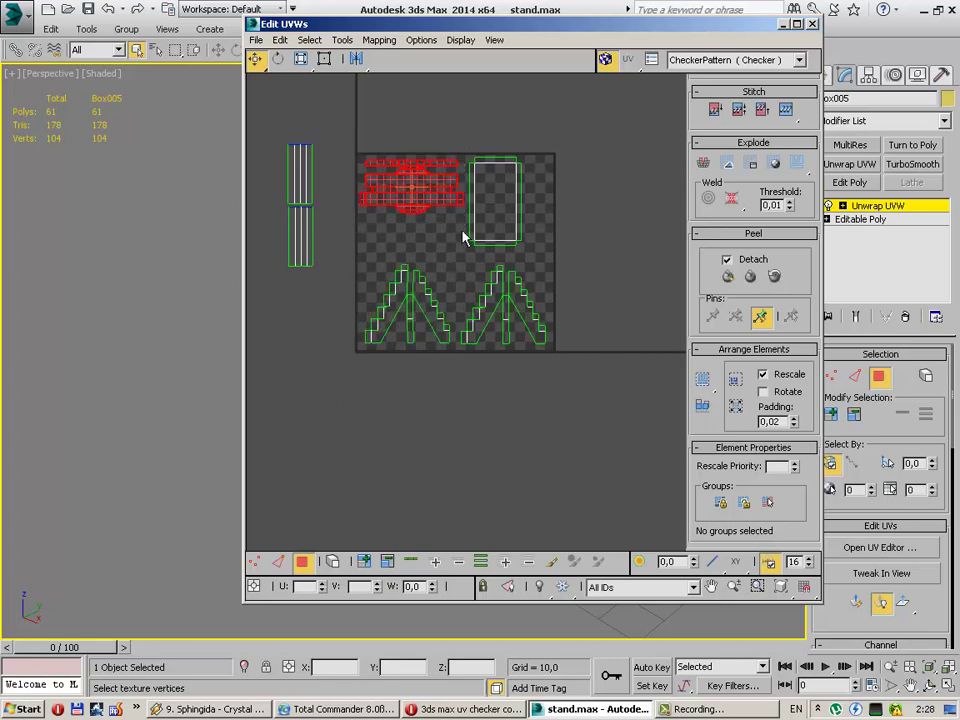
drag(367, 200, 558, 154)
drag(542, 251, 462, 152)
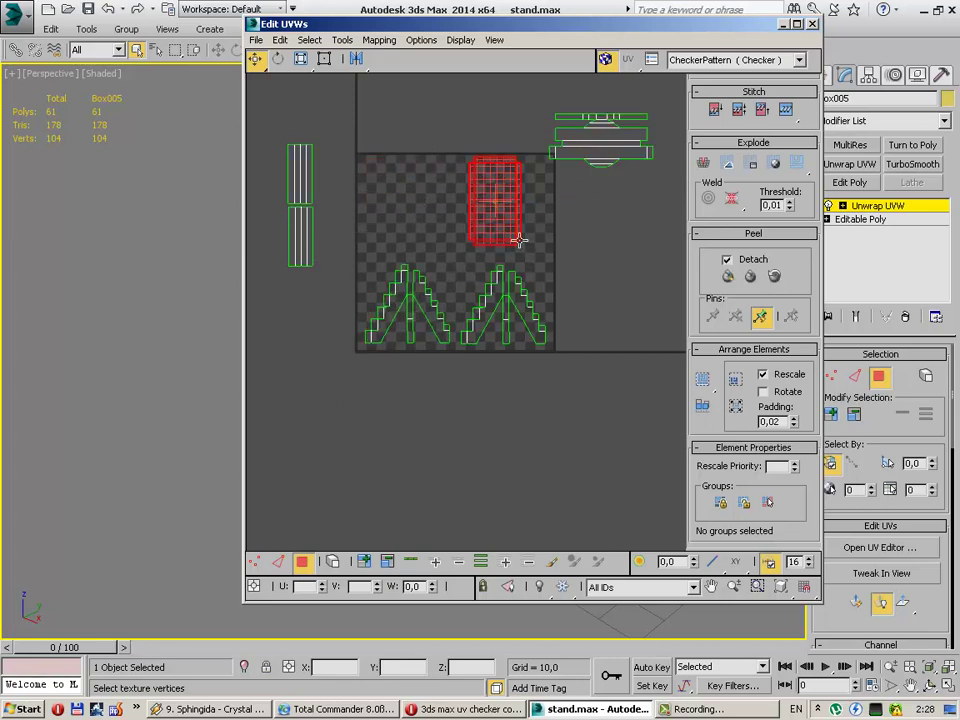
drag(516, 240, 461, 143)
click(452, 195)
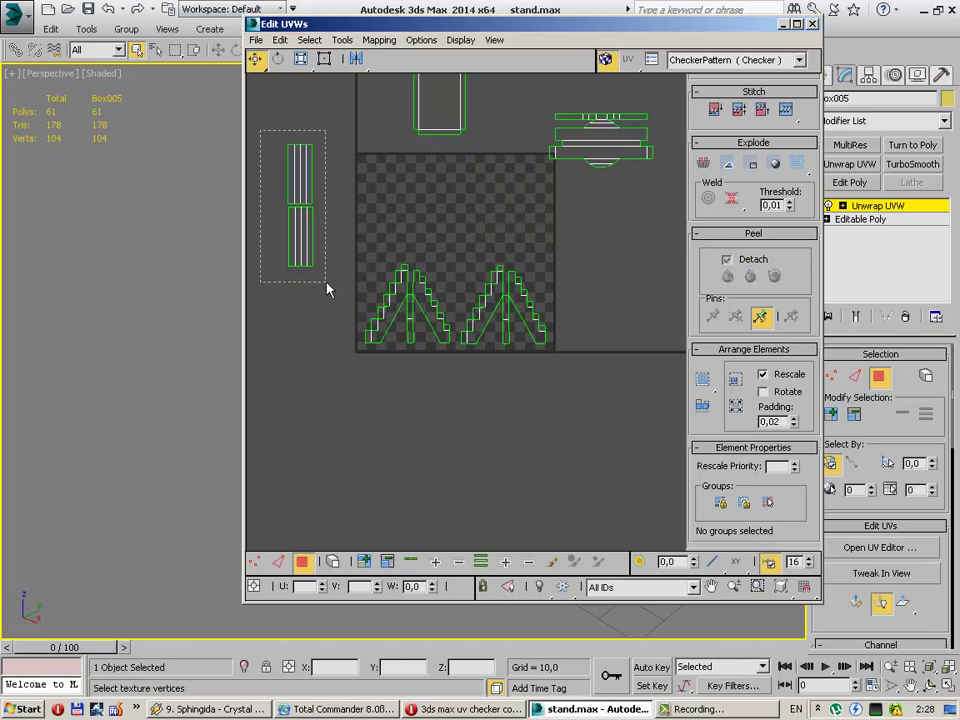
Step: Place the strips in the tile's left side and centre, and the horizontal group on top
drag(327, 289, 327, 289)
drag(301, 250, 371, 265)
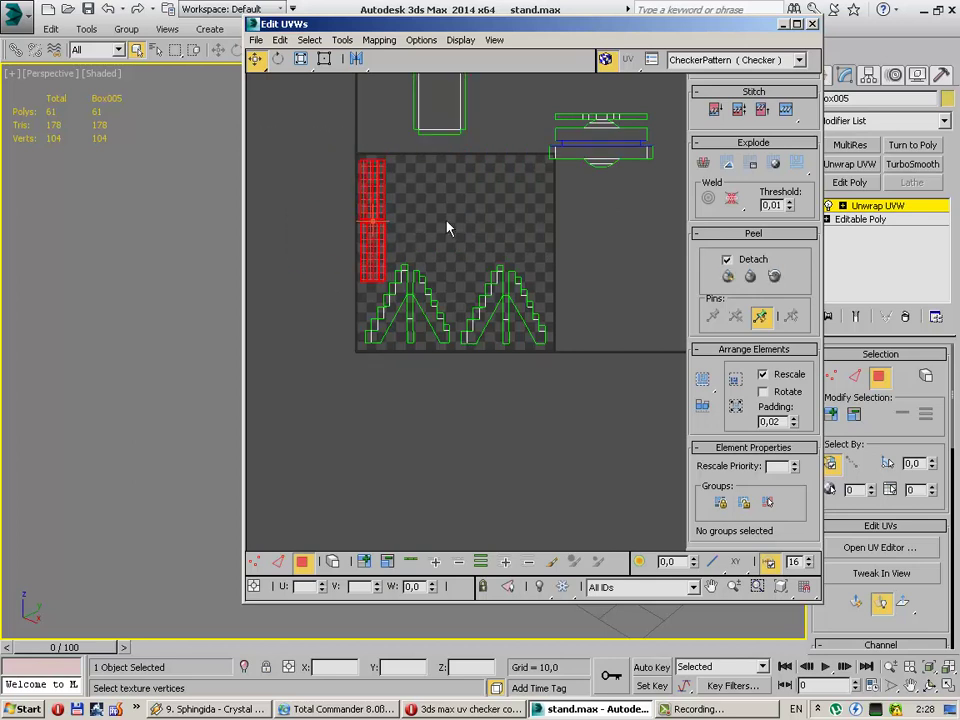
drag(328, 133, 451, 258)
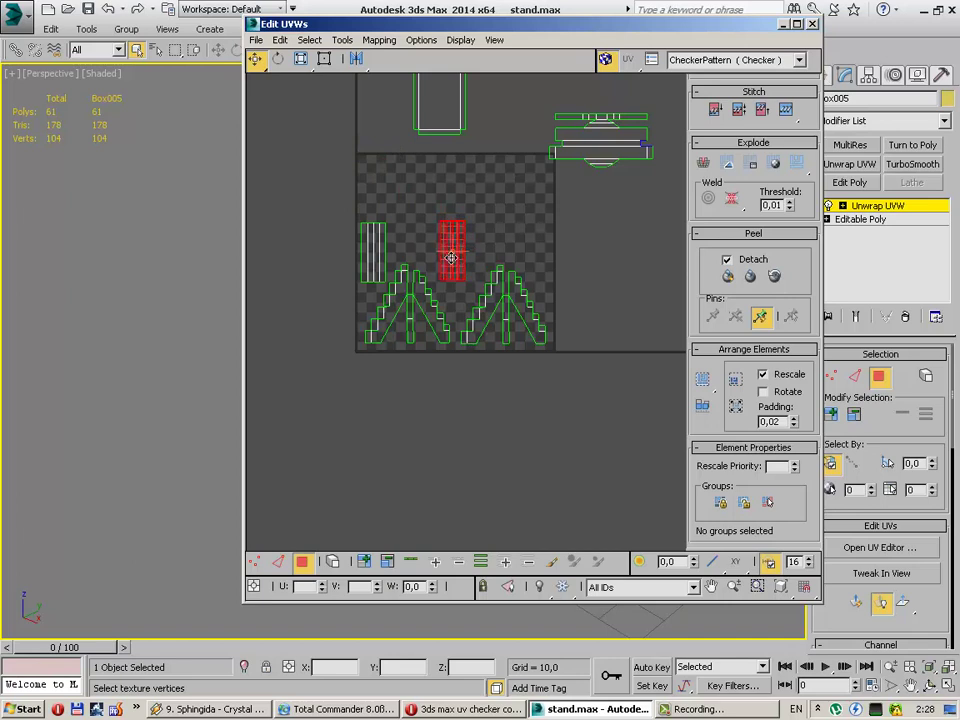
drag(521, 96, 665, 180)
drag(601, 168, 424, 207)
click(480, 178)
Step: Fit the tall rectangle island into the tile's right side and check the stepped island
middle_drag(480, 178, 483, 260)
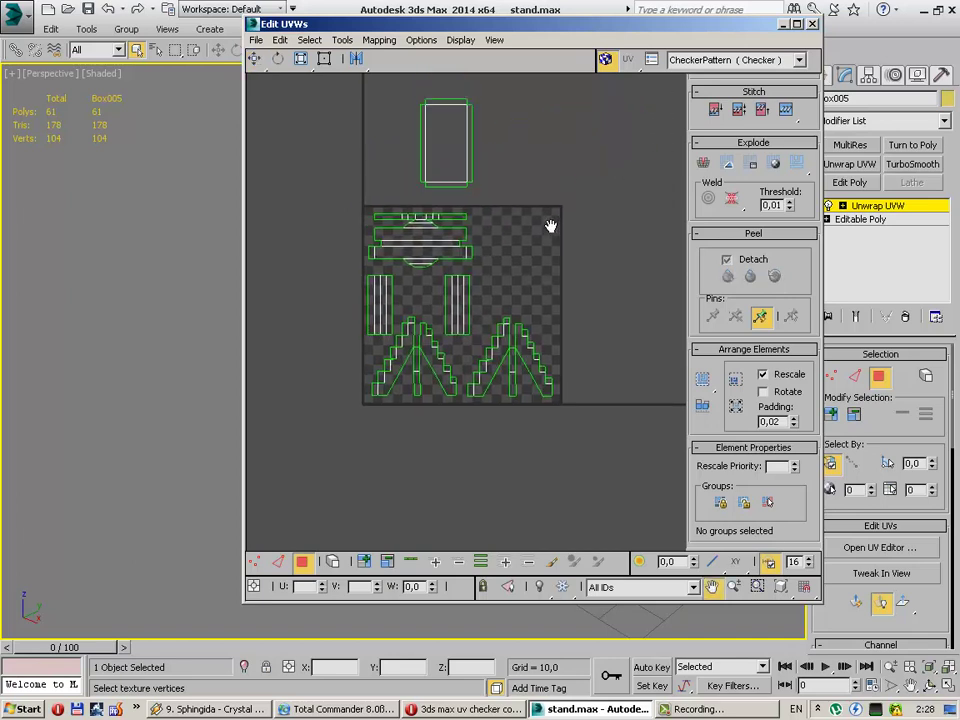
drag(351, 81, 497, 231)
mouse_move(422, 192)
mouse_down()
mouse_move(512, 290)
mouse_move(489, 301)
mouse_up()
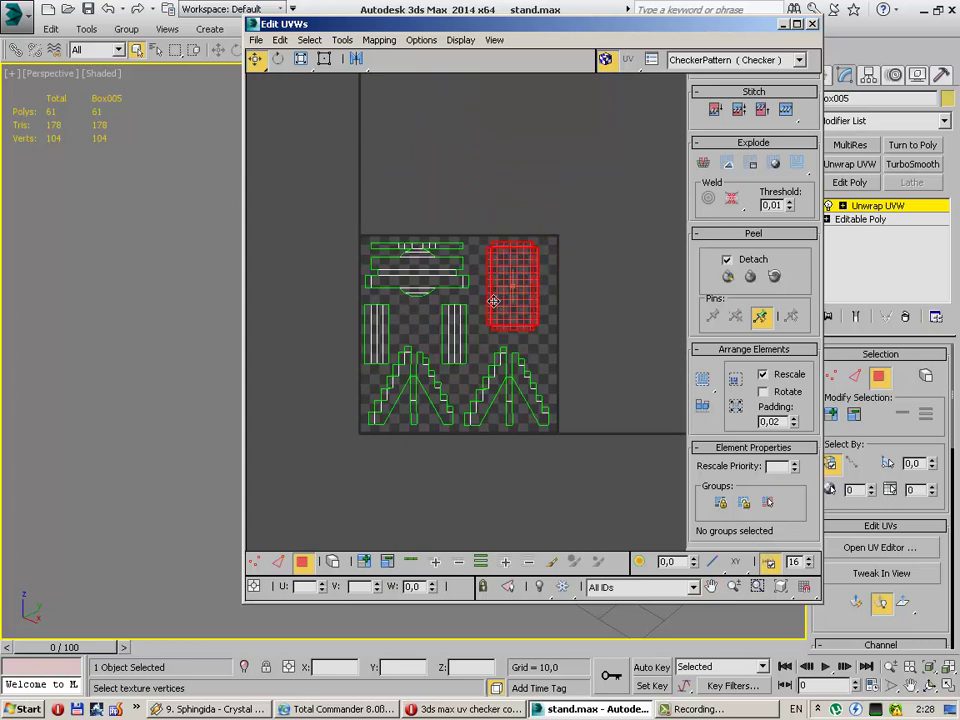
click(335, 365)
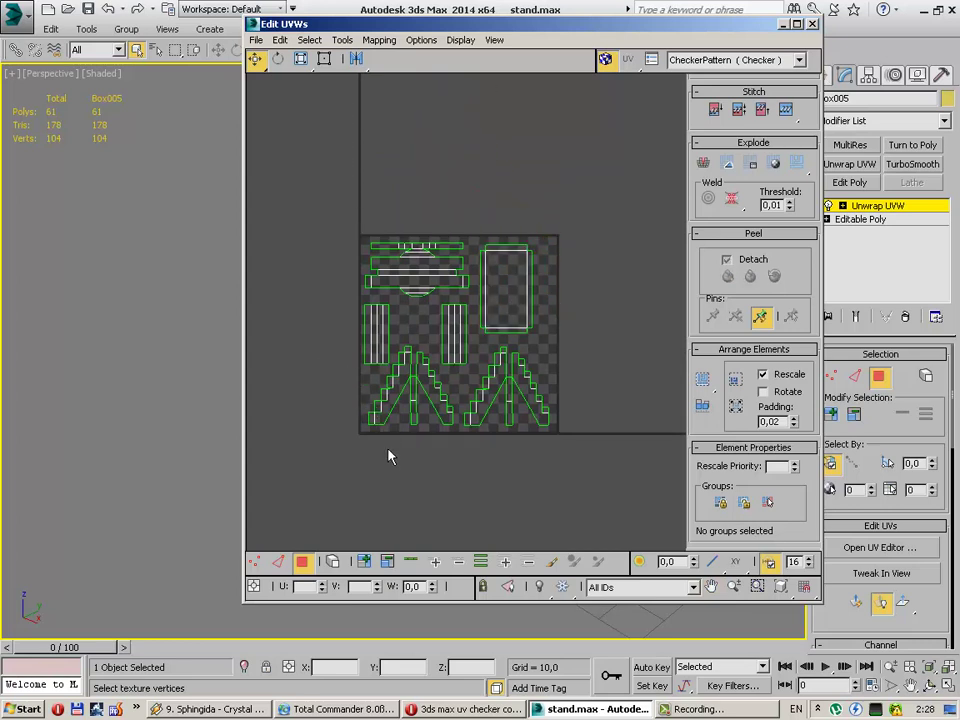
drag(447, 405, 426, 439)
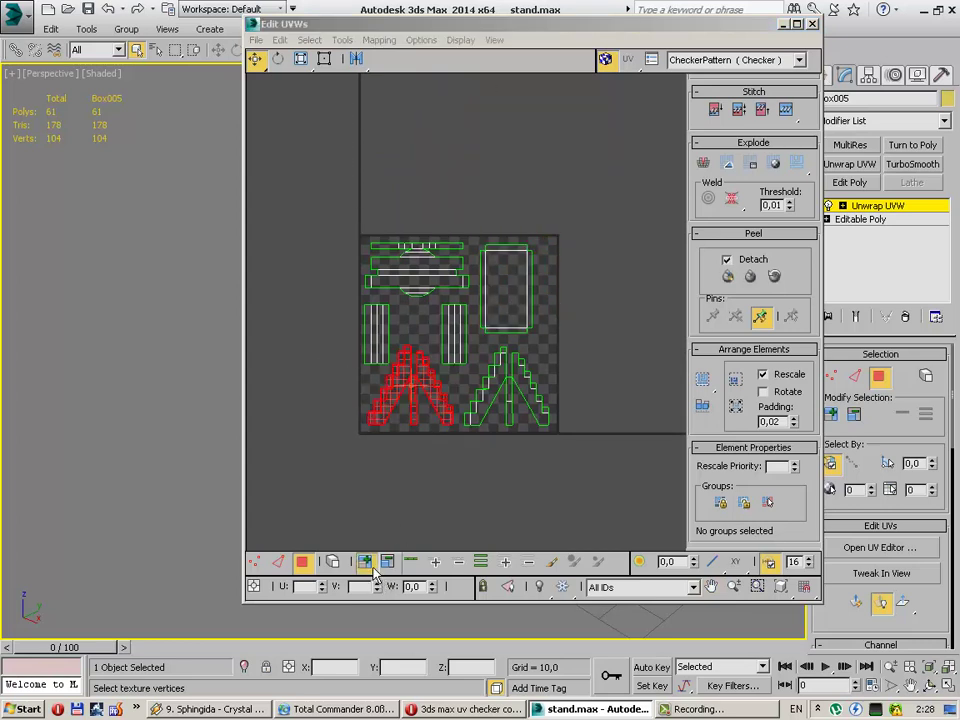
click(470, 390)
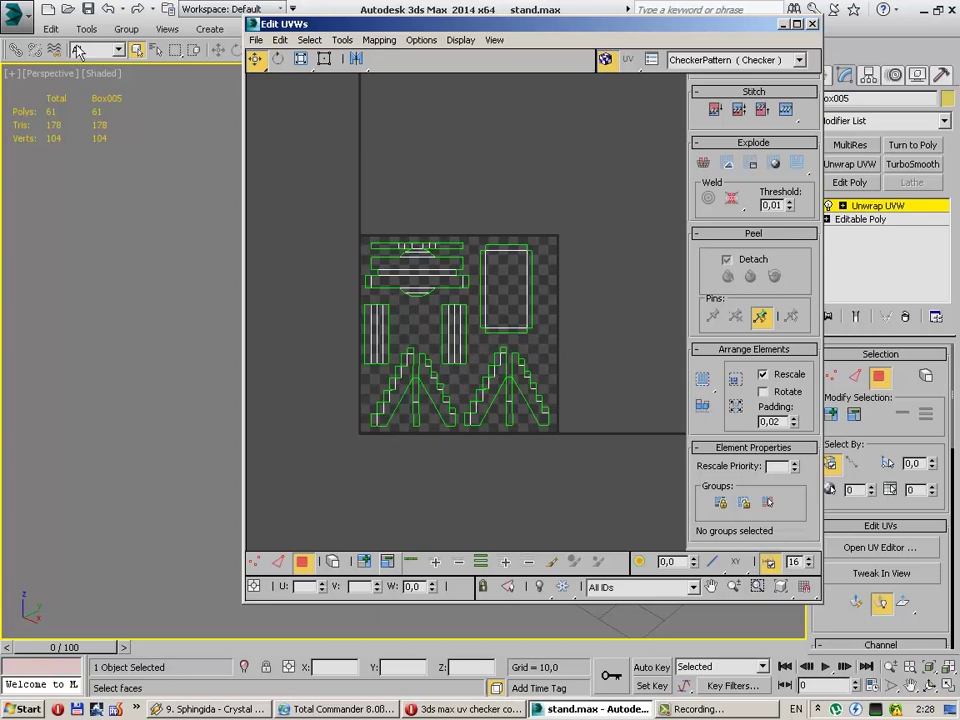
Step: Render the UV layout as a template image and save it as uv.tga
click(342, 40)
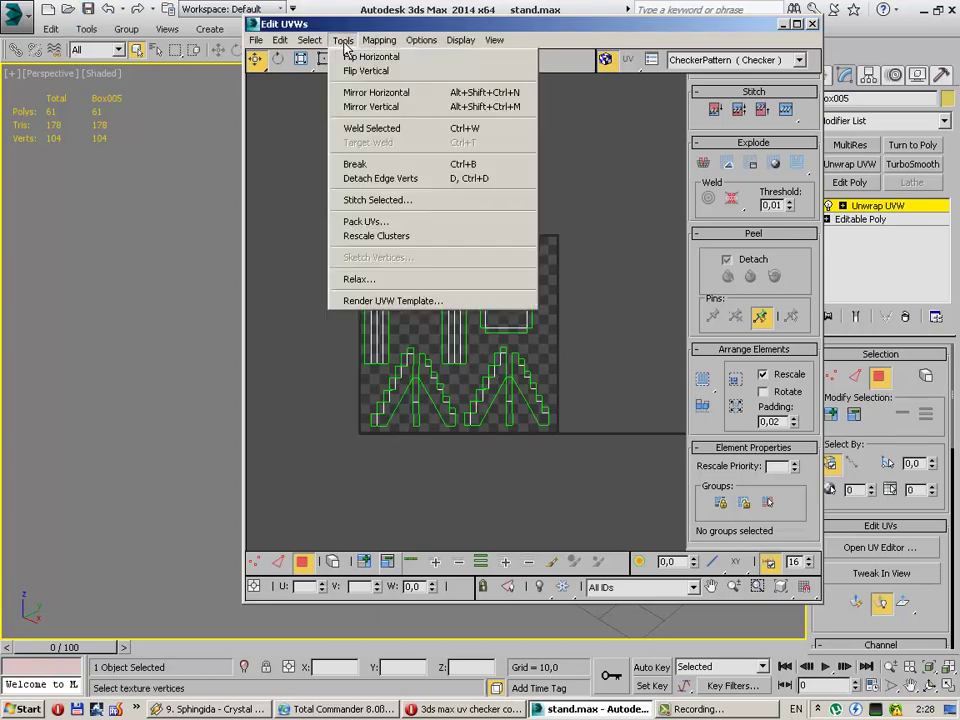
click(443, 300)
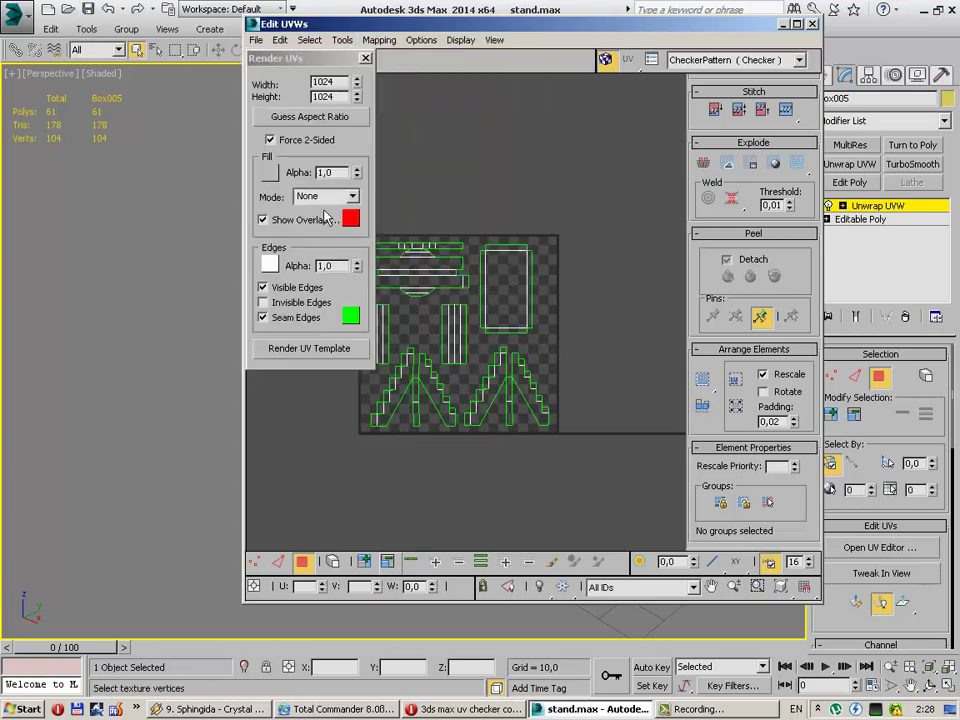
click(310, 349)
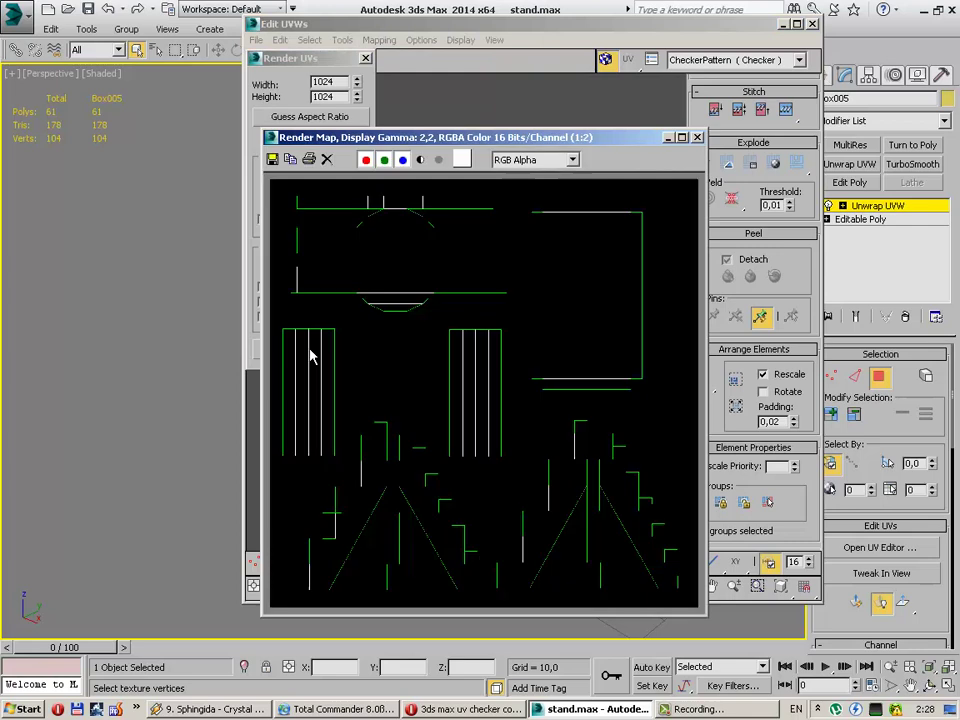
click(275, 159)
text(uv.t)
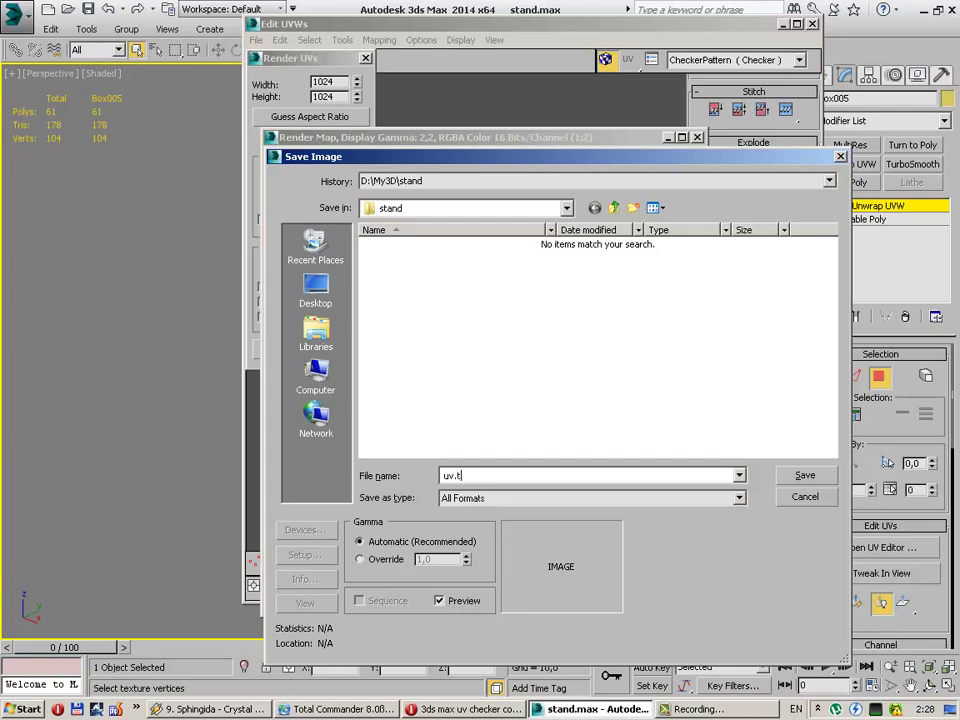
text(ga)
key(Return)
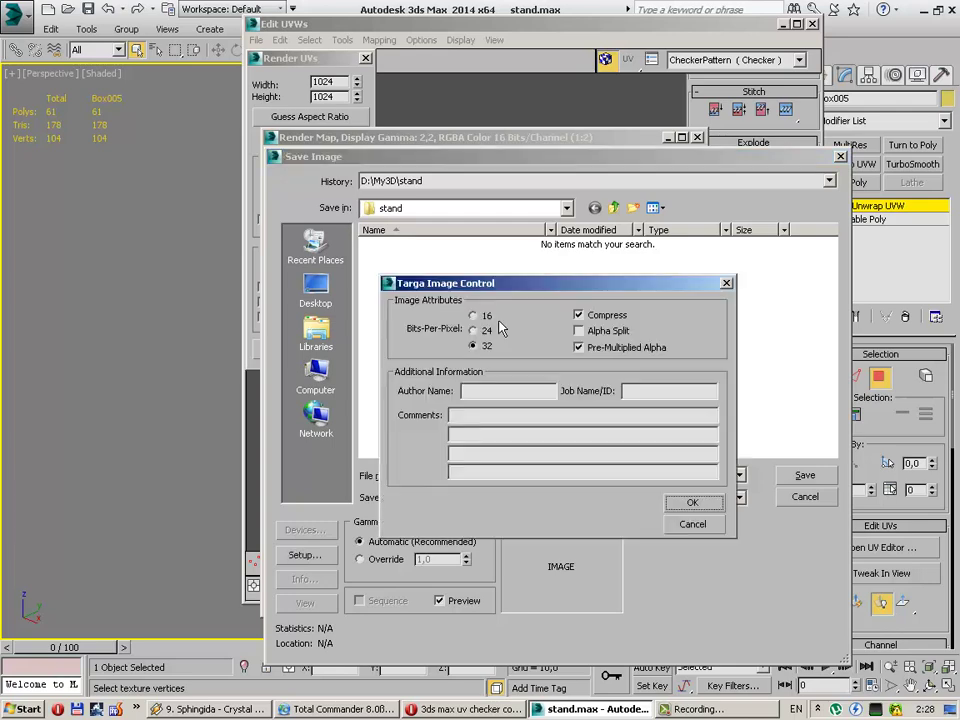
click(692, 504)
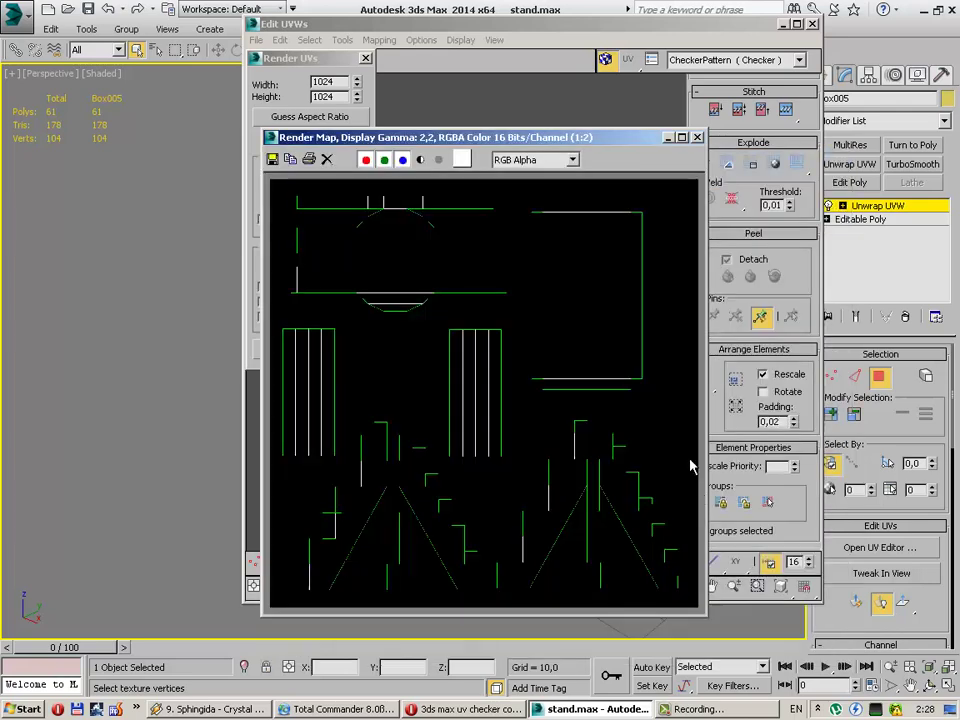
Step: Close the Render Map, Render UVs and Edit UVWs windows and orbit around the stand
click(697, 137)
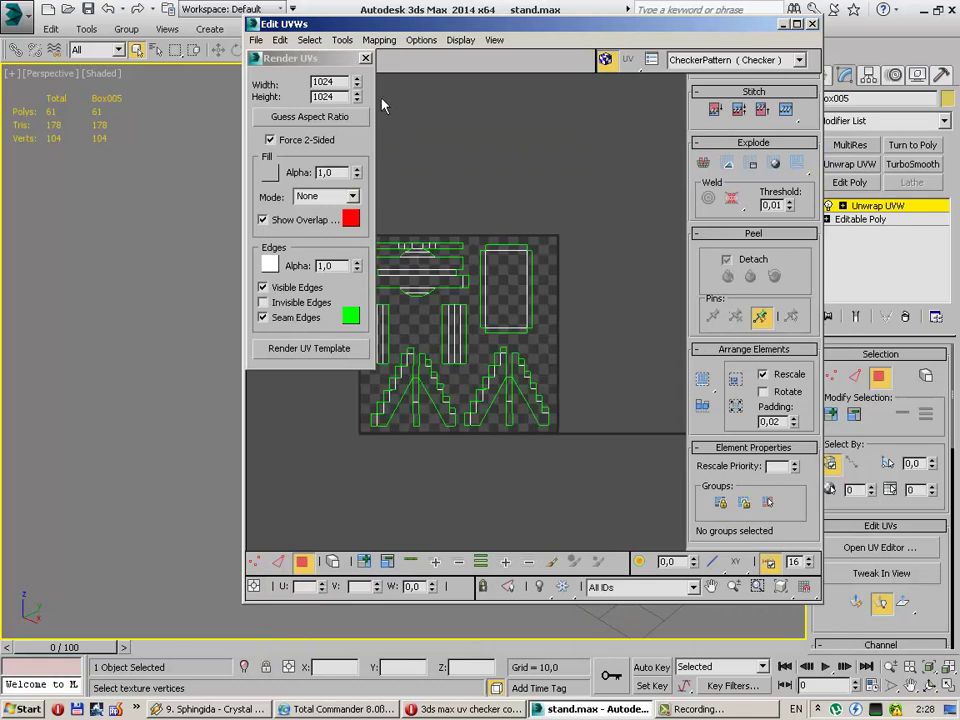
click(365, 58)
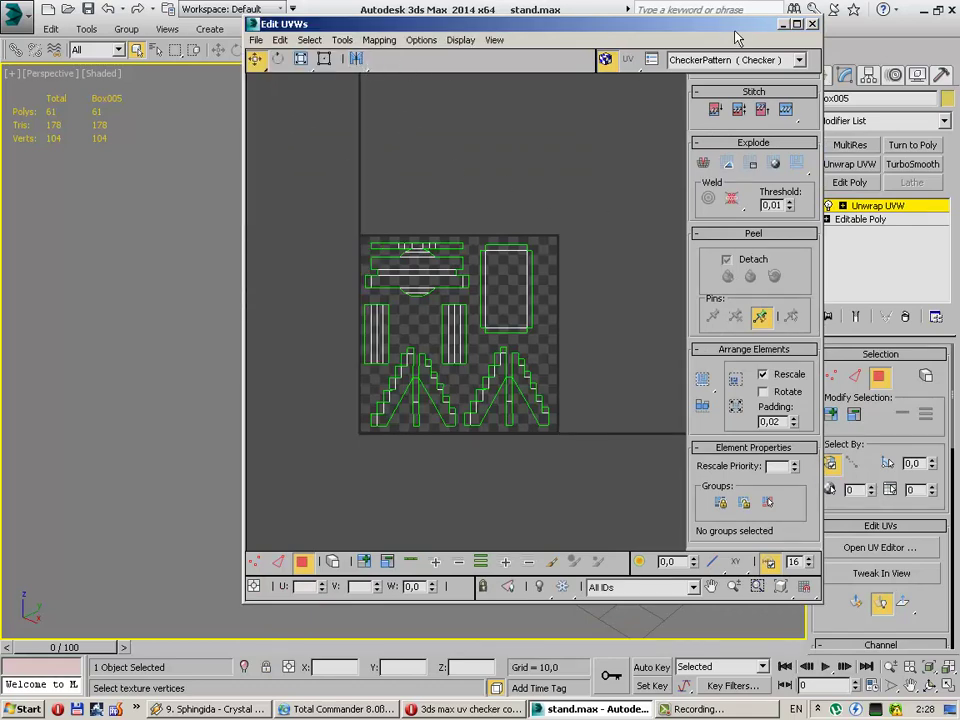
click(813, 24)
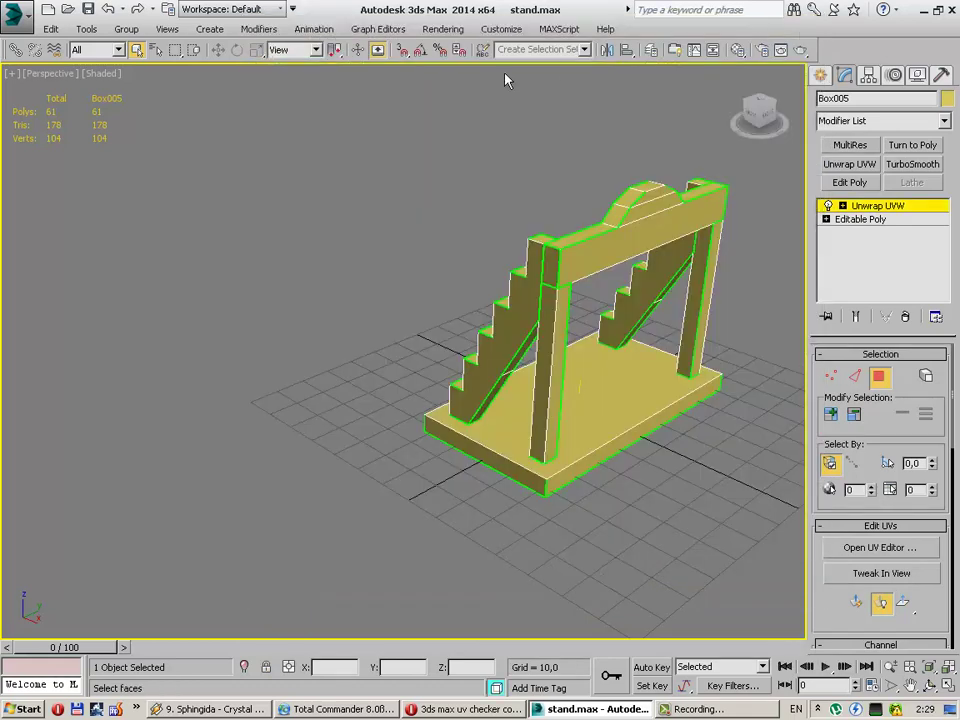
click(820, 76)
alt+middle_drag(448, 285, 336, 300)
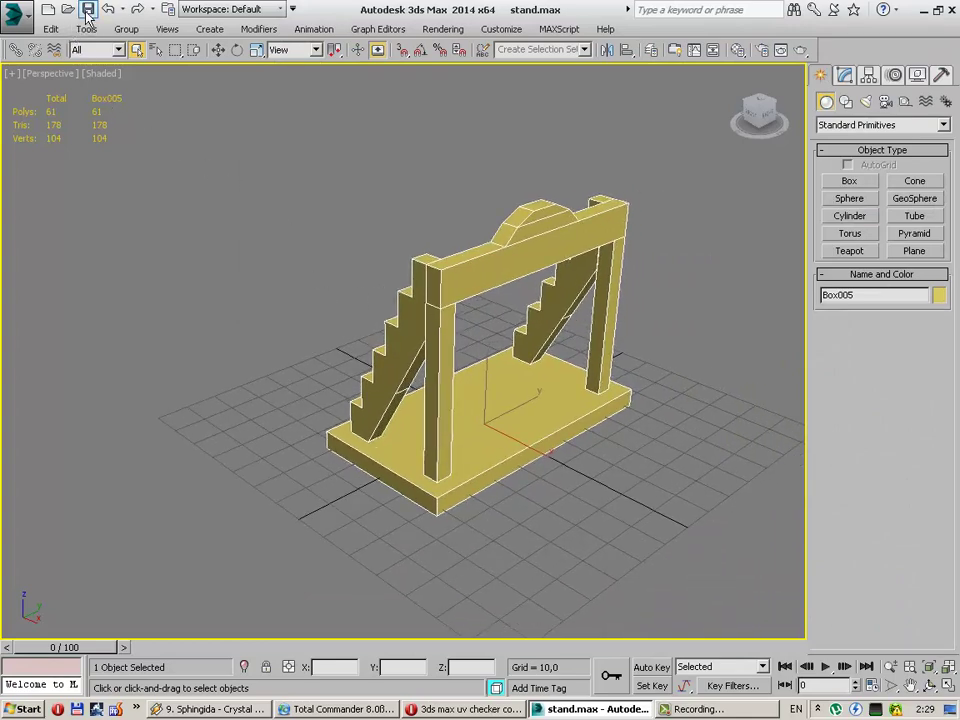
mouse_move(268, 401)
alt+middle_down()
mouse_move(448, 439)
mouse_move(474, 491)
mouse_move(572, 466)
alt+middle_up()
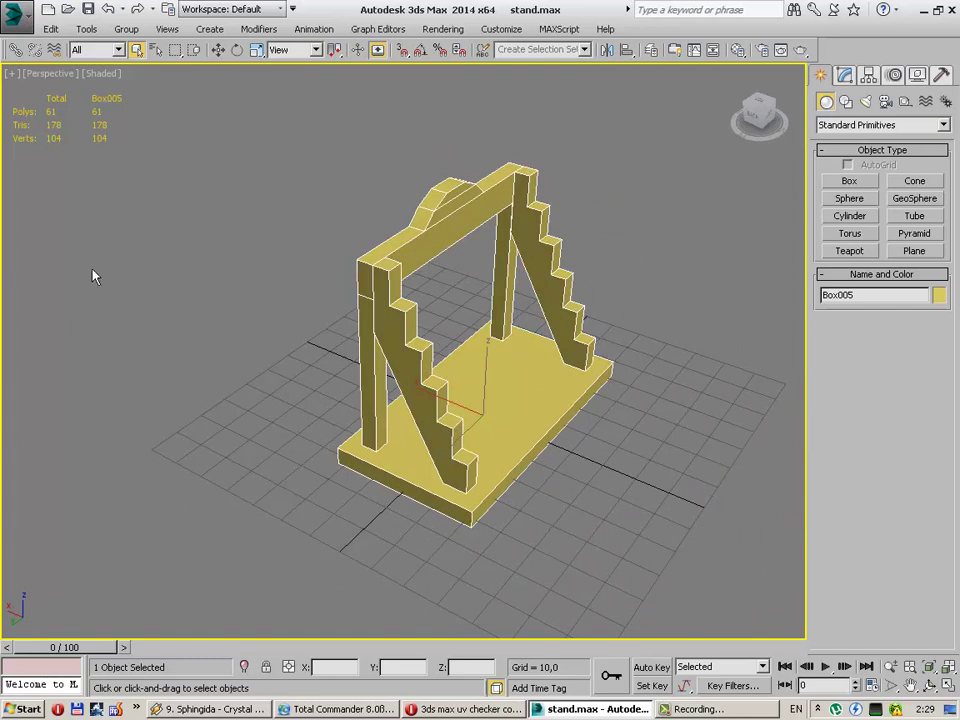
key(alt+f)
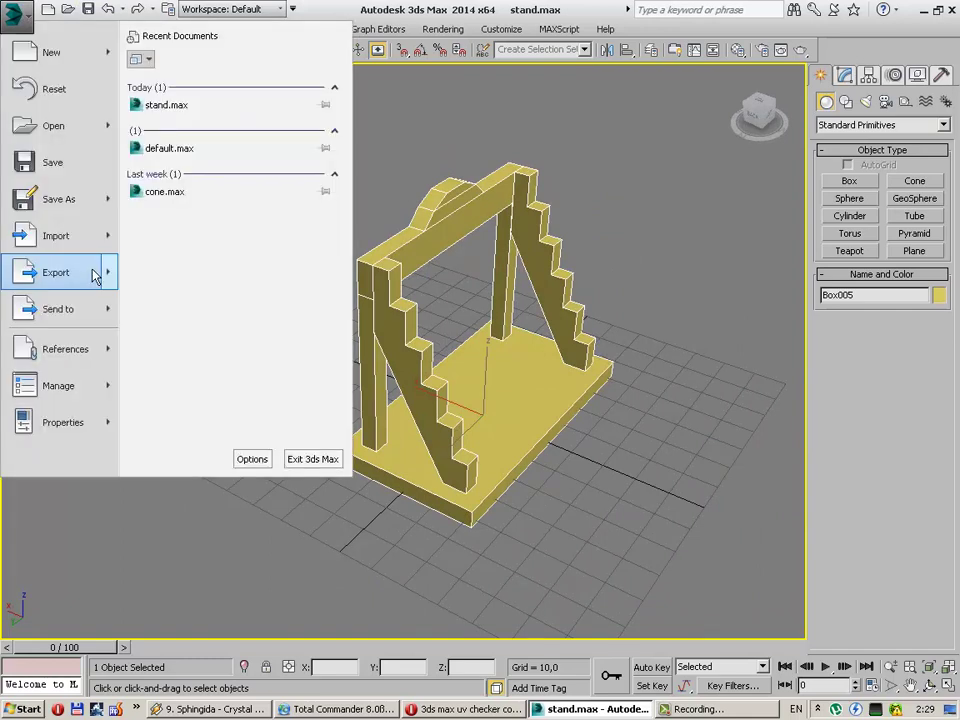
Step: Export the stand model as an FBX file named stand into the export folder
click(200, 134)
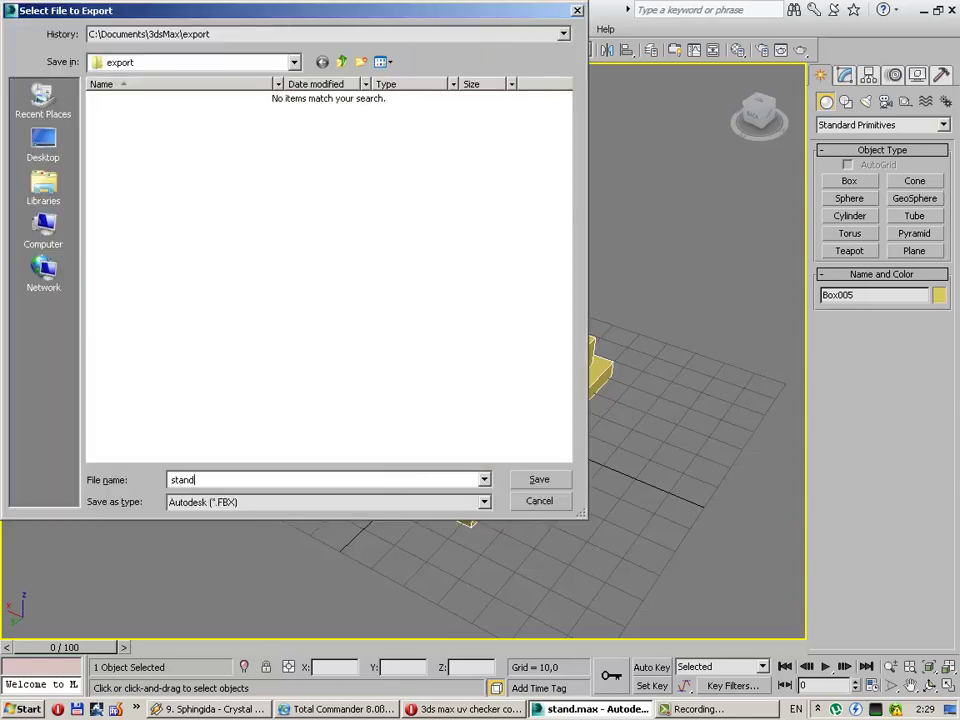
key(Return)
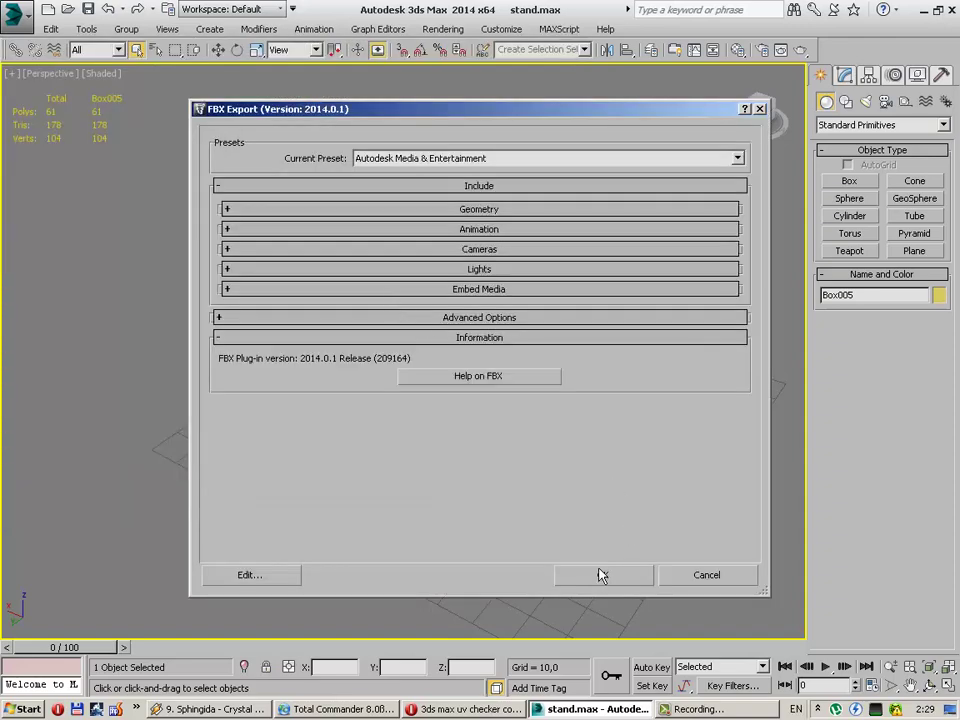
click(600, 575)
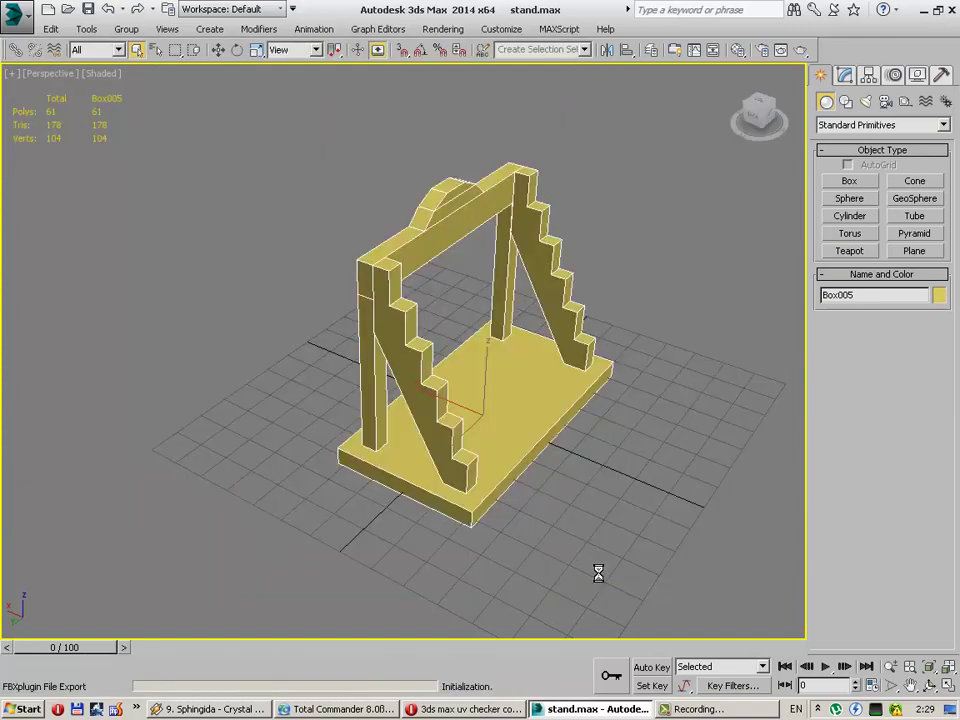
click(5, 706)
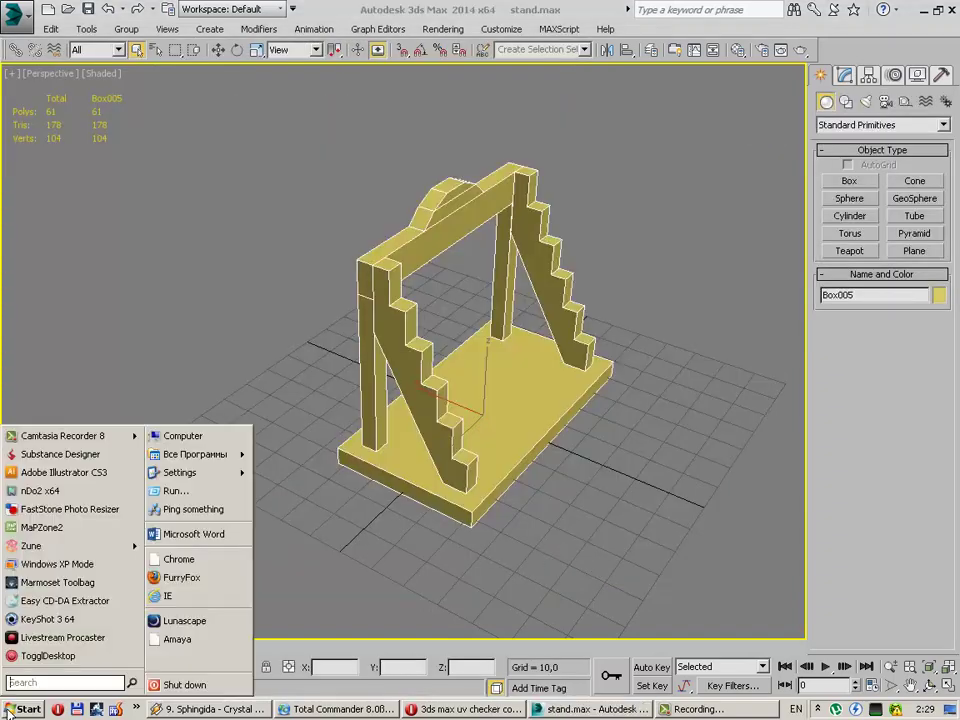
Step: Launch Marmoset Toolbag 1.06 and browse its Open Mesh dialog to the empty My3D\stand folder
click(60, 583)
click(44, 89)
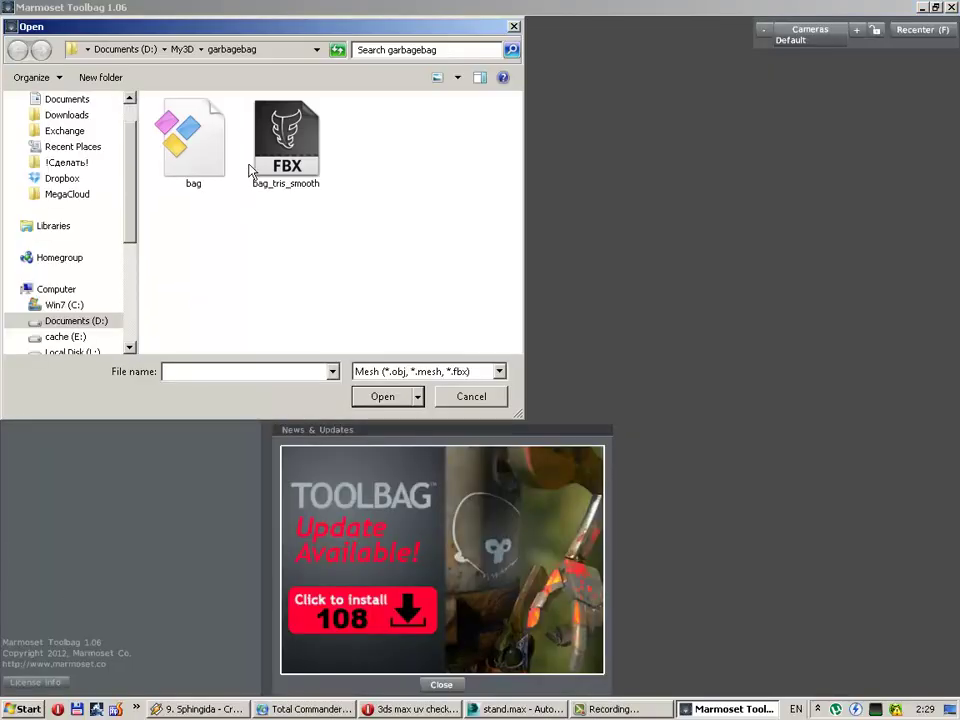
key(BackSpace)
key(s)
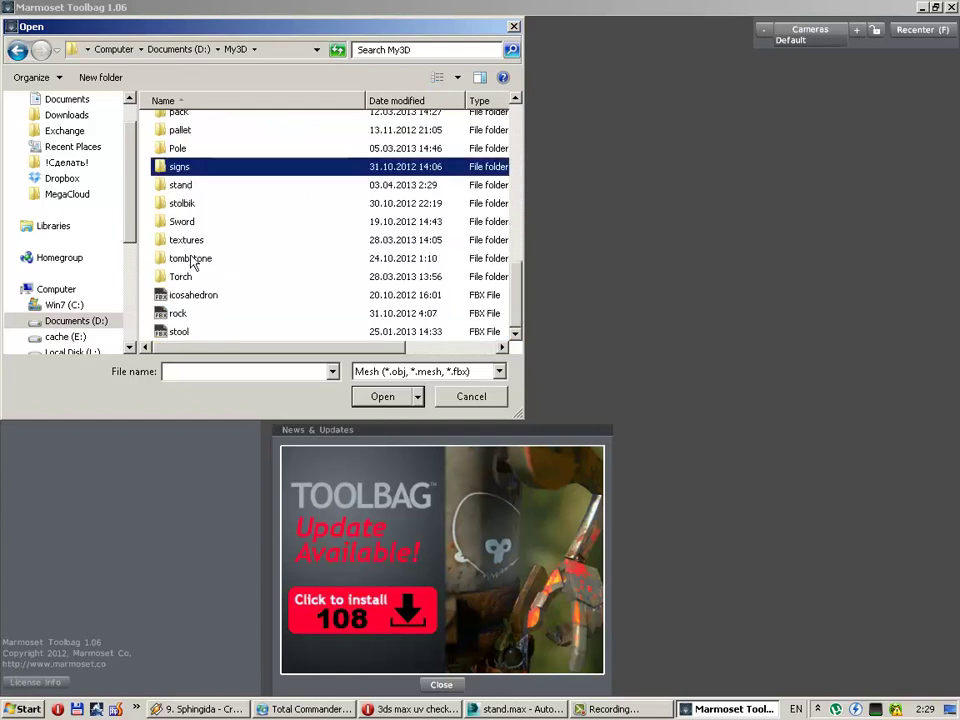
double_click(193, 186)
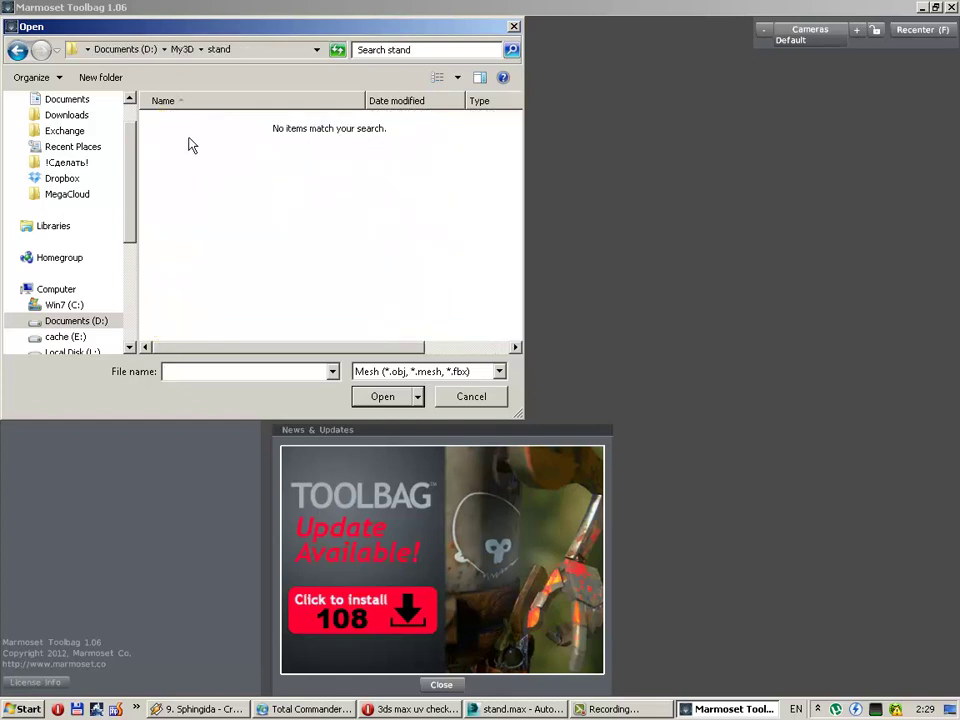
click(395, 372)
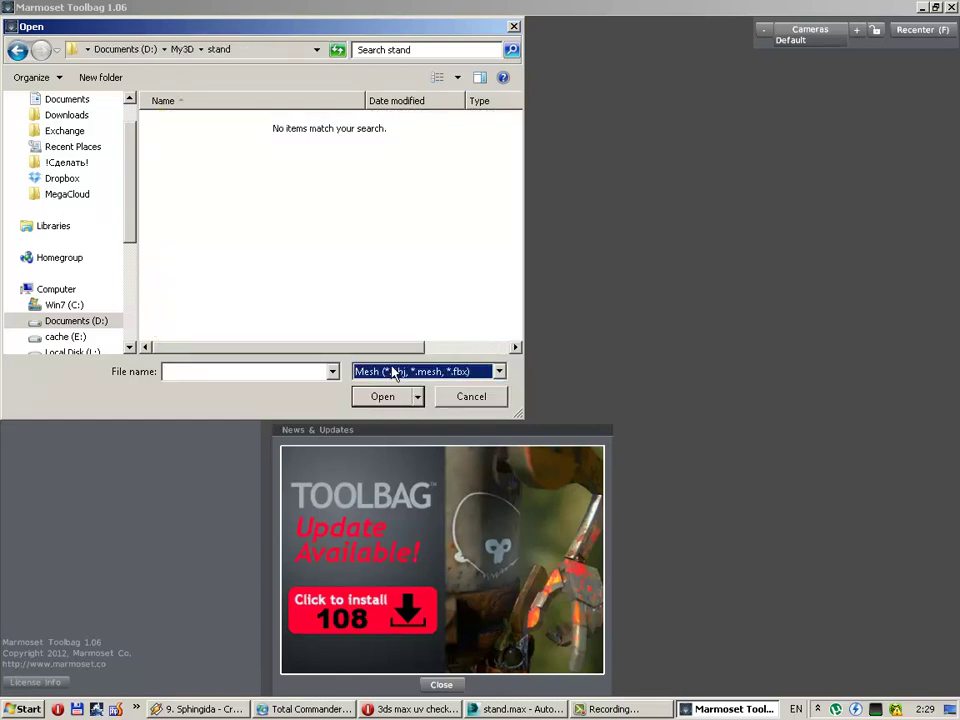
click(518, 712)
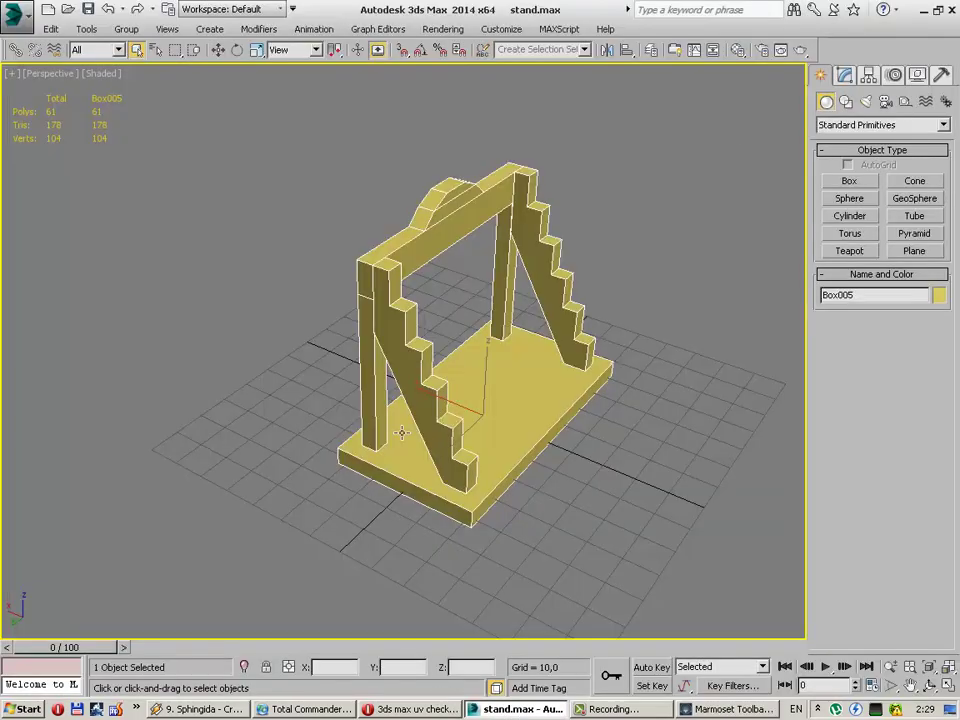
Step: Export the stand from 3ds Max as an FBX file into D:\My3D\stand
click(317, 343)
key(ctrl+z)
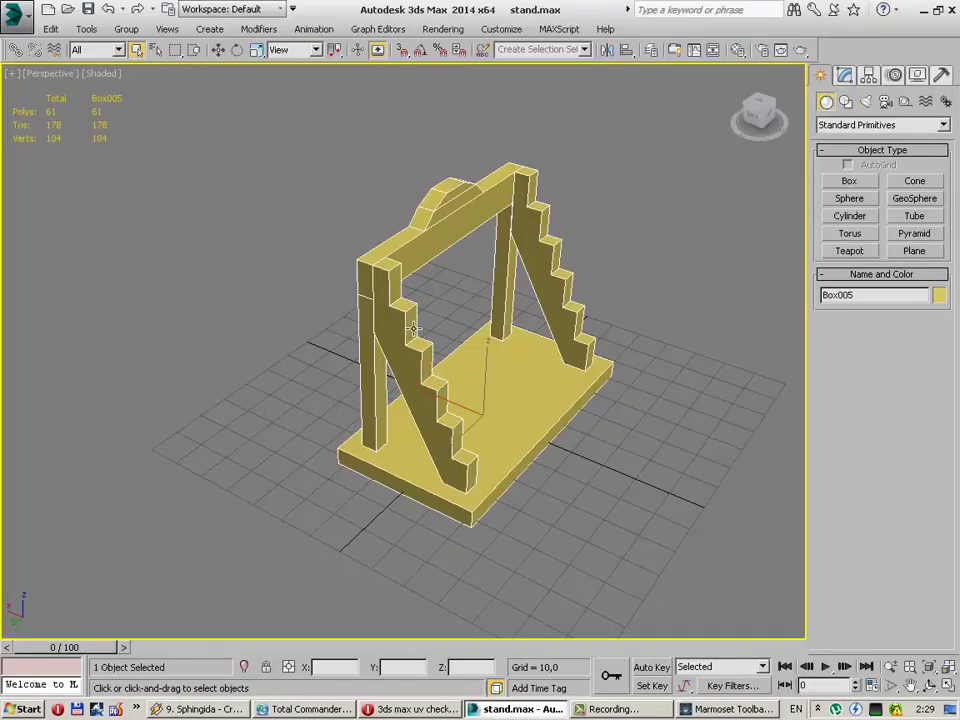
click(22, 20)
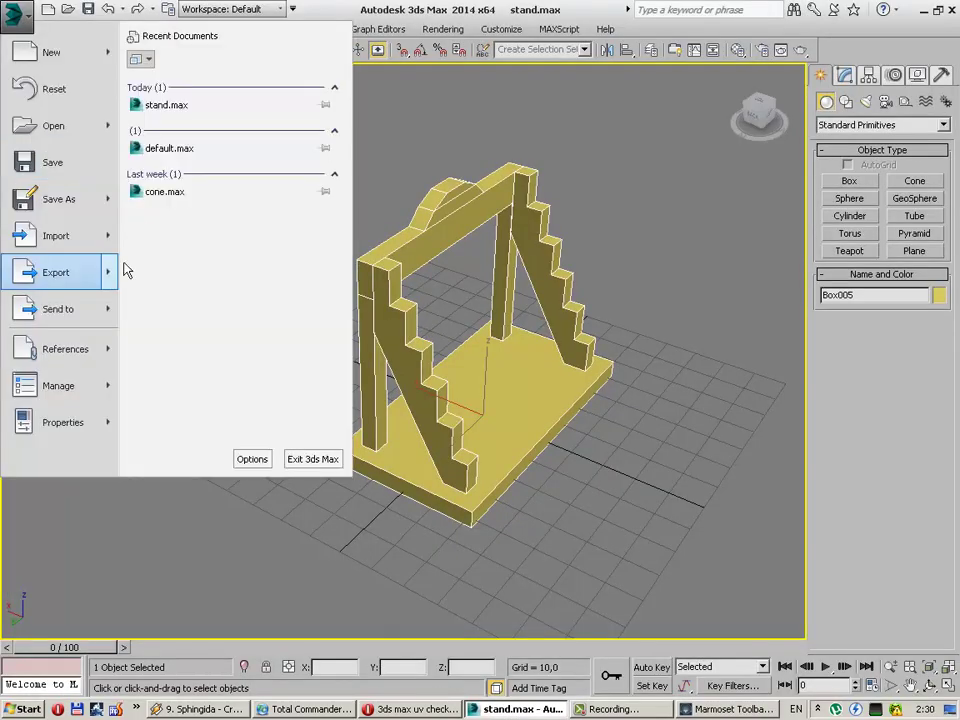
click(115, 271)
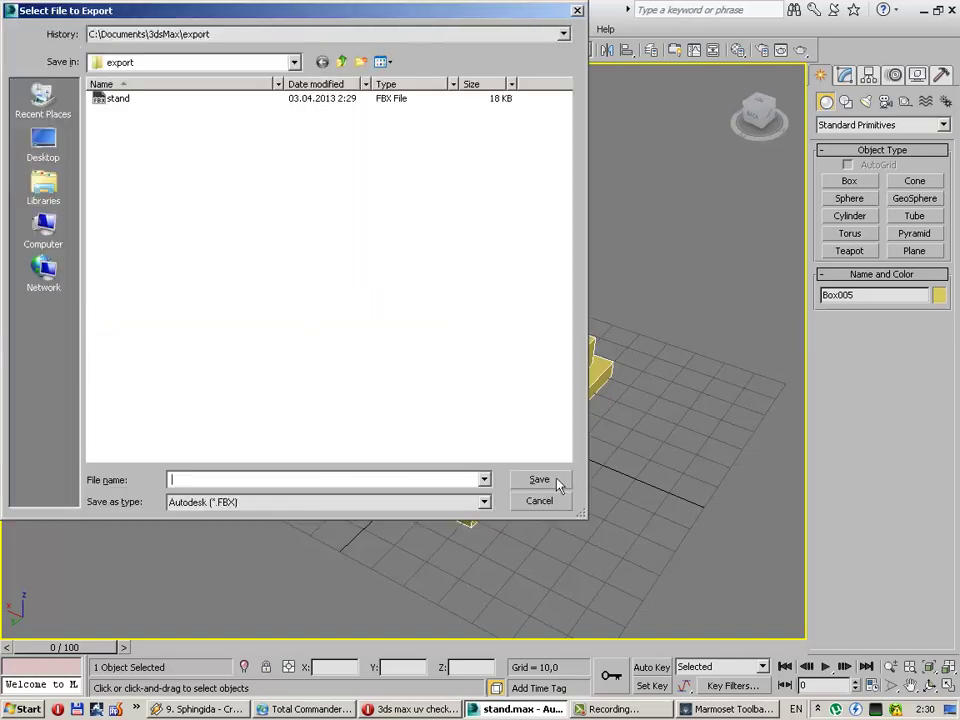
click(549, 502)
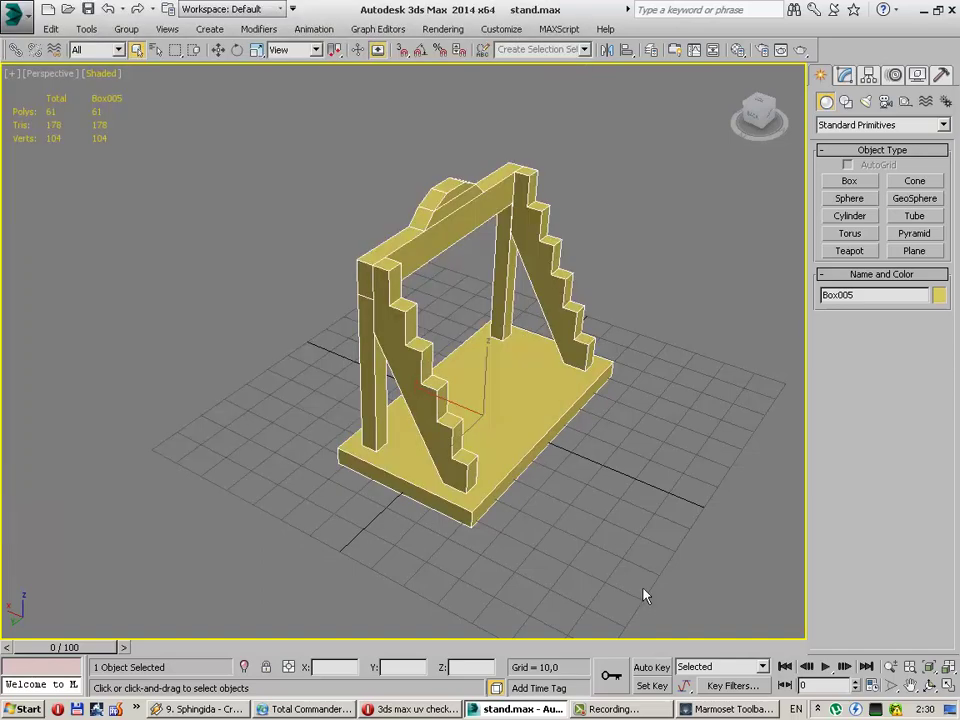
click(18, 14)
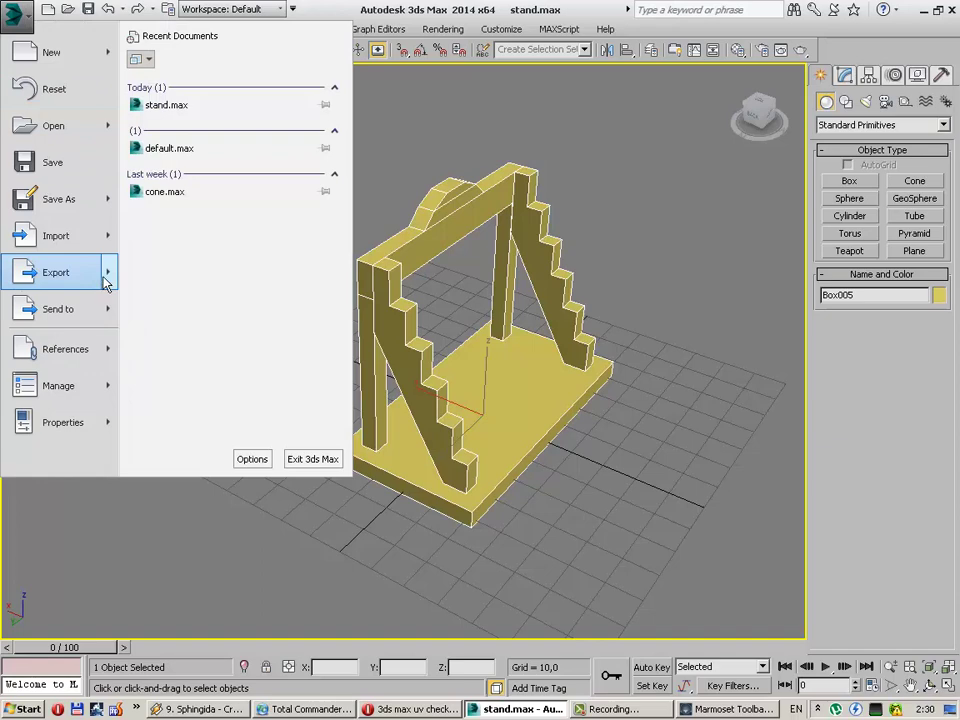
click(225, 146)
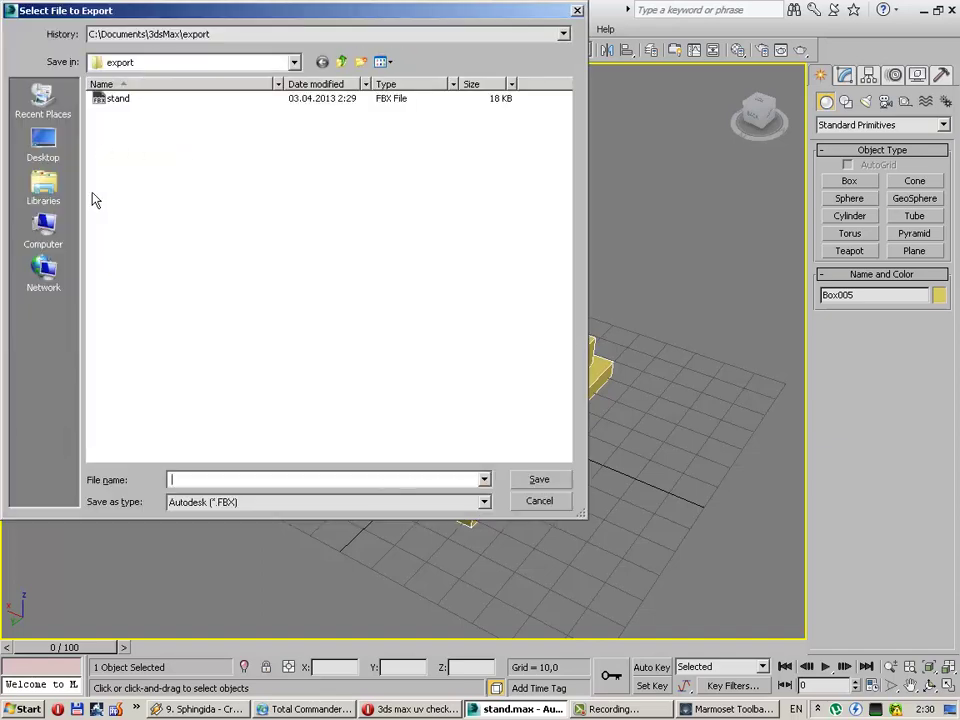
key(Escape)
Step: Load stand.FBX in Marmoset Toolbag and orbit and zoom to view it from the front
click(773, 708)
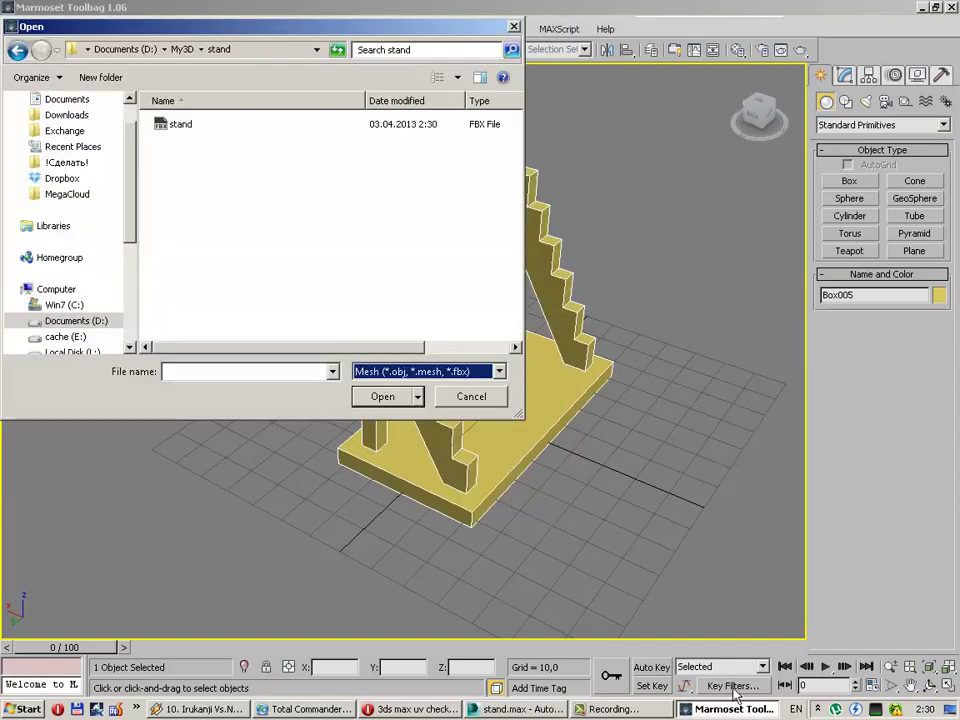
double_click(180, 125)
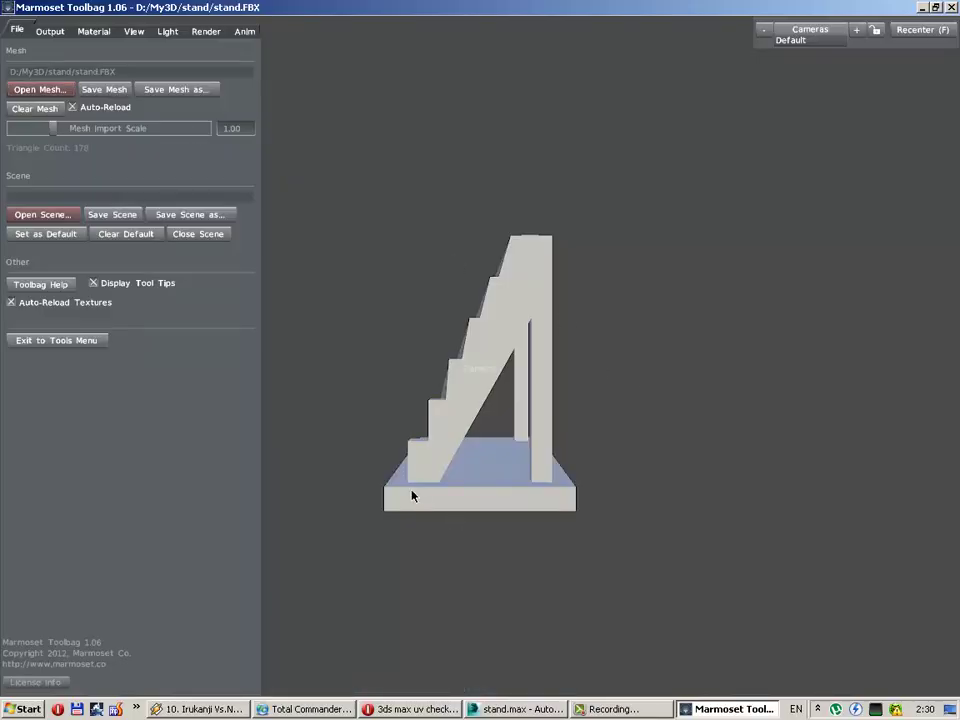
mouse_move(411, 495)
mouse_down()
mouse_move(587, 538)
mouse_move(675, 531)
mouse_move(501, 525)
mouse_move(677, 524)
mouse_up()
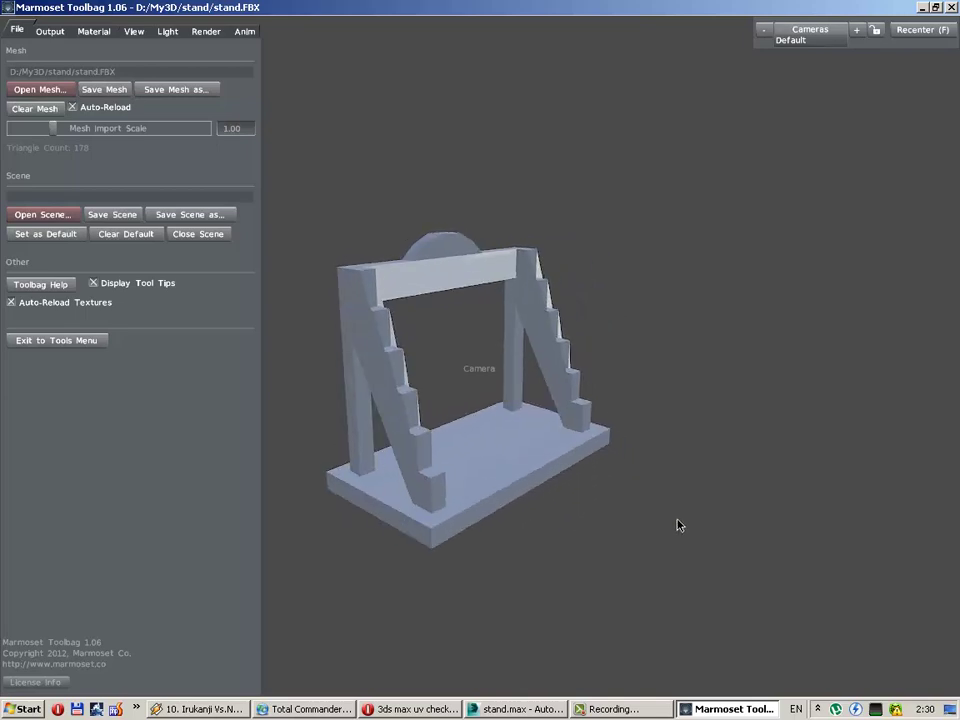
scroll(636, 456, up, 1)
scroll(654, 540, up, 3)
middle_drag(564, 493, 592, 463)
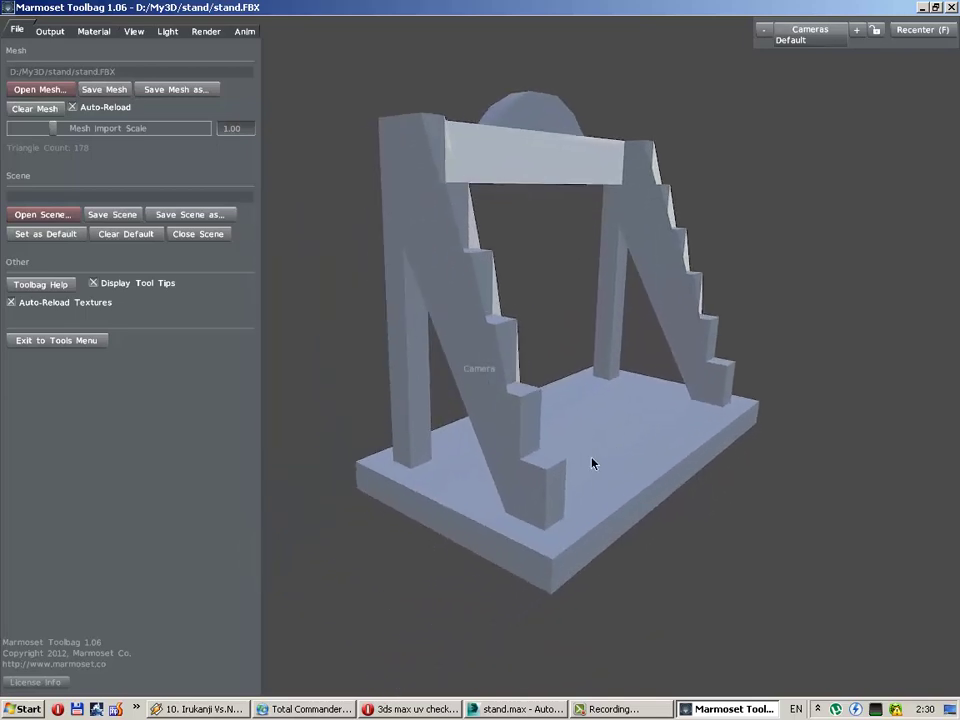
mouse_move(592, 463)
mouse_down()
mouse_move(422, 467)
mouse_move(542, 480)
mouse_up()
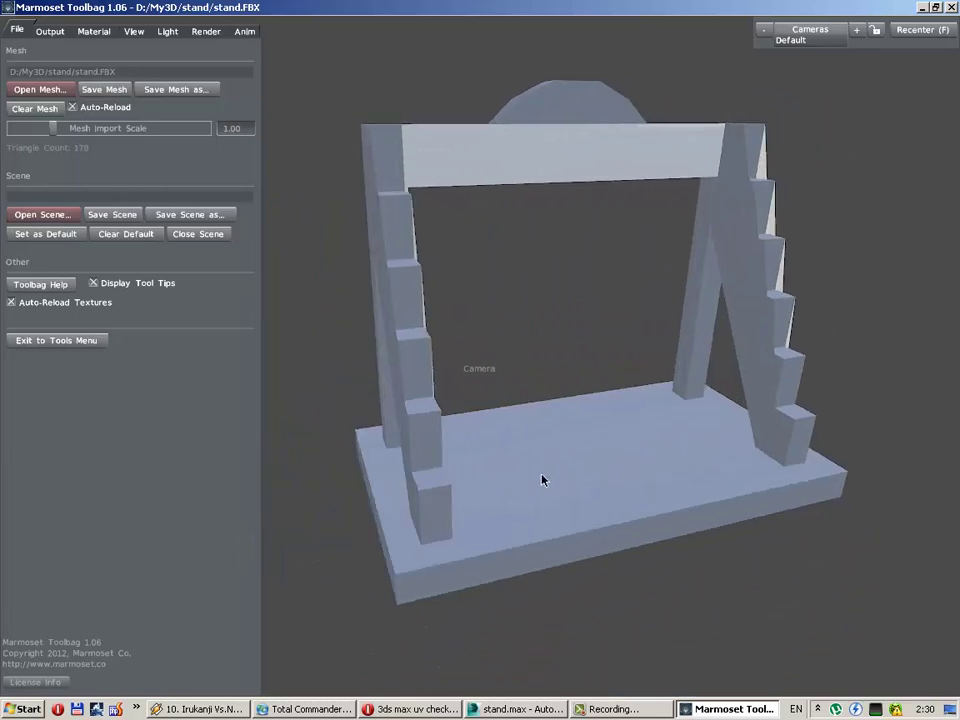
click(530, 710)
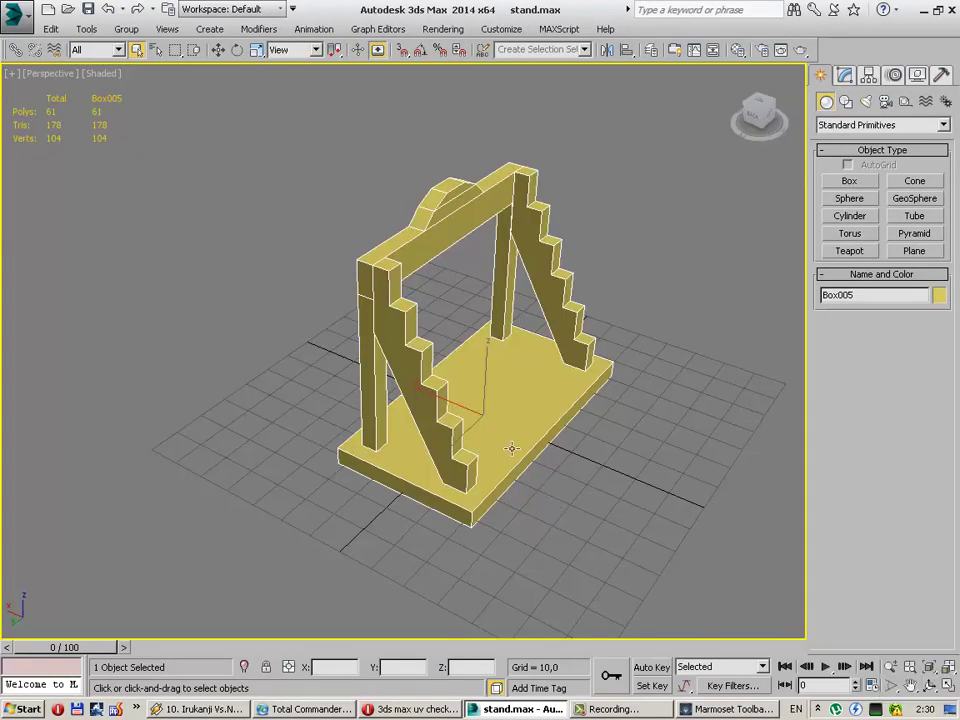
Step: Add a Turn to Poly modifier to the stand, limiting polygon size to 3 to triangulate it
click(551, 450)
click(590, 395)
click(851, 77)
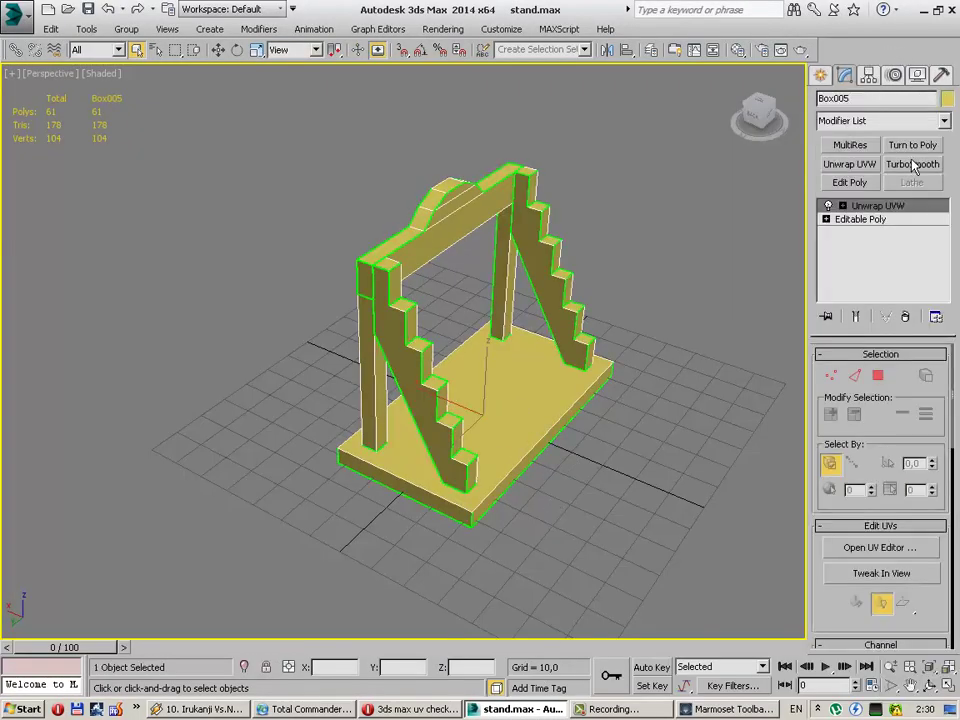
click(912, 145)
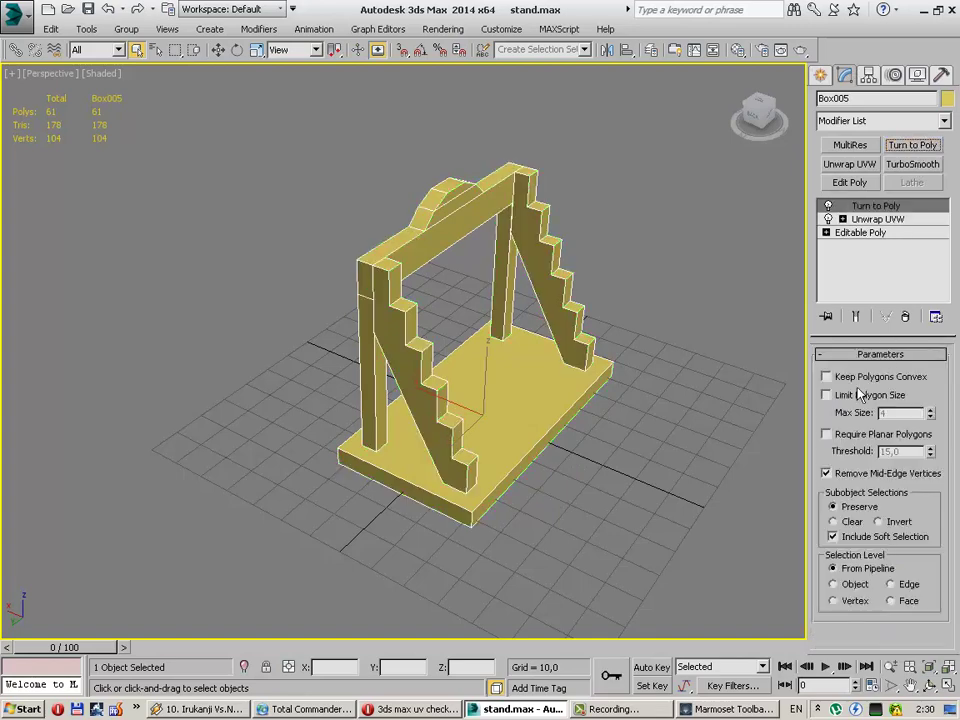
click(858, 395)
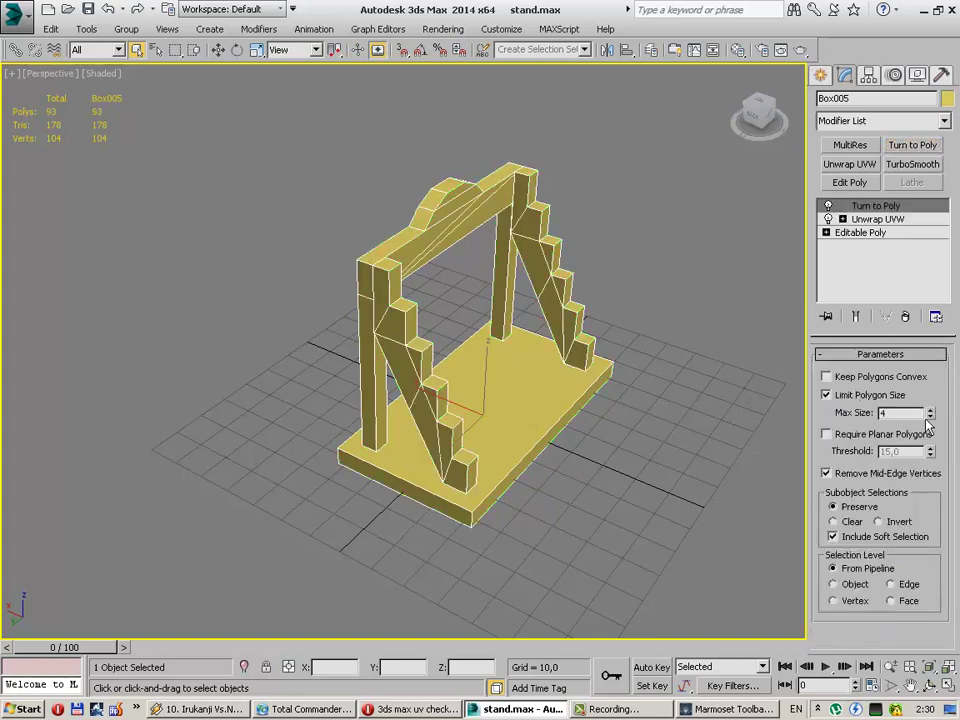
Step: Export the stand over the existing stand.FBX, accepting the default FBX export options
click(724, 433)
mouse_move(729, 403)
alt+middle_down()
mouse_move(549, 375)
mouse_move(651, 386)
mouse_move(604, 426)
alt+middle_up()
click(604, 426)
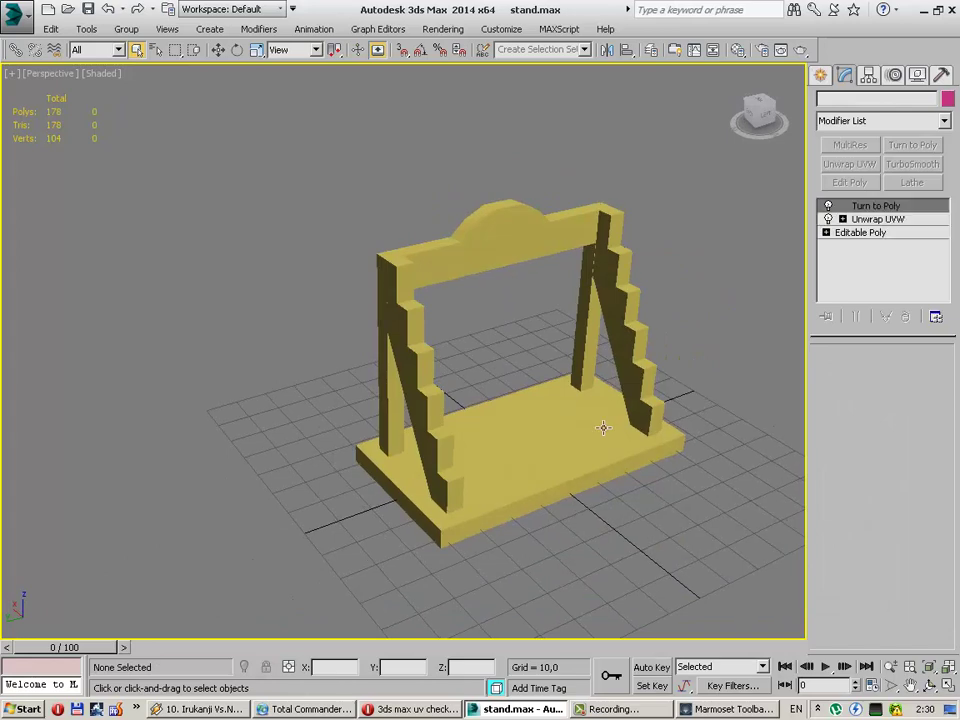
click(14, 12)
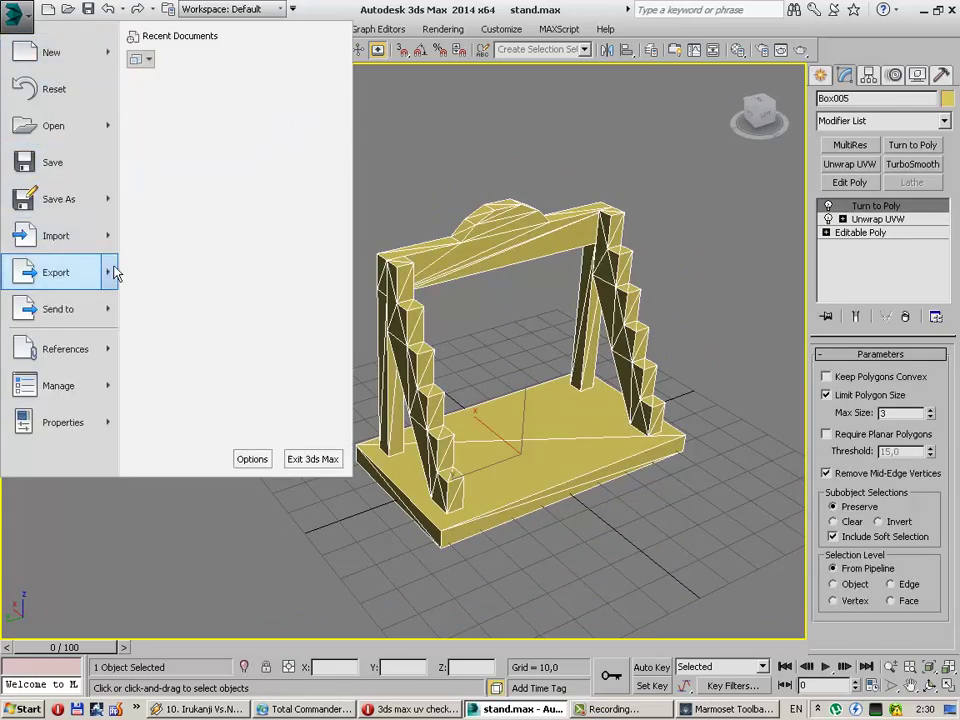
click(246, 201)
double_click(120, 97)
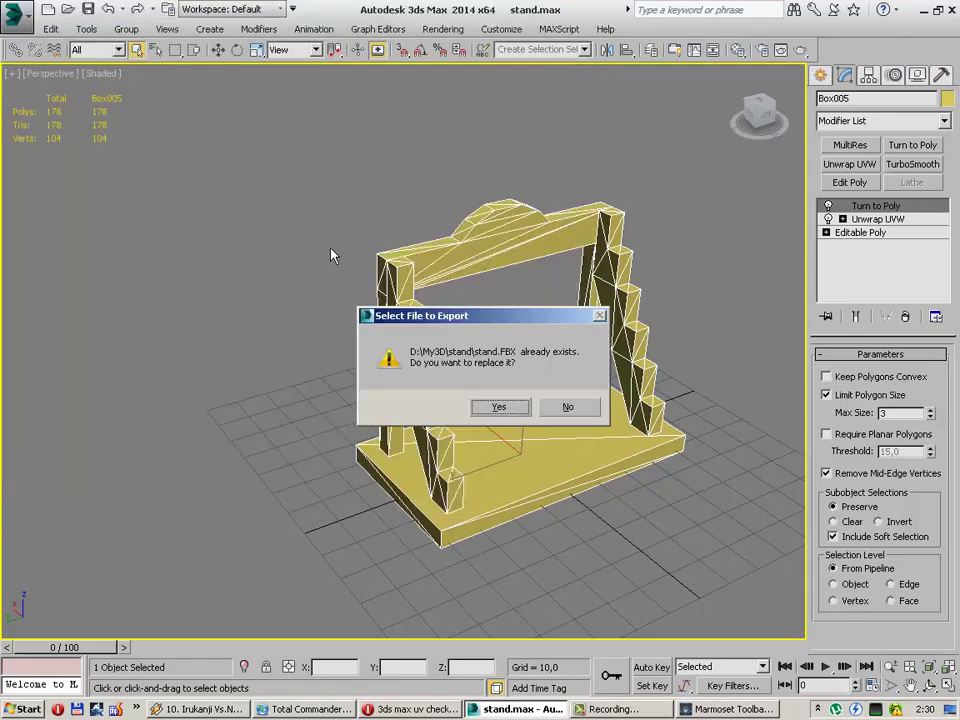
click(494, 406)
click(603, 578)
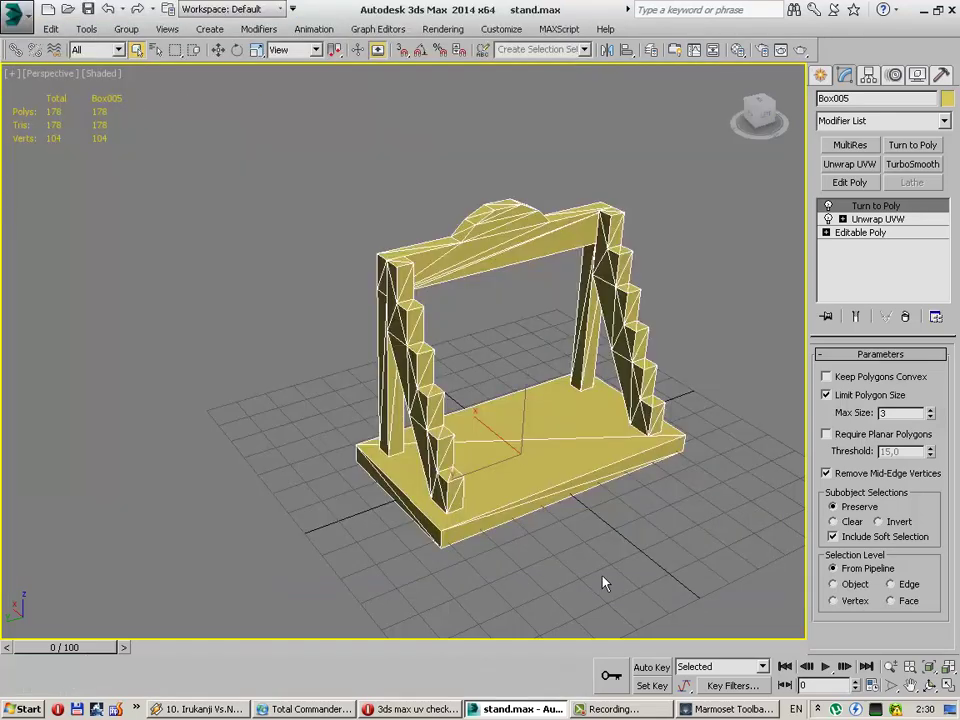
Step: Orbit and zoom around the triangulated 178-triangle stand in Marmoset, then return to 3ds Max
key(alt+Tab)
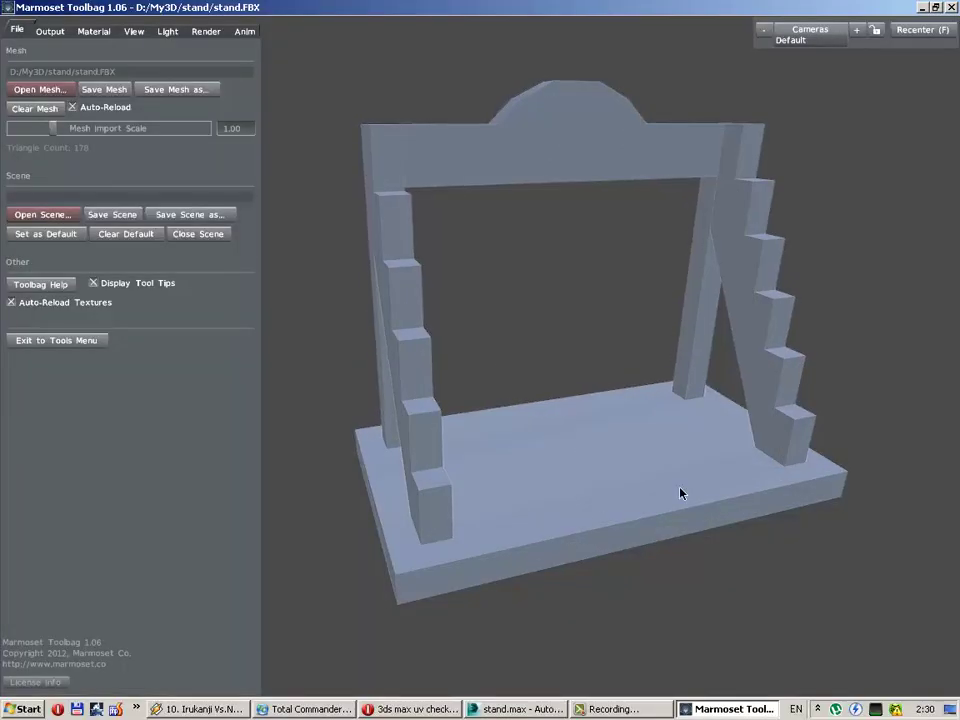
mouse_move(679, 495)
mouse_down()
mouse_move(636, 504)
mouse_move(679, 489)
mouse_move(570, 487)
mouse_up()
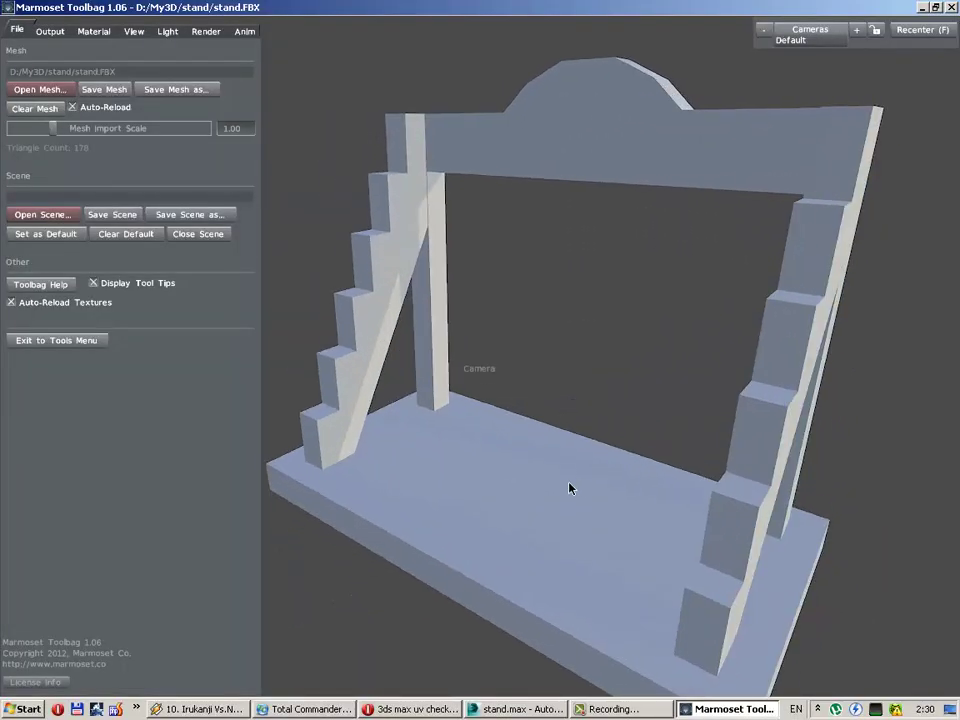
mouse_move(570, 487)
right_down()
mouse_move(573, 543)
mouse_move(568, 414)
right_up()
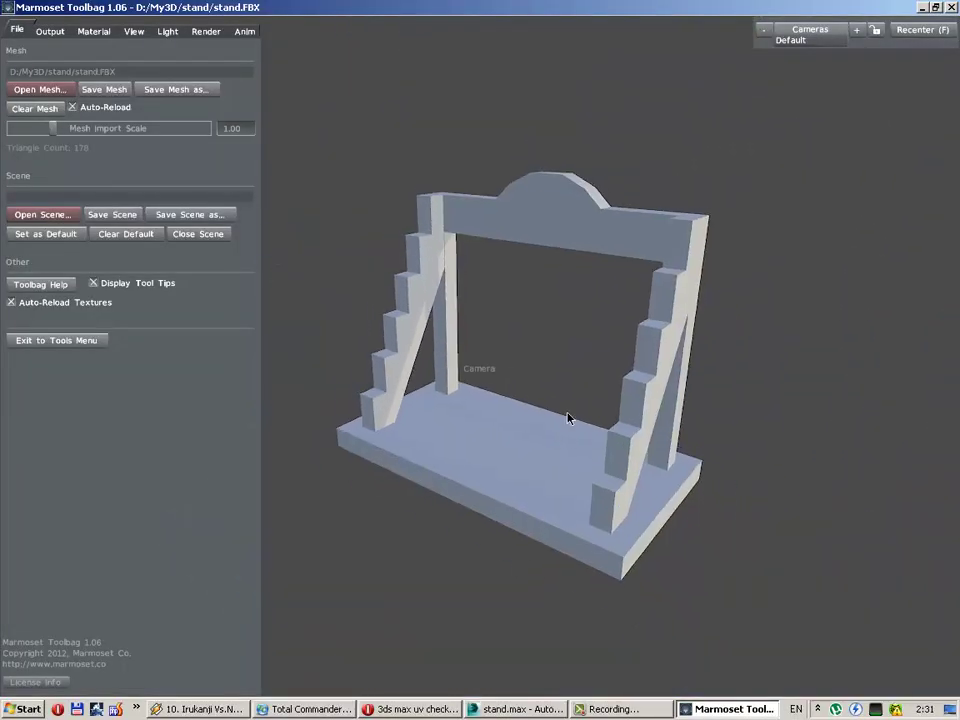
mouse_move(568, 414)
mouse_down()
mouse_move(696, 446)
mouse_move(523, 436)
mouse_move(636, 407)
mouse_move(641, 439)
mouse_move(549, 436)
mouse_up()
mouse_move(490, 447)
mouse_down()
mouse_move(542, 456)
mouse_move(563, 310)
mouse_move(505, 464)
mouse_up()
click(515, 709)
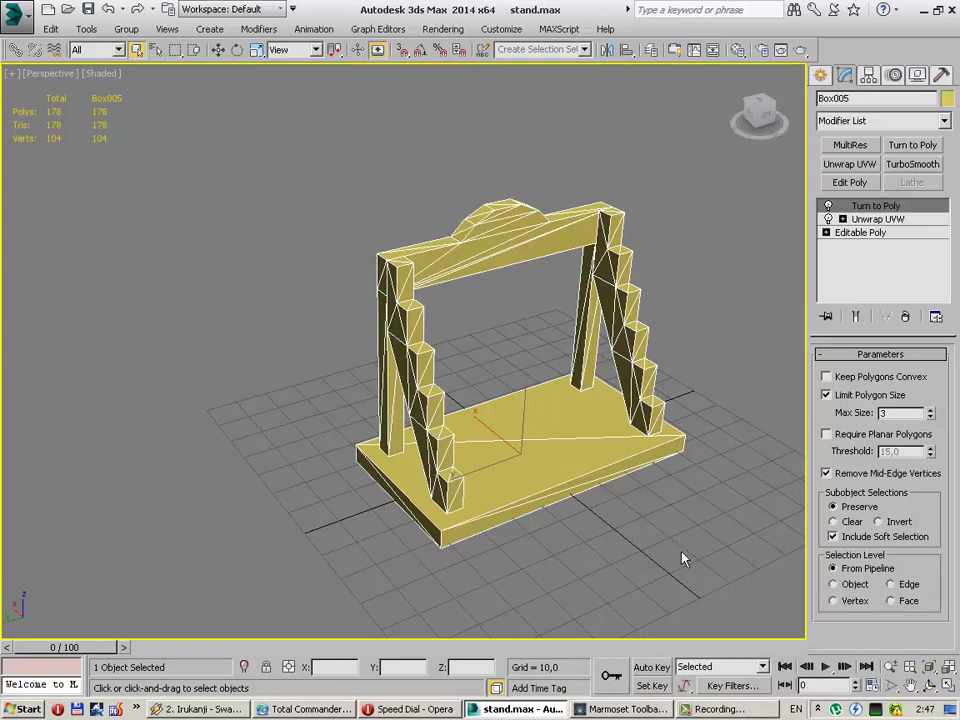
Step: Delete the Turn to Poly modifier and Collapse All, leaving a 61-polygon Editable Poly
alt+middle_drag(681, 557, 537, 438)
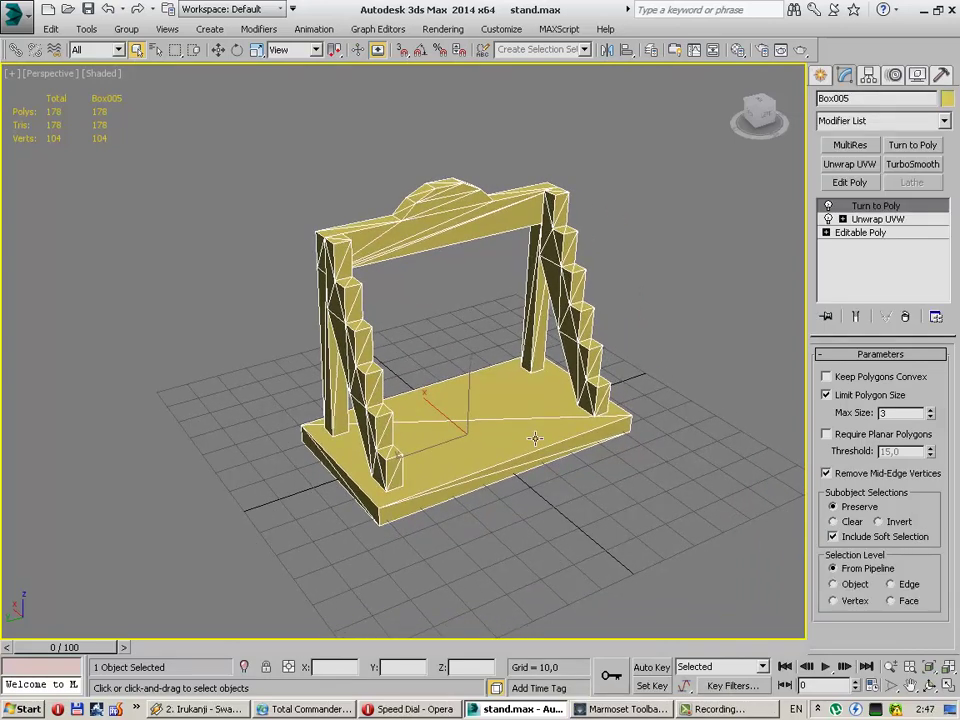
click(904, 316)
right_click(872, 262)
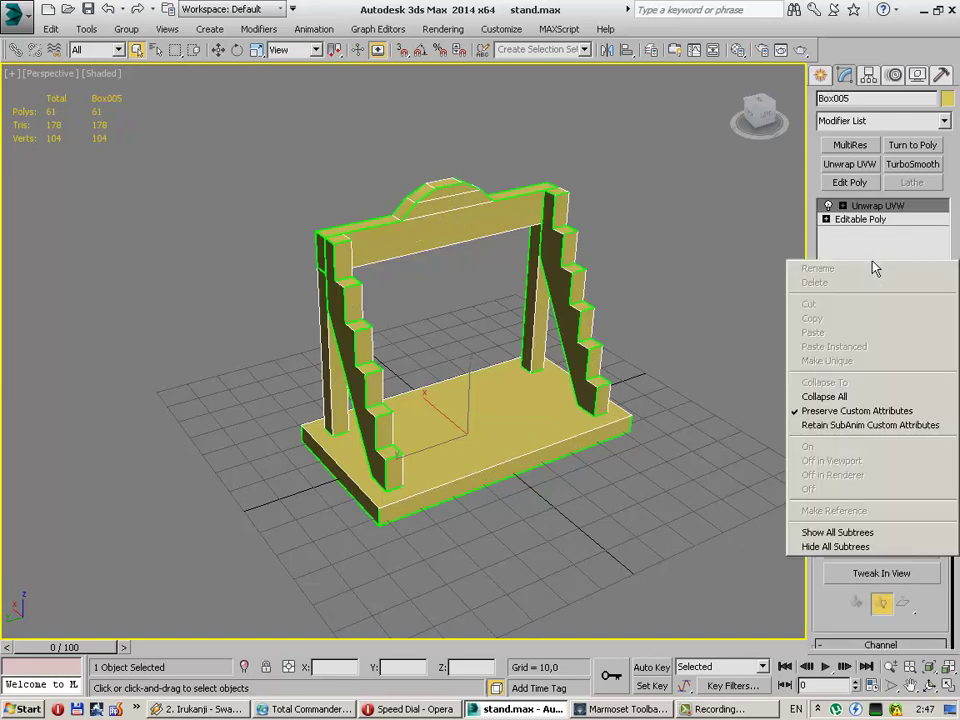
click(842, 397)
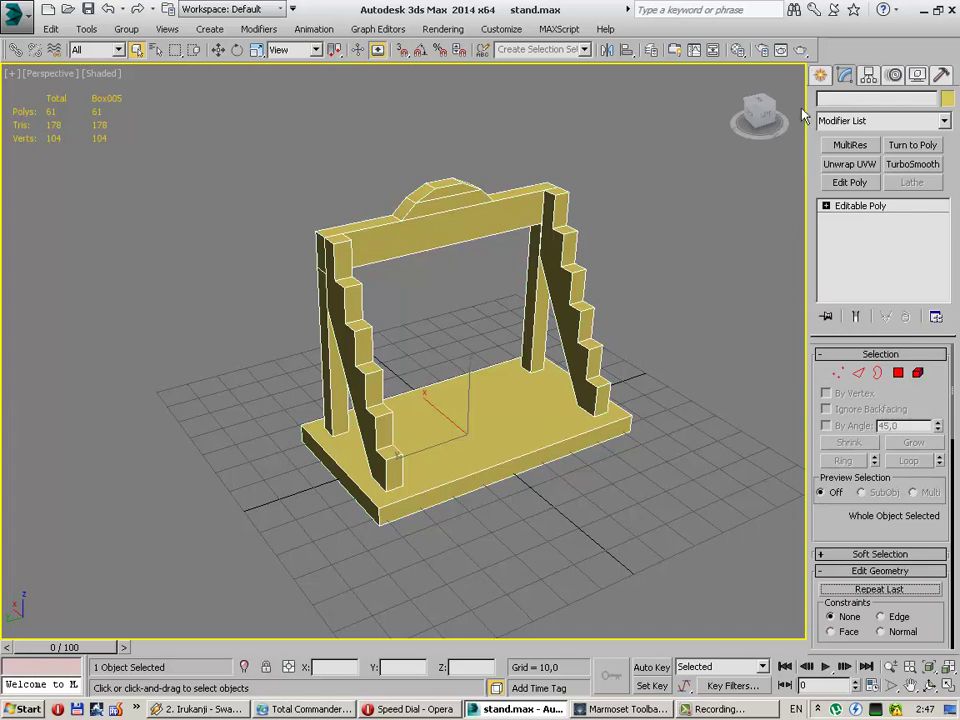
click(821, 76)
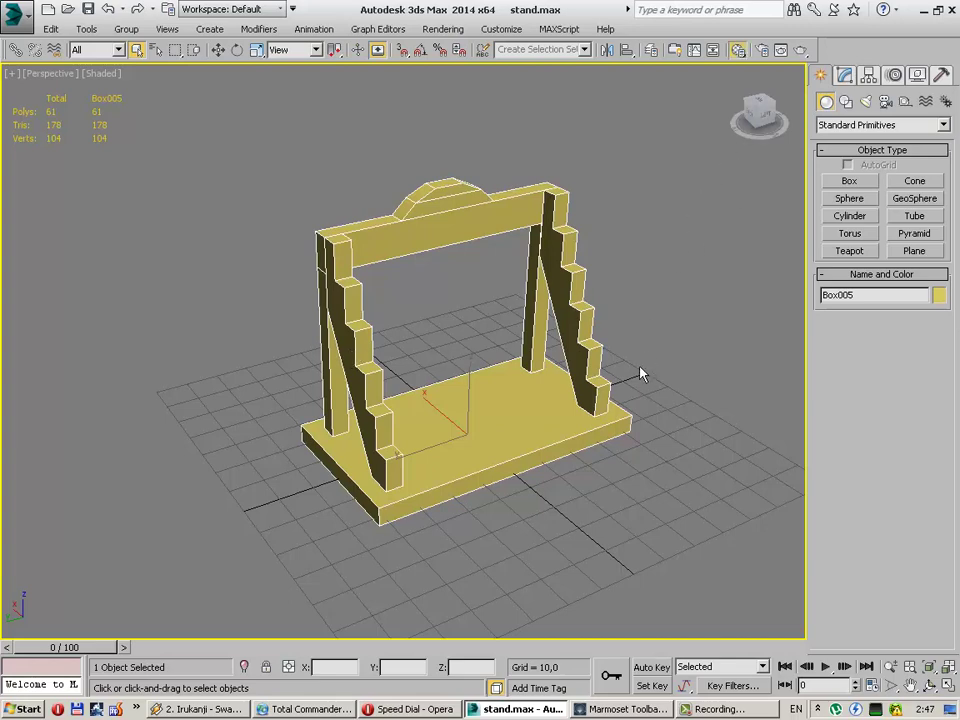
Step: Make 01 - Default a mental ray material with a 256-sample Ambient/Reflective Occlusion map and apply it to Box005
key(m)
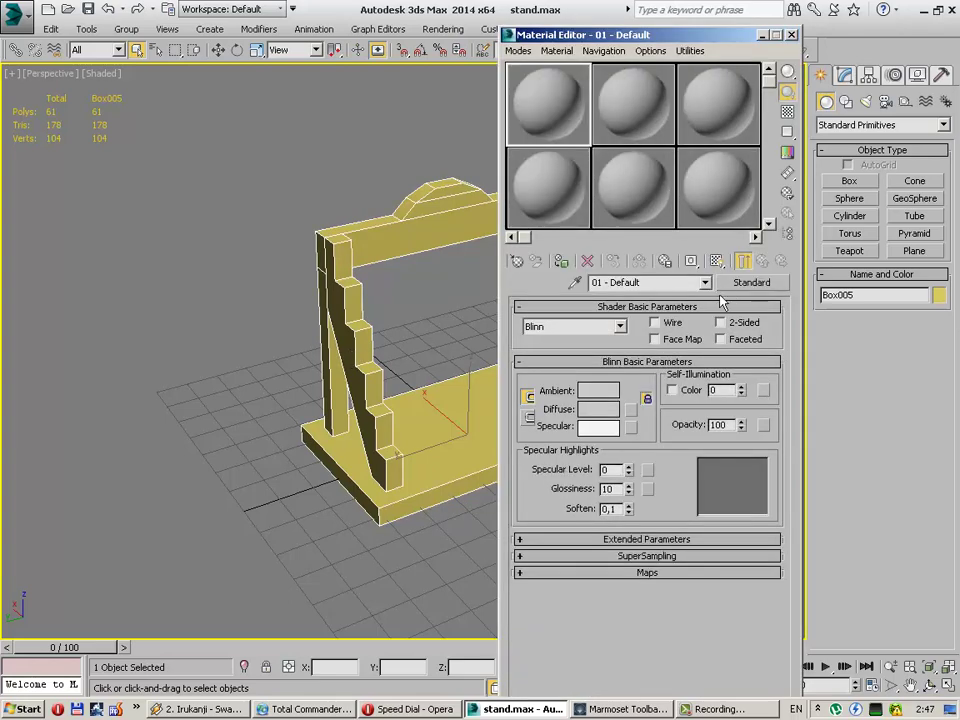
click(751, 283)
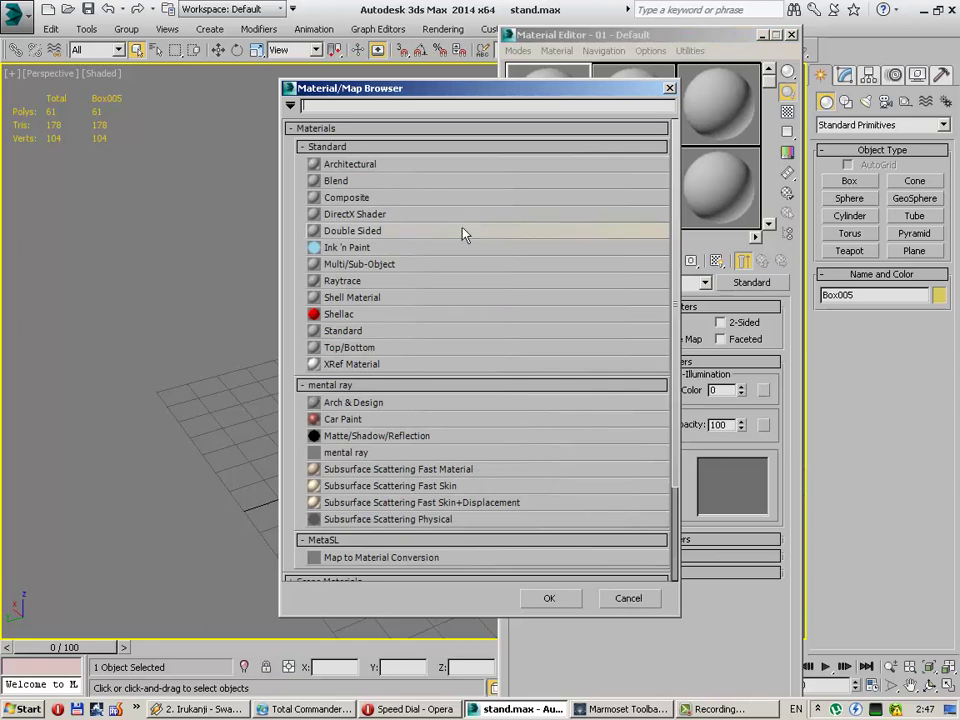
double_click(346, 452)
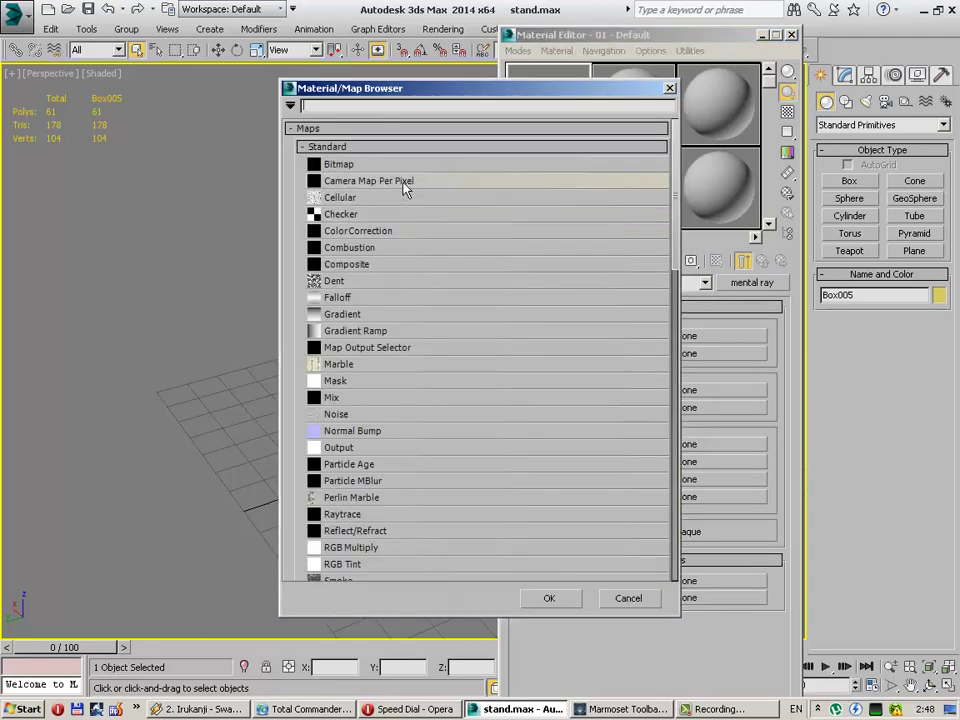
text(a)
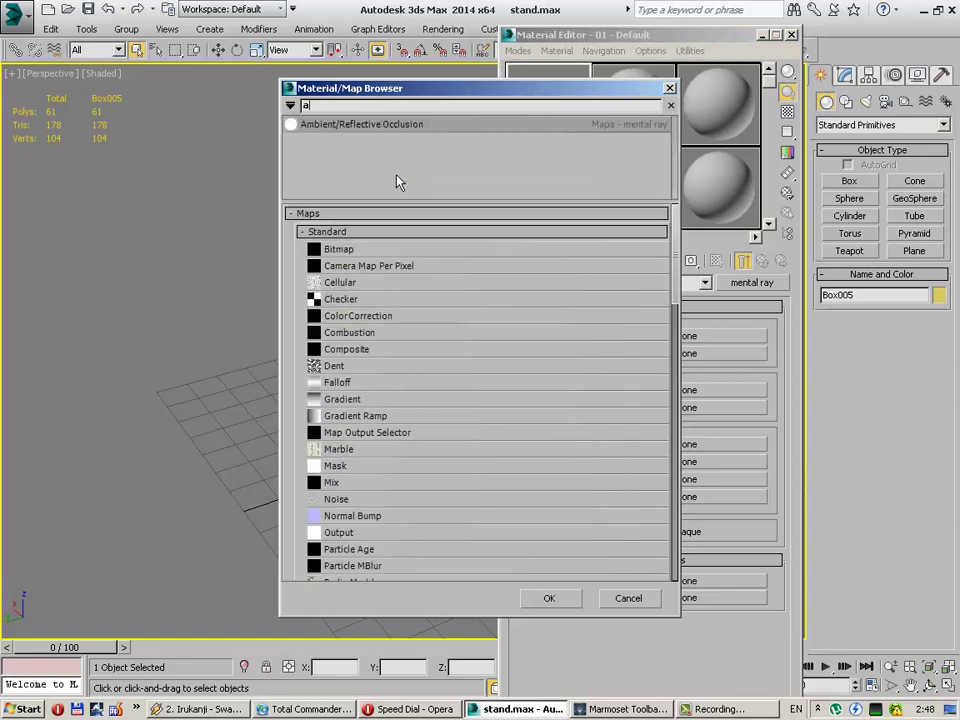
double_click(365, 128)
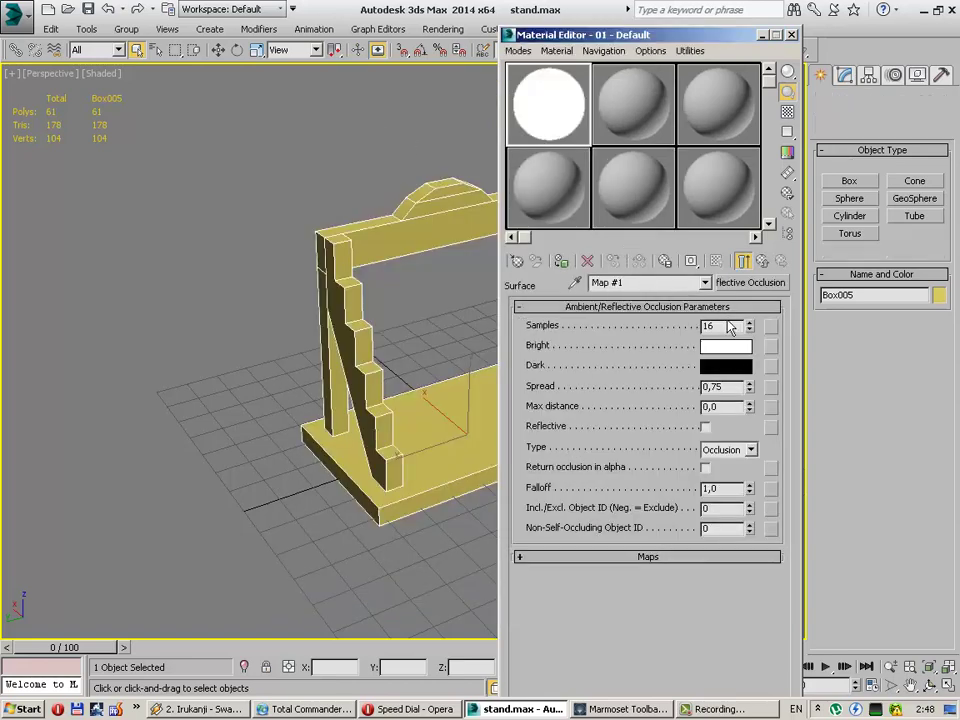
drag(739, 325, 661, 326)
text(256)
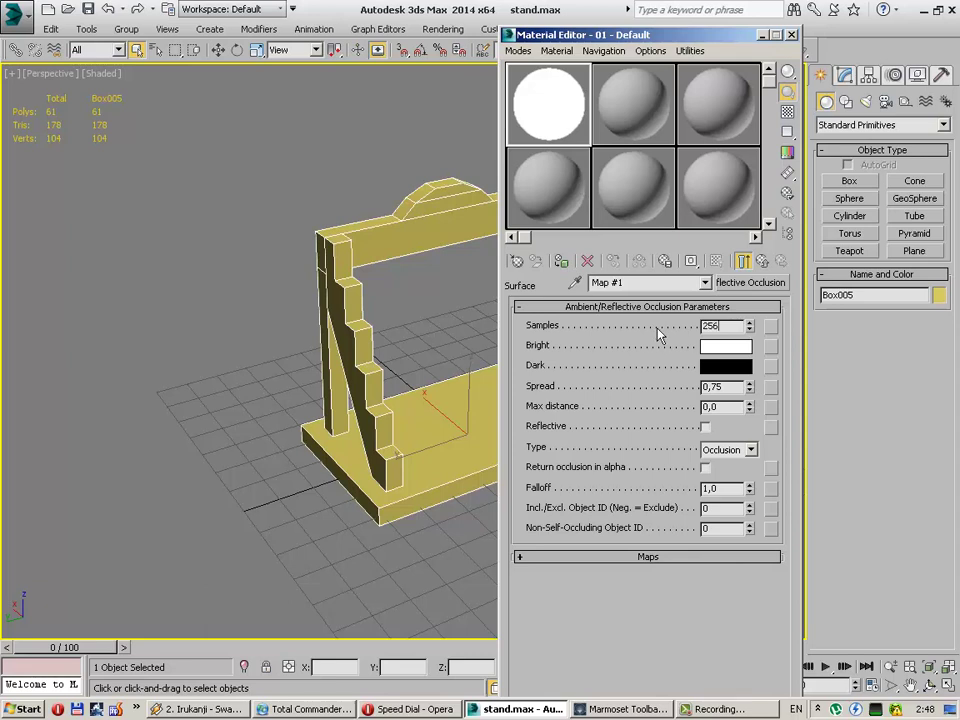
key(Return)
click(748, 451)
click(748, 451)
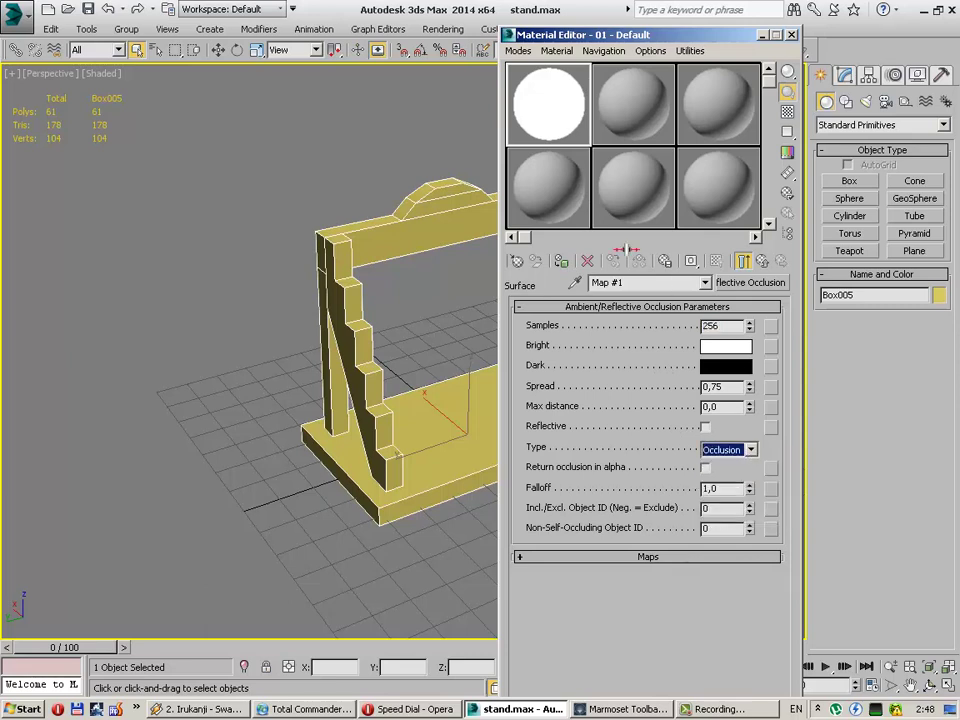
drag(568, 135, 410, 238)
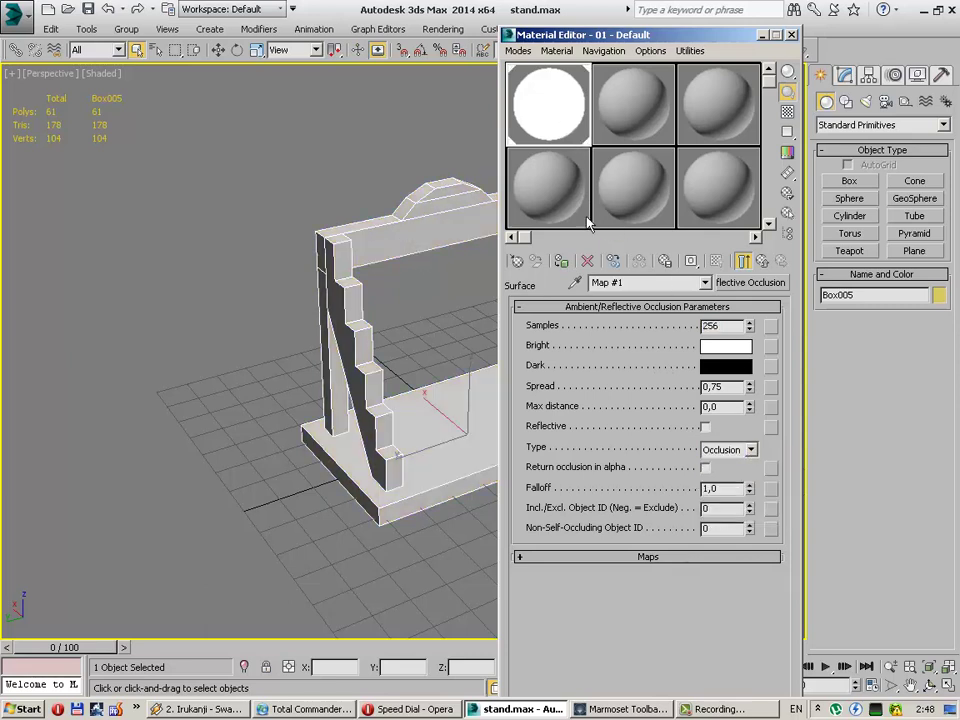
click(791, 35)
Step: Reselect the stand and, in Render To Texture, rename the object to Stand
click(726, 242)
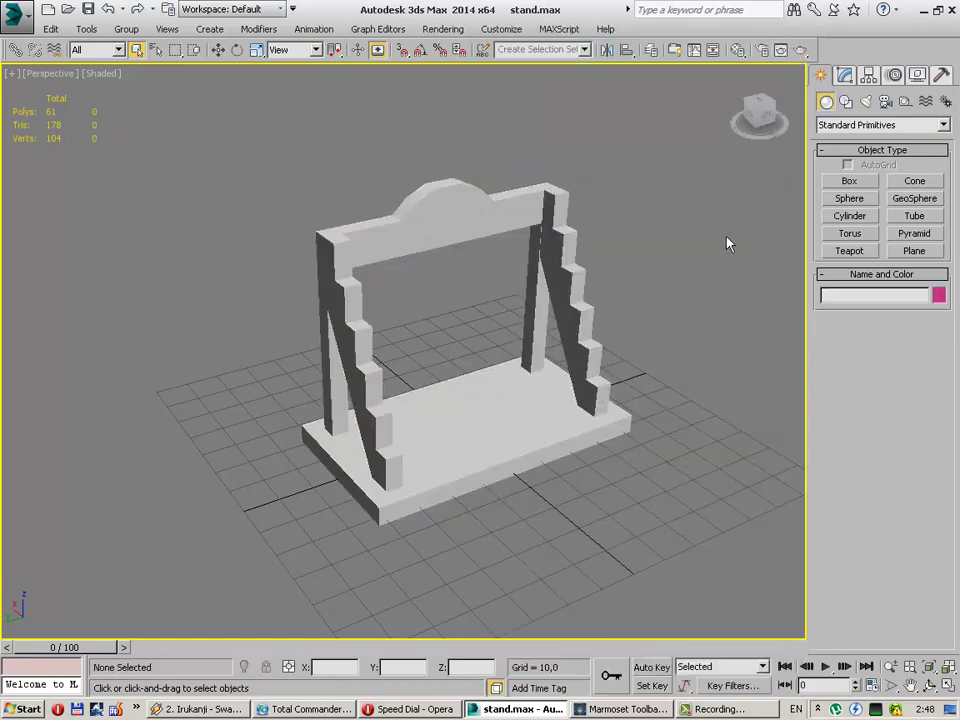
click(519, 228)
key(0)
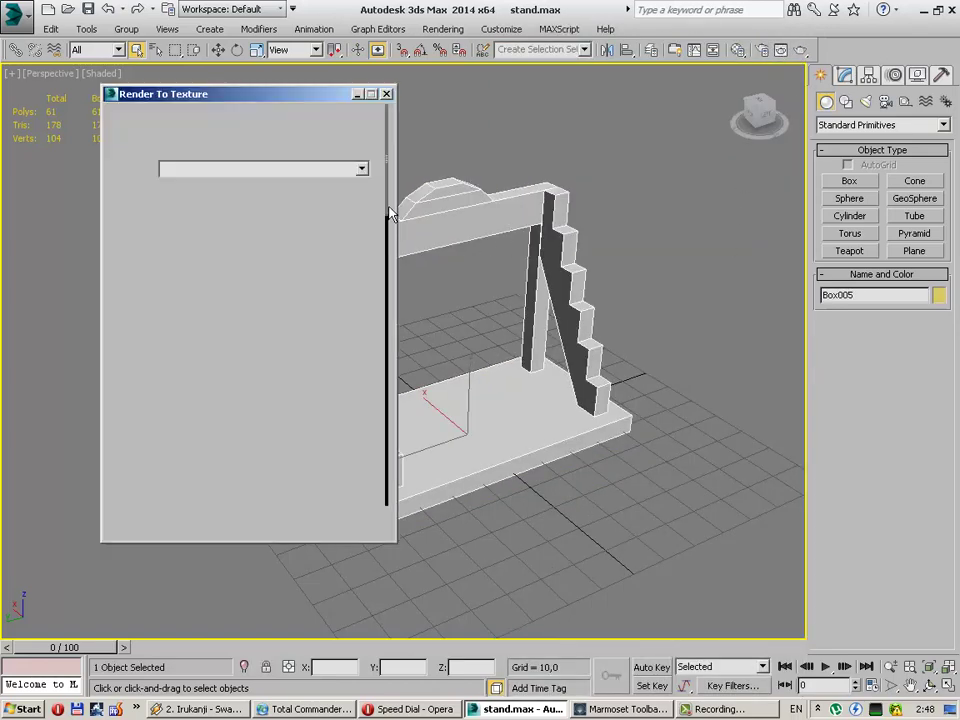
double_click(850, 295)
text(Stand)
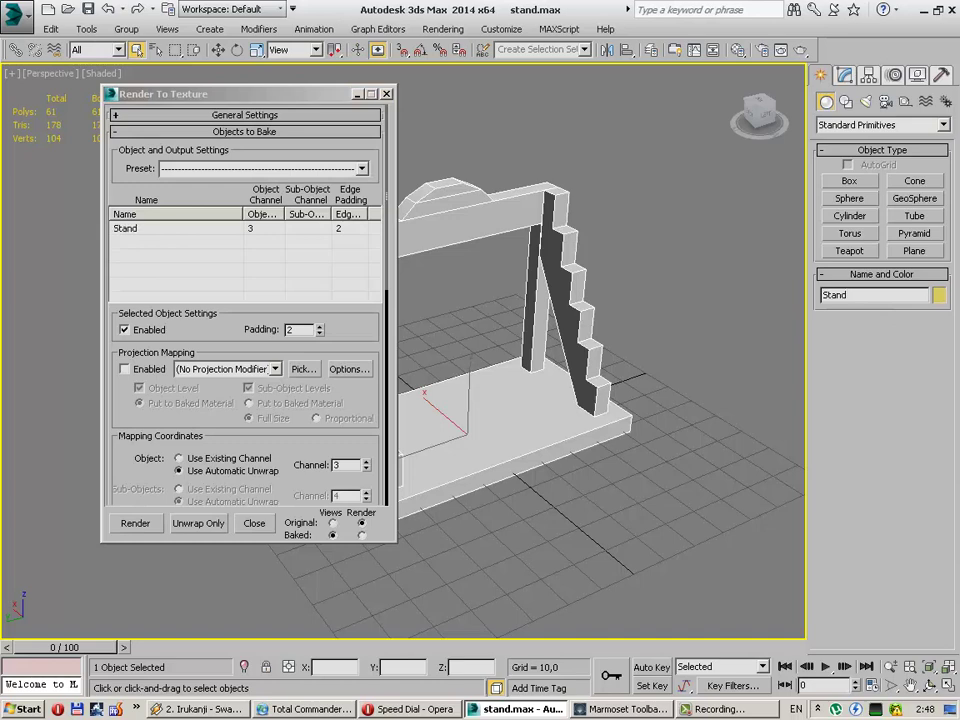
click(163, 236)
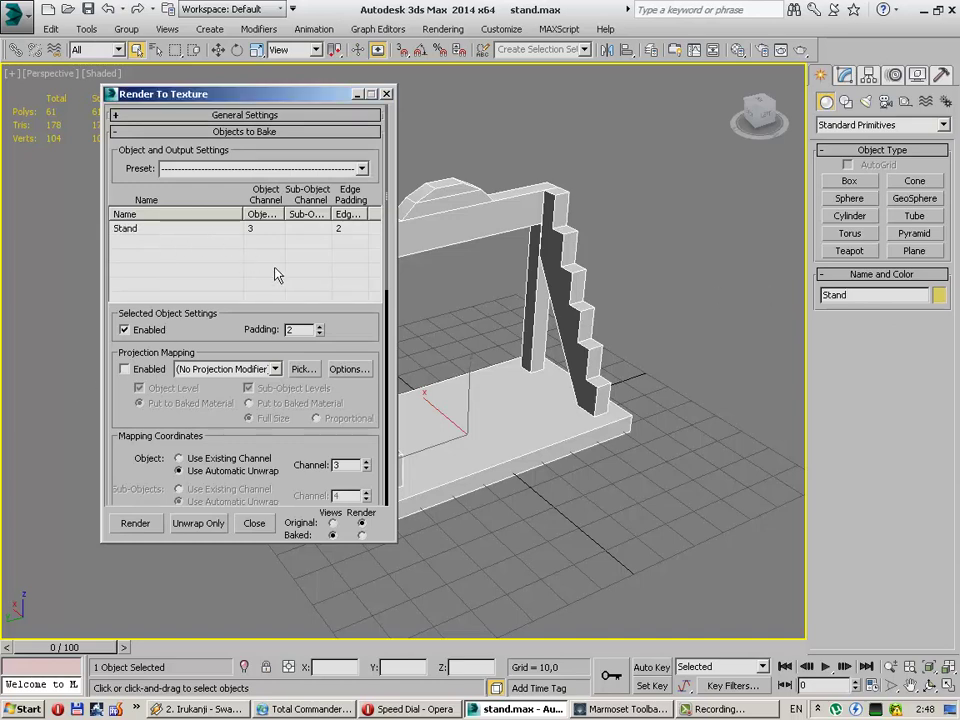
Step: Add a 1024x1024 CompleteMap output element and start the bake
scroll(347, 406, down, 2)
scroll(347, 406, down, 3)
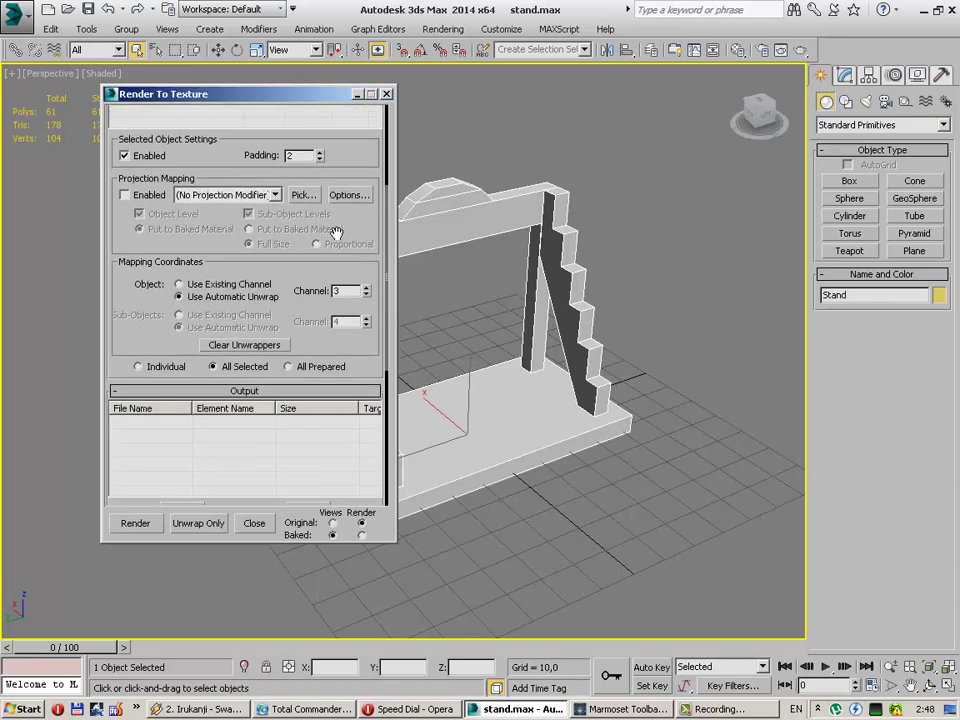
scroll(300, 450, down, 1)
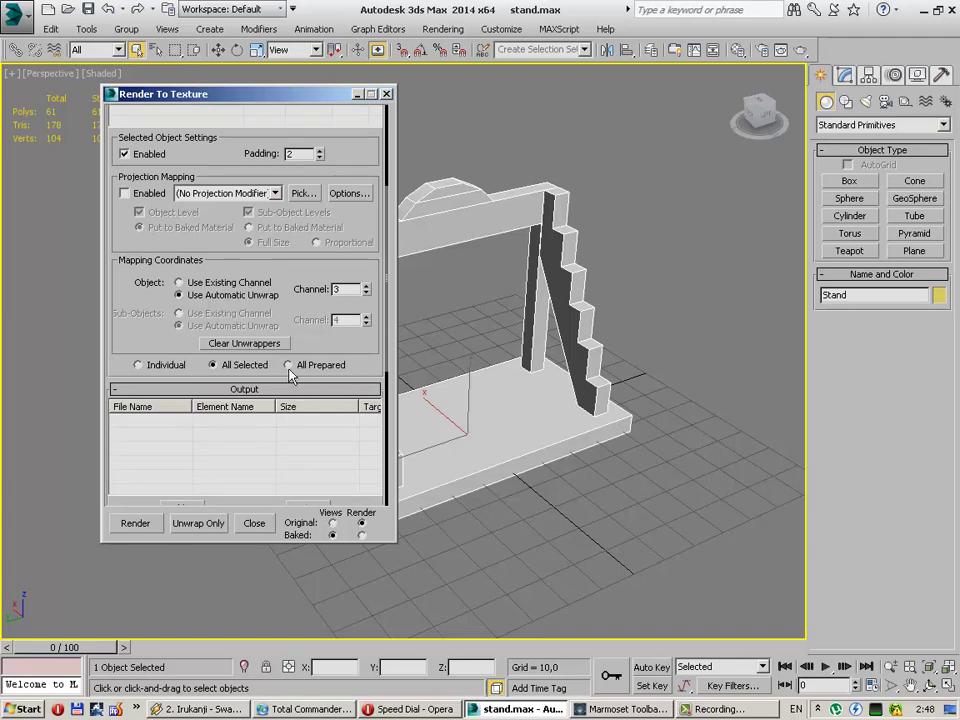
scroll(300, 420, down, 2)
scroll(200, 430, down, 1)
click(180, 436)
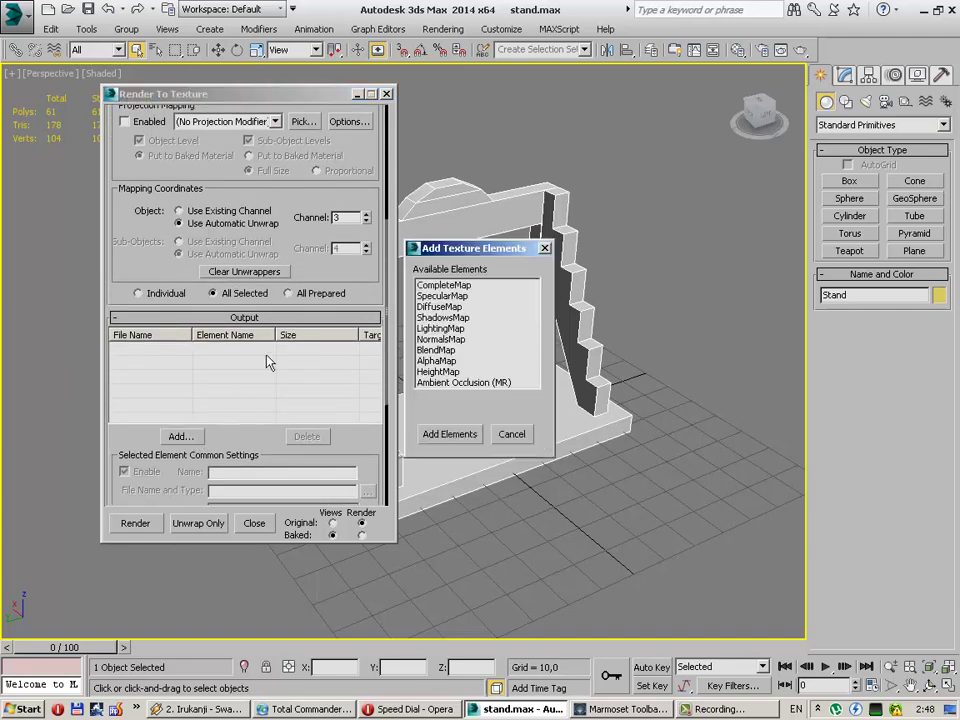
click(432, 286)
click(449, 434)
scroll(328, 418, down, 3)
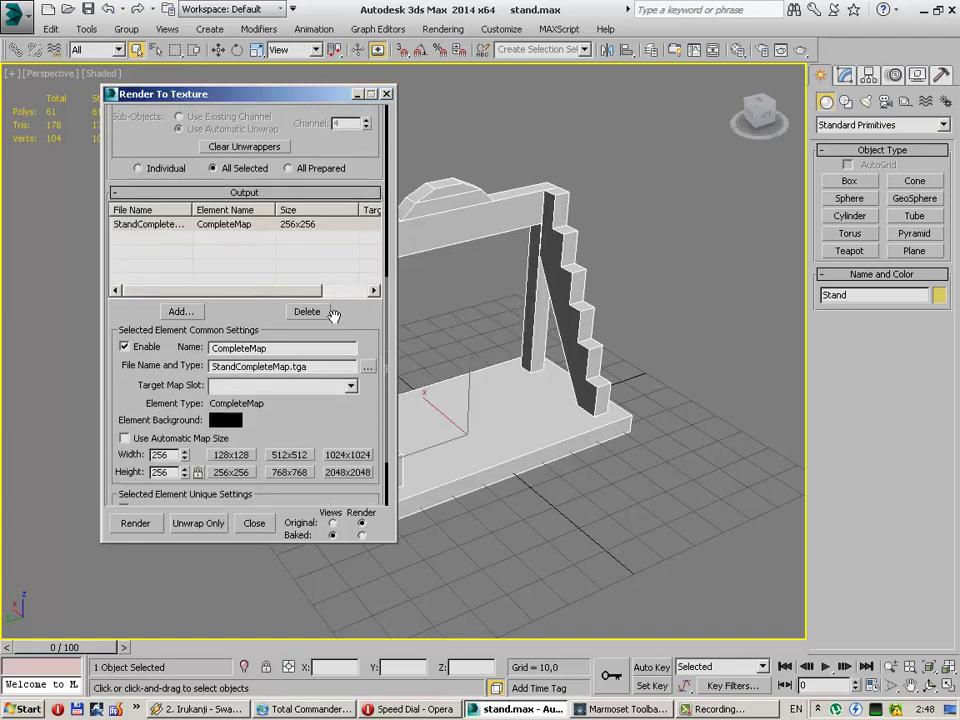
scroll(328, 418, down, 1)
click(330, 418)
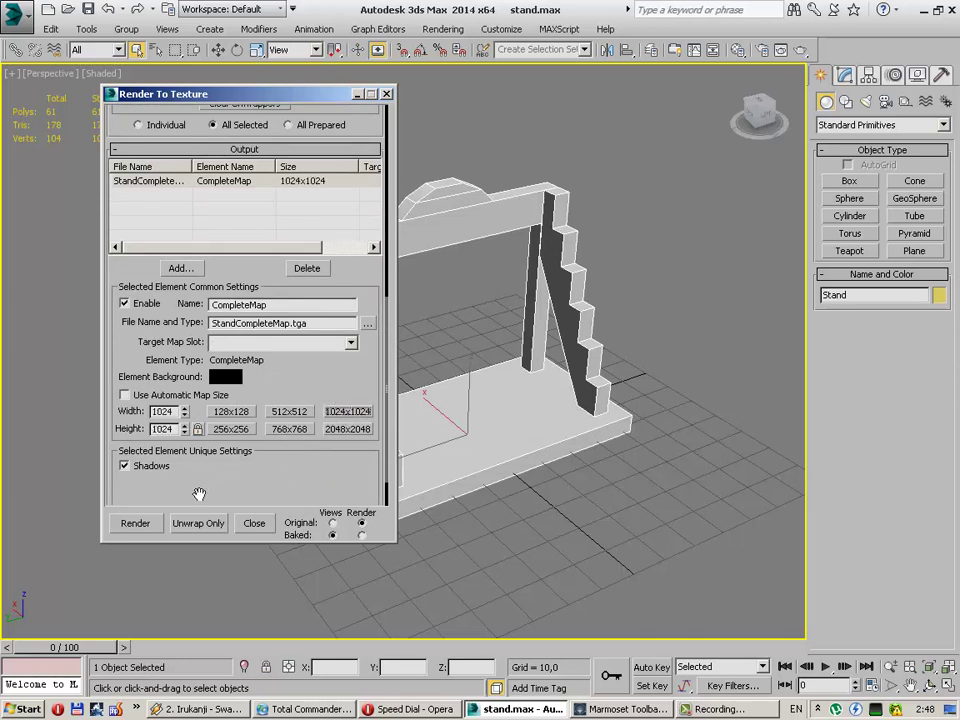
scroll(199, 494, down, 2)
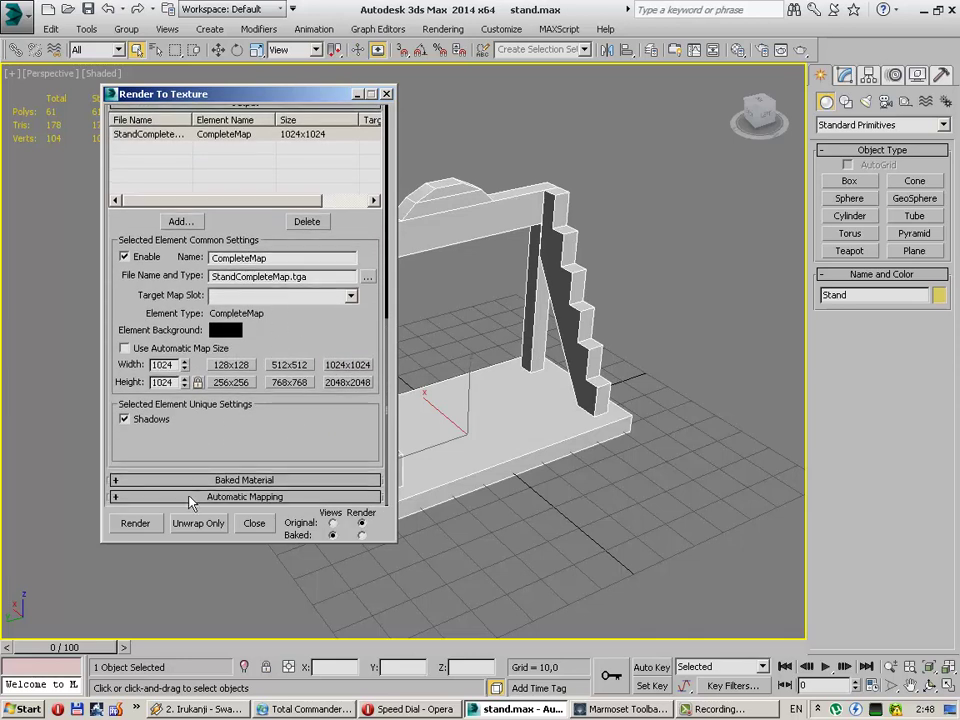
click(135, 524)
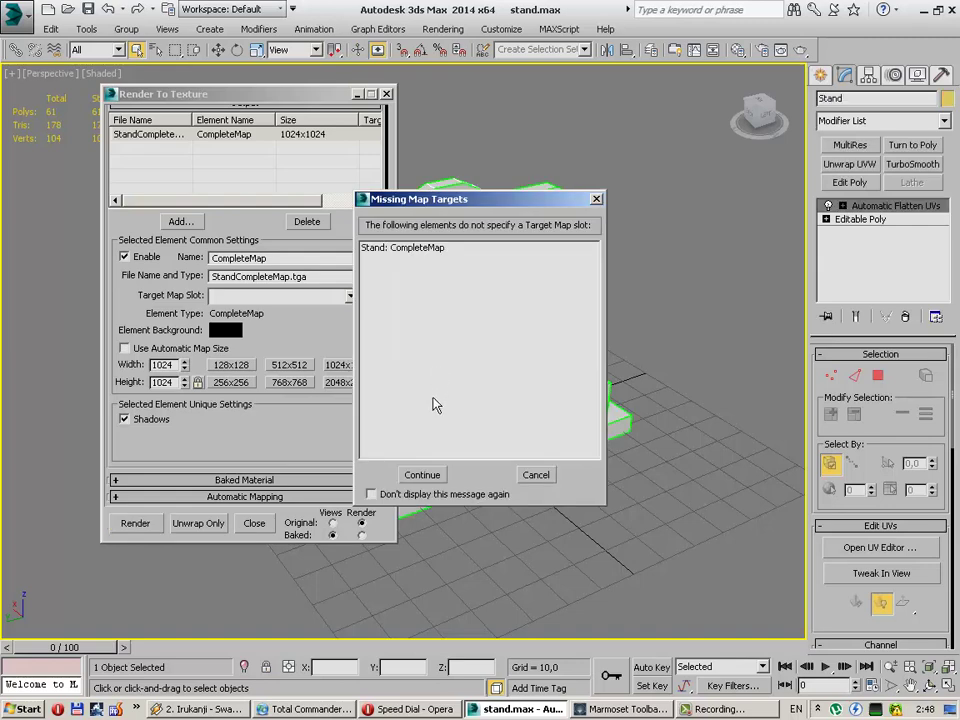
Step: Dismiss the missing-target and failed-render messages and close the old frame window
click(420, 476)
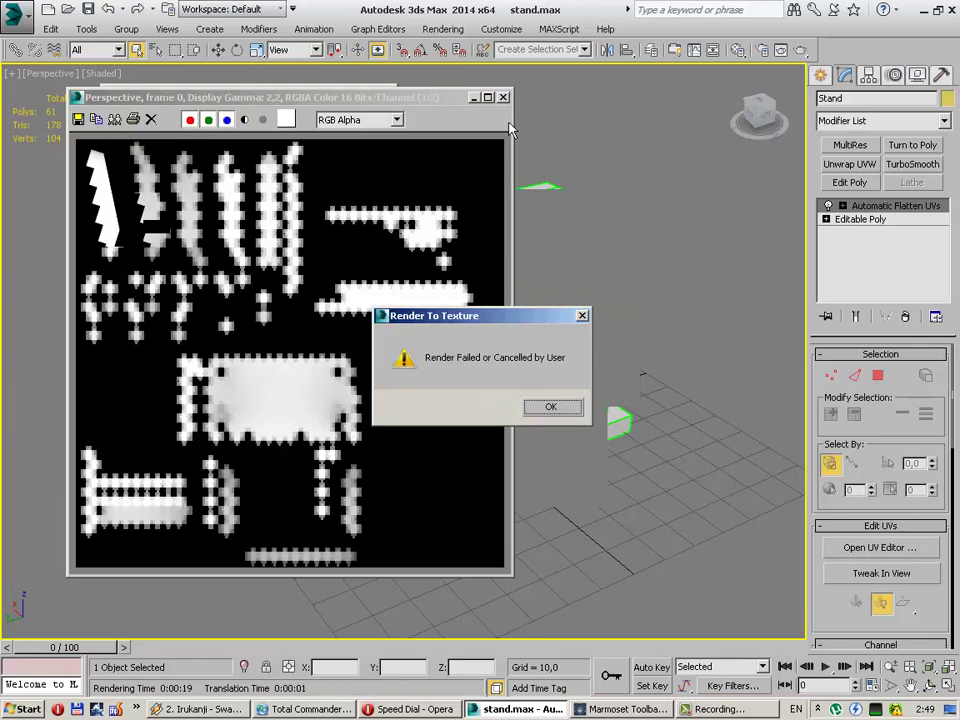
click(555, 406)
click(505, 97)
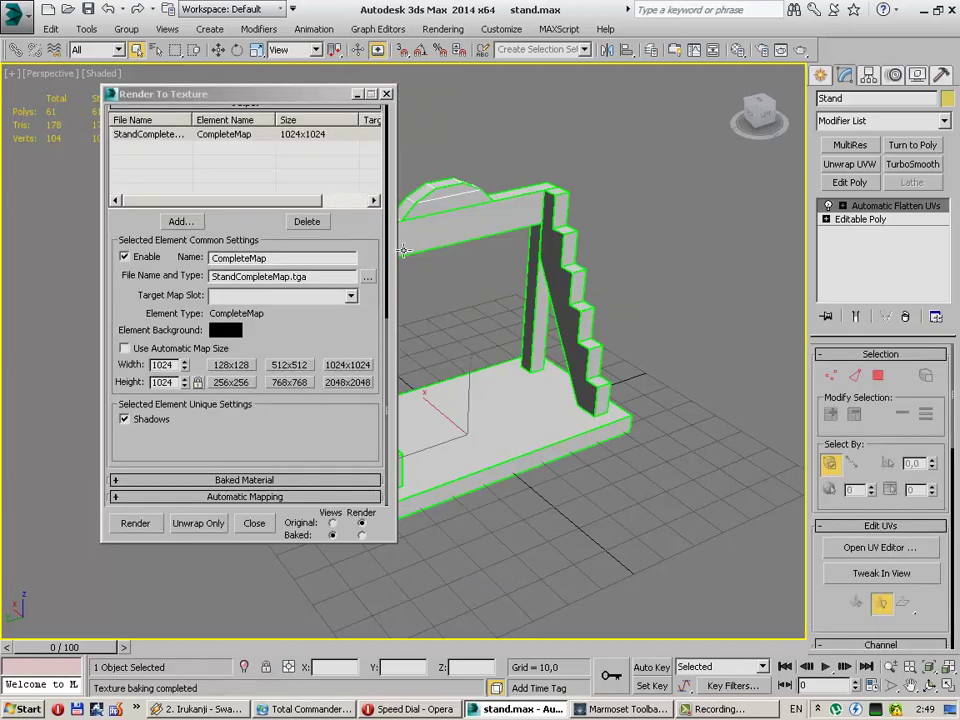
drag(355, 313, 352, 452)
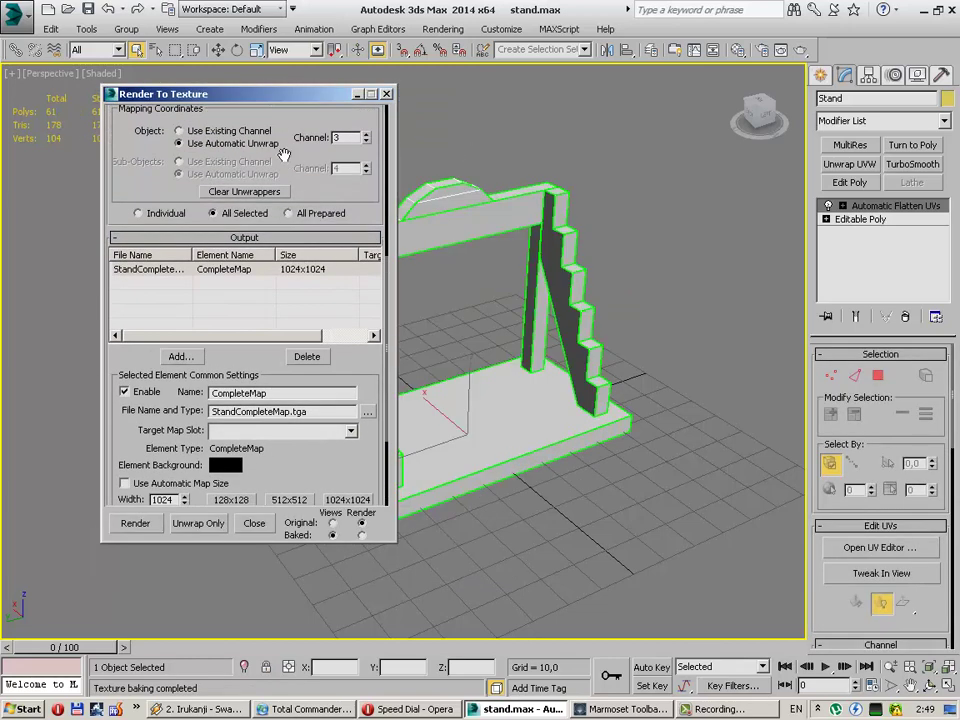
Step: Re-bake the CompleteMap using existing mapping channel 1, overwriting the previous file
click(255, 131)
click(365, 137)
click(352, 152)
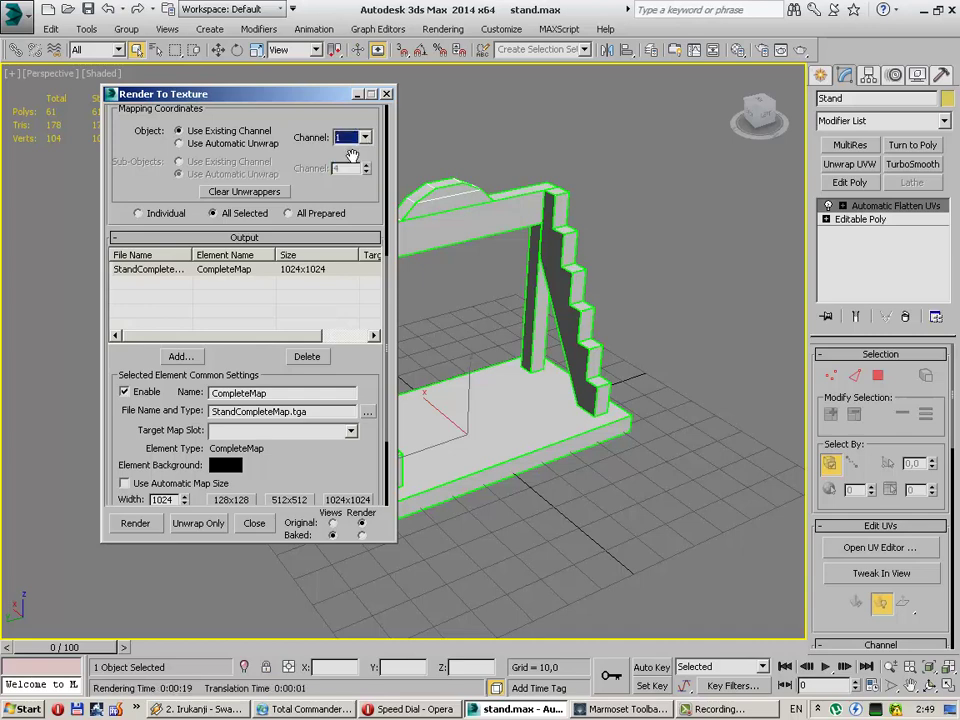
drag(380, 378, 380, 217)
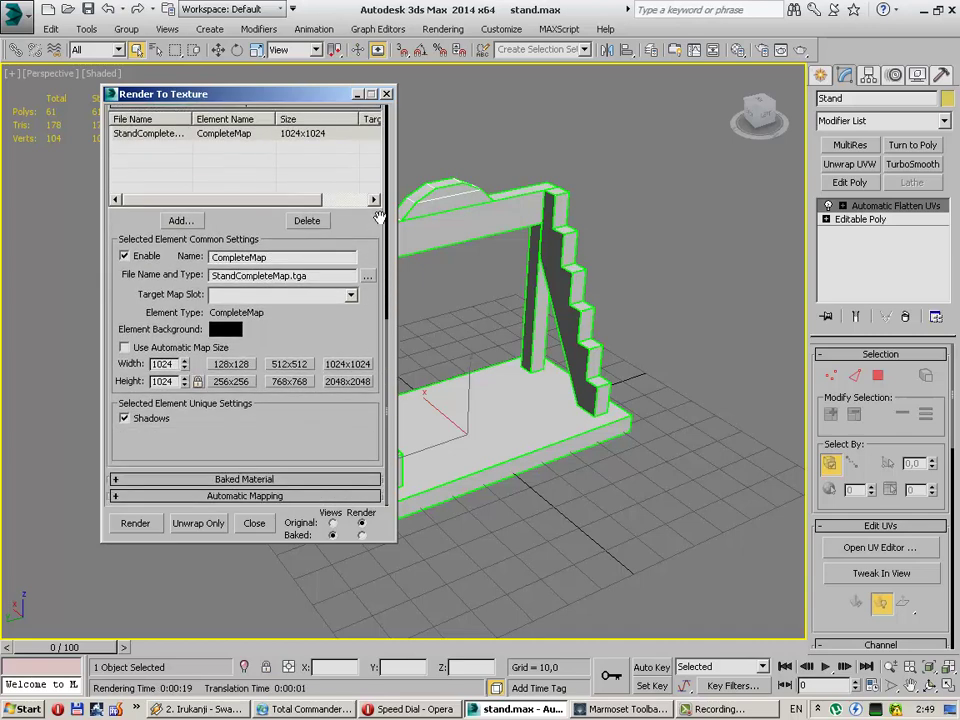
click(137, 528)
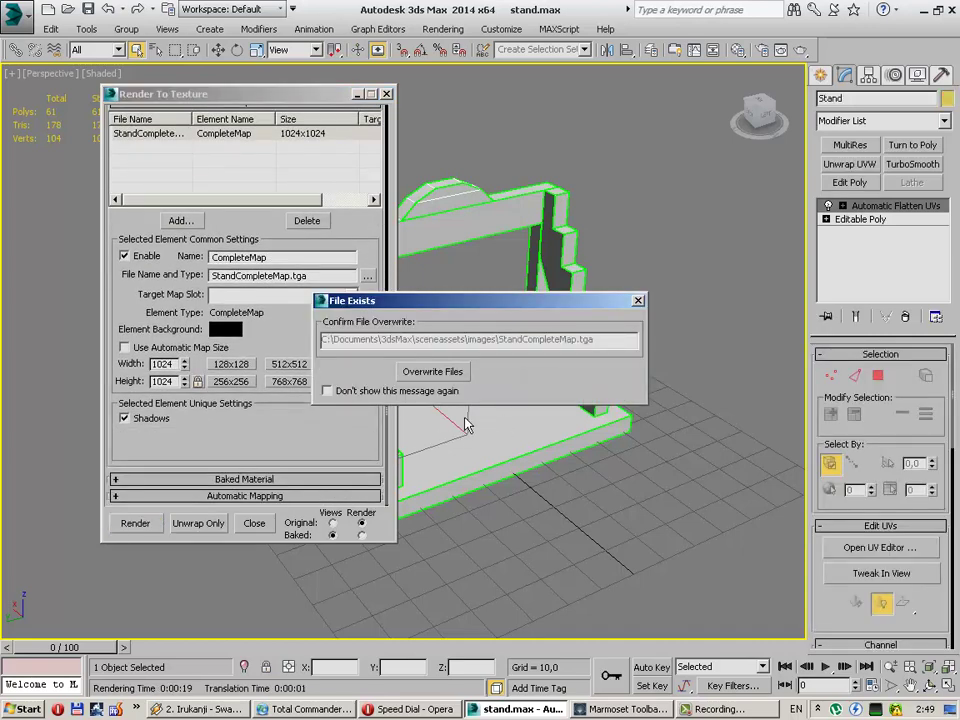
click(414, 375)
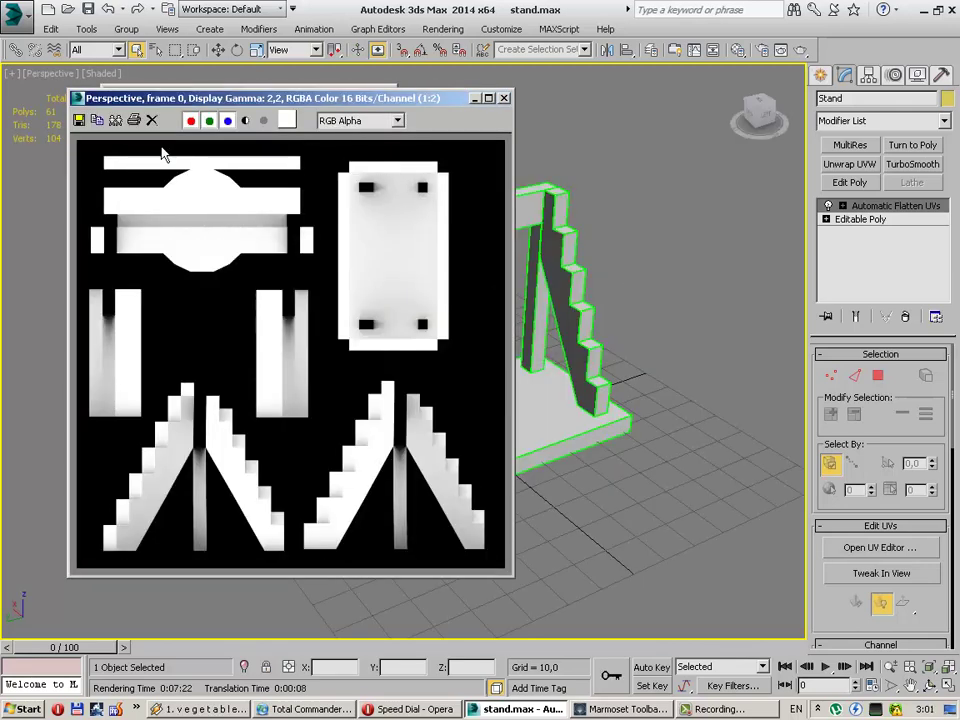
Step: Save the baked occlusion map as ao.tga with the default Targa options
click(79, 120)
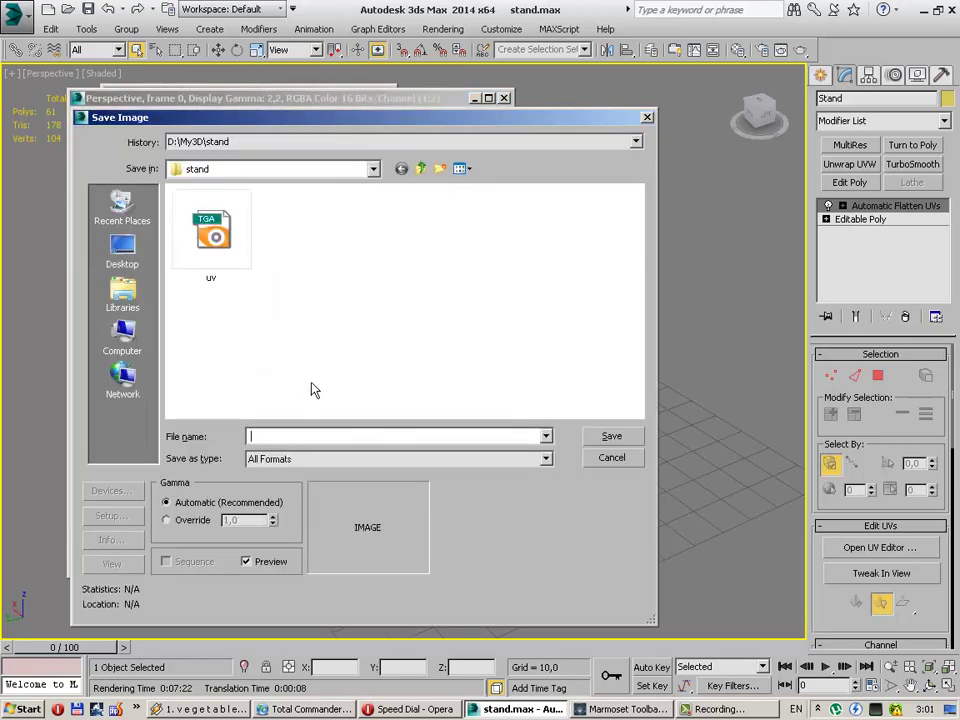
text(ao.tga)
key(Return)
click(497, 463)
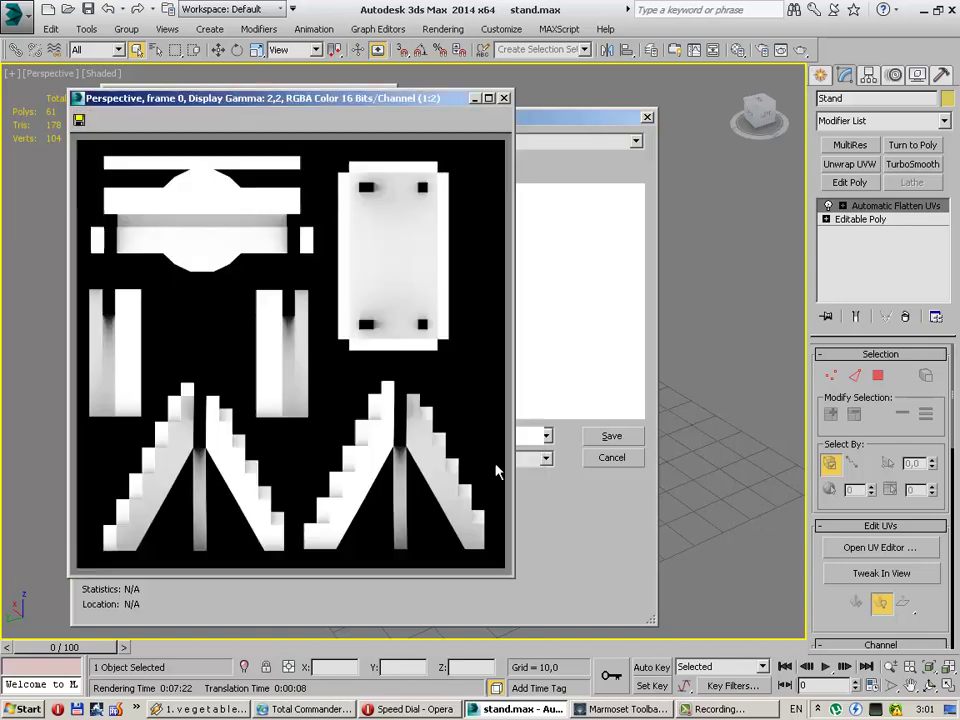
Step: Close the rendered frame window and switch away from 3ds Max to another program
click(136, 709)
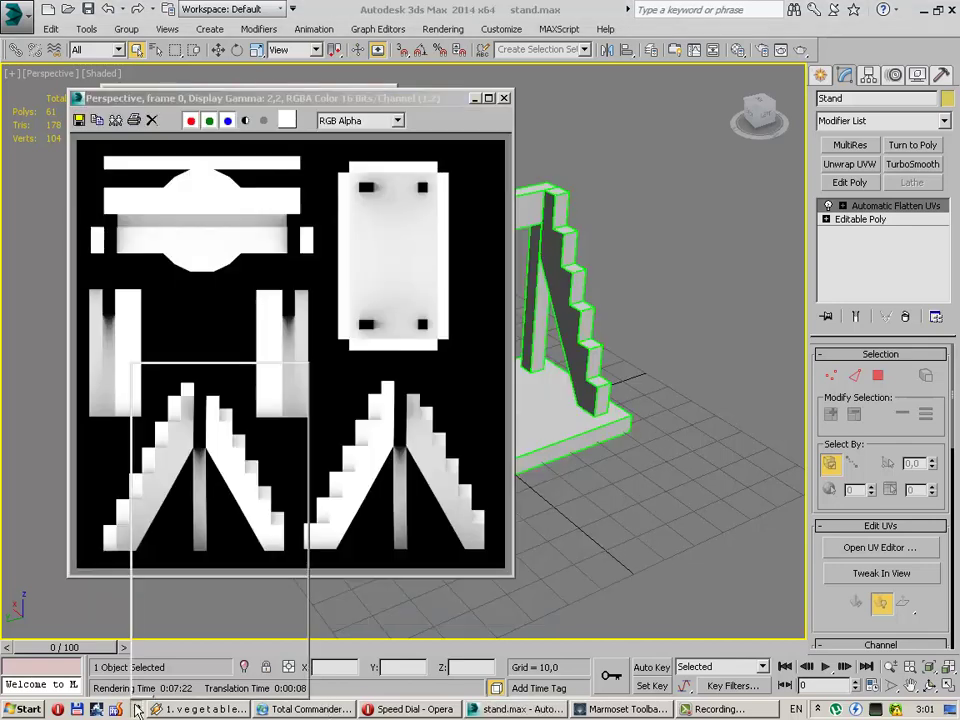
click(195, 391)
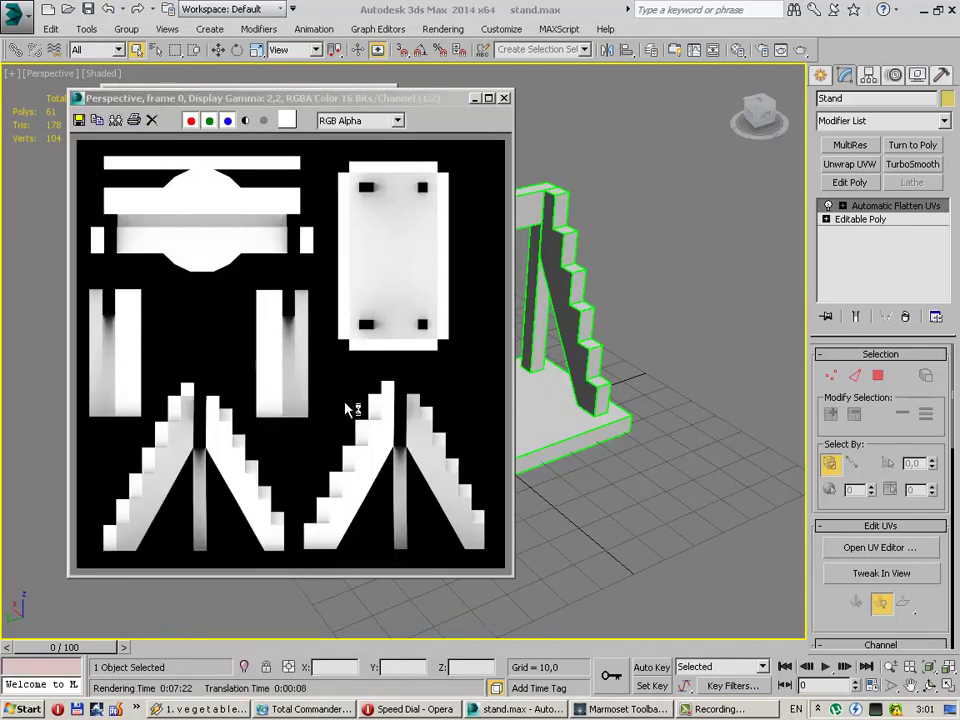
key(0)
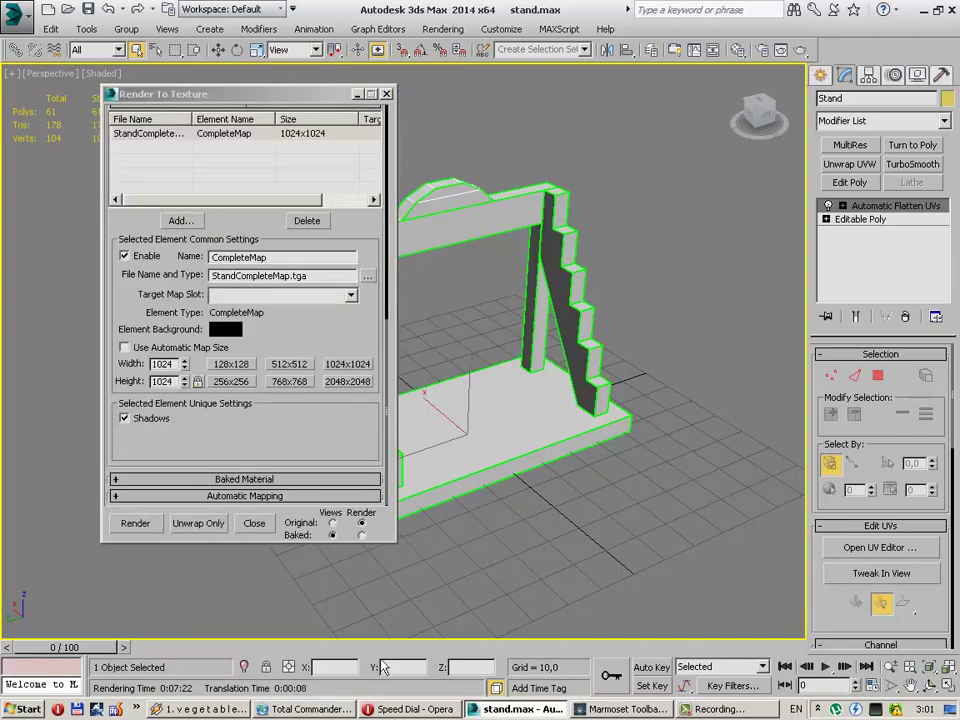
key(alt+Tab)
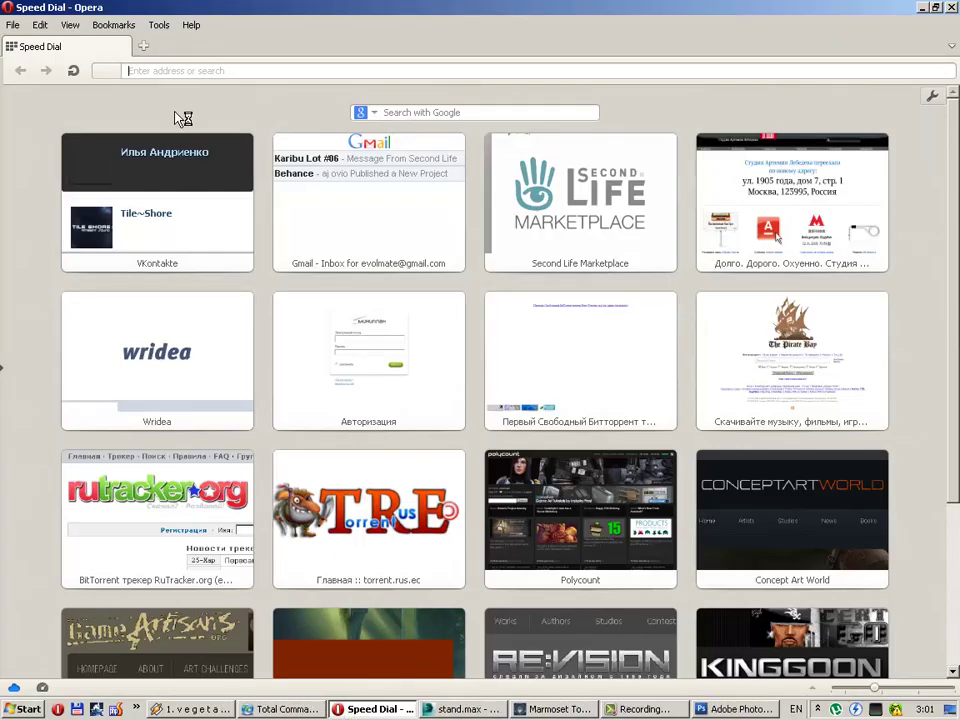
Step: In Total Commander, browse drive T's Wood Authentic and wood end texture folders
key(alt+Tab)
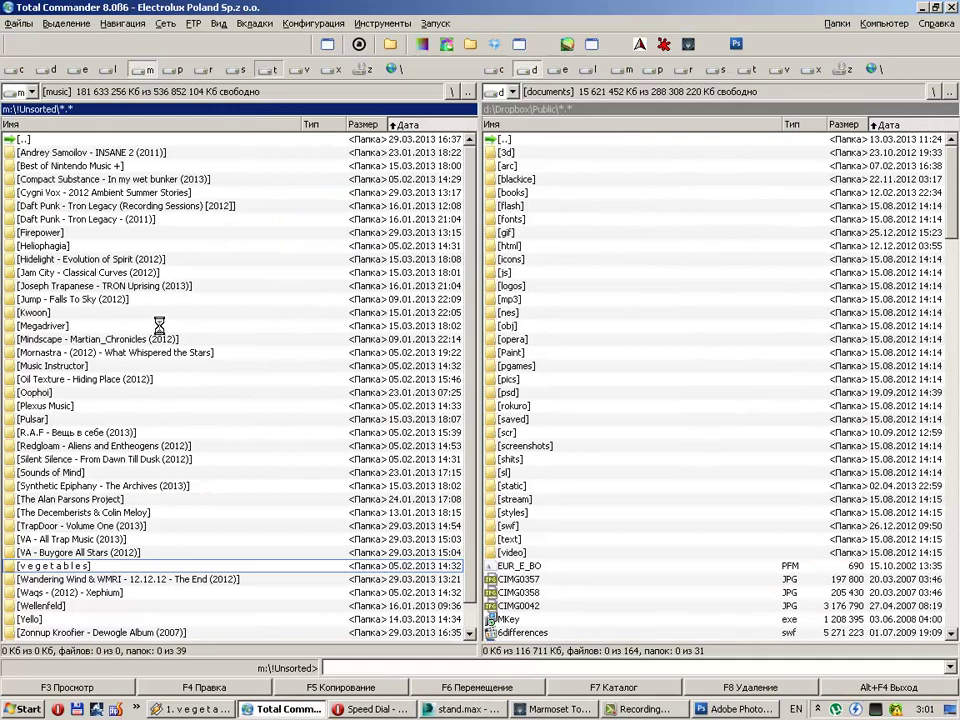
text(t:)
key(Return)
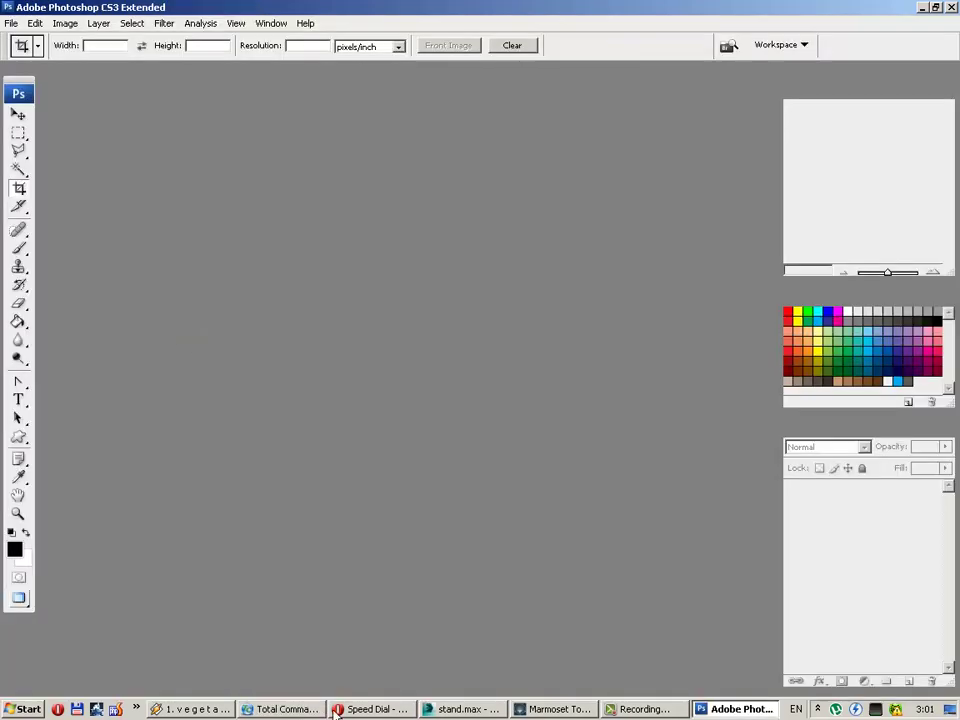
click(285, 709)
scroll(160, 560, down, 10)
click(86, 633)
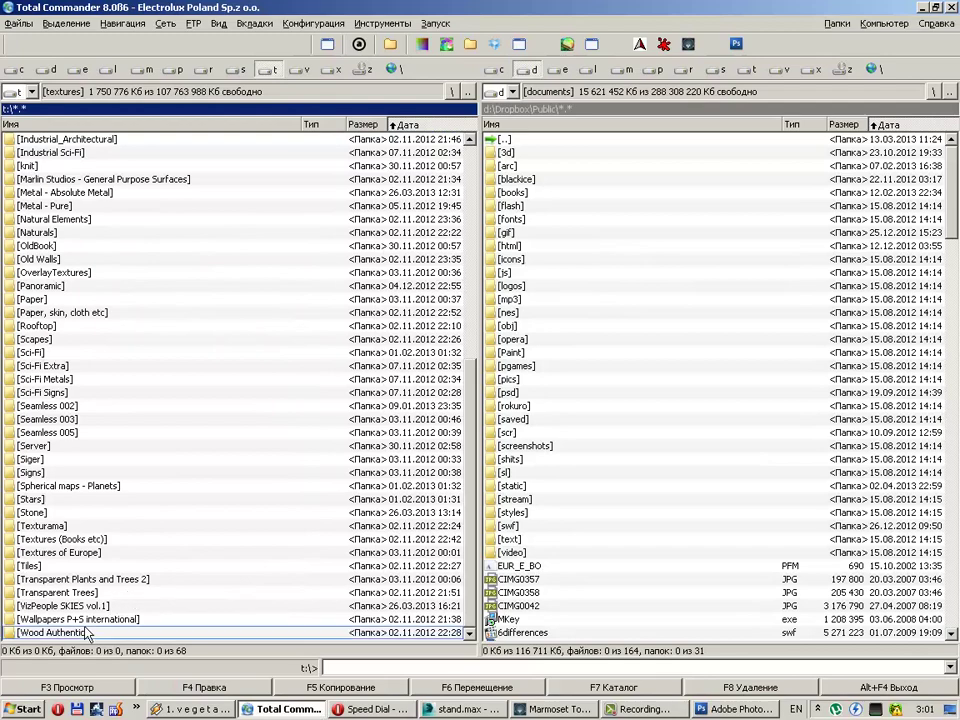
double_click(235, 632)
key(BackSpace)
double_click(235, 632)
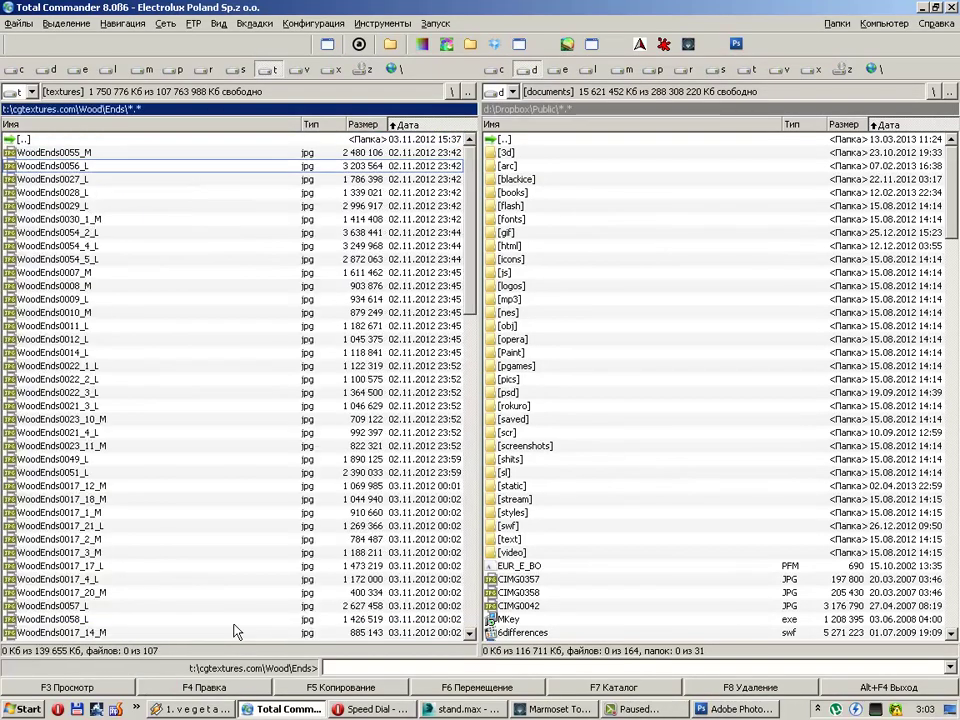
double_click(236, 628)
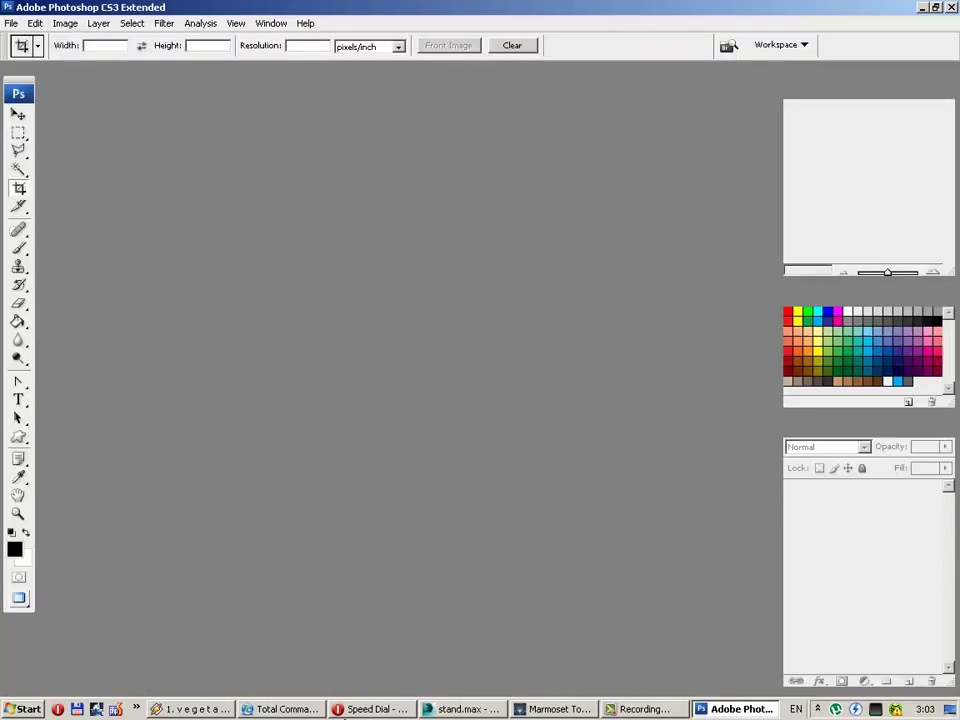
click(300, 710)
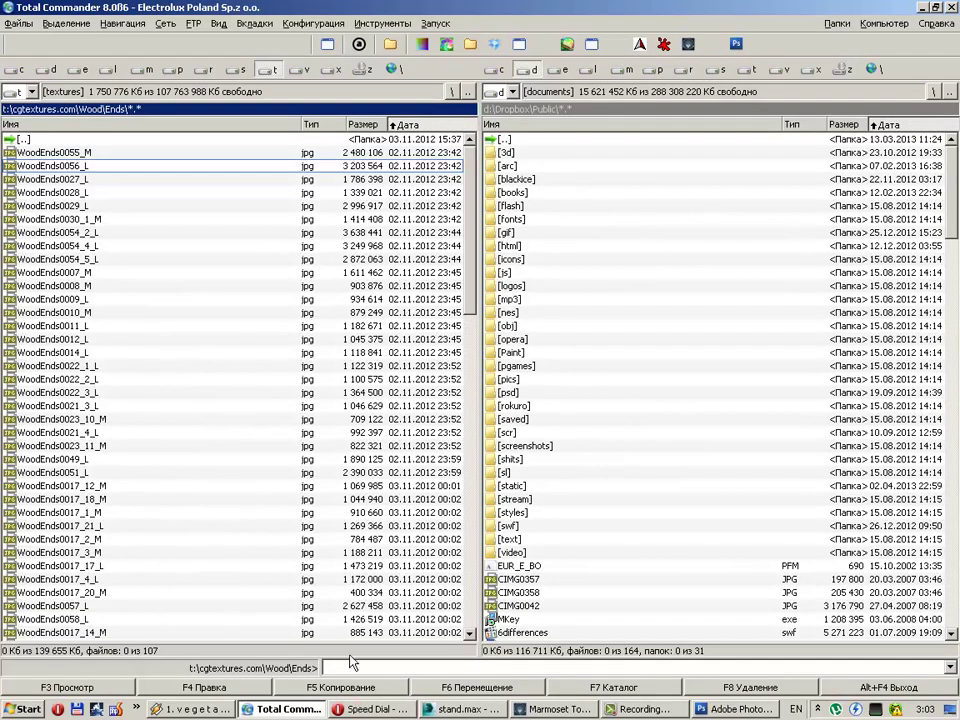
Step: Jump the left panel to d:\My3D\stand with a pasted cd path and select ao.tga
click(324, 667)
text(cd)
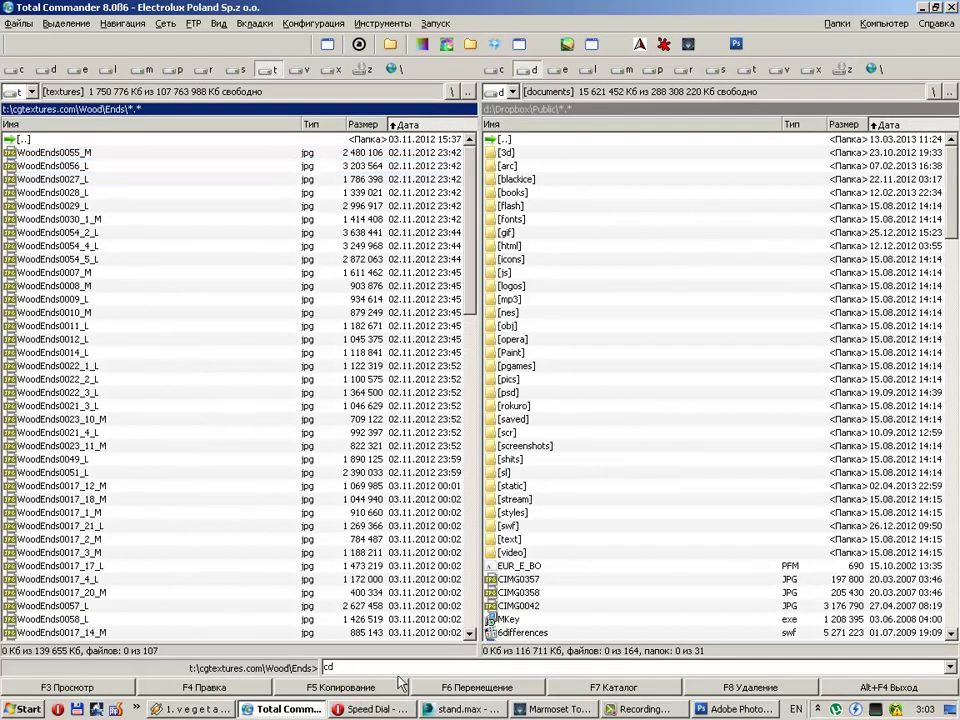
text(d:\My3D\stand)
key(Return)
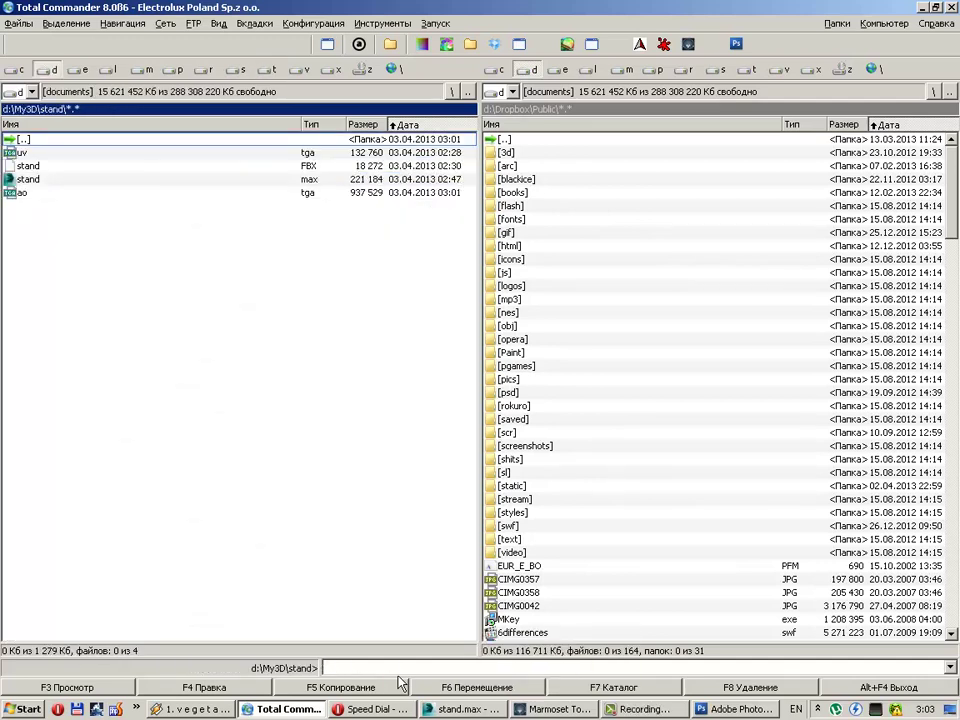
key(Down)
click(52, 193)
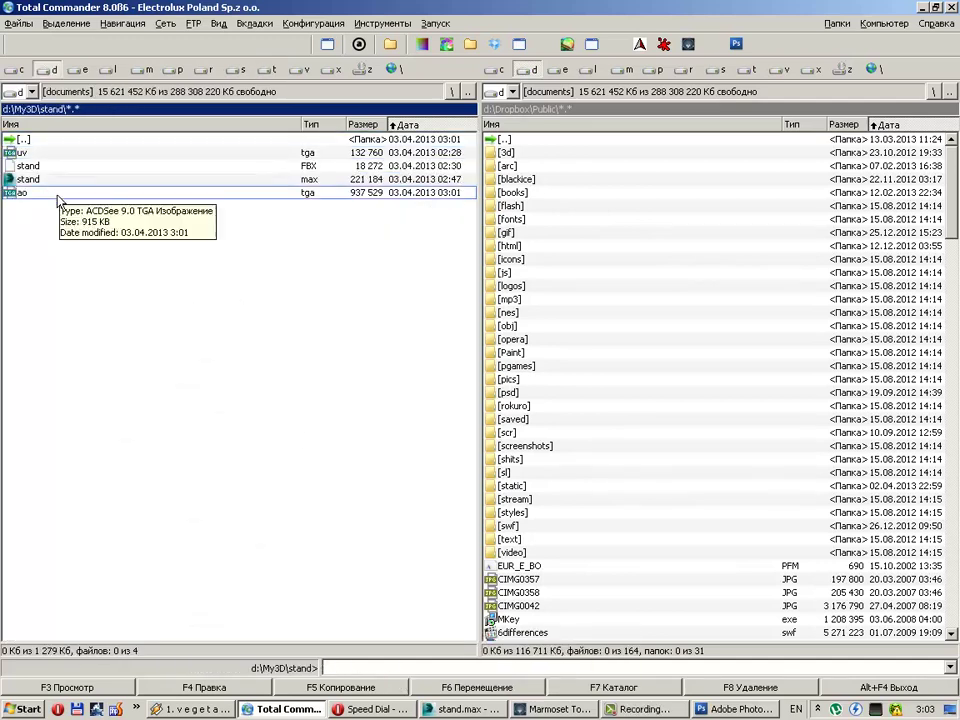
Step: In Photoshop, load the Alpha 1 selection, contract it, and copy it to a new layer
click(720, 710)
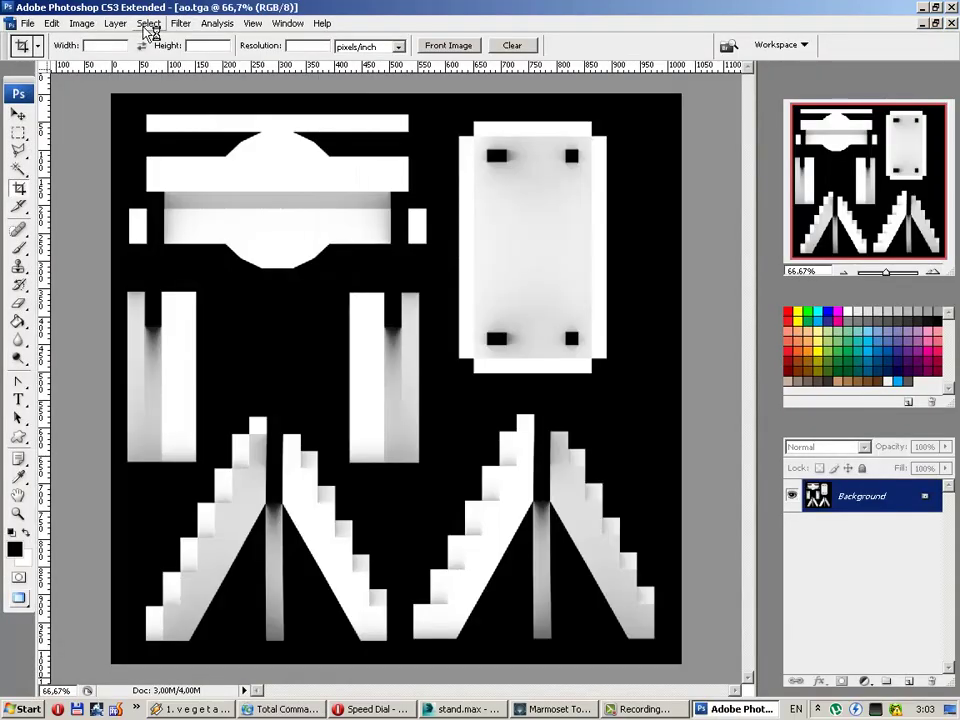
click(152, 25)
click(215, 270)
click(613, 195)
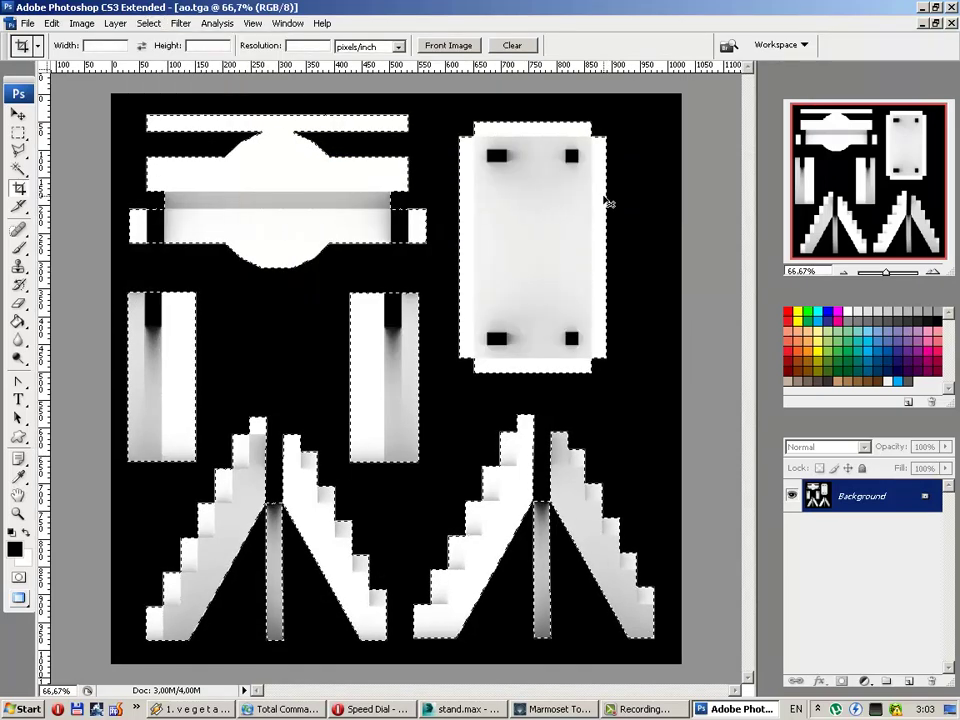
click(148, 23)
mouse_move(160, 191)
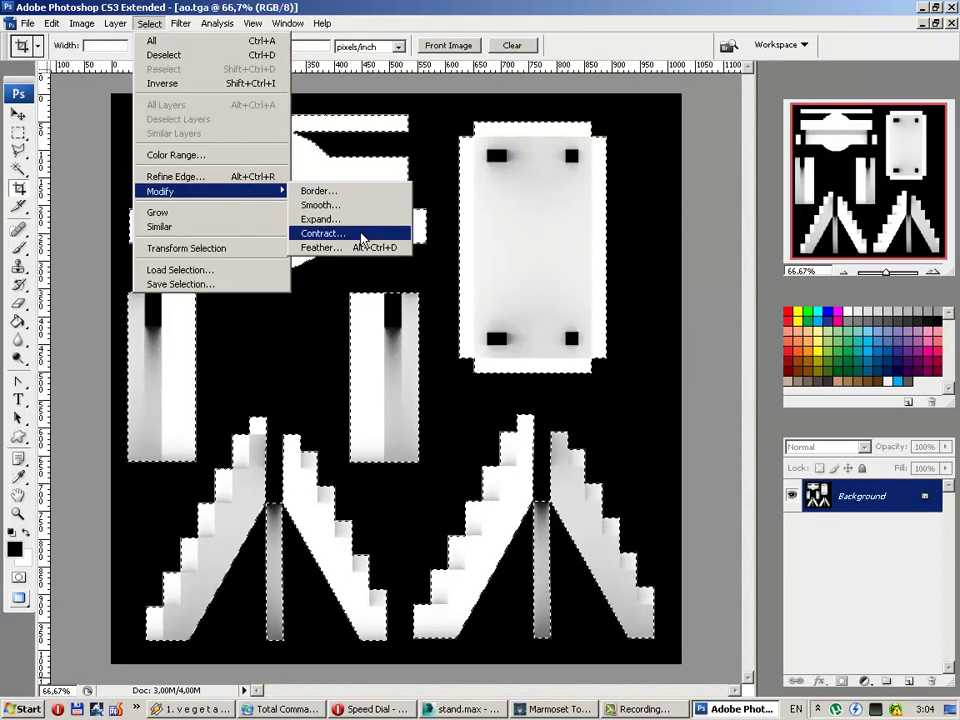
click(365, 237)
click(547, 237)
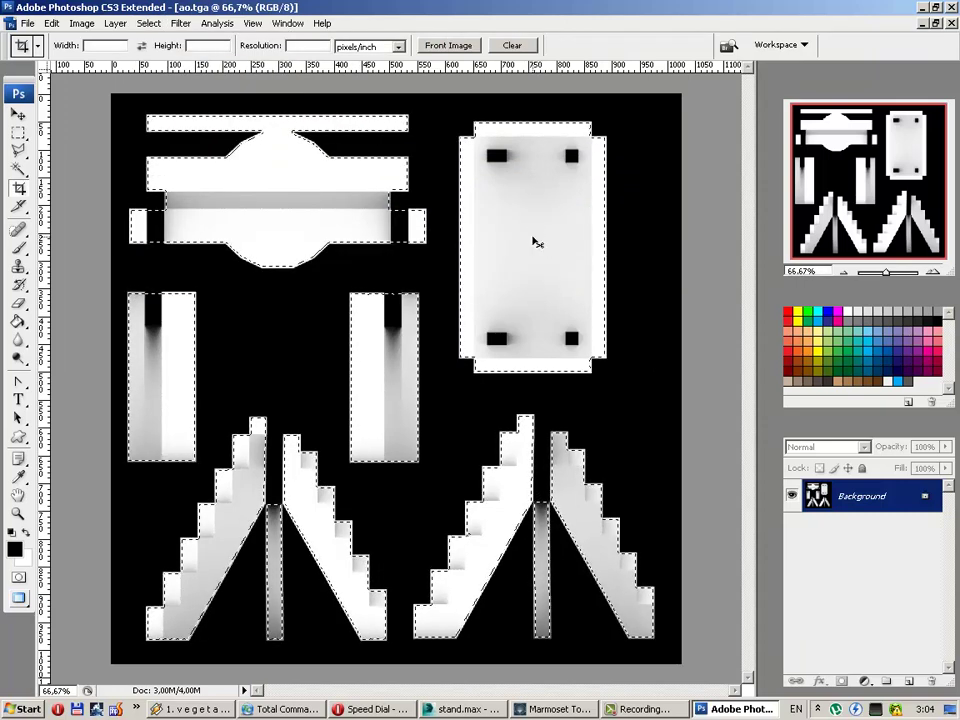
key(ctrl+j)
Step: Apply Flaming Pear Solidify C to Layer 1 to spread the shapes over the black gaps
click(181, 23)
mouse_move(260, 383)
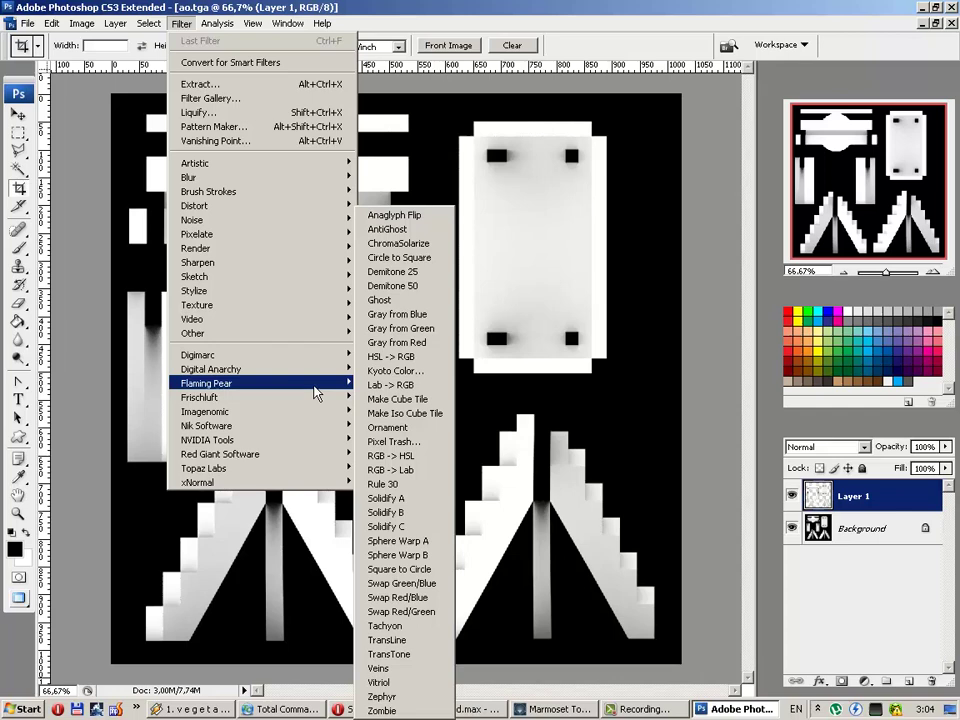
click(417, 528)
click(17, 114)
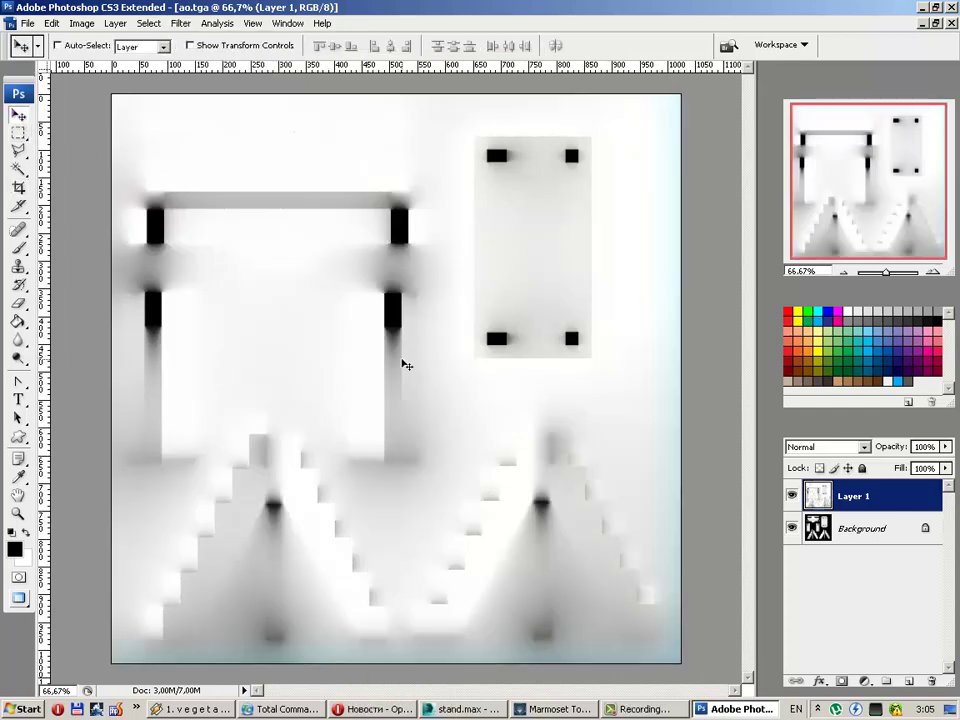
click(290, 709)
drag(37, 165, 510, 421)
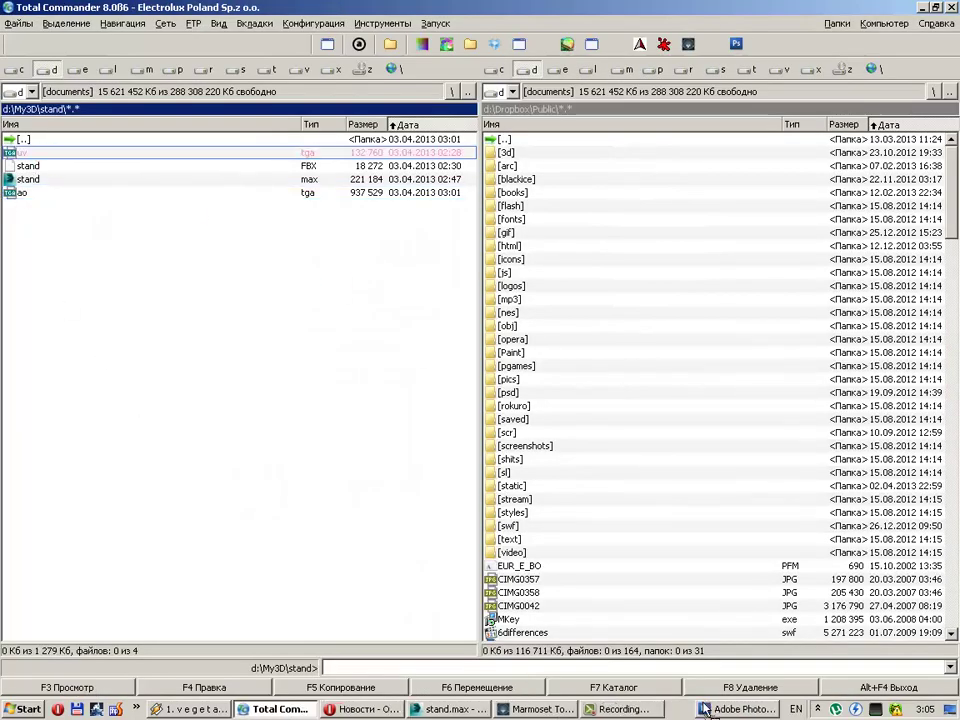
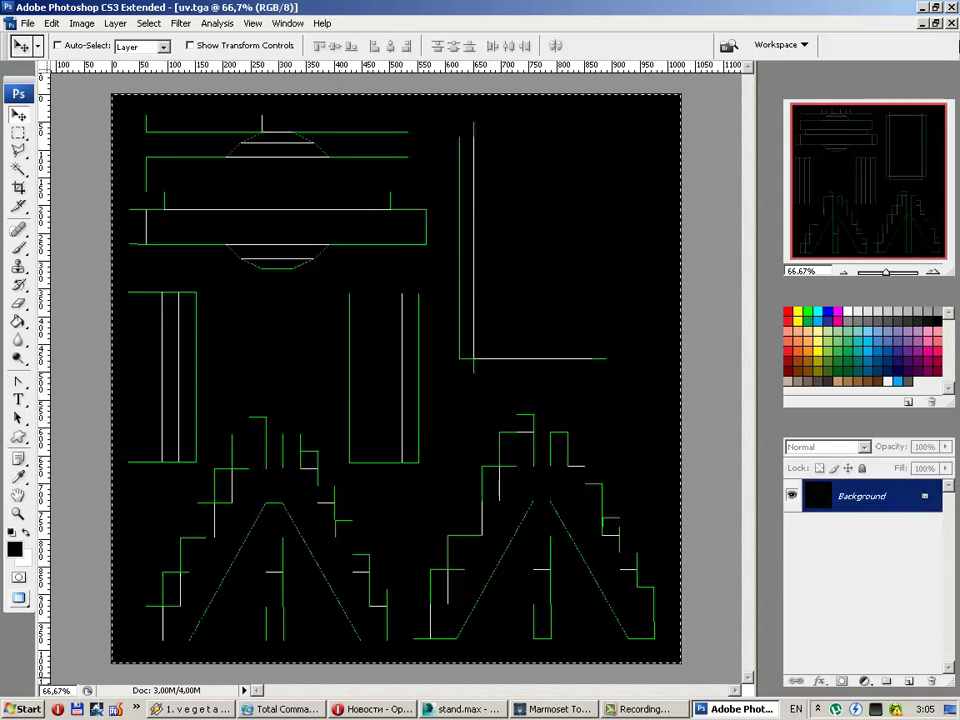
Step: Delete the Alpha 1 channel from the ao.tga document
key(ctrl+Tab)
click(855, 432)
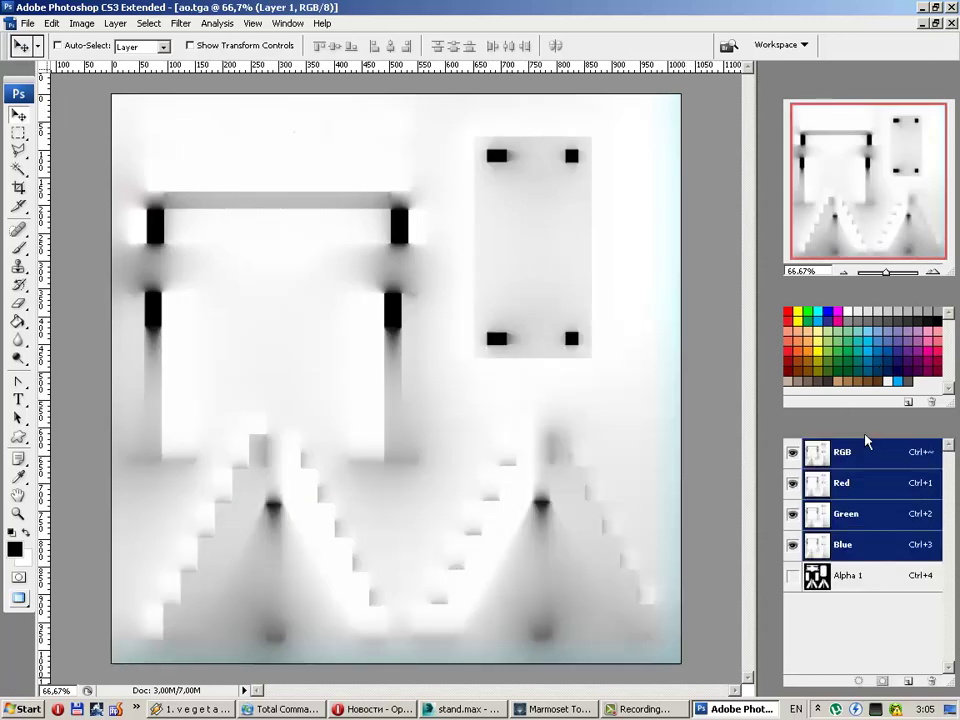
click(860, 576)
click(931, 681)
key(Return)
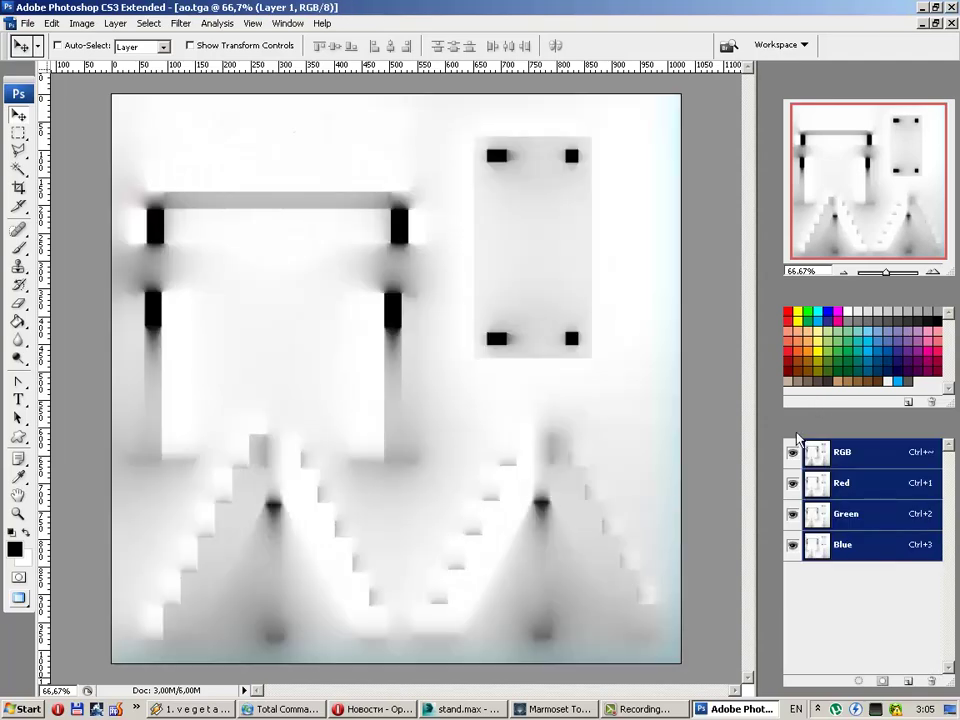
click(798, 437)
Step: Paste the UV wireframe, invert it, set it to Multiply and merge it into Background
key(ctrl+v)
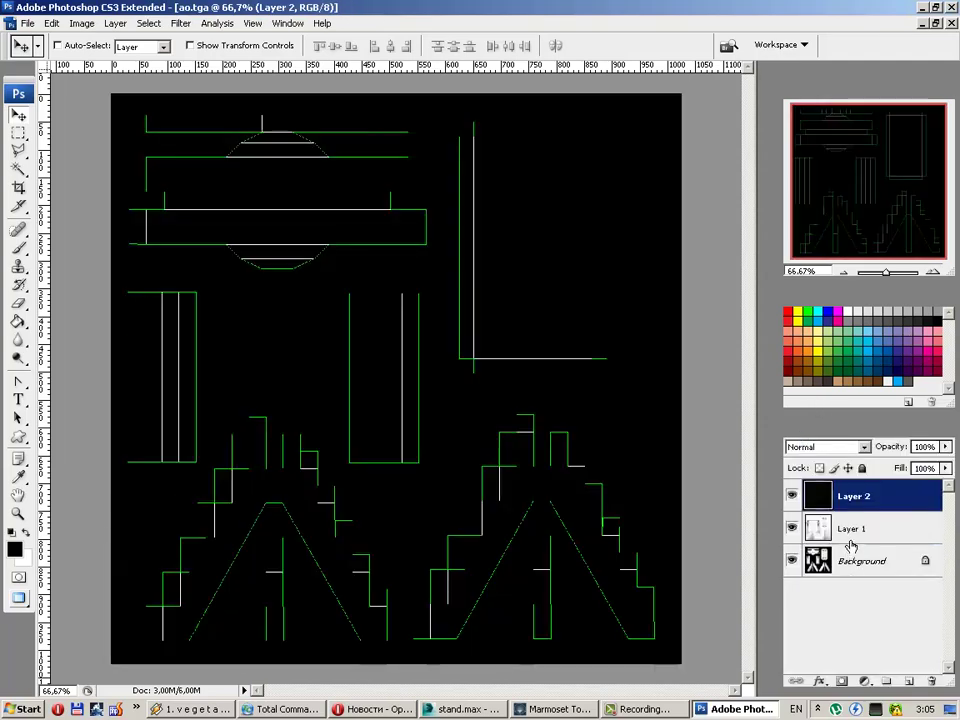
key(ctrl+i)
click(825, 447)
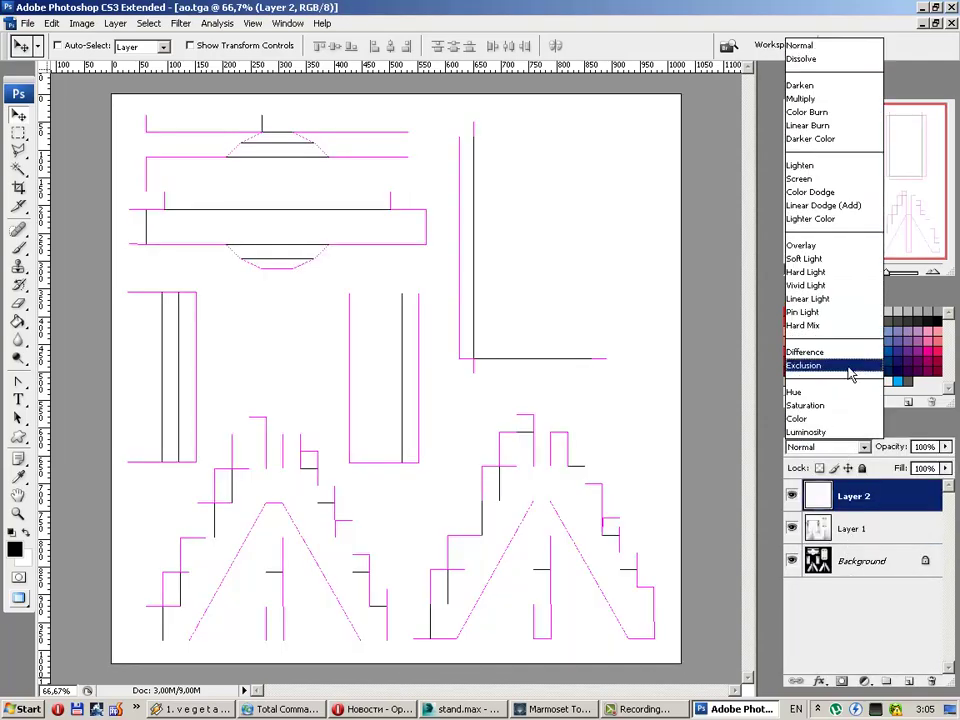
click(846, 114)
click(852, 557)
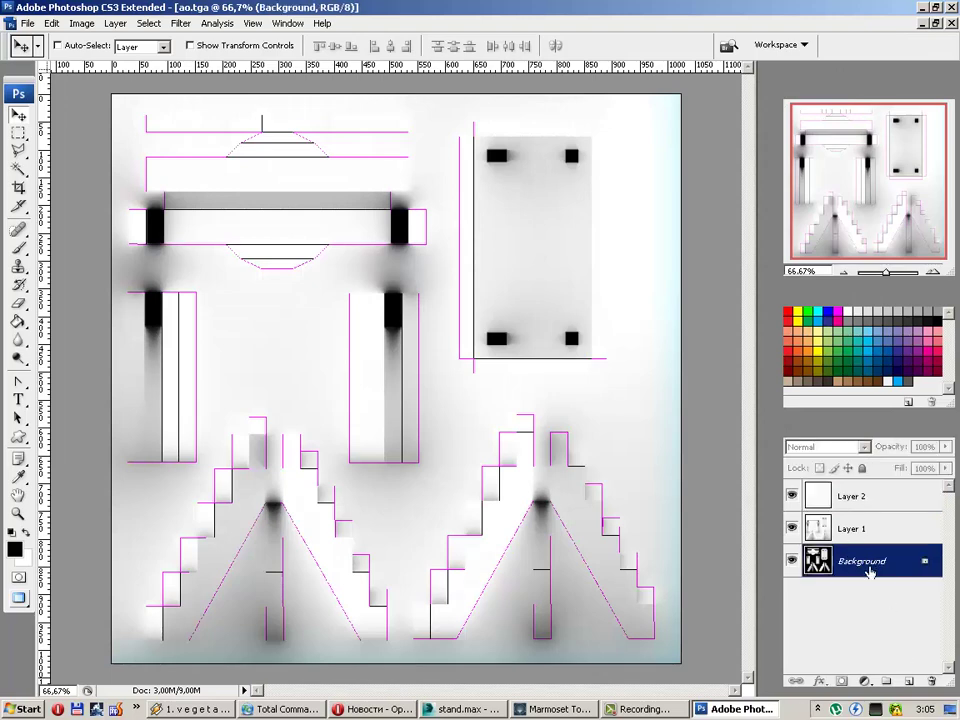
click(866, 545)
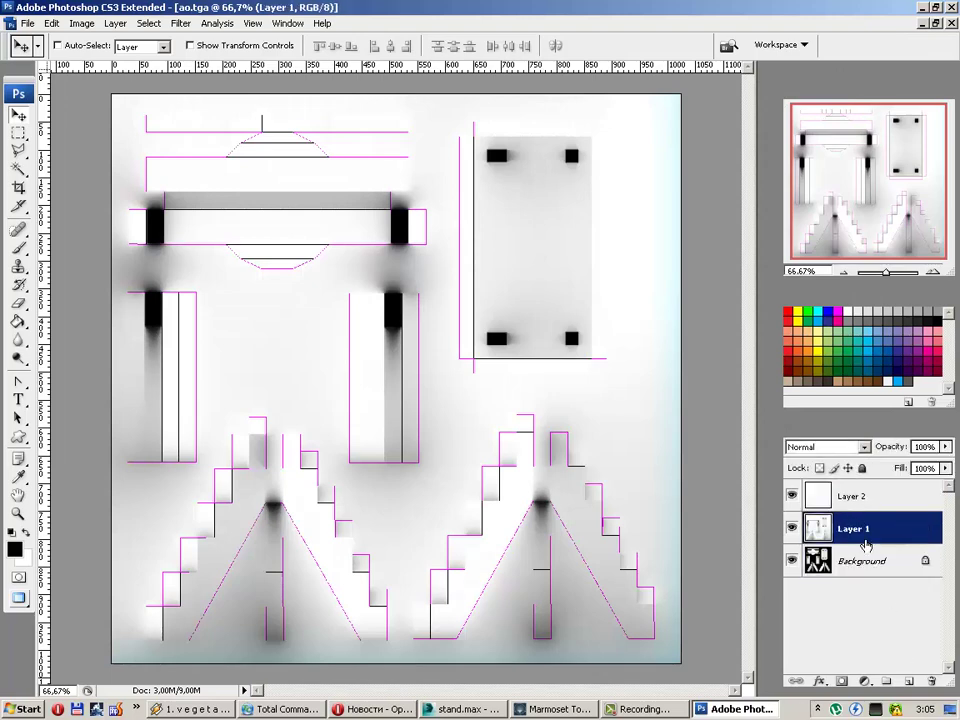
key(ctrl+e)
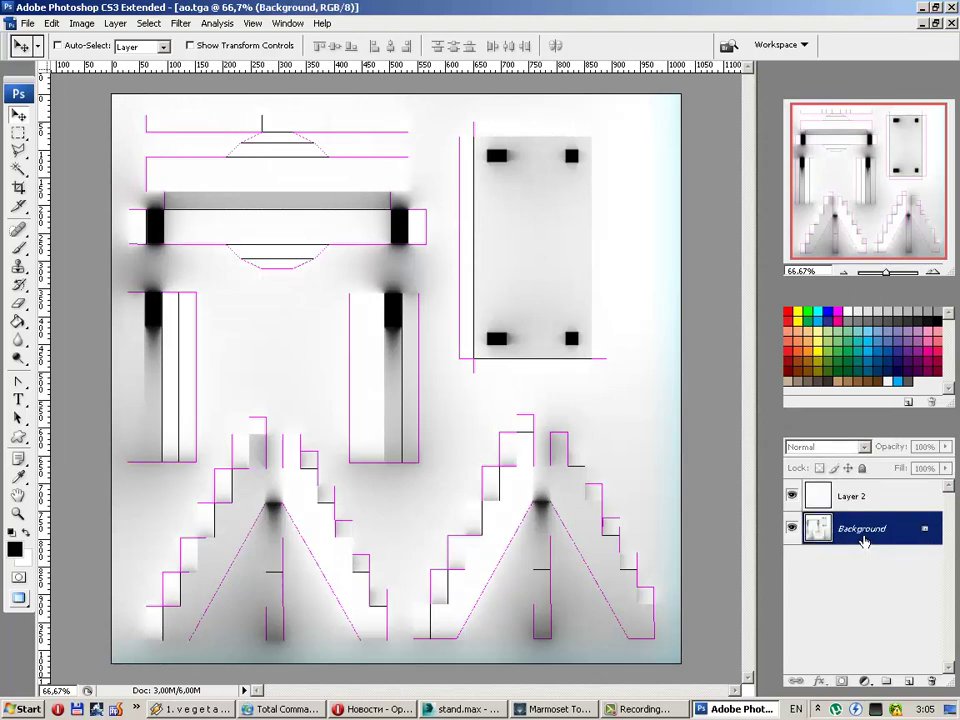
Step: Duplicate the Background layer and fill the original Background with white
key(ctrl+j)
click(865, 568)
key(ctrl+BackSpace)
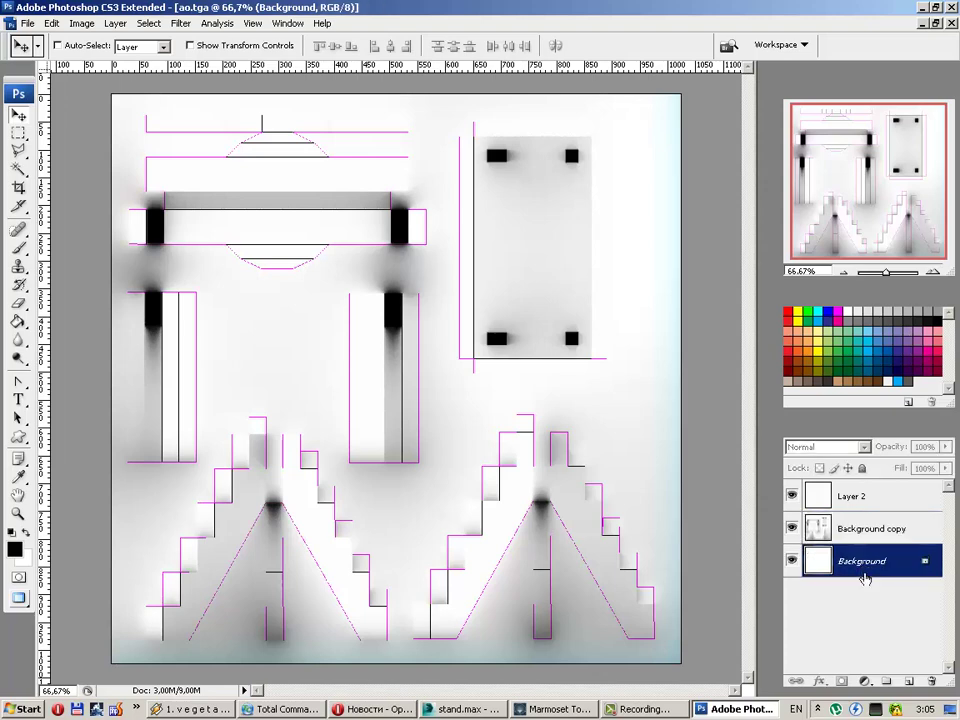
double_click(862, 537)
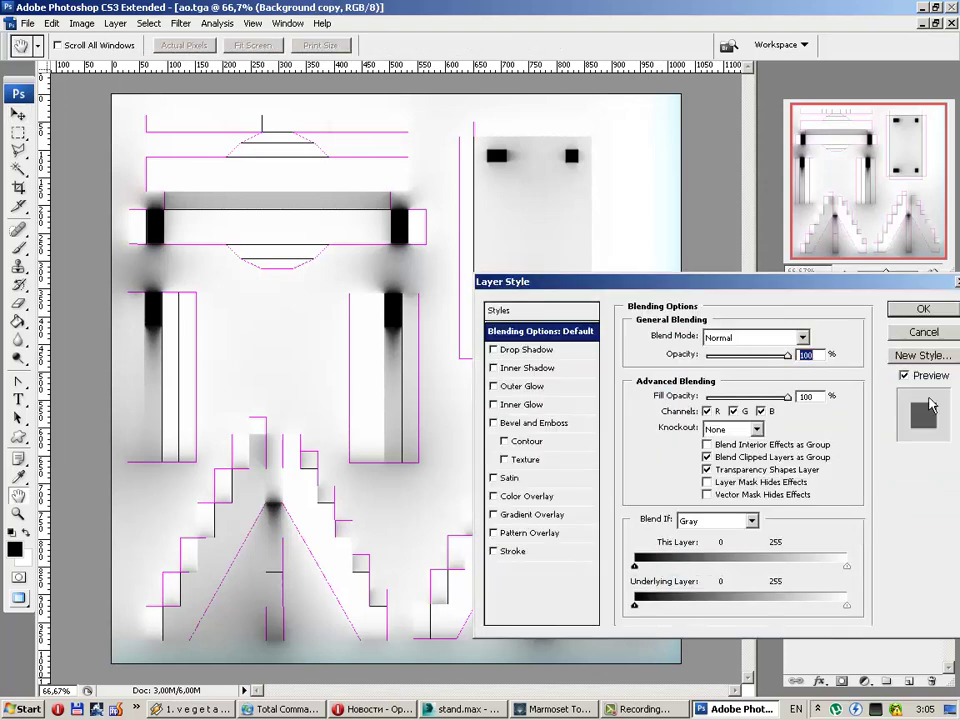
click(902, 333)
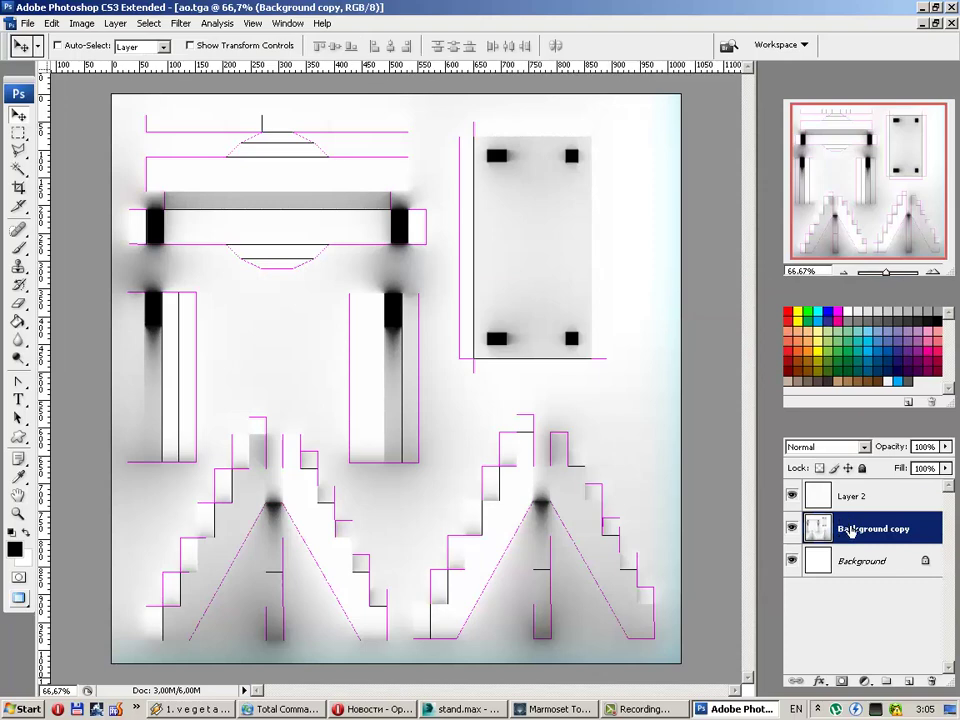
Step: Rename the Background copy to 'AO' and Layer 2 to 'UV'
double_click(851, 531)
text(AO)
key(Return)
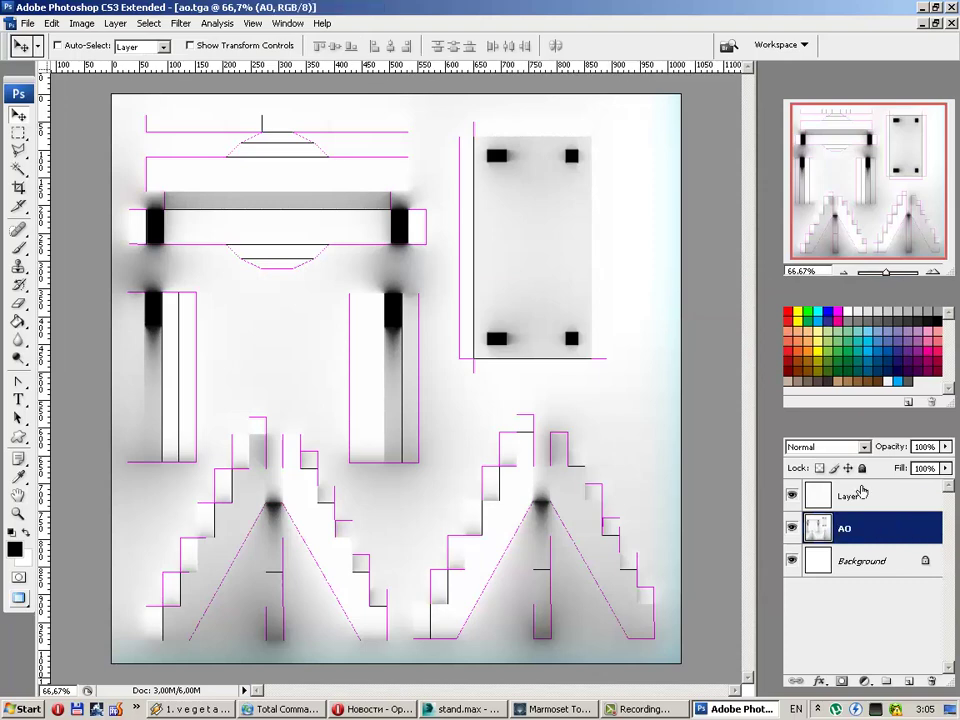
click(847, 500)
double_click(850, 497)
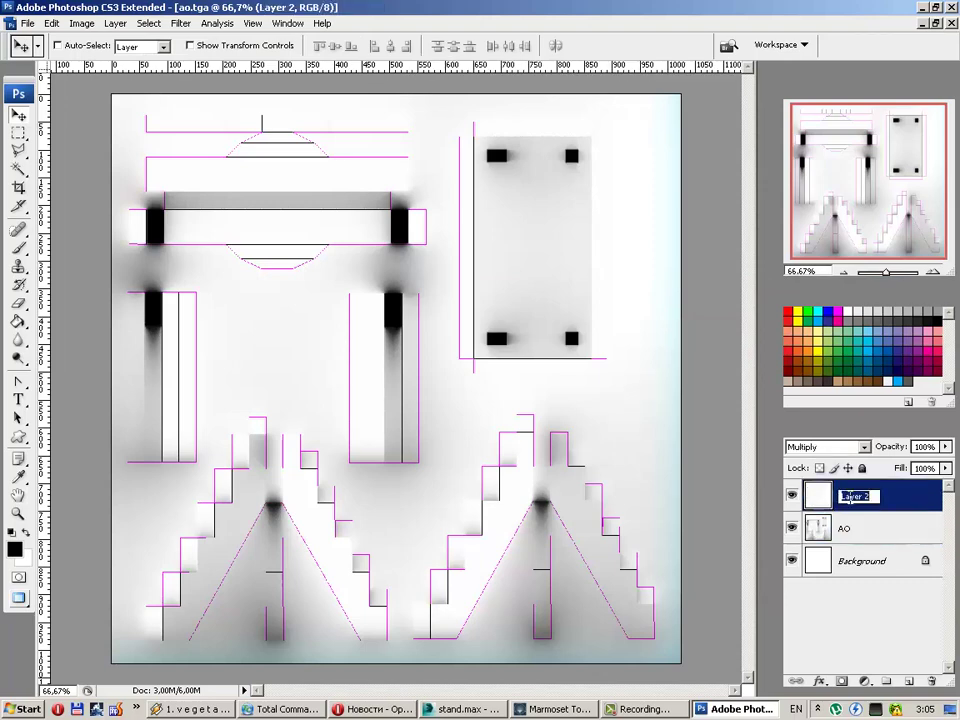
text(UV)
key(Return)
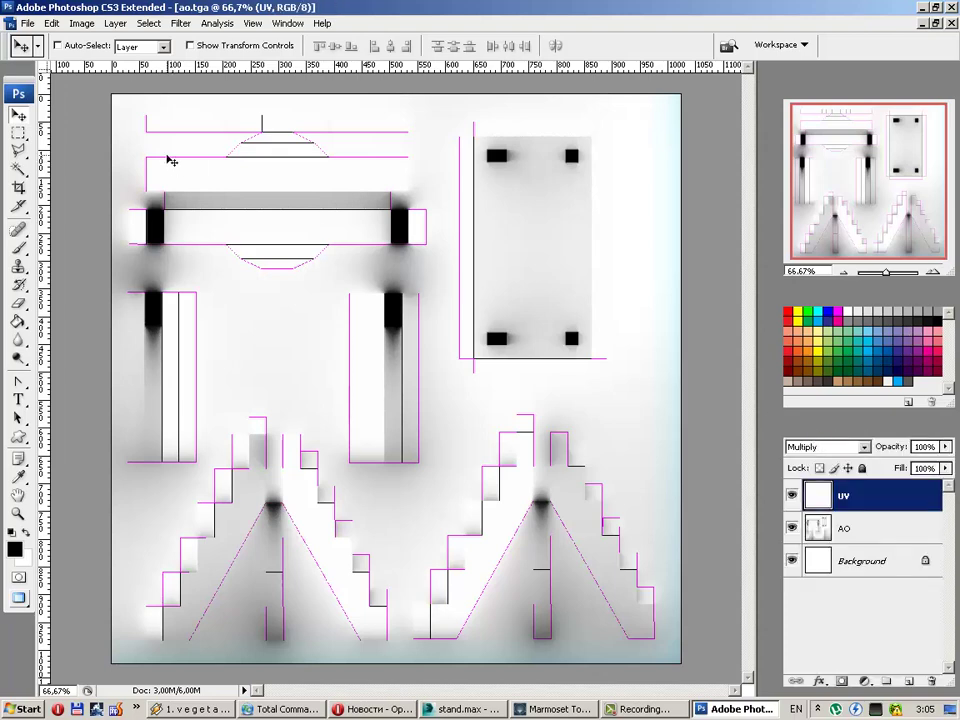
Step: Save the document as stand_textured.psd, accepting the compatibility options
click(25, 25)
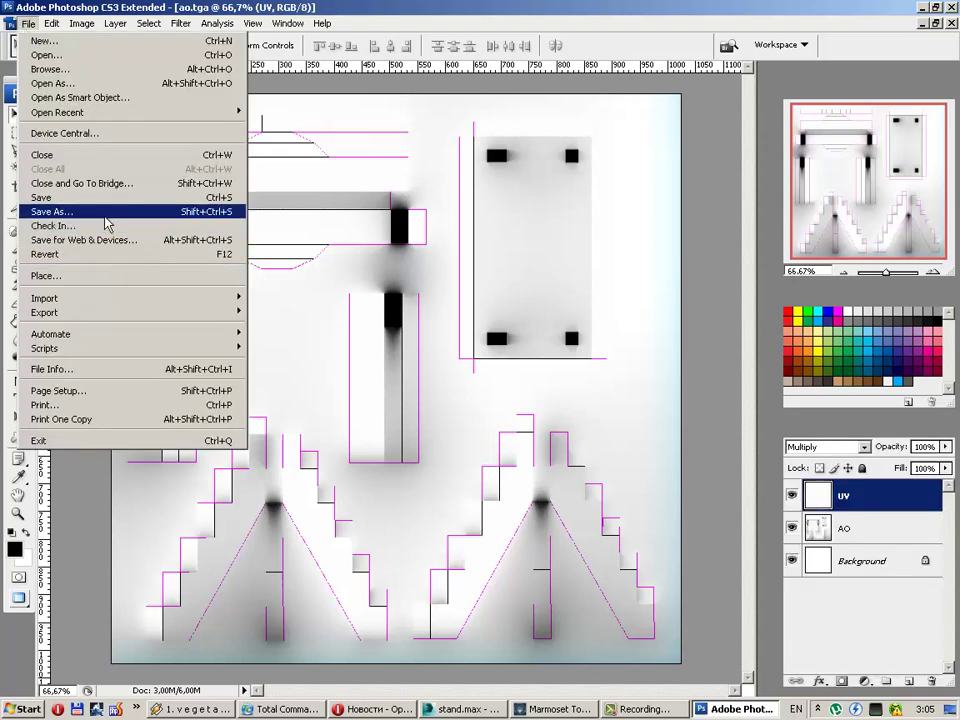
click(107, 224)
text(stand_textured)
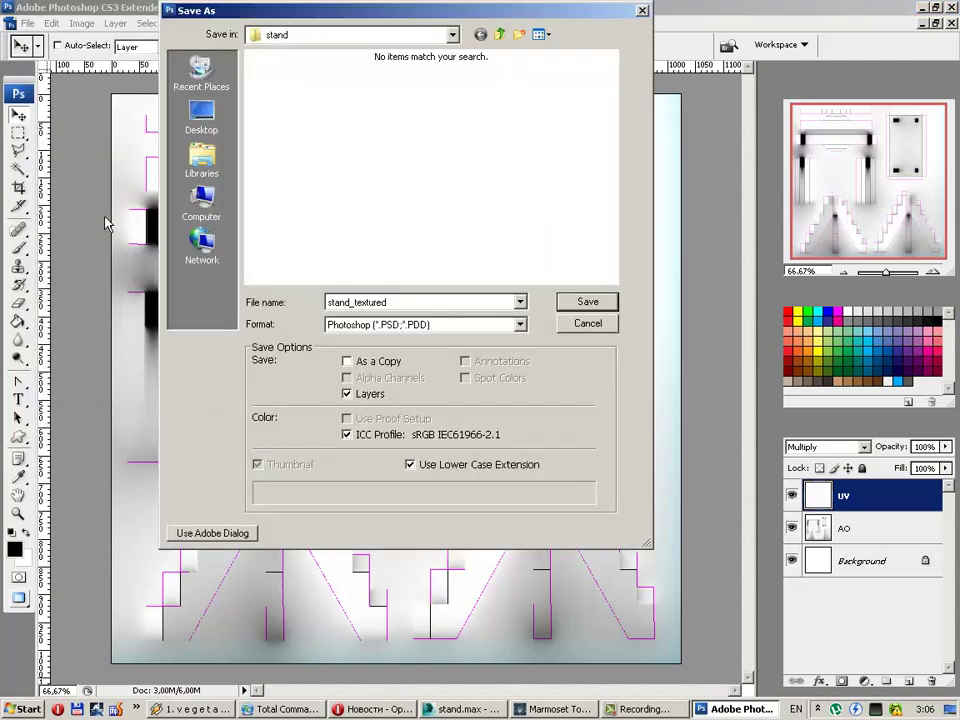
key(Return)
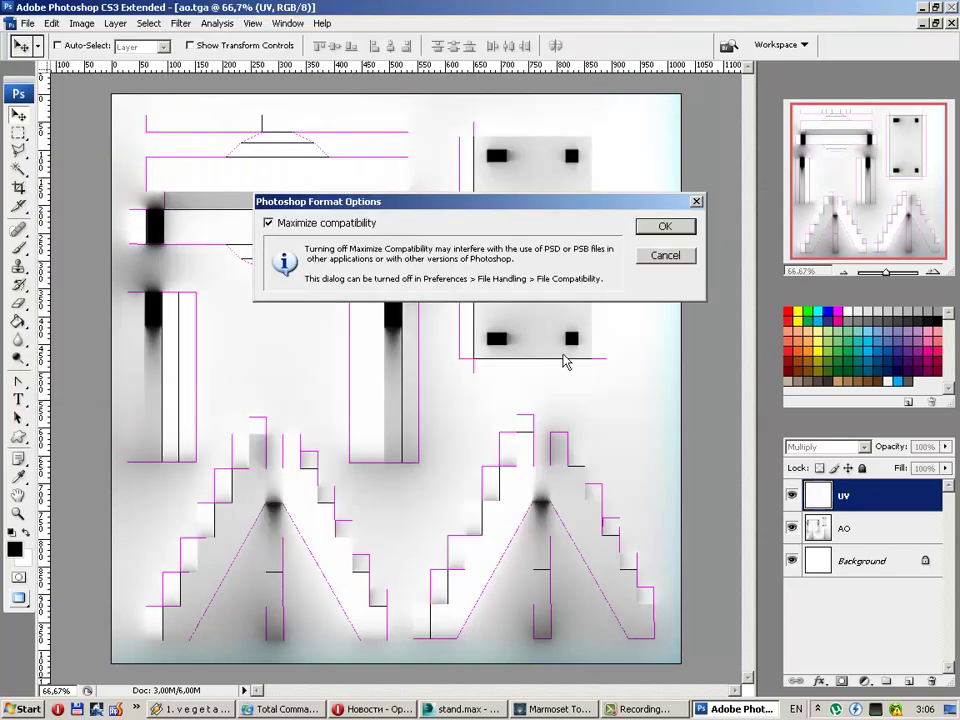
click(679, 229)
key(alt+Tab)
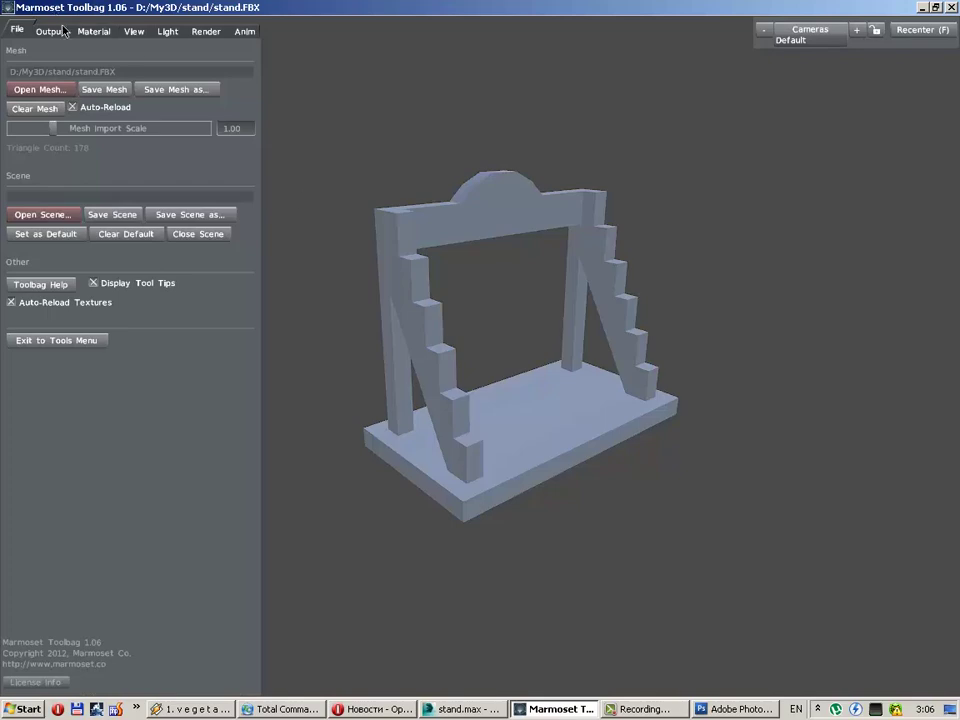
Step: Load stand_textured.psd as the stand material's diffuse texture in Marmoset Toolbag
click(93, 31)
click(47, 248)
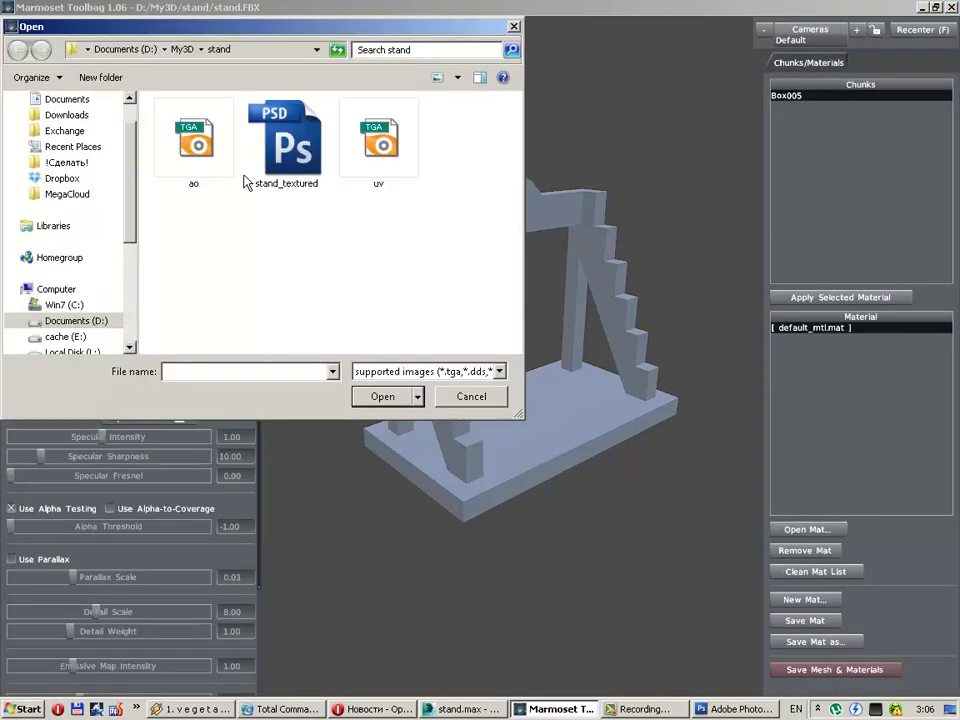
double_click(300, 165)
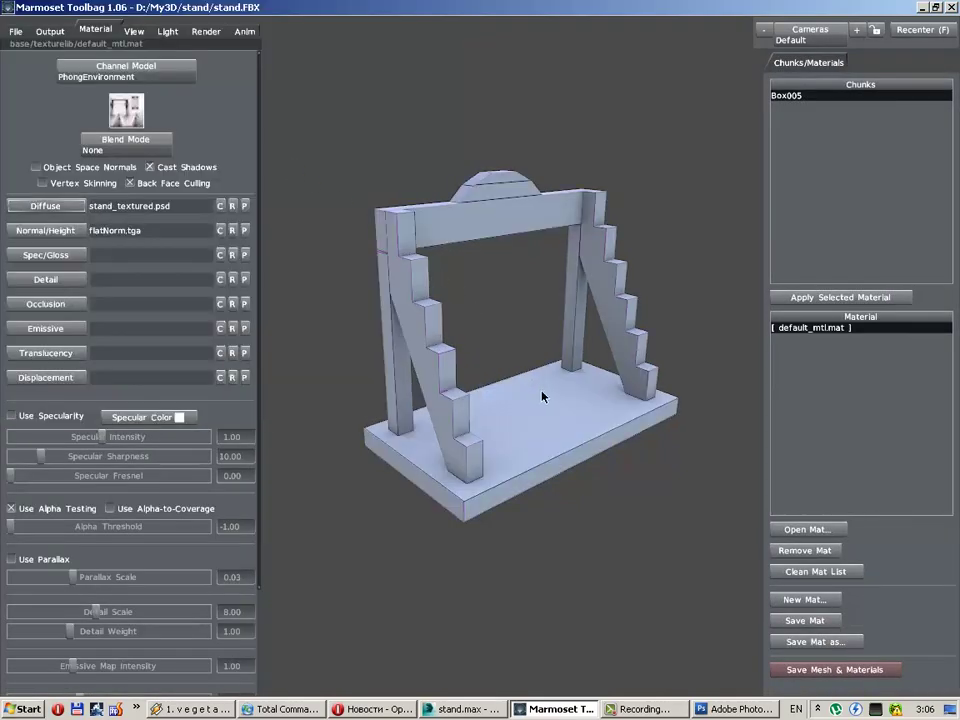
key(Tab)
mouse_move(611, 426)
mouse_down()
mouse_move(508, 441)
mouse_move(454, 431)
mouse_move(463, 440)
mouse_up()
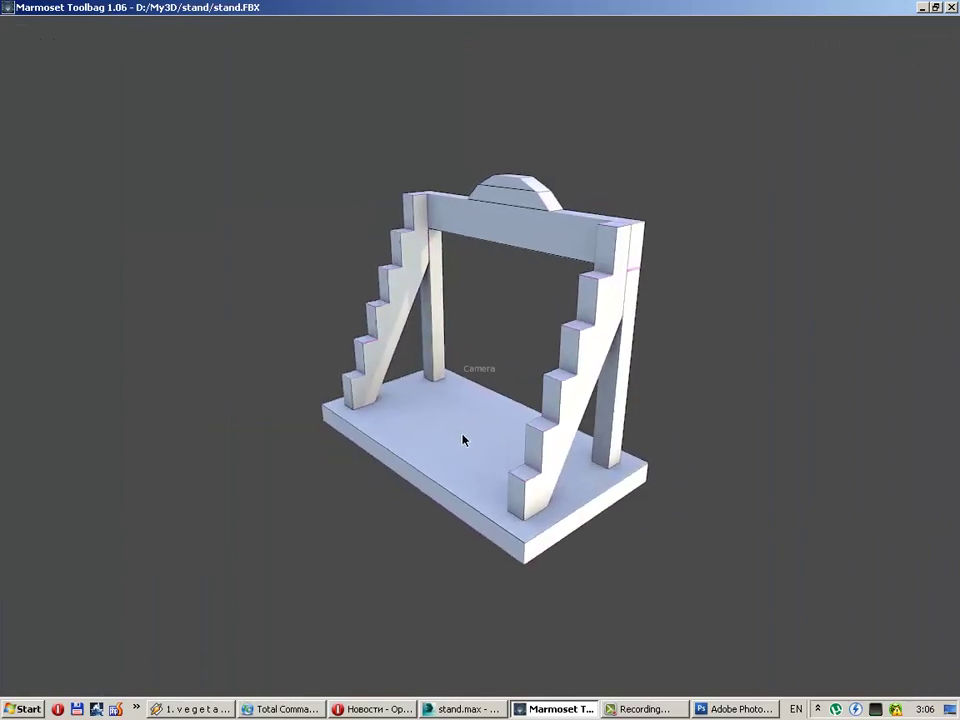
key(Tab)
Step: Set the material's channel model to FlatEnvironment for unlit shading
click(78, 72)
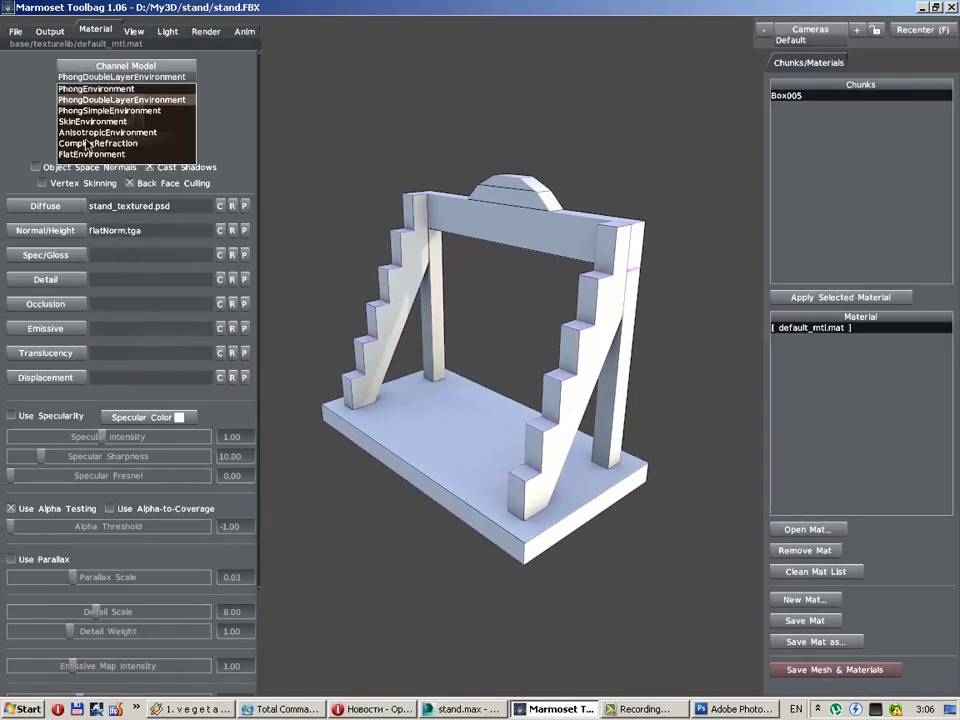
click(90, 154)
key(Tab)
mouse_move(411, 334)
mouse_down()
mouse_move(446, 437)
mouse_move(543, 428)
mouse_up()
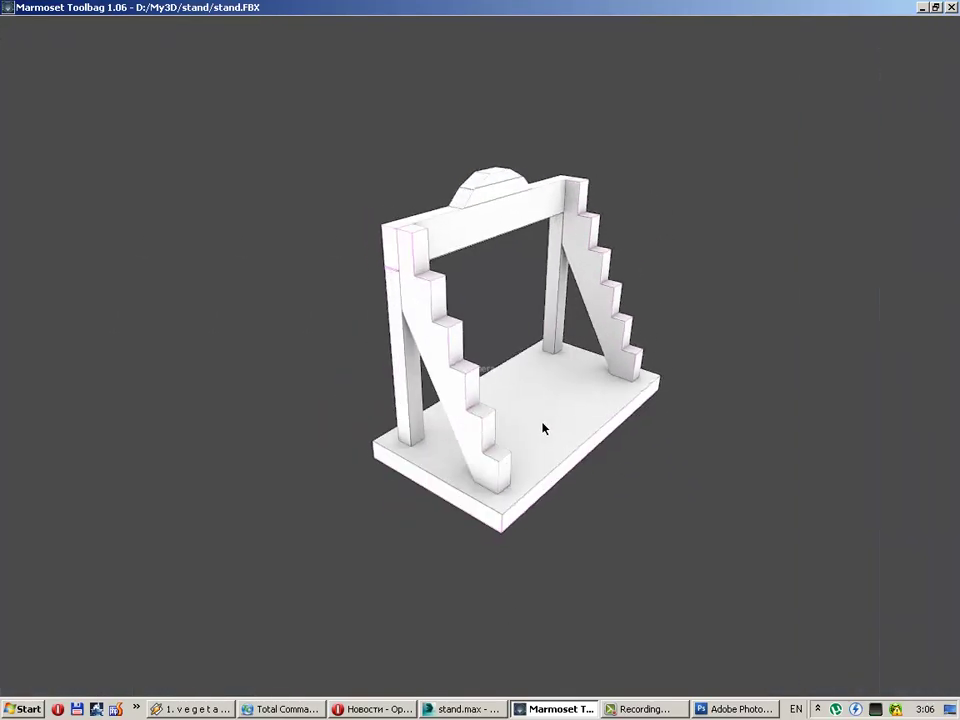
Step: Hide the UV layer in Photoshop and inspect the textured stand from the front
click(698, 709)
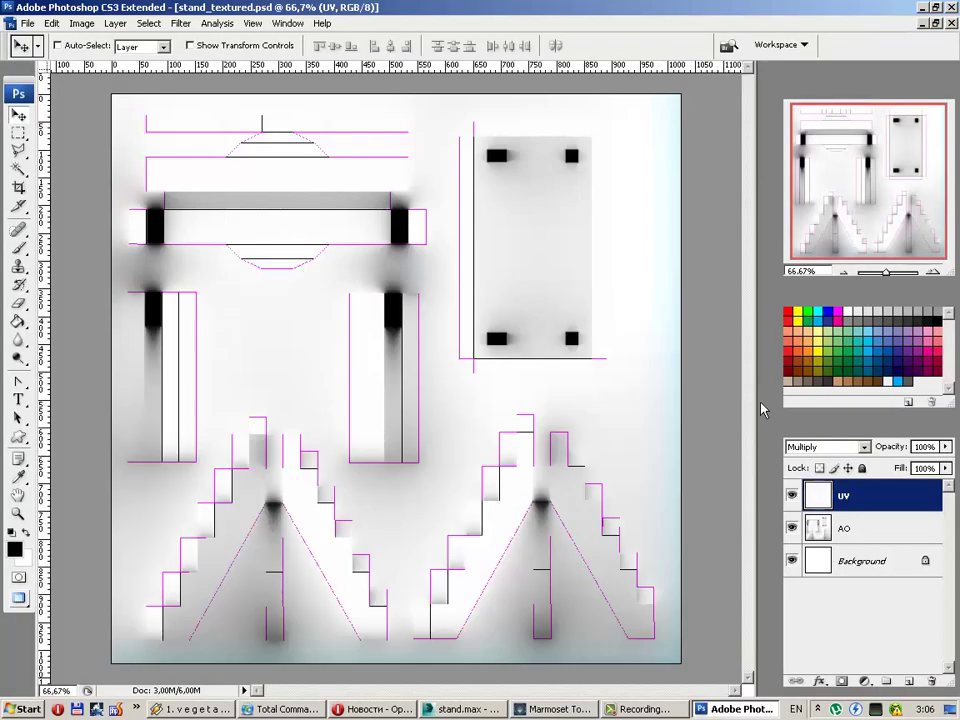
click(792, 497)
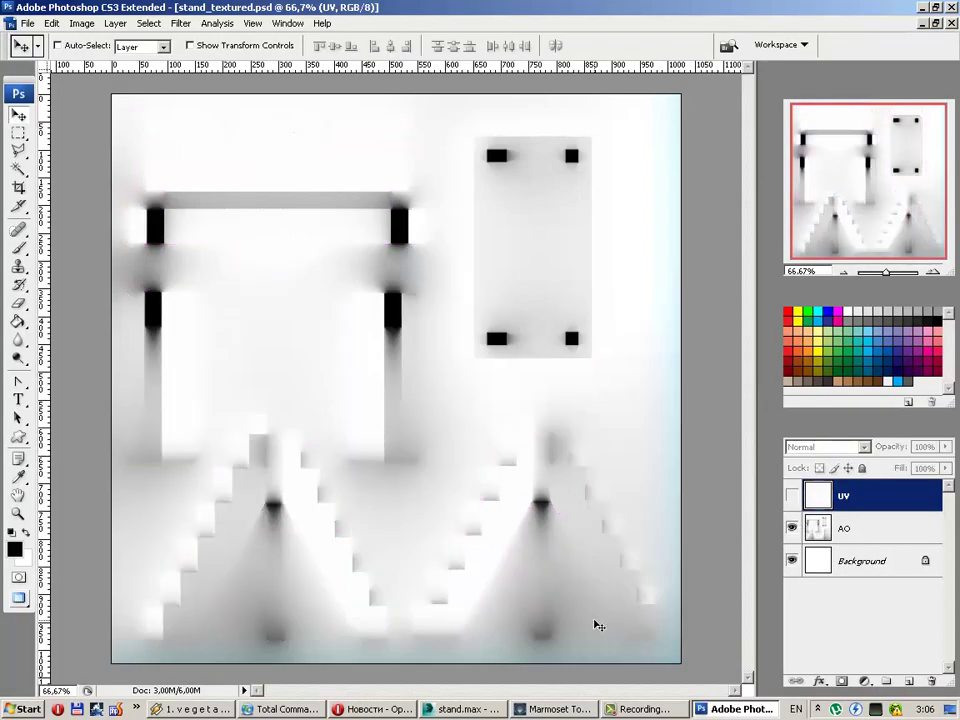
click(558, 709)
mouse_move(540, 478)
mouse_down()
mouse_move(396, 446)
mouse_move(574, 497)
mouse_move(510, 485)
mouse_move(506, 467)
mouse_move(339, 484)
mouse_move(394, 537)
mouse_move(540, 510)
mouse_move(647, 510)
mouse_move(646, 481)
mouse_move(439, 514)
mouse_move(499, 456)
mouse_up()
scroll(560, 515, up, 3)
right_drag(499, 456, 501, 360)
drag(501, 360, 424, 383)
key(Tab)
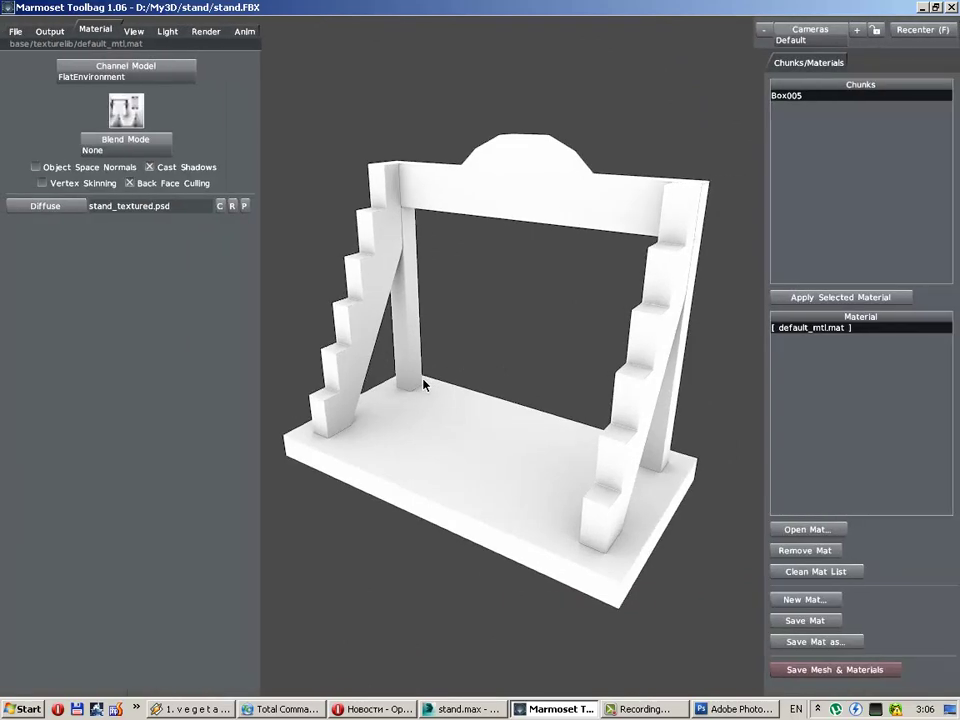
key(Tab)
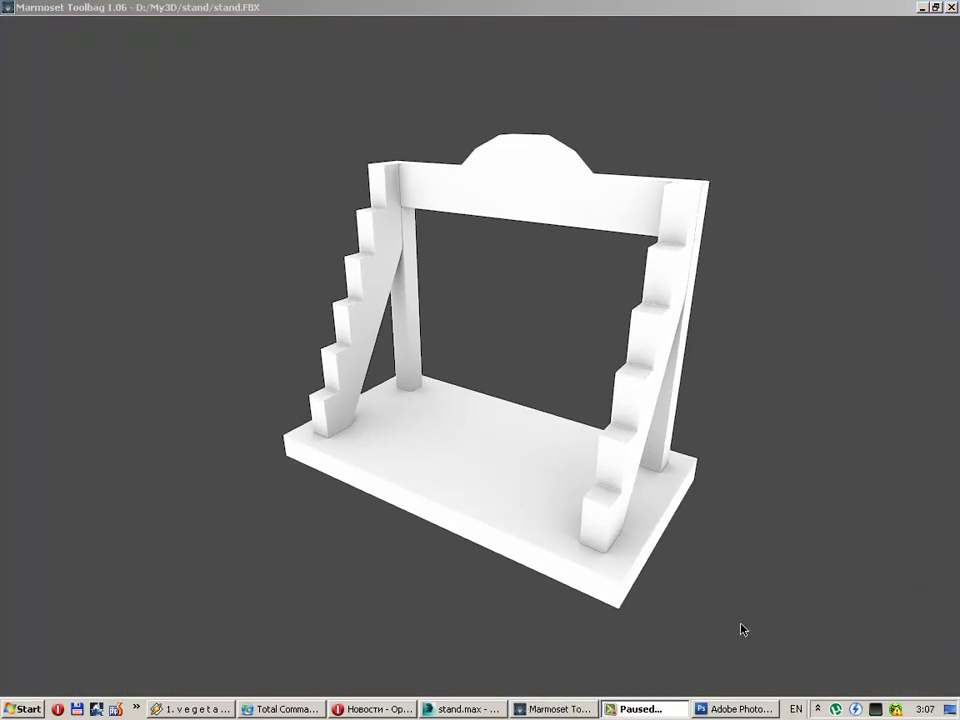
Step: Open the WoodEnds0019_1_L.jpg wood photo in Photoshop from Total Commander
click(265, 709)
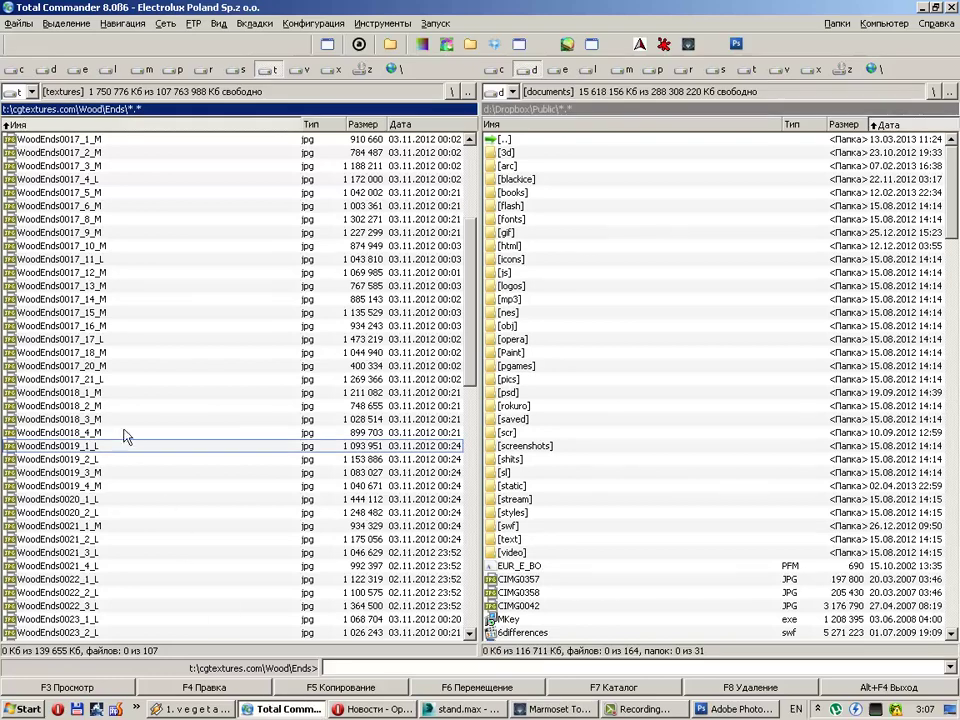
click(195, 452)
click(709, 703)
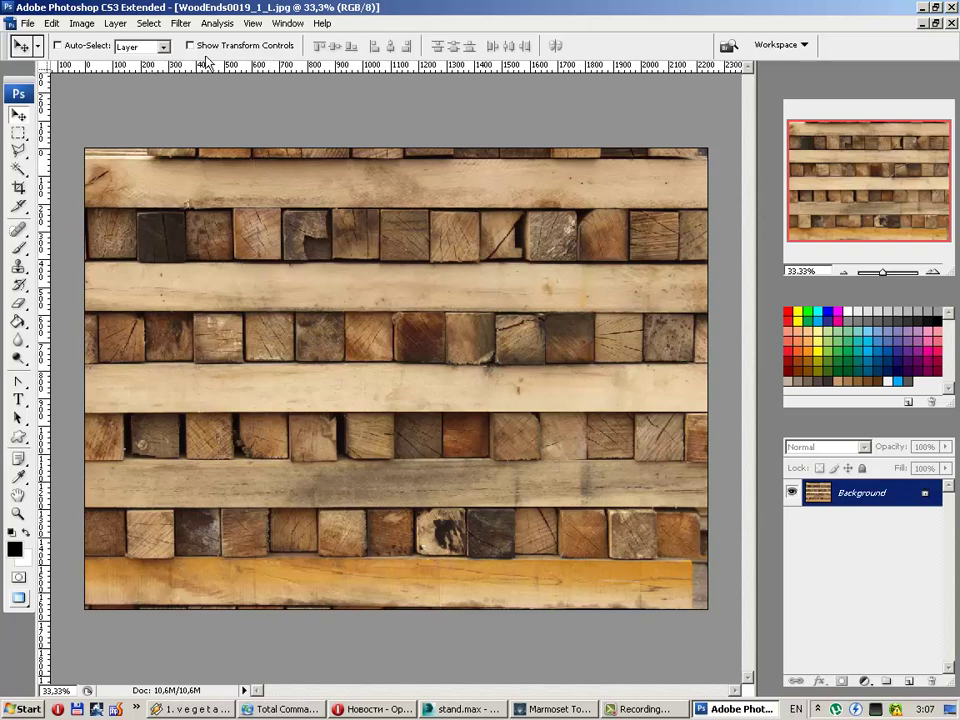
Step: Lower the wood photo's saturation to -30 with Hue/Saturation
key(ctrl+plus)
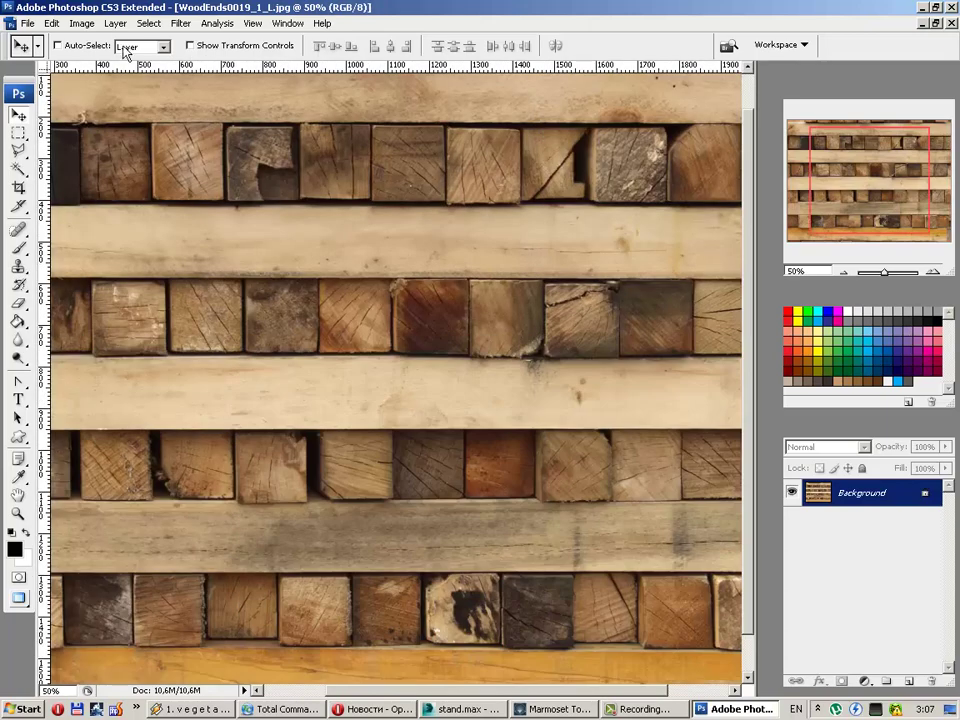
click(82, 23)
mouse_move(140, 63)
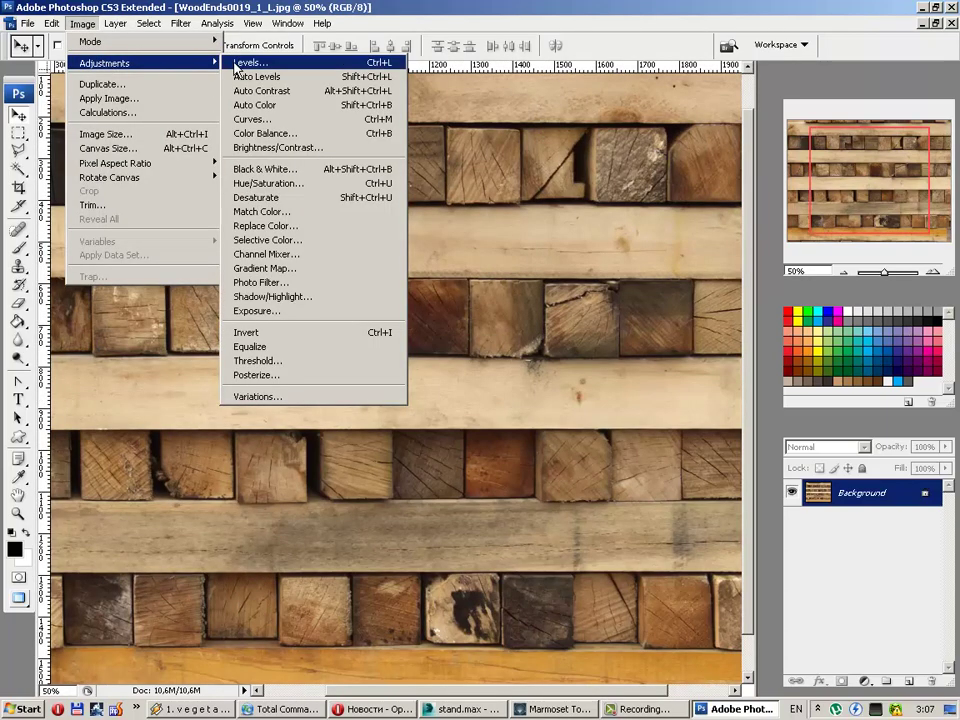
click(268, 183)
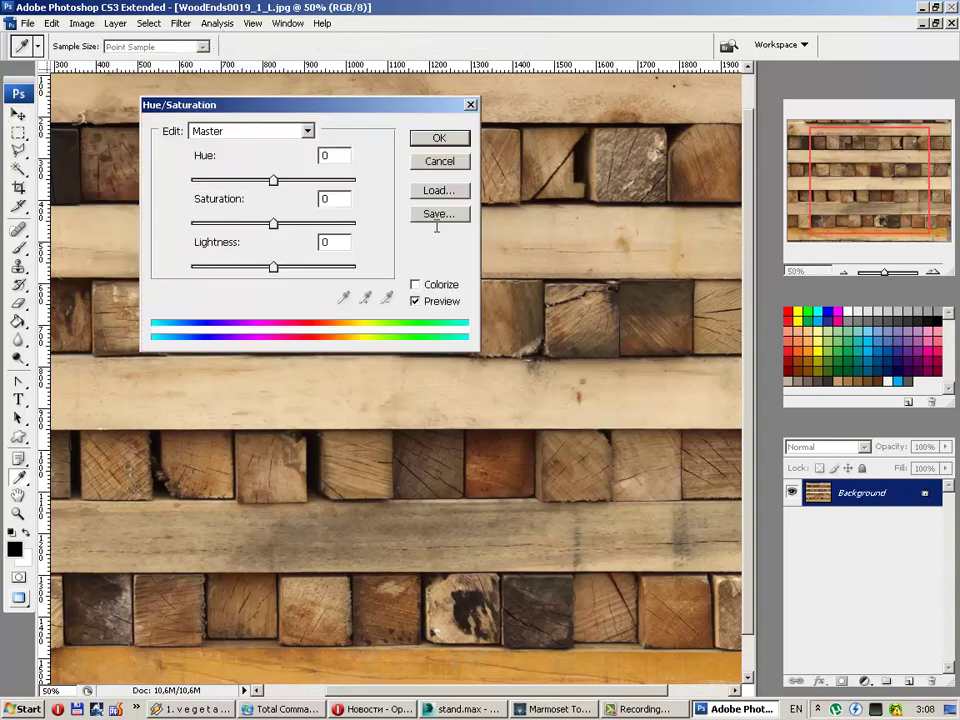
drag(274, 228, 251, 230)
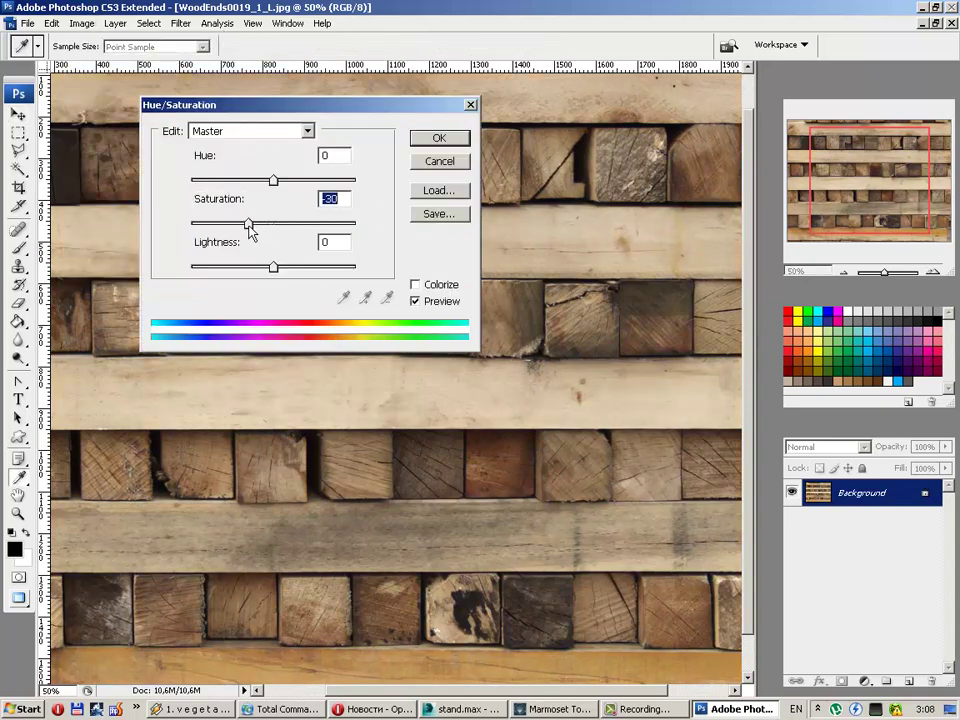
click(412, 137)
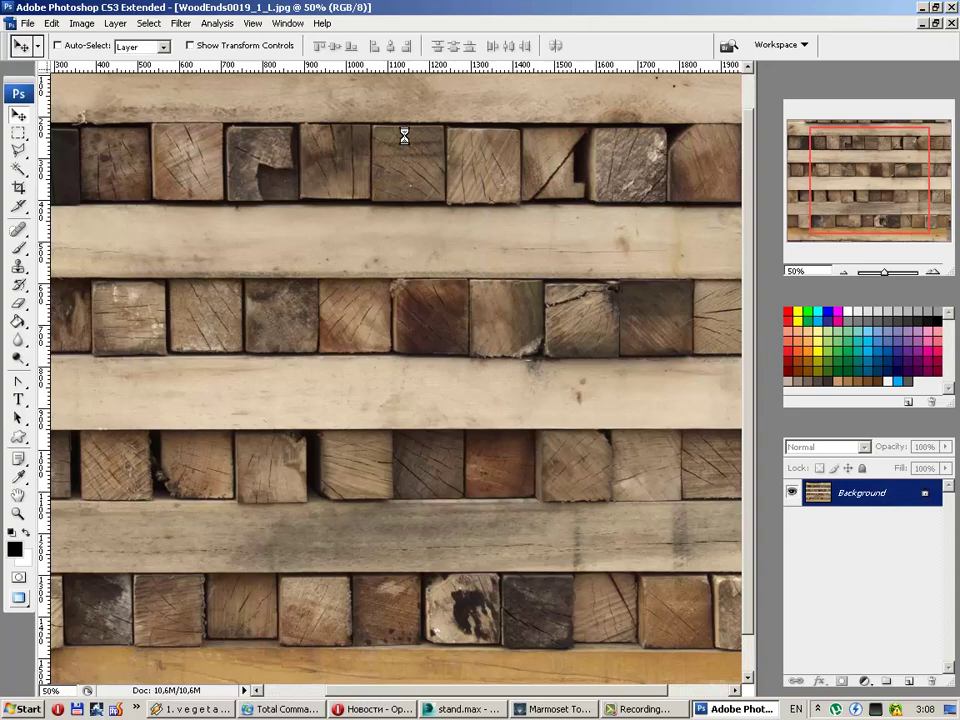
Step: Apply Levels with input 7 / 0.83 / 233 and output 10–236
click(82, 23)
mouse_move(105, 63)
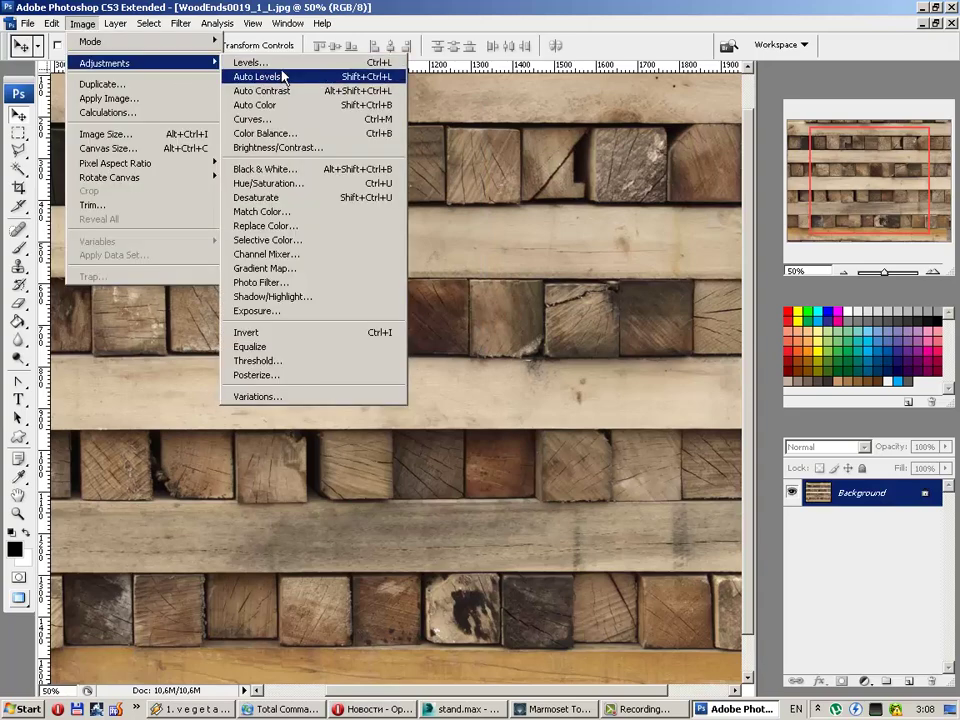
click(289, 63)
drag(405, 261, 390, 264)
drag(293, 262, 304, 265)
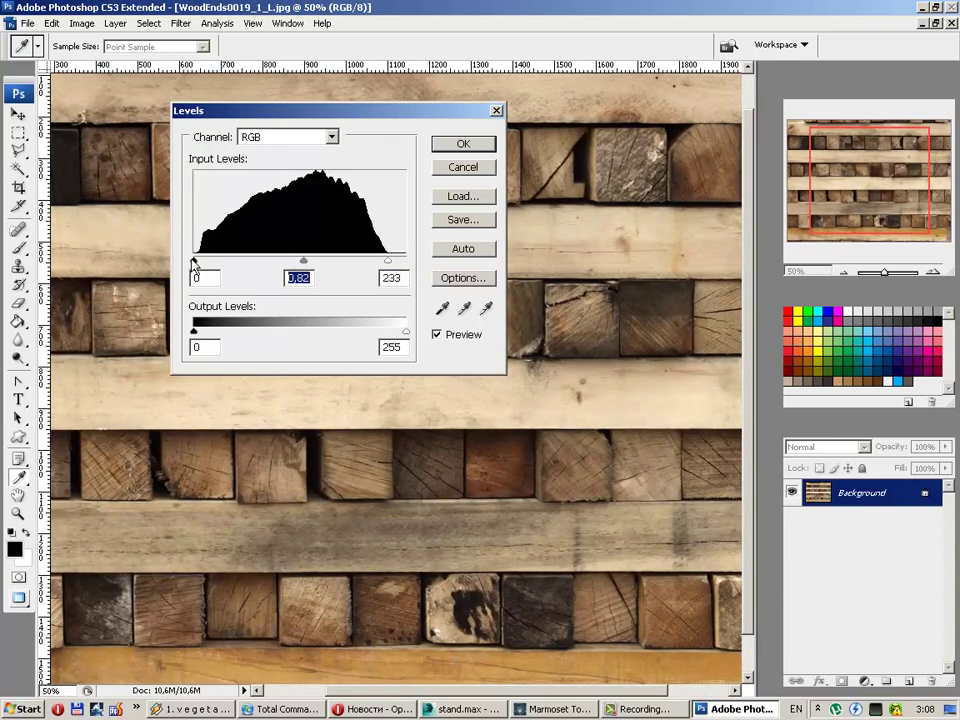
drag(200, 264, 202, 264)
mouse_move(305, 264)
mouse_down()
mouse_move(268, 264)
mouse_move(305, 266)
mouse_up()
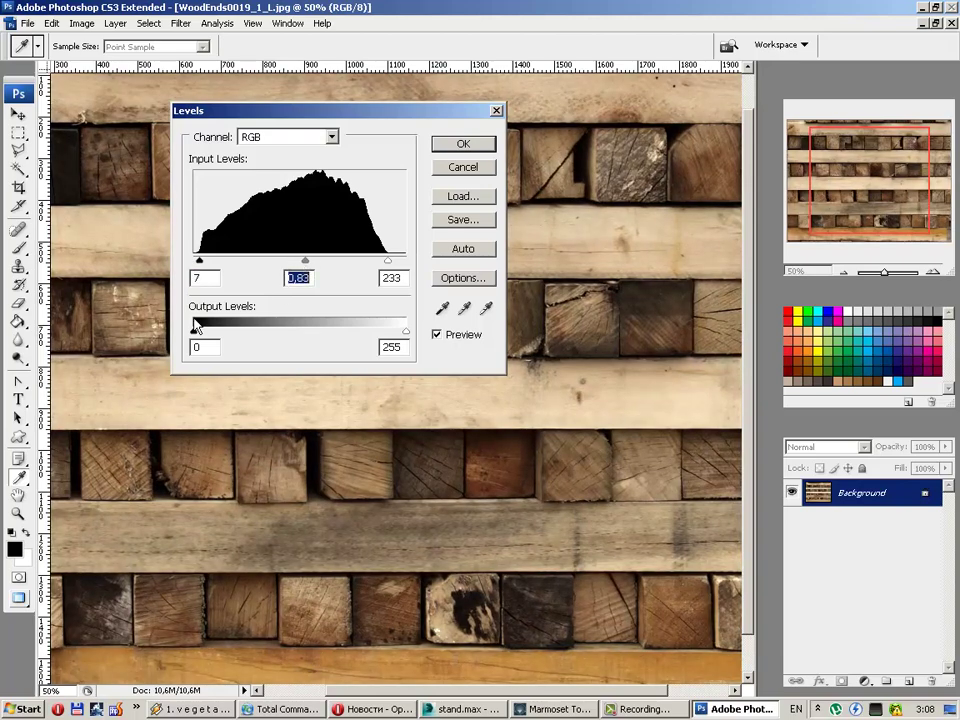
drag(194, 331, 202, 331)
drag(402, 332, 390, 333)
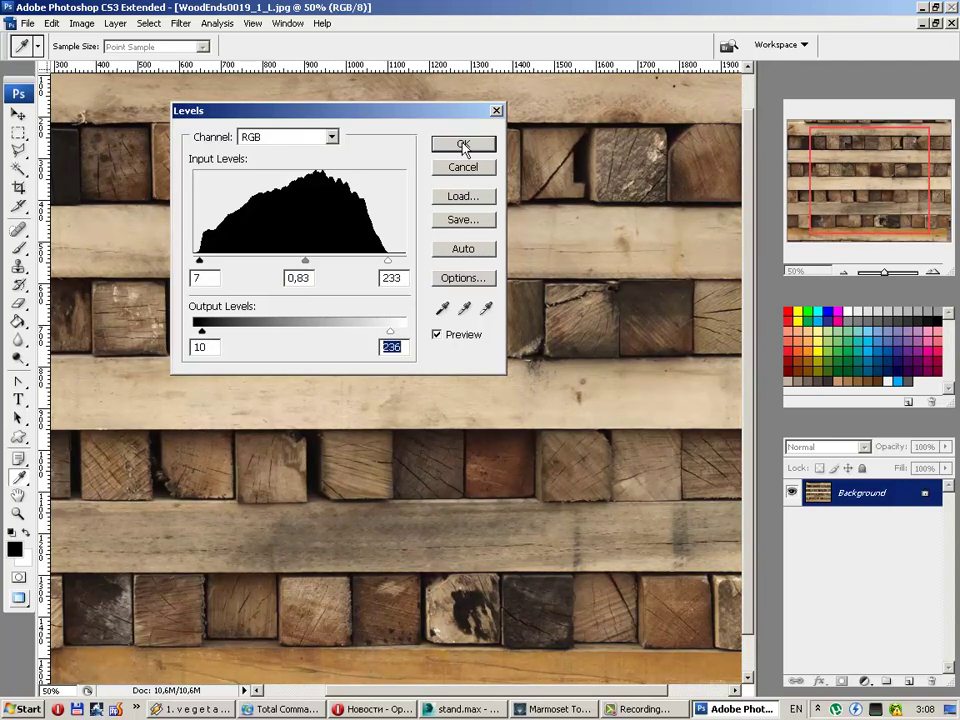
click(463, 146)
key(v)
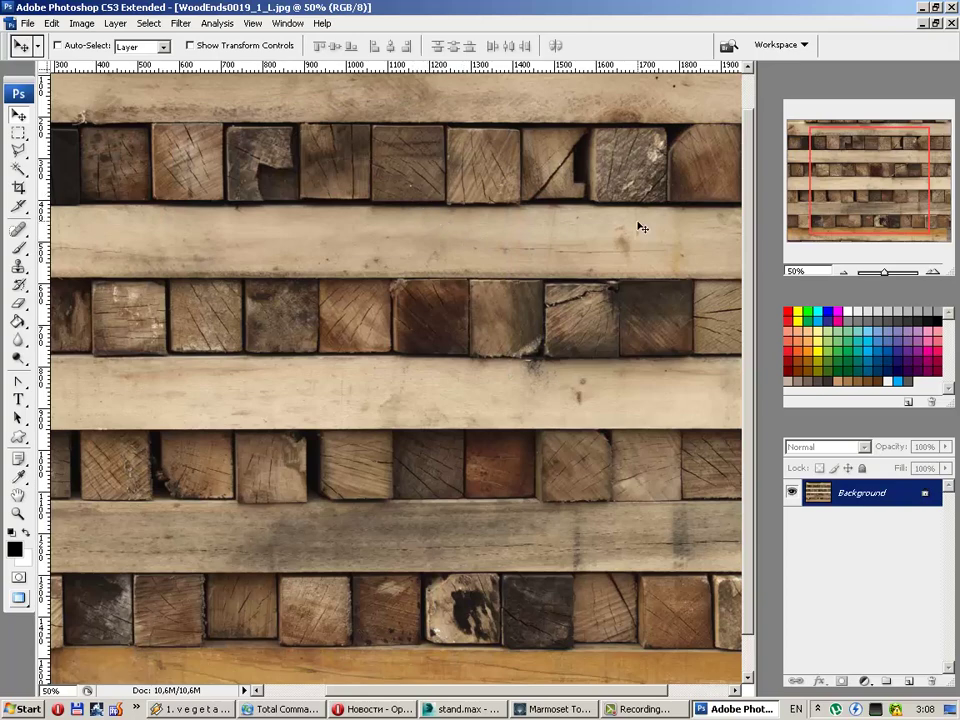
scroll(555, 252, up, 1)
scroll(549, 260, down, 2)
scroll(446, 336, up, 1)
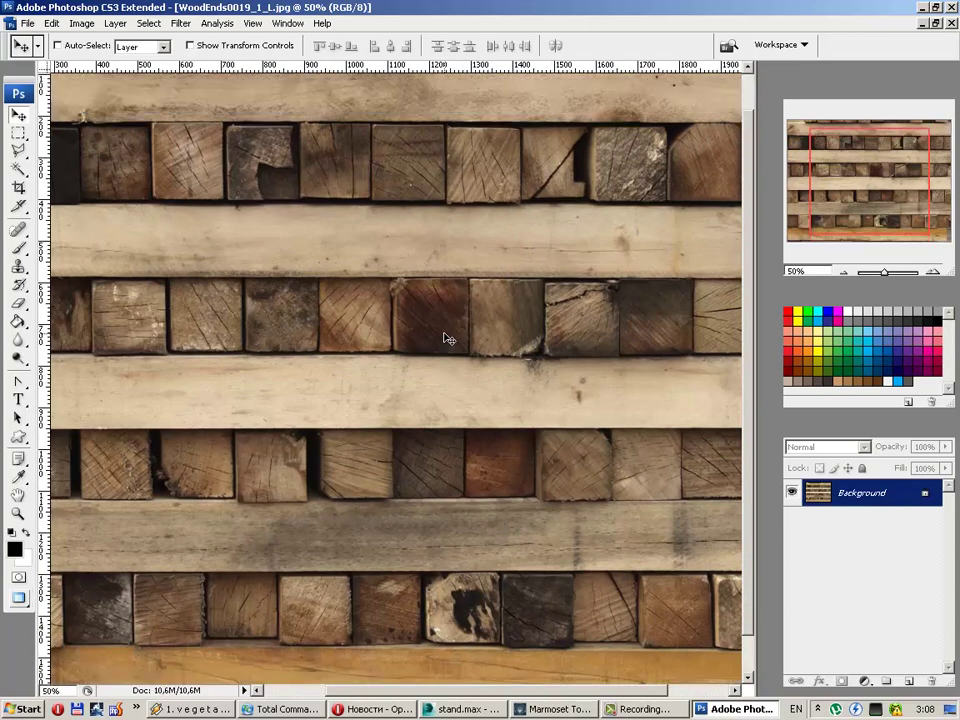
scroll(465, 334, up, 1)
Step: Select a single light plank strip in the wood photo
click(28, 127)
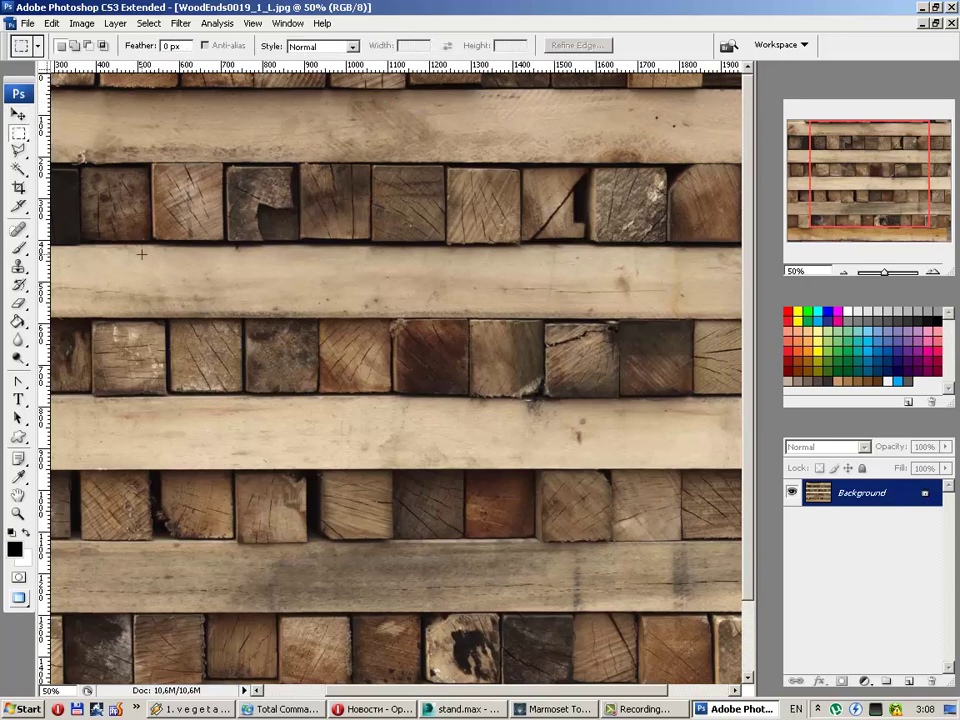
drag(284, 277, 665, 307)
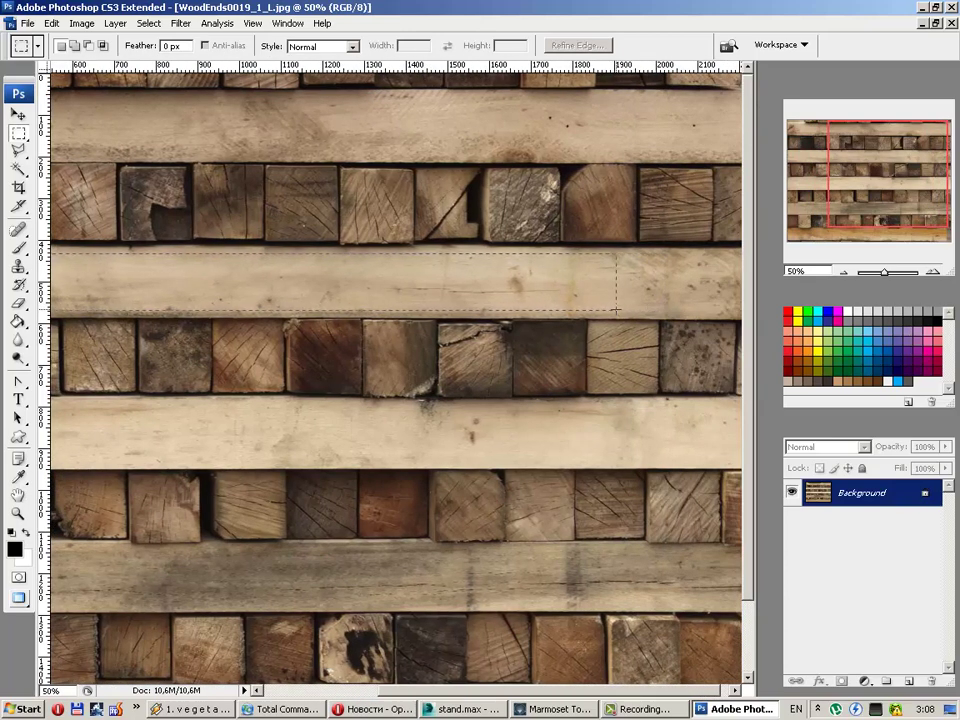
drag(665, 307, 617, 310)
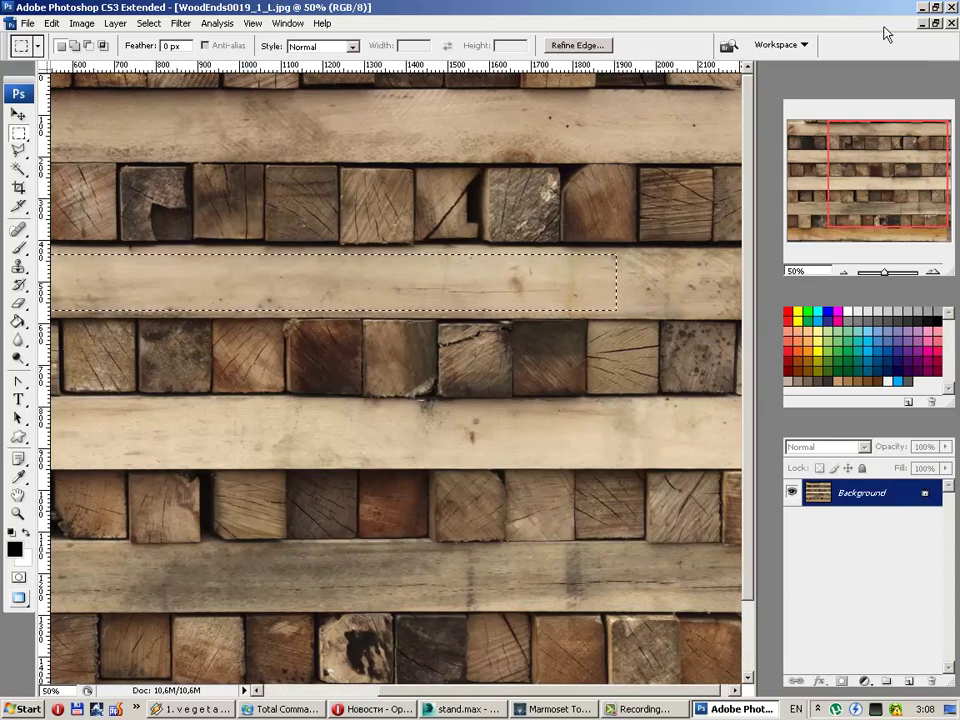
click(935, 22)
click(415, 77)
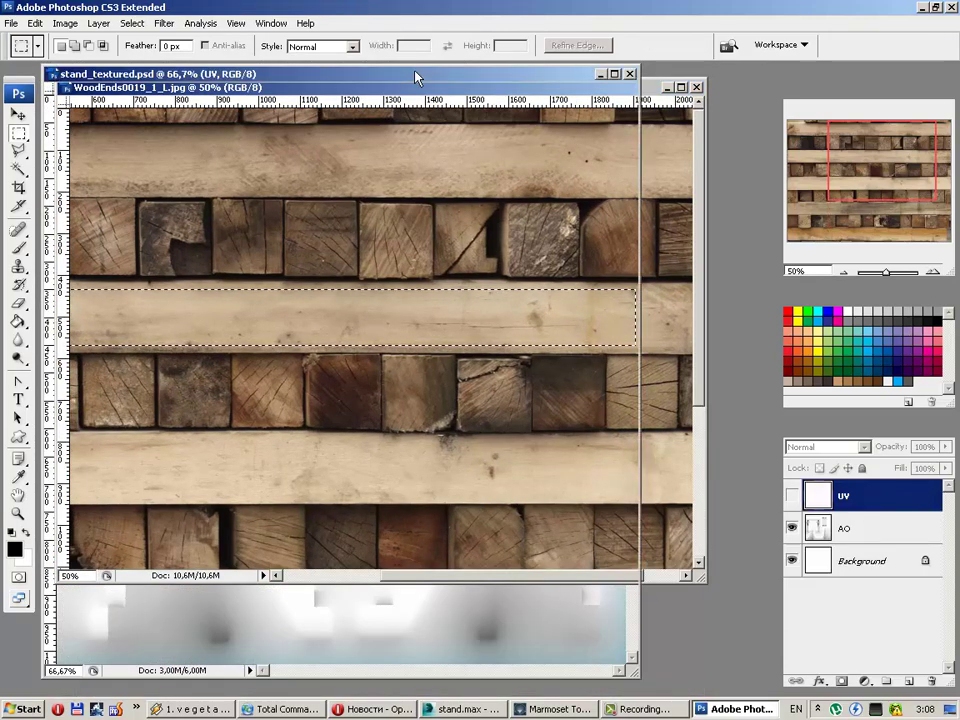
Step: In stand_textured.psd, set AO to Multiply, show UV, and zoom to 100% on the top beam
click(18, 116)
click(860, 528)
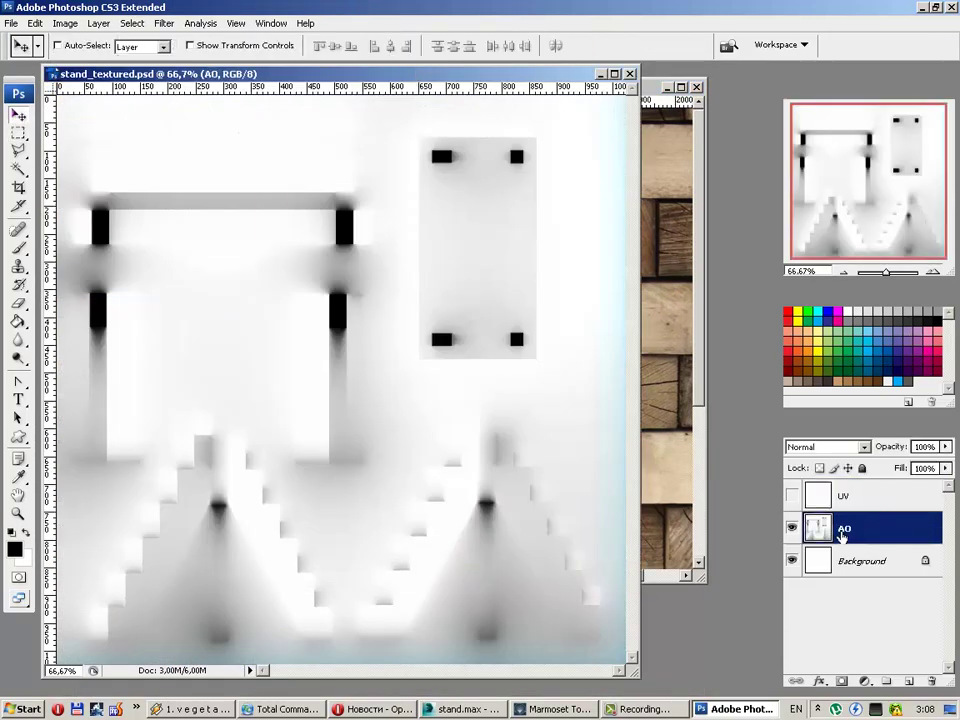
click(825, 447)
click(827, 98)
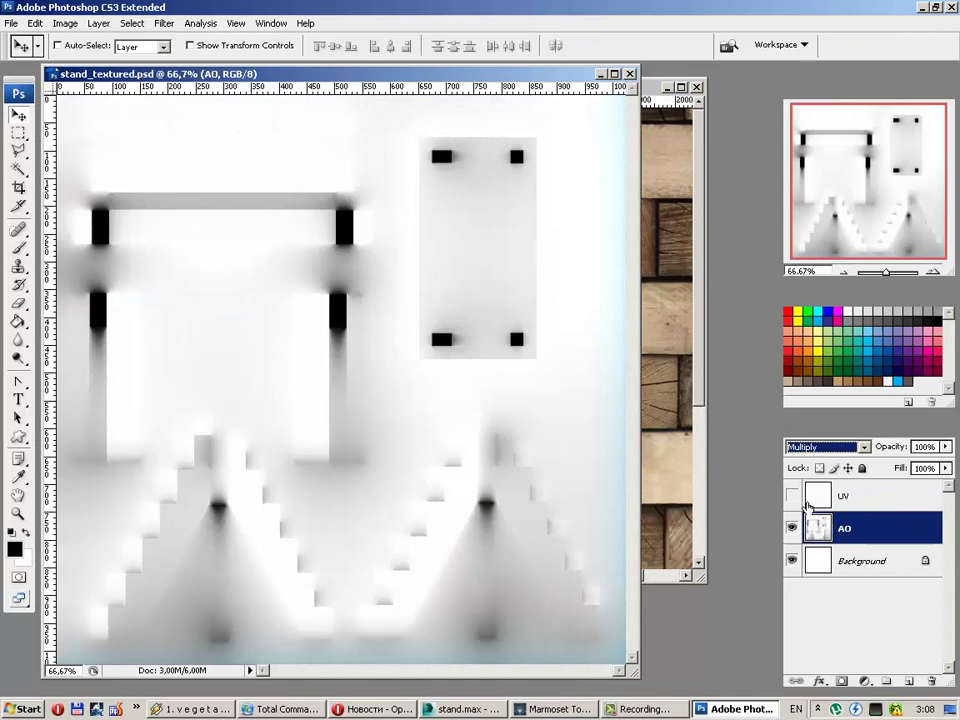
click(792, 495)
click(845, 497)
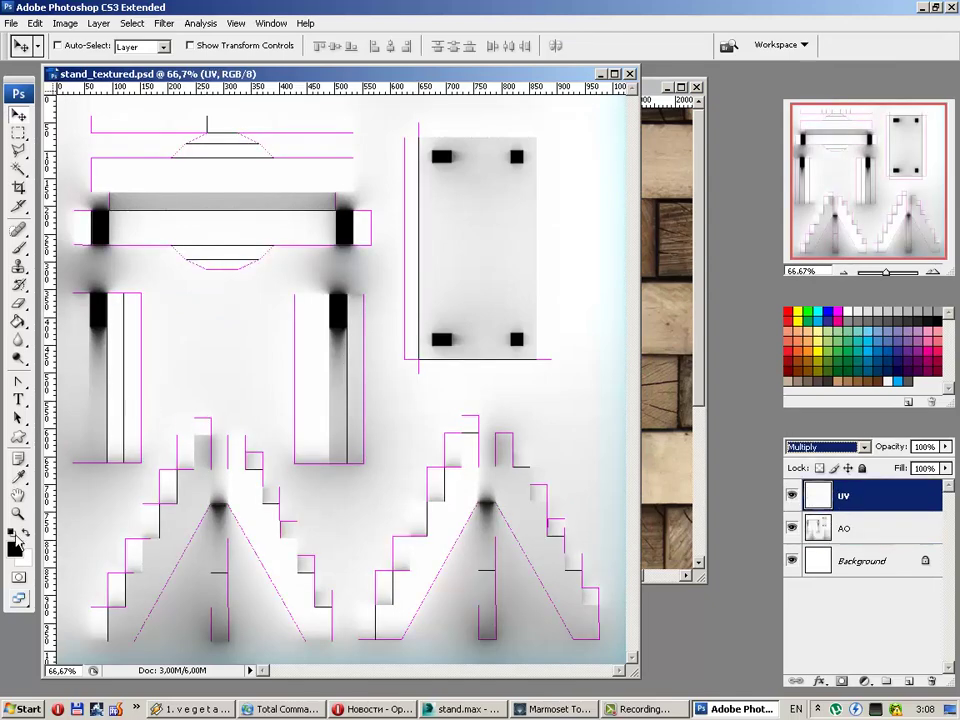
click(18, 514)
click(161, 200)
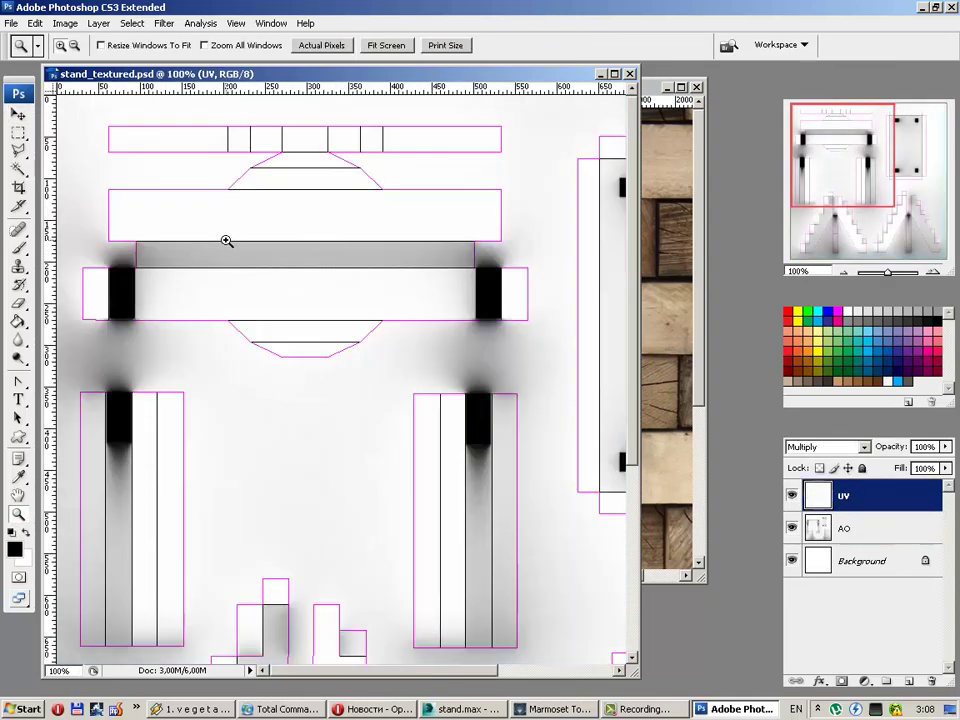
Step: Paste the wood strip, scale it onto the top beam island, and place it below AO
key(ctrl+v)
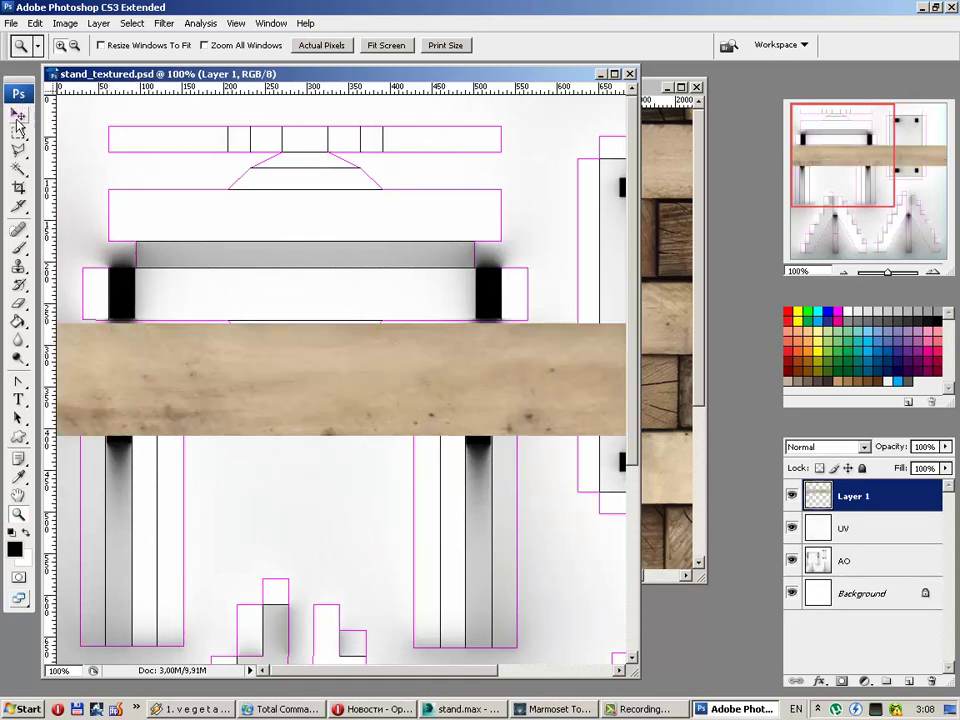
click(19, 116)
drag(224, 405, 263, 260)
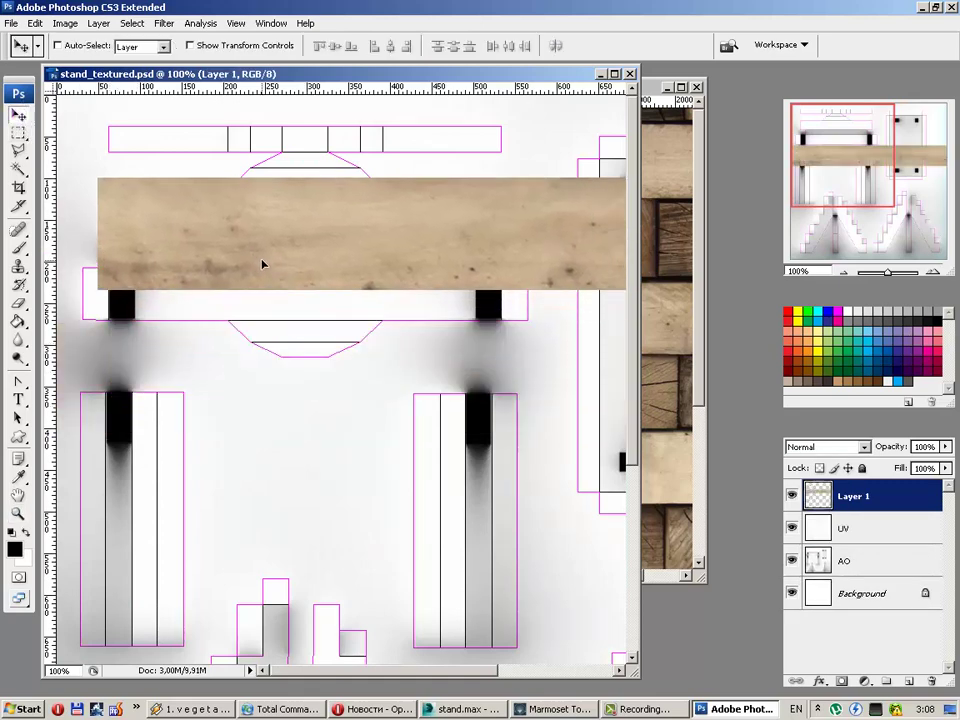
key(ctrl+t)
mouse_move(108, 184)
shift+mouse_down()
mouse_move(580, 281)
mouse_move(110, 206)
mouse_move(300, 197)
mouse_move(163, 215)
shift+mouse_up()
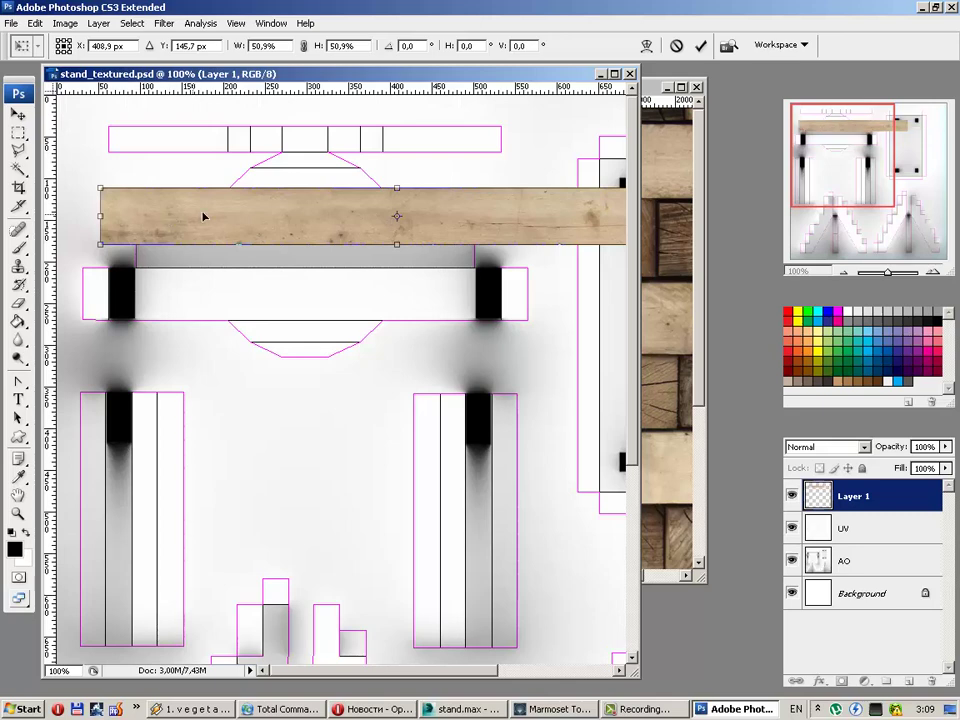
click(699, 45)
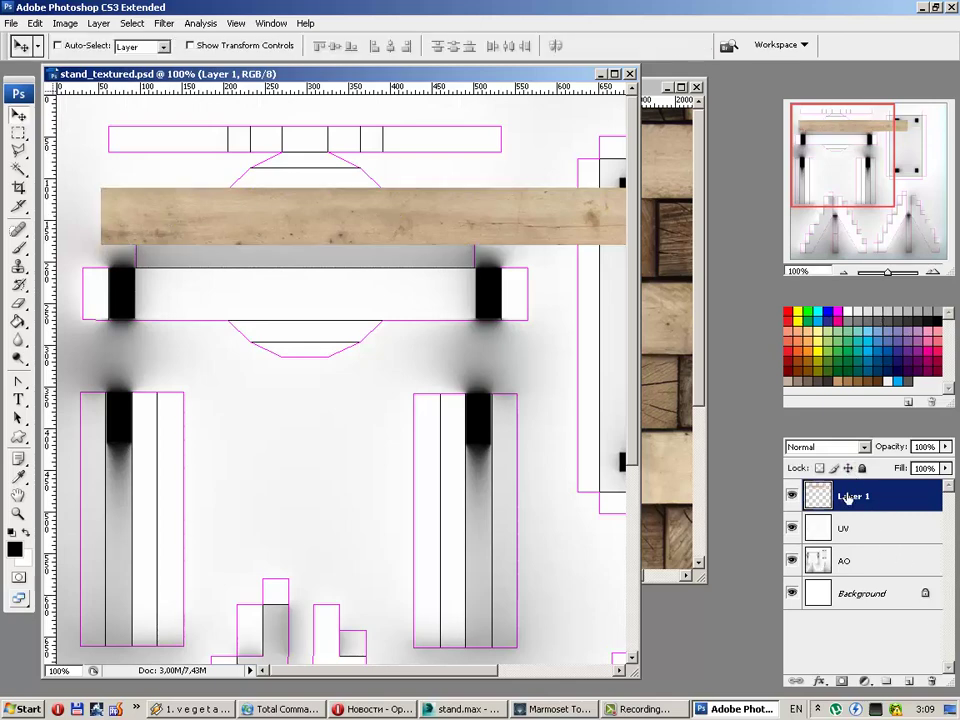
drag(843, 497, 858, 567)
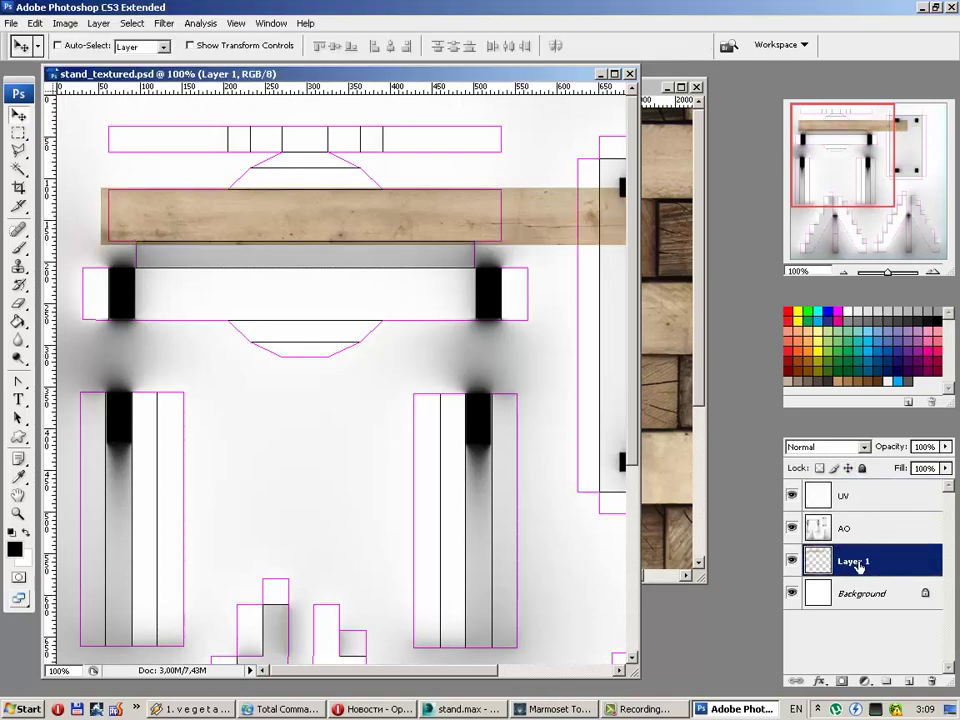
key(Up)
key(Up)
key(Up)
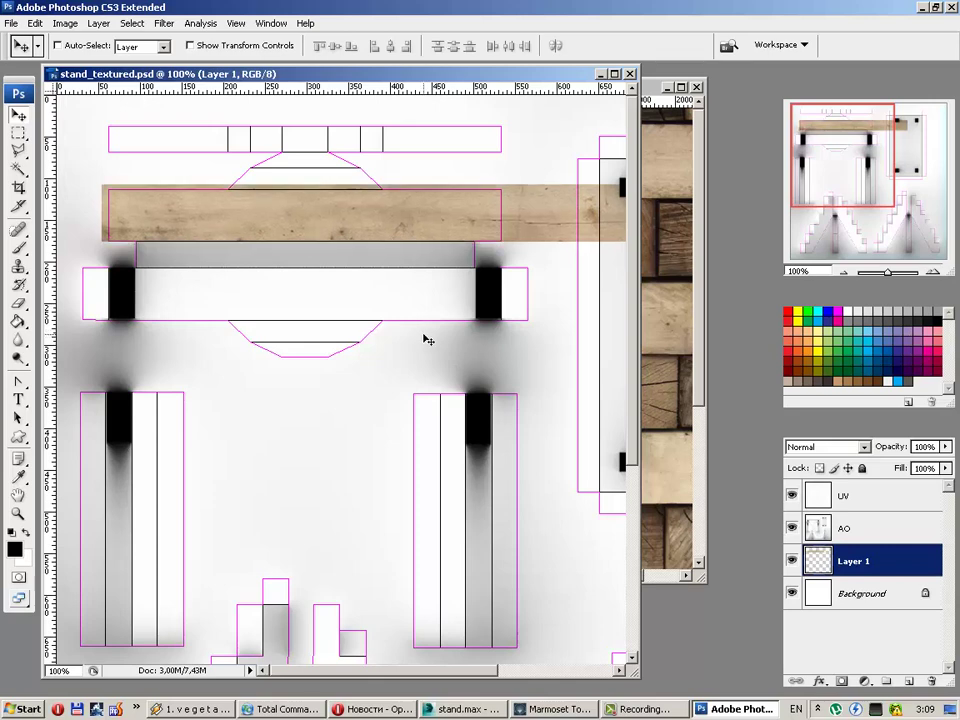
Step: Cut away the wood overhanging the beam island and paste a second wood piece
click(20, 132)
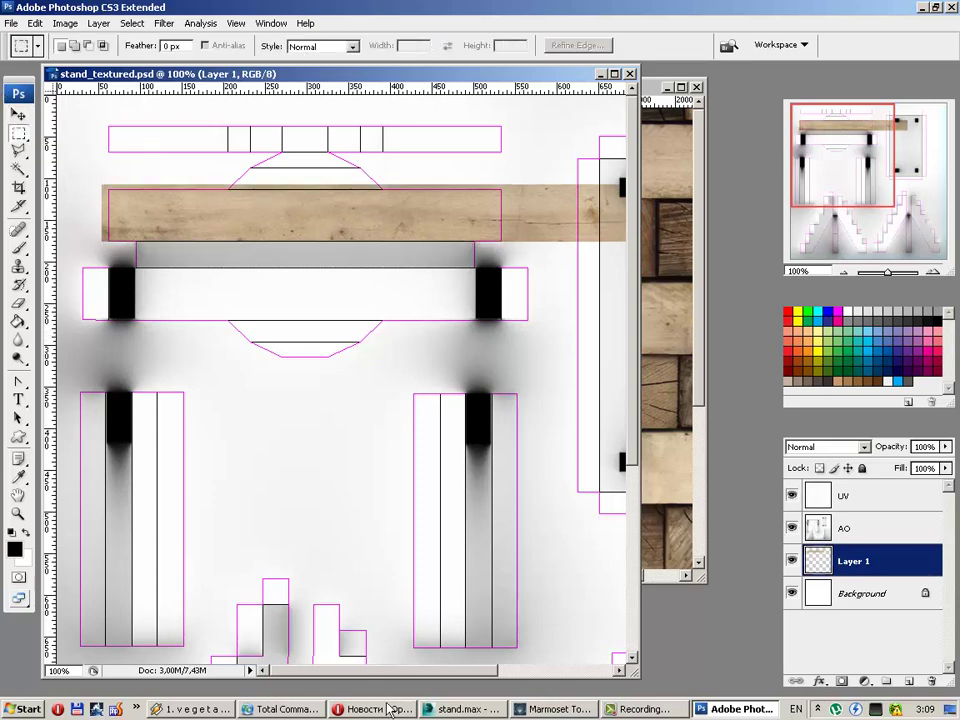
drag(434, 672, 565, 666)
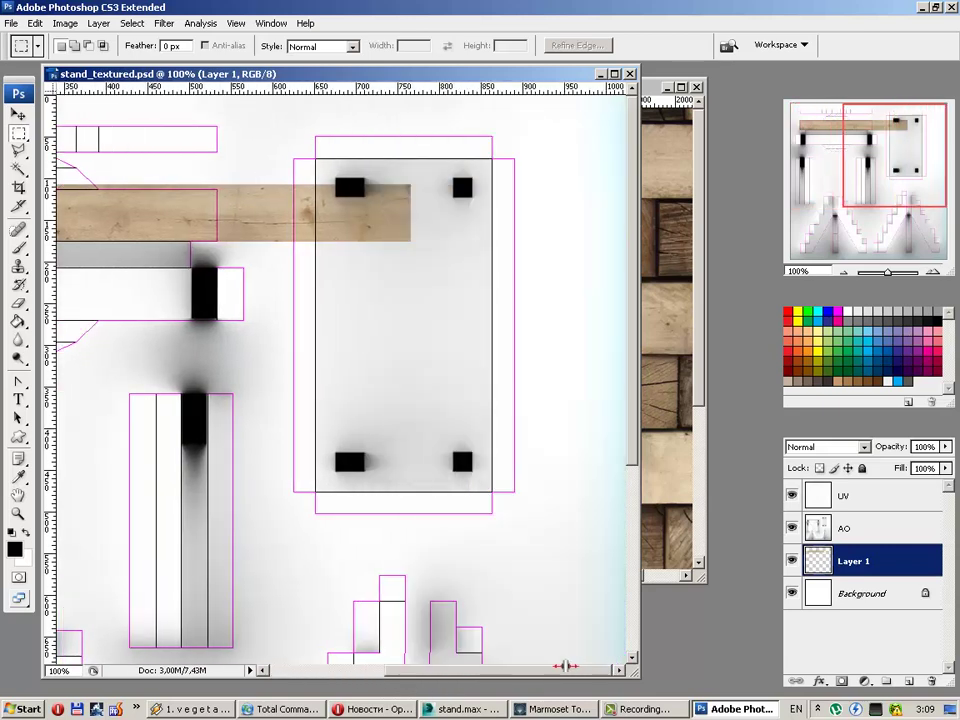
drag(559, 288, 224, 139)
key(ctrl+x)
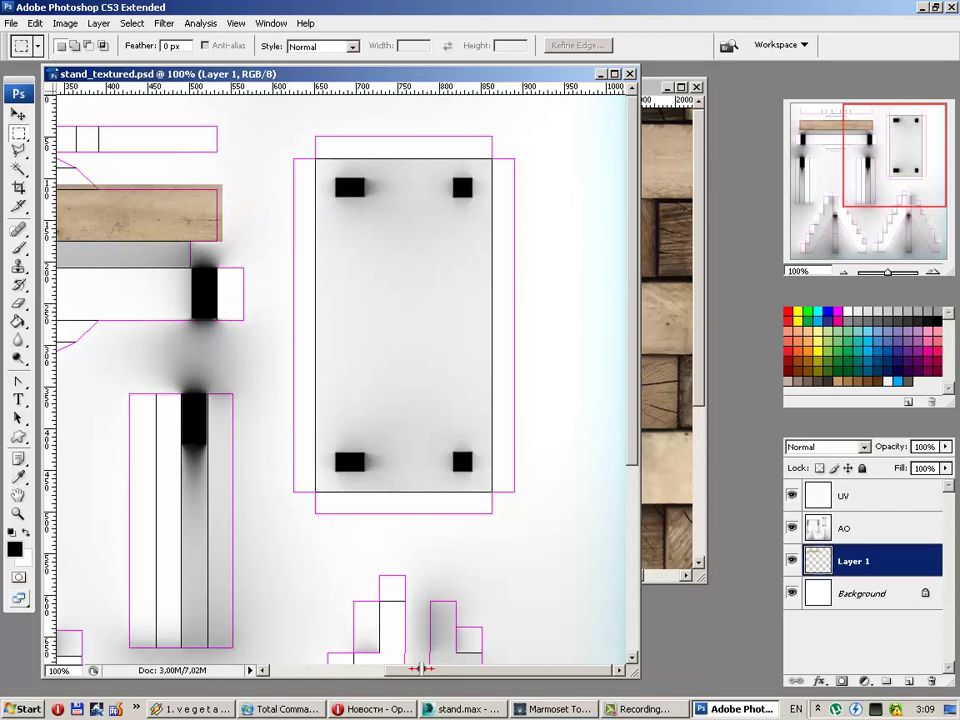
drag(425, 668, 313, 668)
key(ctrl+v)
Step: Raise the second wood piece, set a 35 px 0%-hardness eraser, and merge Layer 2 into Layer 1
key(v)
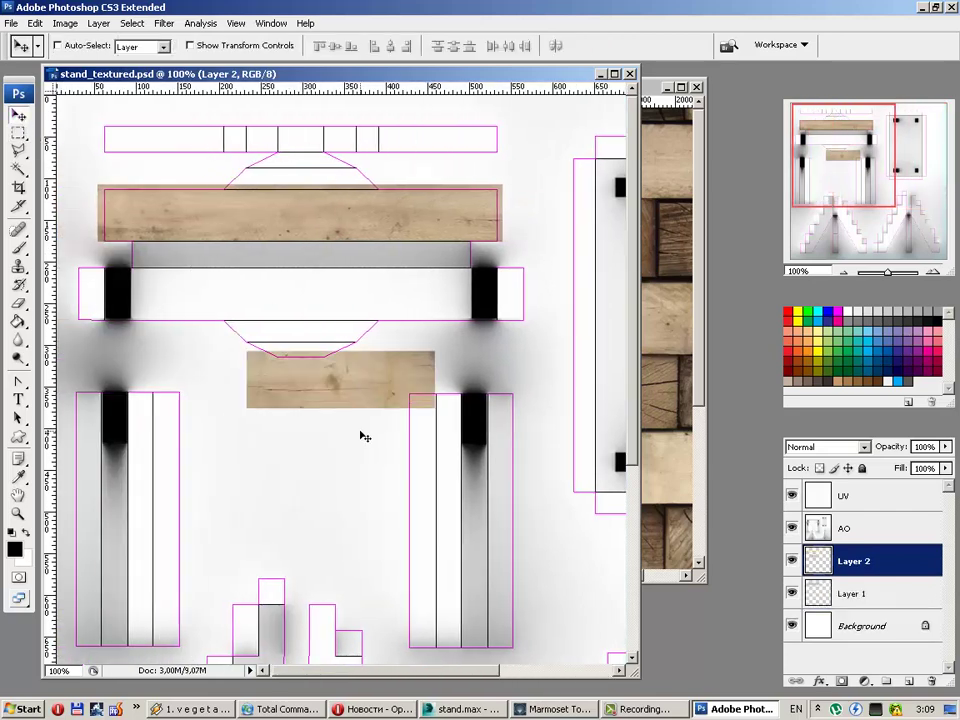
drag(365, 437, 326, 235)
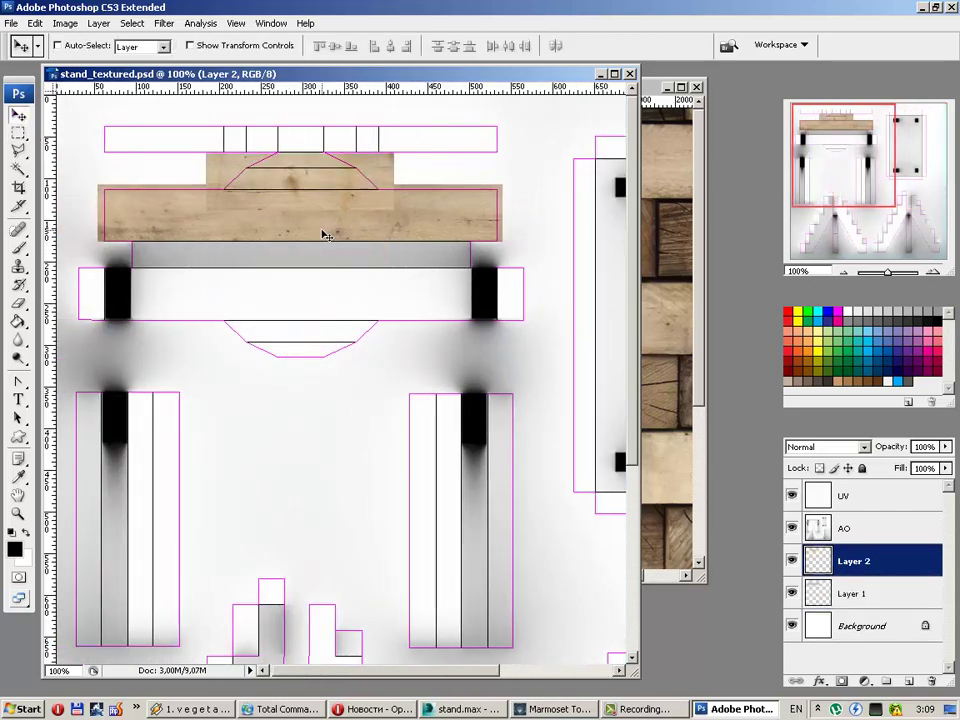
key(e)
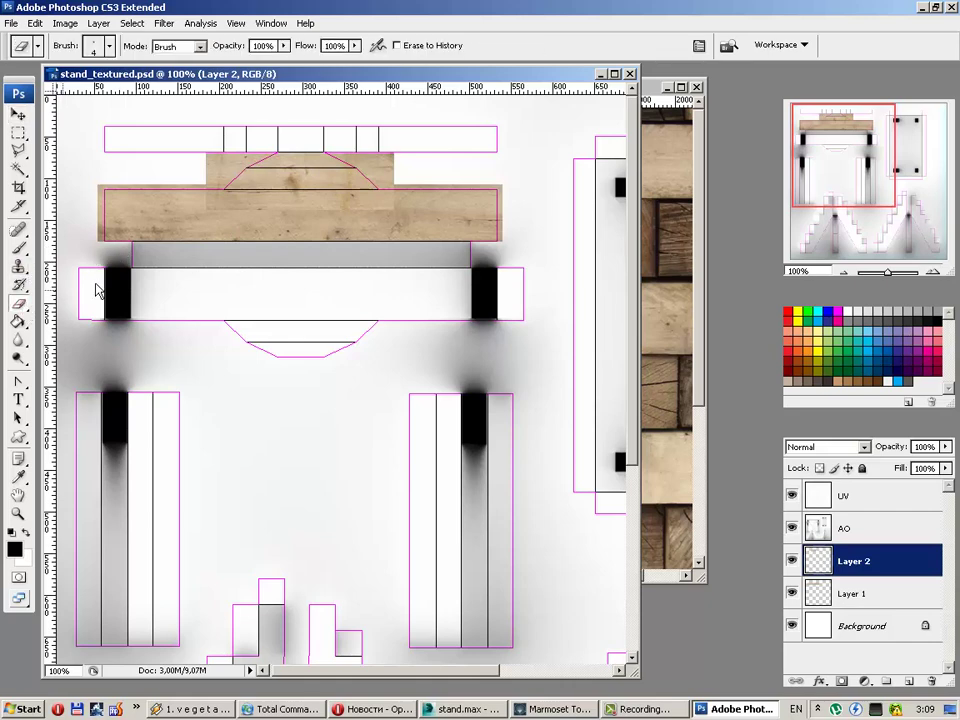
right_click(224, 230)
drag(268, 320, 239, 321)
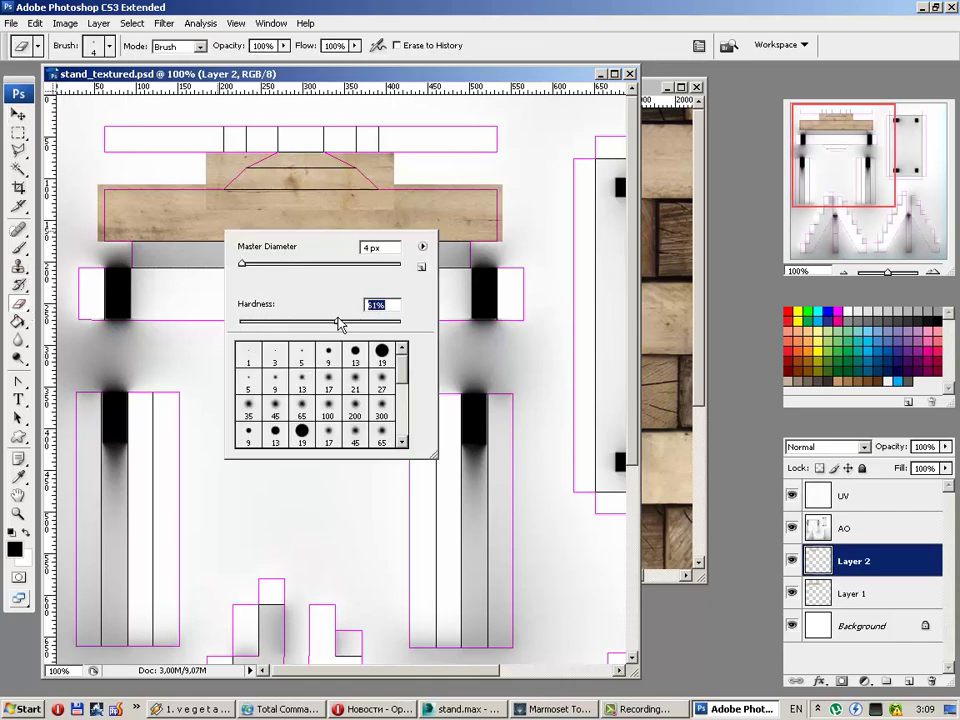
drag(241, 264, 296, 262)
click(219, 207)
right_click(257, 222)
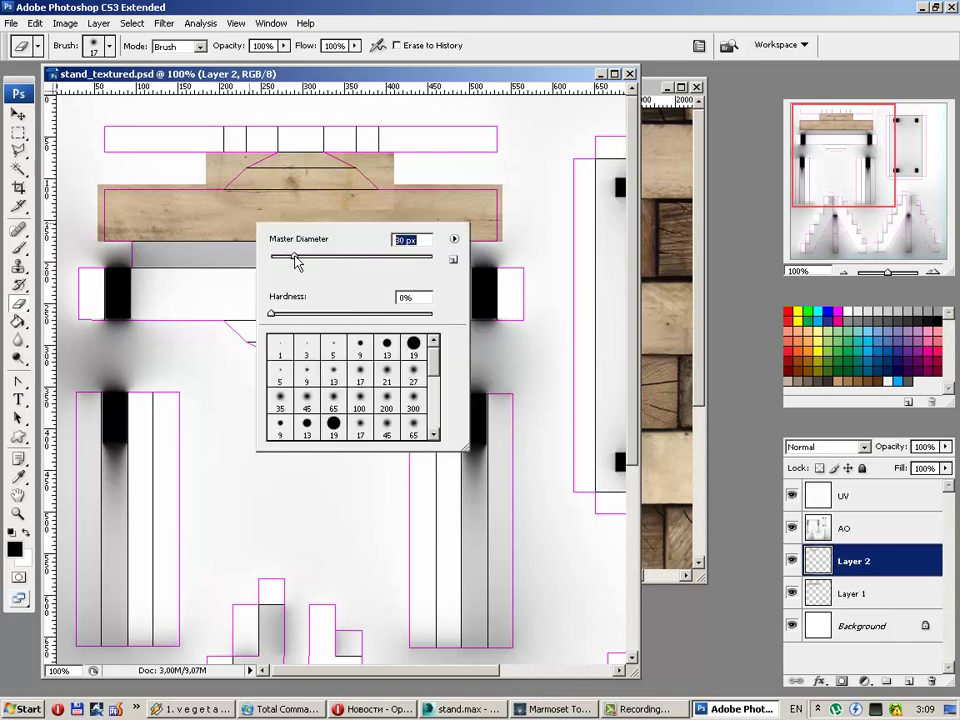
click(229, 207)
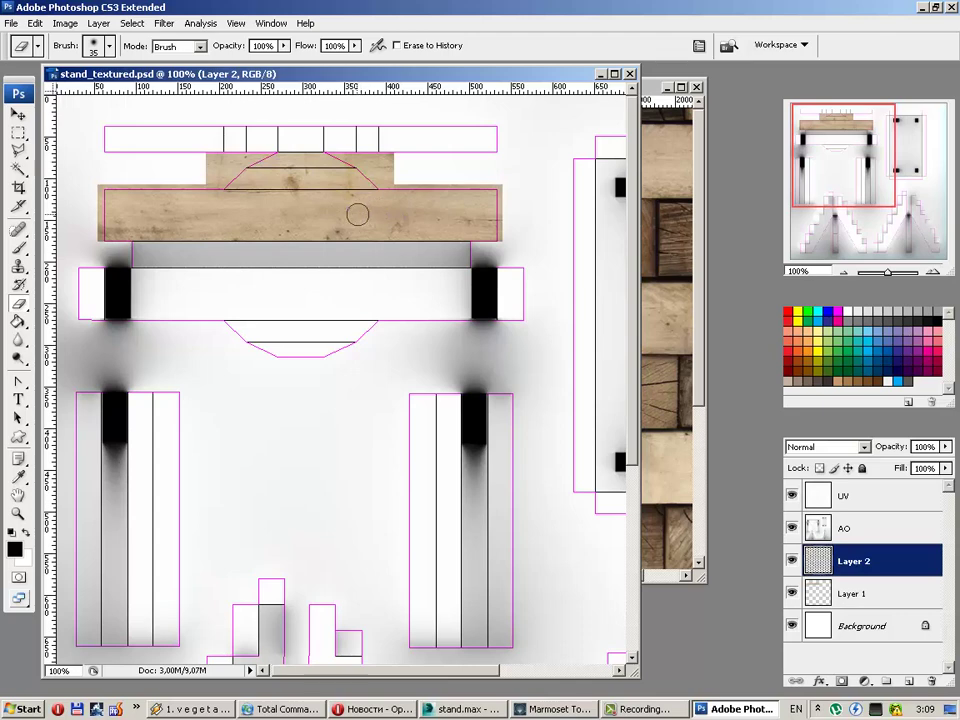
click(15, 118)
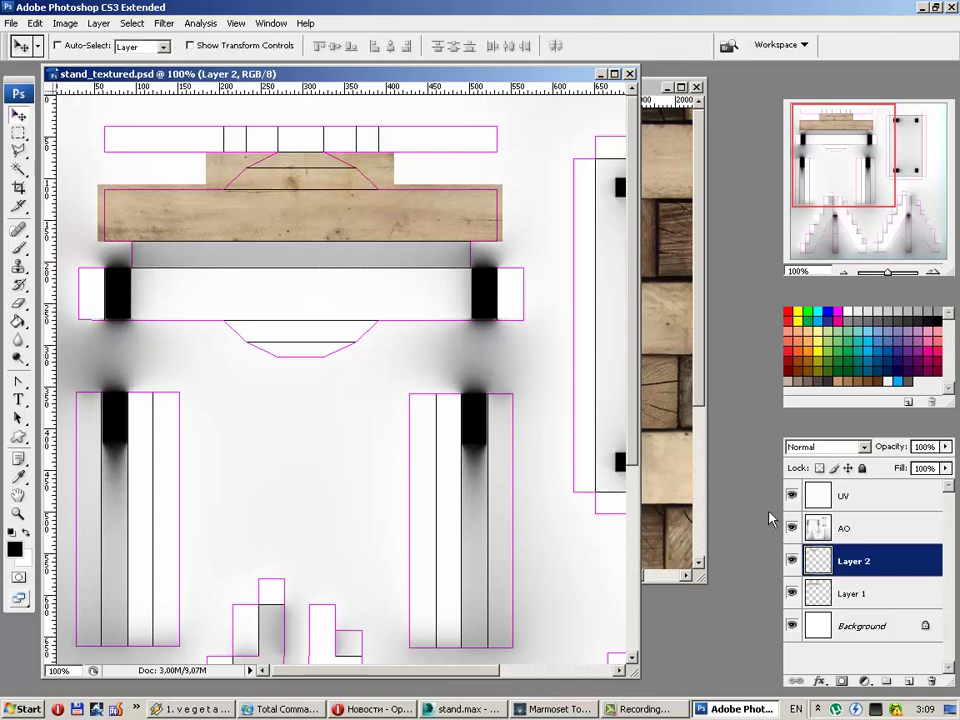
key(ctrl+e)
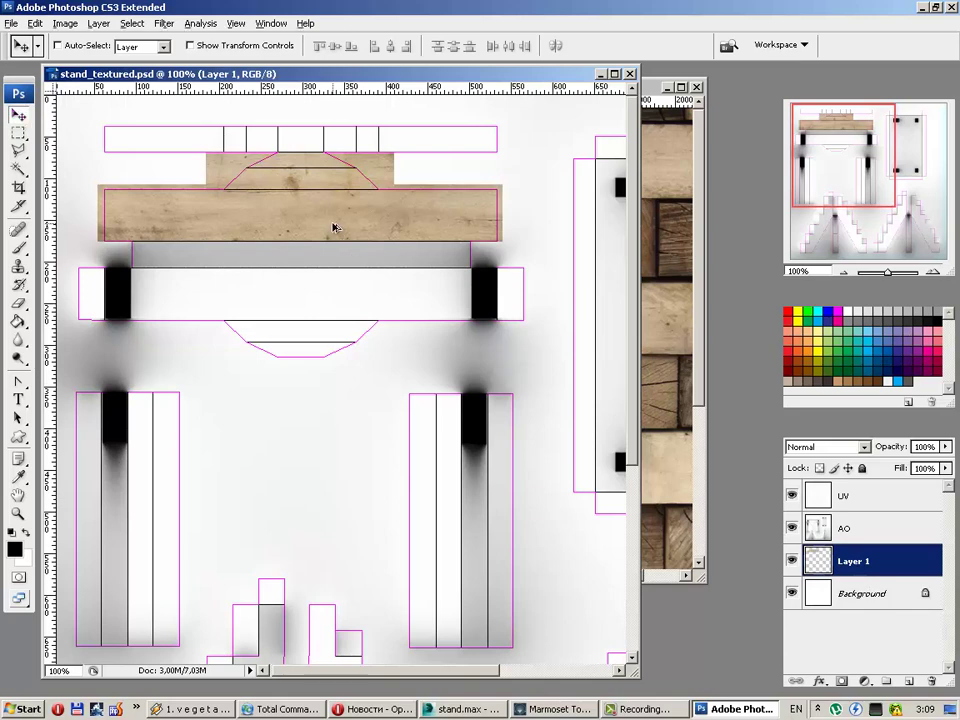
Step: Duplicate the plank down to the middle beam and rotate the copy 180°
drag(335, 228, 335, 337)
alt+drag(334, 347, 333, 358)
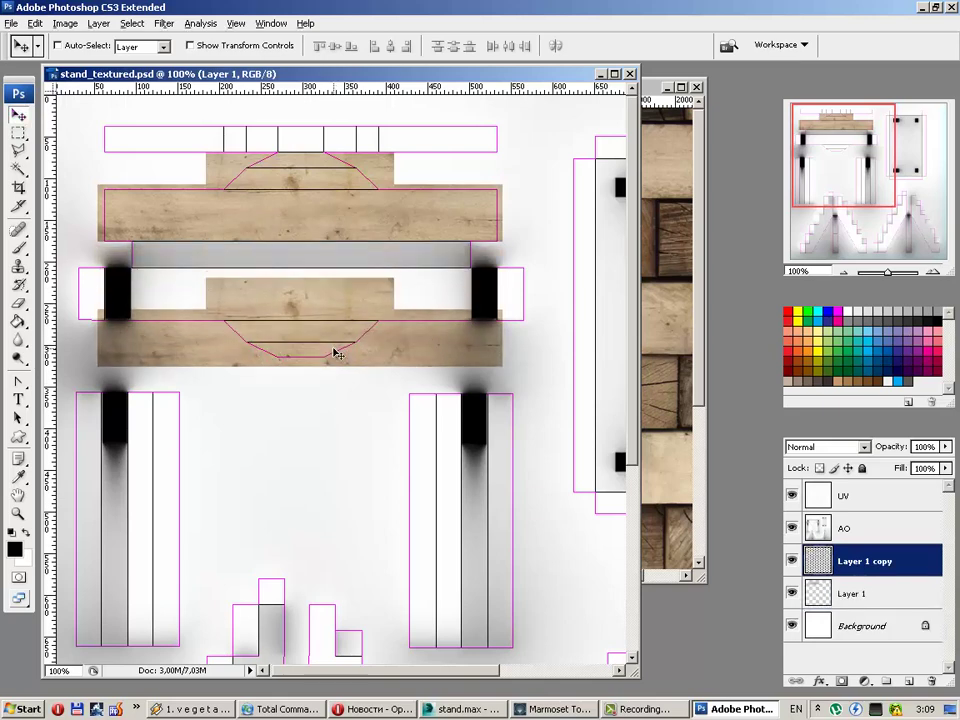
key(ctrl+t)
mouse_move(544, 259)
mouse_down()
mouse_move(171, 327)
mouse_move(171, 343)
mouse_up()
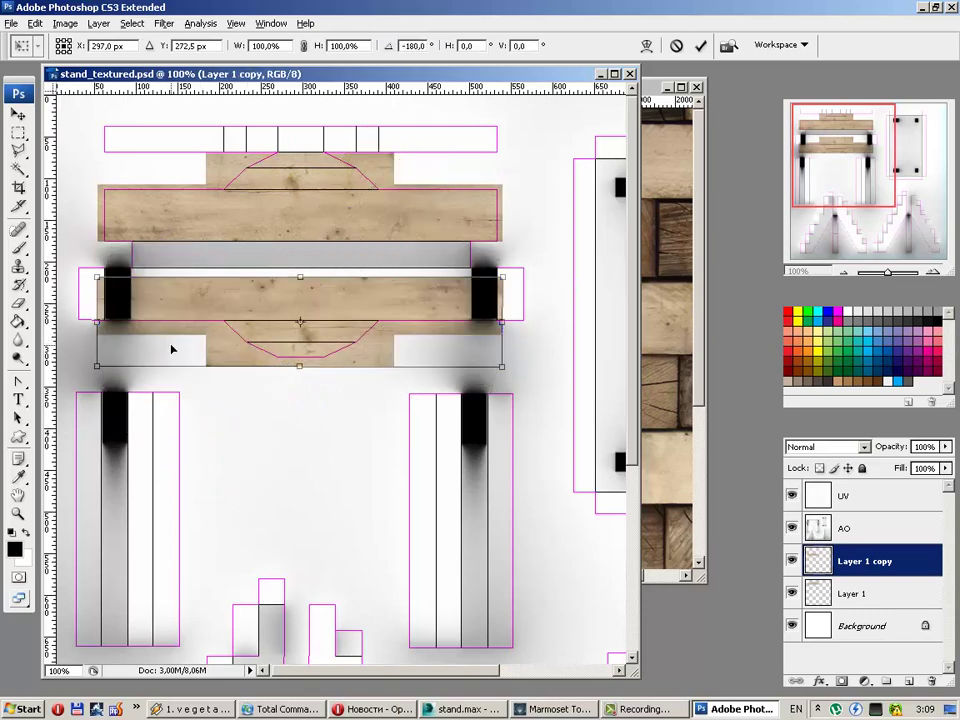
drag(225, 302, 225, 270)
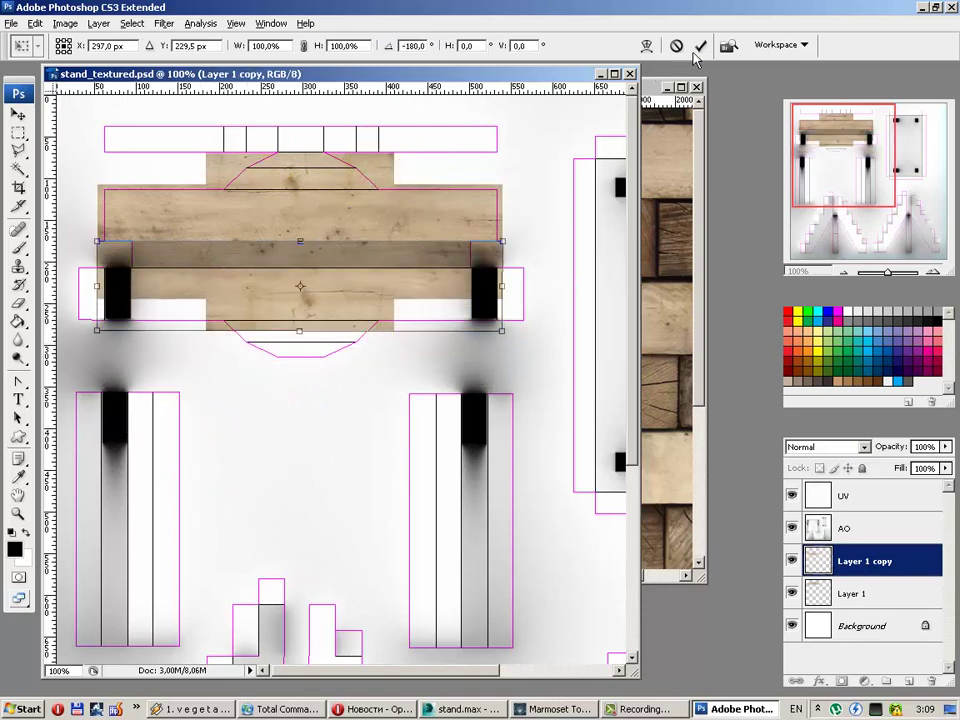
click(699, 45)
Step: Position the flipped plank on the middle beam strip and stretch its height to 104.7%
mouse_move(281, 268)
mouse_down()
mouse_move(293, 311)
mouse_move(307, 309)
mouse_up()
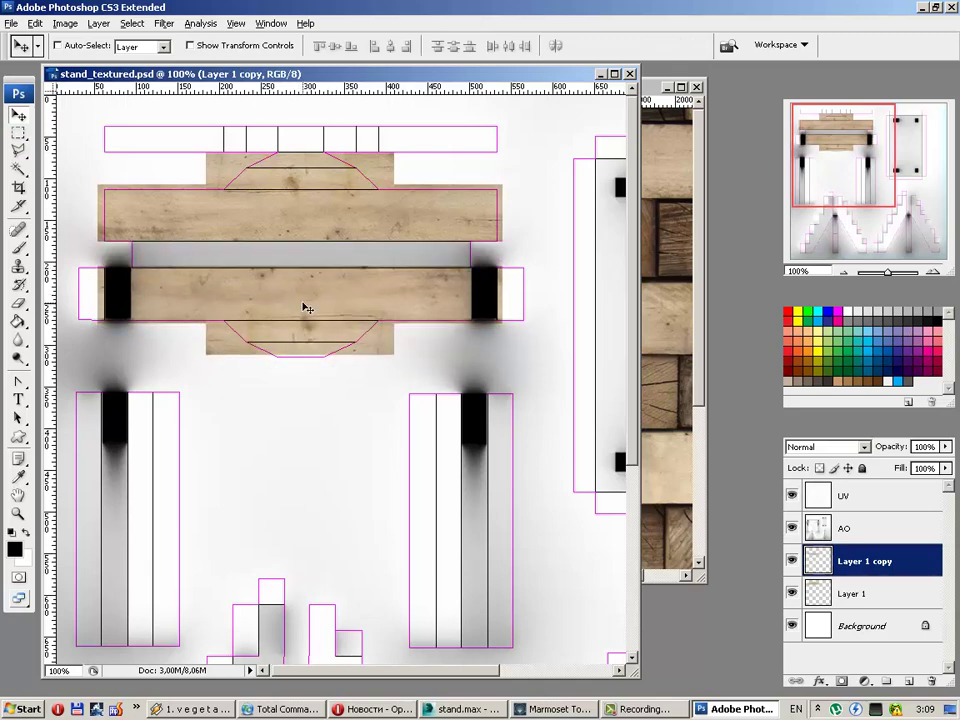
key(Down)
key(Down)
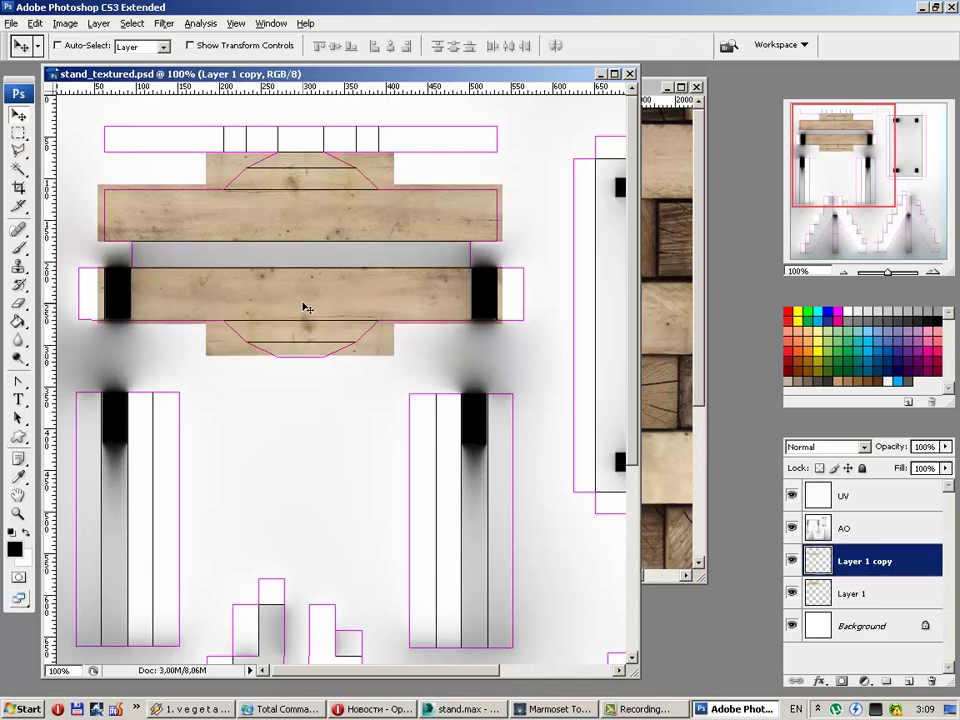
key(Down)
key(Down)
key(ctrl+t)
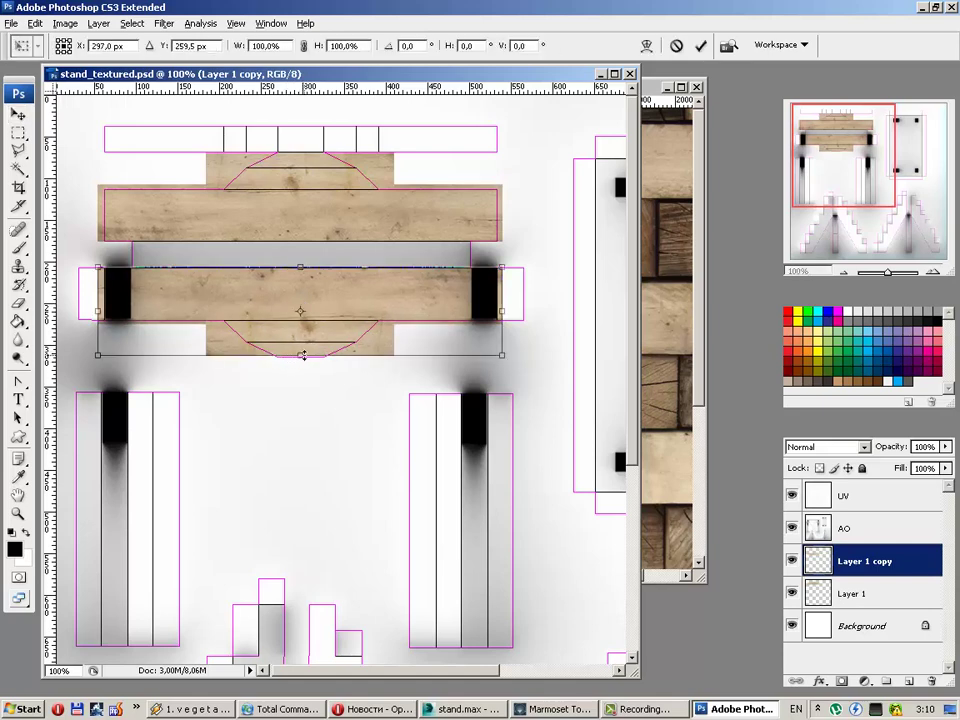
drag(303, 355, 302, 360)
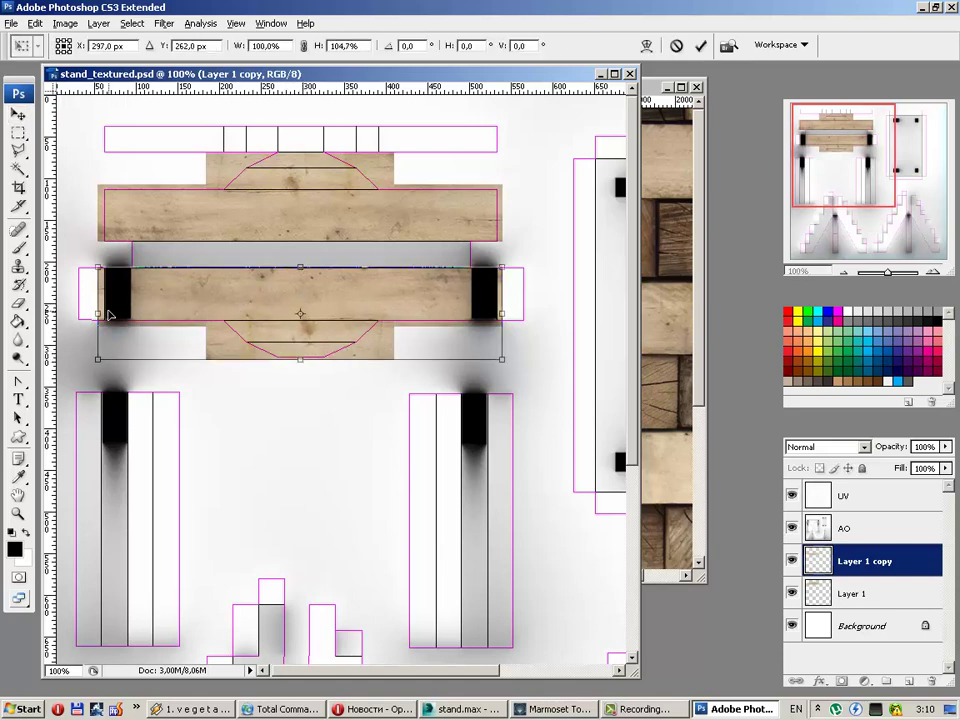
key(Return)
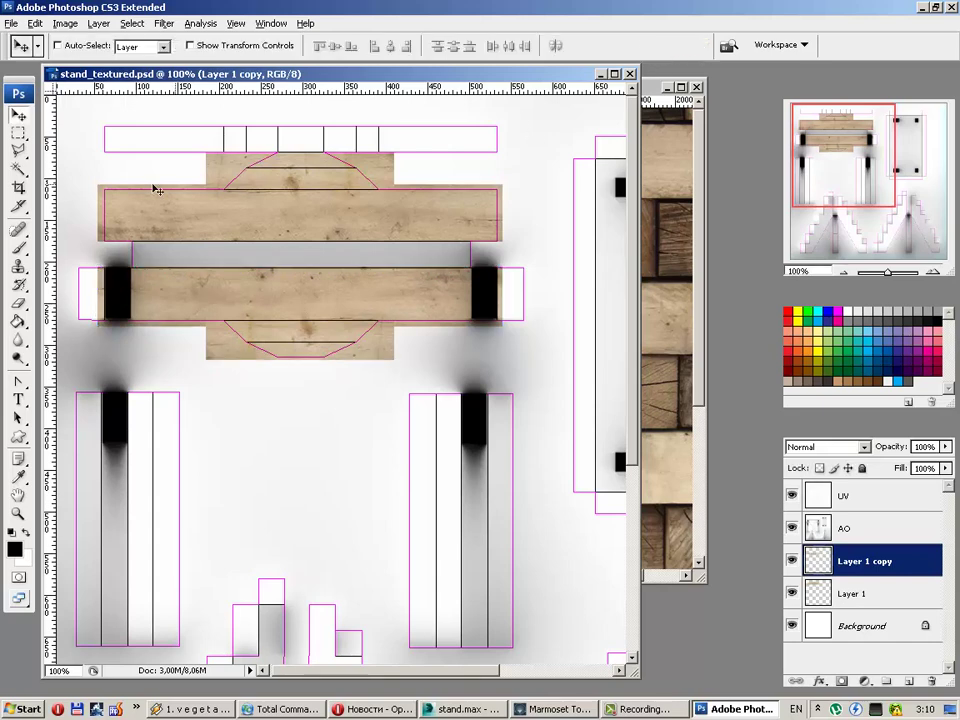
Step: Move the plank up so the wood covers the grey band between the beams
click(18, 133)
drag(546, 330, 495, 397)
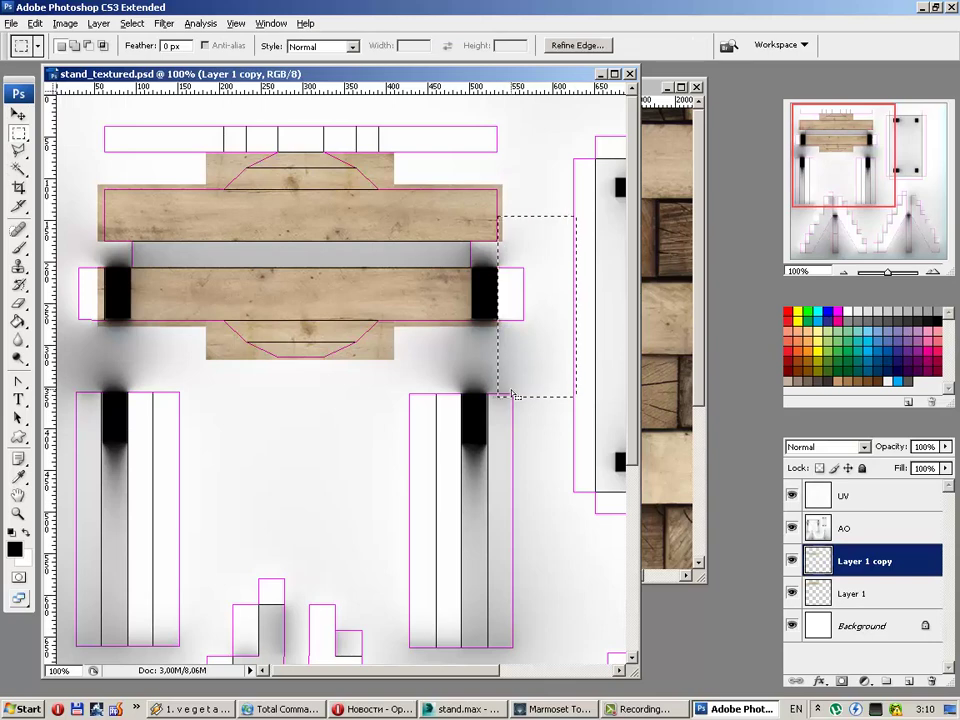
drag(543, 328, 75, 308)
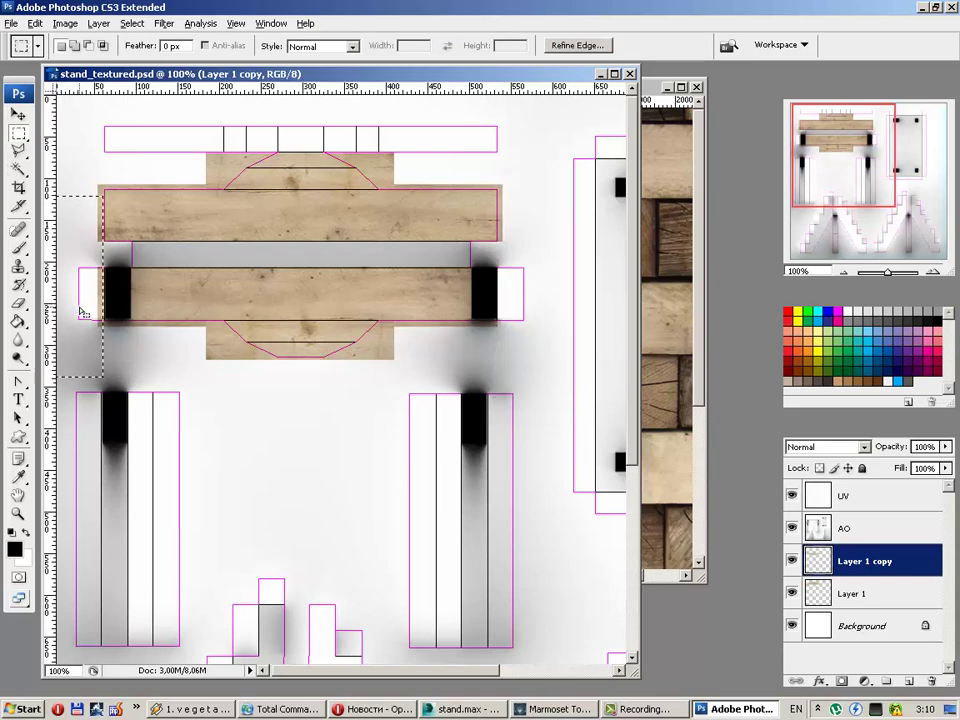
click(310, 336)
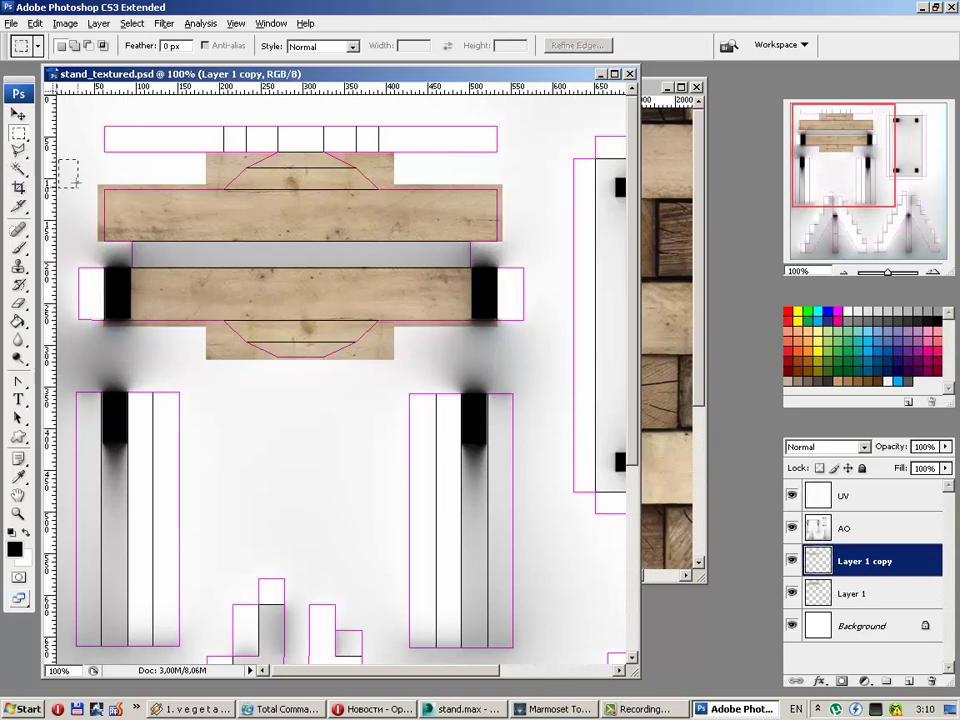
drag(75, 183, 48, 122)
click(462, 244)
click(18, 114)
drag(292, 288, 294, 267)
Step: Duplicate the wood plank below Layer 1 and move a copy up over the top UV strip
key(ctrl+j)
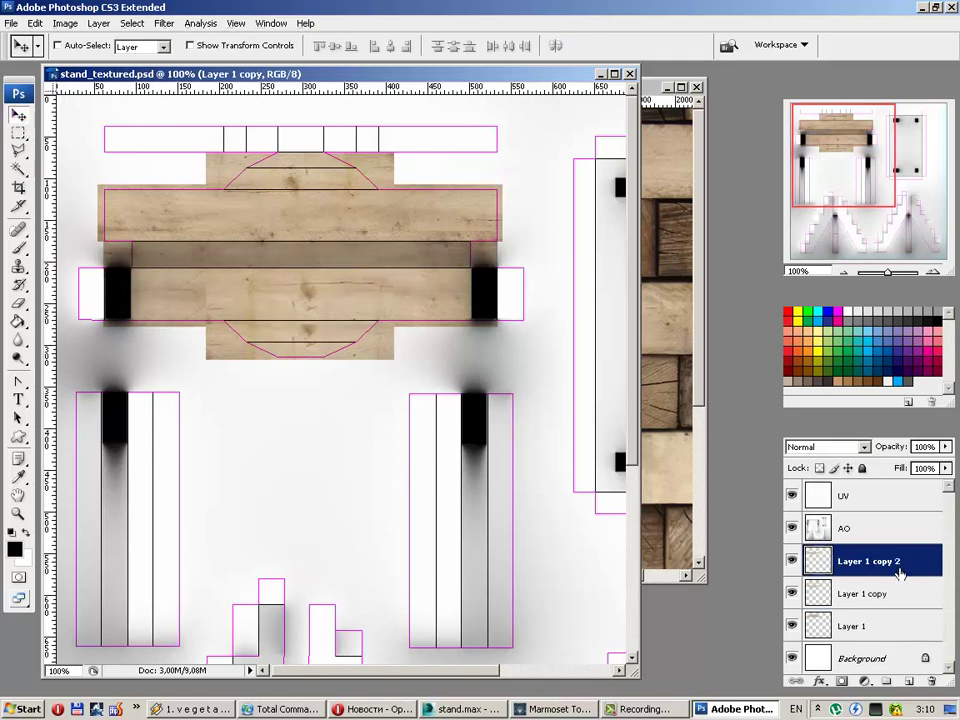
drag(862, 561, 843, 615)
drag(303, 284, 303, 273)
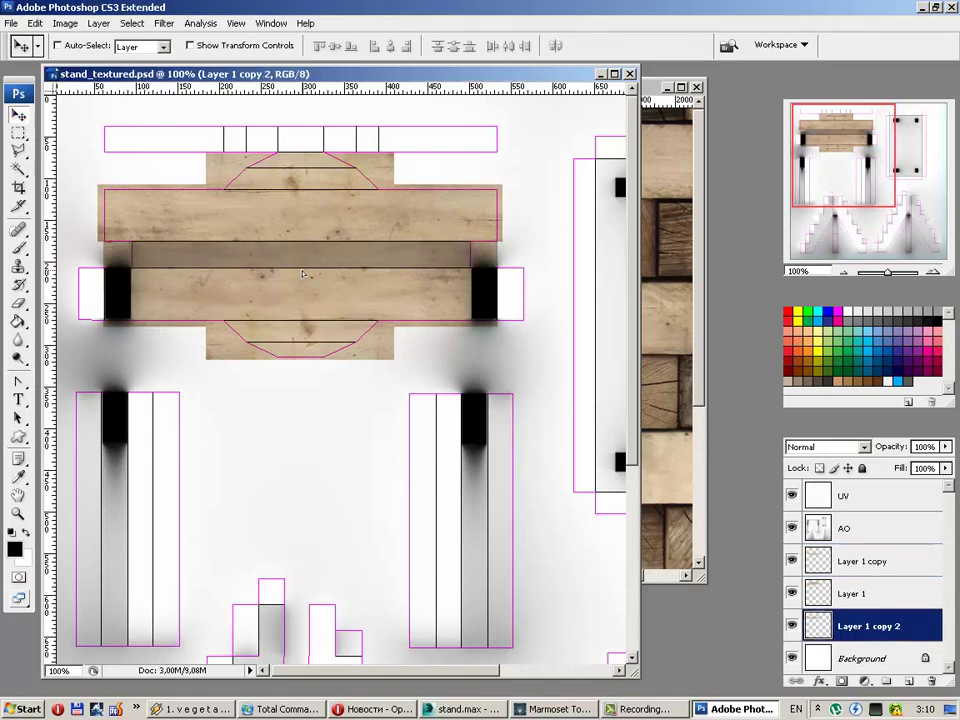
click(18, 132)
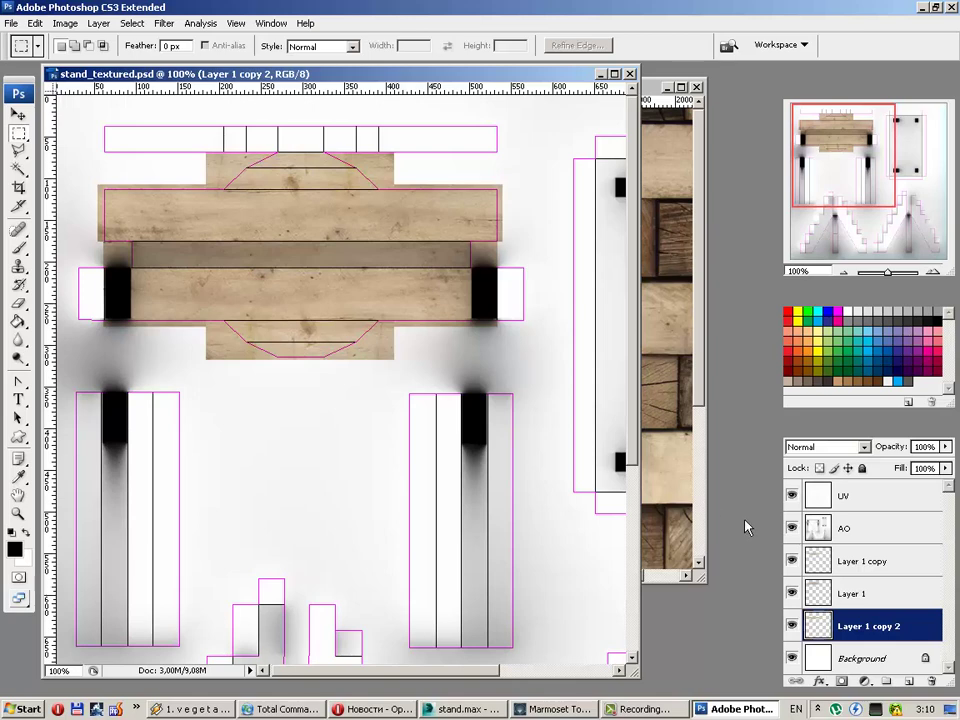
key(v)
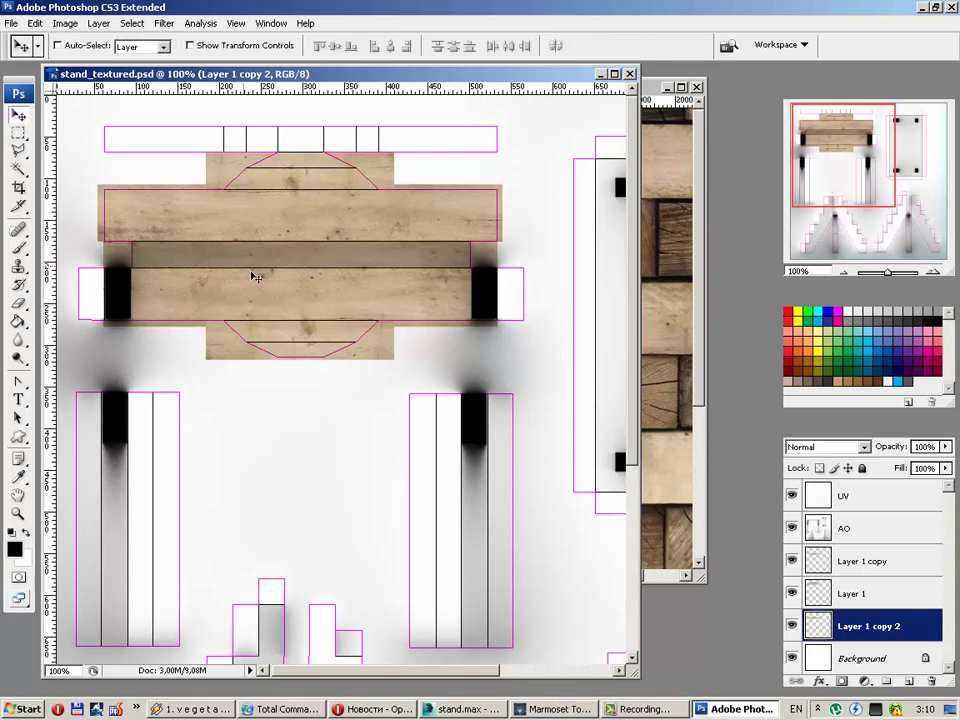
drag(253, 274, 265, 199)
Step: Delete the plank copy's left and right overhangs beyond the top strip
key(ctrl+j)
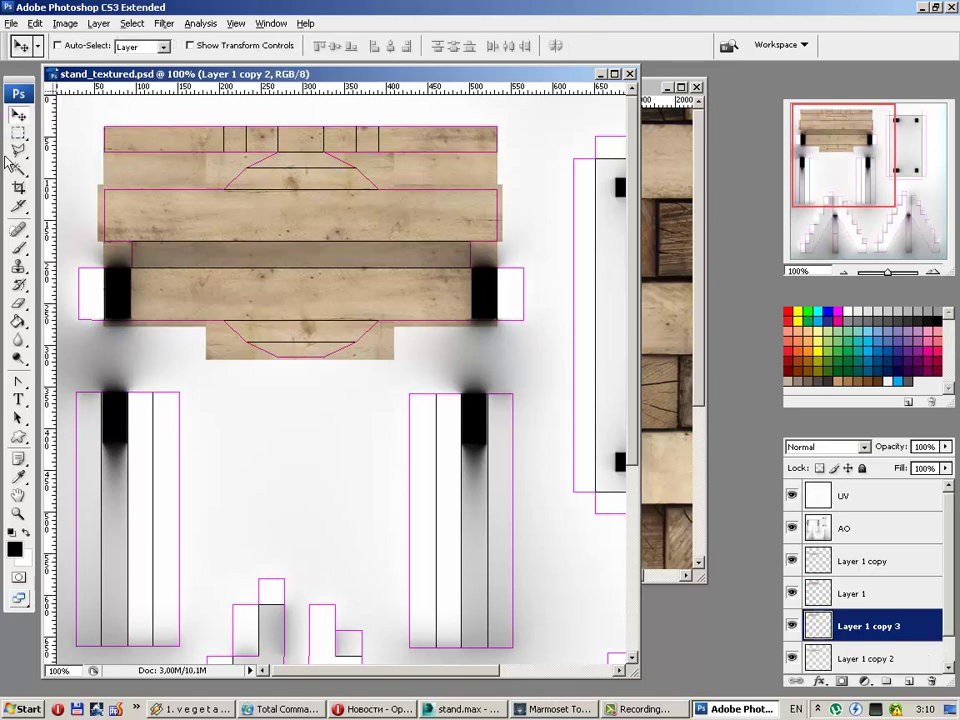
click(18, 133)
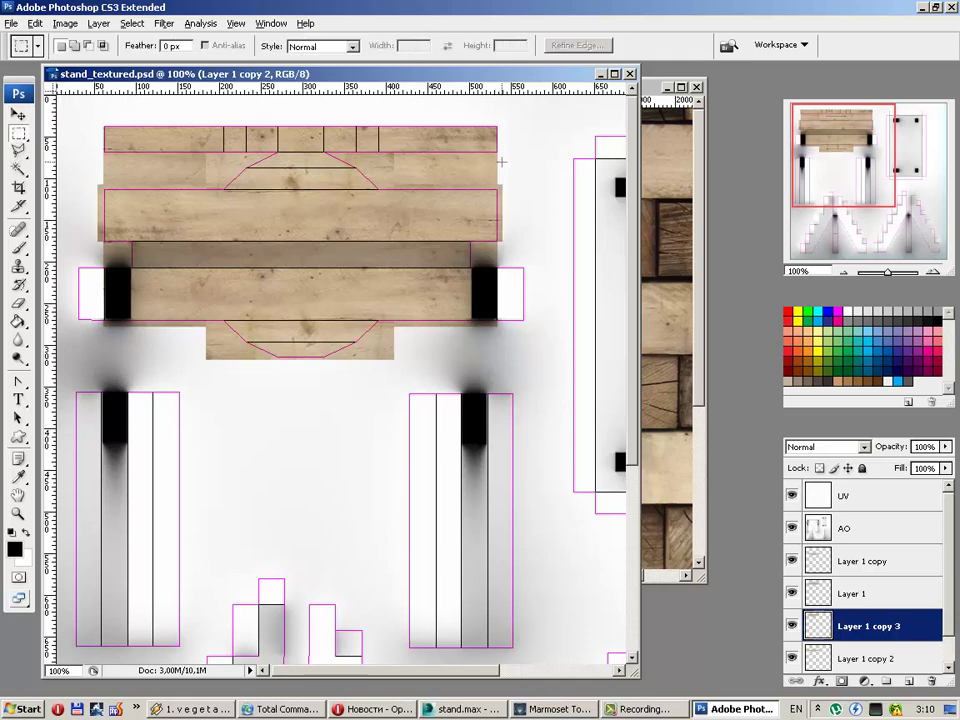
key(Delete)
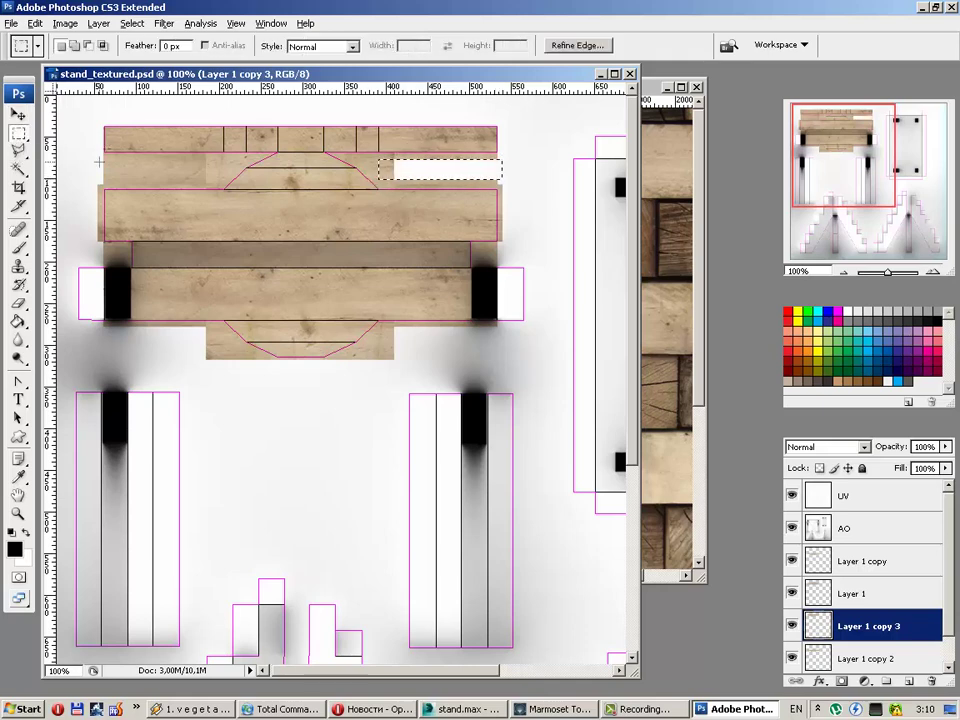
drag(92, 160, 217, 182)
key(Delete)
key(ctrl+d)
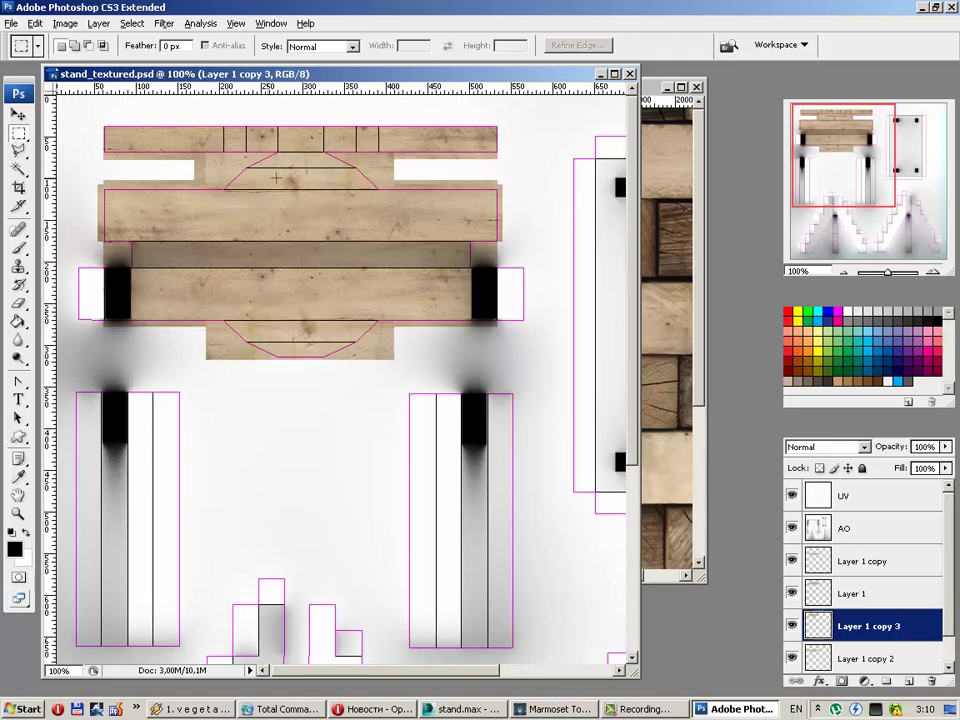
click(19, 115)
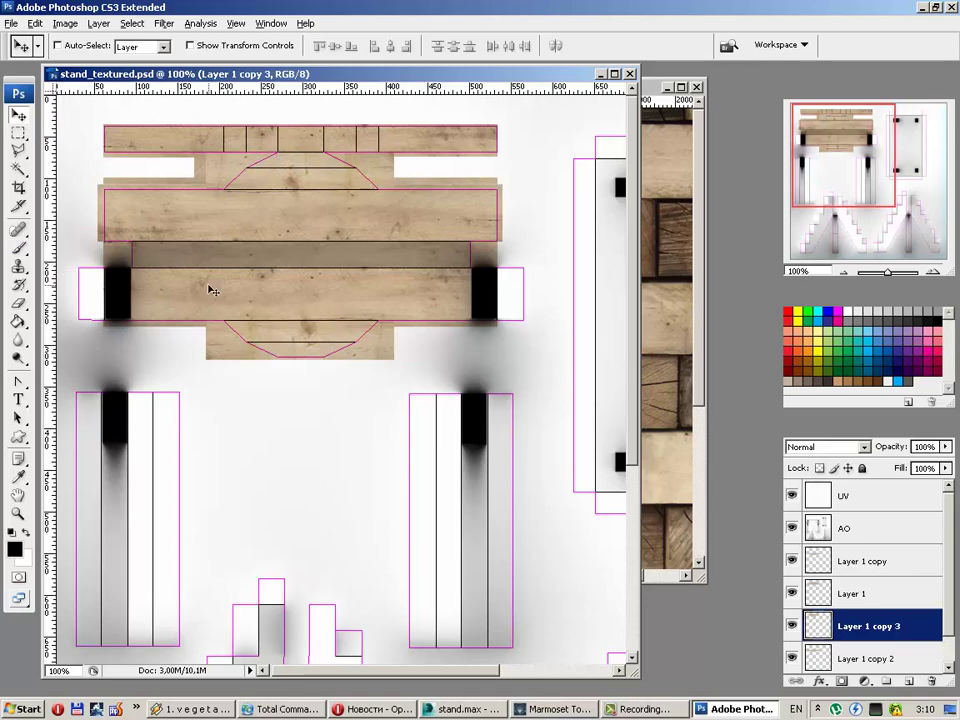
drag(257, 74, 366, 426)
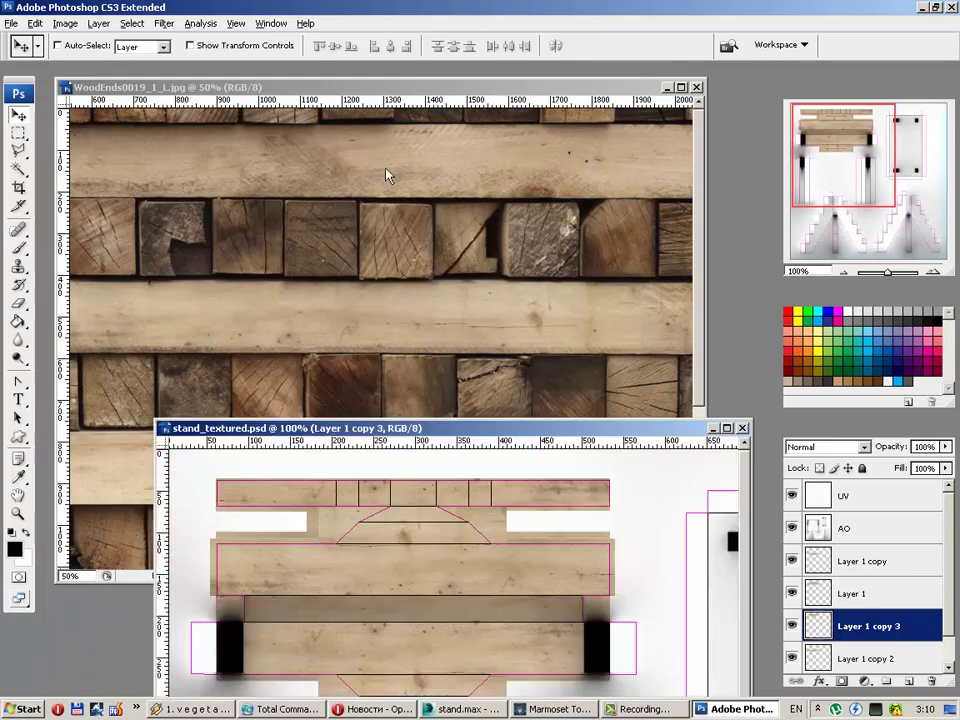
Step: Select a square end-grain block in the WoodEnds photo
click(369, 89)
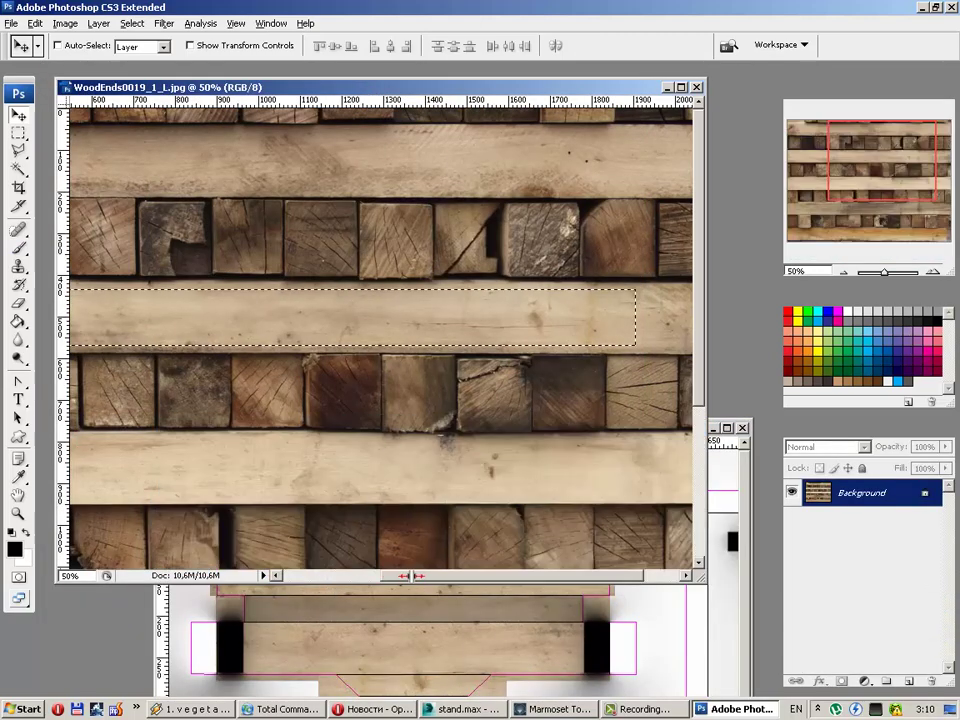
mouse_move(420, 576)
mouse_down()
mouse_move(322, 576)
mouse_move(470, 569)
mouse_up()
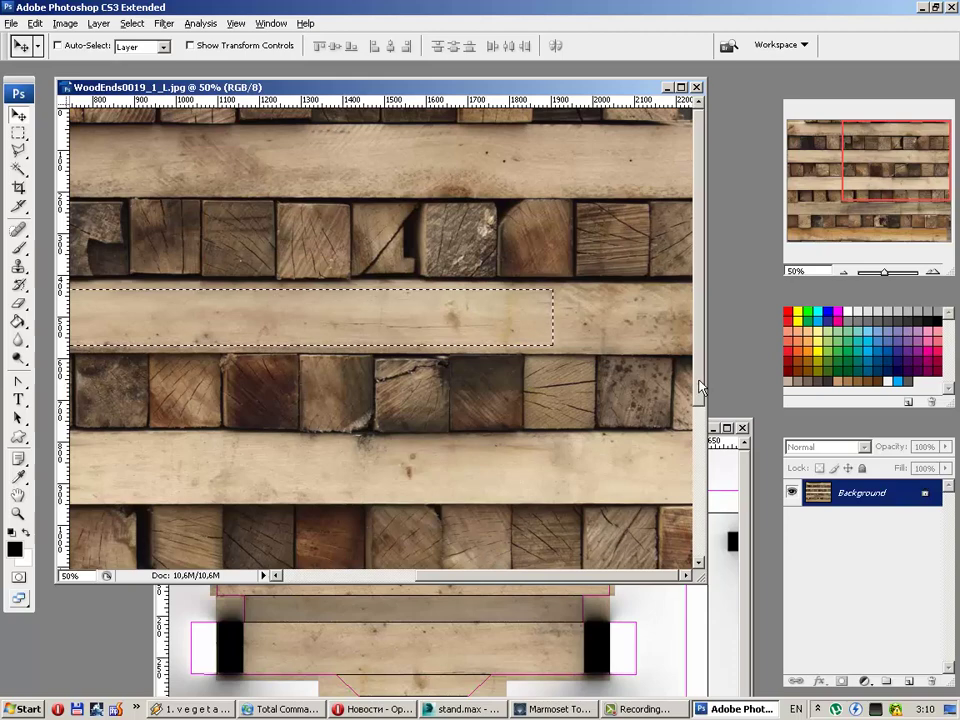
mouse_move(697, 404)
mouse_down()
mouse_move(711, 508)
mouse_move(703, 454)
mouse_up()
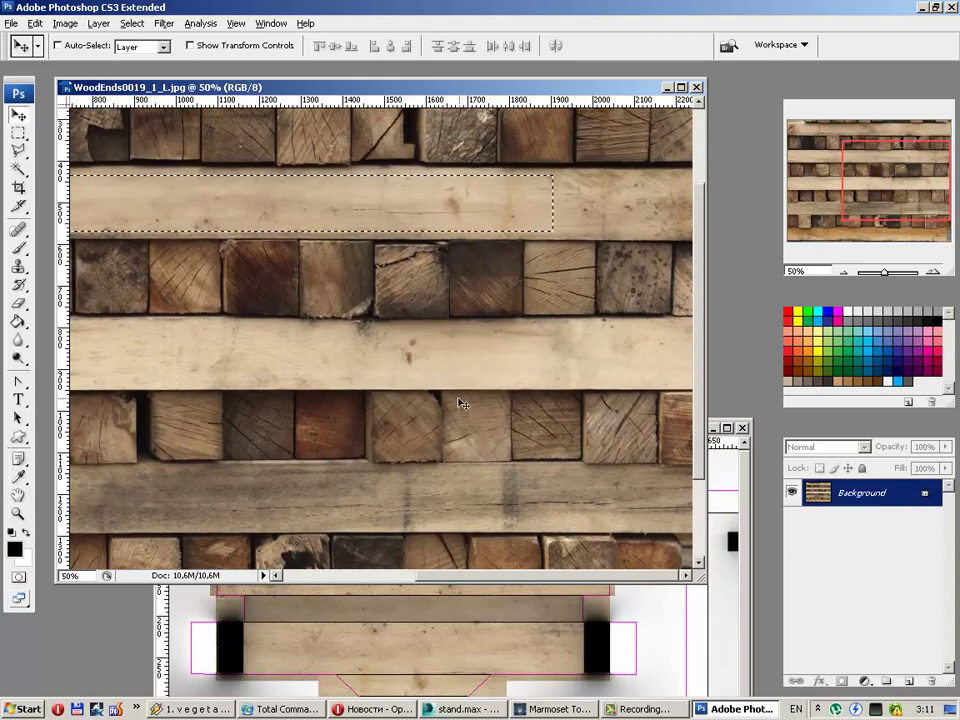
click(20, 133)
click(200, 169)
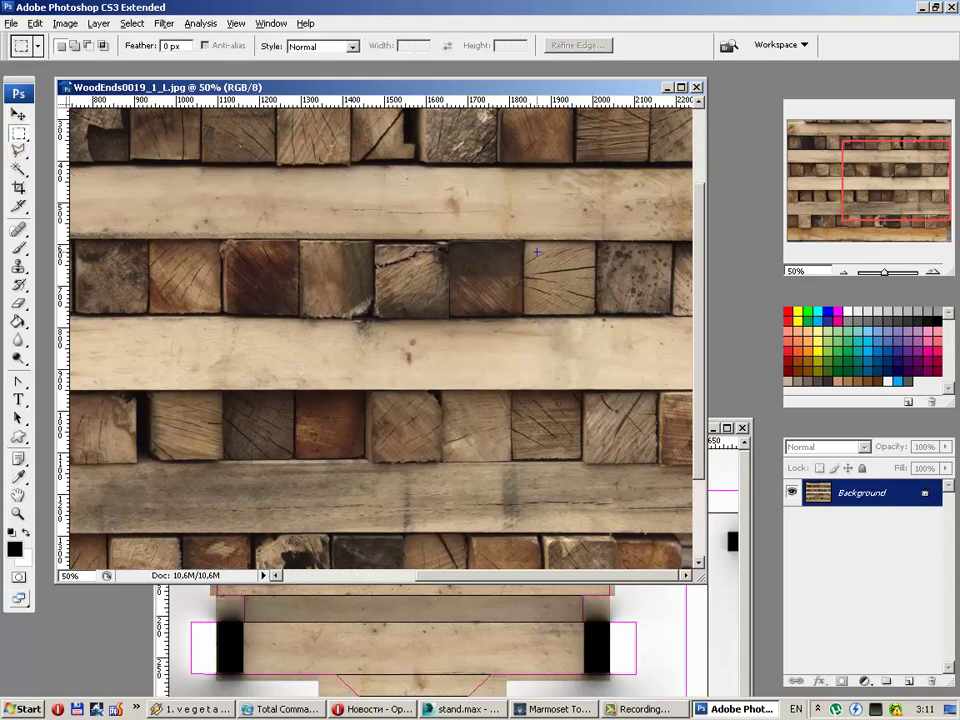
drag(584, 308, 530, 248)
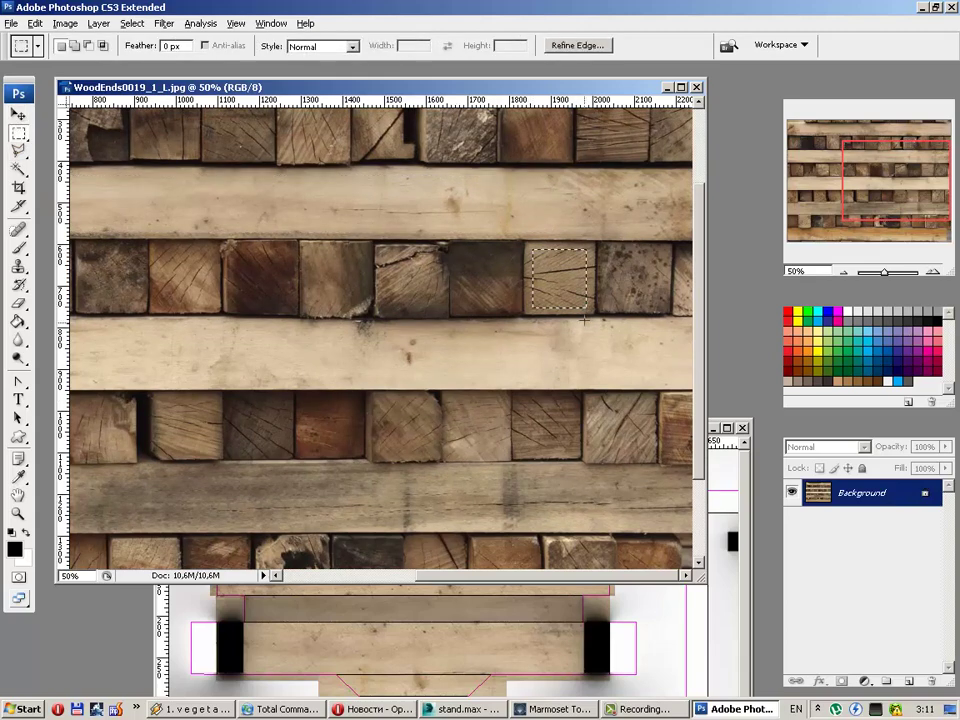
Step: Paste the block into stand_textured.psd as Layer 2 over the top plank strip
click(482, 654)
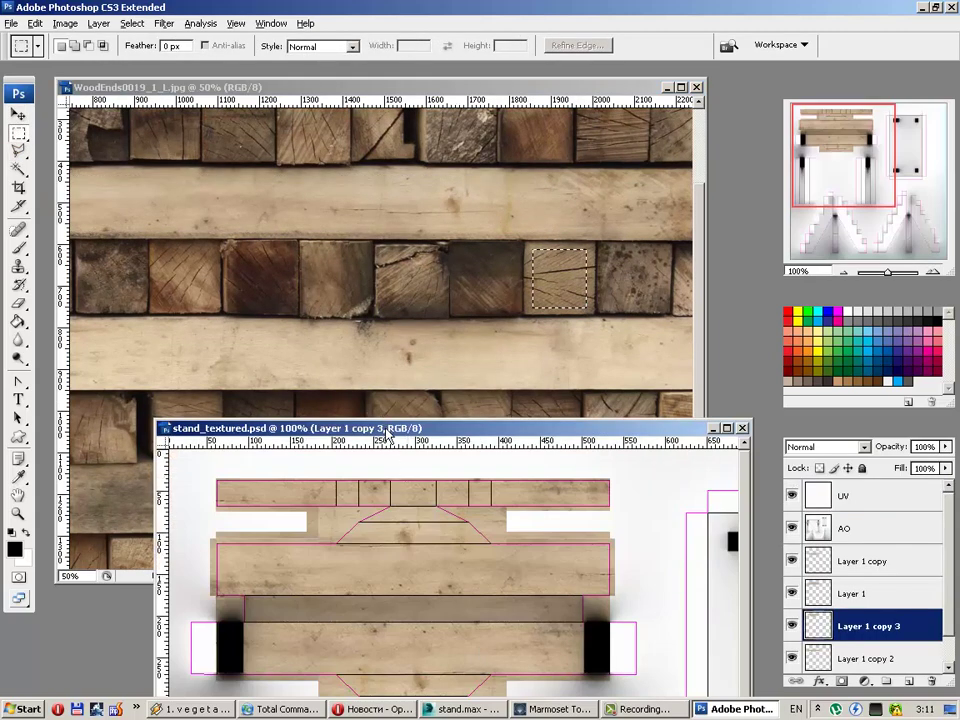
drag(388, 432, 326, 198)
click(18, 114)
key(ctrl+v)
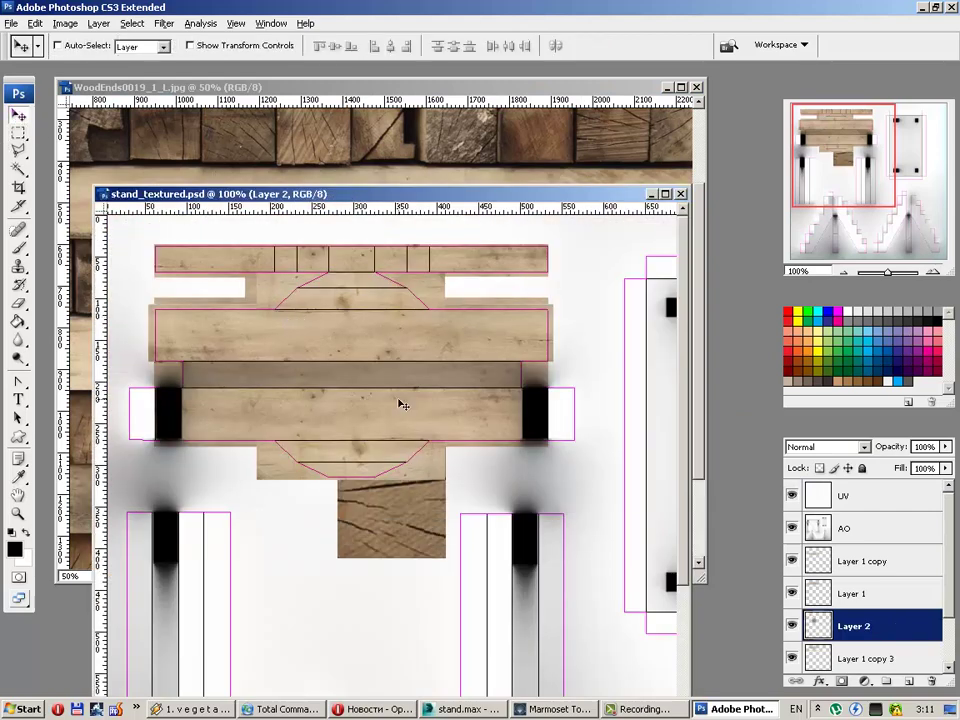
drag(400, 404, 382, 345)
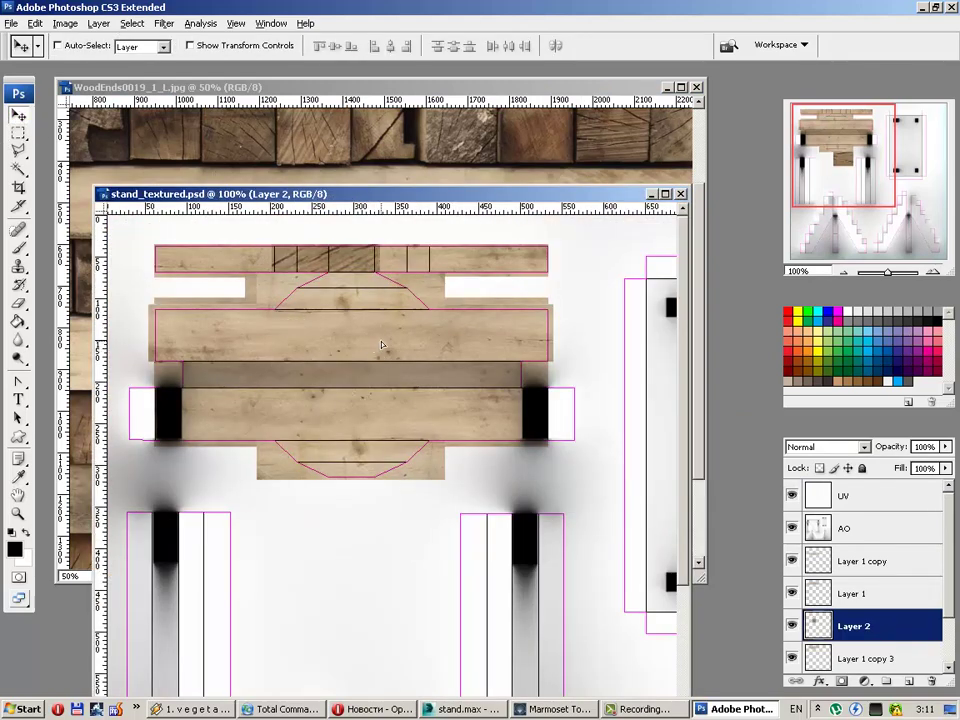
click(70, 24)
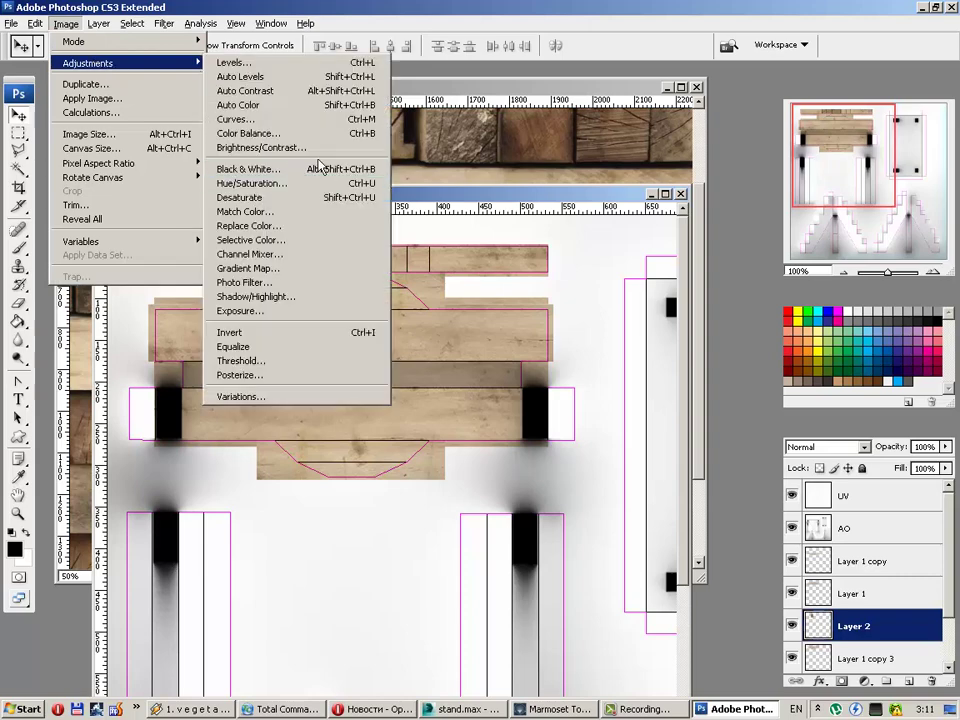
Step: Set the block's Hue/Saturation to Saturation -5 and Lightness +24
click(310, 178)
drag(372, 106, 422, 436)
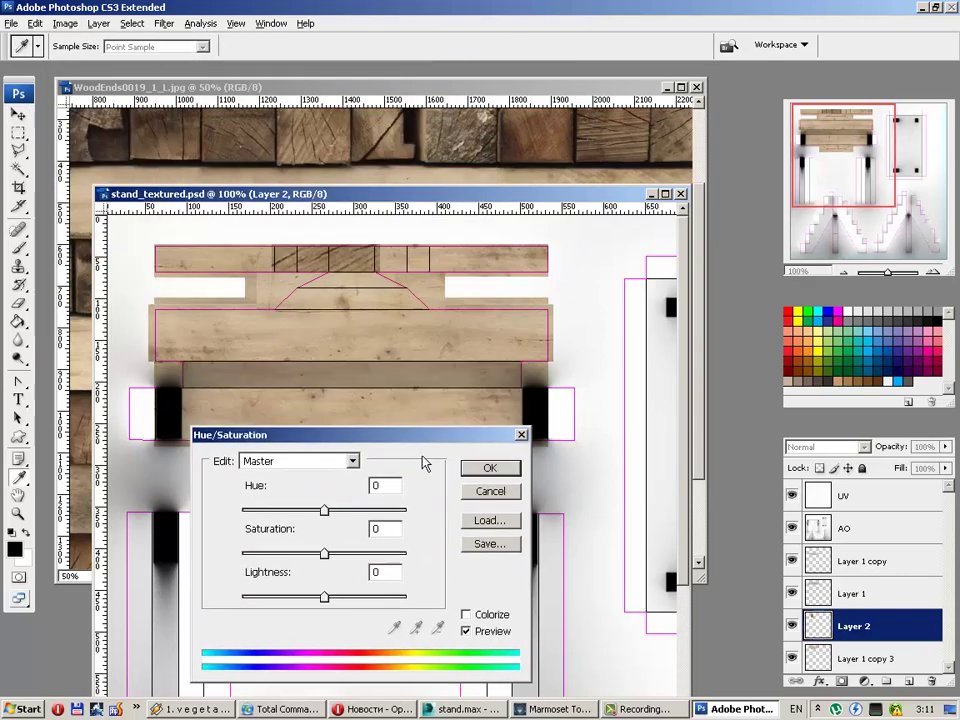
drag(325, 555, 341, 597)
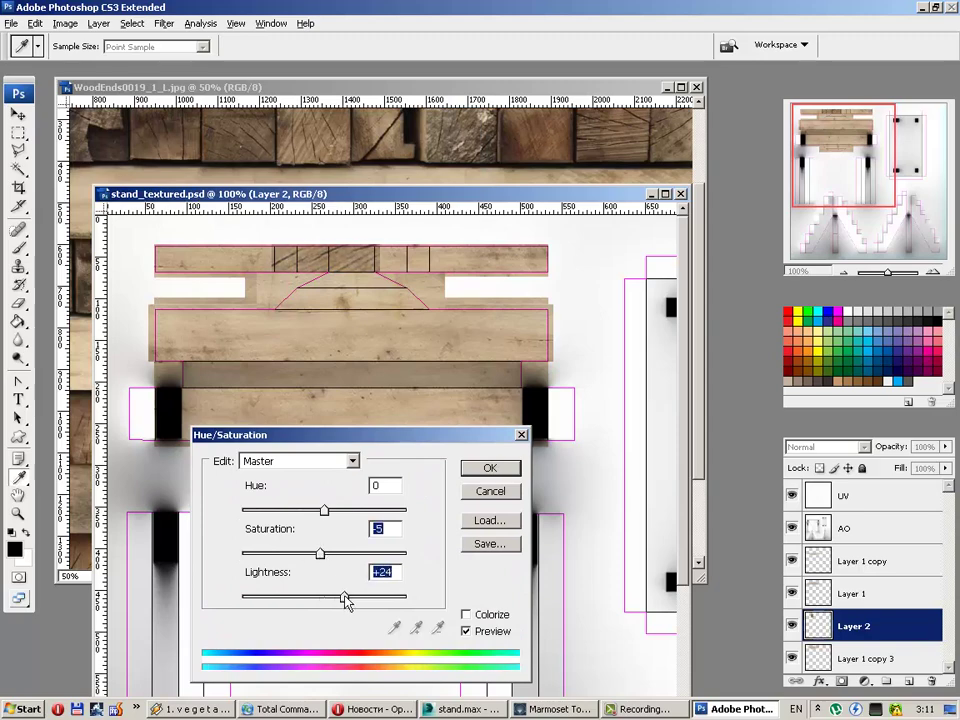
click(486, 470)
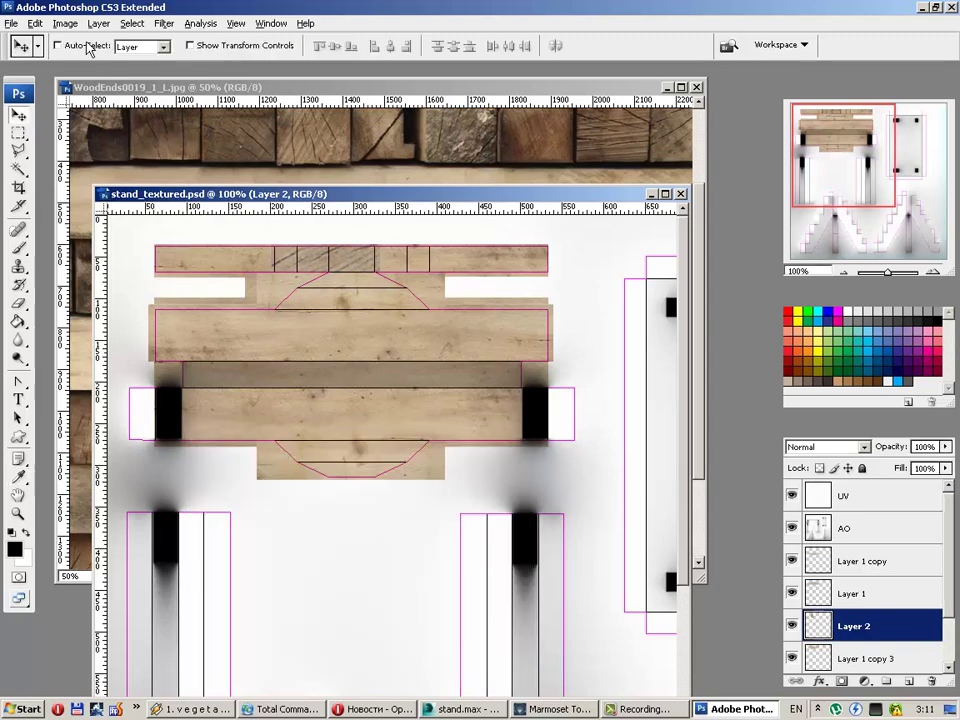
Step: Apply legacy Brightness/Contrast of +12 brightness and +32 contrast to the block
click(65, 23)
click(290, 148)
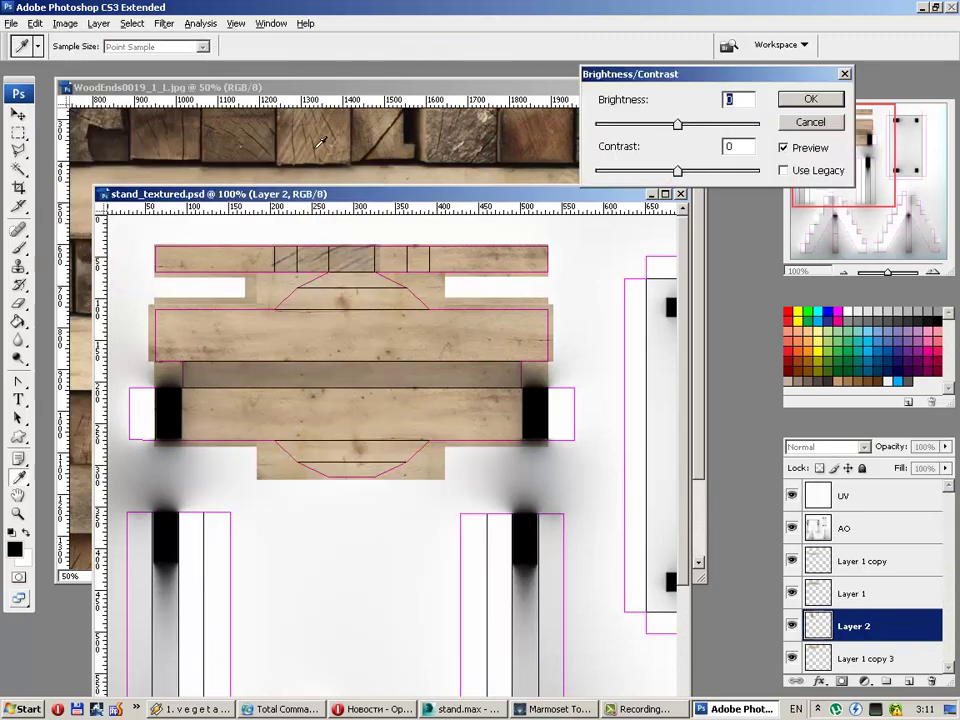
click(783, 170)
drag(680, 174, 705, 175)
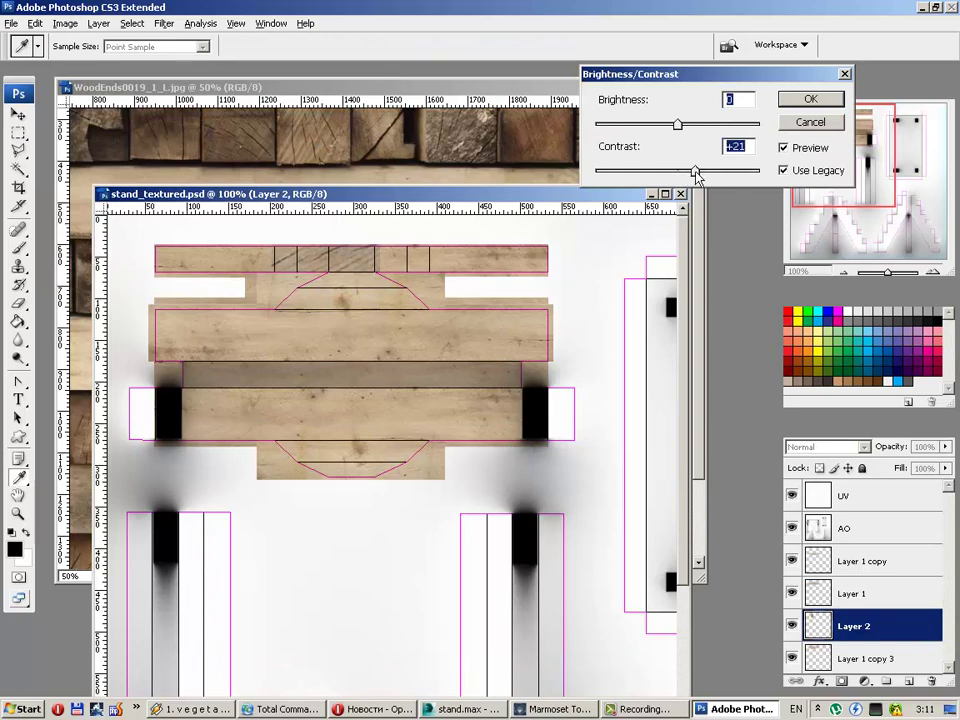
drag(679, 127, 689, 129)
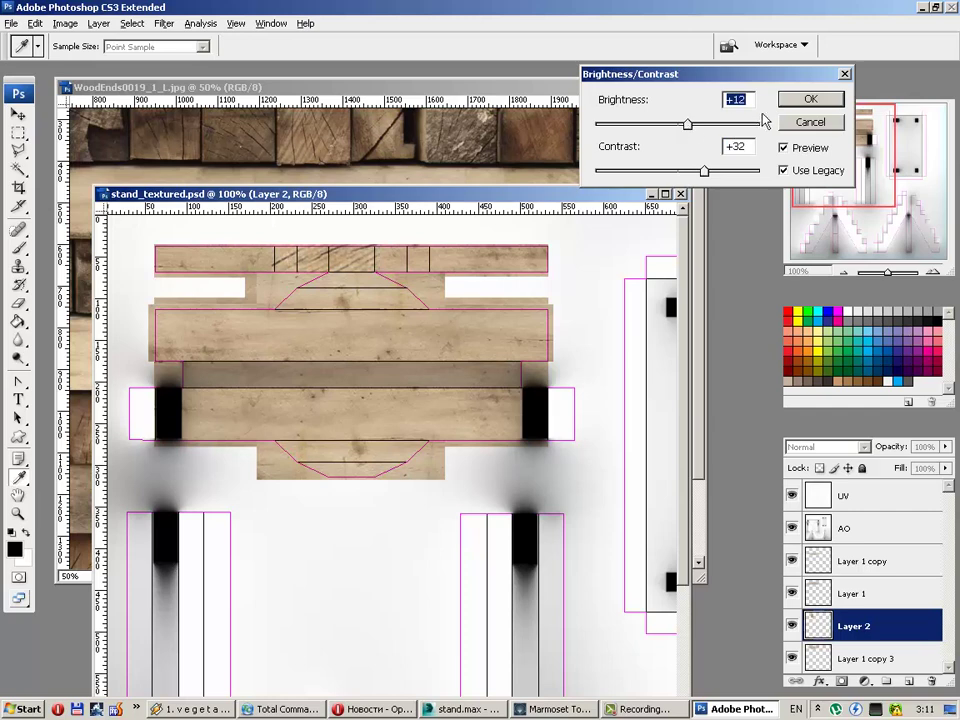
click(810, 100)
Step: Scale the end-grain block down to about half its size
key(v)
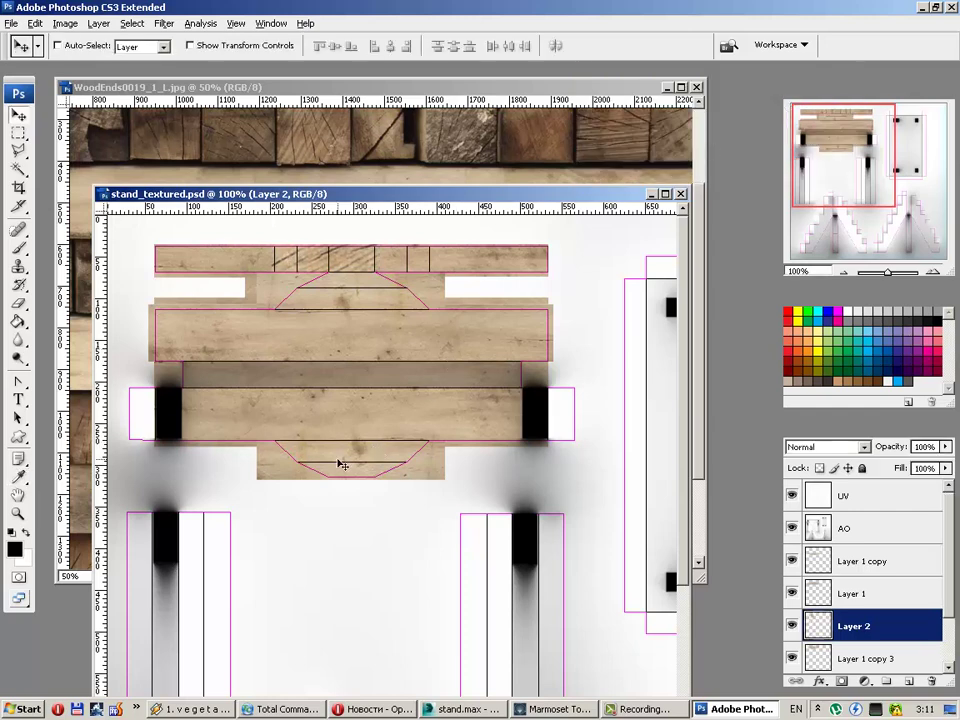
key(ctrl+t)
mouse_move(377, 358)
shift+mouse_down()
mouse_move(321, 297)
mouse_move(329, 306)
shift+mouse_up()
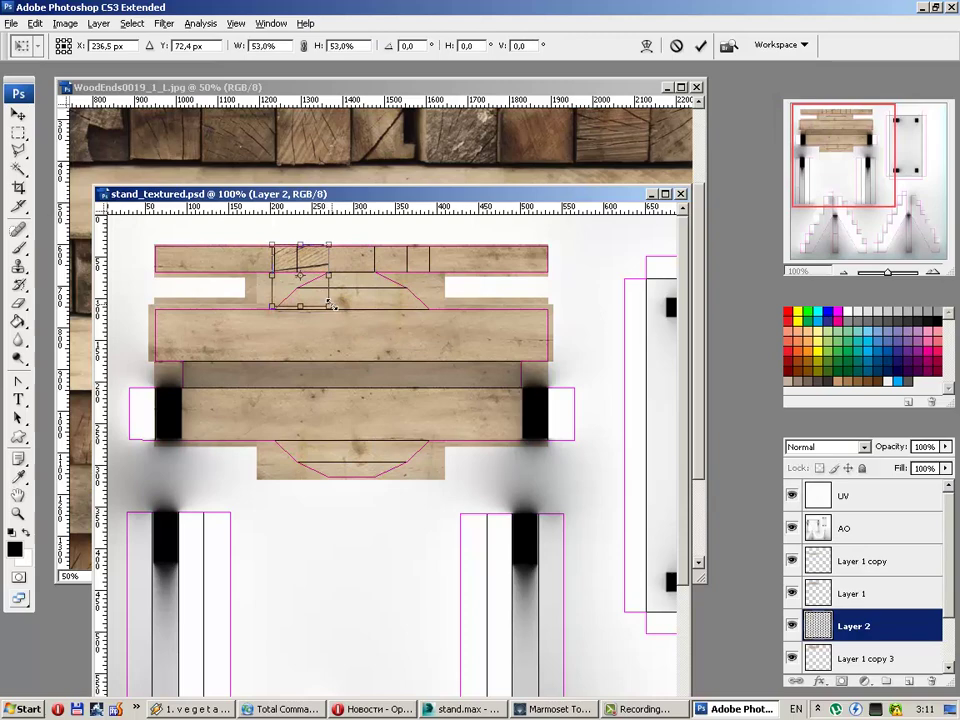
click(702, 55)
Step: Zoom in and fit the end-grain patch over the top strip's squares
key(ctrl+minus)
key(ctrl+plus)
key(ctrl+plus)
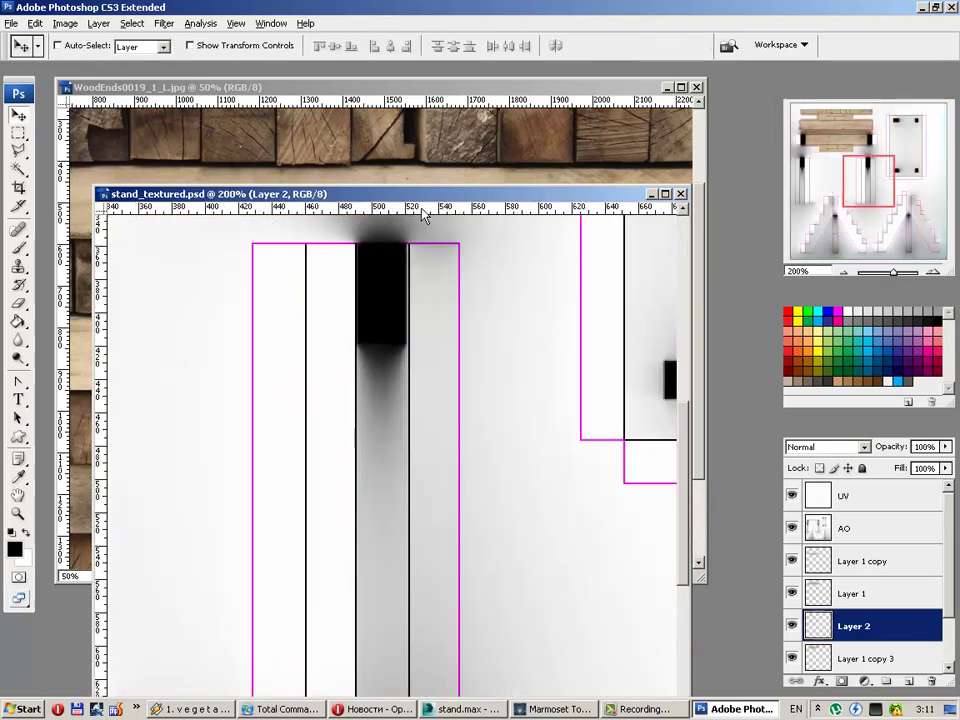
scroll(343, 390, up, 4)
scroll(360, 418, up, 5)
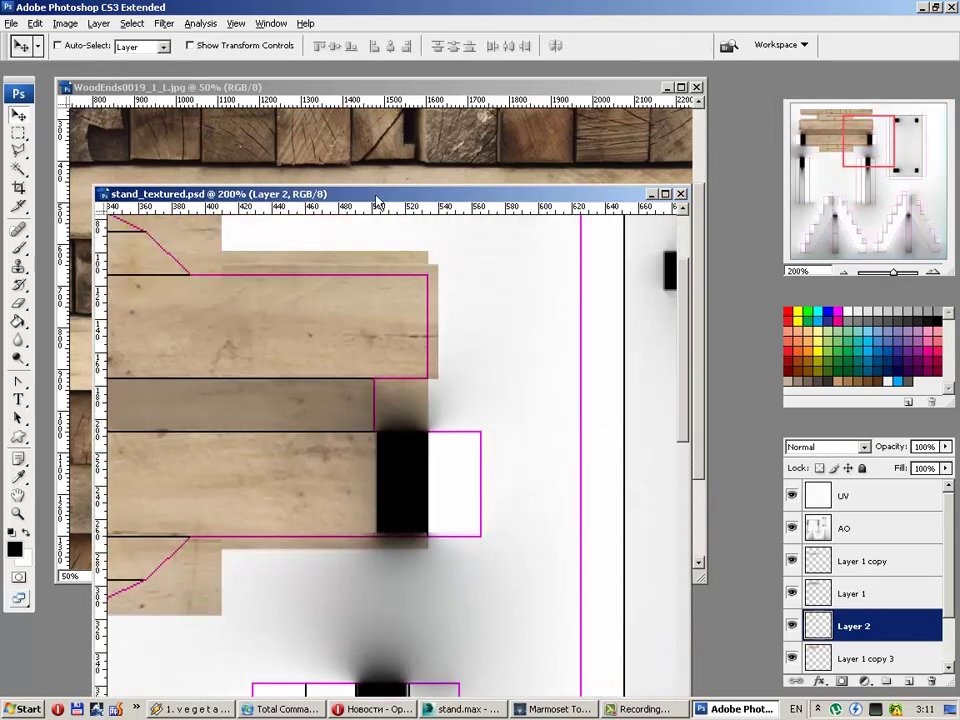
click(378, 152)
key(ctrl+Tab)
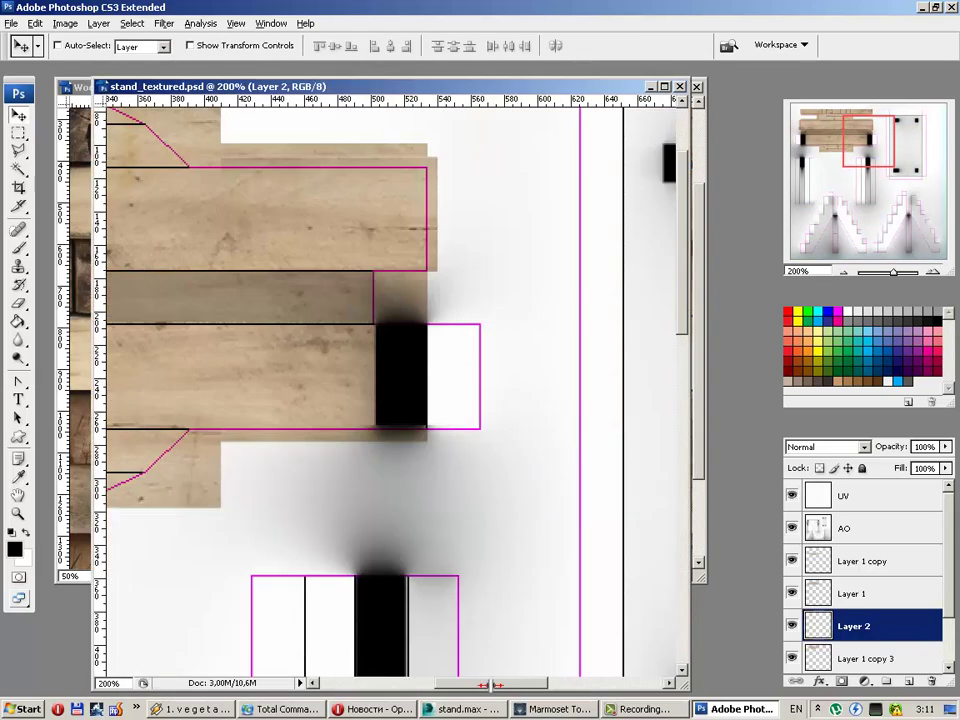
scroll(407, 675, right, 3)
scroll(400, 497, up, 3)
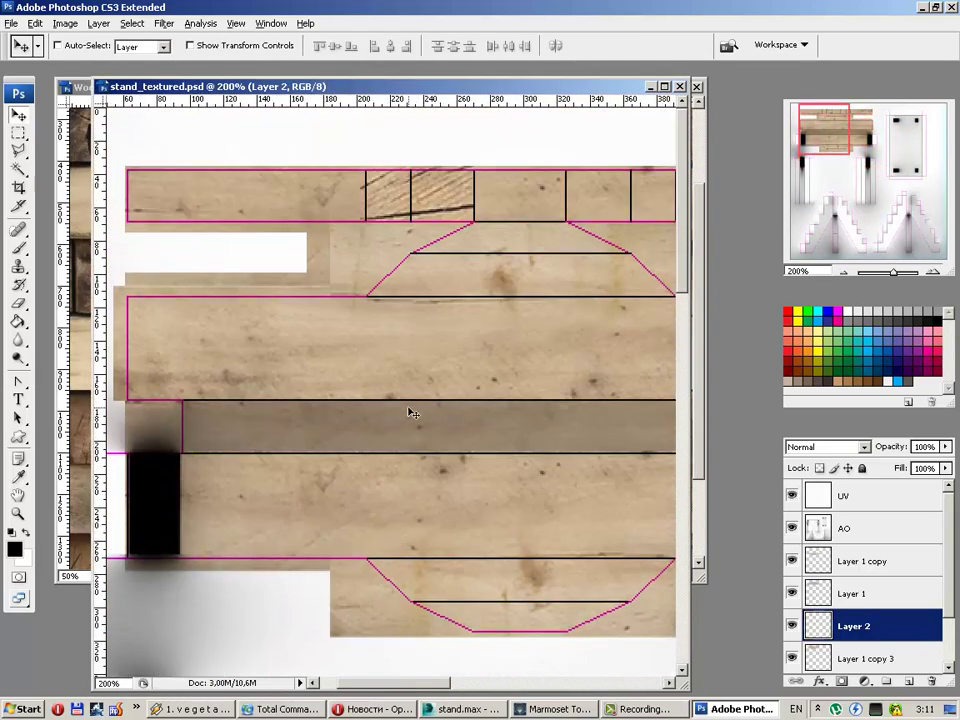
drag(410, 412, 420, 418)
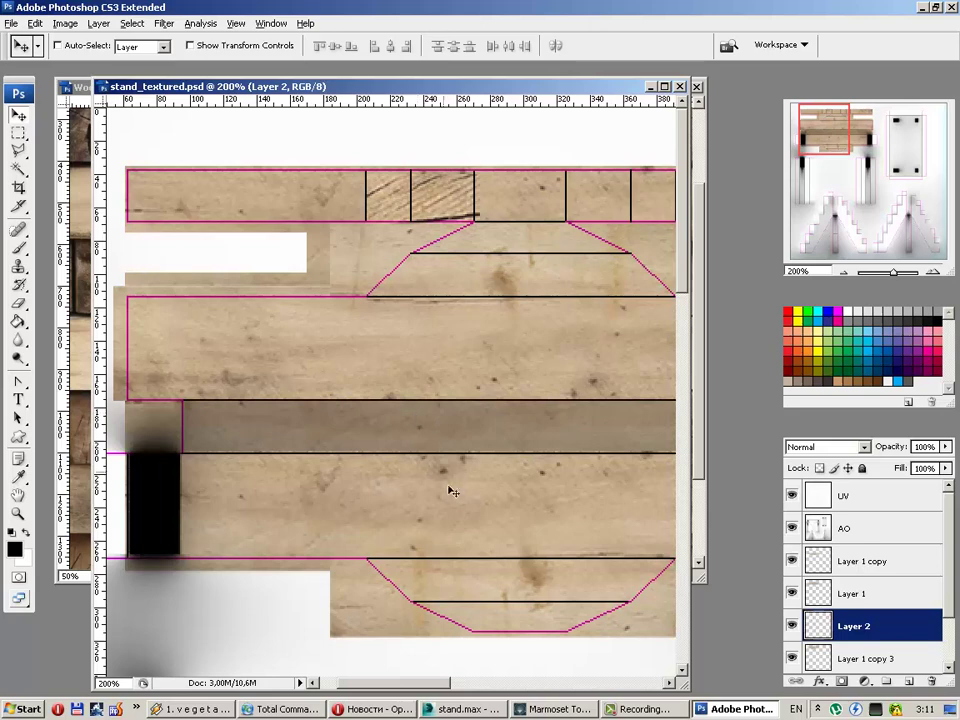
Step: Place an end-grain patch over the right-hand squares and duplicate it as Layer 2 copy
scroll(408, 685, right, 1)
scroll(408, 680, right, 1)
scroll(410, 672, right, 1)
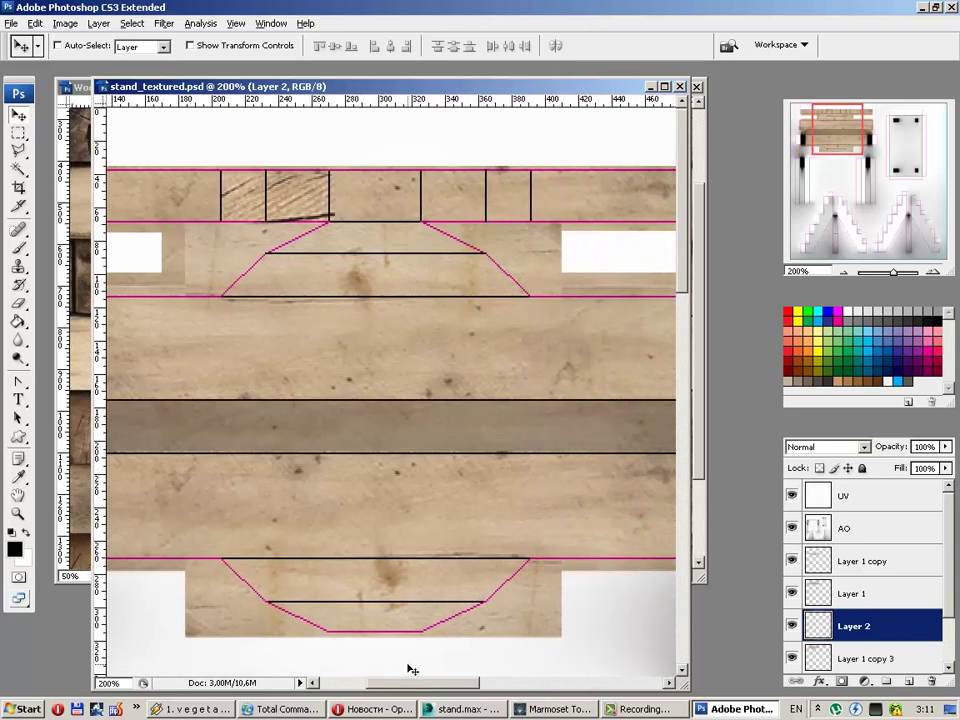
drag(281, 378, 455, 284)
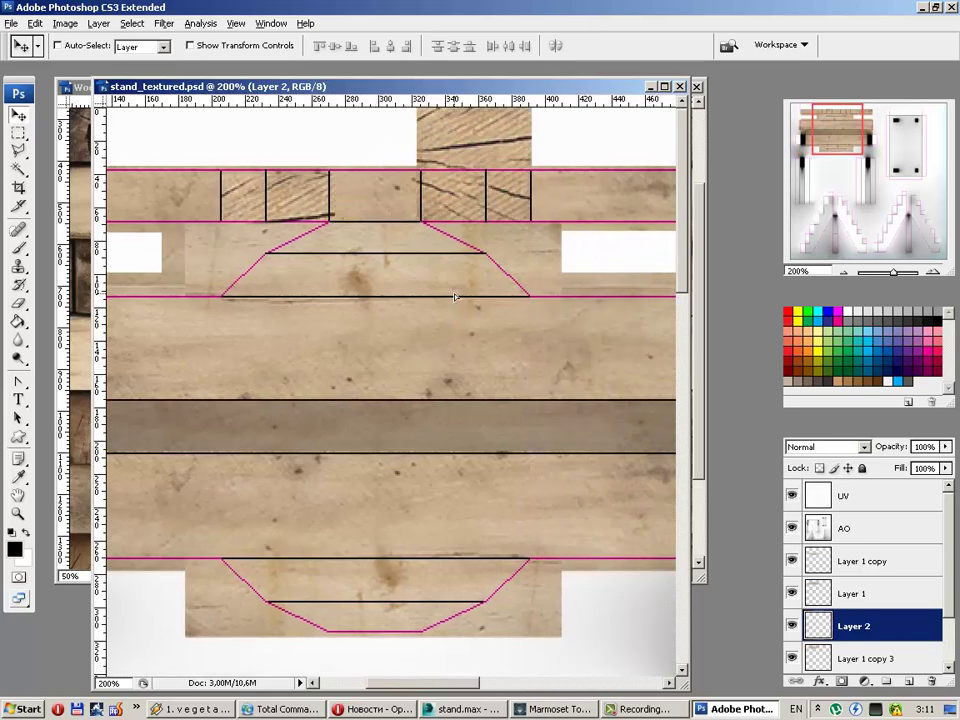
key(ctrl+j)
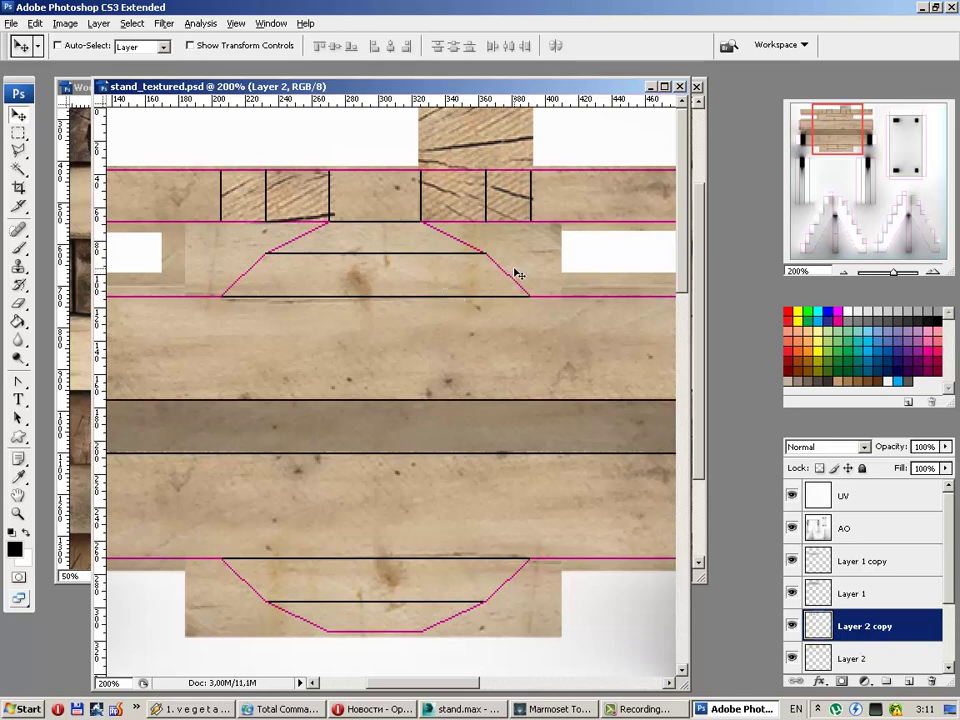
Step: Delete the wood overhanging above the top strip and hide the UV outline layer
key(m)
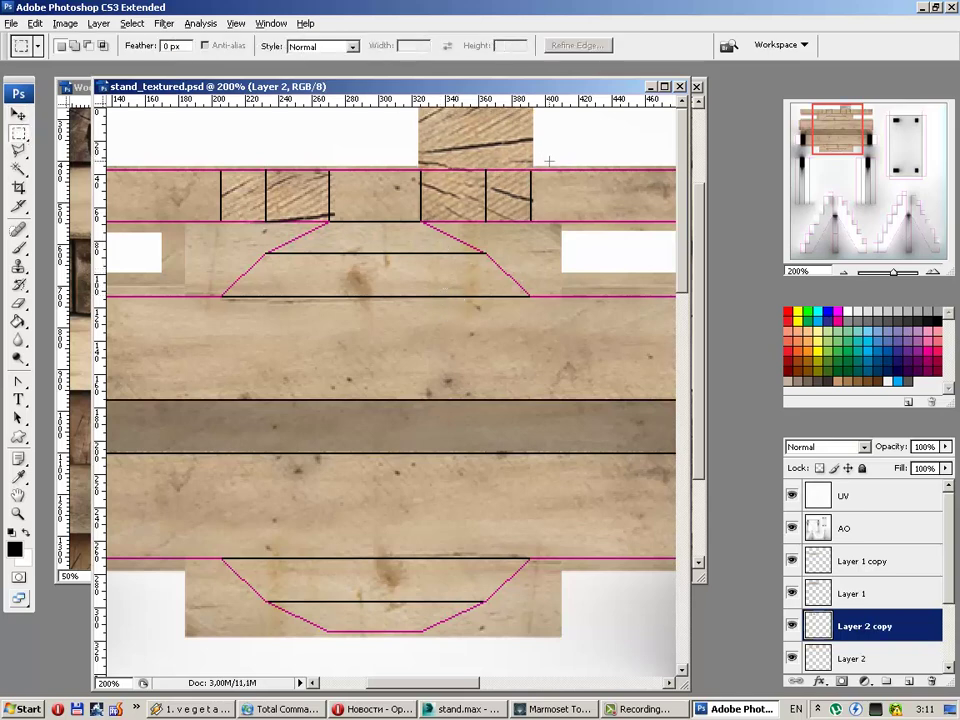
drag(549, 160, 343, 107)
key(Delete)
key(ctrl+d)
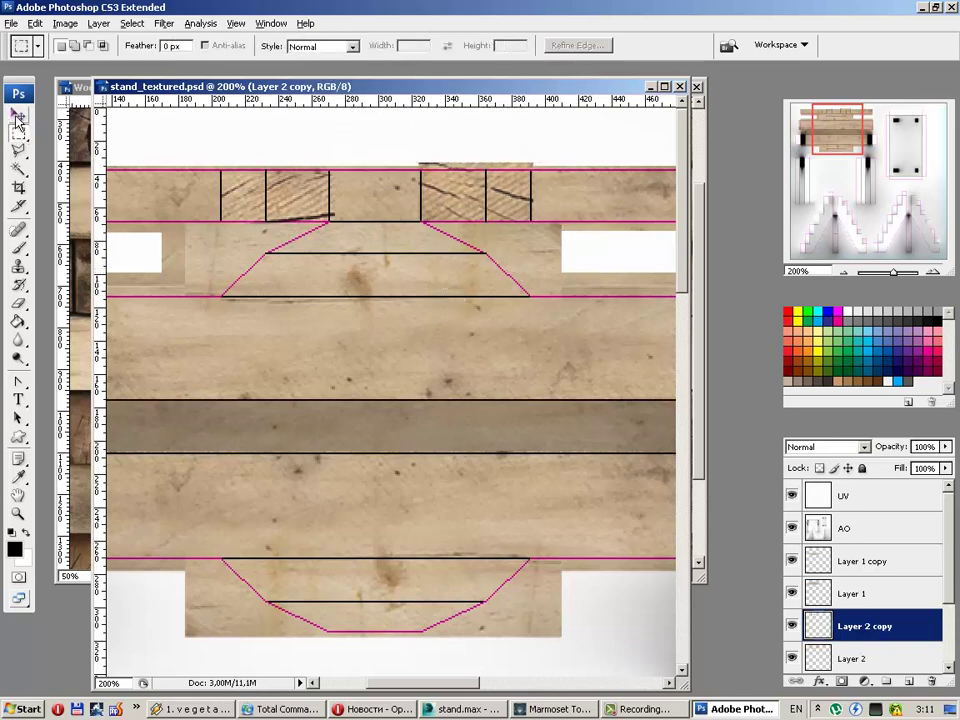
click(17, 117)
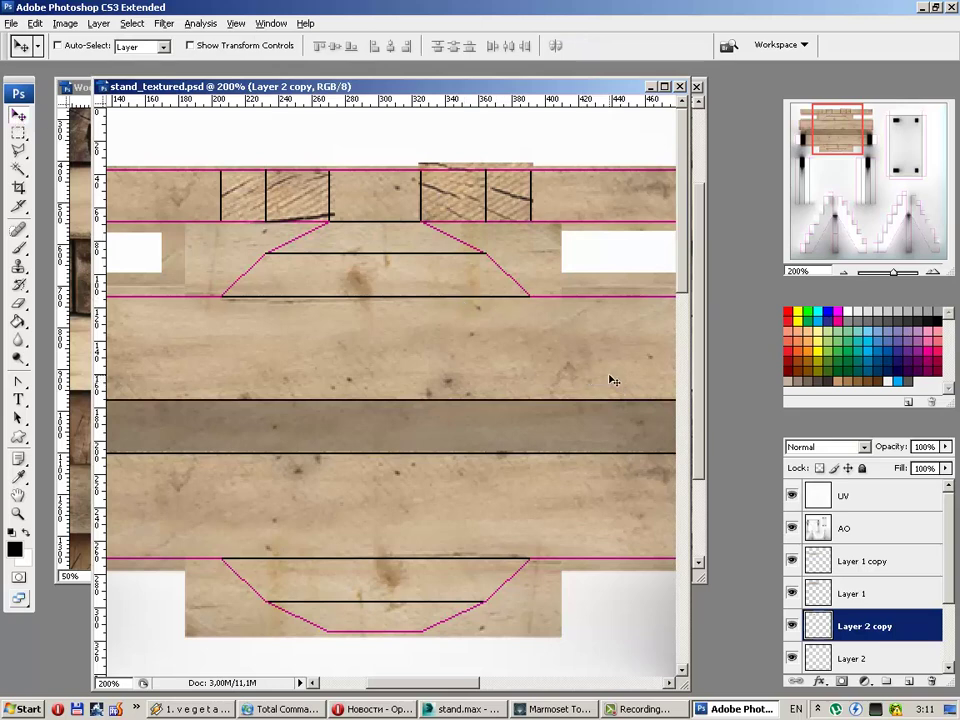
click(791, 495)
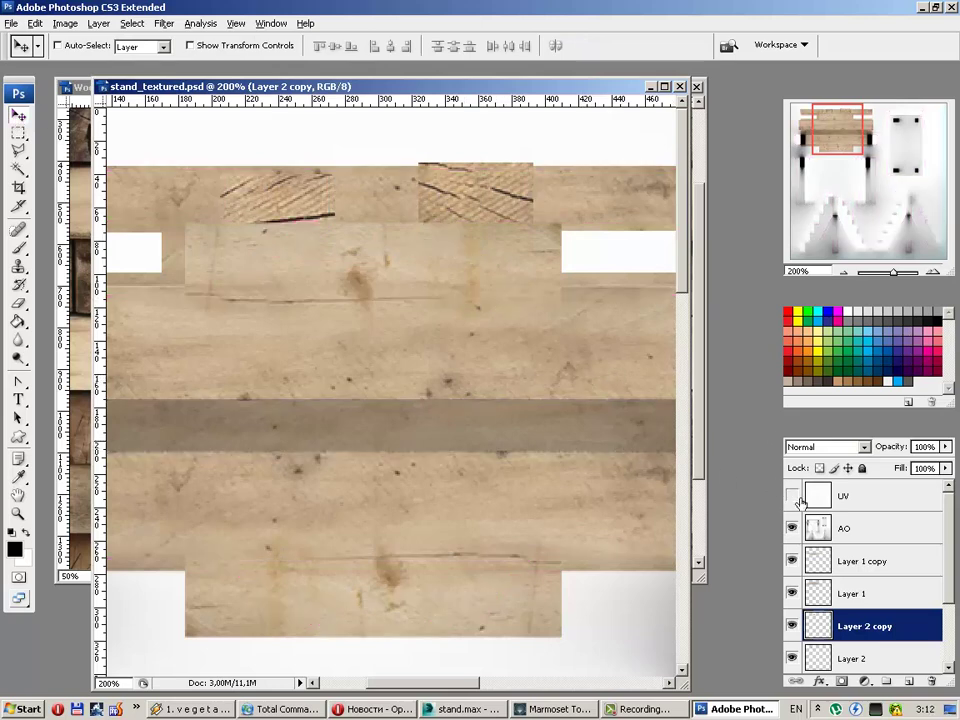
Step: Toggle the AO layer to compare, then inspect the wood-textured beam in Marmoset Toolbag
click(792, 527)
click(792, 527)
click(533, 712)
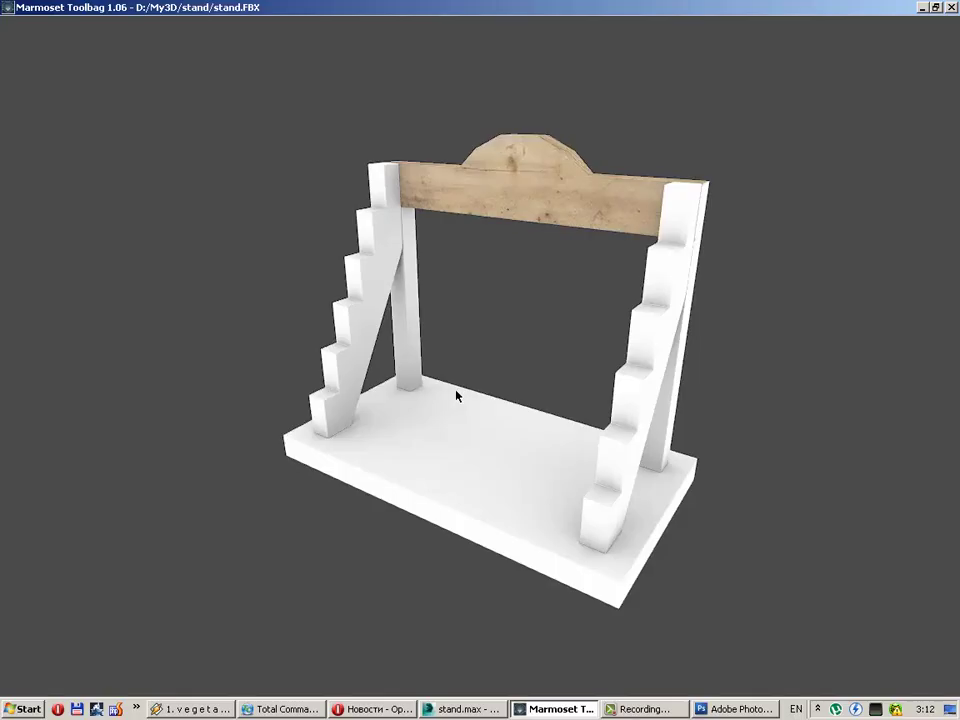
mouse_move(456, 392)
mouse_down()
mouse_move(484, 429)
mouse_move(418, 439)
mouse_move(388, 428)
mouse_move(321, 450)
mouse_move(396, 459)
mouse_move(471, 399)
mouse_up()
right_drag(471, 399, 464, 450)
mouse_move(463, 450)
mouse_down()
mouse_move(405, 444)
mouse_move(379, 463)
mouse_move(417, 436)
mouse_up()
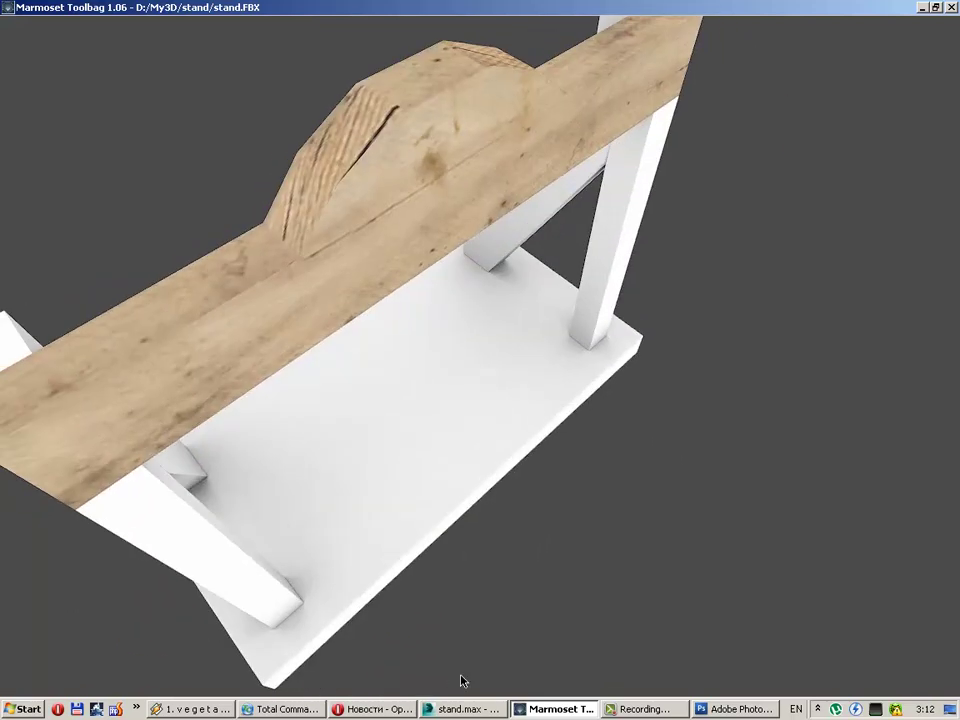
click(735, 711)
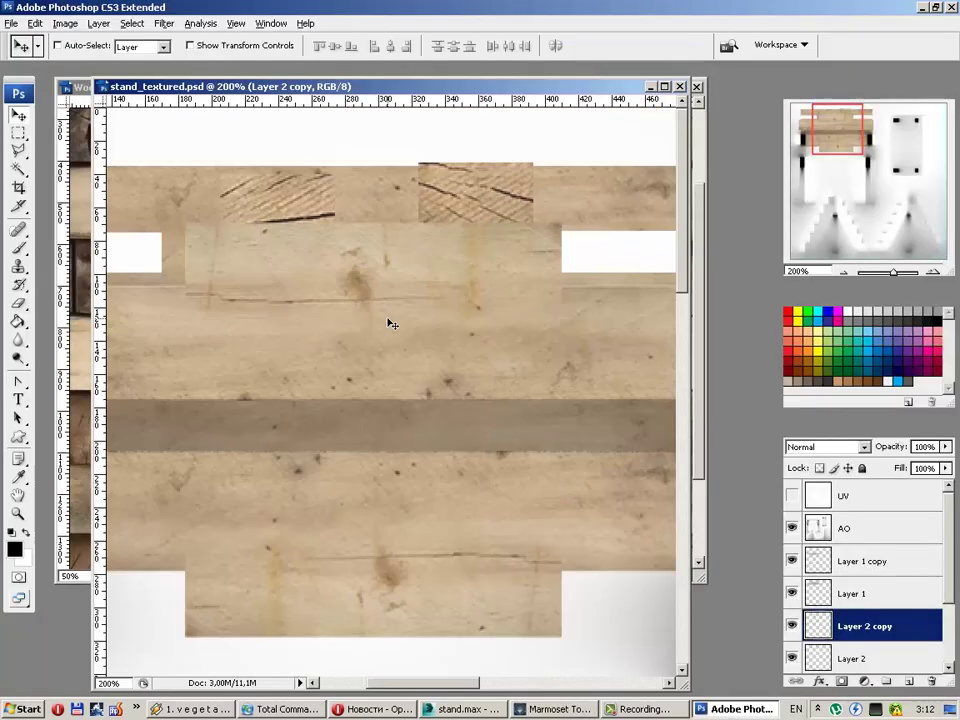
Step: Hide Layer 2 copy and Layer 2, then re-check the plain-wood beam in Marmoset
click(792, 626)
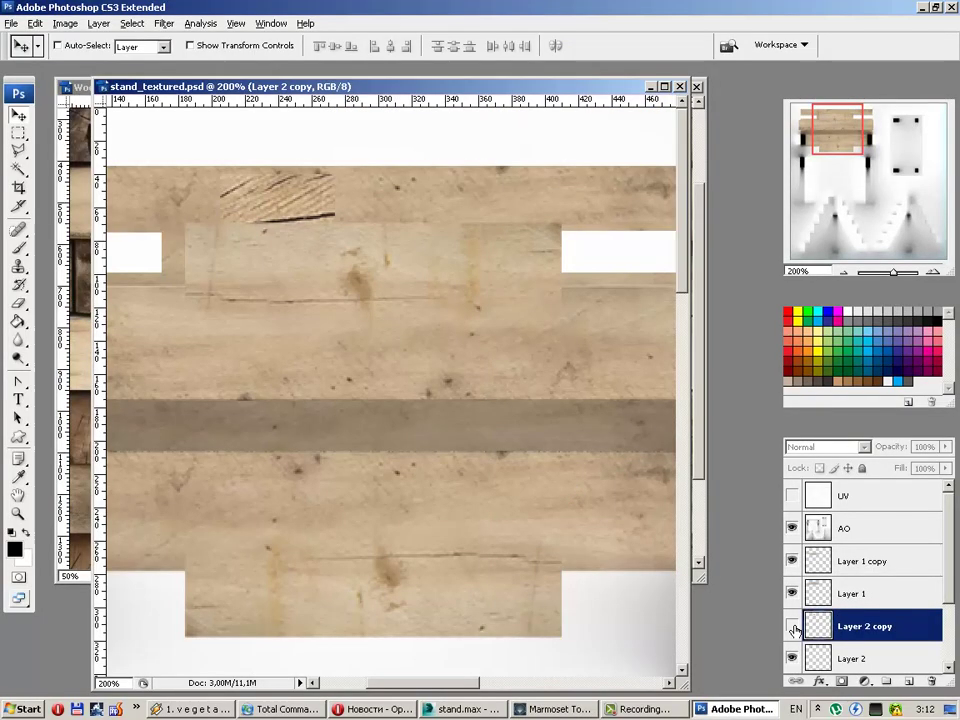
click(791, 658)
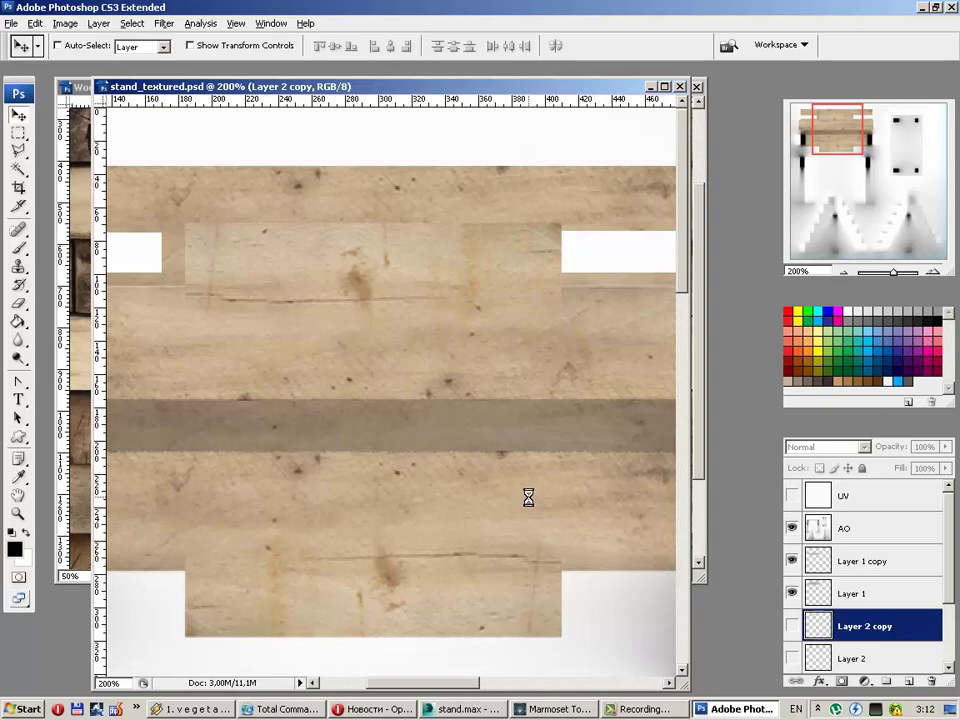
click(549, 711)
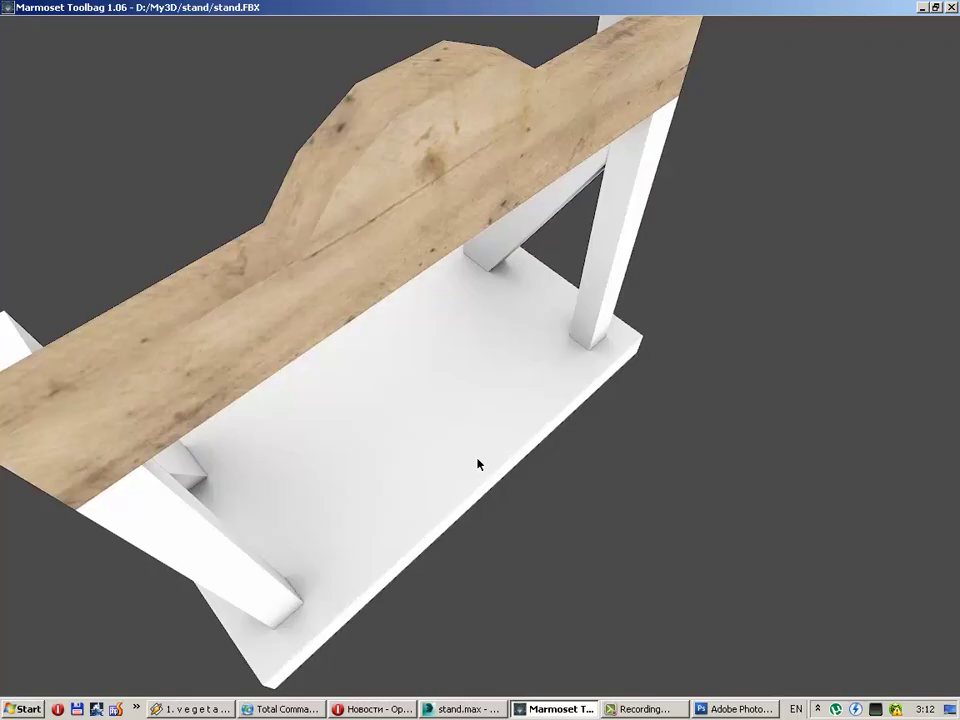
mouse_move(476, 463)
mouse_down()
mouse_move(459, 426)
mouse_move(514, 392)
mouse_move(523, 354)
mouse_move(432, 314)
mouse_move(657, 314)
mouse_up()
click(744, 711)
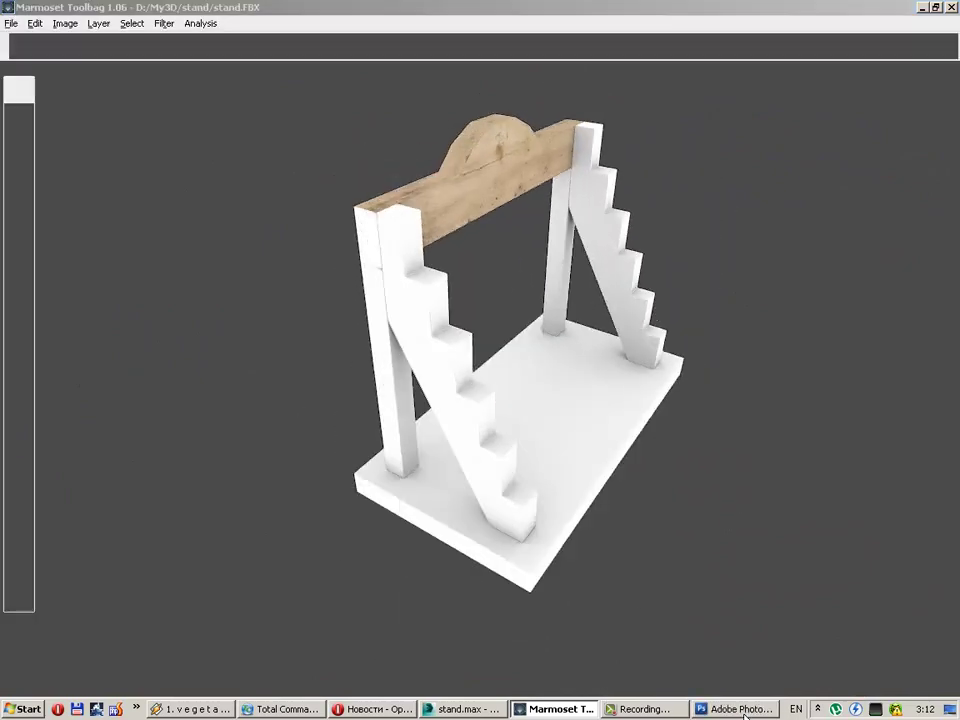
Step: Re-show both end-grain layers, delete Layer 2 copy, and show the UV wireframe
click(792, 626)
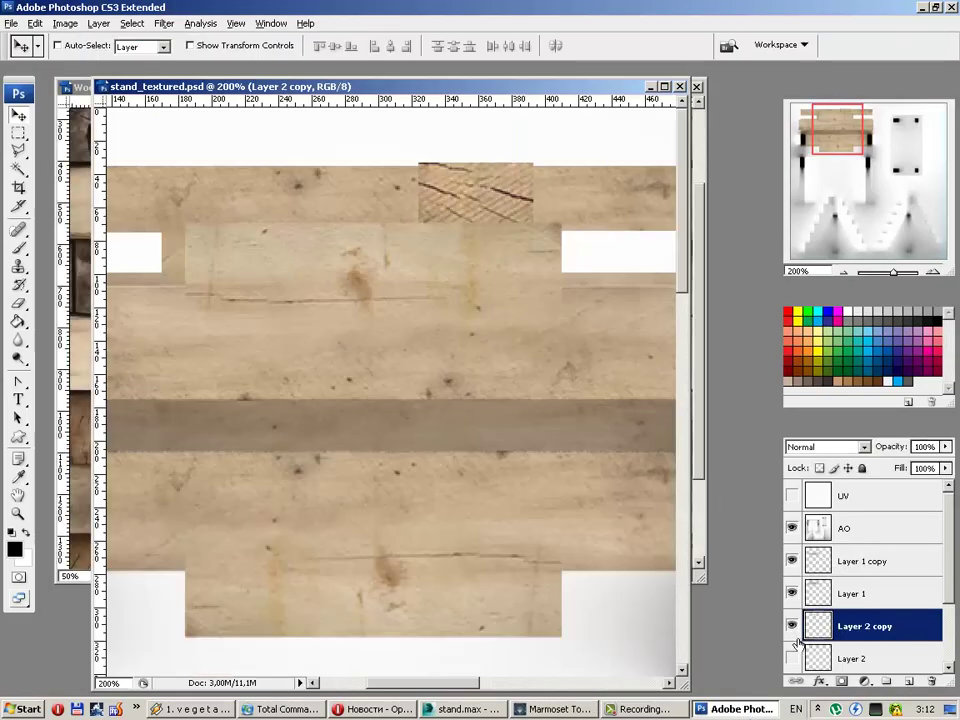
click(792, 658)
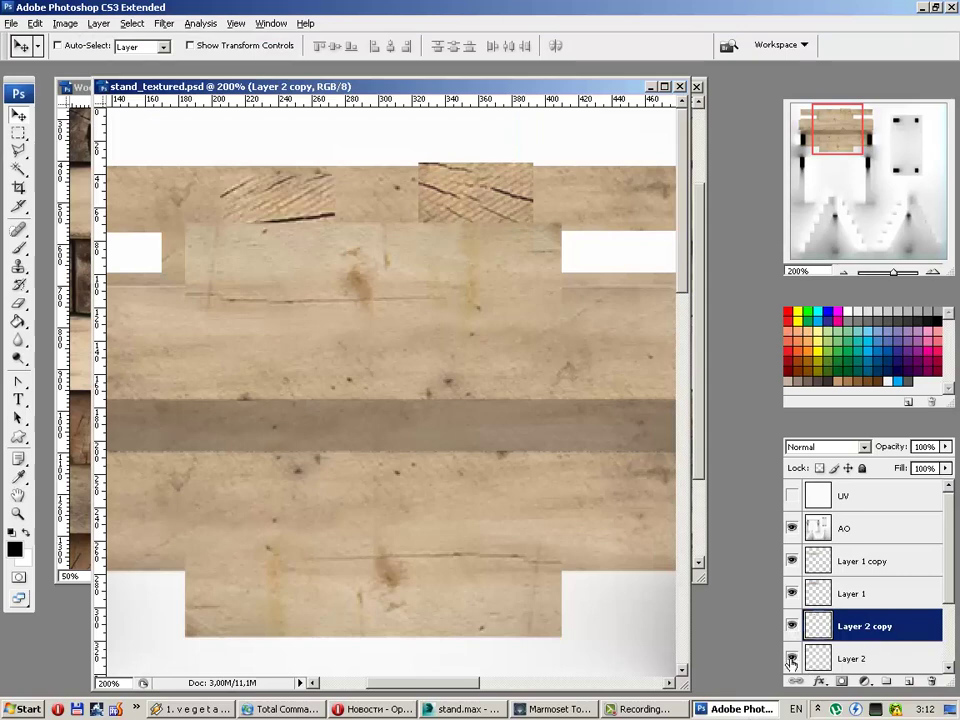
key(Delete)
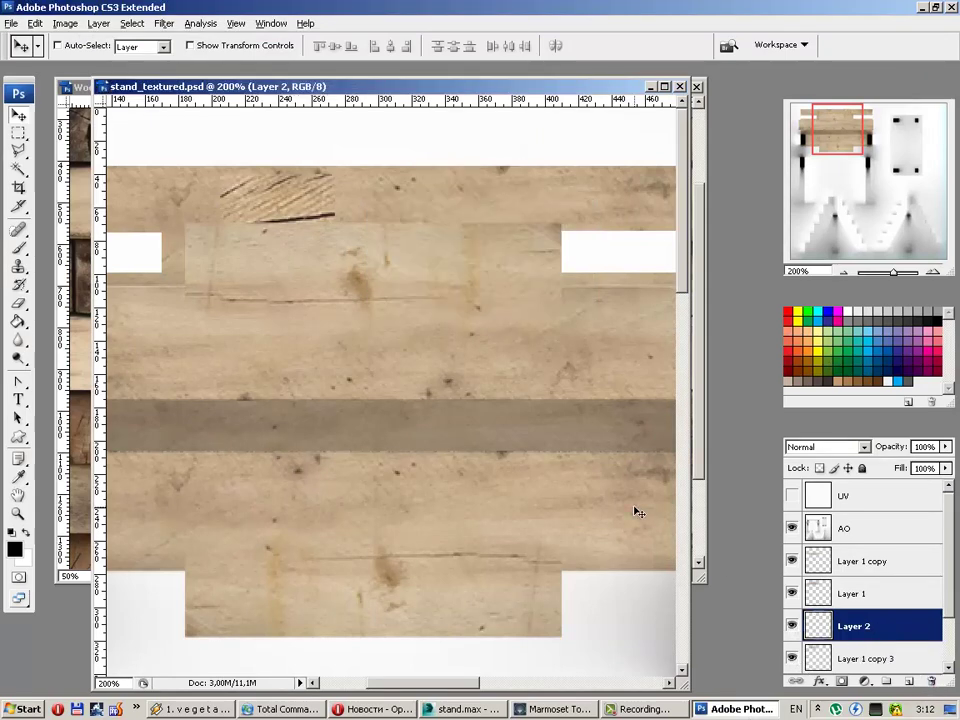
scroll(845, 605, down, 2)
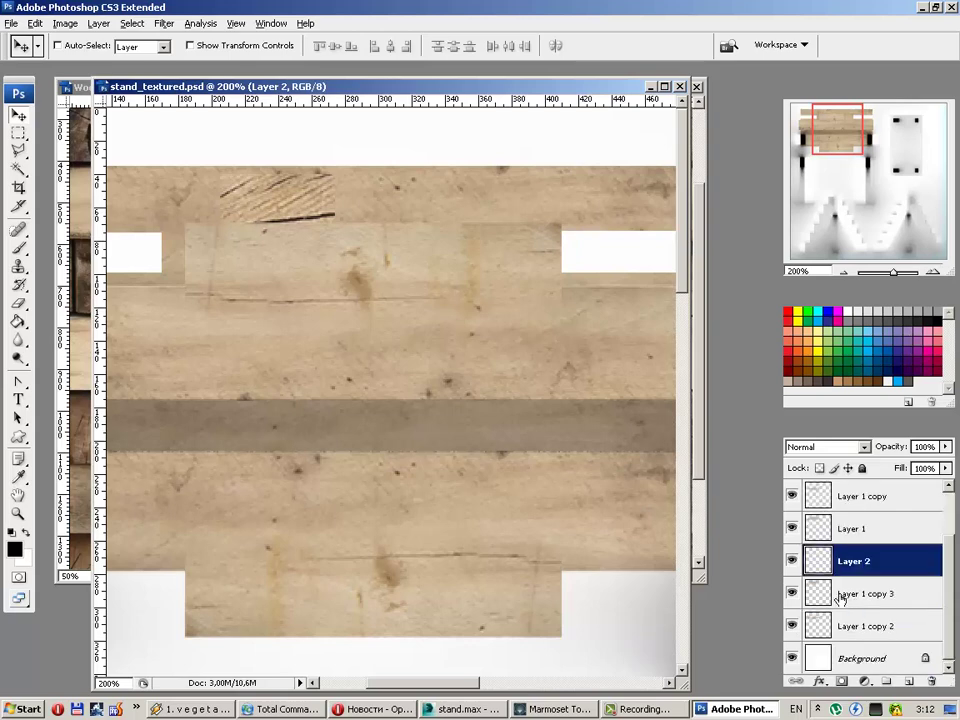
key(ctrl+minus)
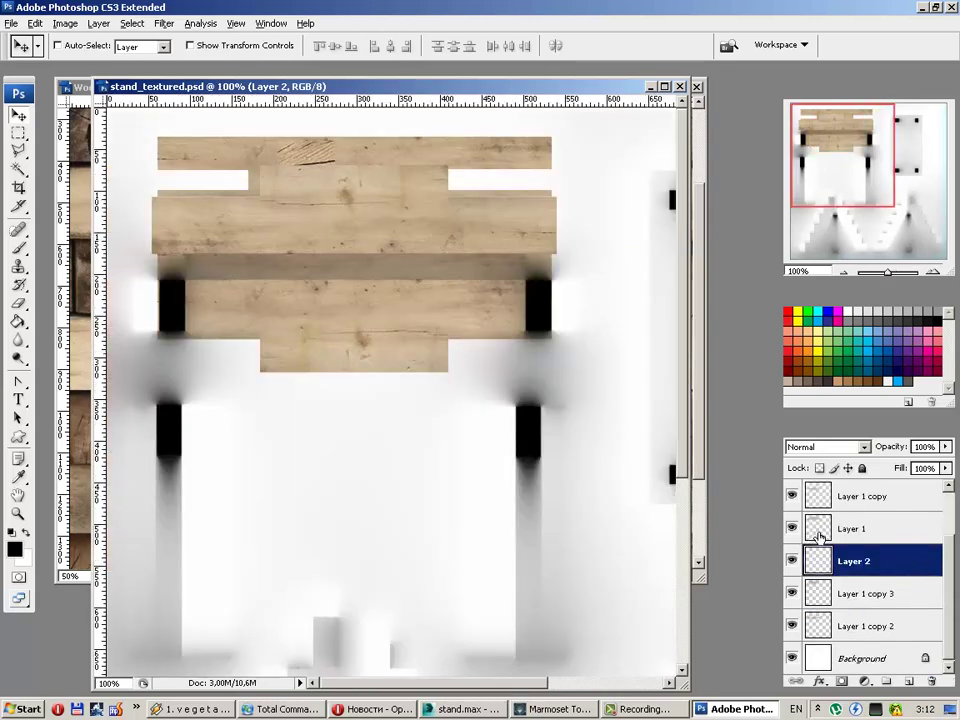
scroll(793, 514, up, 2)
click(792, 496)
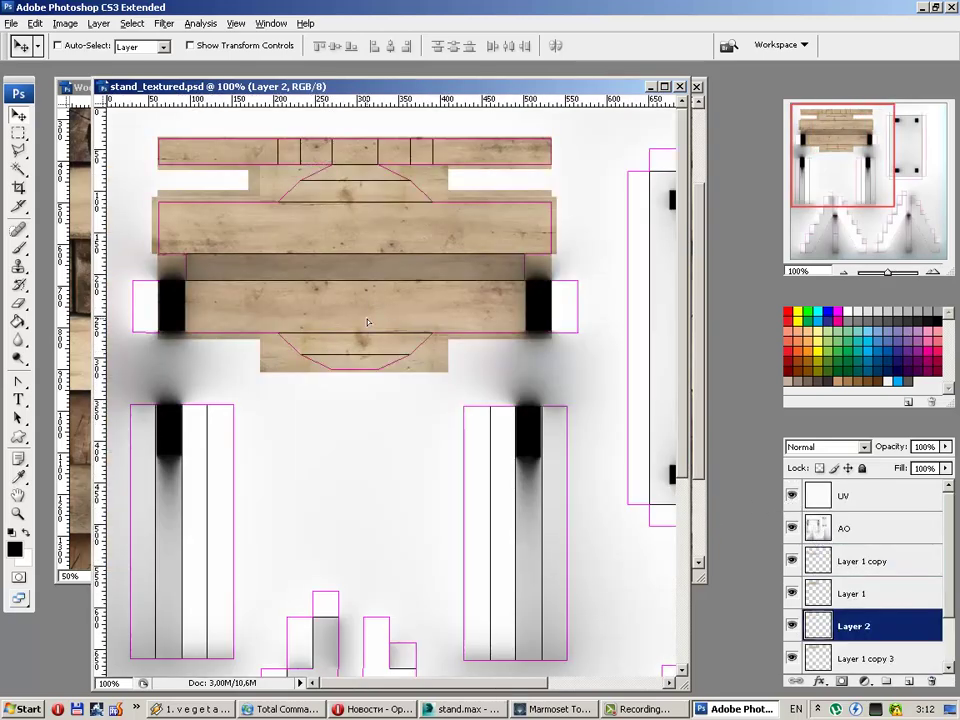
Step: Put the end-grain patch on the left beam-end island, removing a test right-end copy
key(ctrl+z)
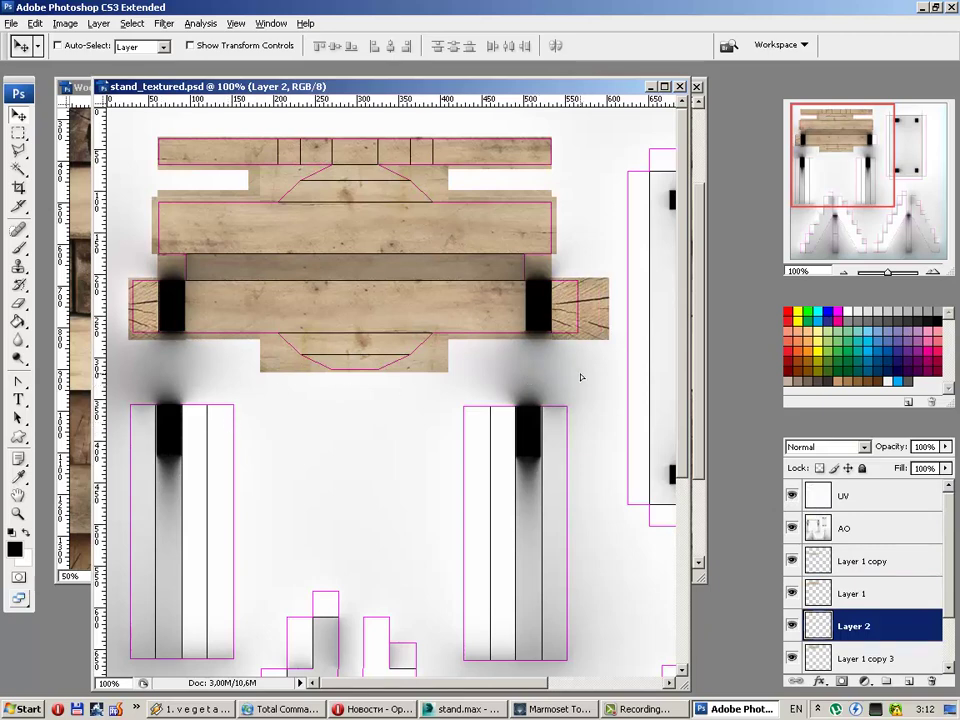
key(ctrl+z)
alt+drag(575, 377, 573, 385)
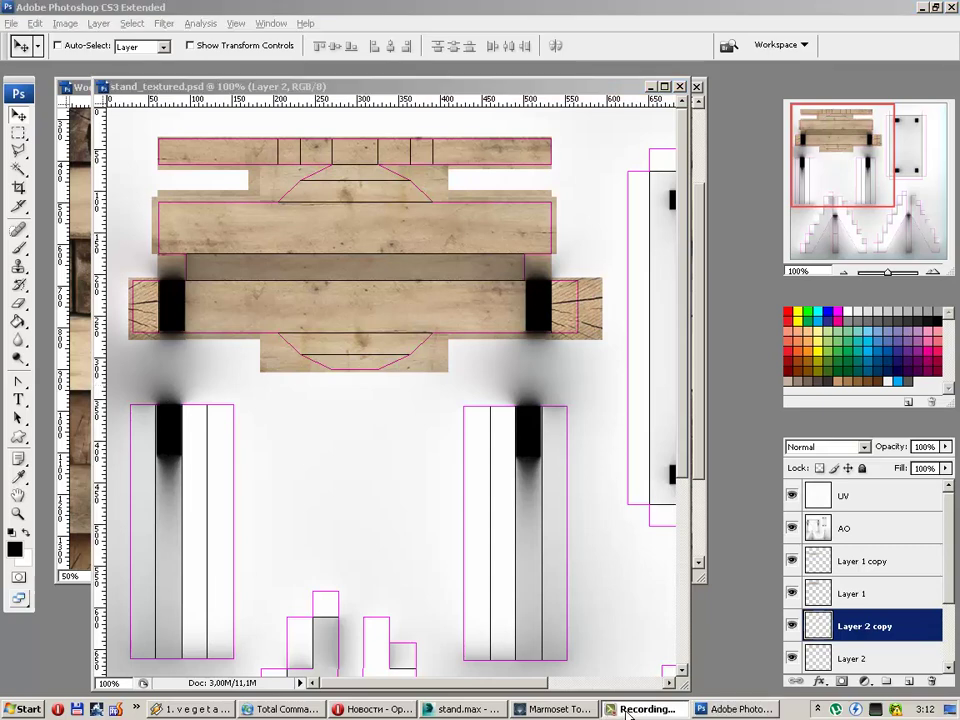
click(562, 709)
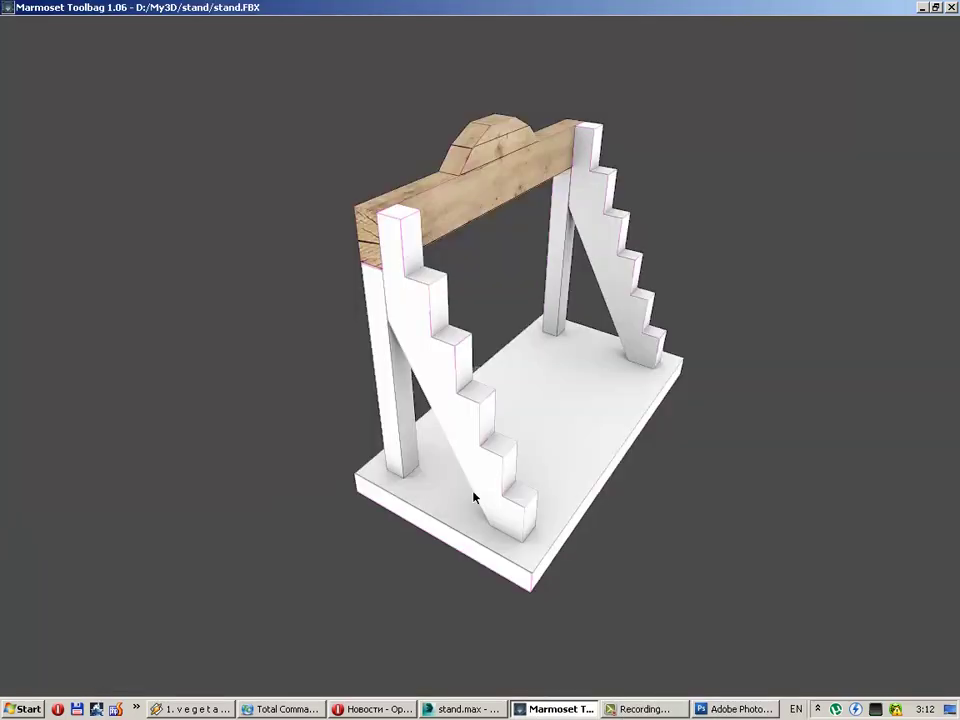
mouse_move(476, 497)
mouse_down()
mouse_move(433, 450)
mouse_move(505, 445)
mouse_up()
click(735, 709)
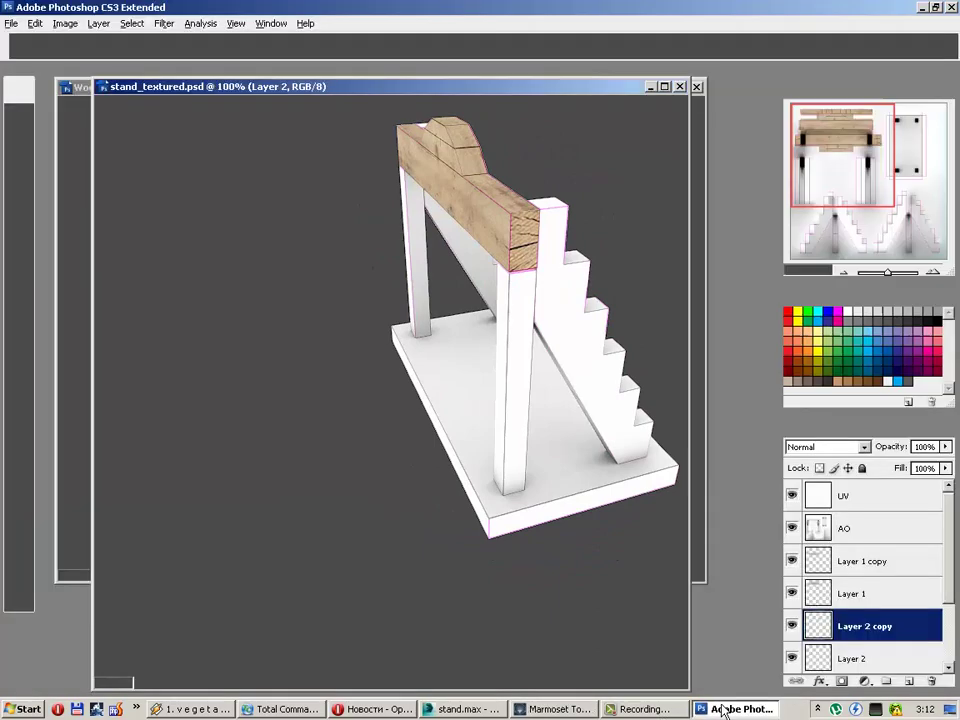
click(932, 684)
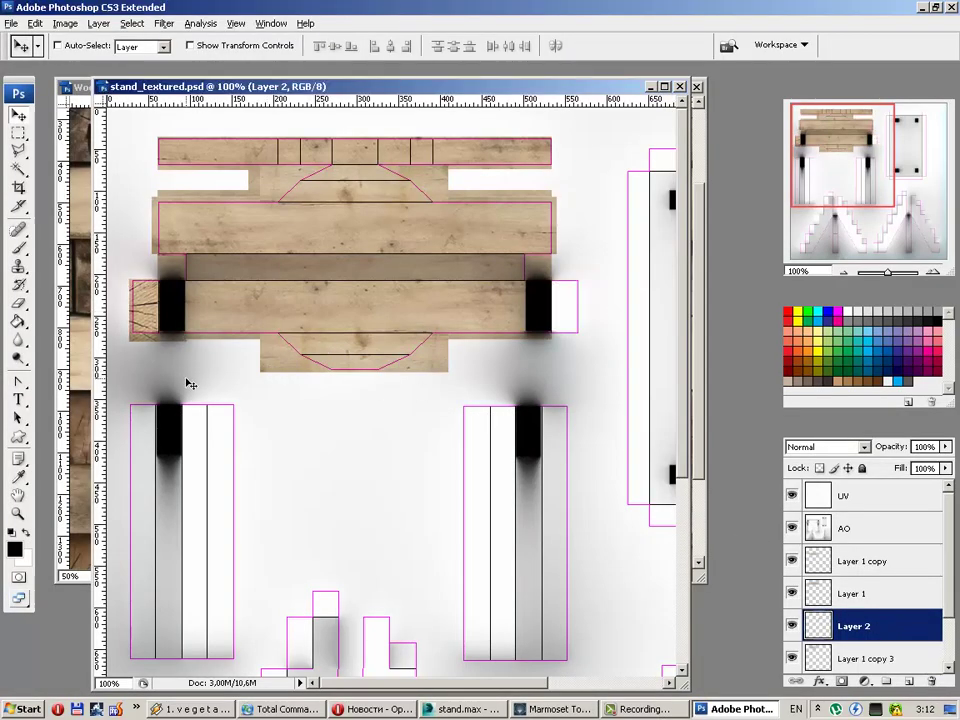
key(ctrl+t)
Step: Shrink the end-grain piece to 80% and fit it inside the left beam-end outline
shift+drag(178, 336, 163, 328)
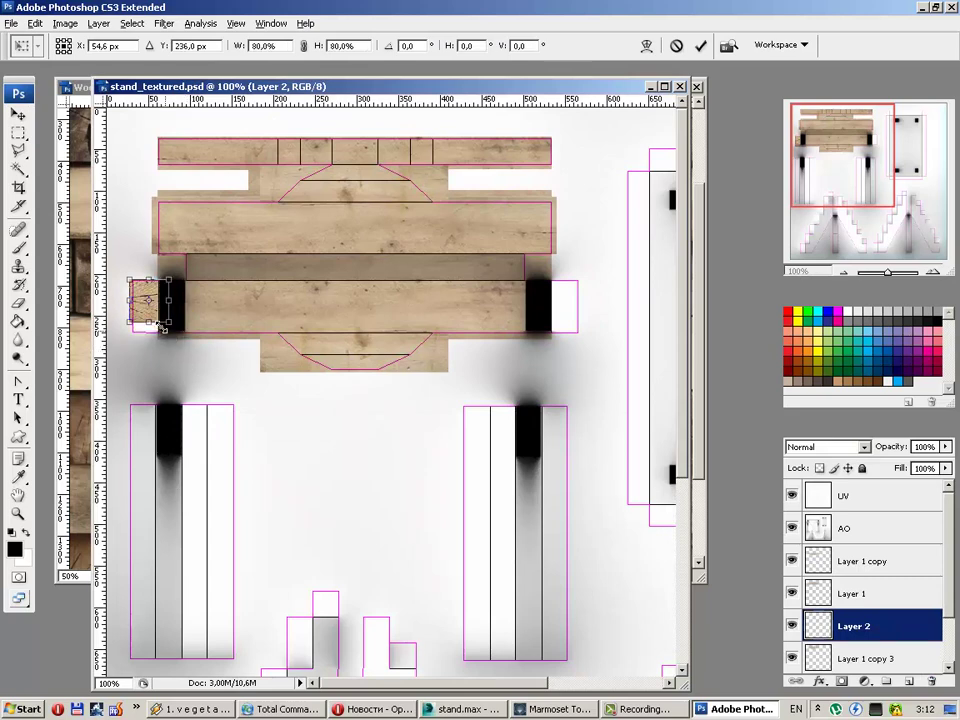
click(699, 45)
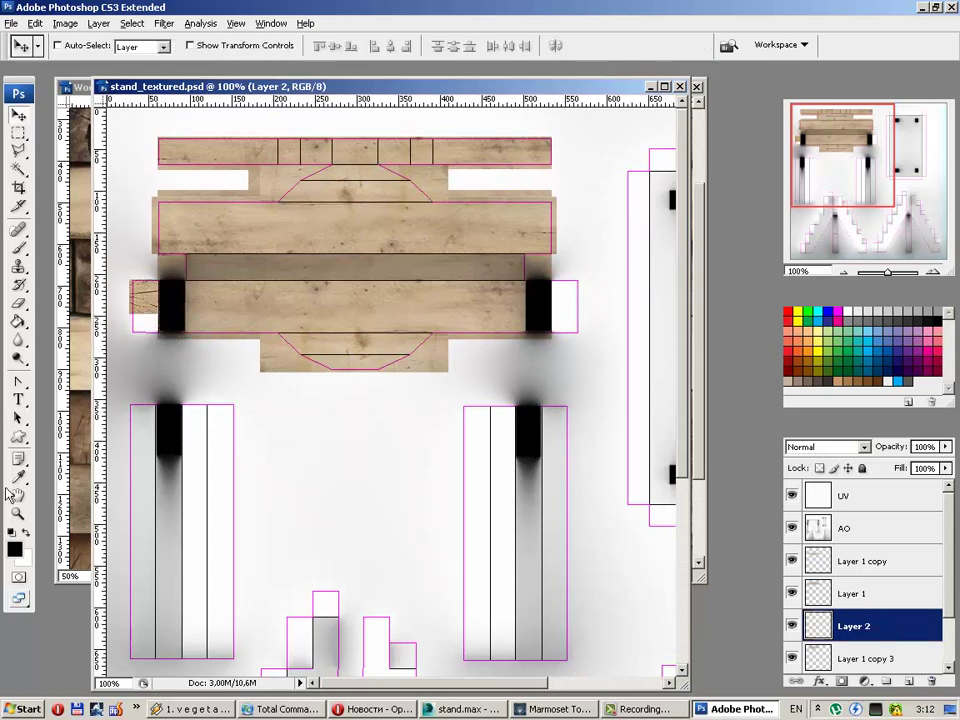
click(18, 512)
click(150, 326)
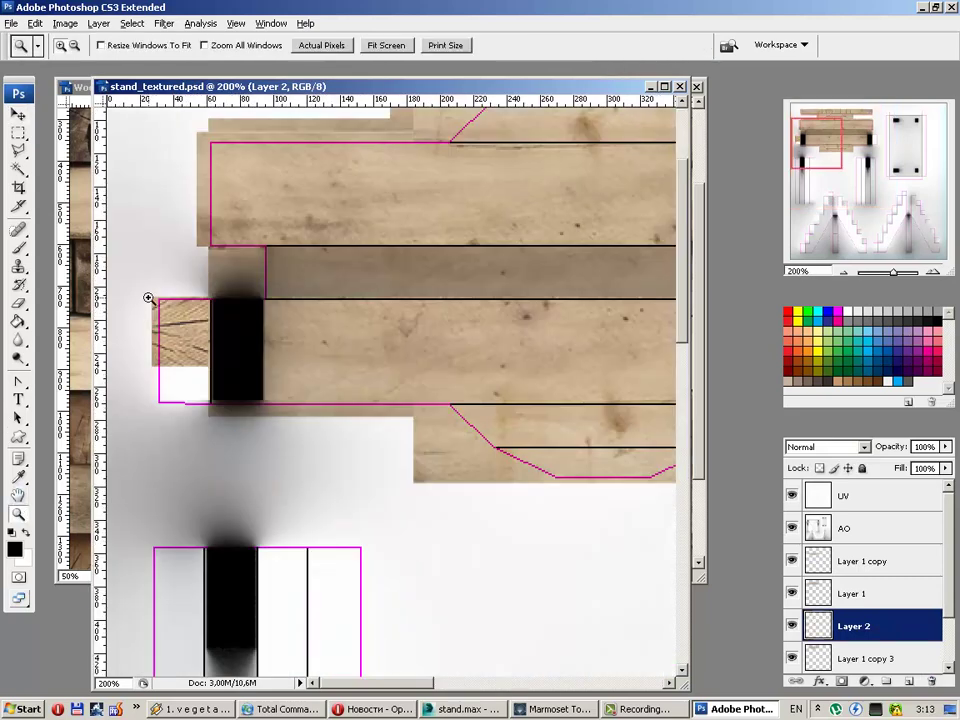
click(177, 352)
key(v)
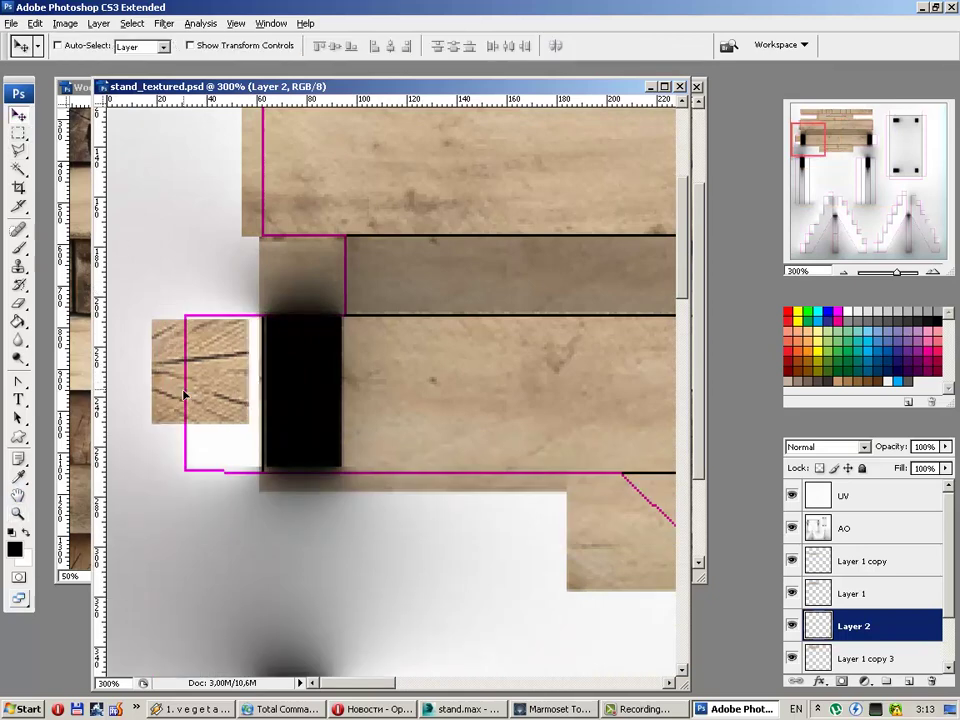
drag(184, 395, 215, 468)
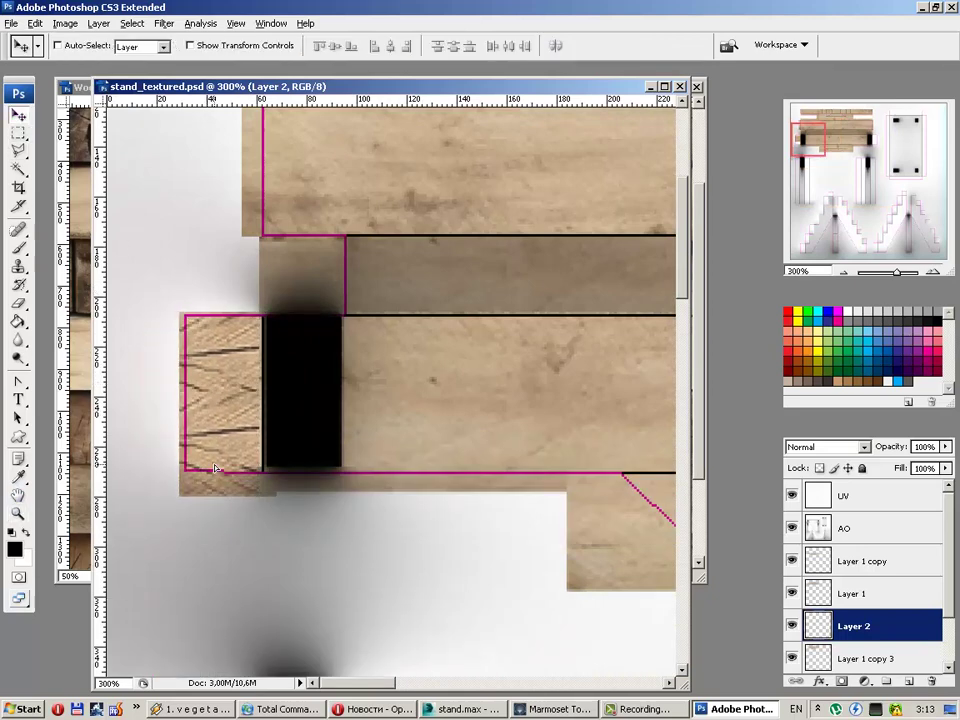
Step: Test erasing on a duplicate of the piece with a 20 px brush, then delete the duplicate
key(ctrl+j)
click(17, 306)
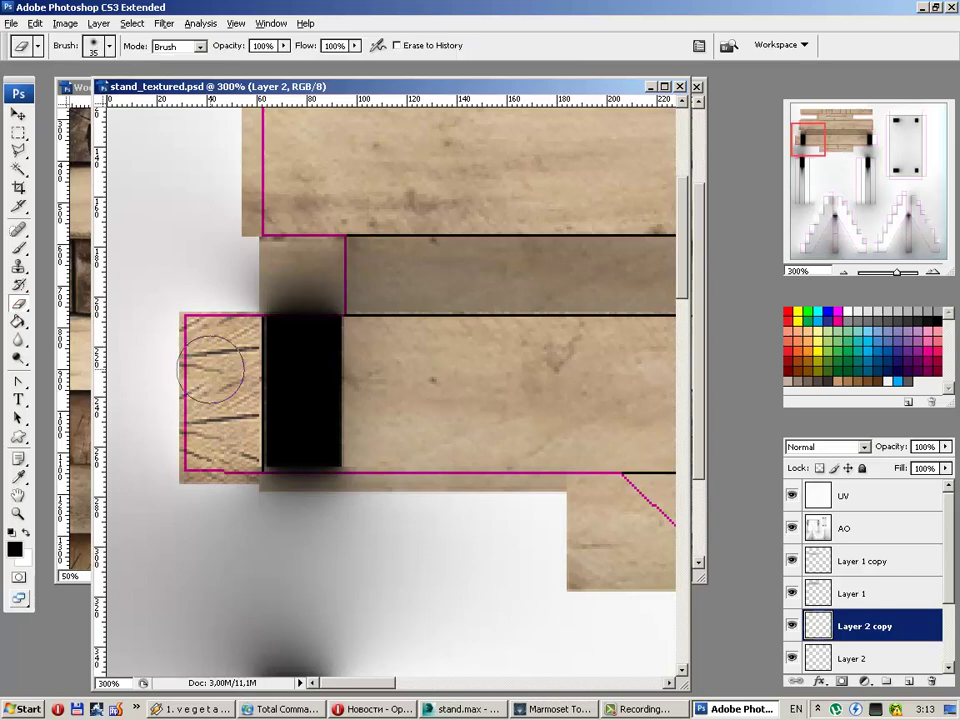
drag(215, 360, 299, 397)
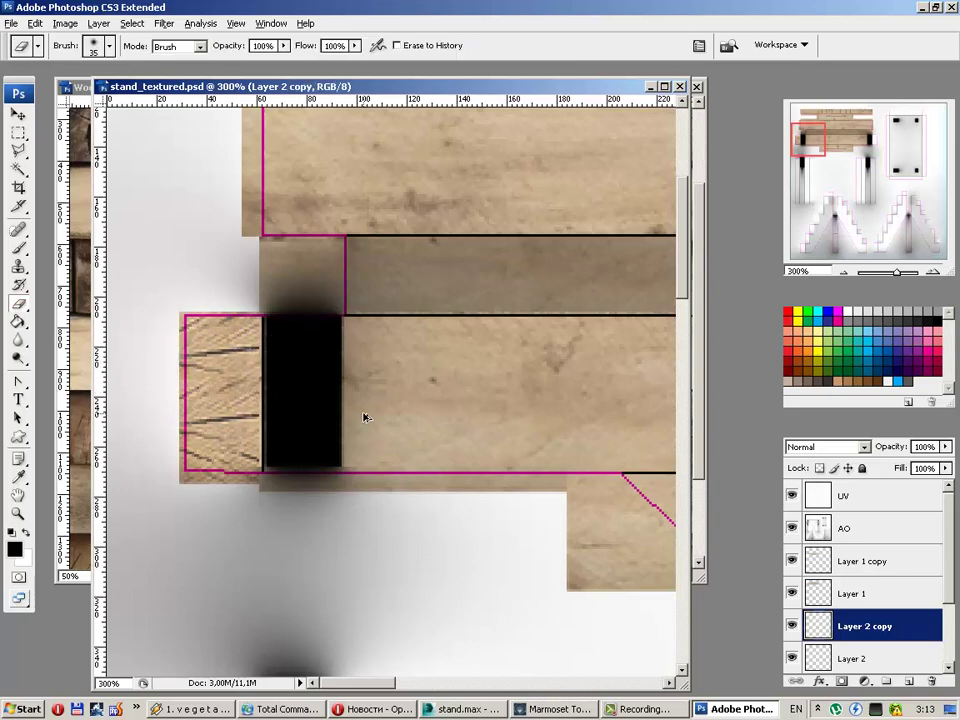
right_click(298, 414)
key(bracketleft)
key(bracketleft)
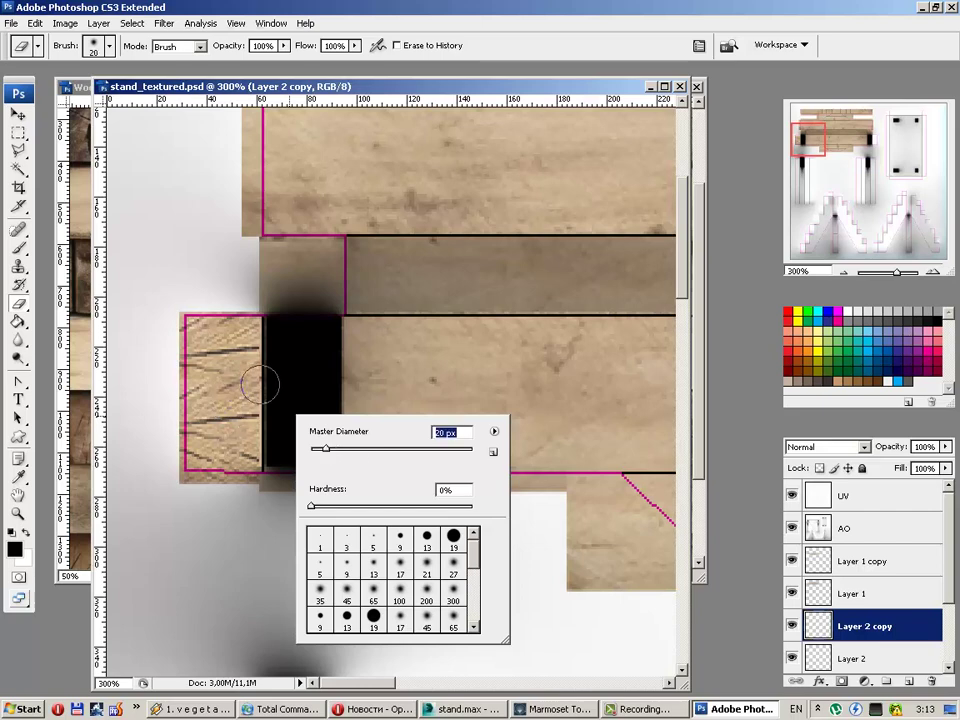
key(Return)
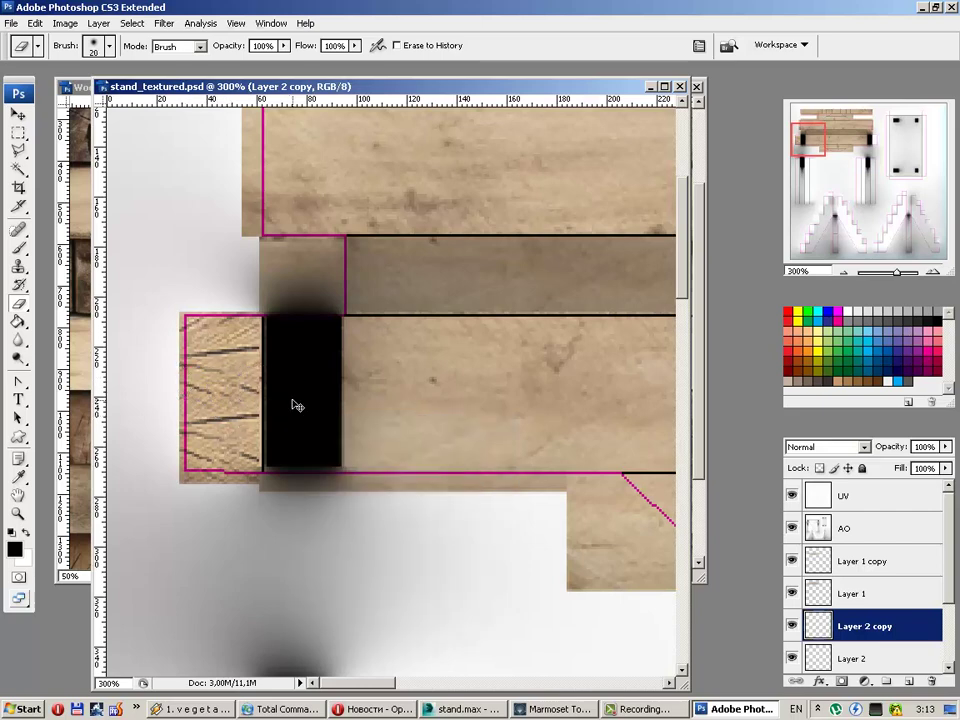
key(Delete)
Step: Clone clean wood grain over the end-grain piece's dark cracks
click(18, 268)
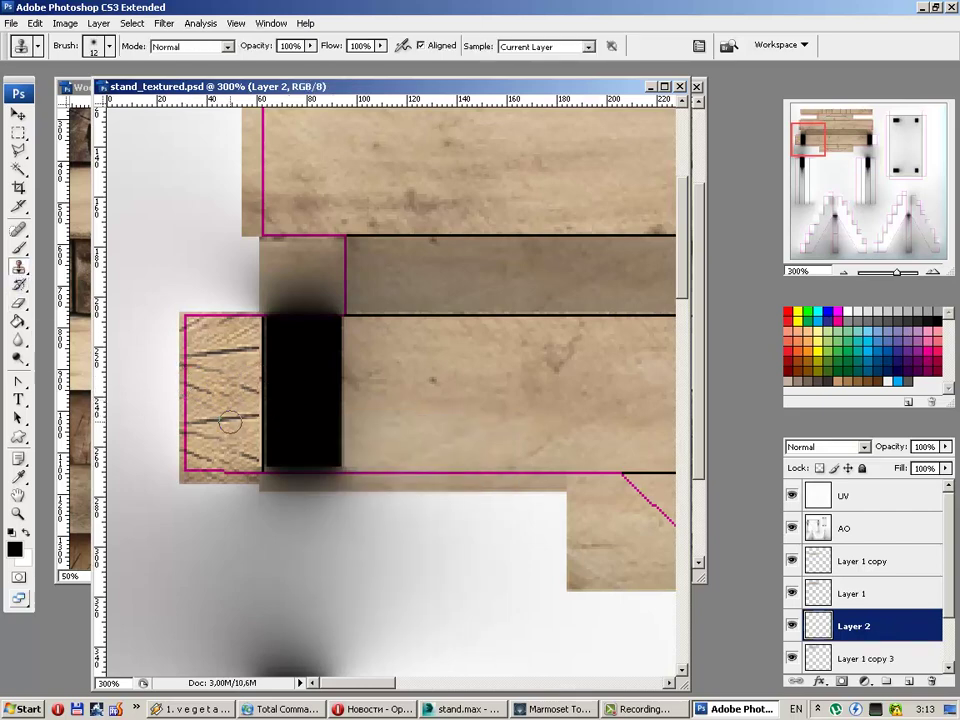
alt+click(252, 432)
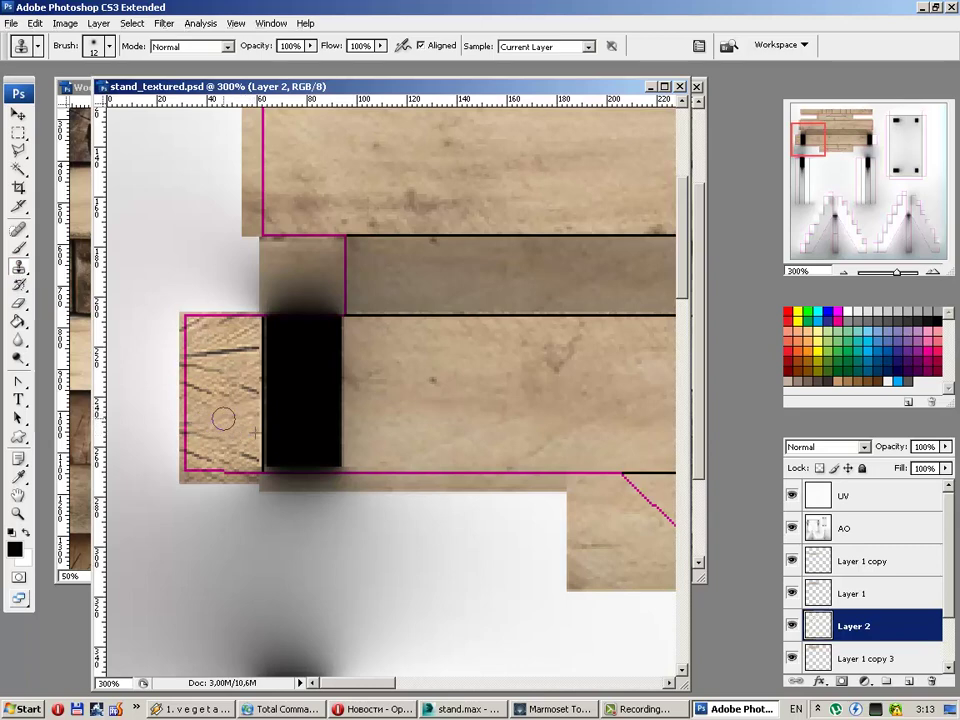
mouse_move(212, 424)
mouse_down()
mouse_move(197, 438)
mouse_move(234, 435)
mouse_move(221, 469)
mouse_up()
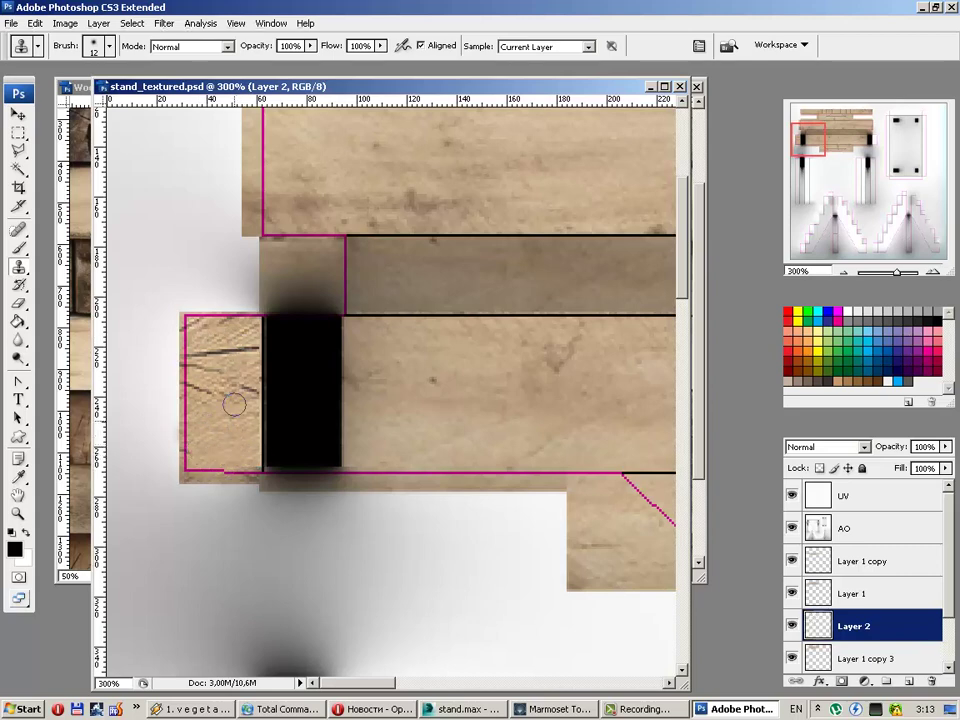
drag(234, 404, 219, 447)
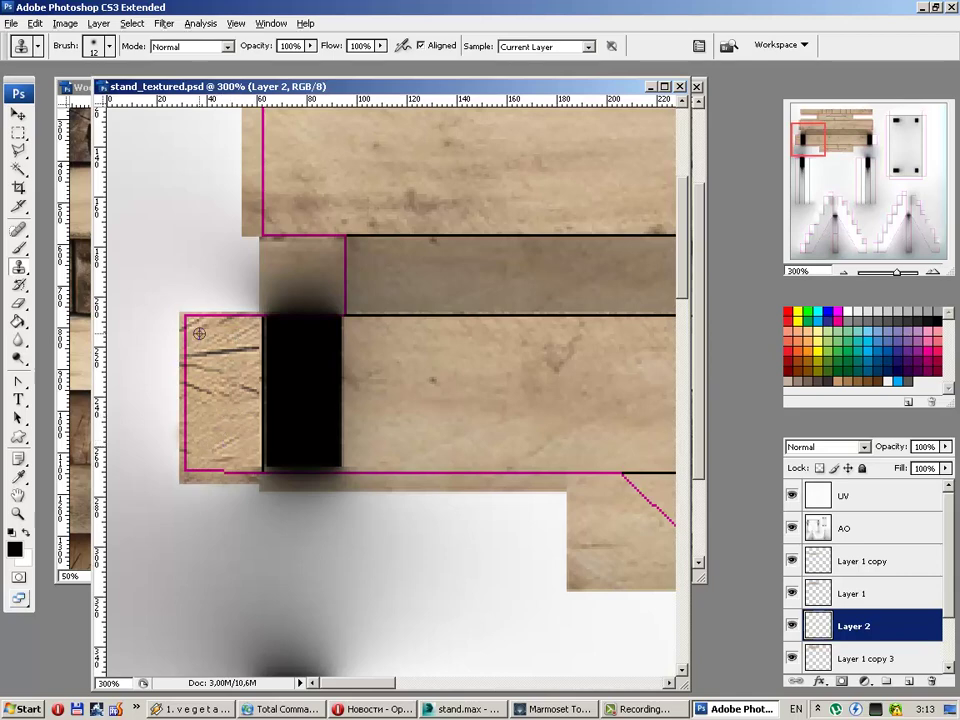
drag(204, 424, 216, 422)
click(19, 116)
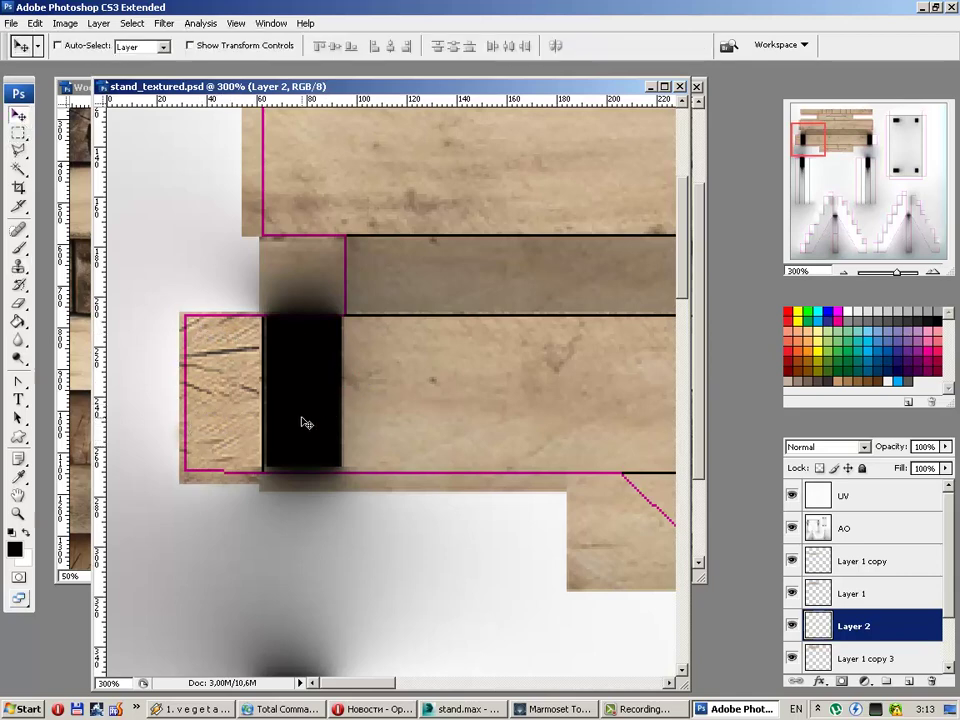
key(ctrl+minus)
key(ctrl+minus)
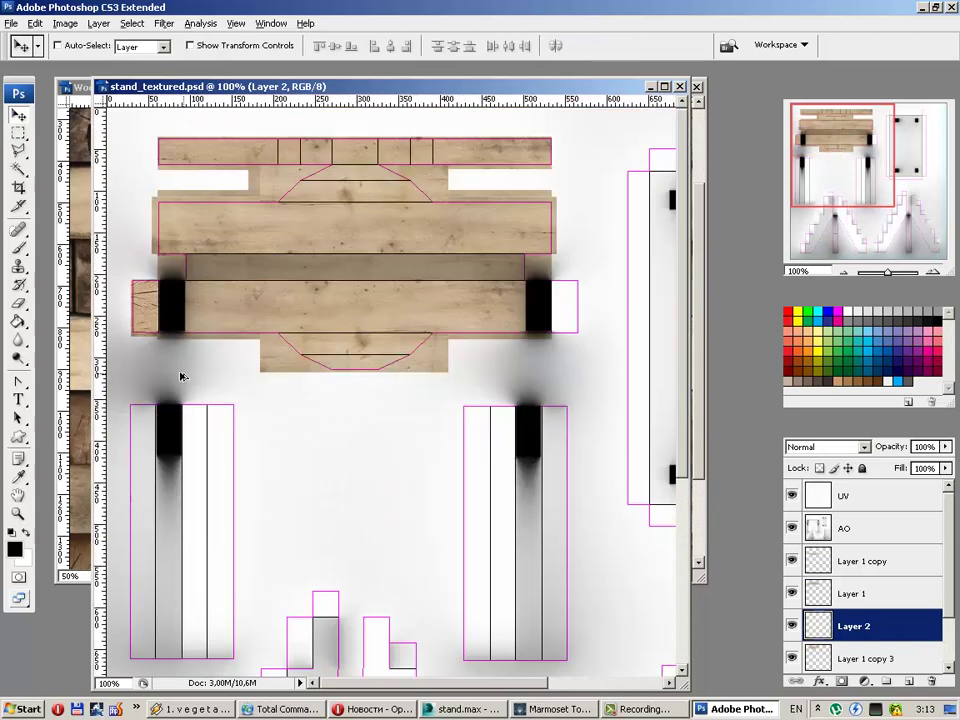
Step: Cover the right beam end with a 180°-rotated copy of the plank patch and hide the UV lines
key(ctrl+j)
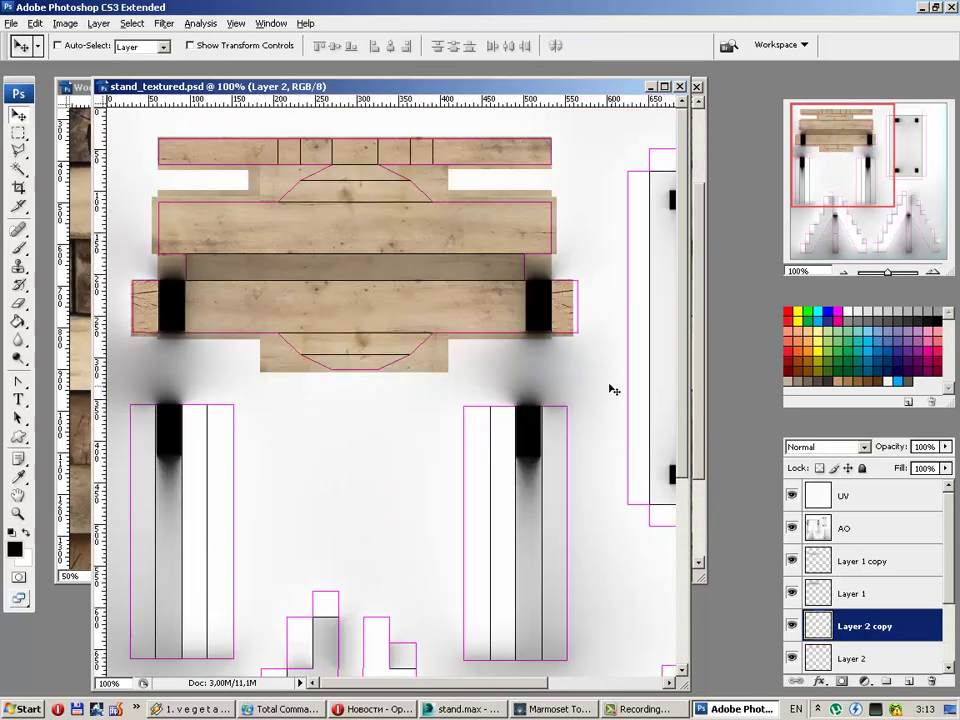
key(ctrl+t)
shift+drag(624, 244, 499, 369)
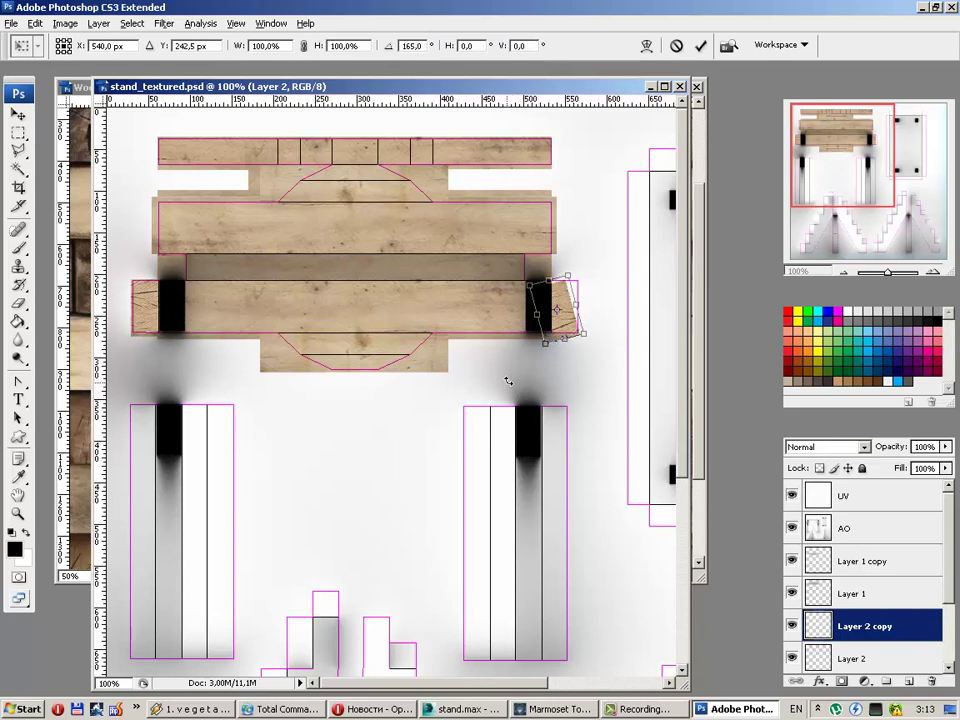
click(699, 46)
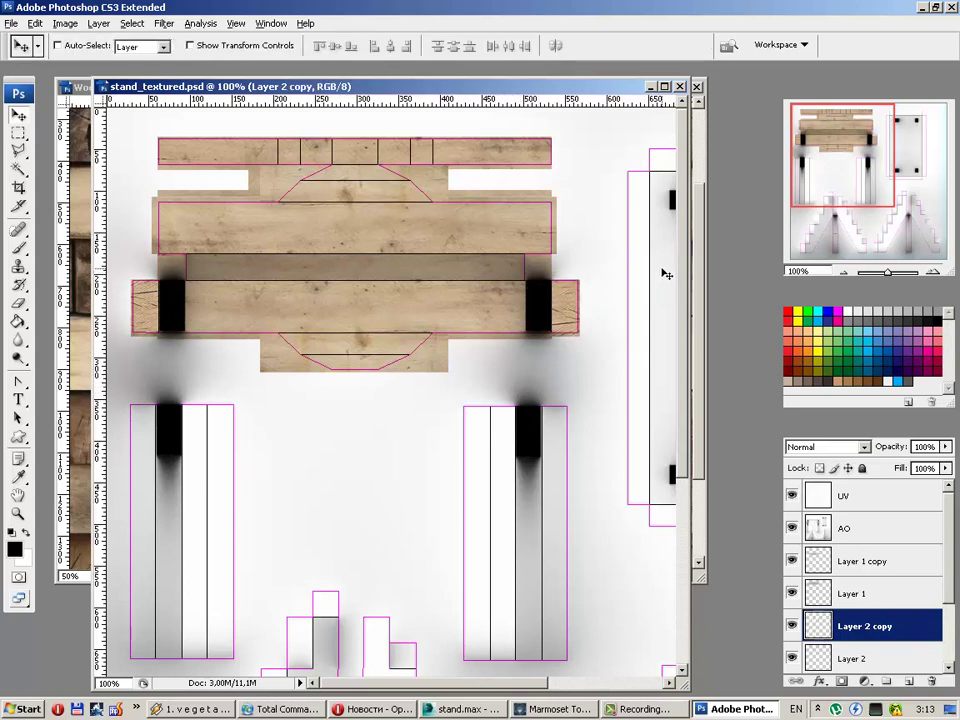
click(792, 496)
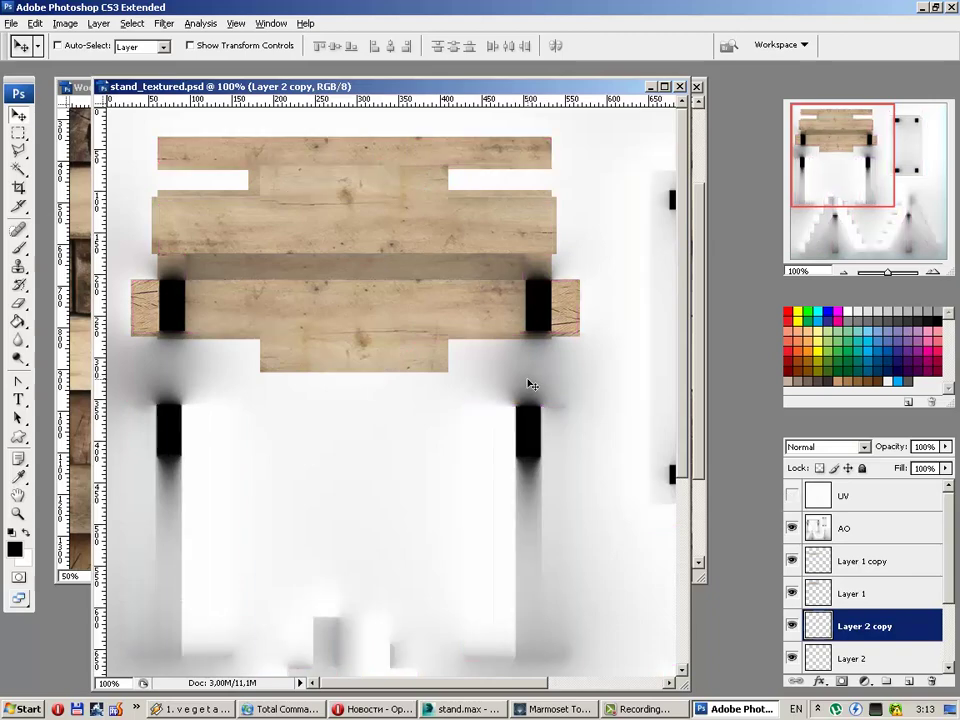
click(550, 710)
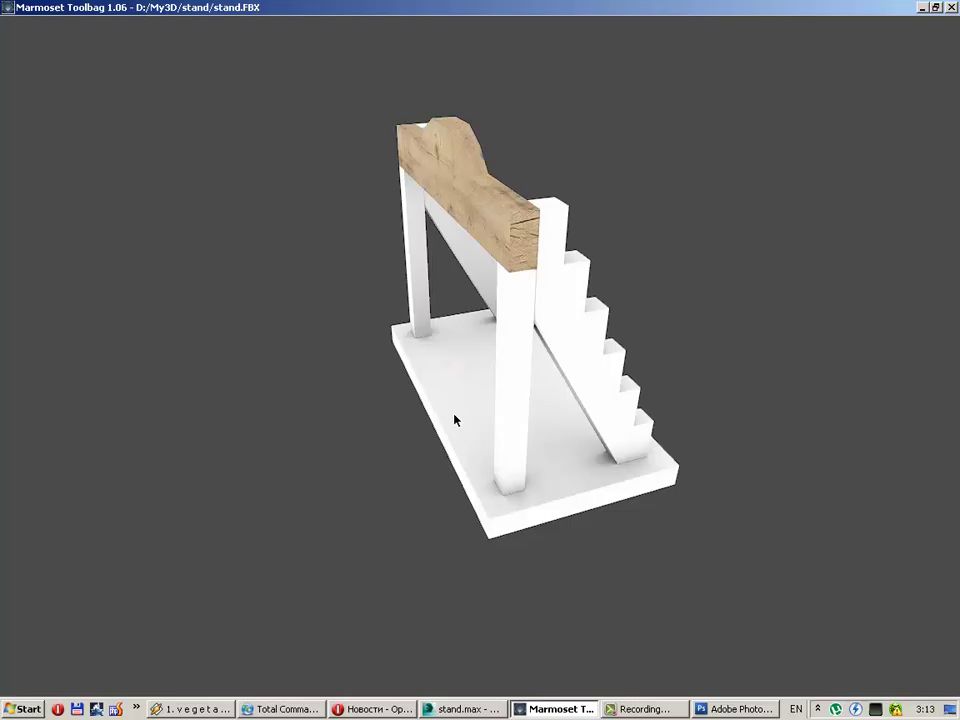
Step: Orbit the stand to a three-quarter view of the wood-textured beam ends
mouse_move(454, 418)
mouse_down()
mouse_move(439, 399)
mouse_move(311, 390)
mouse_move(328, 375)
mouse_move(573, 362)
mouse_move(828, 384)
mouse_up()
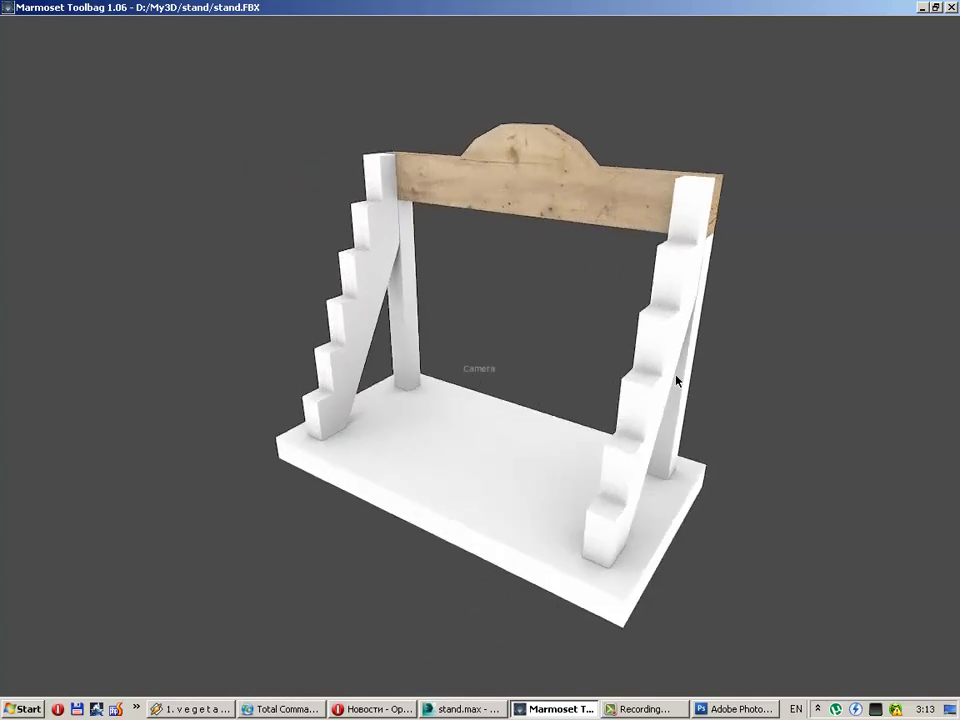
mouse_move(676, 380)
mouse_down()
mouse_move(714, 433)
mouse_move(825, 371)
mouse_move(790, 430)
mouse_up()
click(738, 709)
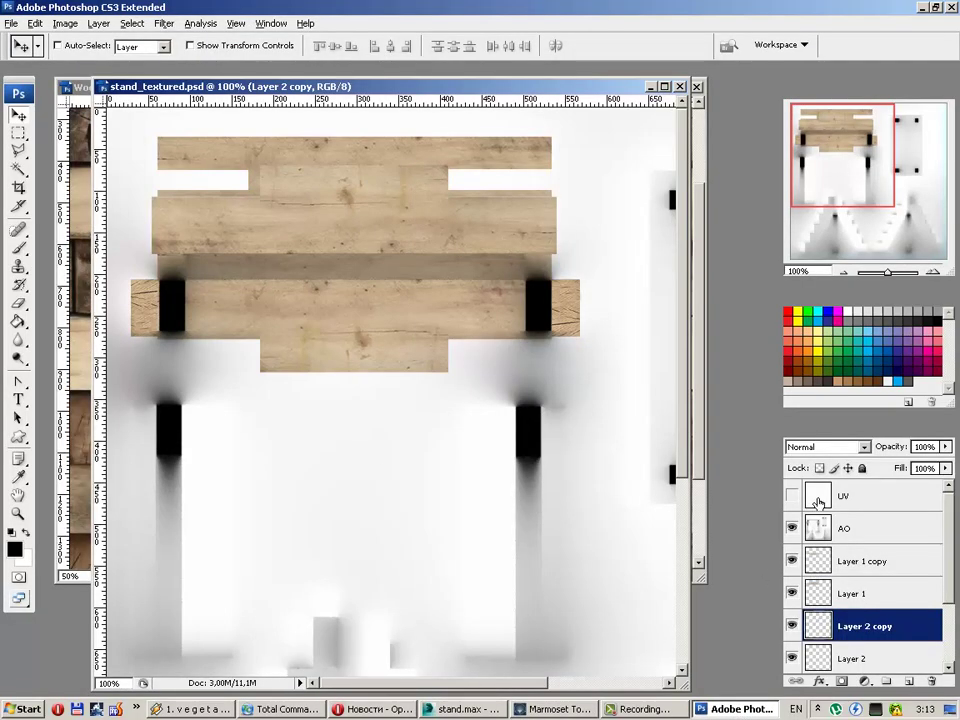
Step: Show the UV lines and copy a small wood piece onto the top two left stair steps
click(791, 496)
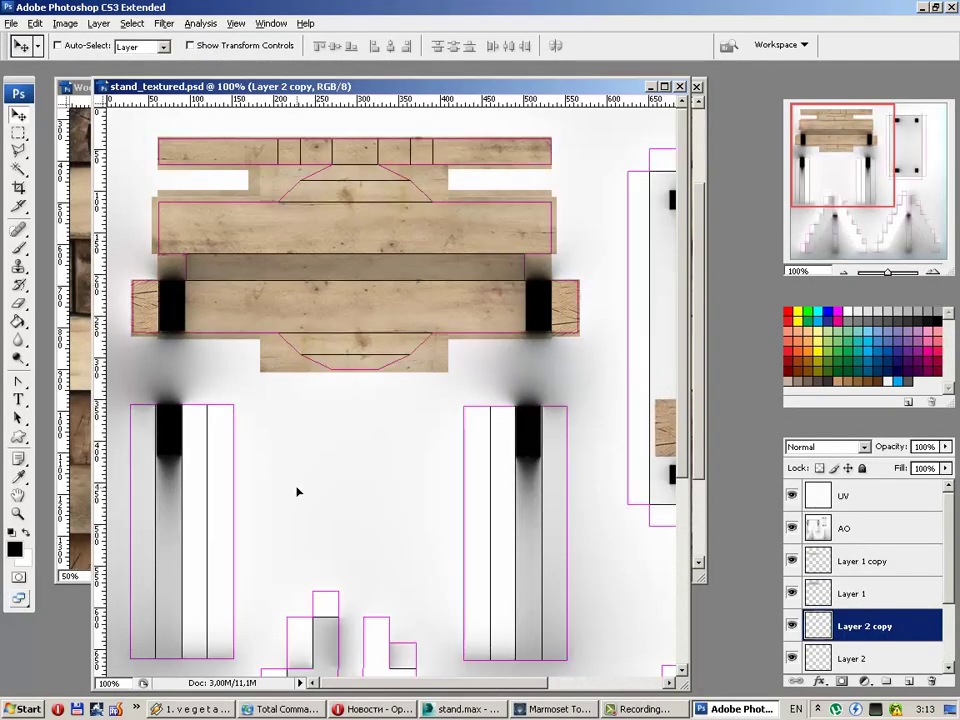
key(ctrl+j)
scroll(296, 484, down, 4)
scroll(330, 480, down, 2)
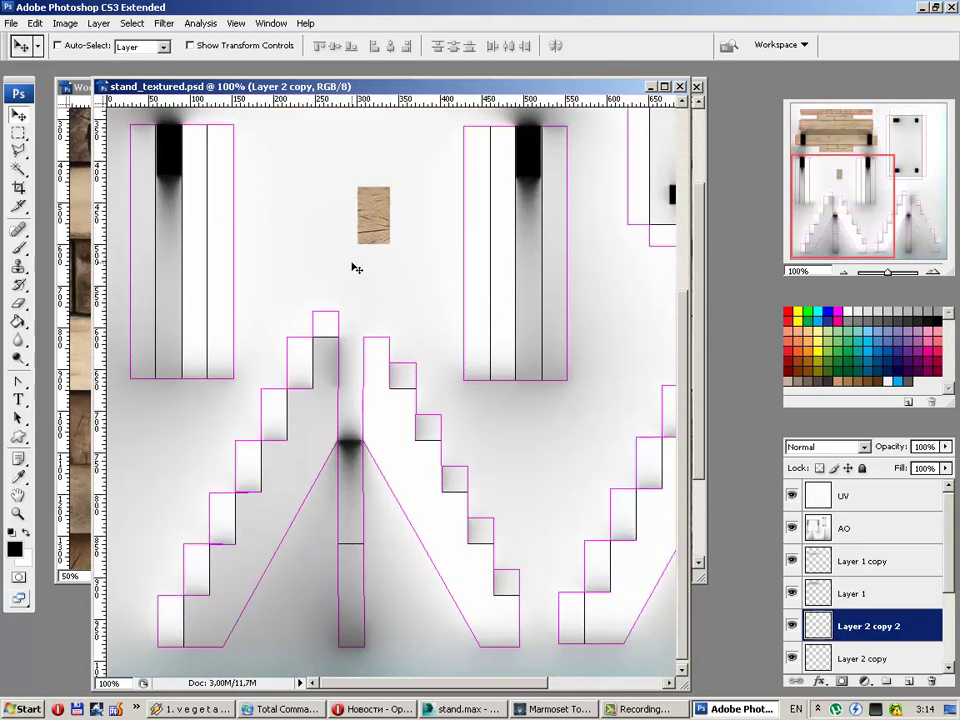
mouse_move(353, 266)
mouse_down()
mouse_move(242, 394)
mouse_move(277, 410)
mouse_up()
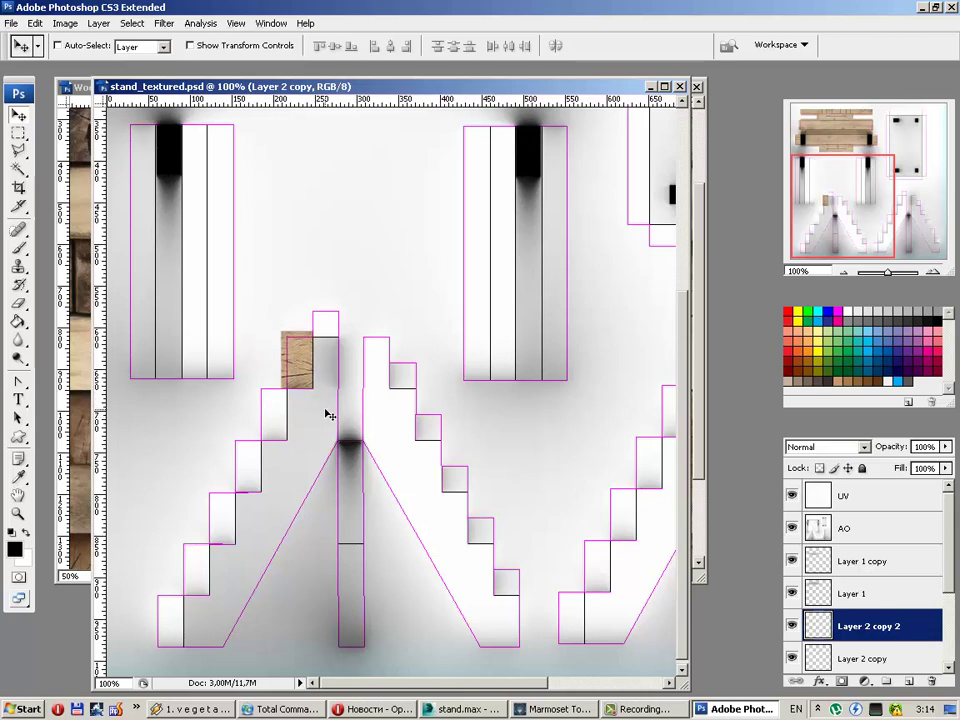
mouse_move(329, 414)
alt+mouse_down()
mouse_move(294, 439)
mouse_move(296, 467)
mouse_move(313, 470)
alt+mouse_up()
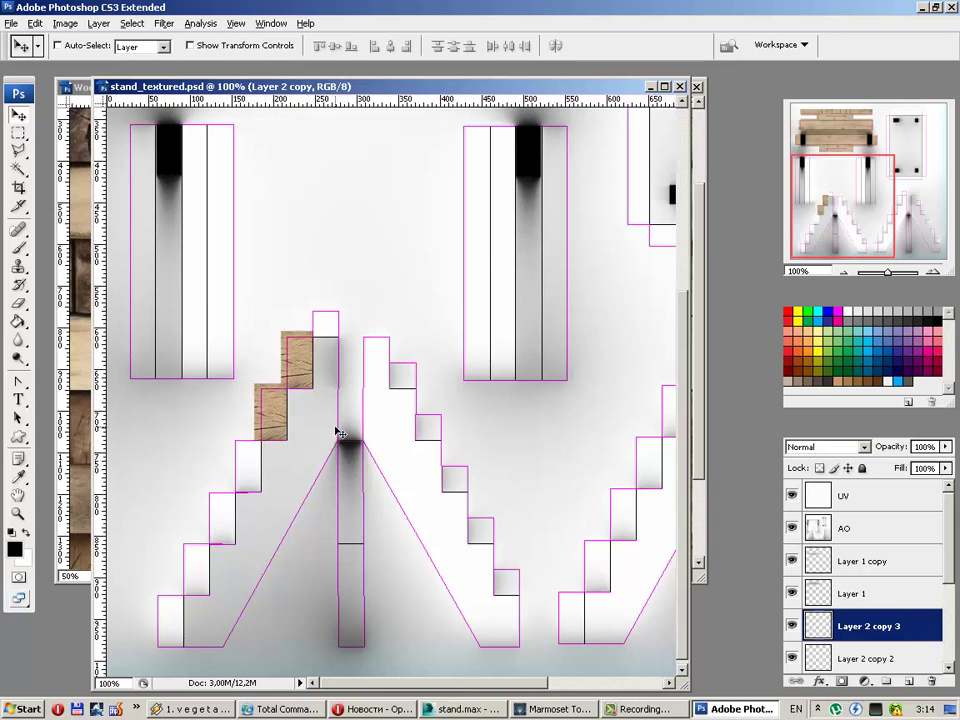
Step: Rotate the lower piece 180°, flip it horizontally, and copy it onto the third step
key(ctrl+t)
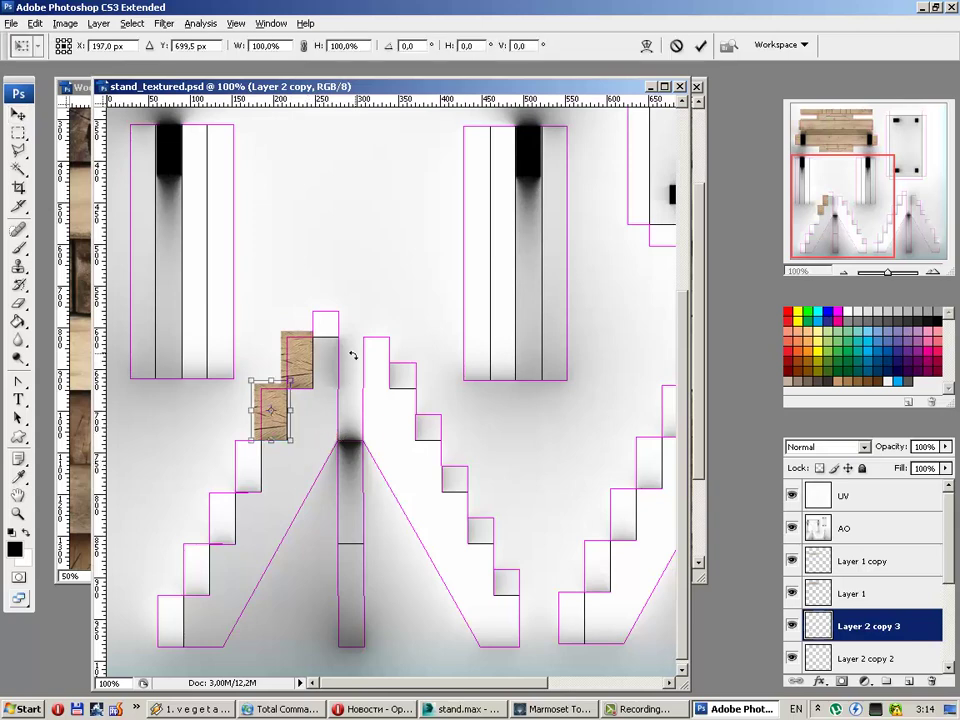
mouse_move(352, 355)
shift+mouse_down()
mouse_move(223, 497)
mouse_move(197, 471)
shift+mouse_up()
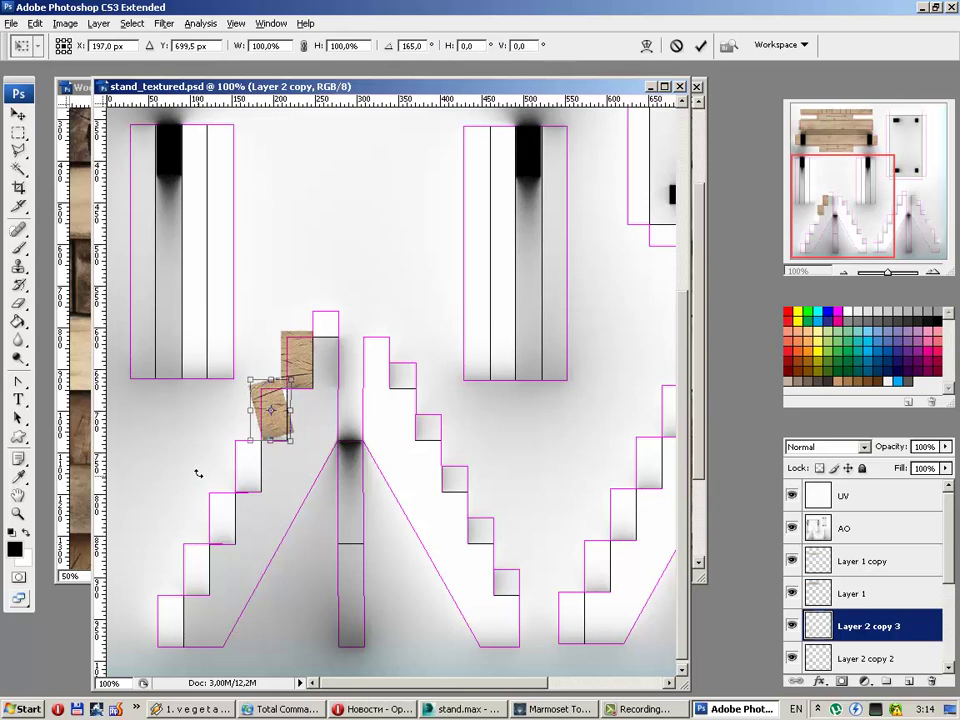
click(699, 47)
click(35, 23)
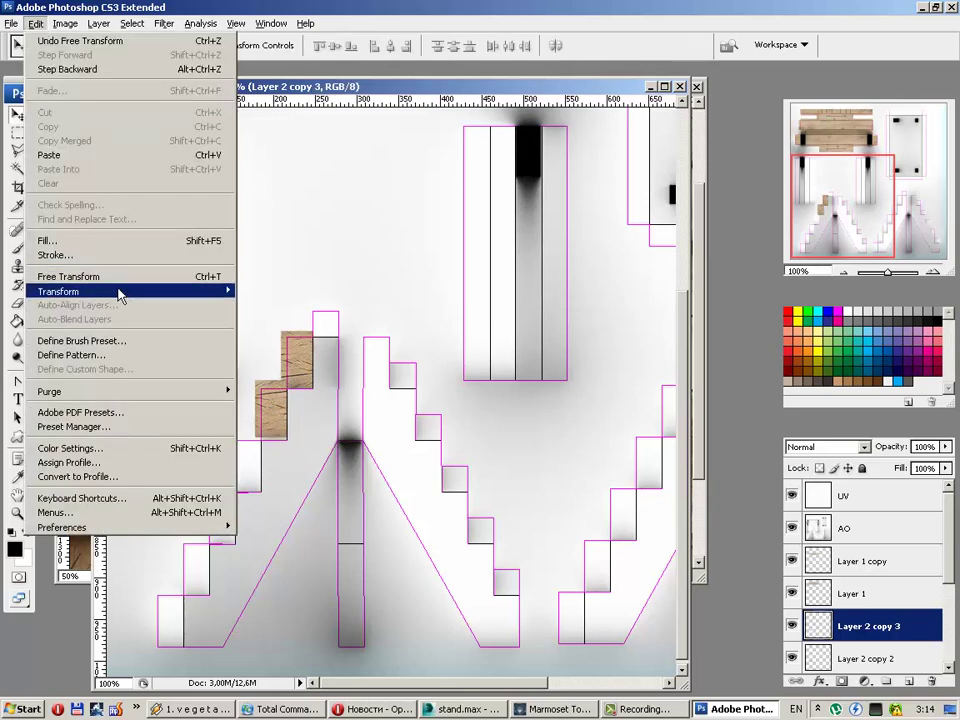
click(280, 455)
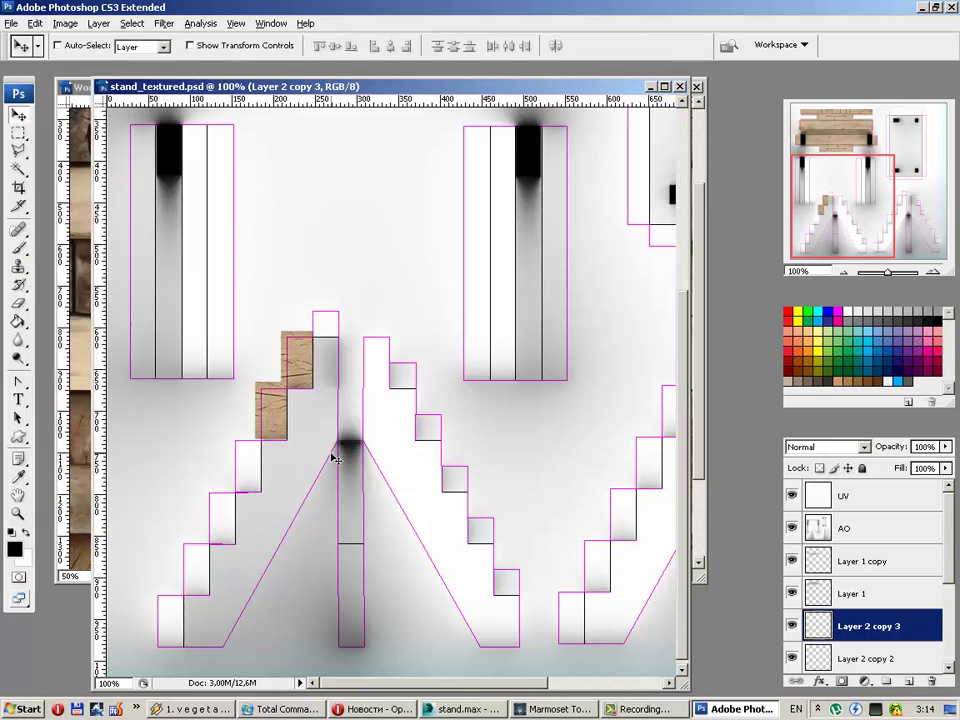
alt+drag(295, 442, 275, 499)
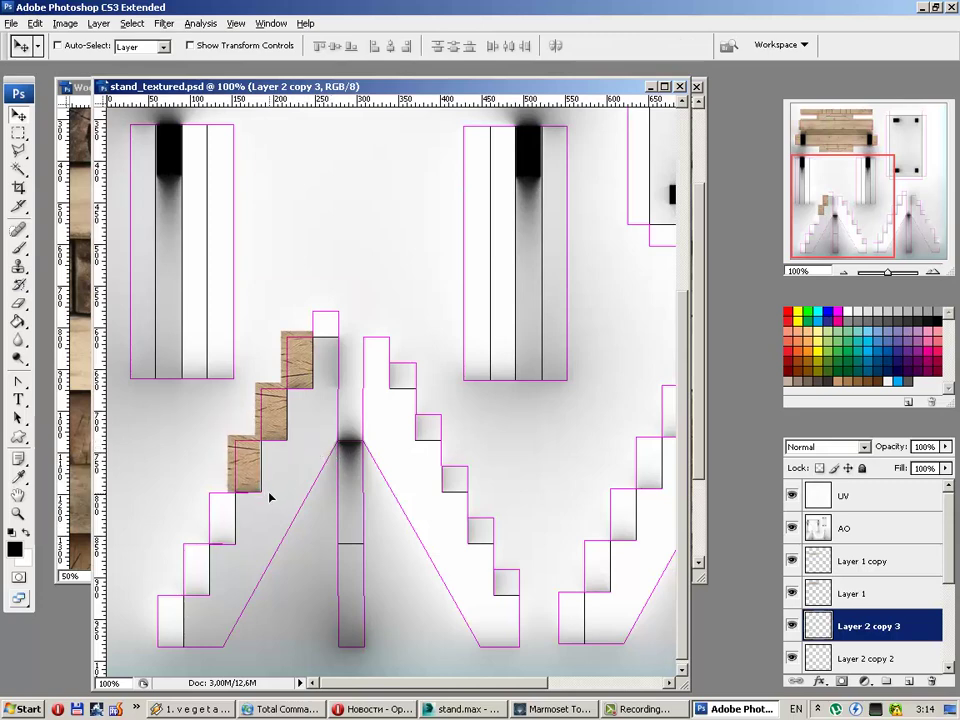
Step: Nudge and mirror the wood copies on the upper steps of the left staircase island
key(Left)
key(Left)
key(Left)
click(35, 22)
mouse_move(58, 291)
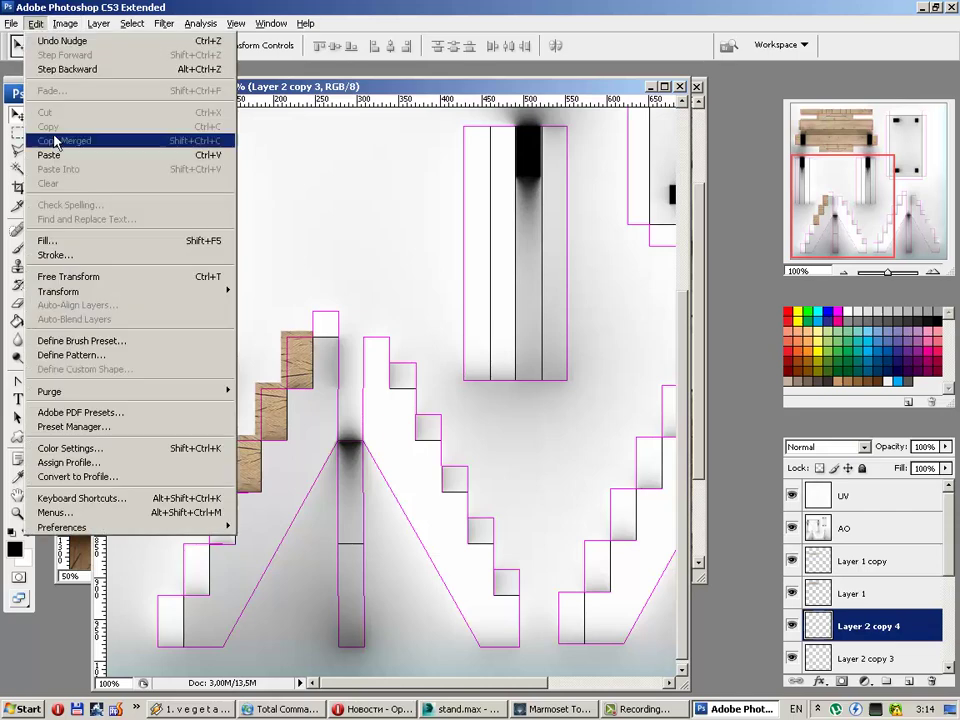
click(289, 455)
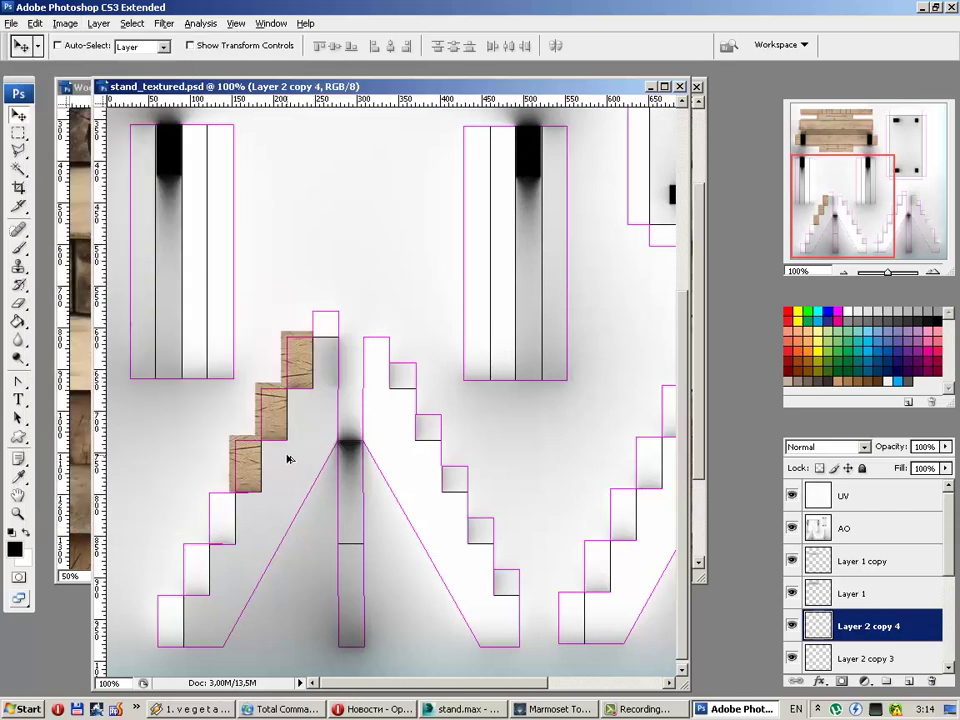
alt+drag(275, 469, 248, 521)
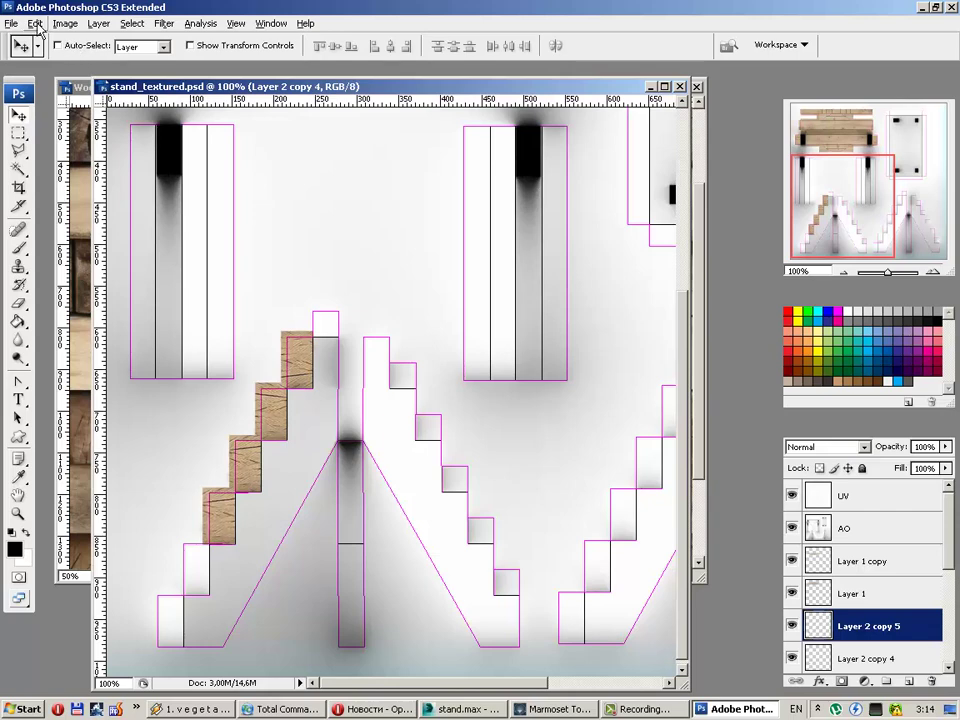
click(35, 23)
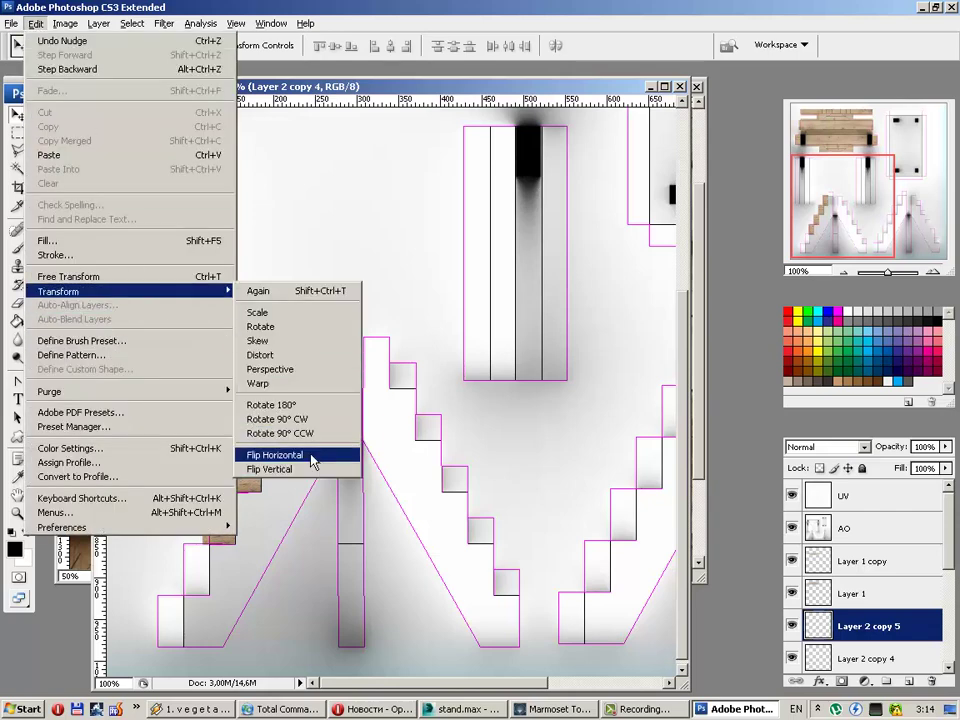
click(310, 456)
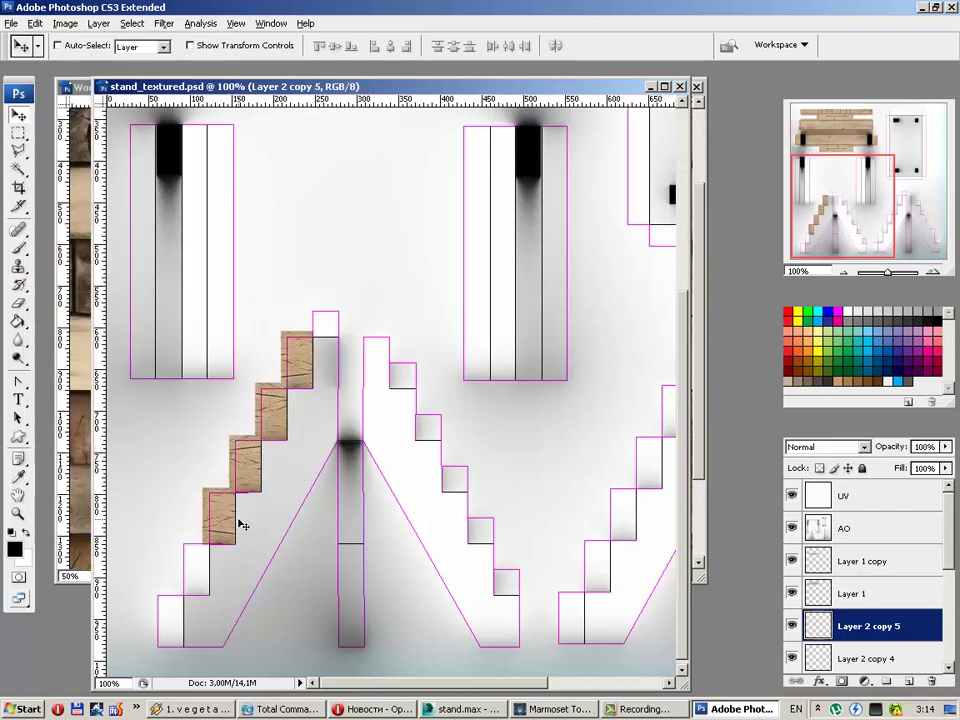
Step: Fill the lower steps with wood copies, flip the bottom piece vertically, and hide the UV wireframe
alt+drag(241, 523, 210, 573)
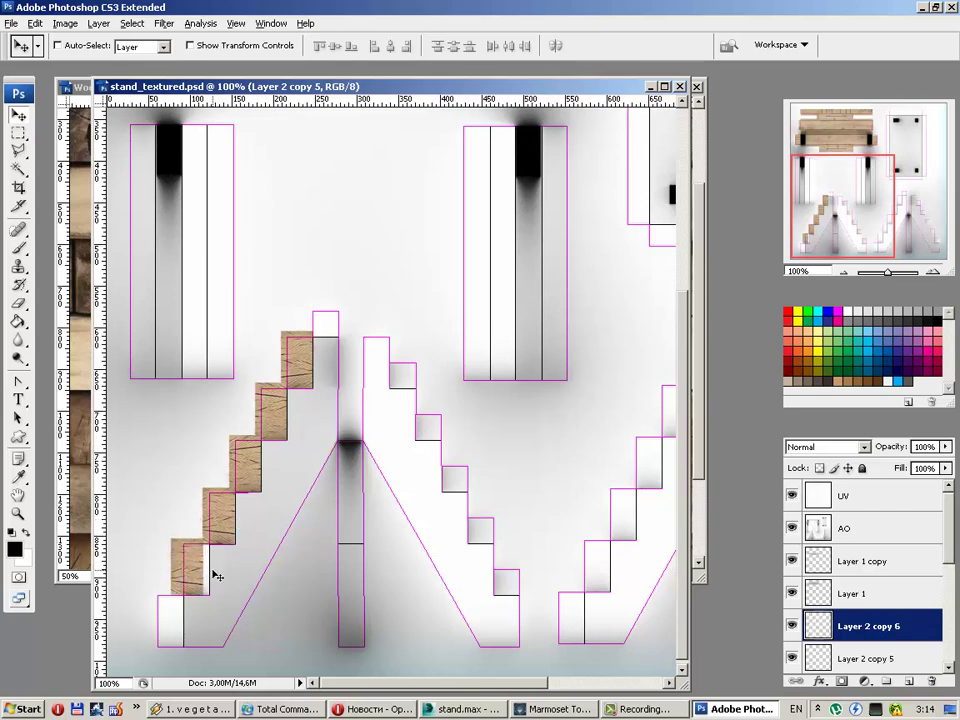
key(Right)
key(Right)
key(Right)
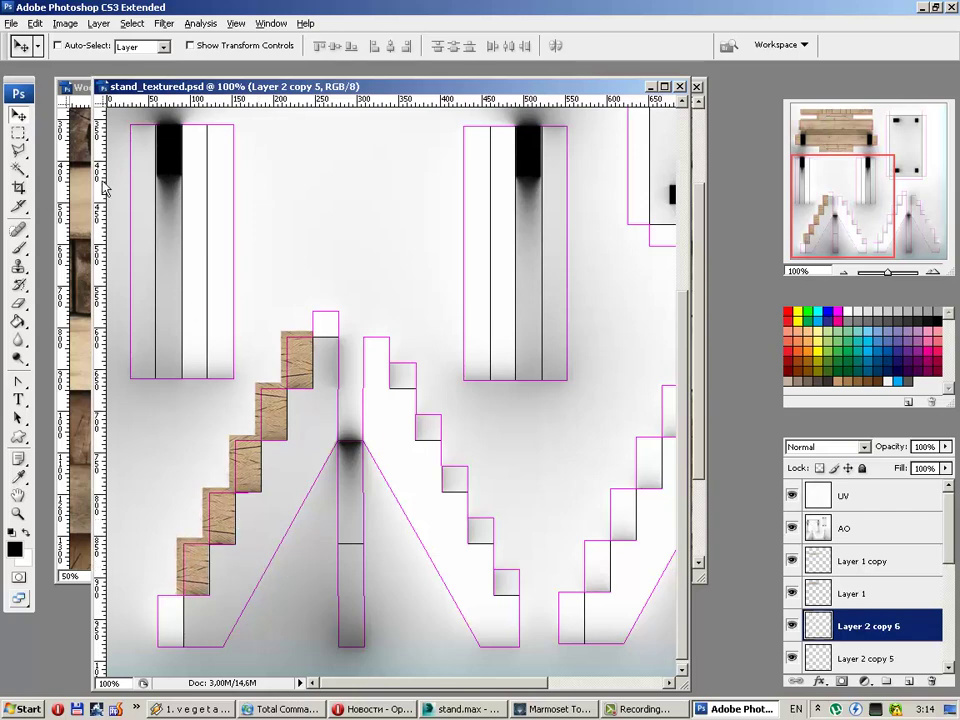
click(35, 23)
mouse_move(58, 291)
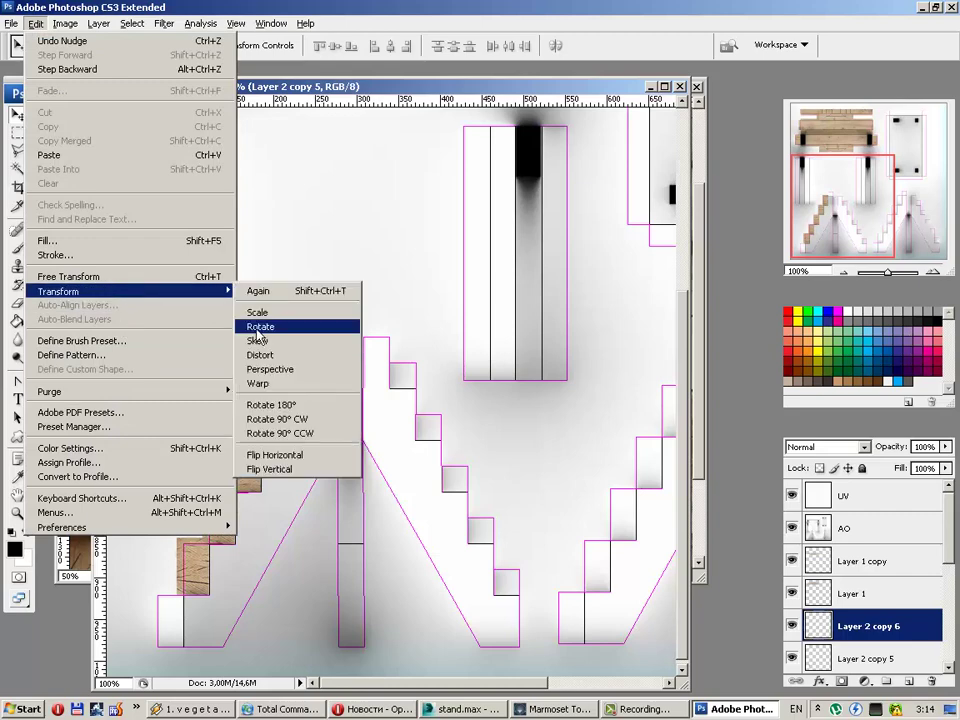
click(274, 454)
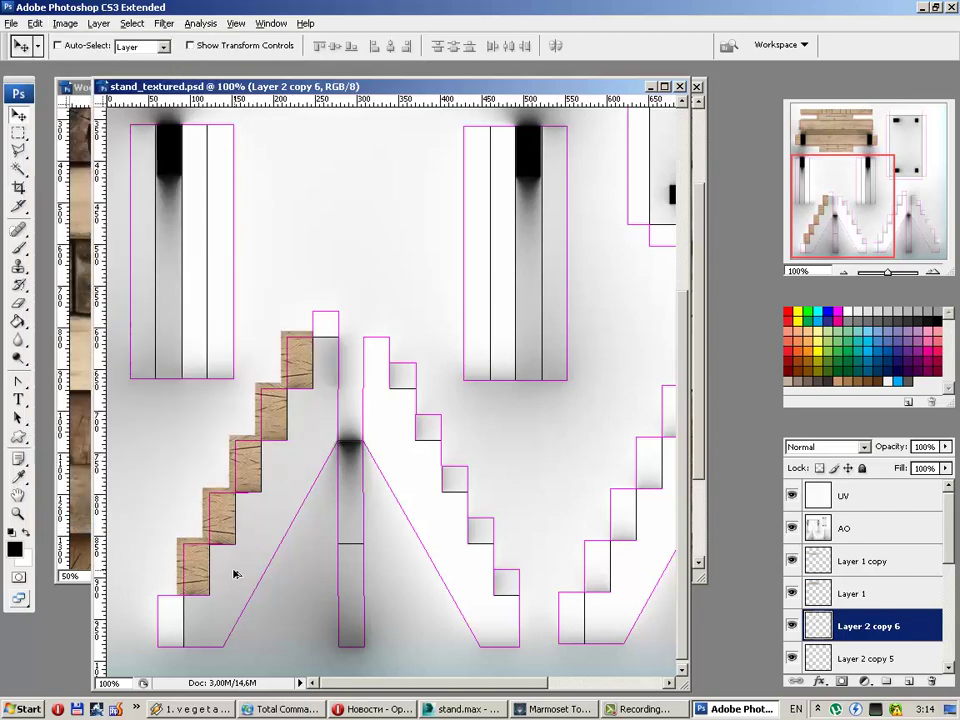
alt+drag(233, 573, 205, 623)
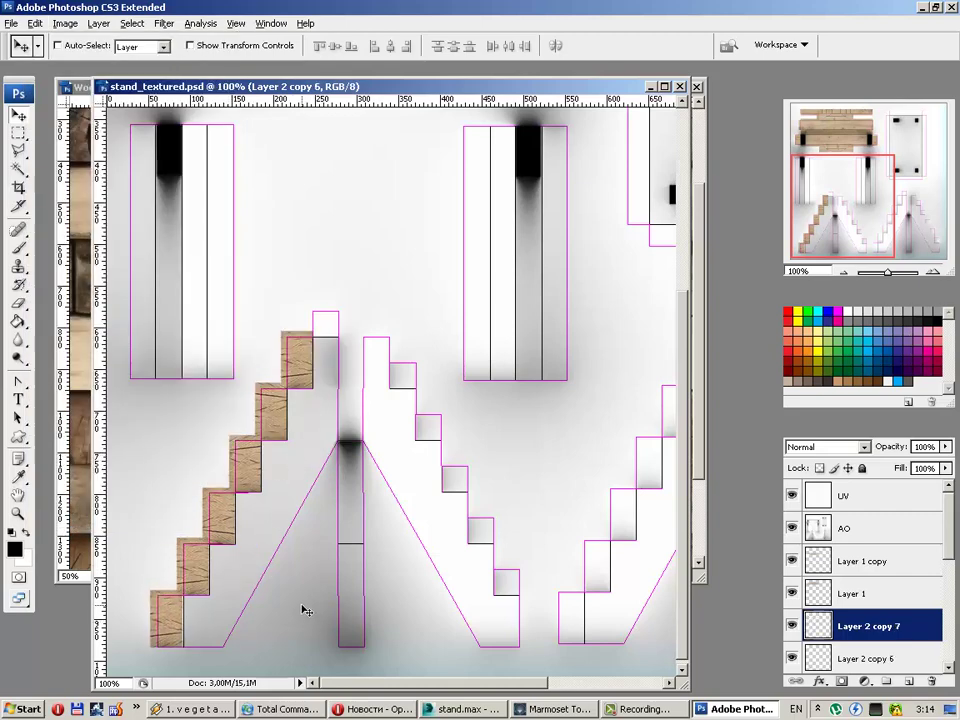
click(35, 23)
mouse_move(58, 291)
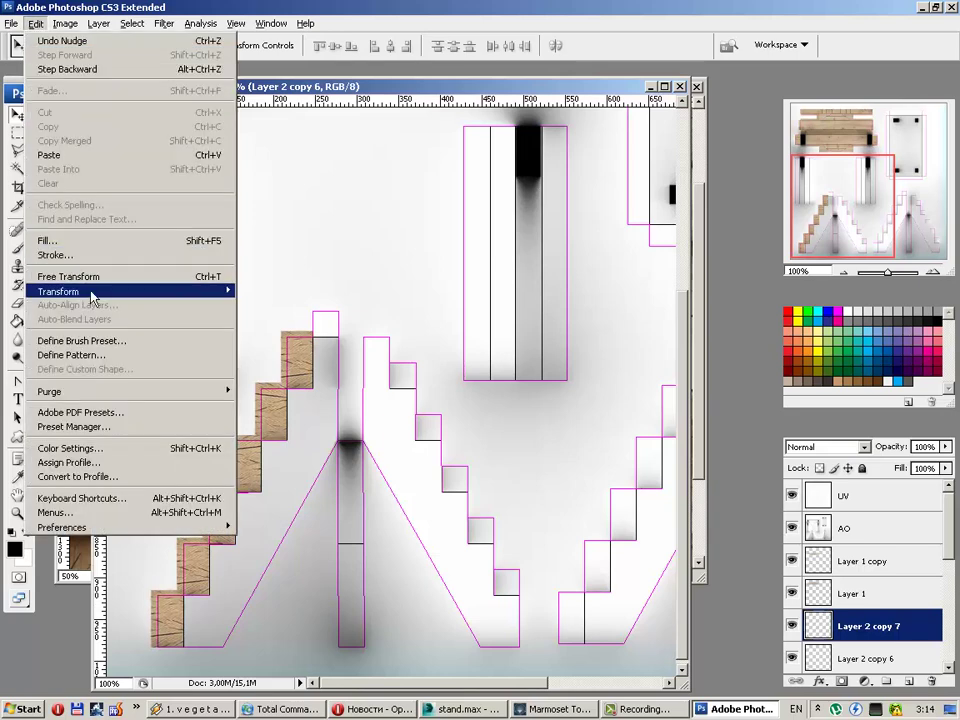
click(325, 470)
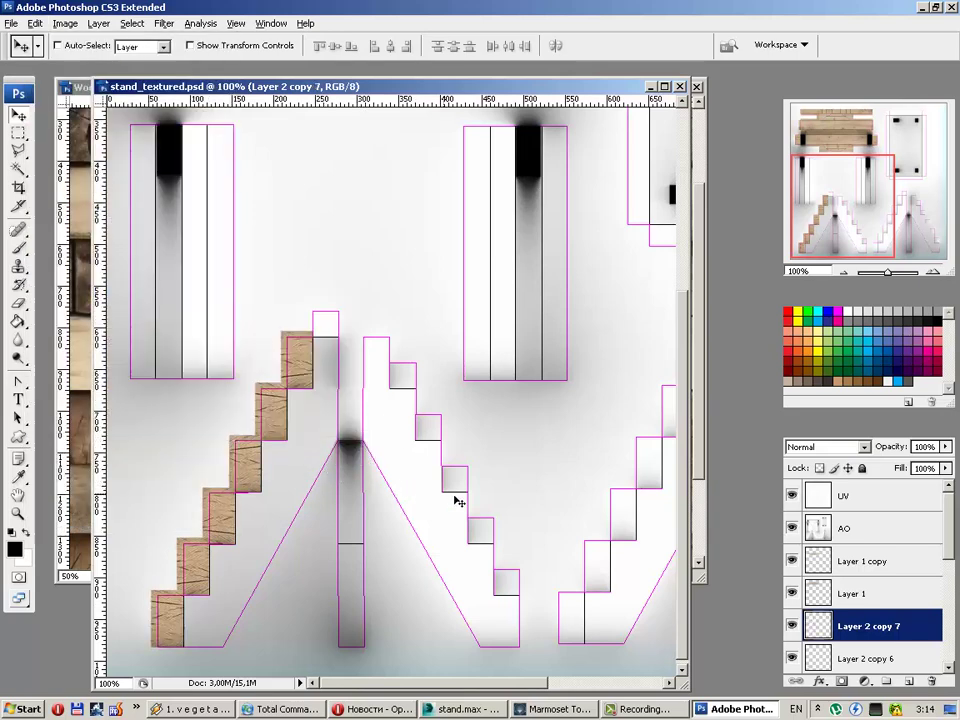
click(792, 497)
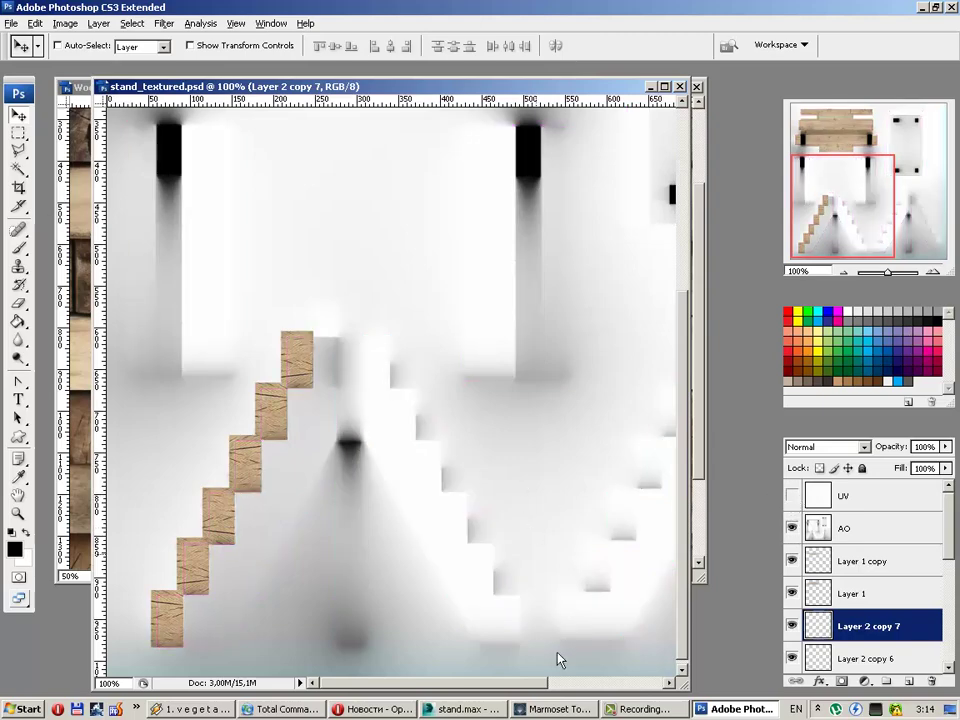
Step: Orbit the stand in Marmoset Toolbag to check the left staircase wood, then return to Photoshop
click(560, 709)
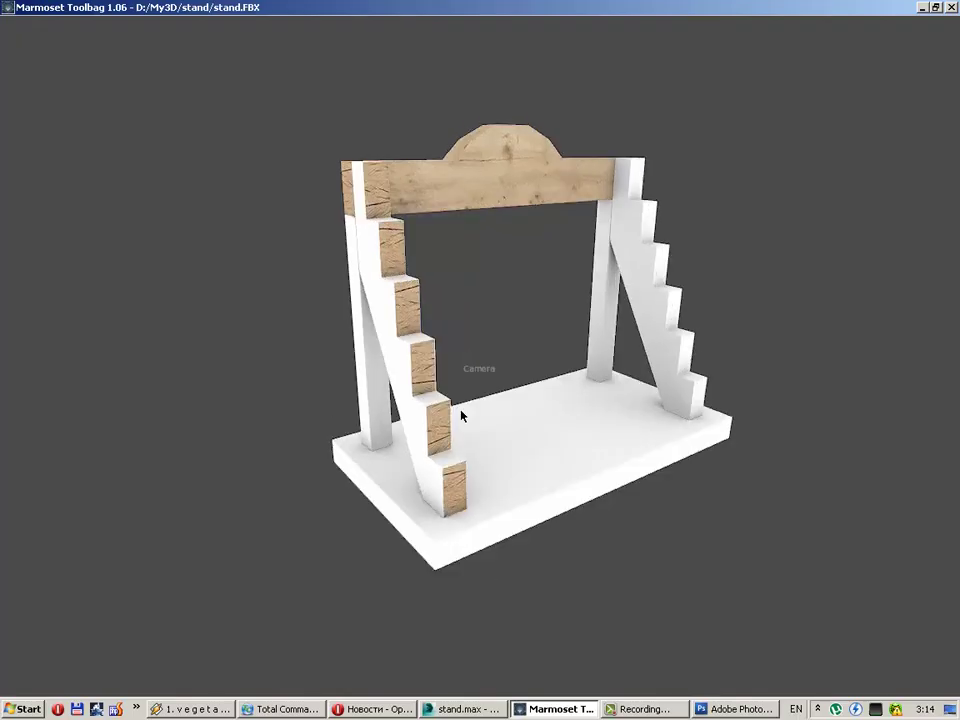
mouse_move(462, 415)
mouse_down()
mouse_move(405, 396)
mouse_move(338, 436)
mouse_move(476, 424)
mouse_move(483, 444)
mouse_up()
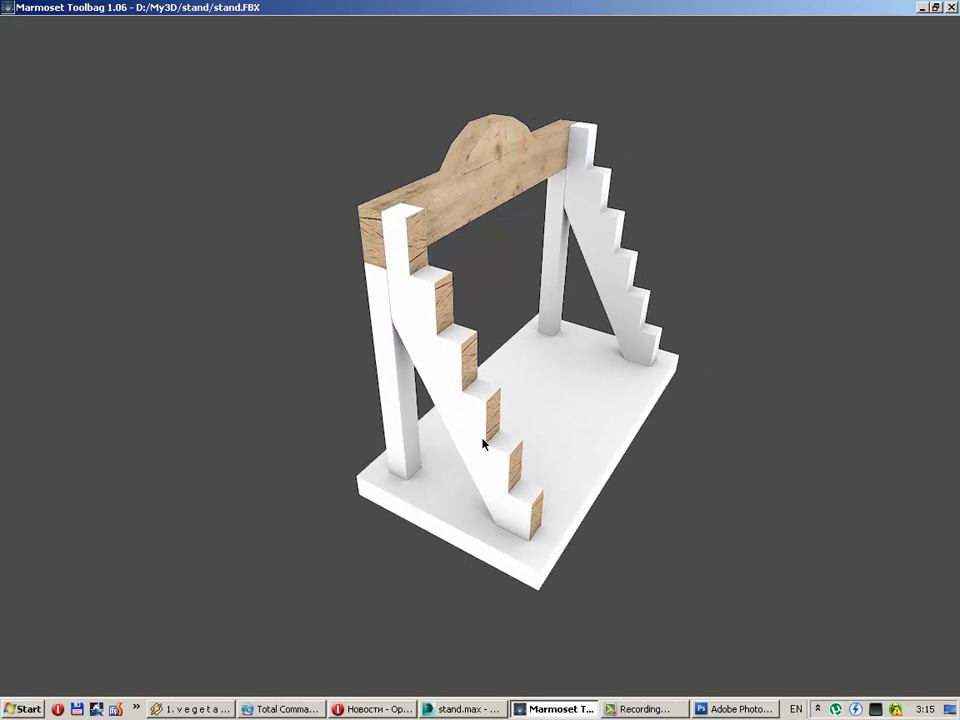
click(735, 709)
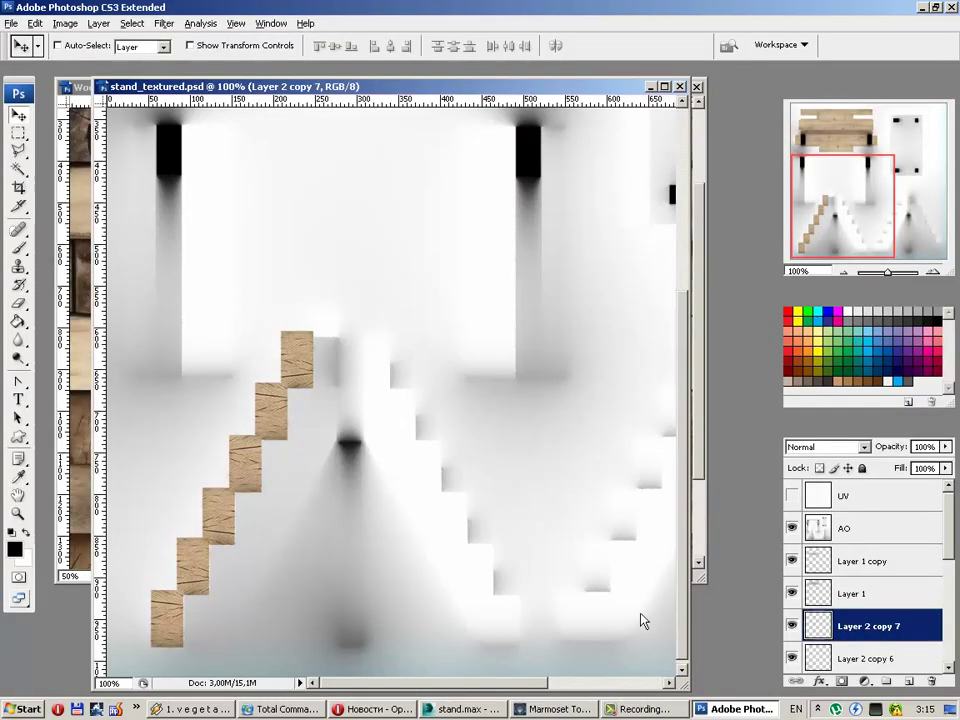
Step: Show the UV wireframe and select the stair wood layers Layer 2 copy 2 through copy 7
click(792, 500)
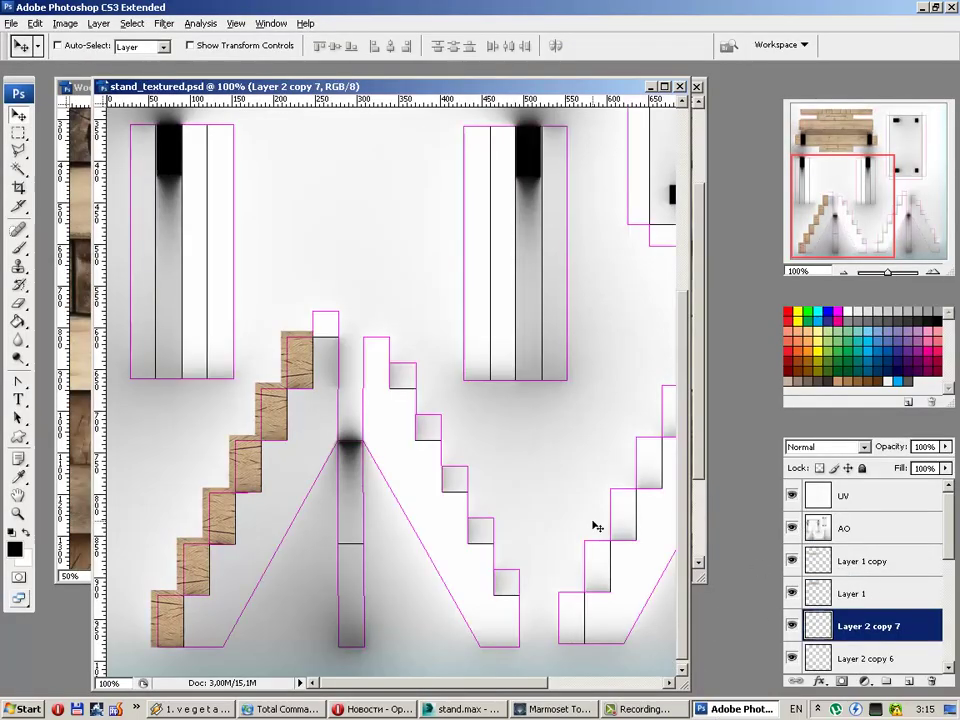
scroll(860, 592, down, 3)
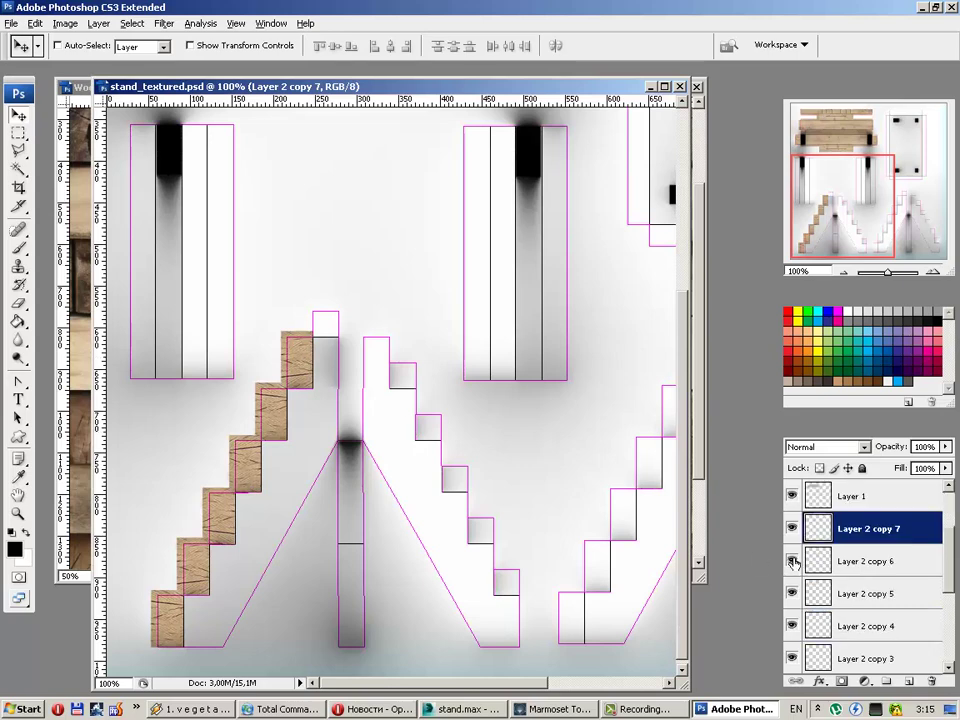
click(757, 584)
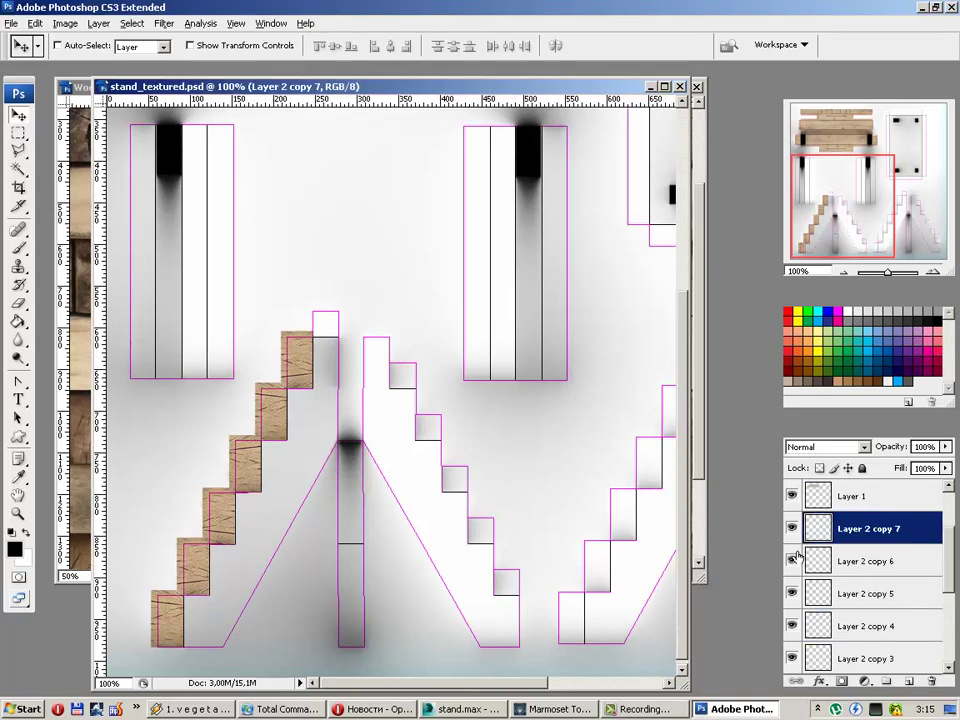
click(792, 561)
click(792, 561)
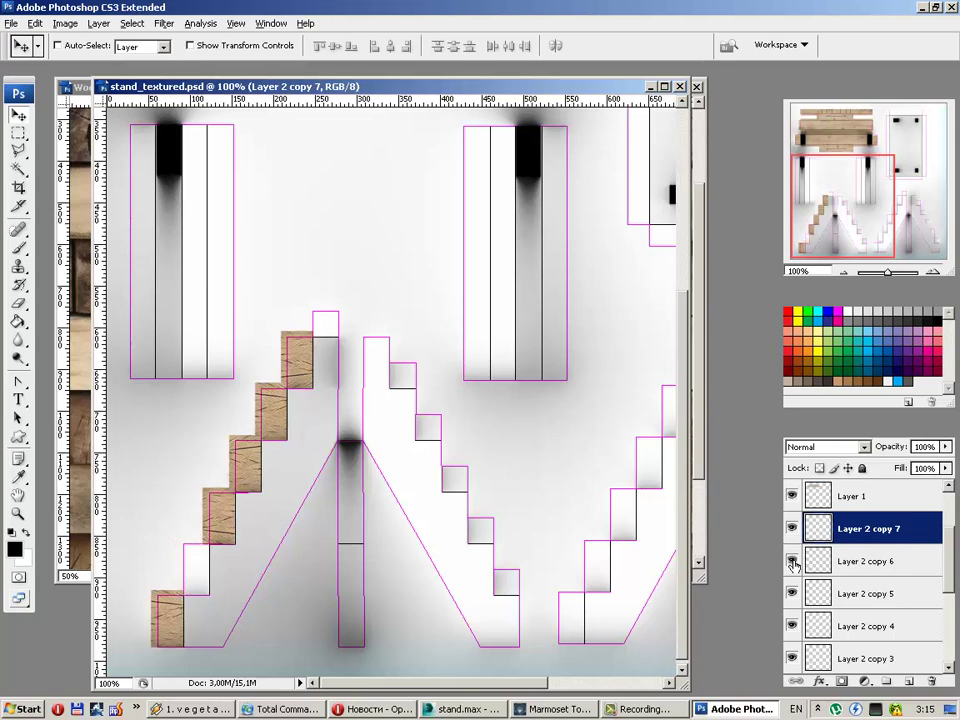
shift+click(851, 627)
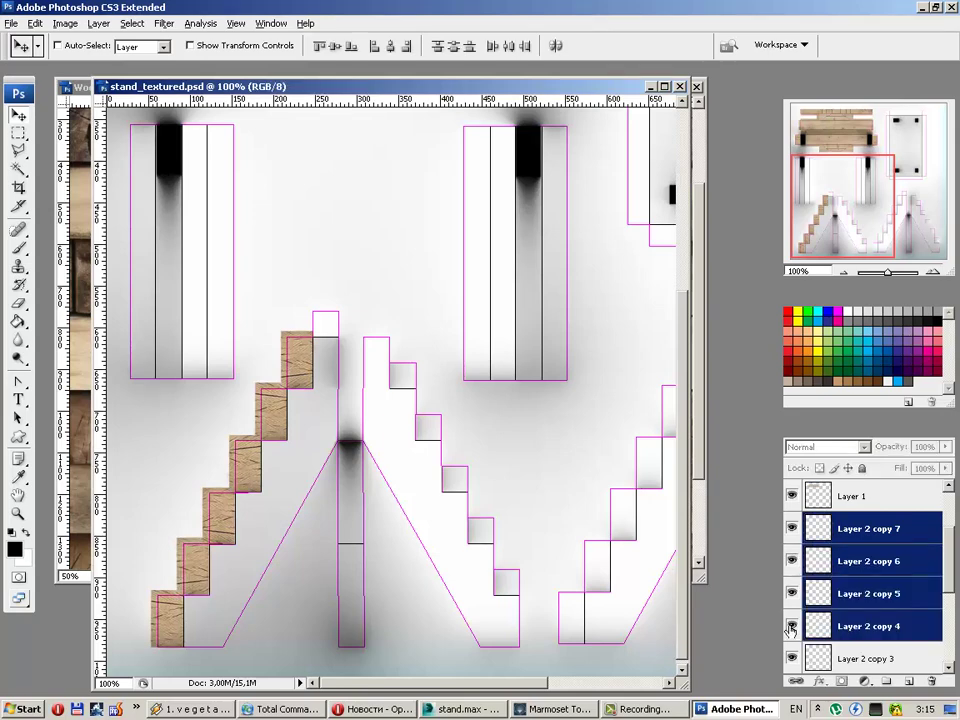
scroll(851, 627, down, 3)
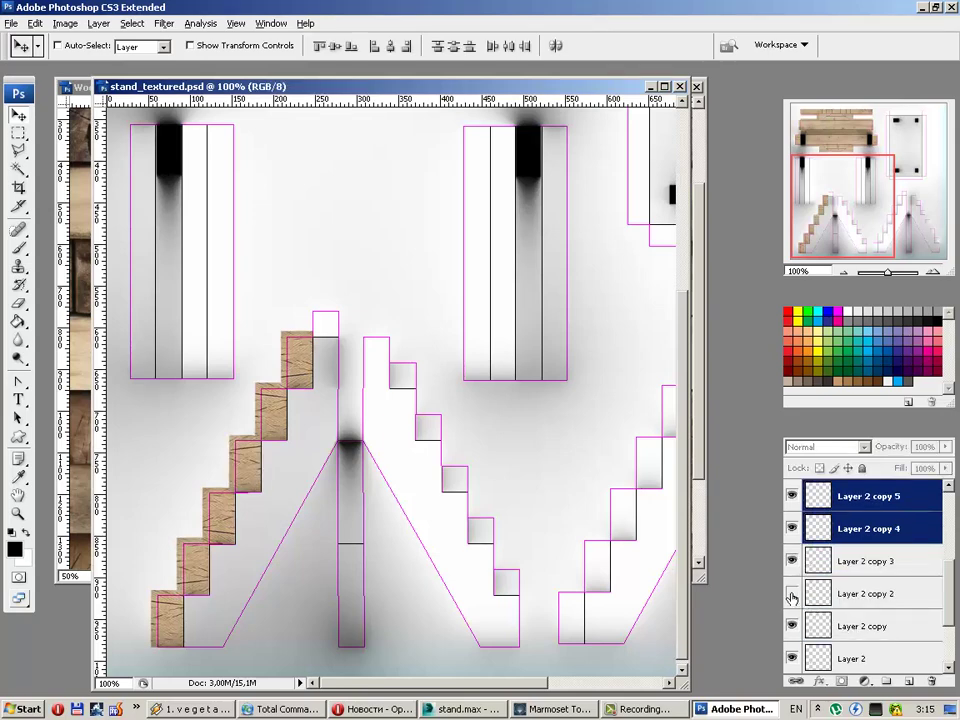
shift+click(851, 593)
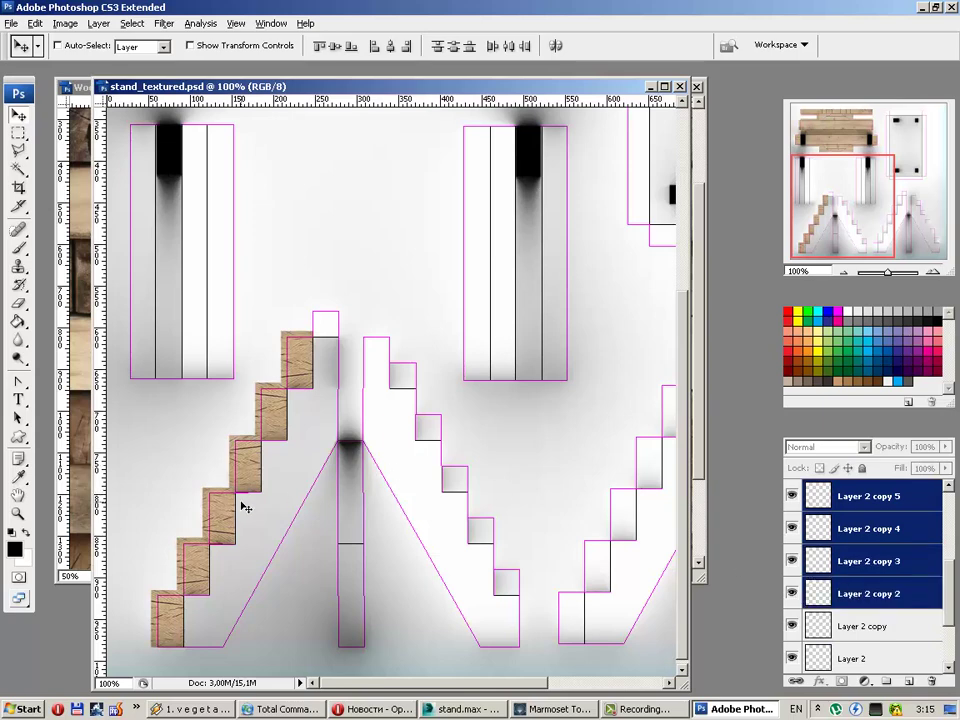
Step: Flip the stair wood blocks horizontally and move them onto the neighbouring staircase island
click(35, 23)
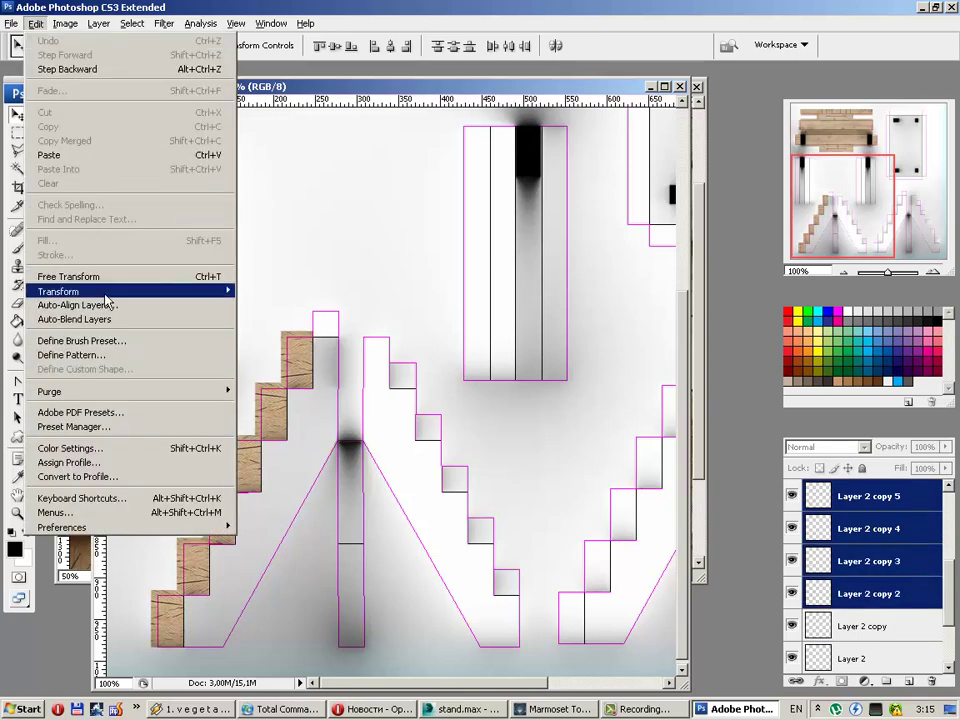
click(272, 450)
shift+drag(238, 529, 478, 465)
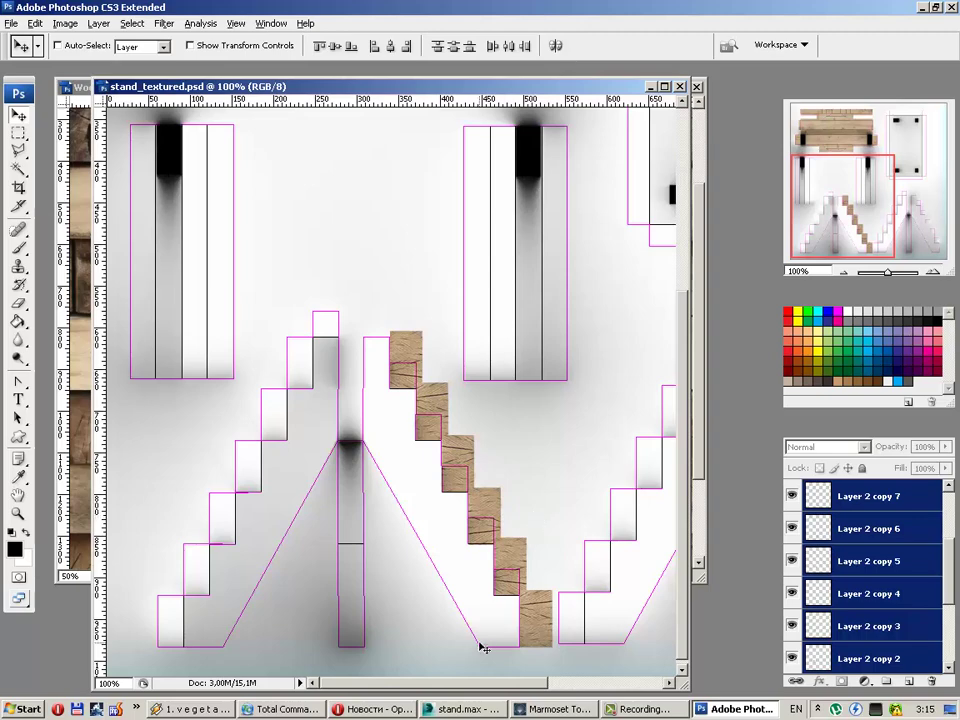
mouse_move(520, 684)
mouse_down()
mouse_move(573, 684)
mouse_move(563, 684)
mouse_up()
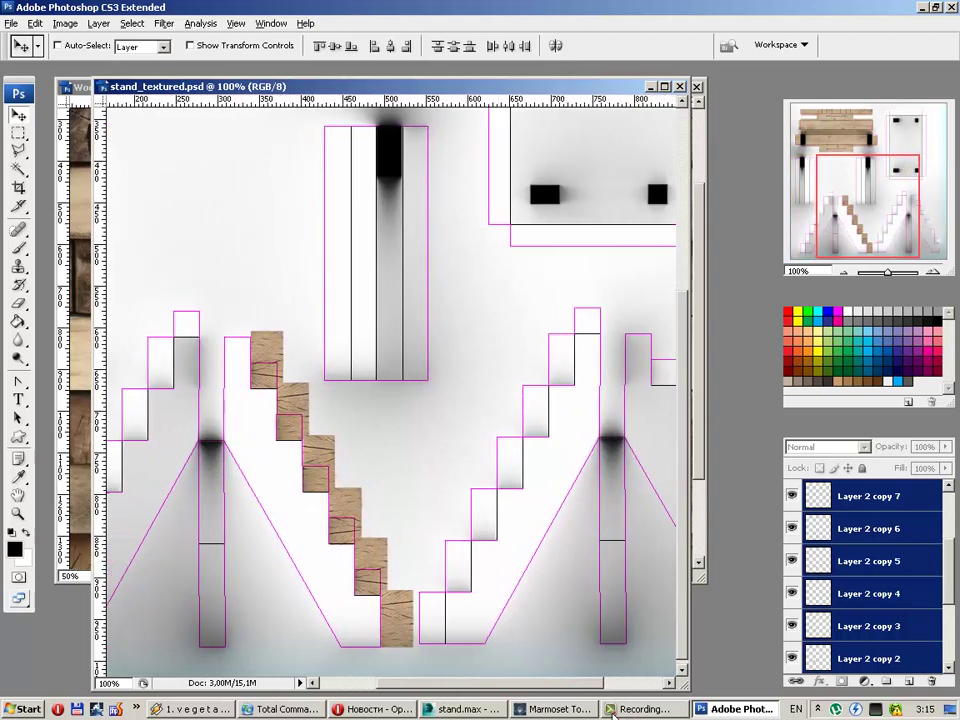
click(578, 713)
Step: Orbit the Marmoset view to inspect wood on the stair step tops, then return to Photoshop
mouse_move(476, 506)
mouse_down()
mouse_move(527, 480)
mouse_move(502, 521)
mouse_move(514, 542)
mouse_move(557, 528)
mouse_move(521, 456)
mouse_move(489, 471)
mouse_move(563, 490)
mouse_move(465, 647)
mouse_up()
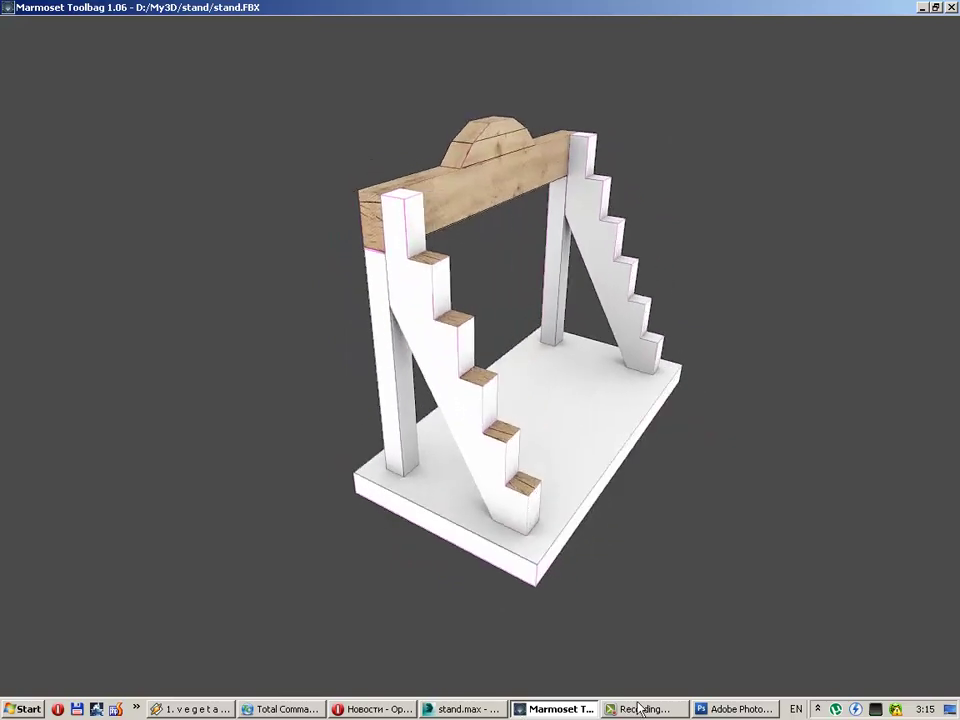
click(738, 709)
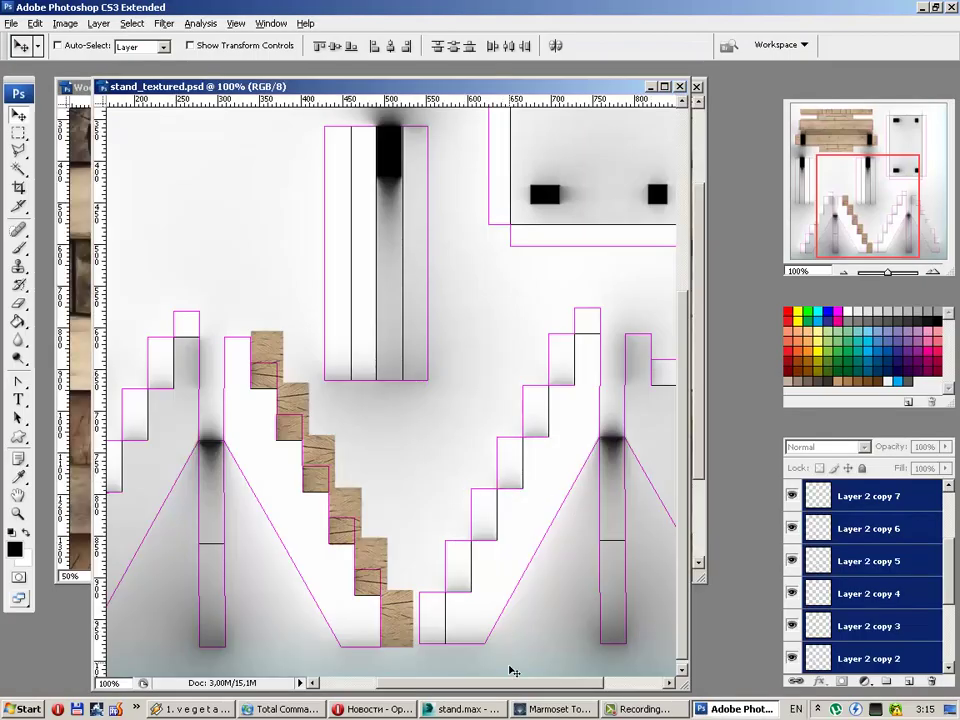
Step: Merge the stair wood block layers and move the merged layer below Layer 1
ctrl+scroll(470, 674, left, 3)
scroll(430, 610, up, 3)
scroll(437, 545, up, 5)
scroll(415, 420, up, 3)
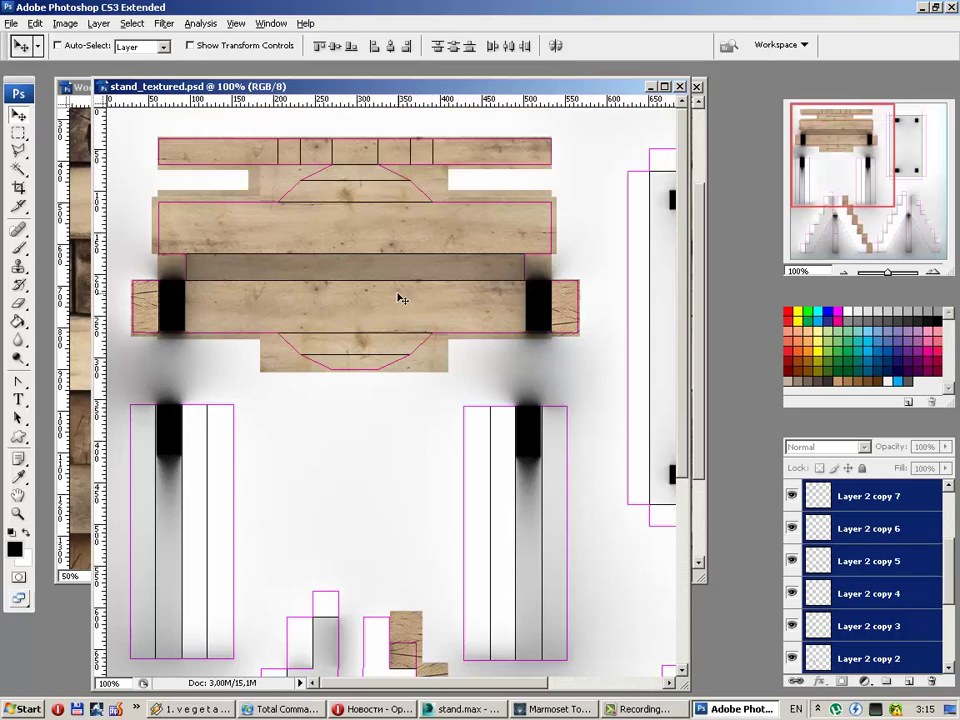
key(ctrl+e)
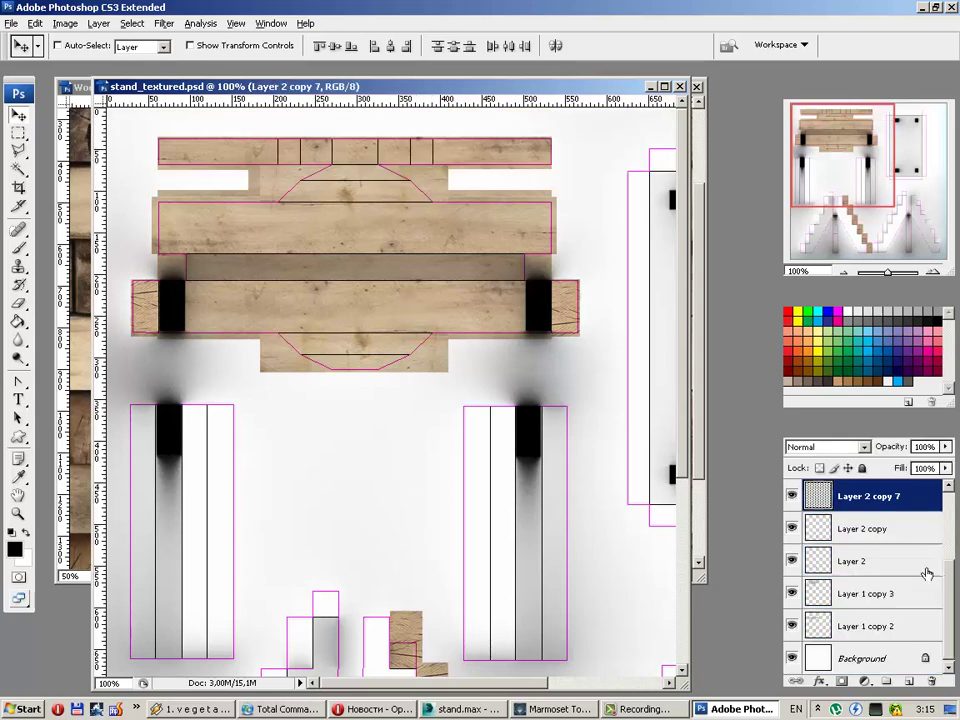
key(ctrl+bracketleft)
key(ctrl+bracketleft)
scroll(813, 533, up, 1)
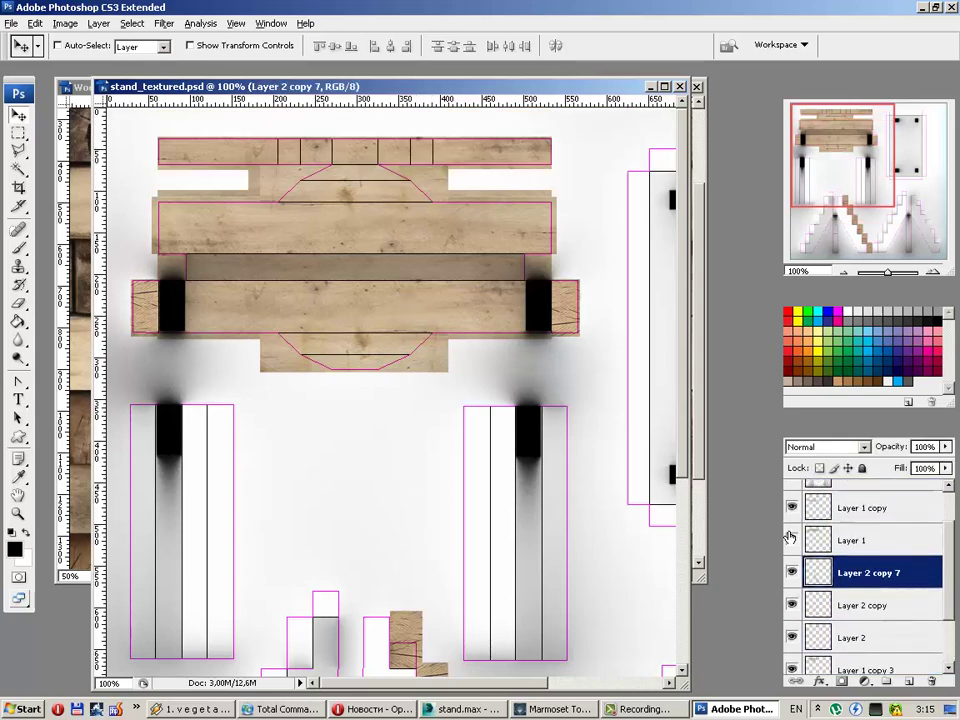
Step: Rotate the Layer 1 plank strip 90° upright and position it on the left post
click(850, 540)
mouse_move(382, 239)
mouse_down()
mouse_move(357, 544)
mouse_move(366, 531)
mouse_up()
scroll(370, 498, down, 3)
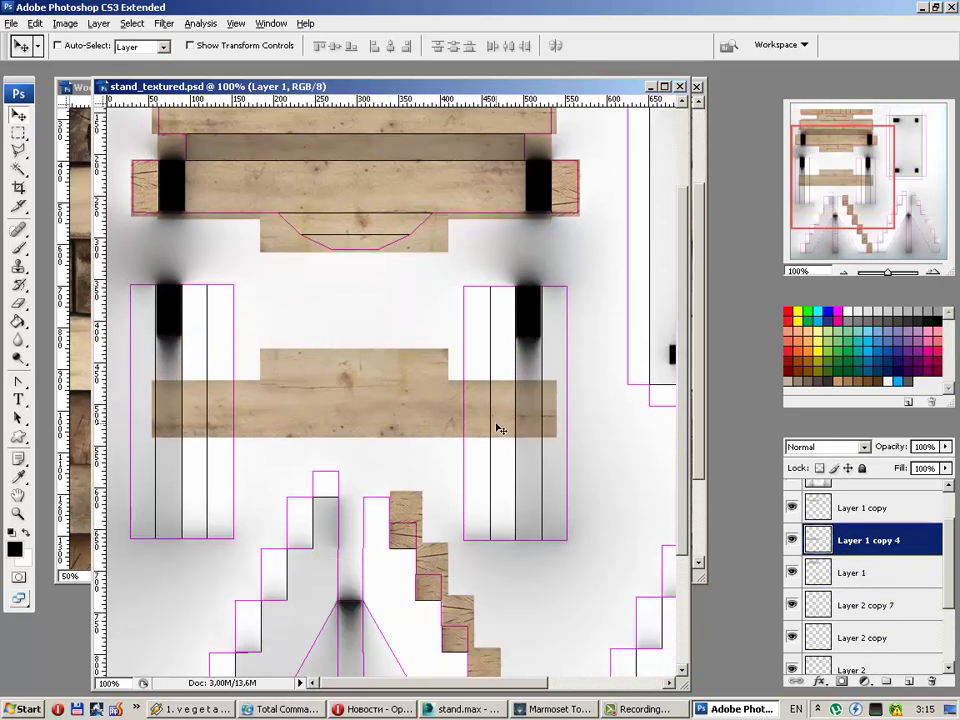
key(ctrl+t)
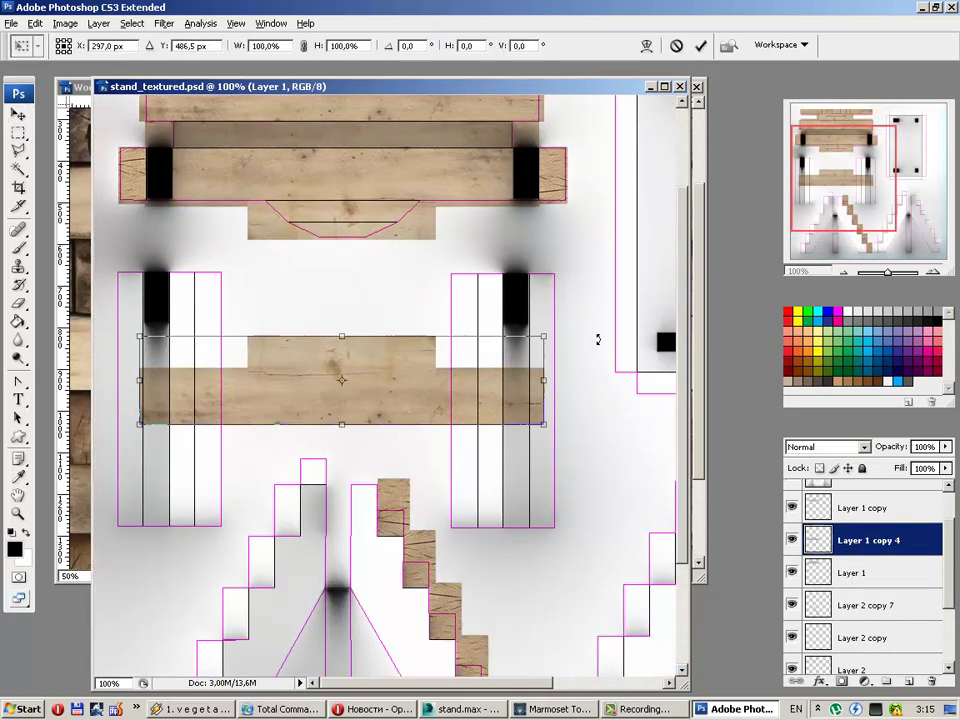
drag(596, 291, 430, 630)
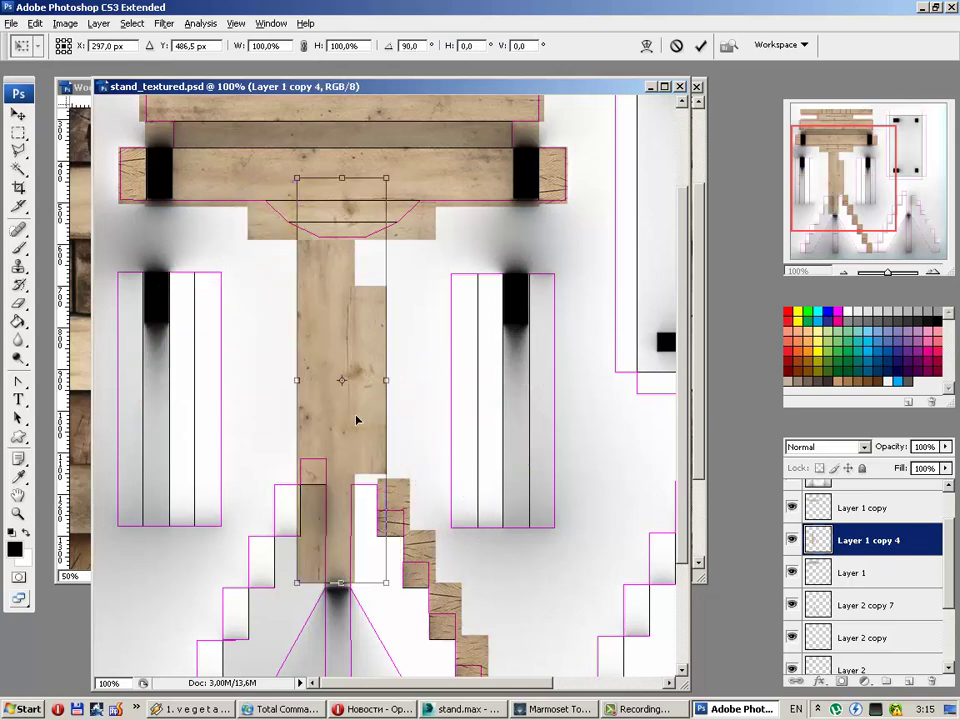
mouse_move(348, 414)
mouse_down()
mouse_move(165, 459)
mouse_move(178, 459)
mouse_move(181, 446)
mouse_up()
key(Right)
key(Right)
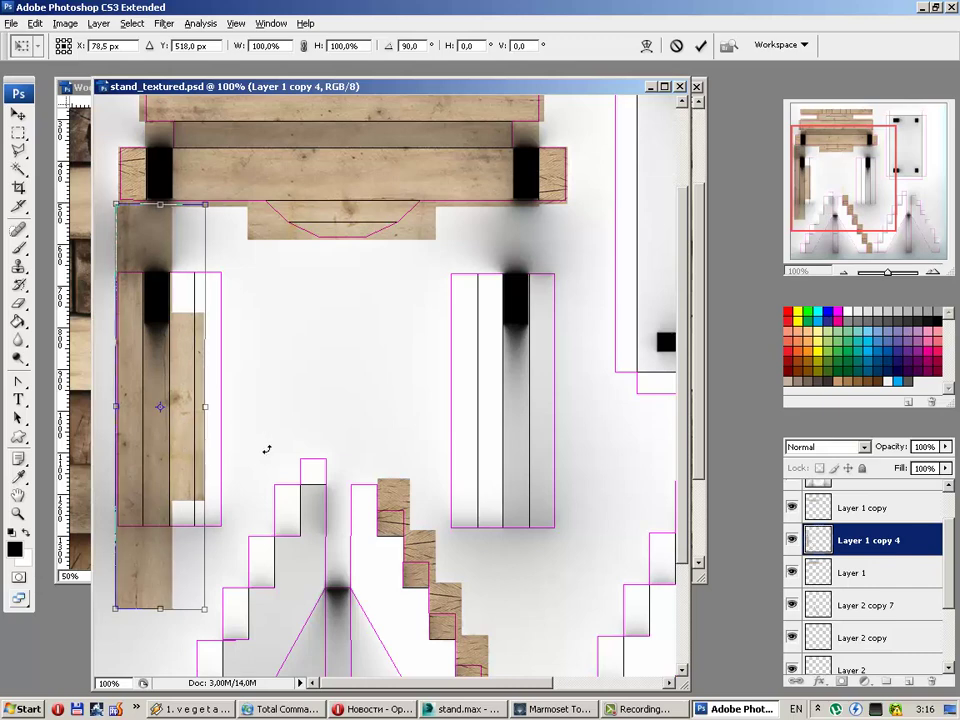
click(699, 45)
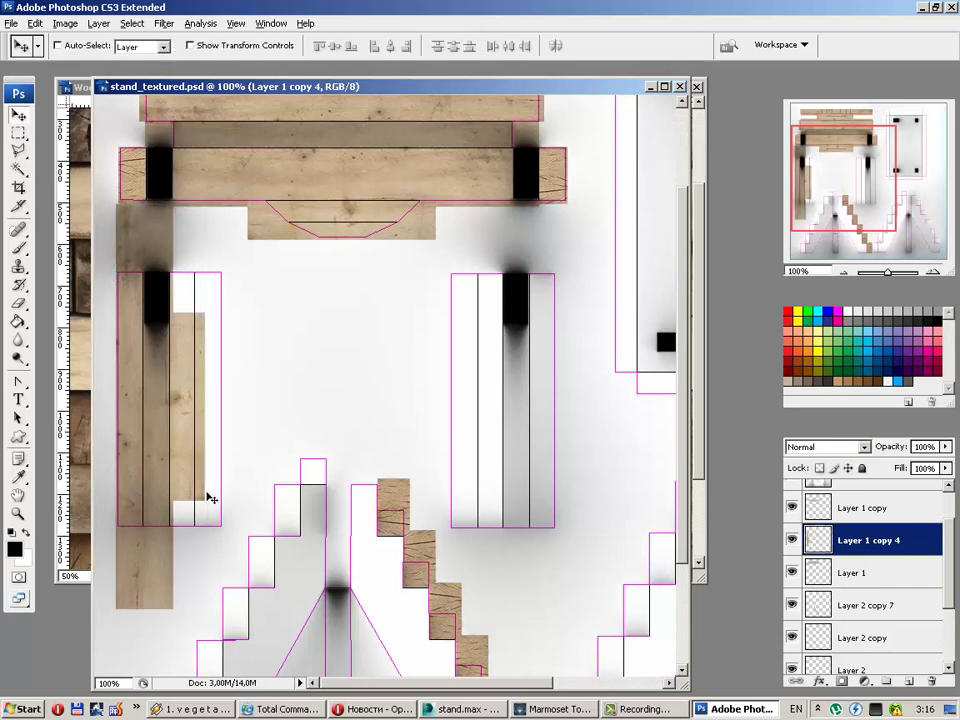
Step: Trim the plank strip around the left post and add a horizontally mirrored duplicate
click(19, 133)
drag(292, 154, 171, 655)
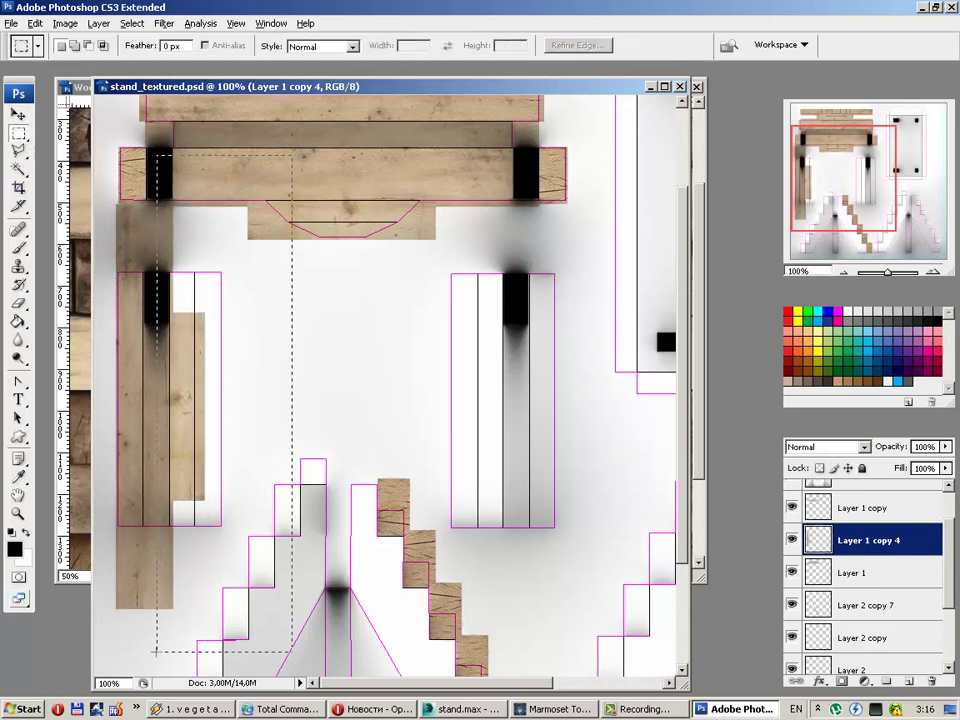
key(Delete)
key(ctrl+d)
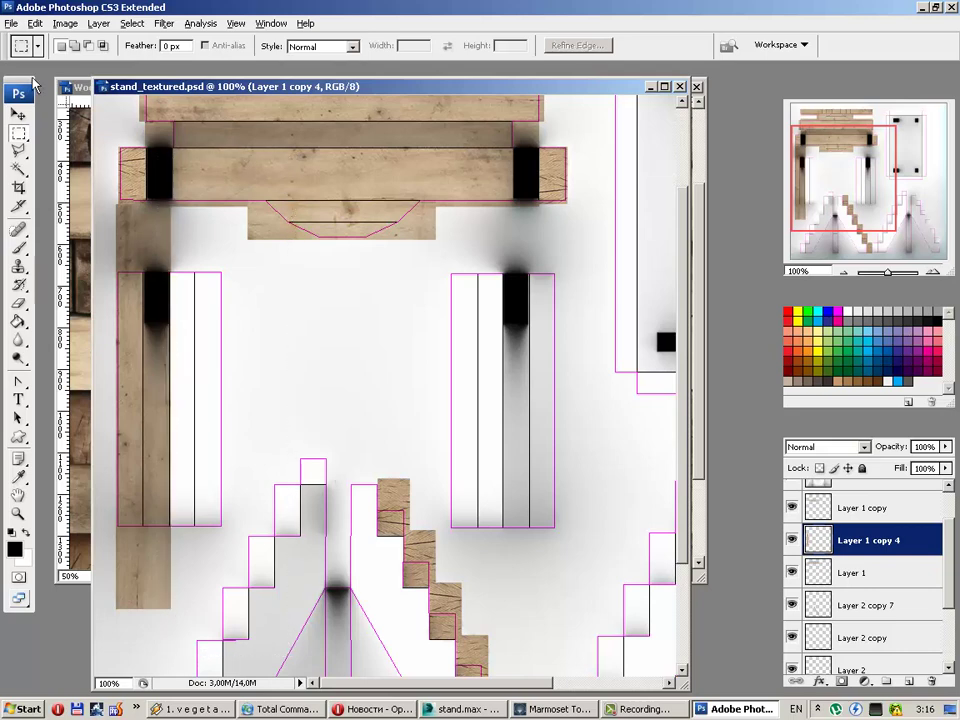
click(18, 114)
key(ctrl+j)
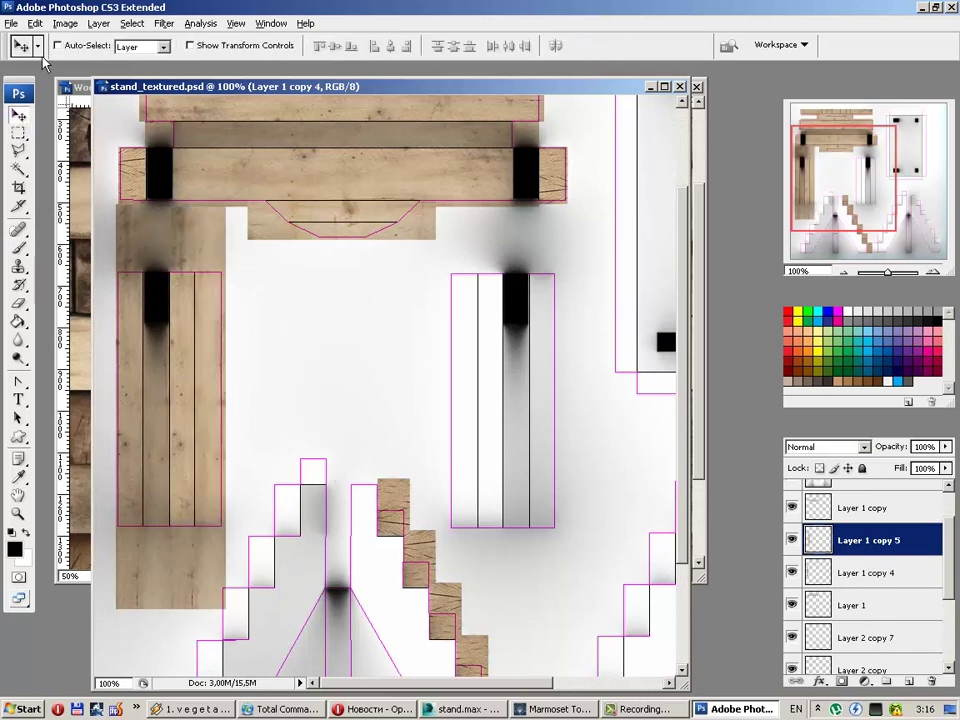
click(35, 23)
mouse_move(60, 291)
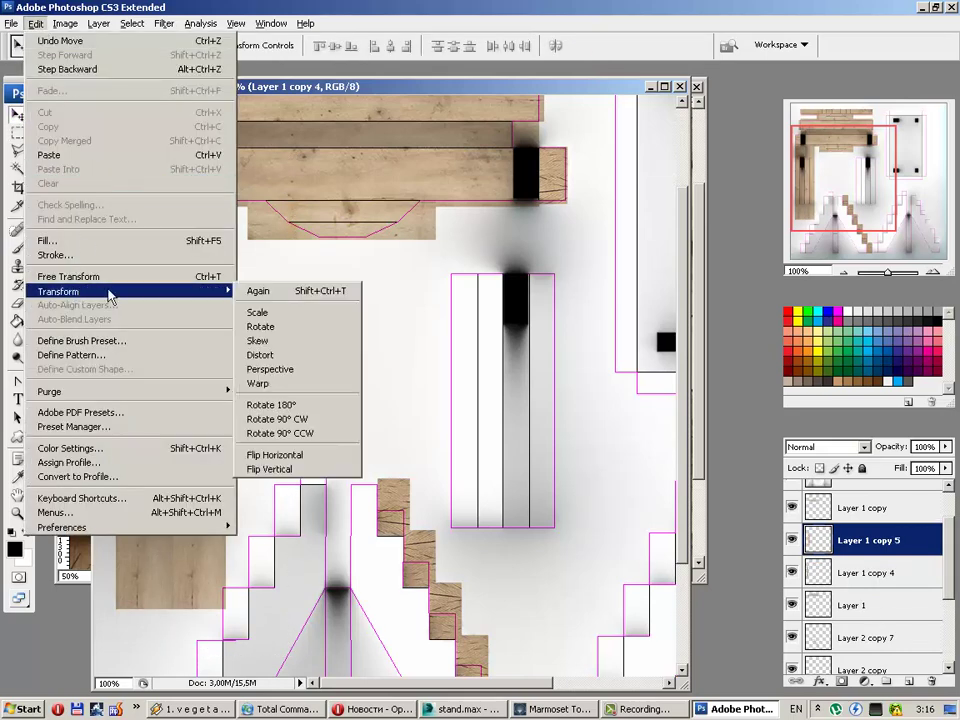
click(275, 455)
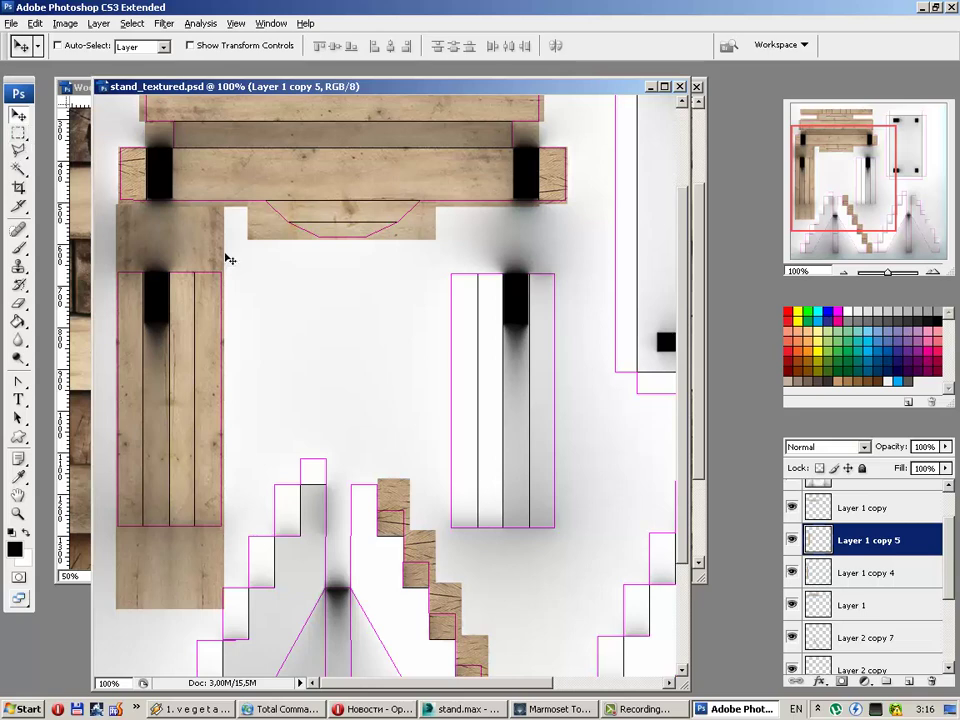
Step: Merge both post plank layers, clear excess wood above and below the post, and hide UV outlines
shift+click(869, 573)
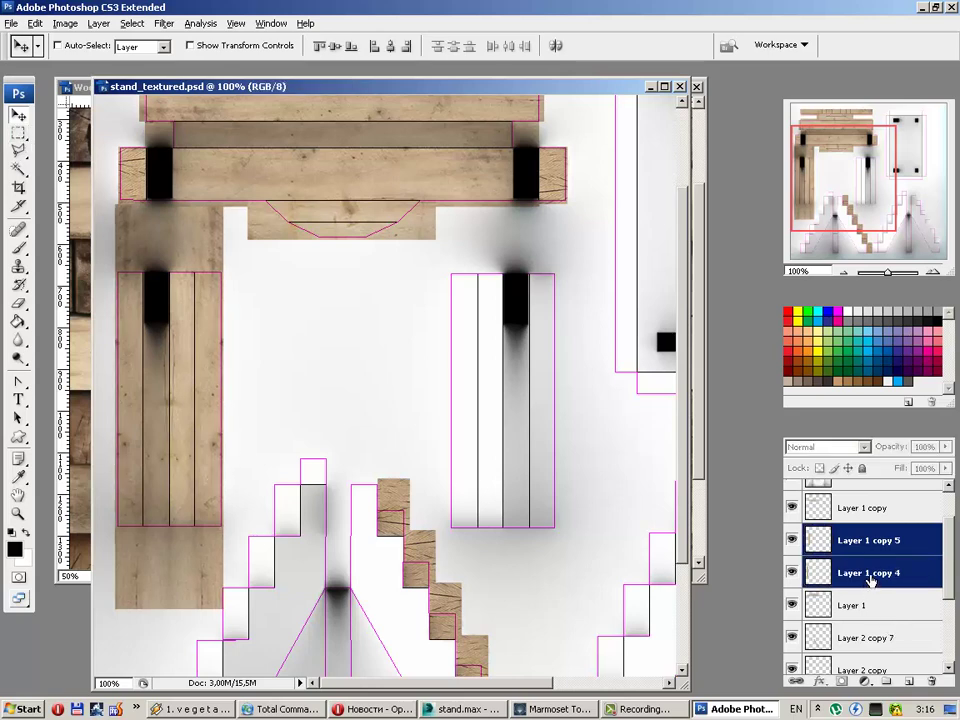
key(ctrl+e)
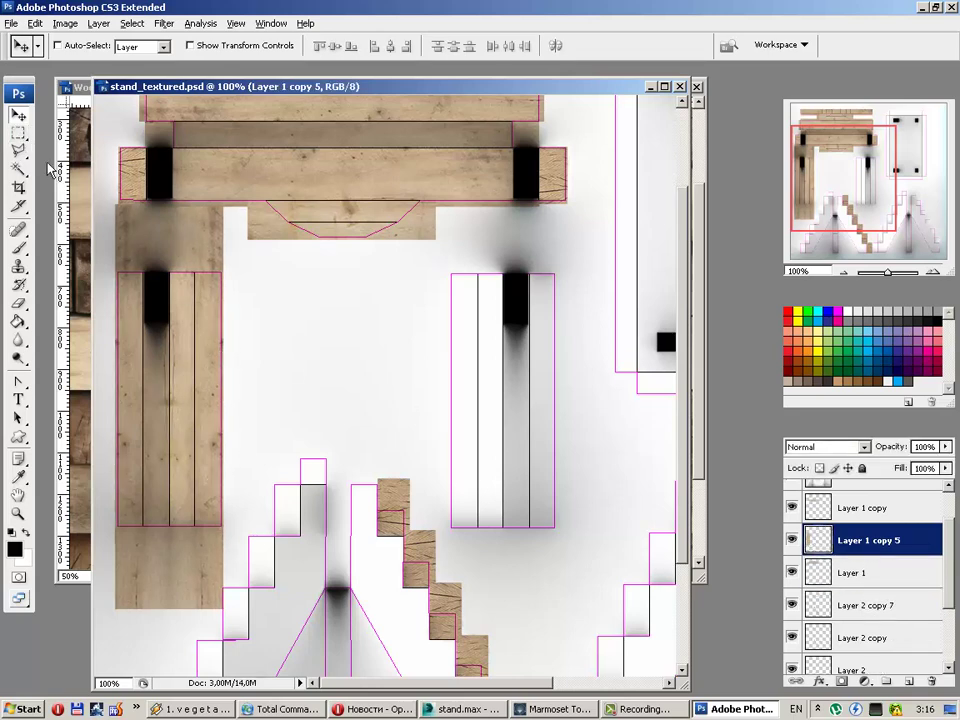
key(m)
key(Delete)
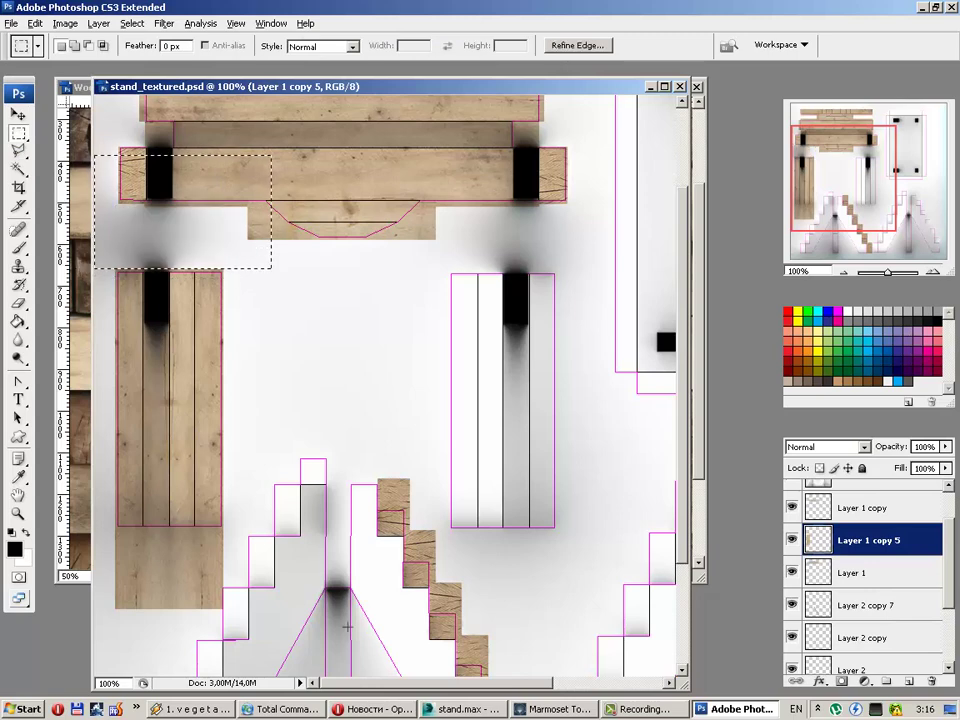
drag(310, 645, 94, 531)
key(ctrl+d)
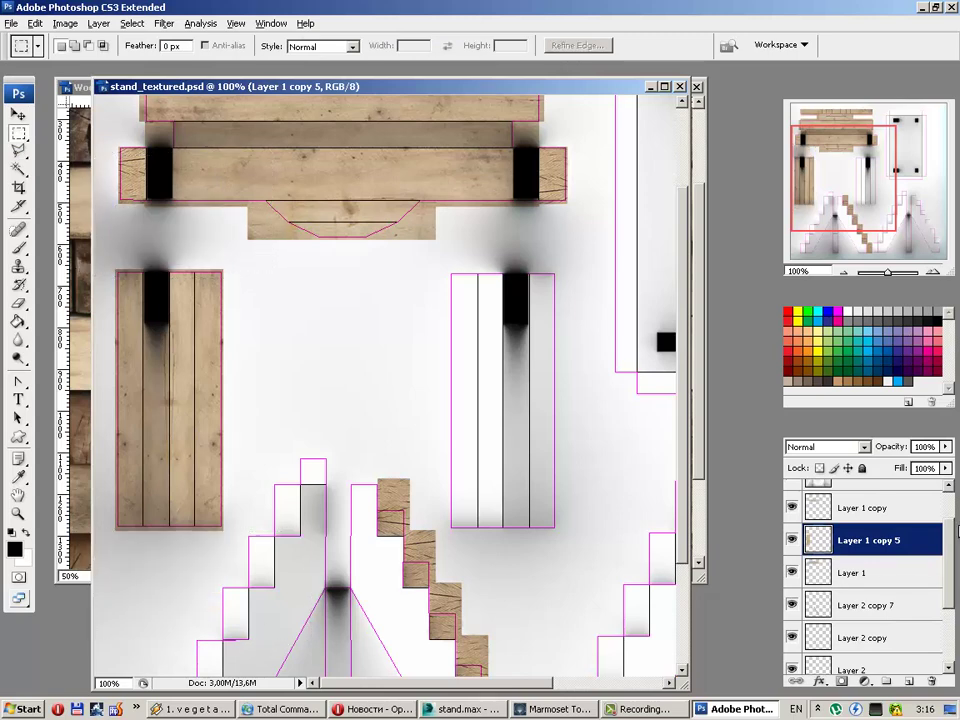
scroll(950, 515, up, 2)
click(792, 497)
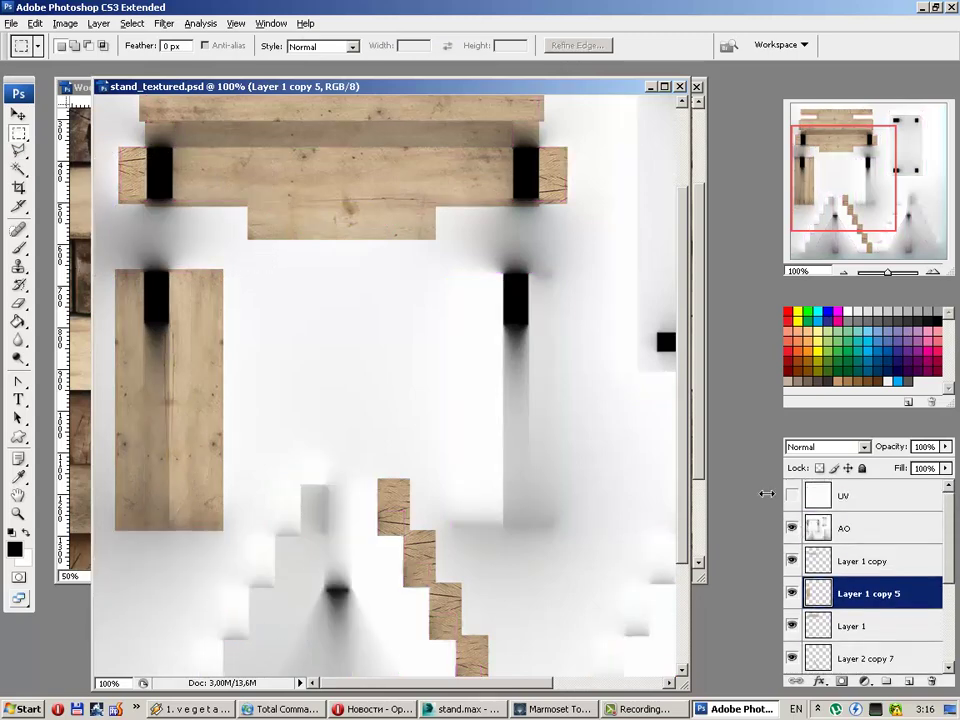
click(560, 709)
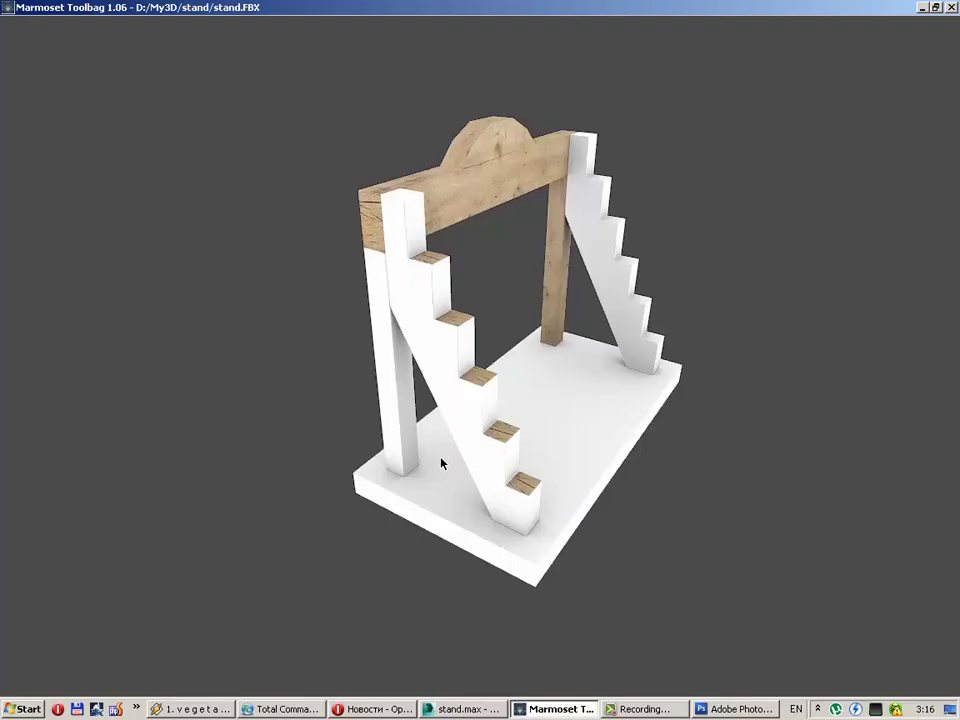
Step: Orbit the Marmoset view around the stand to inspect the wood-grain top beam and front post
drag(439, 461, 585, 437)
right_drag(585, 437, 590, 478)
mouse_move(589, 478)
mouse_down()
mouse_move(516, 446)
mouse_move(527, 456)
mouse_move(497, 463)
mouse_move(510, 484)
mouse_up()
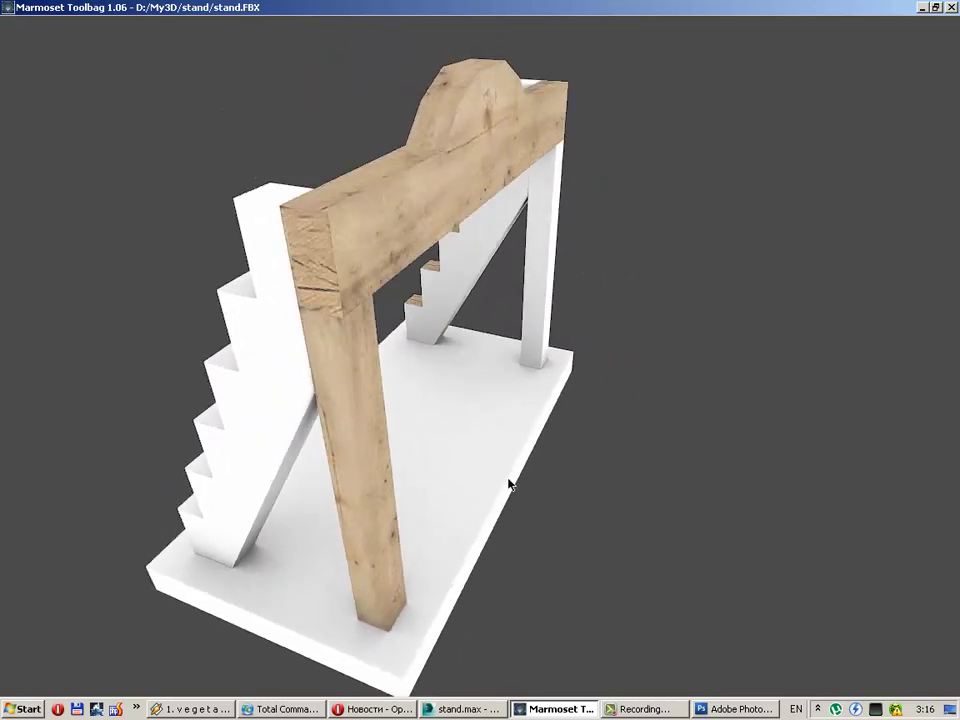
Step: Show the UV outlines over the texture again and switch to the Move tool
scroll(378, 599, down, 3)
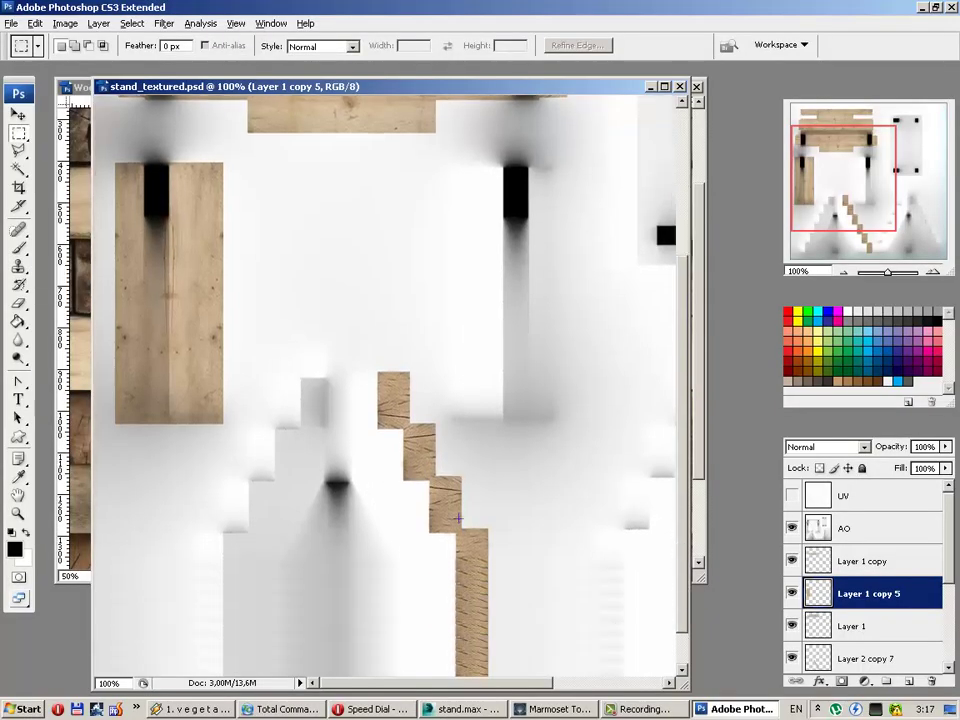
scroll(470, 560, down, 1)
click(791, 496)
scroll(431, 435, up, 3)
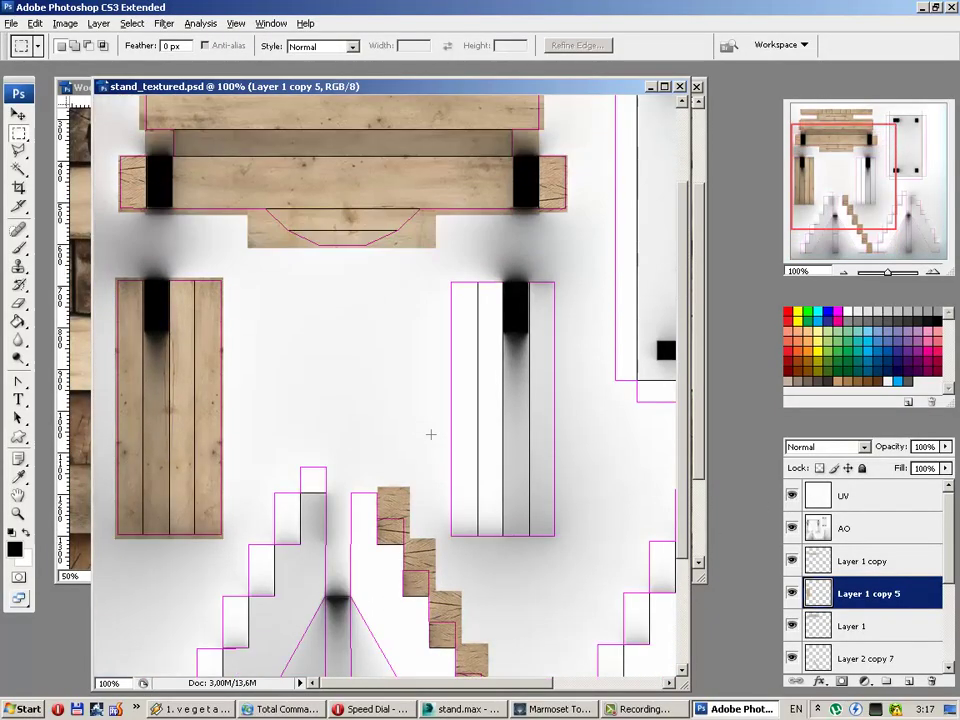
scroll(332, 384, up, 2)
click(18, 115)
Step: Copy the left post's planks onto the right post island, nudge 2 px left and mirror horizontally
scroll(620, 464, down, 1)
scroll(560, 480, right, 1)
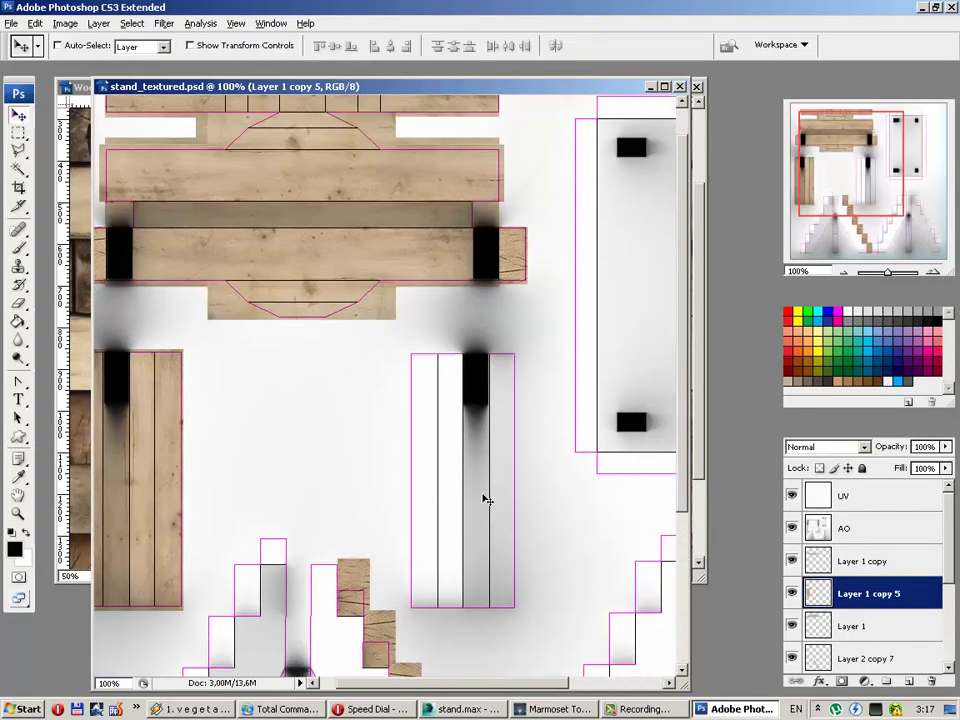
scroll(482, 497, down, 1)
scroll(480, 678, left, 1)
drag(190, 450, 522, 487)
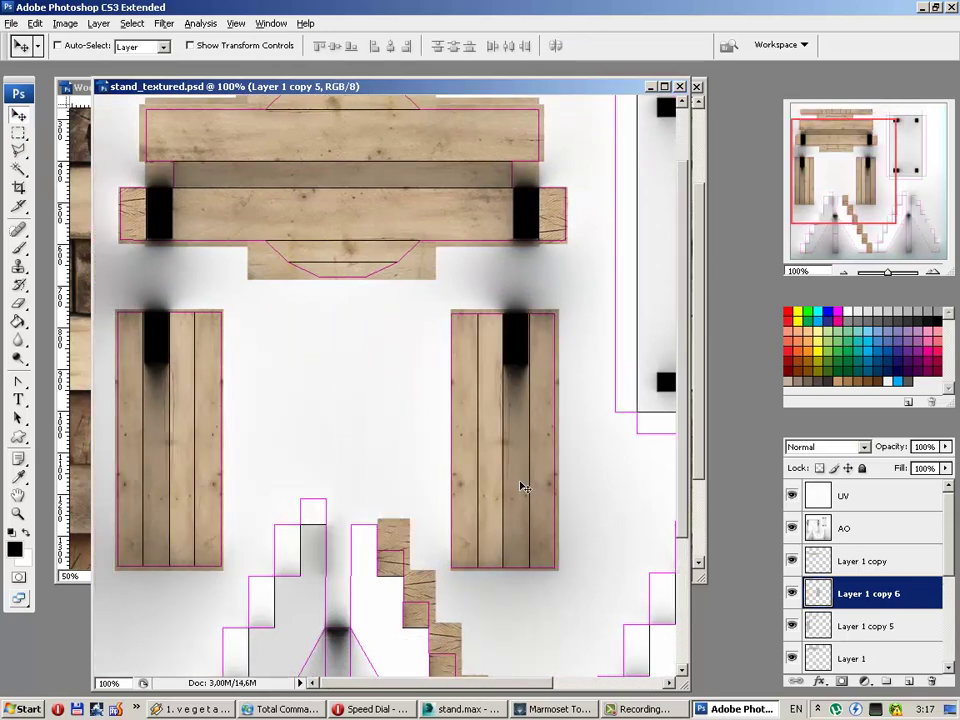
key(Left)
key(Left)
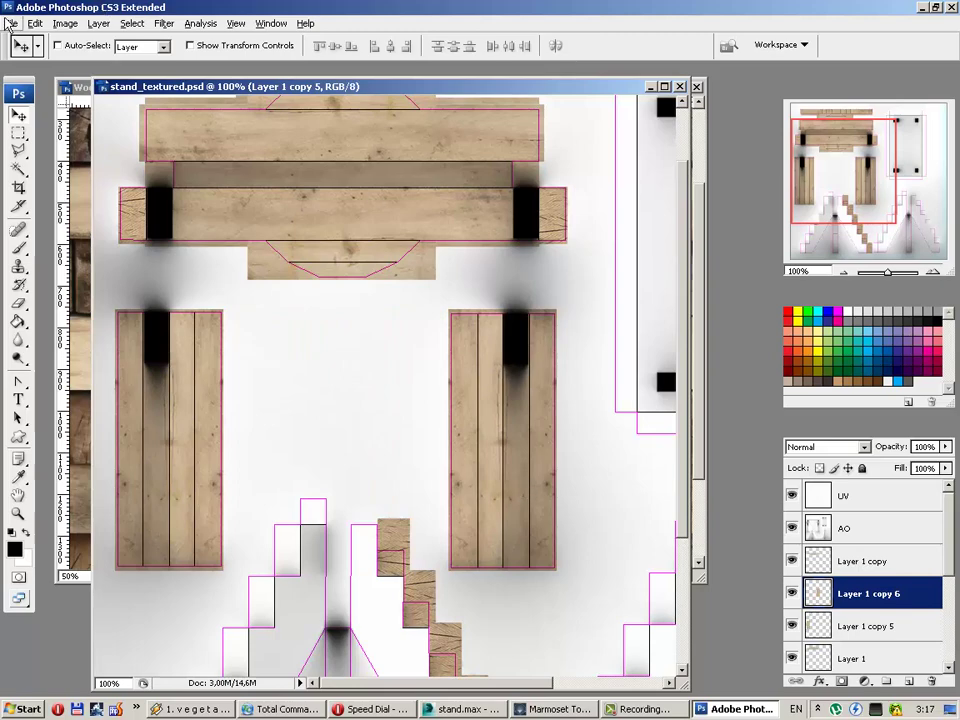
click(35, 22)
mouse_move(58, 291)
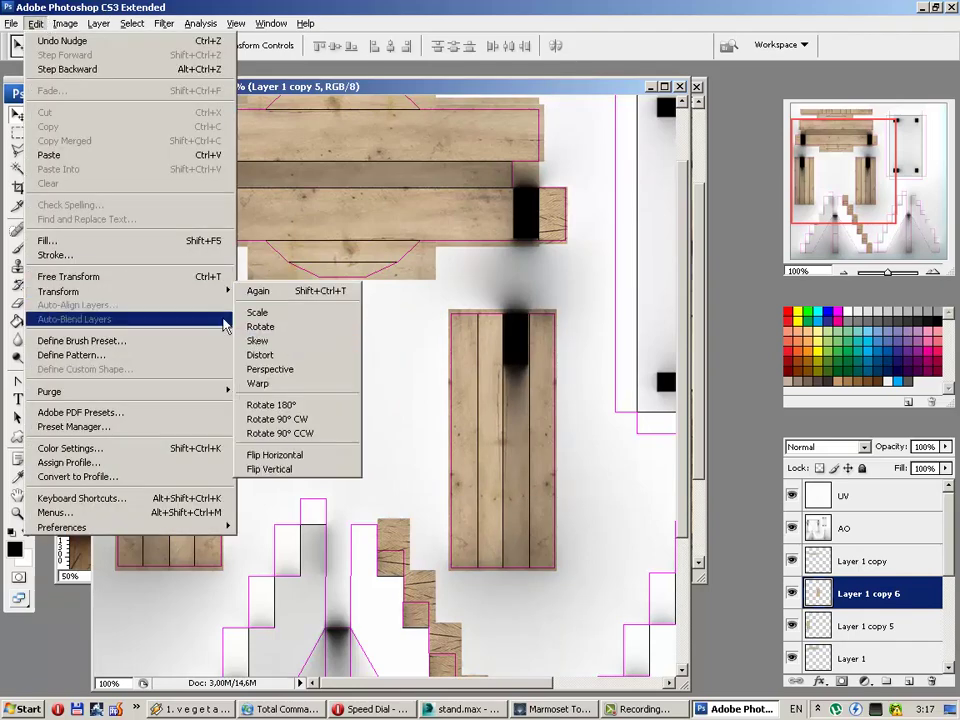
click(272, 455)
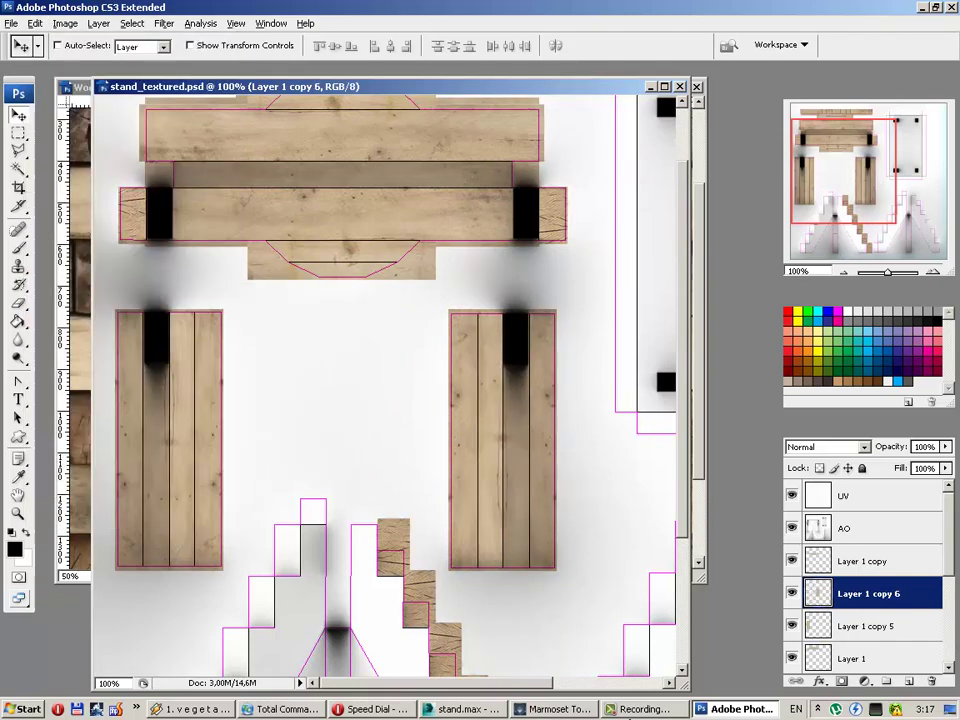
click(555, 709)
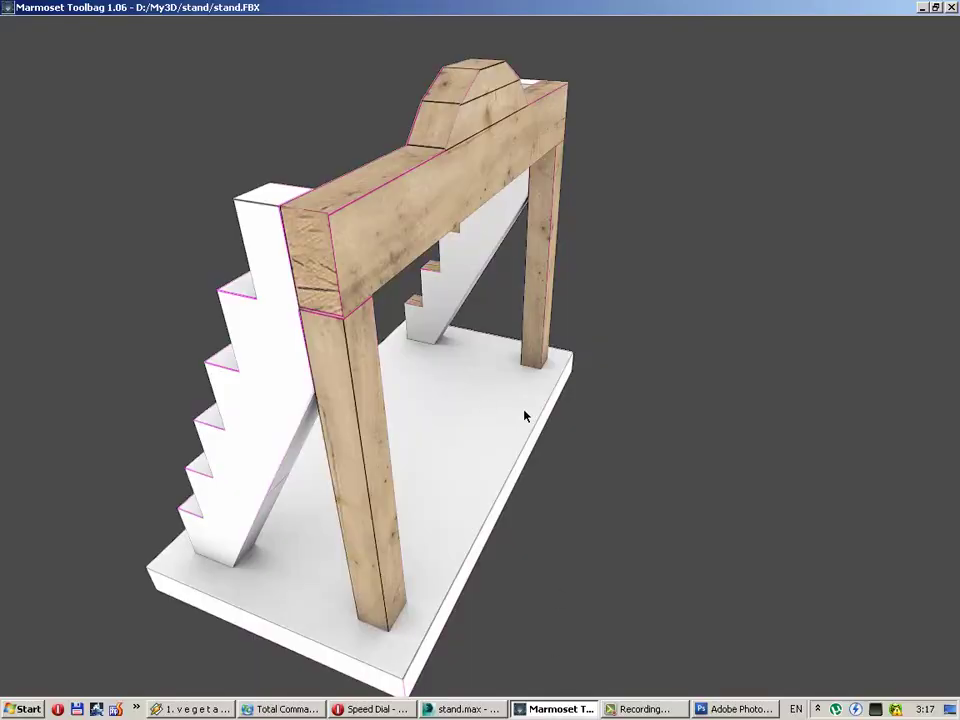
Step: Orbit Marmoset to a near-front view of both wood-covered posts, then return to Photoshop
mouse_move(525, 415)
mouse_down()
mouse_move(428, 370)
mouse_move(422, 405)
mouse_move(647, 399)
mouse_move(827, 371)
mouse_move(780, 375)
mouse_move(810, 381)
mouse_move(780, 411)
mouse_move(587, 396)
mouse_move(576, 404)
mouse_move(583, 441)
mouse_move(706, 415)
mouse_up()
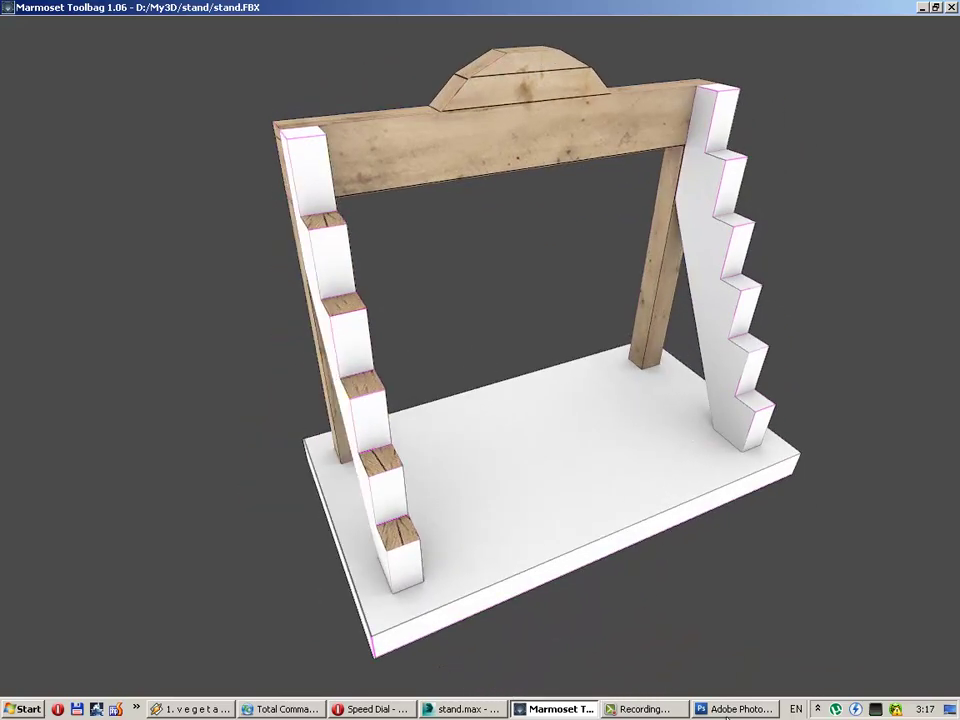
click(735, 709)
Step: Locate and select the Layer 2 copy 7 stair tile layer in the Layers panel
scroll(372, 455, down, 5)
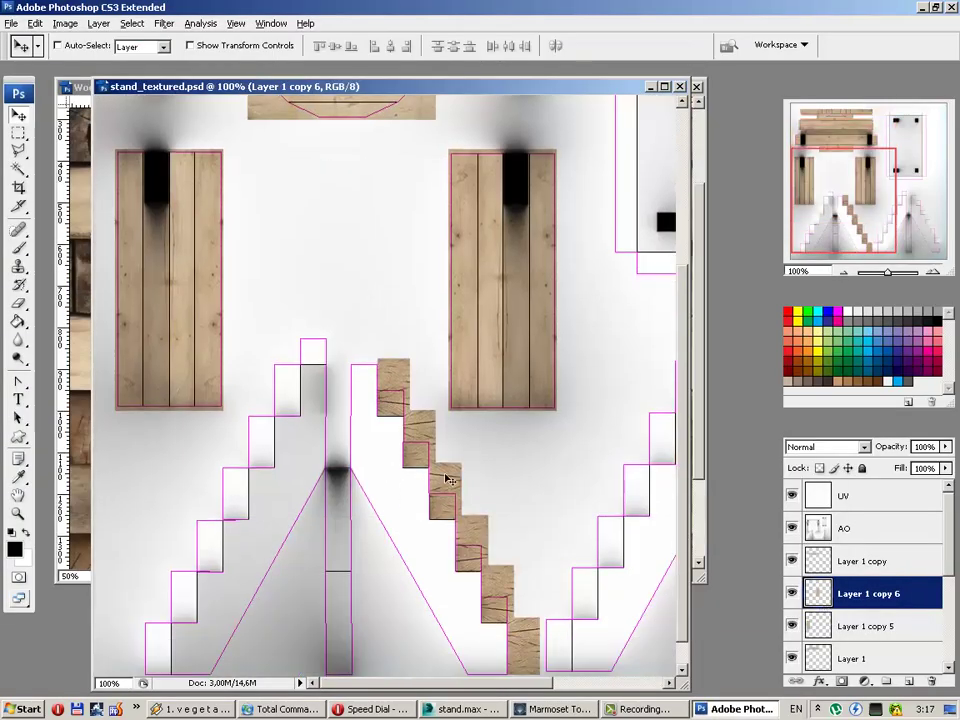
scroll(460, 485, right, 2)
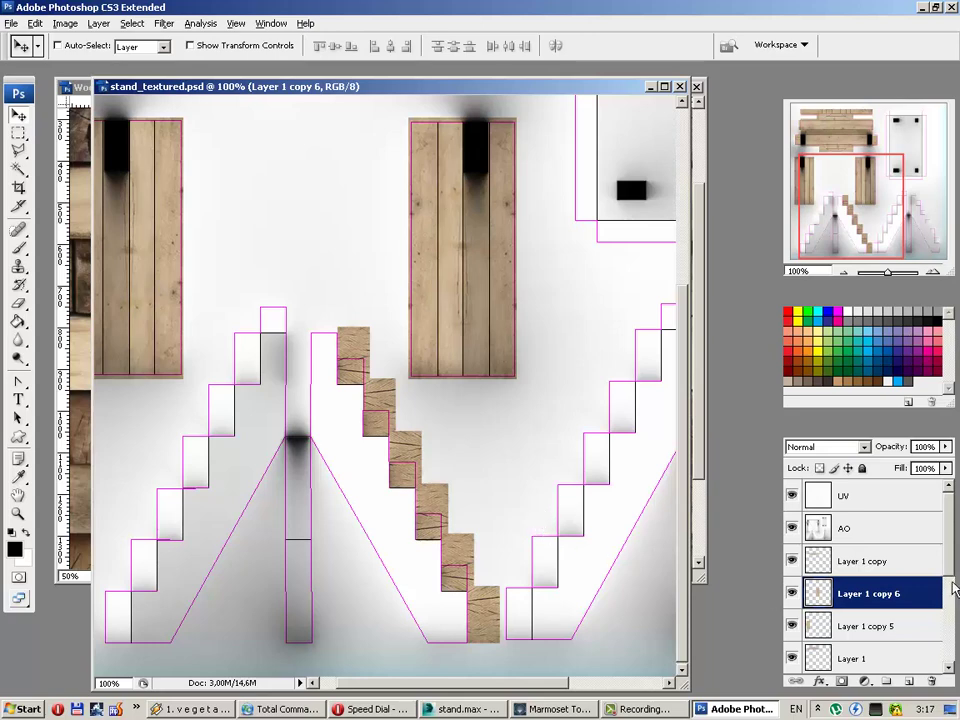
scroll(930, 610, down, 3)
scroll(910, 636, down, 3)
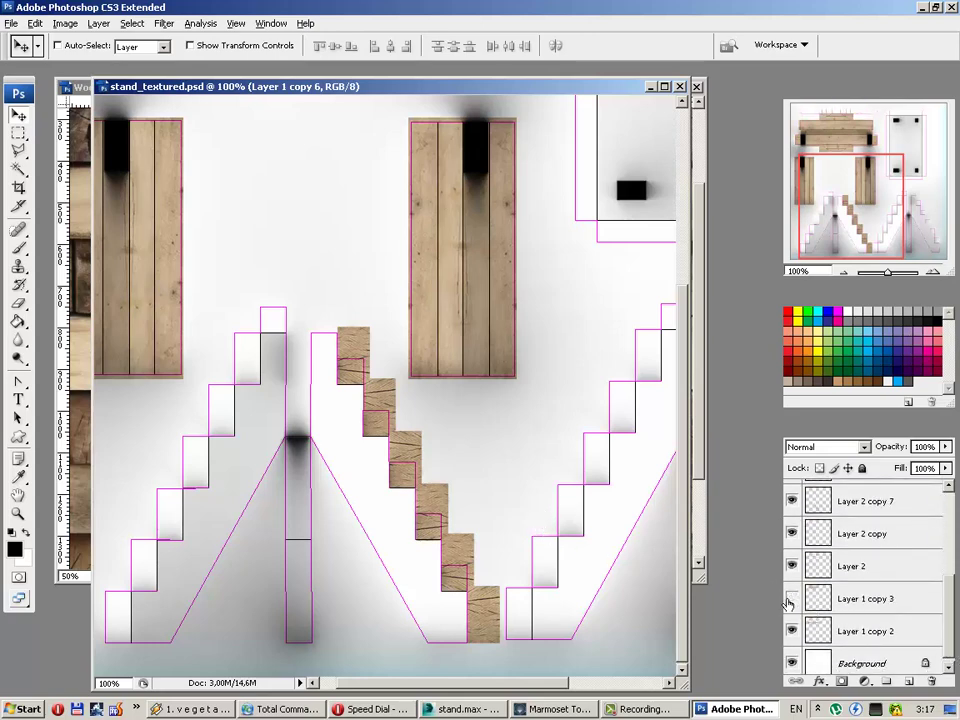
scroll(790, 600, up, 3)
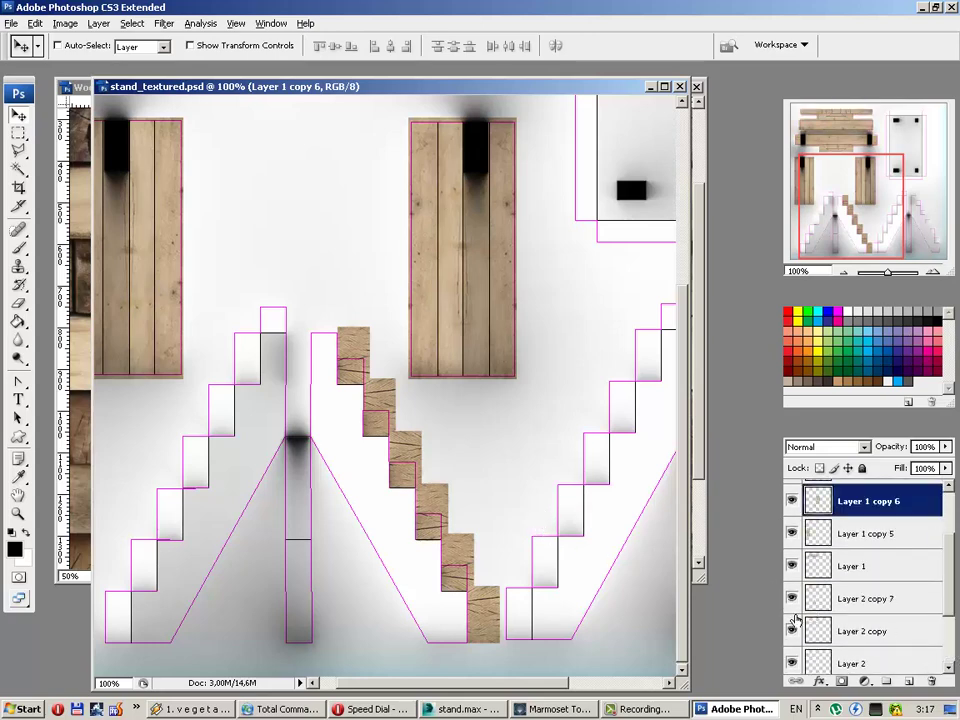
scroll(792, 597, up, 3)
click(792, 597)
click(792, 597)
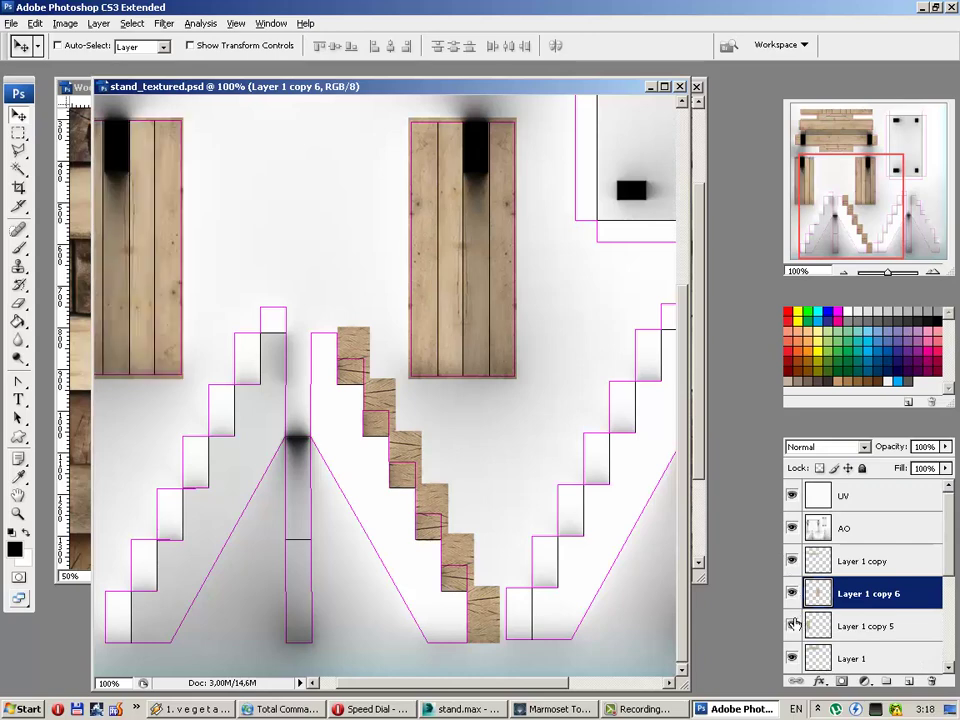
scroll(792, 610, down, 1)
click(792, 593)
click(840, 593)
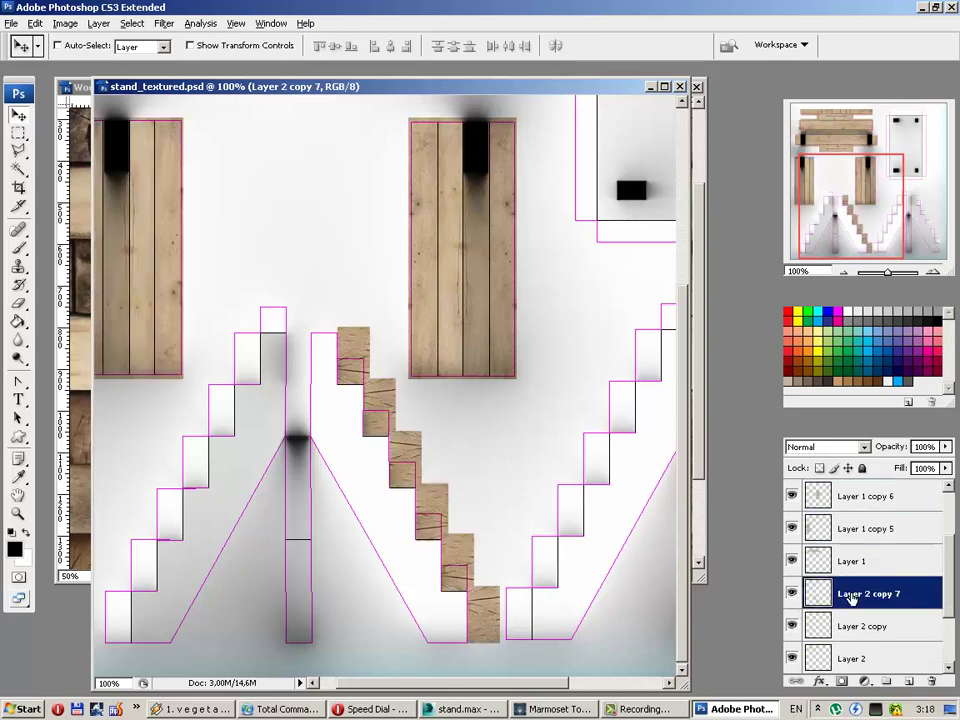
Step: Copy a wood tile onto the left staircase's top step and merge it into the stair tiles
click(19, 132)
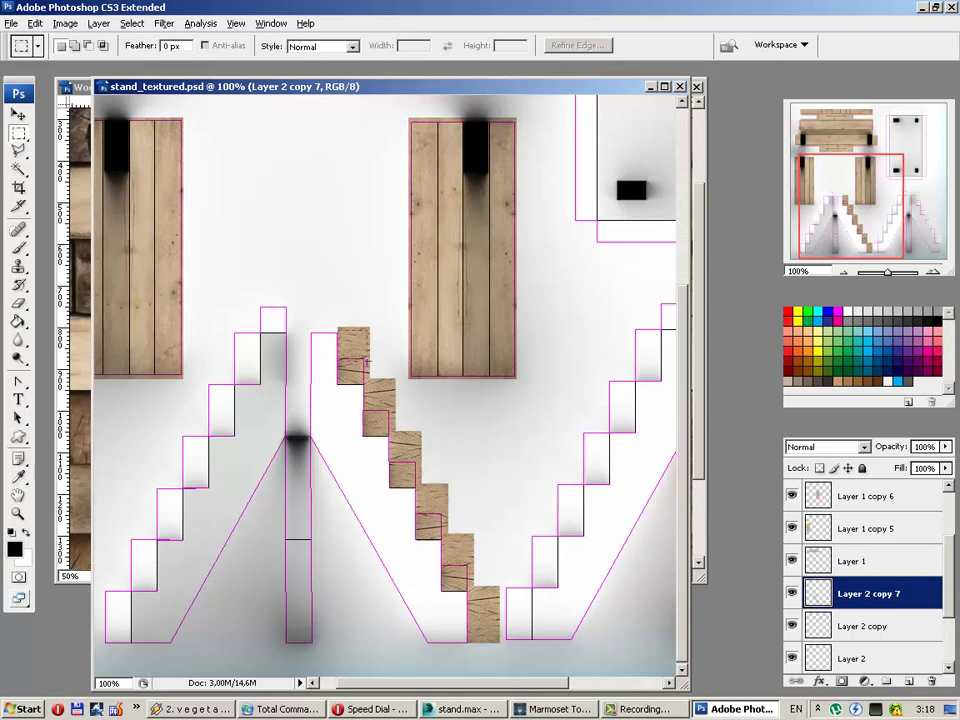
key(ctrl+j)
key(v)
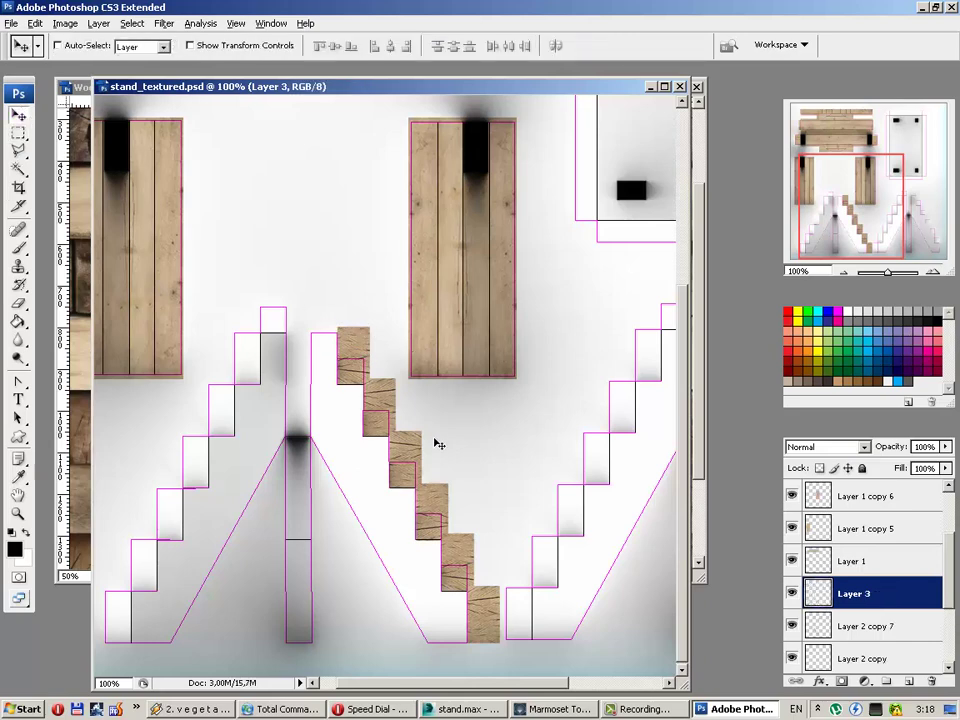
drag(437, 443, 354, 399)
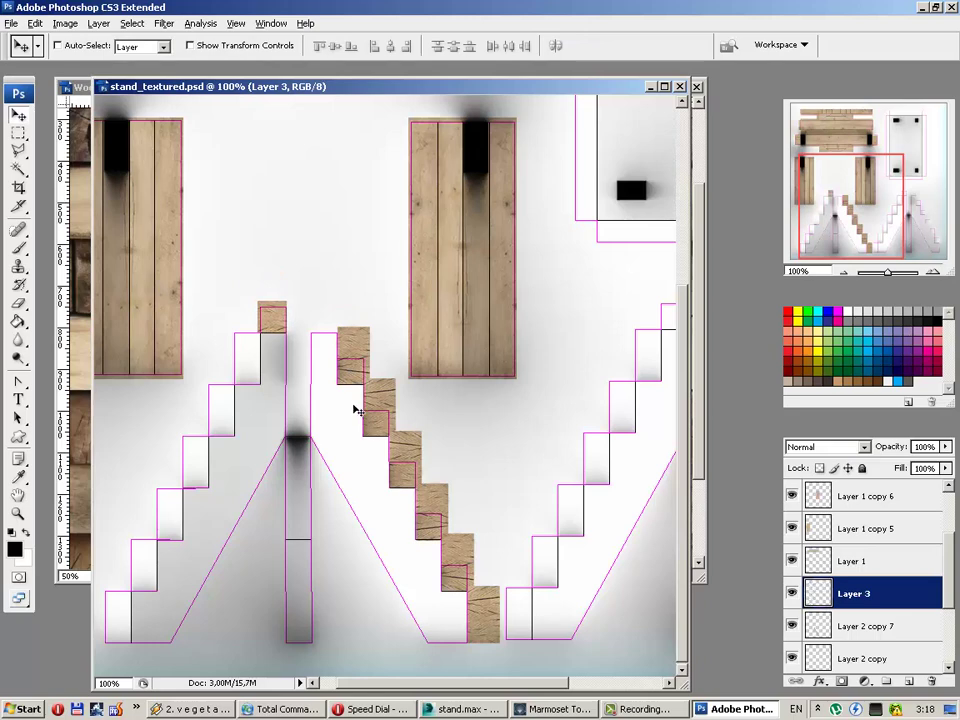
key(ctrl+e)
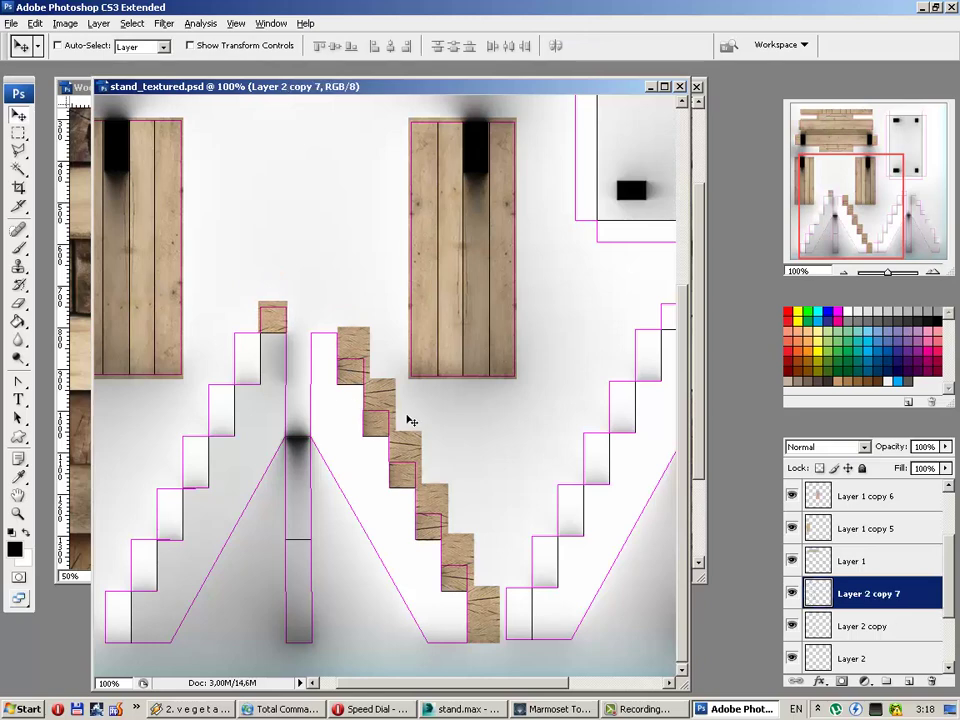
mouse_move(411, 420)
mouse_down()
mouse_move(425, 421)
mouse_move(417, 428)
mouse_up()
Step: Place a copy of the stair wood blocks onto the right staircase's steps
scroll(312, 515, right, 2)
alt+drag(312, 528, 447, 528)
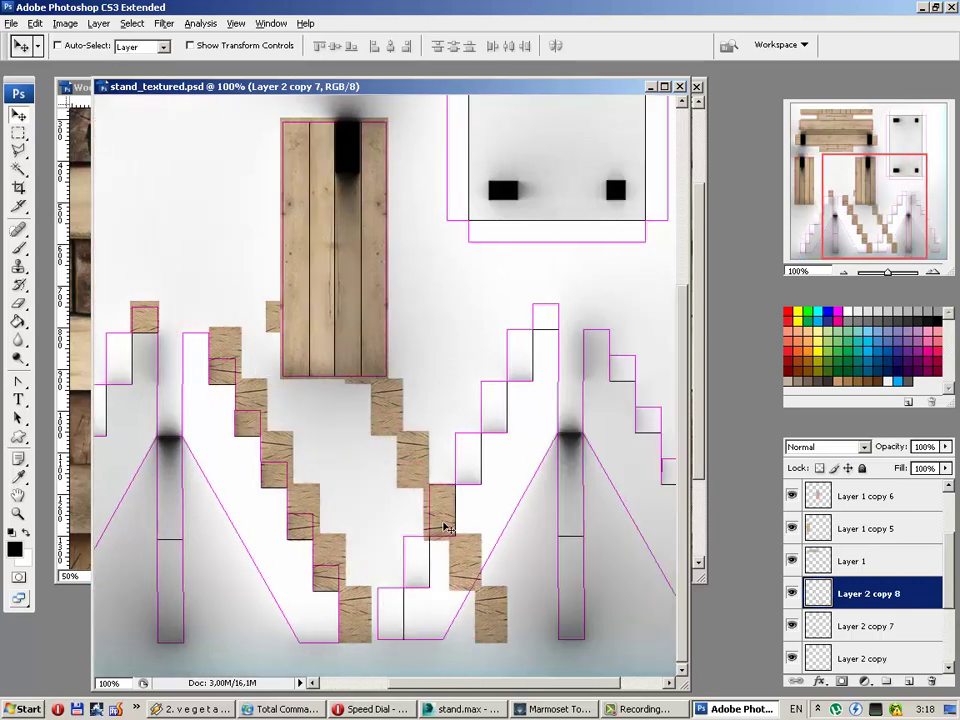
click(40, 23)
mouse_move(120, 291)
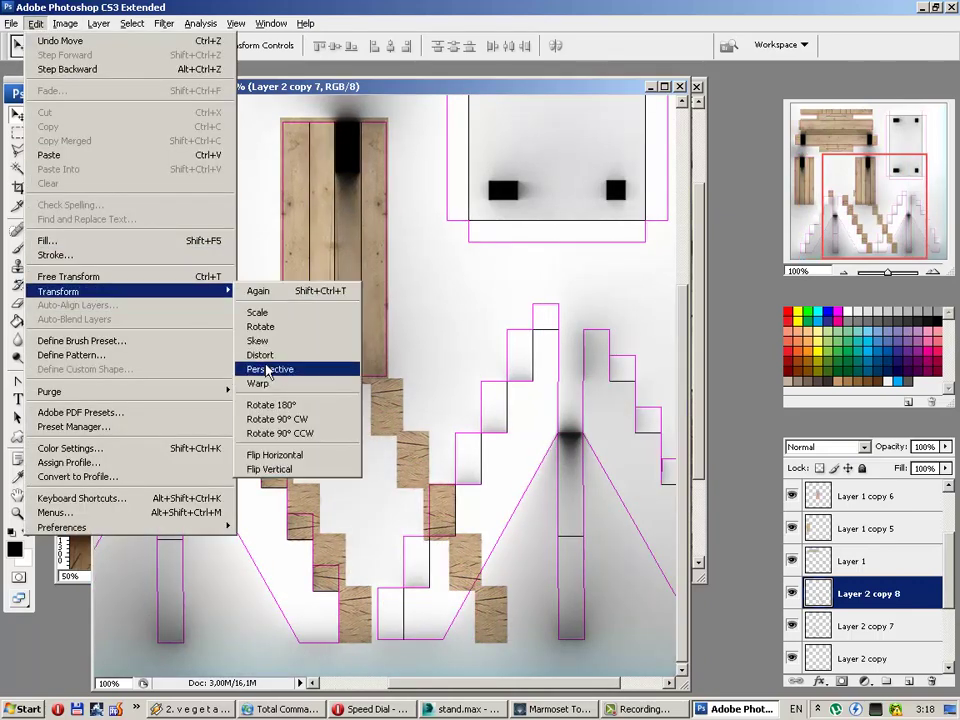
click(275, 455)
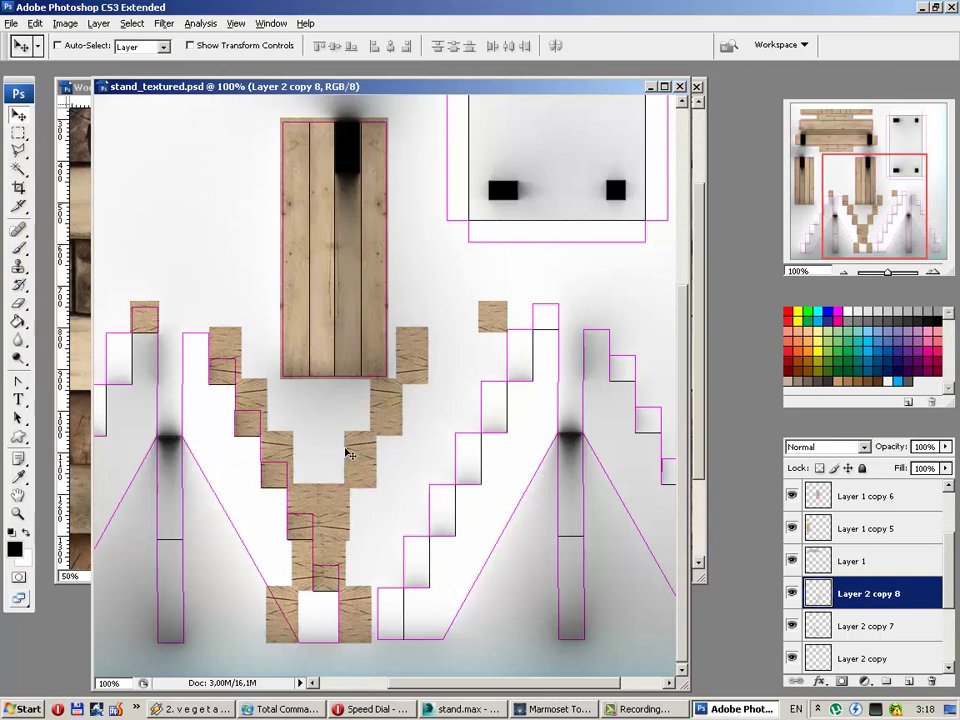
key(ctrl+z)
drag(361, 477, 627, 479)
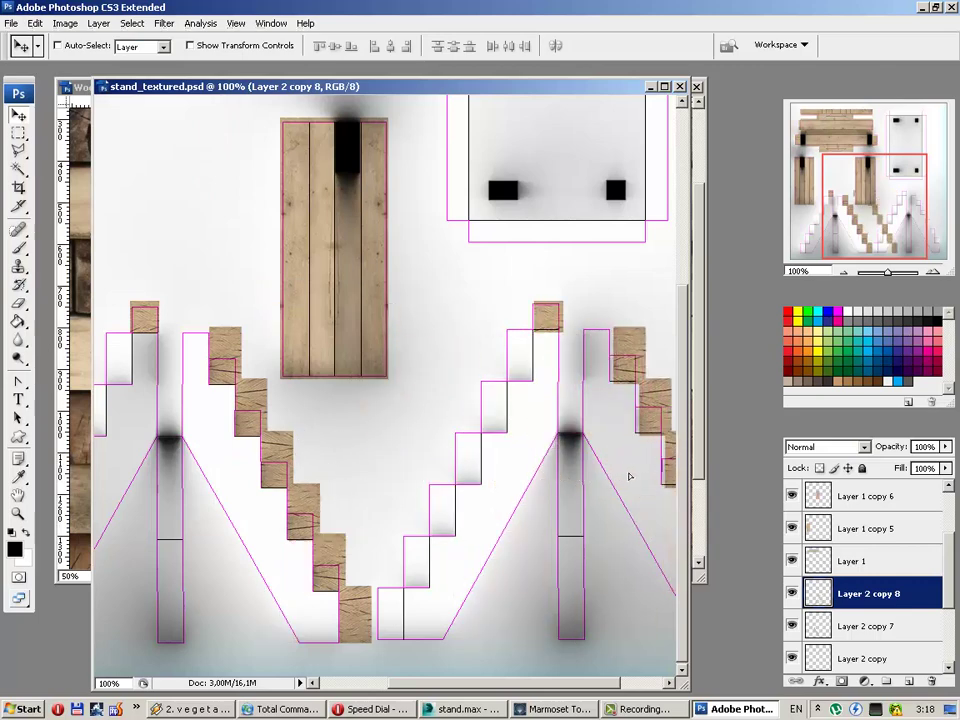
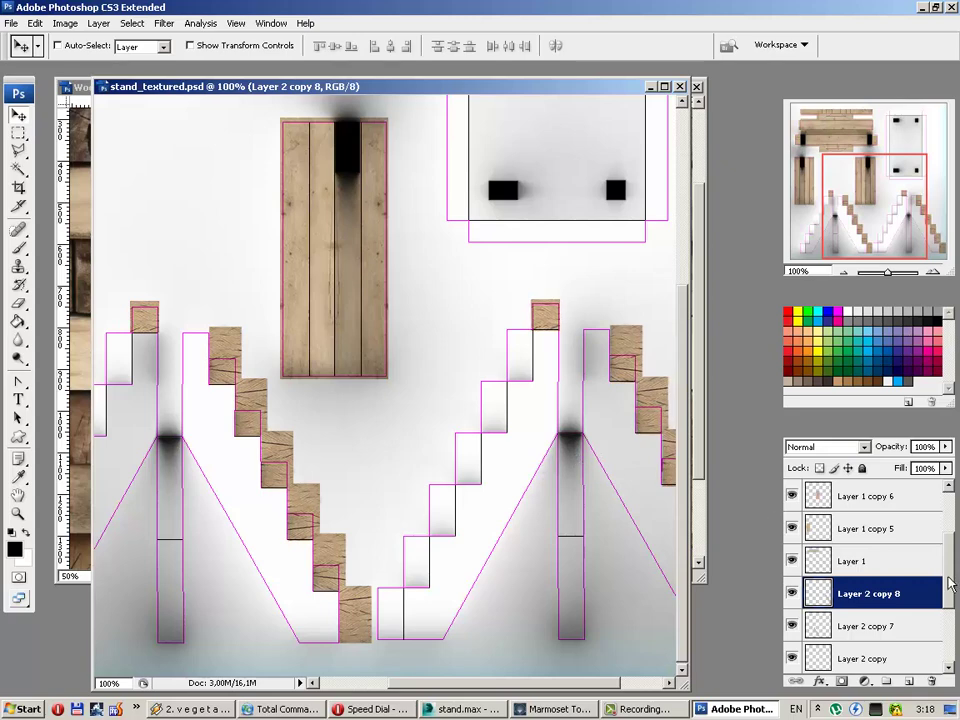
Step: Toggle the UV outlines to check which plank belongs to Layer 1 copy 6
drag(951, 585, 953, 515)
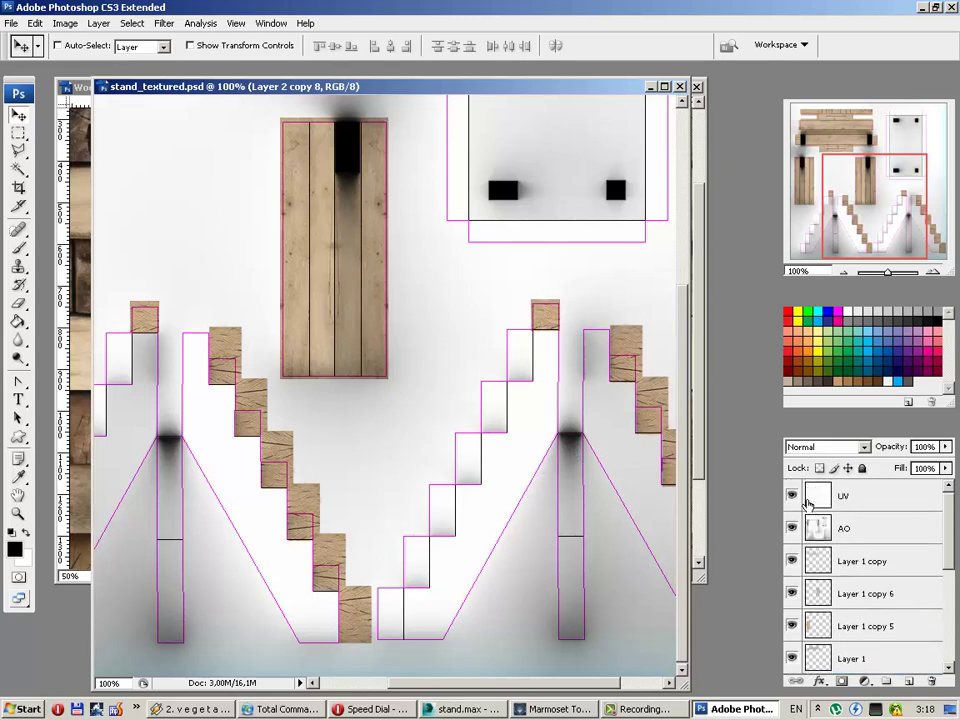
click(792, 497)
scroll(355, 399, up, 2)
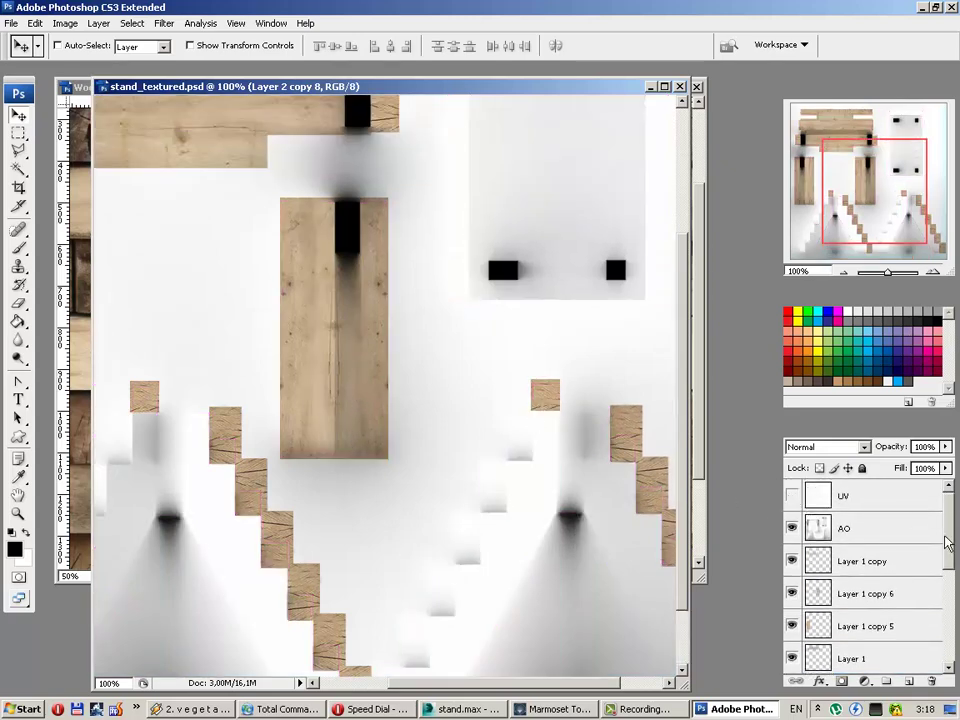
click(812, 600)
click(792, 593)
click(792, 593)
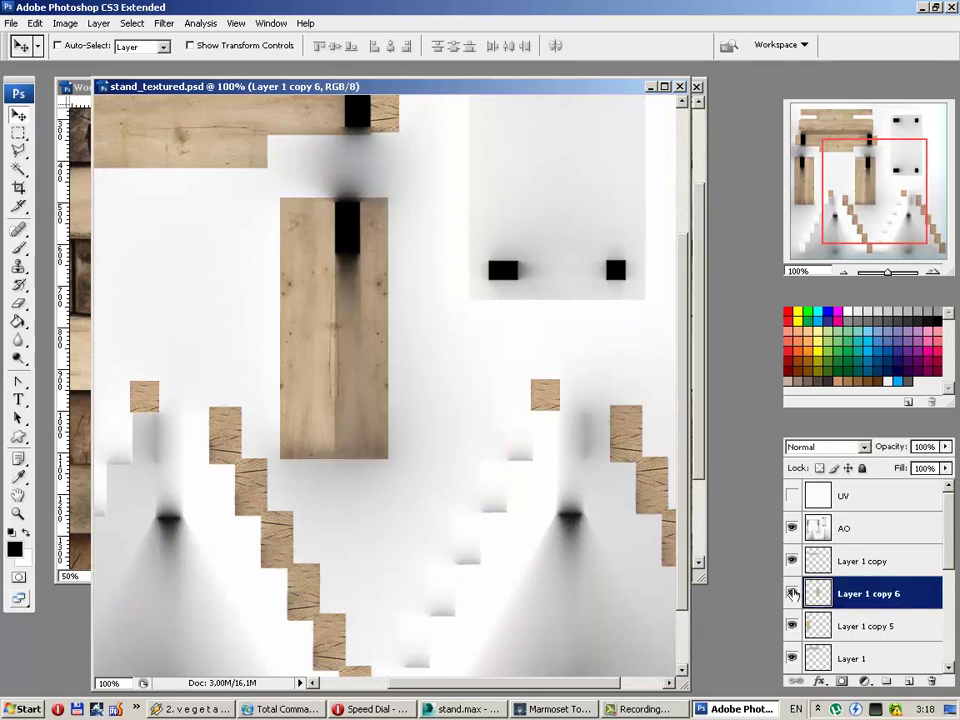
click(792, 496)
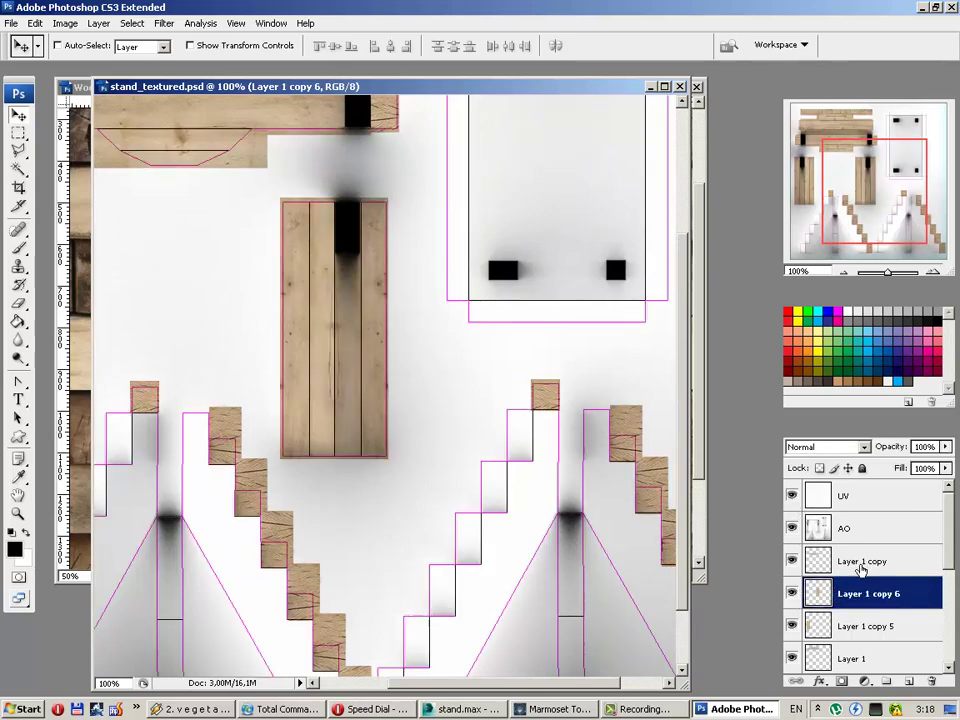
scroll(392, 433, down, 1)
scroll(437, 671, down, 1)
Step: Place a duplicated wood plank block over the left staircase pieces
drag(437, 682, 379, 682)
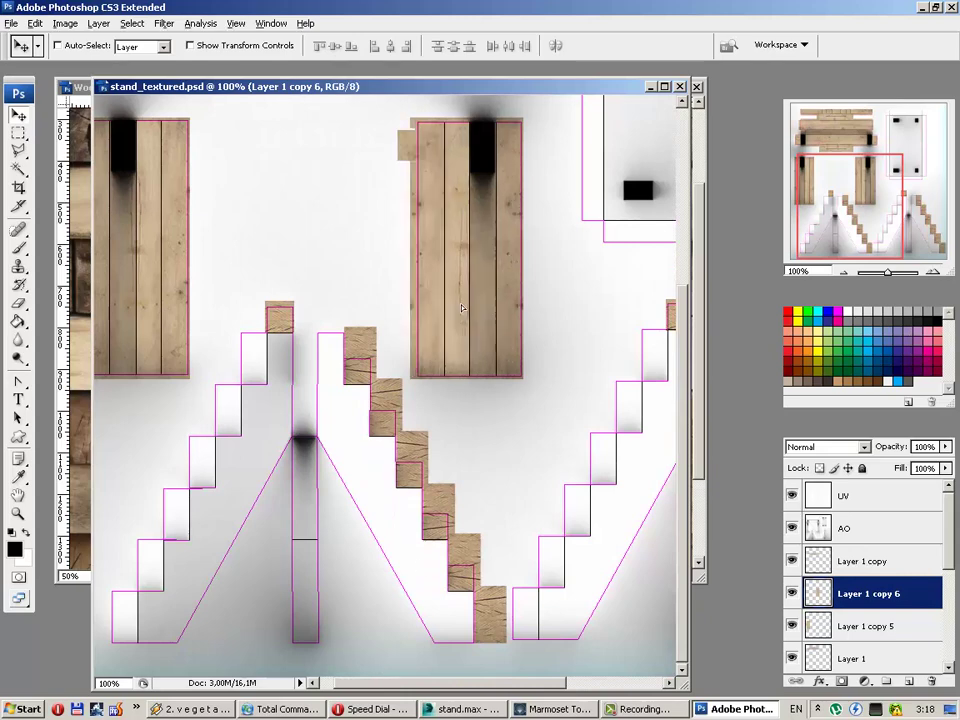
drag(462, 308, 194, 549)
key(ctrl+j)
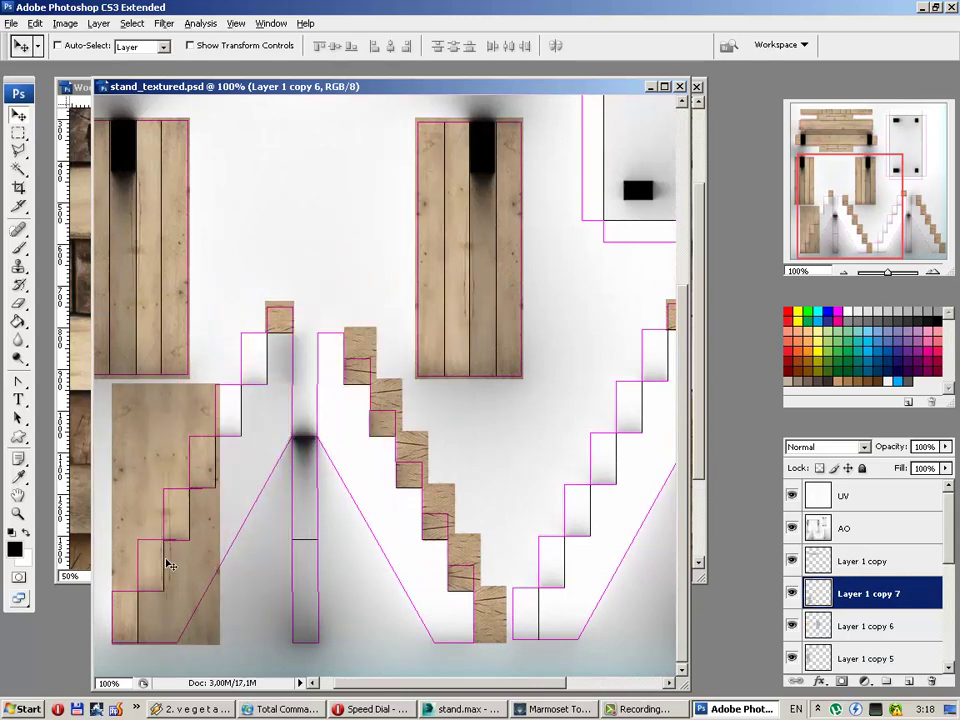
alt+drag(180, 569, 272, 571)
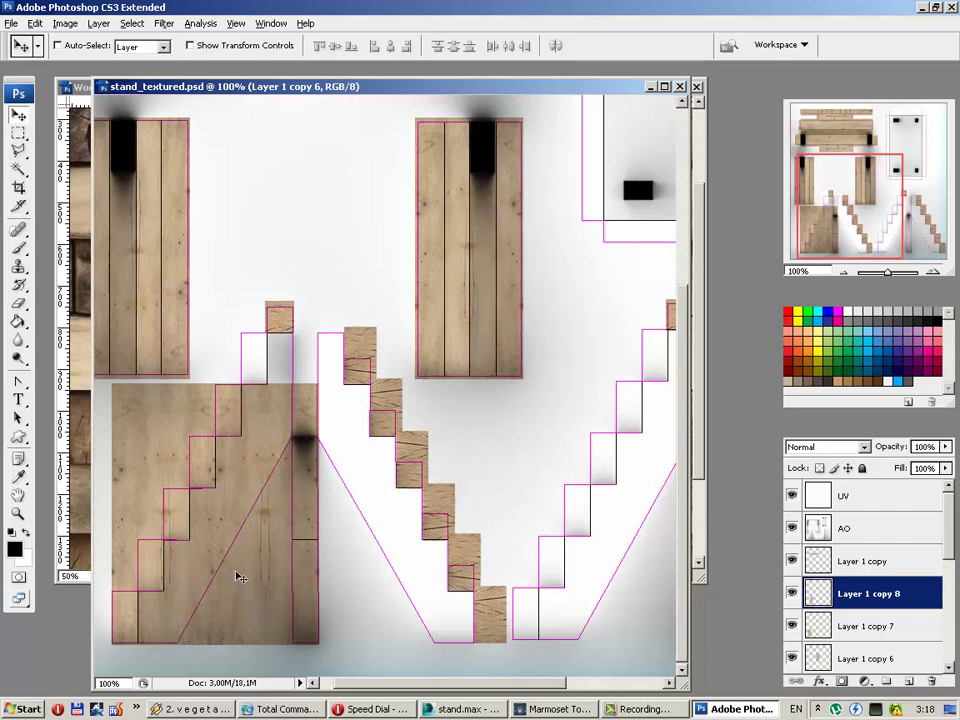
drag(240, 577, 241, 574)
key(Delete)
mouse_move(240, 580)
mouse_down()
mouse_move(394, 589)
mouse_move(381, 593)
mouse_move(370, 575)
mouse_move(358, 422)
mouse_up()
key(Delete)
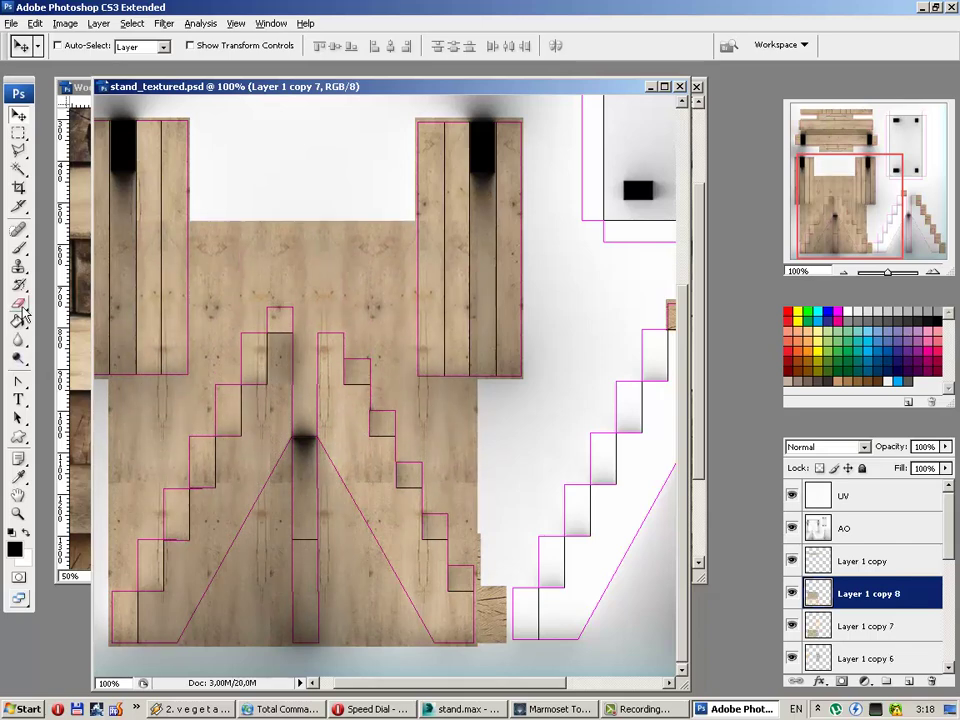
Step: Enlarge the eraser brush to 68 px, then return to the Move tool
key(e)
right_click(137, 464)
drag(163, 494, 205, 494)
key(Return)
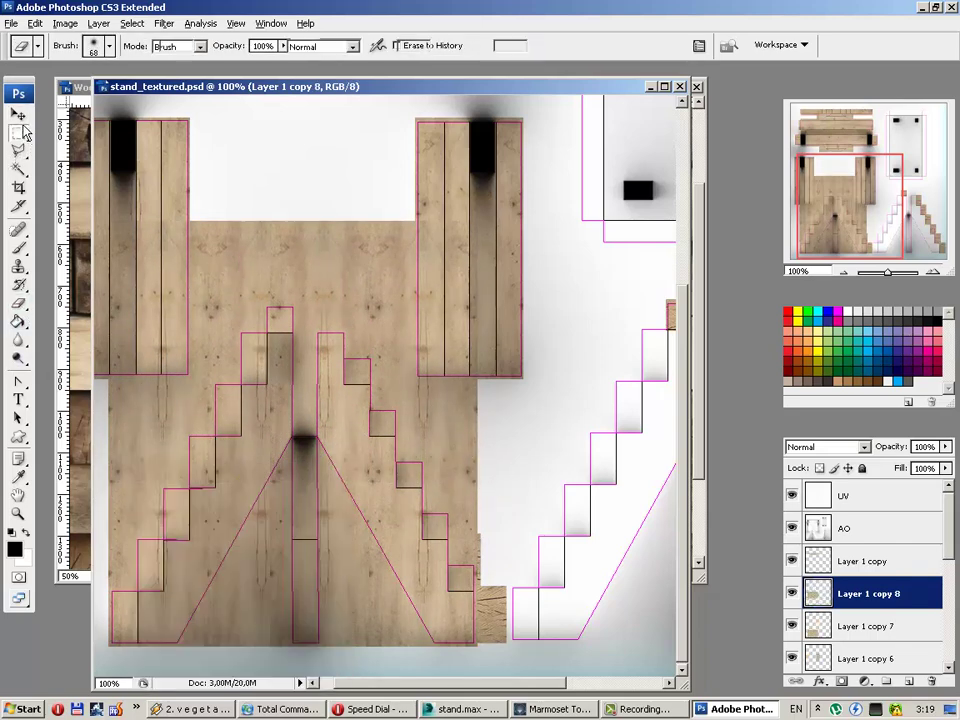
key(v)
key(ctrl+z)
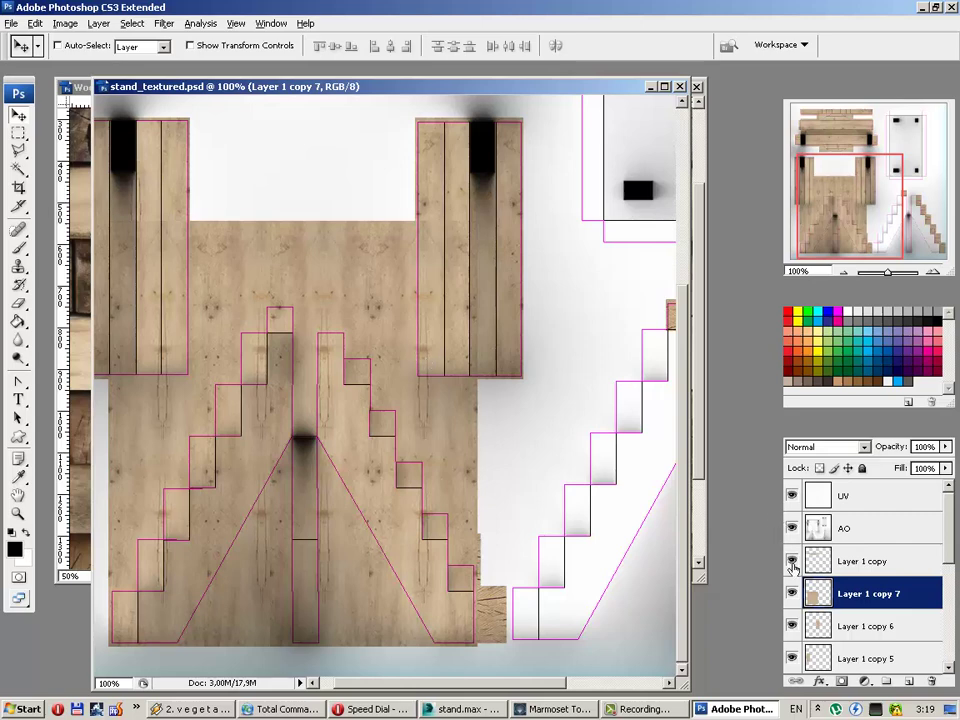
Step: Move the wood layer just above Background so it covers the right staircase
scroll(792, 566, down, 3)
key(ctrl+[)
key(ctrl+[)
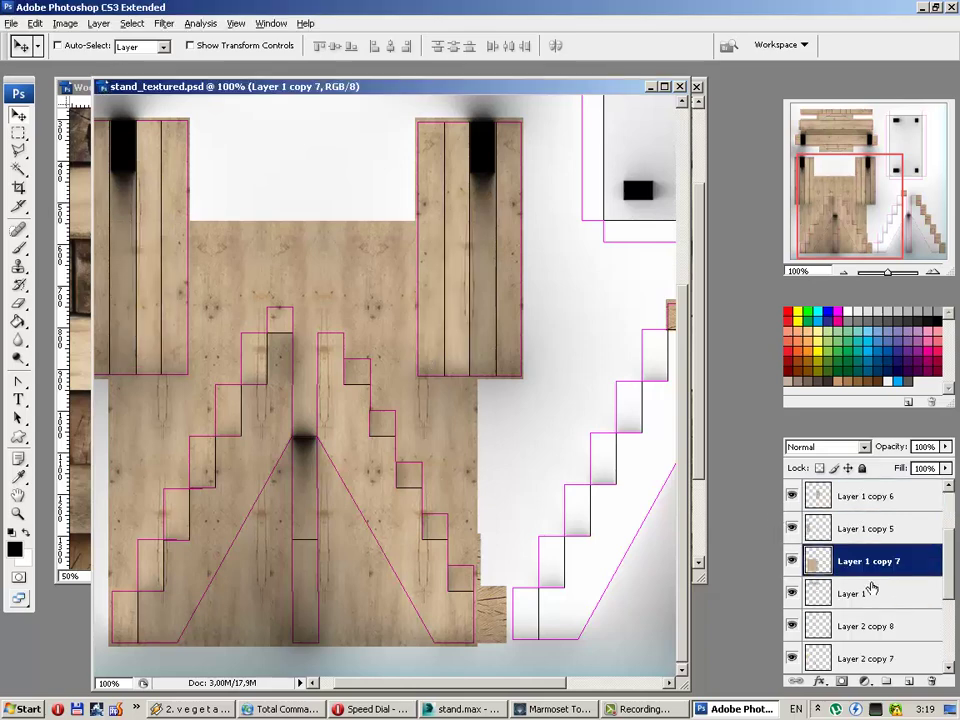
click(16, 134)
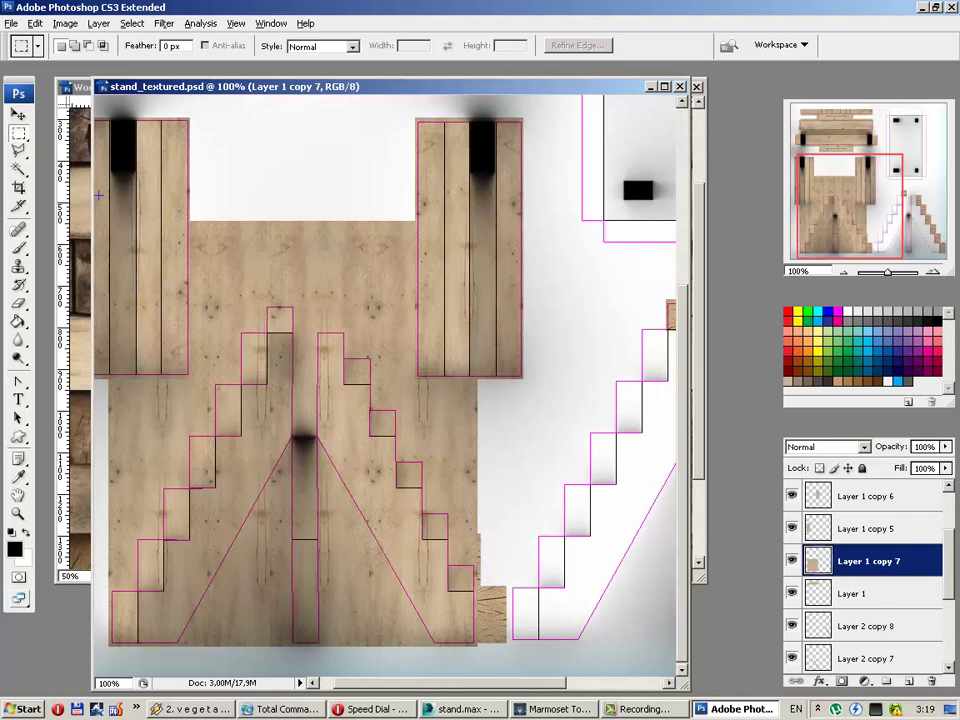
click(14, 116)
scroll(385, 632, right, 5)
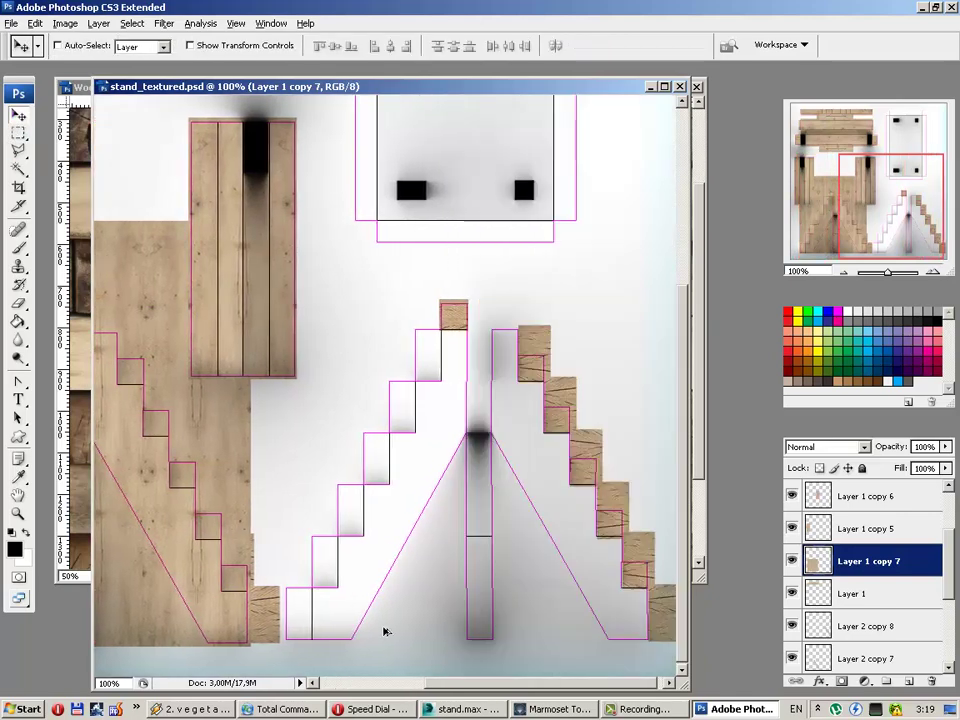
drag(385, 632, 588, 537)
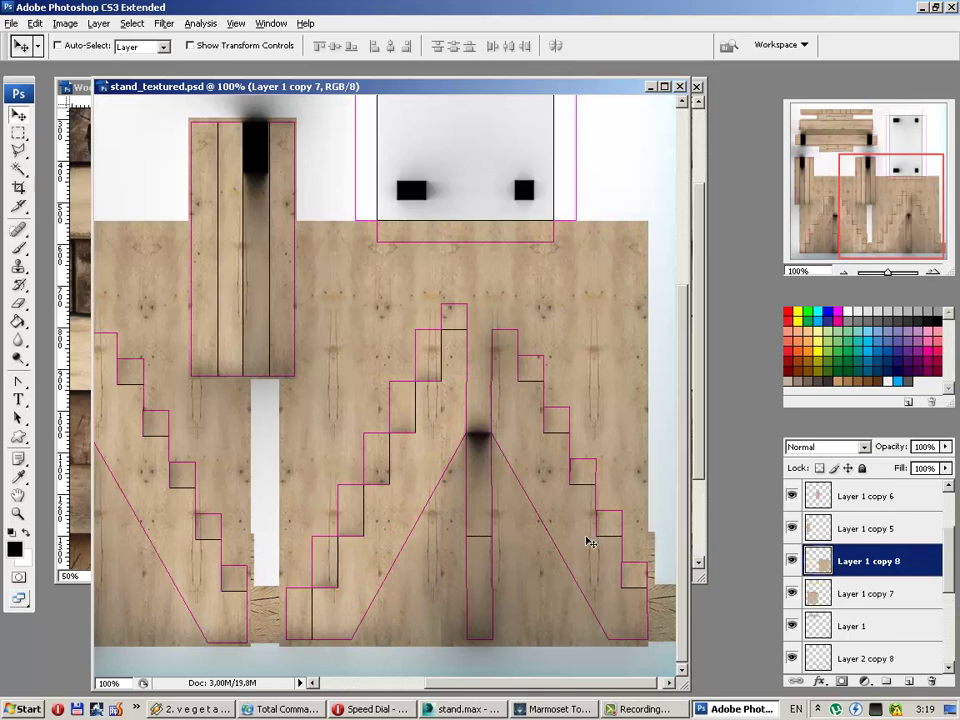
key(ctrl+z)
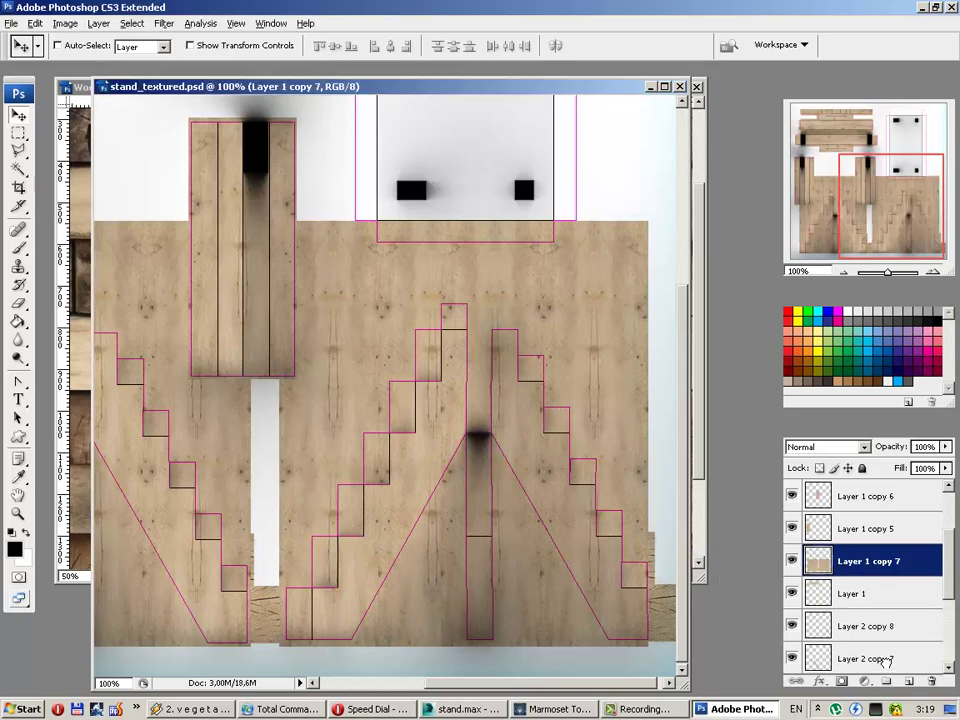
drag(885, 662, 885, 668)
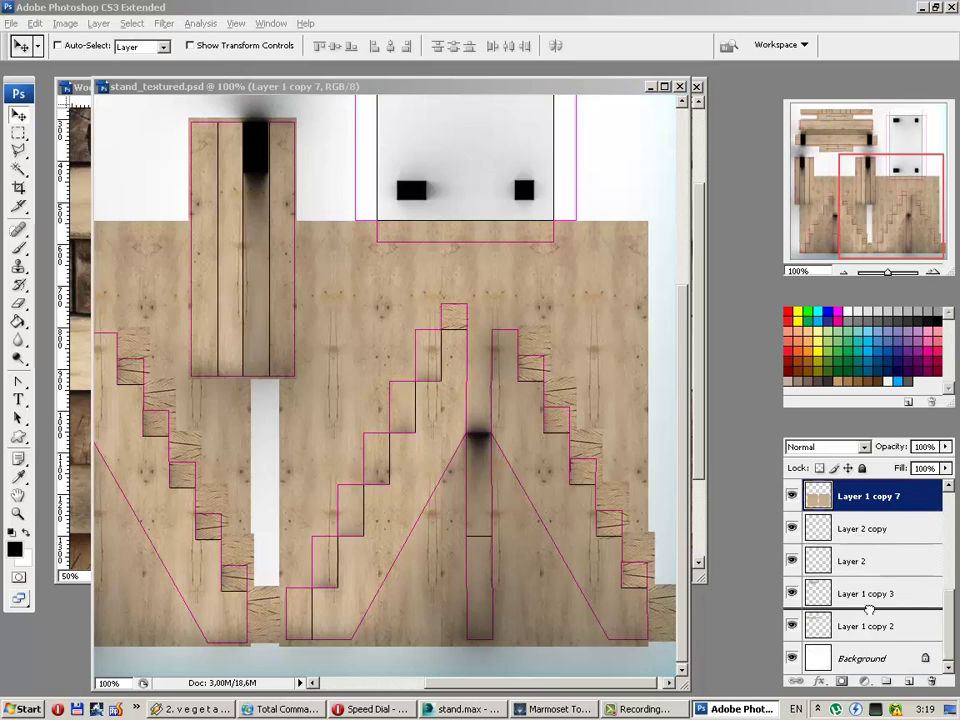
drag(869, 609, 869, 642)
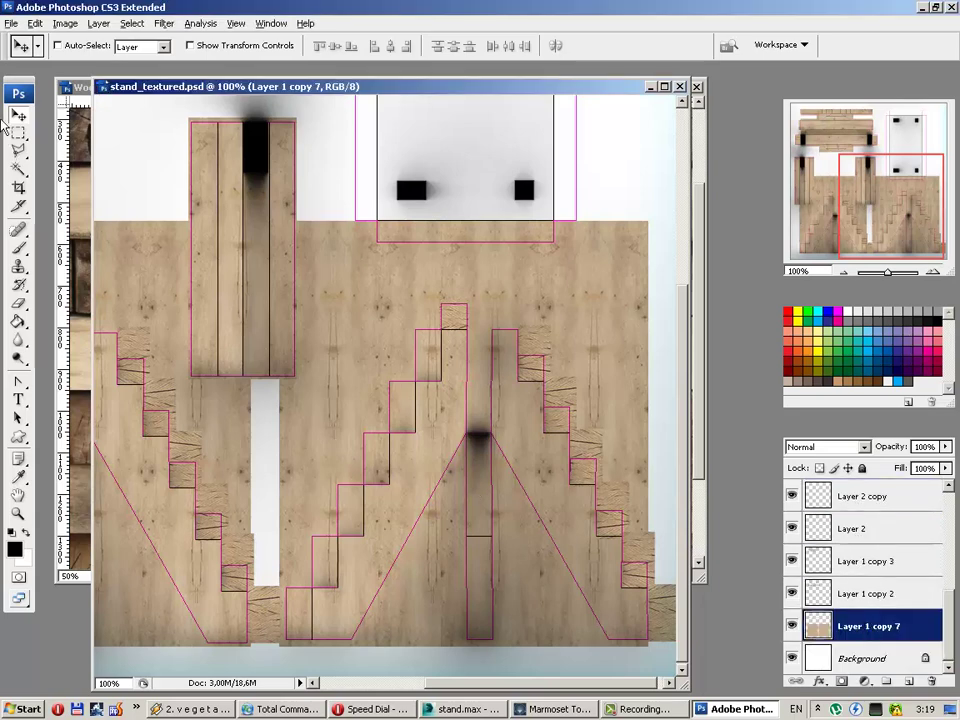
Step: Copy the wood block up over the white top panel
click(18, 136)
click(18, 113)
scroll(411, 381, up, 5)
alt+drag(465, 477, 428, 205)
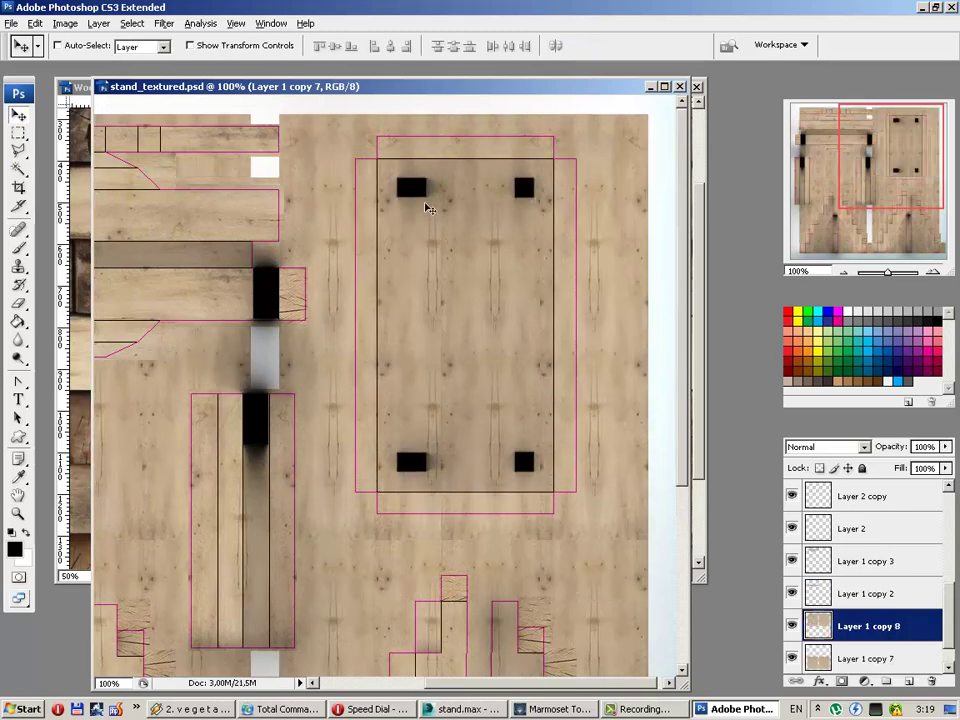
Step: Zoom out and delete the excess wood left of and beside the top panel
key(ctrl+minus)
key(ctrl+minus)
click(18, 140)
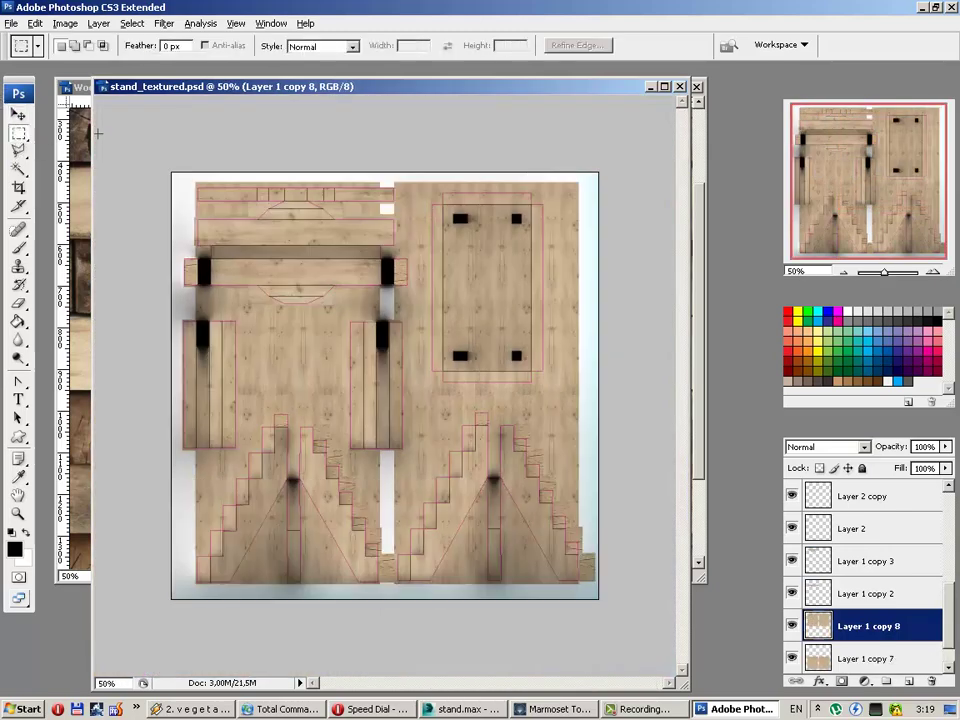
drag(171, 111, 414, 521)
key(Delete)
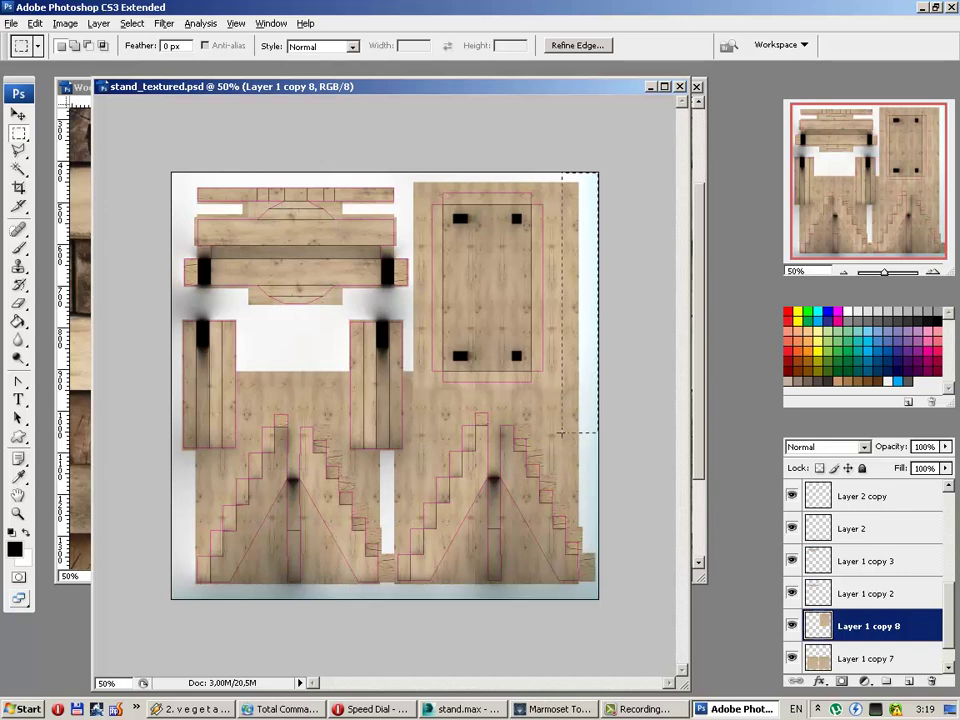
drag(605, 168, 557, 371)
key(Delete)
key(ctrl+d)
Step: On Layer 1 copy 7, delete the wood across the legs band and beside the right leg
click(792, 626)
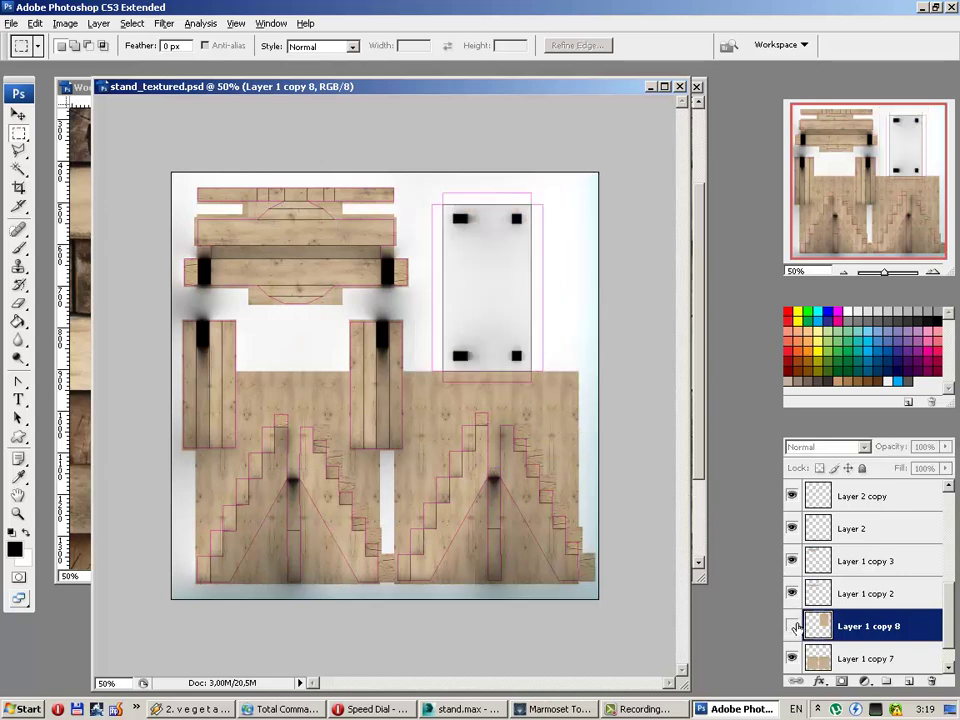
click(878, 648)
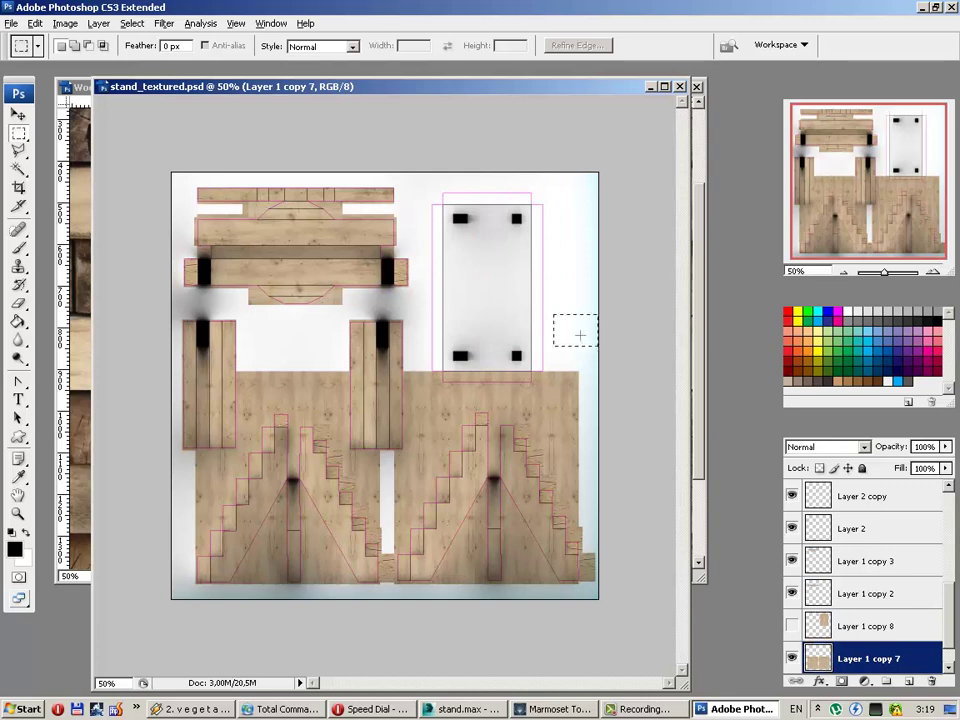
drag(600, 315, 165, 405)
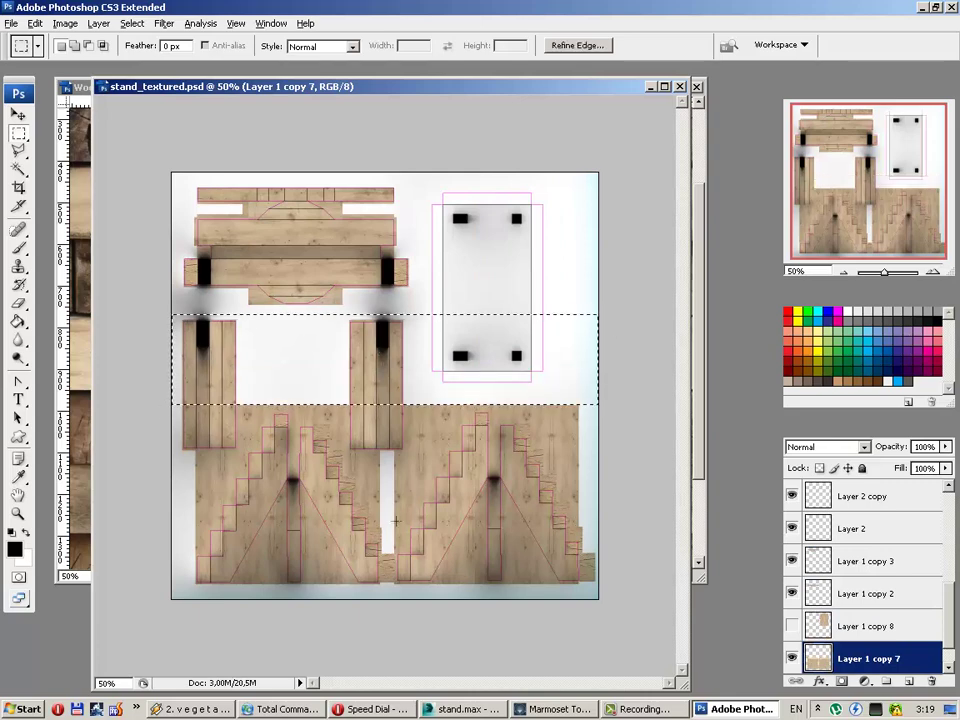
key(ctrl+d)
drag(424, 381, 349, 458)
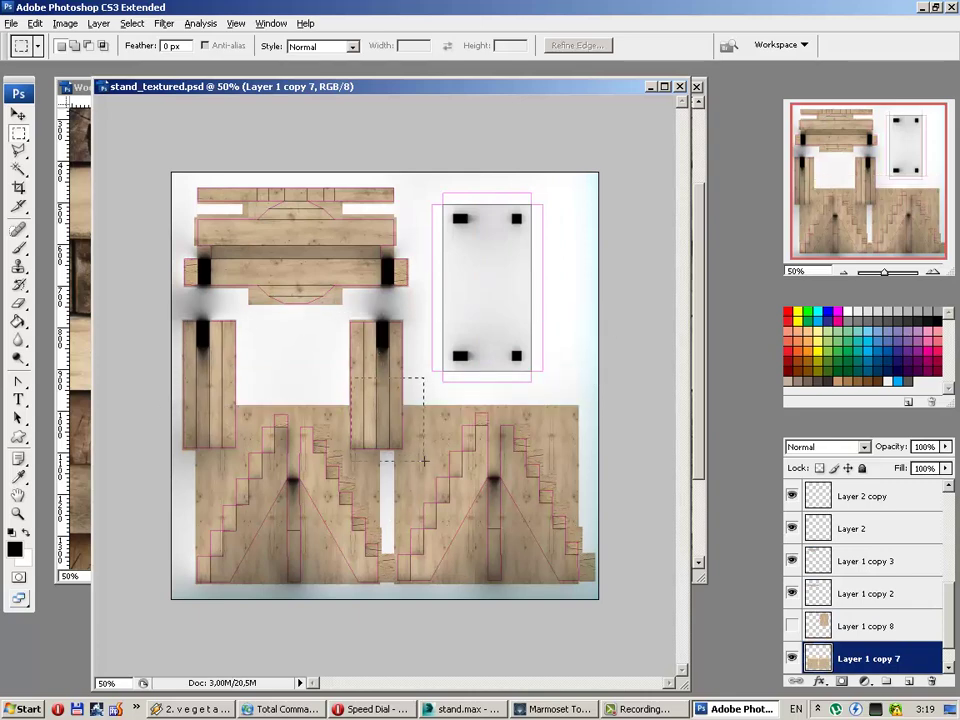
click(342, 388)
key(Delete)
Step: Trim the left leg gap and the right-staircase corner, then show the top-panel wood again
mouse_move(410, 453)
mouse_down()
mouse_move(416, 459)
mouse_move(241, 453)
mouse_up()
click(590, 379)
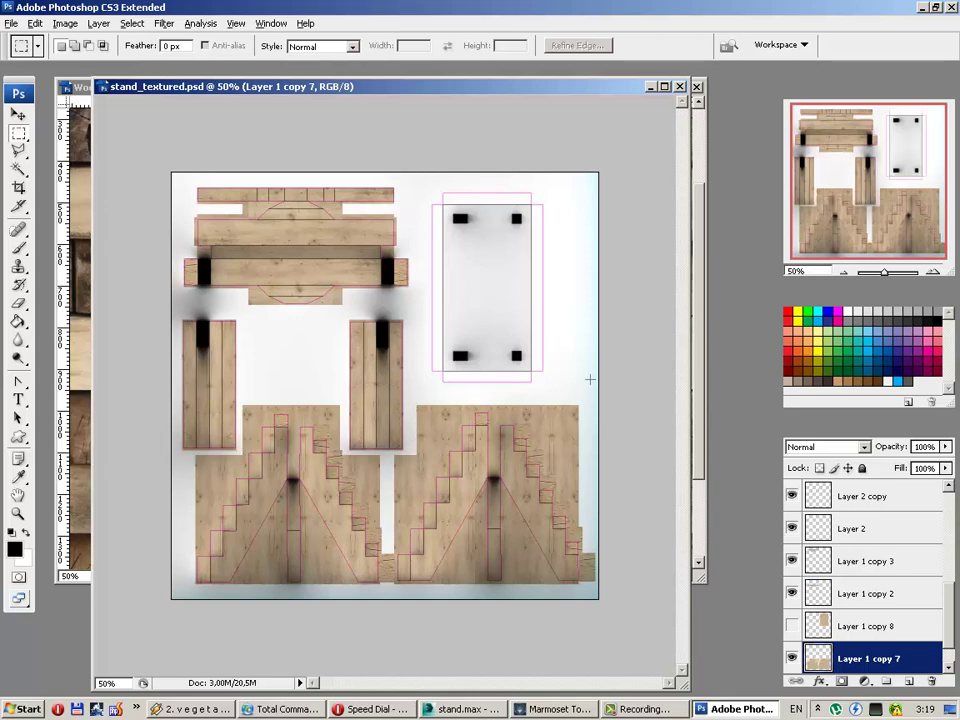
key(Delete)
click(627, 324)
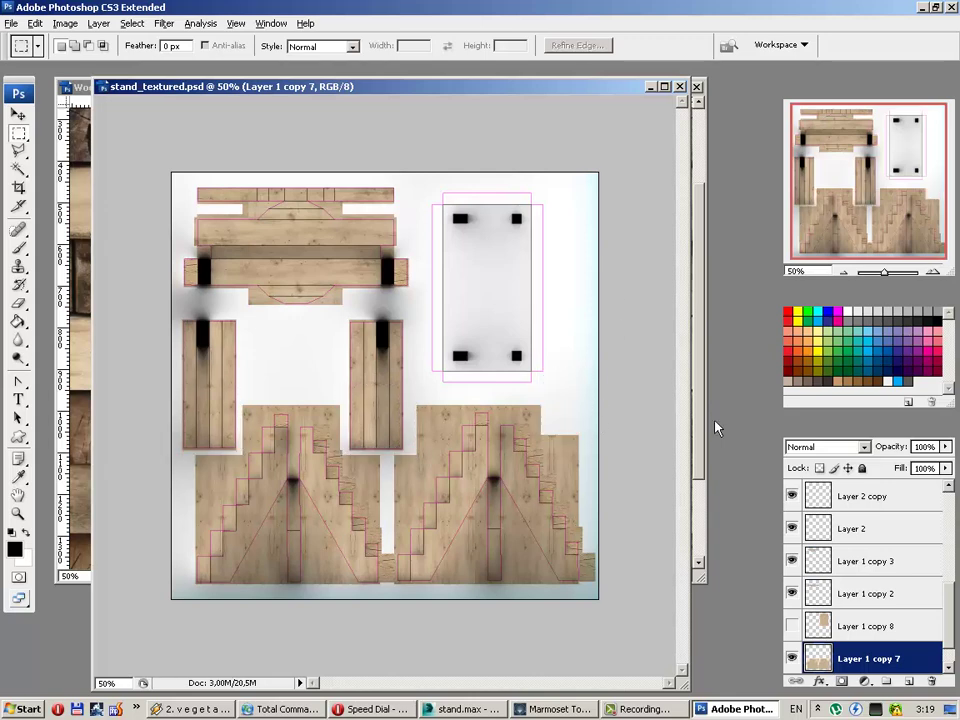
click(791, 627)
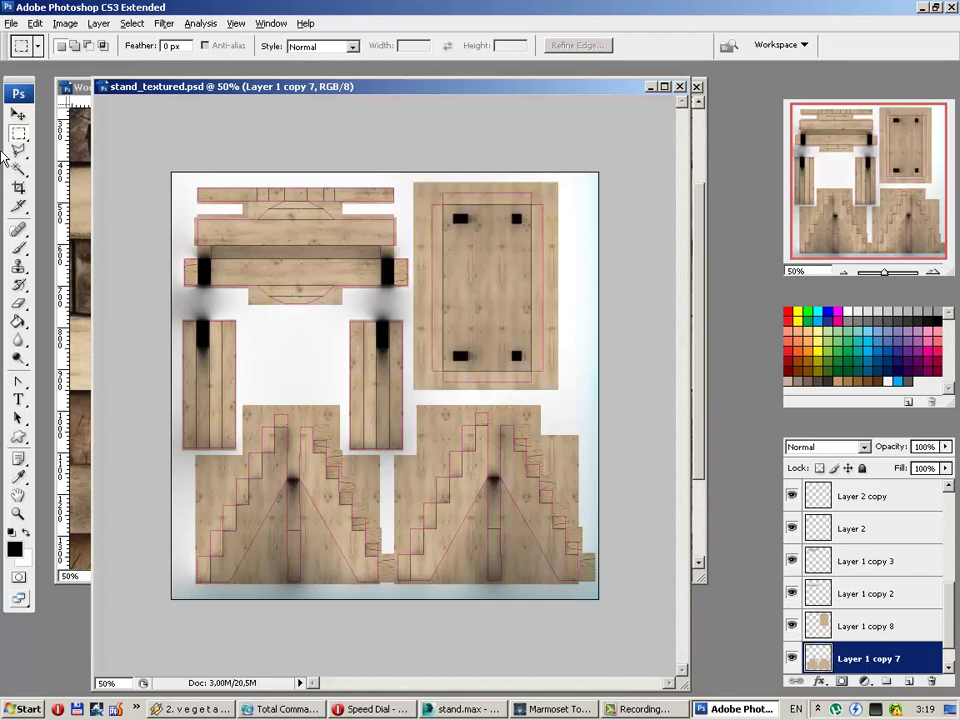
click(18, 114)
Step: Preview the clean wood texture at 100% zoom with UV outlines briefly hidden
scroll(880, 580, up, 3)
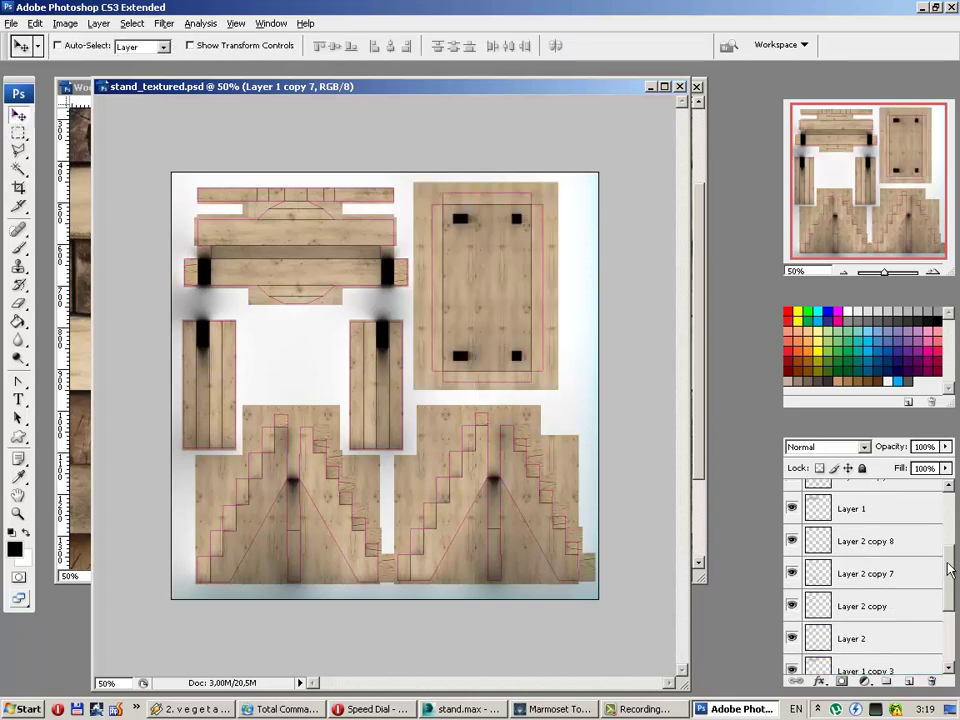
scroll(828, 494, up, 3)
click(792, 494)
key(ctrl+plus)
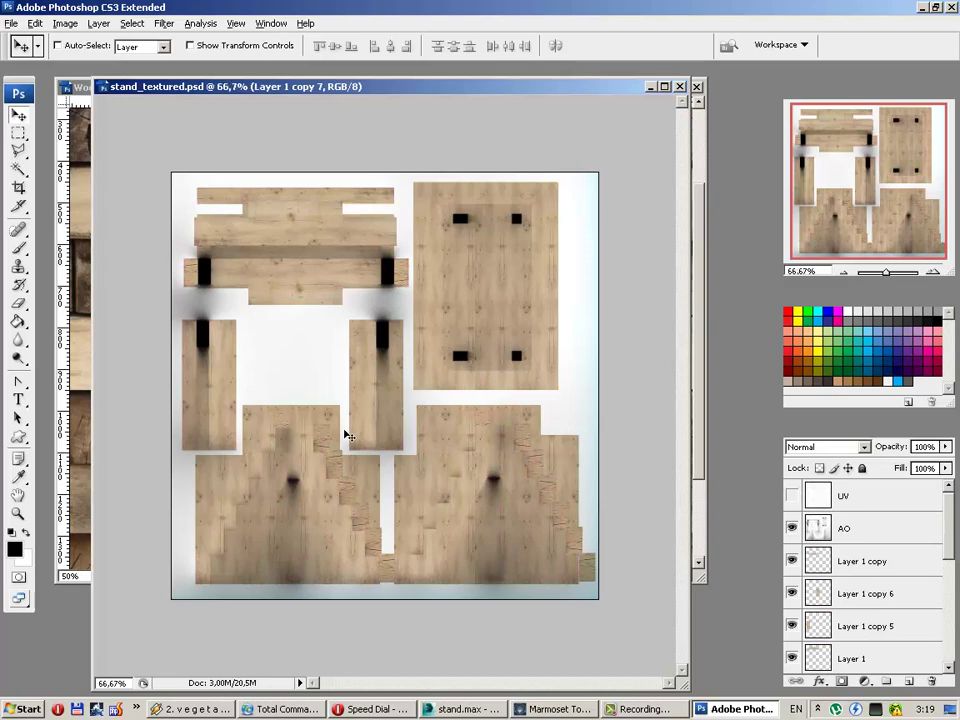
key(ctrl+plus)
click(791, 494)
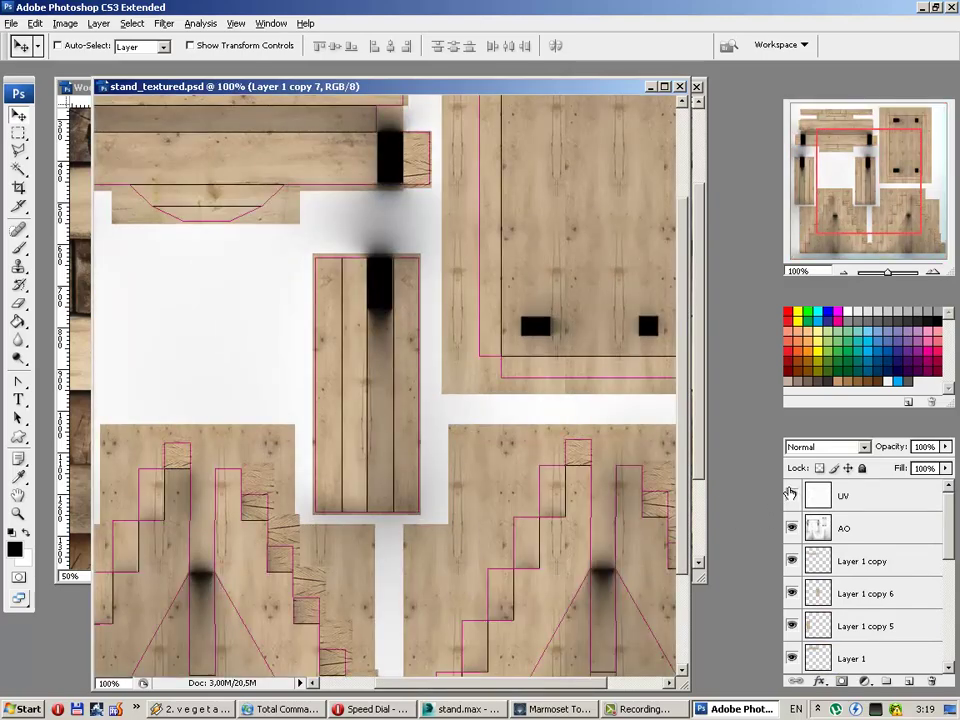
Step: With Layer 1 copy 2 selected, hide the UV outlines and switch to Marmoset Toolbag
click(880, 495)
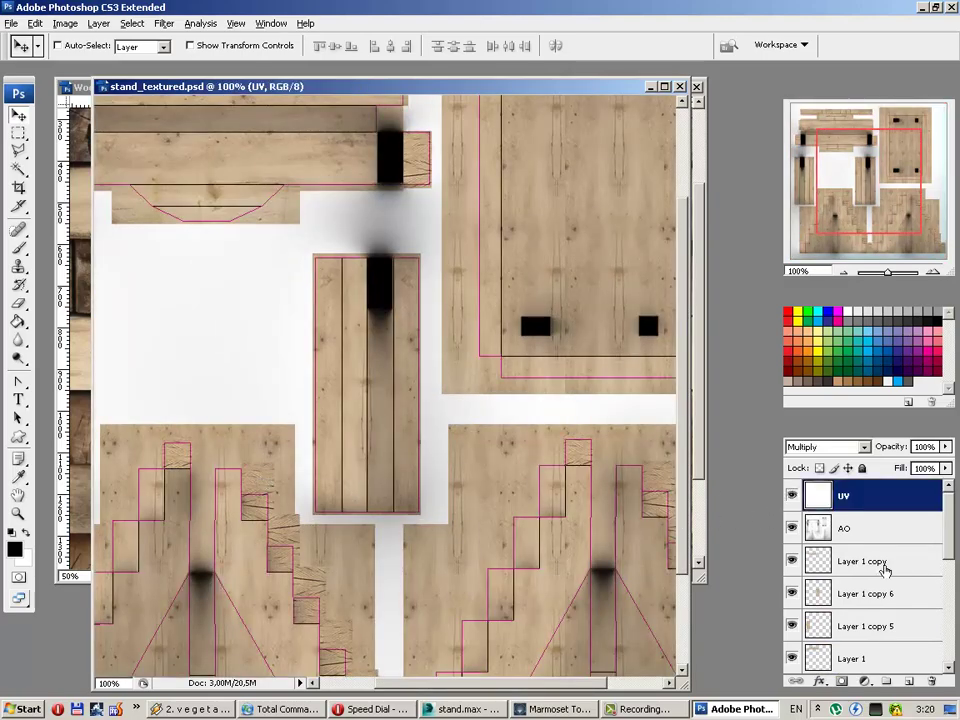
scroll(940, 565, down, 5)
click(857, 564)
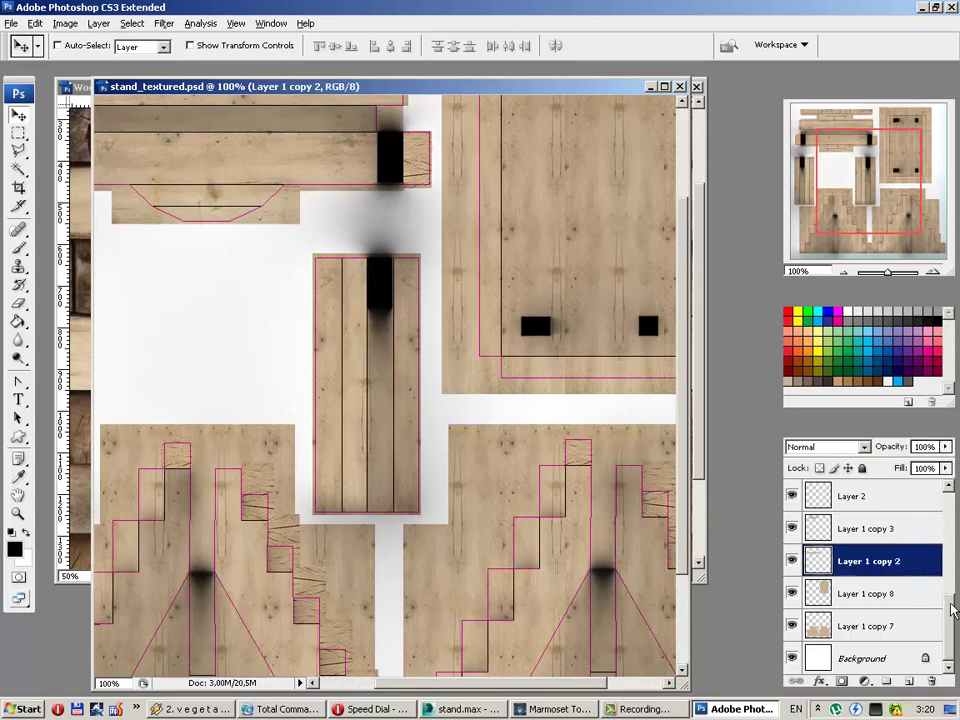
drag(951, 610, 947, 497)
click(792, 496)
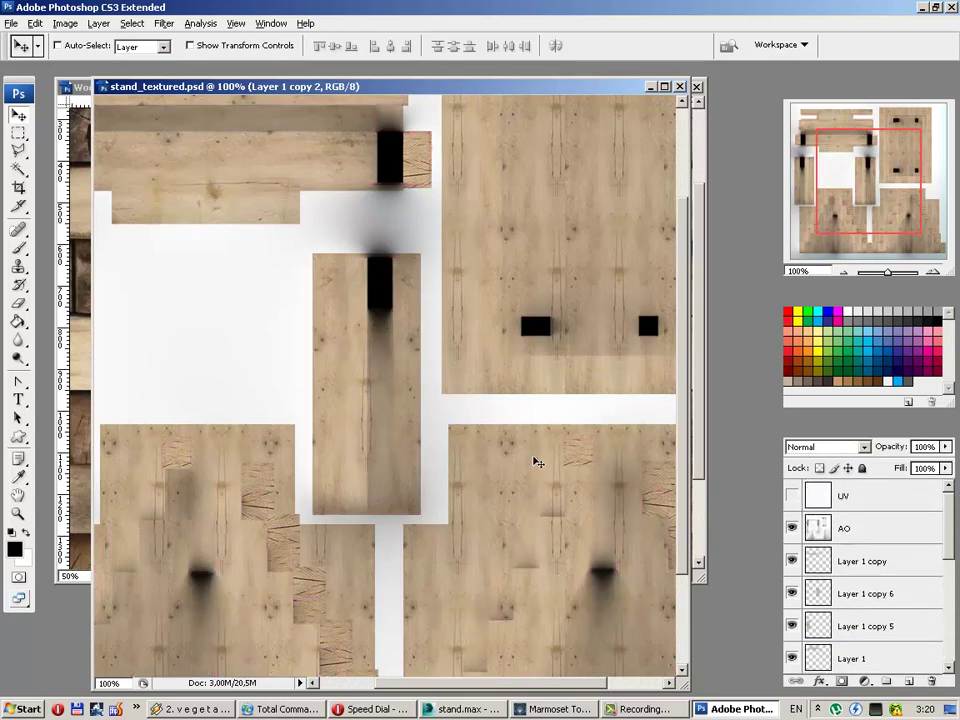
click(511, 711)
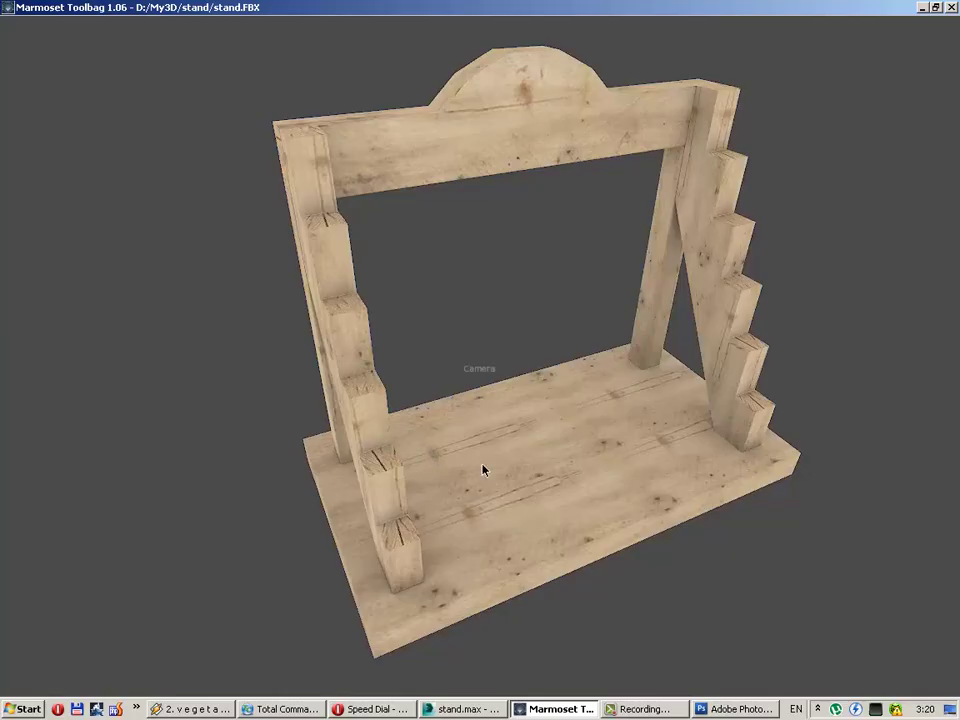
Step: Orbit the wood-textured stand to view its side, then return to stand_textured.psd
mouse_move(482, 470)
mouse_down()
mouse_move(377, 445)
mouse_move(553, 444)
mouse_move(557, 489)
mouse_move(654, 444)
mouse_move(705, 390)
mouse_move(612, 420)
mouse_move(669, 420)
mouse_up()
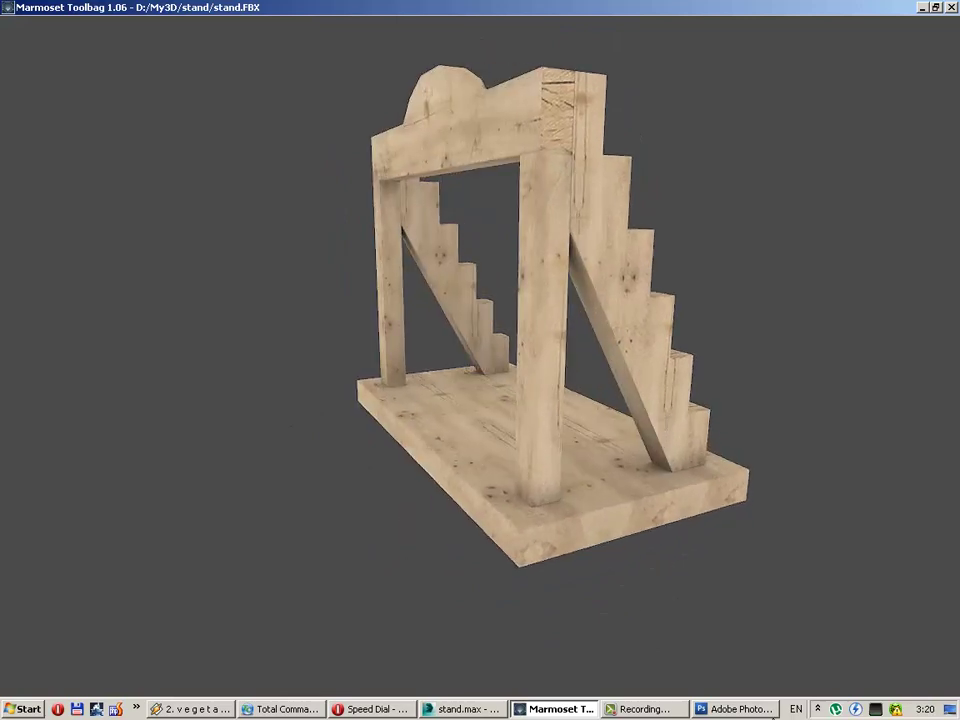
click(740, 709)
drag(588, 694, 478, 694)
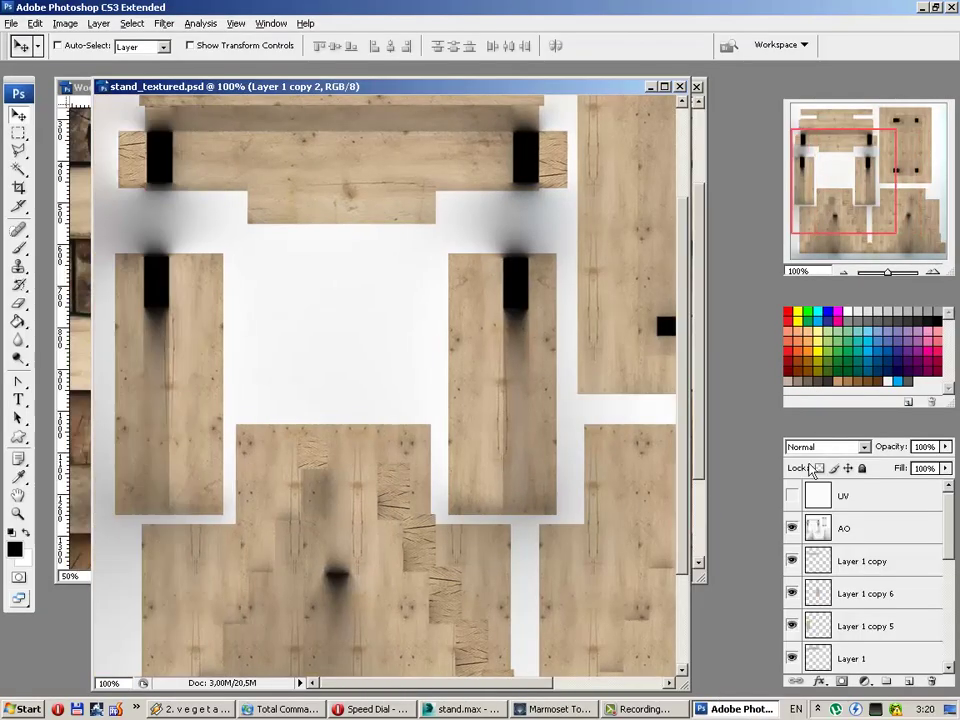
Step: On a new layer, paint a straight 12 px dark line across the leg tops
click(792, 496)
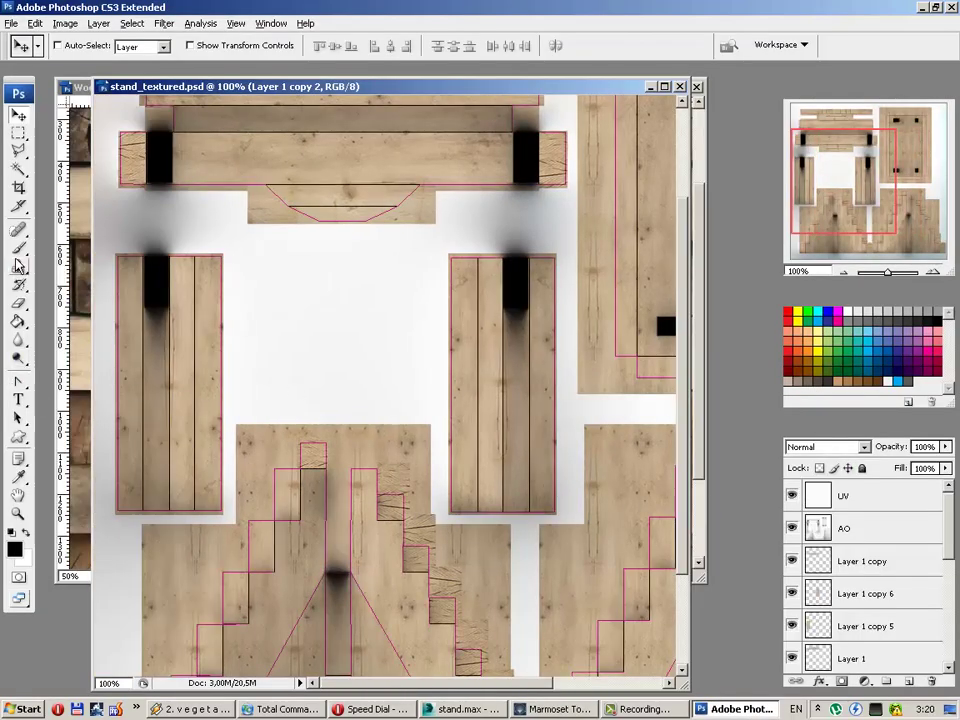
key(b)
click(862, 558)
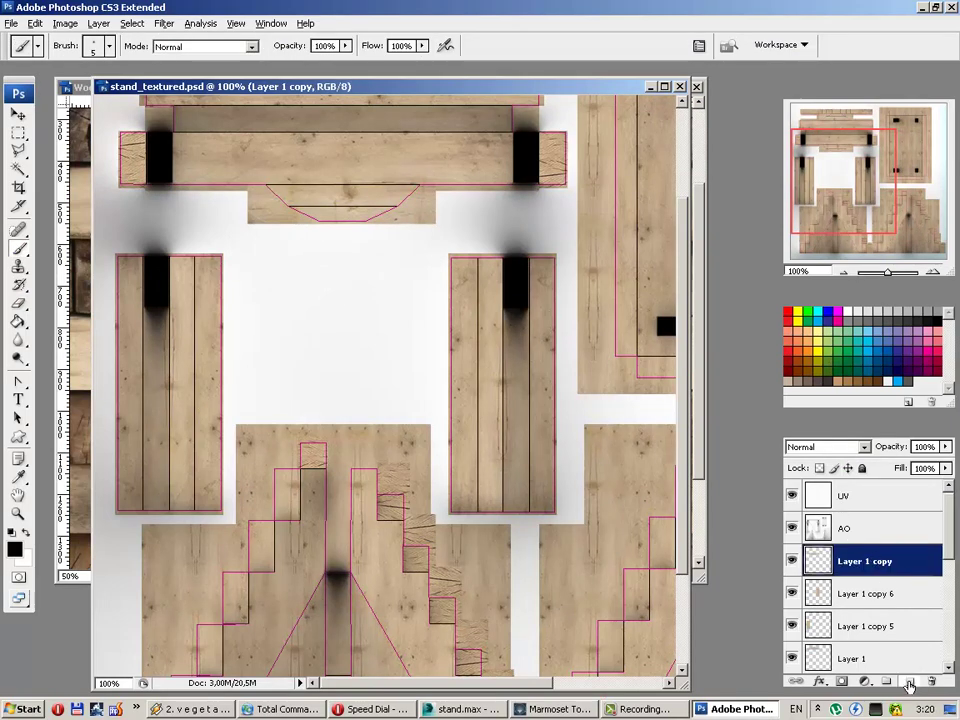
click(909, 681)
right_click(388, 365)
drag(393, 385, 400, 385)
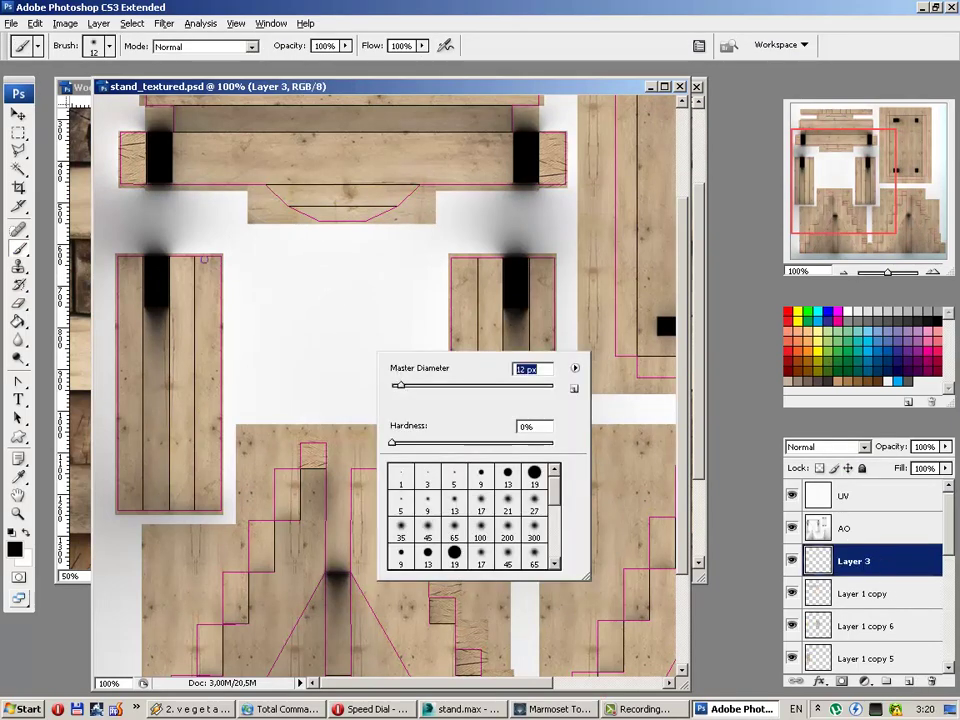
shift+click(568, 256)
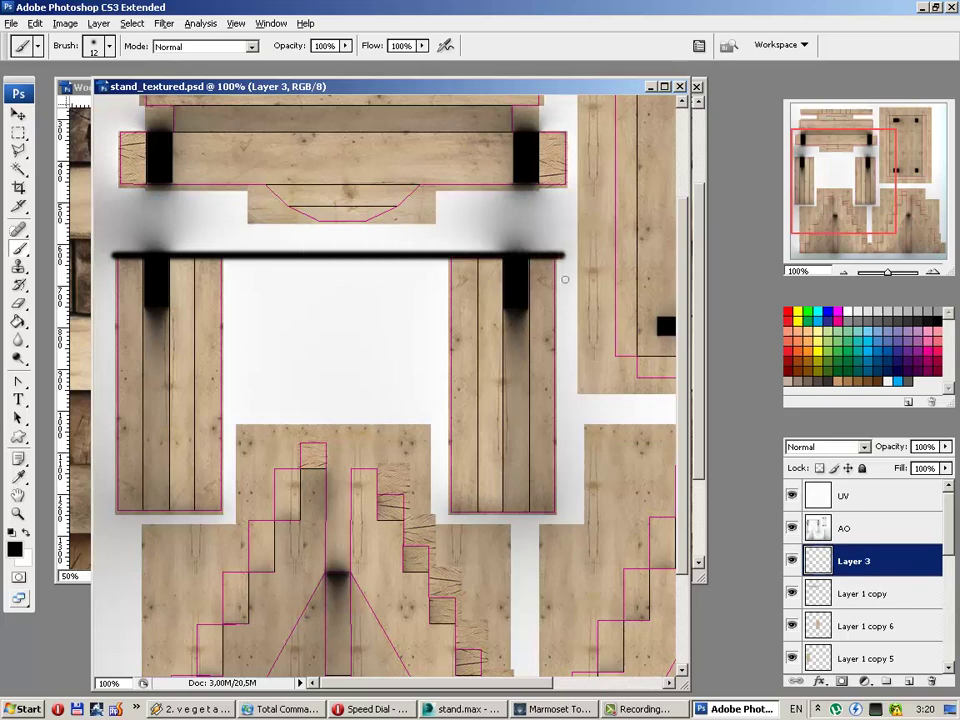
Step: Delete the line's middle between the legs, set 28% fill, and hide the UV outlines
click(17, 135)
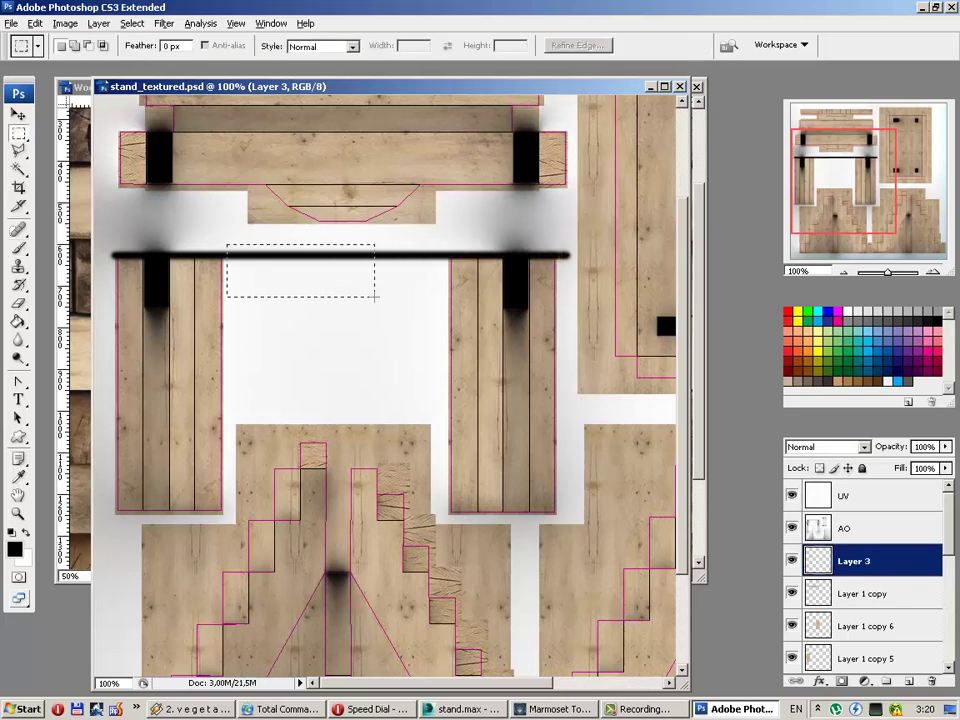
drag(375, 297, 446, 299)
key(Delete)
key(ctrl+d)
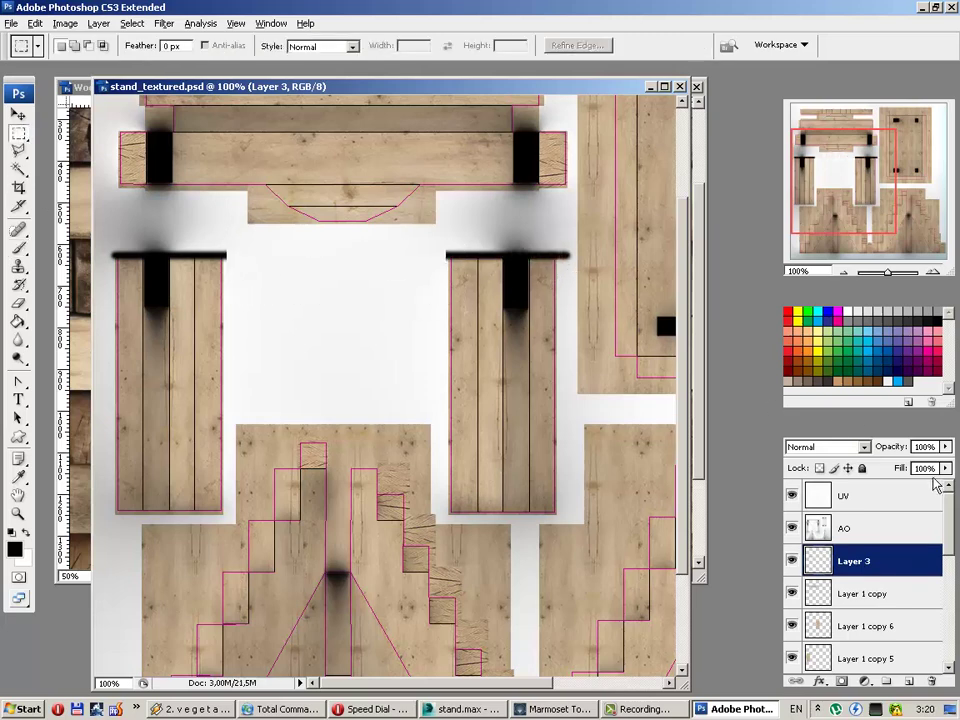
click(945, 468)
drag(943, 484, 890, 487)
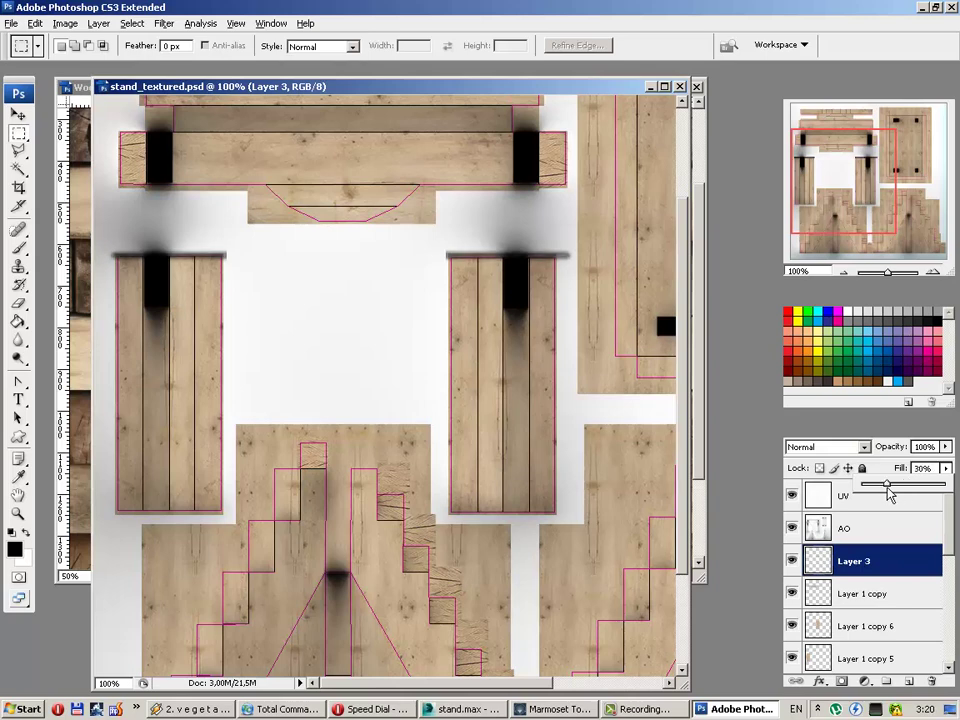
key(v)
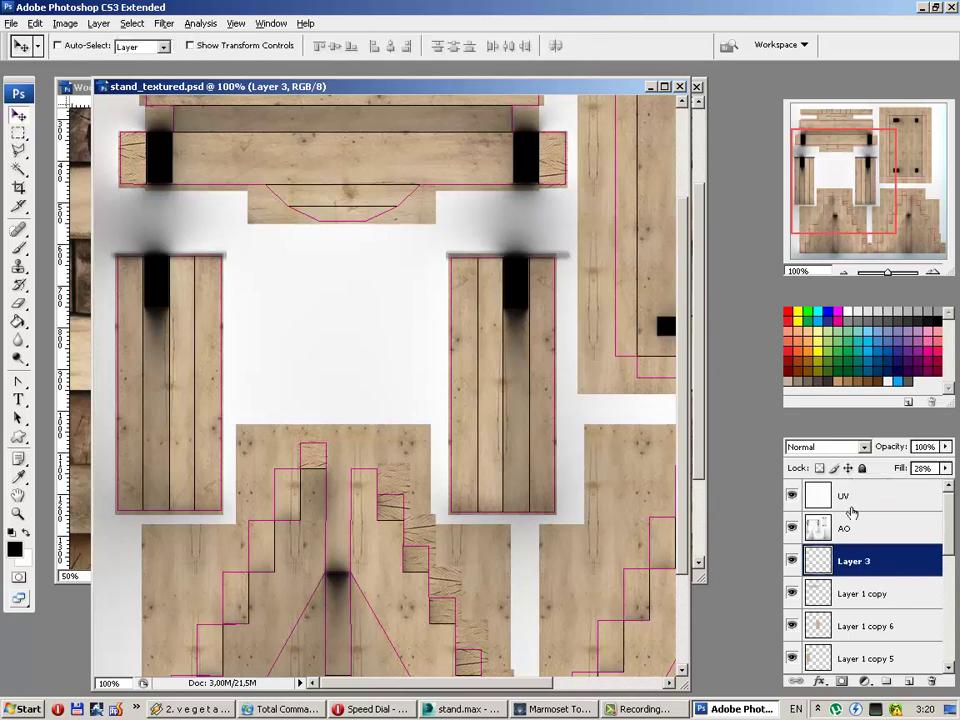
click(791, 496)
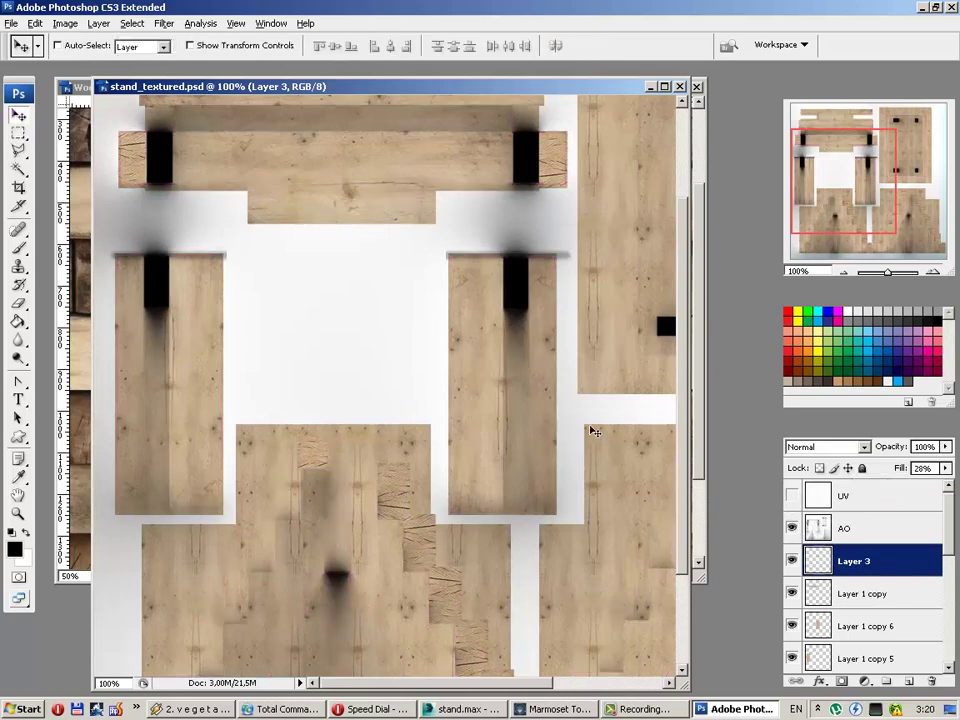
Step: Check the faint leg-top lines on the stand in Marmoset Toolbag from the front
click(18, 132)
drag(599, 235, 557, 339)
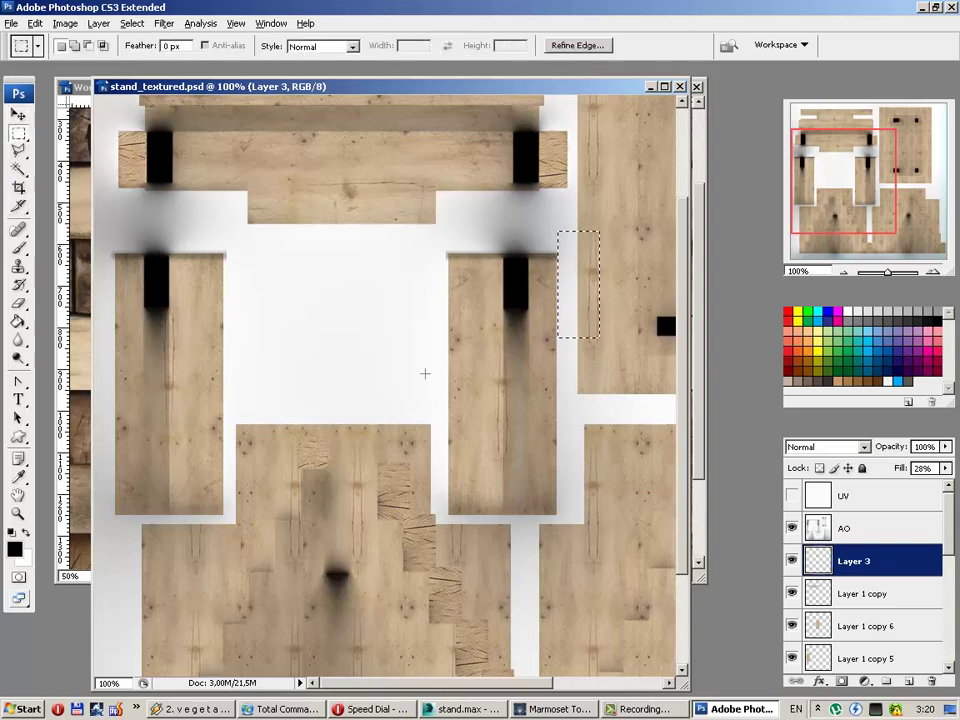
click(424, 375)
key(alt+Tab)
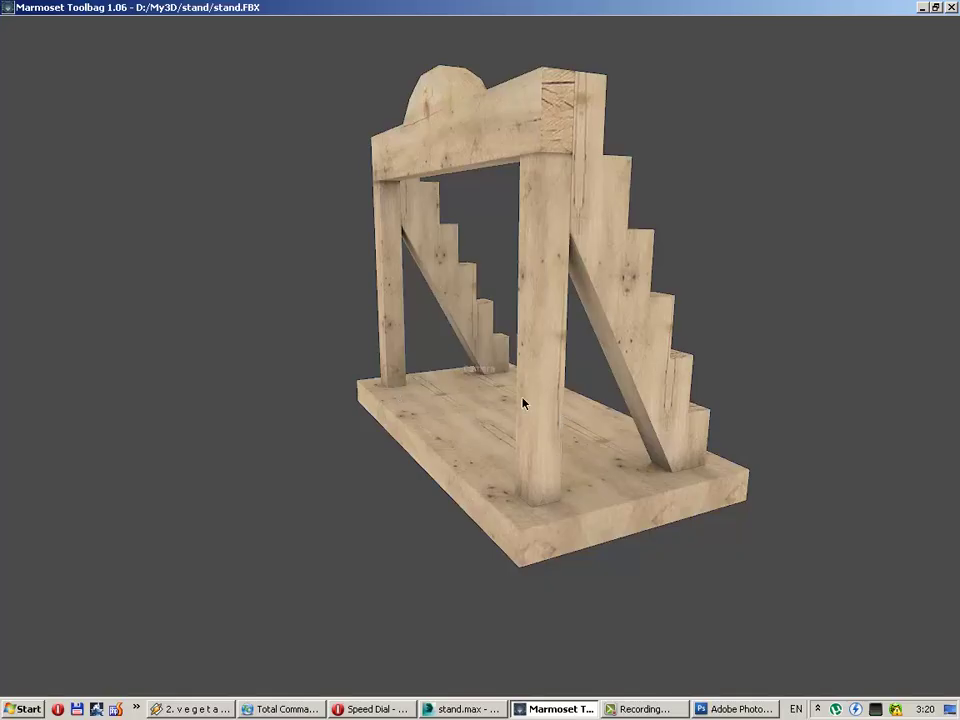
mouse_move(522, 403)
mouse_down()
mouse_move(557, 377)
mouse_move(583, 336)
mouse_move(610, 407)
mouse_up()
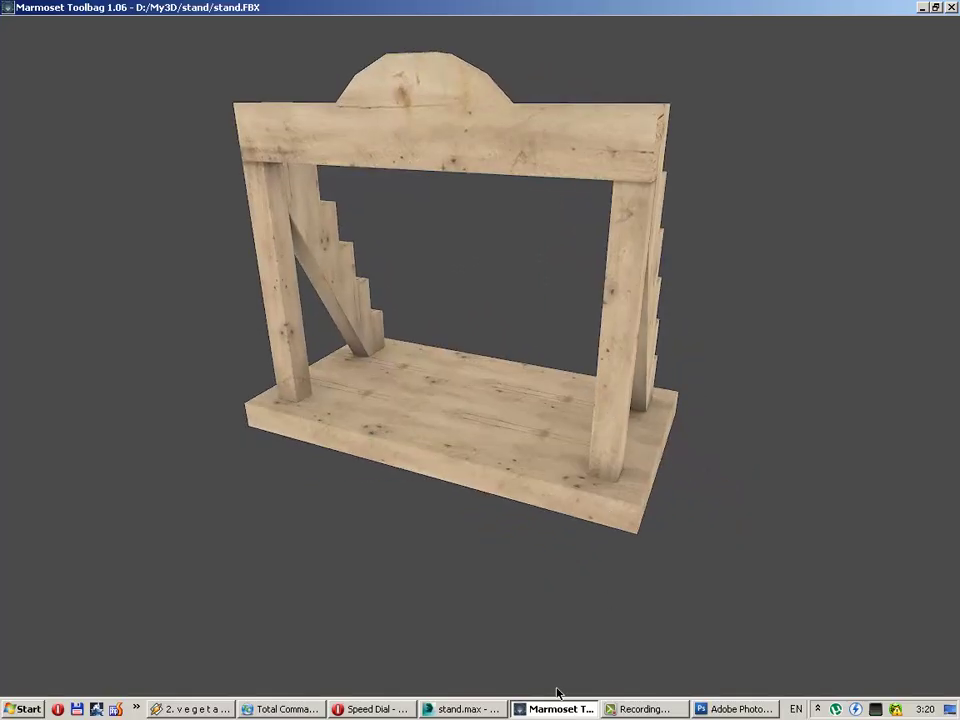
click(735, 709)
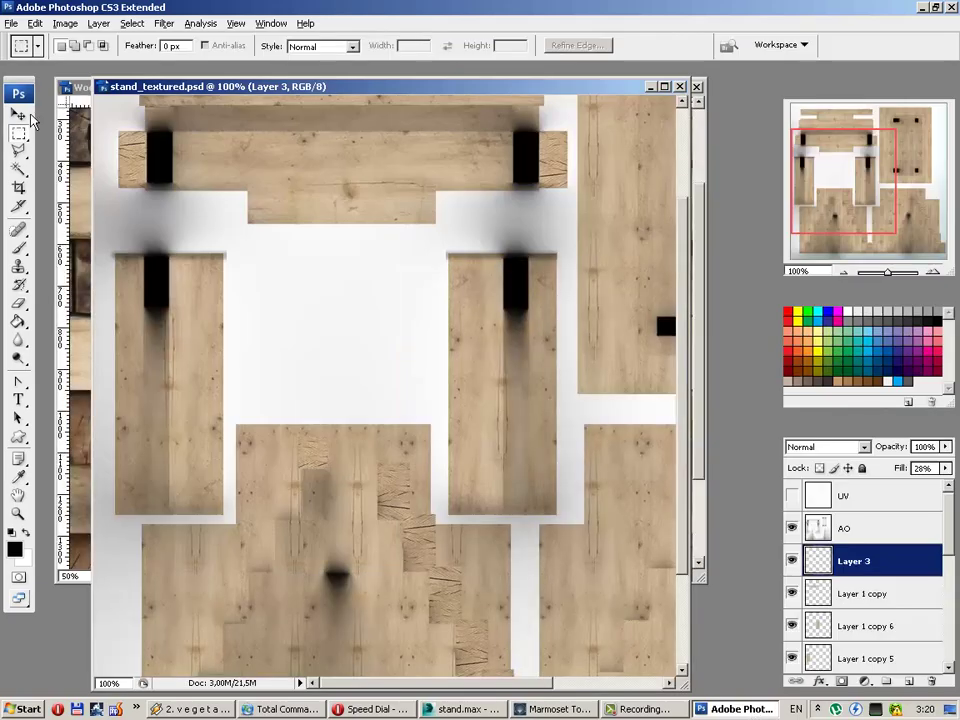
Step: Duplicate Layer 3 and flip-squash the copy to -26.3% height, then show the UV outlines
click(19, 116)
key(ctrl+j)
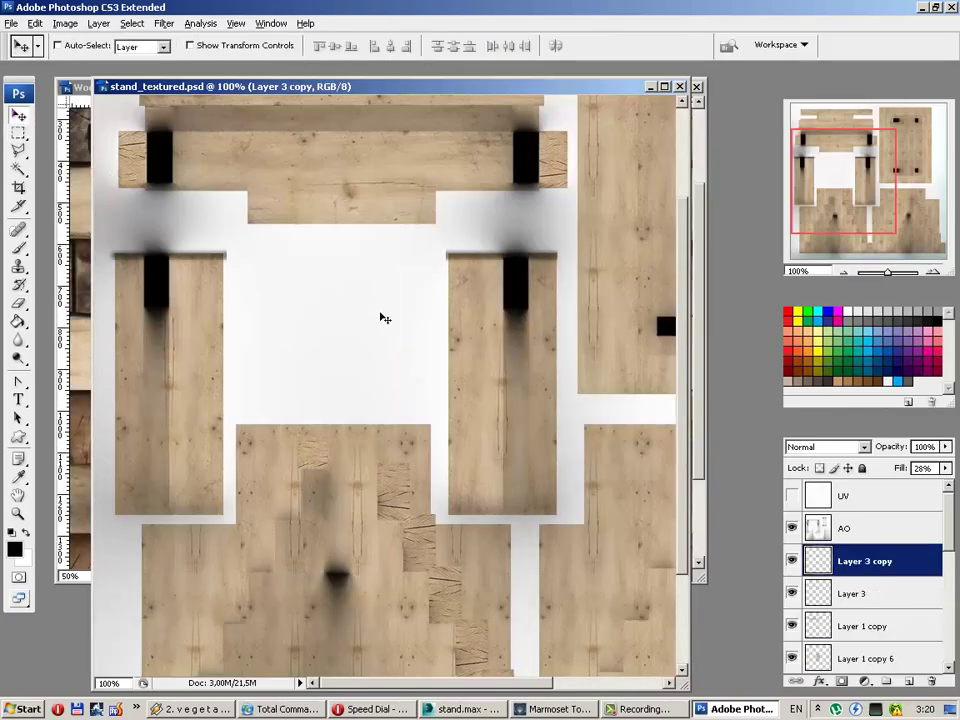
key(ctrl+t)
drag(332, 266, 332, 256)
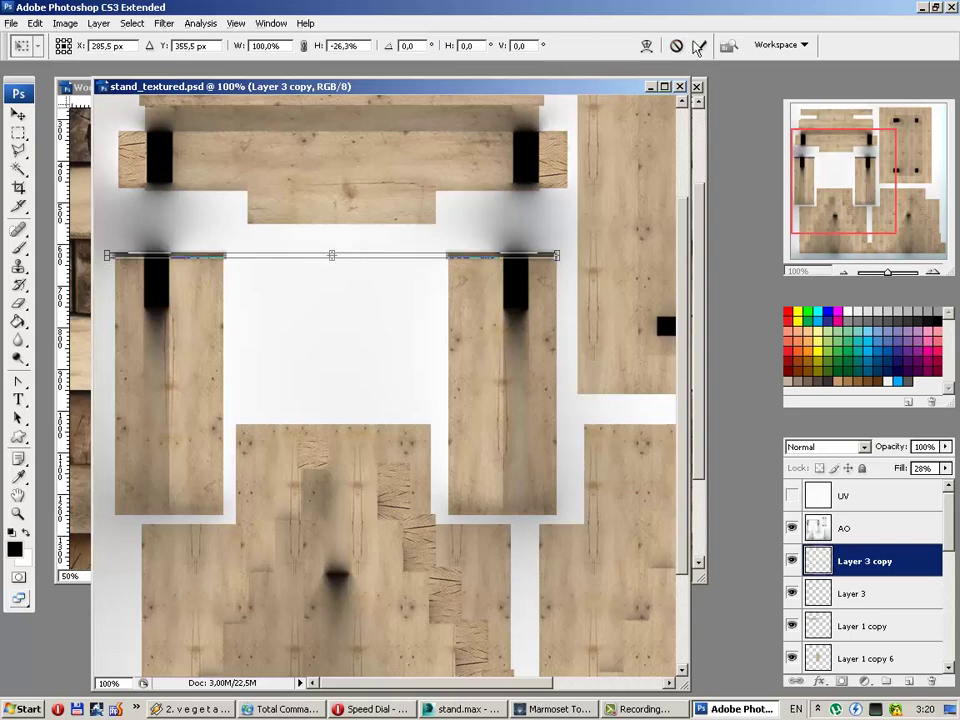
click(698, 46)
click(792, 496)
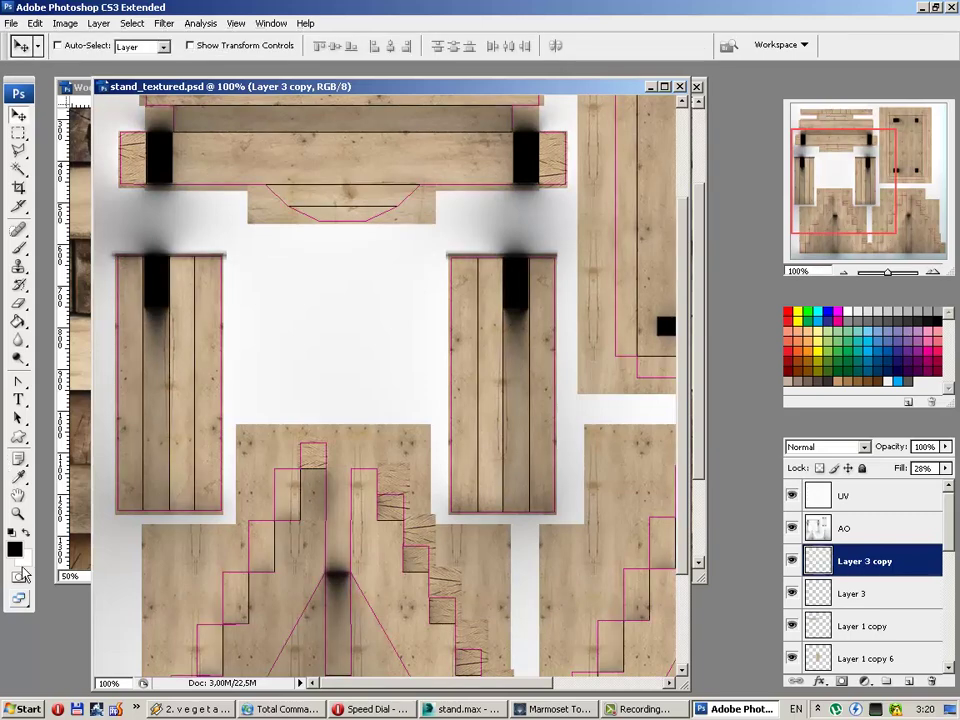
key(q)
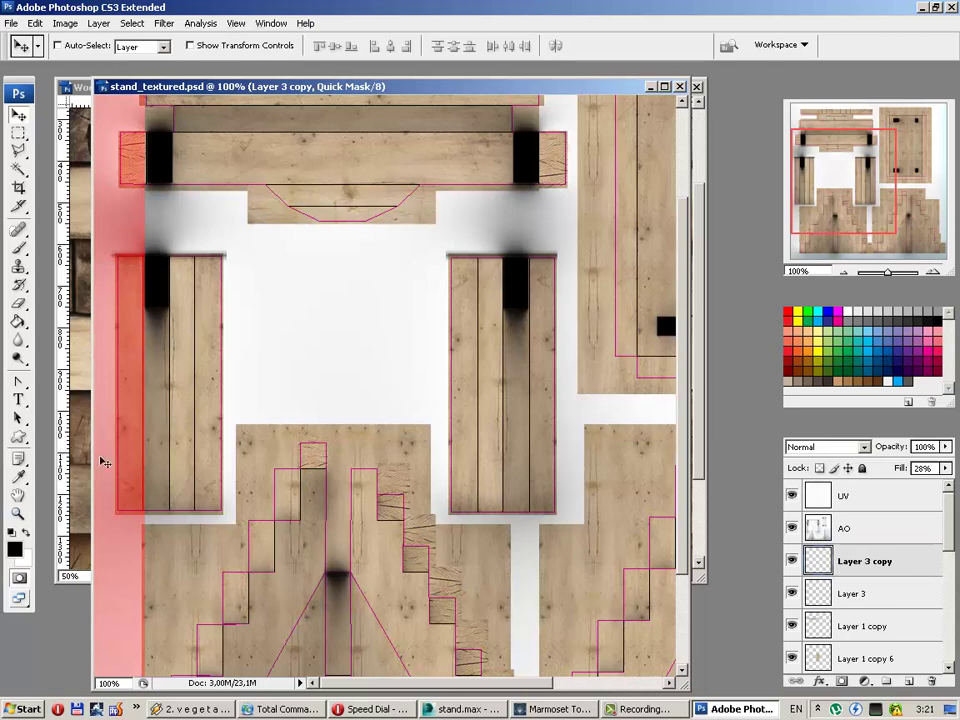
Step: Zoom in on a leg piece's top edge, keeping the copied lines at 28% fill
key(q)
key(z)
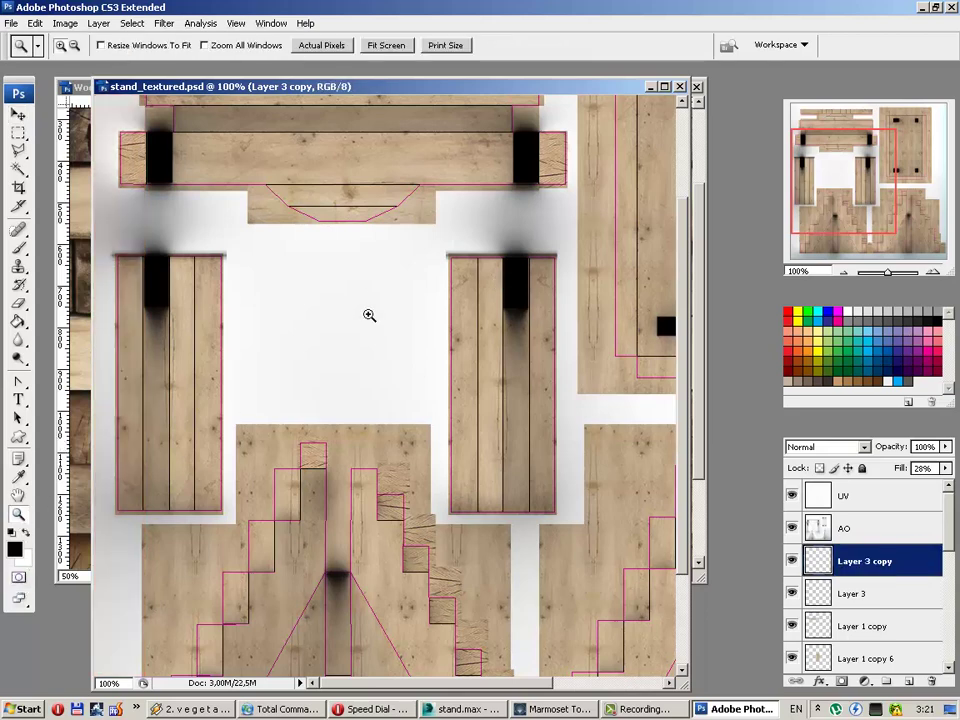
drag(420, 245, 510, 280)
click(19, 112)
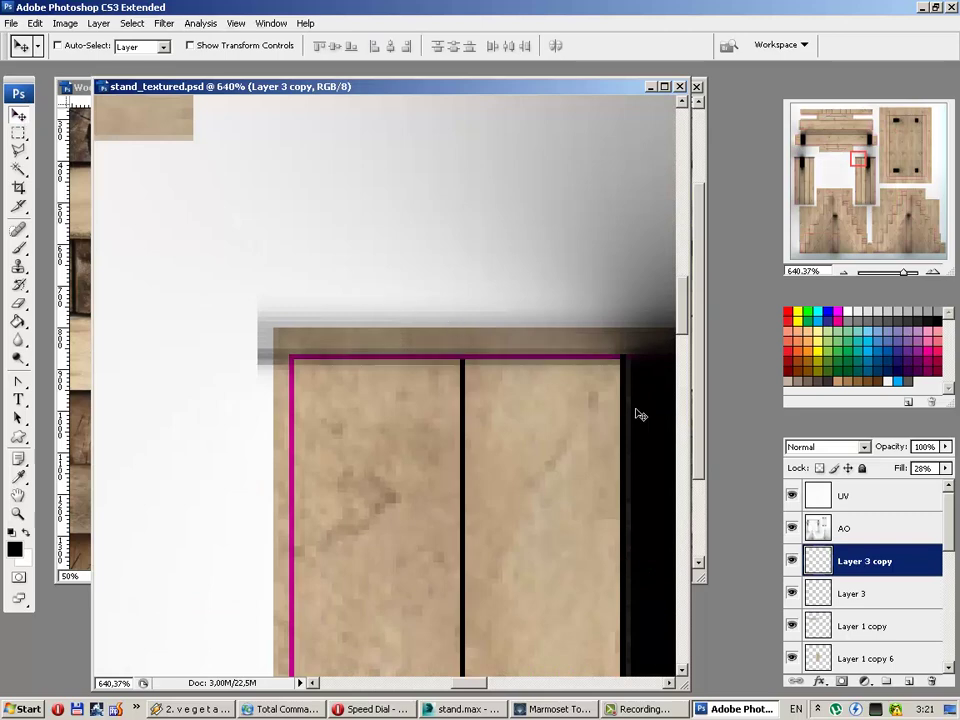
mouse_move(945, 468)
mouse_down()
mouse_move(915, 496)
mouse_move(885, 500)
mouse_up()
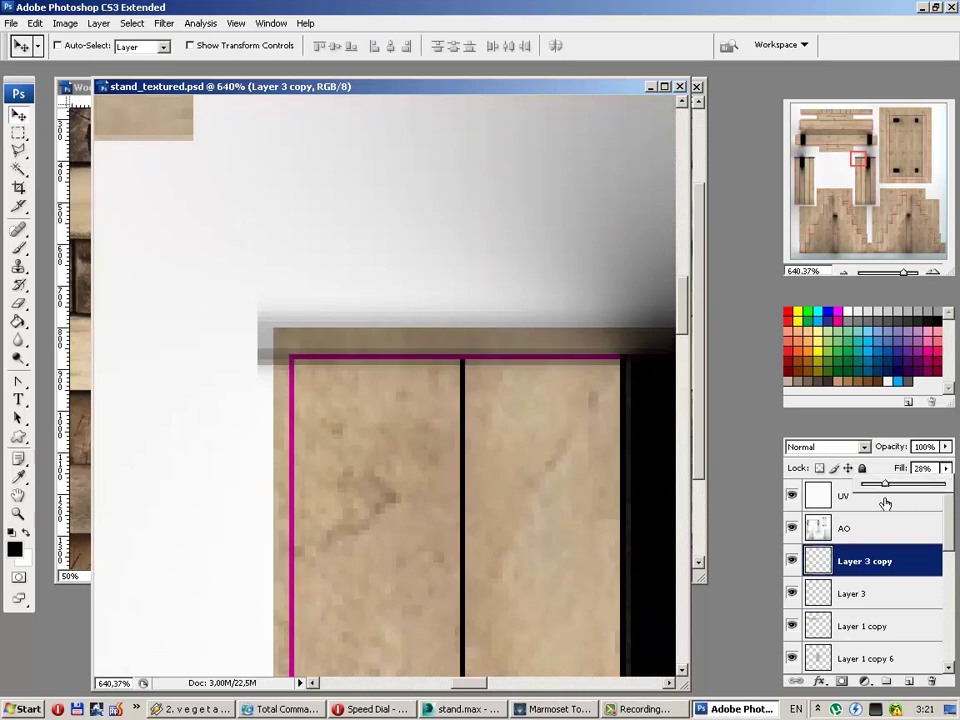
click(866, 562)
Step: Select Layer 3, hide the UV outlines and view the stand's side in Marmoset
click(792, 596)
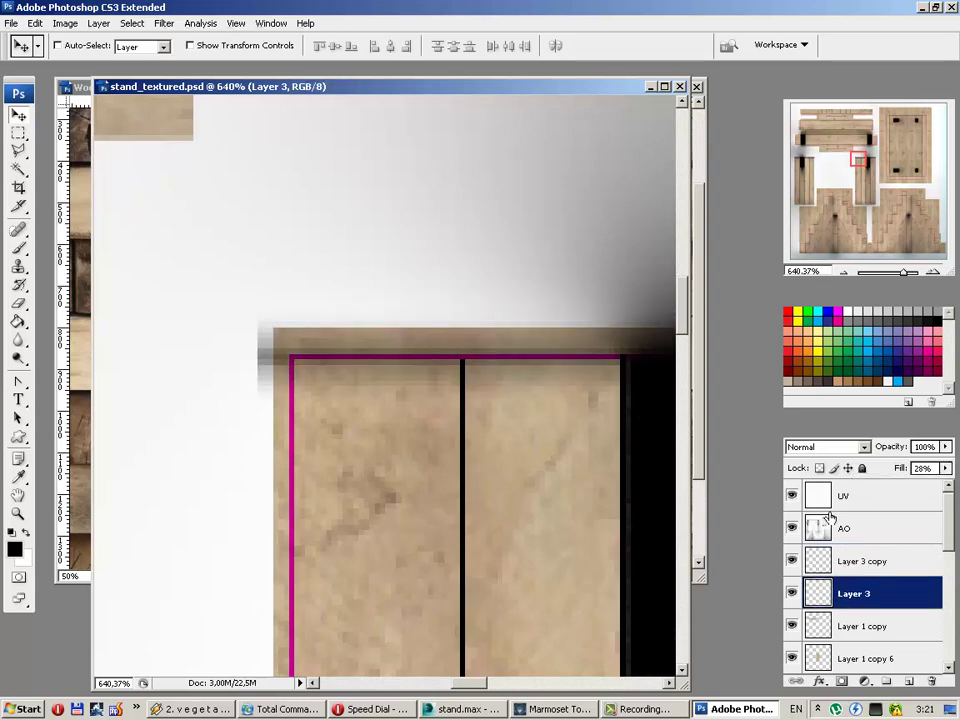
click(792, 496)
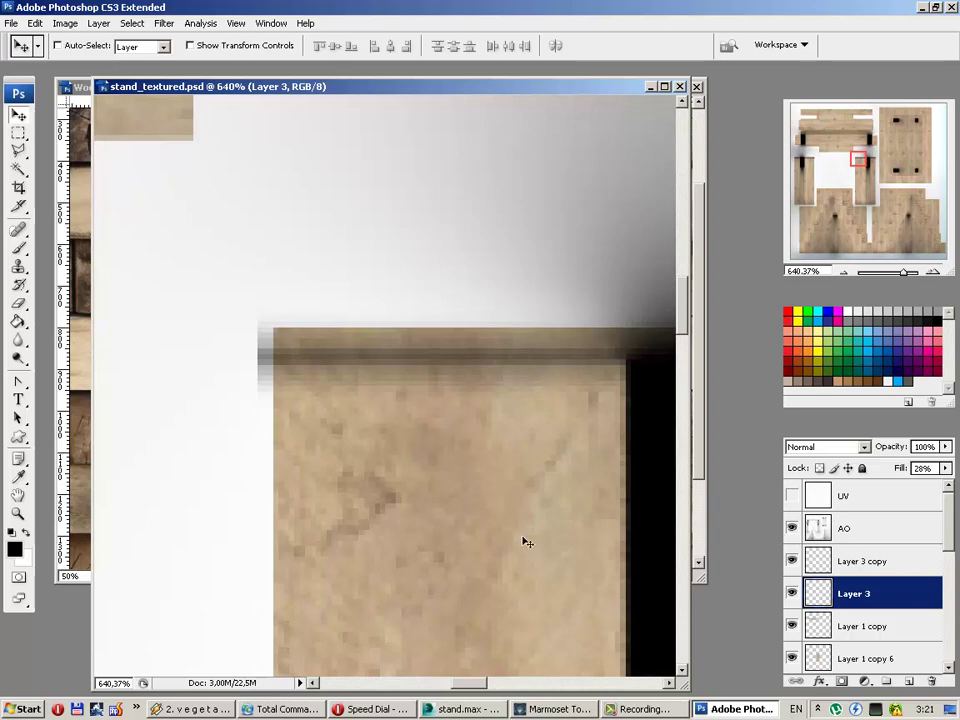
click(560, 712)
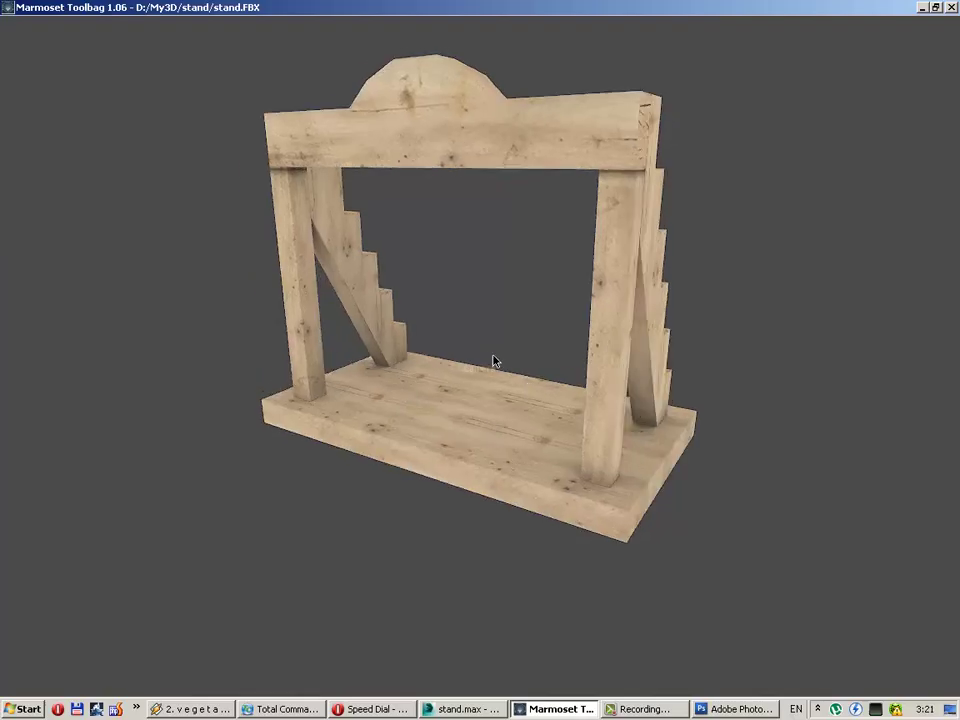
mouse_move(493, 360)
mouse_down()
mouse_move(356, 358)
mouse_move(405, 357)
mouse_move(454, 373)
mouse_move(486, 411)
mouse_up()
click(737, 710)
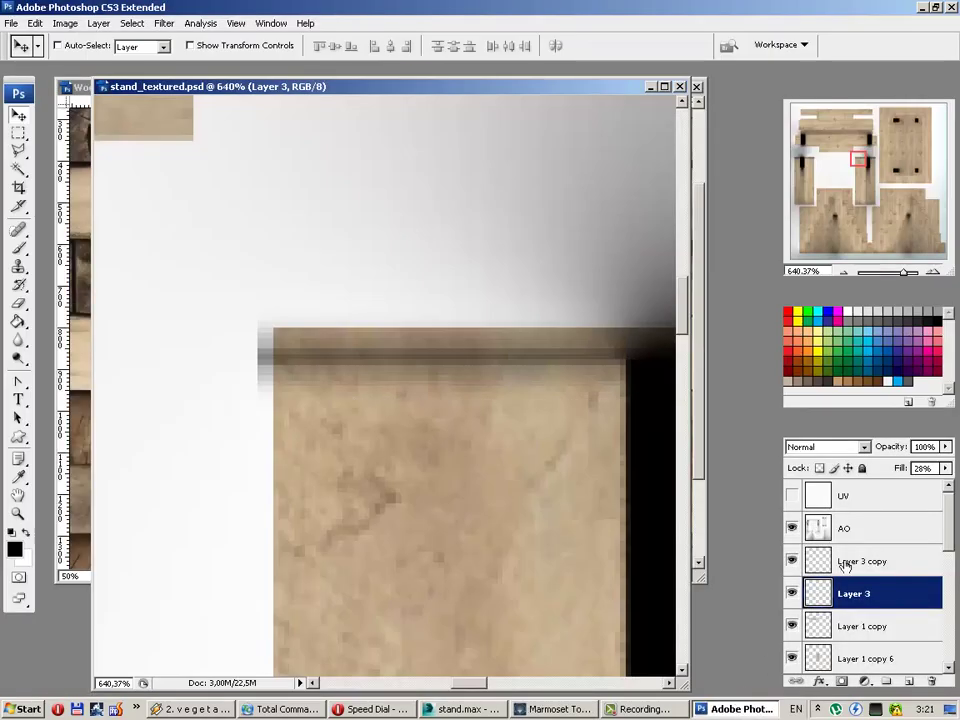
Step: Hide Layer 3's dark strip and compare the stand's other side in Marmoset
drag(945, 468, 912, 488)
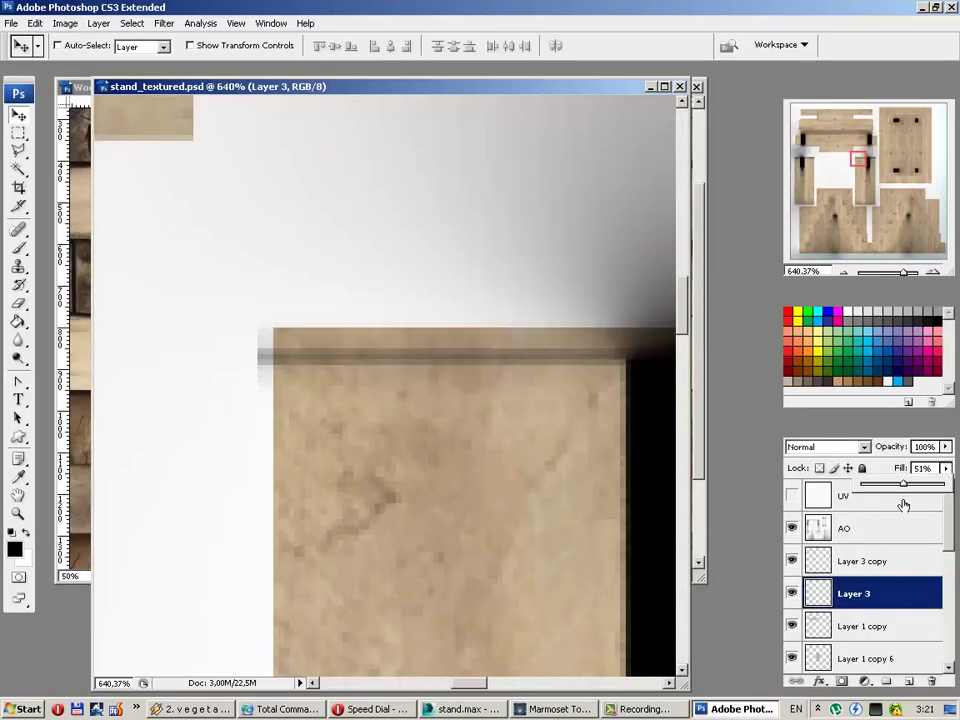
click(792, 593)
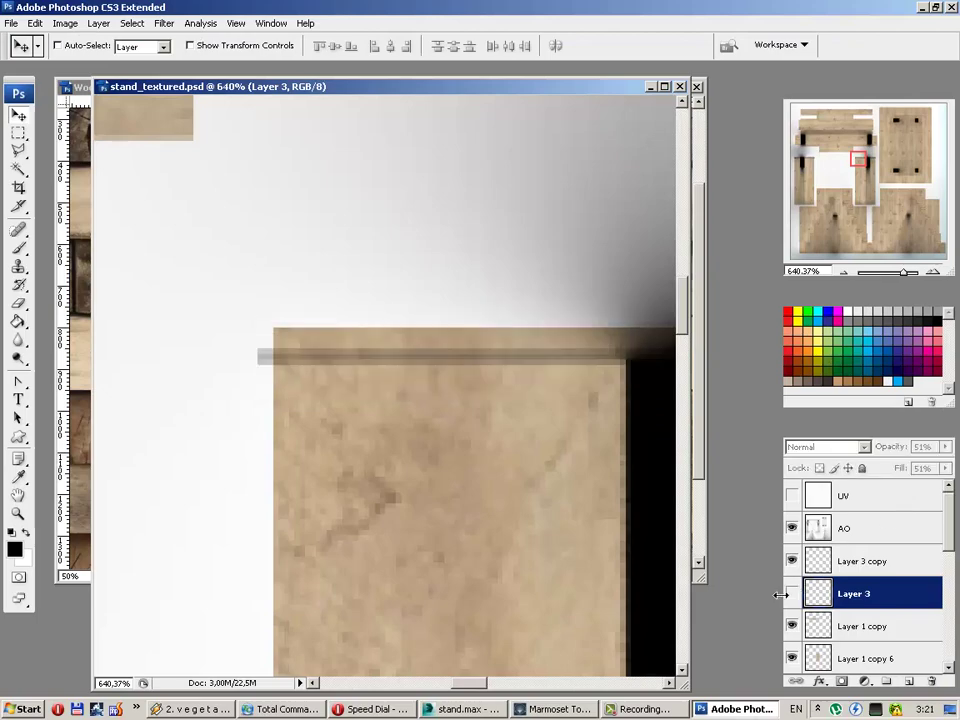
click(571, 709)
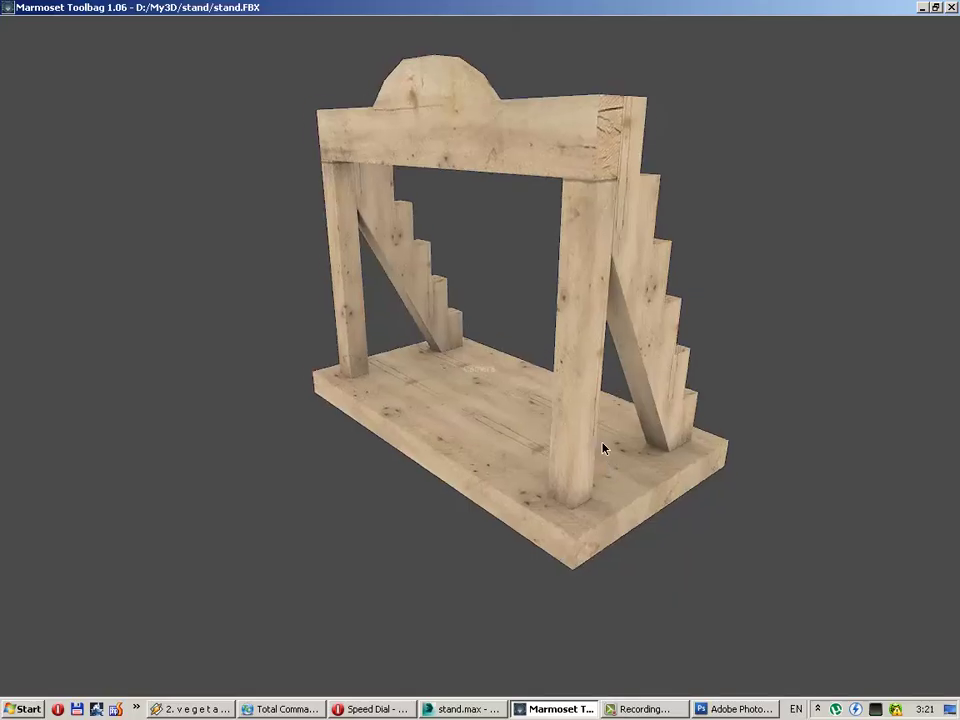
mouse_move(603, 448)
mouse_down()
mouse_move(589, 422)
mouse_move(776, 454)
mouse_move(812, 441)
mouse_up()
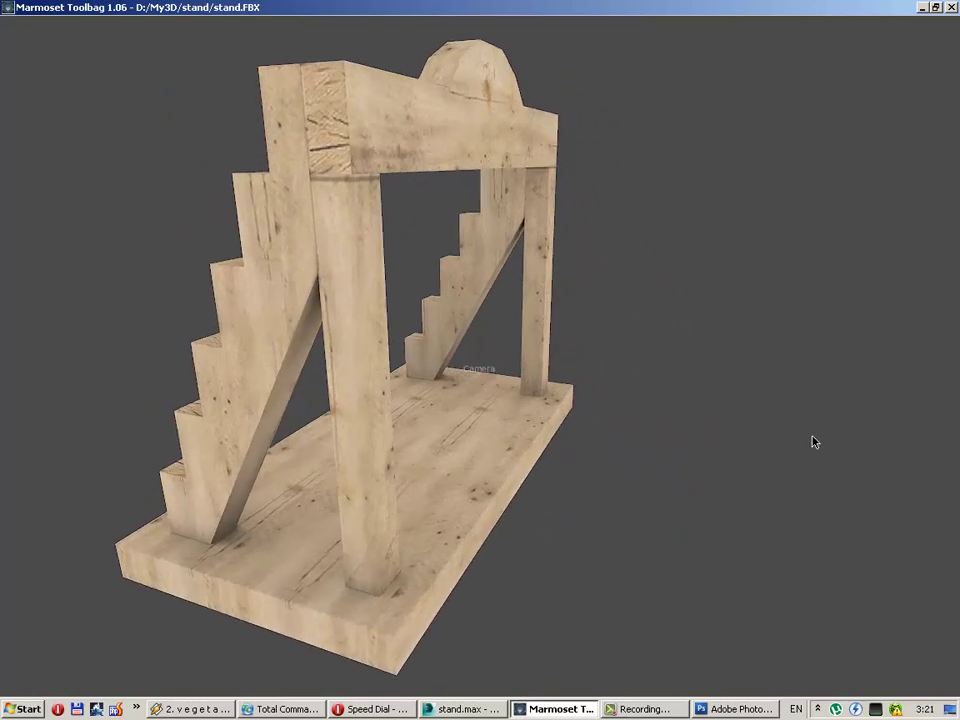
click(731, 709)
Step: Delete Layer 3 and duplicate Layer 3 copy one pixel lower
click(936, 684)
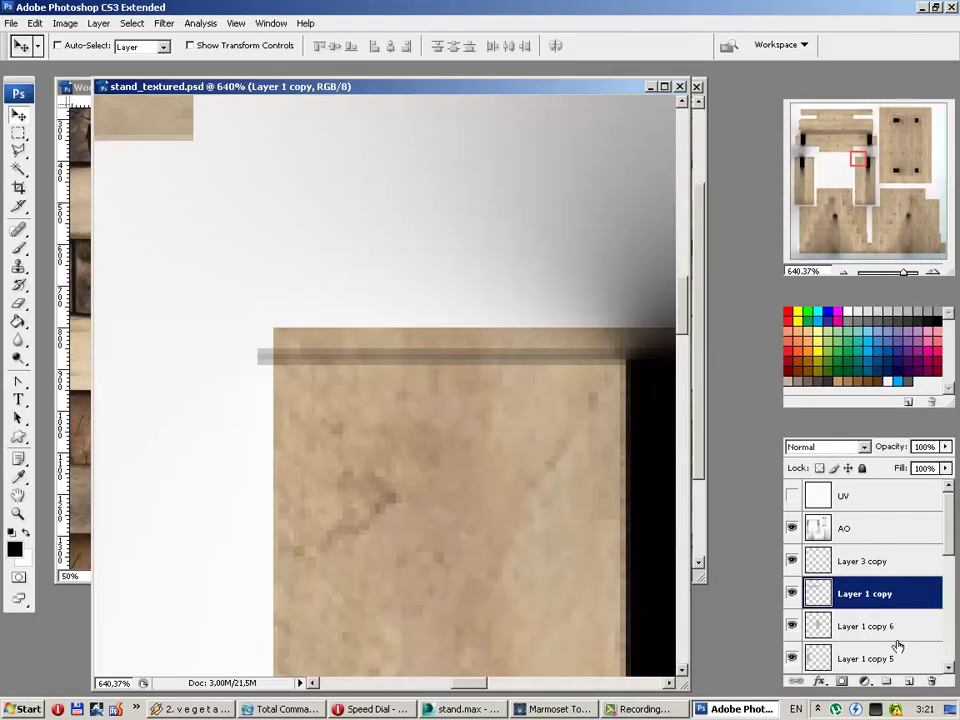
key(alt+Down)
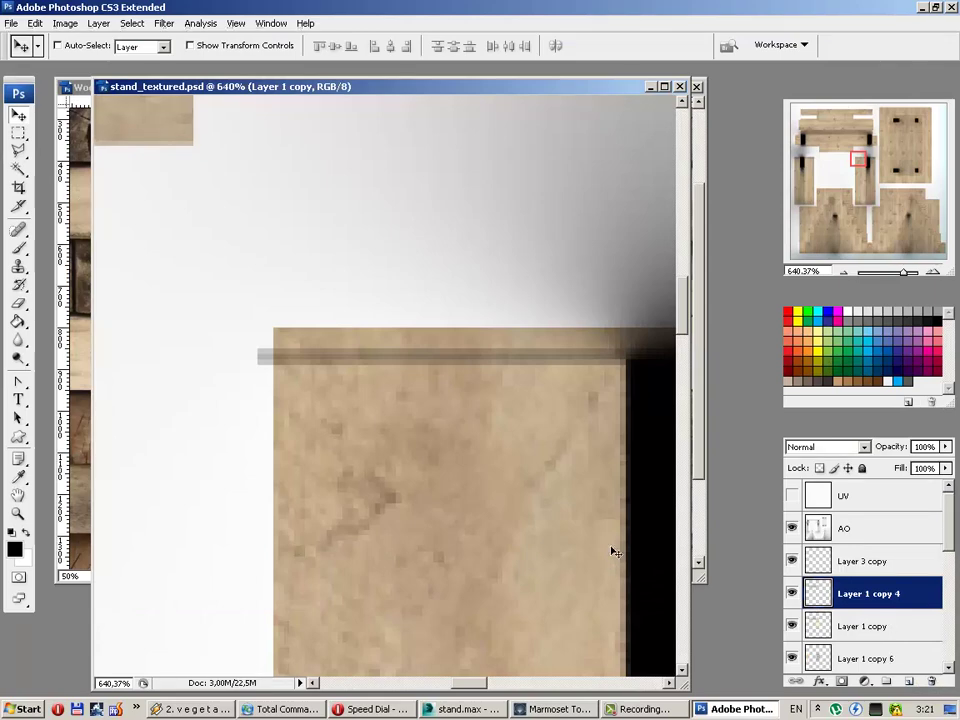
key(ctrl+z)
click(804, 562)
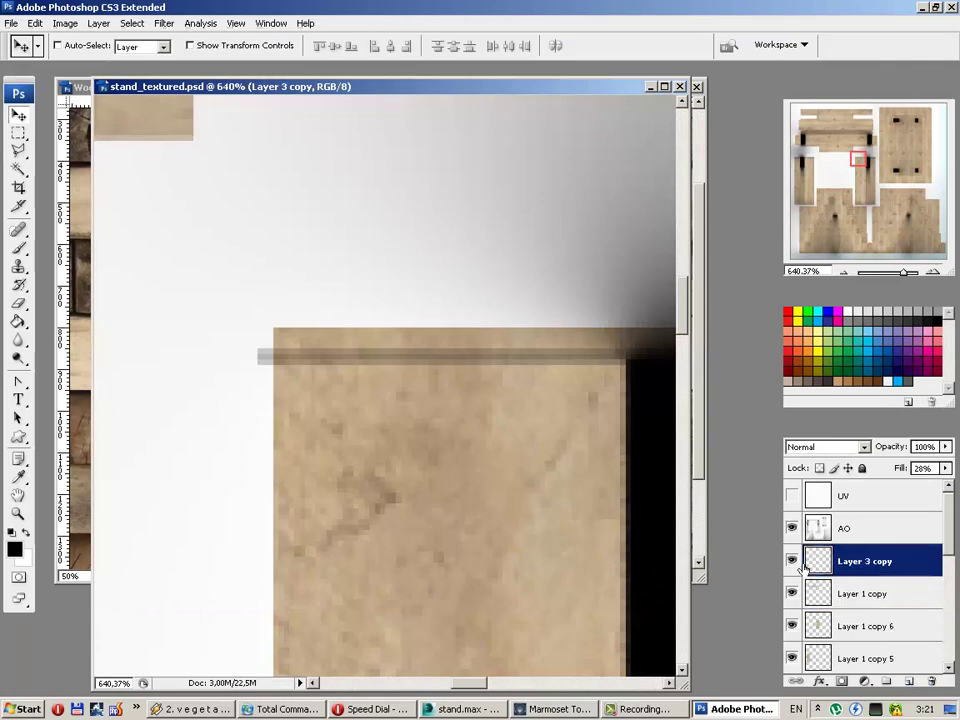
key(alt+Down)
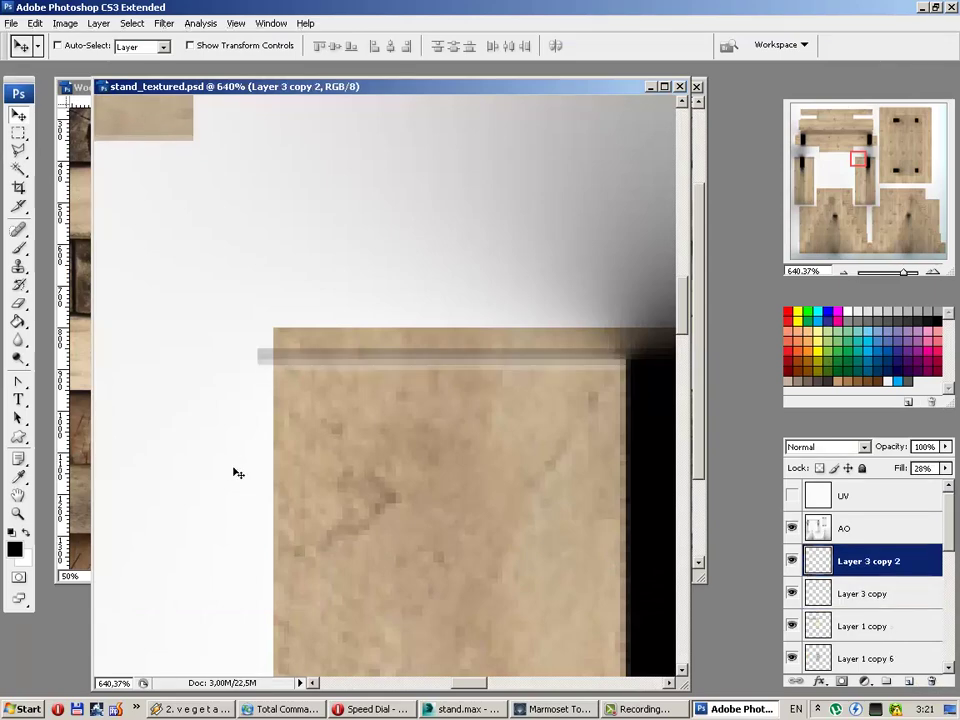
key(Down)
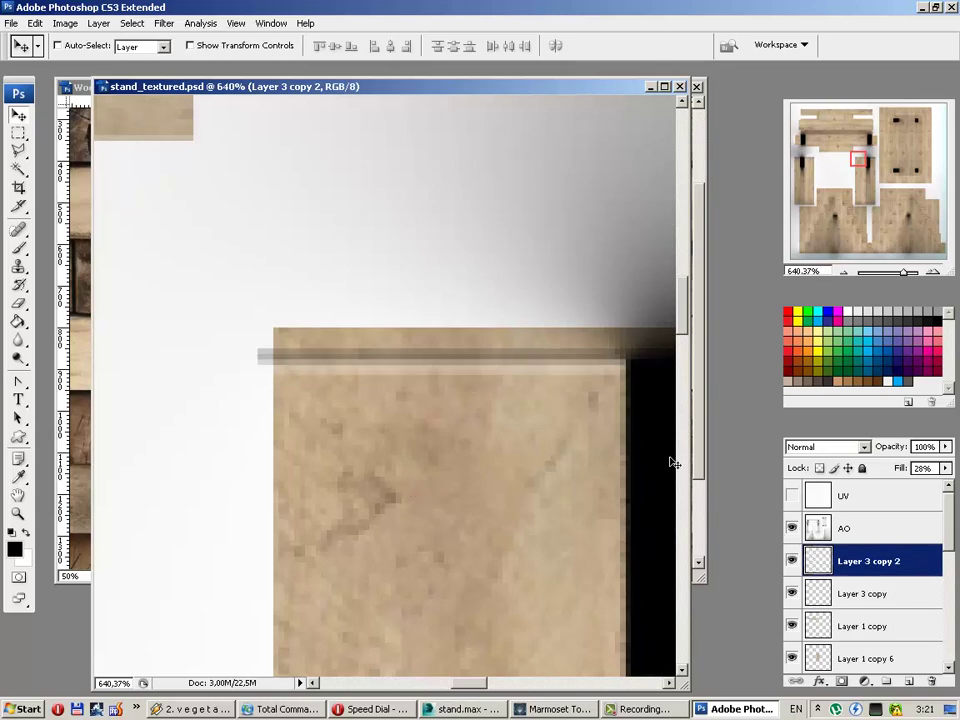
Step: Blend the strip copy as Overlay at 16% fill and check the stand's front in Marmoset
click(855, 450)
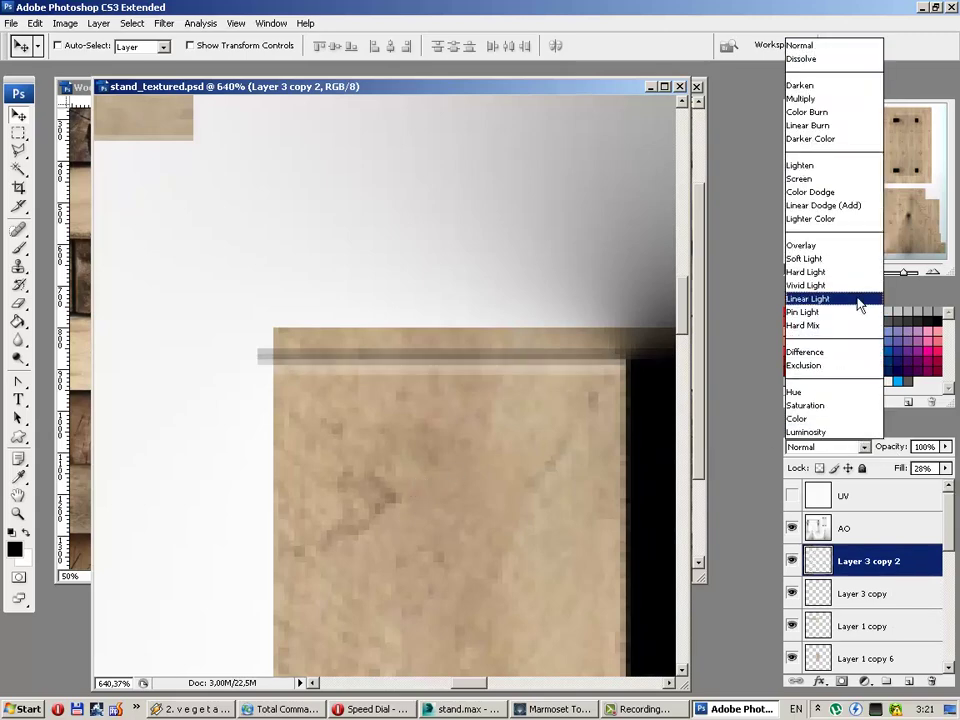
click(855, 249)
drag(946, 470, 873, 500)
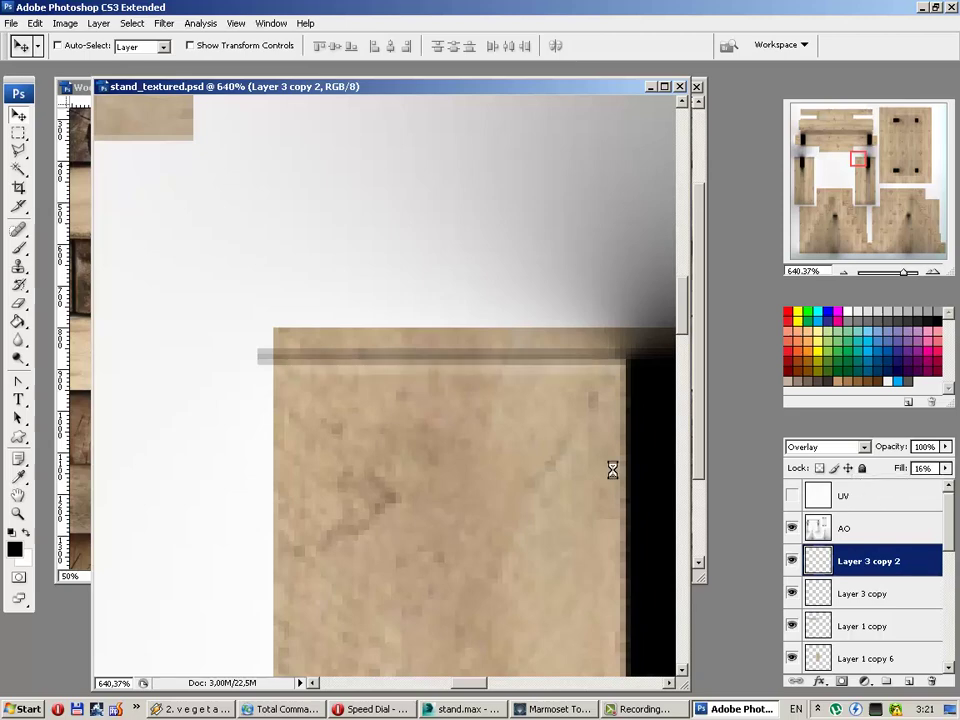
click(560, 710)
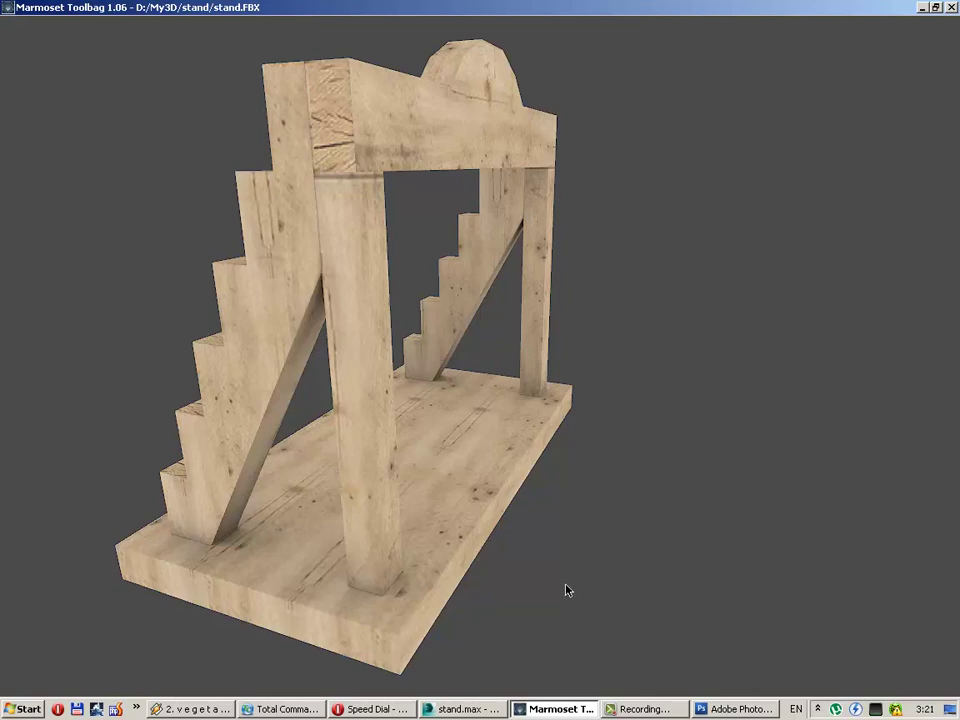
drag(568, 589, 457, 529)
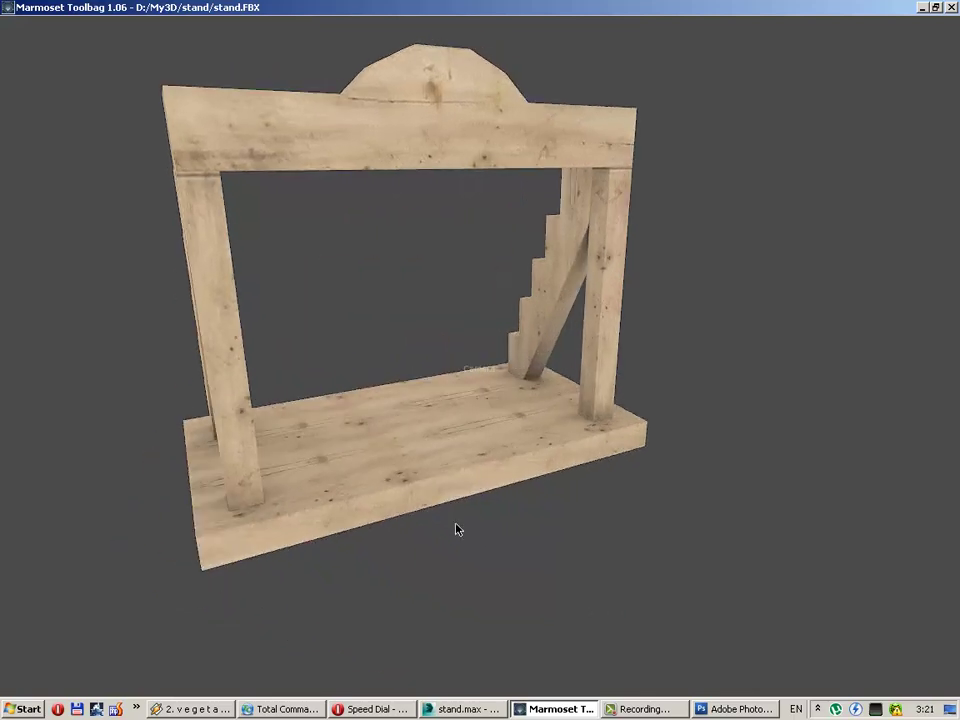
Step: Nudge Layer 3 copy up one pixel and check the stand's stairs side in Marmoset
click(735, 709)
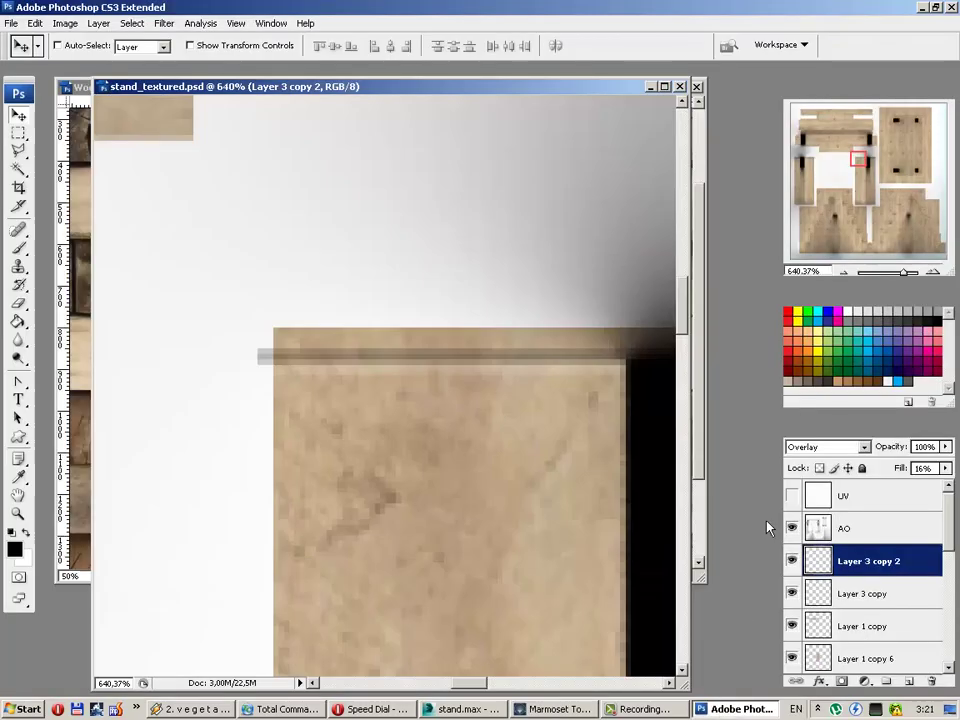
click(842, 595)
key(Up)
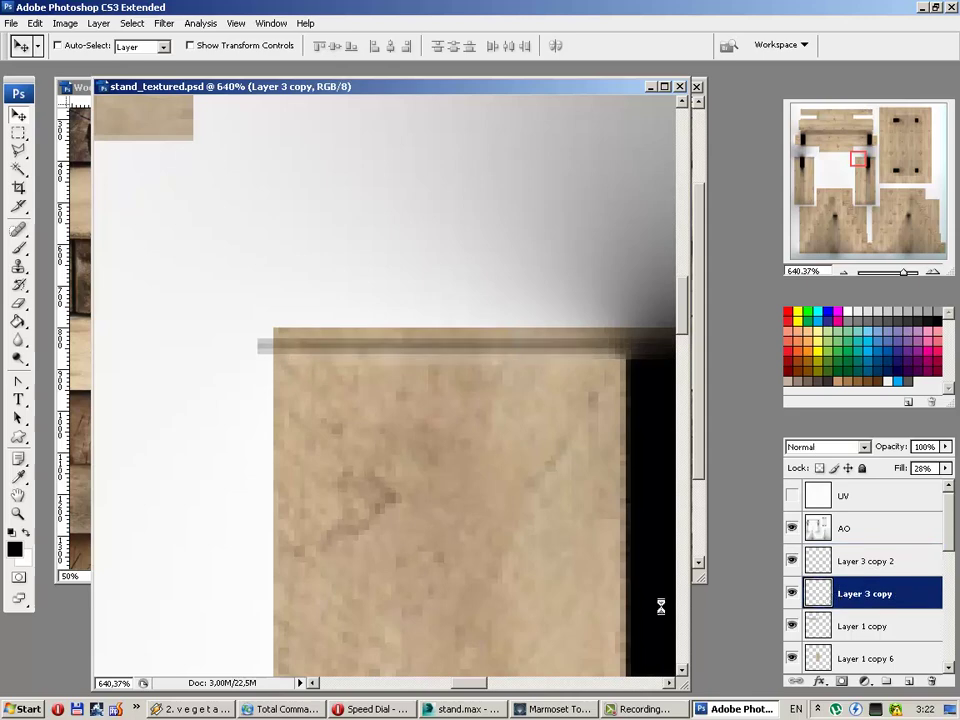
click(534, 713)
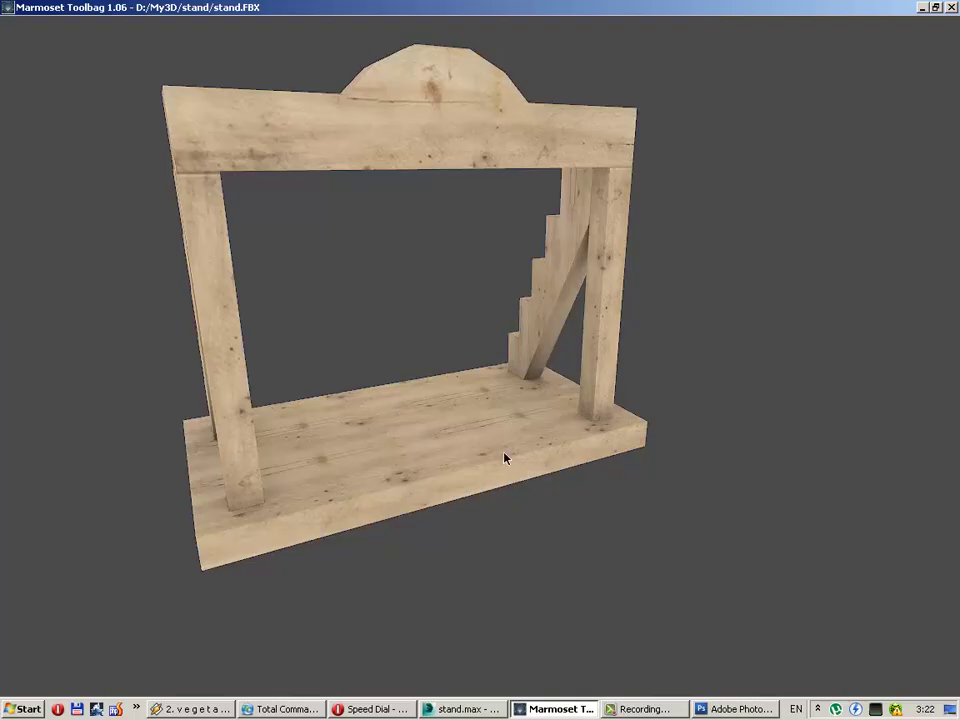
mouse_move(484, 446)
mouse_down()
mouse_move(514, 439)
mouse_move(566, 448)
mouse_move(528, 451)
mouse_move(576, 670)
mouse_up()
click(671, 709)
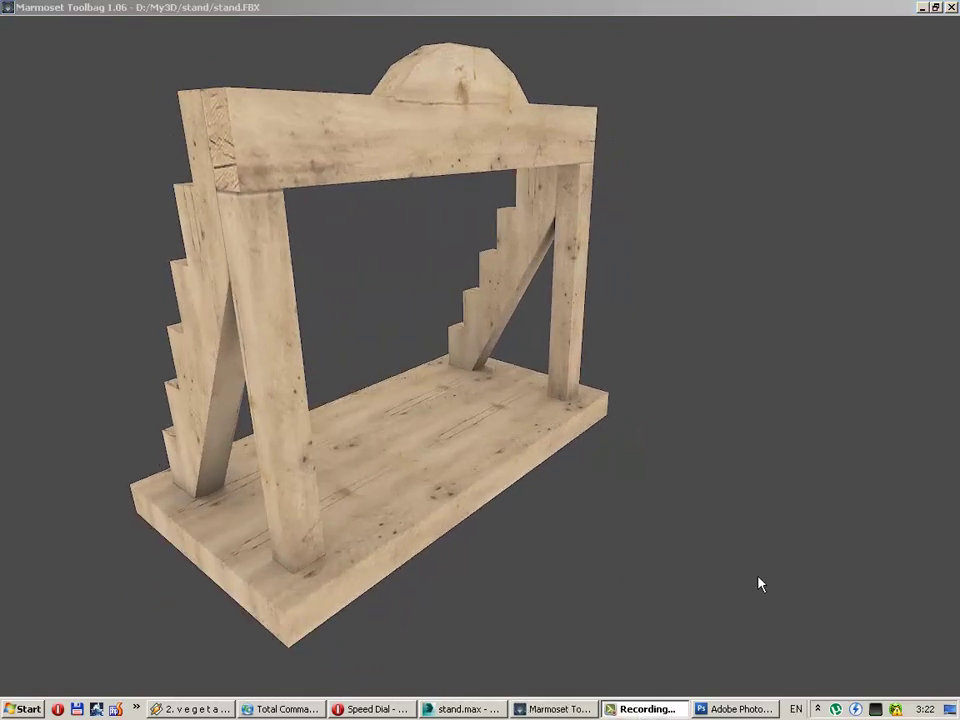
click(560, 709)
click(560, 709)
click(560, 709)
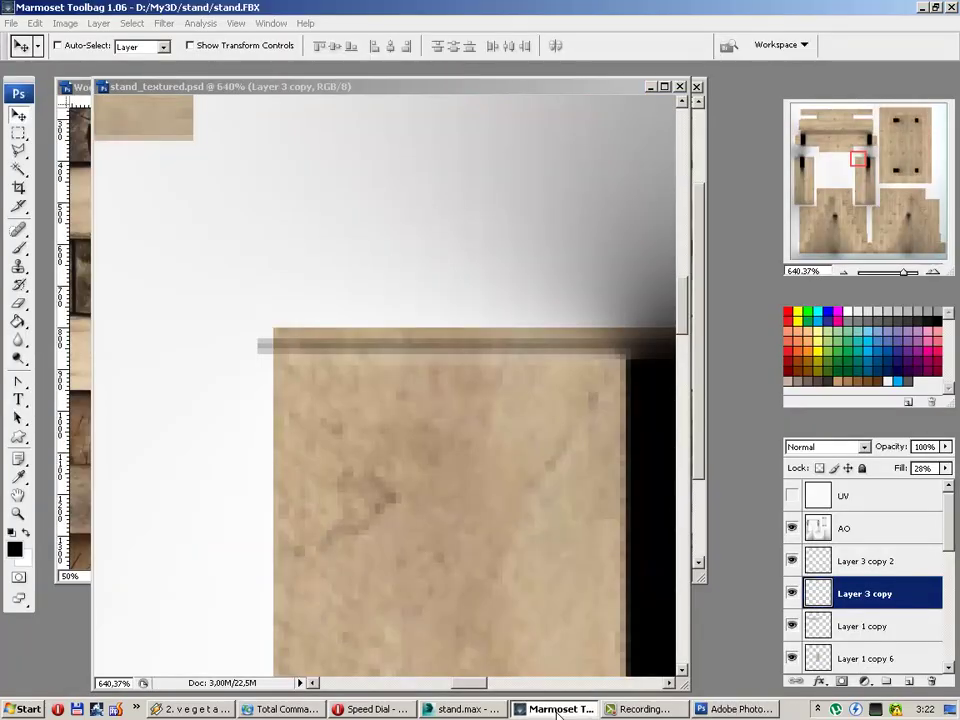
click(740, 709)
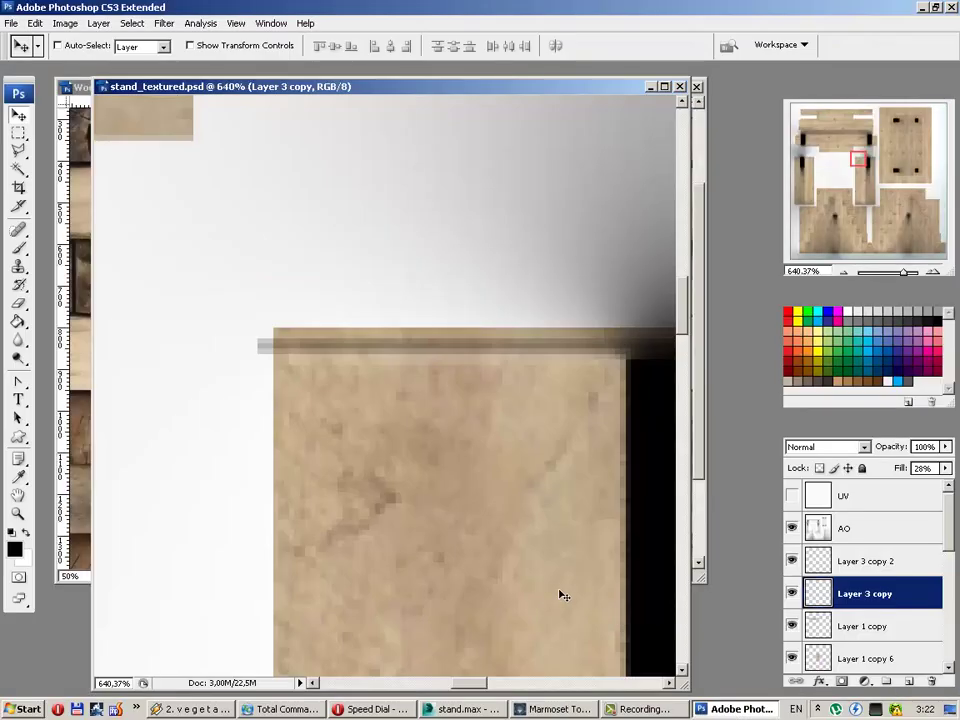
click(870, 627)
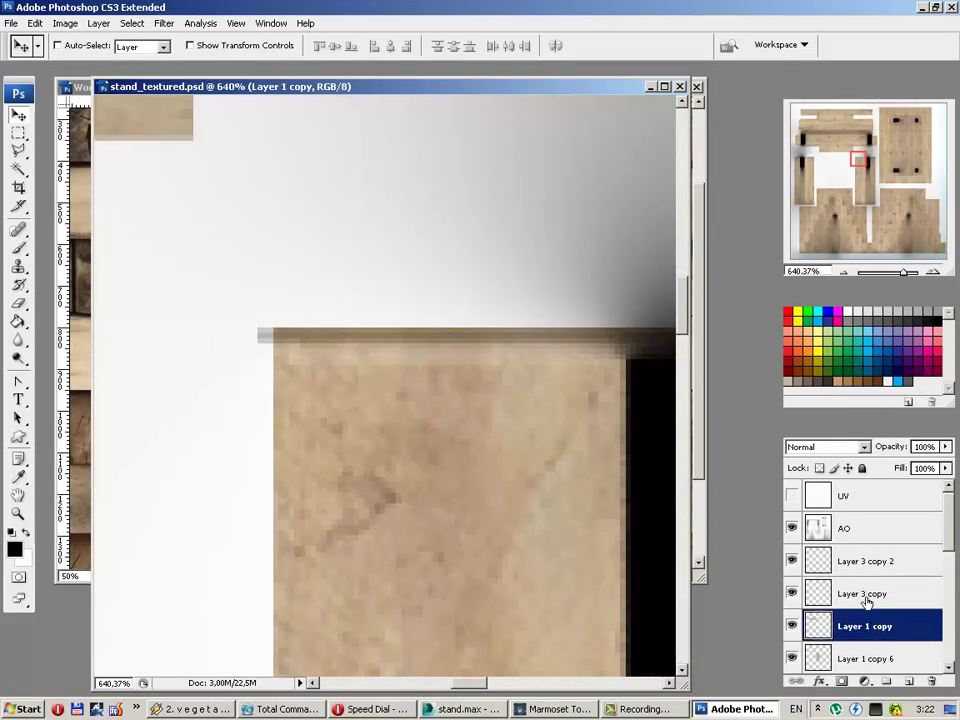
click(860, 594)
click(836, 561)
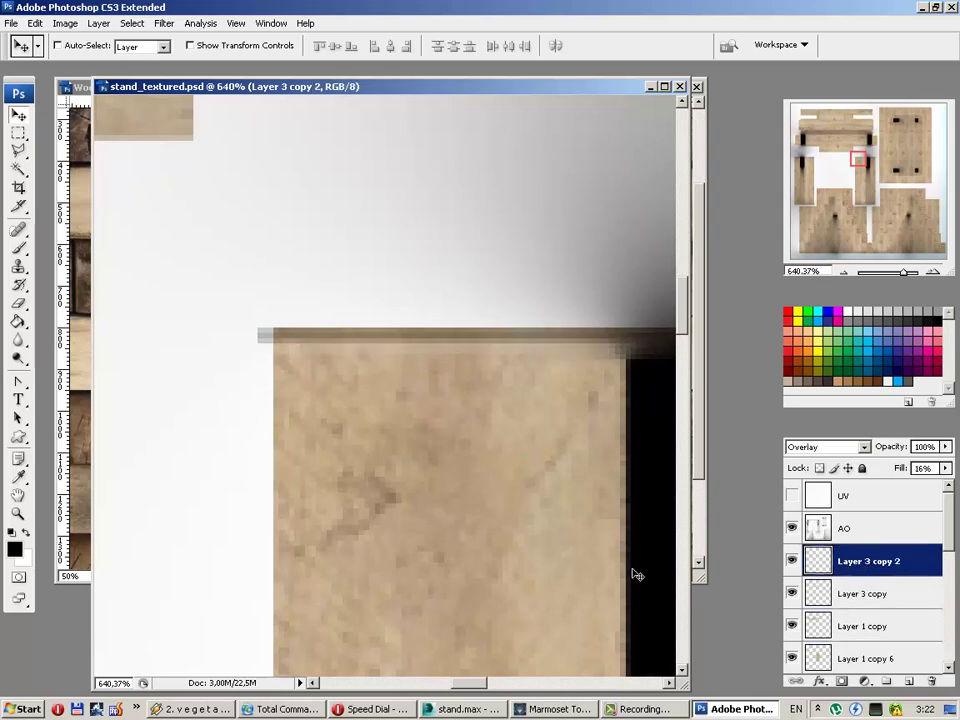
click(560, 711)
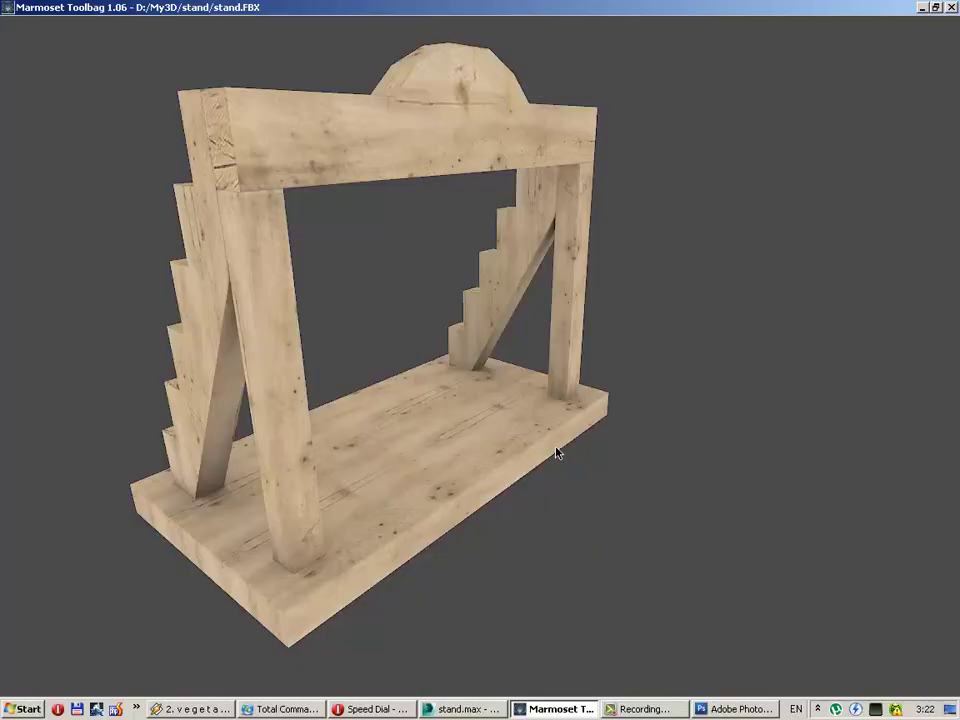
Step: Orbit the stand in Marmoset Toolbag, closing in on the stairs and then the frame, then return to Photoshop
mouse_move(498, 433)
mouse_down()
mouse_move(231, 418)
mouse_move(542, 392)
mouse_move(480, 360)
mouse_up()
mouse_move(480, 360)
right_down()
mouse_move(495, 414)
mouse_move(472, 414)
right_up()
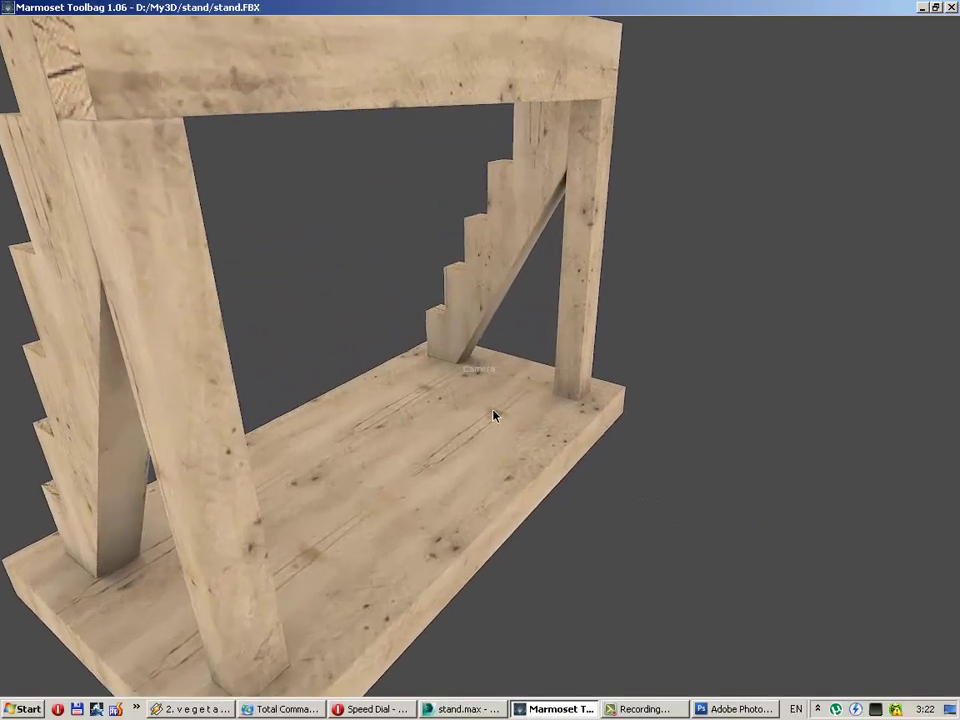
mouse_move(472, 414)
mouse_down()
mouse_move(499, 414)
mouse_move(501, 429)
mouse_up()
mouse_move(501, 429)
right_down()
mouse_move(495, 388)
mouse_move(481, 425)
right_up()
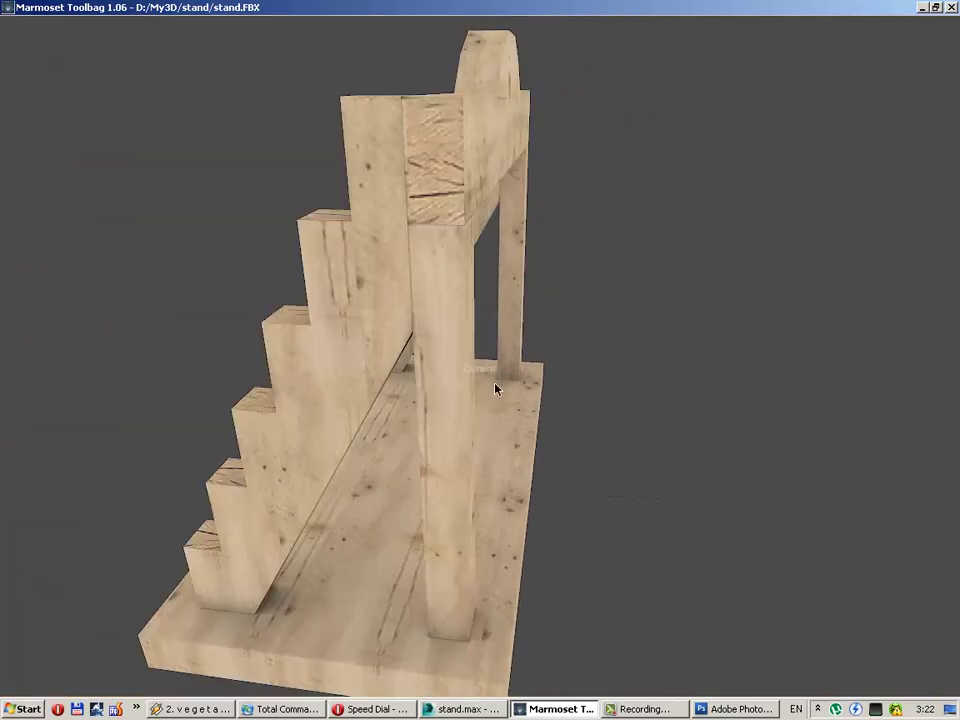
mouse_move(481, 425)
mouse_down()
mouse_move(461, 386)
mouse_move(517, 389)
mouse_move(521, 341)
mouse_up()
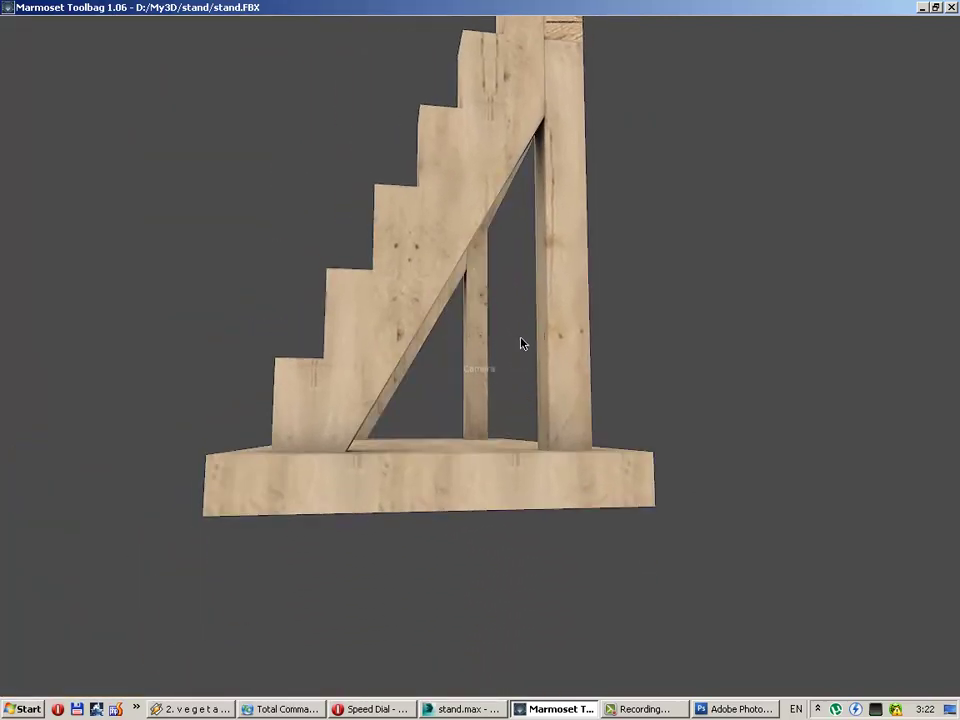
right_drag(521, 341, 530, 367)
mouse_move(530, 367)
mouse_down()
mouse_move(746, 384)
mouse_move(743, 408)
mouse_move(724, 392)
mouse_move(628, 474)
mouse_up()
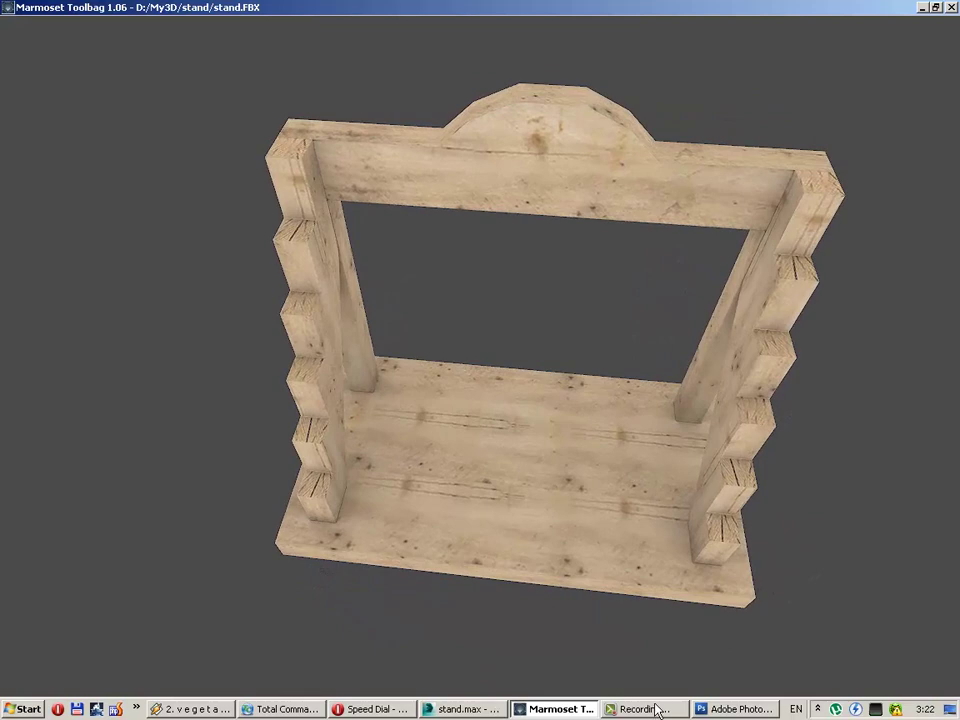
click(722, 712)
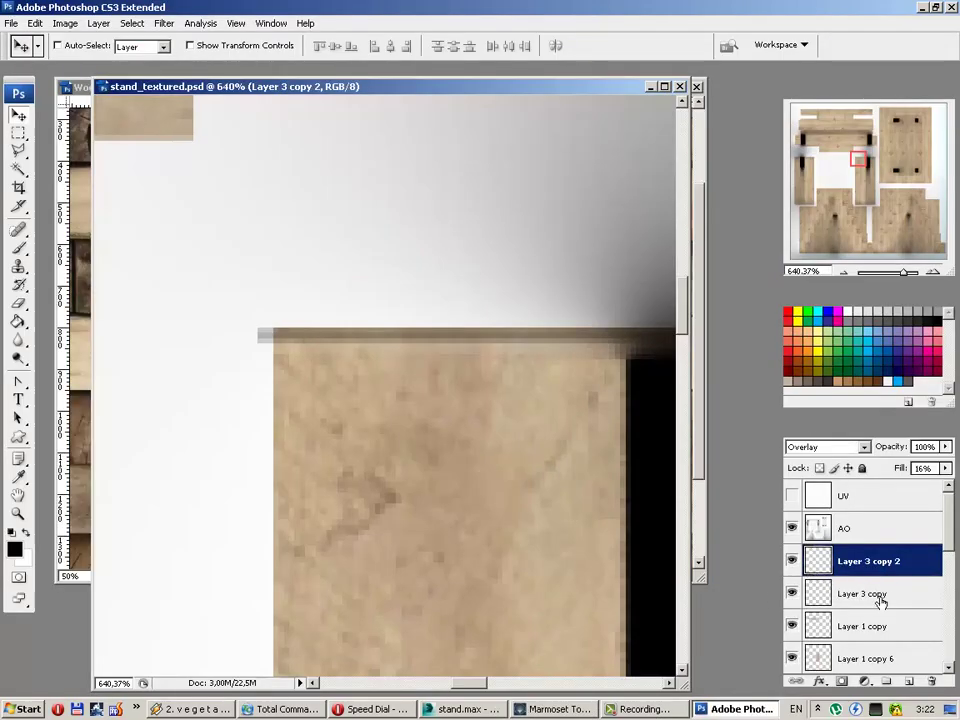
Step: Merge Layer 3 copy into Layer 3 copy 2 and blend the merged strip layer as Overlay
shift+click(860, 594)
key(ctrl+e)
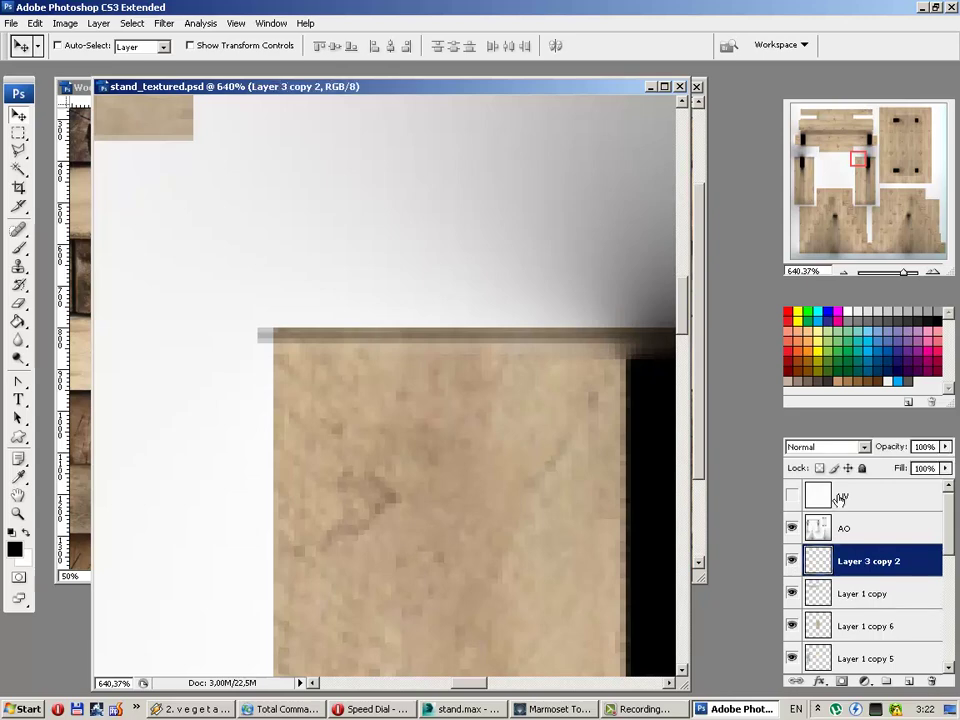
click(852, 447)
click(843, 245)
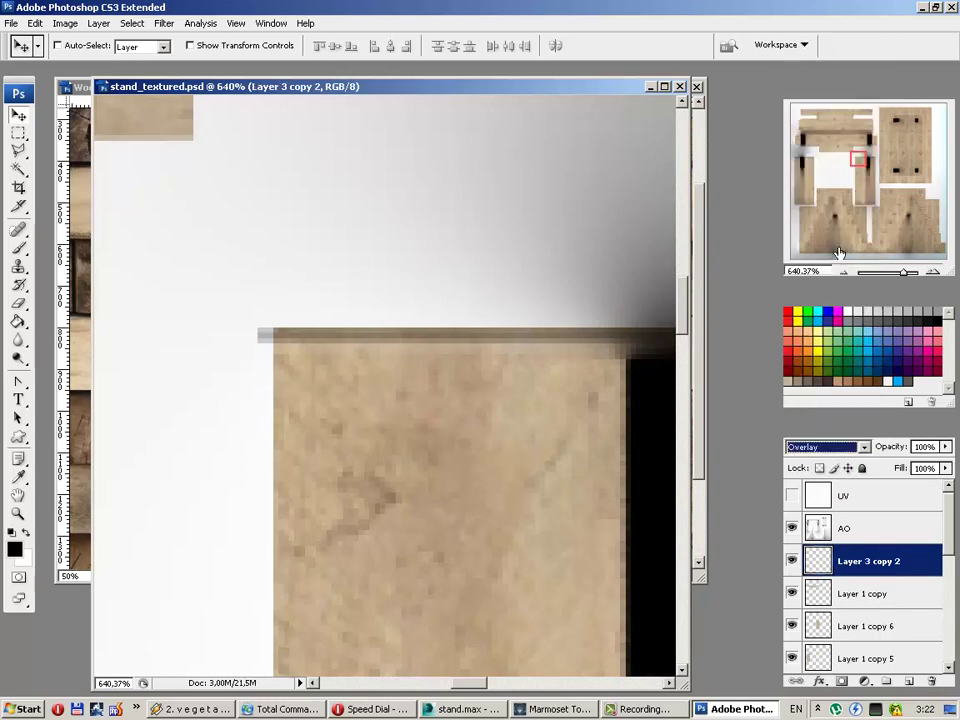
click(577, 452)
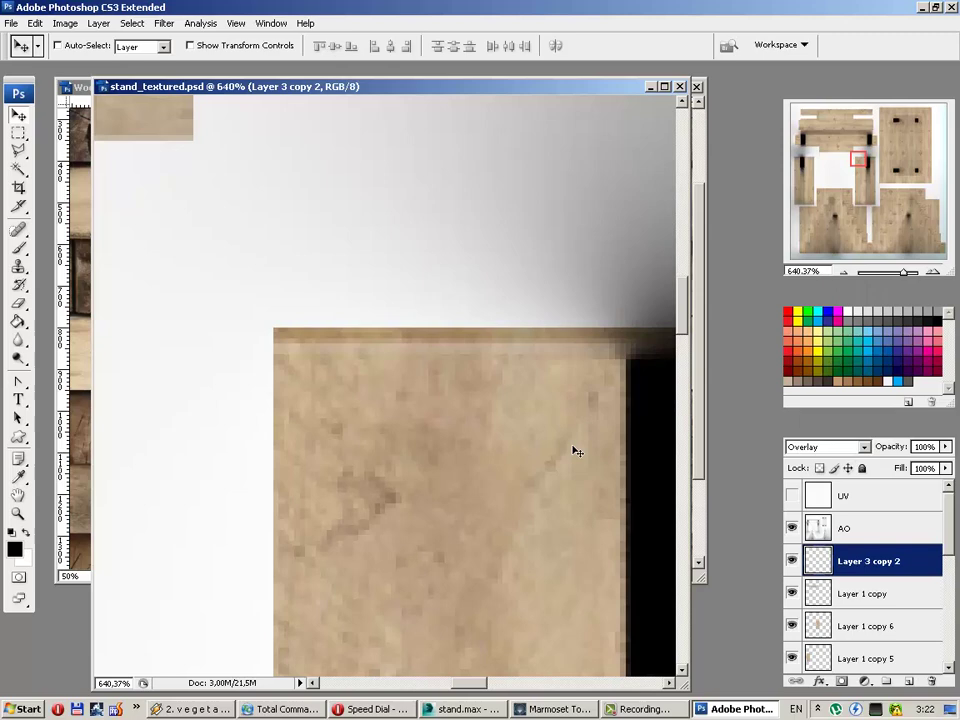
Step: Orbit the stand in Marmoset Toolbag to check the change, then return to Photoshop
click(521, 712)
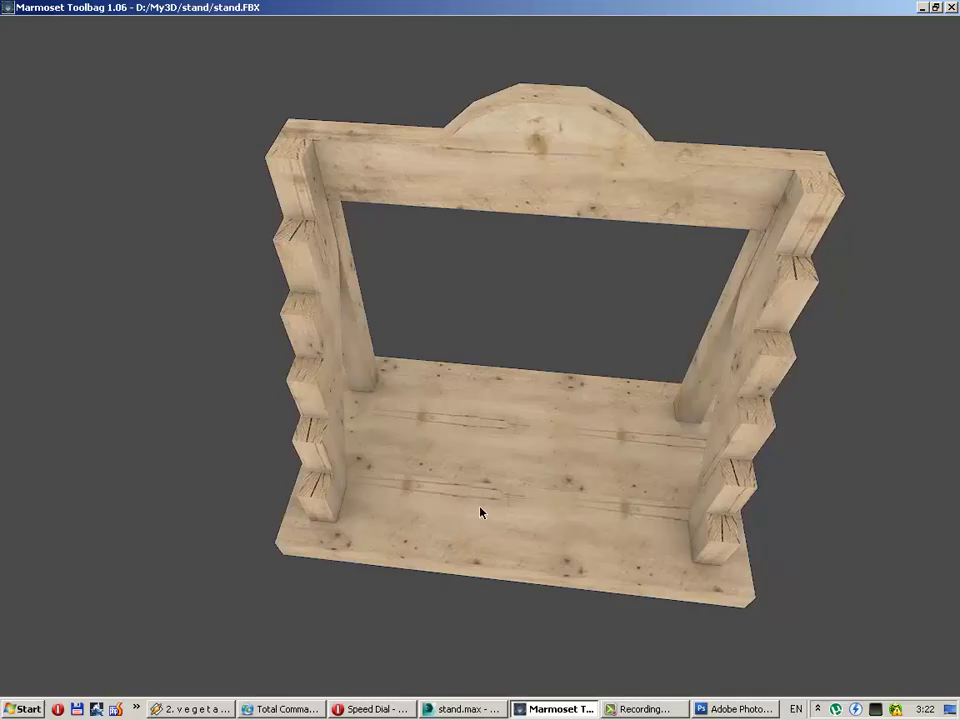
mouse_move(480, 510)
mouse_down()
mouse_move(396, 445)
mouse_move(330, 420)
mouse_move(129, 414)
mouse_move(268, 424)
mouse_move(328, 467)
mouse_move(450, 478)
mouse_move(446, 527)
mouse_move(446, 444)
mouse_move(559, 538)
mouse_move(650, 514)
mouse_move(557, 482)
mouse_move(534, 486)
mouse_up()
click(715, 712)
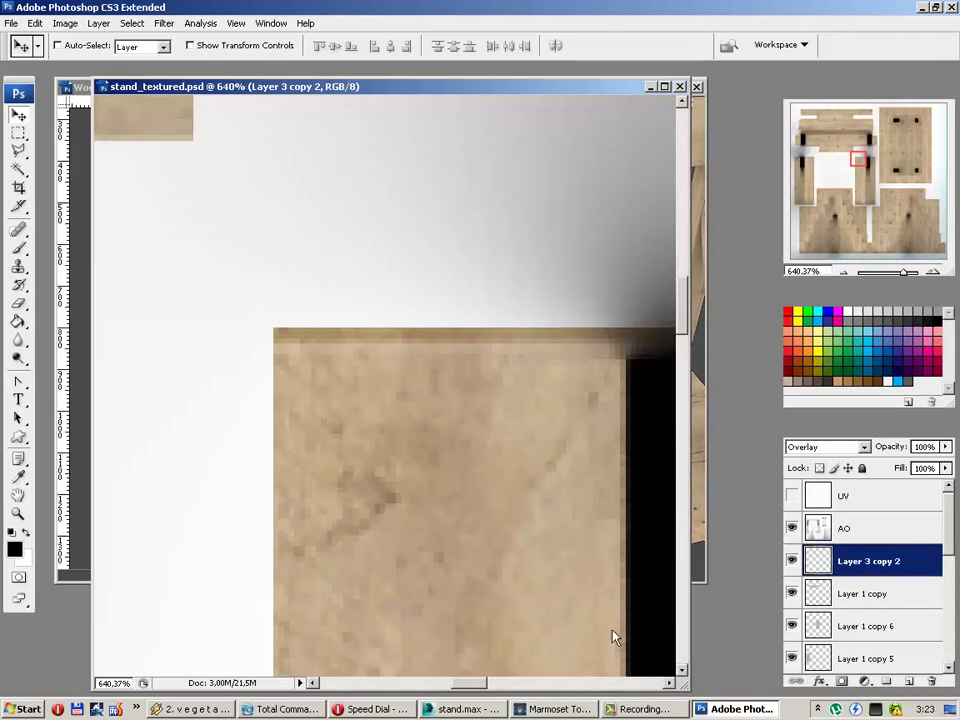
Step: Merge the texture layers from Layer 2 to Layer 1 copy 7 into one wood layer
drag(462, 681, 550, 669)
key(ctrl+minus)
key(ctrl+minus)
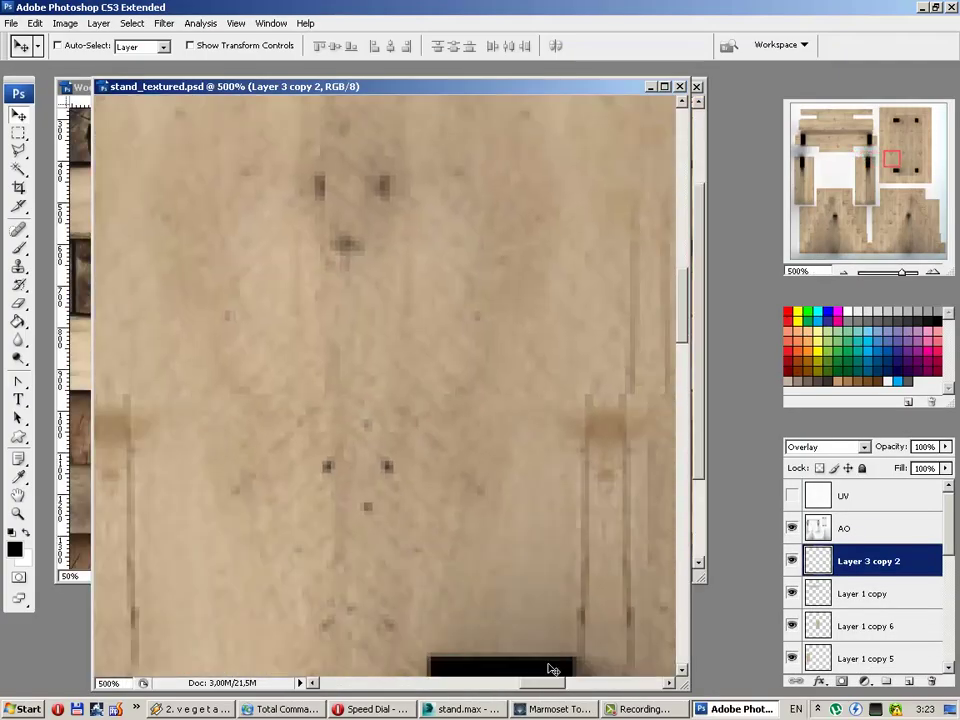
key(ctrl+minus)
key(ctrl+minus)
key(ctrl+minus)
key(ctrl+minus)
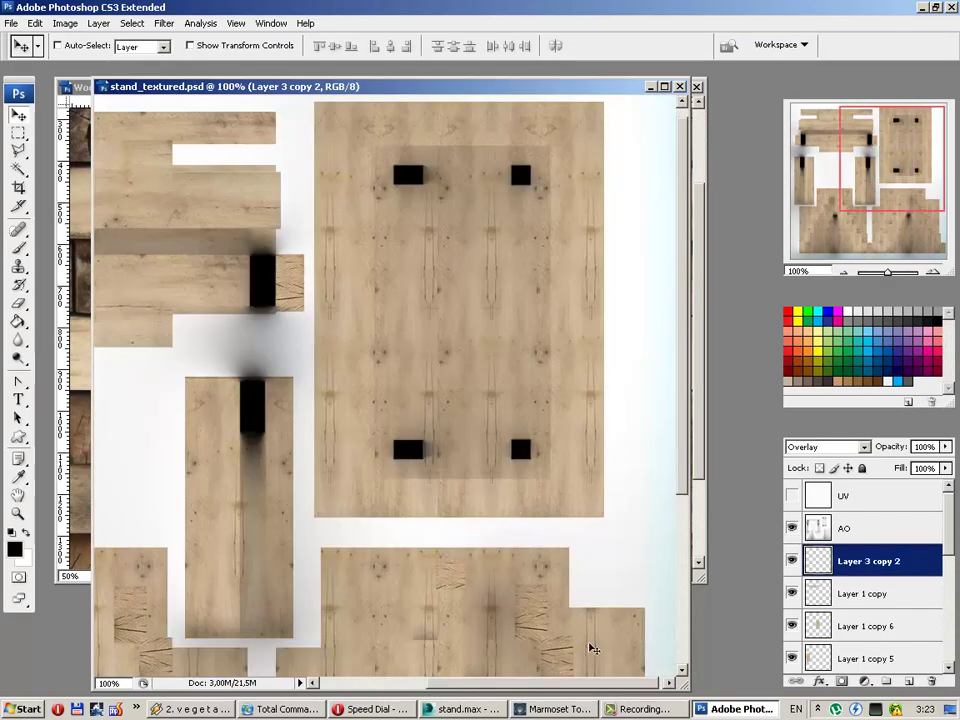
scroll(880, 593, down, 3)
scroll(880, 595, up, 3)
drag(950, 545, 955, 640)
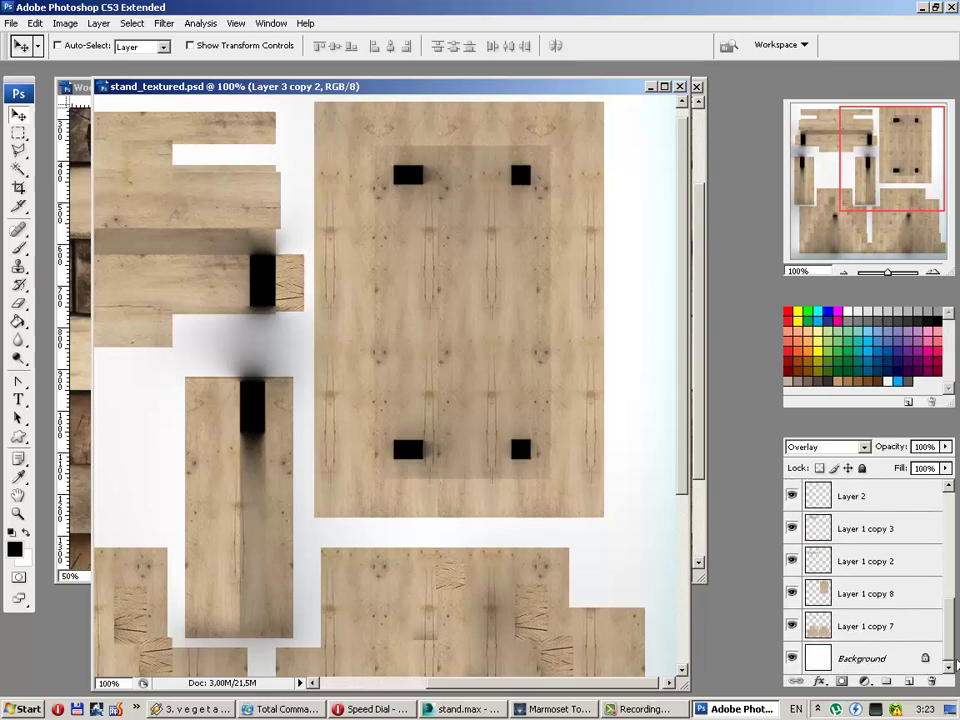
shift+click(905, 626)
key(ctrl+e)
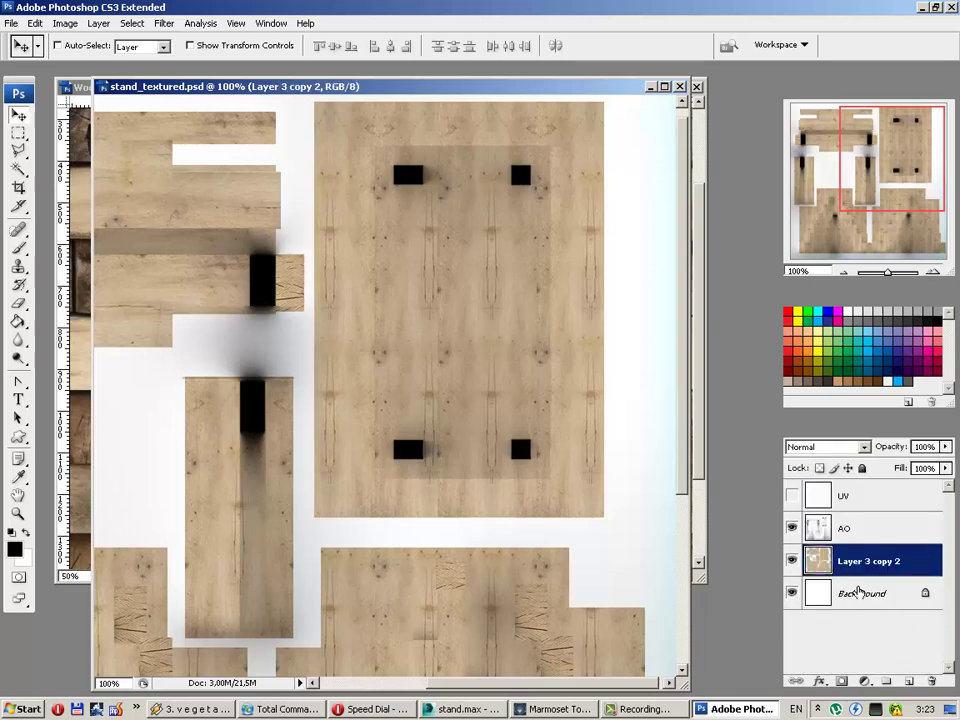
Step: Toggle the merged wood layer to compare, then set up the Clone Stamp with a 52 px brush
click(793, 561)
click(793, 561)
key(s)
right_click(414, 309)
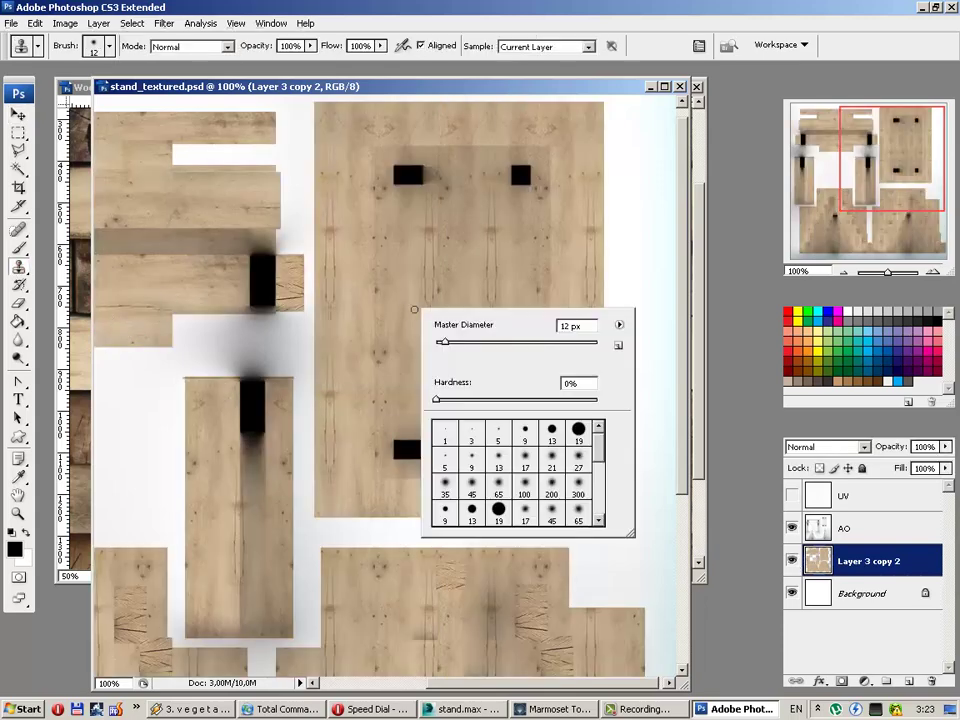
drag(466, 349, 475, 343)
key(Return)
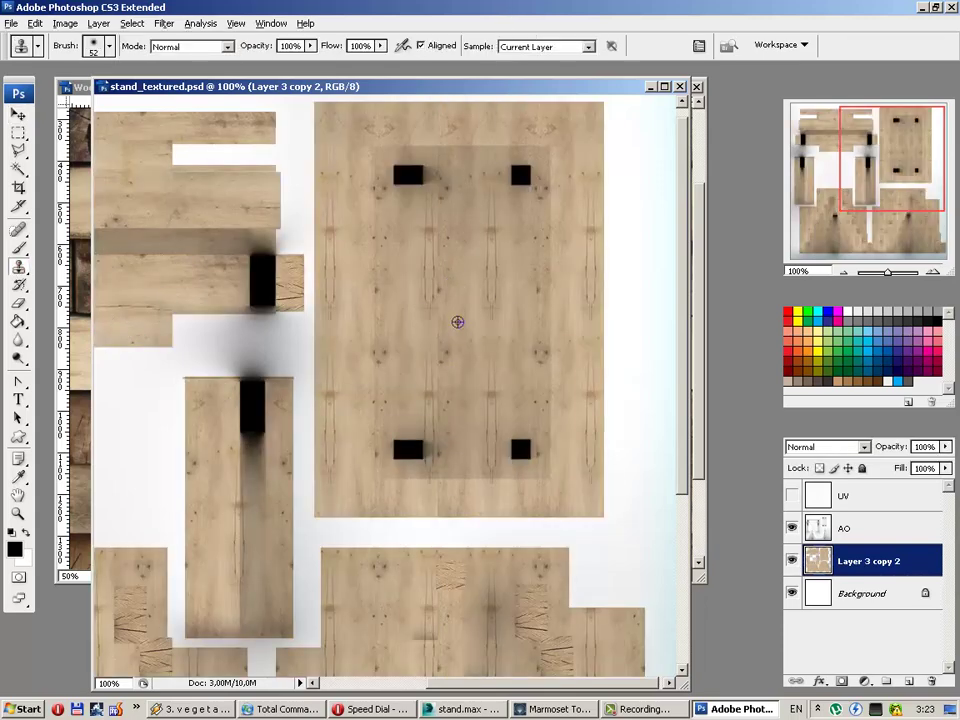
Step: Clone clean wood over the repeated grain marks in the panel's upper area and centre
alt+click(431, 313)
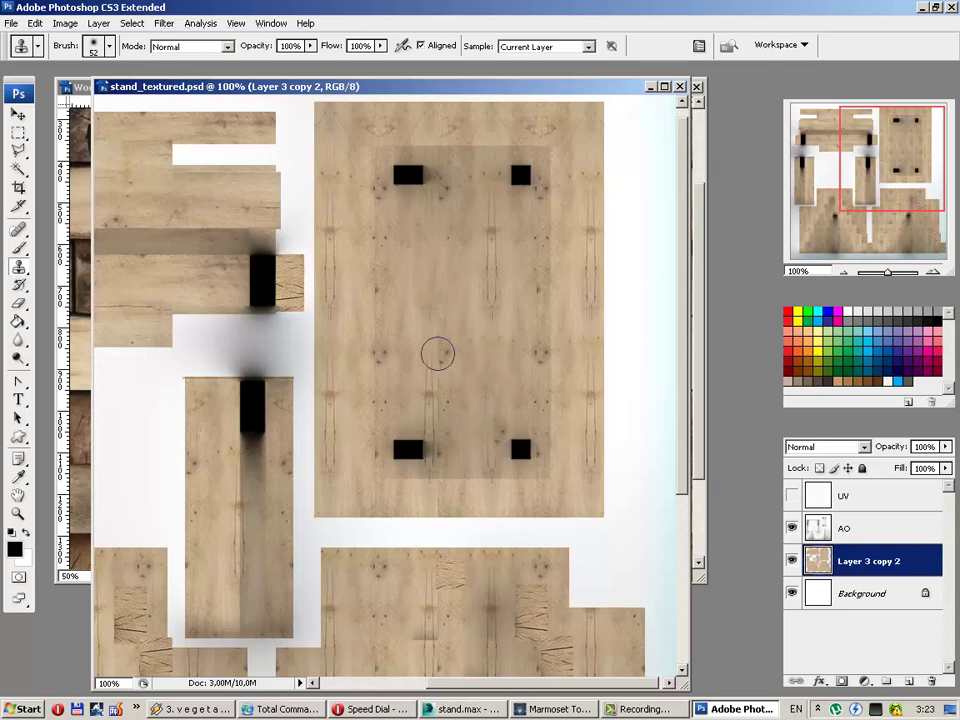
alt+click(419, 299)
drag(540, 351, 540, 193)
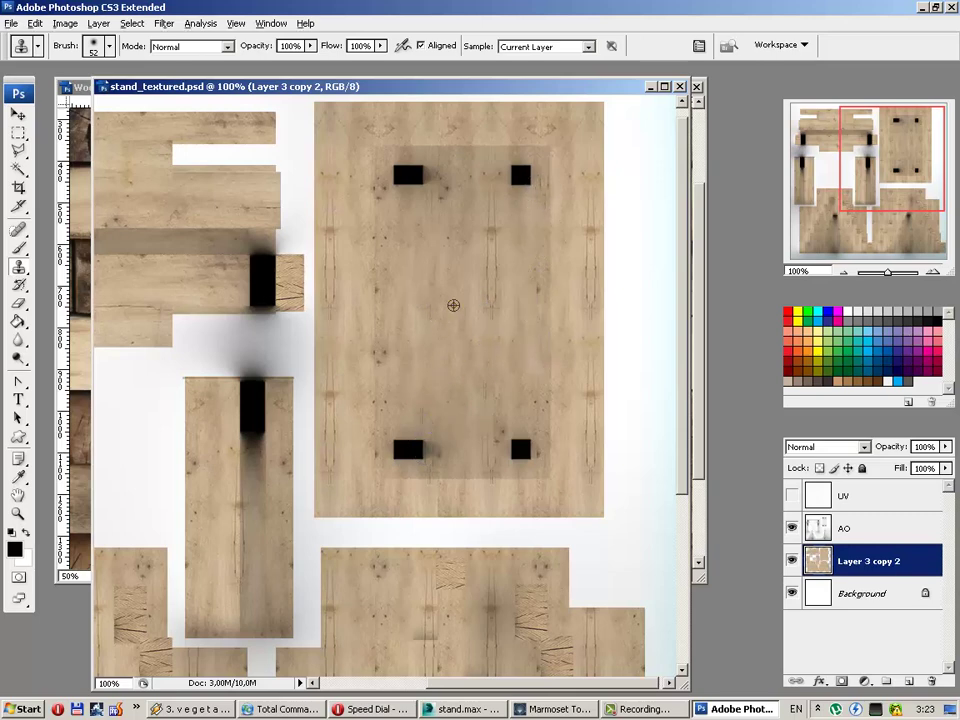
alt+click(437, 315)
mouse_move(483, 201)
mouse_down()
mouse_move(431, 287)
mouse_move(476, 225)
mouse_up()
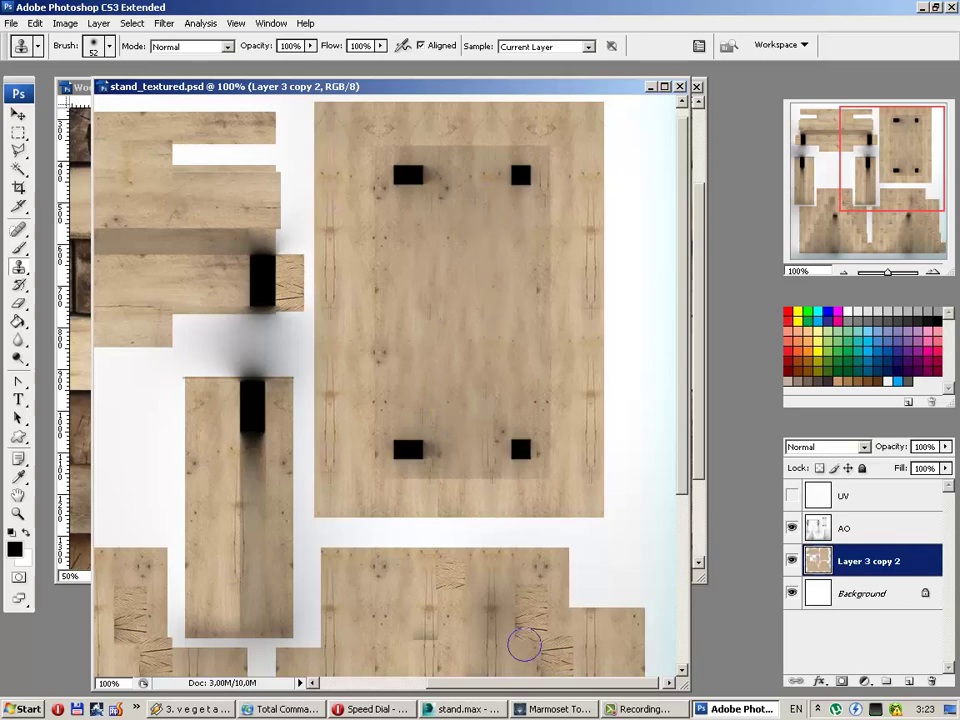
Step: Orbit the stand in Marmoset Toolbag to check its side, then return to Photoshop
click(555, 706)
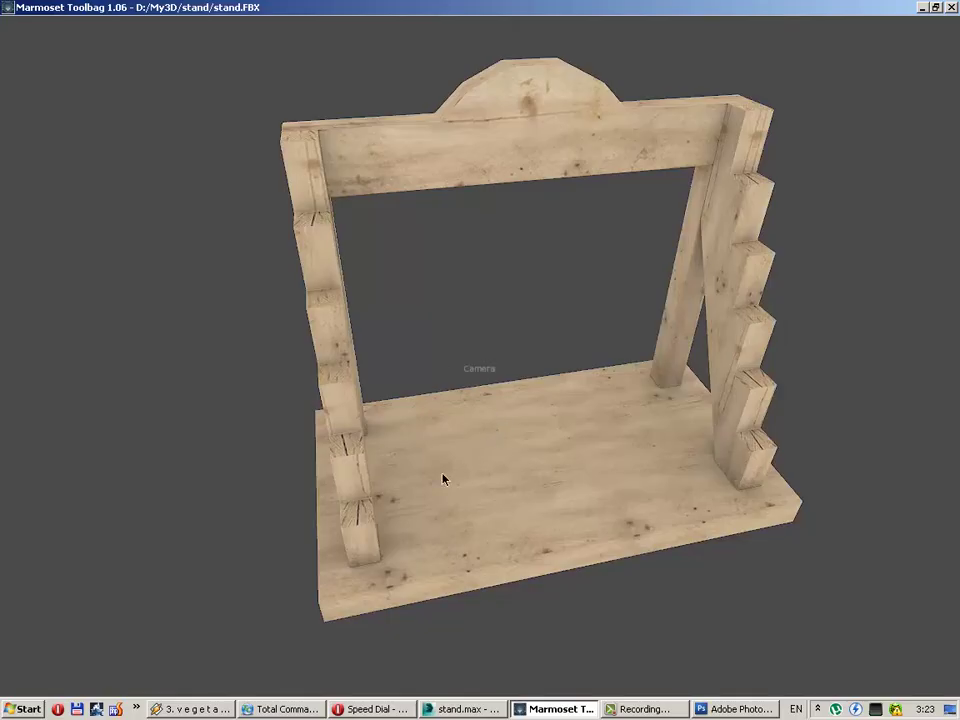
mouse_move(444, 480)
mouse_down()
mouse_move(514, 454)
mouse_move(529, 429)
mouse_move(527, 392)
mouse_move(330, 390)
mouse_move(383, 427)
mouse_move(418, 497)
mouse_move(514, 495)
mouse_move(640, 709)
mouse_up()
click(735, 710)
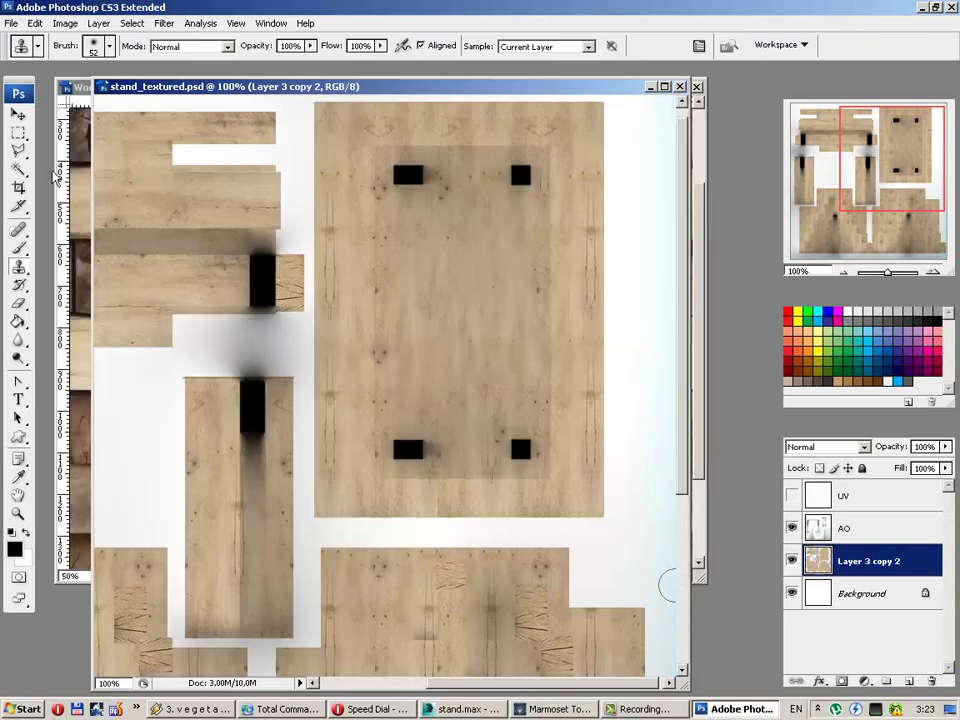
Step: On a new layer, fill a thin vertical strip down the large panel with white
key(m)
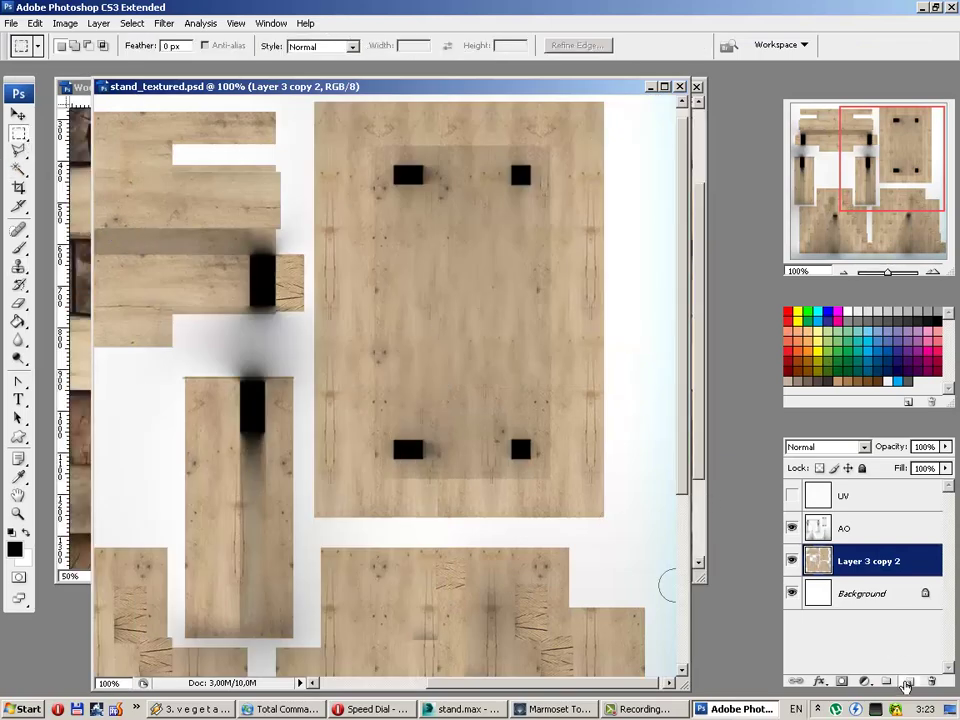
click(906, 683)
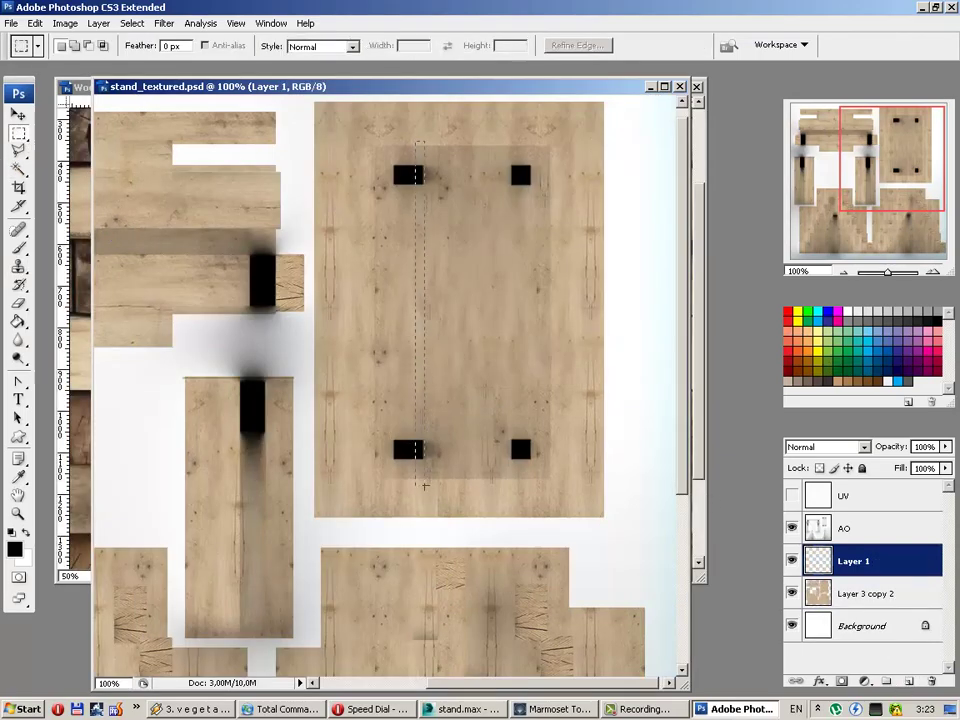
drag(420, 450, 420, 487)
click(18, 303)
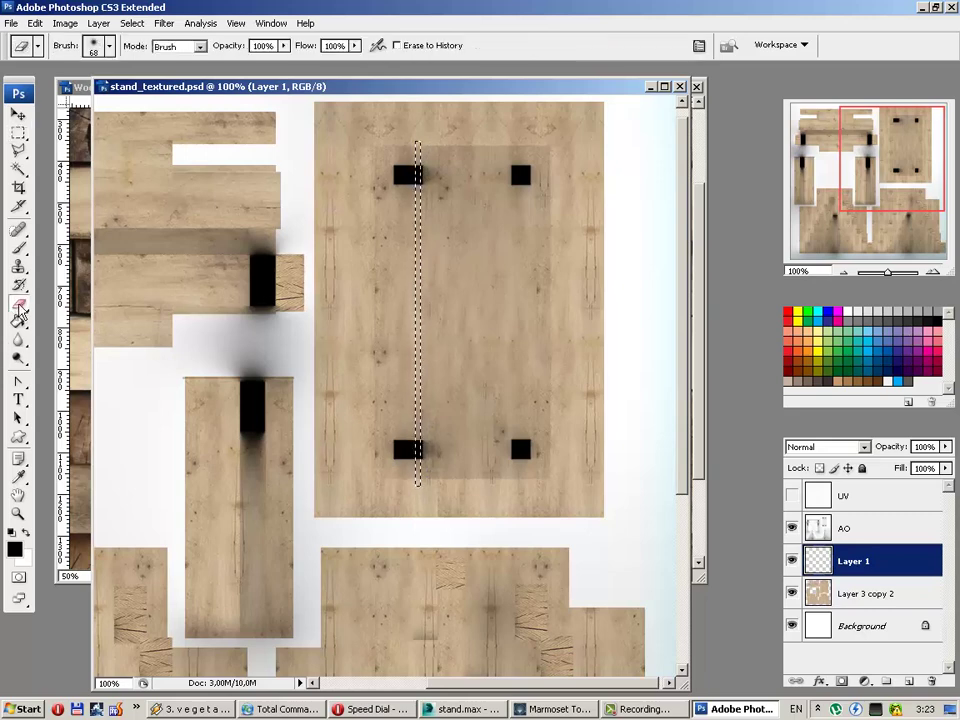
click(18, 322)
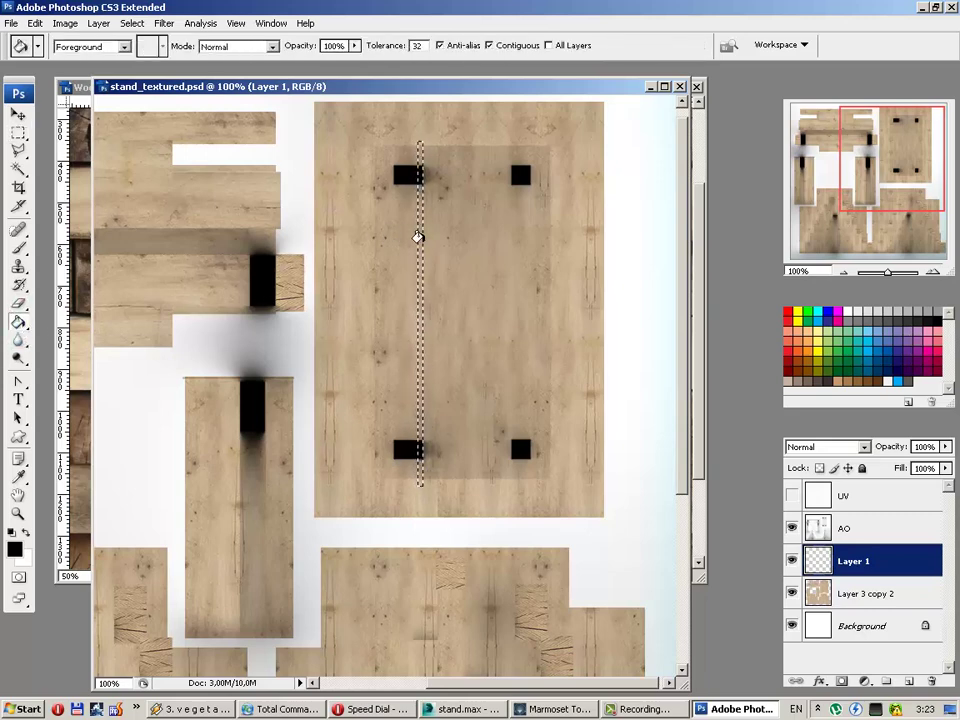
click(417, 236)
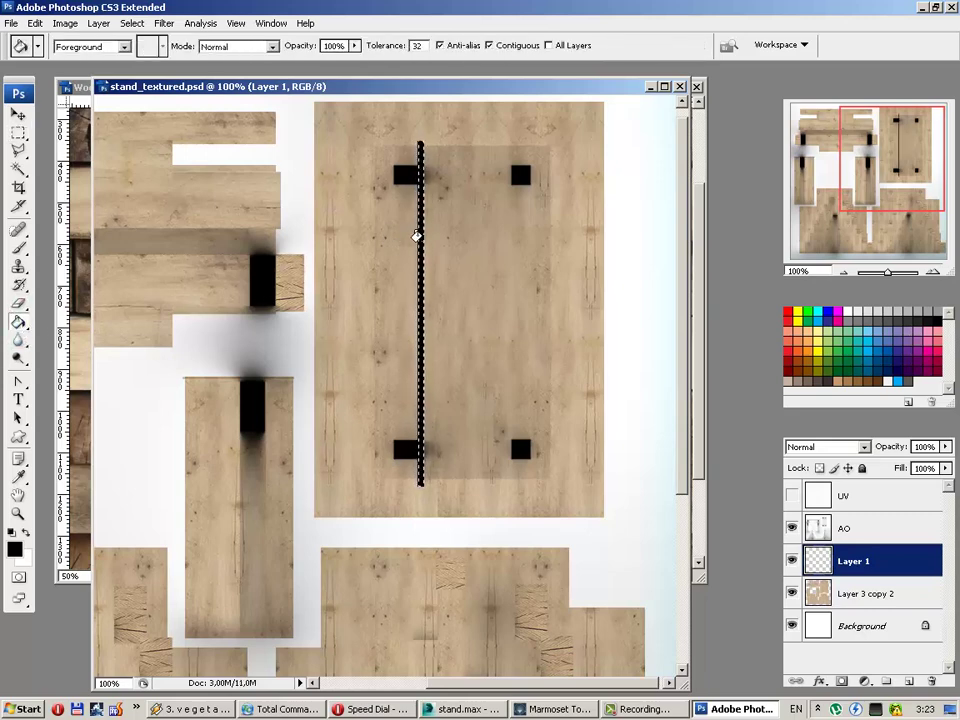
key(ctrl+z)
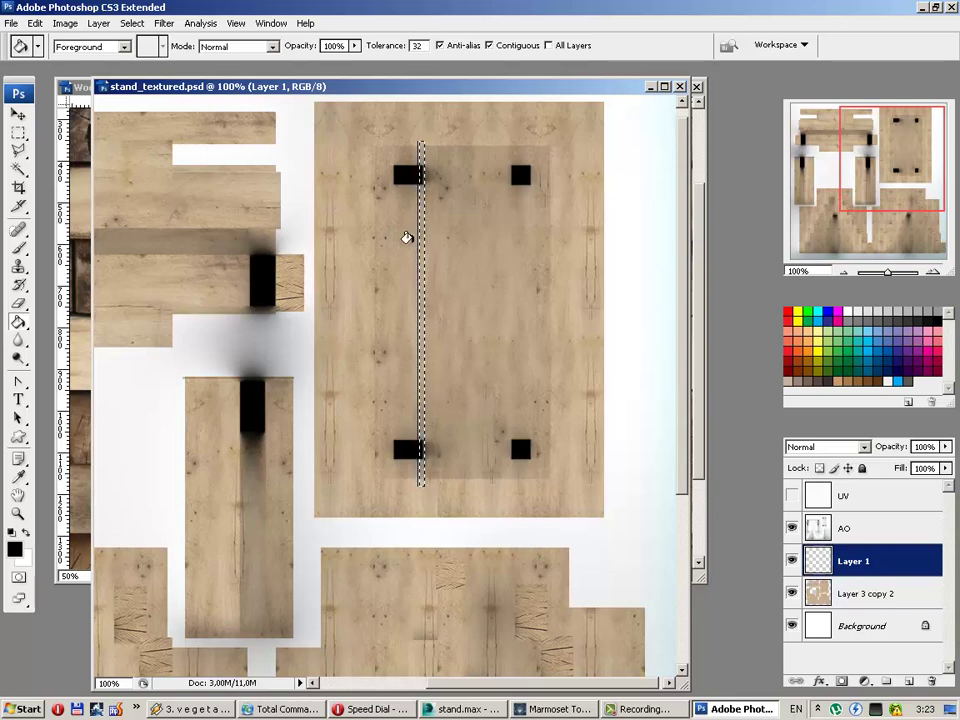
key(m)
key(ctrl+d)
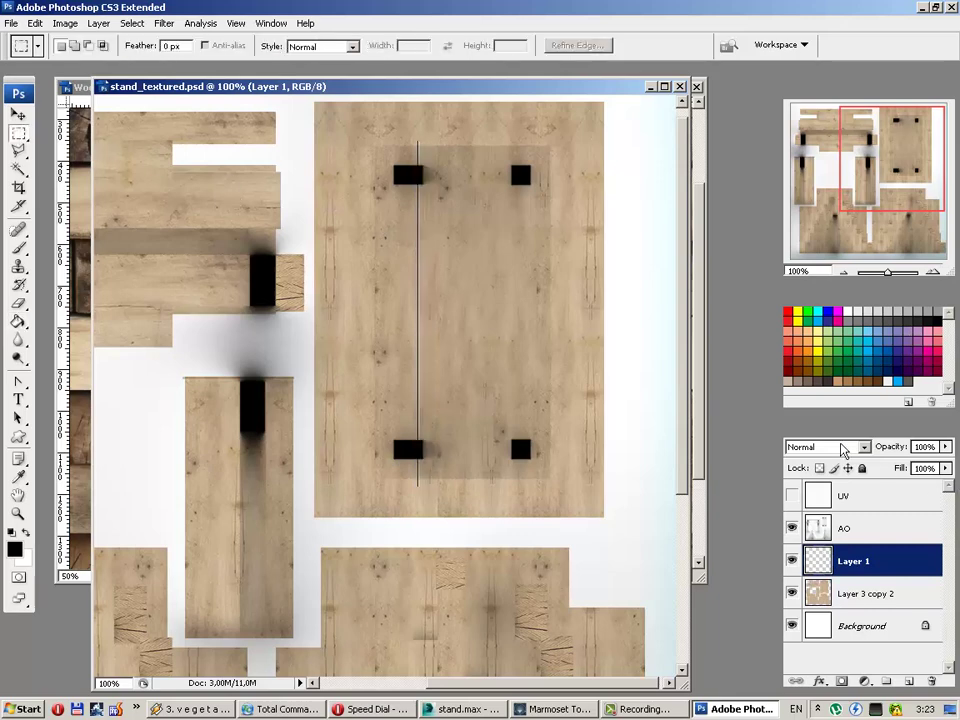
key(ctrl+plus)
Step: Blend the line layer as Overlay with its Fill lowered to 48%
click(842, 449)
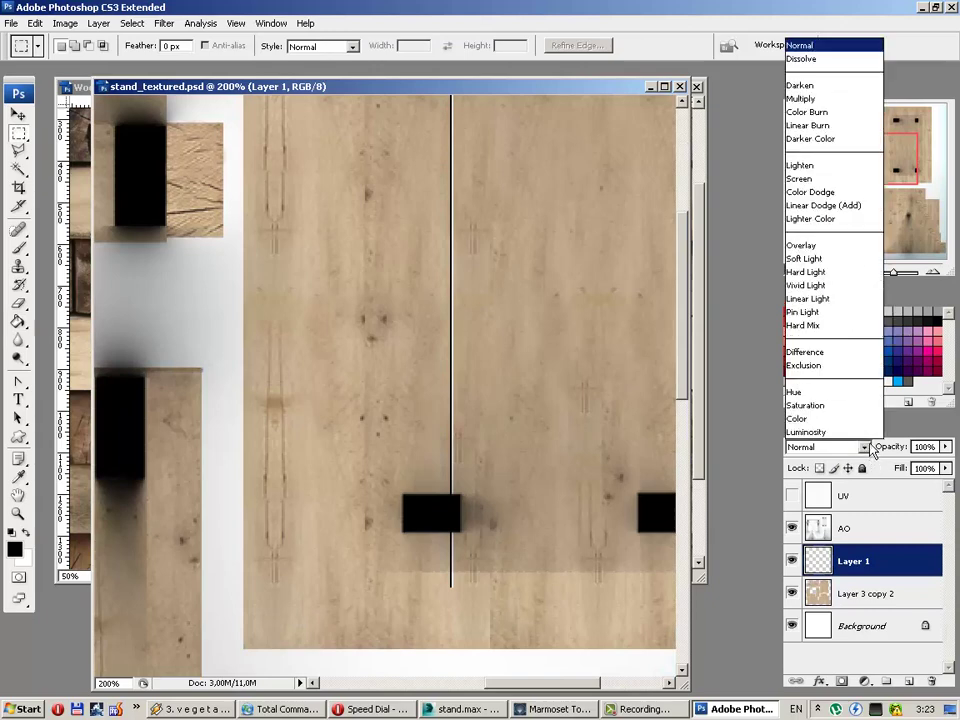
click(833, 246)
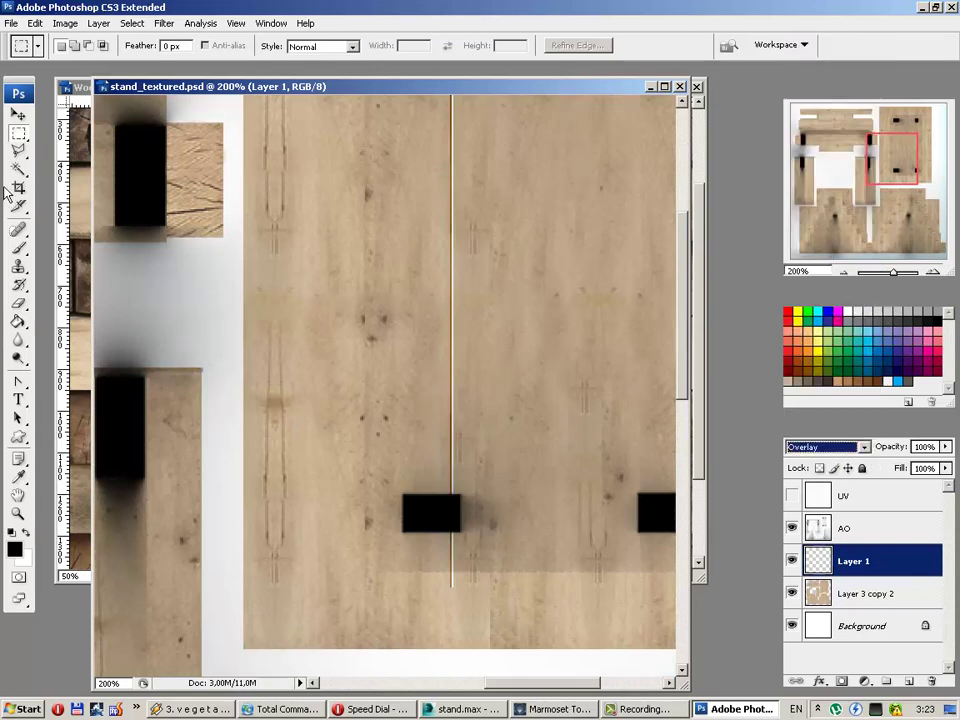
click(15, 106)
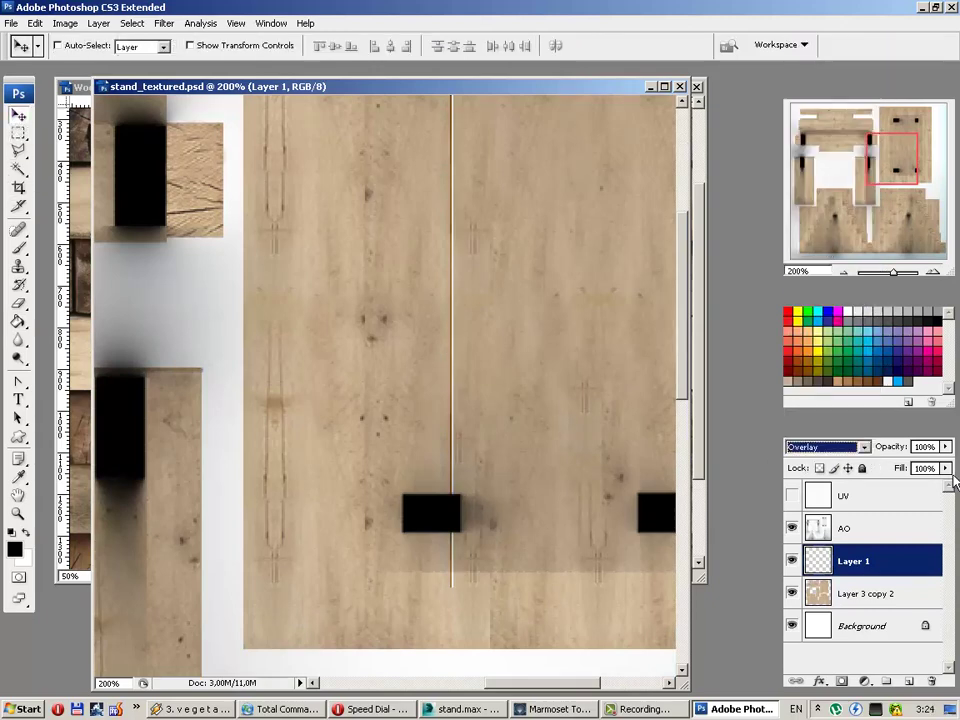
drag(948, 470, 902, 490)
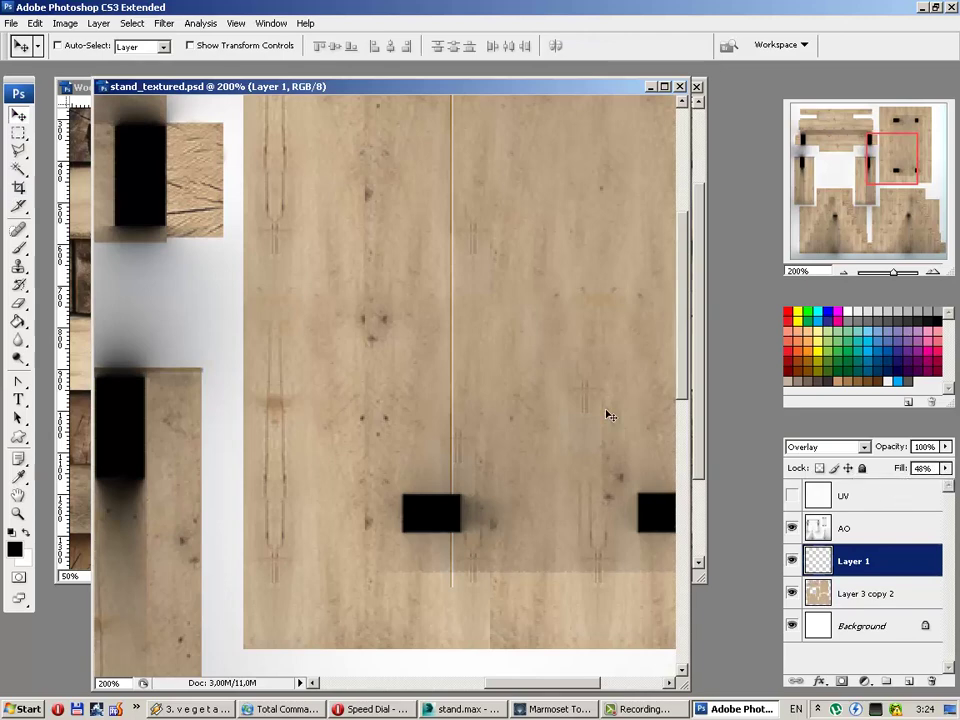
click(556, 708)
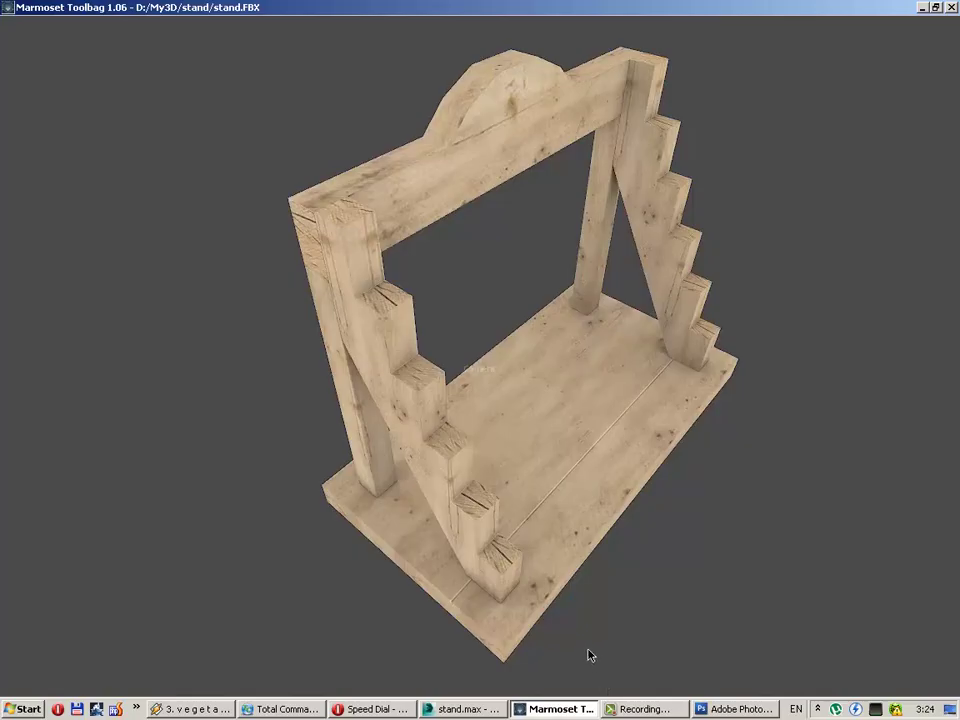
Step: After checking the seam in Marmoset, stretch Layer 1's line to the large panel's full height
mouse_move(589, 655)
mouse_down()
mouse_move(651, 618)
mouse_move(658, 566)
mouse_up()
click(735, 707)
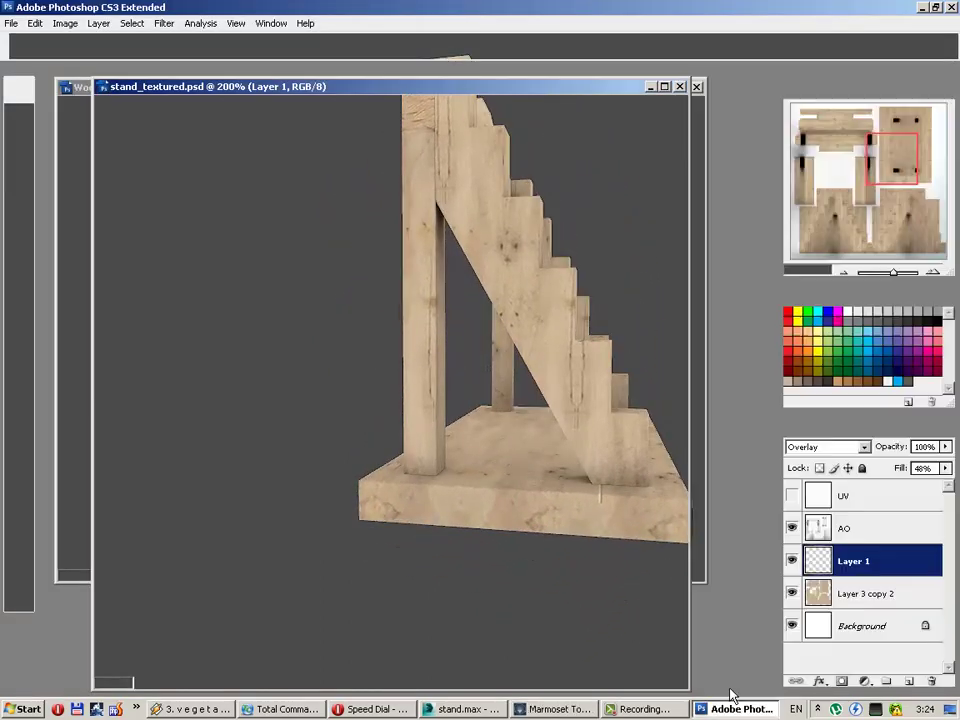
key(ctrl+minus)
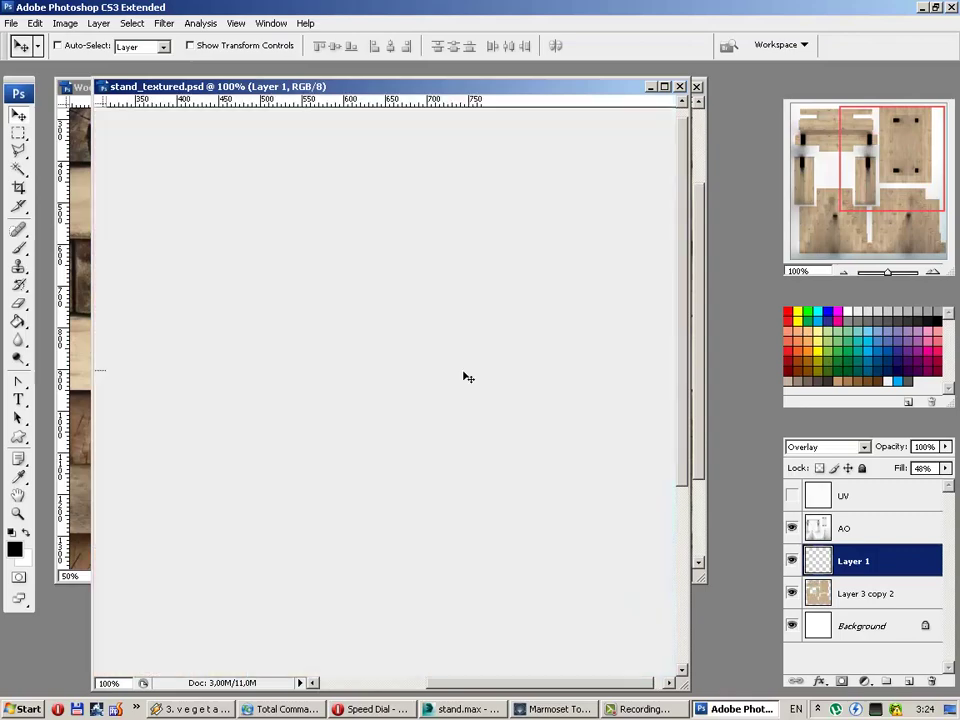
key(ctrl+t)
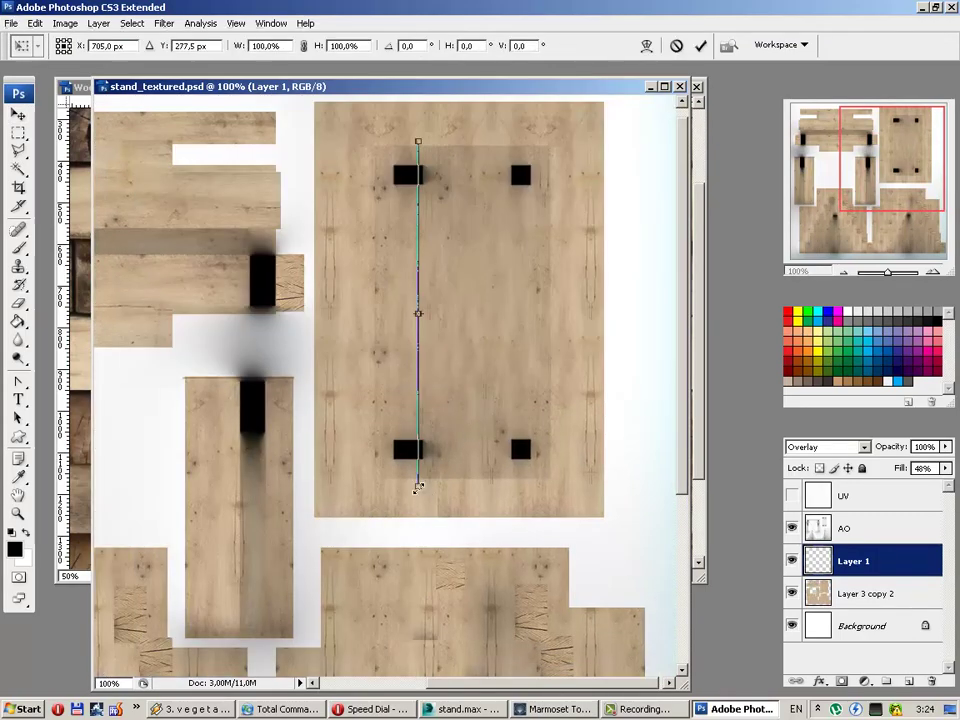
alt+drag(418, 487, 418, 521)
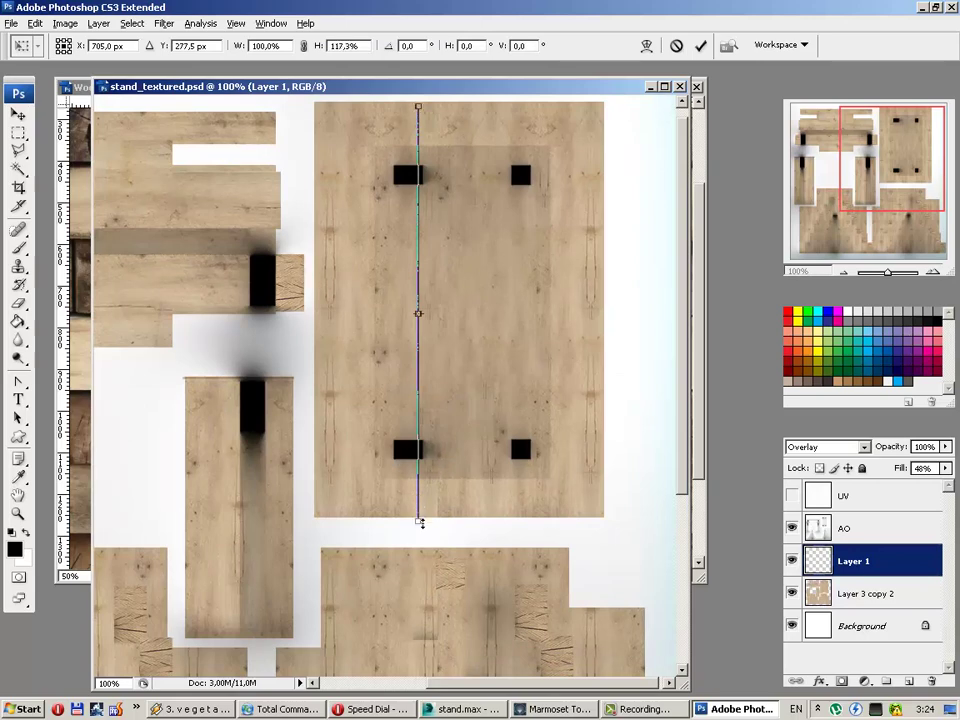
key(Return)
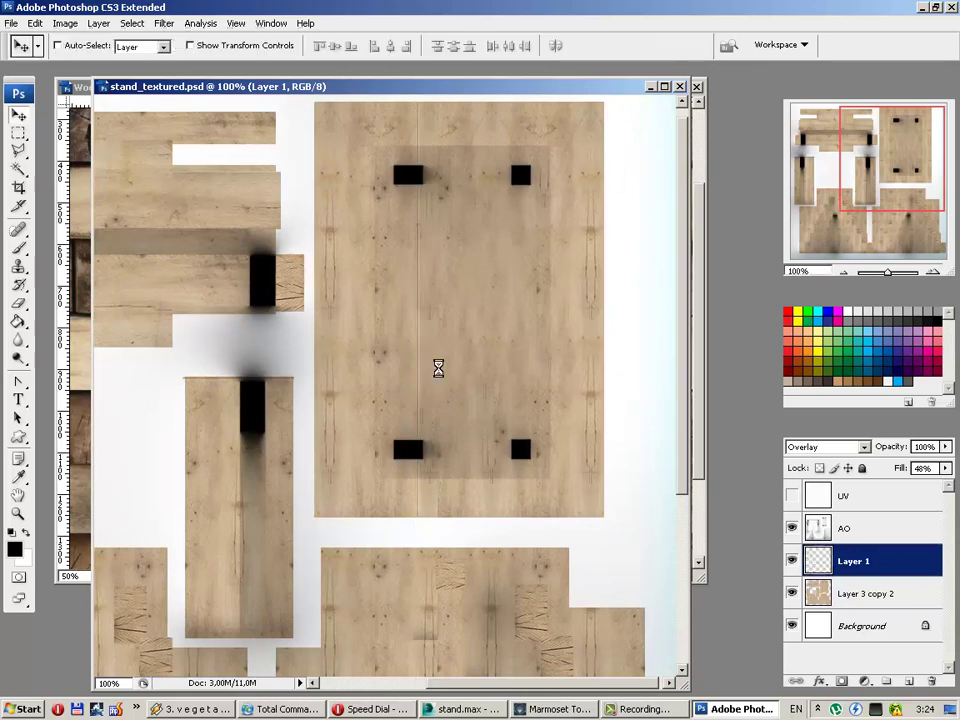
key(ctrl+plus)
key(ctrl+plus)
key(ctrl+plus)
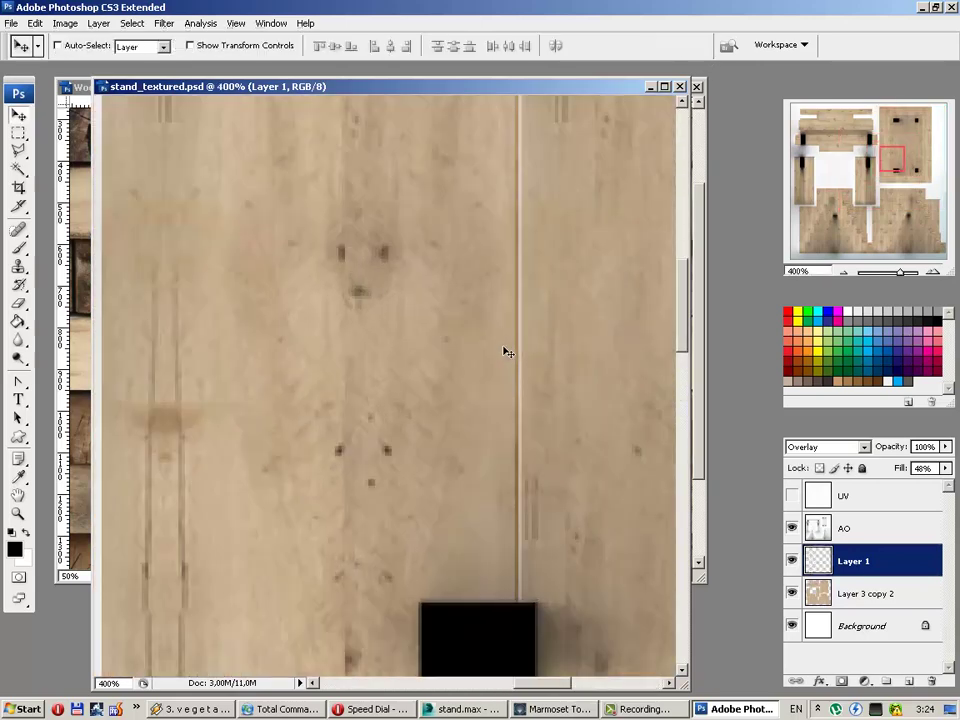
key(ctrl+minus)
key(ctrl+minus)
key(ctrl+minus)
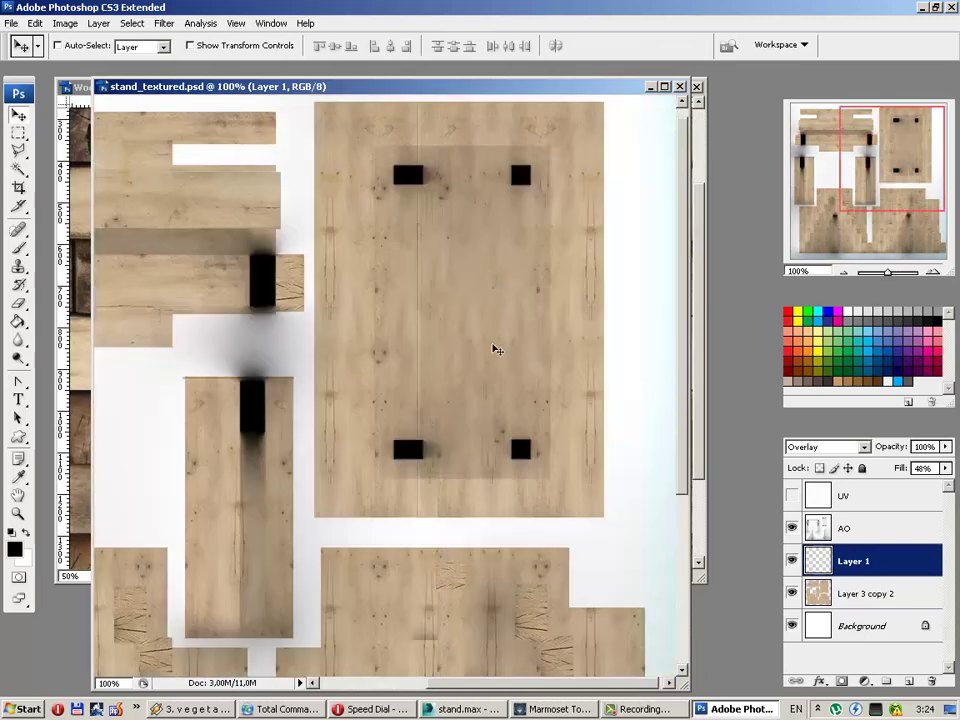
Step: Duplicate the seam line twice, merge the three copies into one Overlay layer, and hide the UV wireframe
click(792, 495)
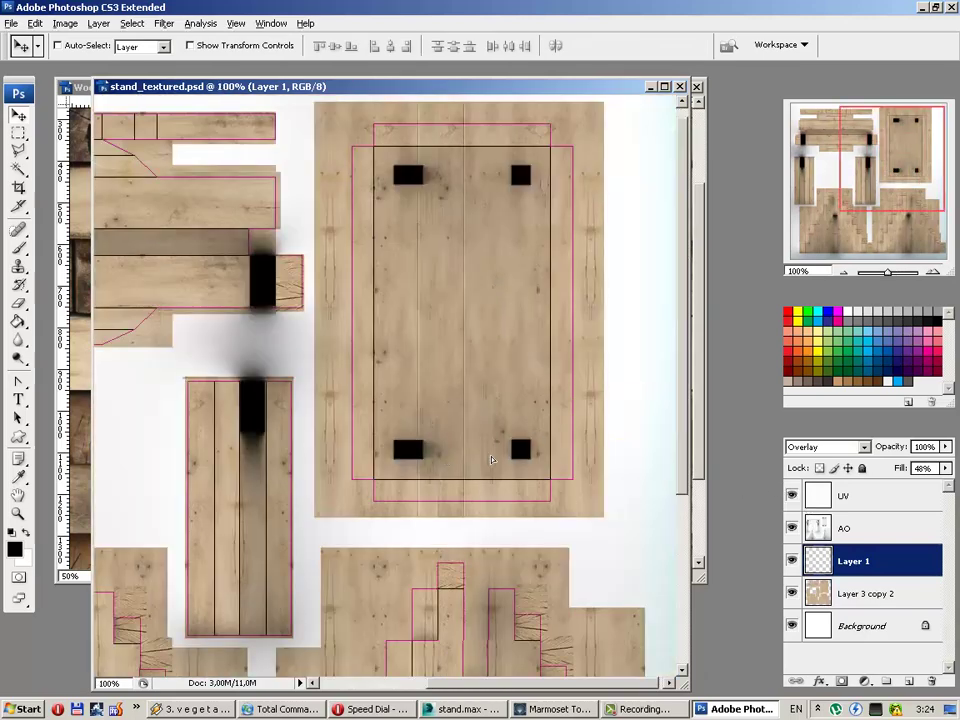
key(ctrl+j)
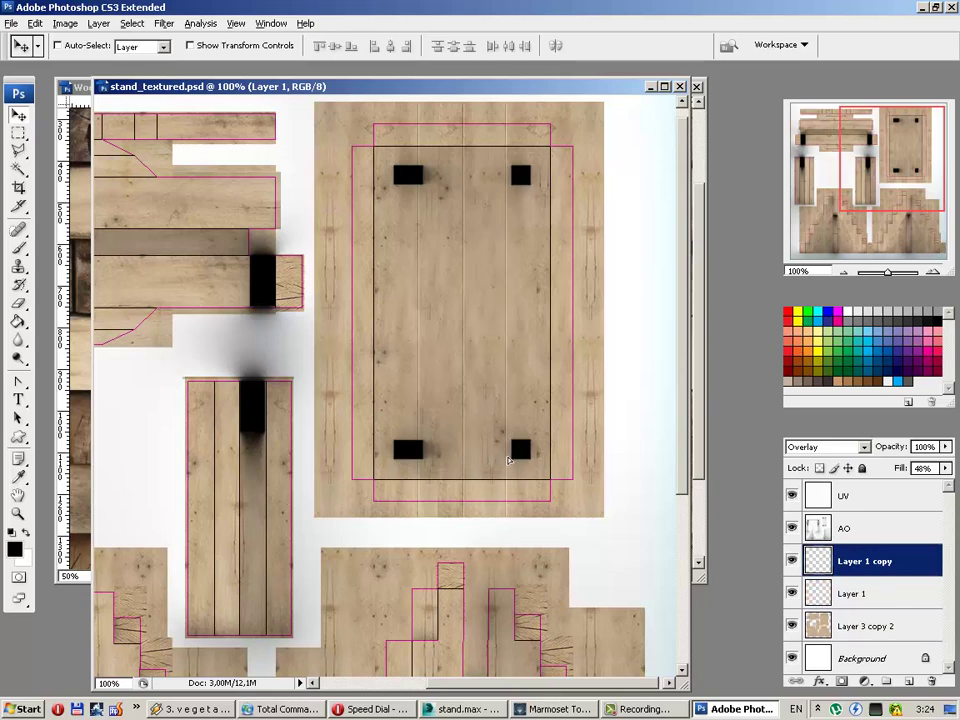
key(ctrl+j)
shift+click(842, 628)
key(ctrl+e)
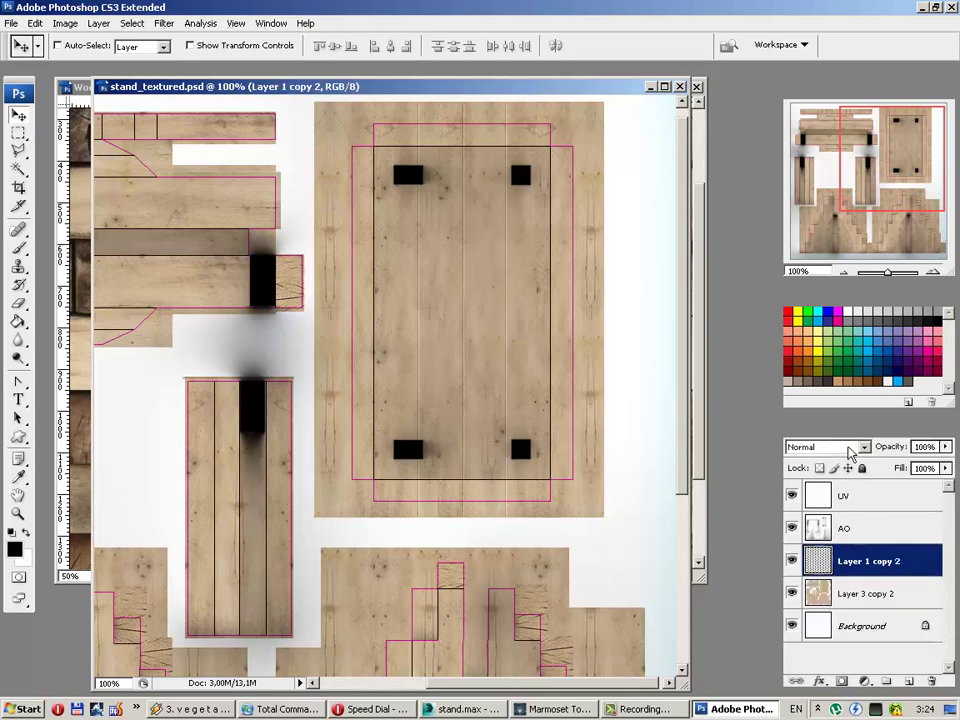
click(845, 450)
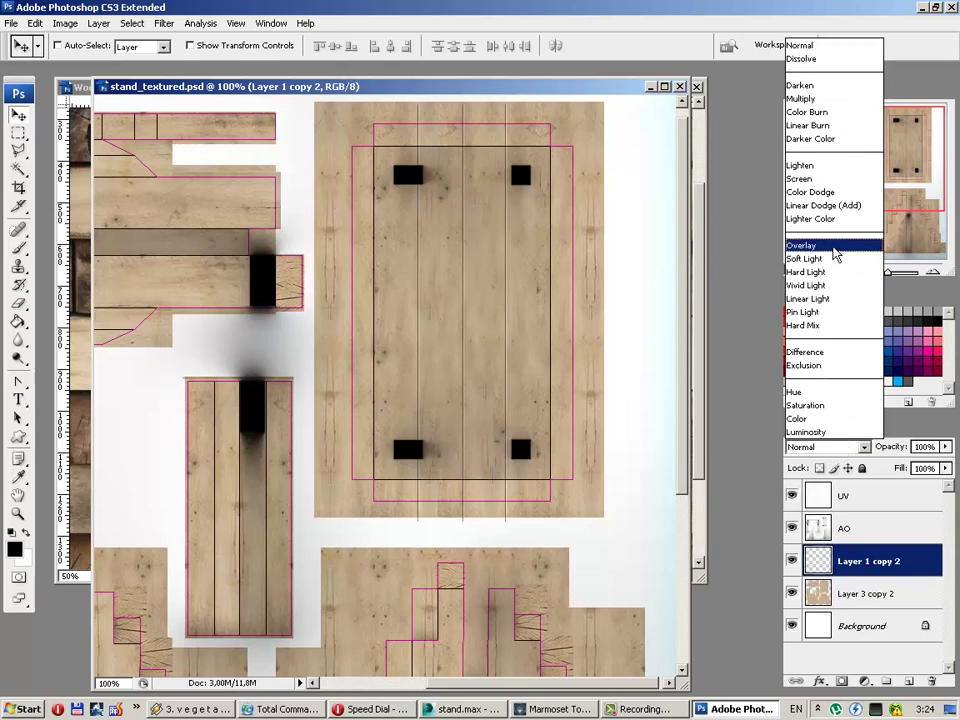
click(862, 247)
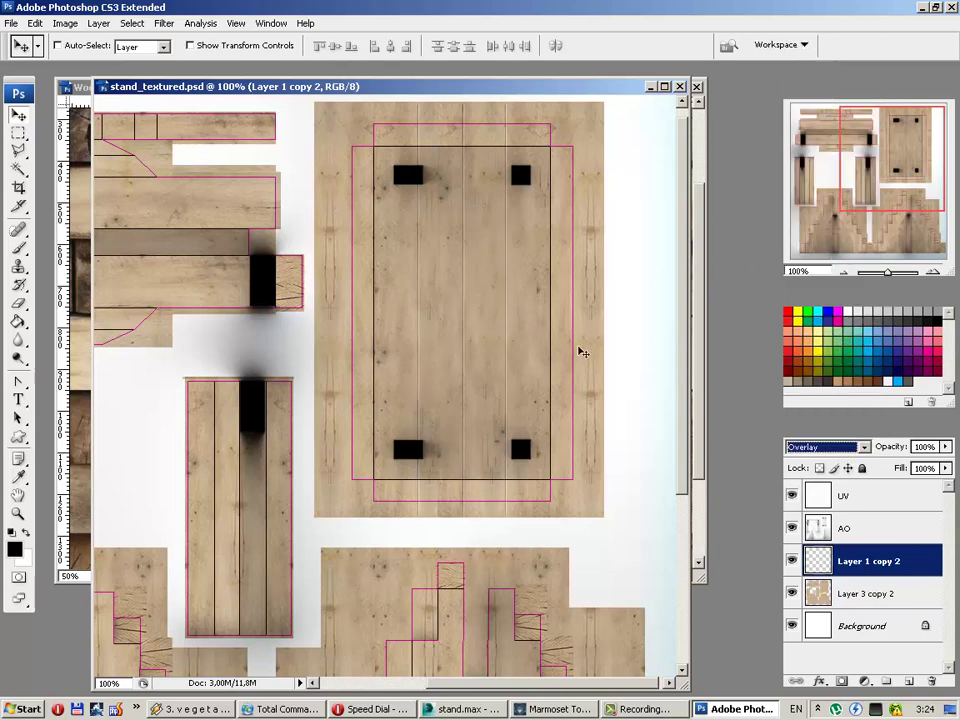
click(792, 495)
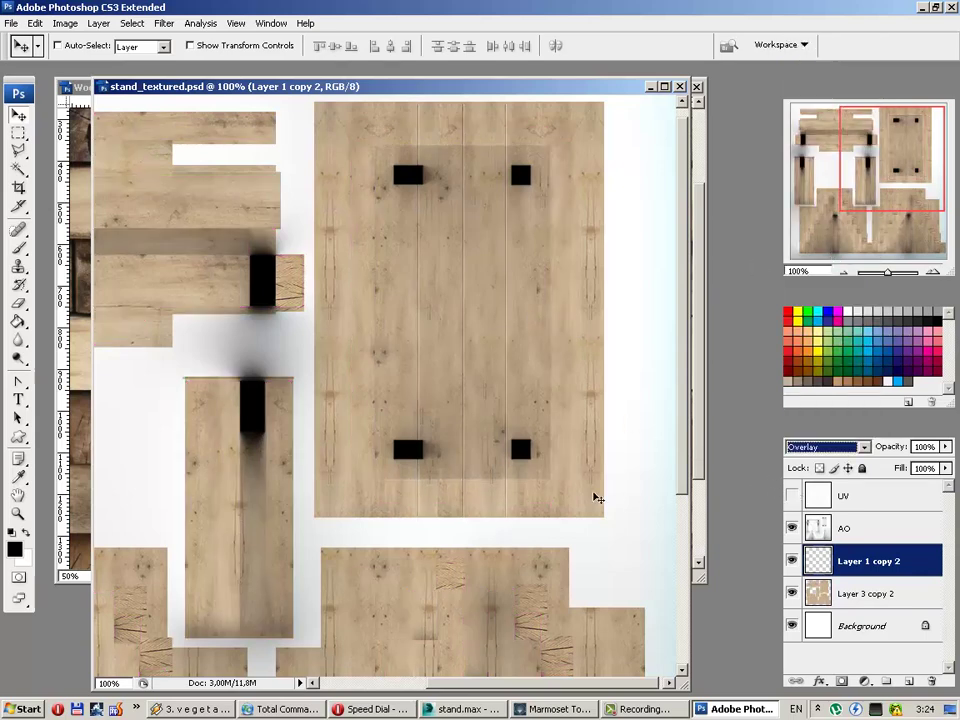
Step: Orbit the stand in Marmoset Toolbag to review the base planks from several sides
click(545, 708)
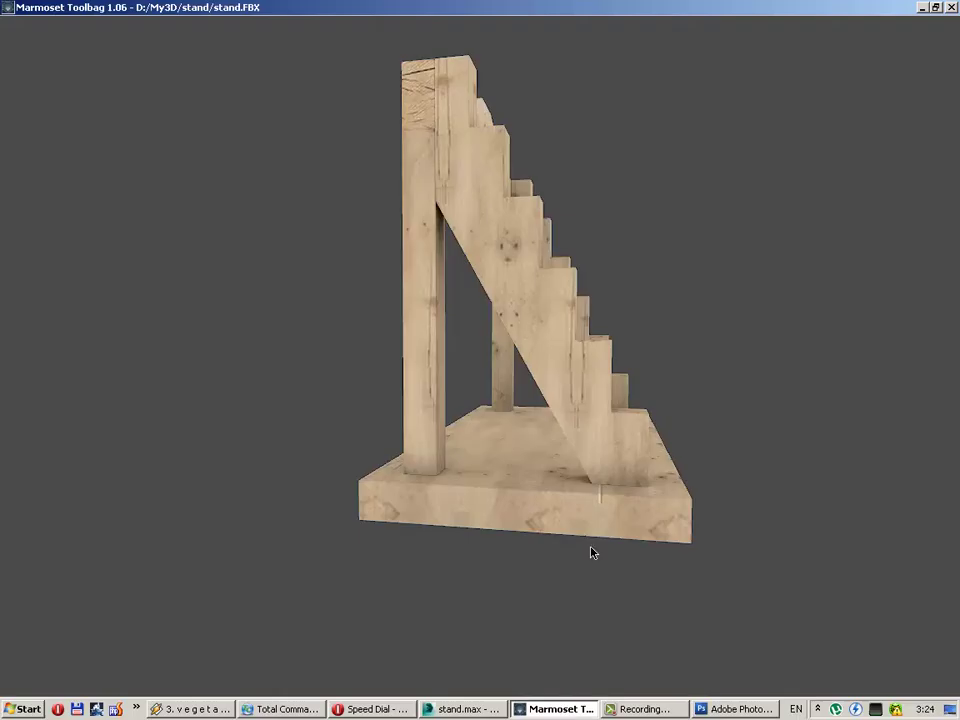
mouse_move(653, 482)
mouse_down()
mouse_move(591, 527)
mouse_move(544, 538)
mouse_up()
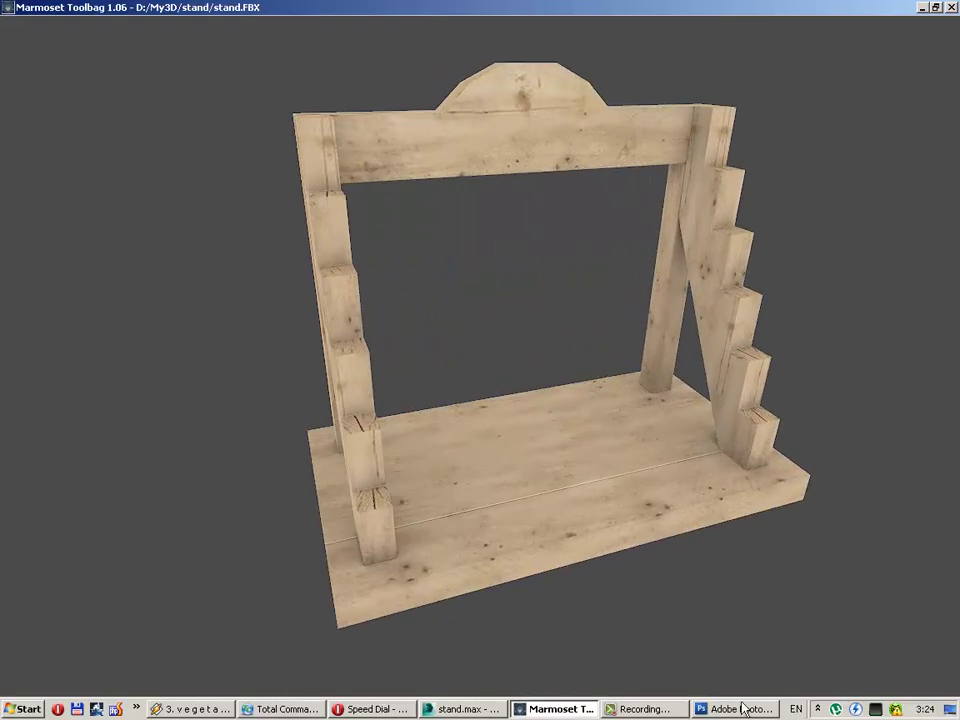
key(alt+Tab)
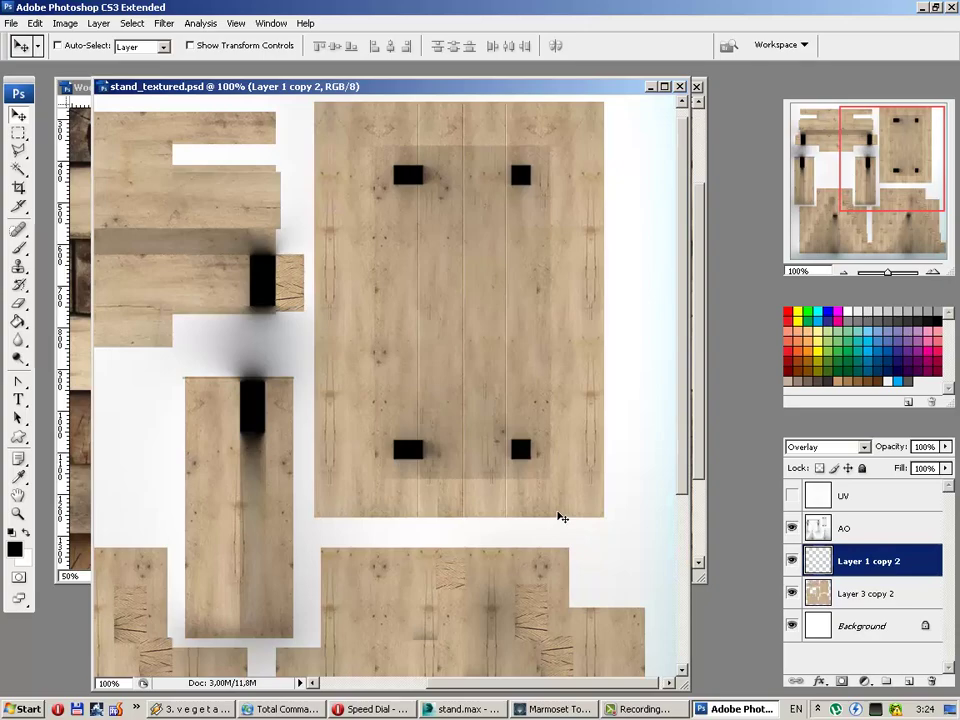
click(562, 709)
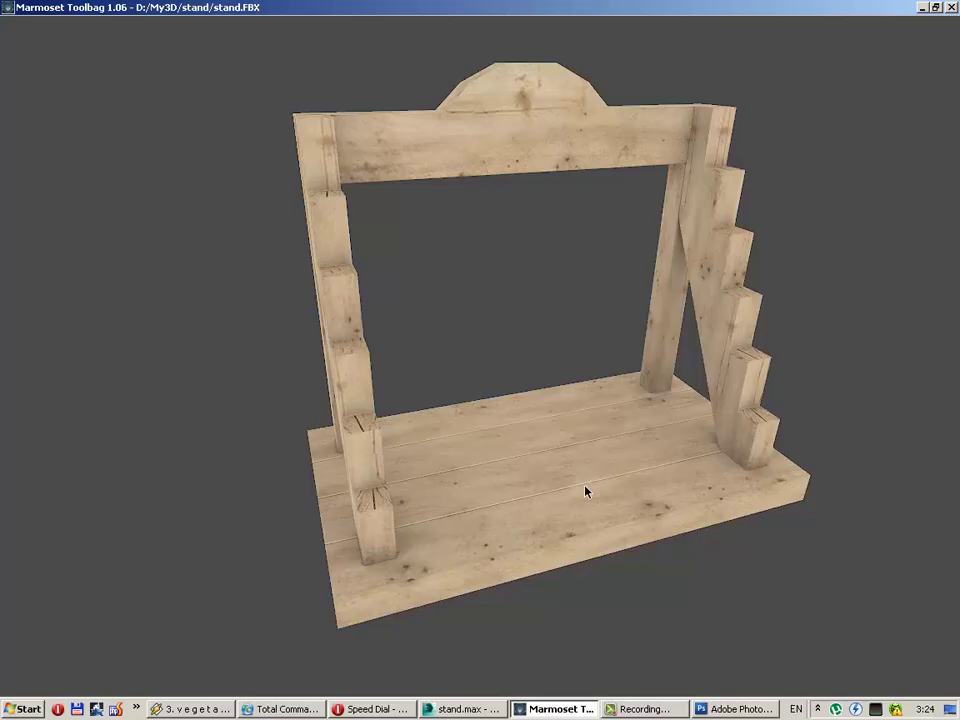
mouse_move(585, 489)
mouse_down()
mouse_move(590, 504)
mouse_move(634, 474)
mouse_move(639, 456)
mouse_move(390, 482)
mouse_move(508, 540)
mouse_move(520, 598)
mouse_move(671, 551)
mouse_up()
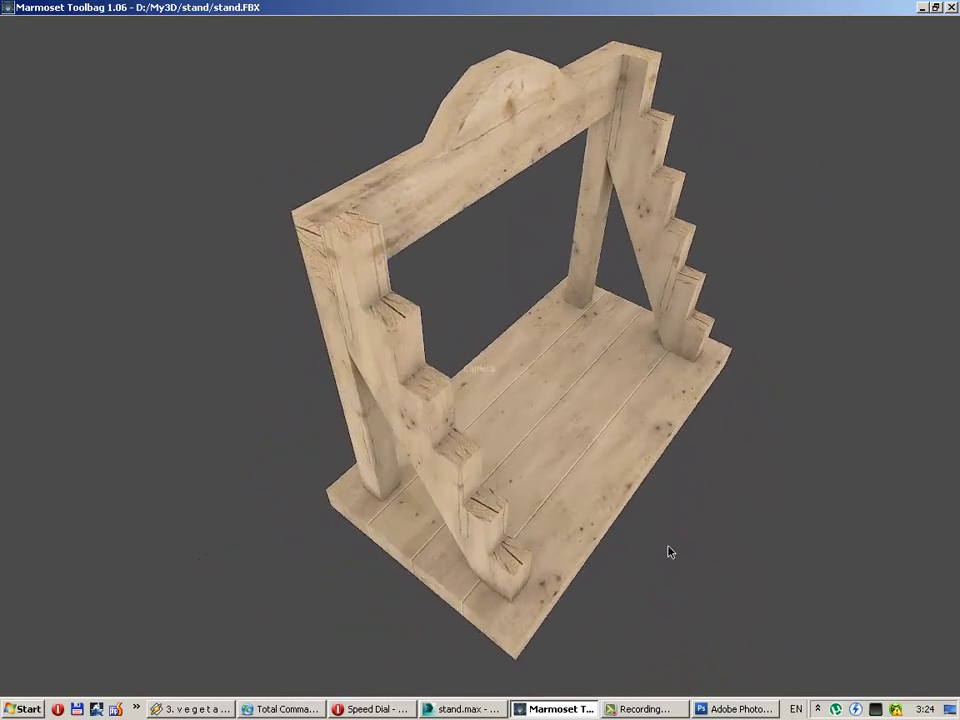
click(740, 709)
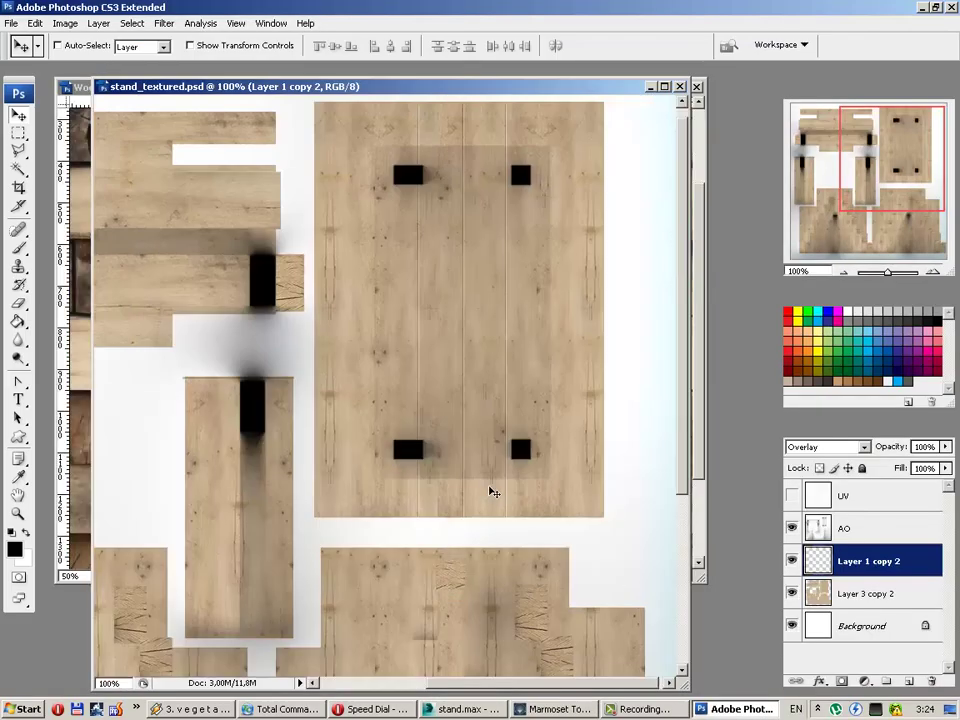
Step: Nudge the plank seam lines slightly right and recheck them on the 3D stand
key(Right)
key(Right)
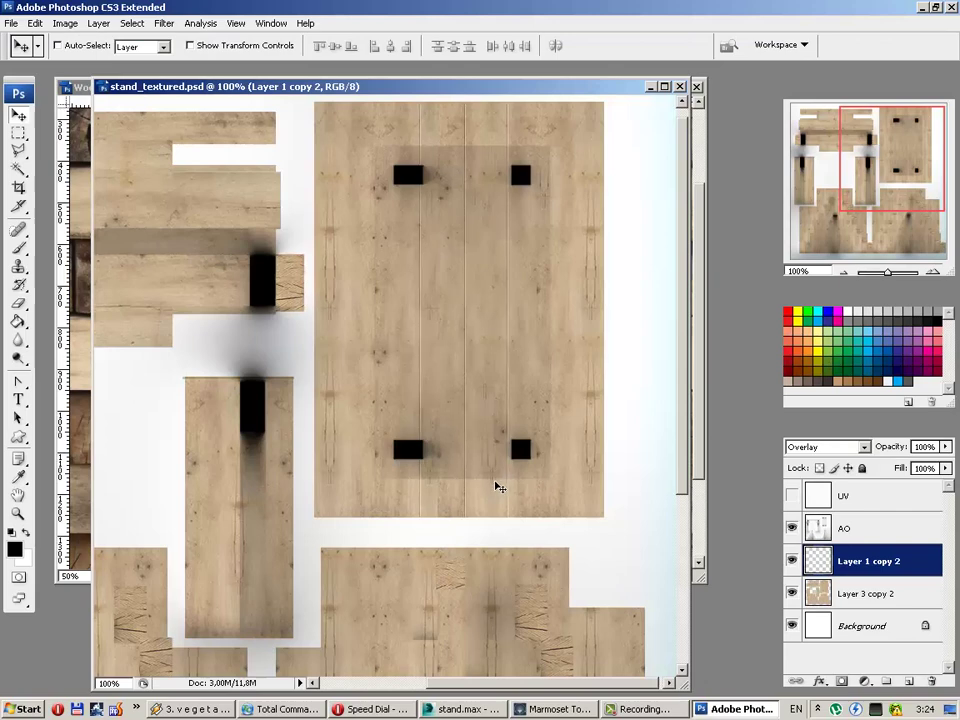
click(537, 709)
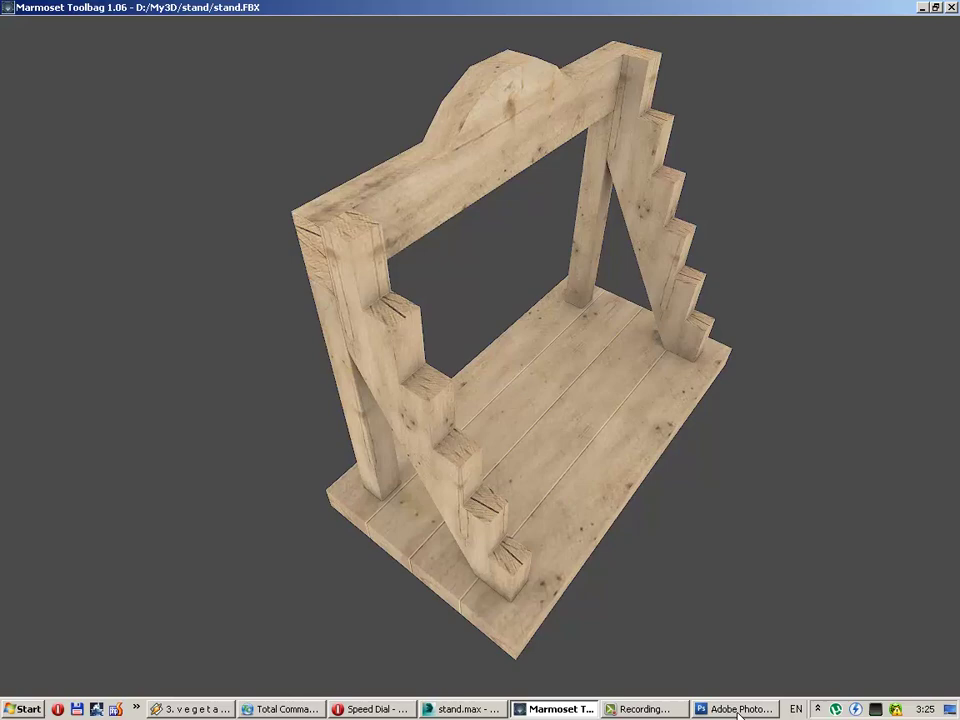
click(738, 709)
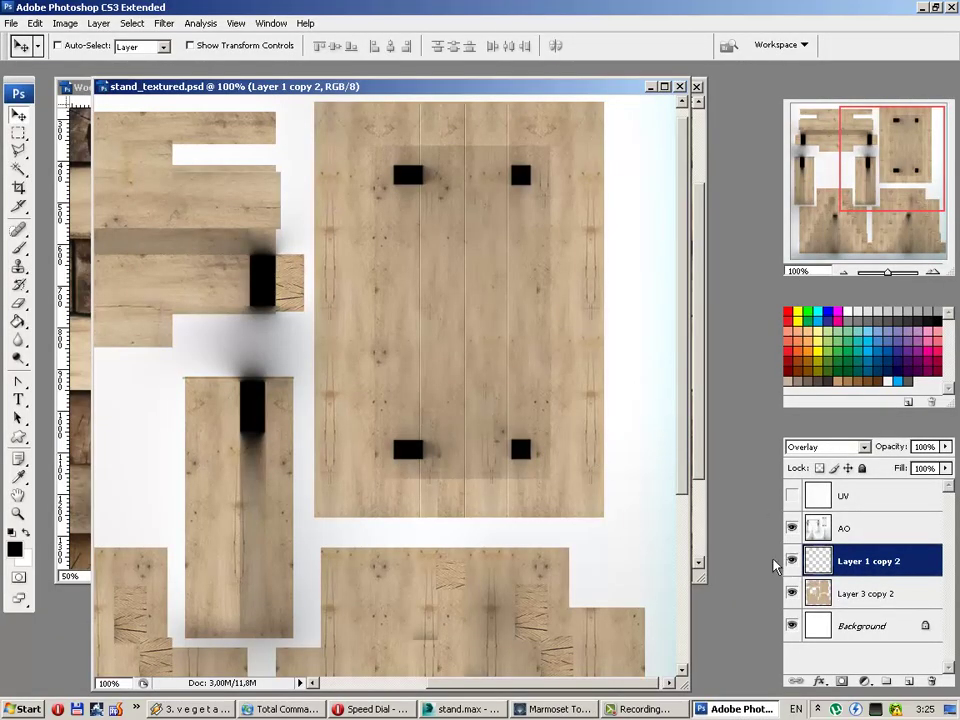
Step: Copy the small end-grain patch from Layer 3 copy 2 onto its own layer and rotate it 90°
click(818, 593)
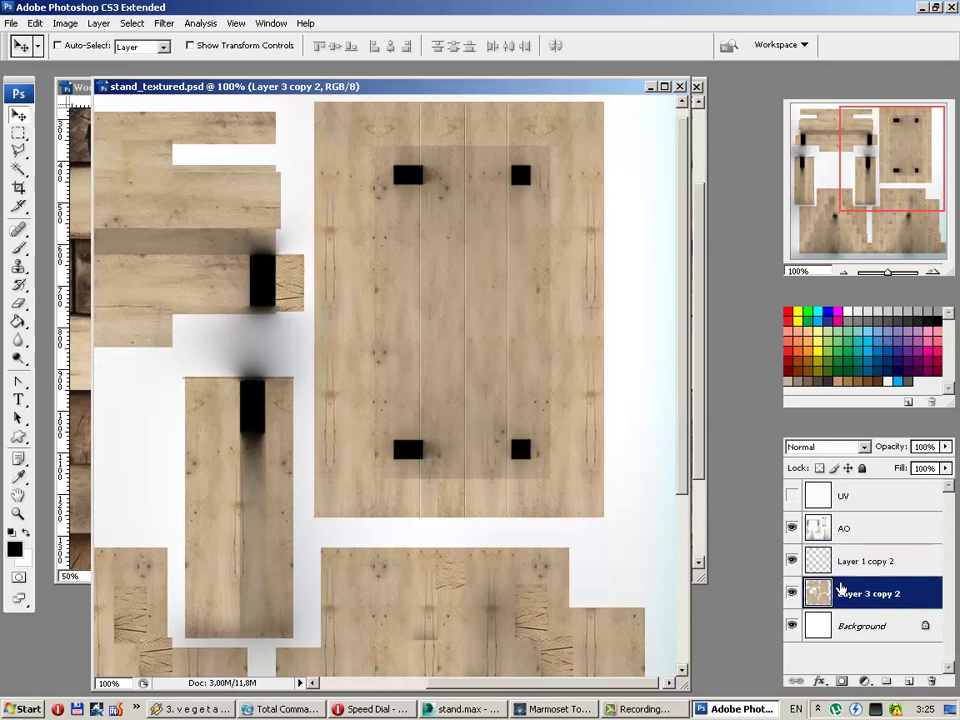
key(m)
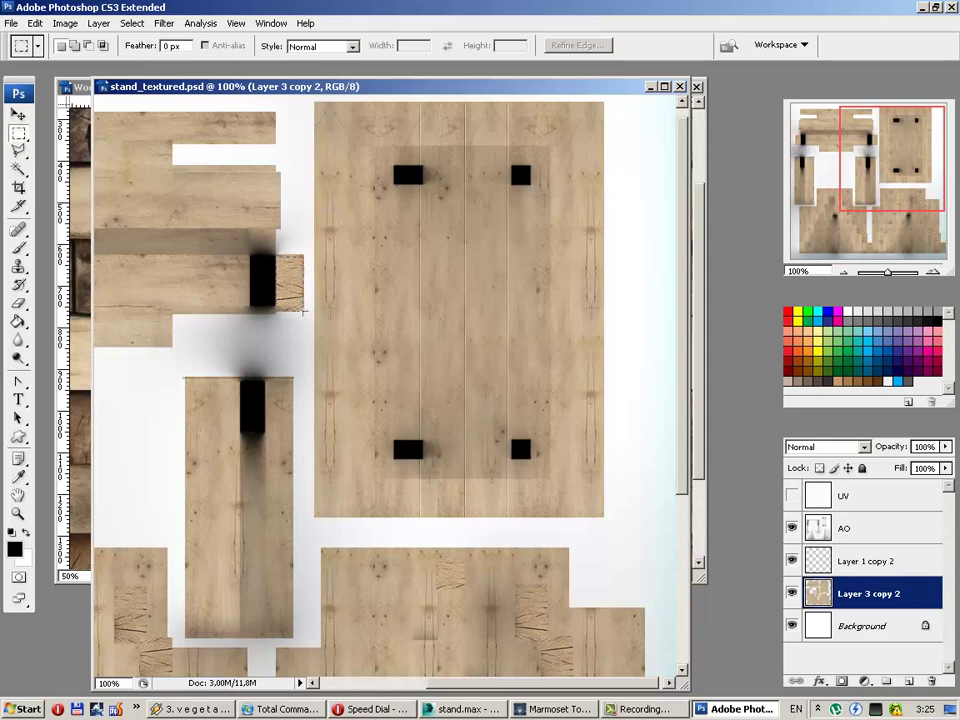
drag(307, 308, 304, 311)
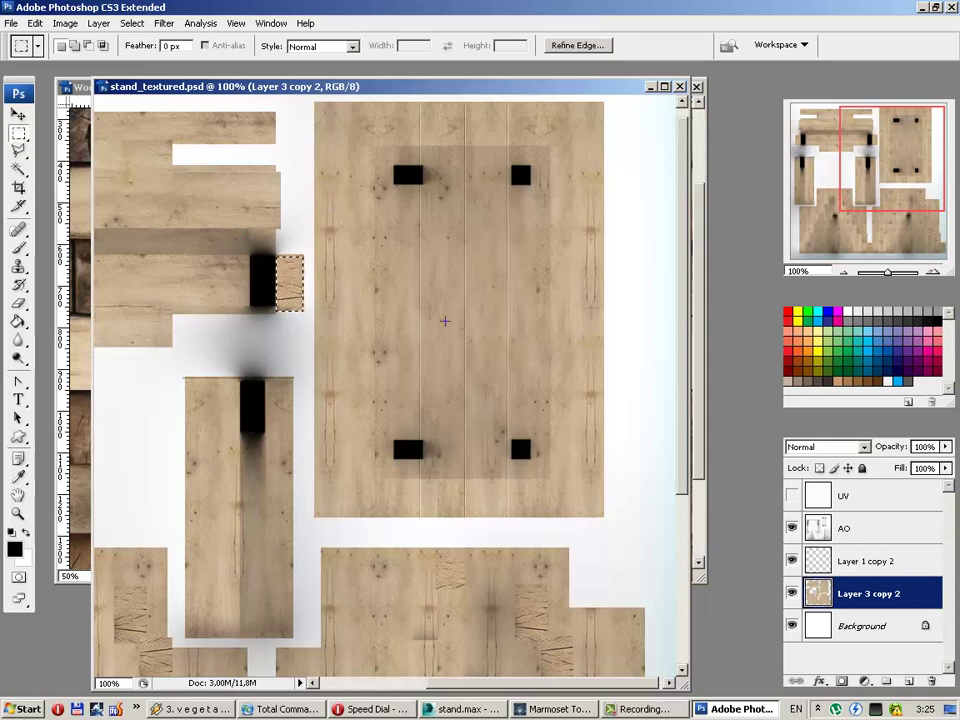
key(ctrl+j)
click(18, 114)
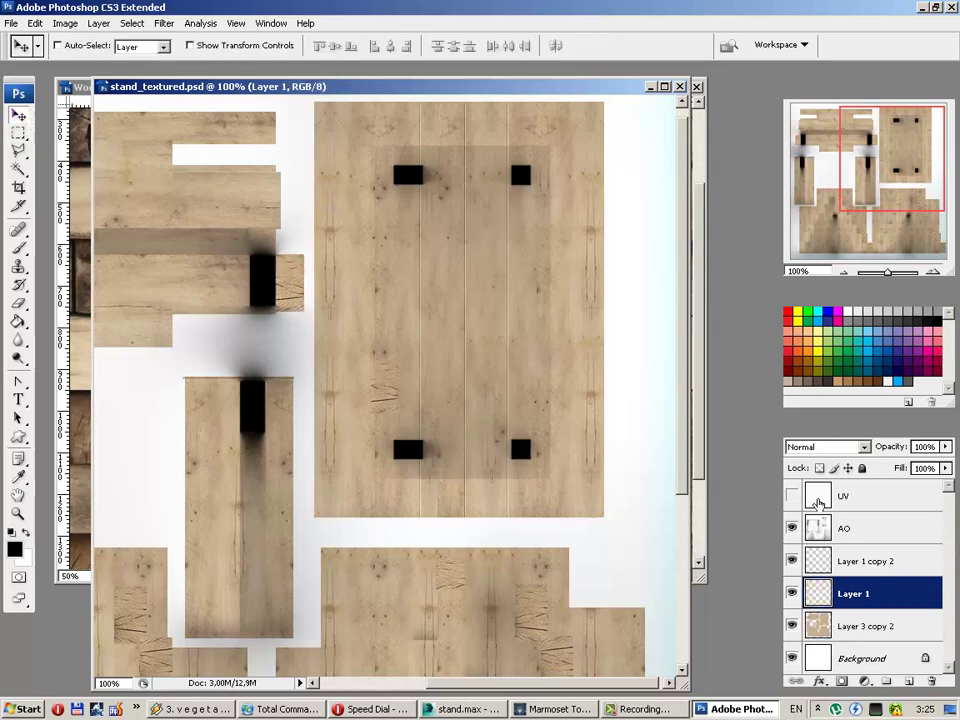
click(792, 495)
key(ctrl+t)
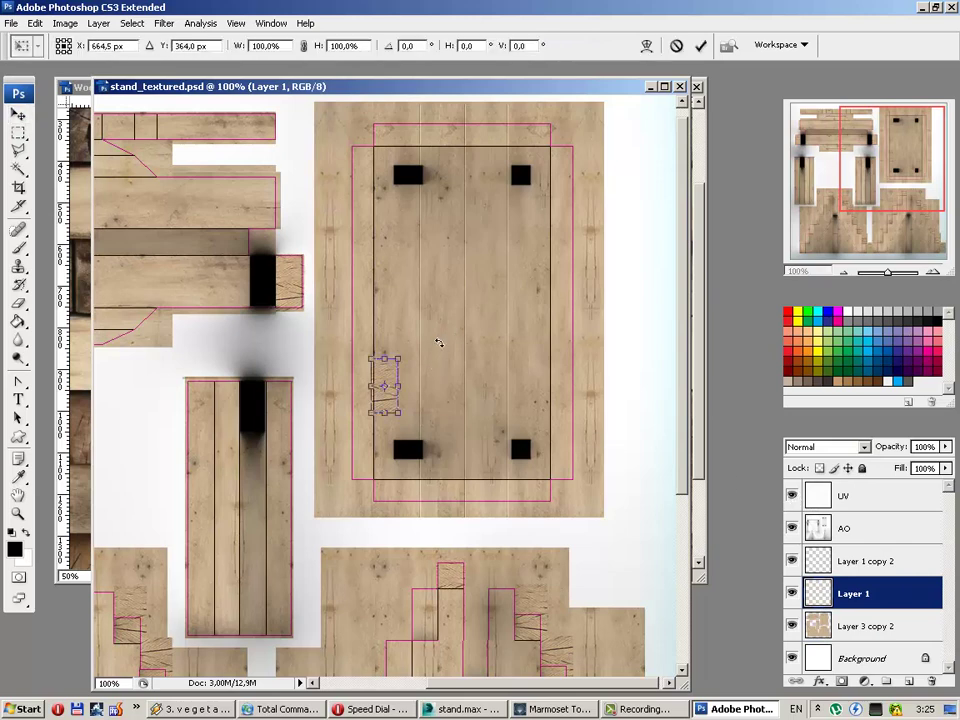
shift+drag(438, 343, 410, 392)
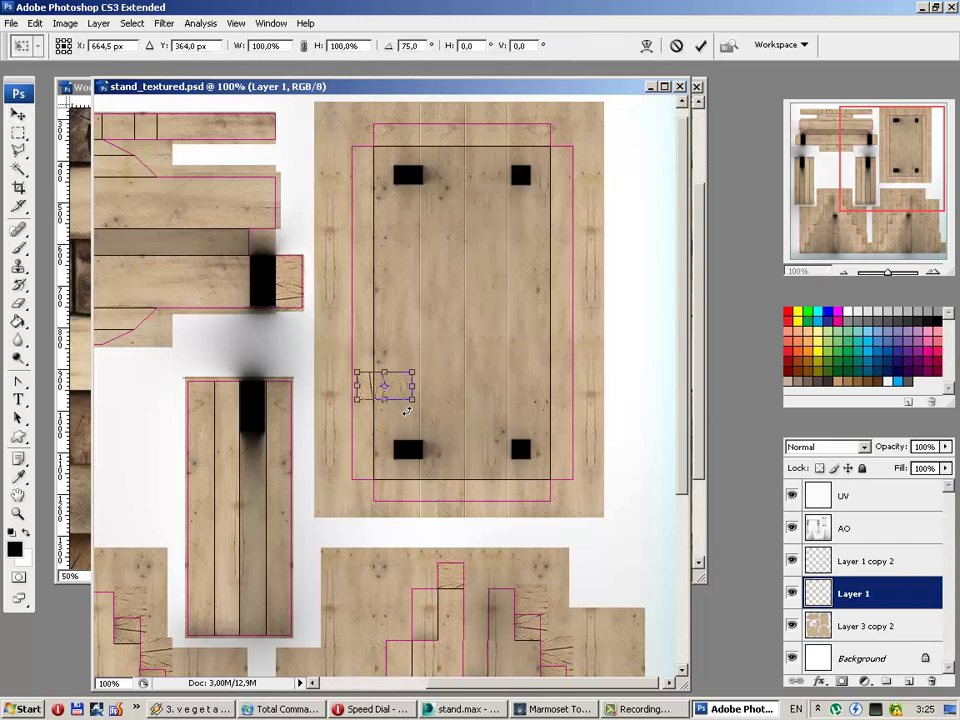
click(704, 46)
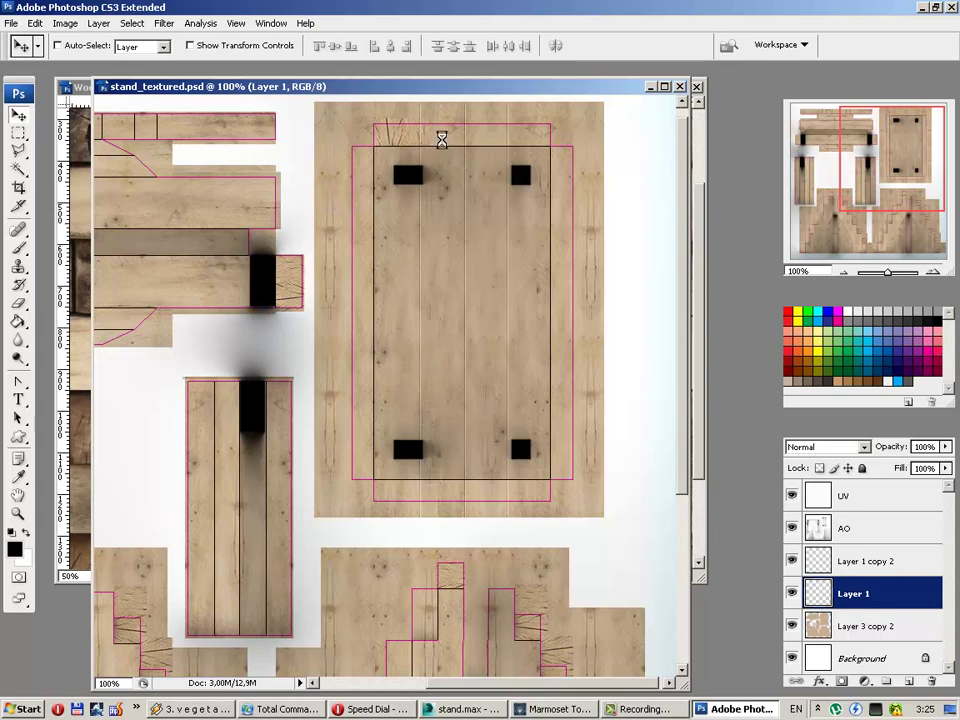
Step: Make a 180°-rotated copy of the end-grain strip, then delete the extra strip copies
key(ctrl+j)
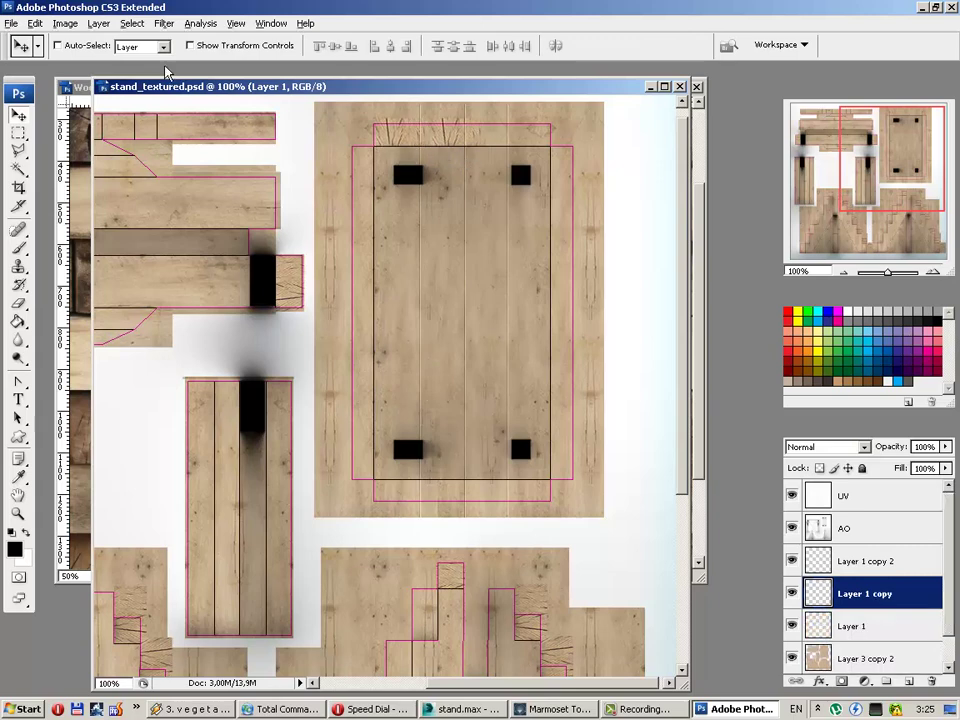
click(34, 23)
mouse_move(100, 291)
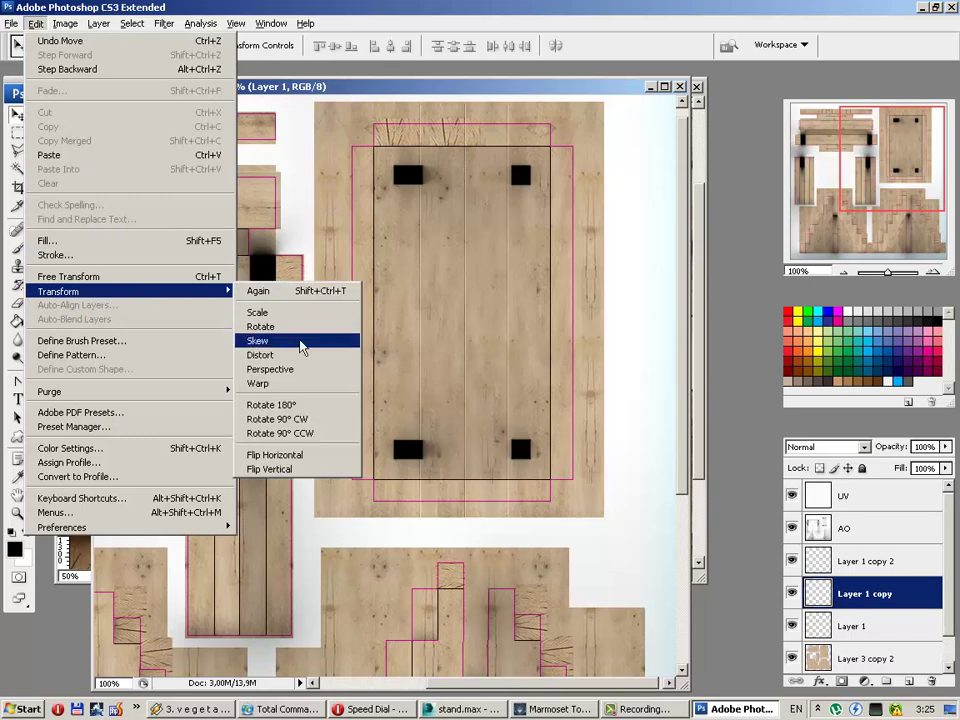
click(305, 406)
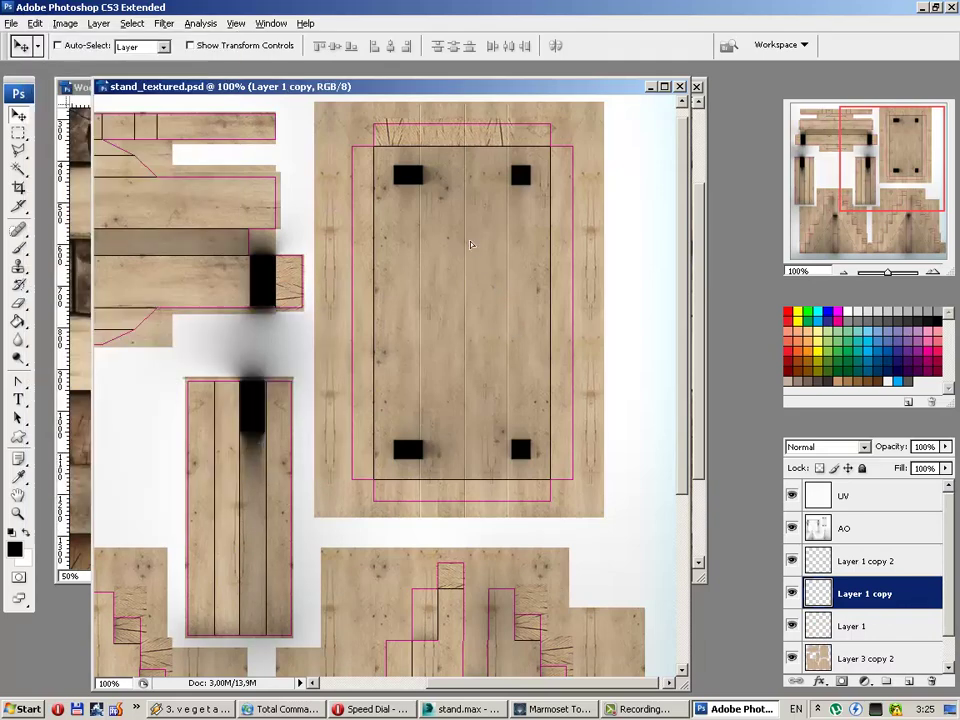
key(ctrl+j)
click(65, 23)
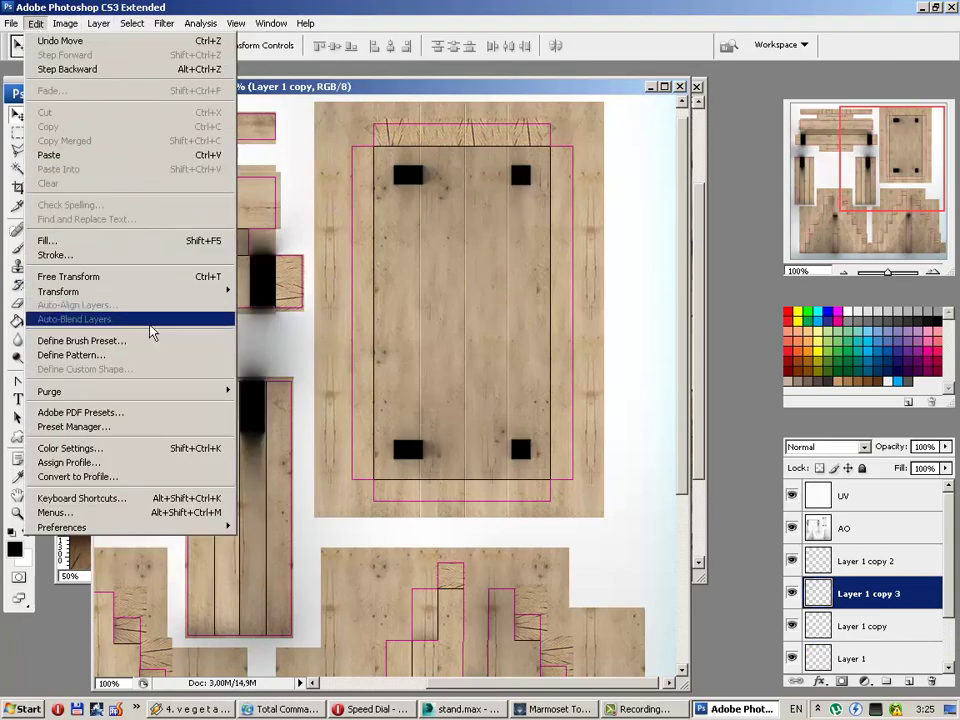
key(Escape)
key(Escape)
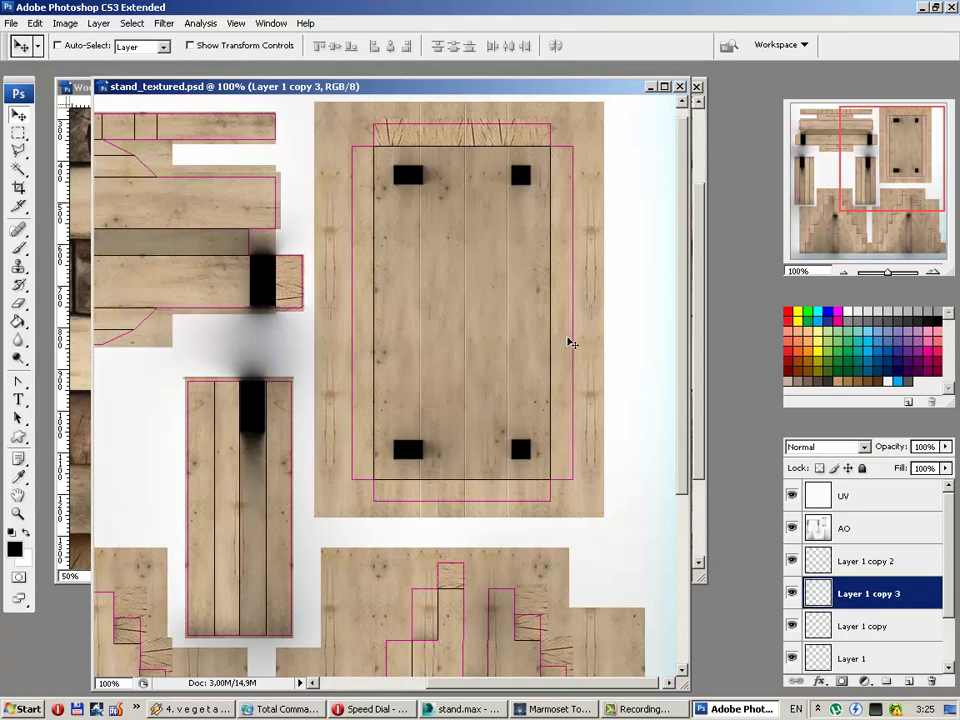
key(Delete)
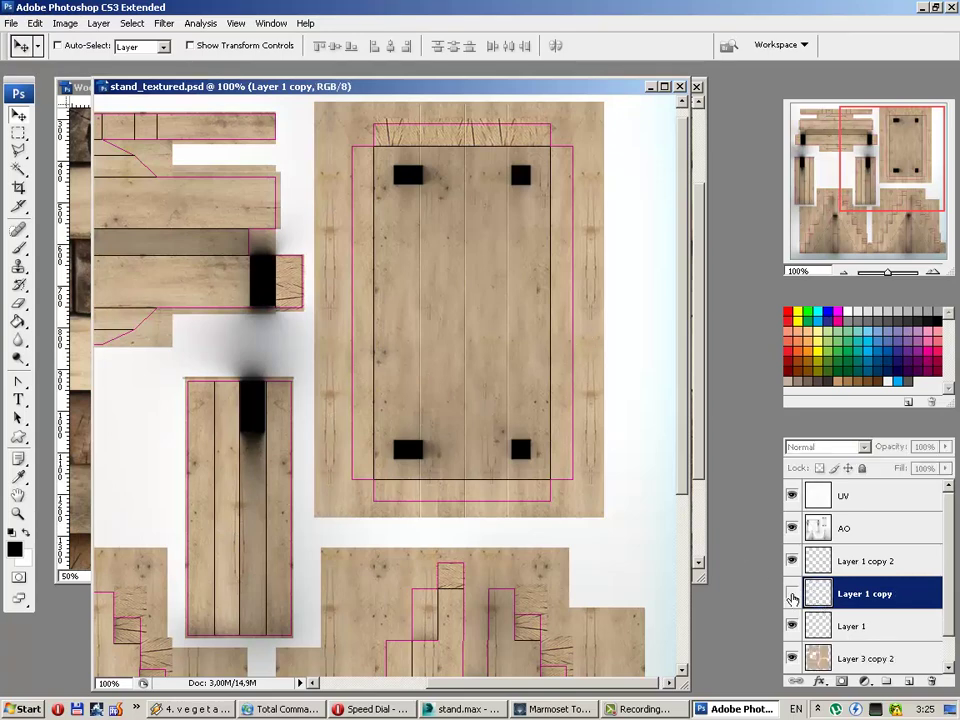
key(Delete)
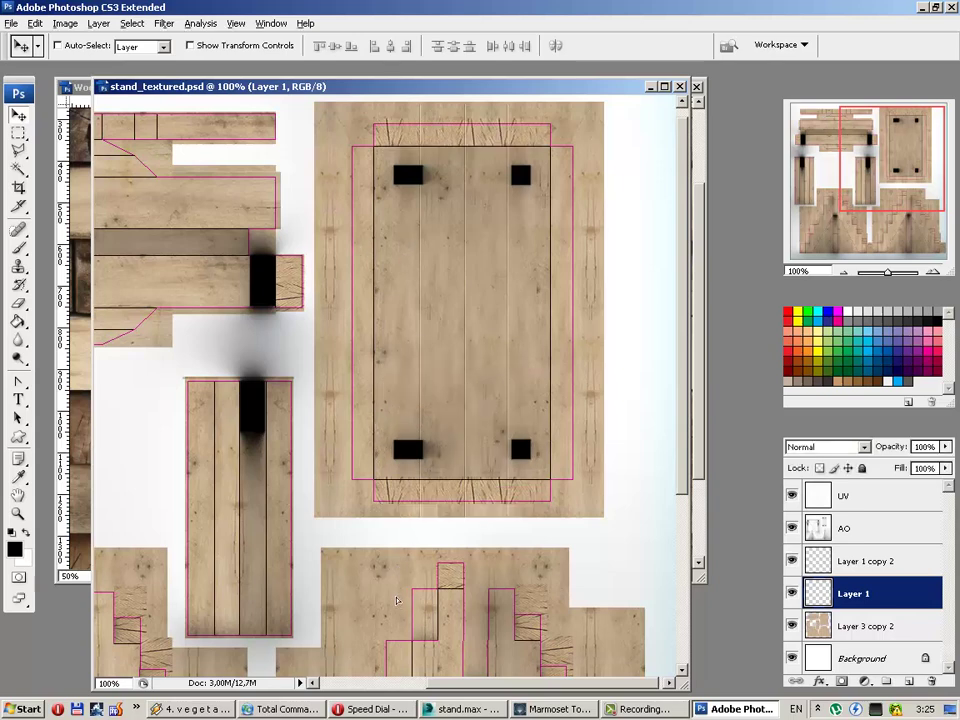
Step: Make a fresh copy of the end-grain strip and hide the UV outlines
key(ctrl+j)
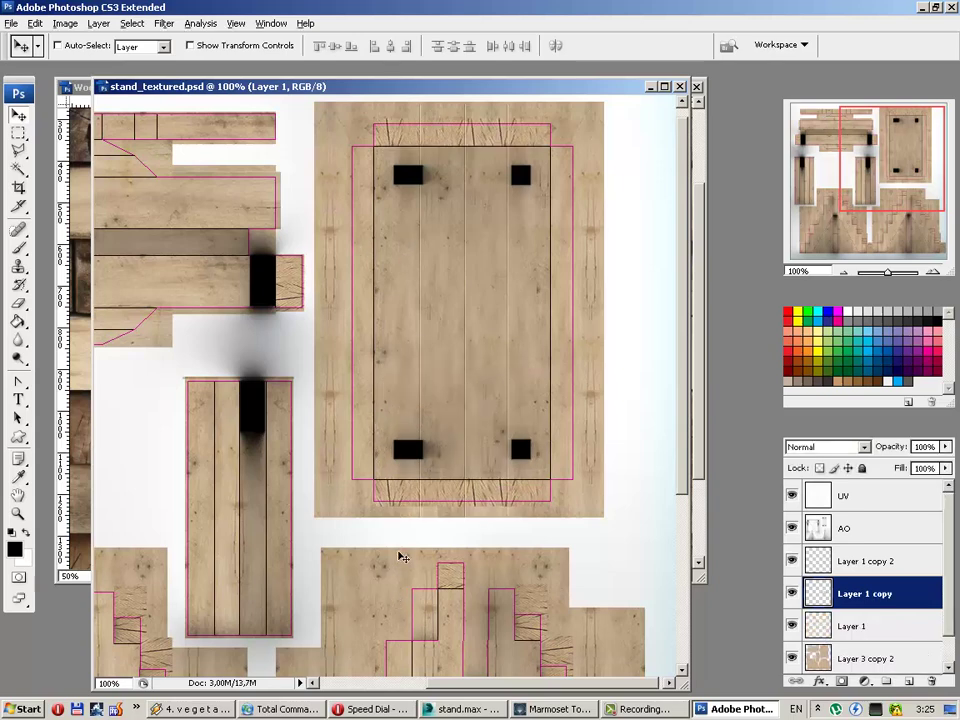
click(792, 495)
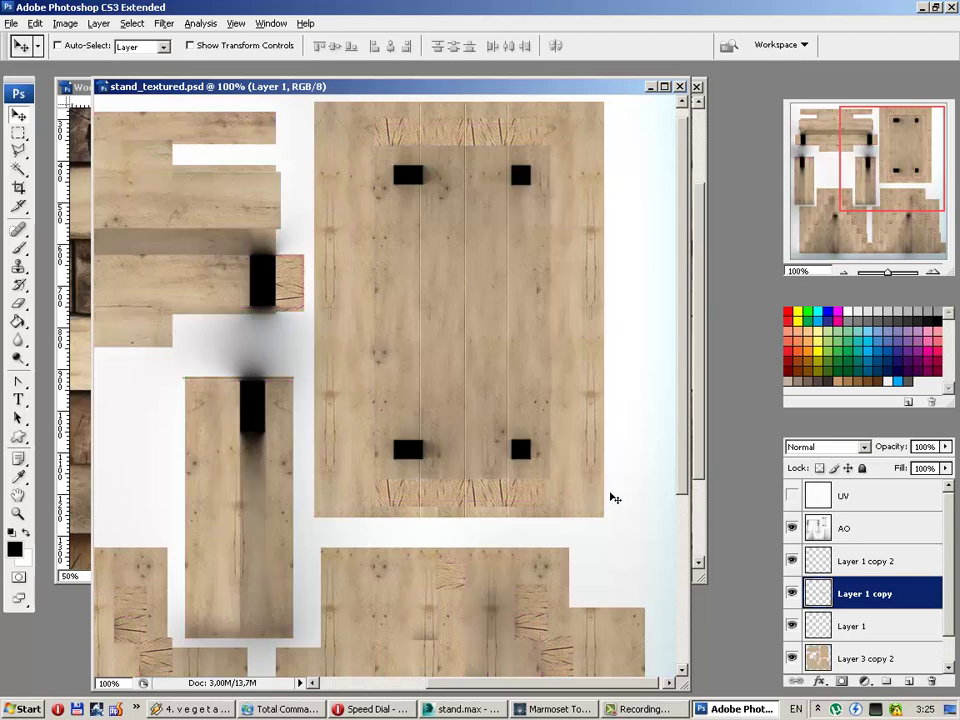
click(578, 706)
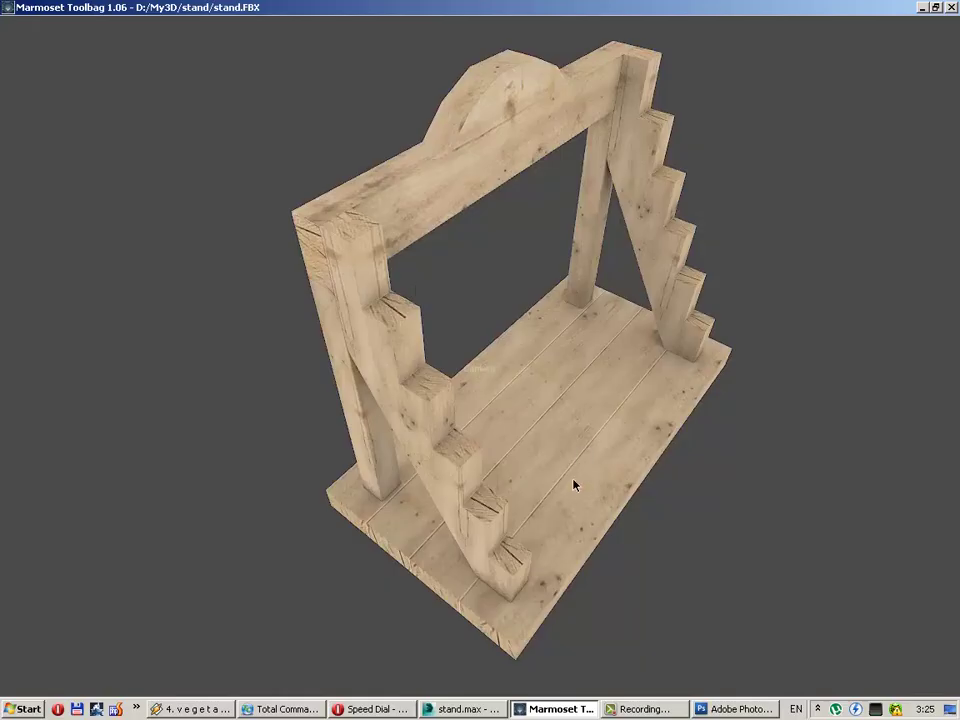
Step: Orbit the stand to check the end-grain strips, then view the Photoshop texture at 200%
drag(574, 485, 633, 406)
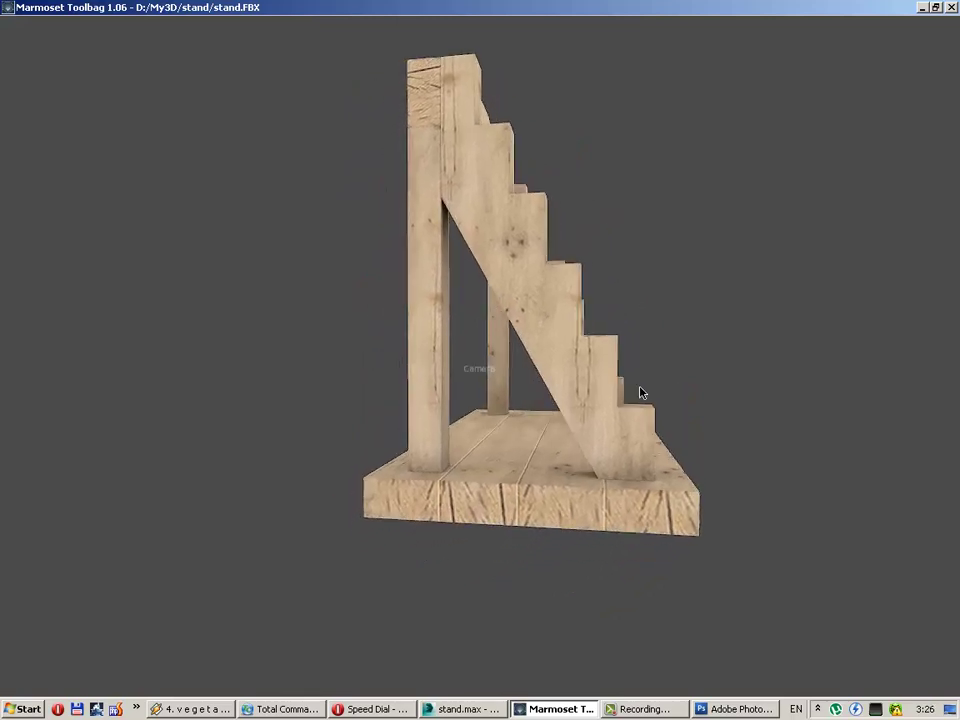
mouse_move(633, 406)
mouse_down()
mouse_move(403, 418)
mouse_move(574, 433)
mouse_move(626, 677)
mouse_up()
click(742, 709)
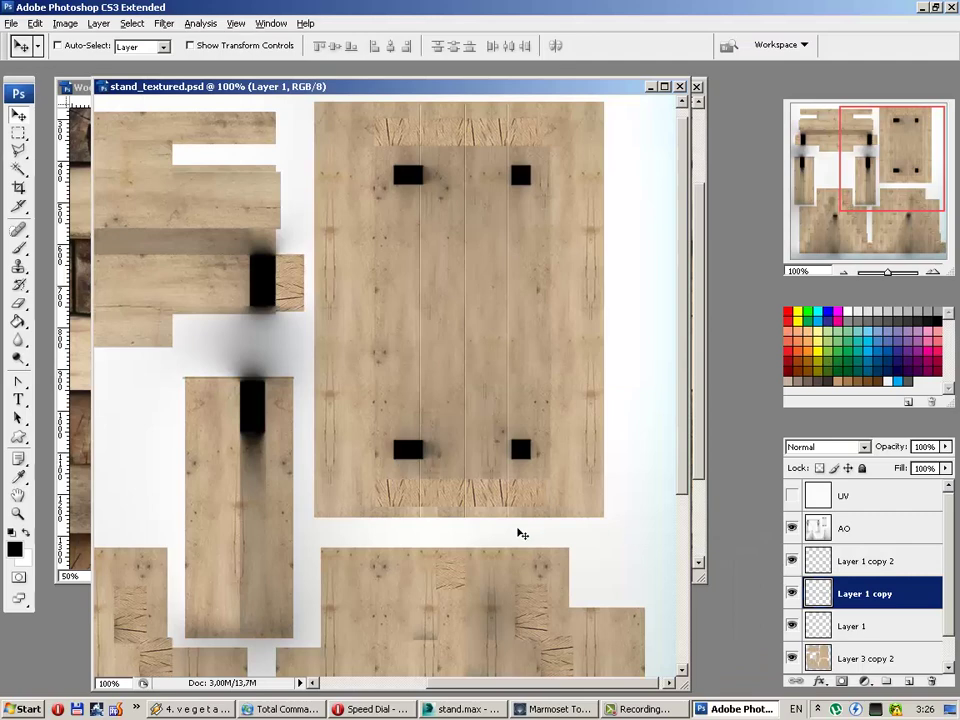
key(ctrl+plus)
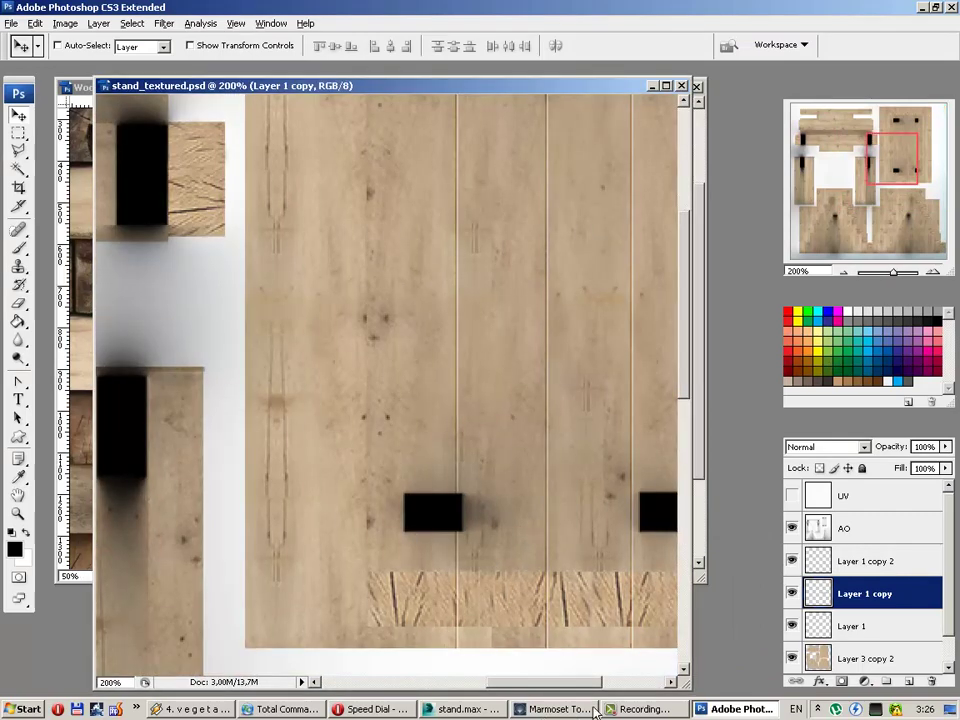
Step: Show the UV wireframe, add empty Layer 2, and rename Layer 1 copy 2 to 'slits'
click(816, 561)
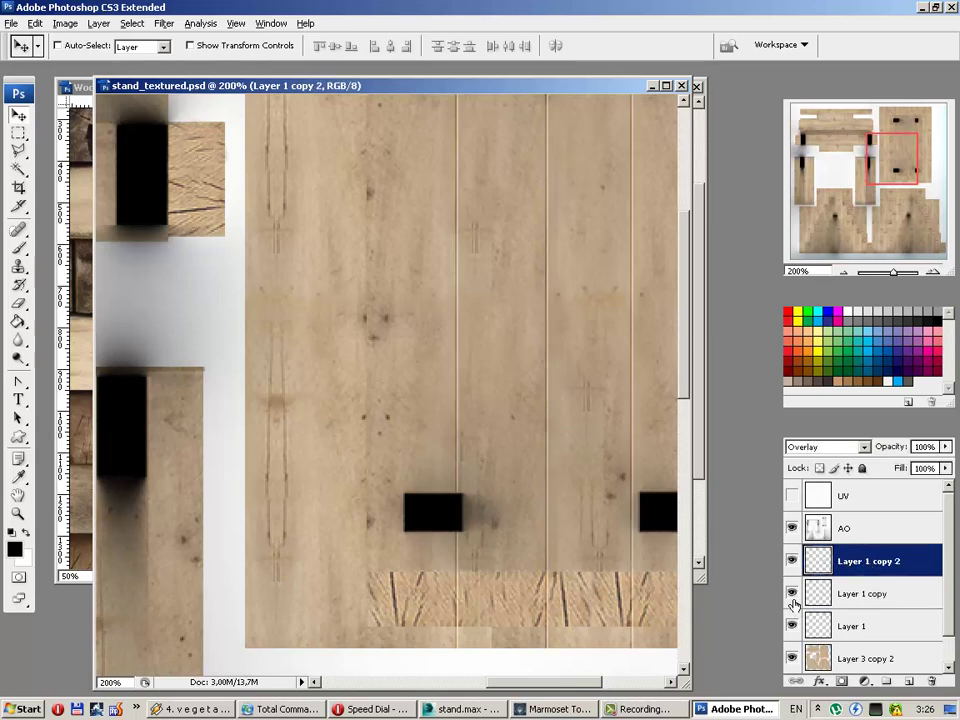
click(791, 496)
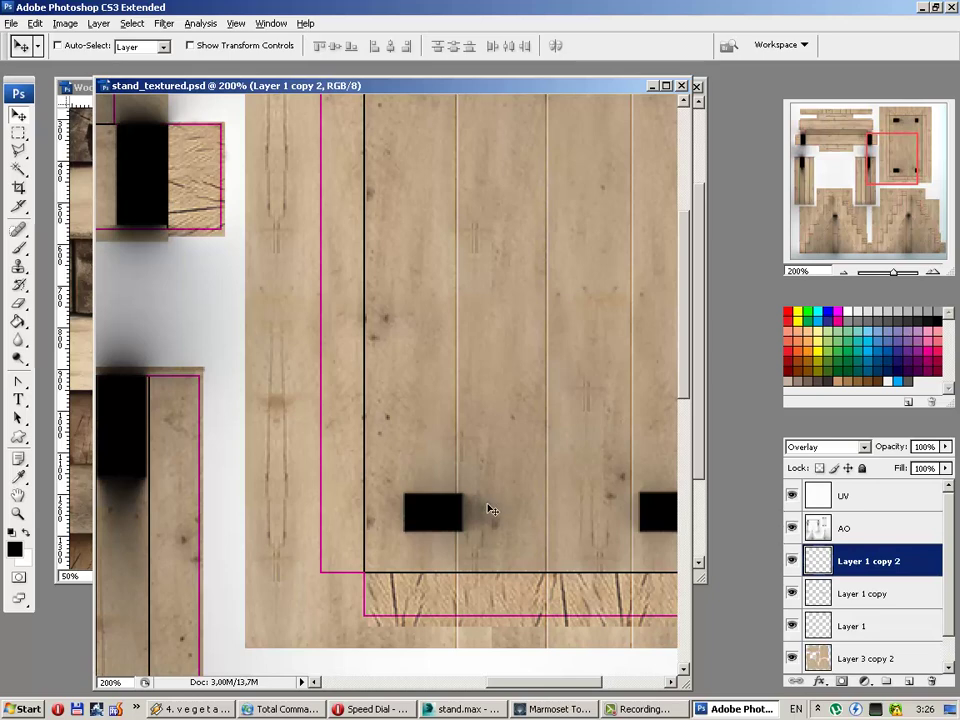
click(910, 681)
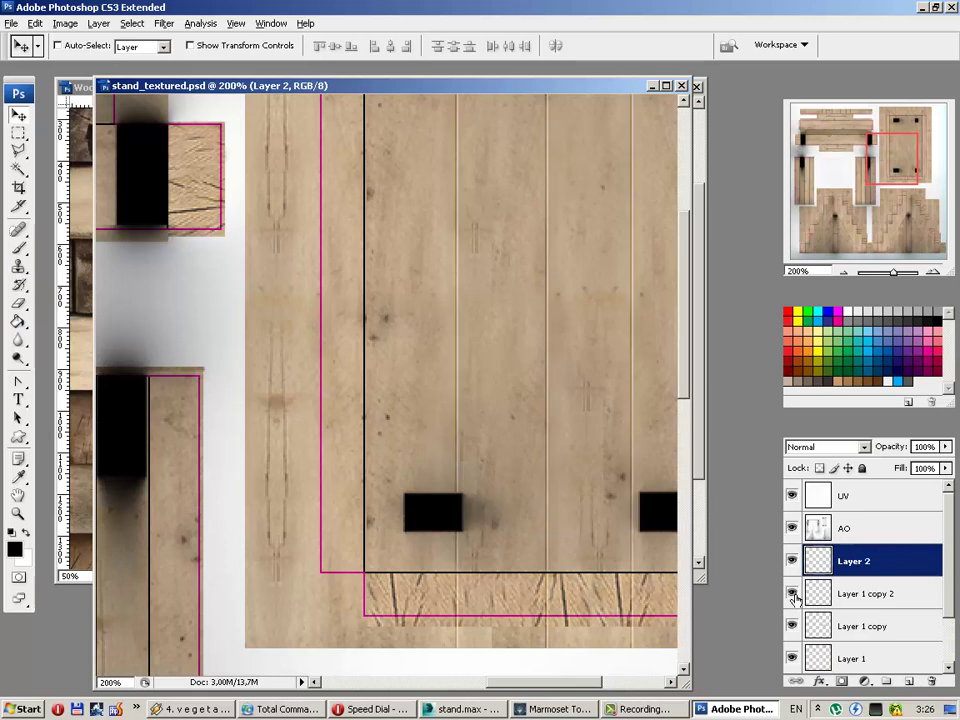
double_click(869, 594)
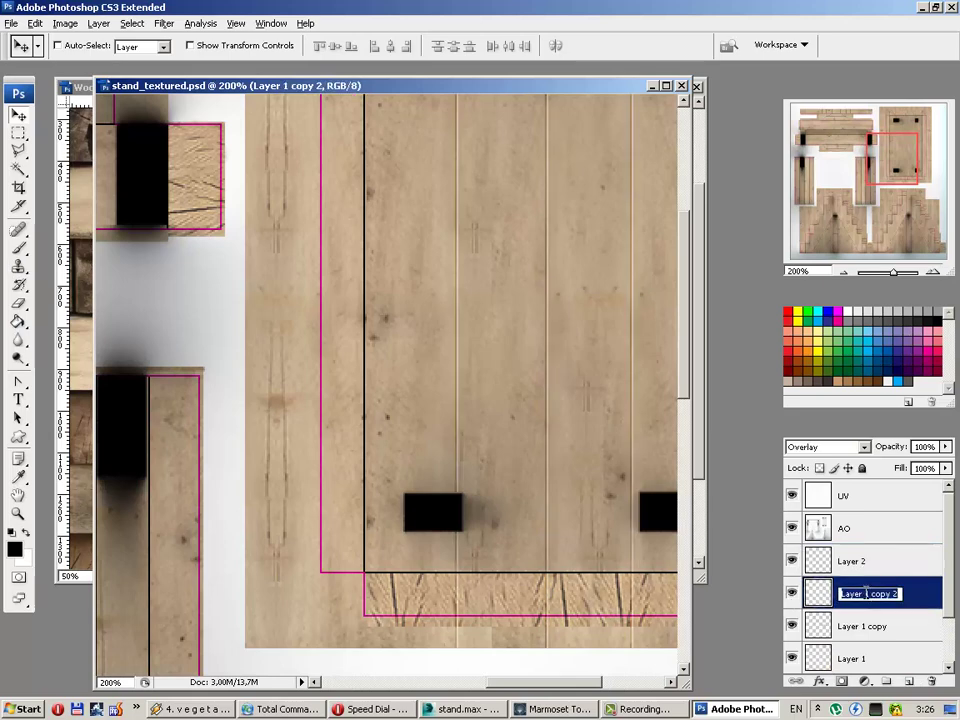
text(s)
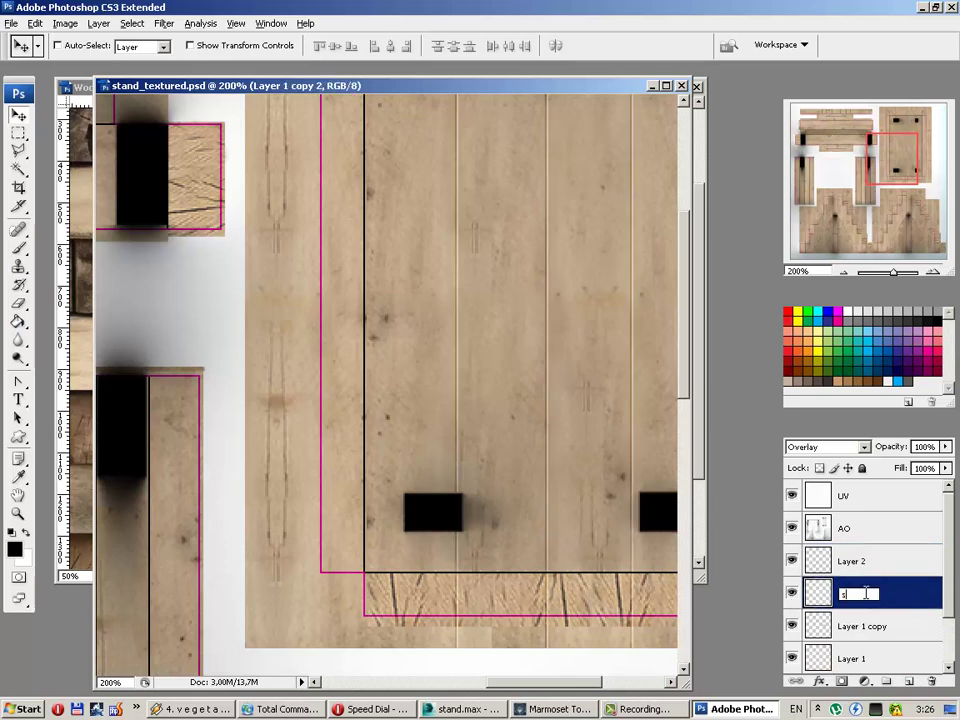
text(lits)
key(Return)
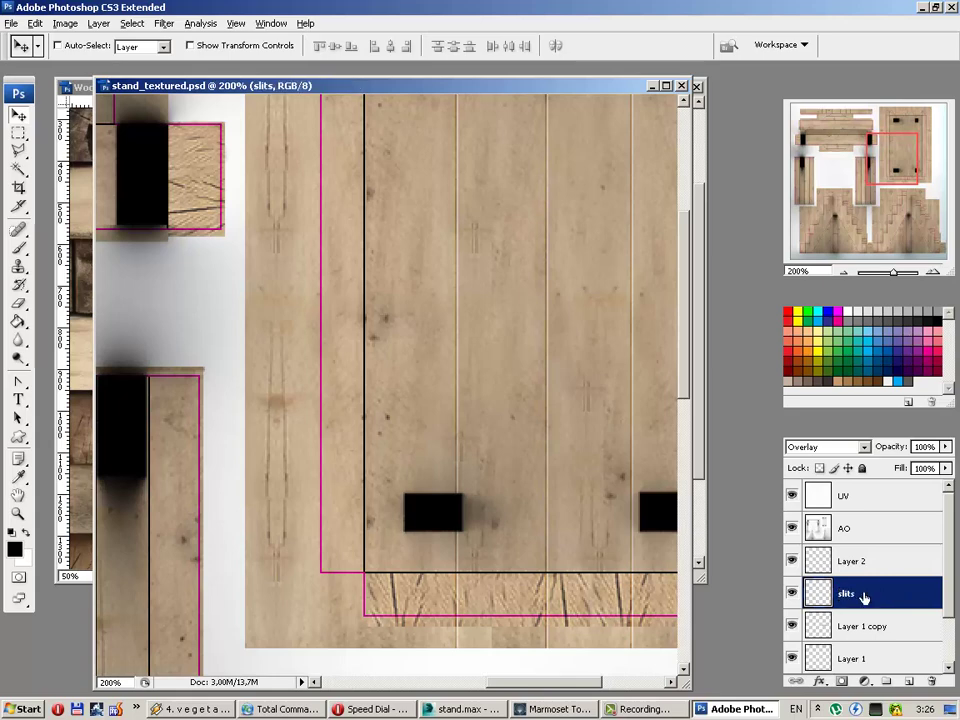
Step: Delete Layer 1 copy and Layer 1, and make Layer 2 the active layer
click(818, 628)
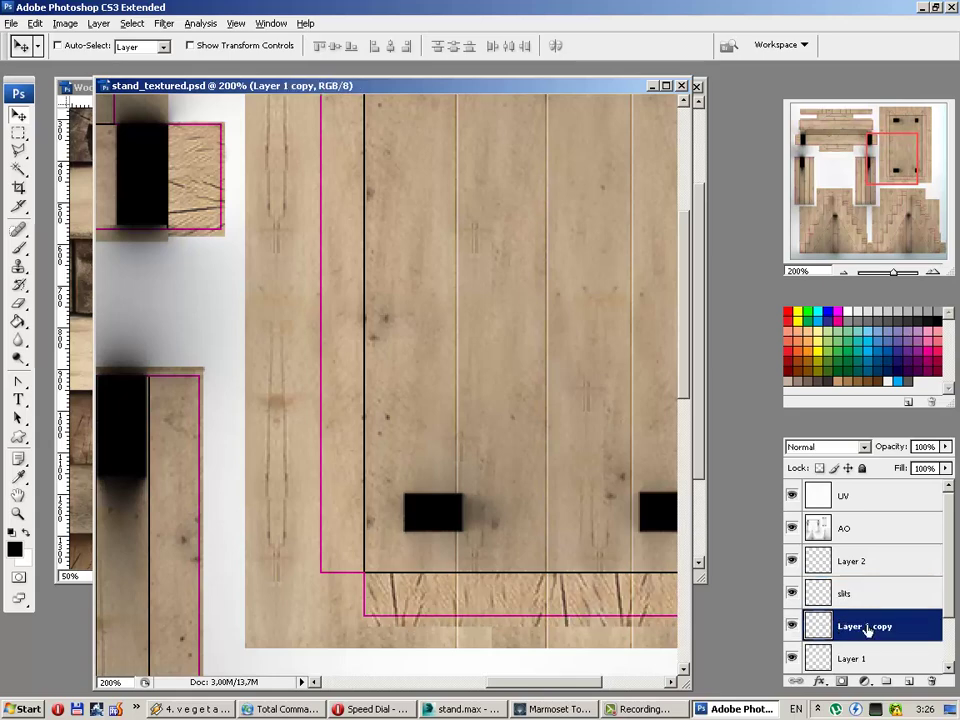
scroll(805, 610, down, 2)
key(Delete)
key(Delete)
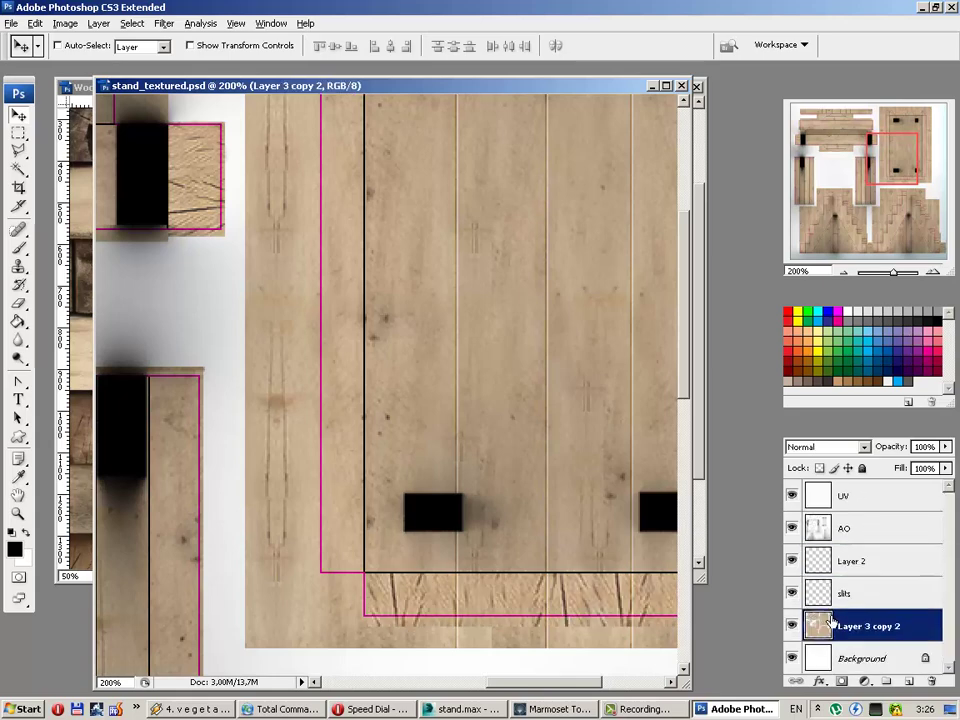
click(822, 561)
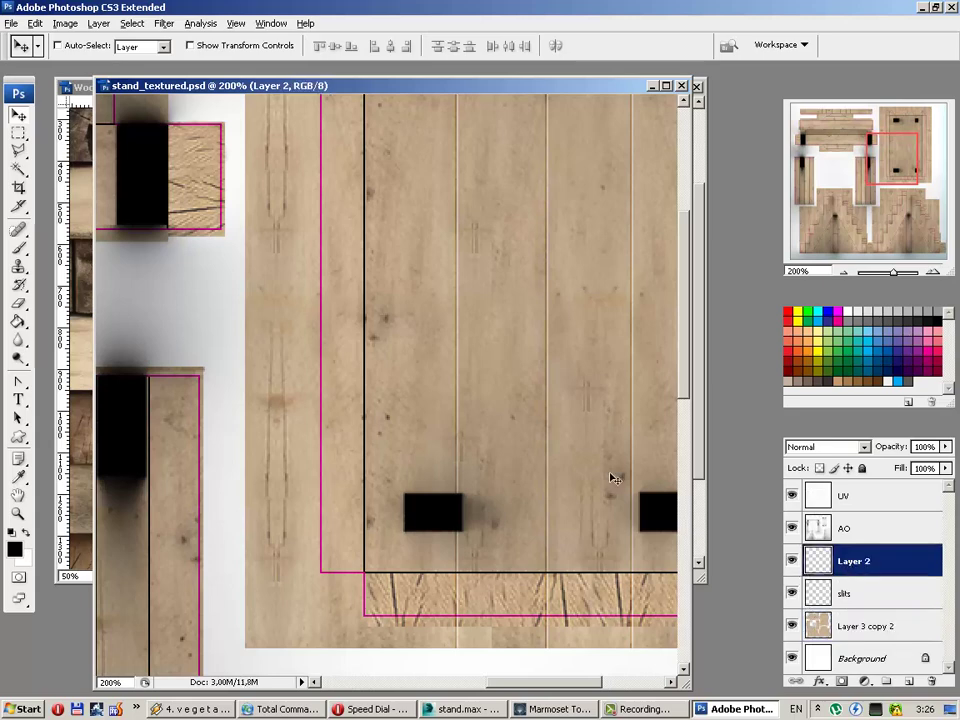
Step: With the Brush tool, try the 36 px and 66 px scattered presets and undo the test stroke
key(b)
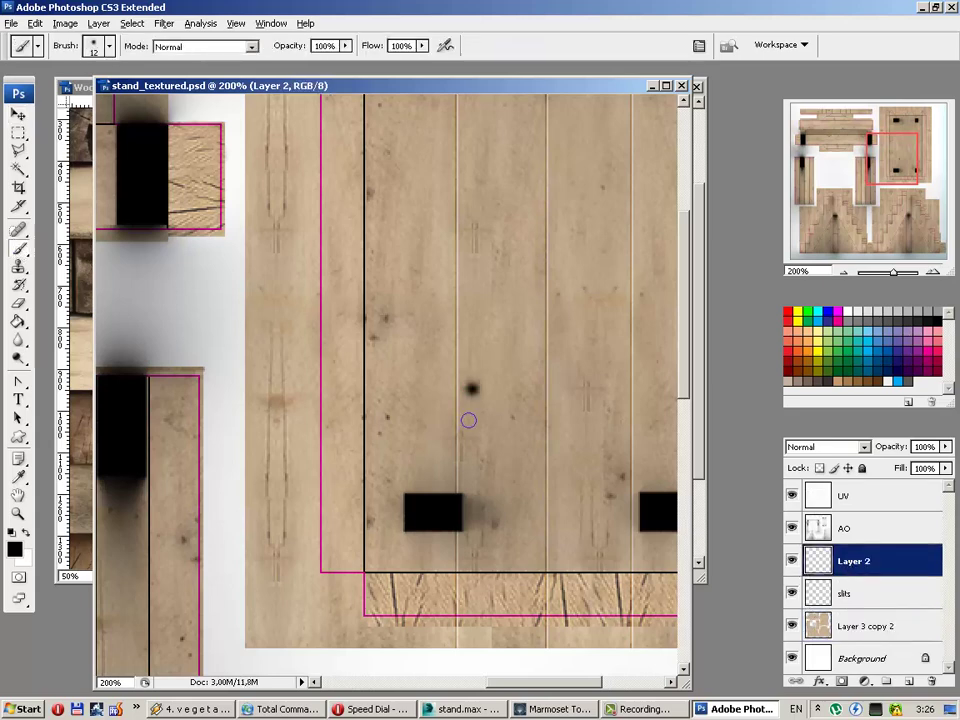
right_click(486, 412)
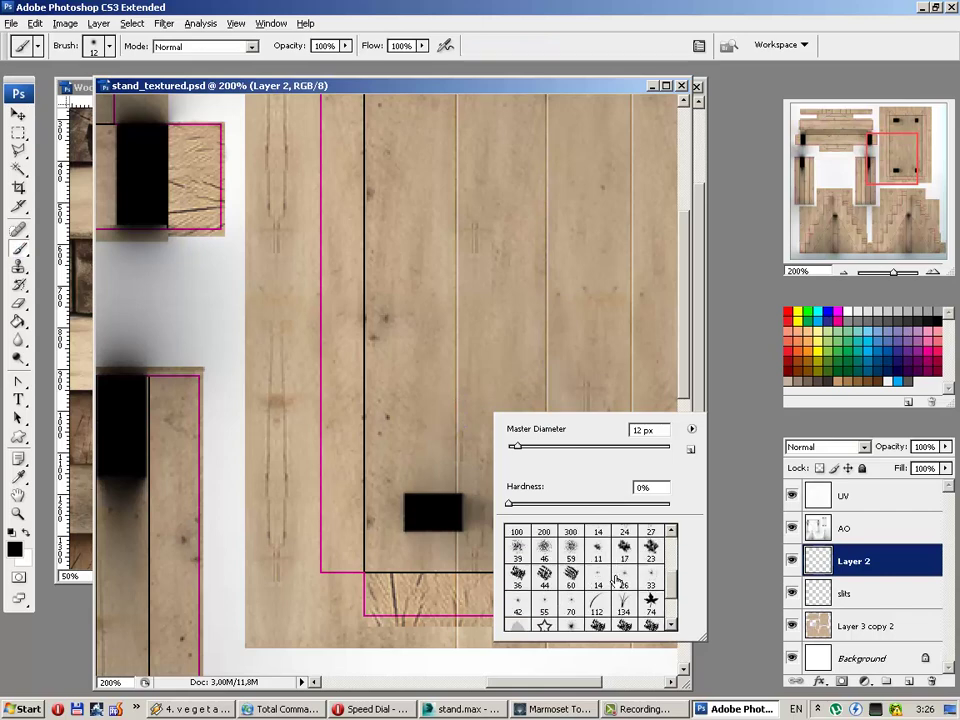
click(519, 604)
click(517, 573)
scroll(530, 595, down, 3)
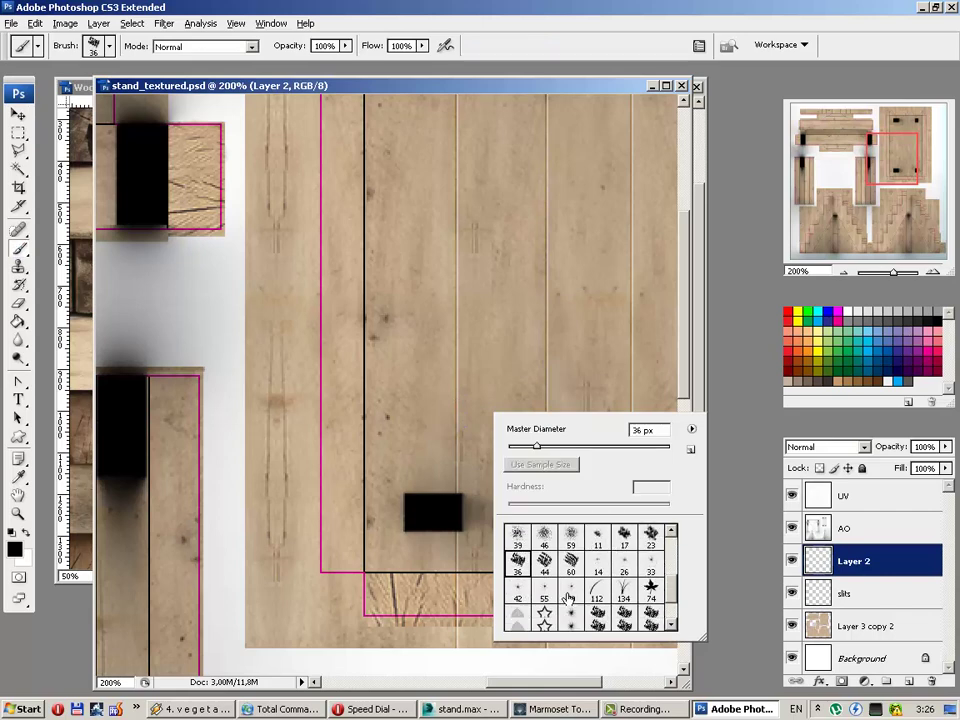
click(544, 590)
drag(435, 475, 565, 322)
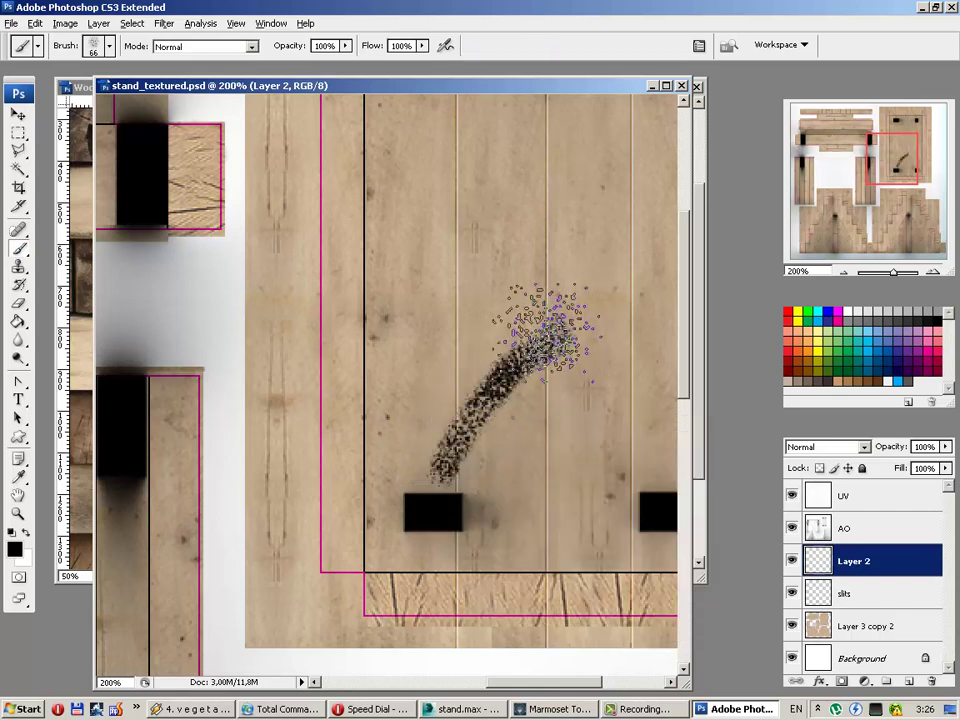
key(ctrl+z)
Step: Try the 39 px brush, shrink the diameter to 11 px, and undo the test strokes
right_click(410, 355)
click(486, 530)
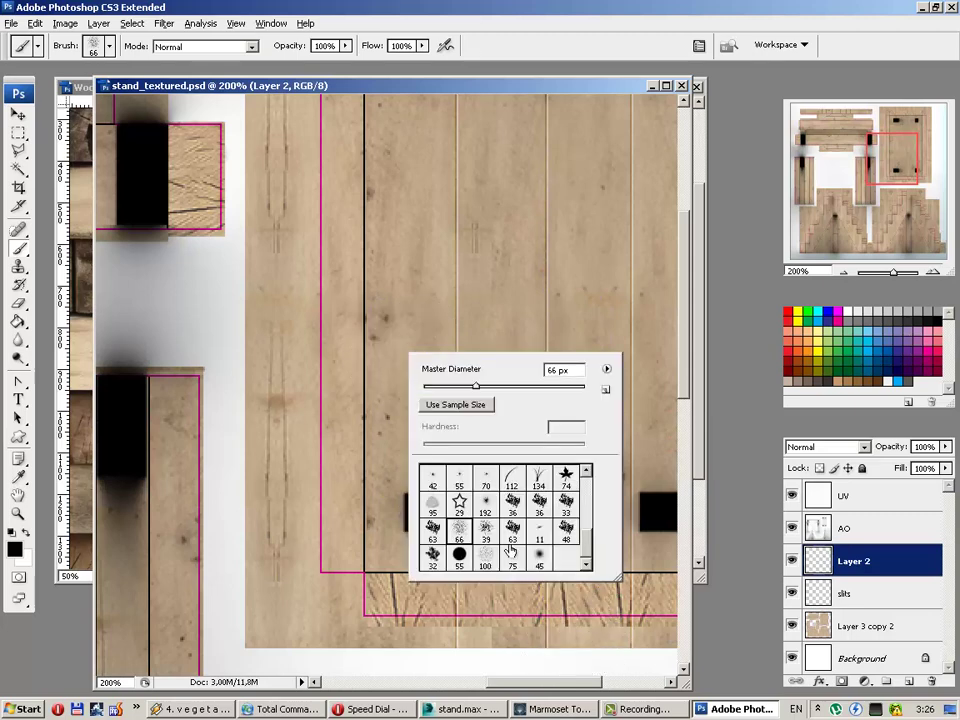
drag(332, 450, 540, 262)
key(ctrl+z)
right_click(365, 463)
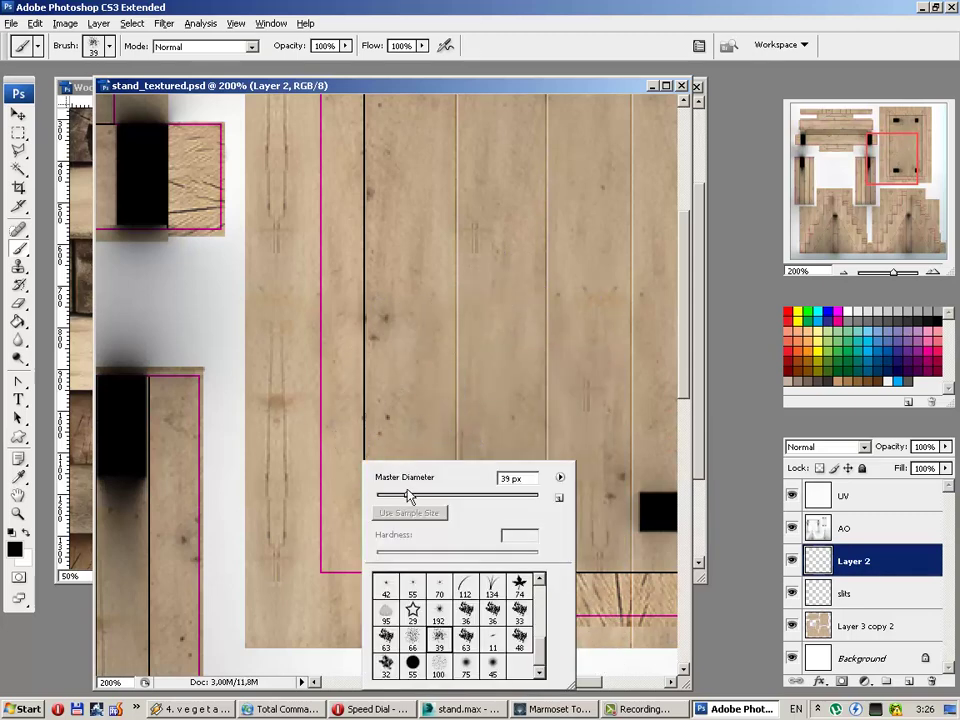
drag(407, 497, 385, 497)
key(Return)
drag(420, 402, 500, 398)
key(ctrl+z)
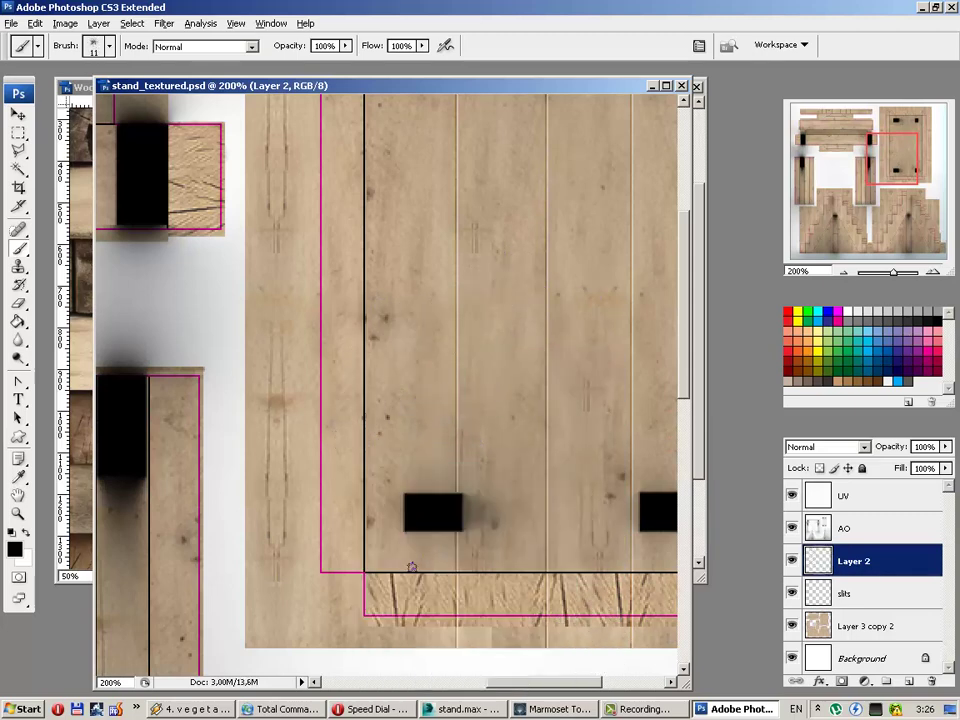
Step: Switch to white and test highlight strokes along the bottom board edge, undoing the last
key(x)
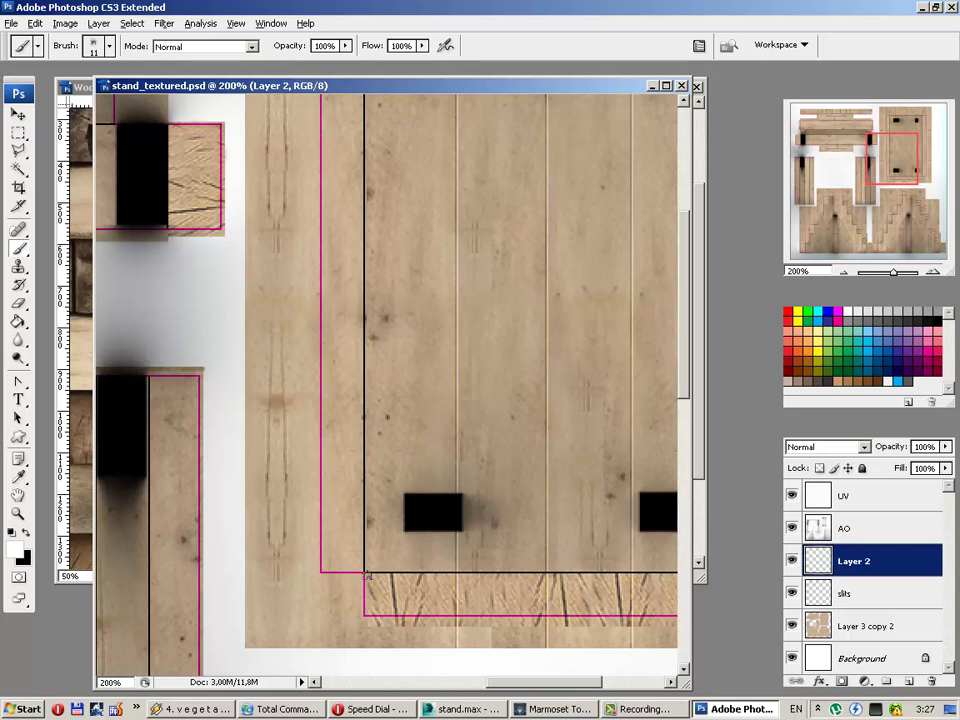
drag(366, 575, 402, 573)
drag(473, 572, 542, 573)
drag(534, 681, 610, 681)
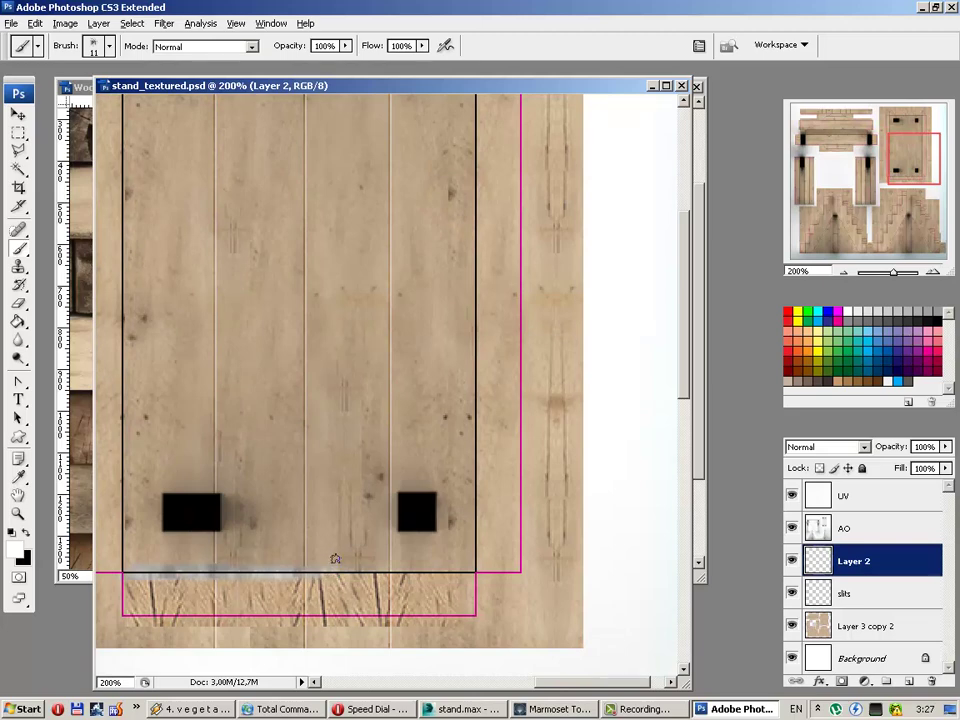
key(ctrl+z)
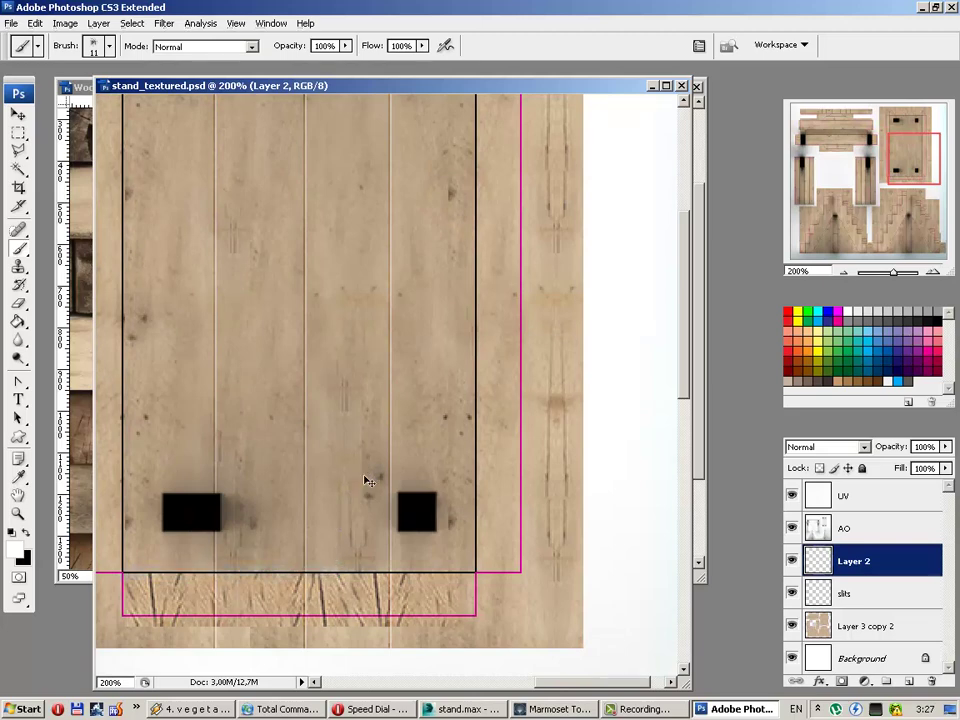
Step: Settle on the small 11 px brush, discarding further white test strokes
right_click(363, 477)
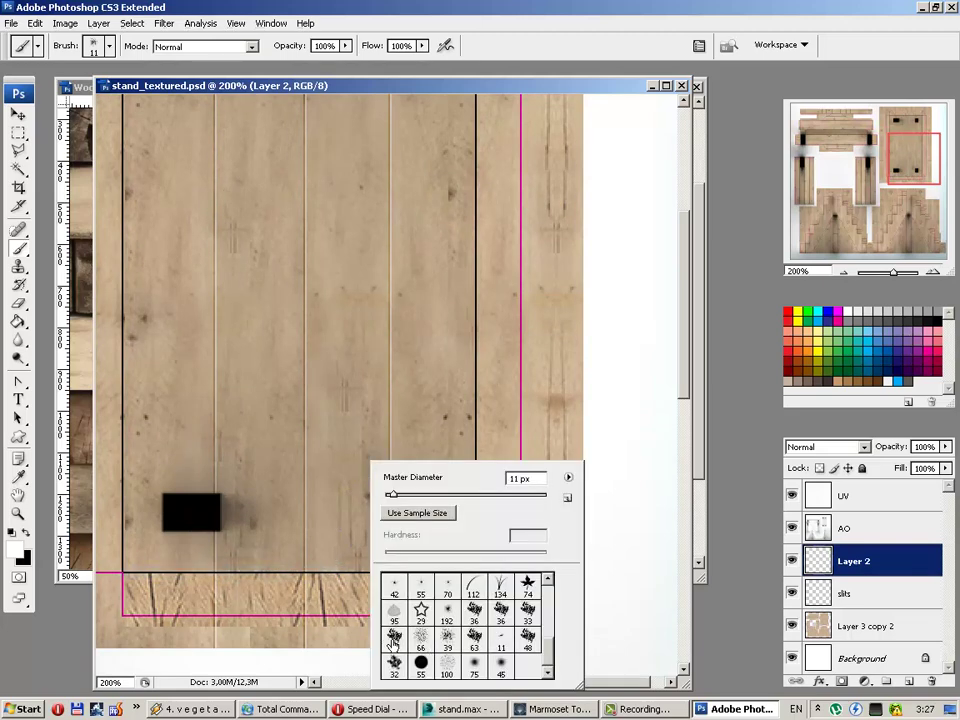
click(512, 640)
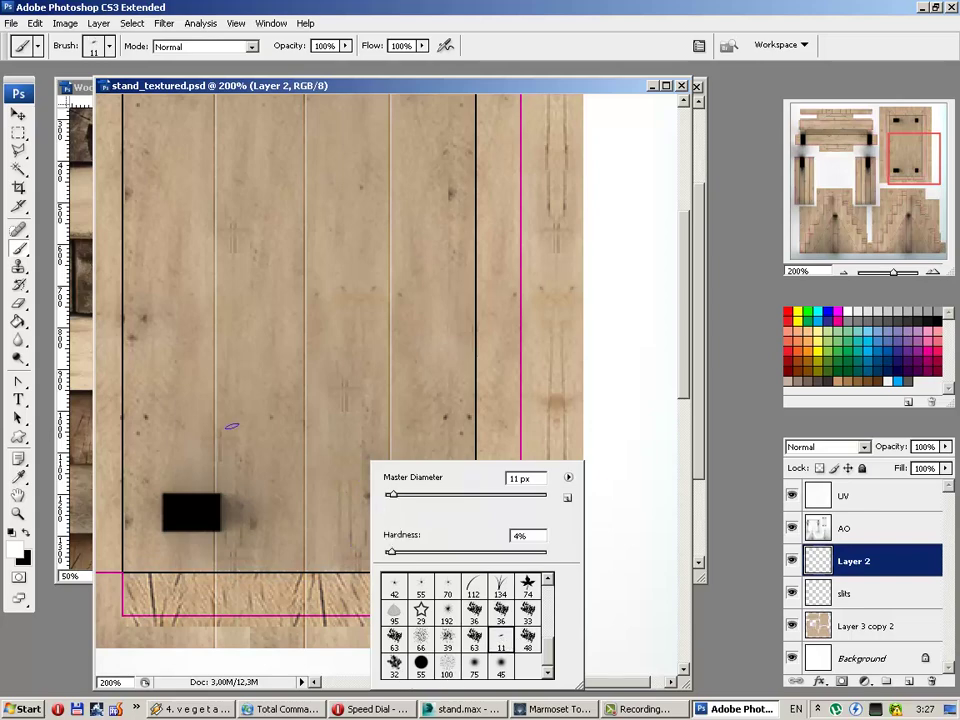
click(447, 614)
key(Return)
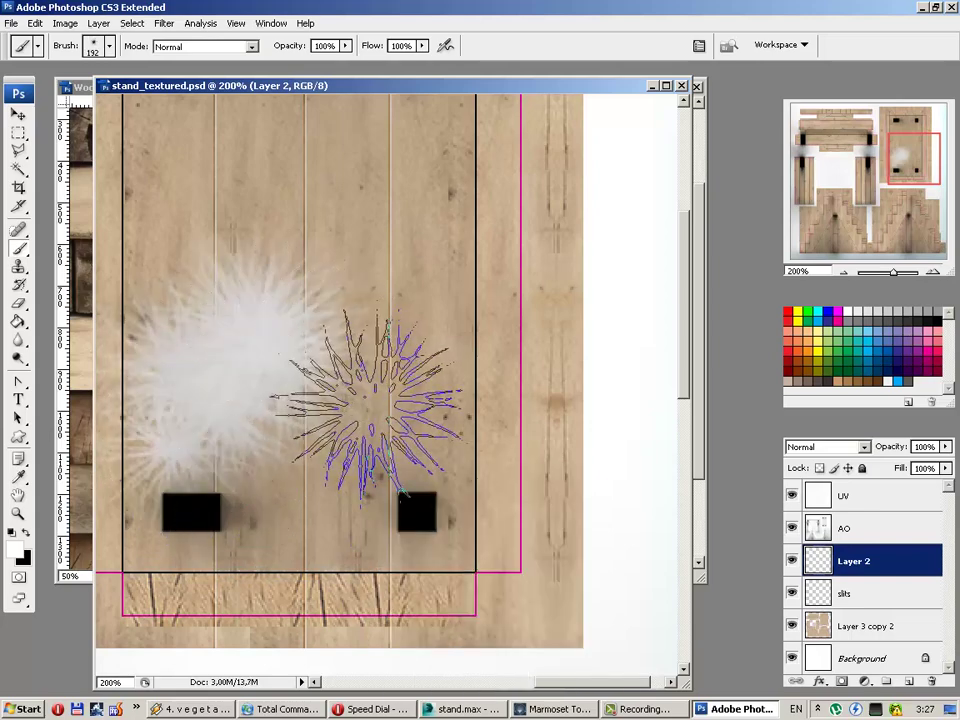
right_click(316, 424)
drag(172, 362, 315, 264)
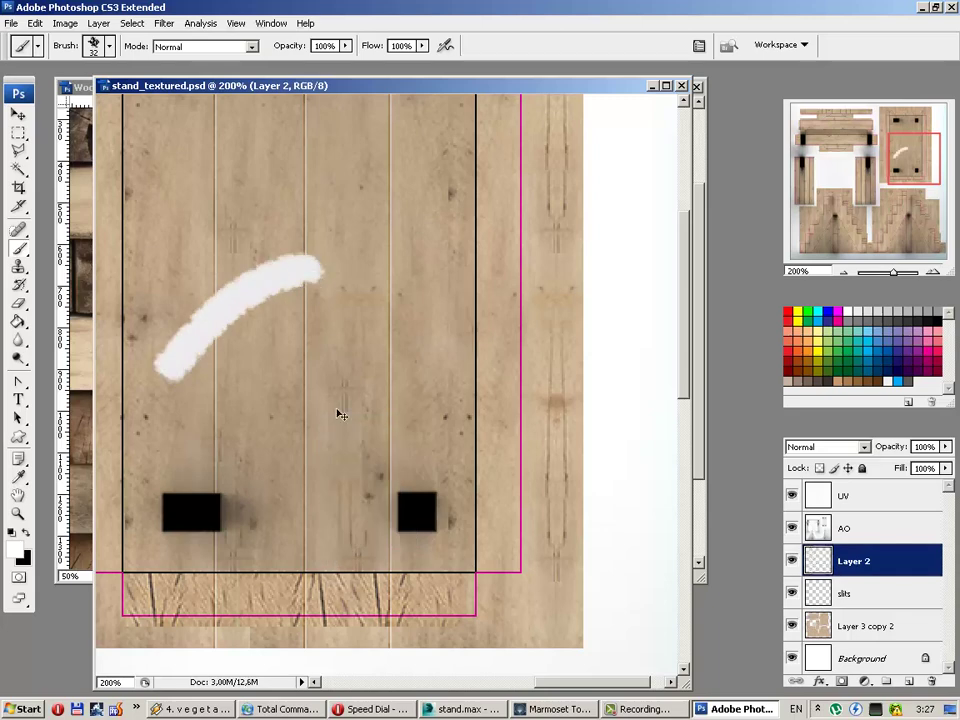
key(ctrl+z)
right_click(300, 410)
drag(340, 446, 327, 450)
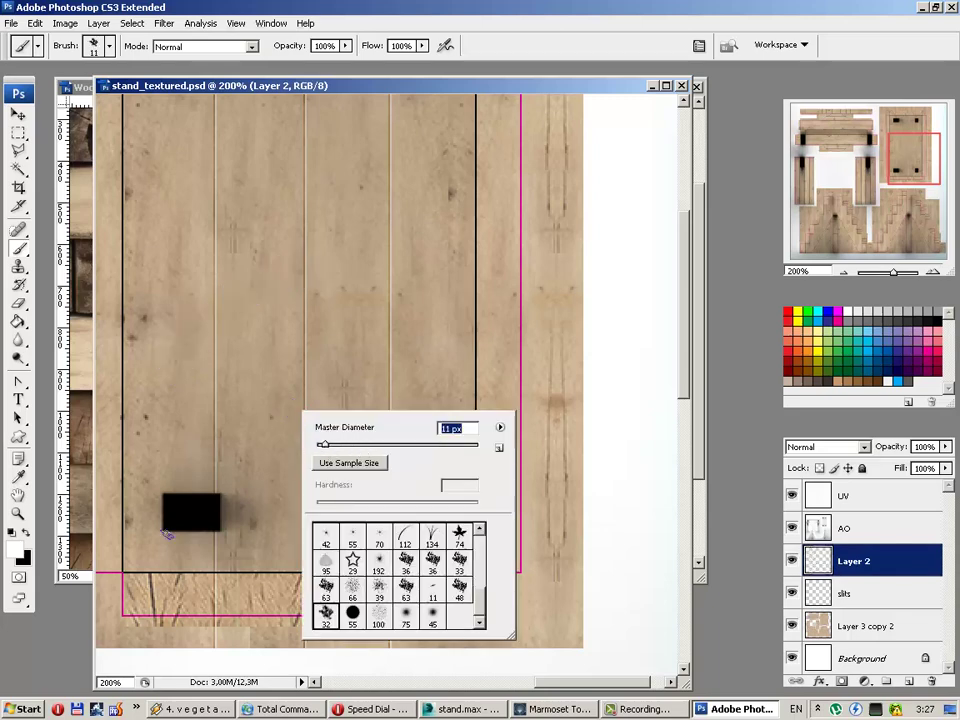
drag(130, 566, 230, 566)
key(ctrl+z)
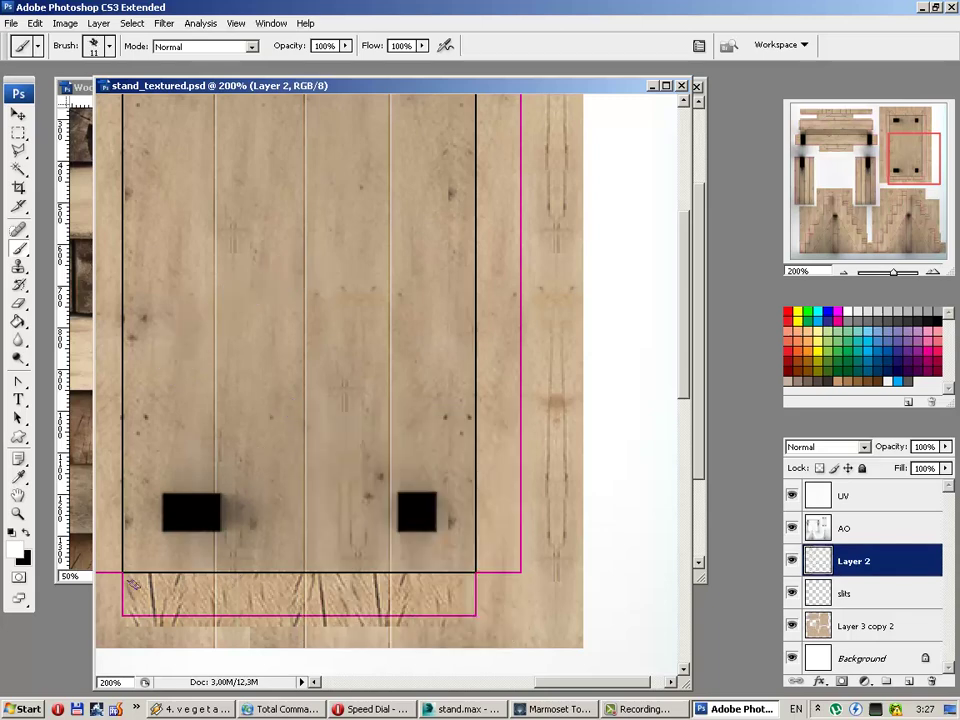
Step: Paint thin white highlights along the board's bottom, right, top and left edges on Layer 2
drag(100, 573, 472, 572)
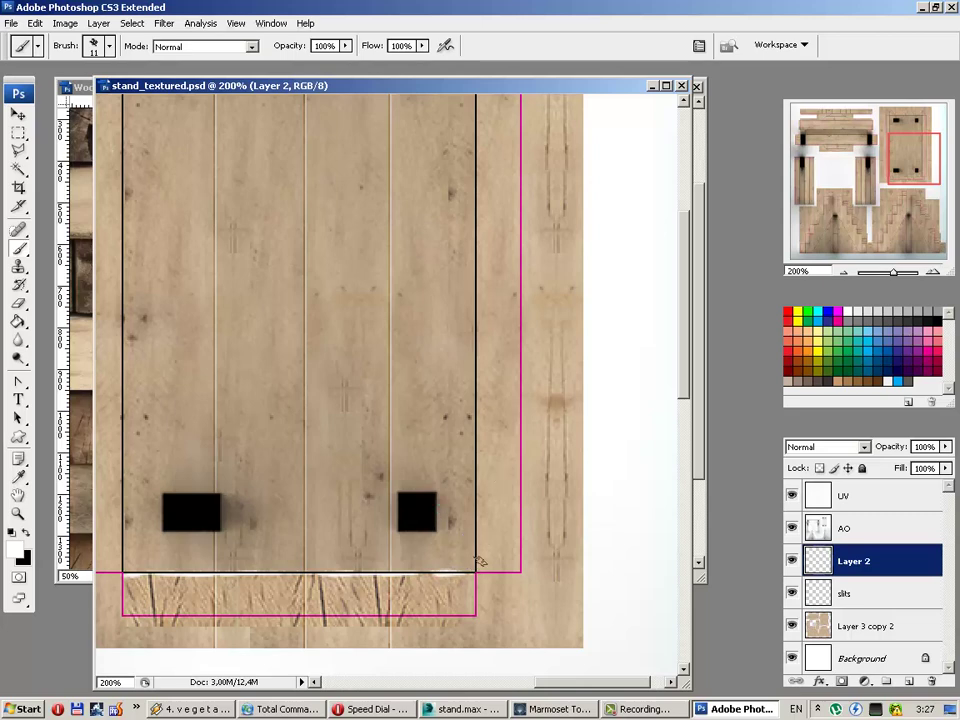
drag(471, 563, 475, 344)
drag(688, 340, 690, 280)
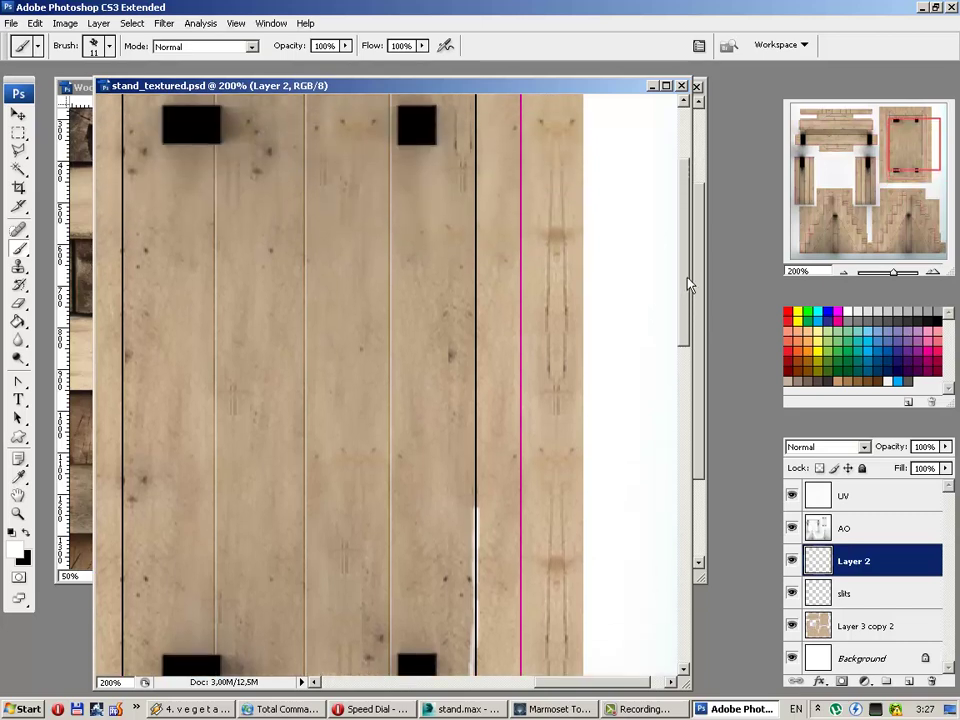
drag(478, 520, 472, 257)
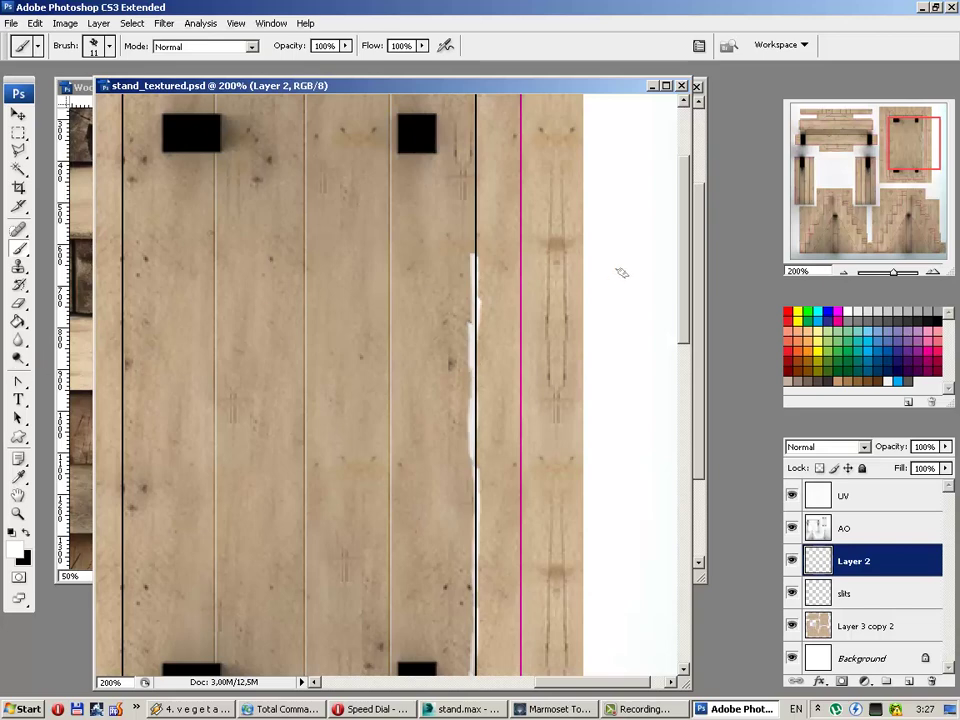
drag(682, 275, 686, 220)
drag(476, 225, 474, 373)
key(ctrl+z)
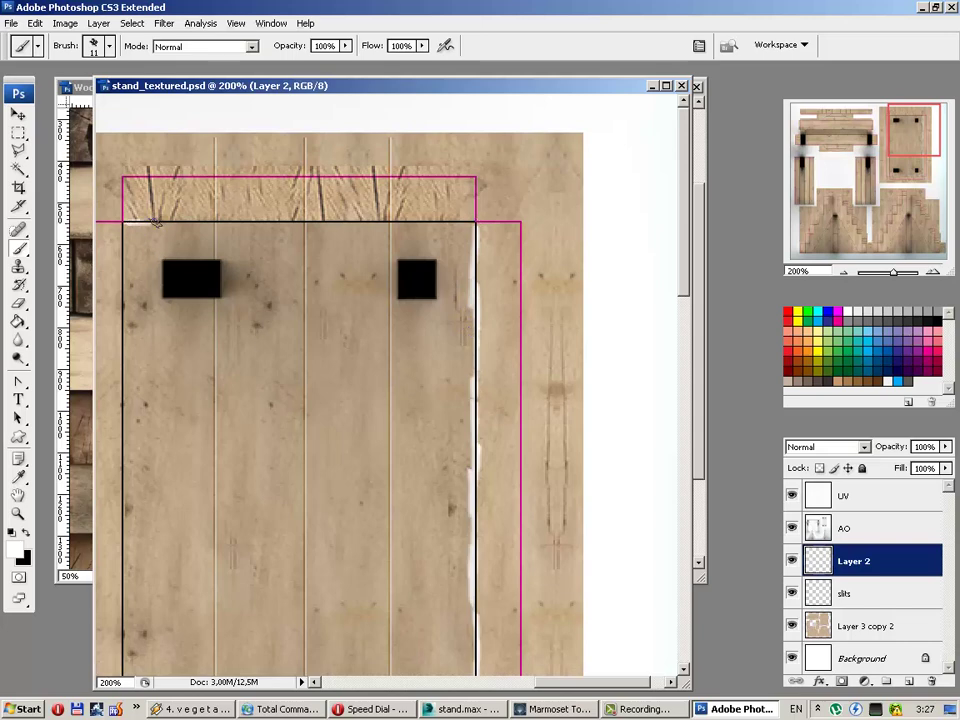
drag(125, 223, 454, 222)
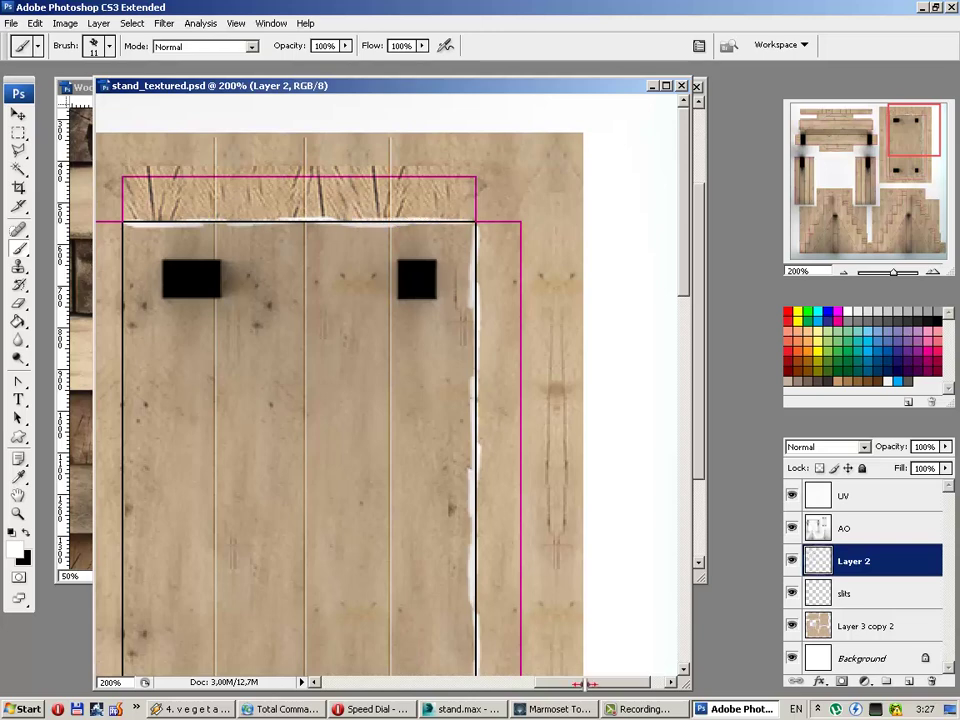
drag(583, 684, 518, 682)
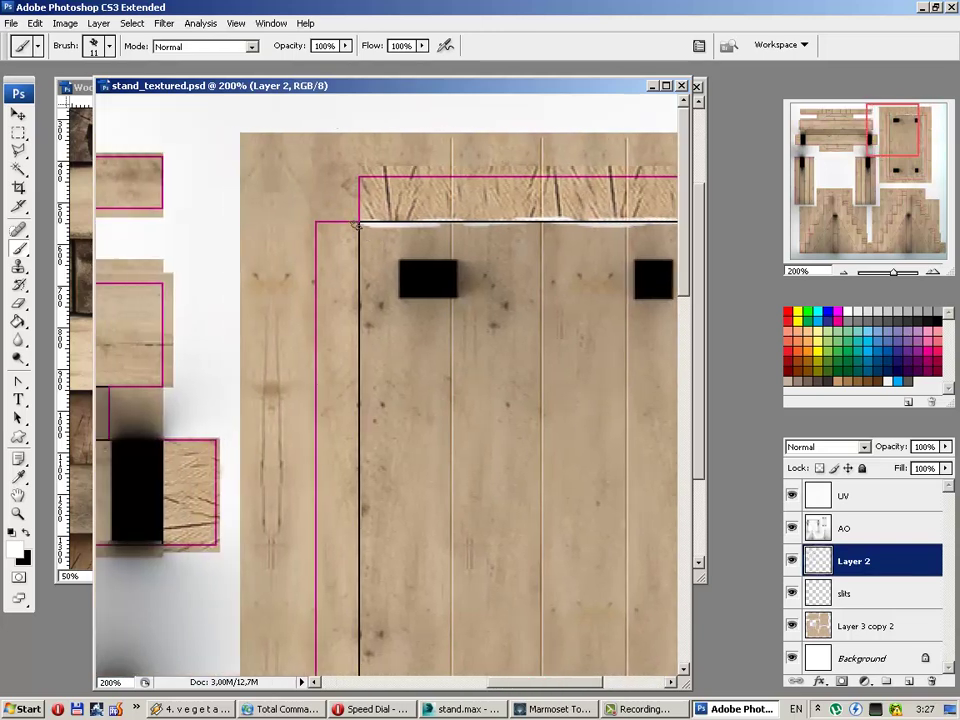
drag(356, 226, 358, 452)
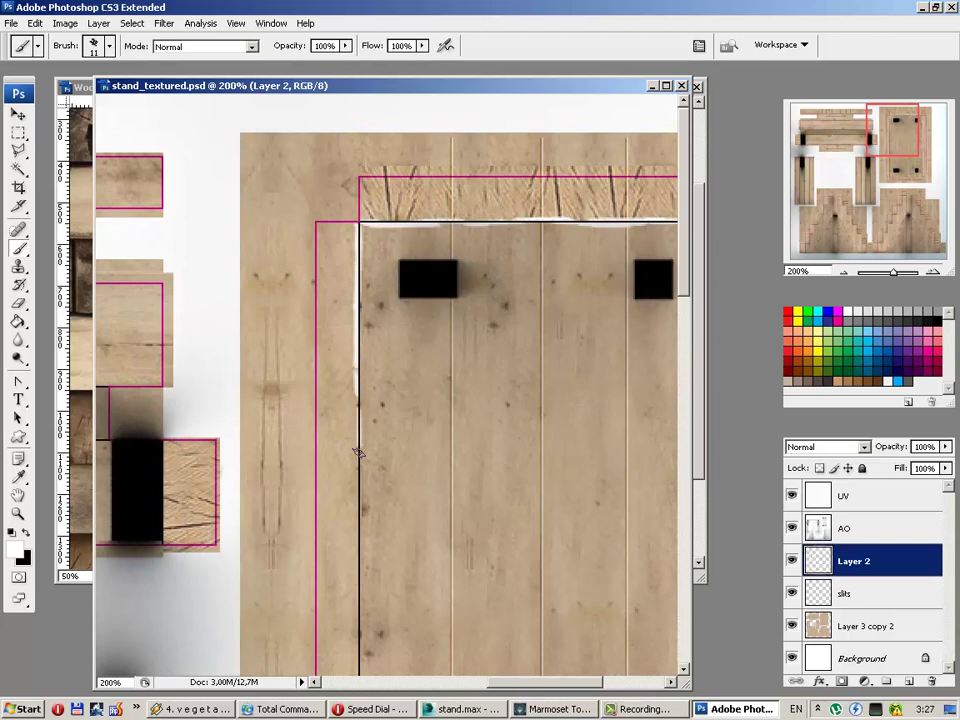
mouse_move(690, 285)
mouse_down()
mouse_move(685, 316)
mouse_move(652, 344)
mouse_up()
drag(365, 128, 355, 597)
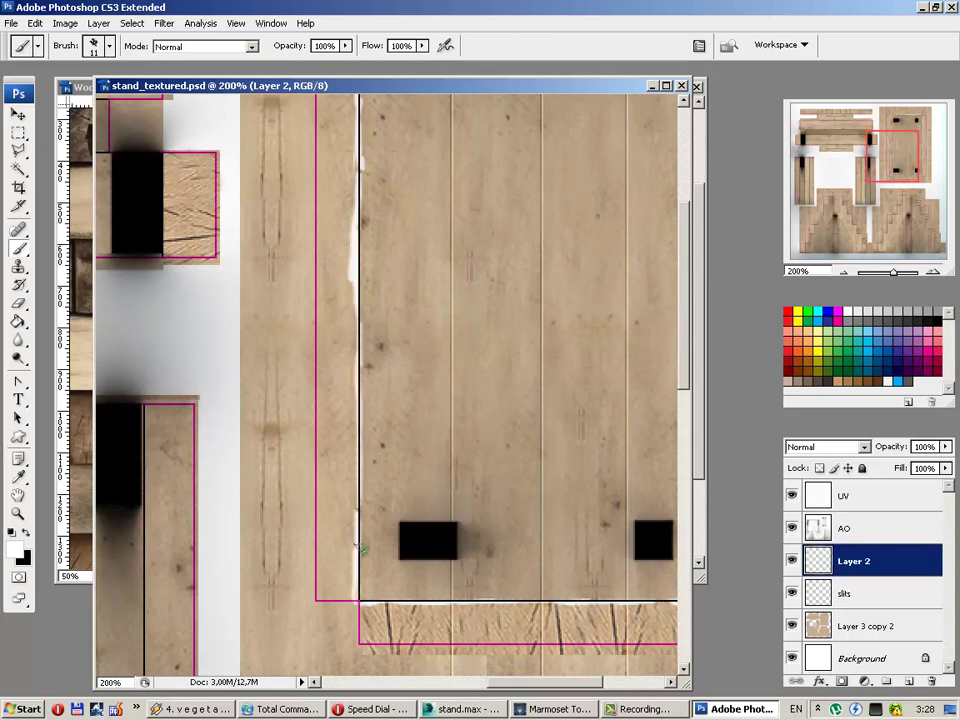
Step: Hide the UV outlines, blend Layer 2 as Overlay at 25% fill, then bring up Marmoset Toolbag
click(791, 495)
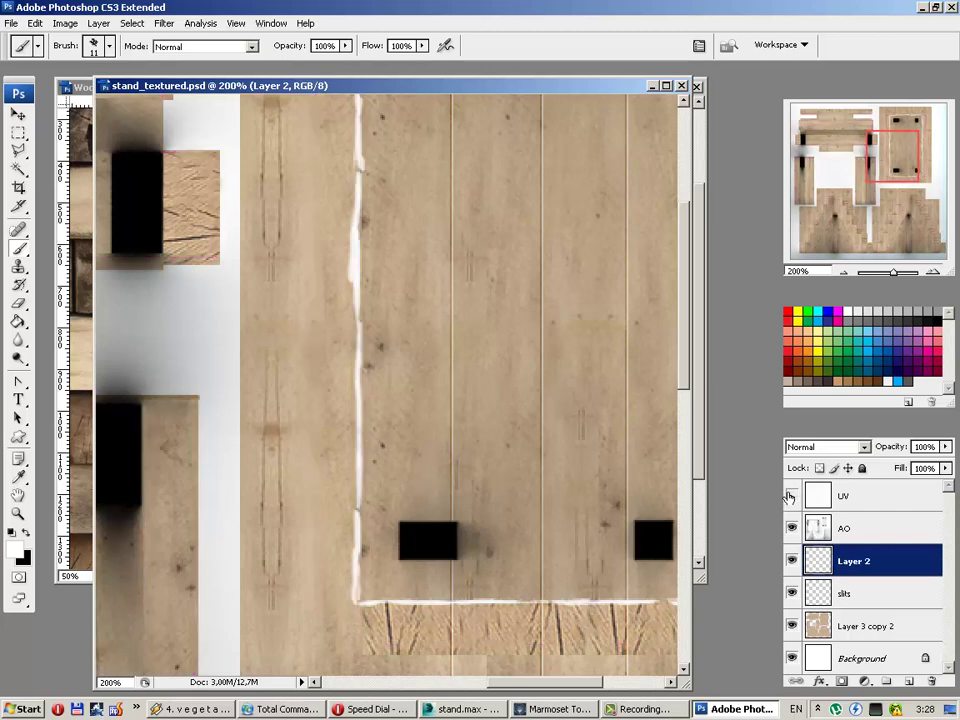
click(825, 447)
click(787, 257)
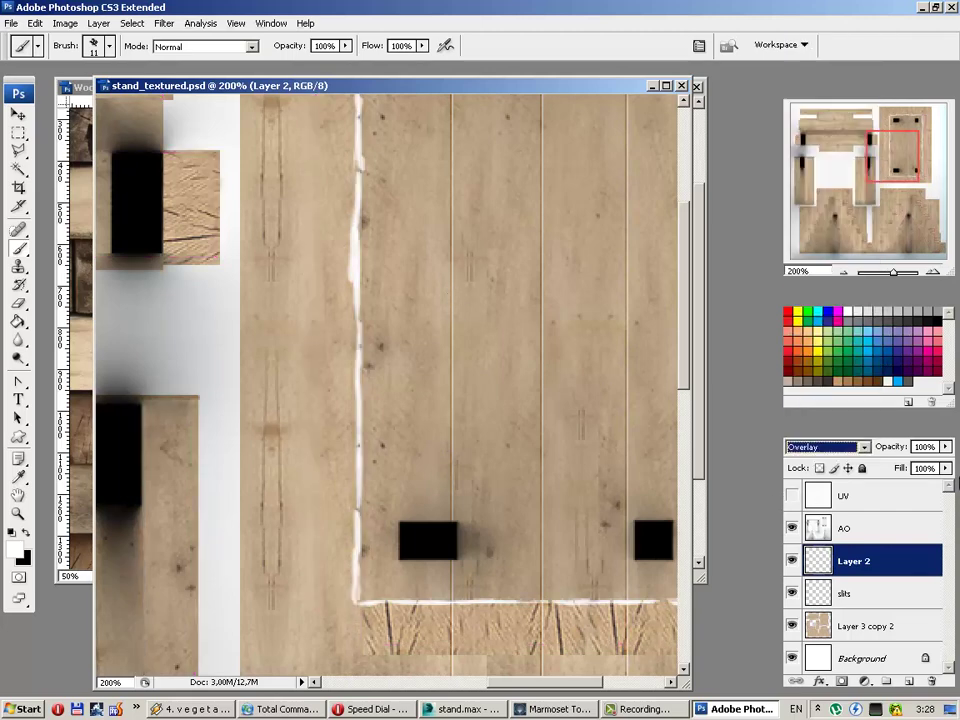
click(945, 468)
drag(942, 484, 885, 498)
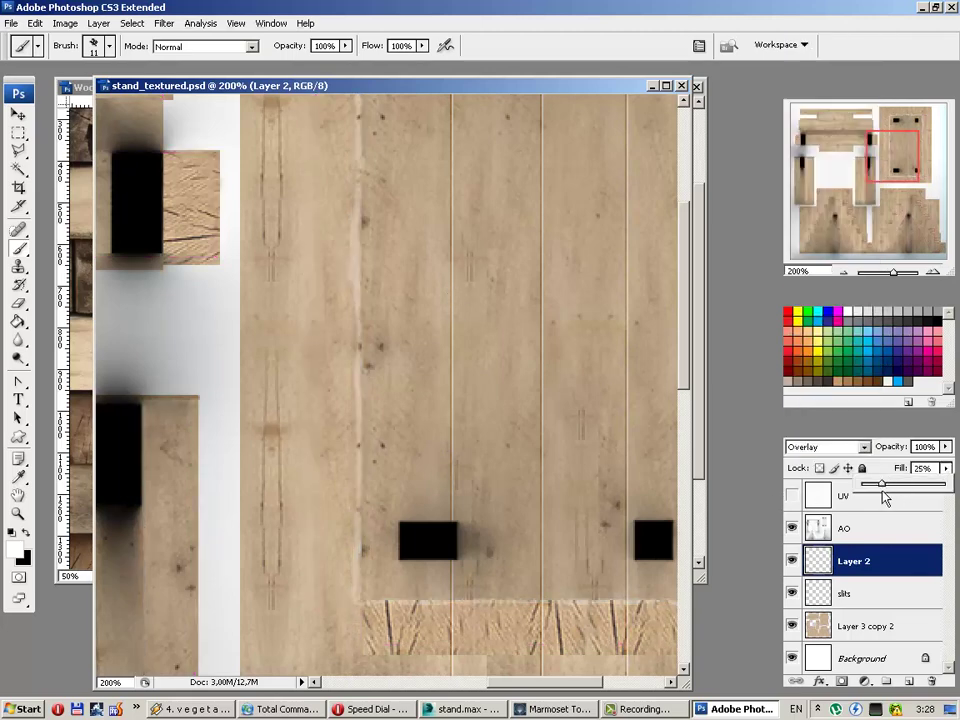
click(547, 710)
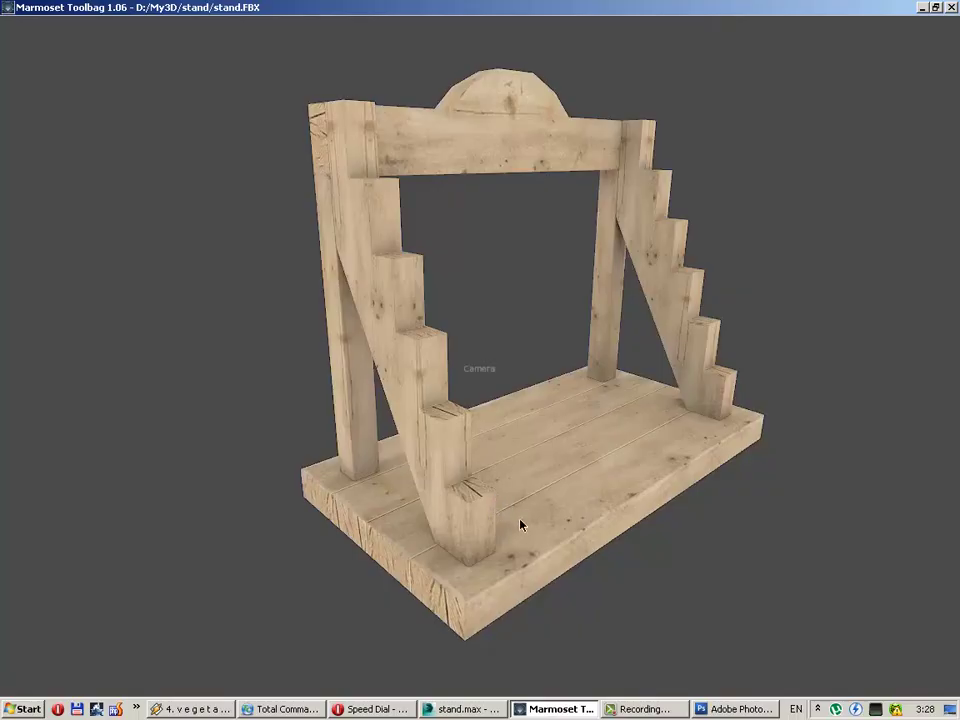
Step: Orbit the stand to examine the right-hand stair side up close, then go back to Photoshop
mouse_move(520, 525)
mouse_down()
mouse_move(489, 510)
mouse_move(594, 493)
mouse_move(662, 525)
mouse_move(673, 506)
mouse_move(656, 523)
mouse_up()
right_drag(656, 523, 645, 568)
mouse_move(645, 568)
mouse_down()
mouse_move(541, 553)
mouse_move(424, 572)
mouse_move(429, 499)
mouse_move(506, 484)
mouse_move(430, 500)
mouse_up()
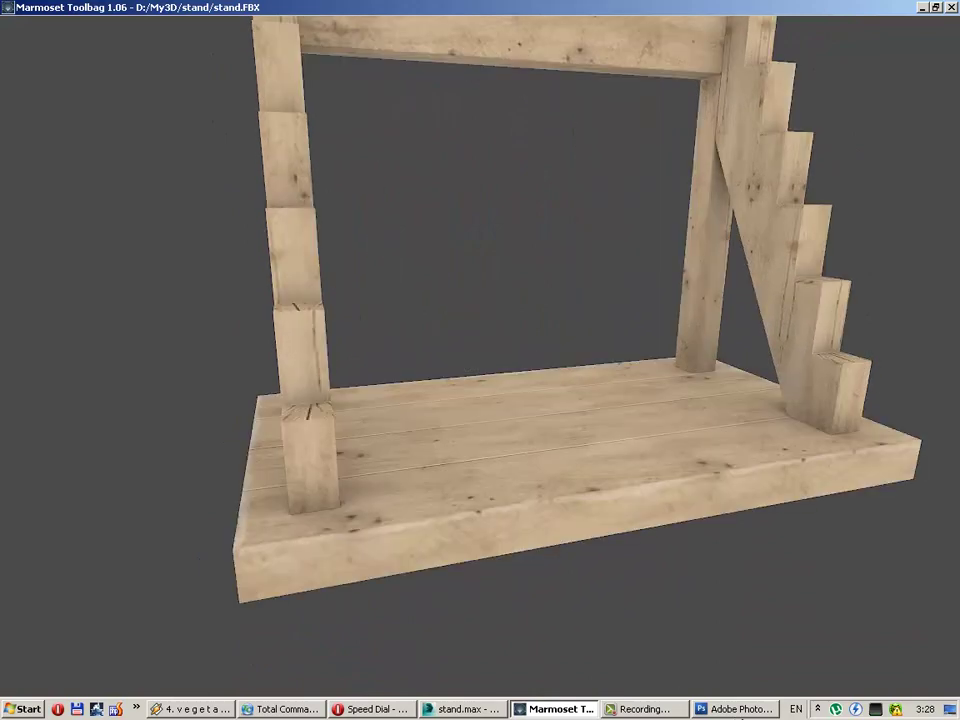
click(740, 709)
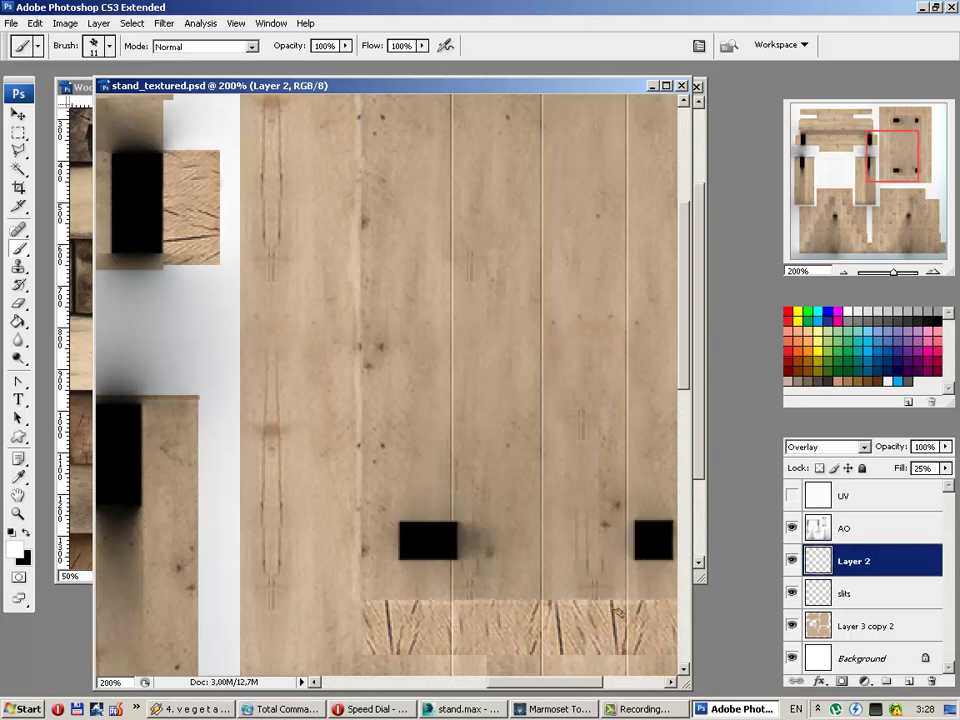
Step: Paint highlights along the end-grain strip's lower edge and the adjacent vertical and horizontal seams
drag(580, 687, 640, 687)
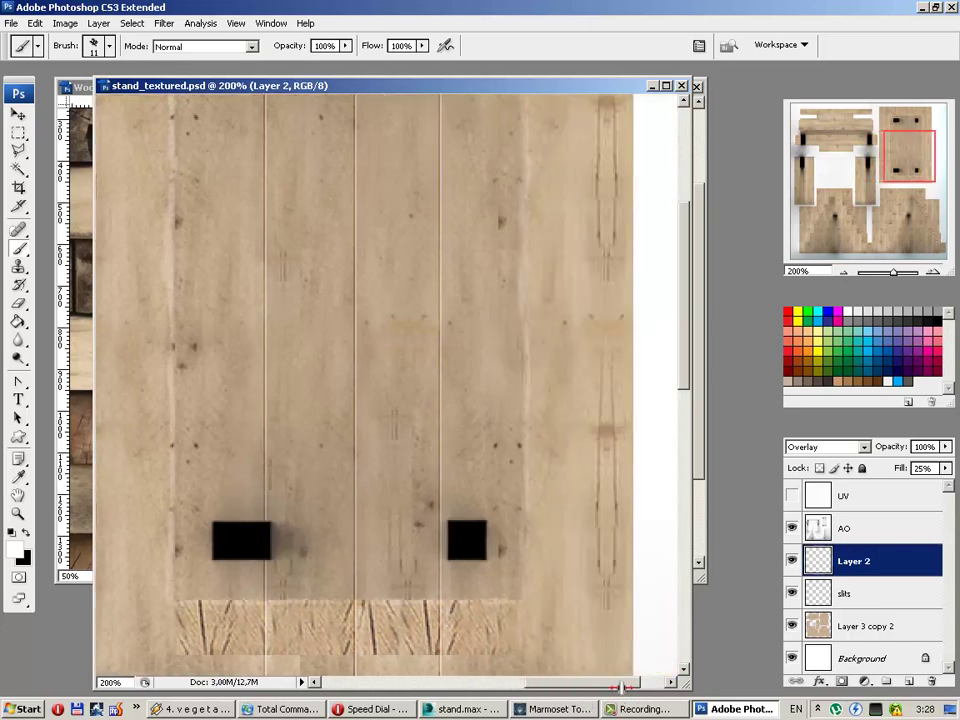
drag(686, 367, 697, 298)
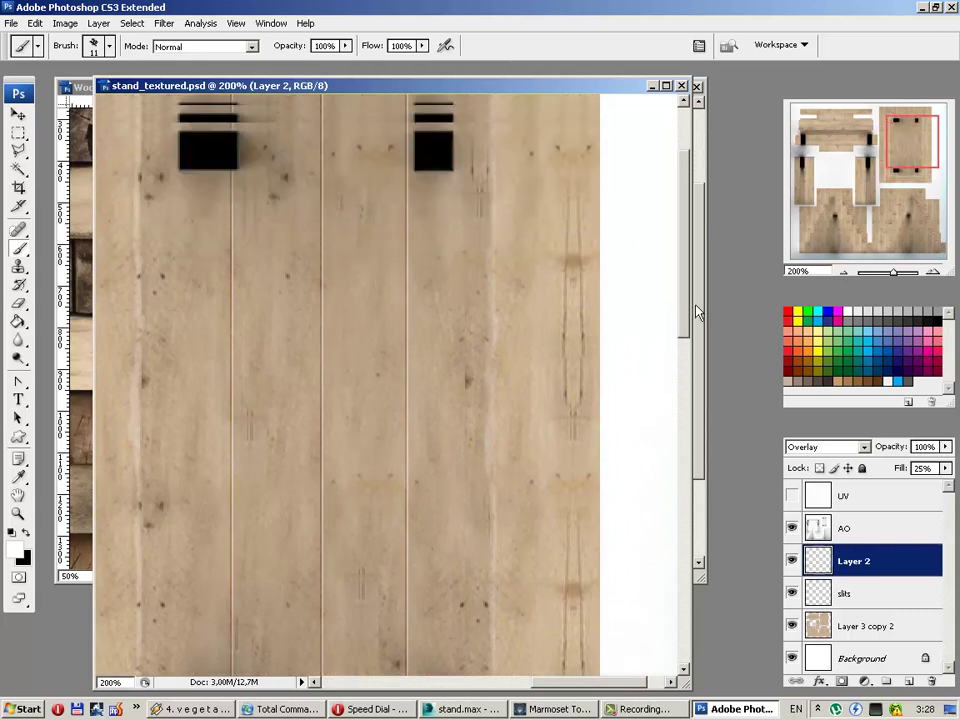
scroll(500, 200, up, 1)
scroll(424, 183, up, 3)
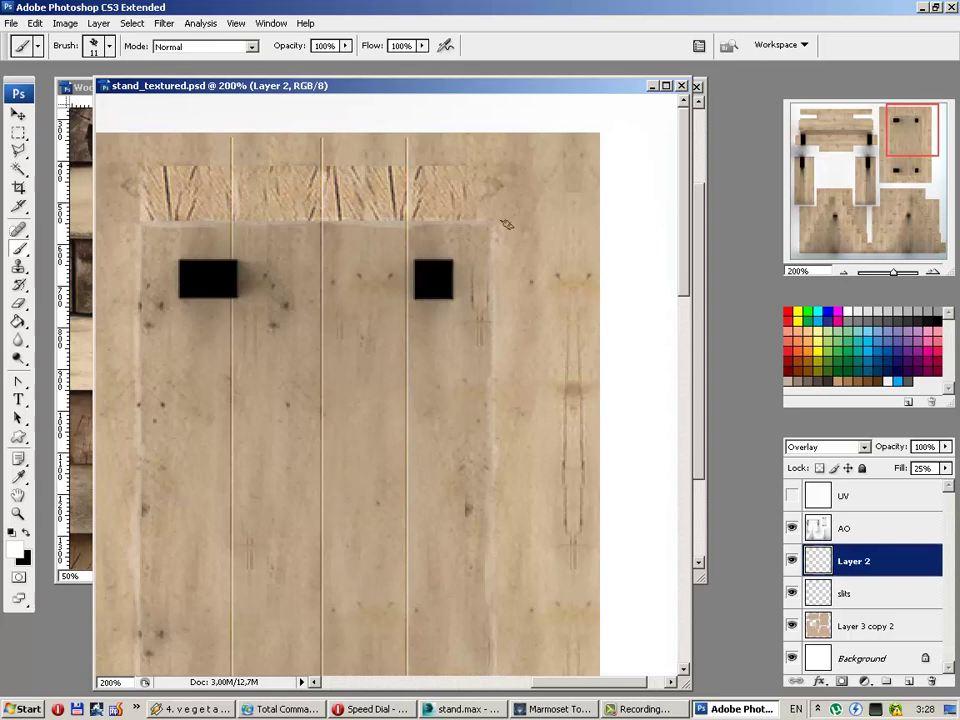
drag(507, 225, 550, 225)
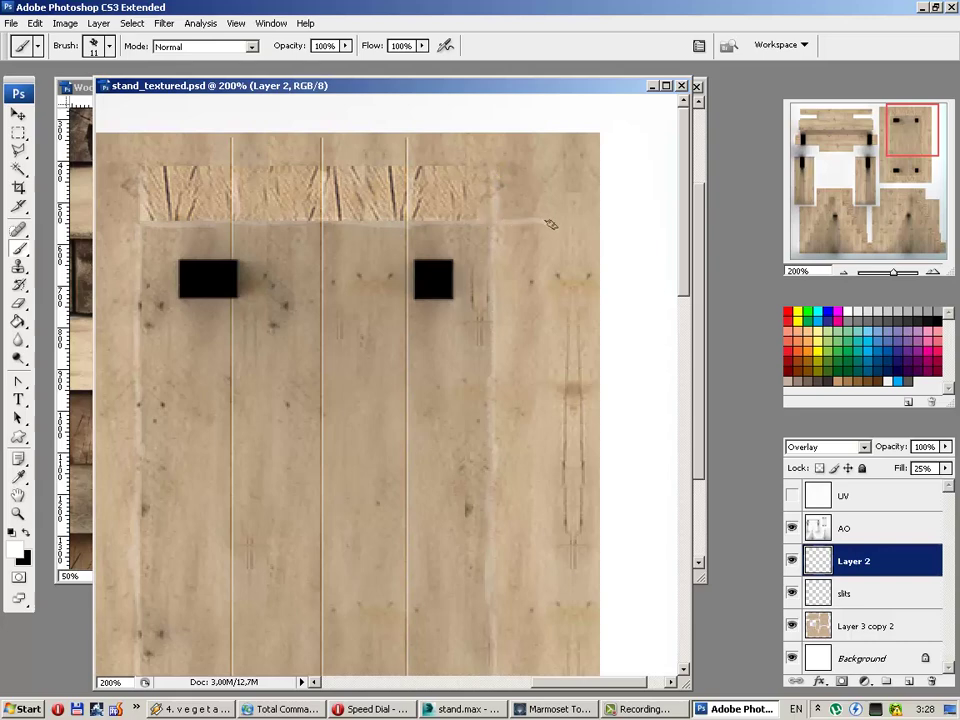
ctrl+scroll(363, 318, left, 5)
ctrl+scroll(363, 318, left, 1)
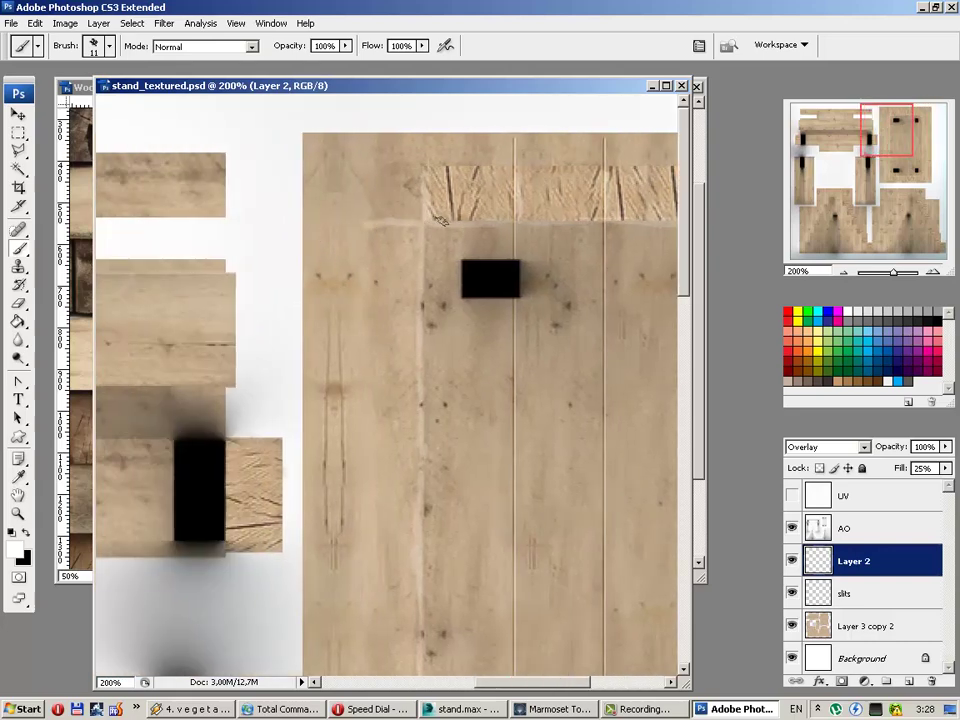
scroll(686, 278, down, 2)
scroll(686, 278, down, 5)
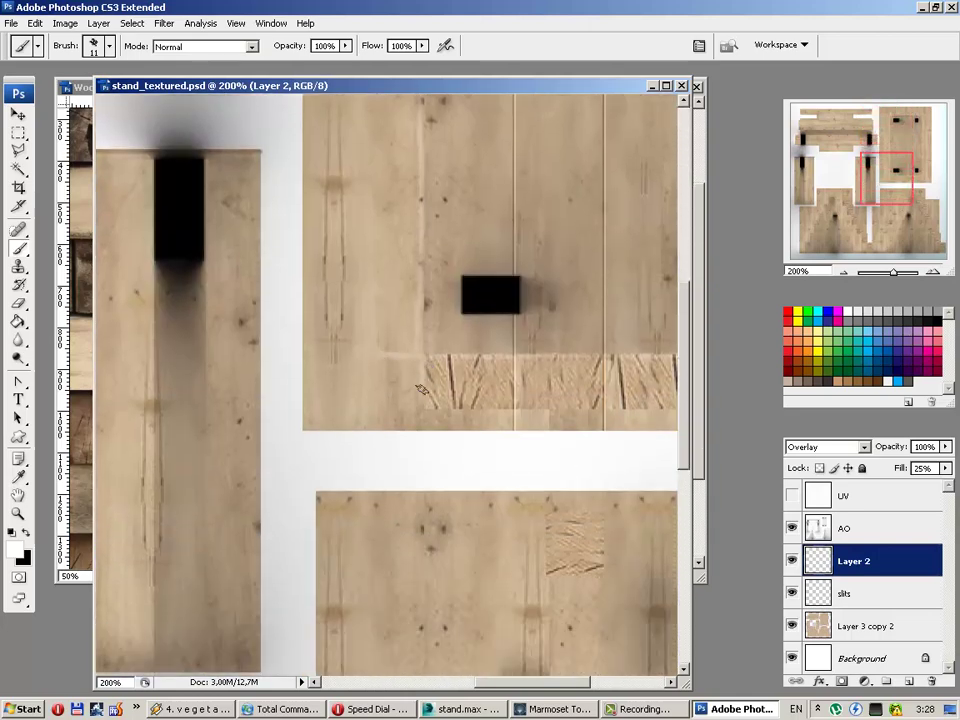
ctrl+scroll(500, 590, right, 7)
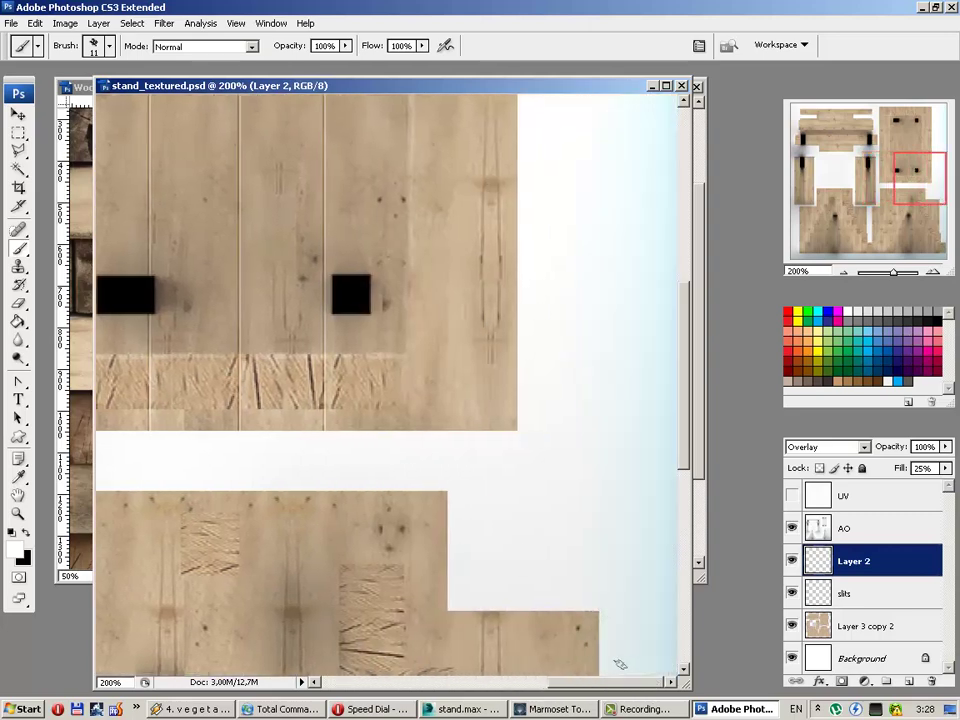
drag(404, 367, 404, 424)
drag(402, 360, 437, 357)
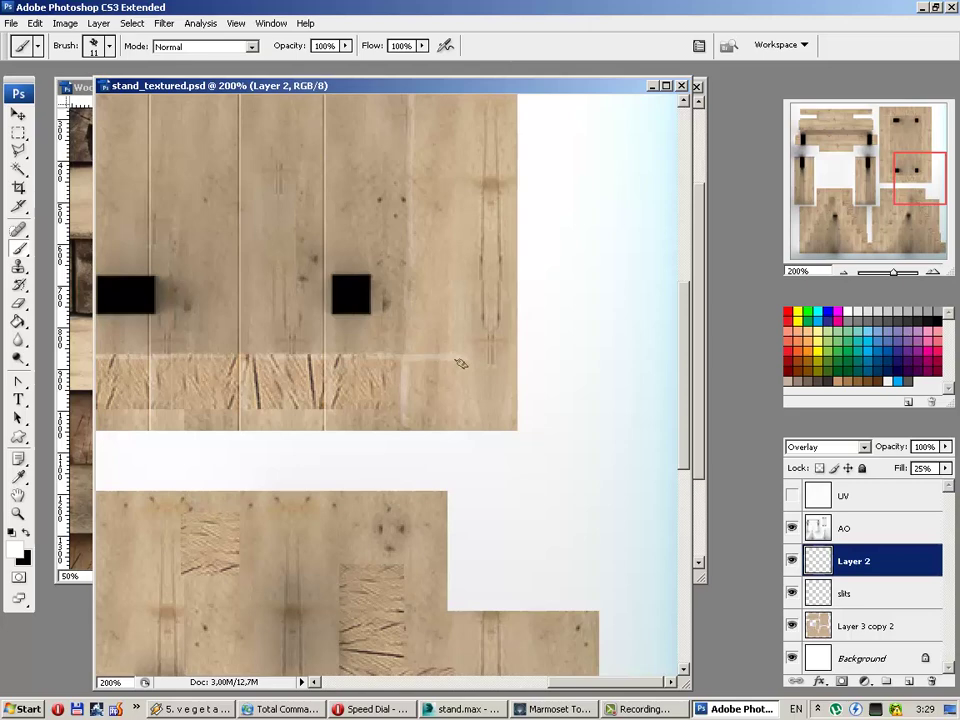
Step: Check the stand in Marmoset from a side view and a front three-quarter view, then return
key(alt+Tab)
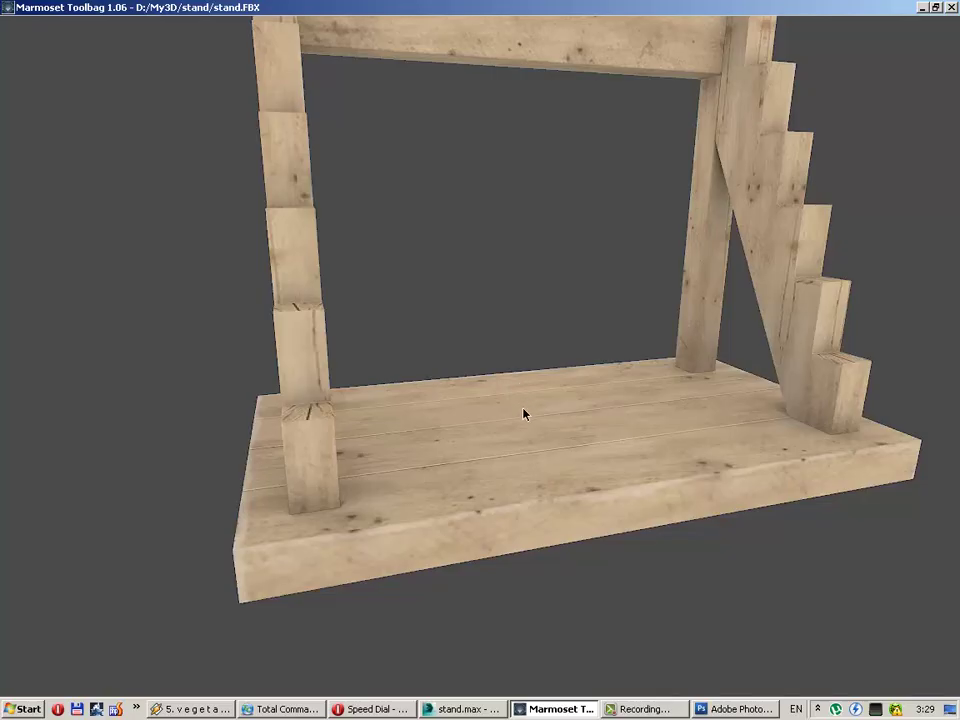
mouse_move(523, 413)
mouse_down()
mouse_move(486, 444)
mouse_move(512, 437)
mouse_move(622, 456)
mouse_move(486, 465)
mouse_up()
mouse_move(486, 465)
right_down()
mouse_move(538, 510)
mouse_move(540, 390)
right_up()
mouse_move(540, 390)
mouse_down()
mouse_move(438, 376)
mouse_move(439, 416)
mouse_move(630, 403)
mouse_move(586, 428)
mouse_move(528, 383)
mouse_up()
click(735, 712)
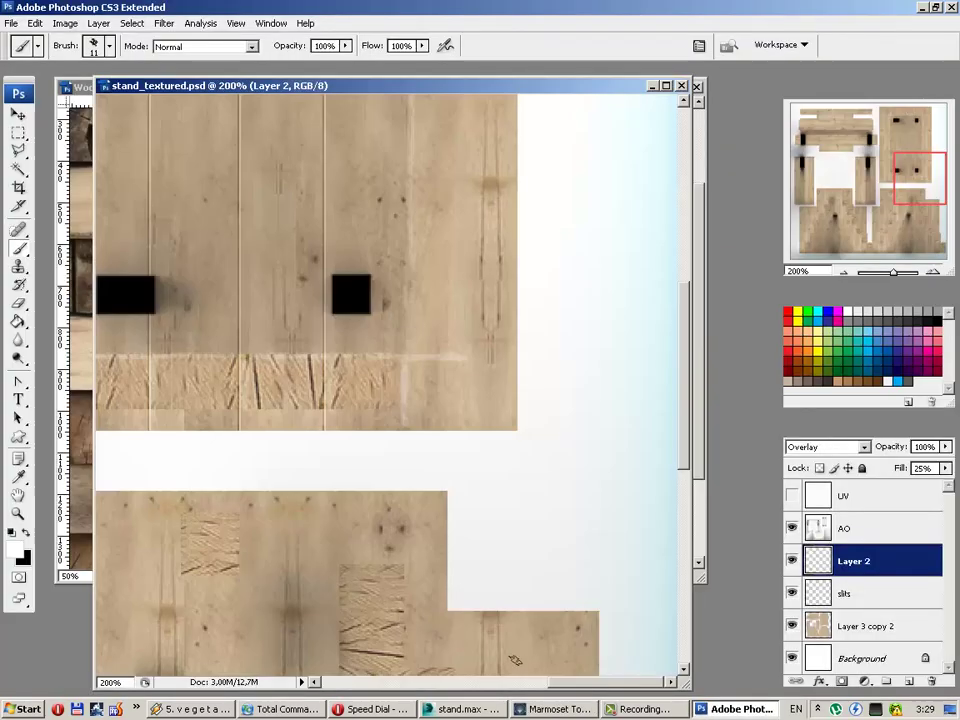
Step: Show the UV outlines, compare with them hidden, and paint a faint stroke along the stair outline
scroll(480, 668, left, 3)
scroll(480, 668, left, 5)
scroll(466, 496, down, 4)
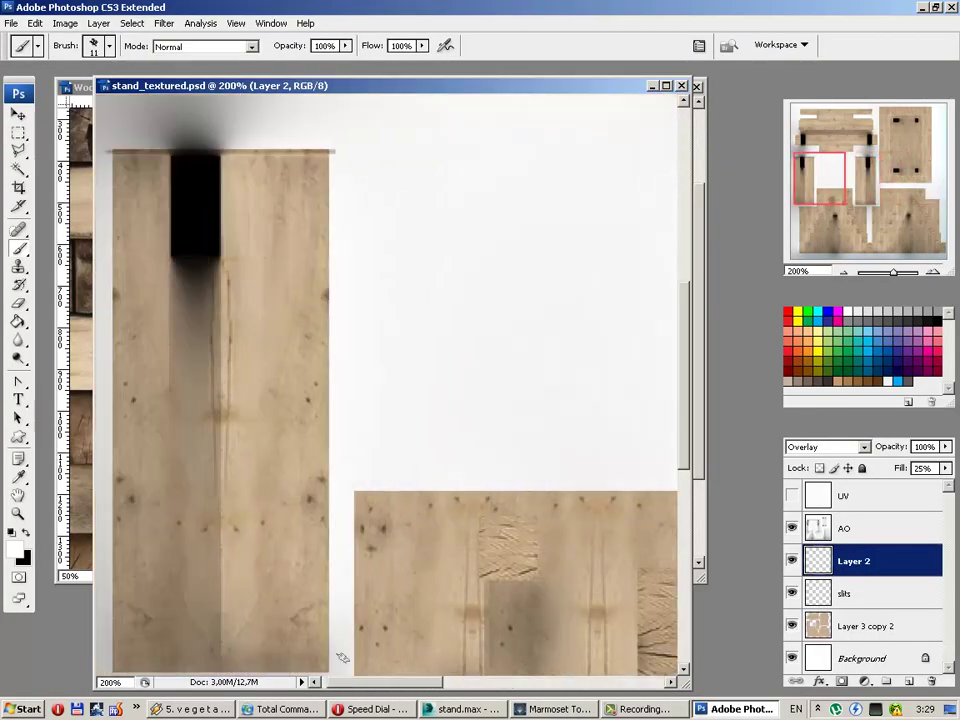
scroll(561, 498, down, 1)
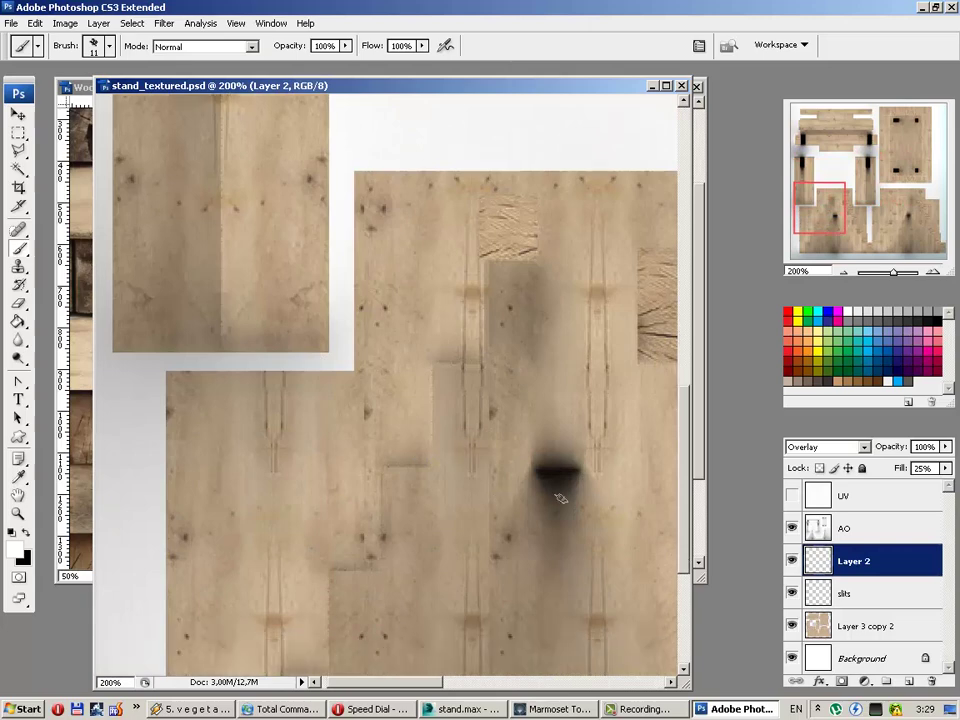
click(791, 498)
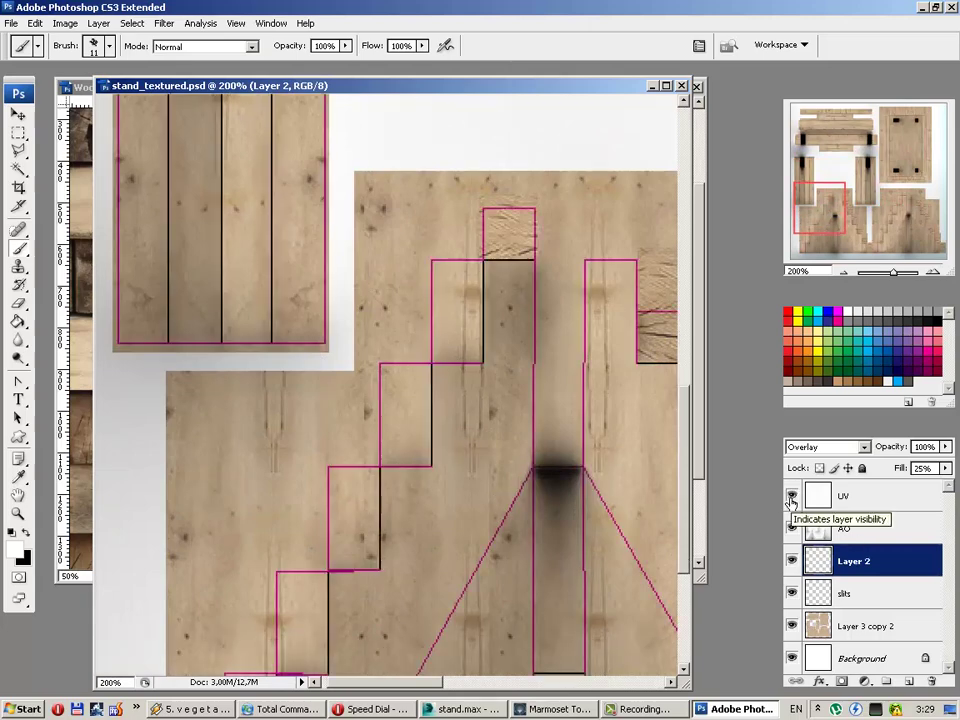
click(792, 518)
click(792, 518)
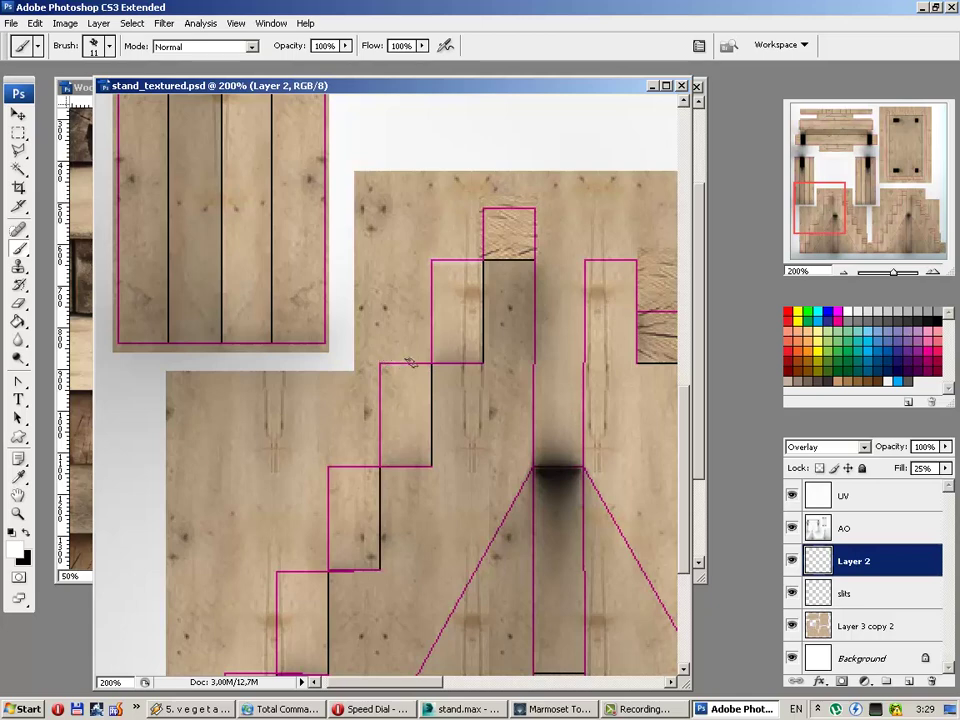
drag(333, 468, 385, 469)
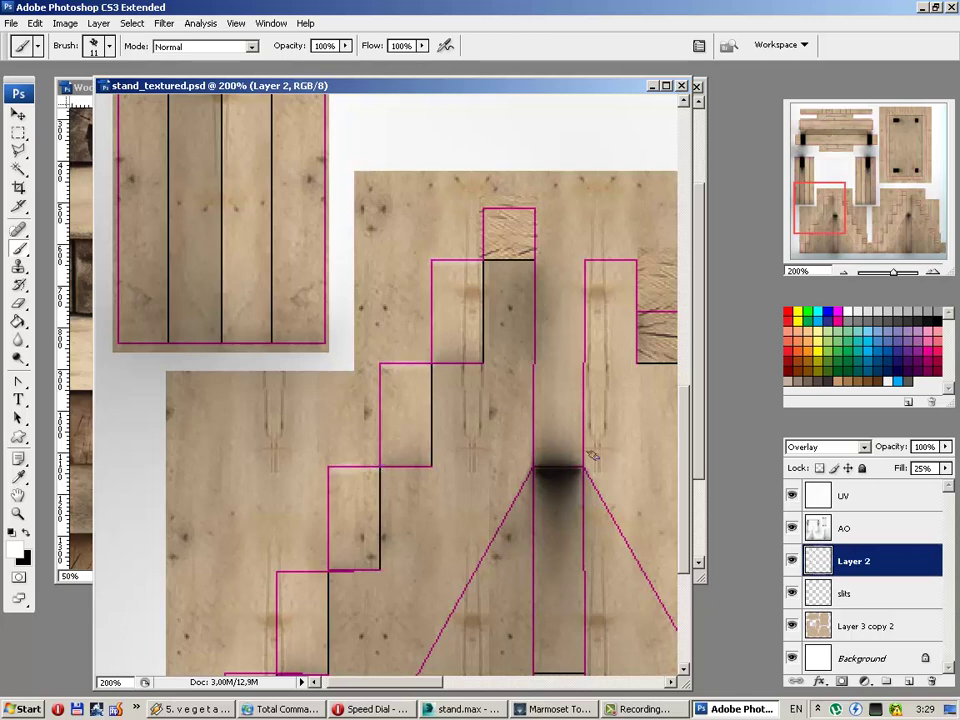
scroll(340, 326, down, 5)
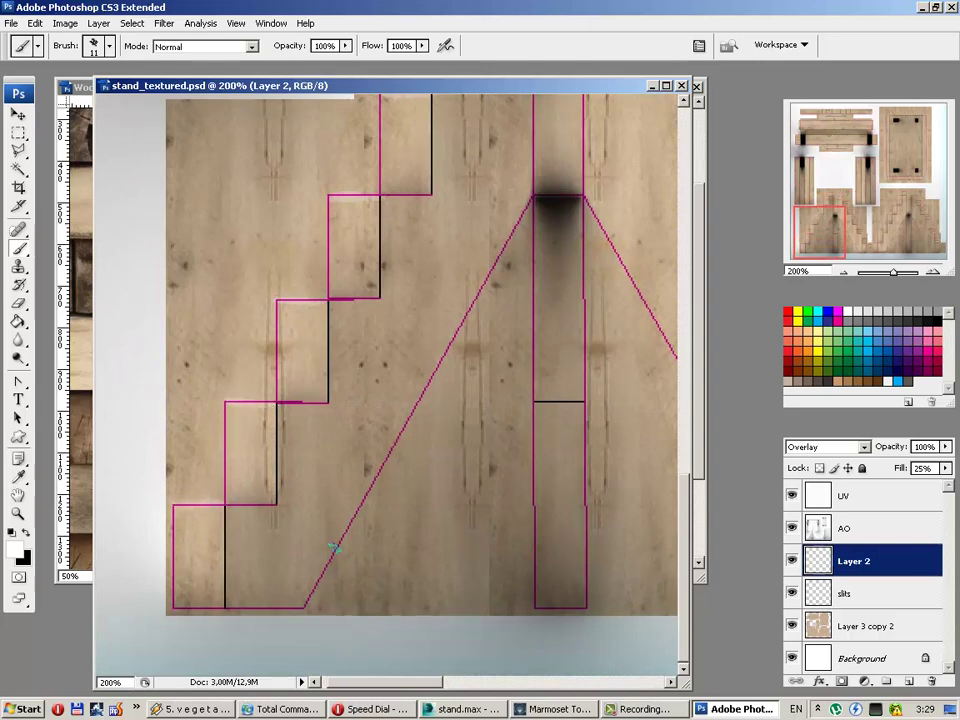
Step: Hide the UV outlines and view the updated stand in Marmoset Toolbag
click(558, 711)
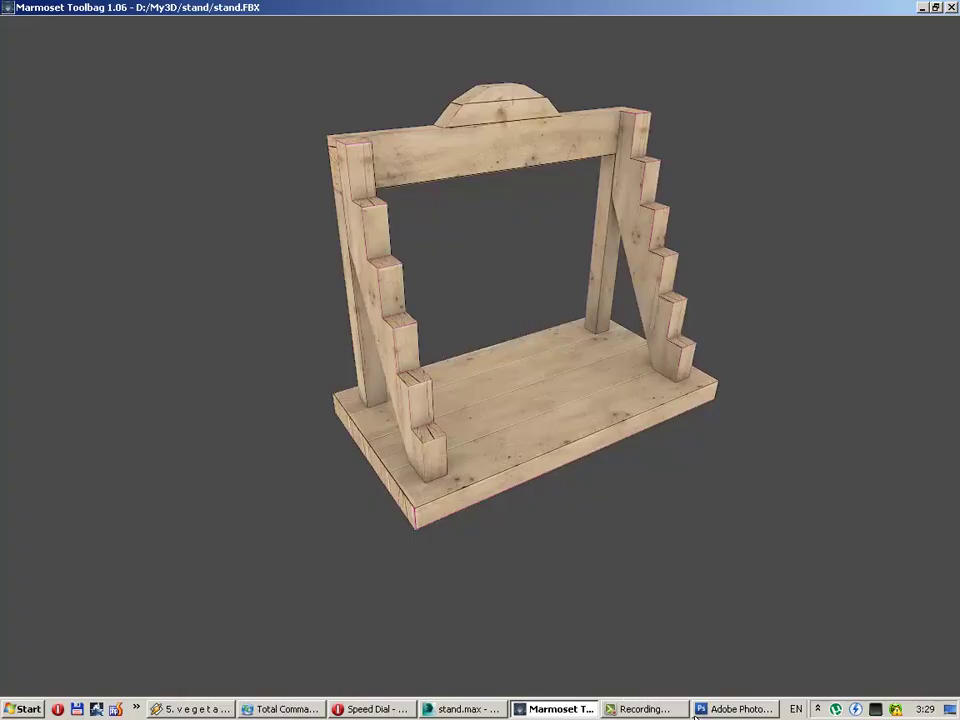
click(738, 710)
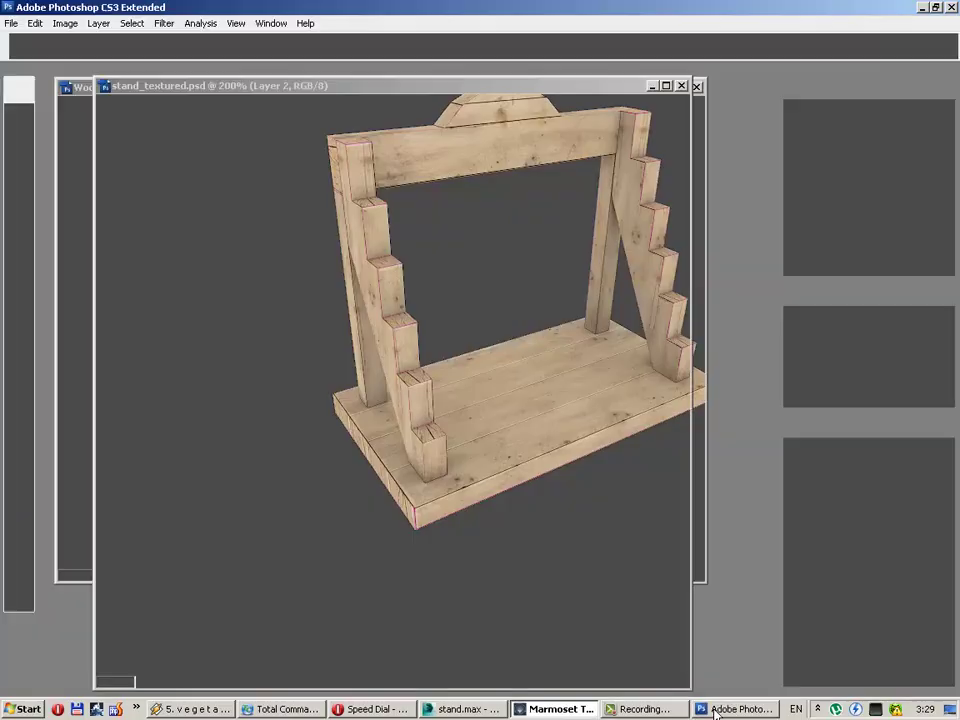
click(792, 495)
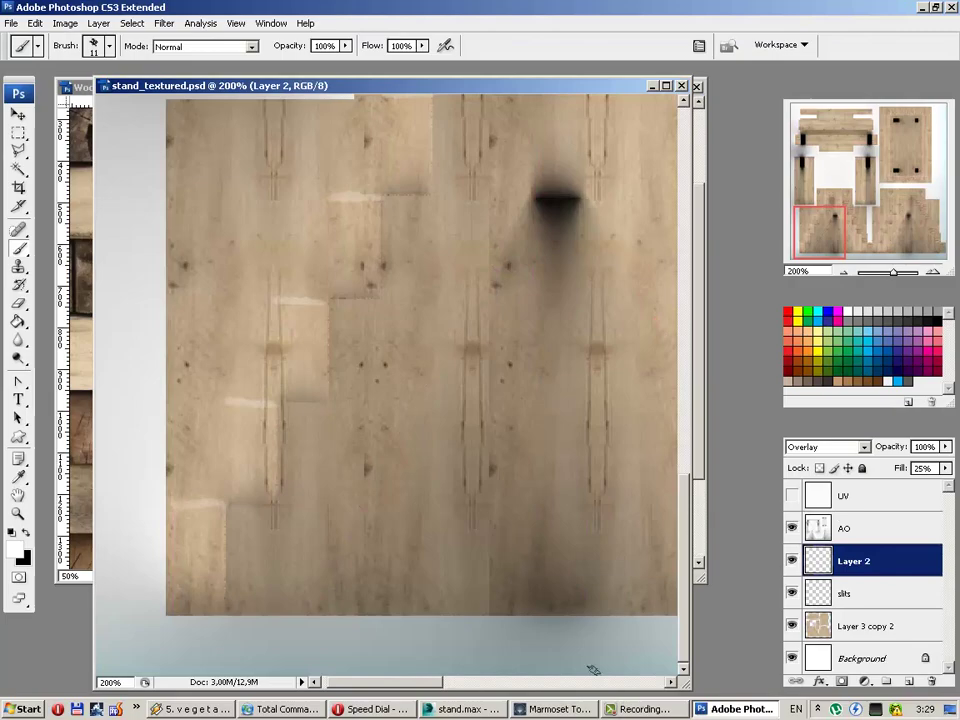
click(560, 710)
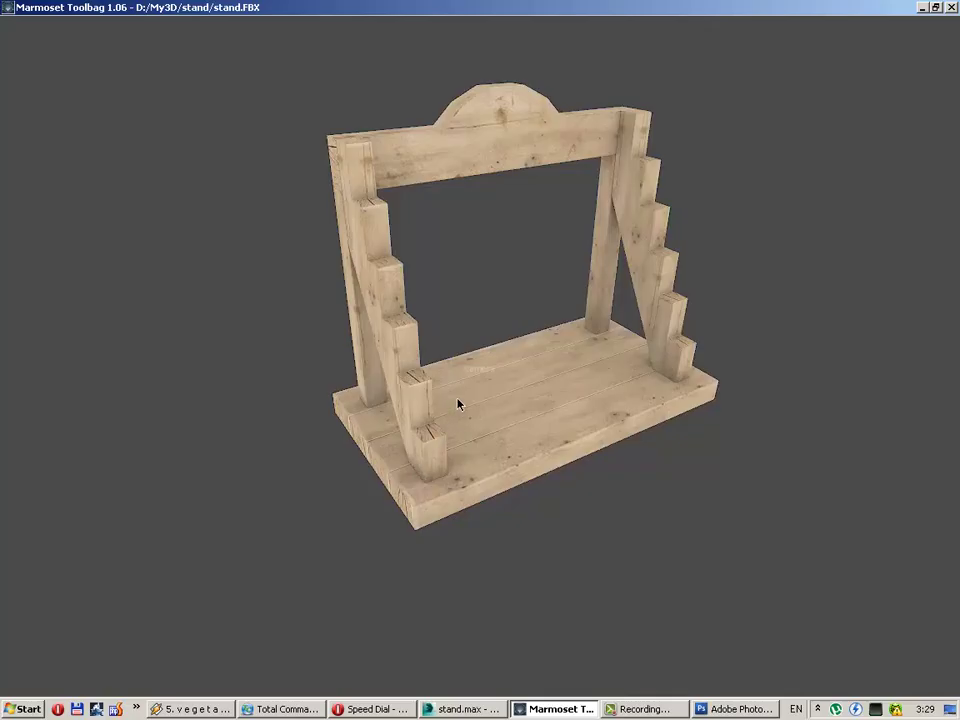
Step: Orbit to a frontal view in Marmoset, then back in Photoshop show the UV outlines and pan the texture
scroll(436, 480, up, 5)
mouse_move(436, 480)
mouse_down()
mouse_move(467, 450)
mouse_move(426, 469)
mouse_move(465, 576)
mouse_up()
click(740, 709)
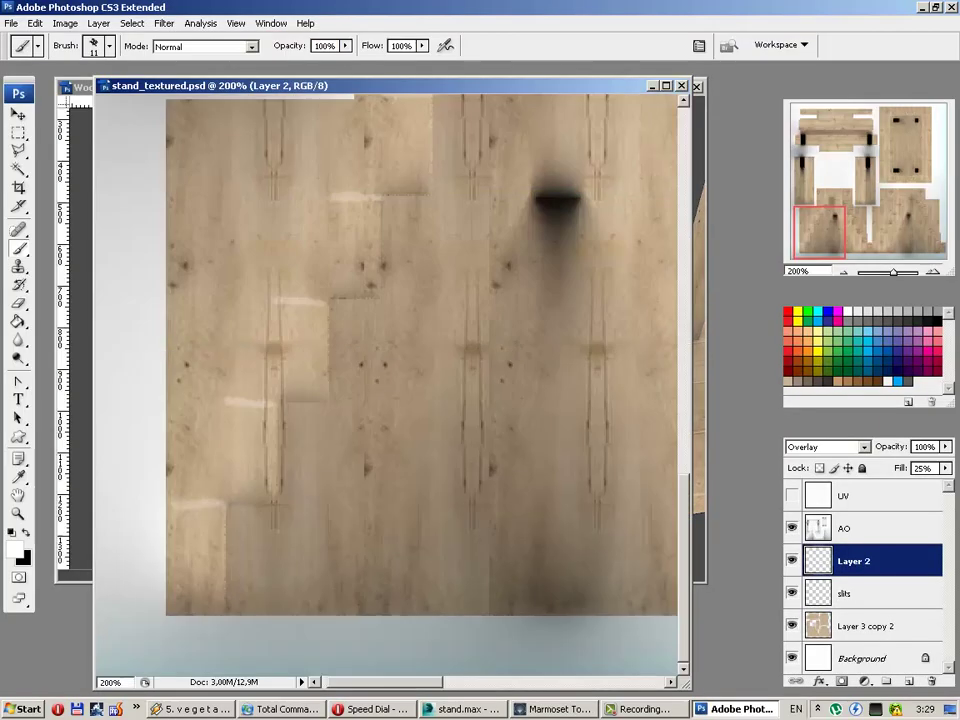
scroll(460, 567, up, 3)
ctrl+scroll(460, 567, right, 3)
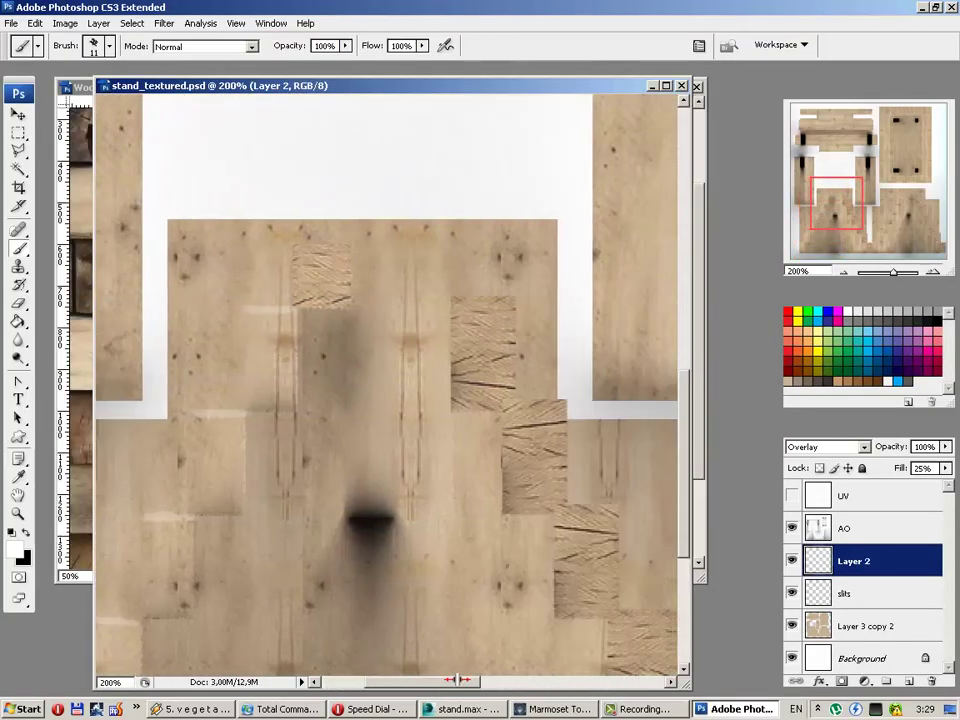
click(791, 496)
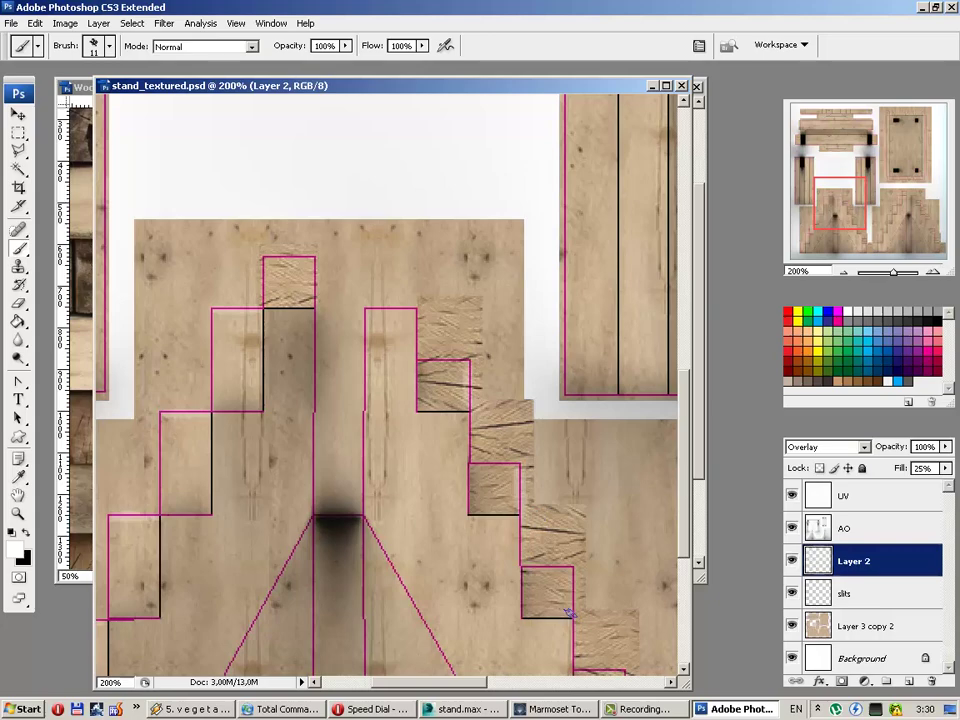
drag(686, 462, 690, 530)
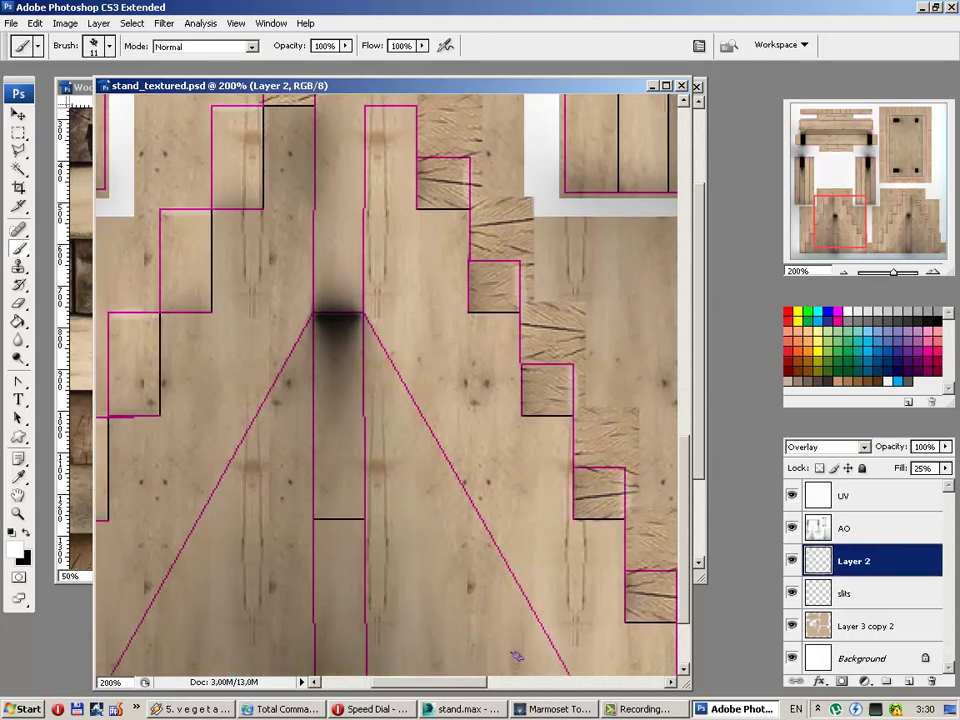
drag(467, 686, 506, 686)
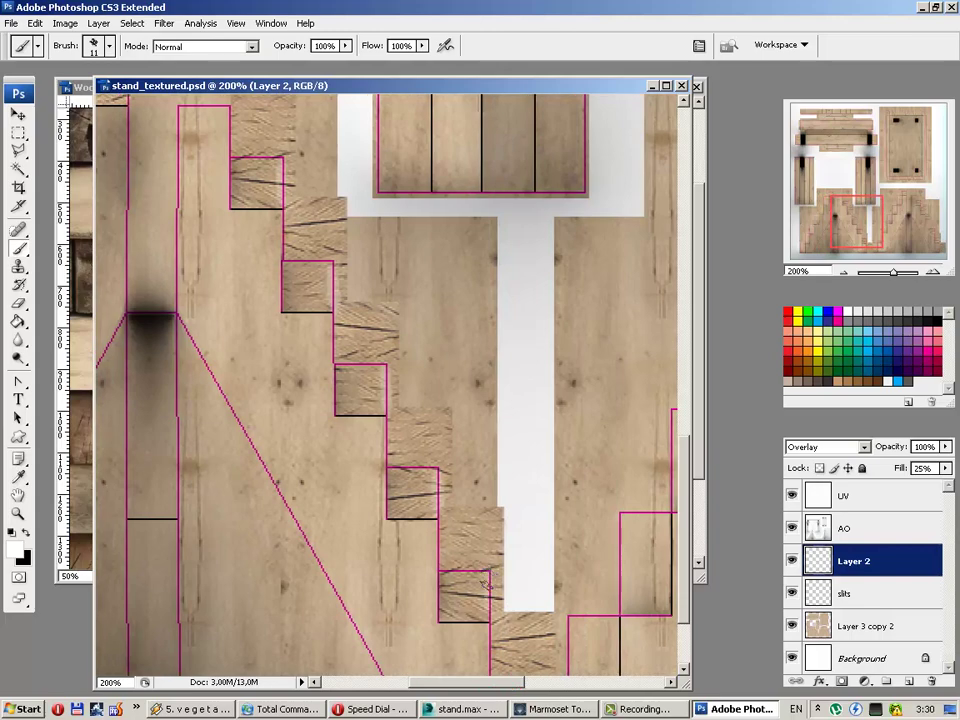
scroll(665, 527, down, 2)
scroll(600, 550, down, 3)
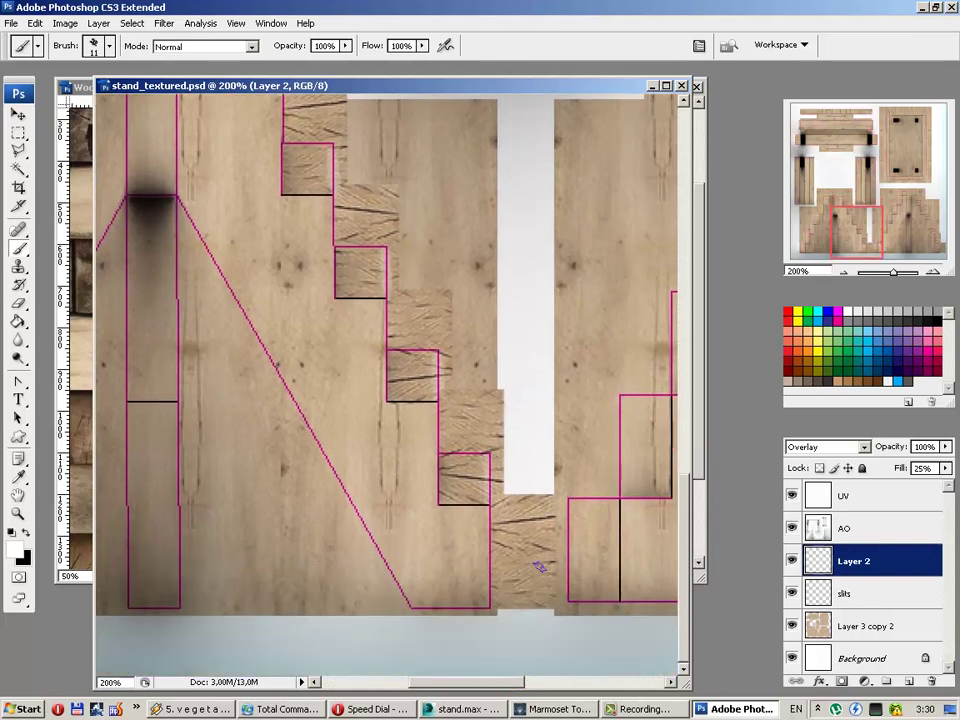
scroll(520, 400, up, 5)
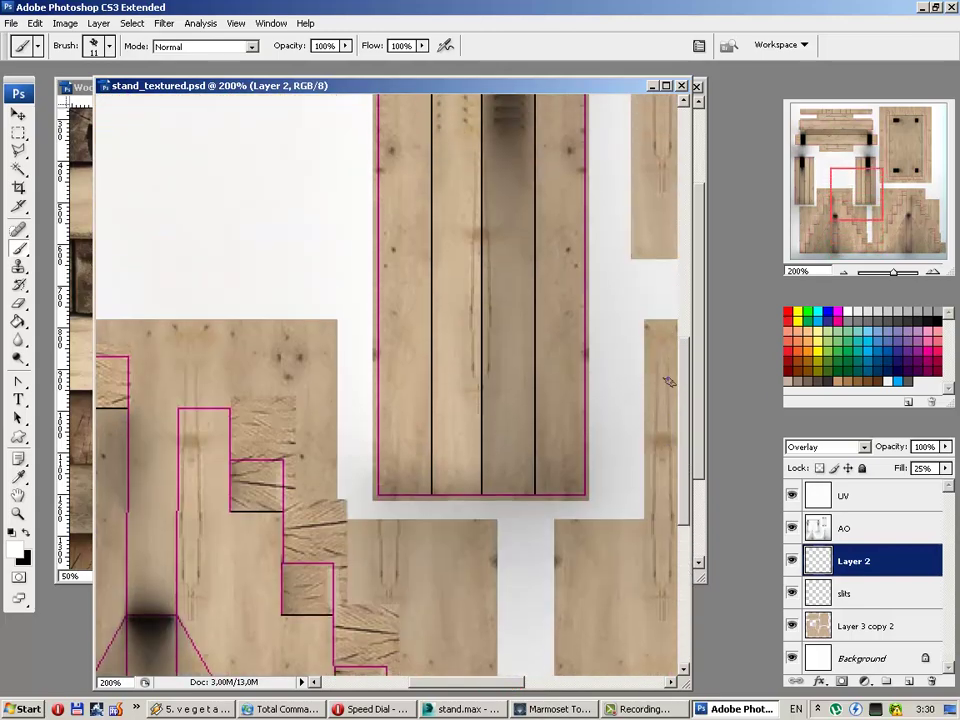
scroll(496, 679, left, 5)
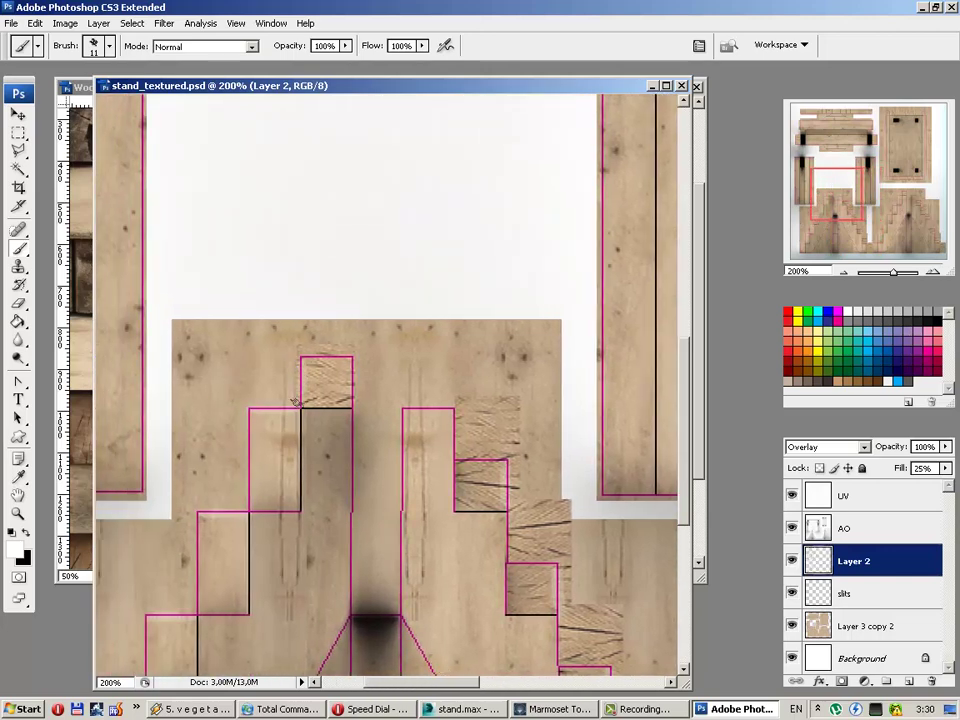
Step: Hide the UV wireframe and orbit the stand from above and the side before returning to Photoshop
click(791, 495)
click(555, 709)
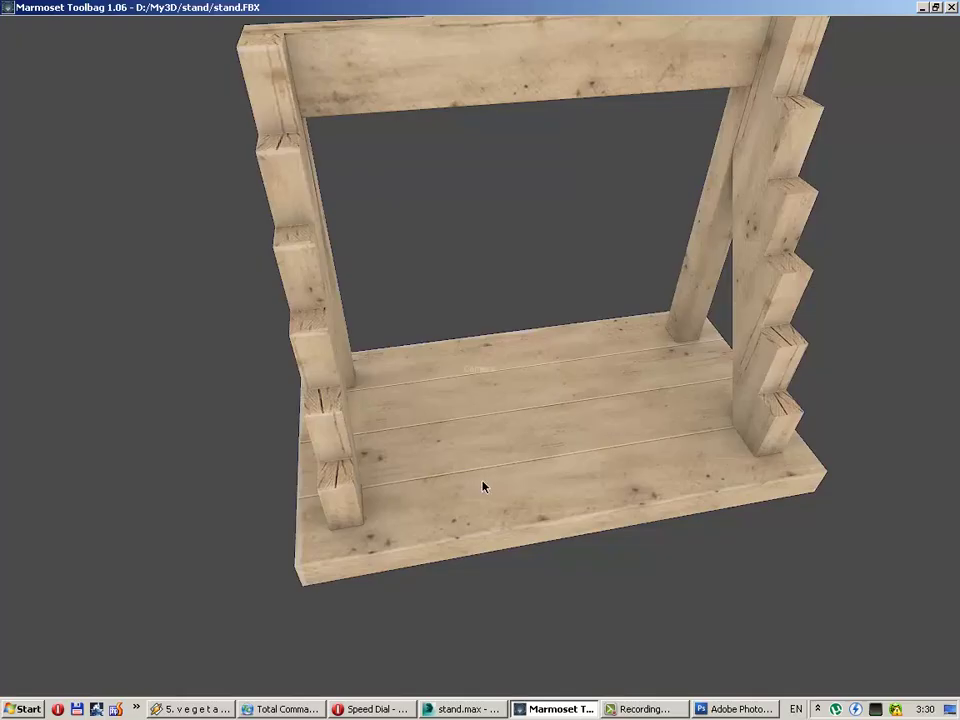
mouse_move(483, 487)
mouse_down()
mouse_move(510, 448)
mouse_move(540, 448)
mouse_move(566, 467)
mouse_move(628, 467)
mouse_move(609, 454)
mouse_move(527, 456)
mouse_up()
mouse_move(467, 486)
mouse_down()
mouse_move(467, 418)
mouse_move(542, 411)
mouse_move(356, 422)
mouse_move(407, 438)
mouse_up()
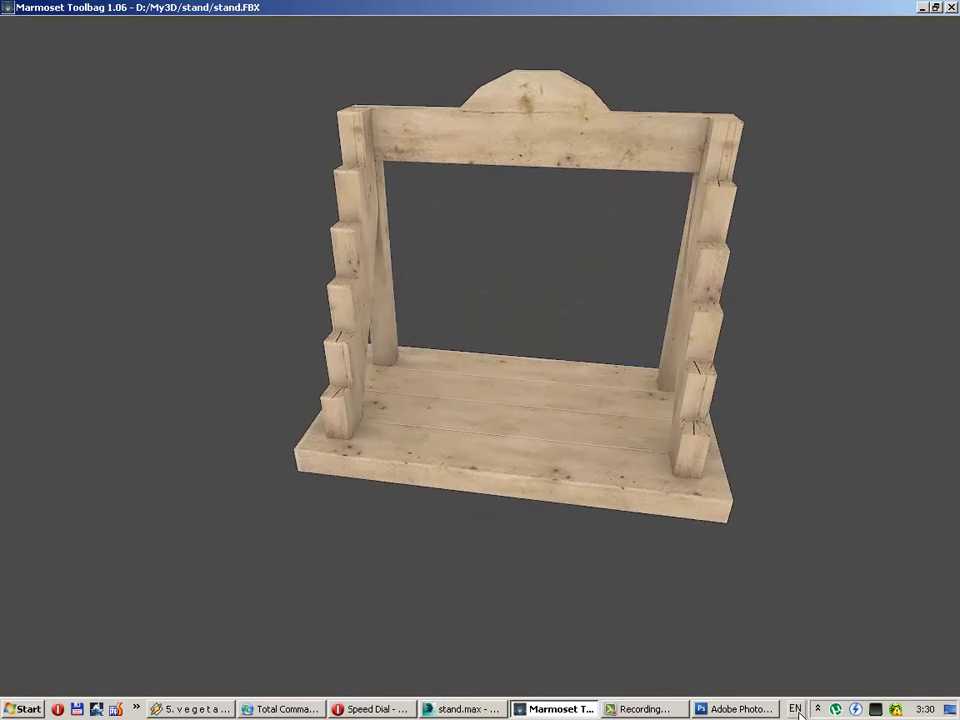
click(740, 709)
scroll(436, 486, down, 1)
scroll(500, 490, down, 4)
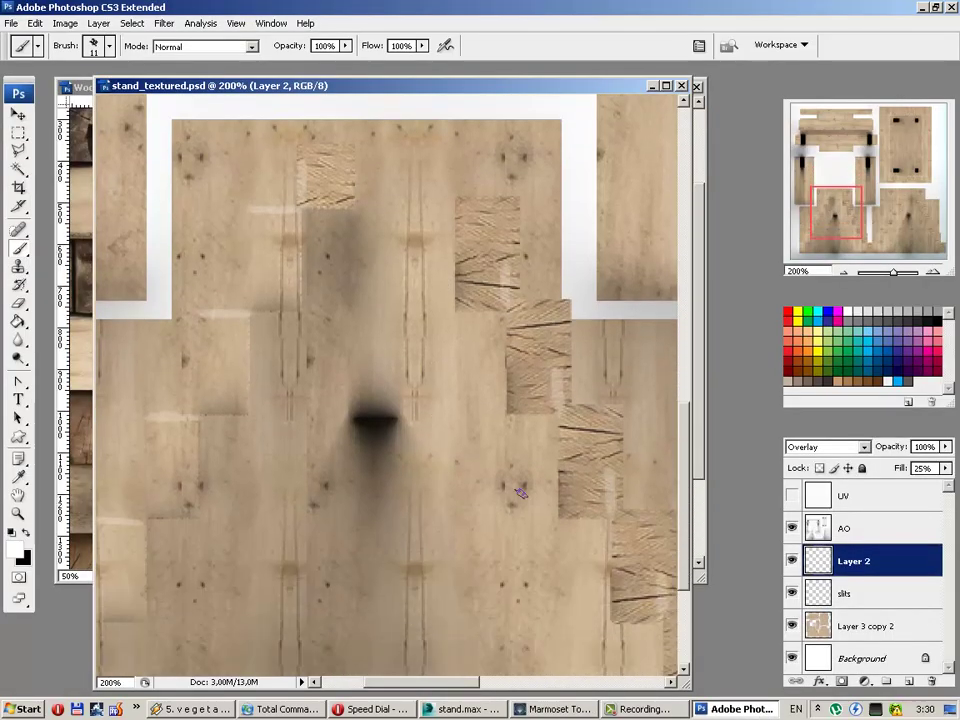
Step: Copy the lower-left highlight selection onto new Layer 3, blended as Overlay with 25% fill
key(ctrl+minus)
key(ctrl+minus)
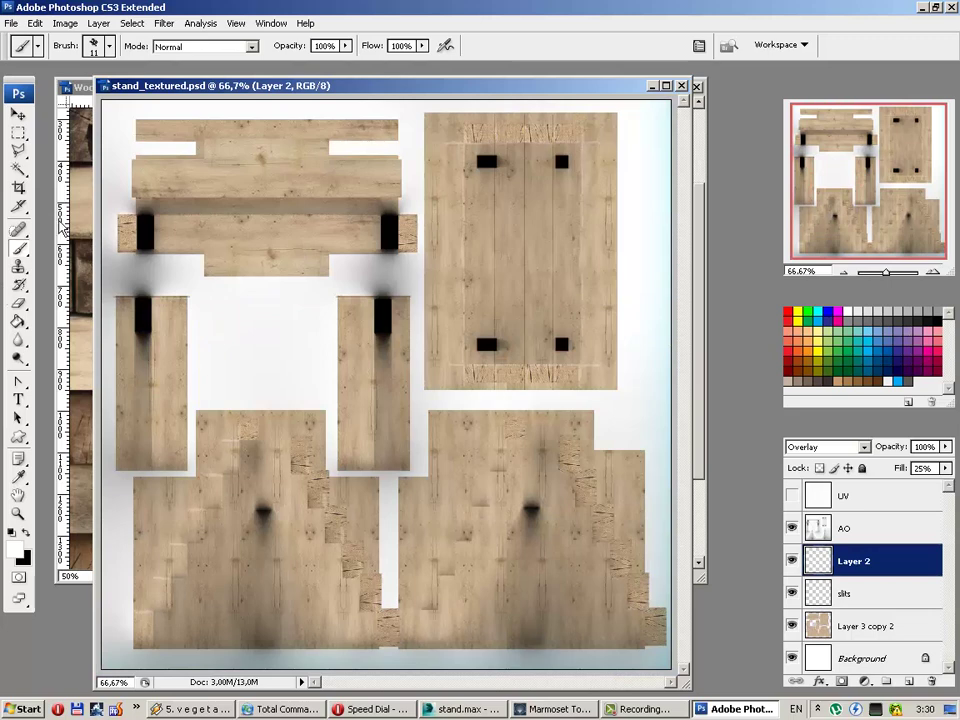
click(18, 131)
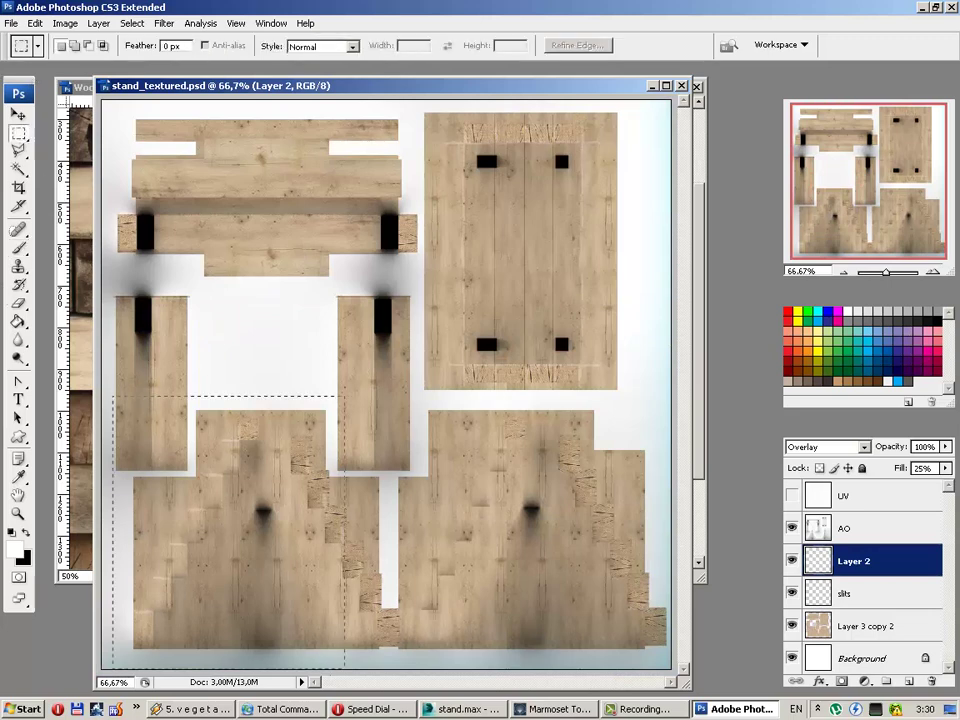
key(ctrl+d)
key(ctrl+shift+d)
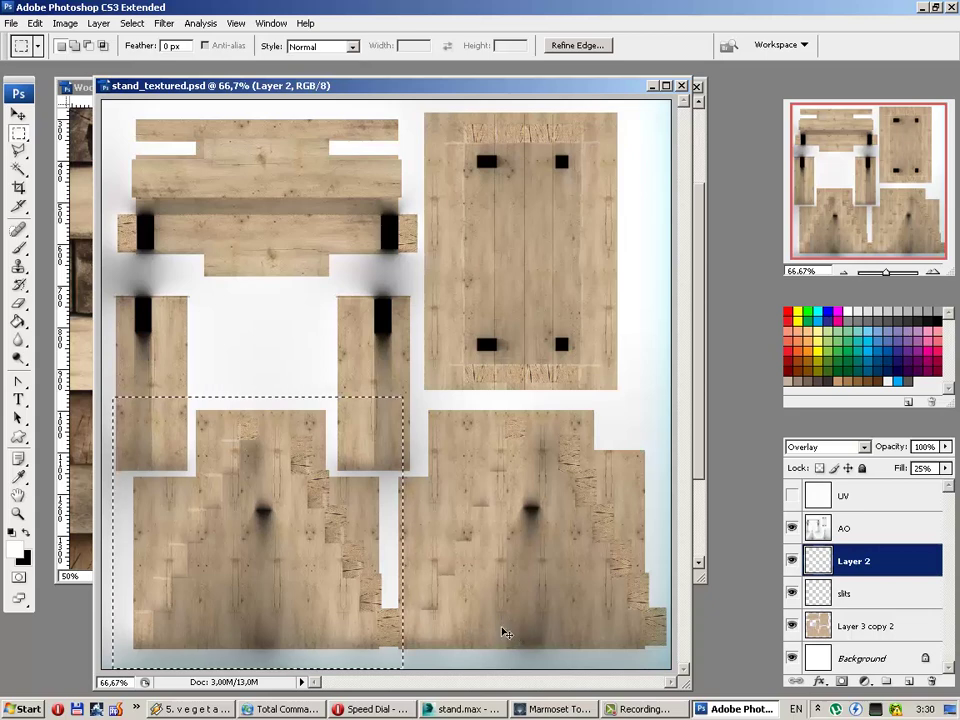
key(ctrl+c)
key(ctrl+v)
click(18, 114)
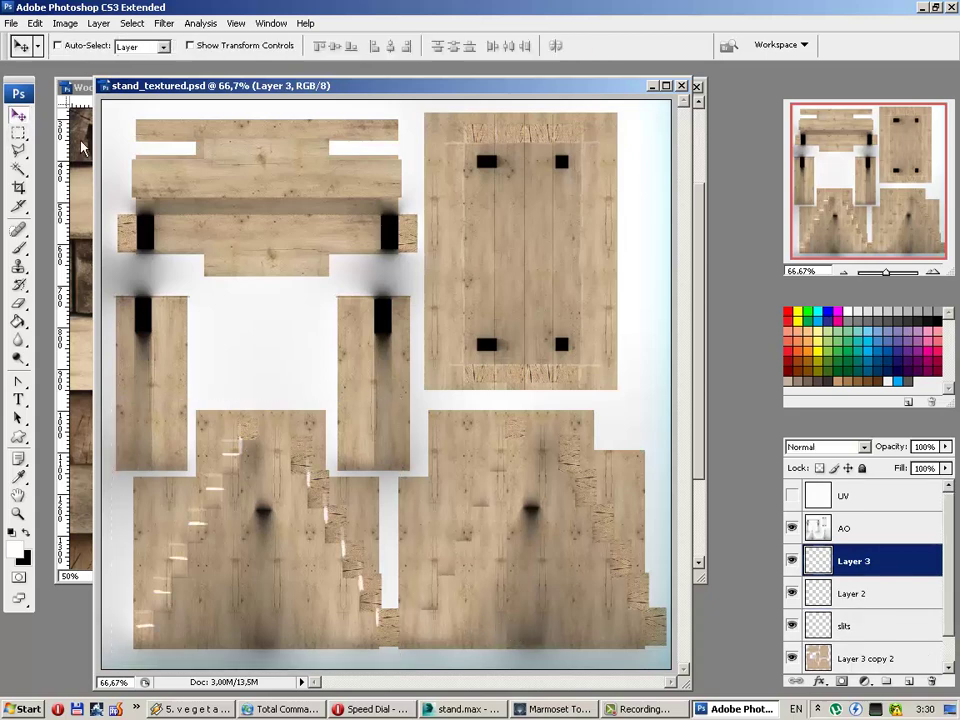
click(828, 447)
click(827, 250)
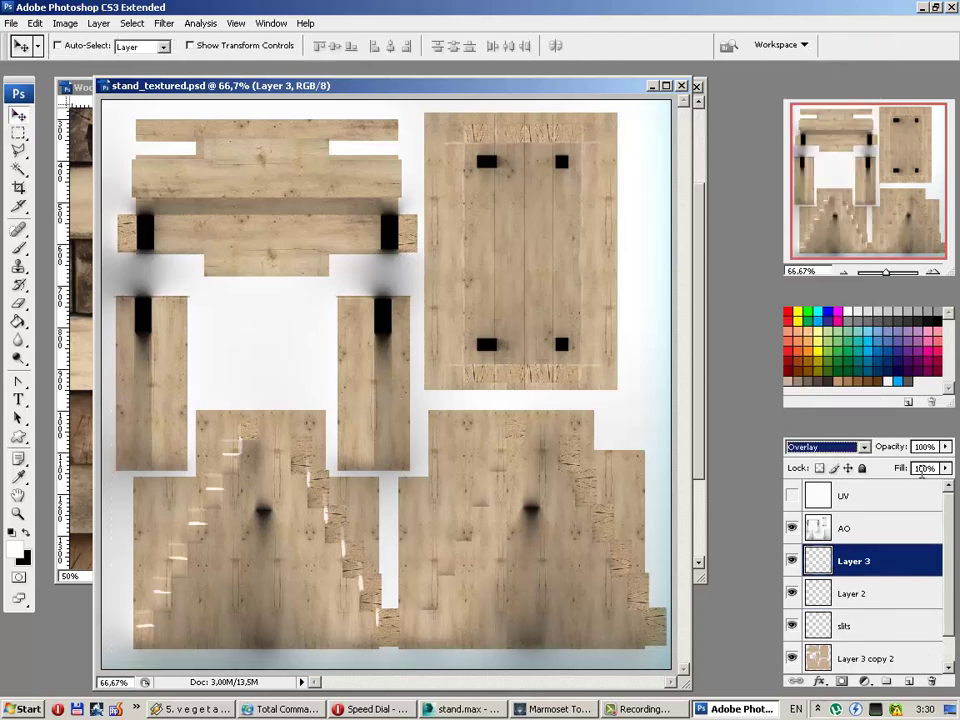
text(5)
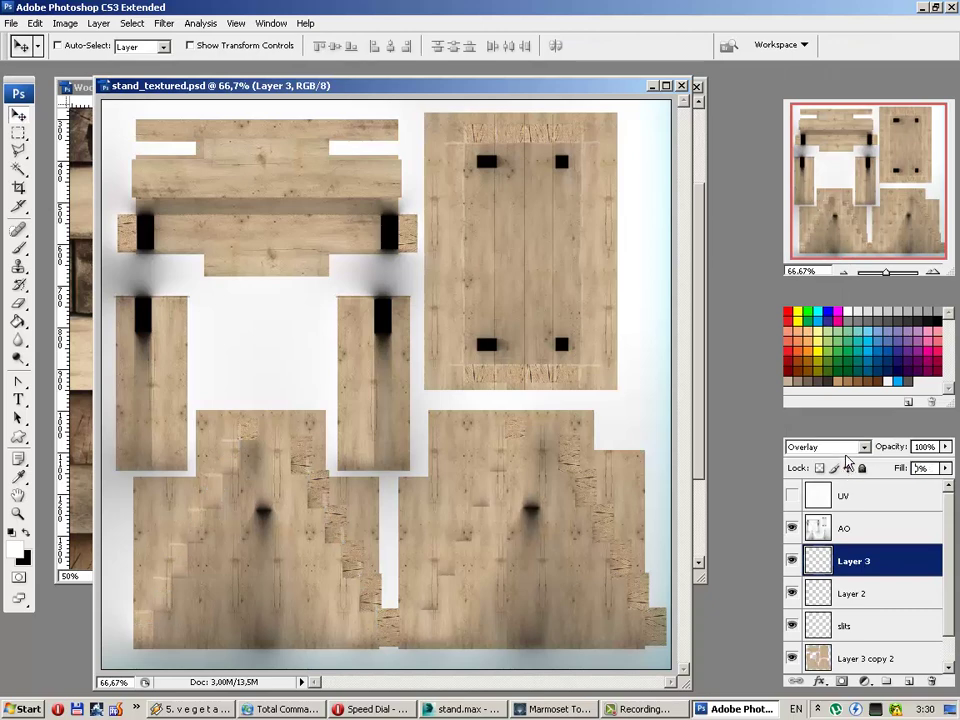
text(25)
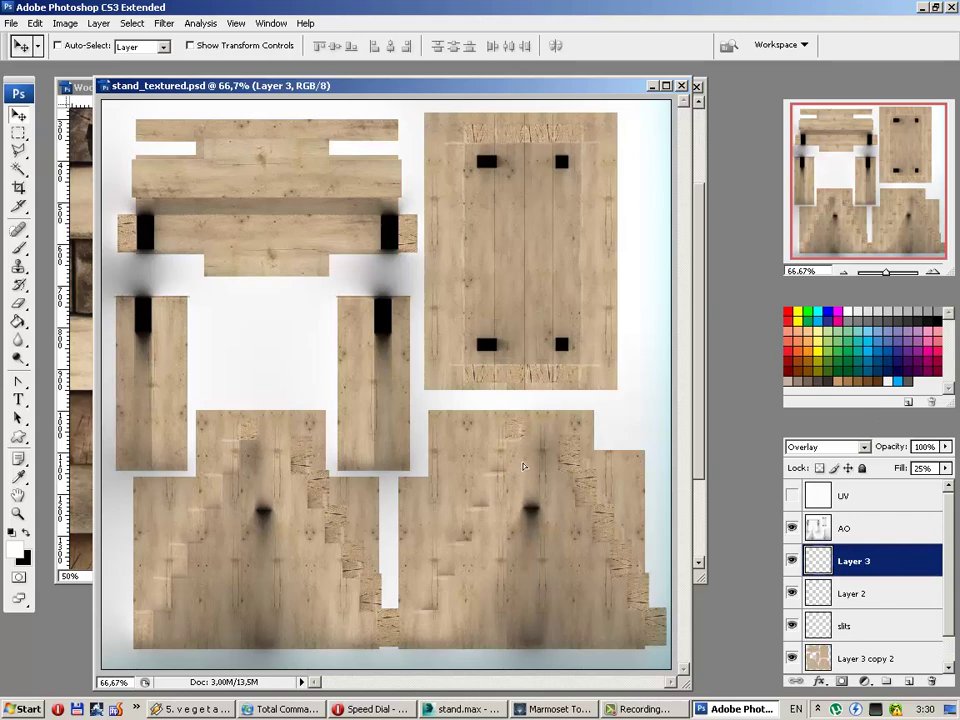
Step: Zoom in and compare the texture with the UV wireframe shown and hidden
key(ctrl+plus)
key(ctrl+plus)
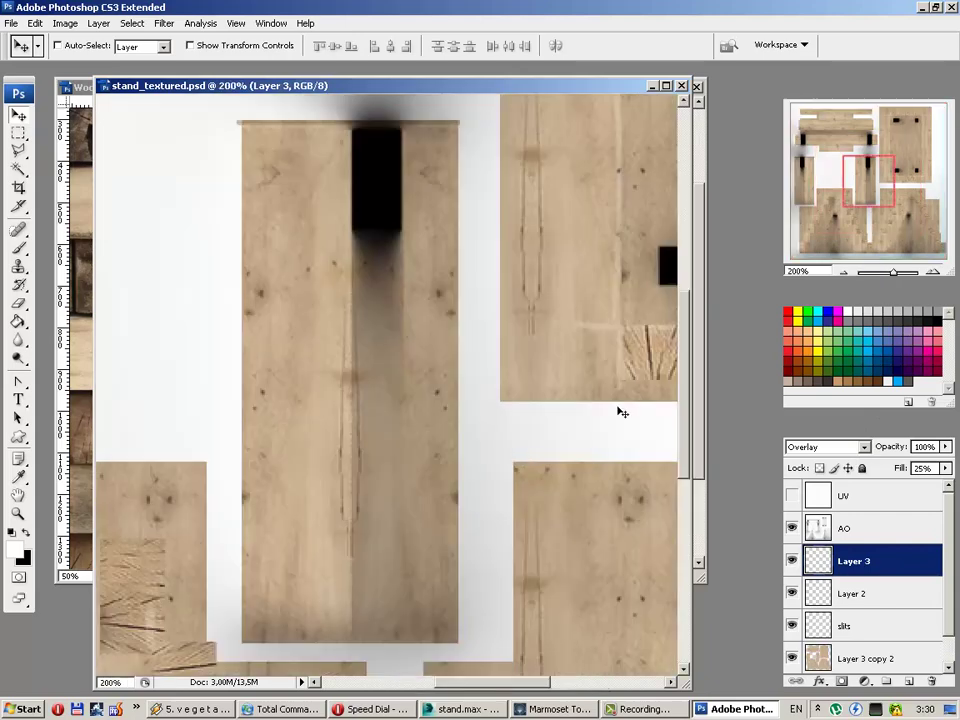
scroll(621, 409, down, 2)
drag(484, 685, 569, 685)
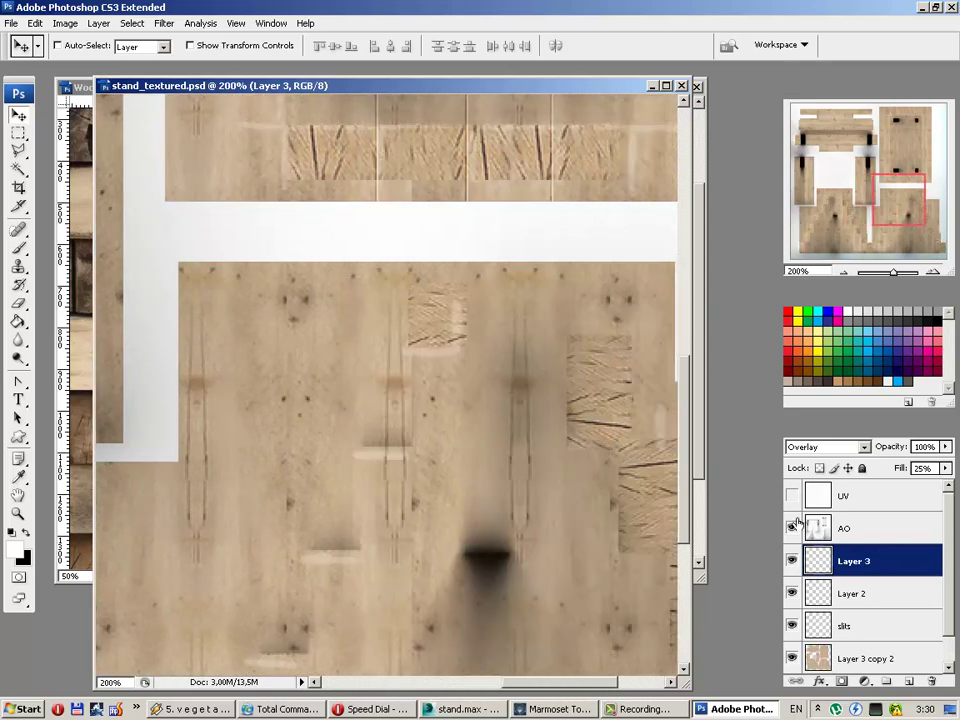
click(791, 495)
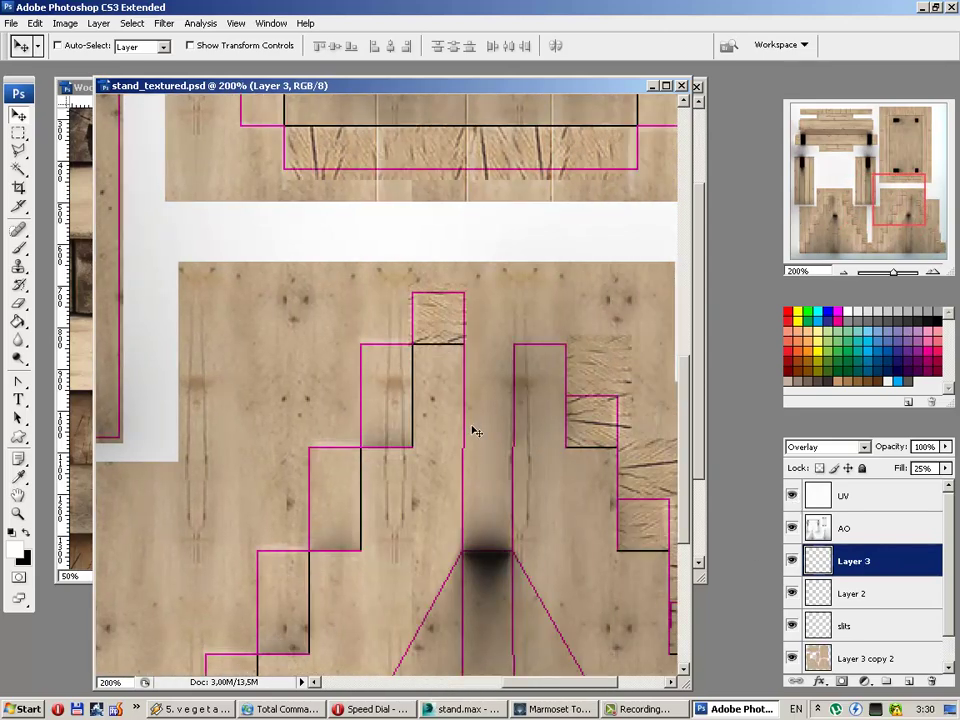
click(791, 495)
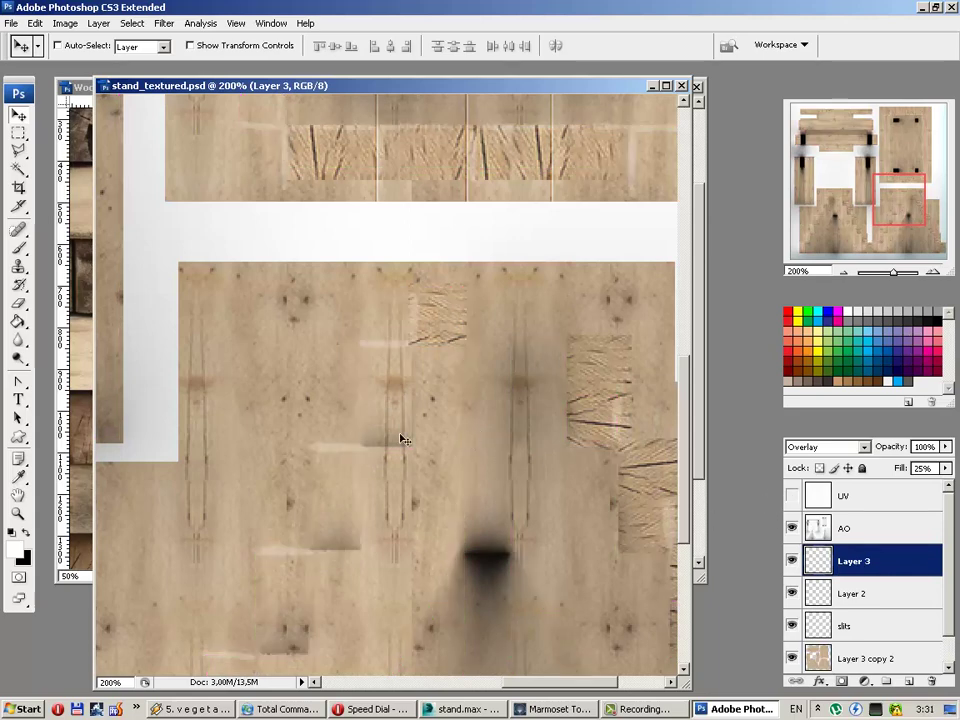
click(791, 495)
click(791, 495)
scroll(525, 451, down, 5)
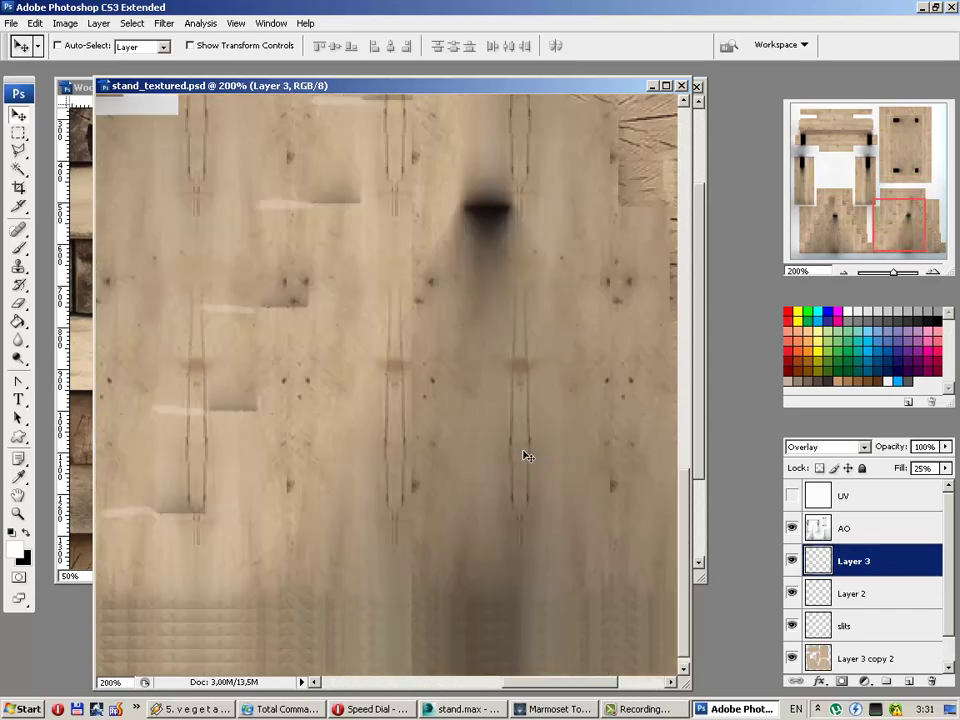
Step: Make Layer 2 the only active layer and show the UV wireframe again
shift+click(849, 594)
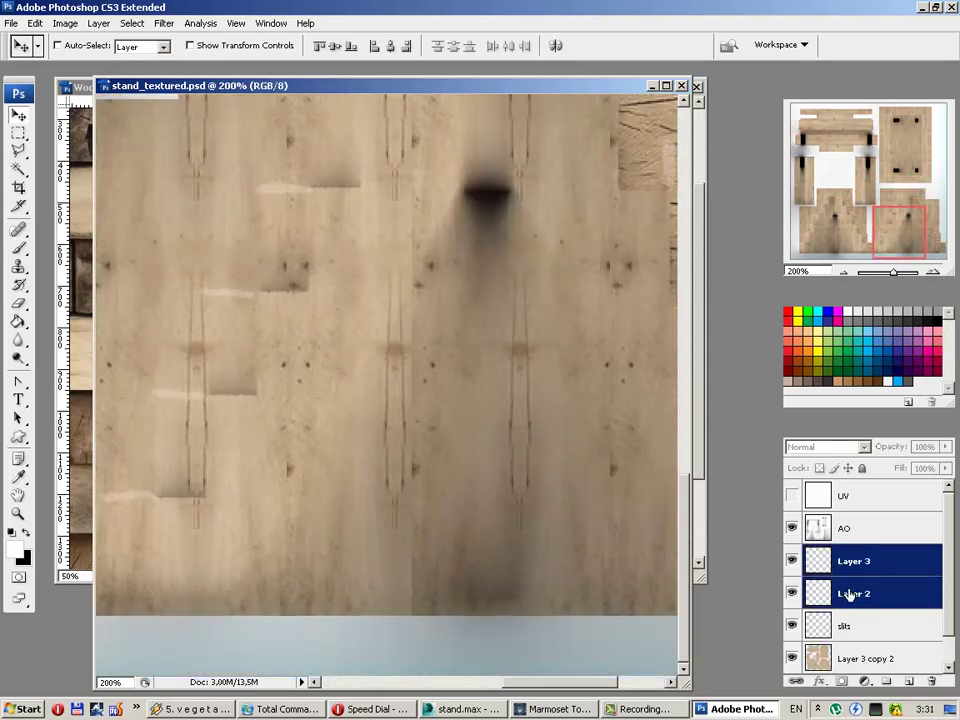
drag(560, 682, 414, 682)
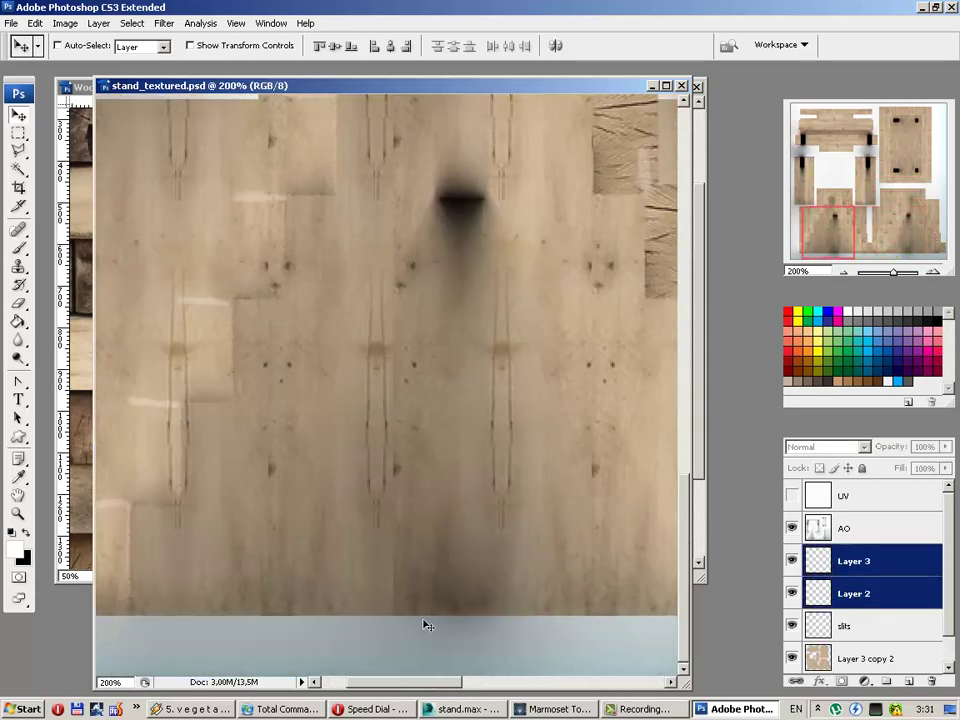
scroll(437, 542, up, 5)
click(845, 594)
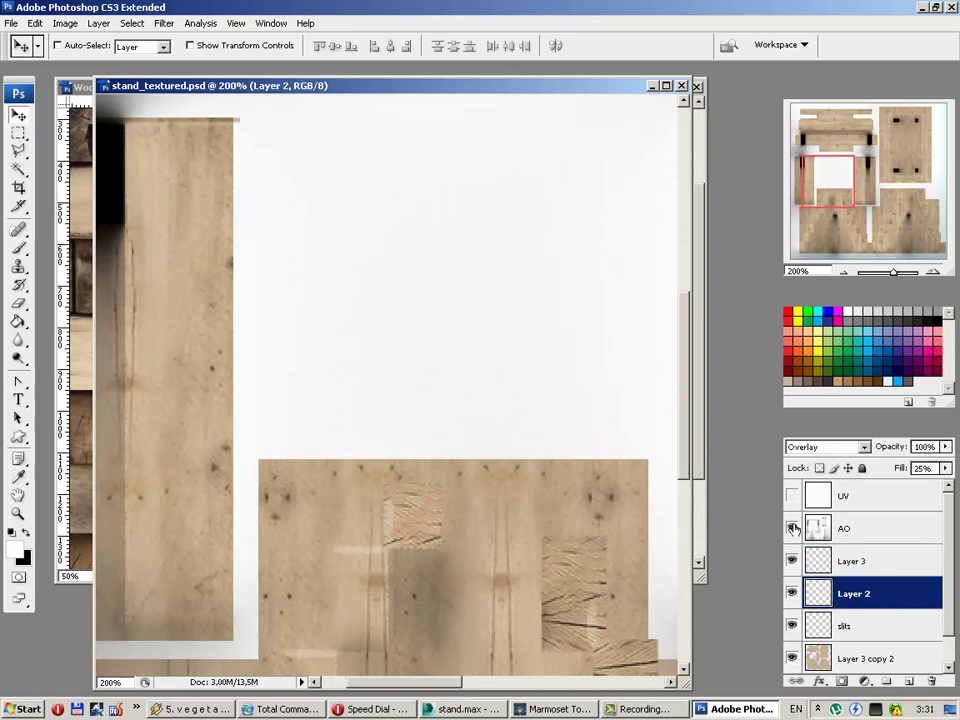
click(791, 495)
scroll(574, 525, up, 2)
scroll(574, 525, up, 2)
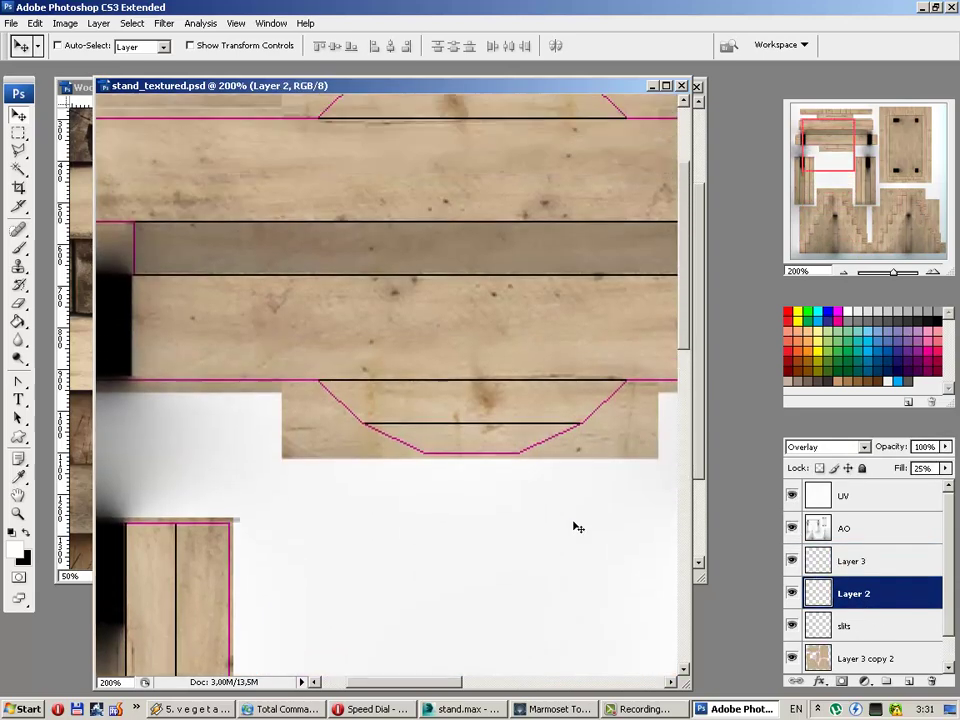
scroll(497, 510, up, 1)
scroll(505, 517, up, 1)
scroll(437, 494, up, 1)
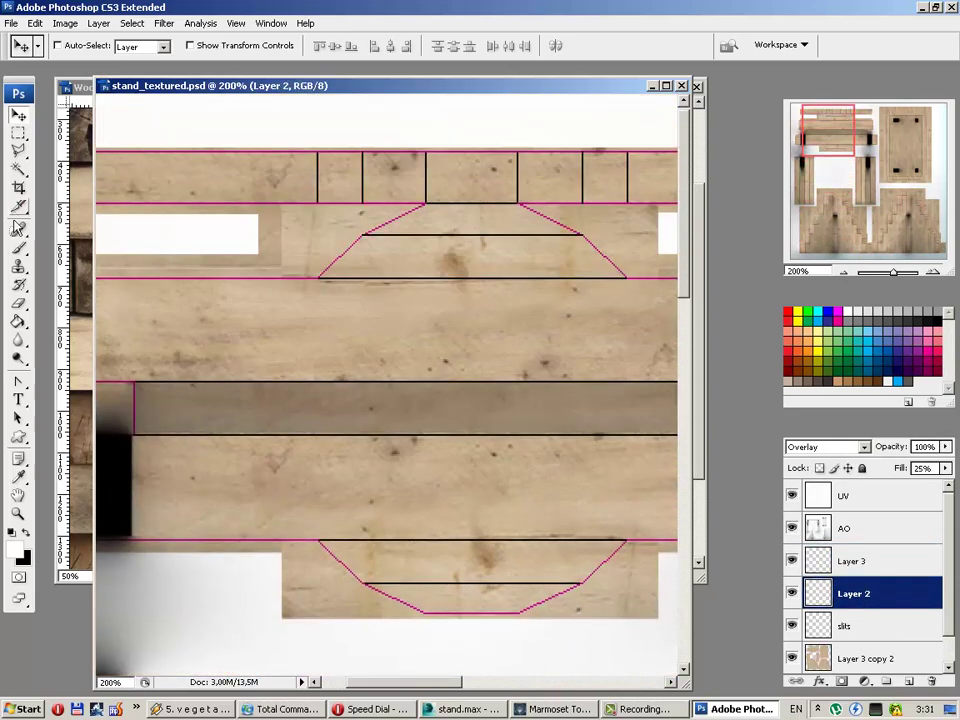
Step: Paint faint highlights along the lower plank edge and top plank, undoing a stray diagonal stroke
click(18, 248)
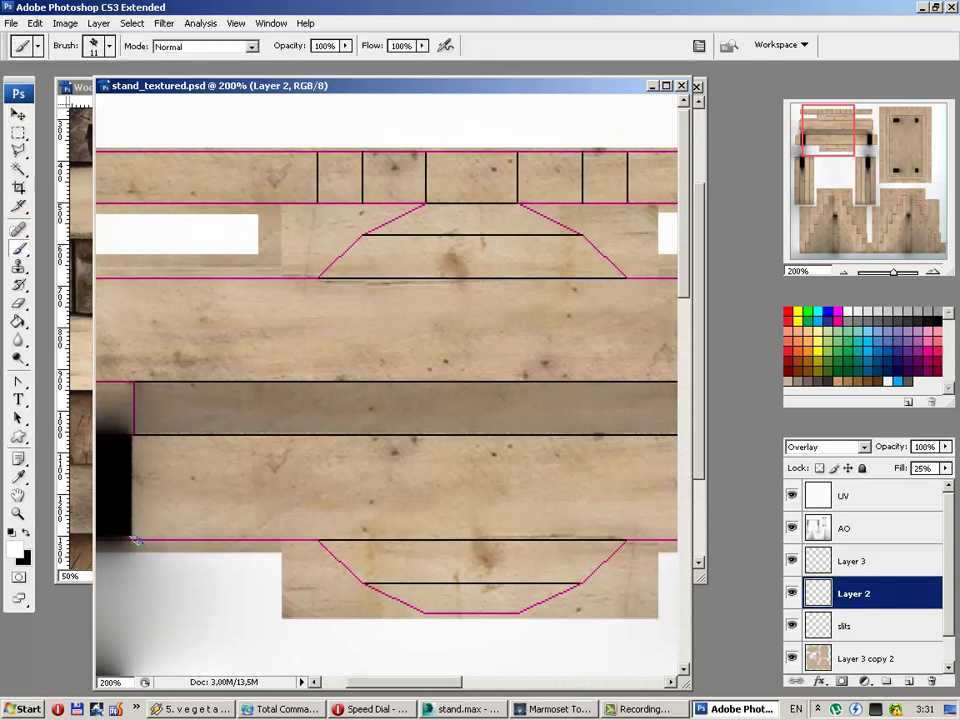
drag(155, 537, 318, 540)
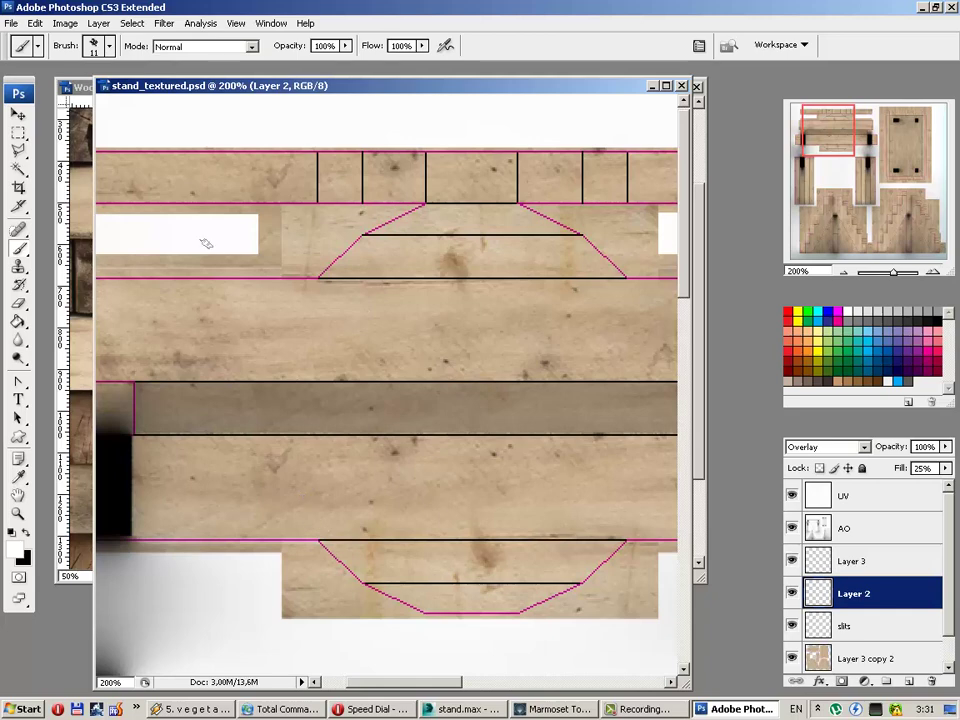
shift+click(101, 201)
key(ctrl+z)
key(ctrl+minus)
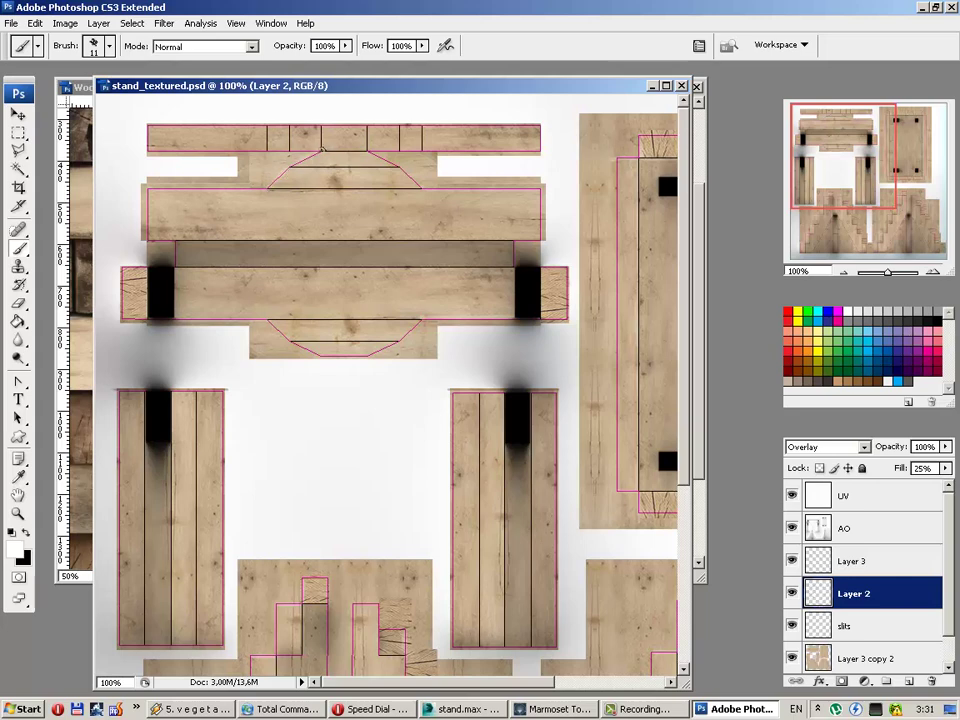
drag(152, 147, 462, 145)
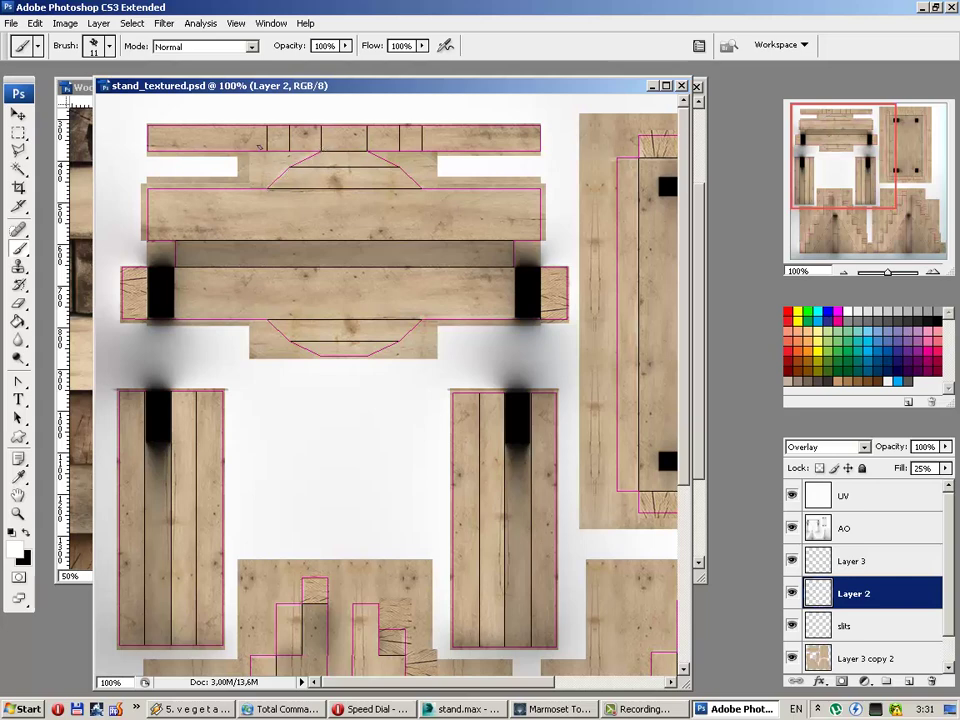
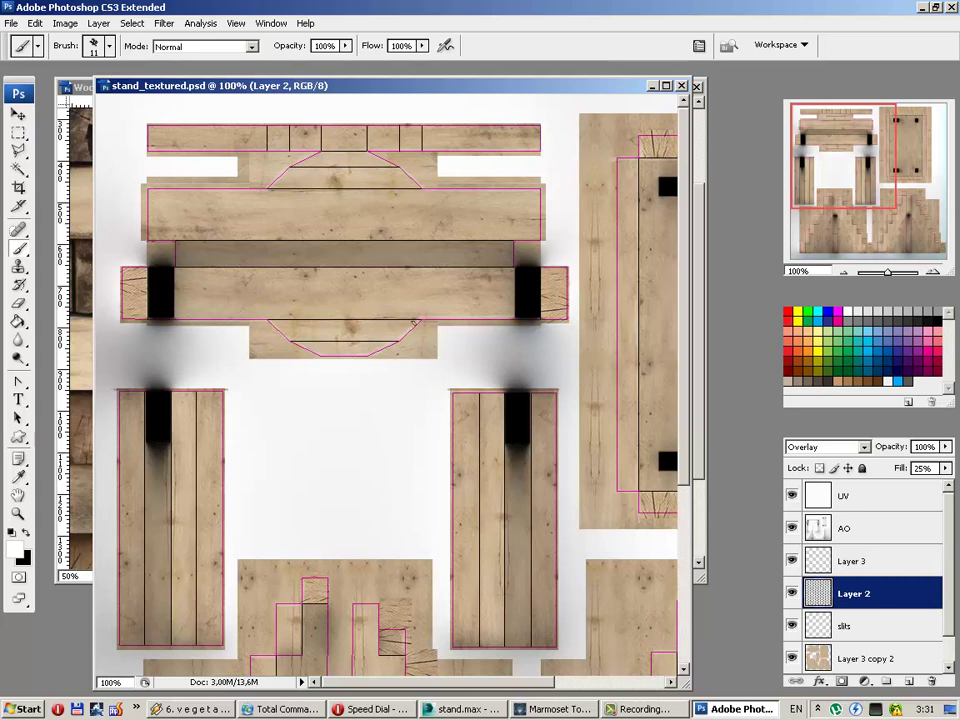
Step: Hide the pink UV wireframe layer and bring Marmoset Toolbag to the front
click(793, 498)
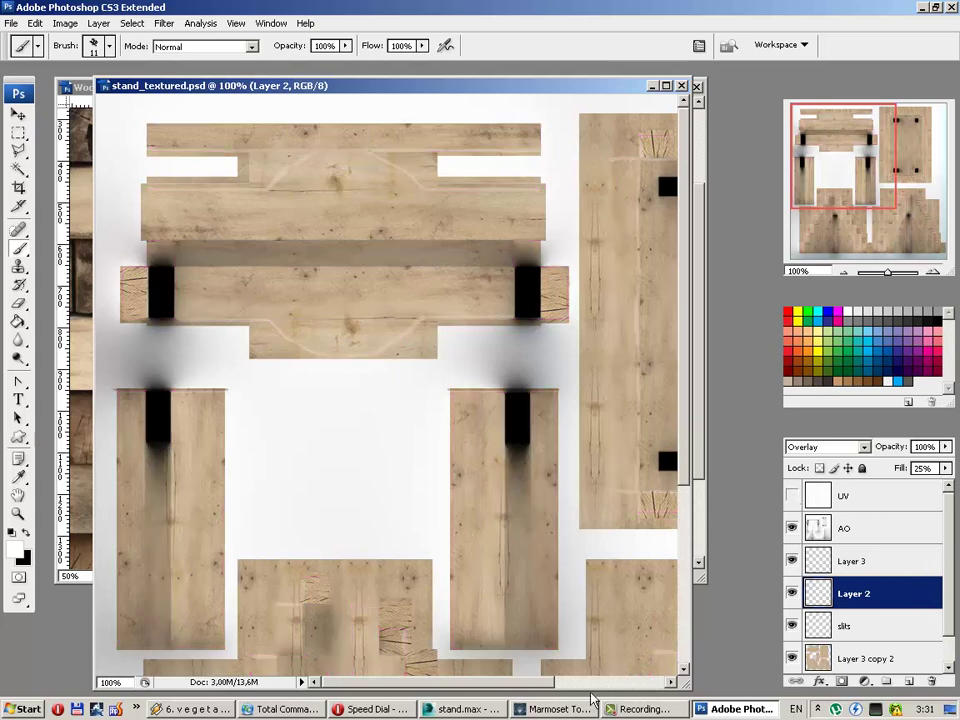
click(548, 709)
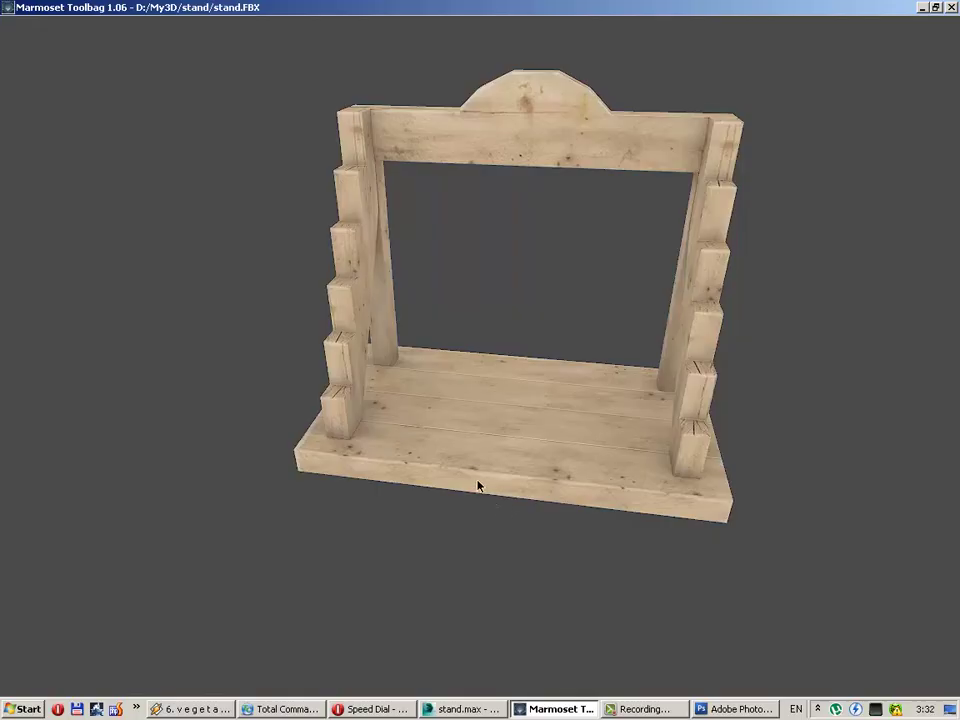
Step: Orbit the textured stand in Marmoset to view it from above, then return to Photoshop
mouse_move(478, 486)
mouse_down()
mouse_move(549, 510)
mouse_move(489, 452)
mouse_move(420, 452)
mouse_move(703, 469)
mouse_move(791, 456)
mouse_move(459, 456)
mouse_move(497, 463)
mouse_move(536, 381)
mouse_move(500, 319)
mouse_move(414, 358)
mouse_move(375, 441)
mouse_move(450, 405)
mouse_move(462, 385)
mouse_move(437, 399)
mouse_up()
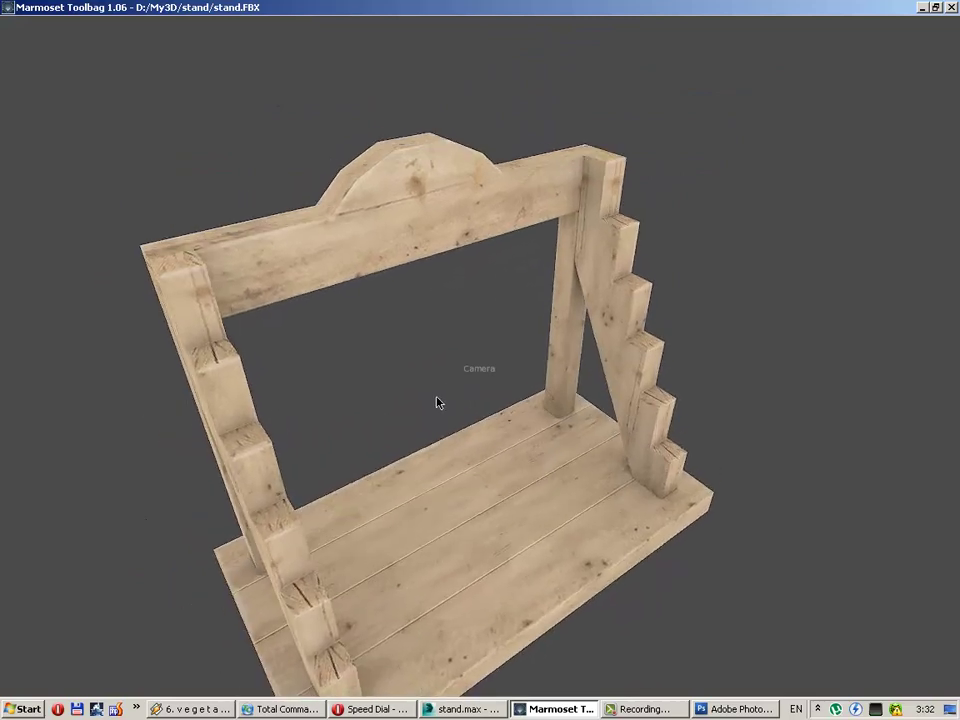
click(714, 710)
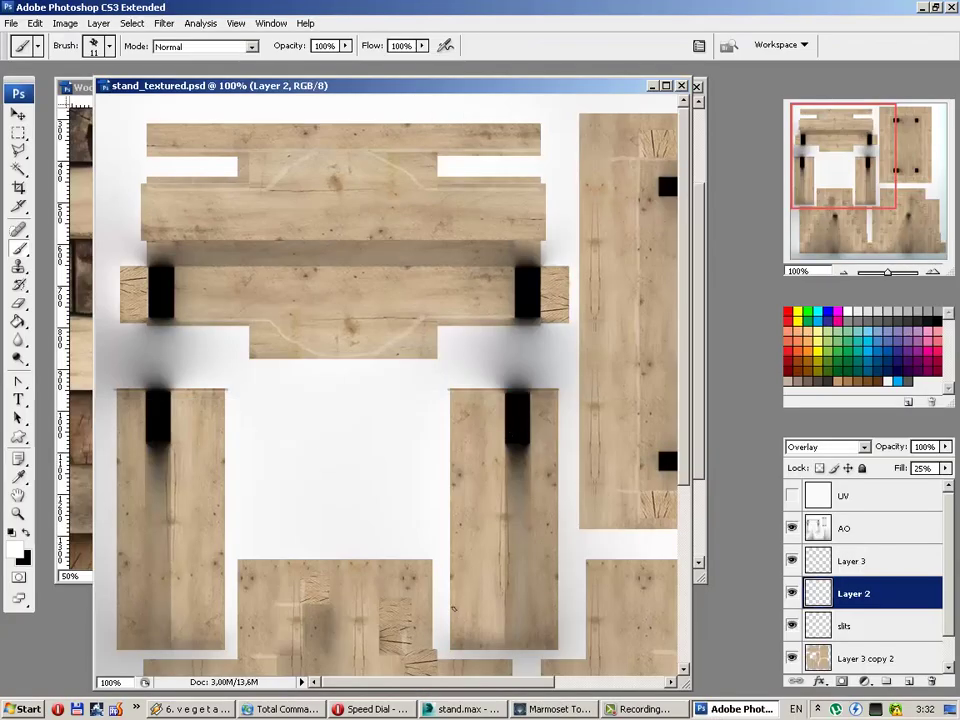
Step: Zoom in on the texture, select Layer 3 and add a new empty layer above it
alt+scroll(251, 321, up, 1)
scroll(255, 318, up, 3)
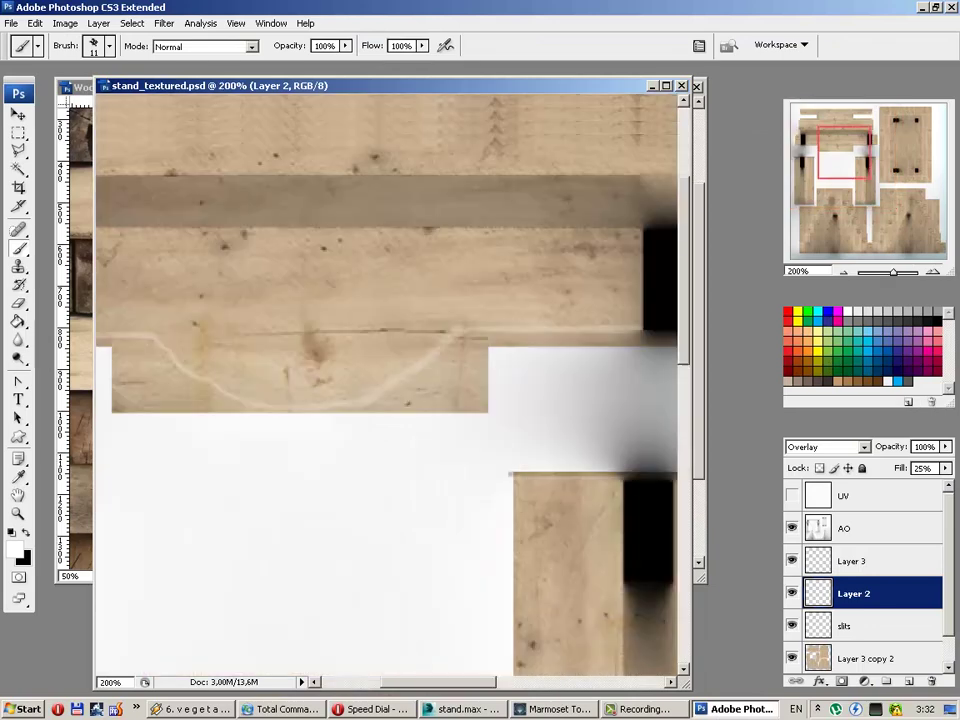
scroll(255, 318, up, 3)
ctrl+scroll(467, 638, left, 2)
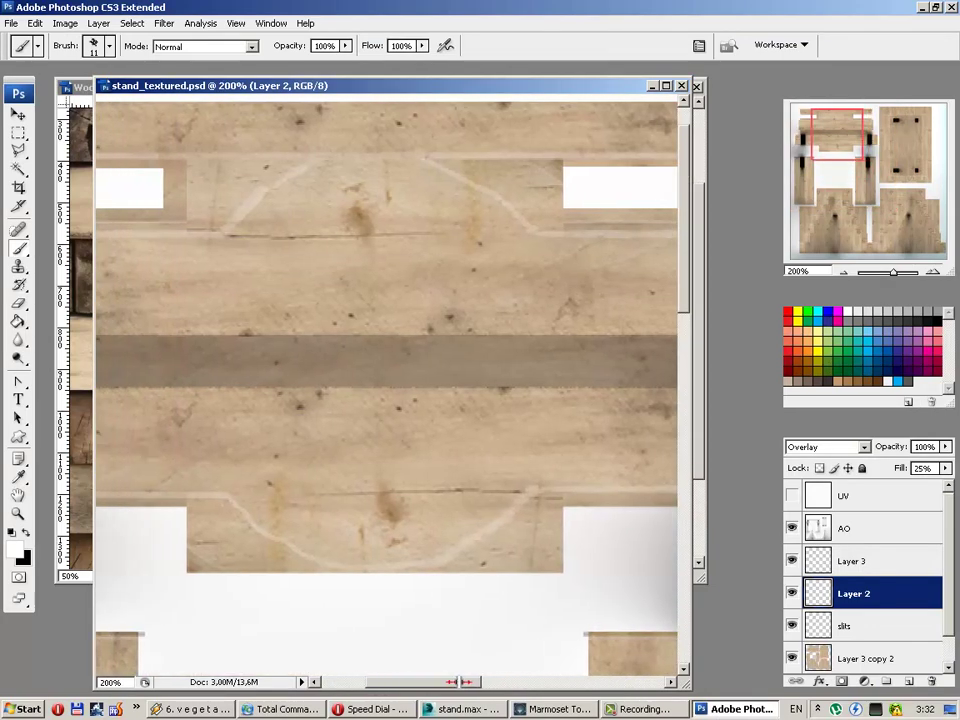
key(alt+bracketright)
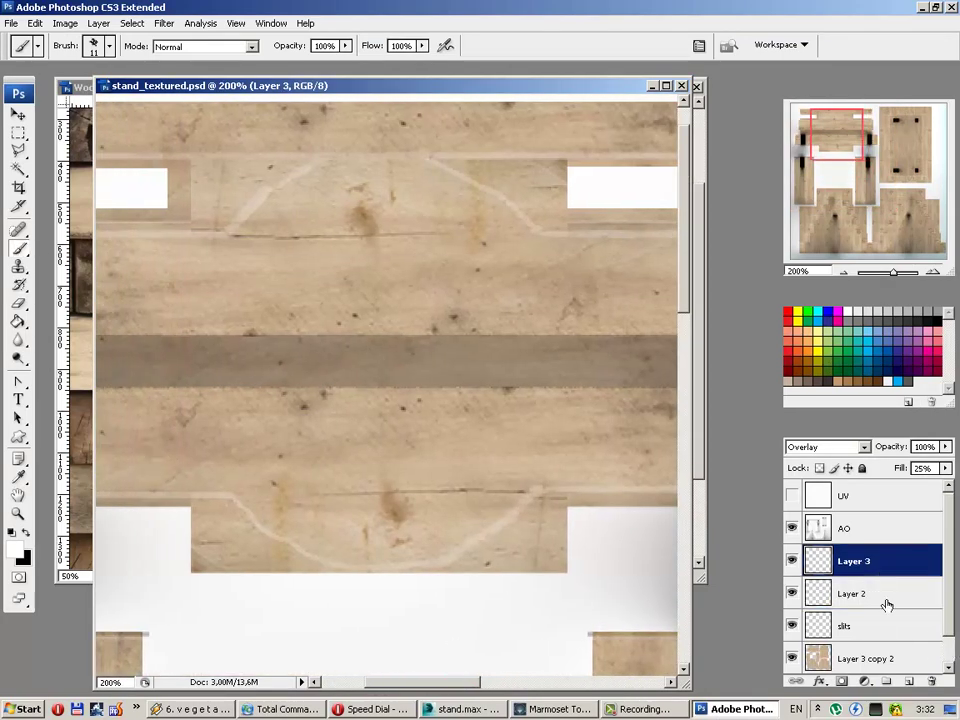
click(909, 681)
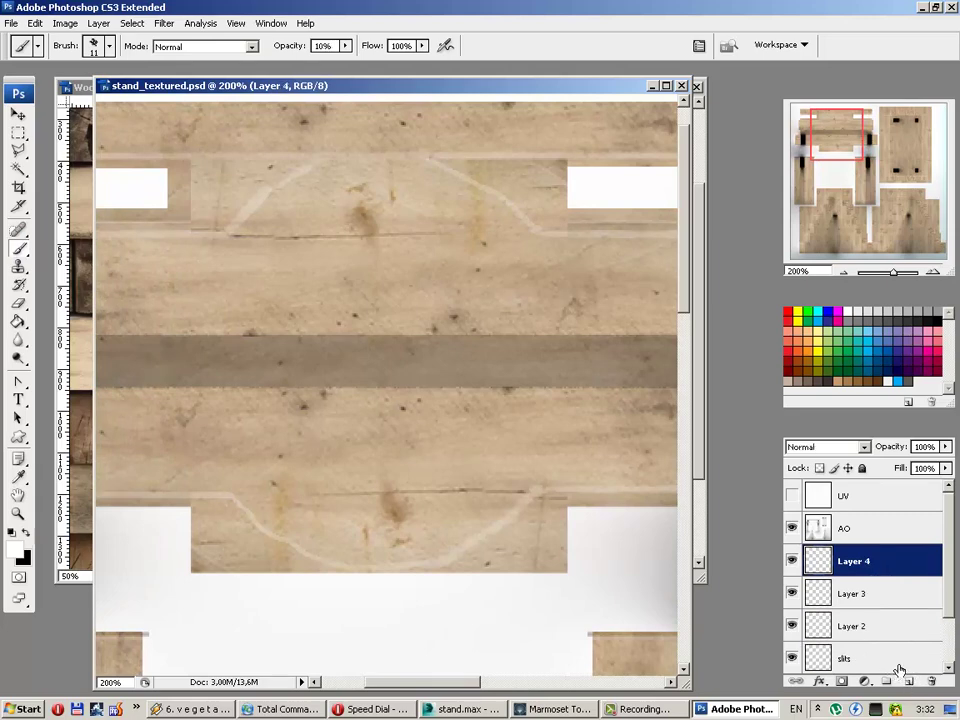
Step: Set brush opacity to 12%, make the new layer Overlay at 100% fill, and pick black
key(1)
key(2)
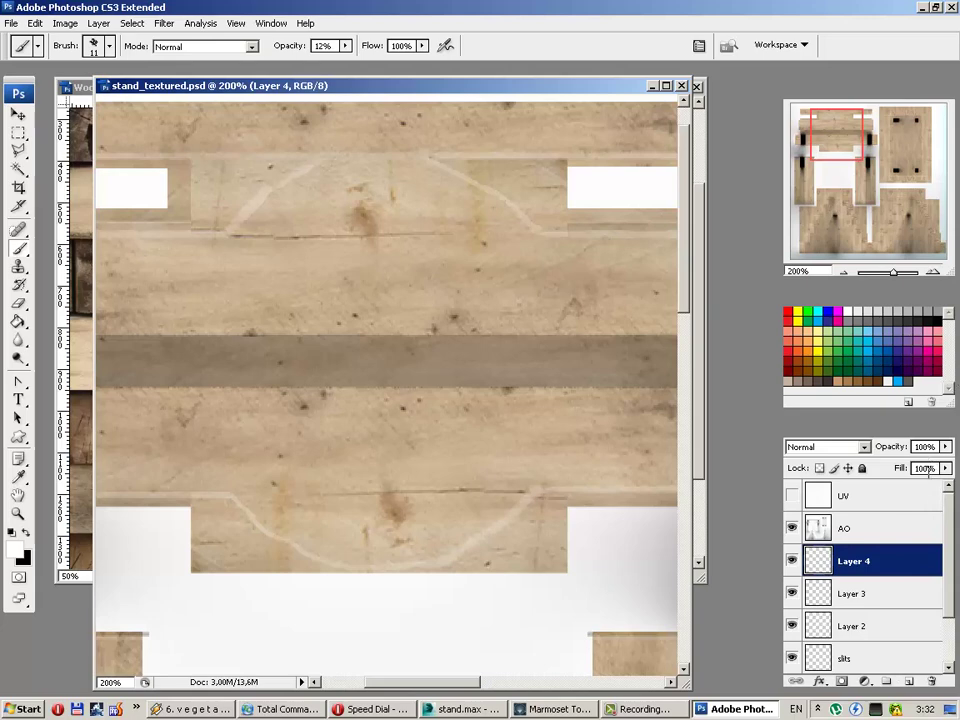
double_click(926, 468)
text(2)
key(Return)
click(862, 447)
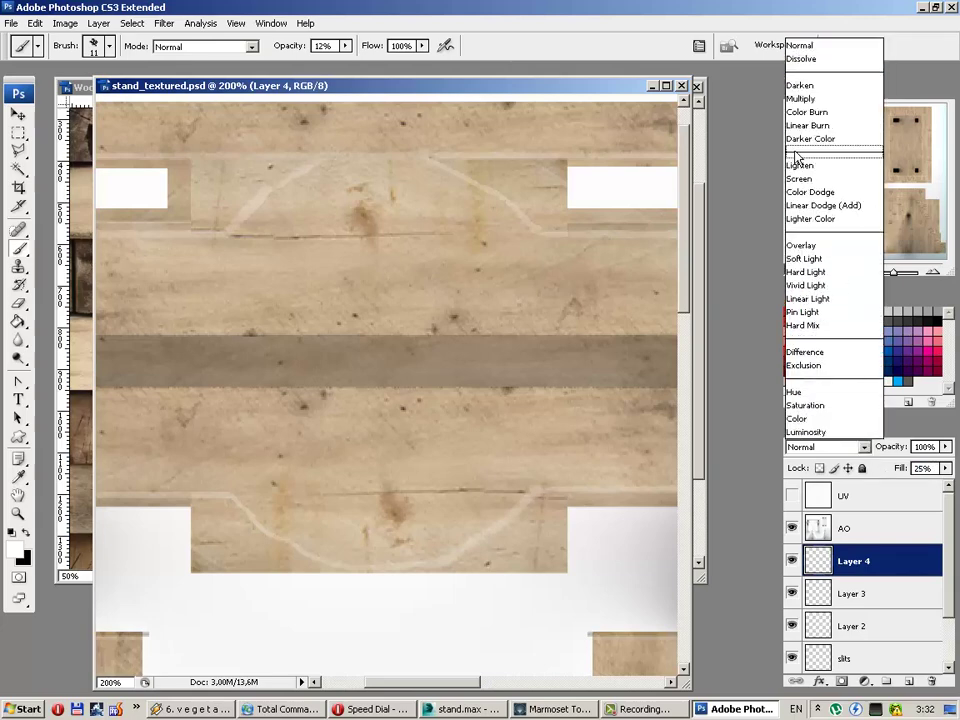
click(826, 247)
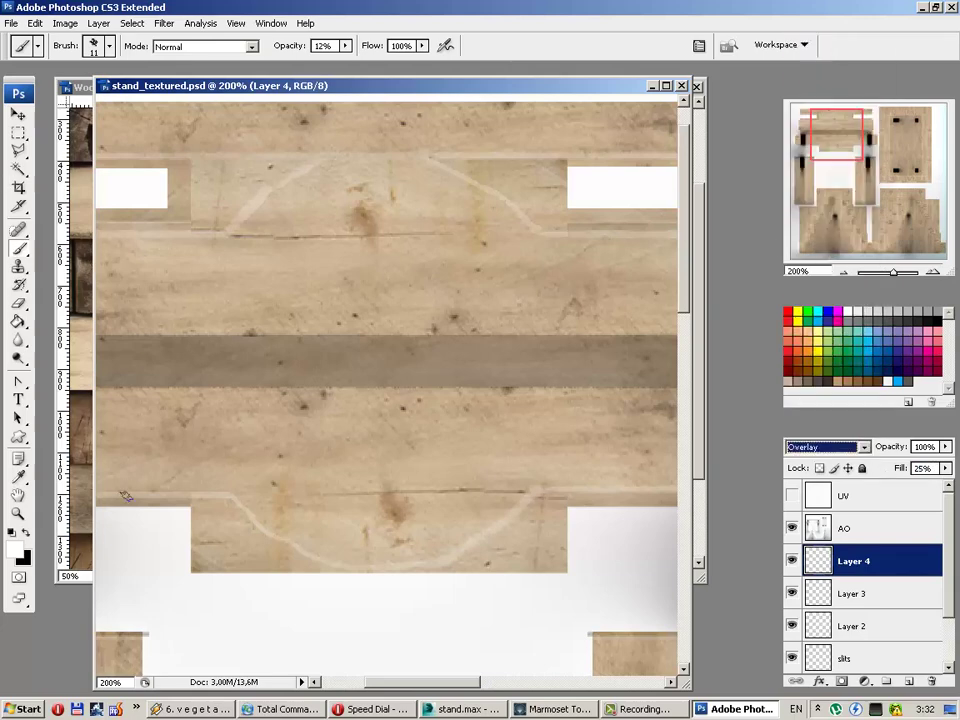
click(27, 533)
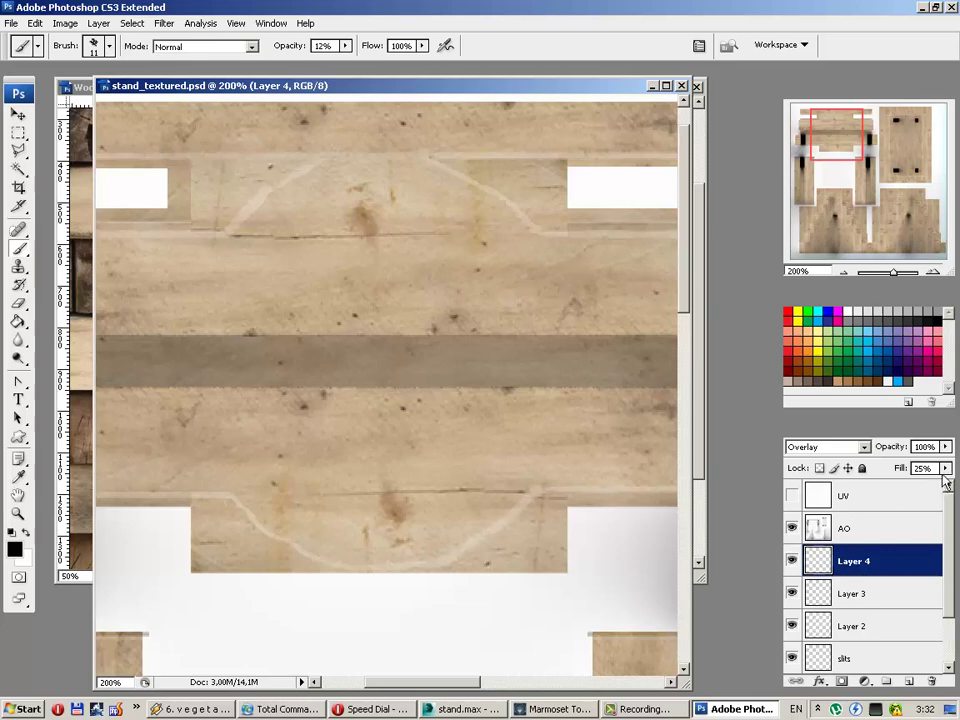
drag(945, 468, 958, 490)
Step: Try rectangle selections over the upper wood, deselect, and set Layer 4 to Color Burn
click(18, 132)
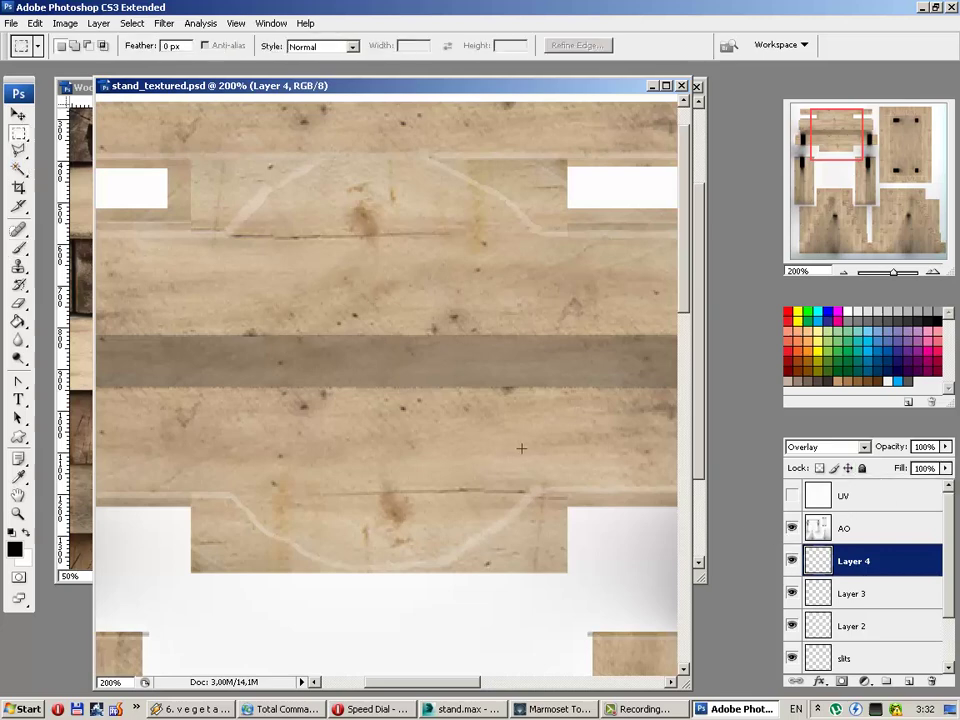
drag(146, 246, 611, 461)
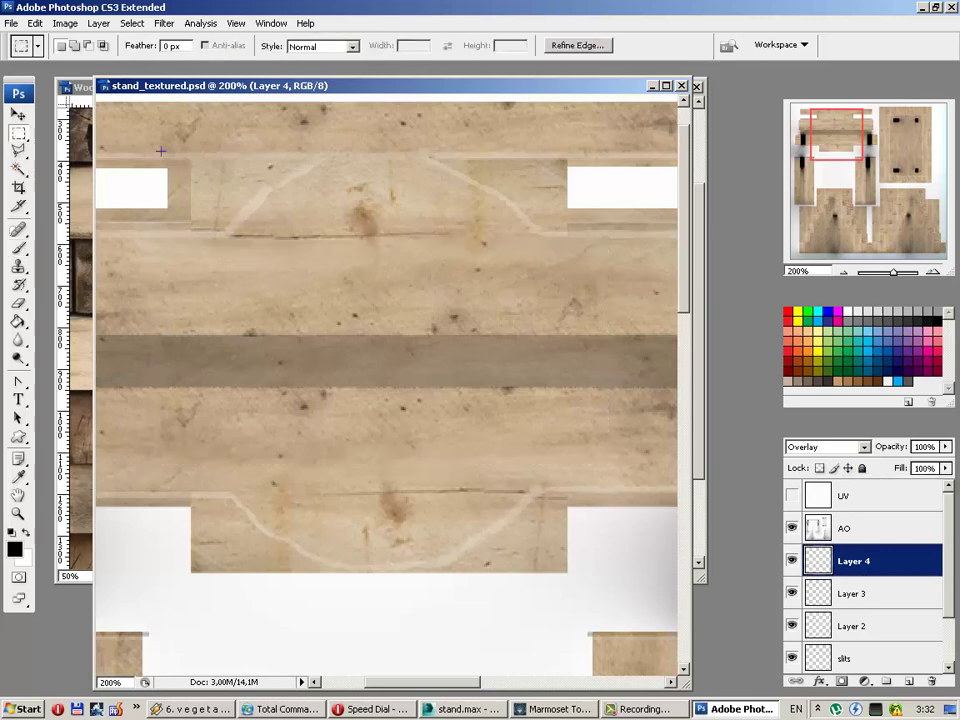
drag(159, 152, 520, 309)
key(ctrl+d)
click(826, 447)
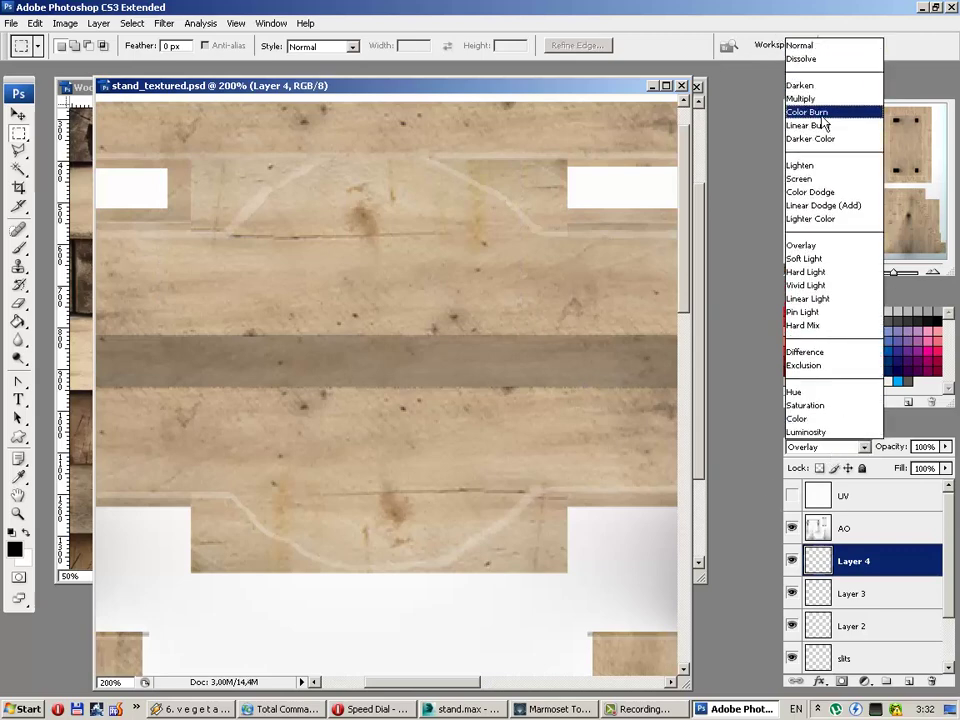
click(806, 112)
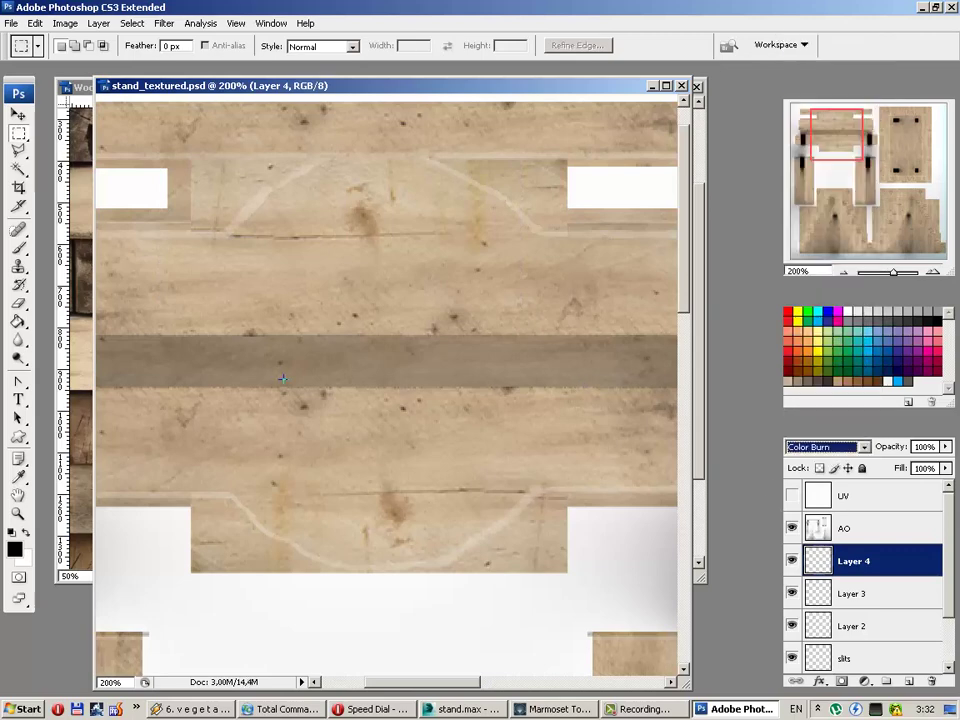
Step: Paint dark brush lines along the upper and lower plank seams
click(18, 249)
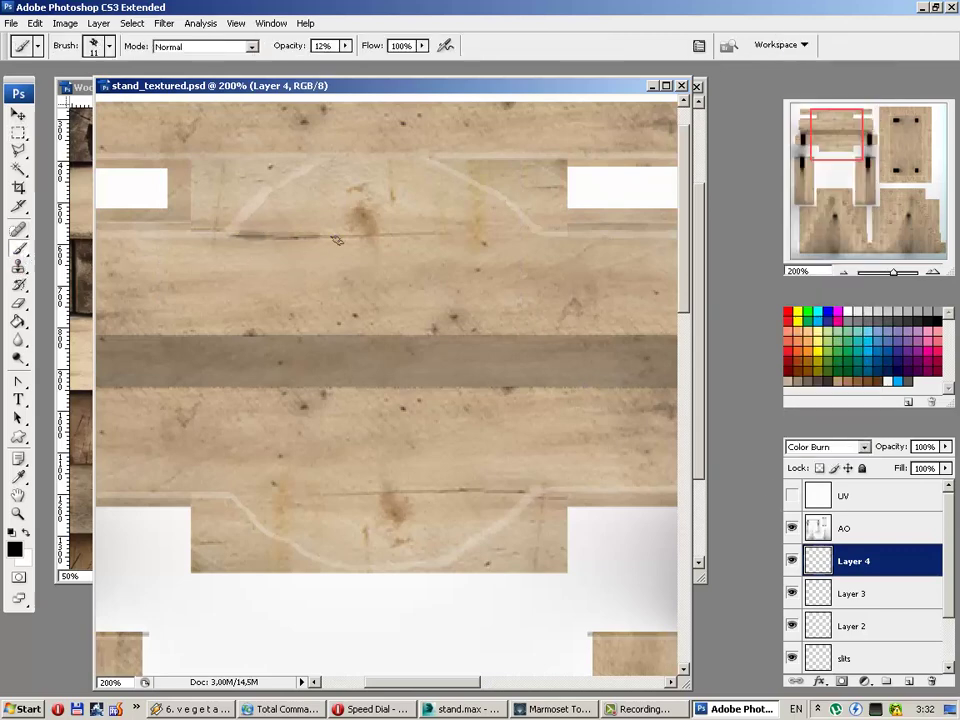
drag(232, 237, 540, 237)
shift+drag(240, 370, 385, 365)
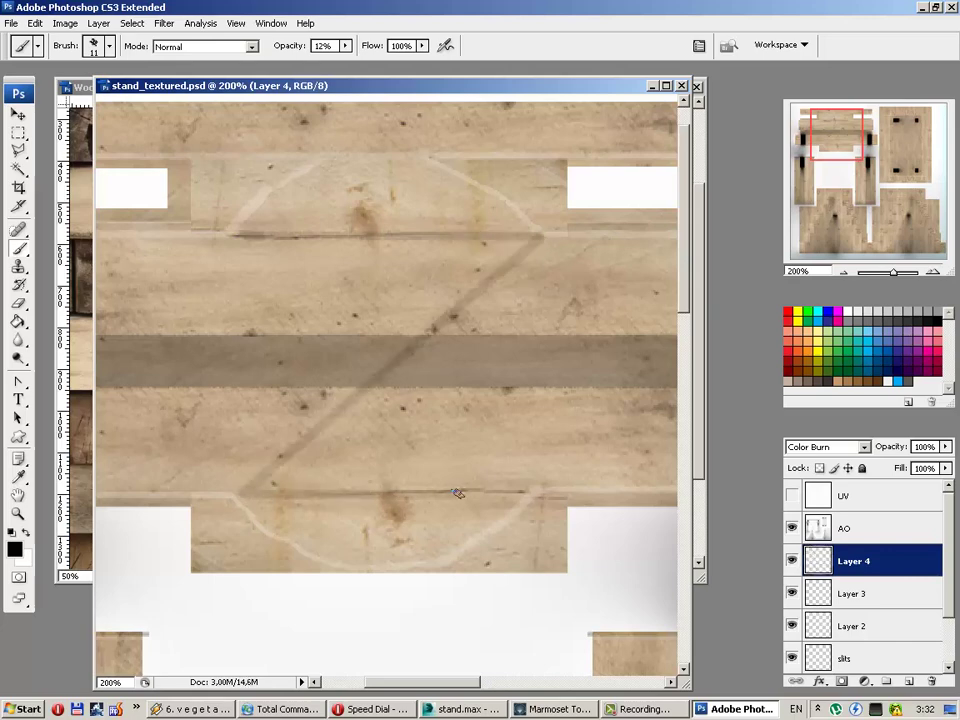
key(ctrl+z)
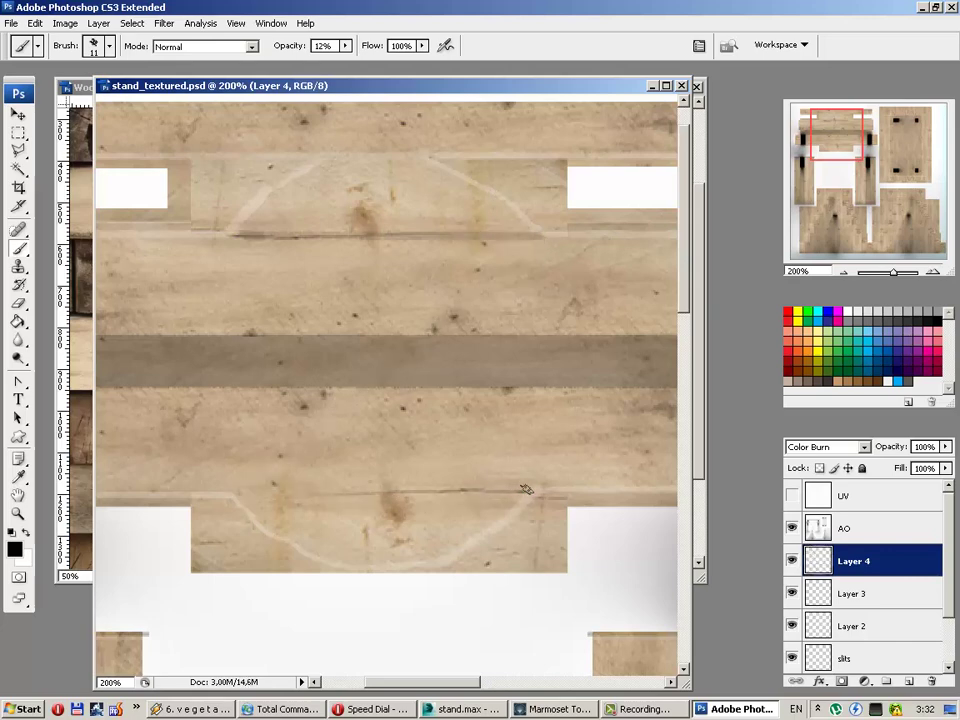
drag(526, 489, 228, 490)
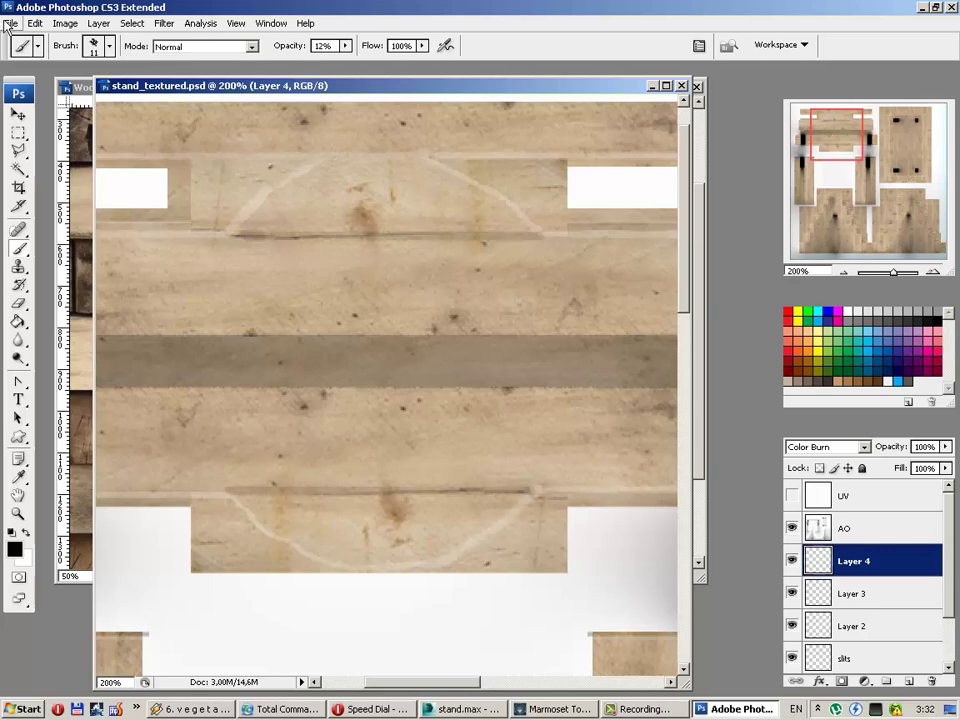
Step: Return Layer 4 to Normal, duplicate it and merge both into Layer 4 copy
key(v)
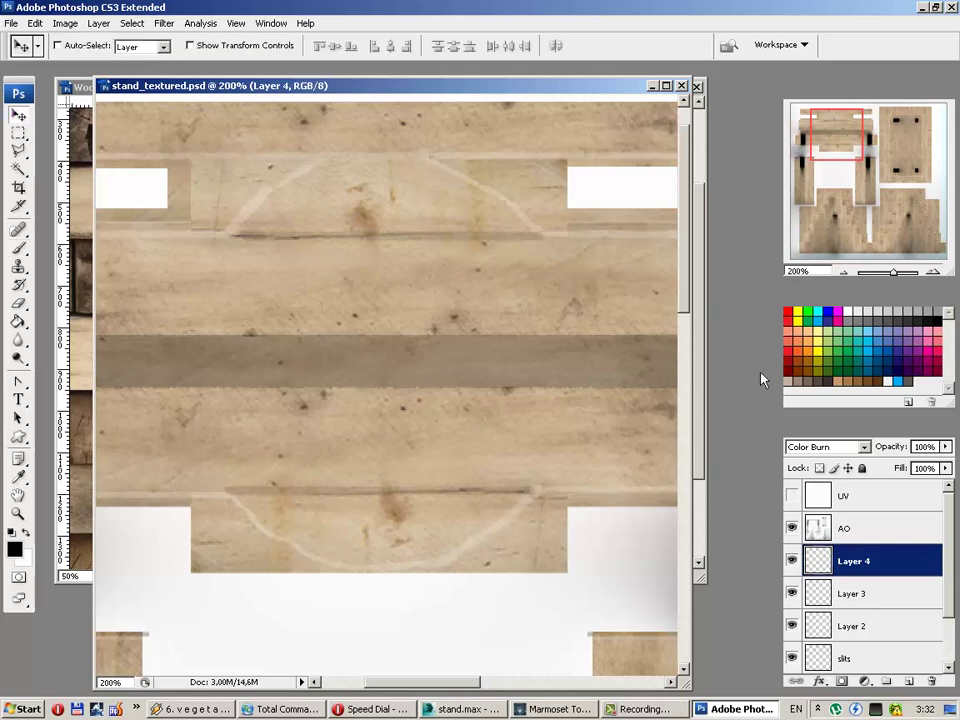
click(847, 447)
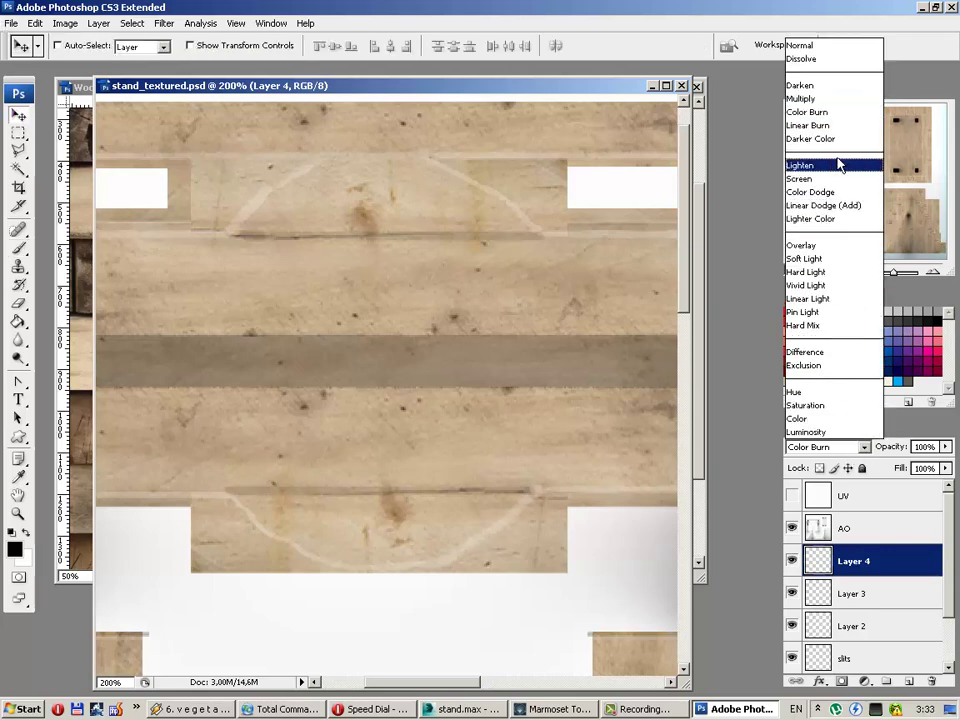
click(835, 44)
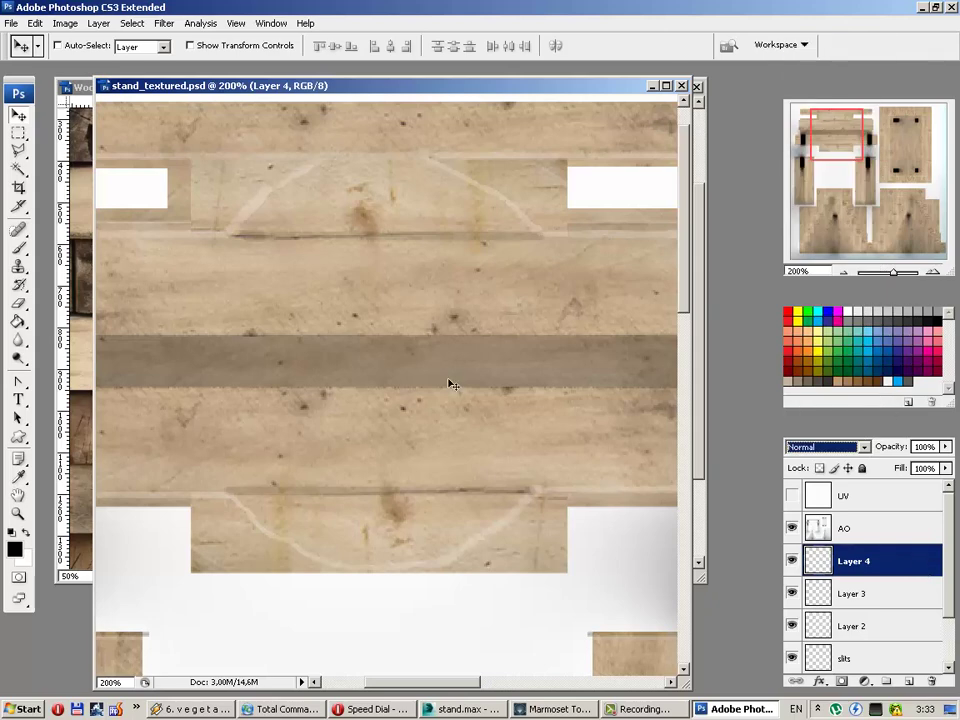
key(ctrl+j)
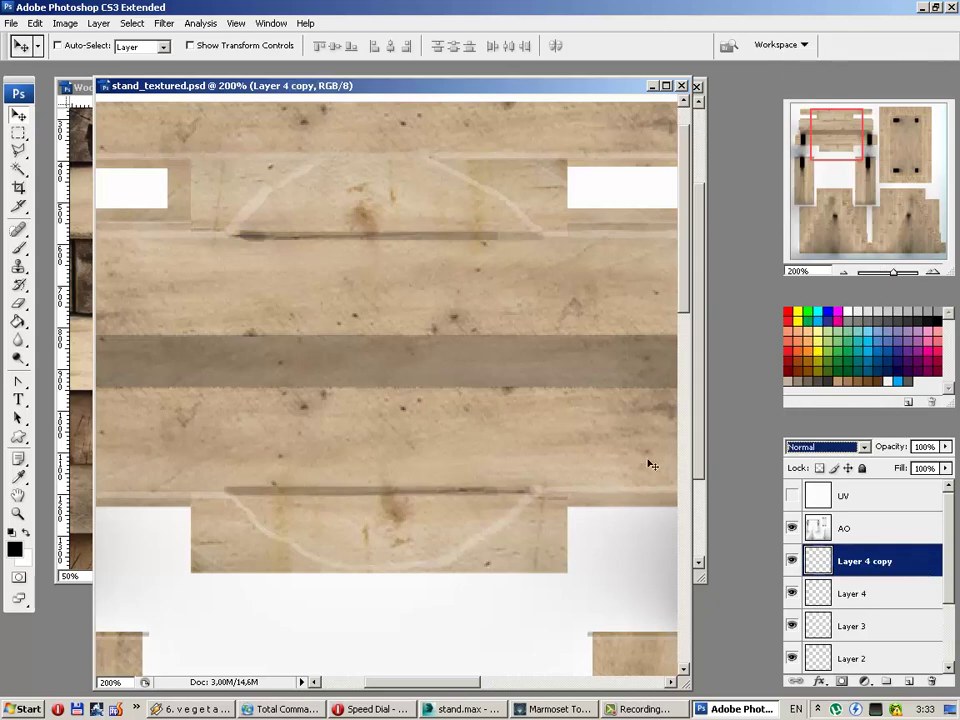
shift+click(830, 593)
key(ctrl+e)
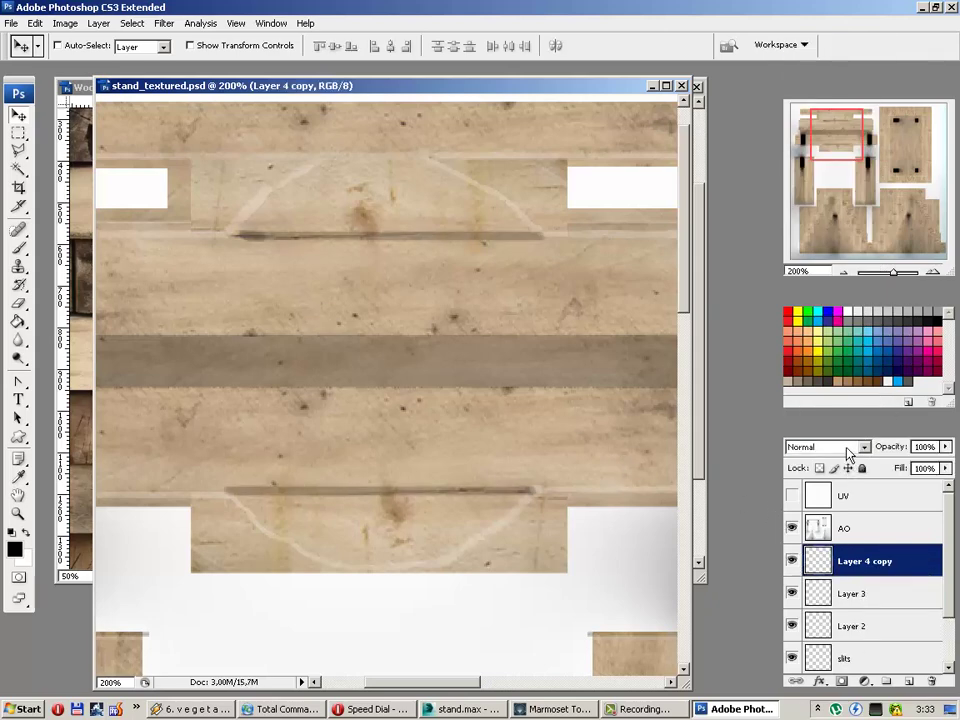
Step: Blend Layer 4 copy as Overlay at 48% fill and preview it in Marmoset Toolbag
click(850, 447)
click(852, 246)
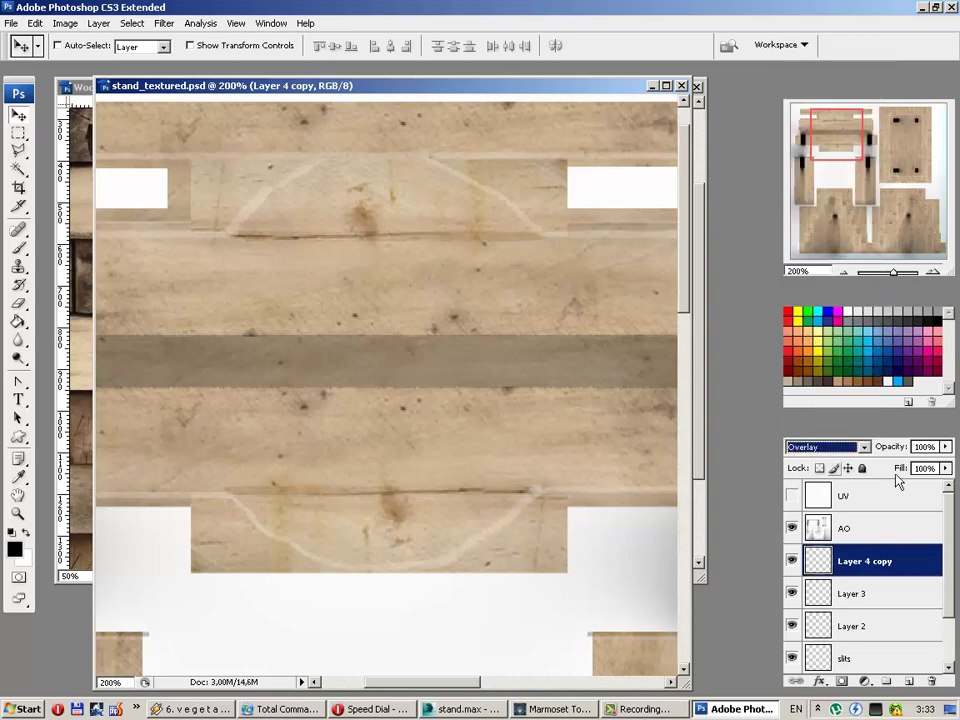
mouse_move(945, 468)
mouse_down()
mouse_move(896, 498)
mouse_move(904, 497)
mouse_up()
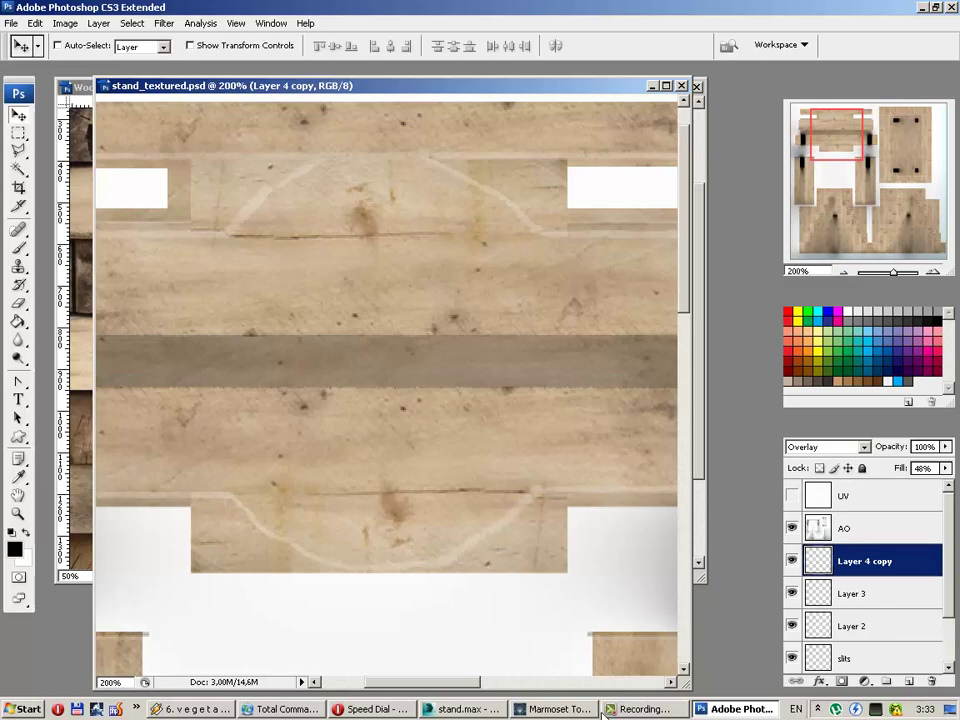
click(530, 709)
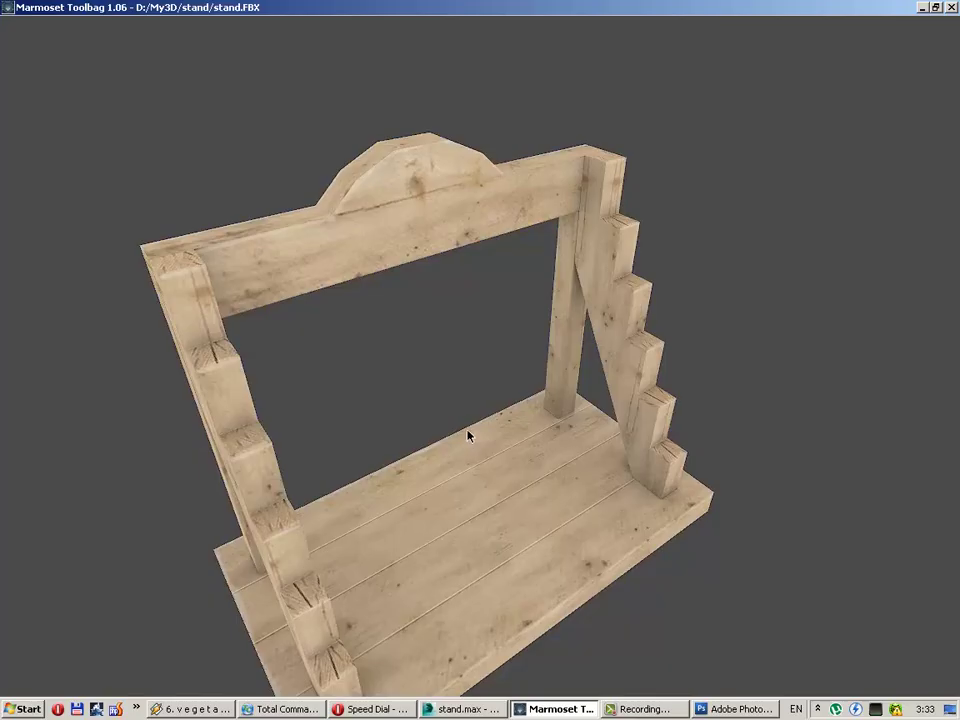
Step: Orbit the updated stand to check its sides and underside, then return to Photoshop
mouse_move(447, 430)
mouse_down()
mouse_move(409, 411)
mouse_move(159, 424)
mouse_move(439, 418)
mouse_move(422, 418)
mouse_up()
mouse_move(422, 418)
right_down()
mouse_move(420, 467)
mouse_move(406, 398)
right_up()
mouse_move(406, 398)
mouse_down()
mouse_move(480, 386)
mouse_move(475, 280)
mouse_move(426, 300)
mouse_move(379, 364)
mouse_move(319, 403)
mouse_move(466, 431)
mouse_move(429, 433)
mouse_up()
click(712, 709)
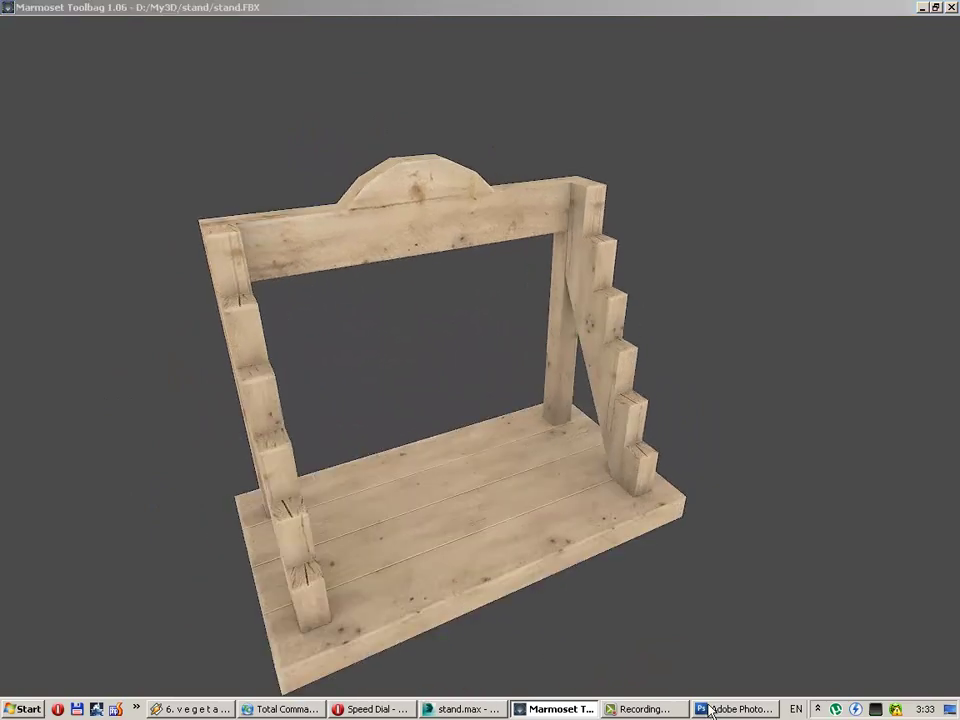
scroll(880, 622, down, 2)
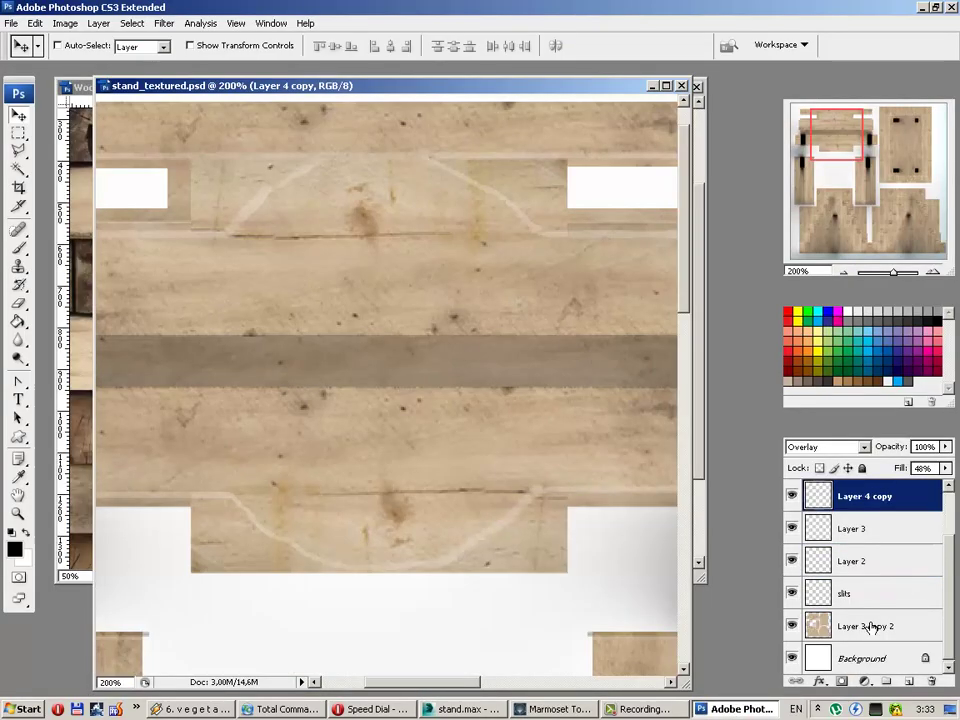
Step: Merge Layer 4 copy through Layer 3 copy 2 into one layer and zoom out to the full sheet
shift+click(868, 628)
key(ctrl+e)
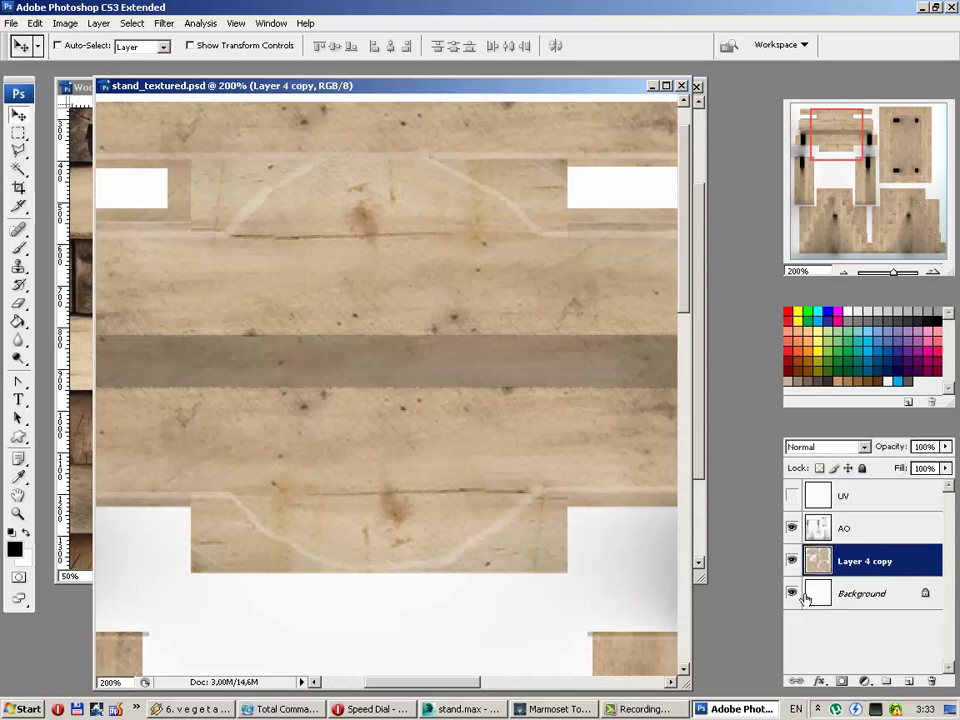
key(ctrl+minus)
key(ctrl+minus)
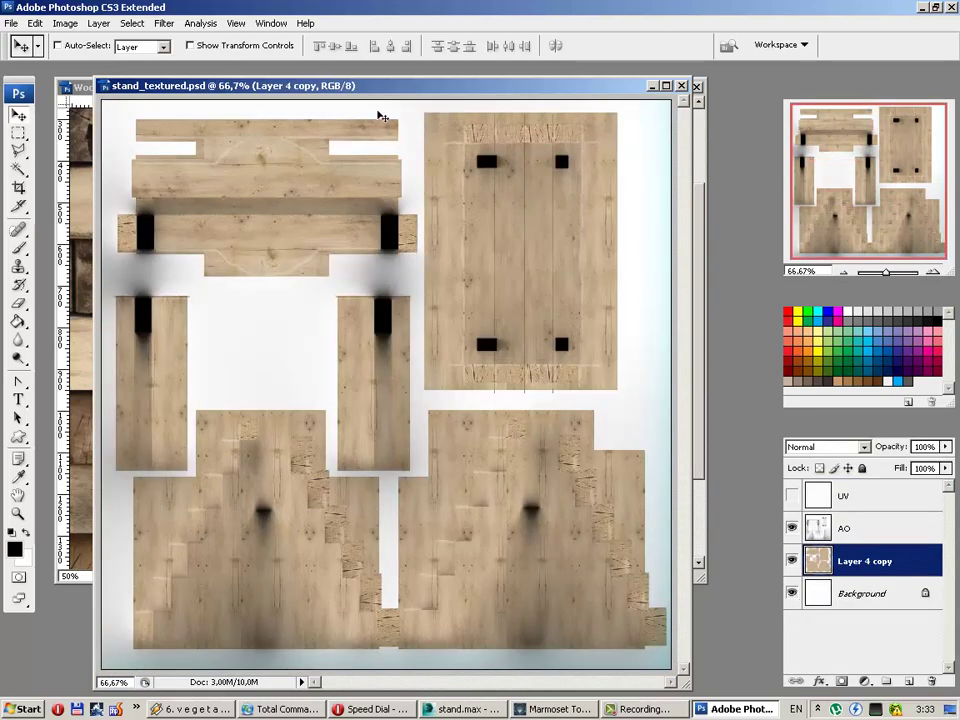
click(65, 23)
mouse_move(88, 63)
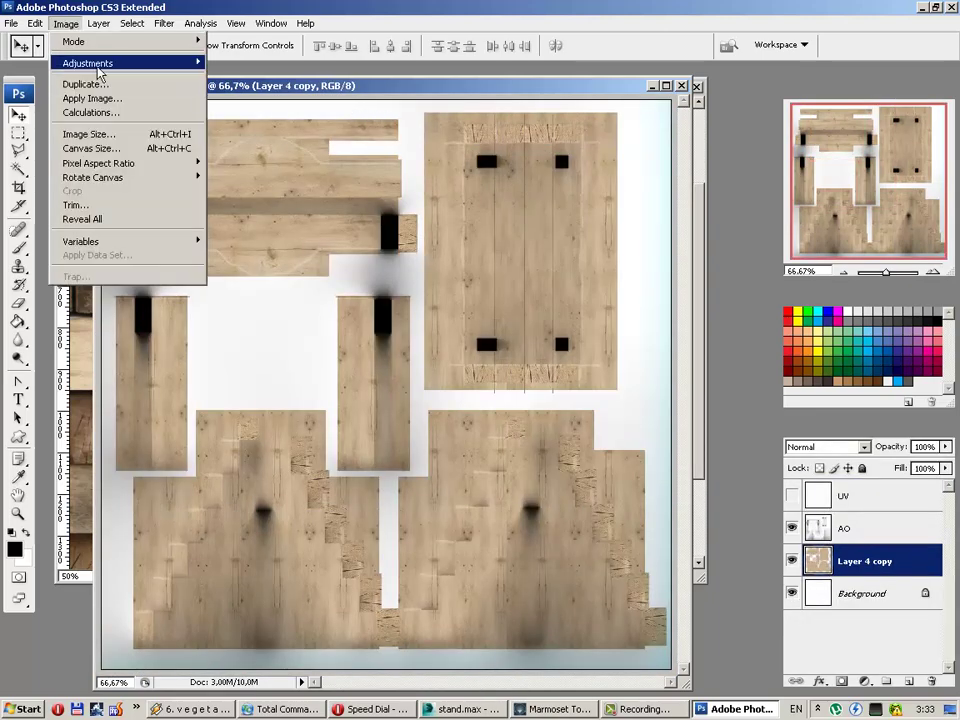
click(245, 183)
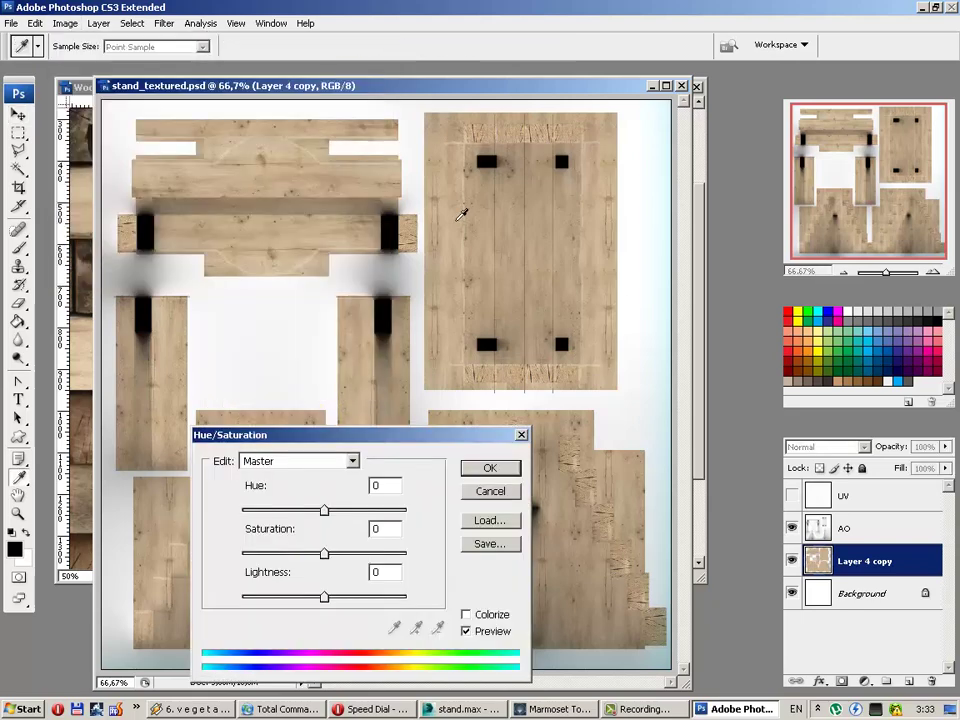
click(470, 468)
click(164, 23)
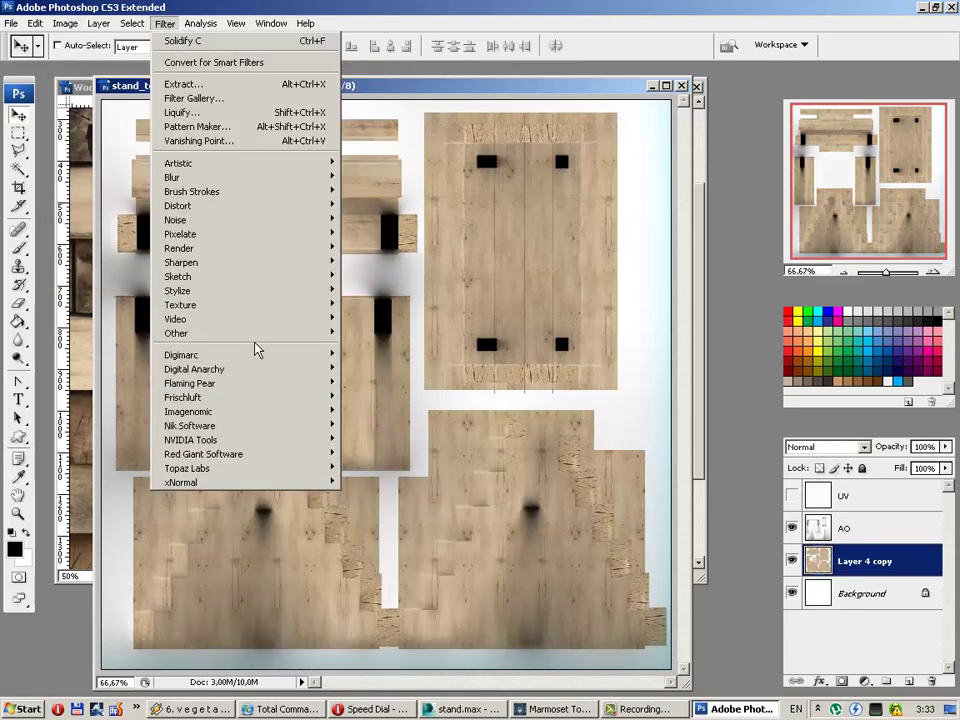
mouse_move(190, 383)
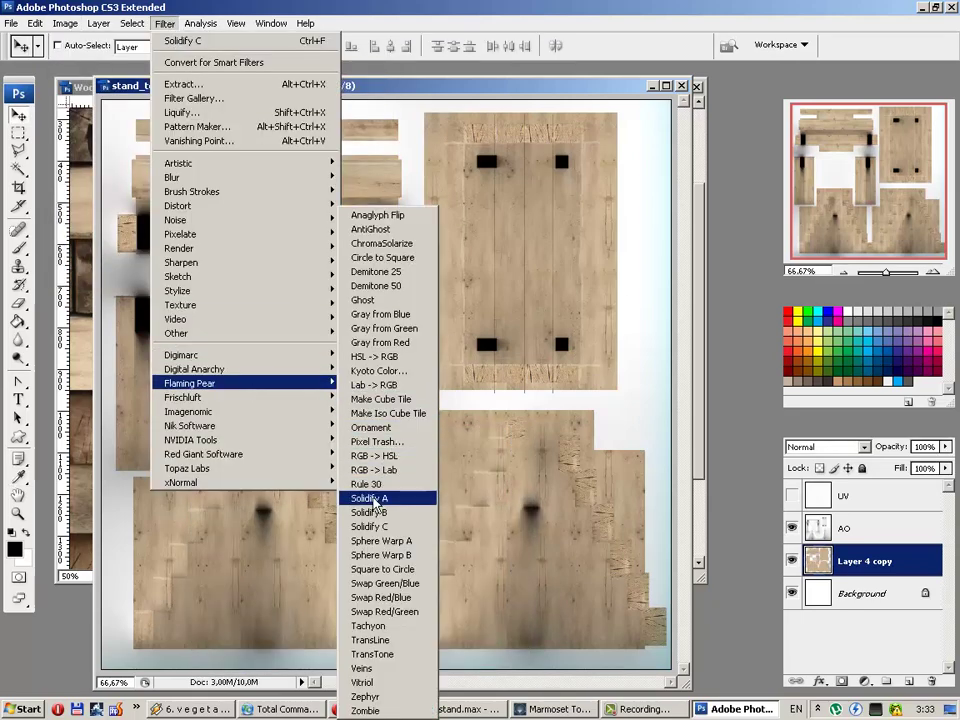
Step: Apply the Flaming Pear Solidify A filter and add a Levels adjustment layer
click(405, 497)
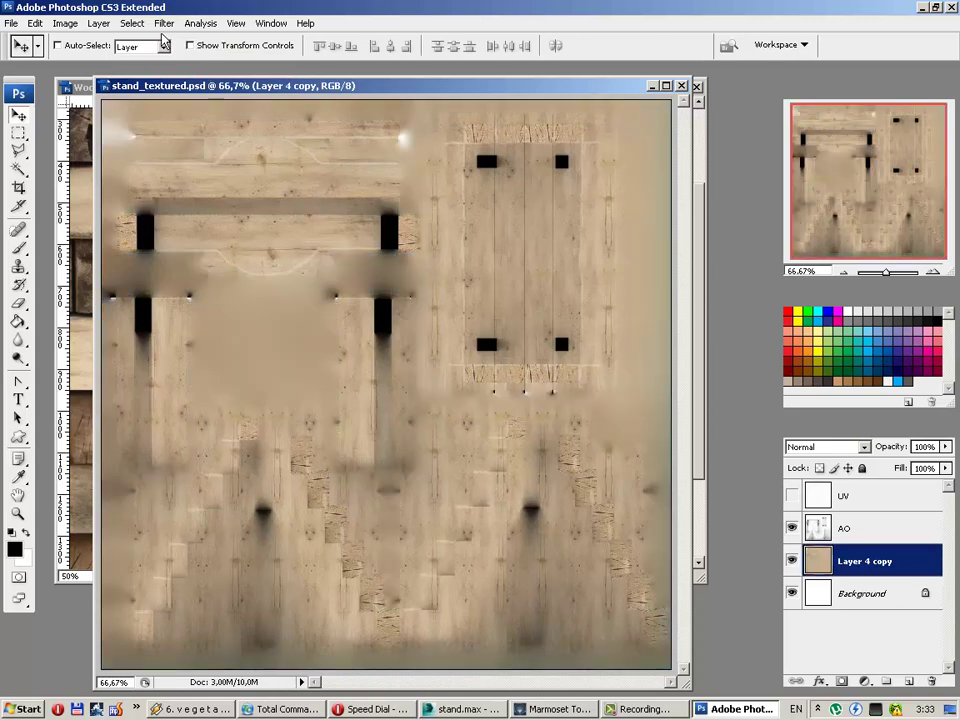
click(164, 24)
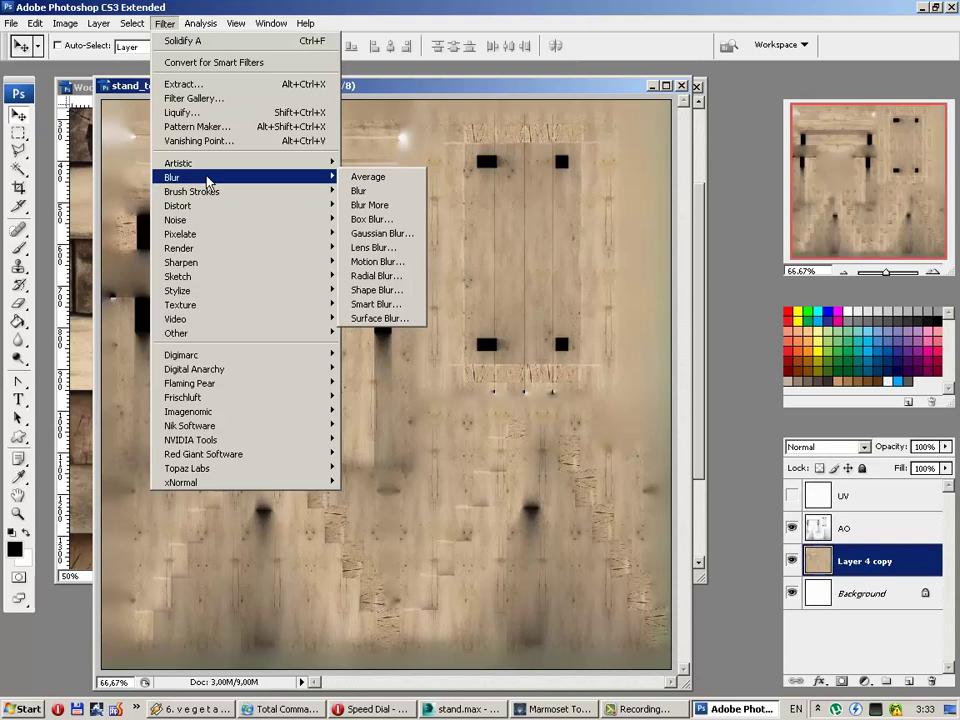
mouse_move(65, 23)
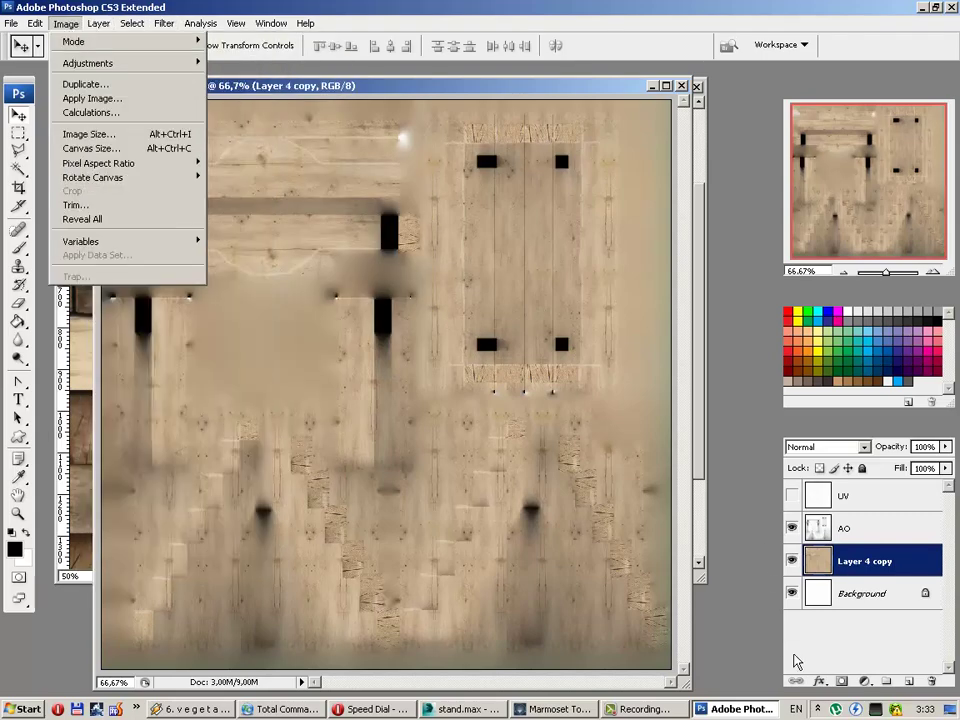
click(863, 681)
click(863, 681)
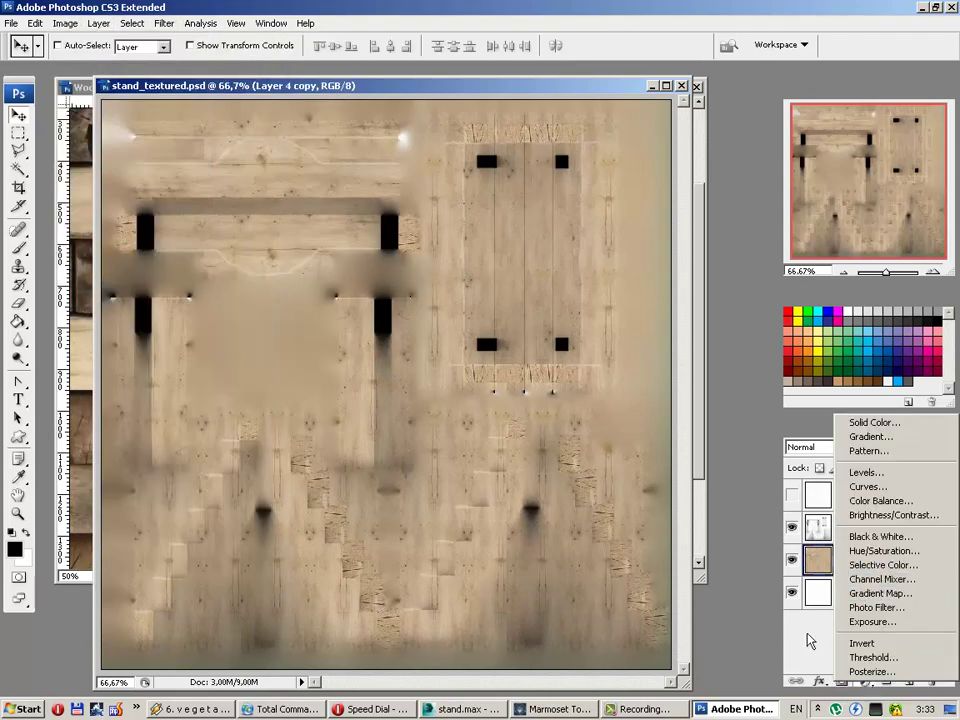
click(865, 472)
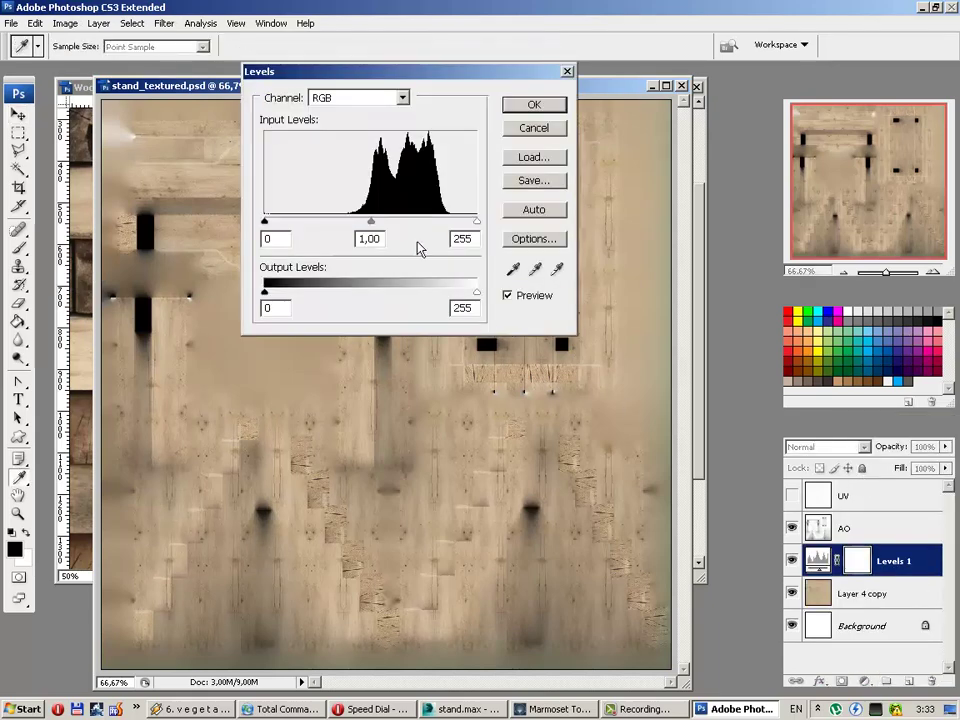
Step: Set the Levels input to 95 / 1,55 / 255 and the output black to 47
drag(265, 221, 316, 221)
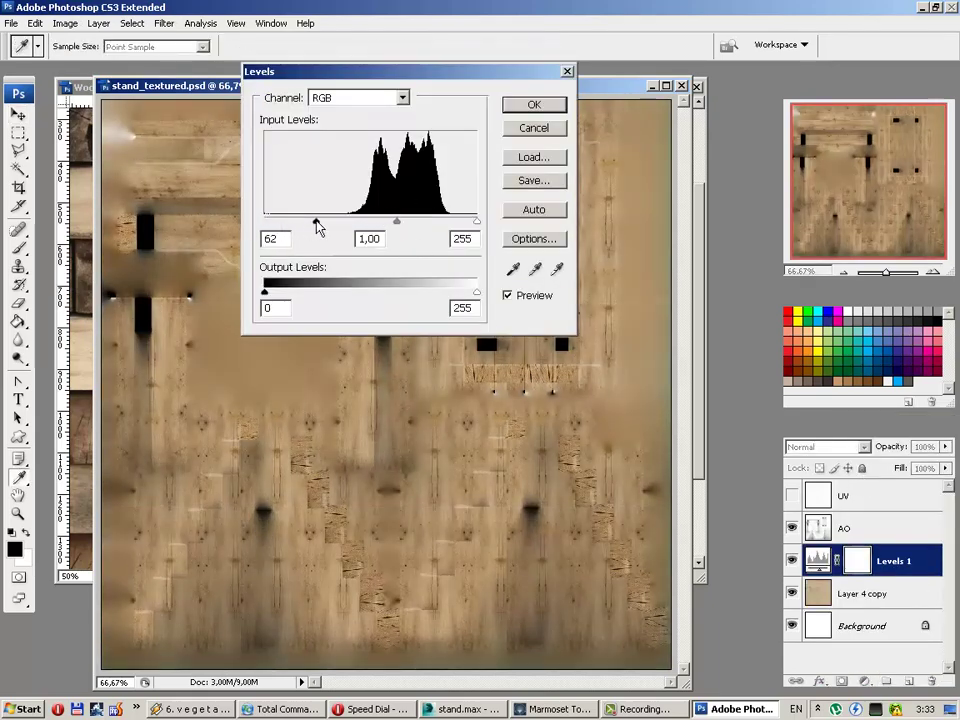
drag(397, 221, 371, 221)
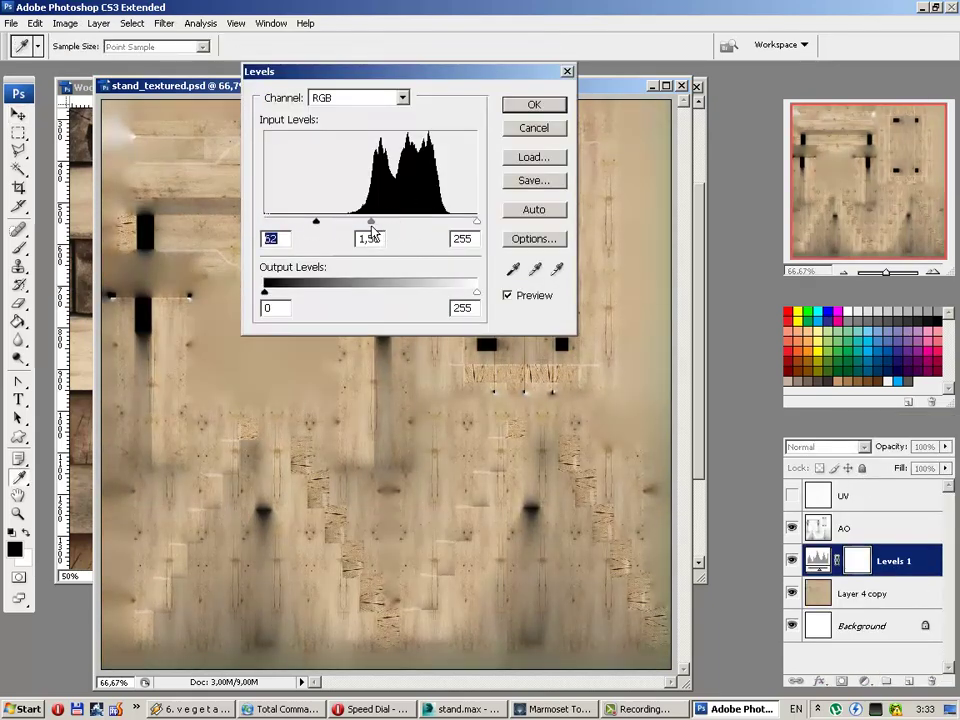
drag(476, 221, 481, 229)
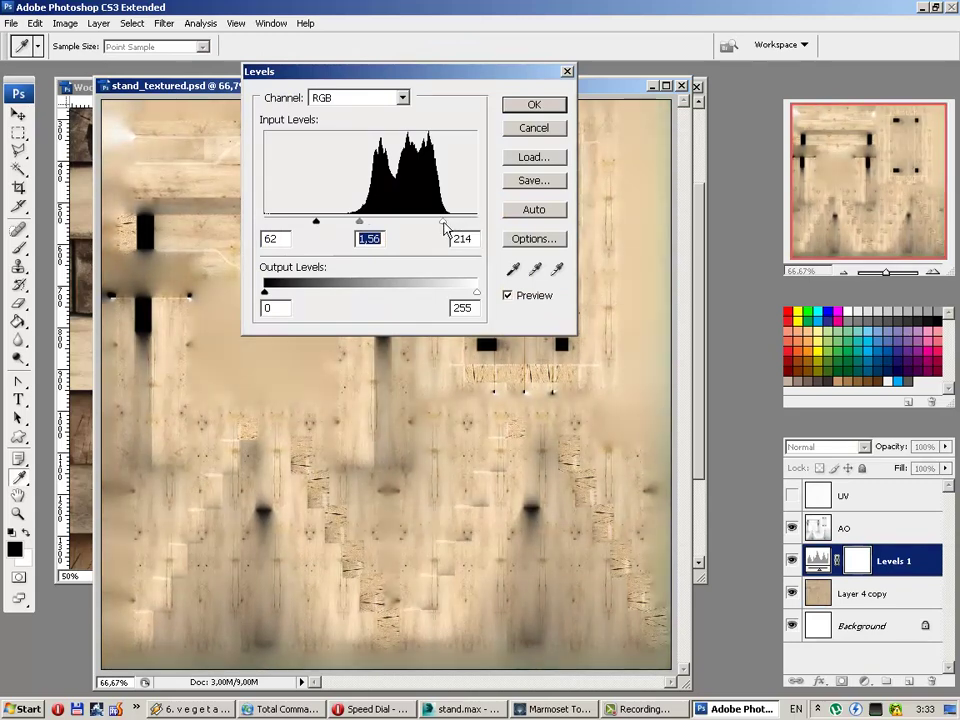
drag(266, 292, 305, 293)
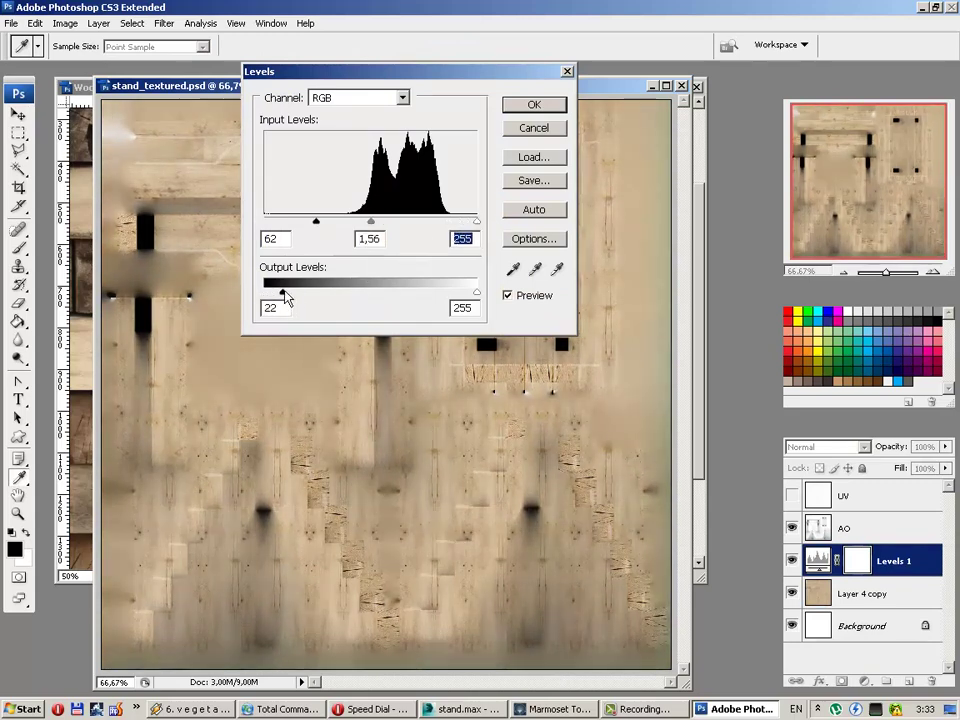
drag(375, 224, 387, 226)
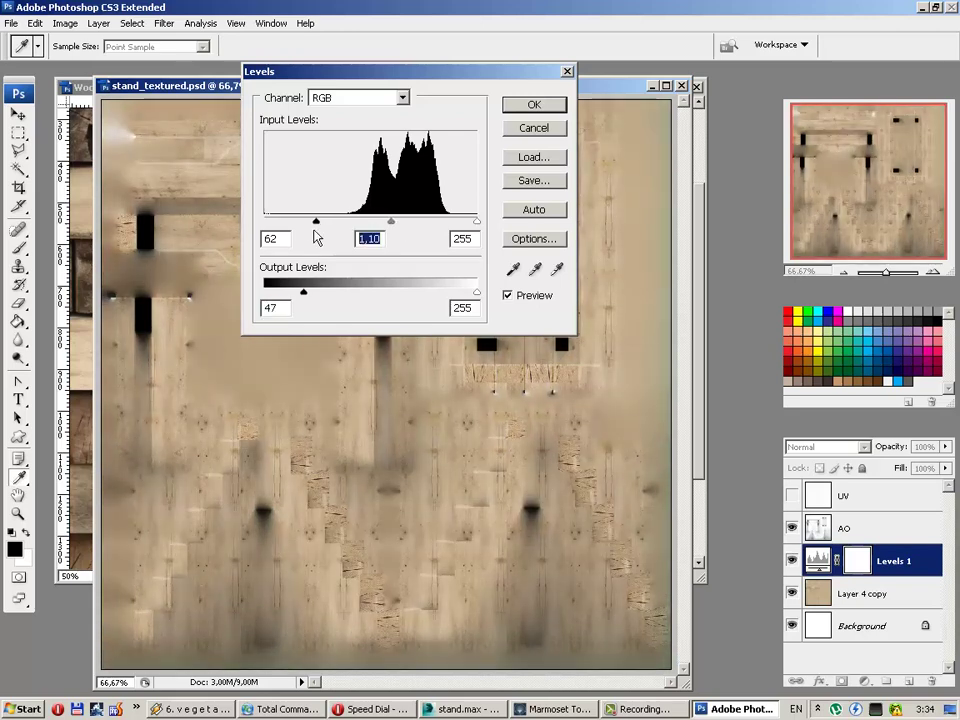
drag(316, 221, 343, 221)
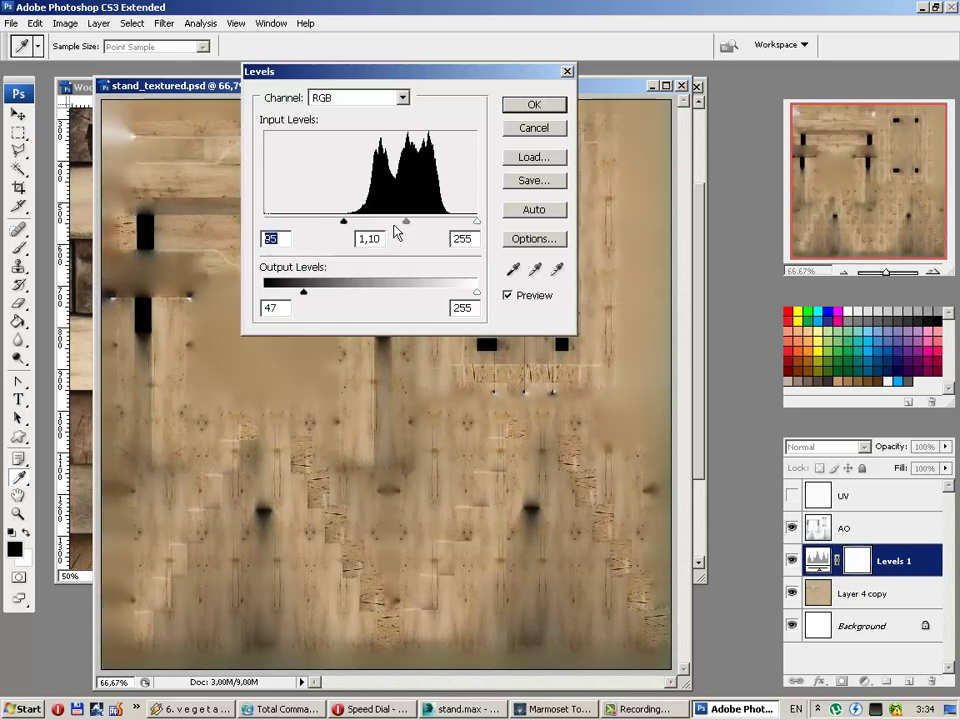
mouse_move(404, 221)
mouse_down()
mouse_move(381, 222)
mouse_move(390, 223)
mouse_up()
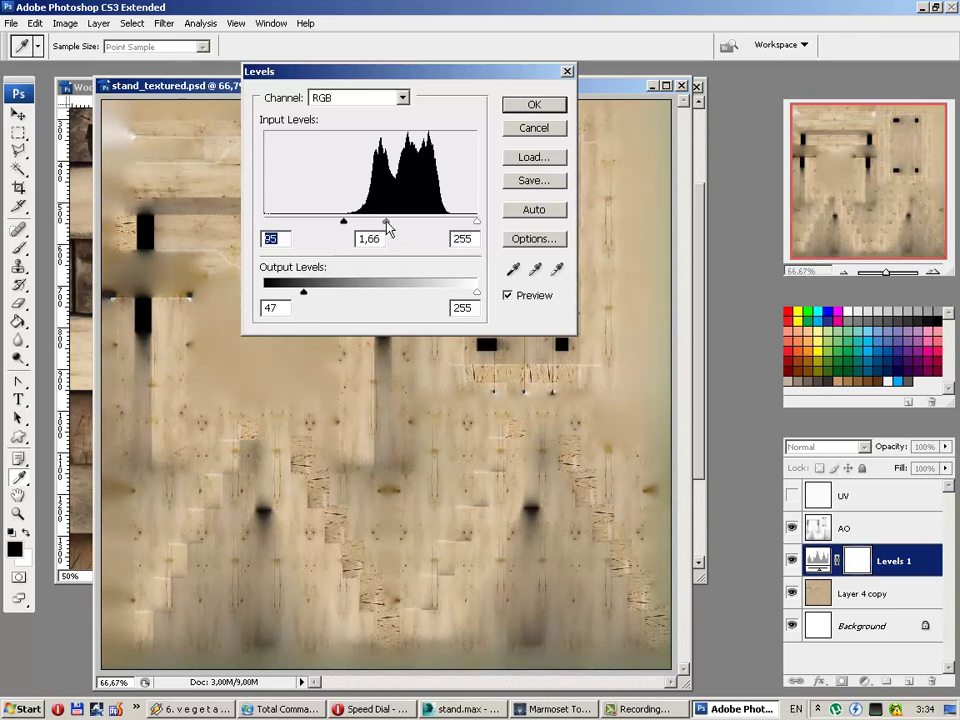
click(524, 109)
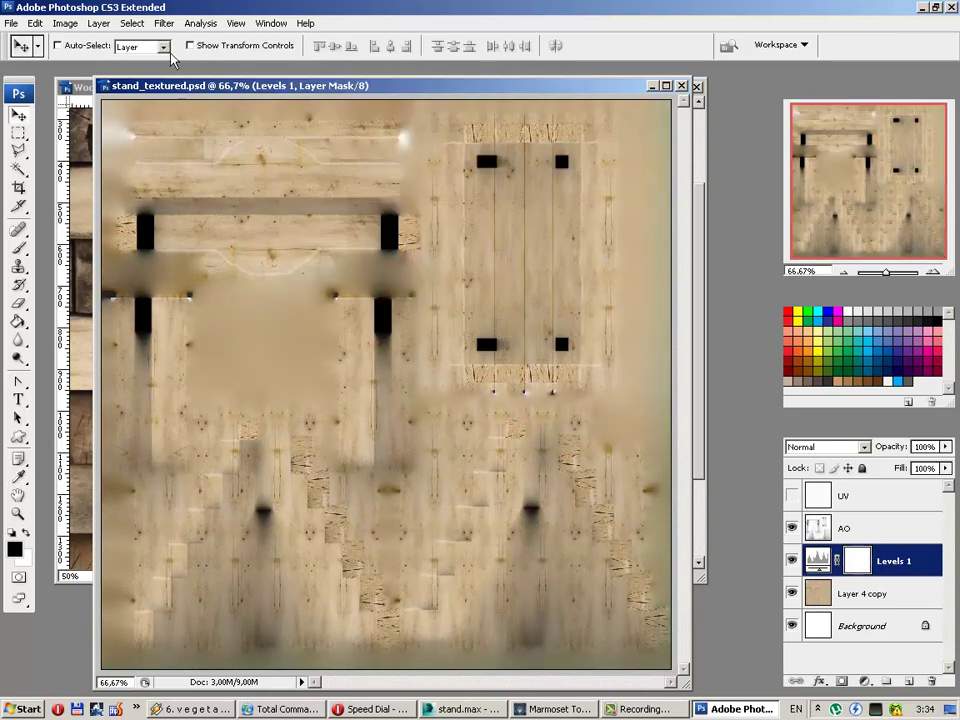
Step: Add a Hue/Saturation adjustment layer above Levels 1 with saturation at -35
click(65, 23)
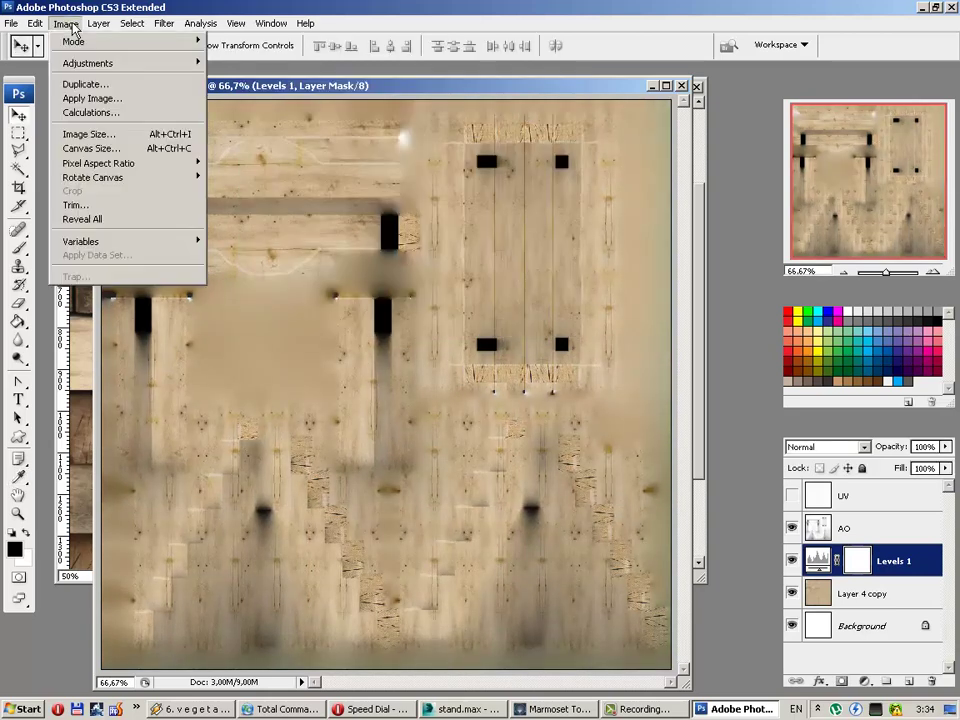
click(819, 681)
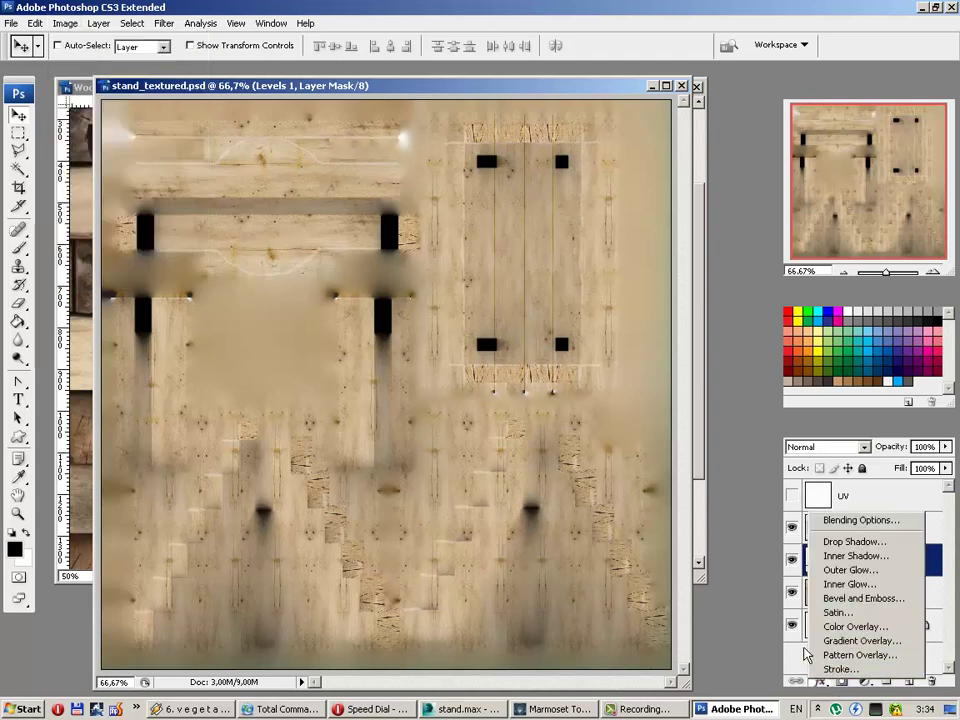
click(803, 660)
click(841, 681)
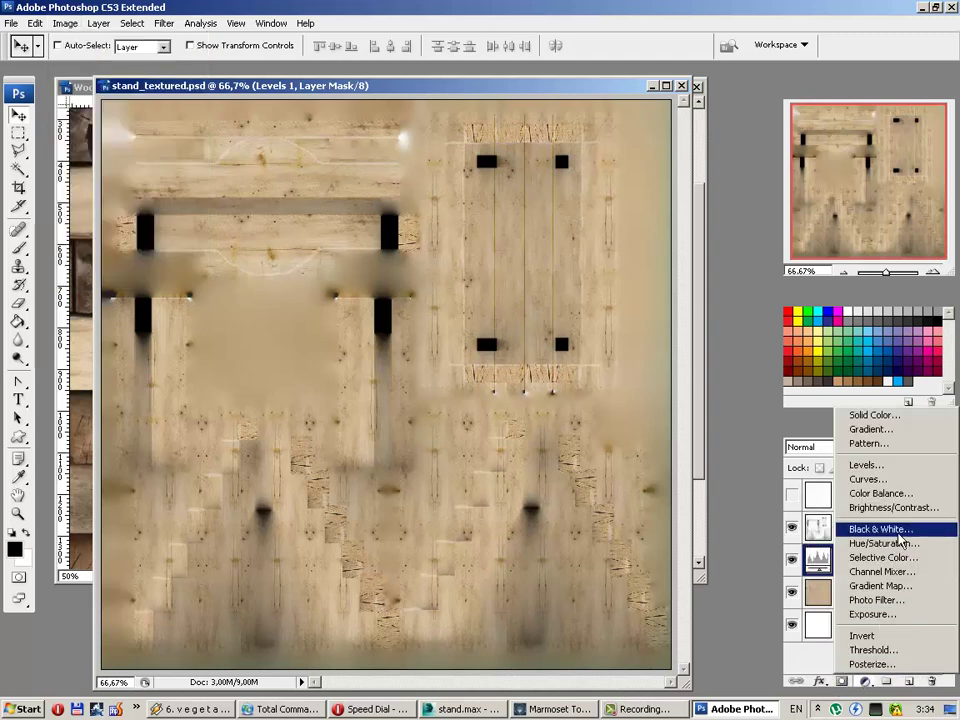
click(900, 543)
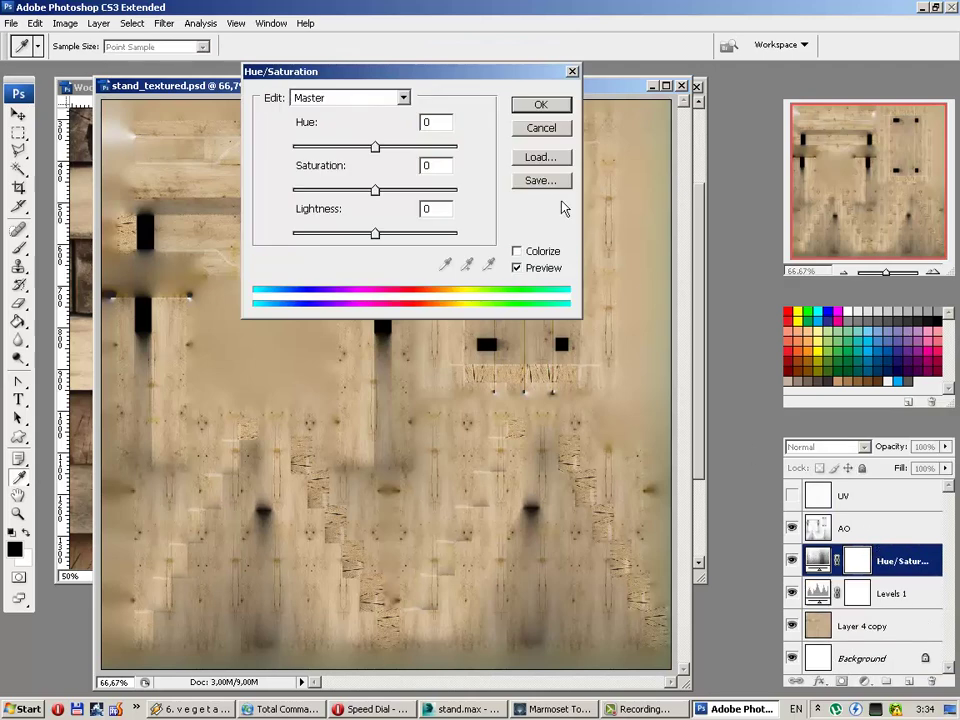
drag(364, 191, 346, 191)
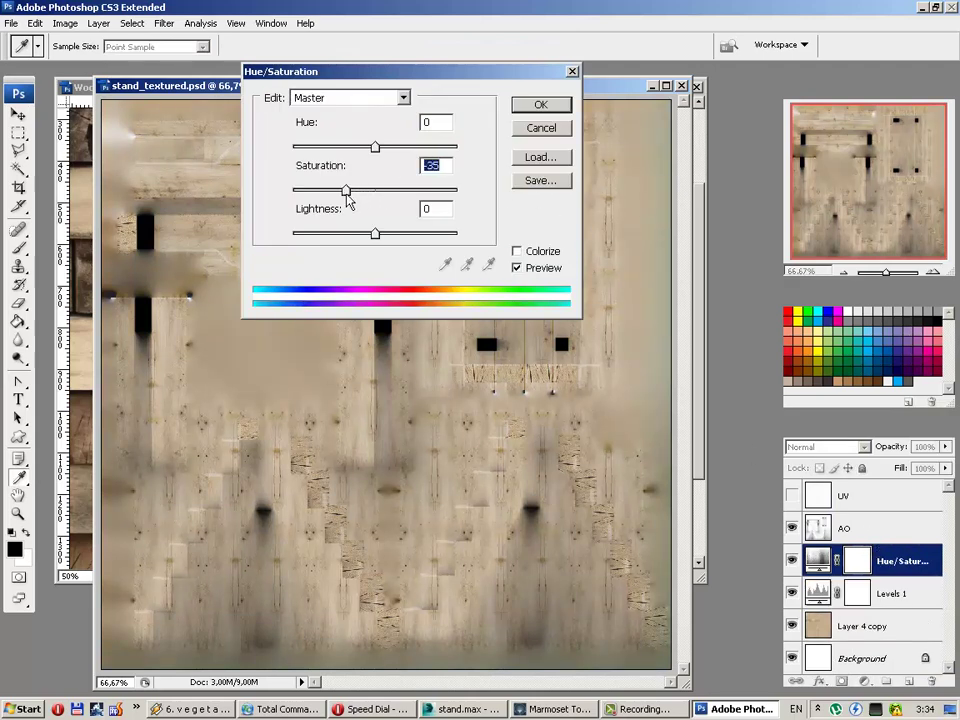
click(537, 110)
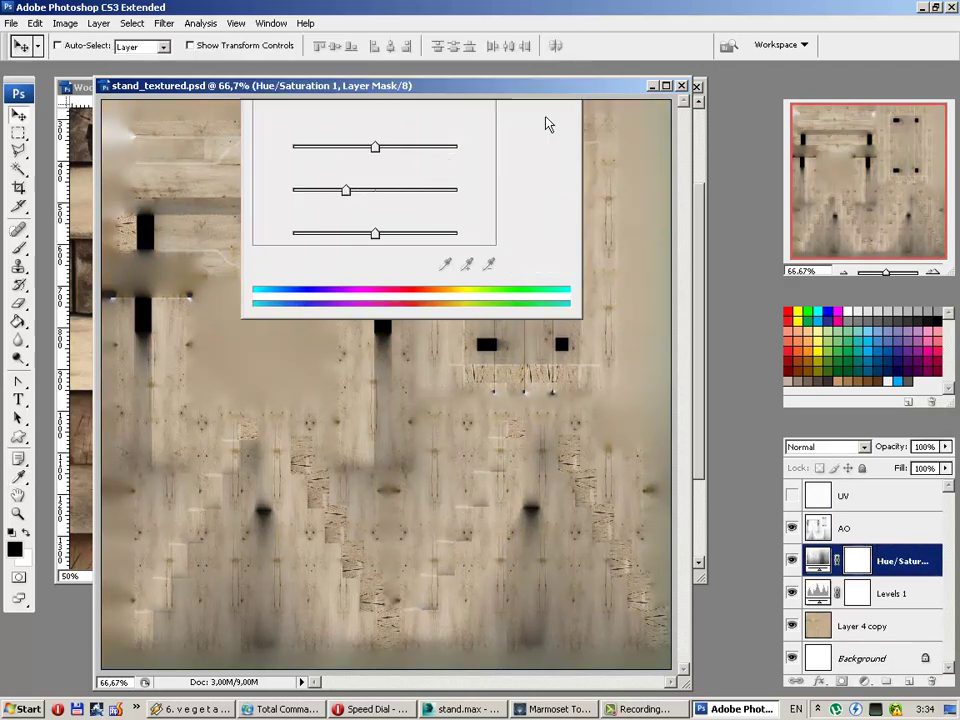
Step: Retune Levels 1 to input 101 / 1,58 / 255 and output 39–229, then switch to Marmoset
double_click(817, 592)
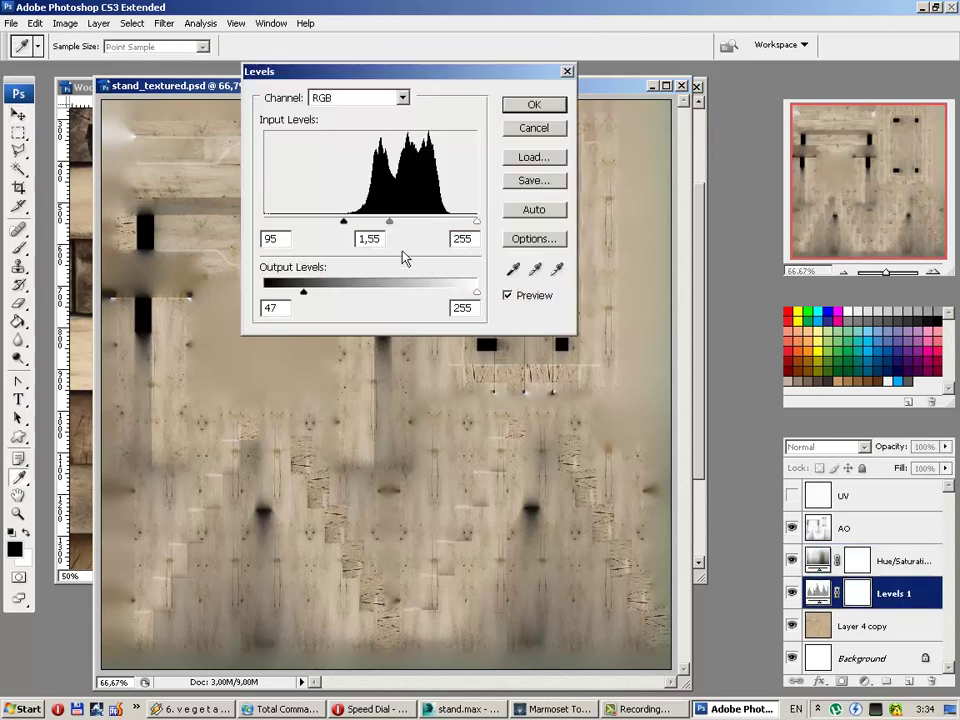
drag(389, 221, 404, 221)
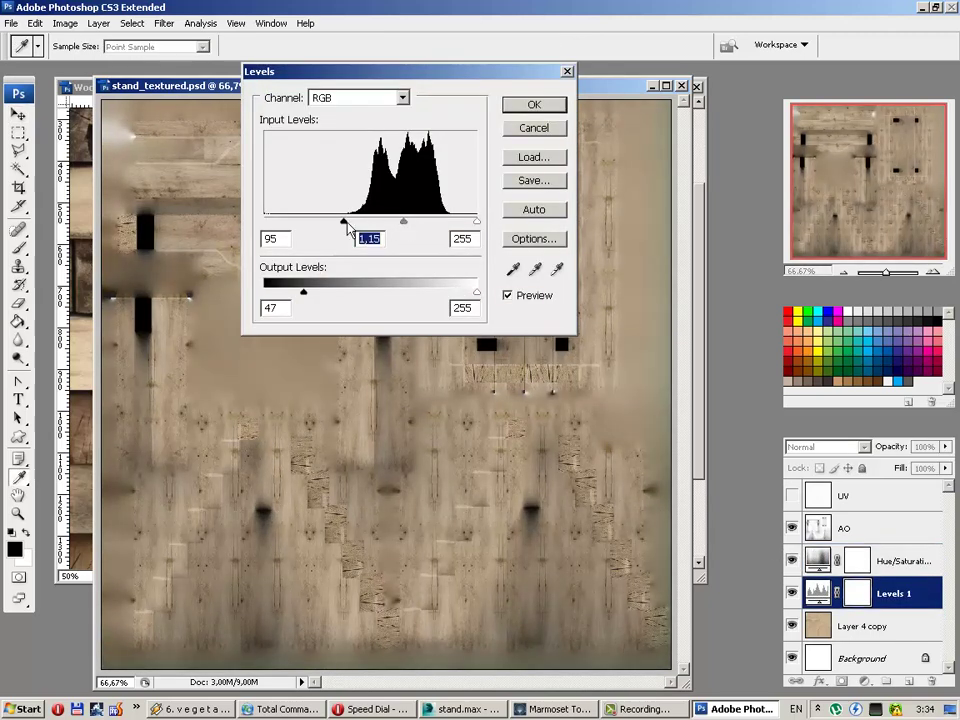
drag(343, 221, 349, 222)
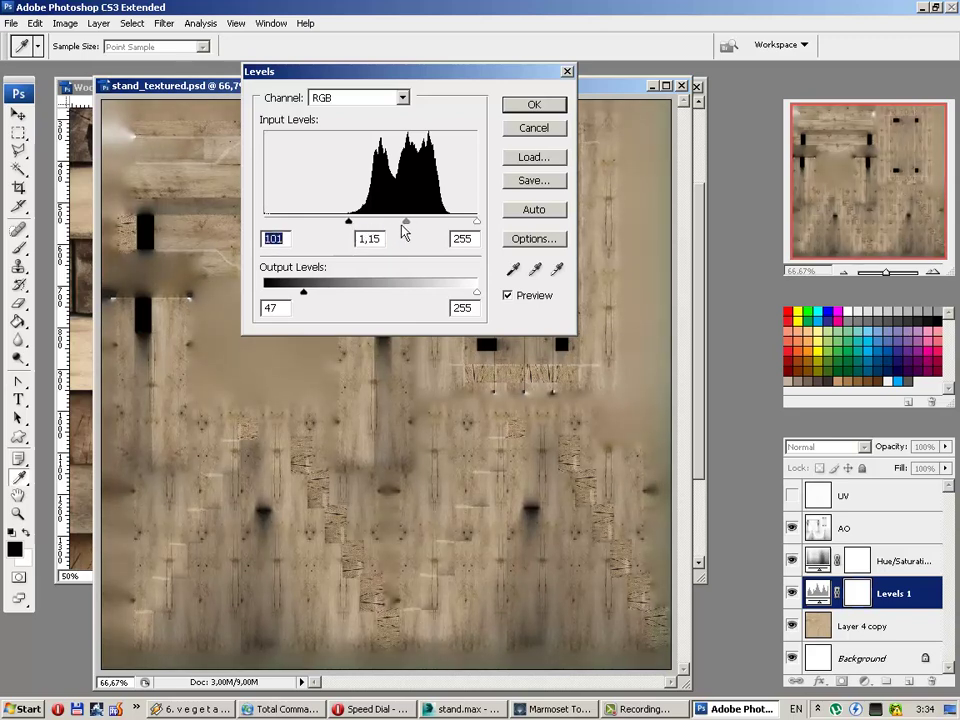
drag(407, 222, 397, 222)
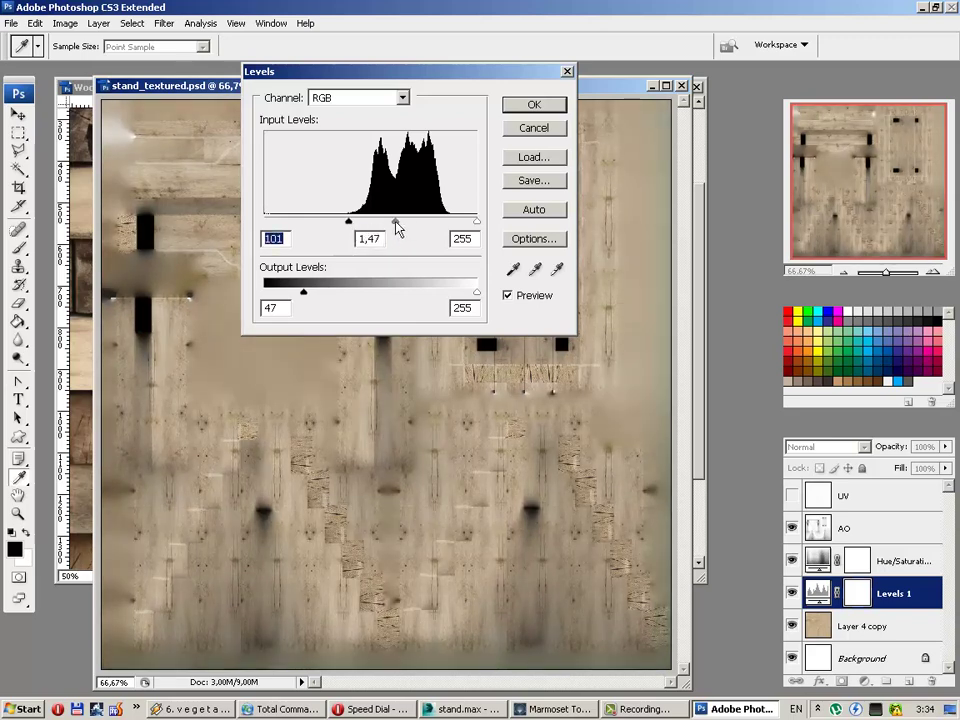
drag(304, 292, 313, 292)
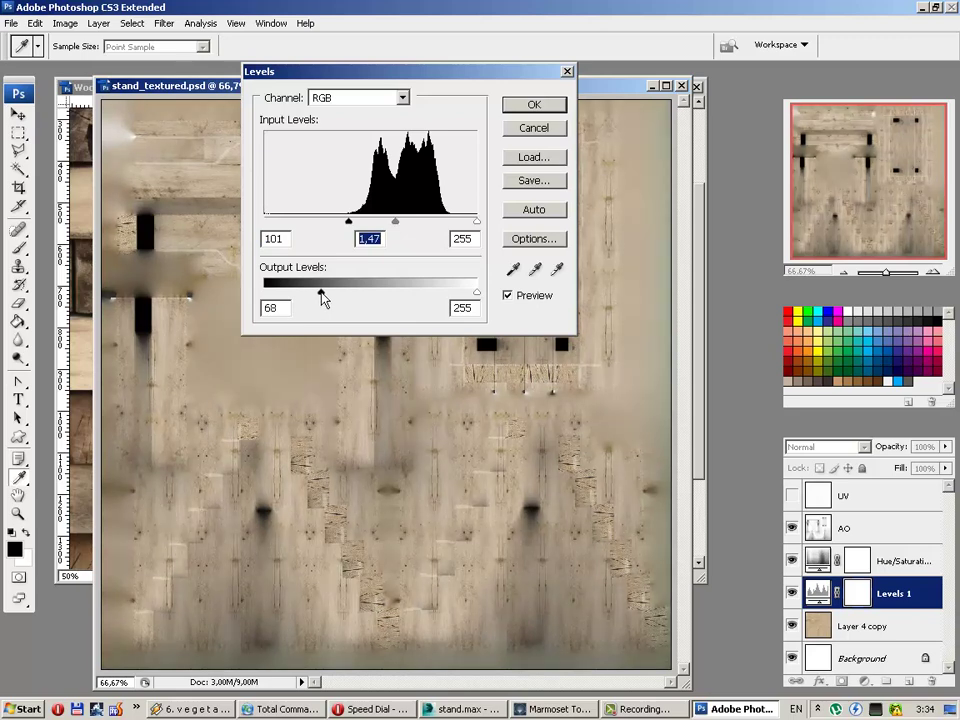
drag(476, 292, 456, 292)
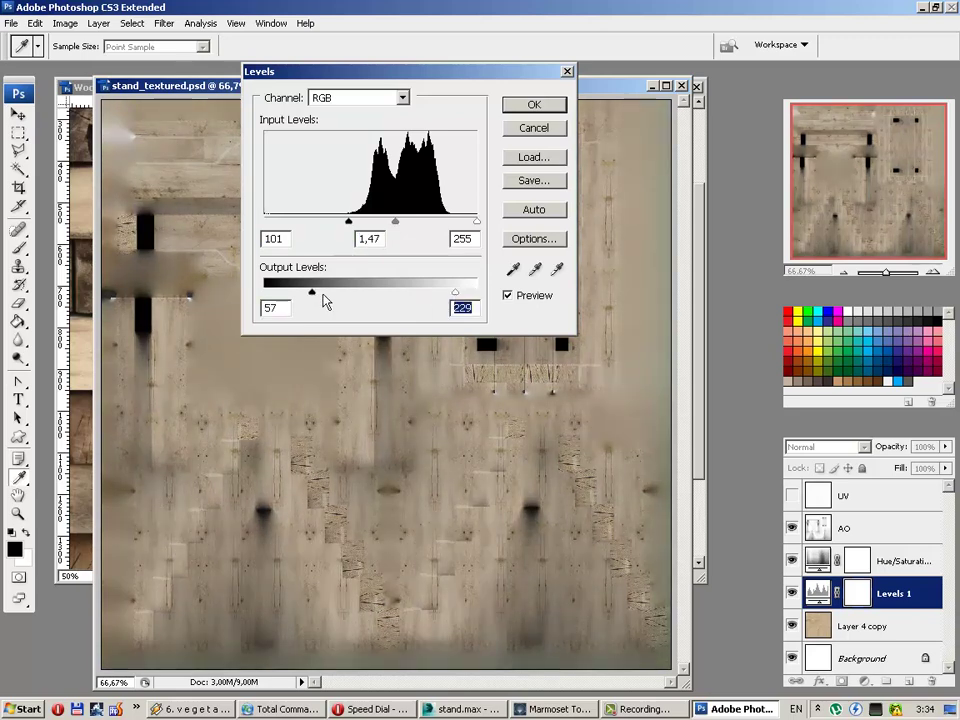
drag(312, 292, 297, 292)
drag(395, 221, 391, 222)
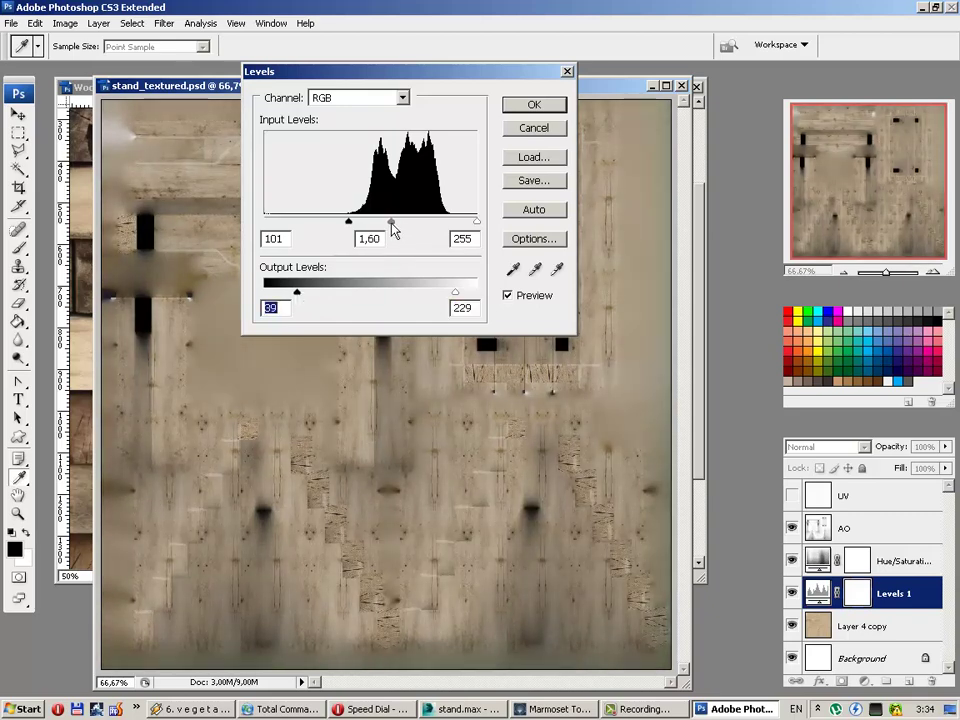
click(548, 108)
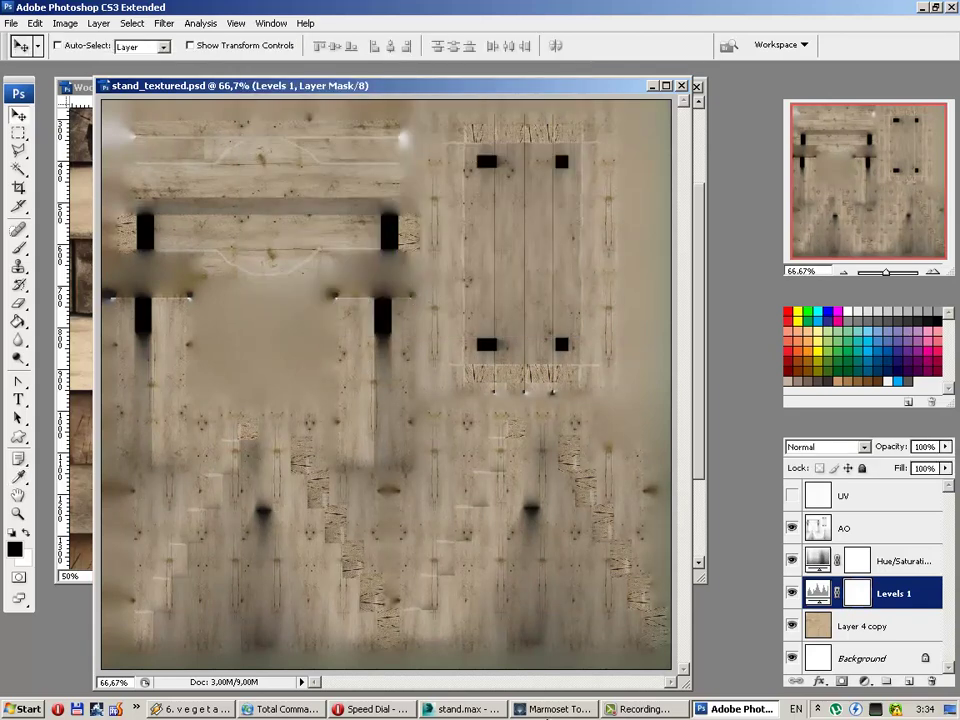
click(556, 709)
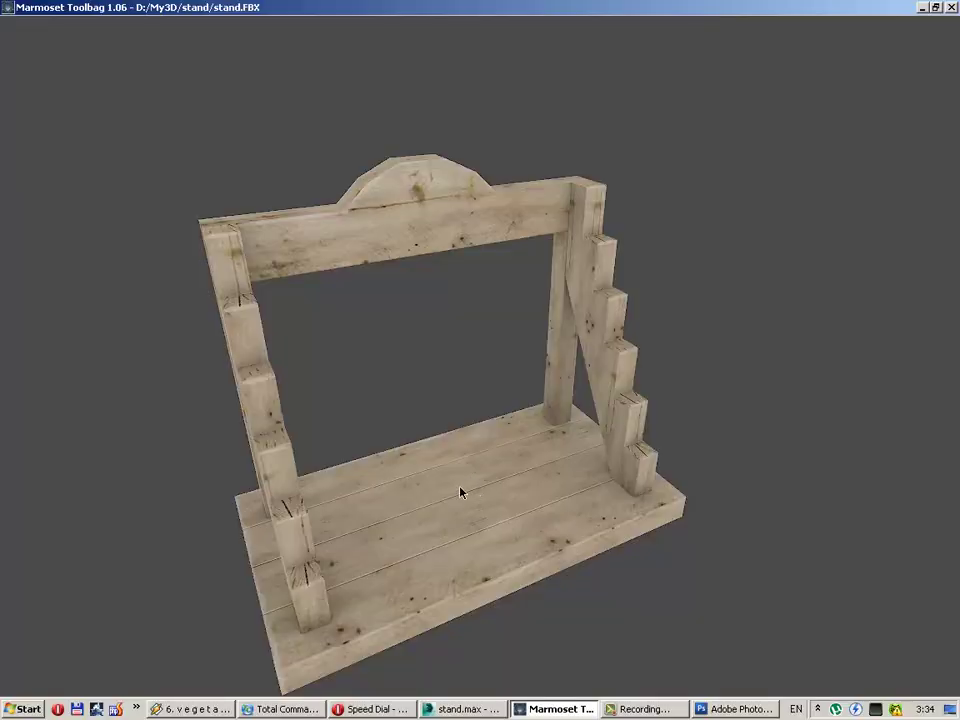
Step: Turn on depth of field in the render settings with bokeh size 0.41
mouse_move(462, 492)
mouse_down()
mouse_move(386, 499)
mouse_move(364, 476)
mouse_move(343, 478)
mouse_move(495, 469)
mouse_move(461, 463)
mouse_move(475, 444)
mouse_move(464, 449)
mouse_up()
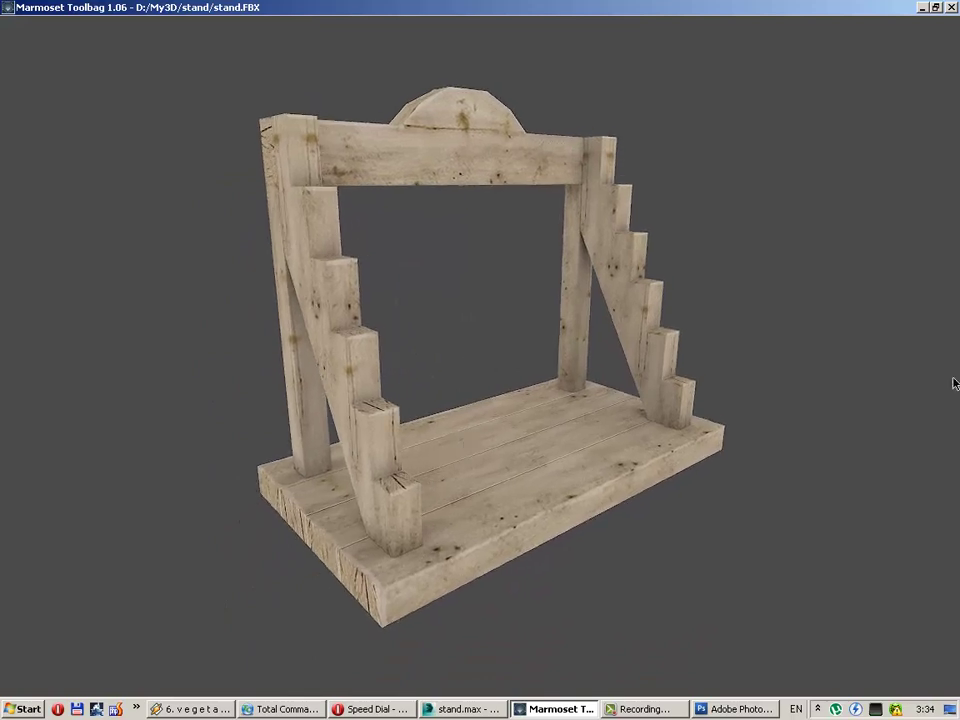
key(Tab)
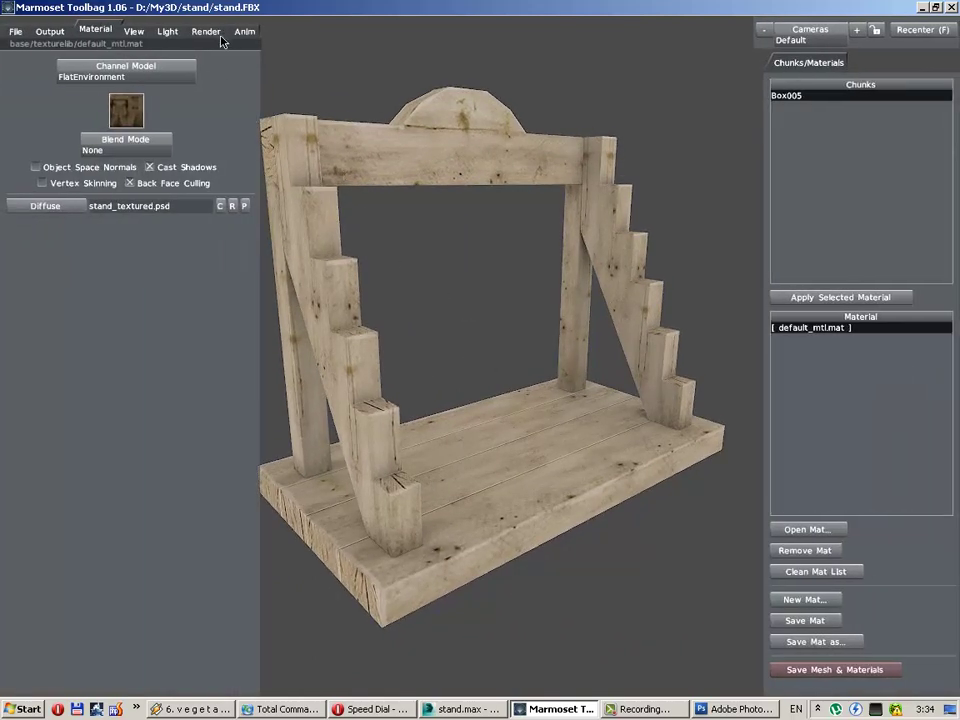
click(219, 37)
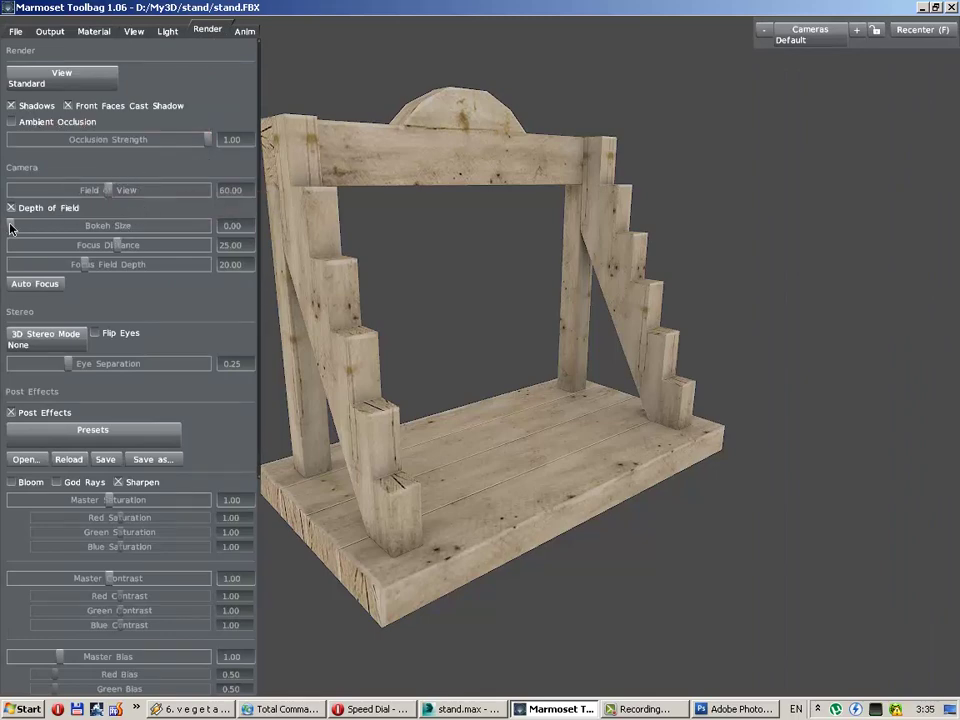
drag(10, 229, 50, 227)
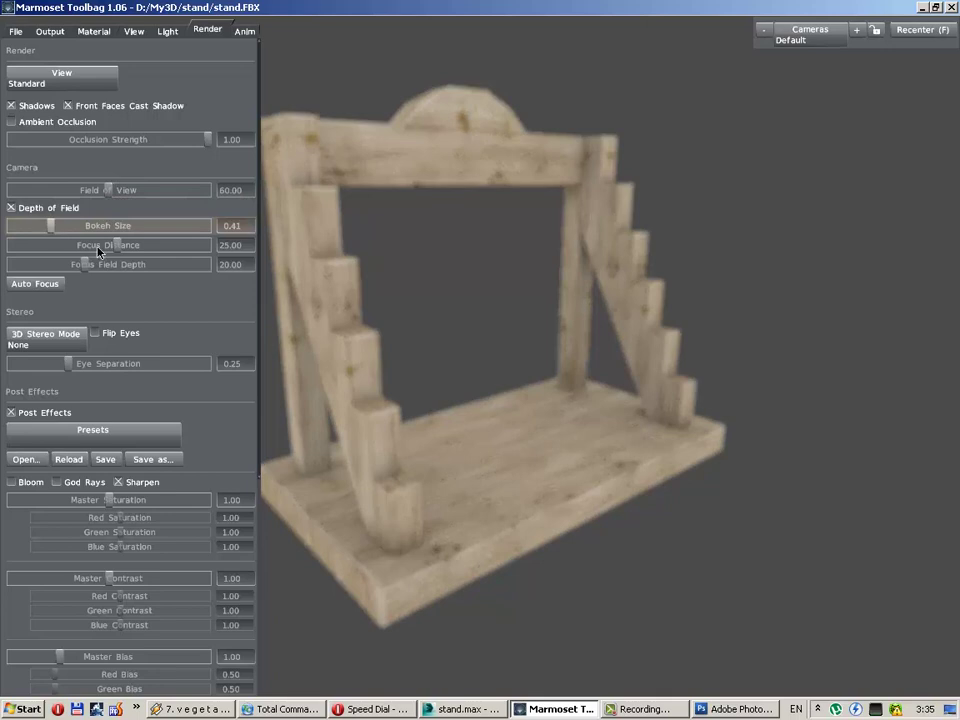
mouse_move(105, 246)
mouse_down()
mouse_move(48, 246)
mouse_move(141, 255)
mouse_up()
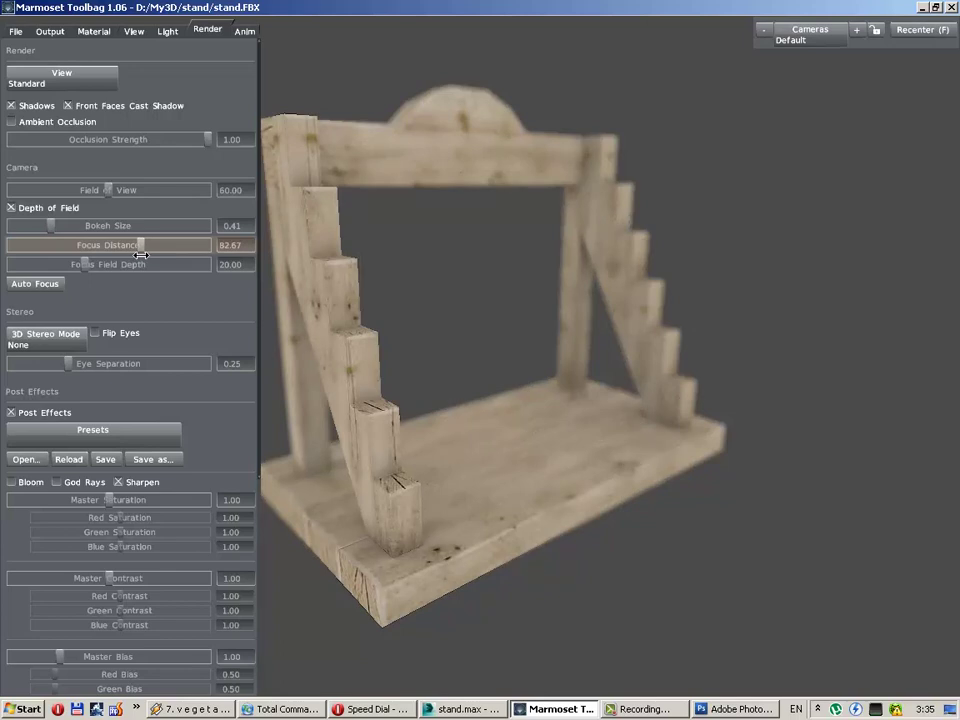
Step: Orbit closer to the stand and tune the focus distance to about 78.5
key(Tab)
mouse_move(151, 261)
mouse_down()
mouse_move(386, 332)
mouse_move(373, 368)
mouse_up()
key(Tab)
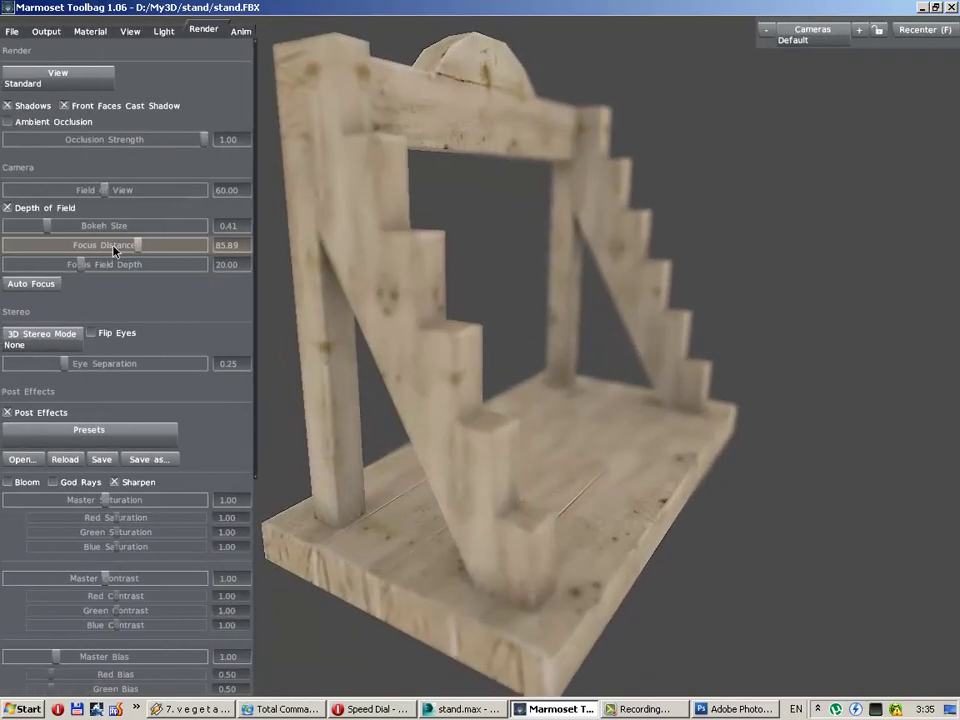
drag(145, 246, 137, 244)
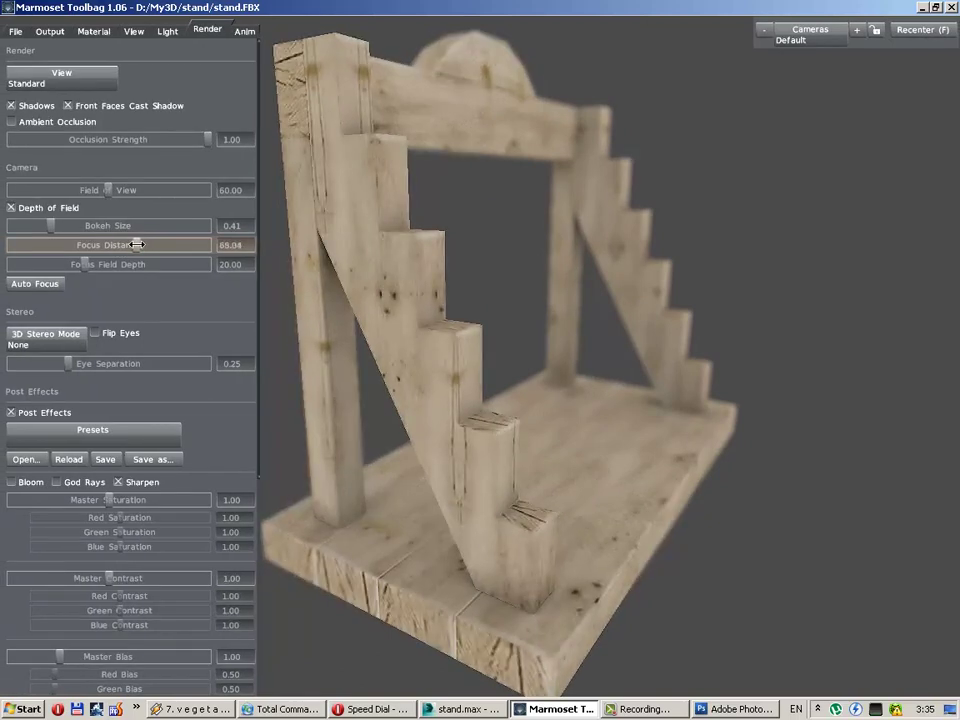
drag(480, 410, 495, 420)
scroll(496, 421, up, 2)
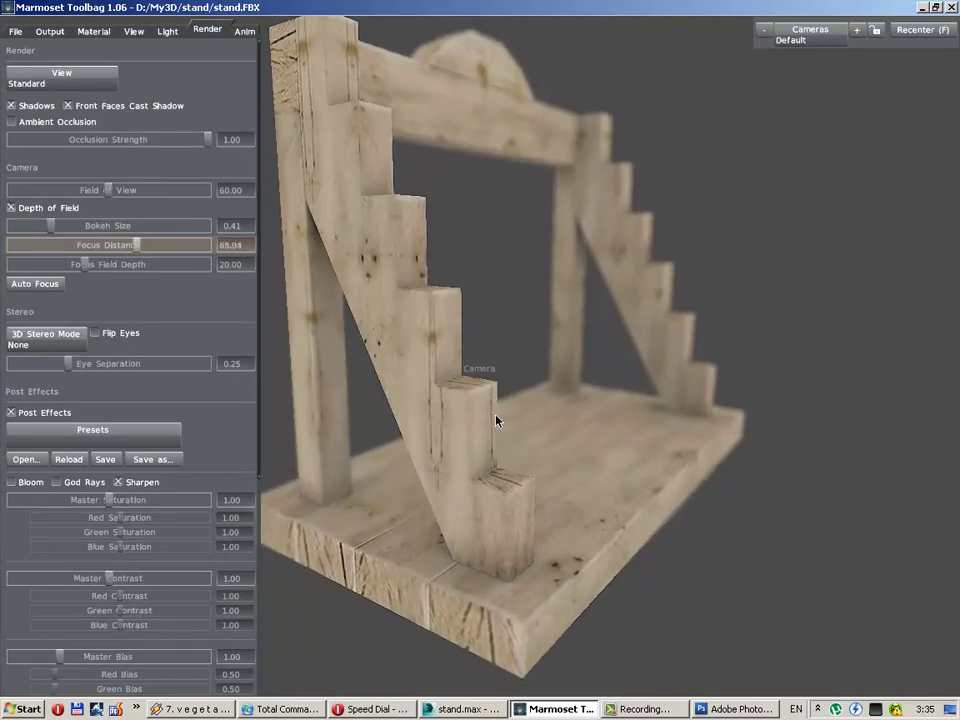
scroll(498, 423, up, 2)
scroll(499, 427, down, 1)
scroll(499, 405, down, 2)
scroll(495, 403, down, 1)
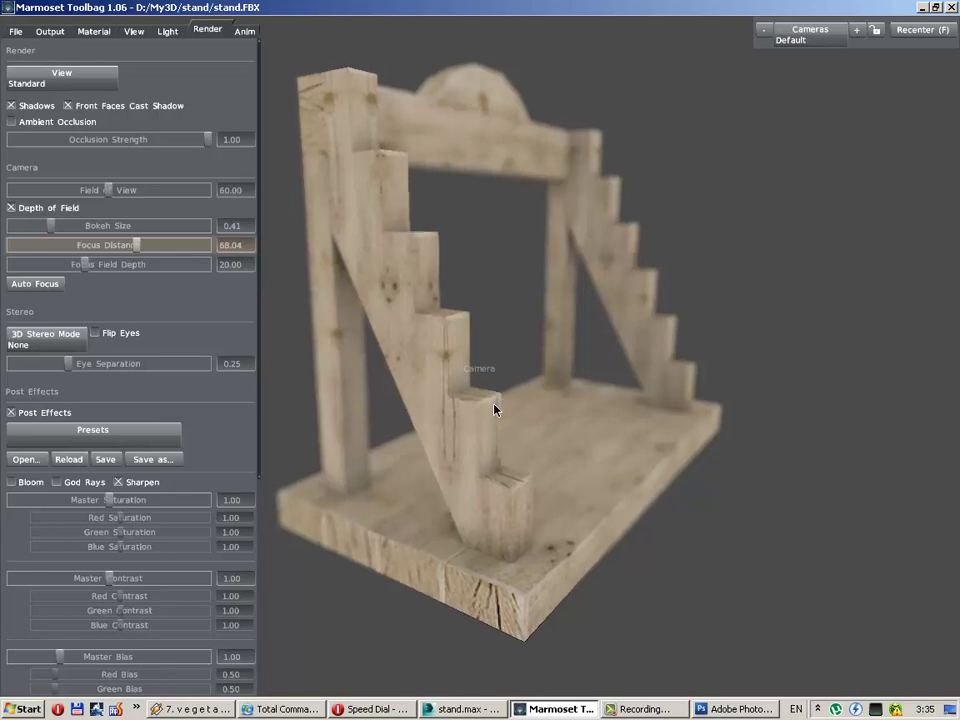
drag(137, 246, 139, 241)
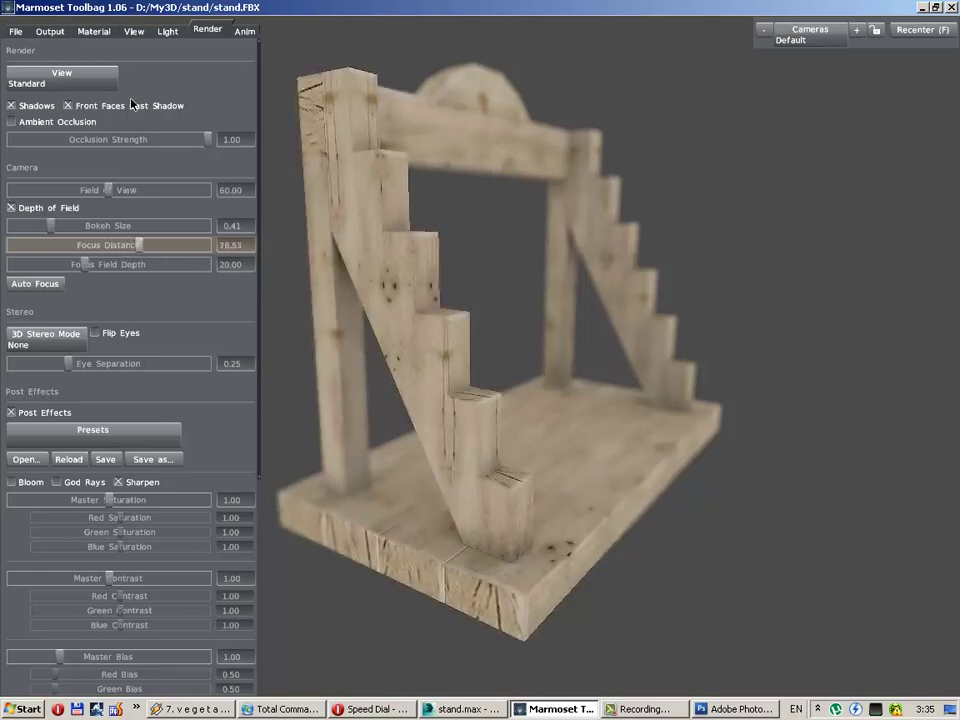
Step: Turn on the wireframe overlay in the View settings, trying and cancelling a black outline colour
click(136, 32)
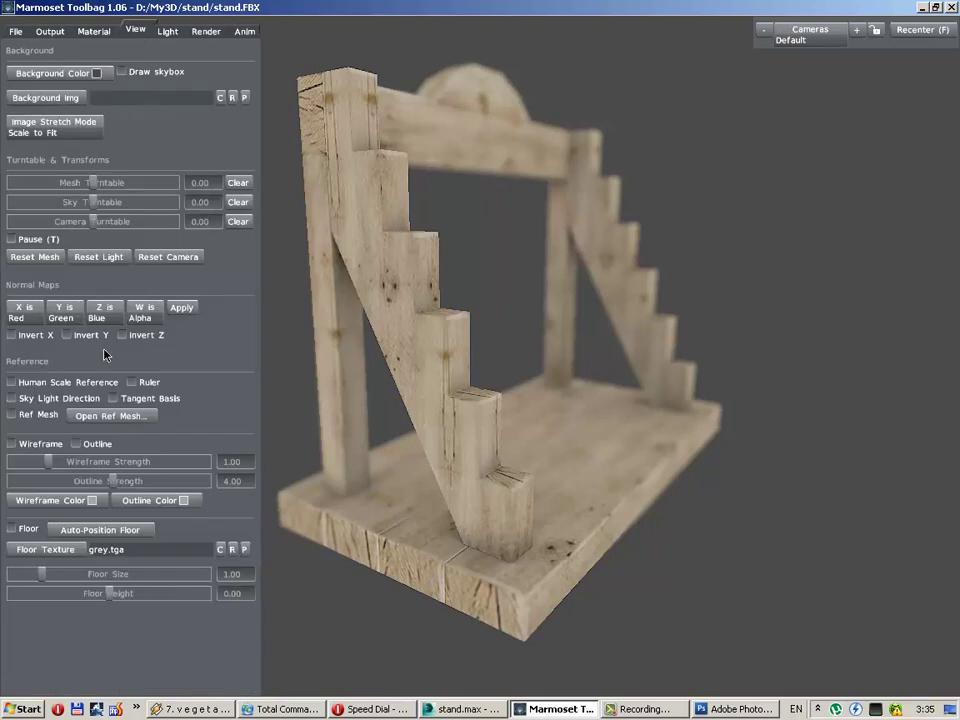
click(37, 444)
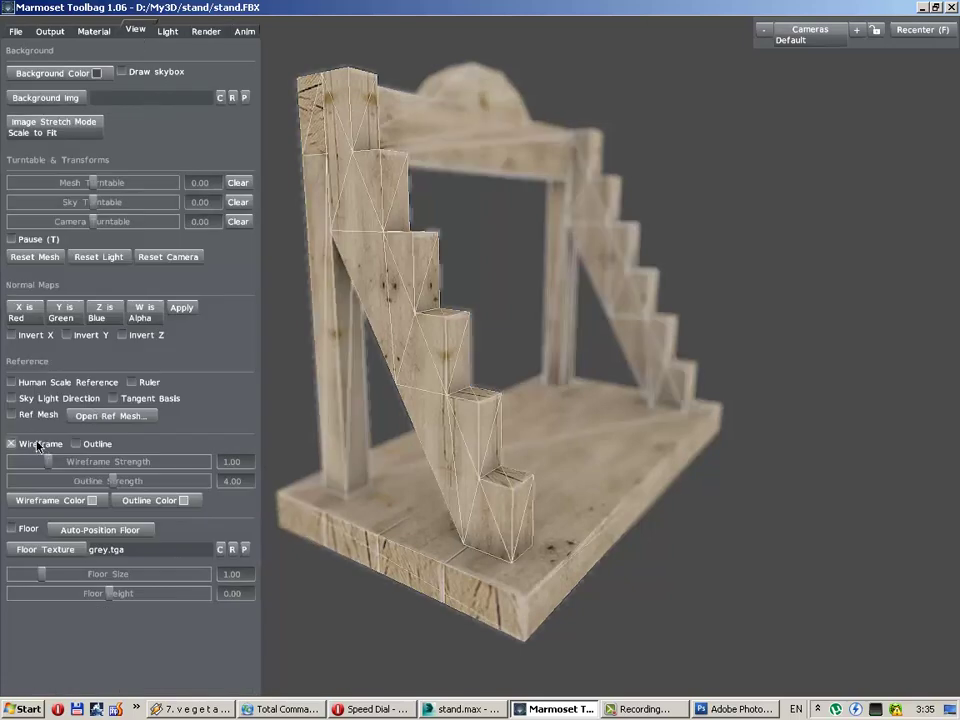
click(146, 500)
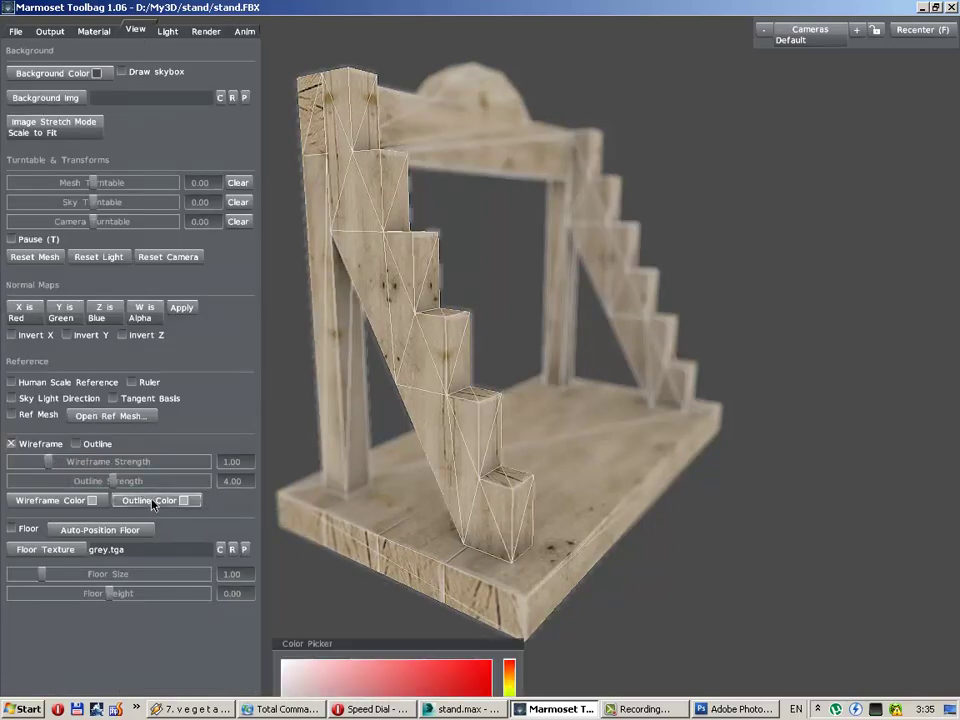
drag(486, 581, 300, 636)
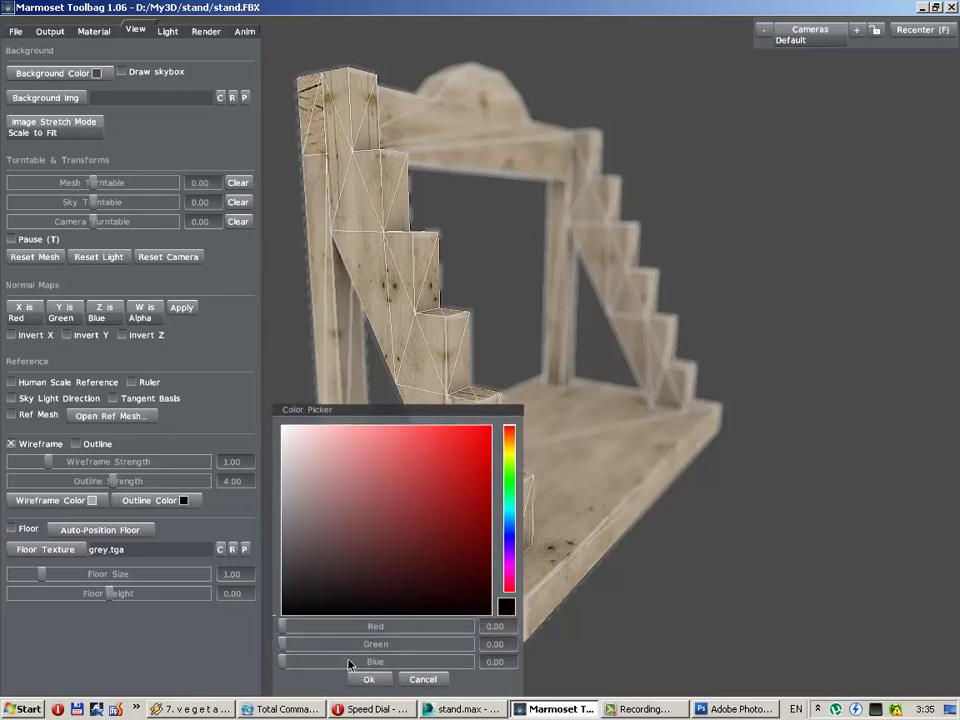
click(423, 680)
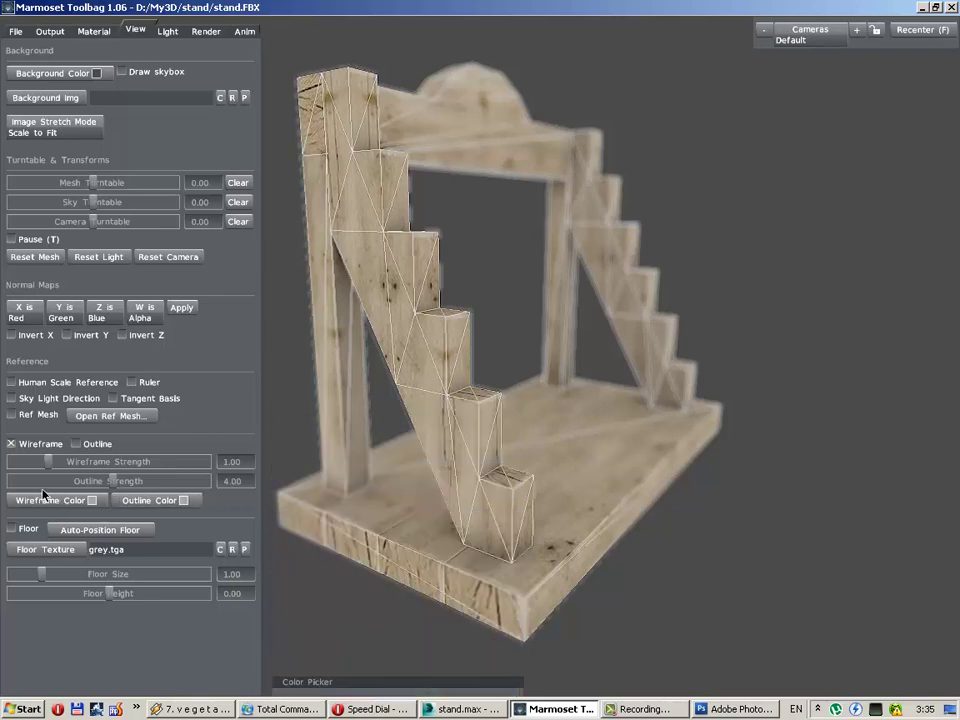
Step: Make the wireframe lines black with a wireframe strength of 0.71
click(60, 500)
drag(364, 579, 285, 658)
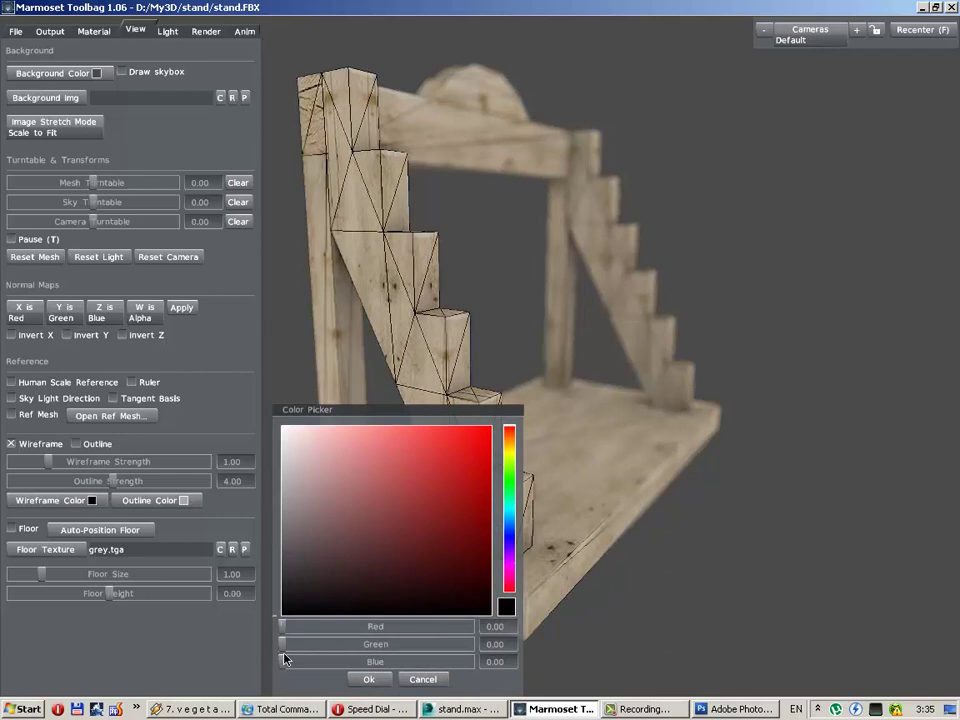
click(368, 679)
drag(47, 461, 14, 471)
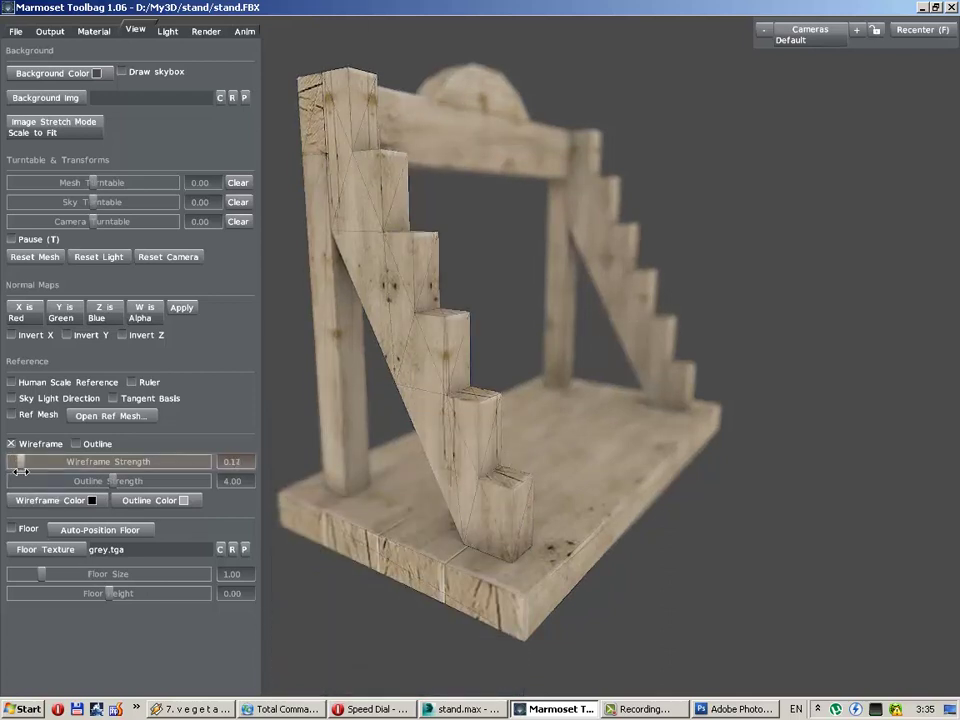
mouse_move(20, 470)
mouse_down()
mouse_move(47, 470)
mouse_move(39, 471)
mouse_up()
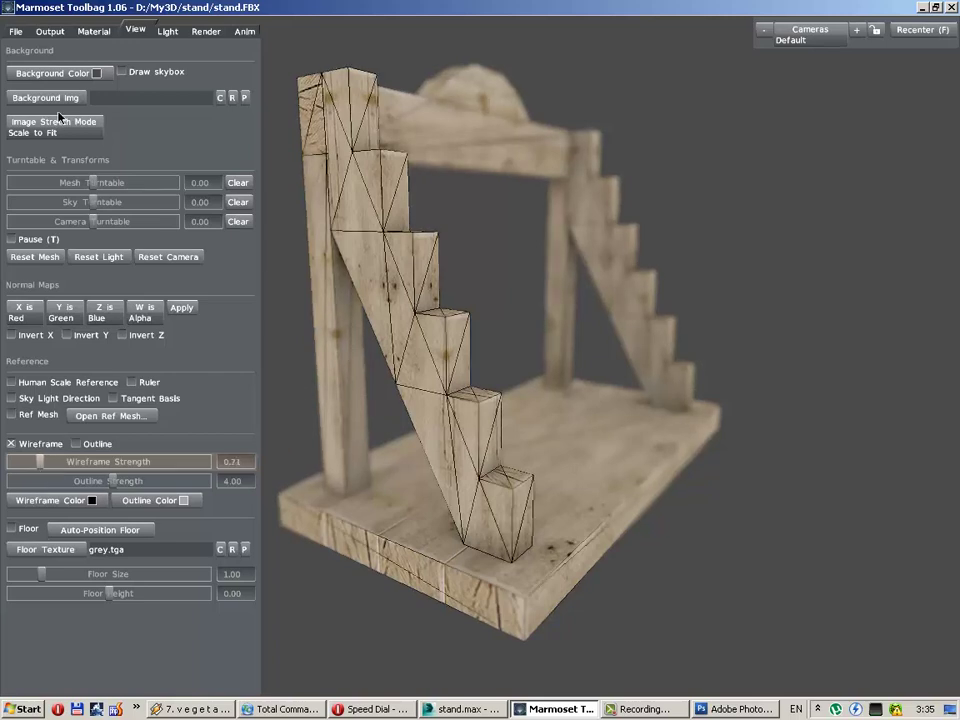
Step: Preview the wireframe full-screen, then switch the wireframe off and hide the interface
key(Tab)
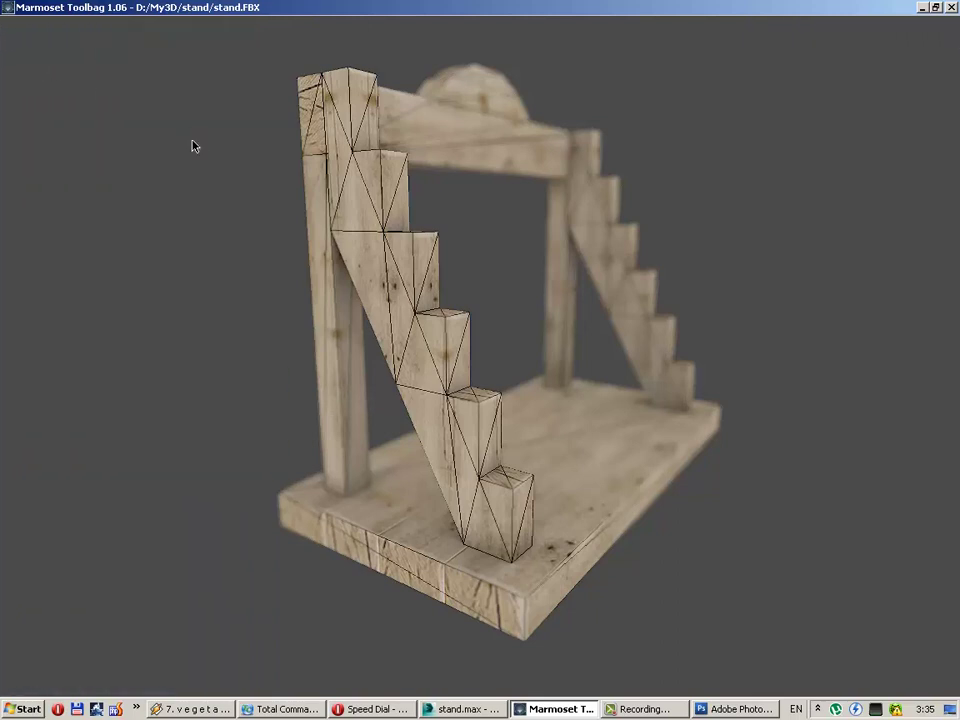
key(Tab)
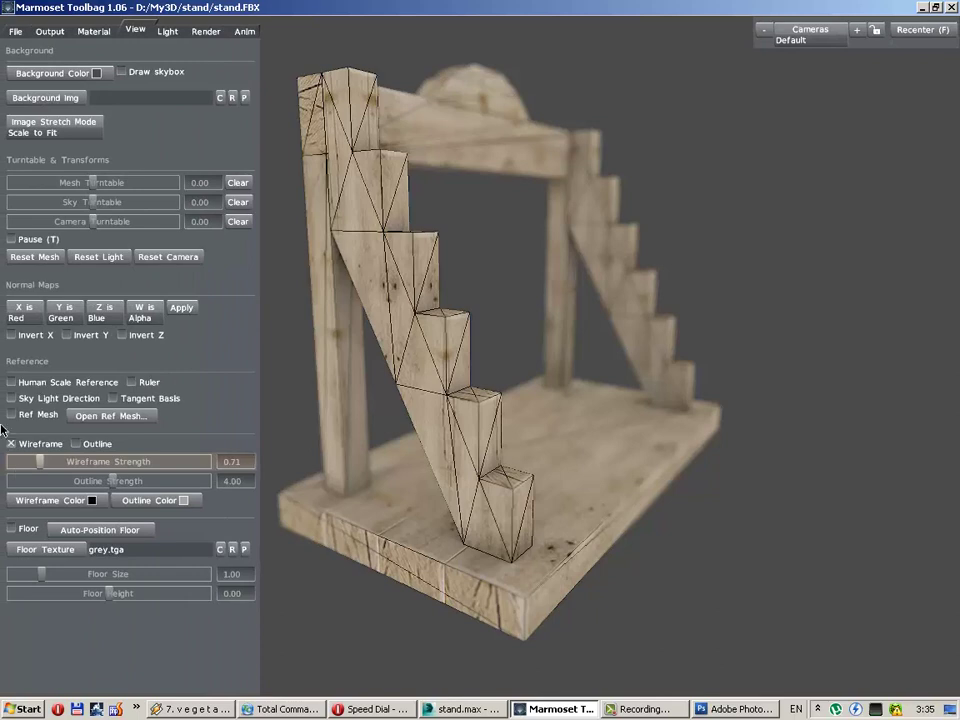
click(11, 444)
key(Tab)
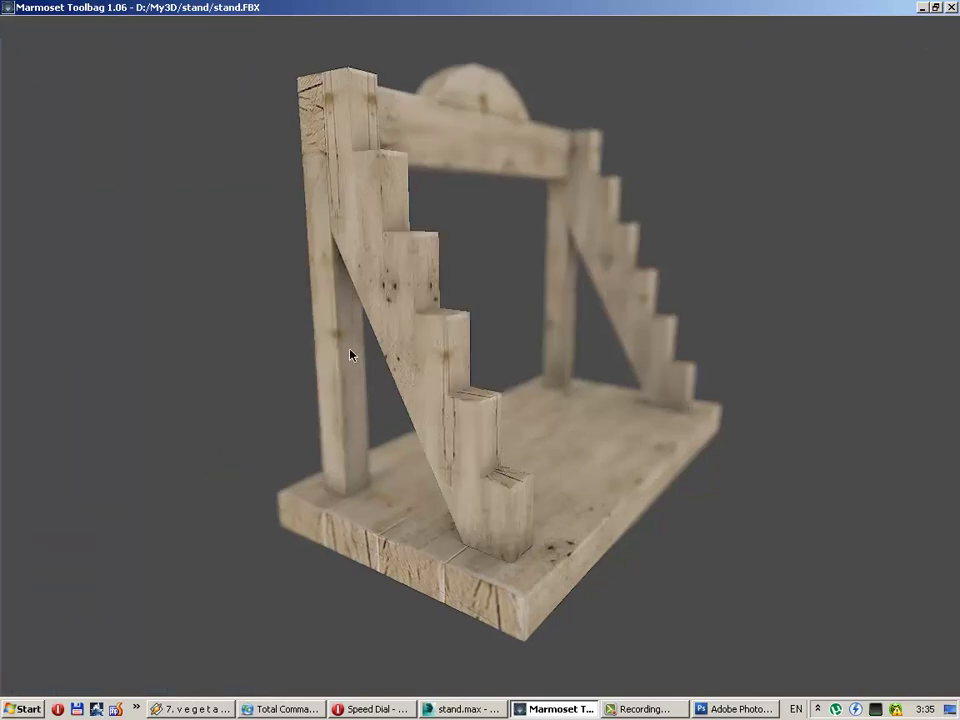